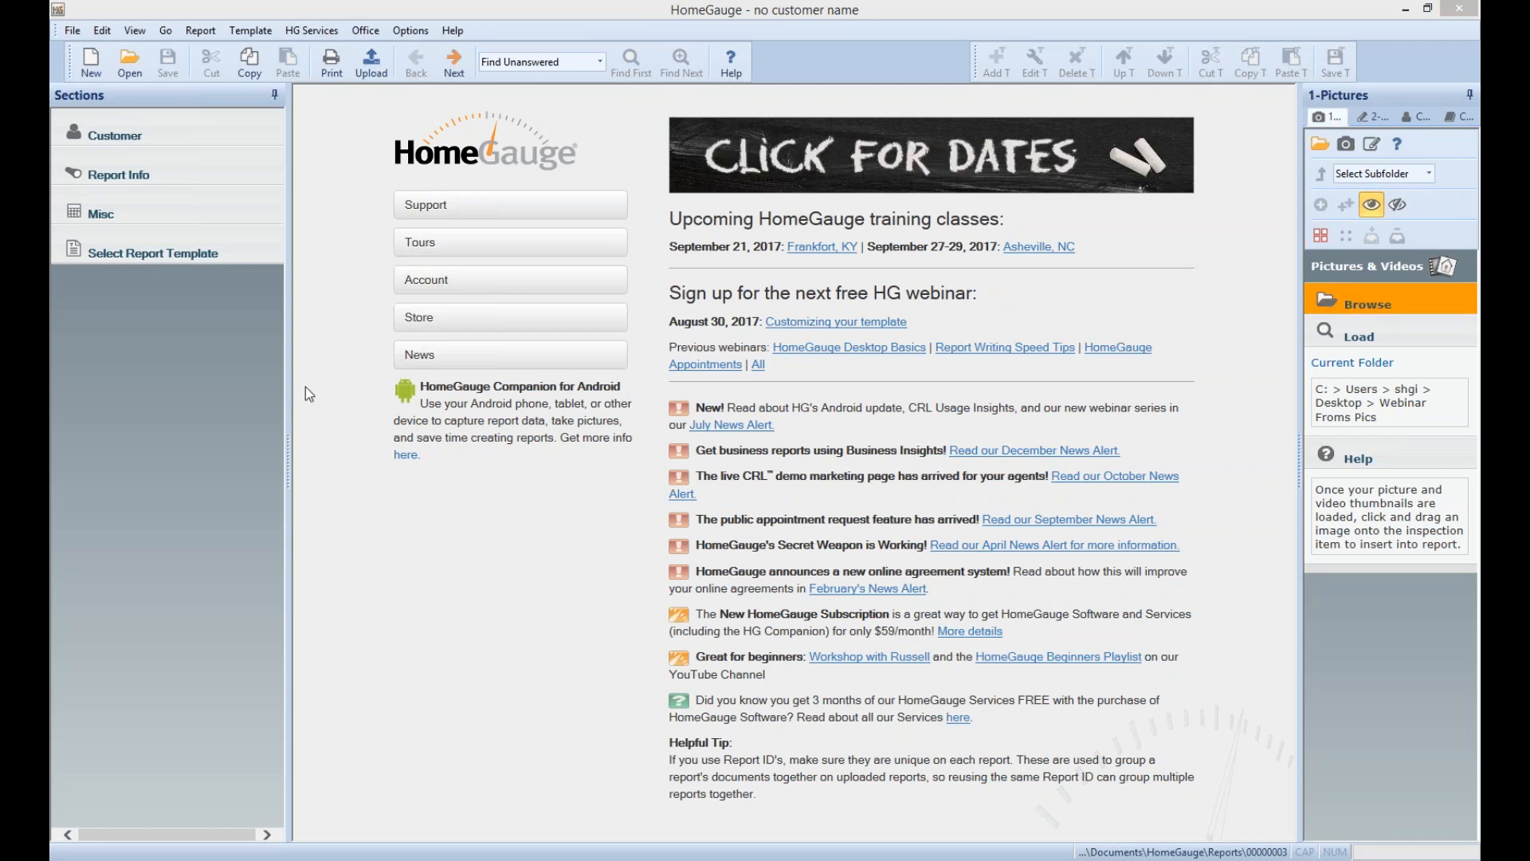
# Undock the template toolbar and dock it again closer to the main toolbar
pyautogui.moveTo(670, 490); pyautogui.dragTo(1180, 550)
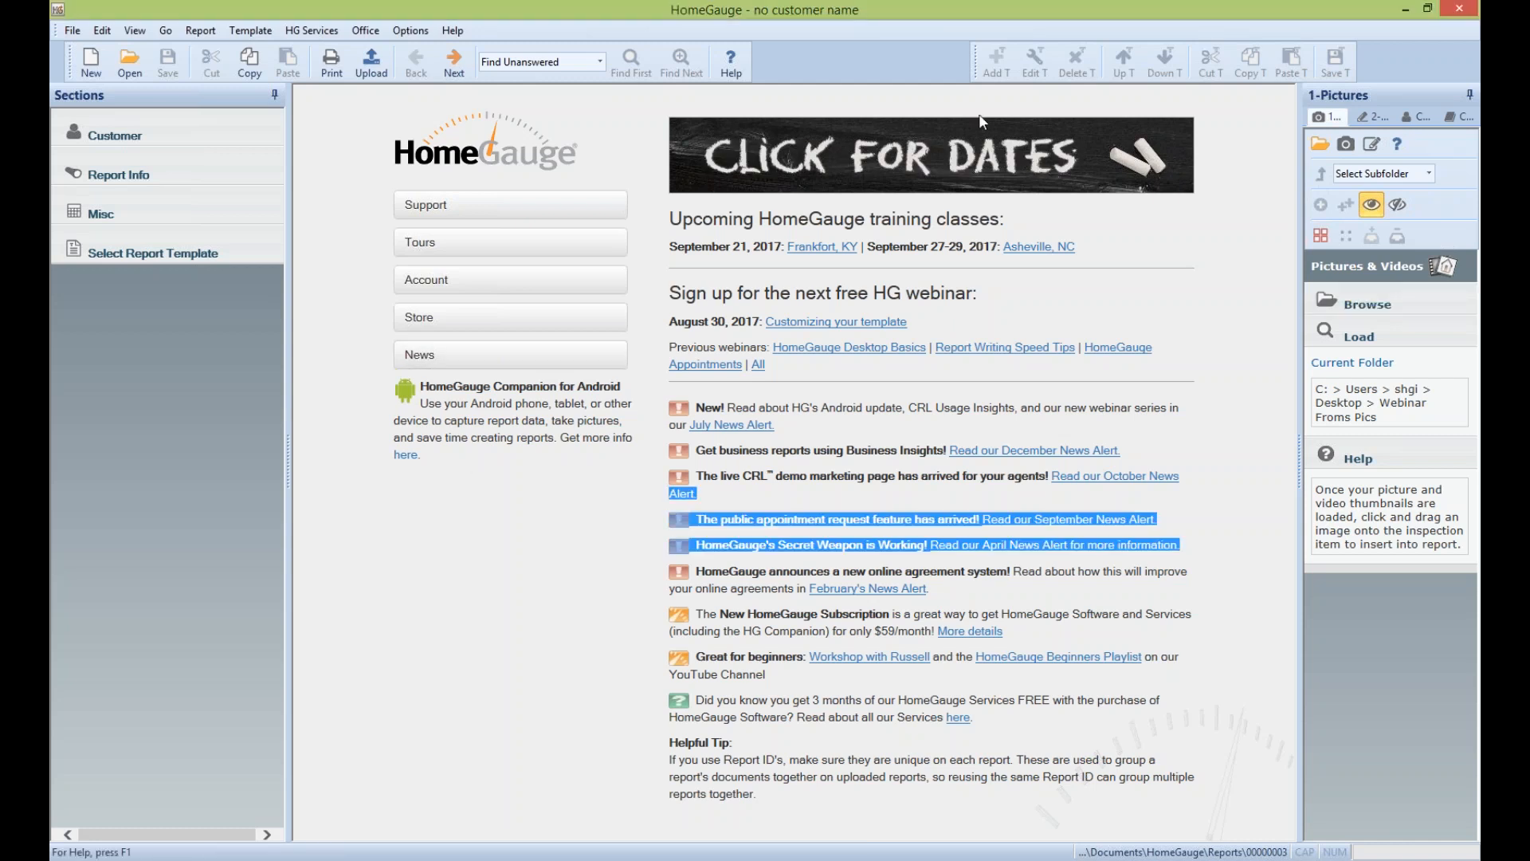
pyautogui.moveTo(976, 62); pyautogui.dragTo(402, 131)
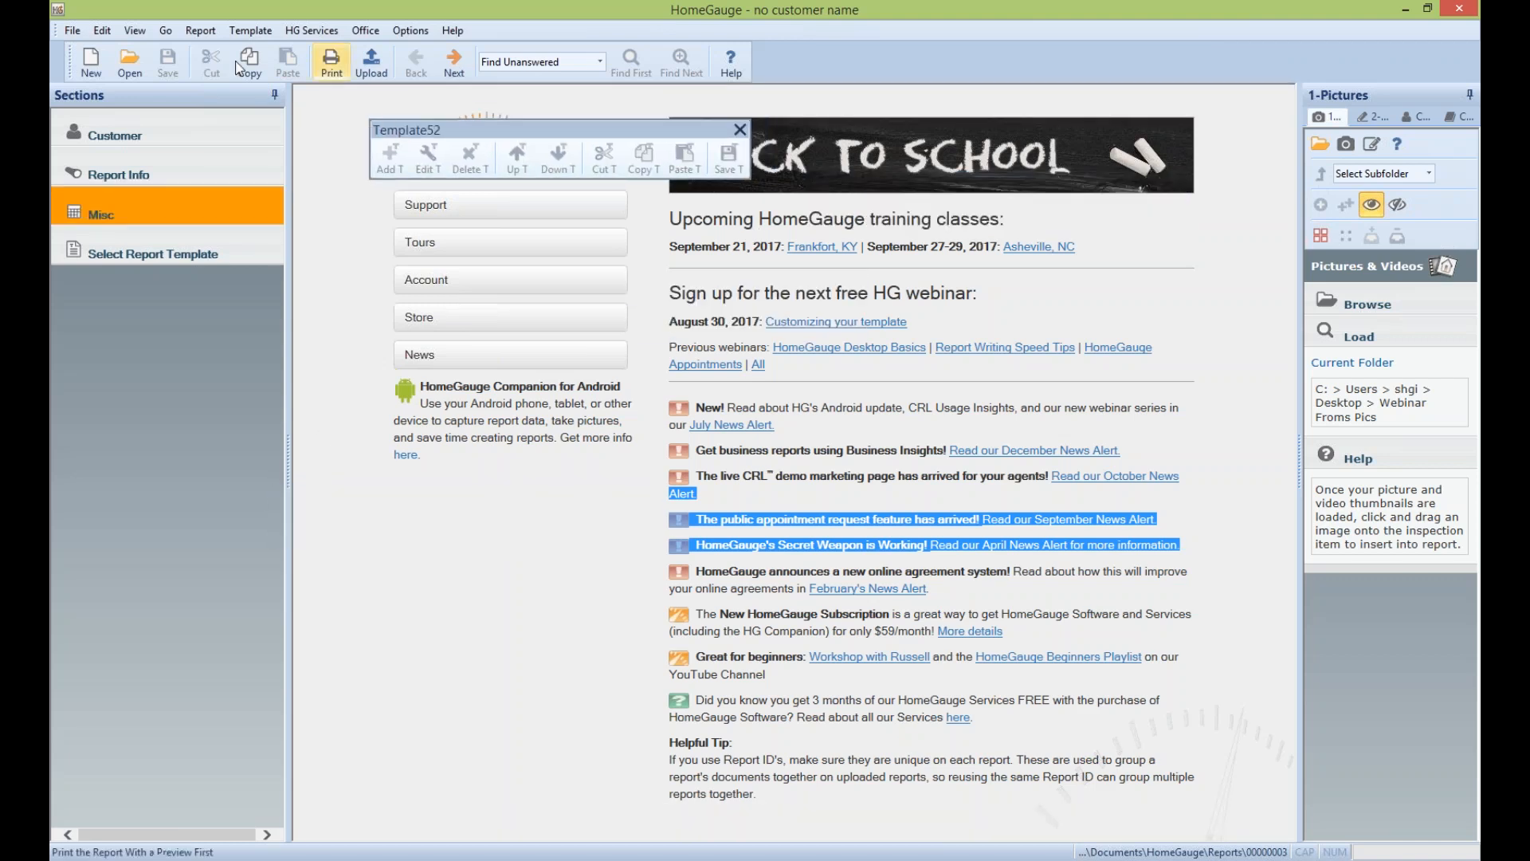
pyautogui.moveTo(610, 129); pyautogui.dragTo(595, 109)
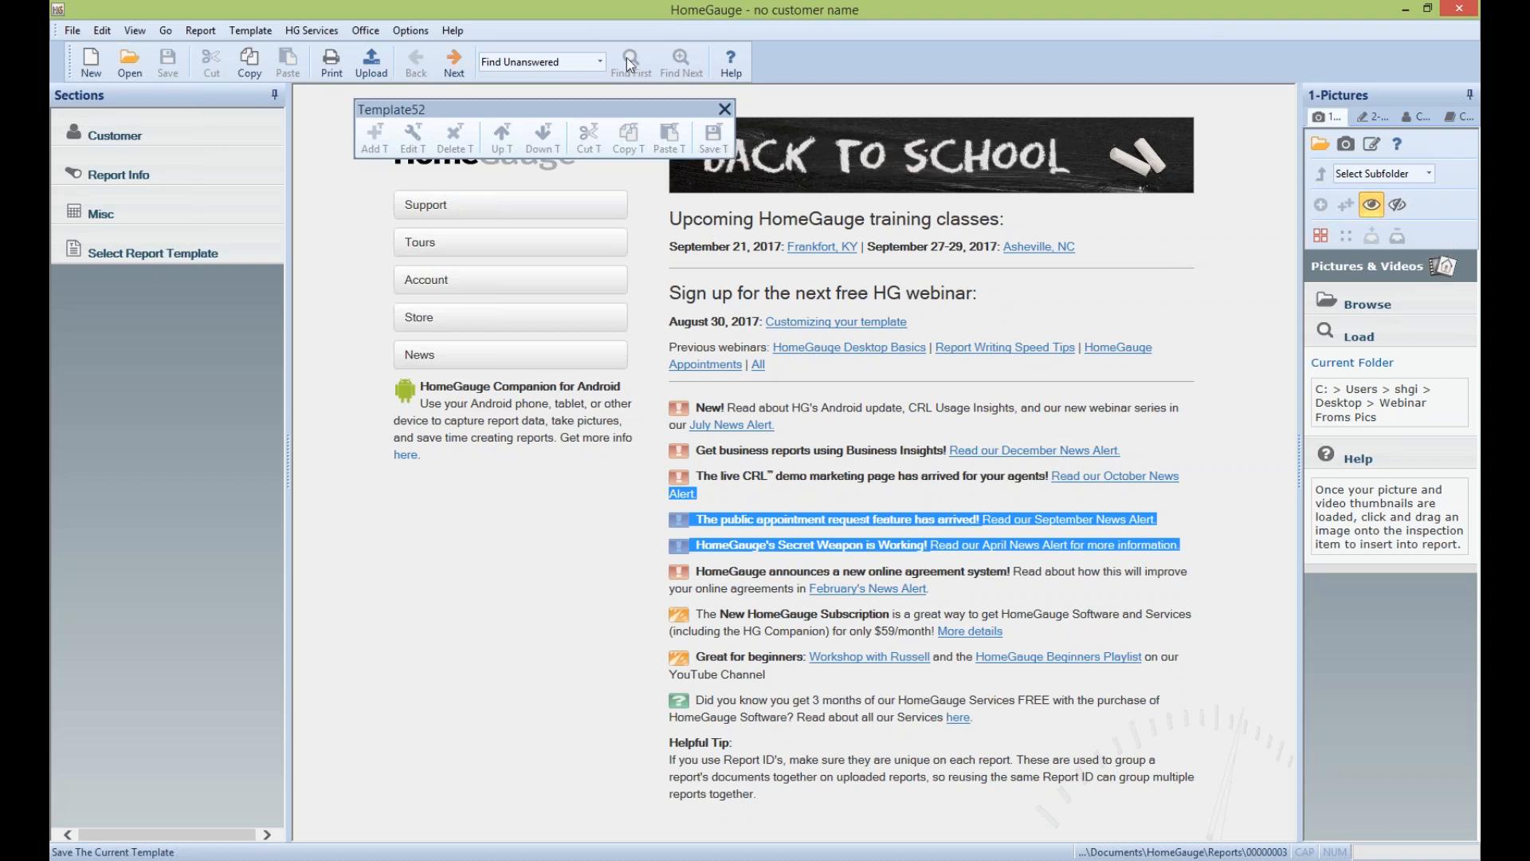
pyautogui.moveTo(577, 109); pyautogui.dragTo(880, 56)
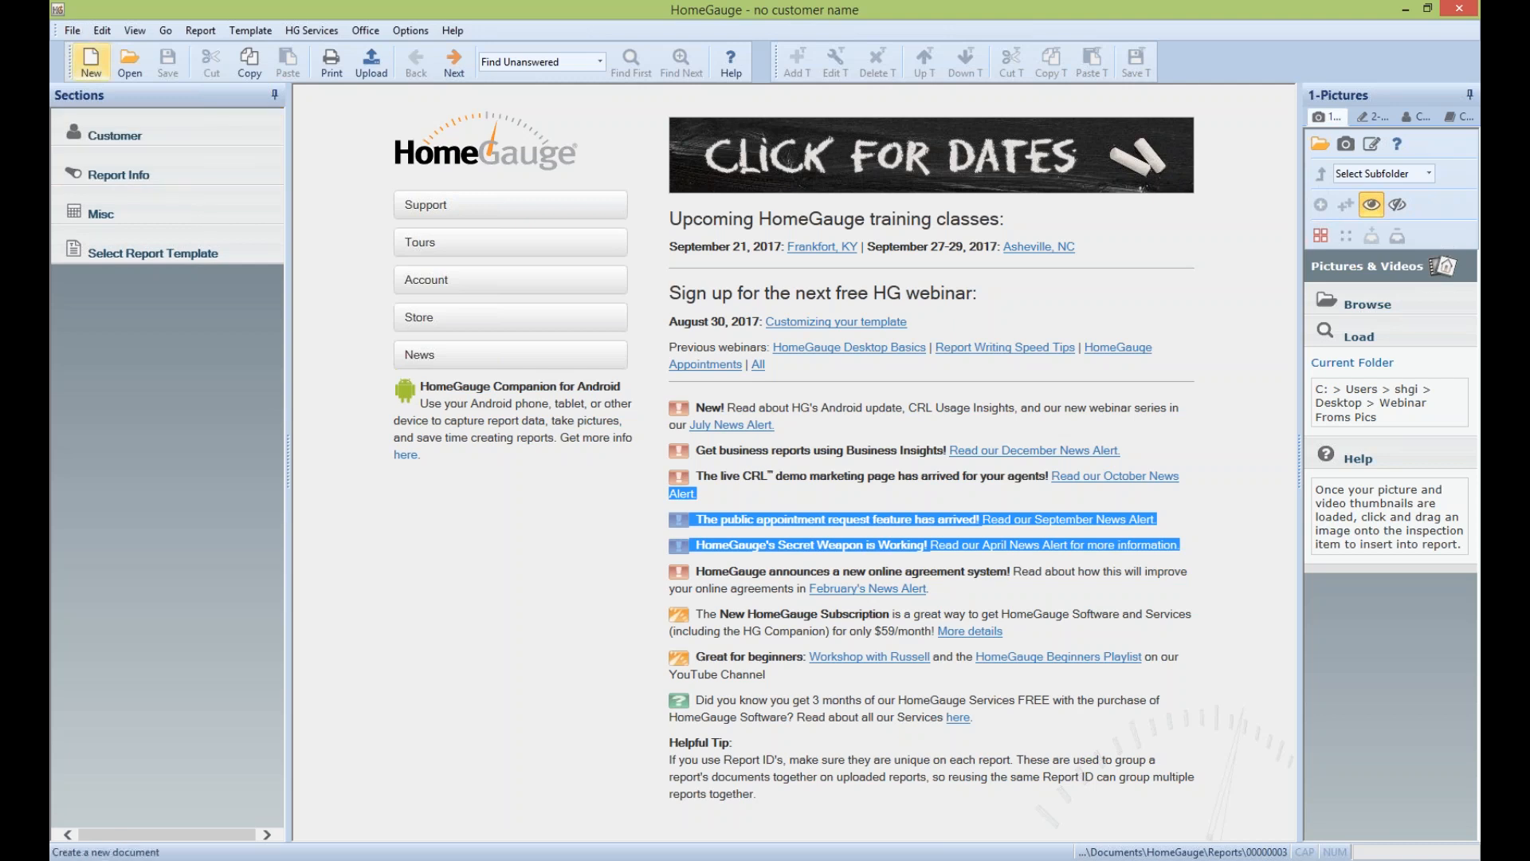
# Open the Systems (Residential).ht5 template and save it as Custom Template in the Residential category
pyautogui.click(134, 255)
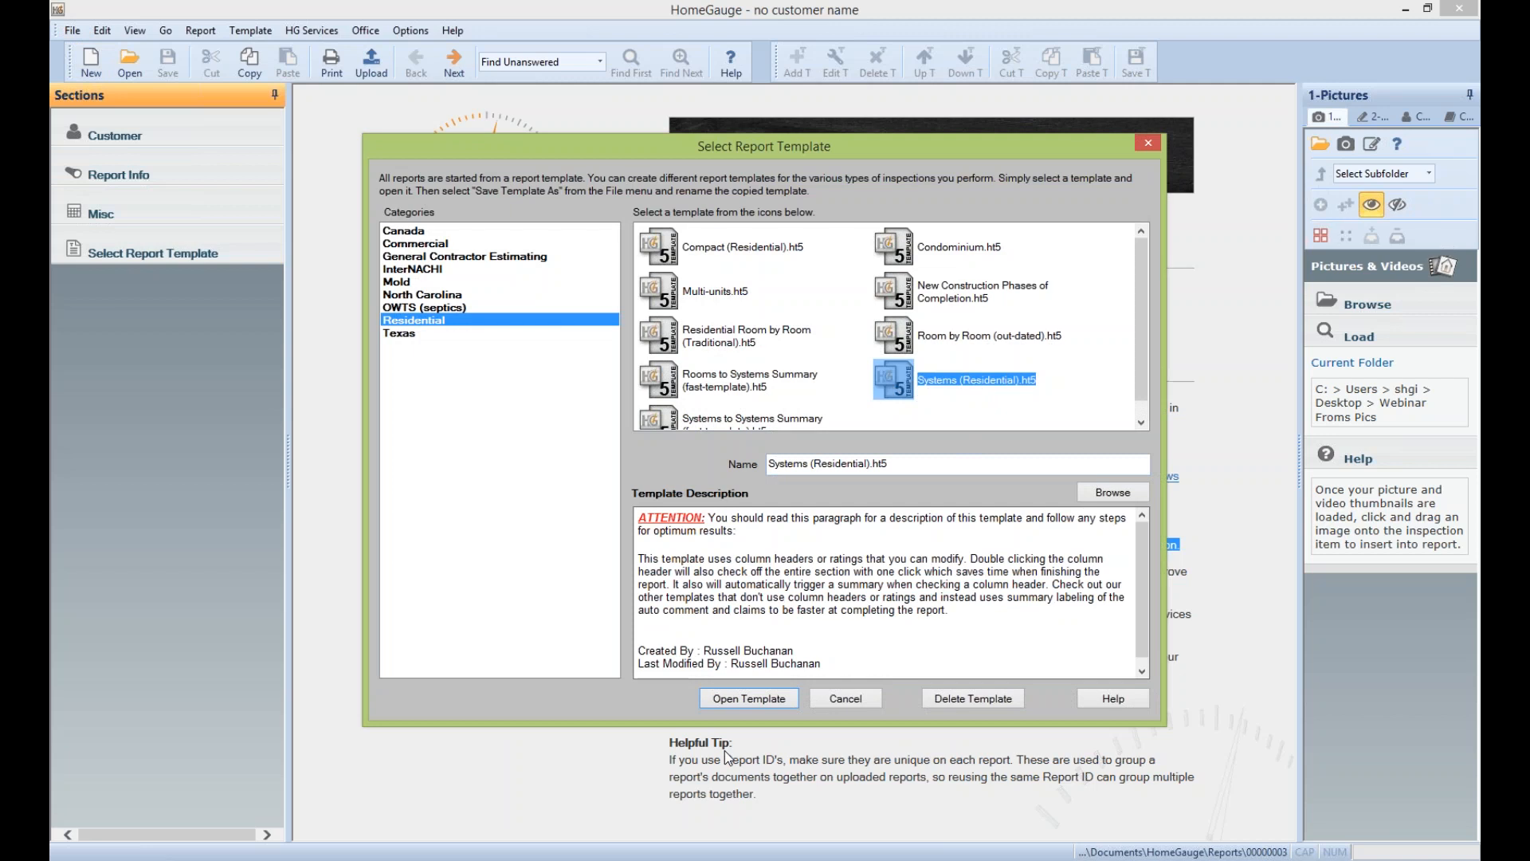
pyautogui.click(765, 701)
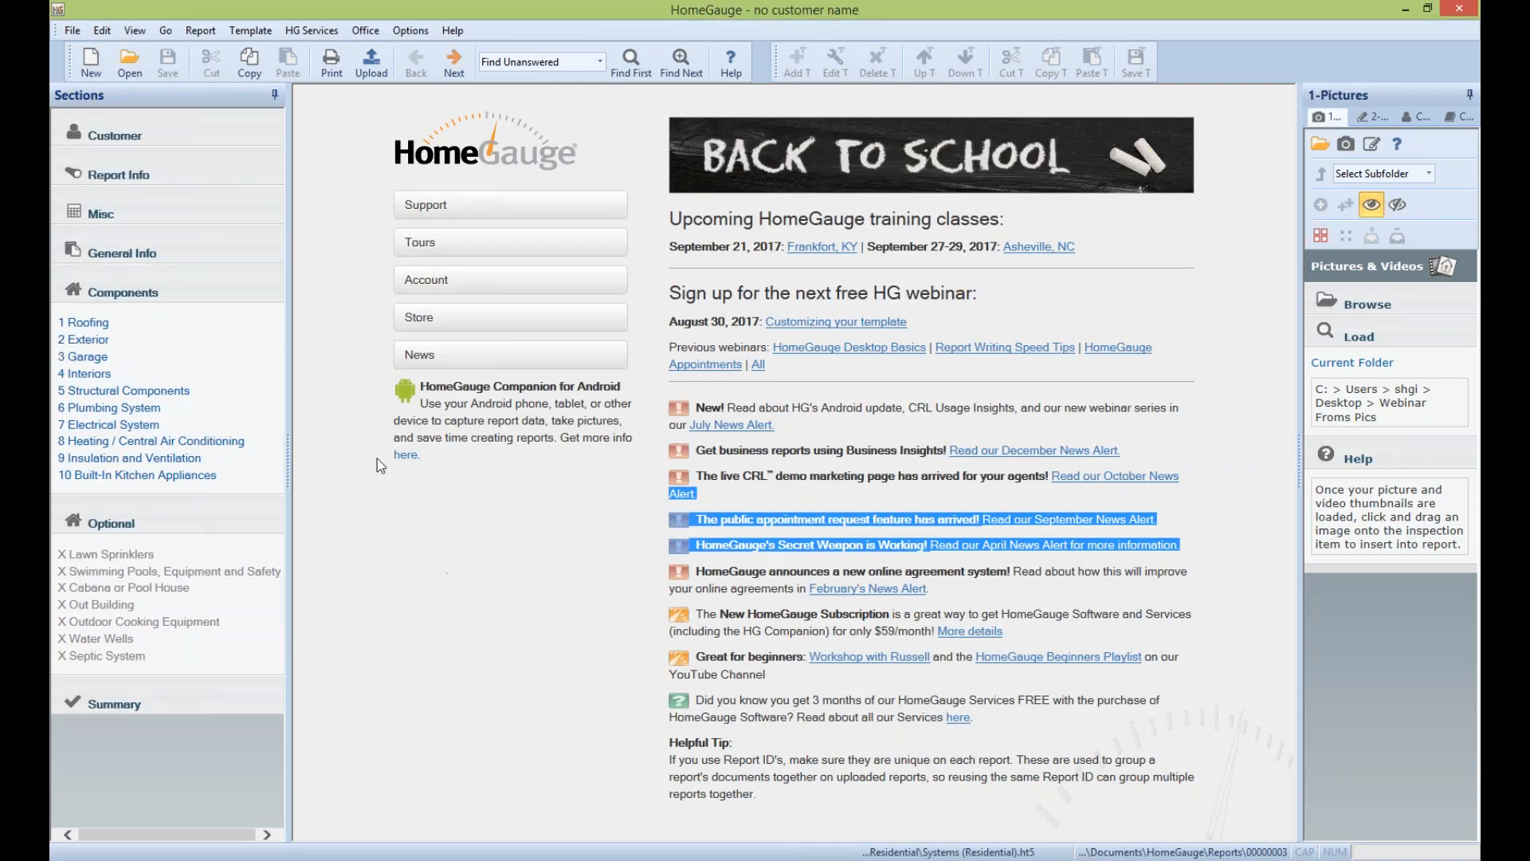
pyautogui.click(71, 32)
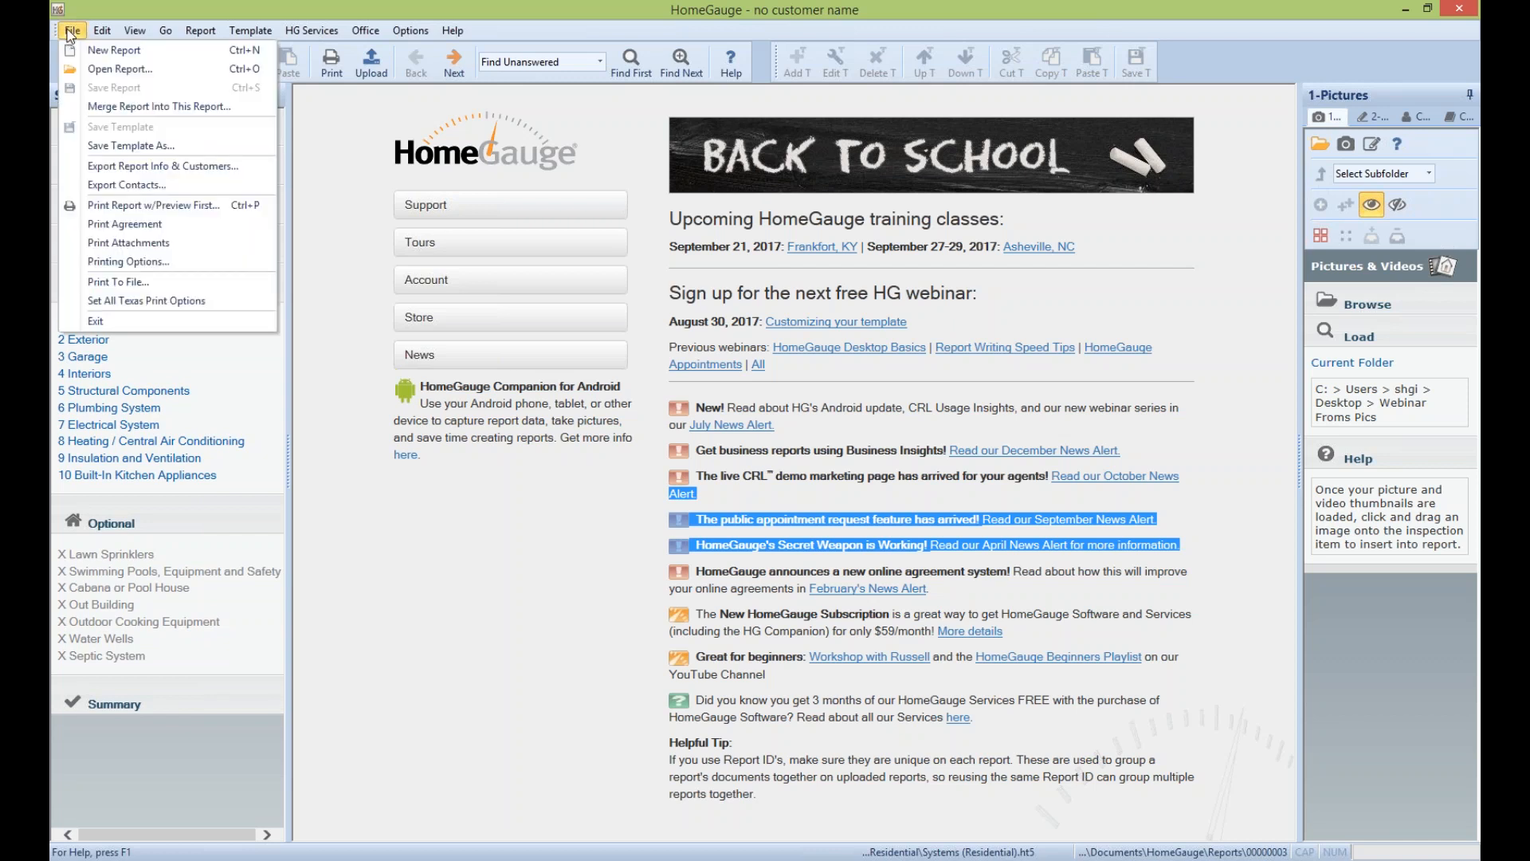
pyautogui.click(72, 31)
pyautogui.click(72, 31)
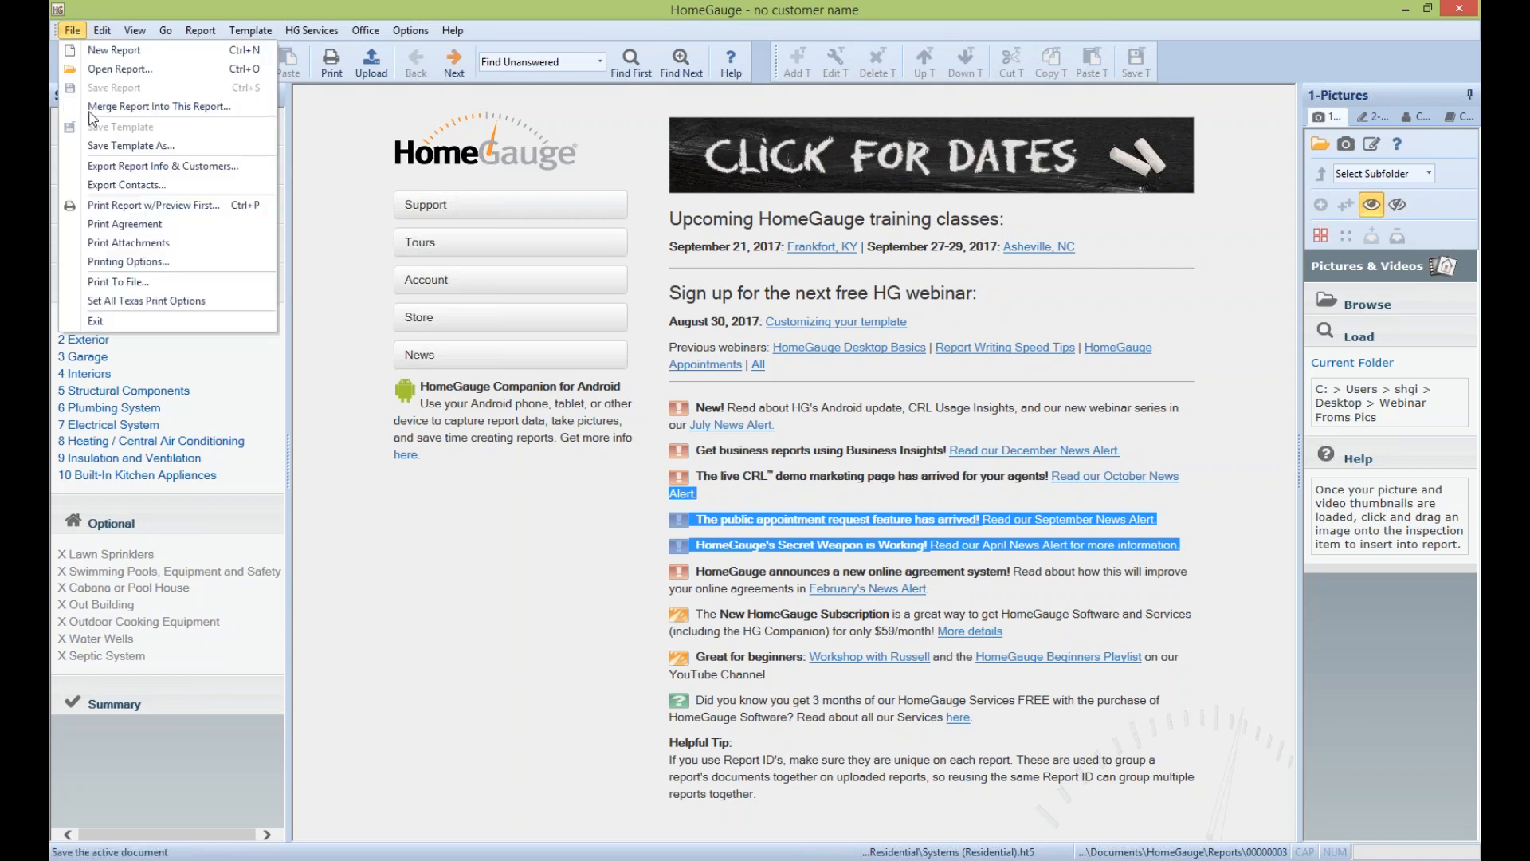
pyautogui.click(183, 142)
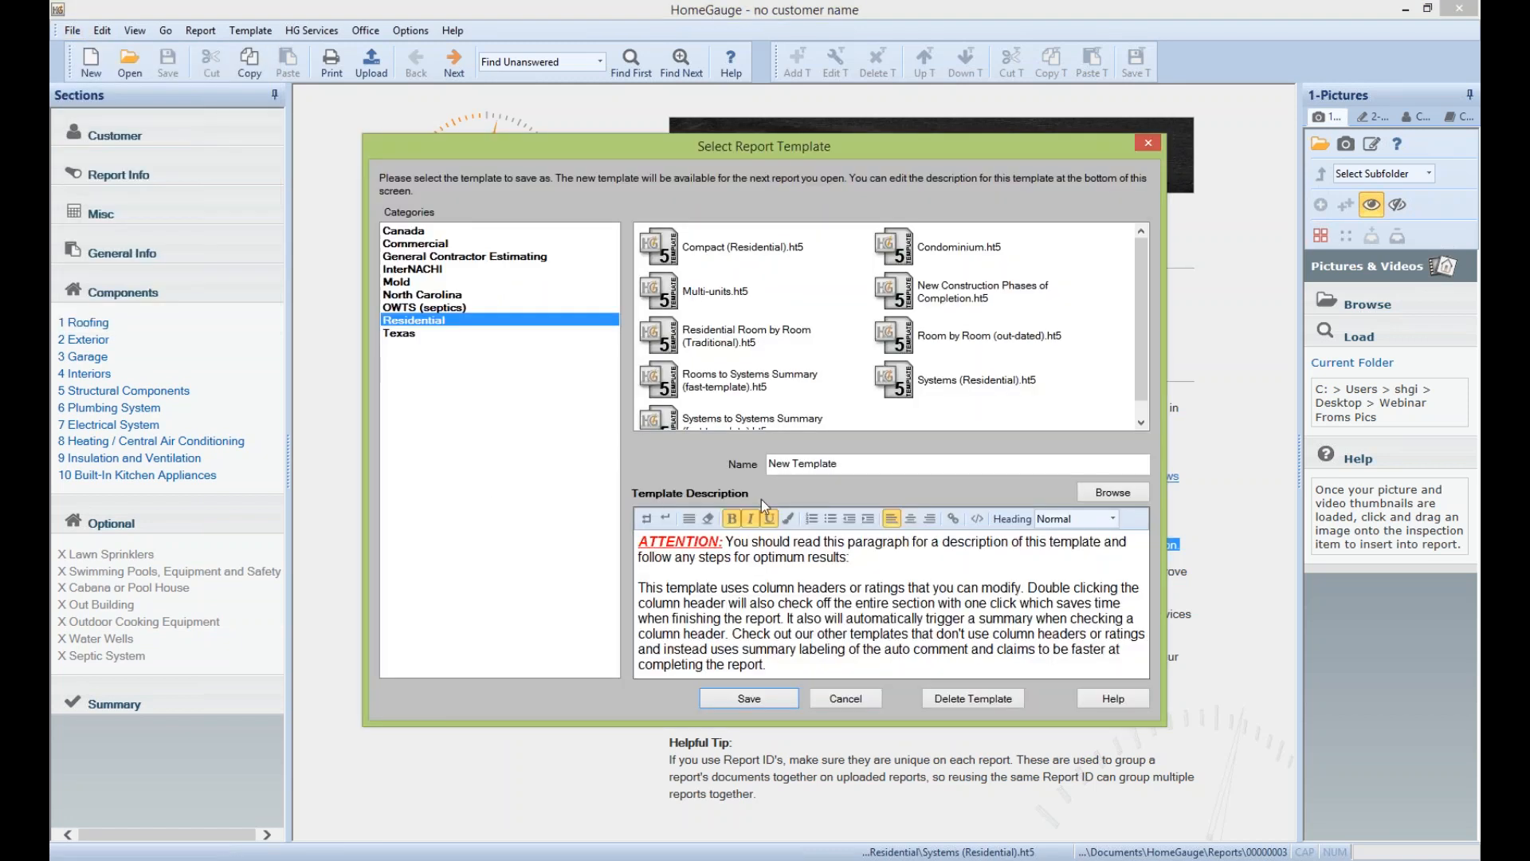
pyautogui.moveTo(917, 460); pyautogui.dragTo(579, 542)
pyautogui.write('C')
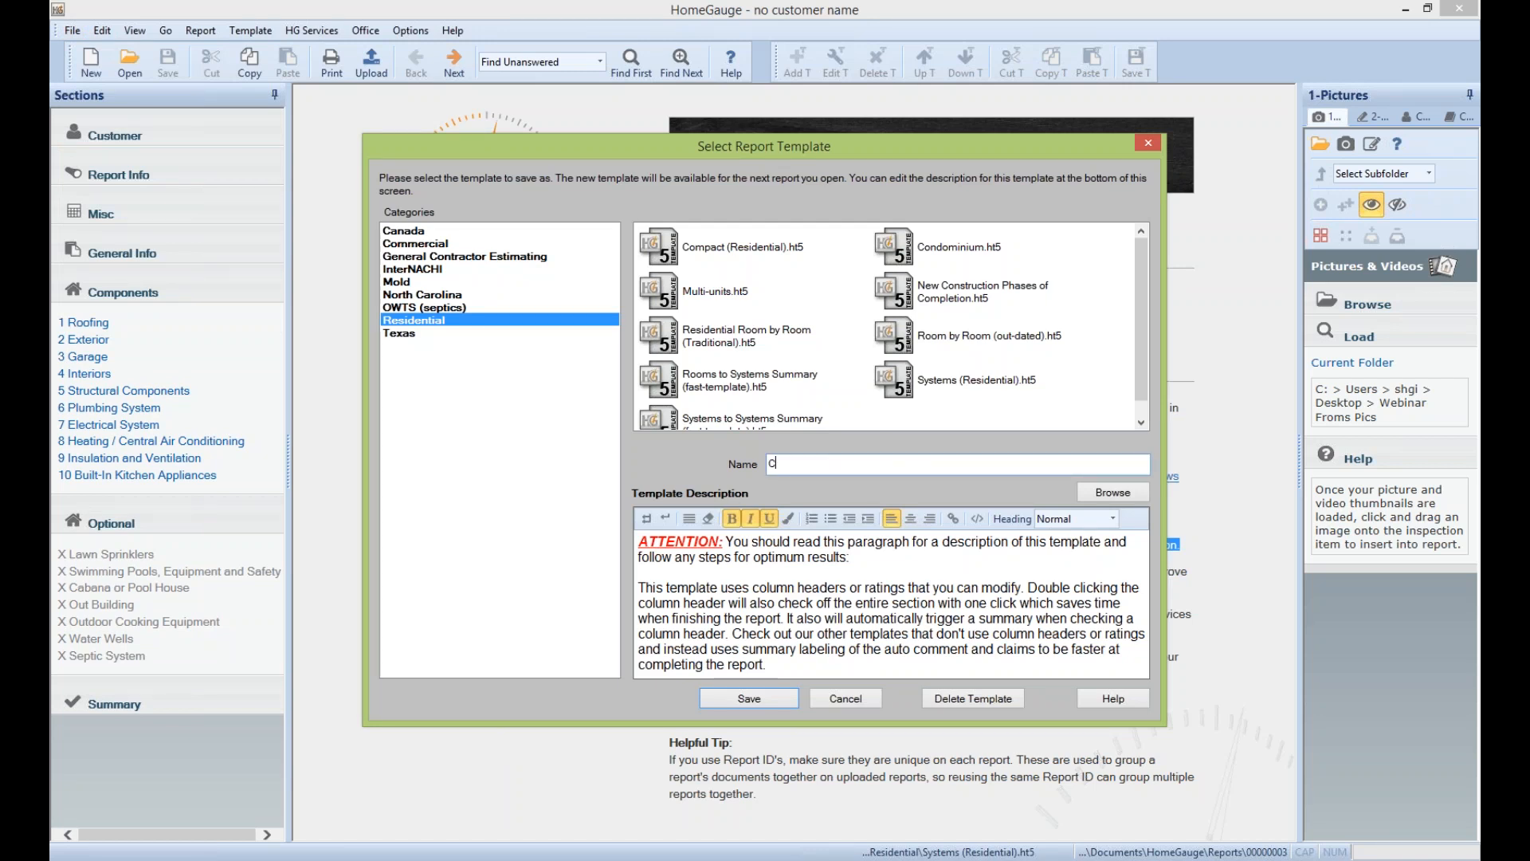
pyautogui.write('ustom Template')
pyautogui.click(748, 699)
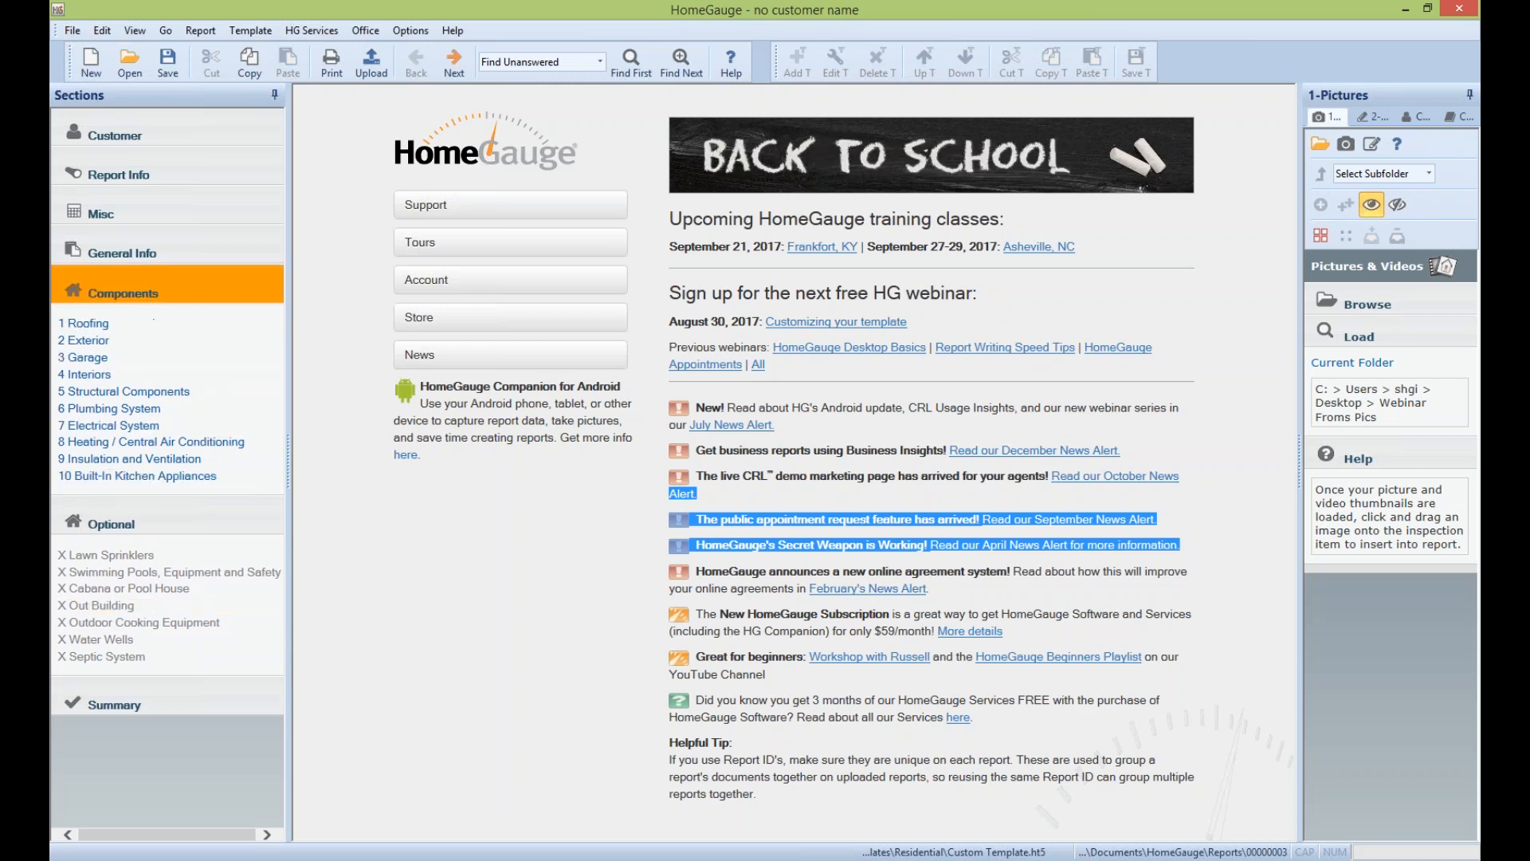
# Open the Components list and reorder the Interiors section so it sits above Garage
pyautogui.click(124, 293)
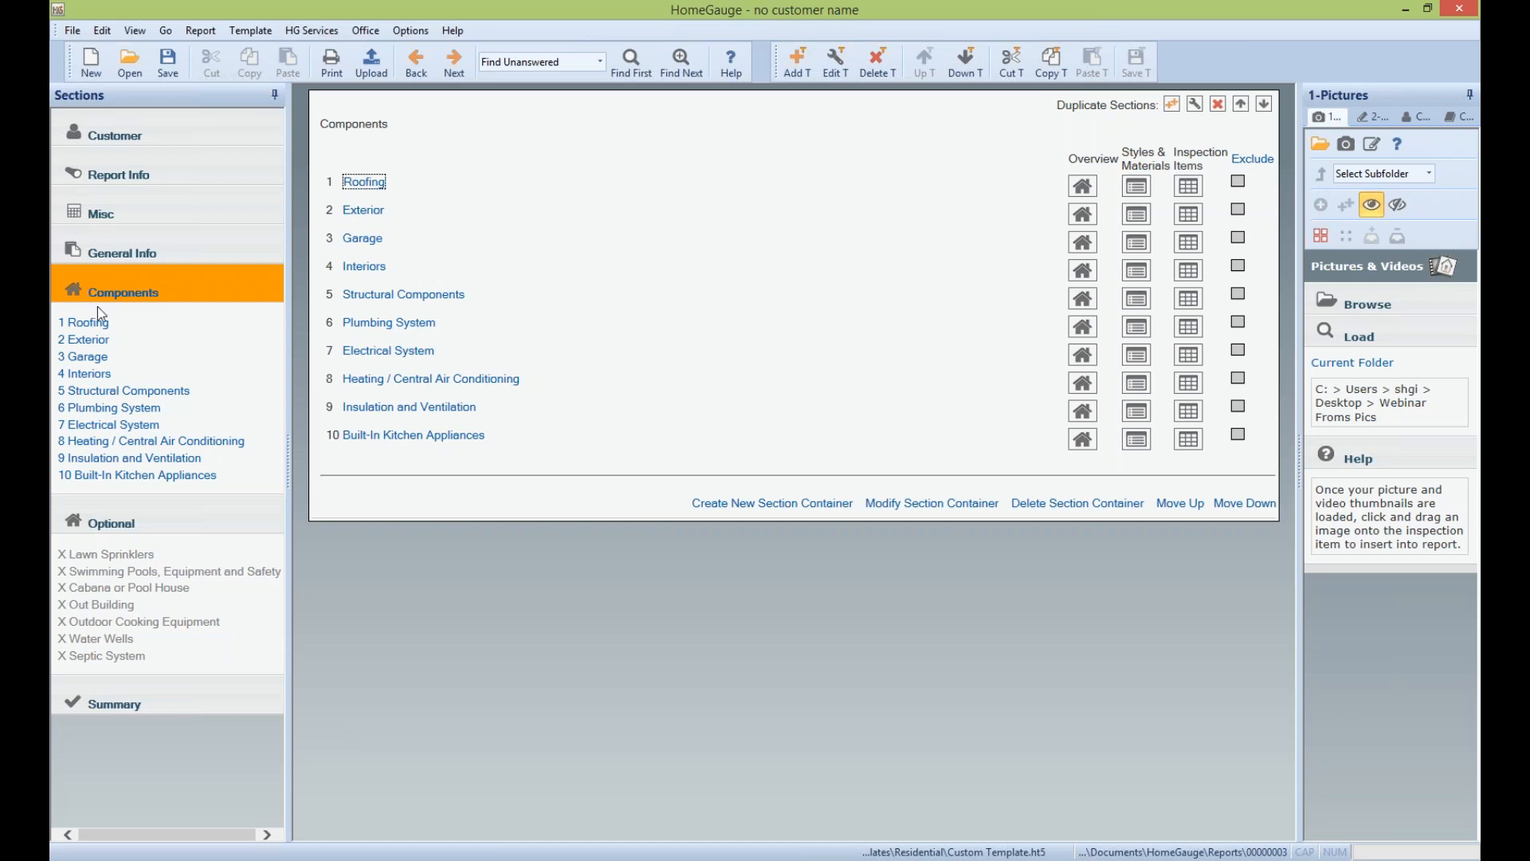
pyautogui.click(201, 280)
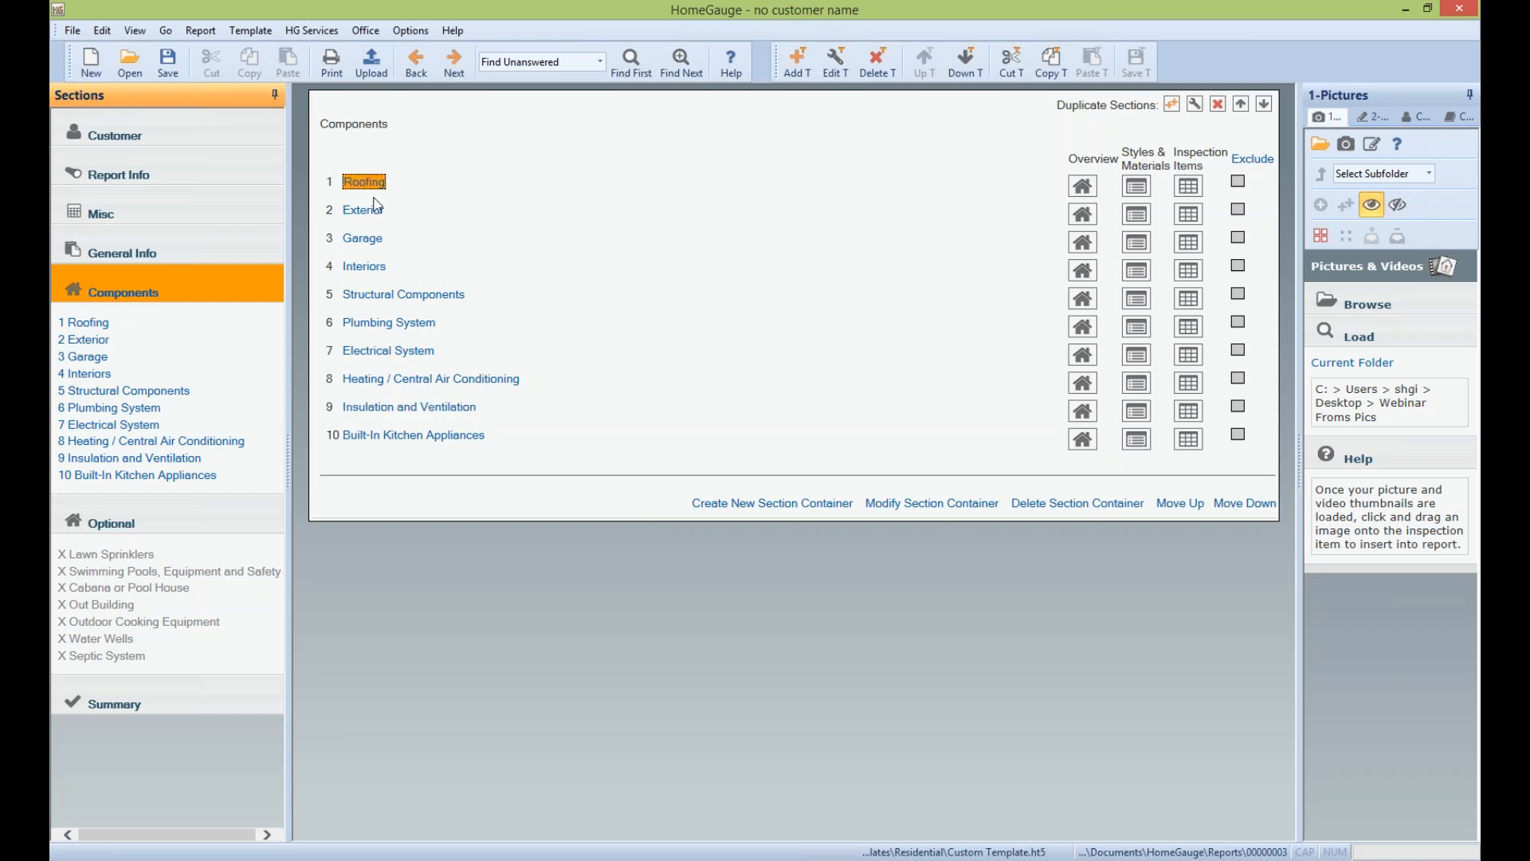
pyautogui.click(364, 266)
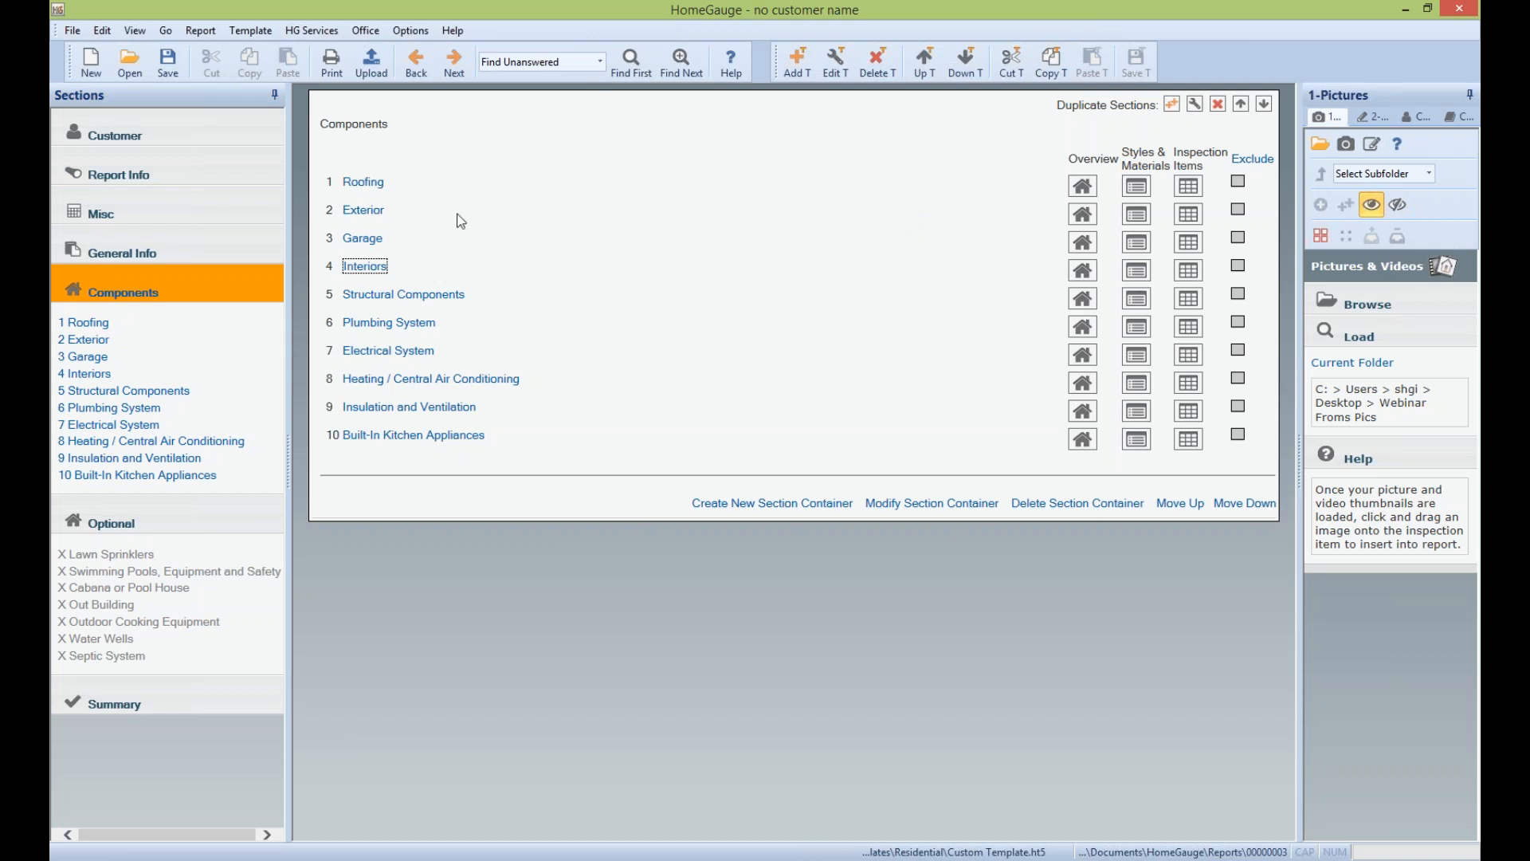
pyautogui.click(360, 270)
pyautogui.click(925, 62)
pyautogui.click(924, 63)
pyautogui.click(924, 62)
pyautogui.click(974, 69)
pyautogui.click(975, 69)
pyautogui.click(964, 70)
pyautogui.click(965, 69)
pyautogui.click(961, 70)
pyautogui.click(925, 64)
pyautogui.click(925, 64)
pyautogui.click(925, 63)
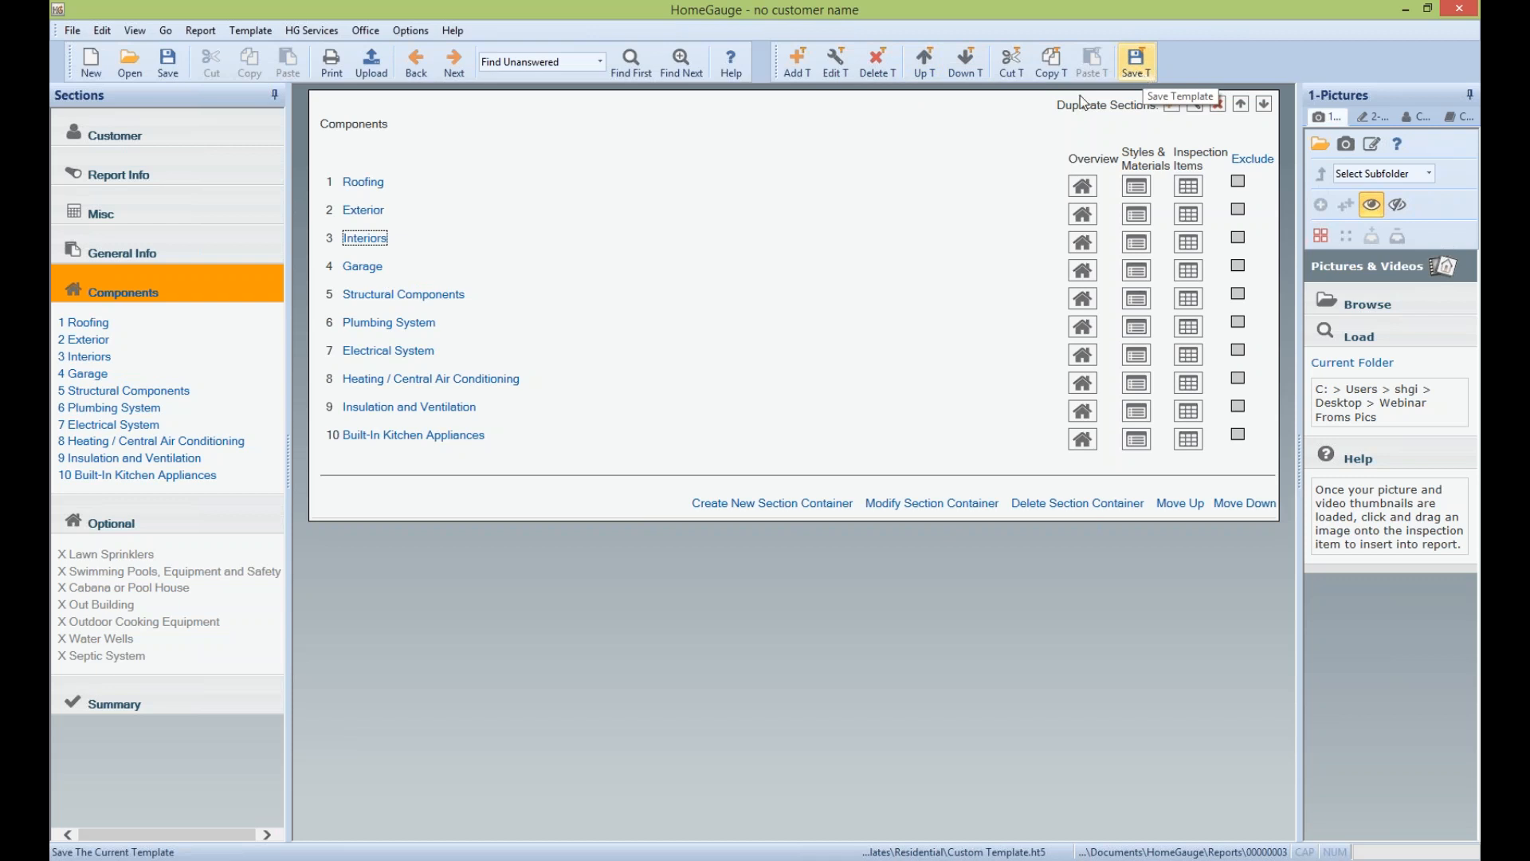
# Move Interiors back between Garage and Structural Components and save the template
pyautogui.click(974, 60)
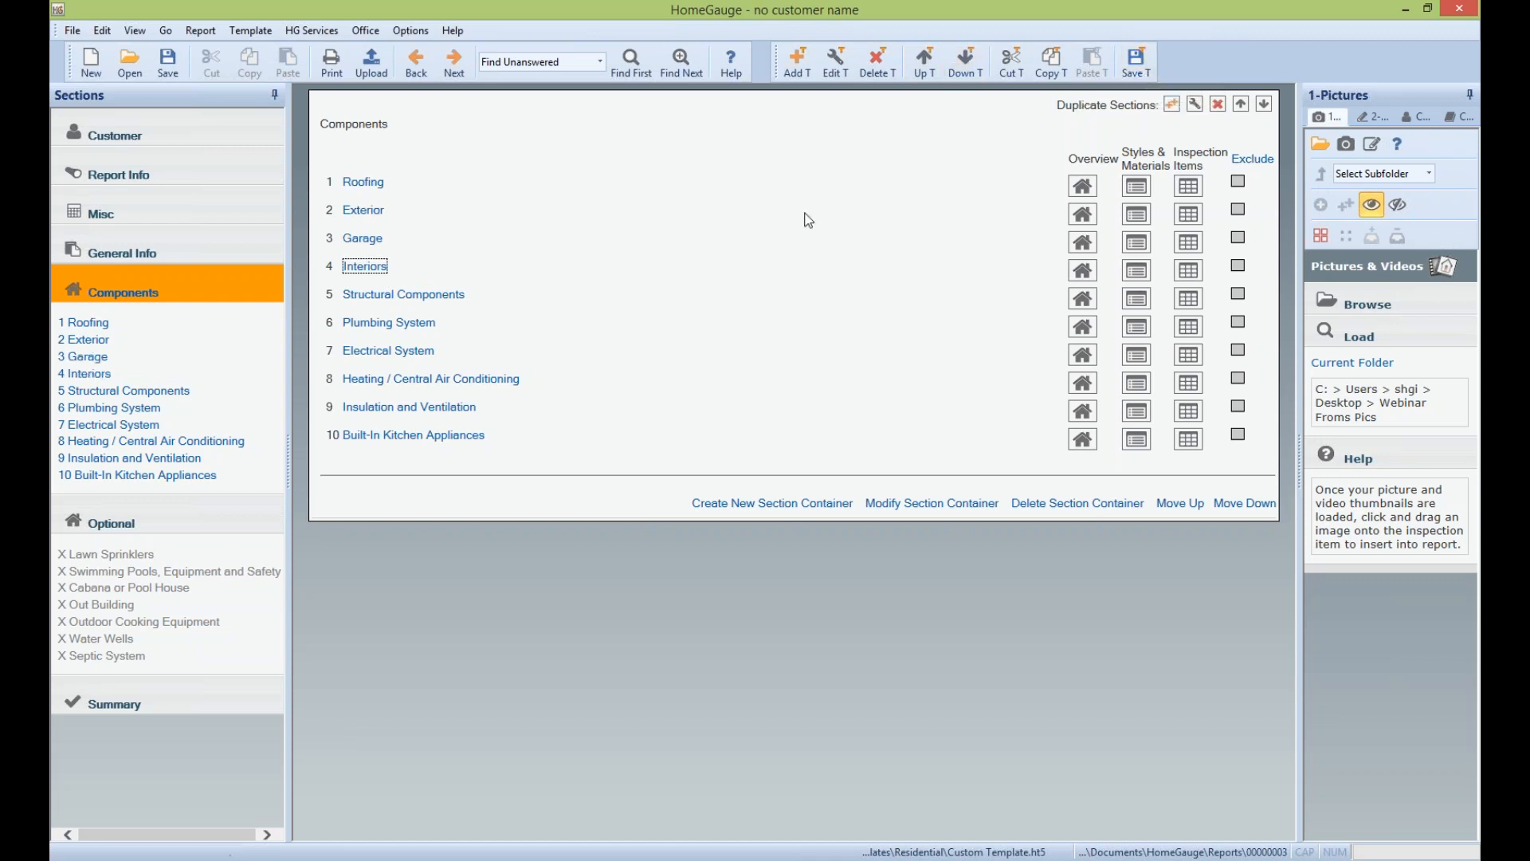
pyautogui.click(924, 64)
pyautogui.click(969, 60)
pyautogui.click(967, 60)
pyautogui.click(924, 62)
pyautogui.click(966, 61)
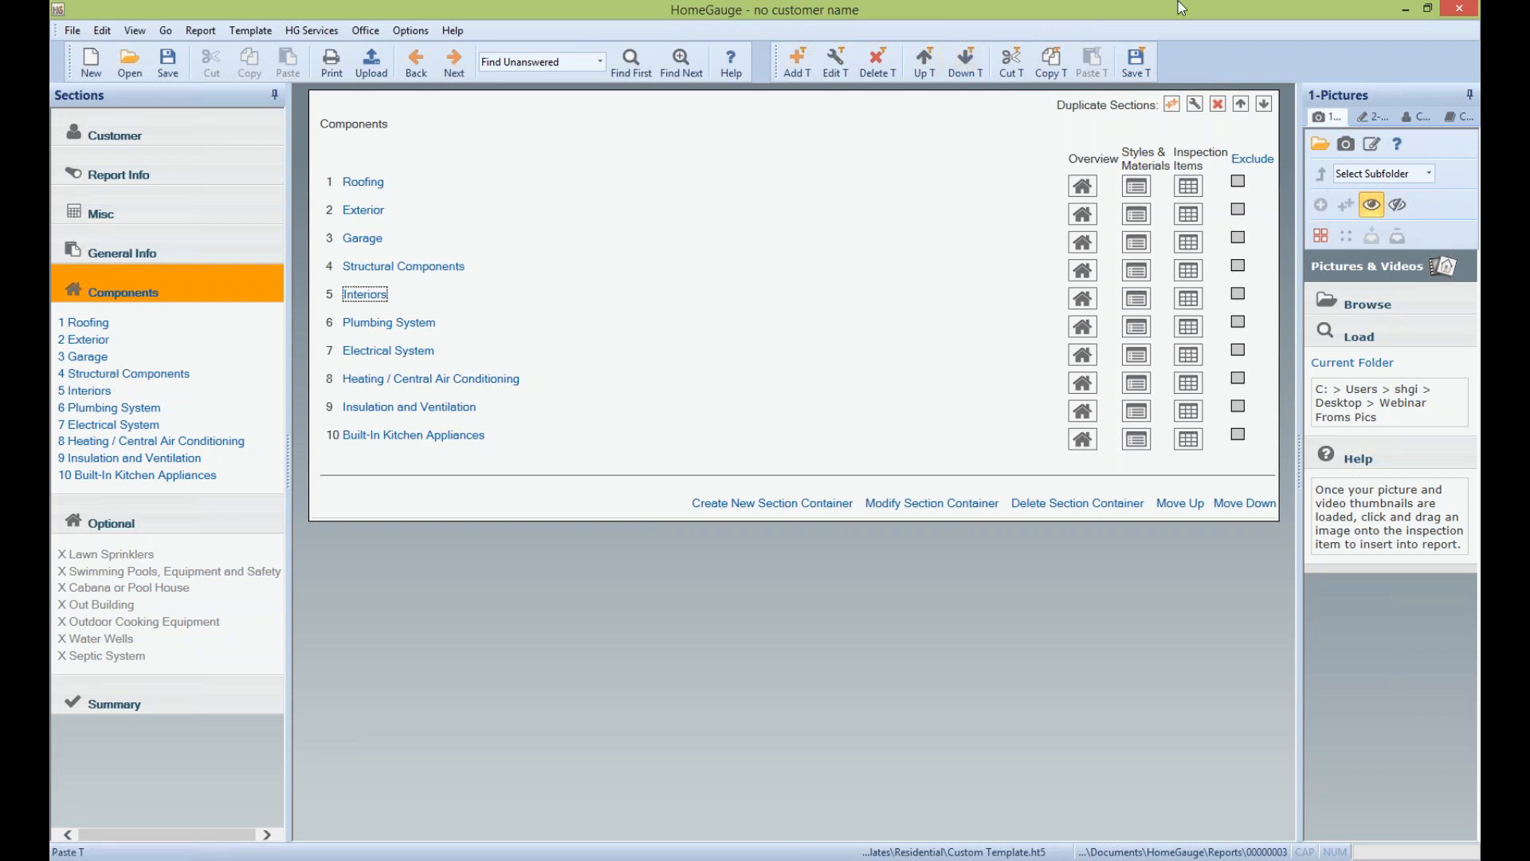
pyautogui.click(925, 62)
pyautogui.click(1136, 62)
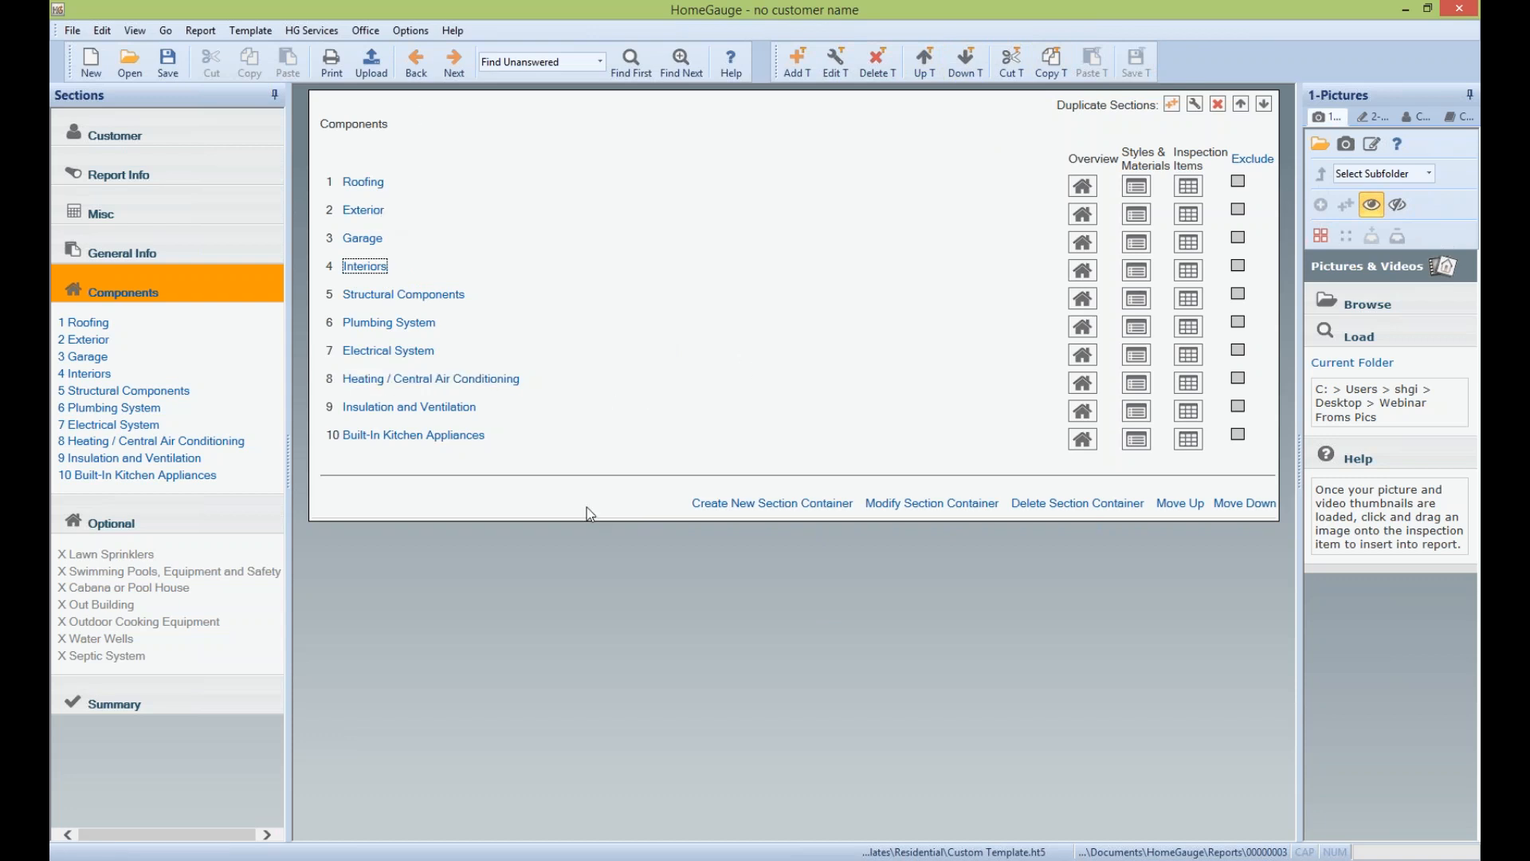
# Add a section named New Component above Roofing in the Components list and save the template
pyautogui.click(800, 63)
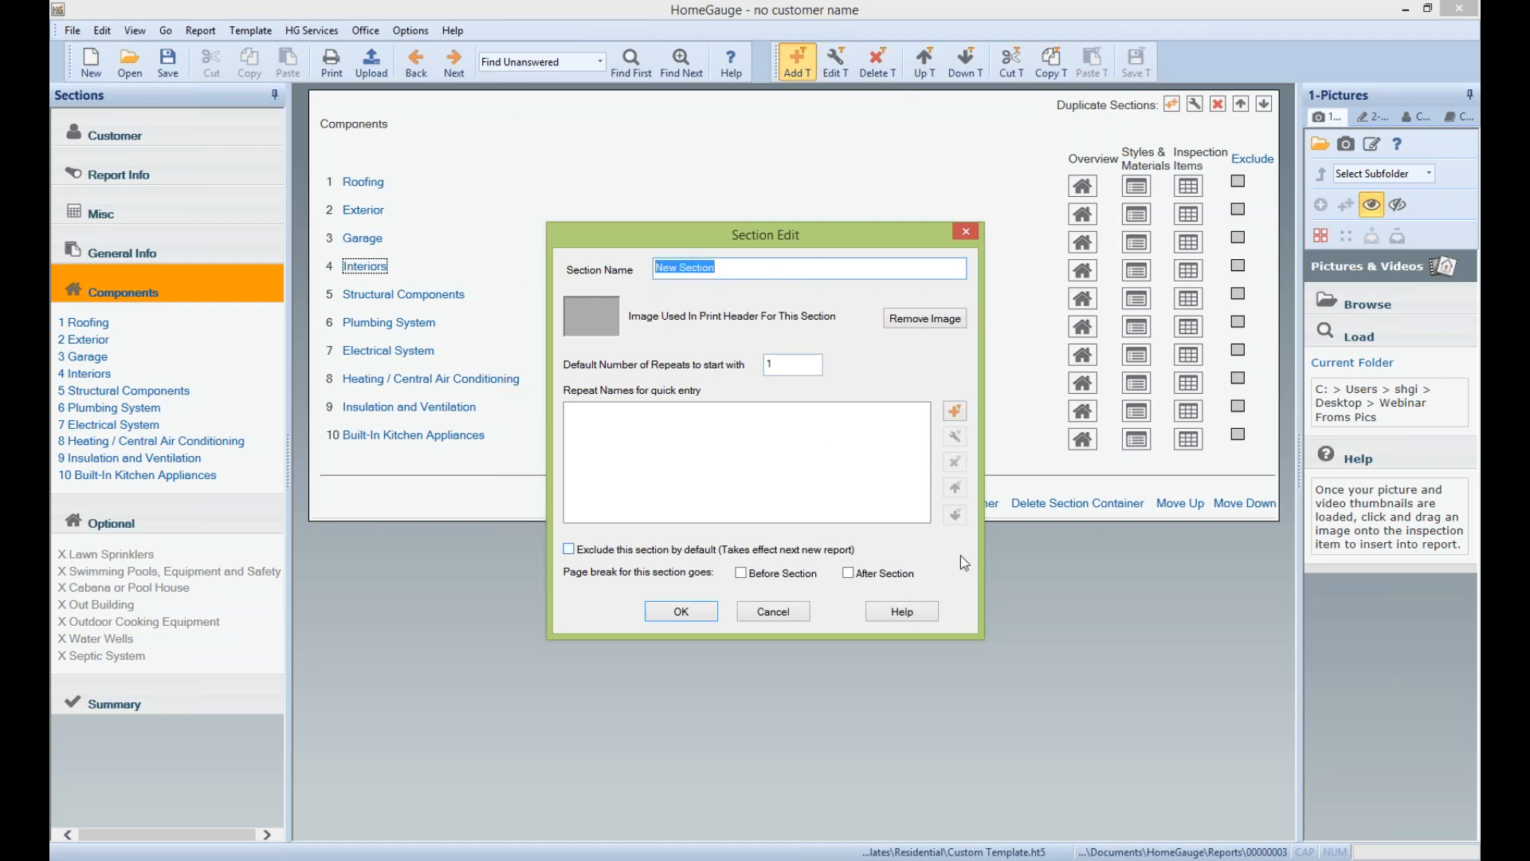
pyautogui.write('New Component')
pyautogui.click(669, 612)
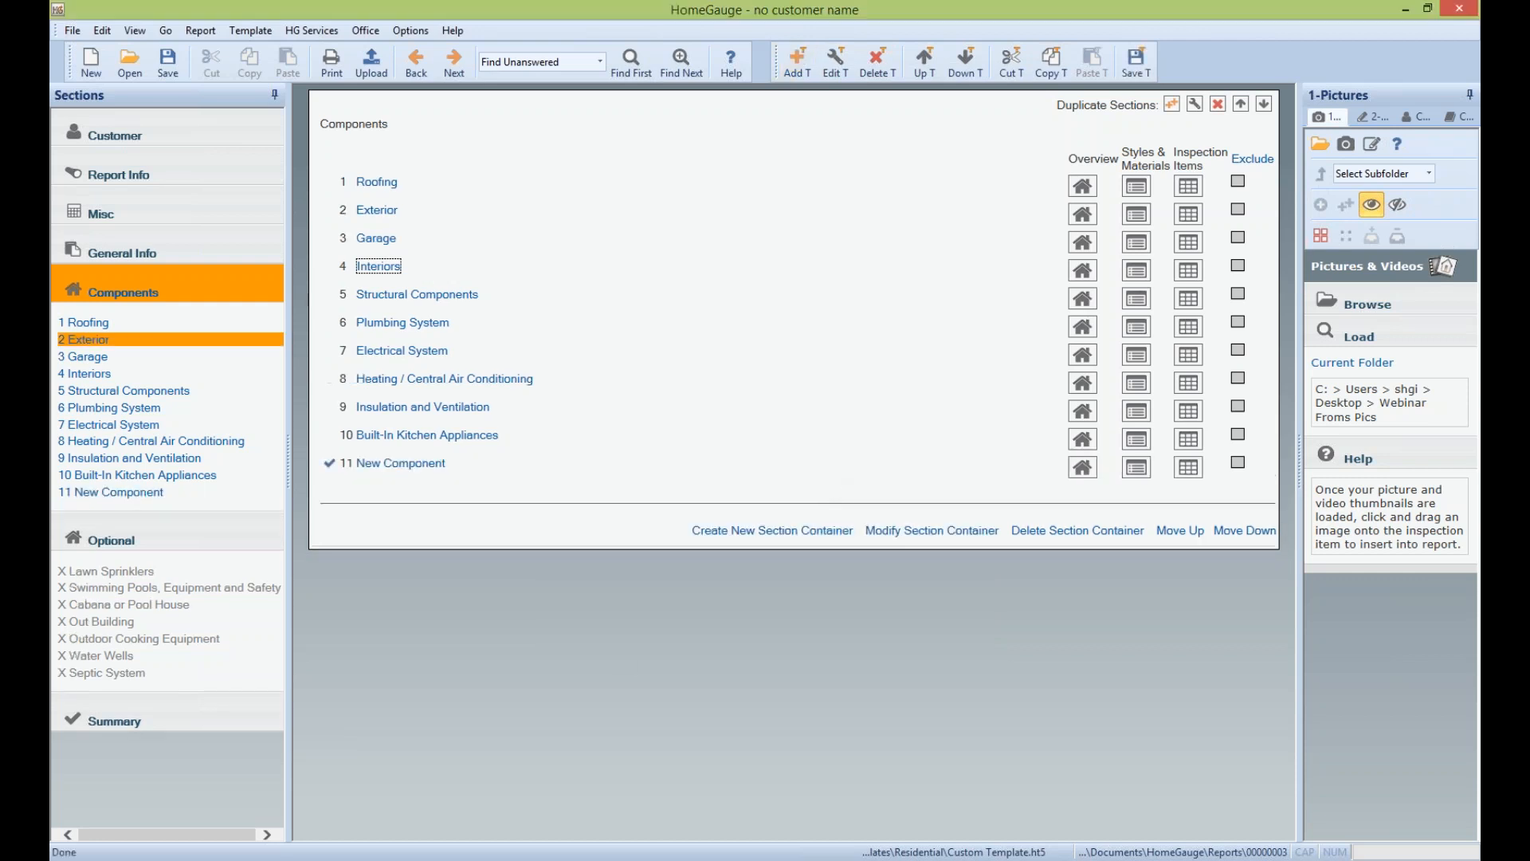
pyautogui.moveTo(410, 464); pyautogui.dragTo(399, 182)
pyautogui.click(1137, 62)
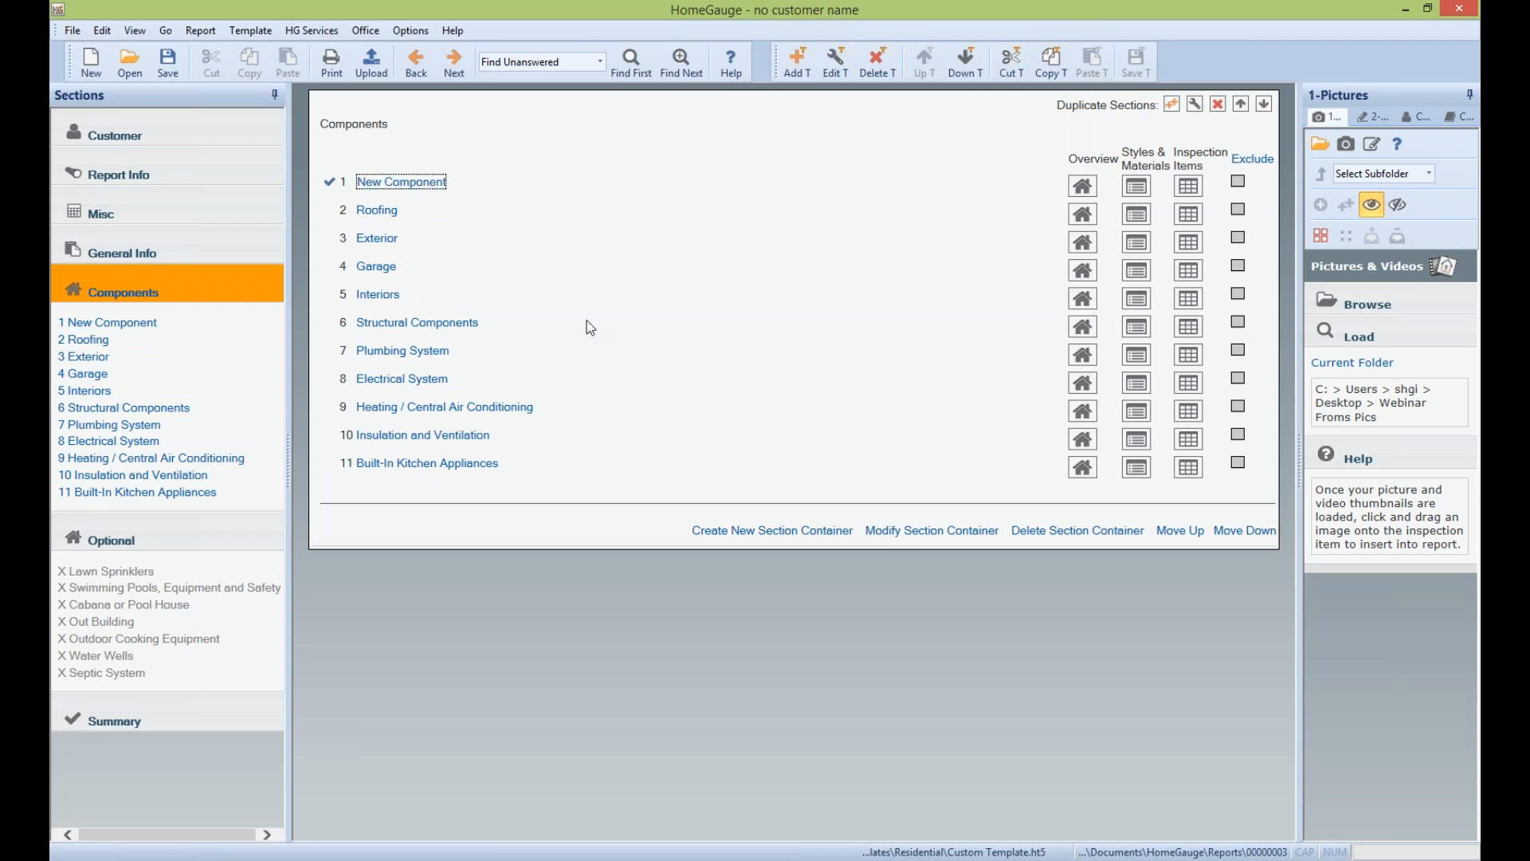
# Examine the contents of the New Component section and return to the Components list
pyautogui.click(107, 322)
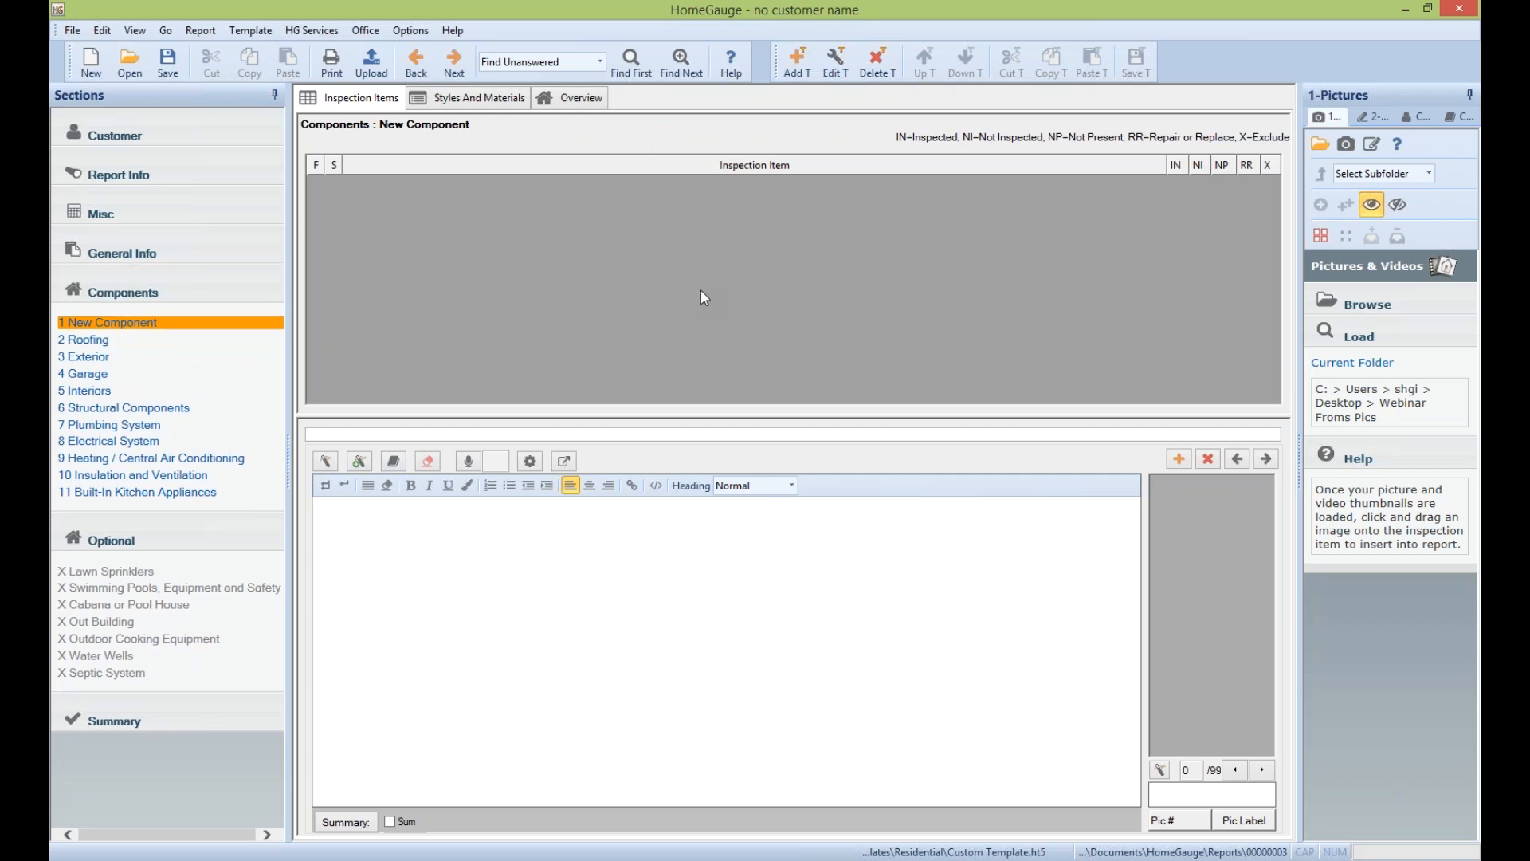
pyautogui.click(447, 94)
pyautogui.click(376, 104)
pyautogui.click(179, 295)
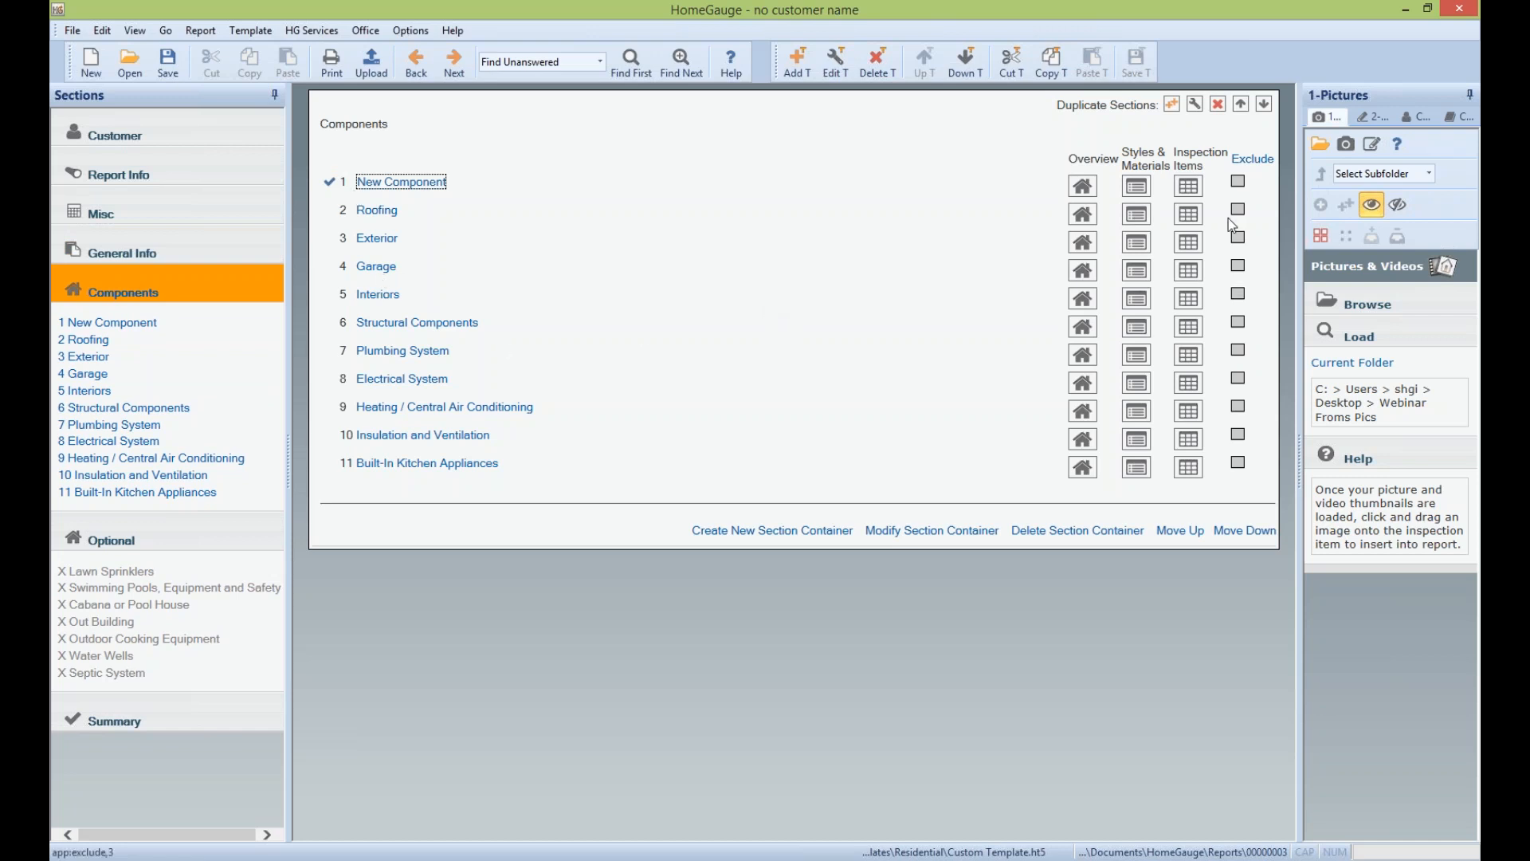
# Exclude the Roofing and Exterior sections from the report, and include both again
pyautogui.click(1238, 434)
pyautogui.click(1238, 209)
pyautogui.click(1238, 238)
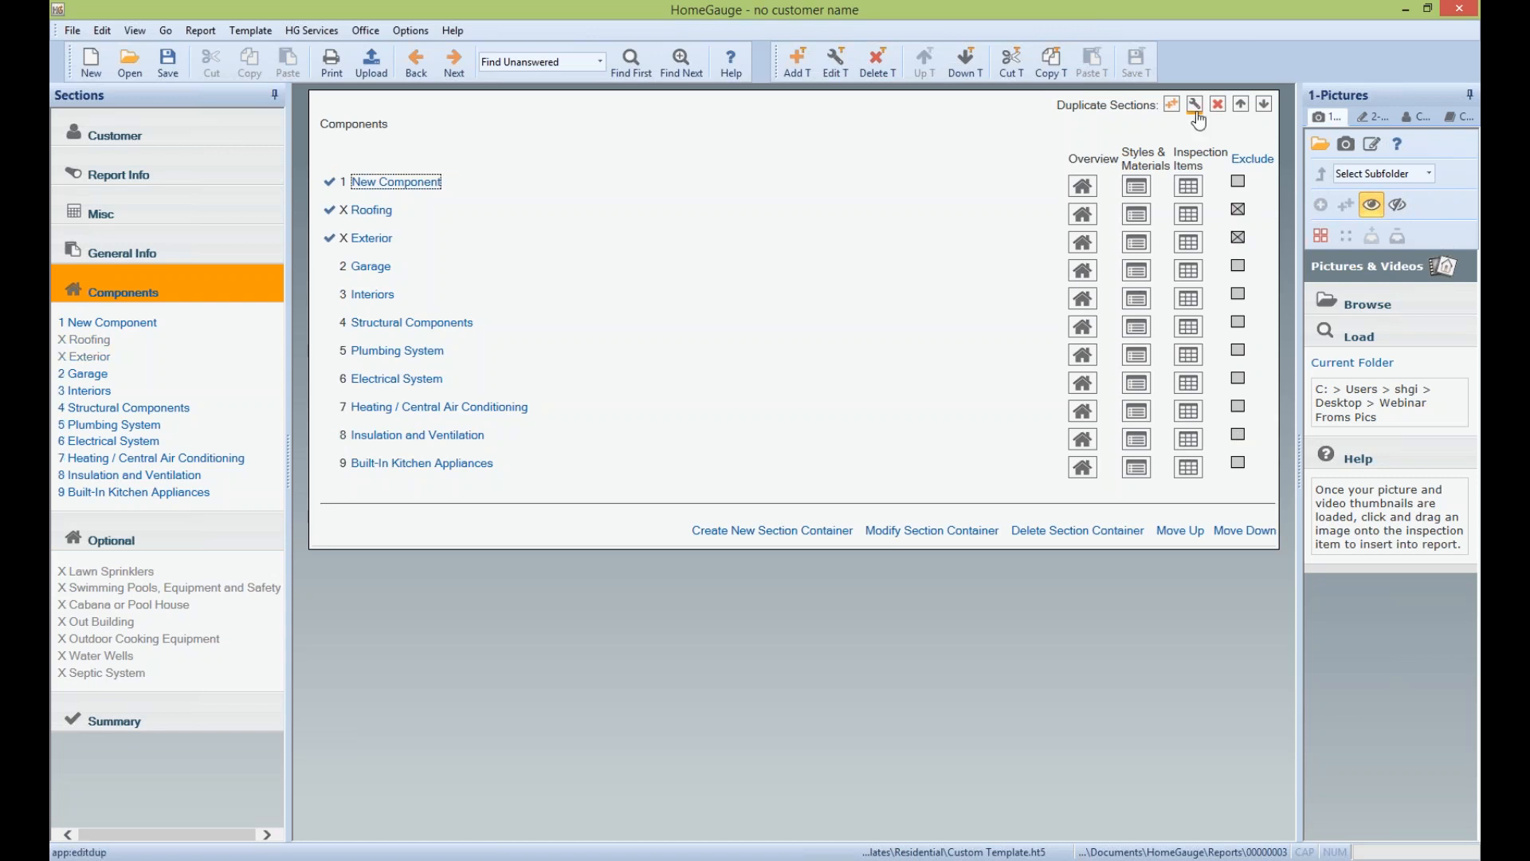
pyautogui.click(1238, 237)
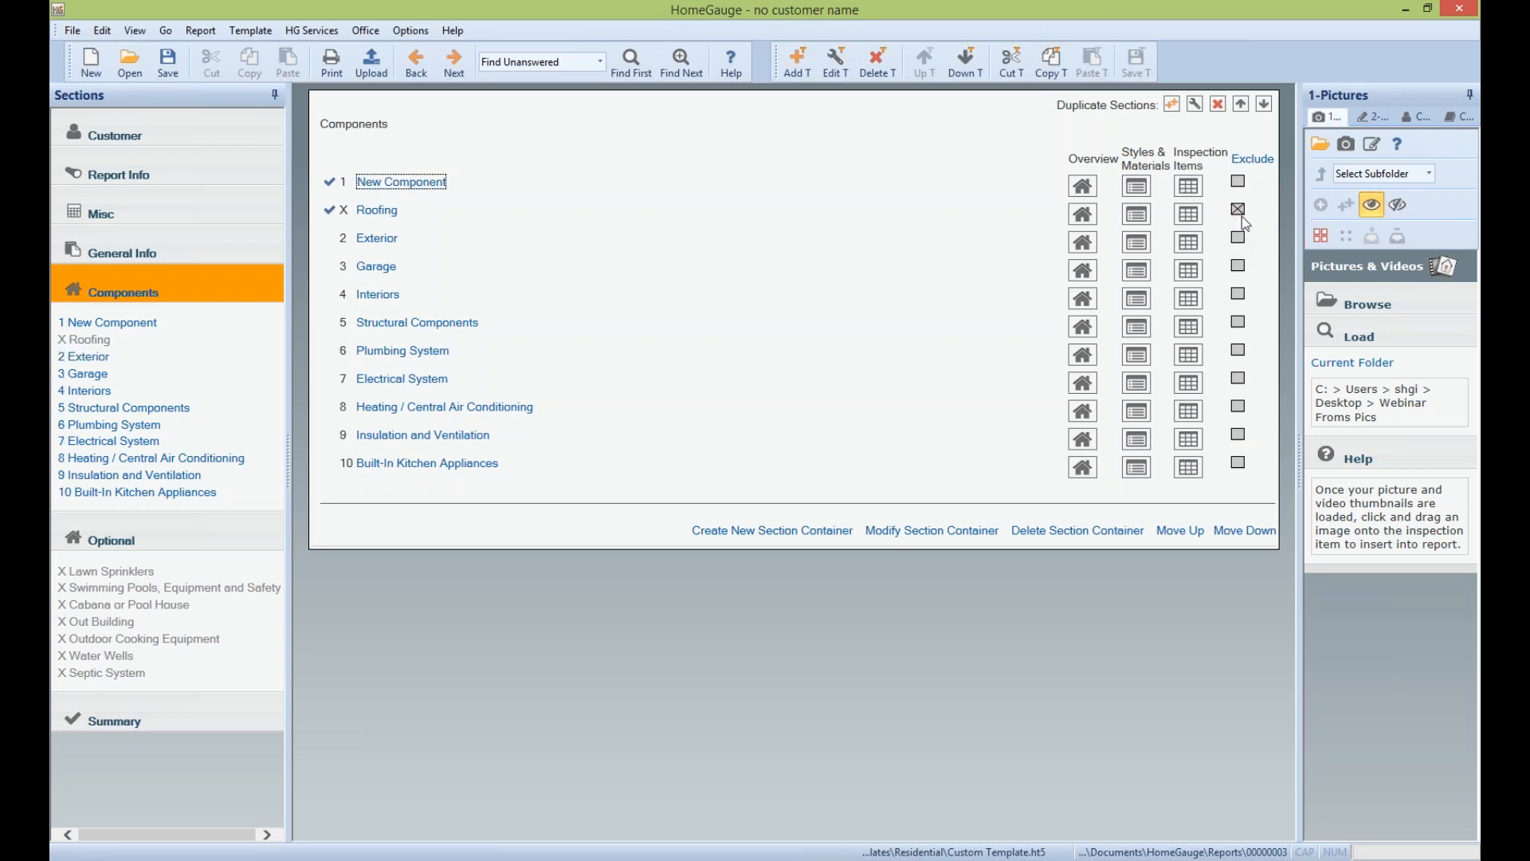
pyautogui.click(1238, 209)
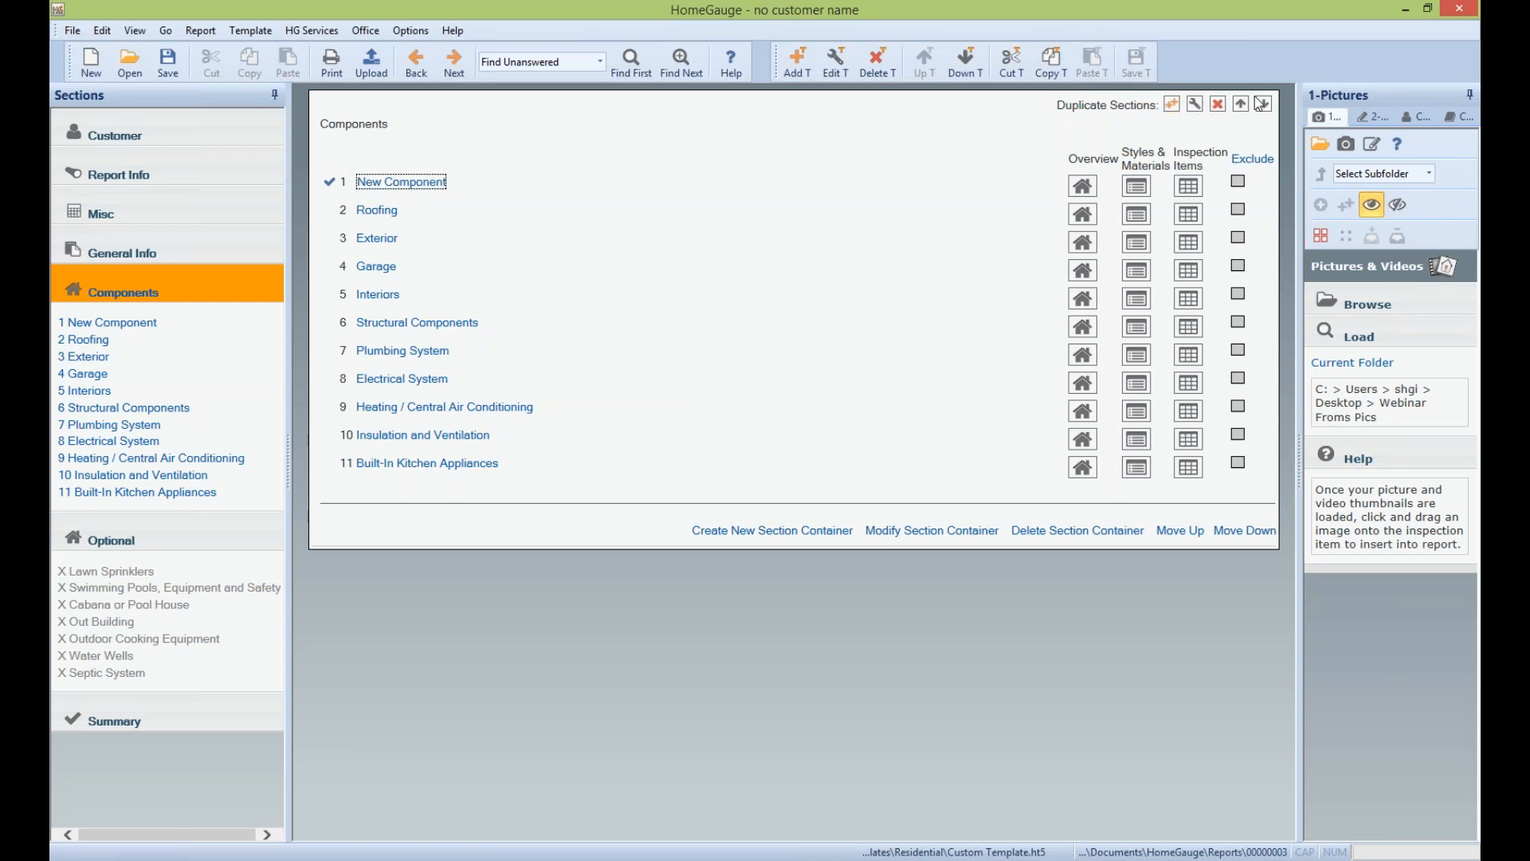
# Duplicate the New Component section, naming the existing section 1 and the new duplicate 2
pyautogui.click(1172, 104)
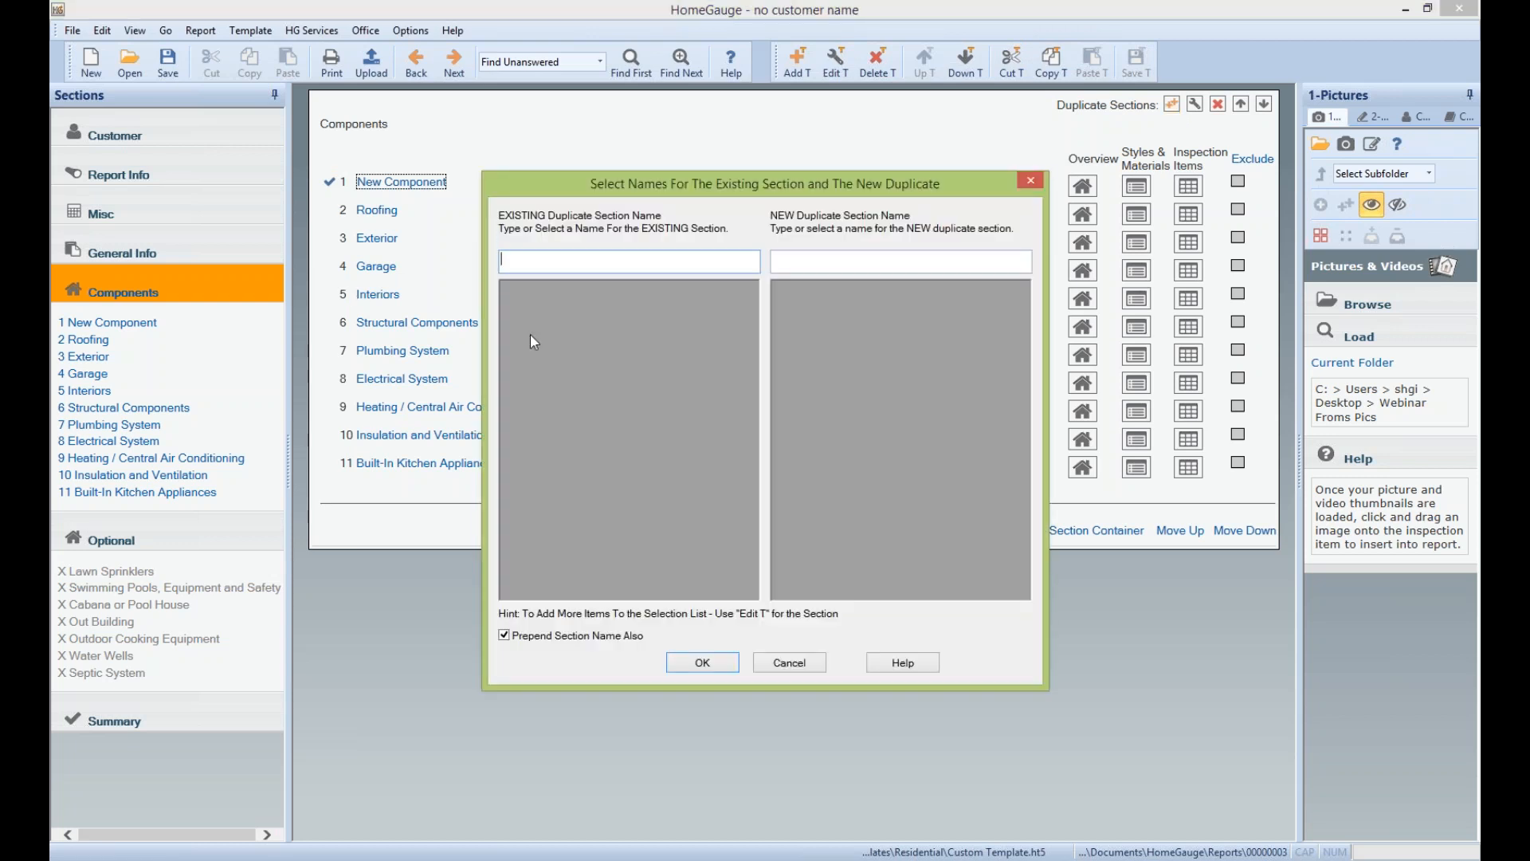
pyautogui.write('1')
pyautogui.click(895, 261)
pyautogui.write('2')
pyautogui.click(644, 443)
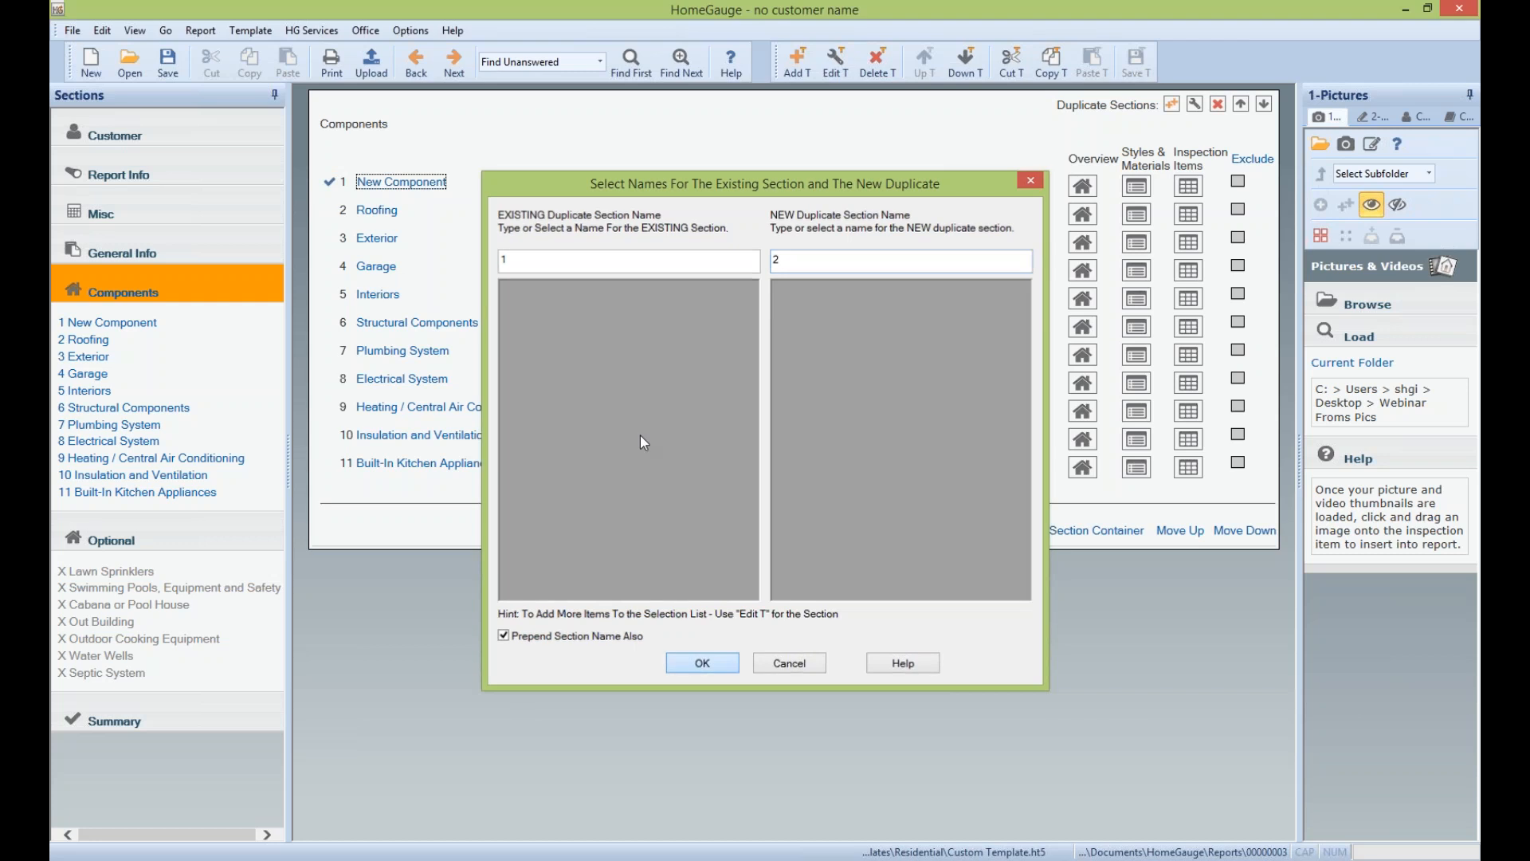
pyautogui.press('Return')
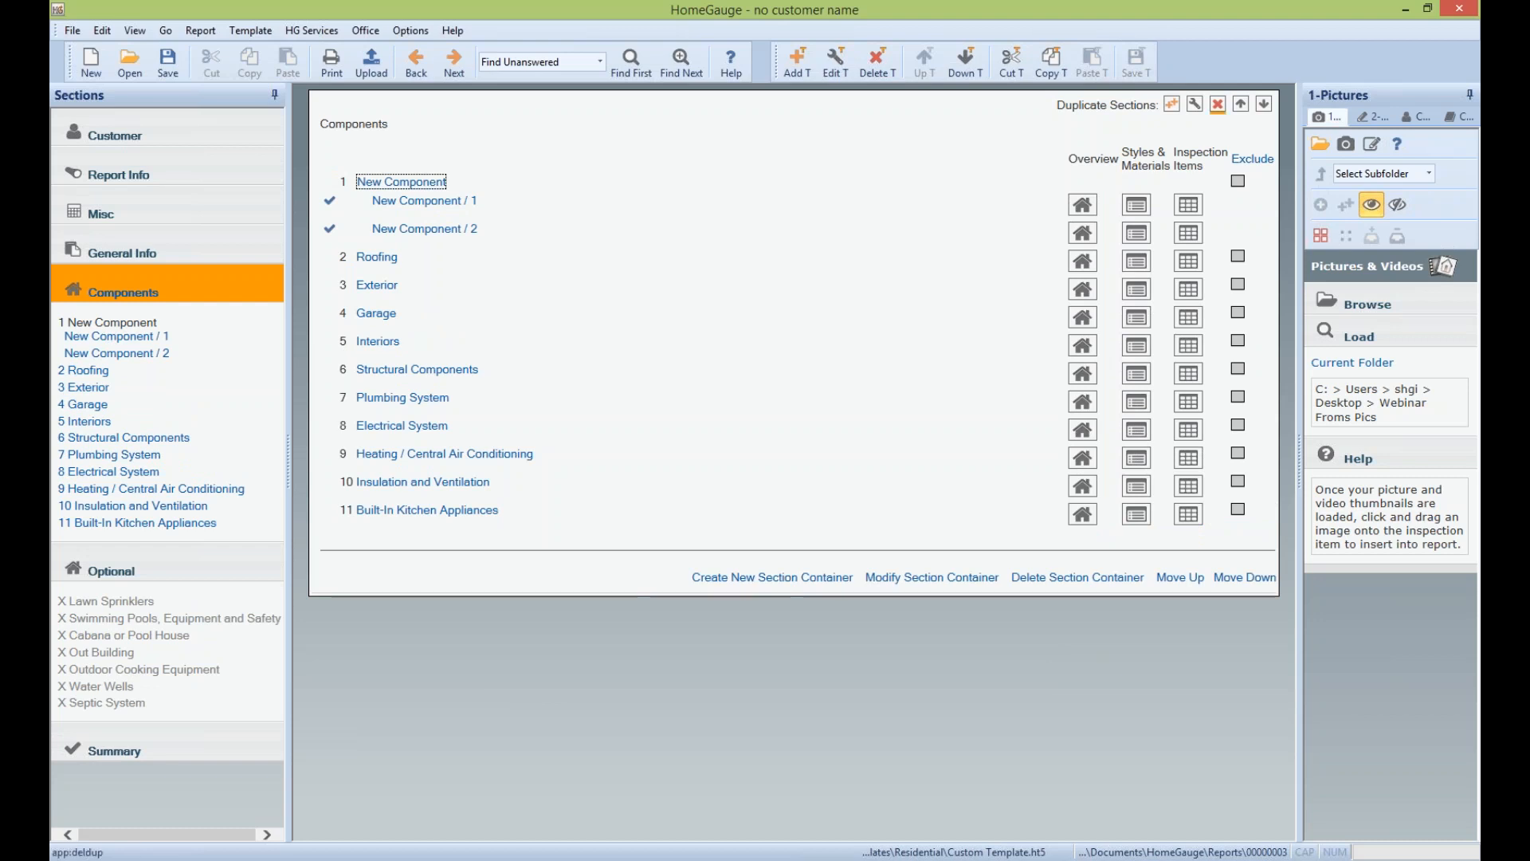
# Delete the duplicate section New Component / 2 from the Components list
pyautogui.click(1218, 105)
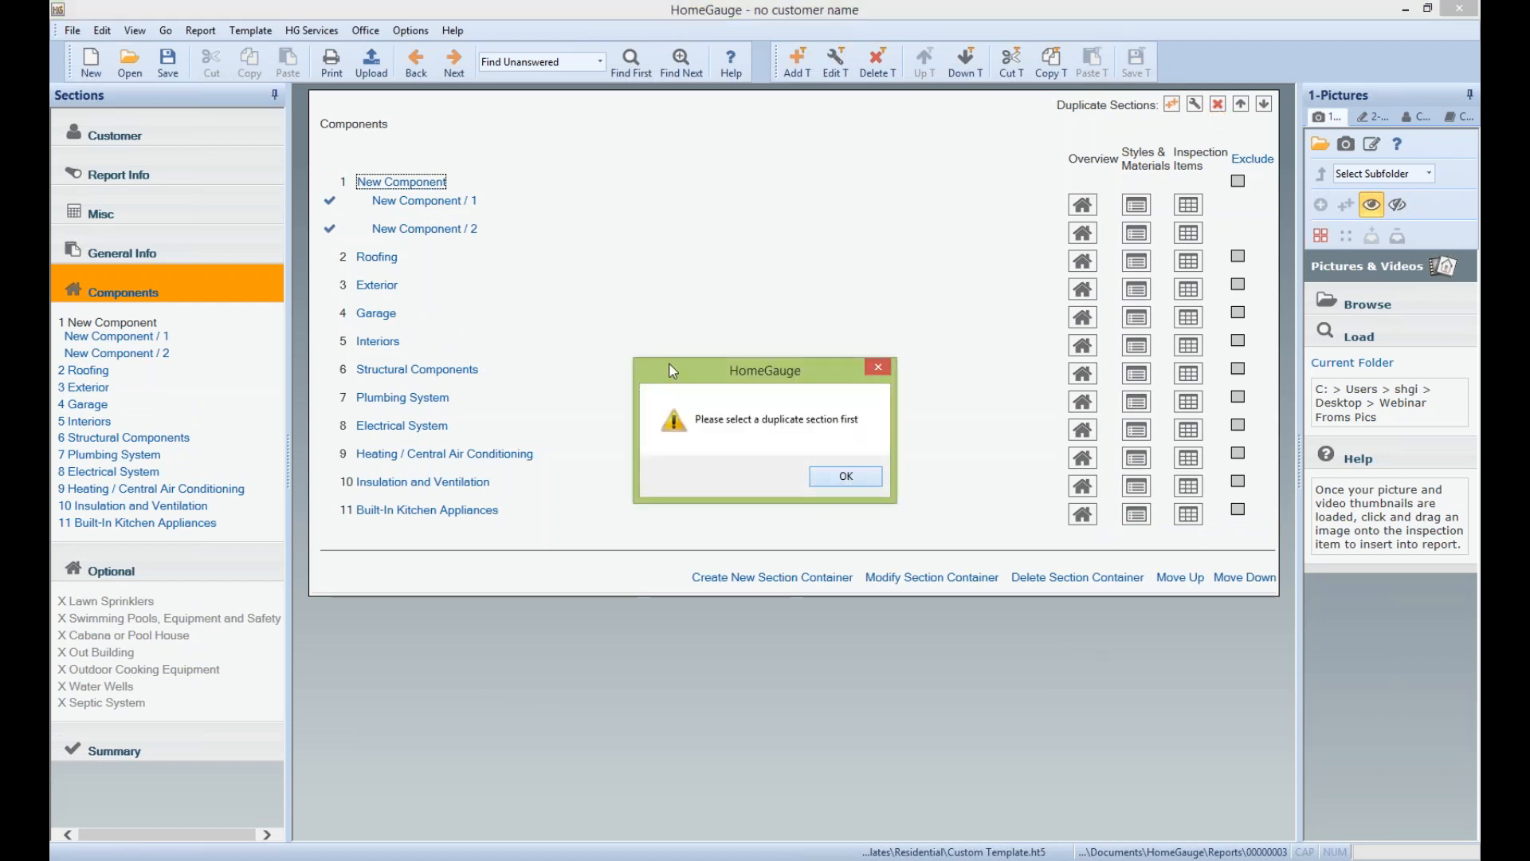
pyautogui.click(846, 476)
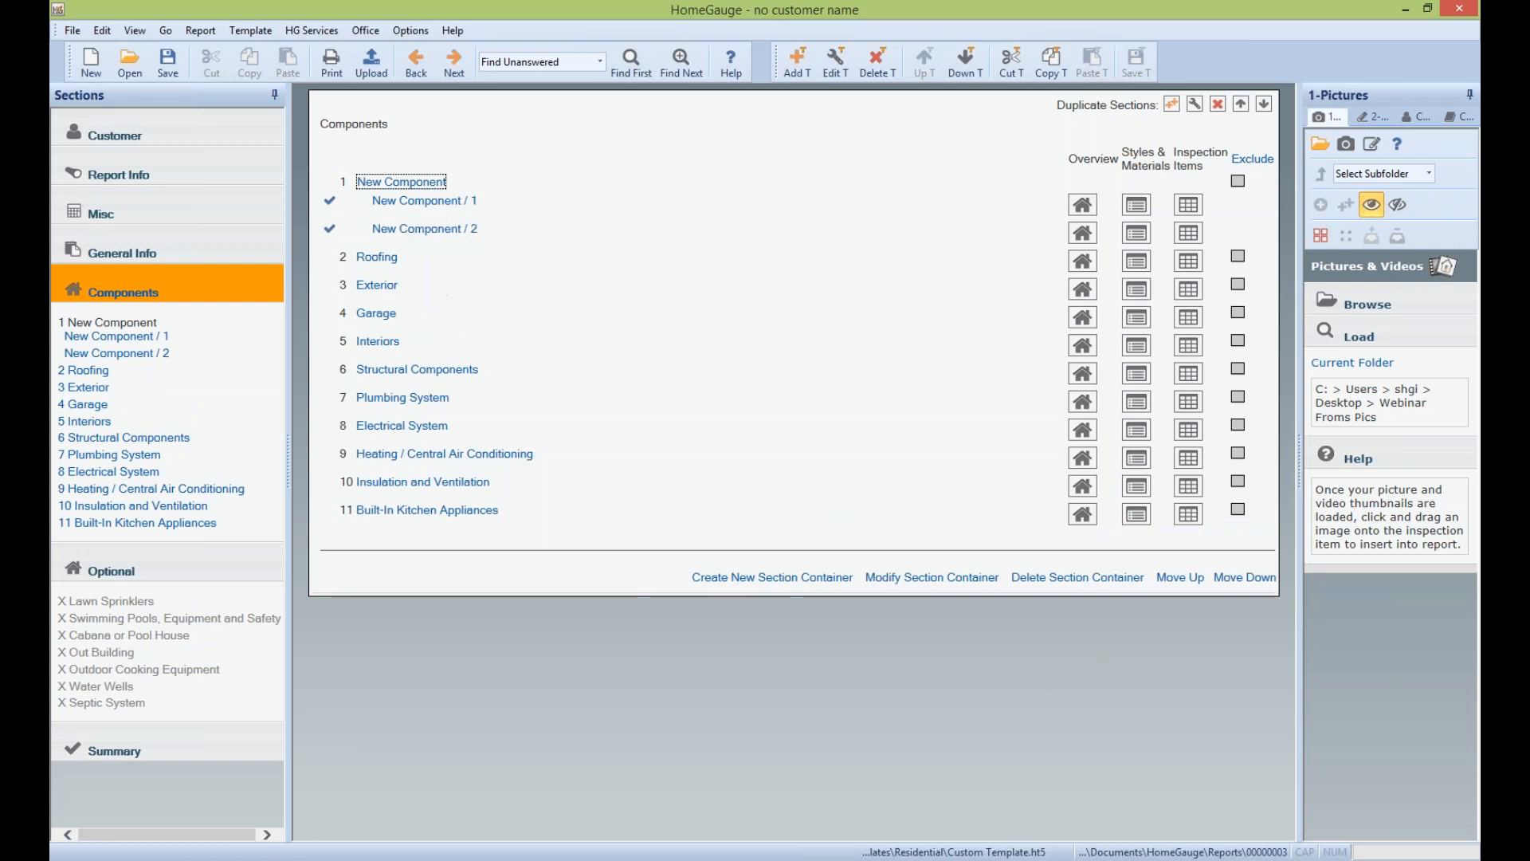
pyautogui.click(1218, 104)
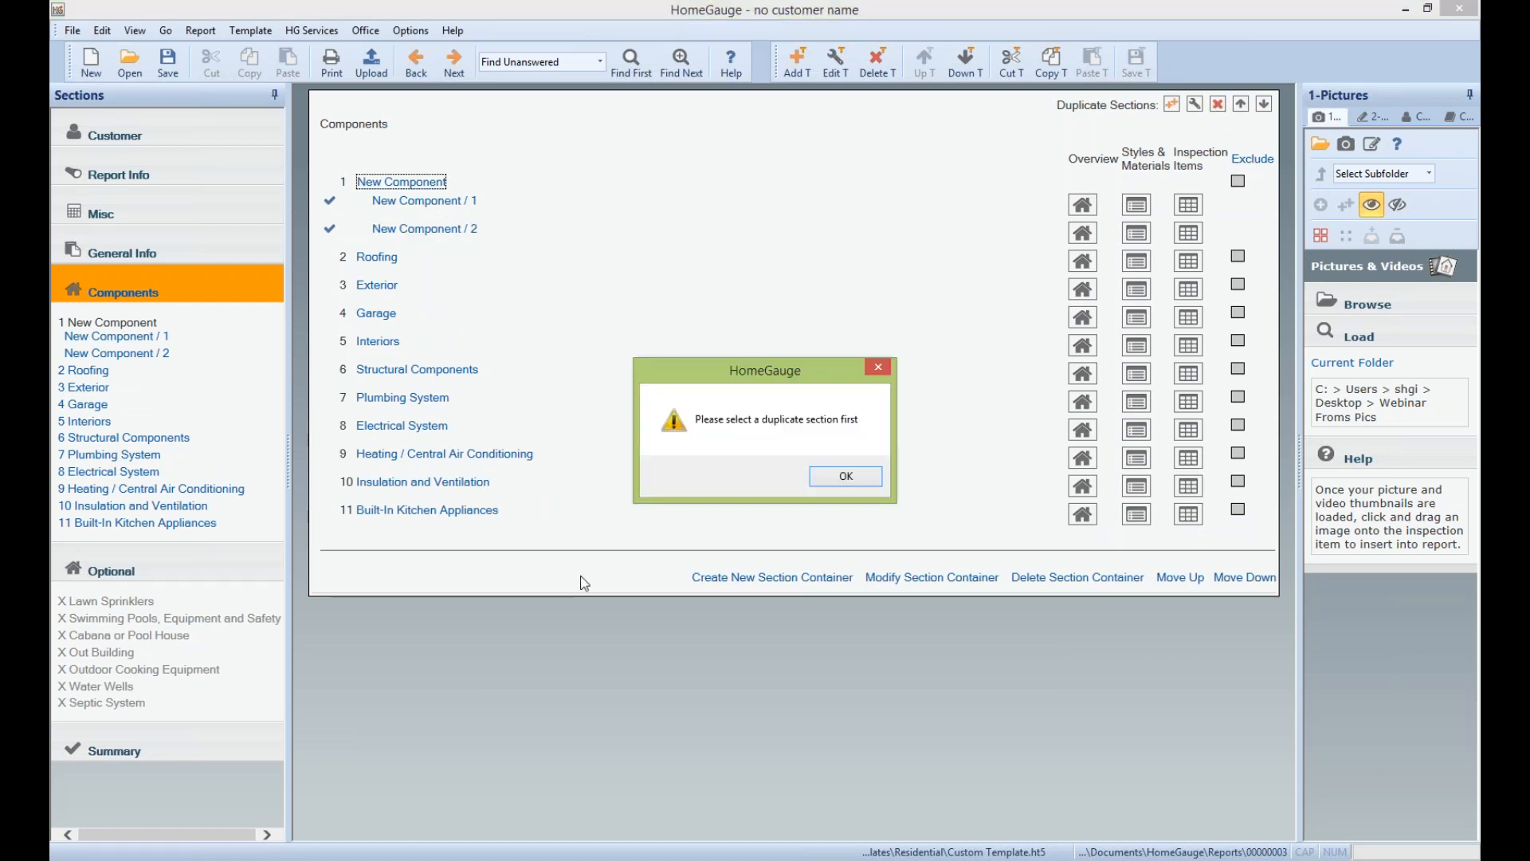
pyautogui.click(847, 476)
pyautogui.click(425, 229)
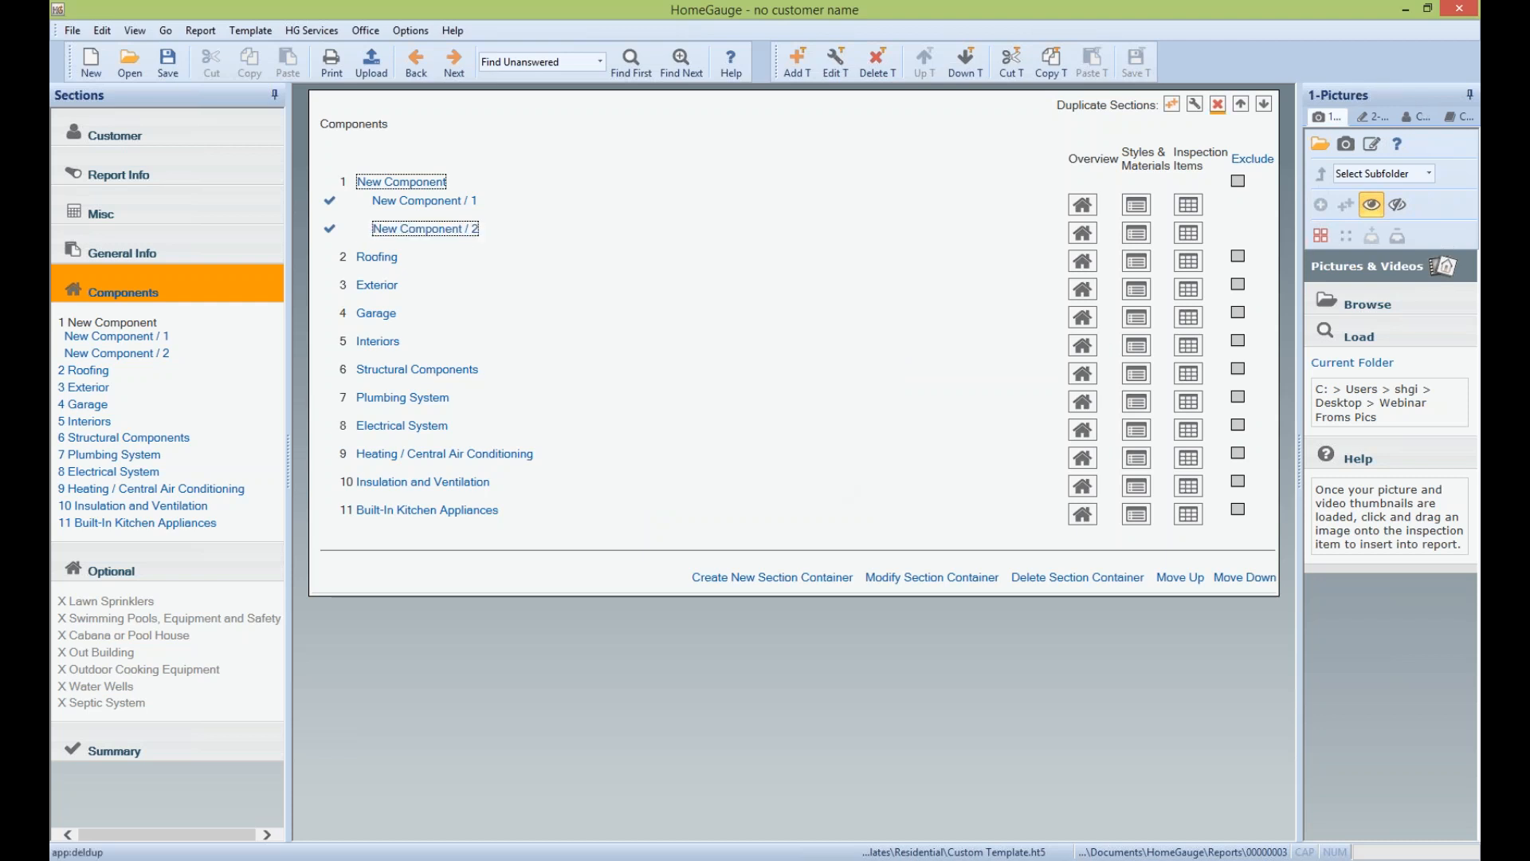
pyautogui.click(1218, 106)
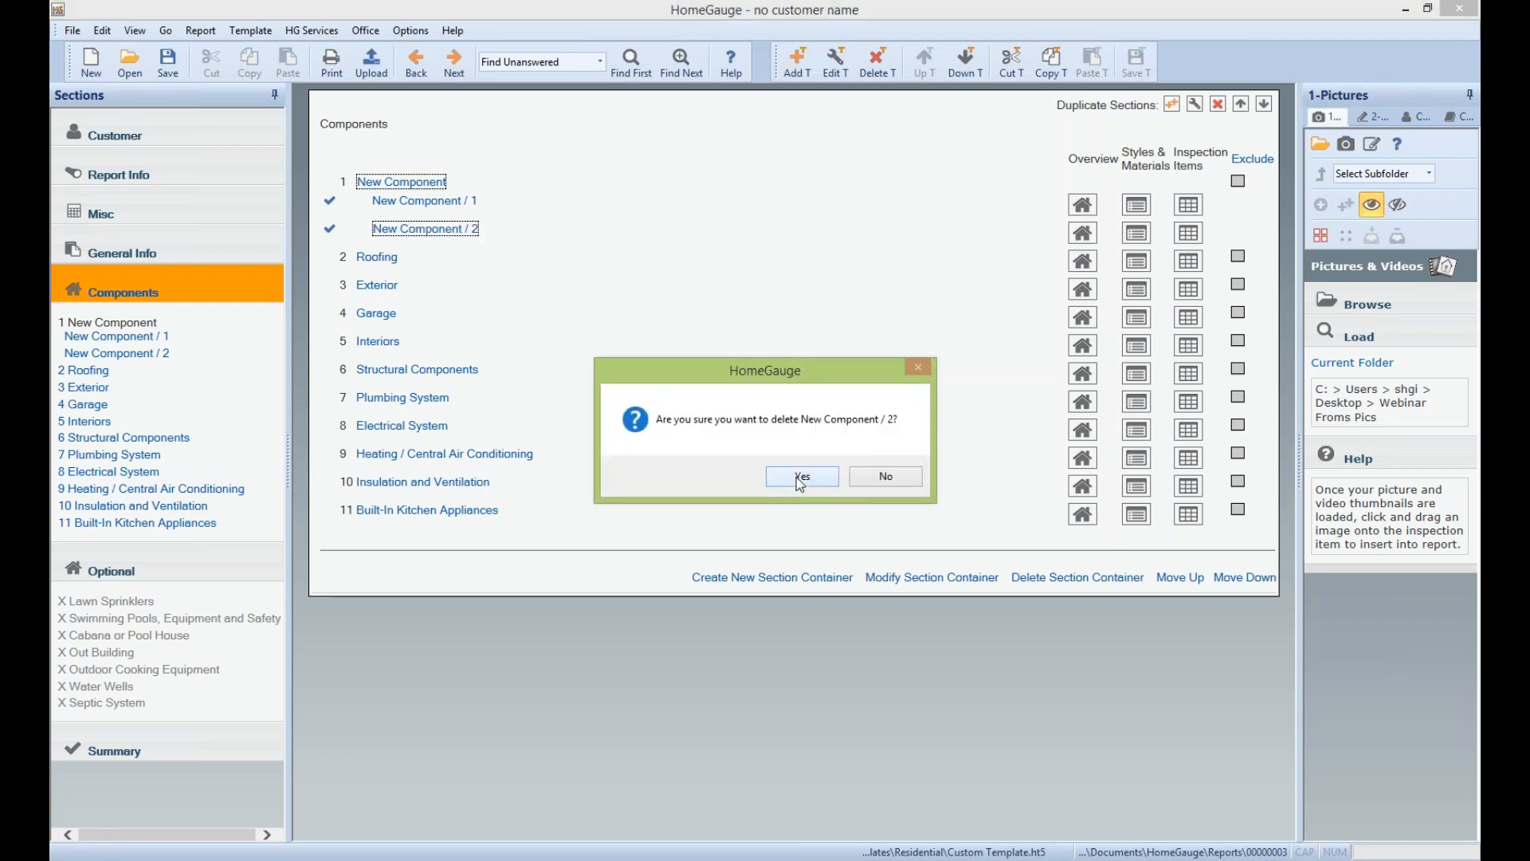
pyautogui.click(797, 476)
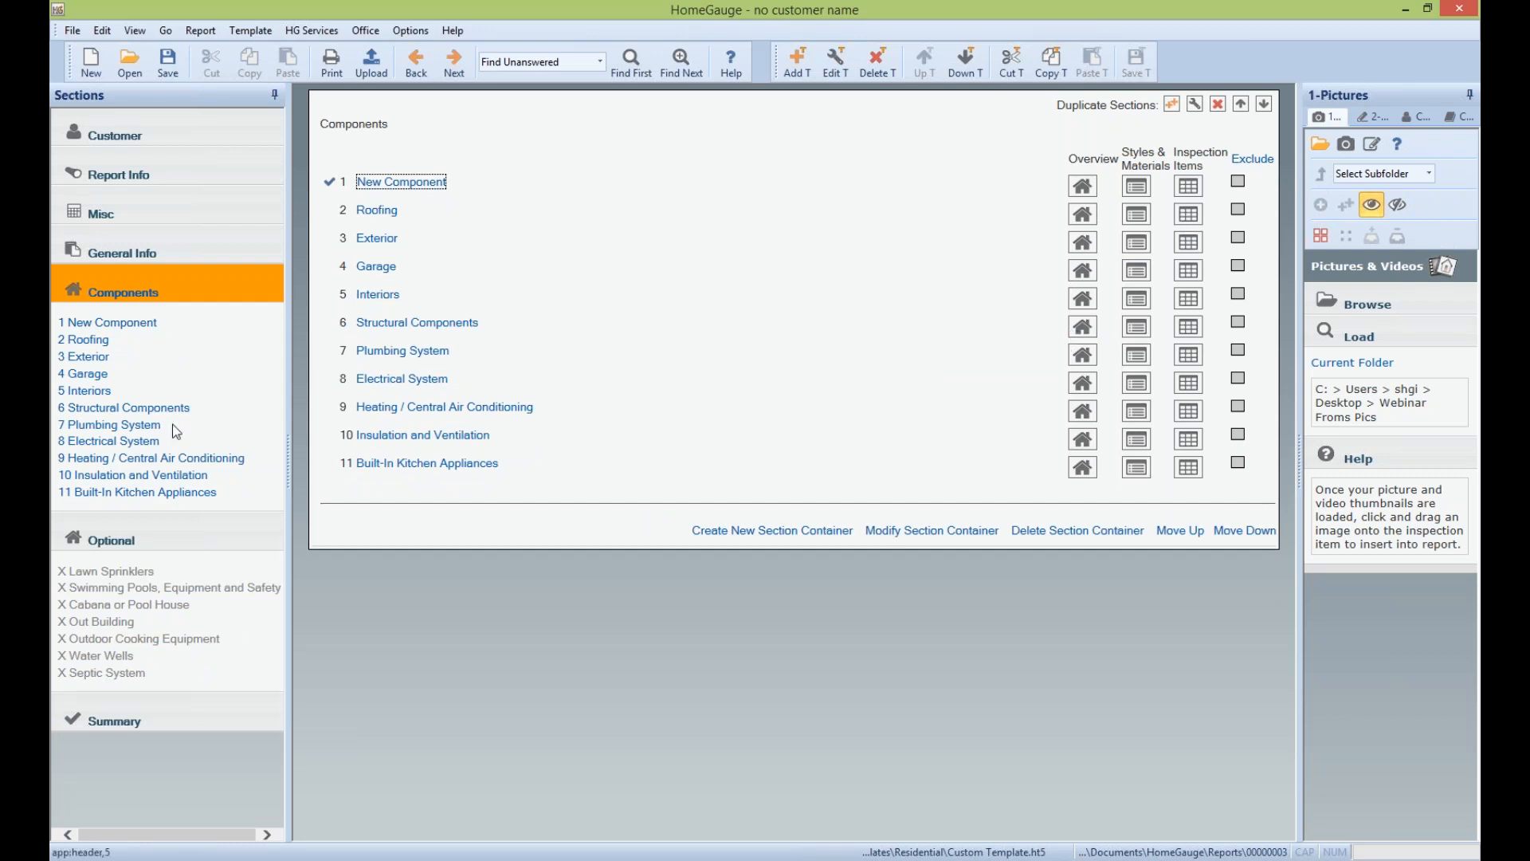
# Set orange-icons-garage.jpg as the print header image of the Garage section
pyautogui.click(376, 266)
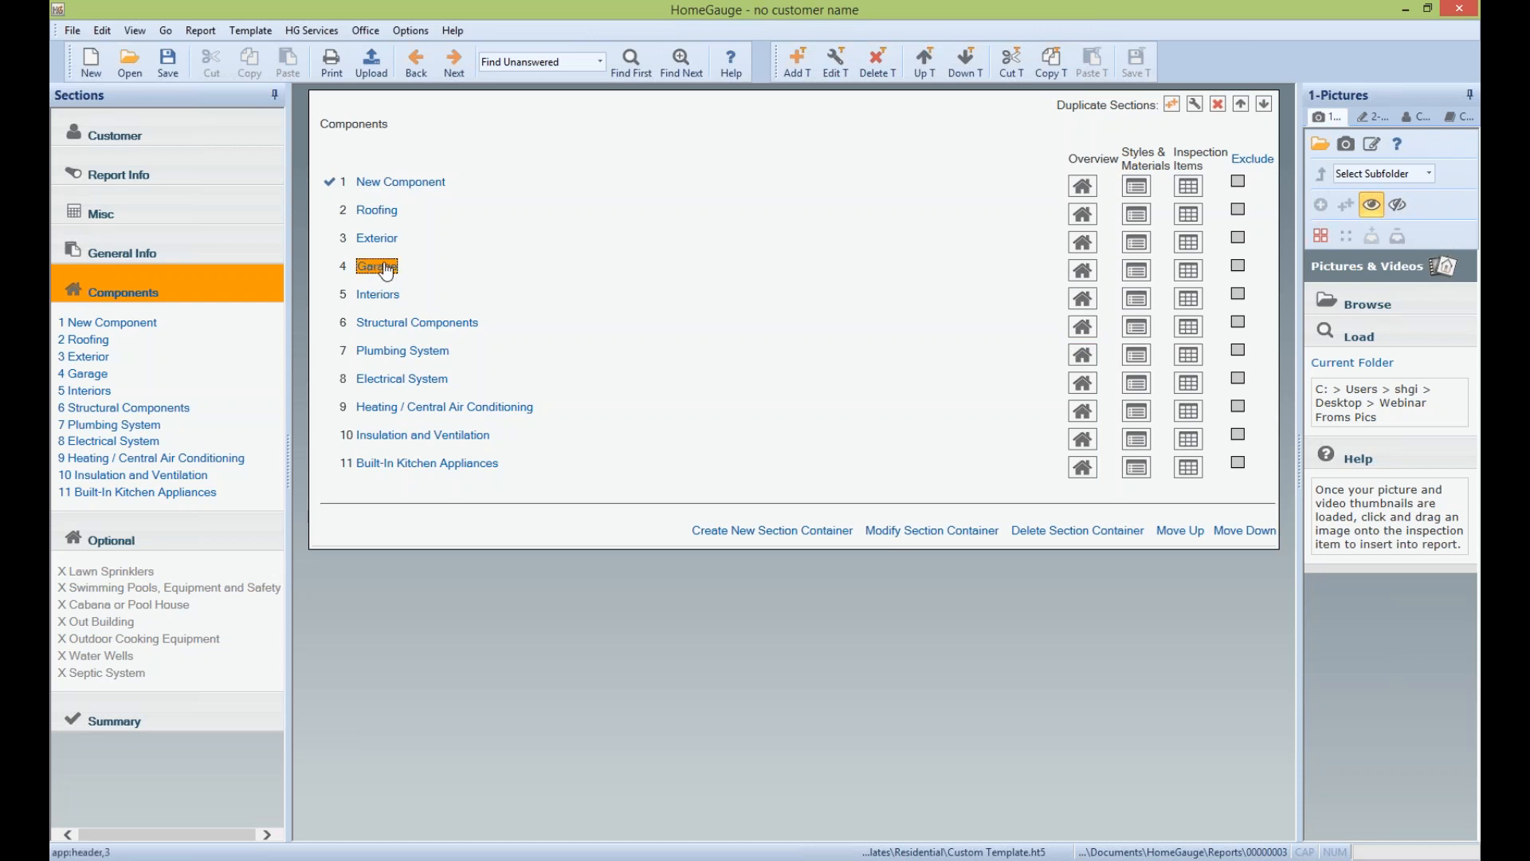
pyautogui.click(845, 55)
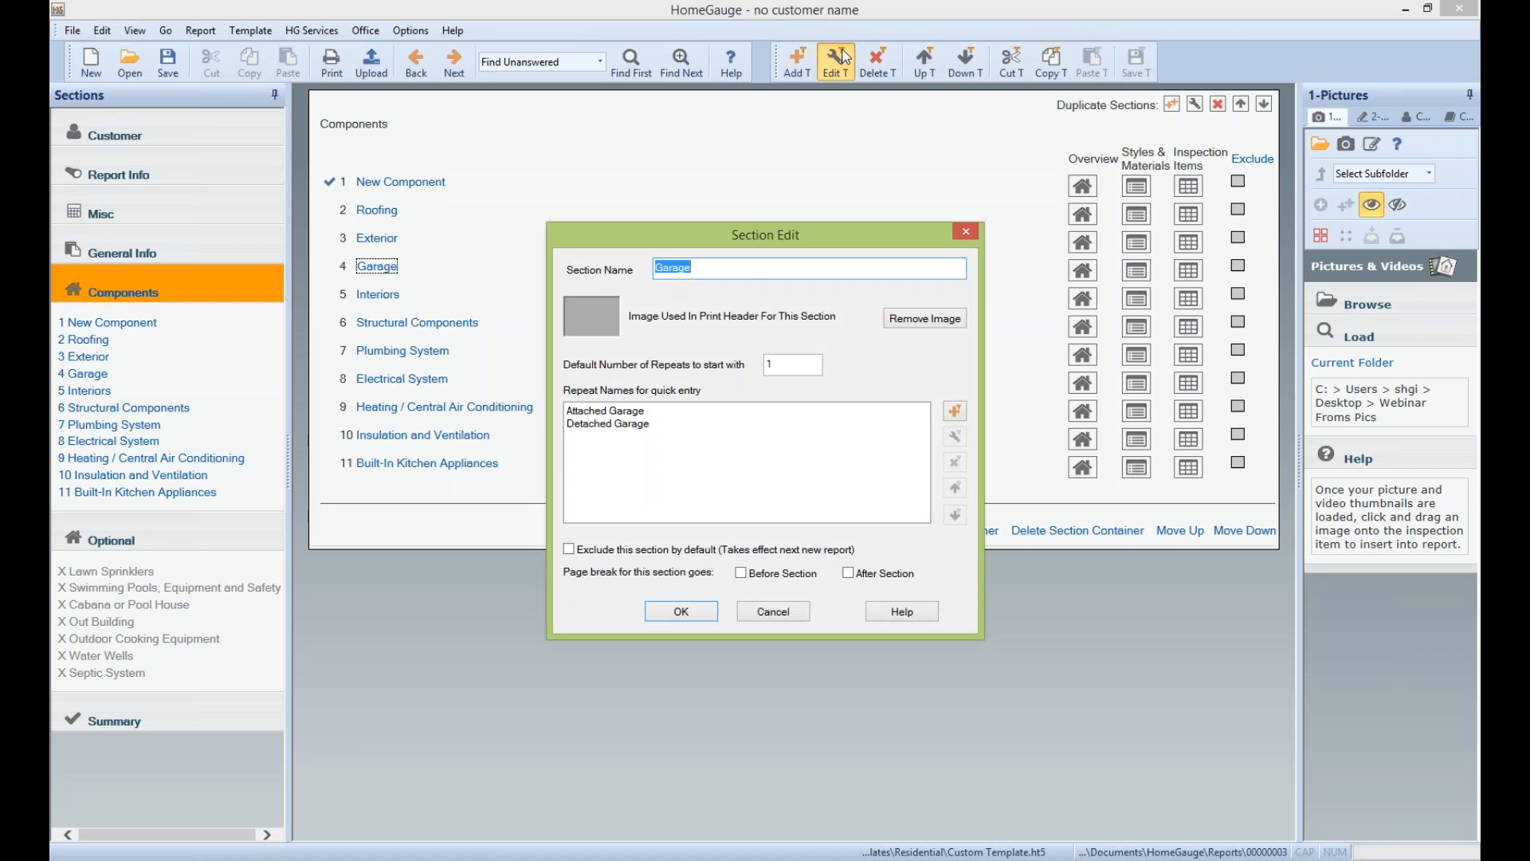
pyautogui.click(599, 326)
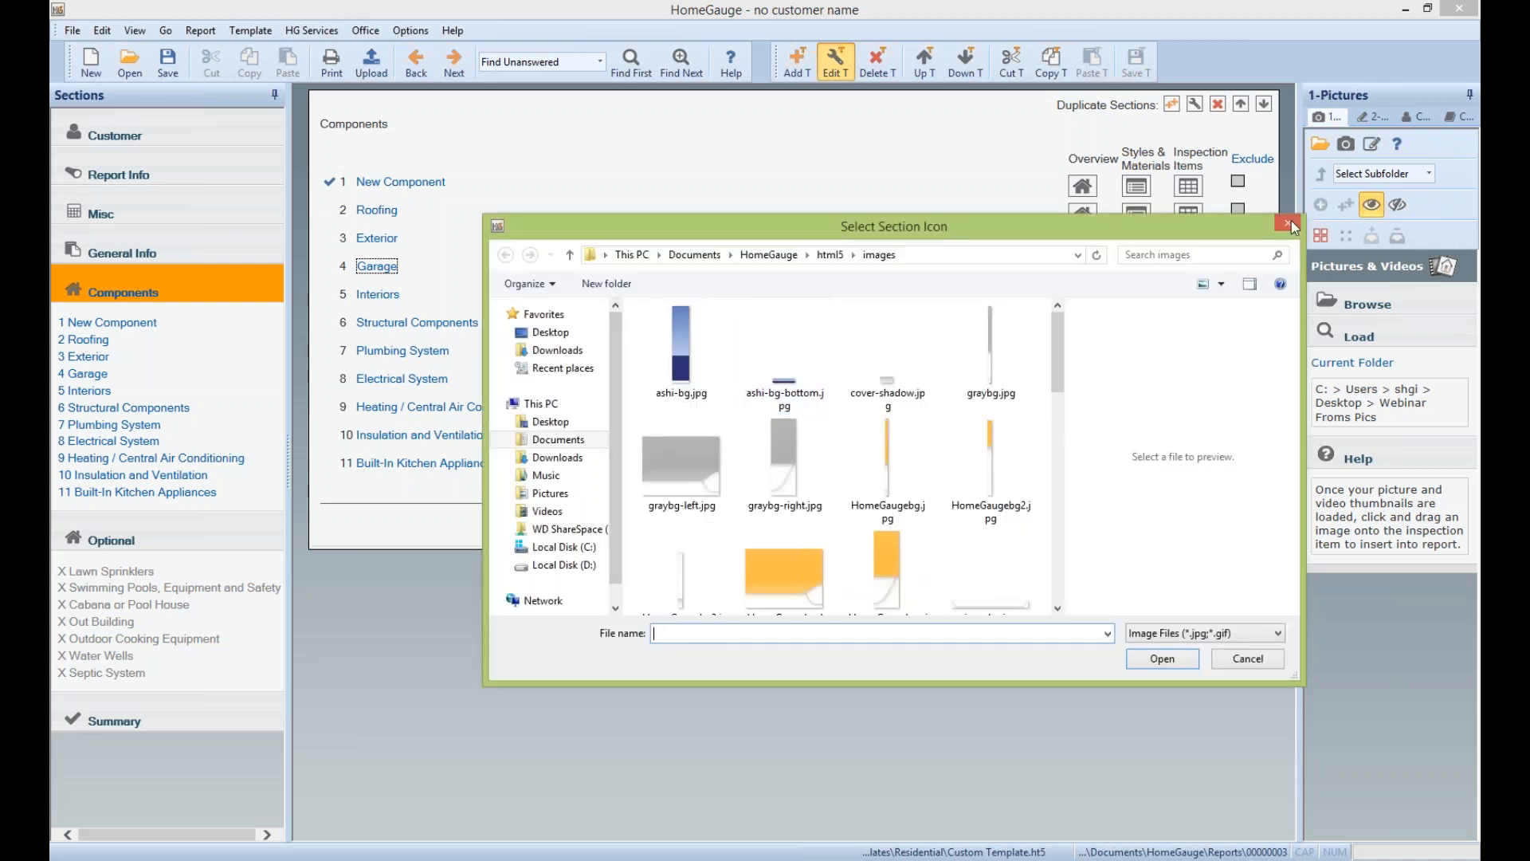
pyautogui.click(1288, 225)
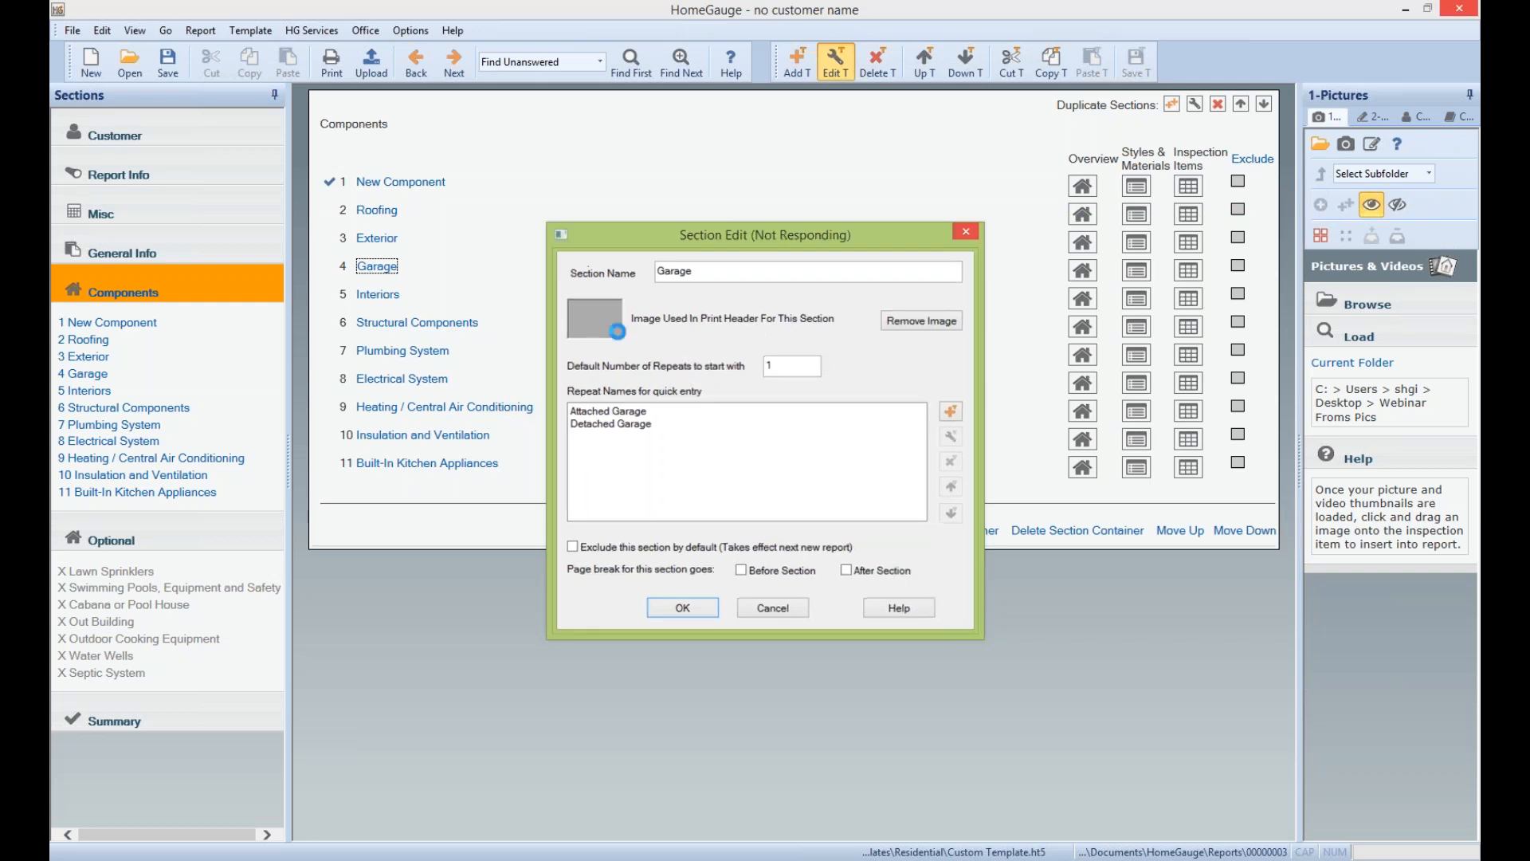
pyautogui.click(601, 316)
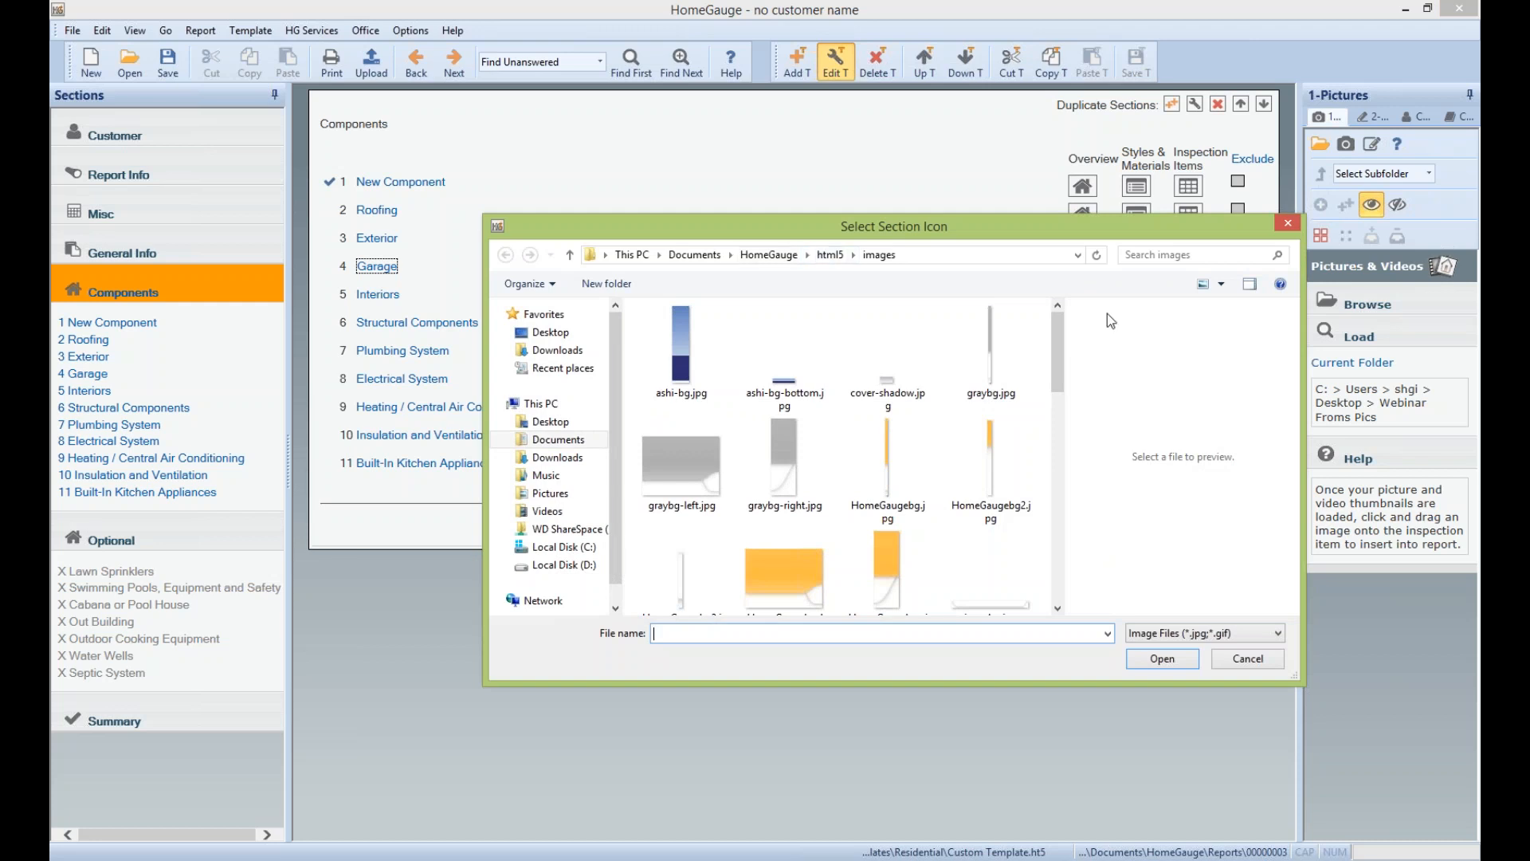
pyautogui.moveTo(1060, 348); pyautogui.dragTo(1006, 543)
pyautogui.scroll(1, 1013, 538)
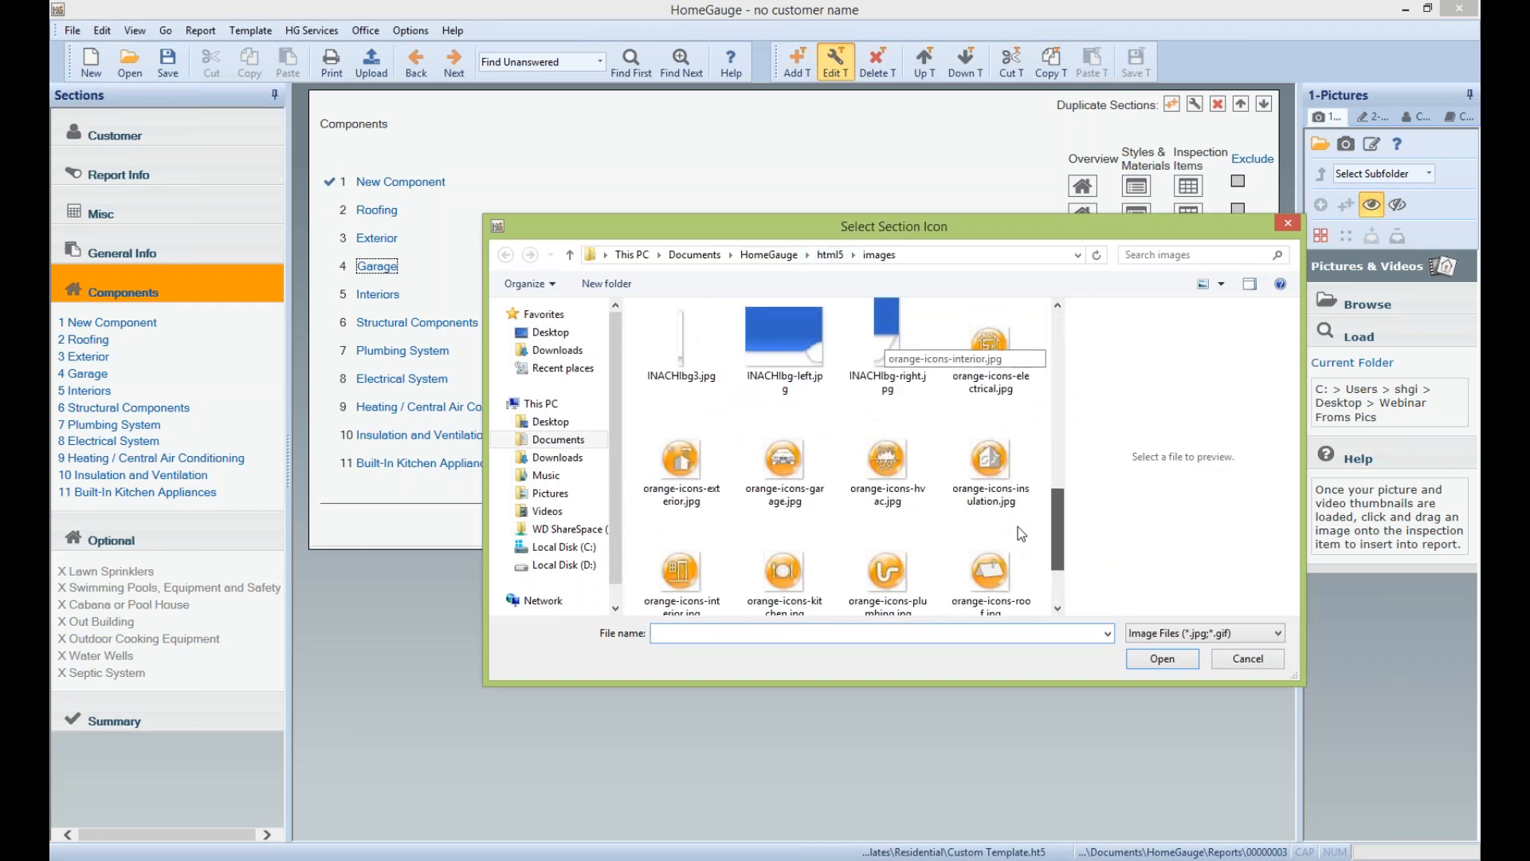
pyautogui.click(789, 458)
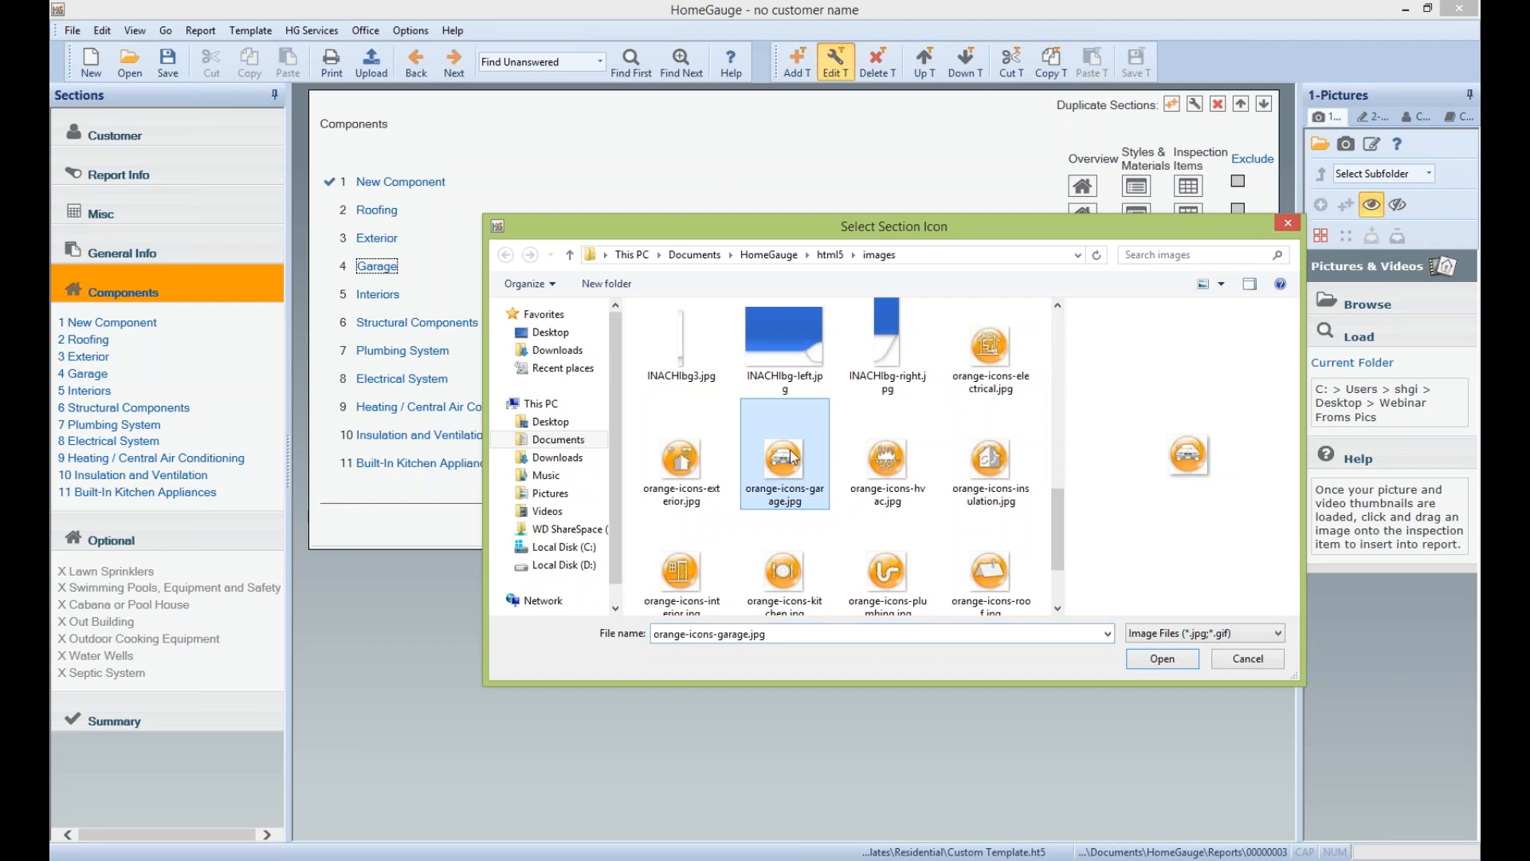
pyautogui.click(1160, 659)
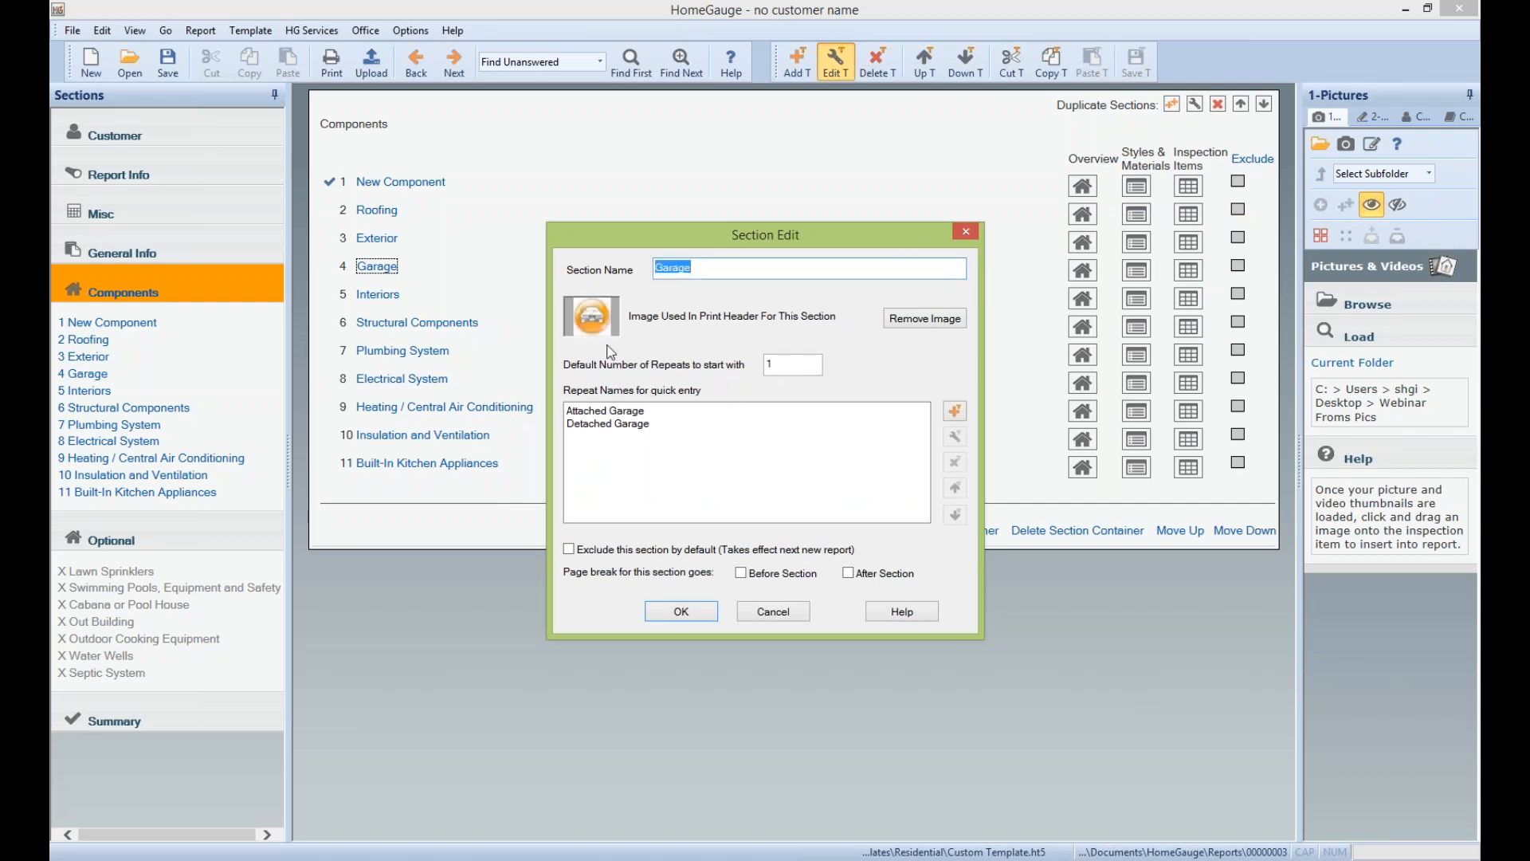
pyautogui.click(811, 363)
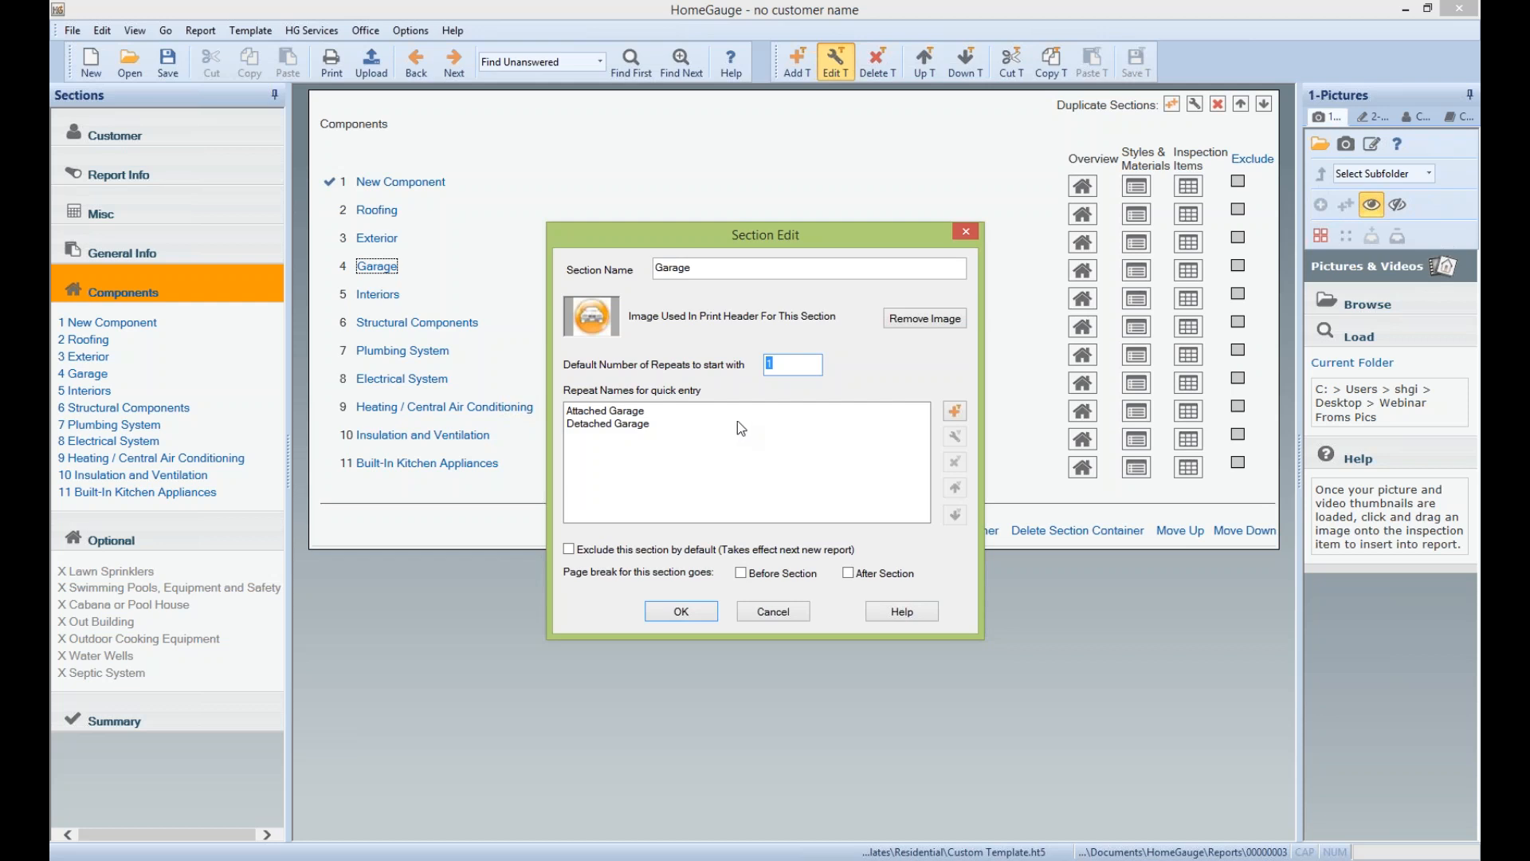
pyautogui.click(681, 612)
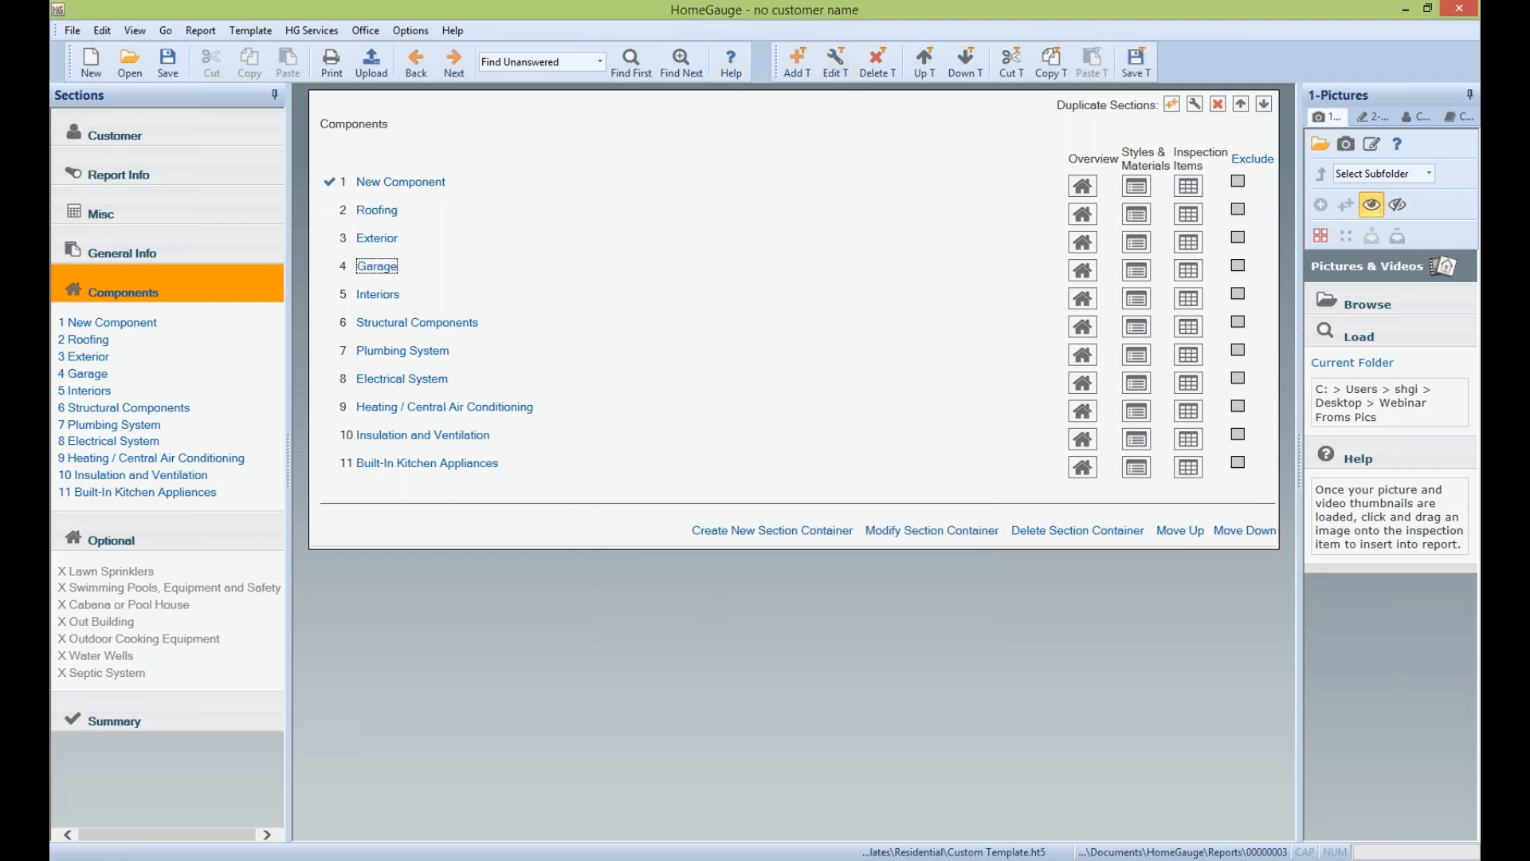
pyautogui.click(1172, 104)
pyautogui.click(902, 261)
pyautogui.click(525, 290)
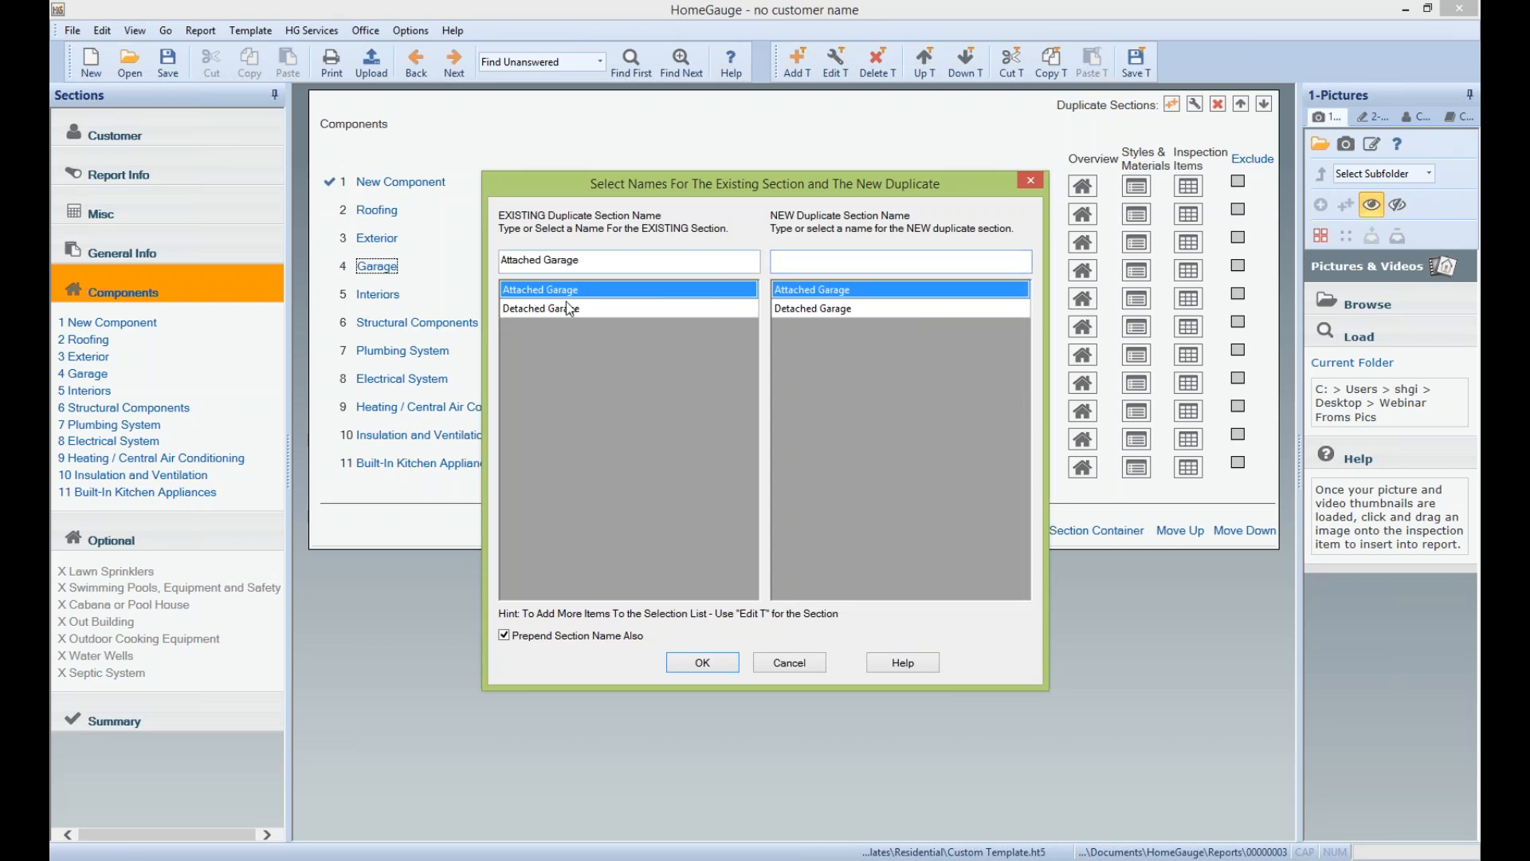
pyautogui.click(835, 308)
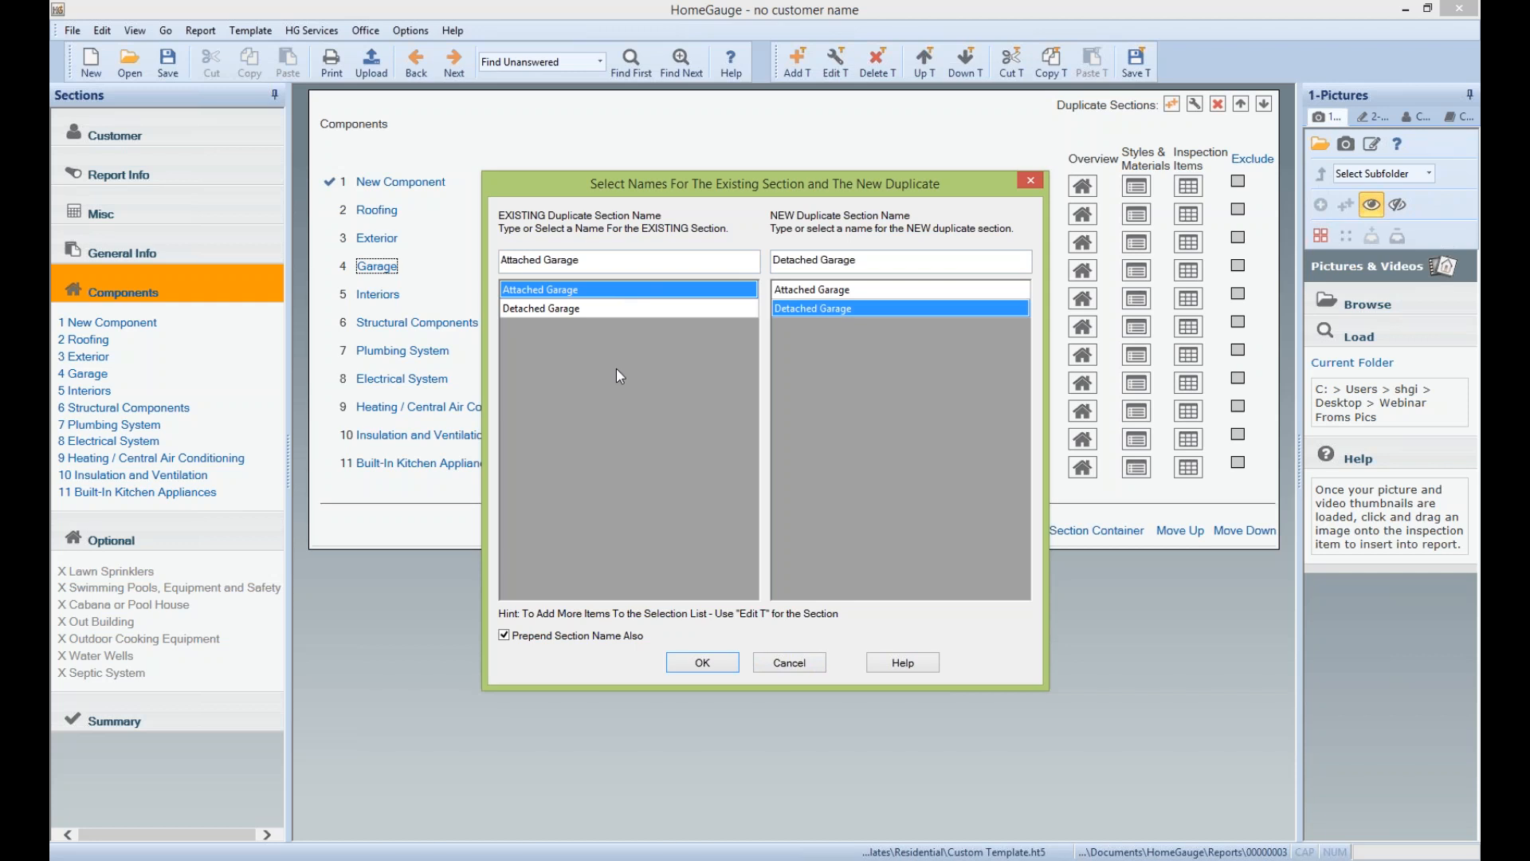
pyautogui.click(790, 663)
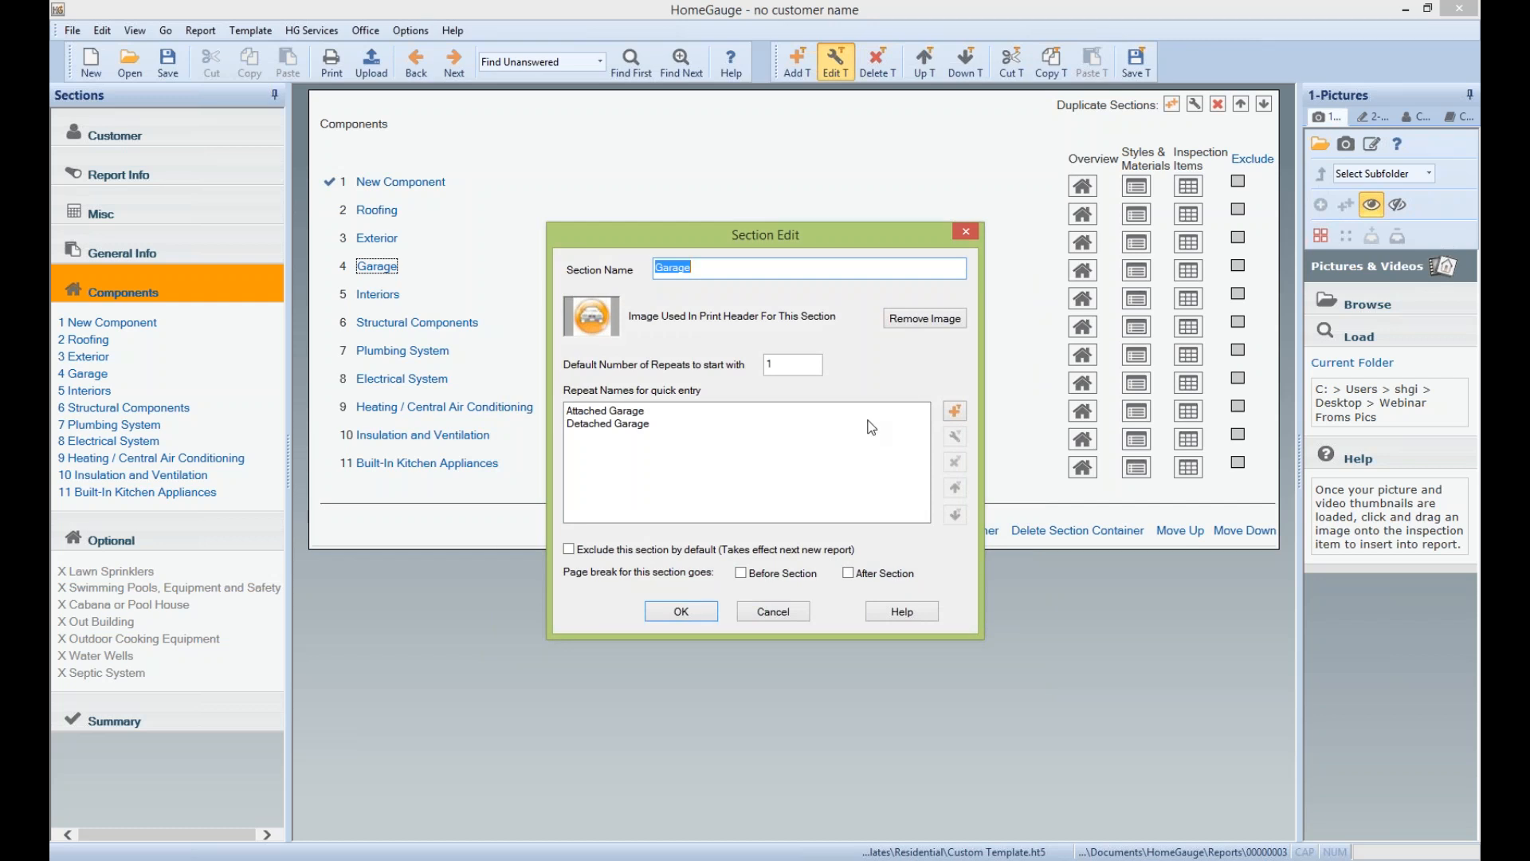
# Add 3rd Garage to the Garage section's repeat names for quick entry
pyautogui.click(956, 411)
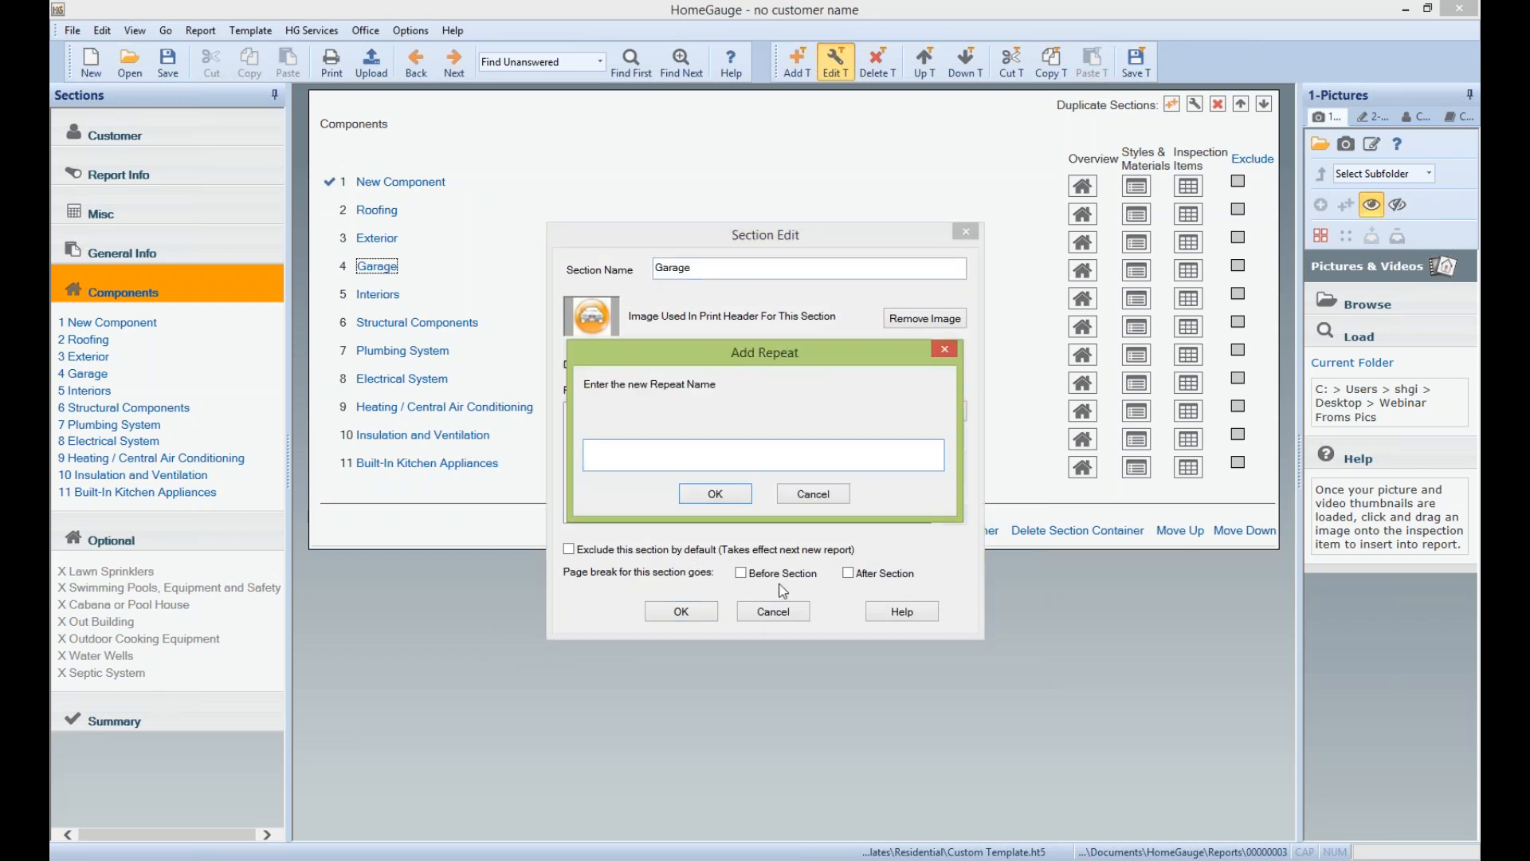
pyautogui.write('3rd Garage')
pyautogui.click(742, 497)
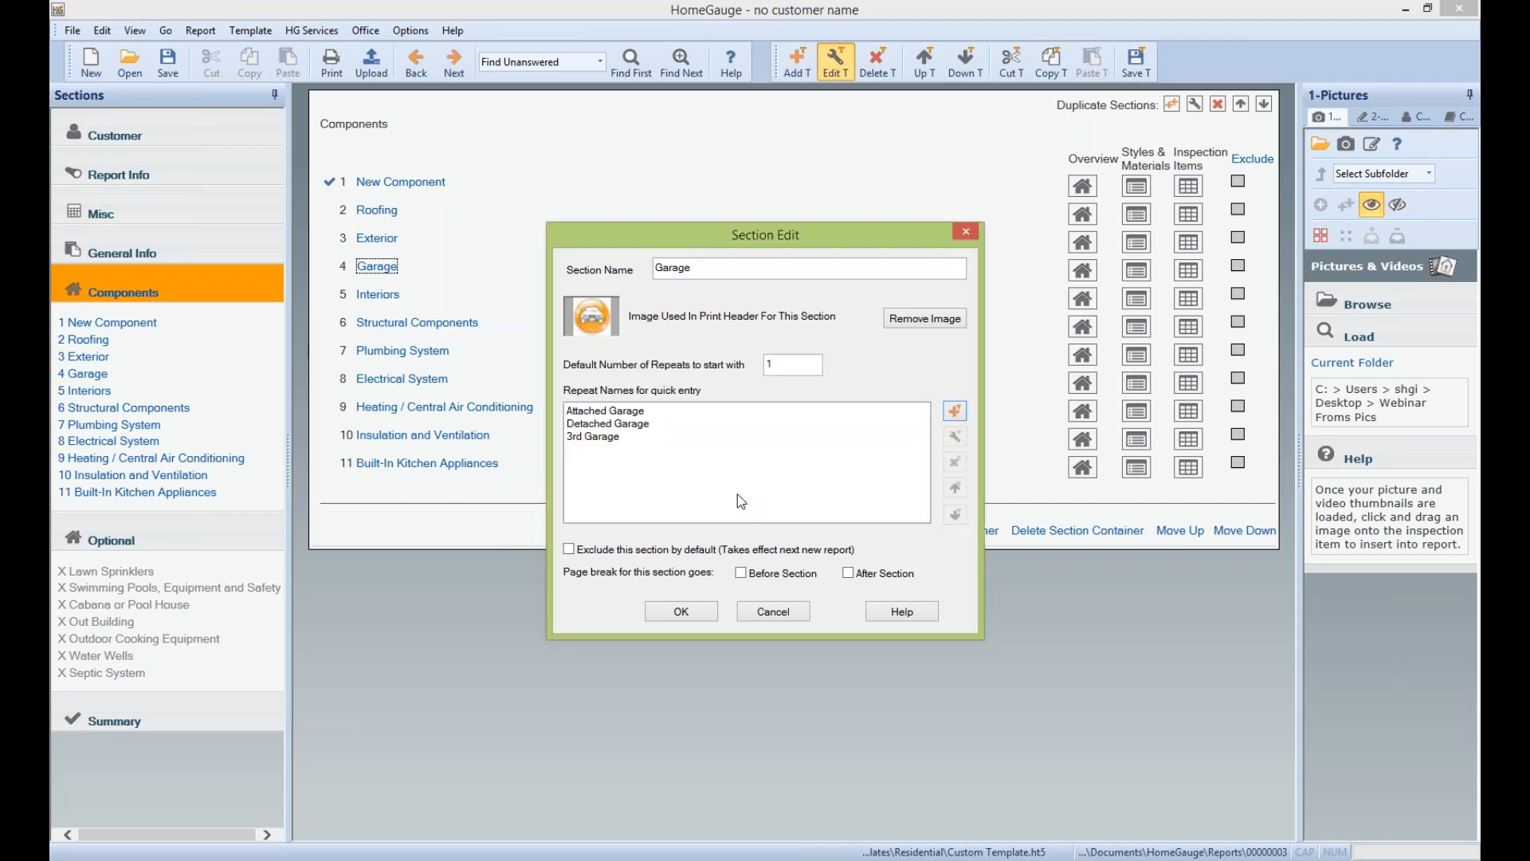
# Set the Garage section's default number of repeats to 3 and save the template
pyautogui.click(606, 411)
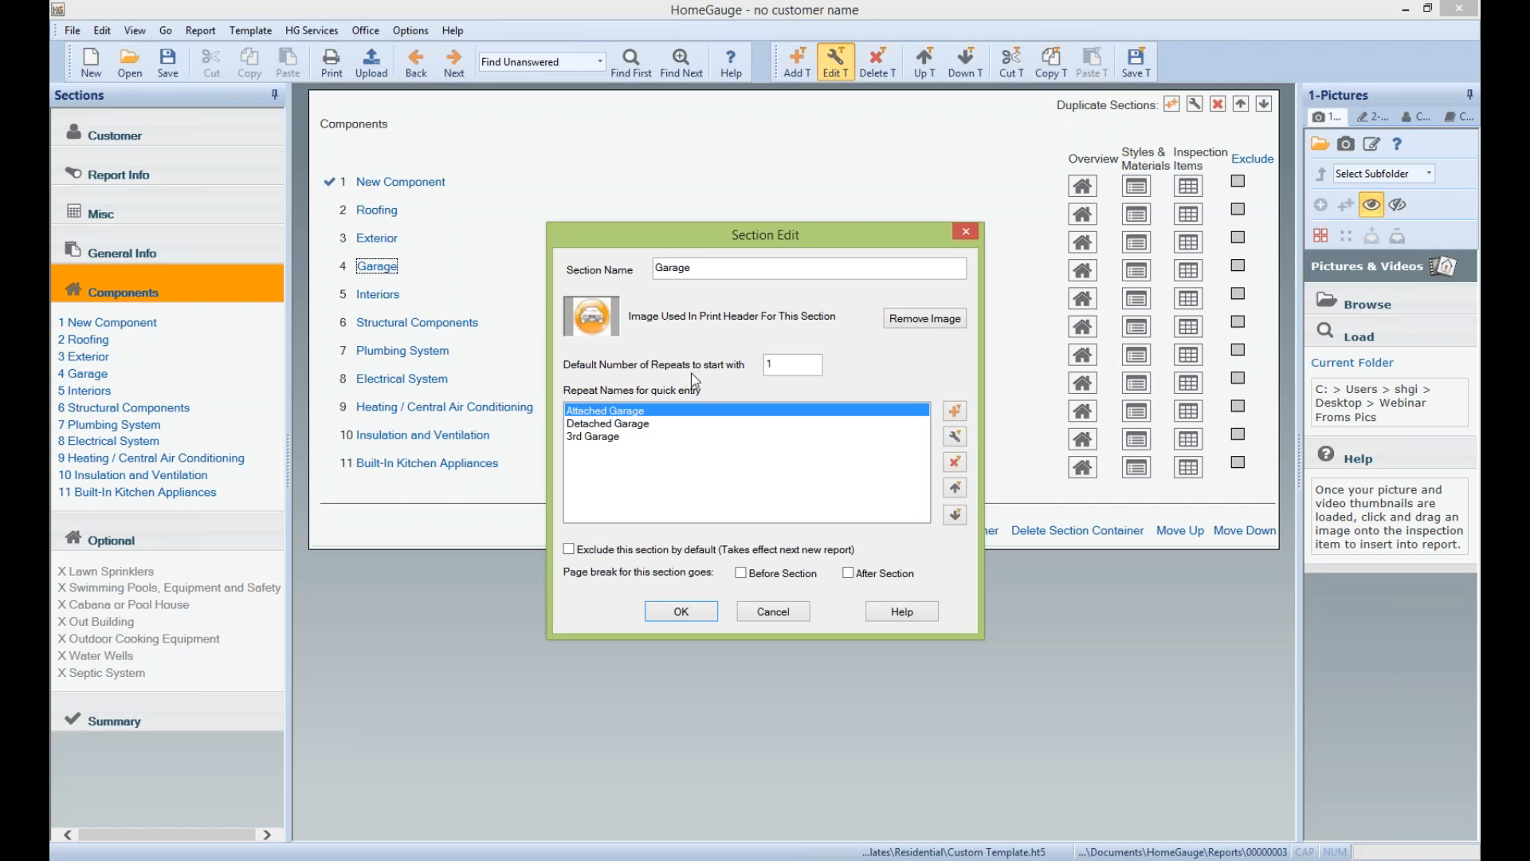
pyautogui.doubleClick(791, 361)
pyautogui.click(778, 362)
pyautogui.doubleClick(791, 364)
pyautogui.write('3')
pyautogui.click(596, 437)
pyautogui.moveTo(601, 416); pyautogui.dragTo(599, 411)
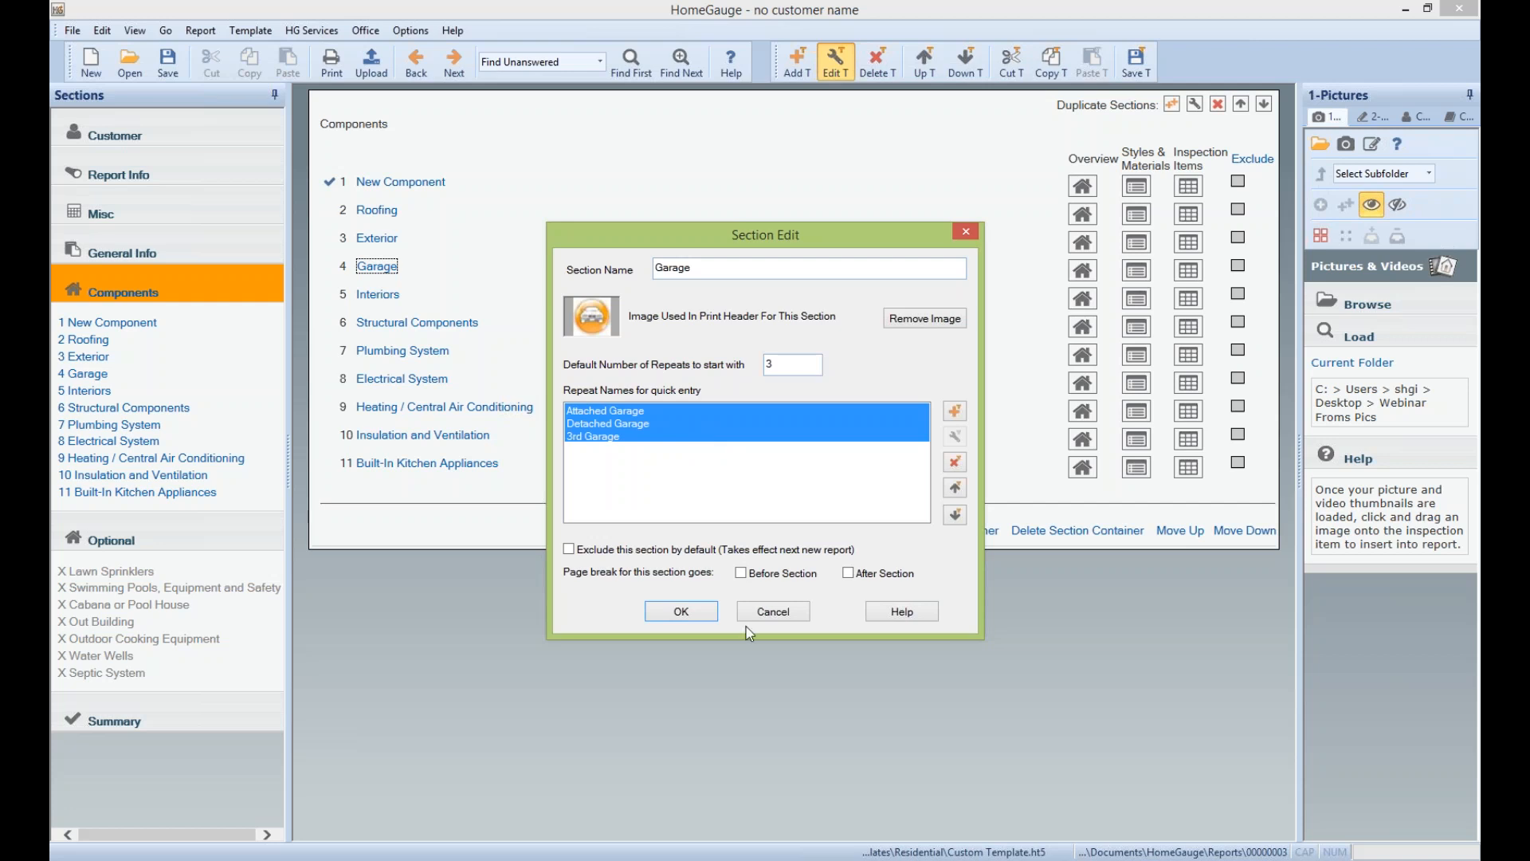
pyautogui.click(683, 612)
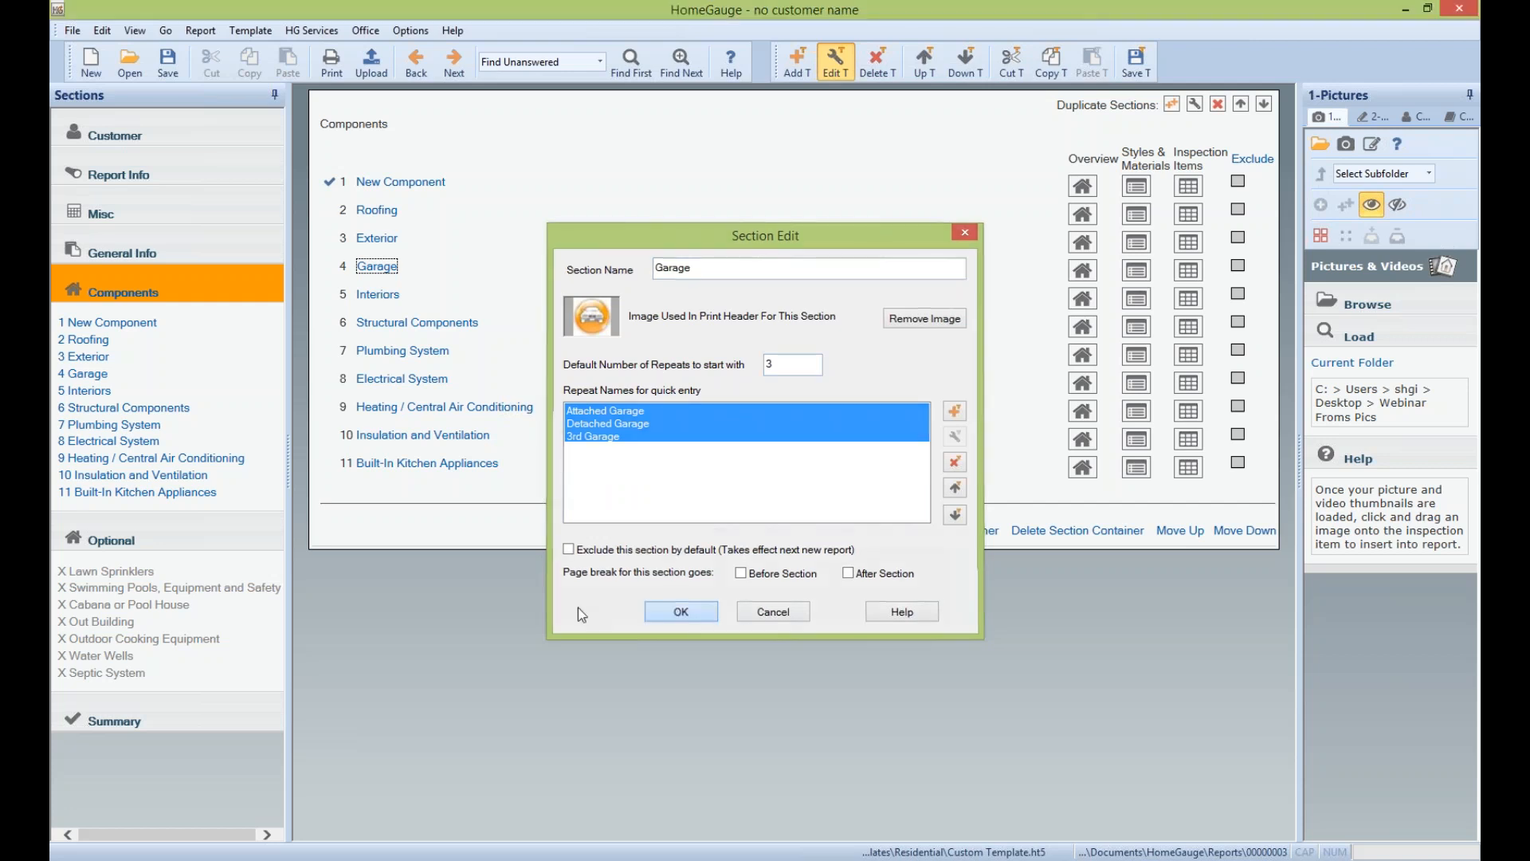
pyautogui.click(1136, 62)
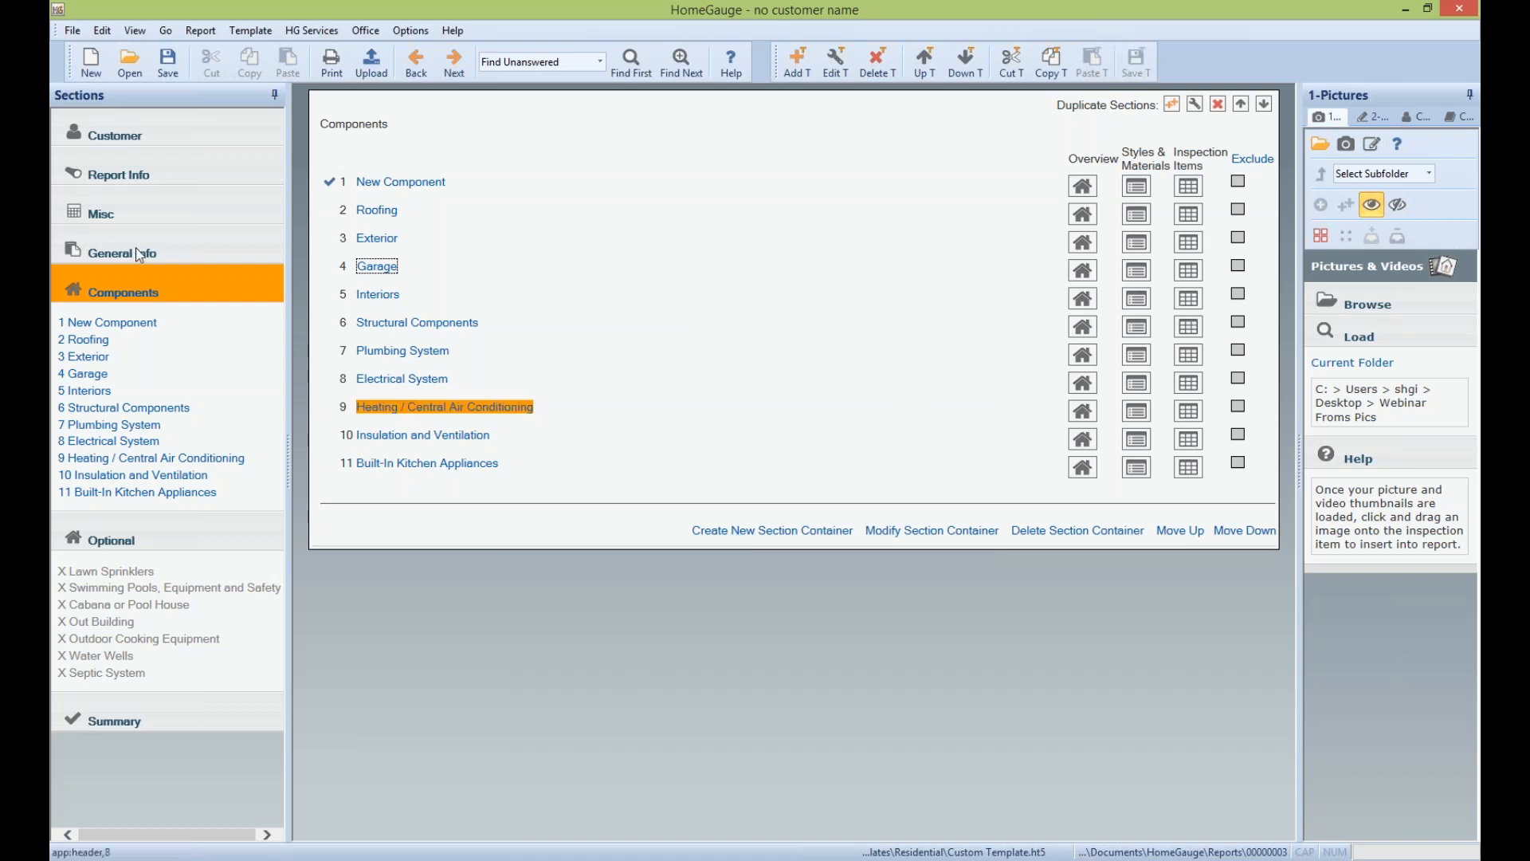
# Start a new report without saving changes to the current one, and select Custom Template.ht5 as its template
pyautogui.click(90, 62)
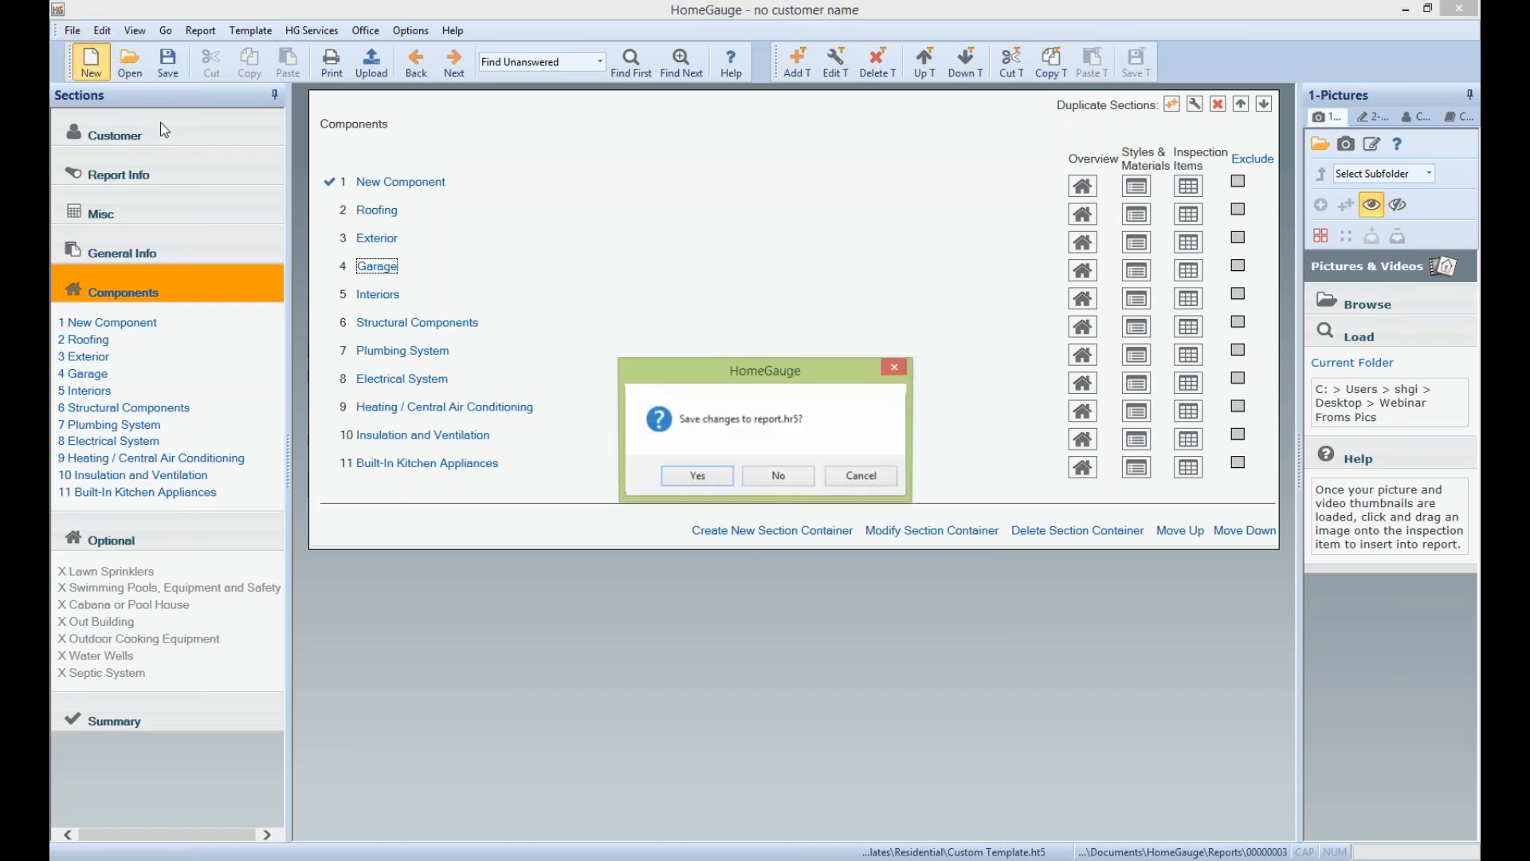
pyautogui.click(779, 476)
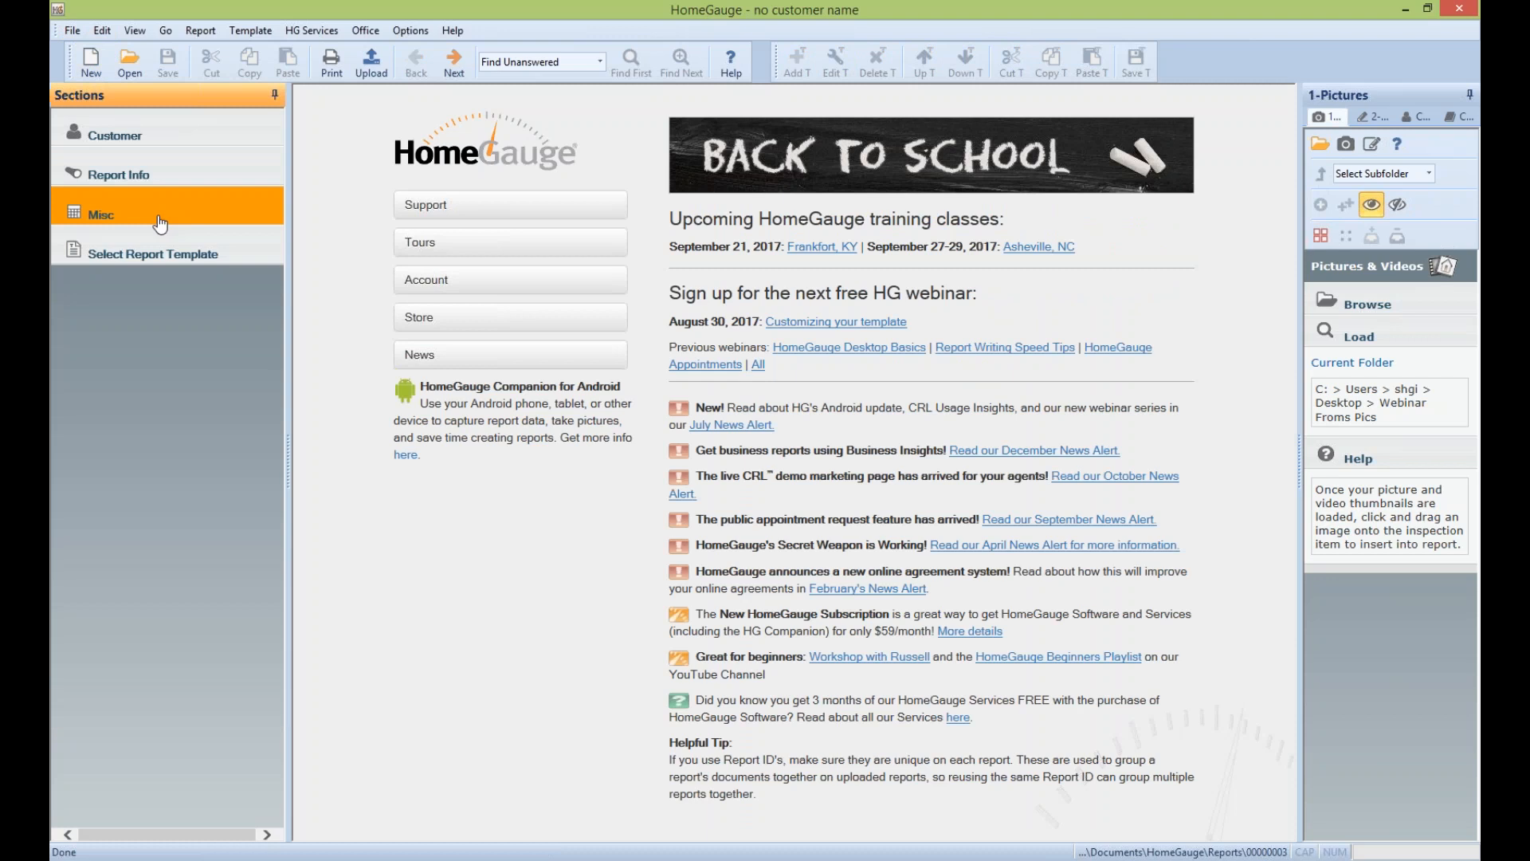
pyautogui.click(157, 253)
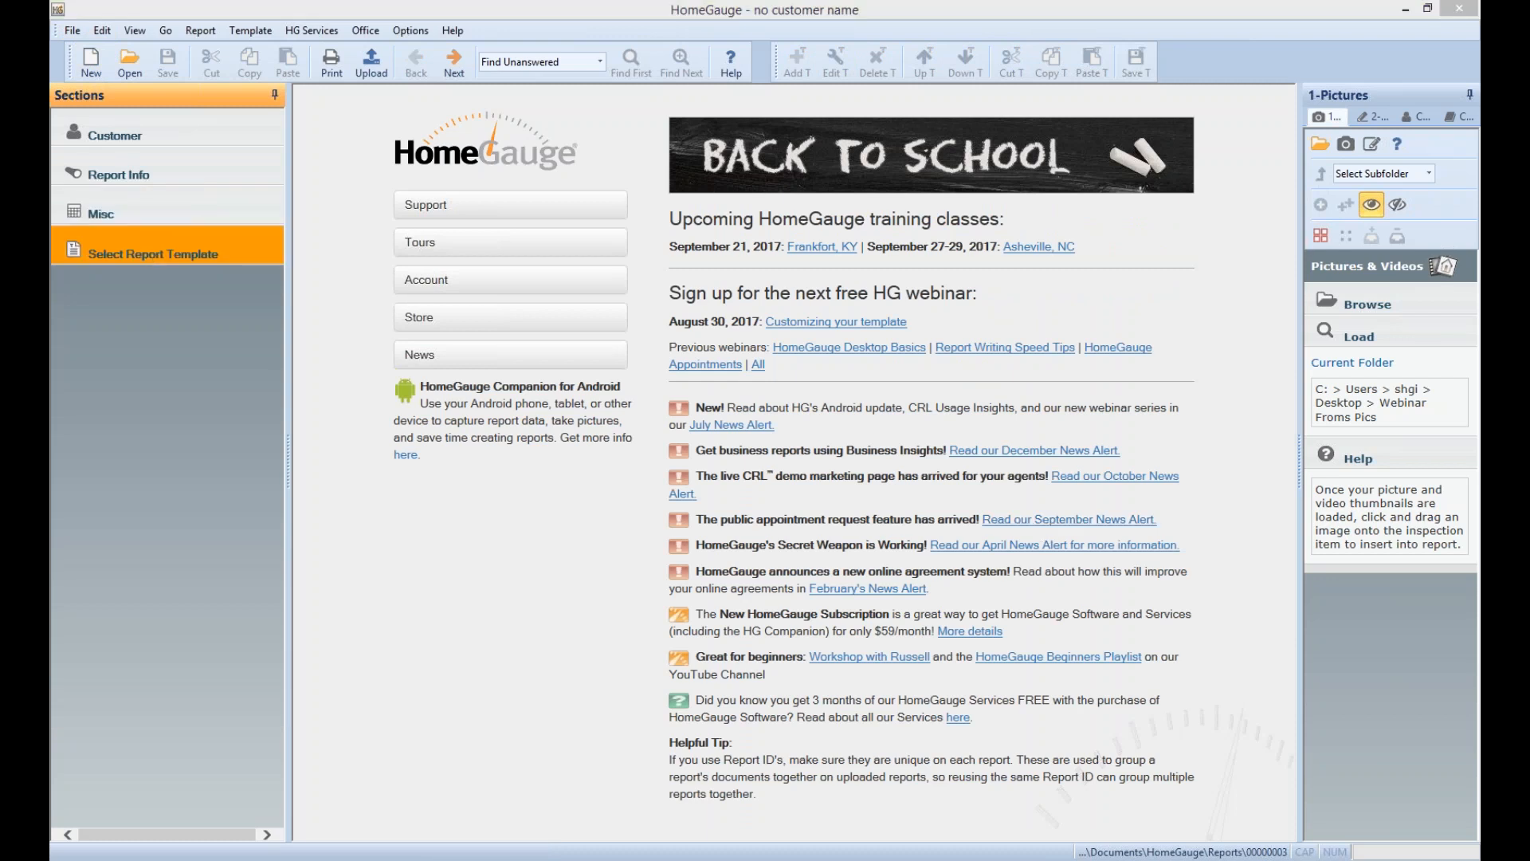
pyautogui.click(726, 700)
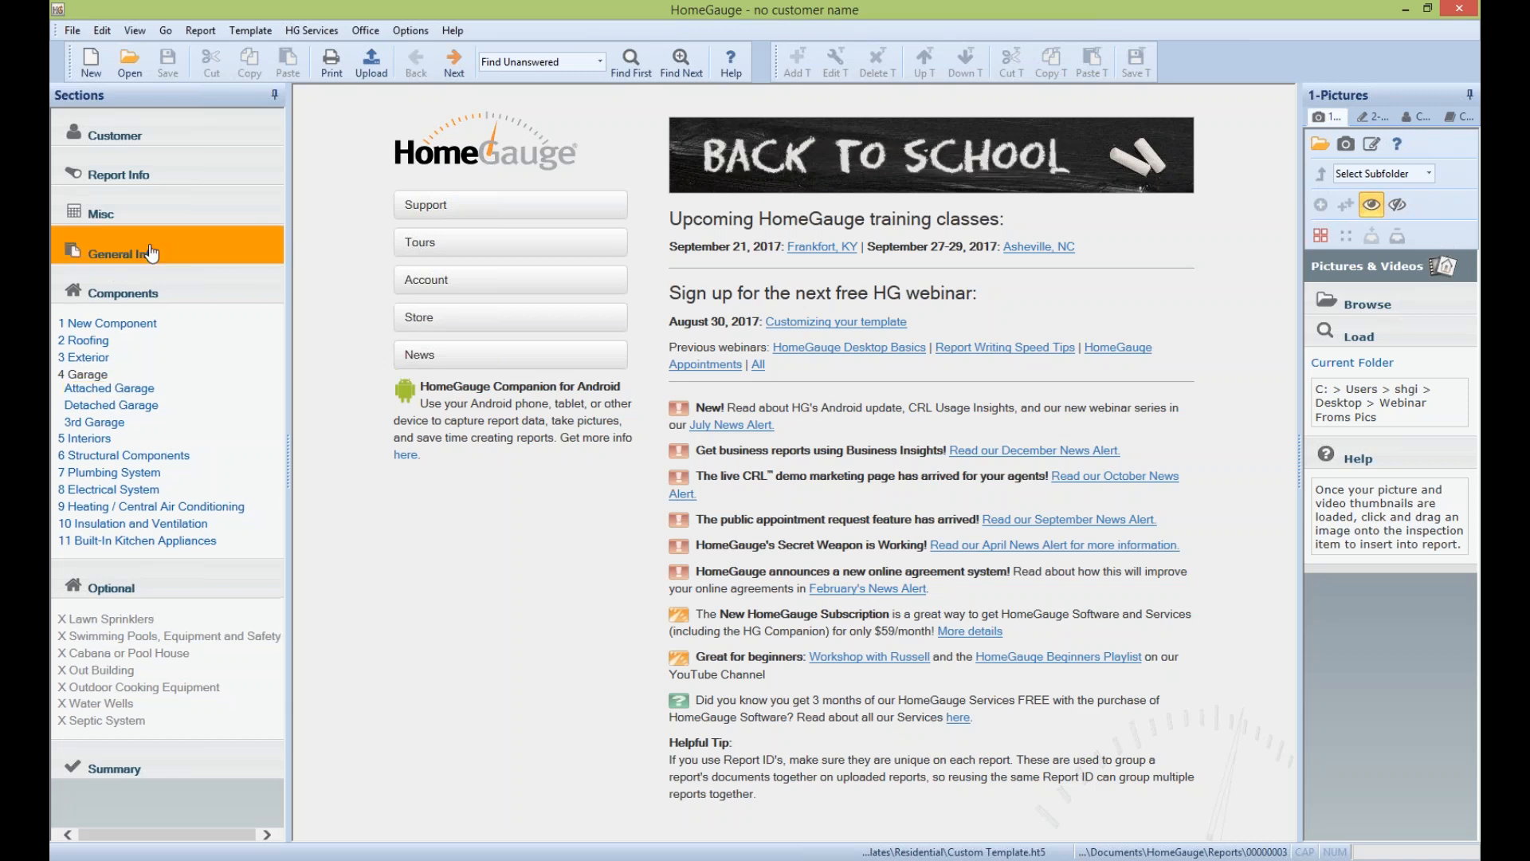
# Examine the Attached Garage inspection items and the Detached Garage styles and materials, and return to the Components list
pyautogui.click(196, 288)
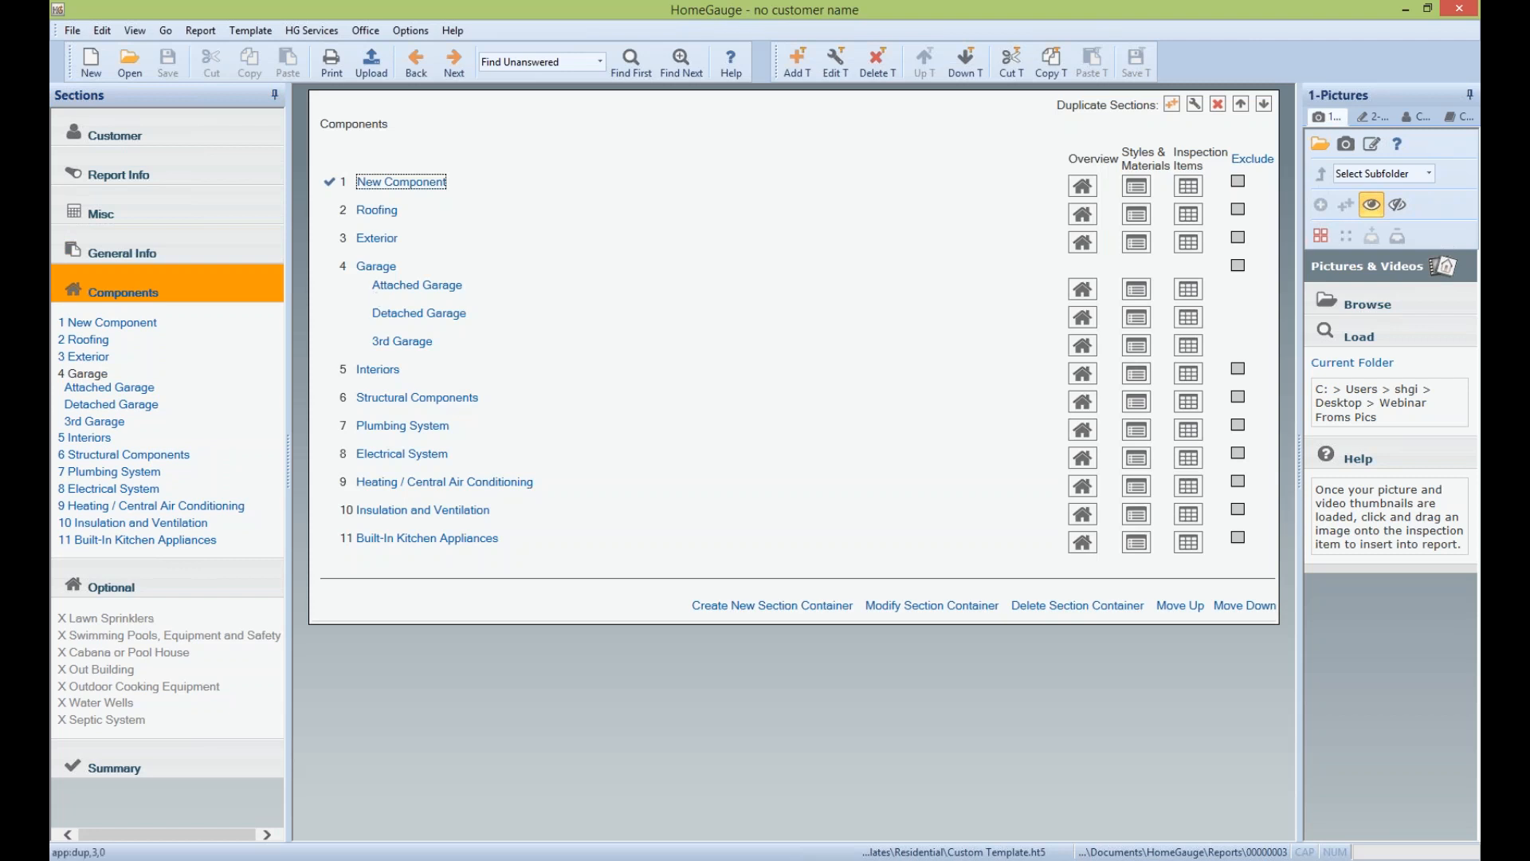
pyautogui.click(374, 288)
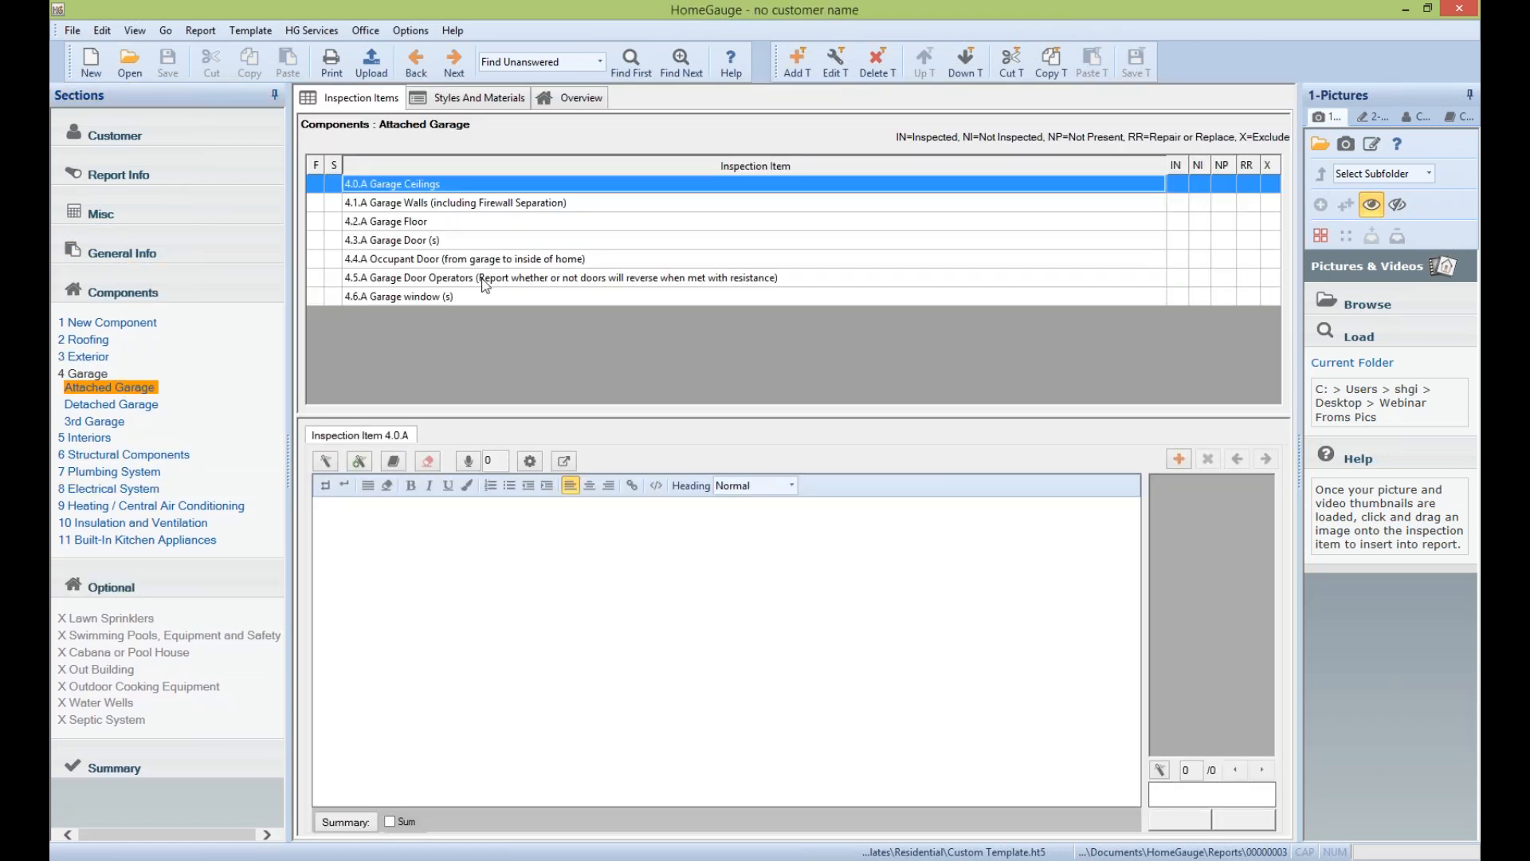
pyautogui.click(94, 406)
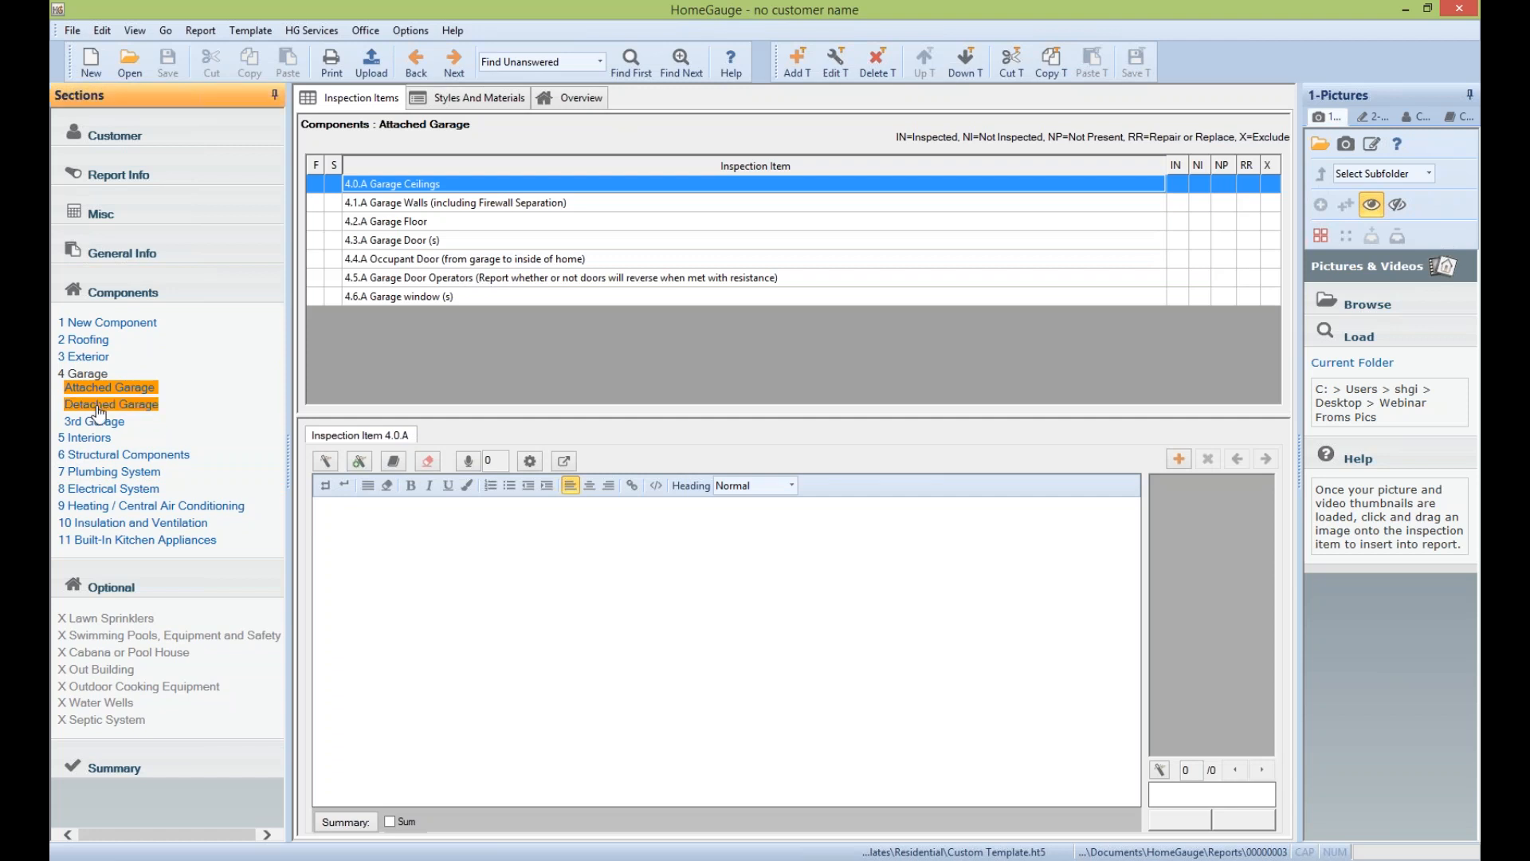
pyautogui.click(469, 98)
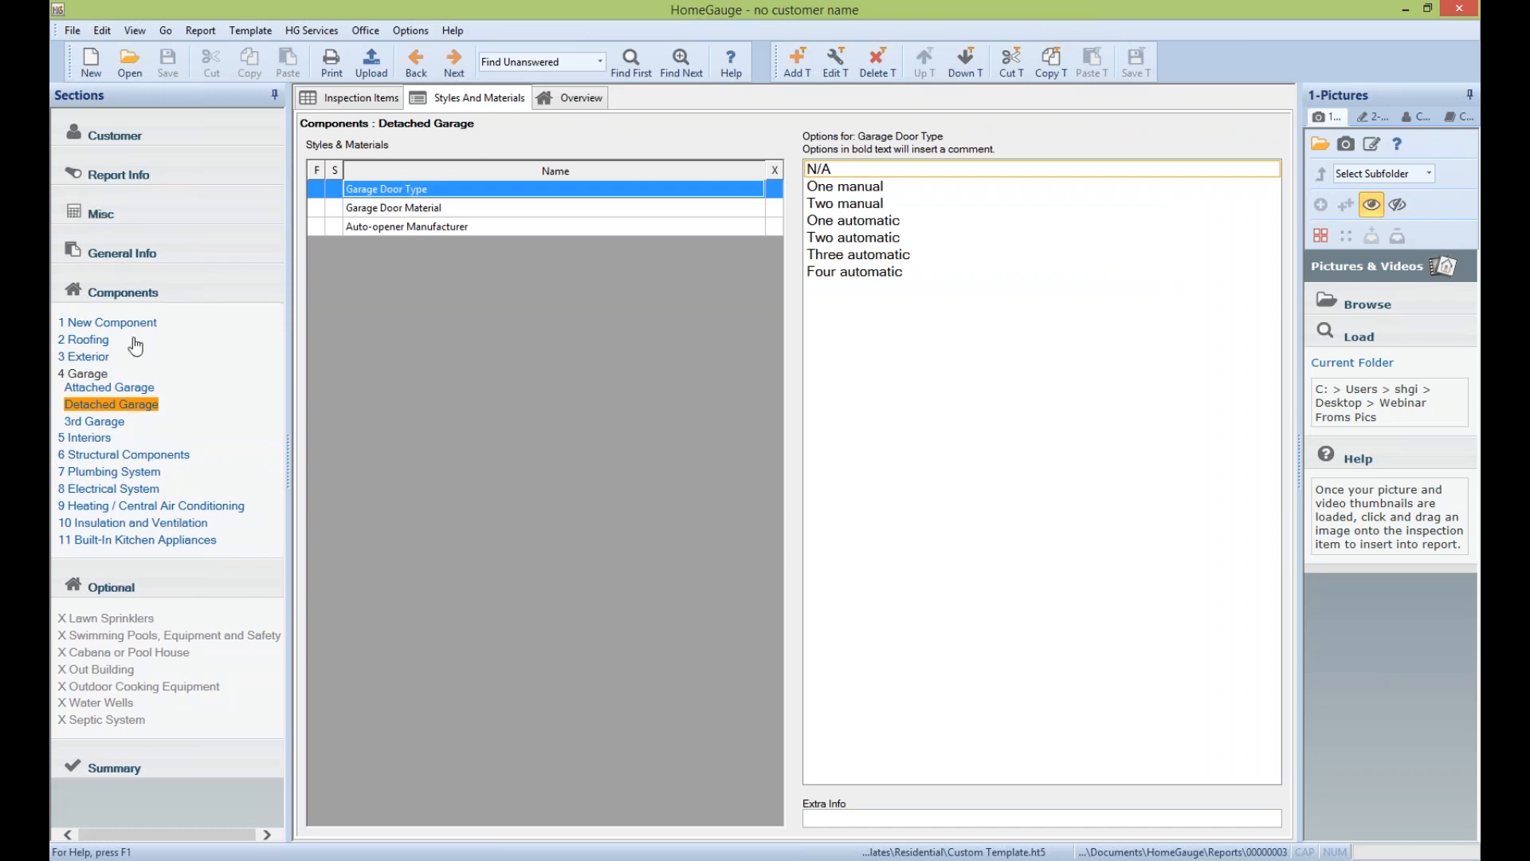
pyautogui.click(143, 295)
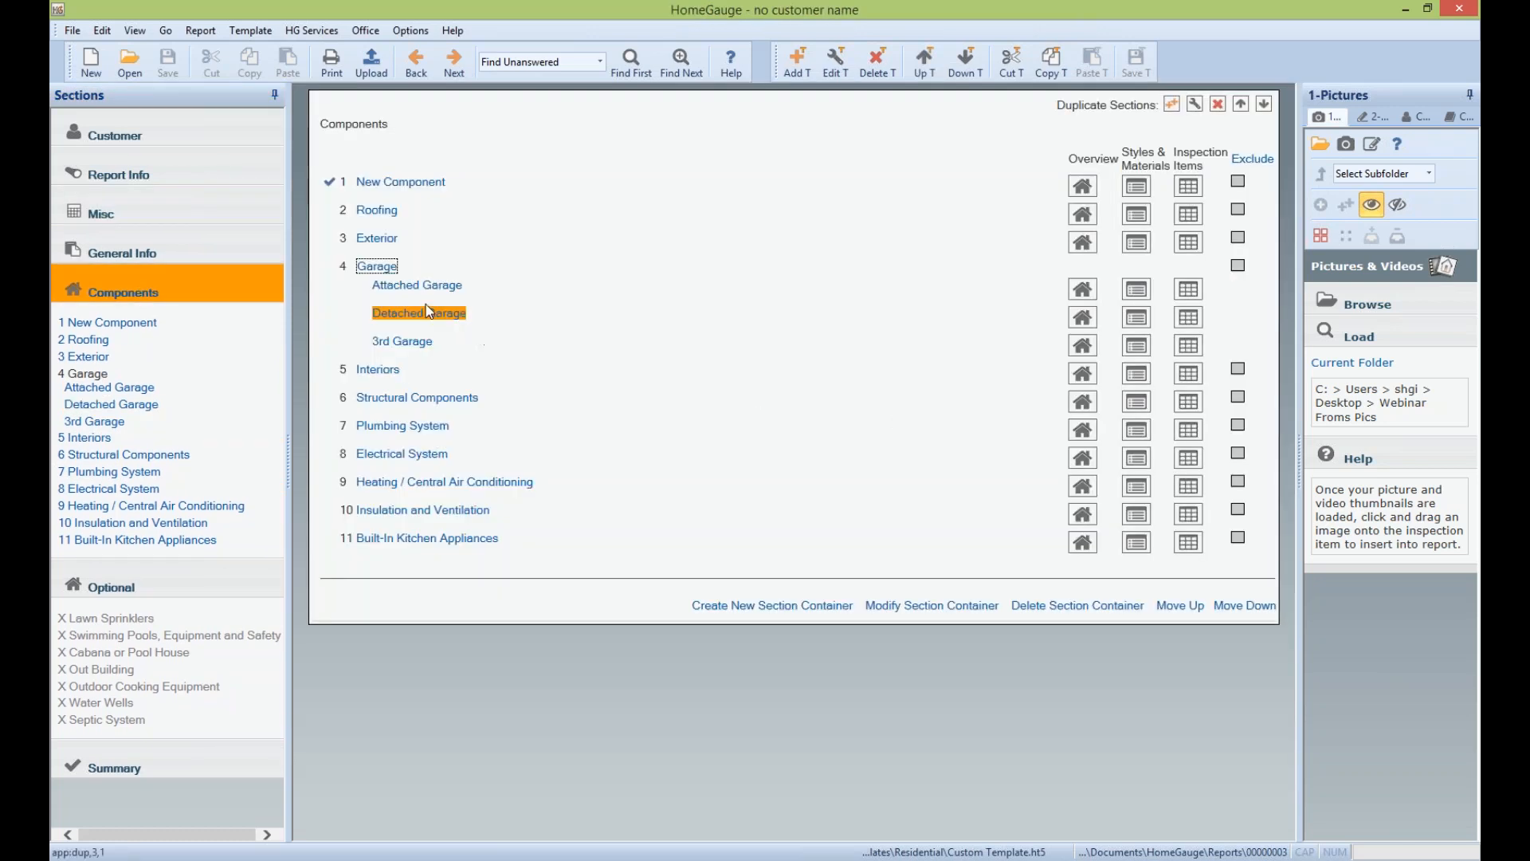
# Set the Garage section's default number of repeats to 1
pyautogui.click(835, 62)
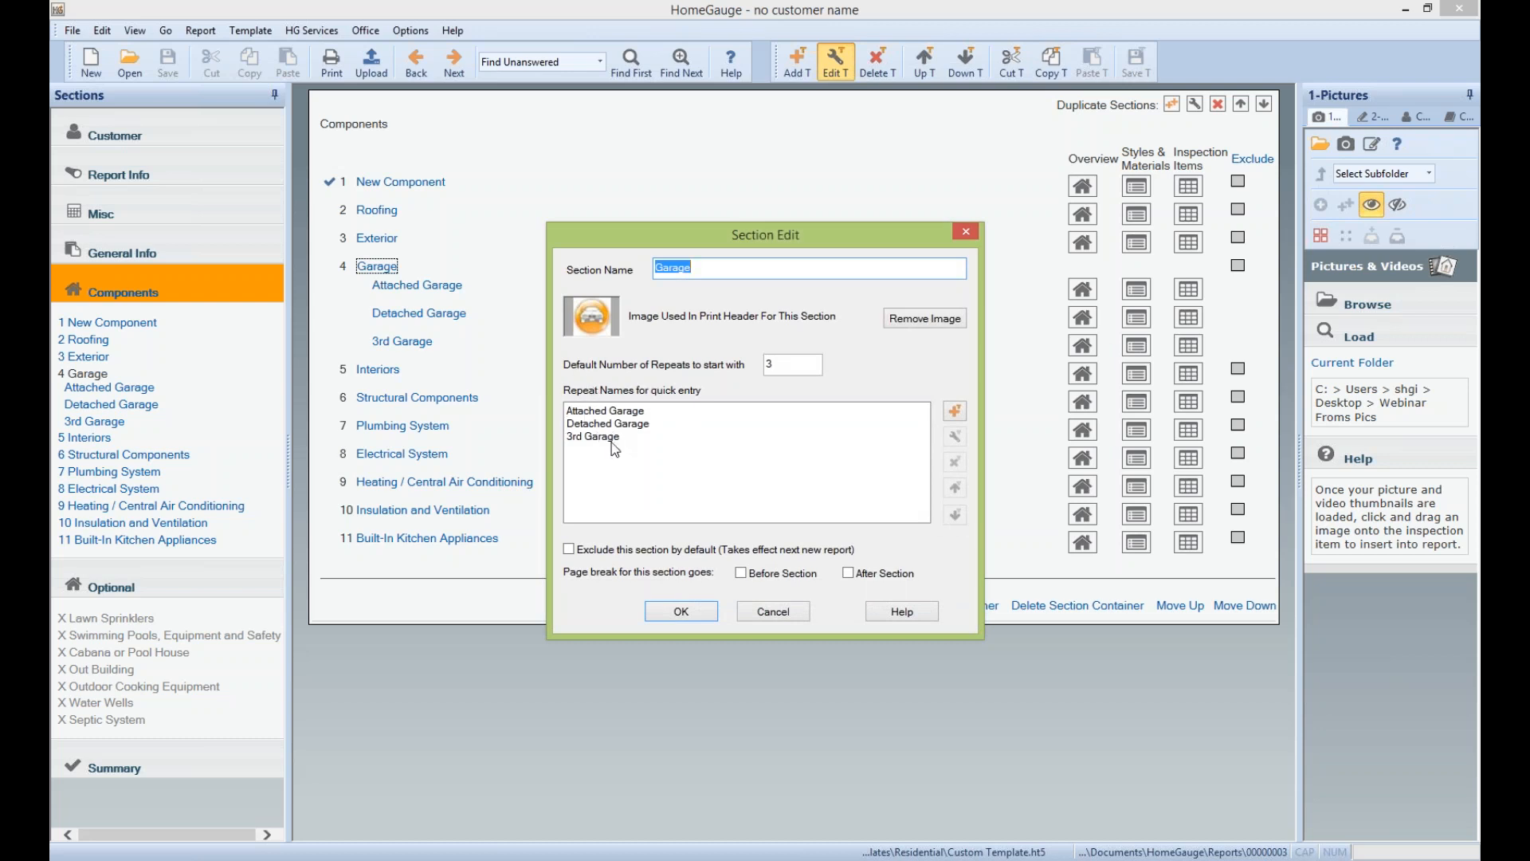
pyautogui.doubleClick(786, 364)
pyautogui.write('1')
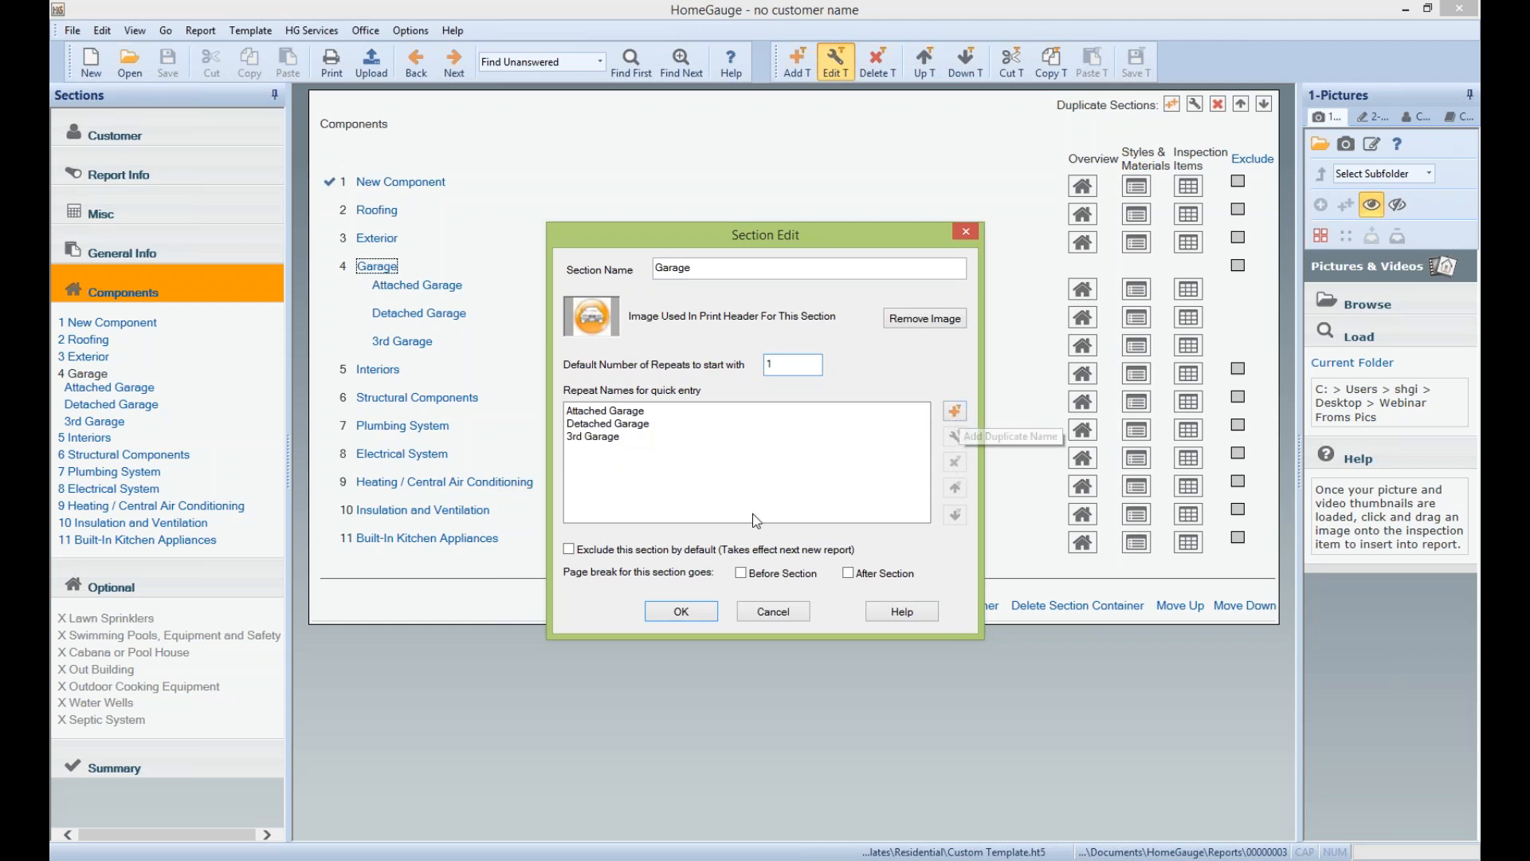
# Rename the 3rd Garage repeat name of the Garage section to Test
pyautogui.click(618, 437)
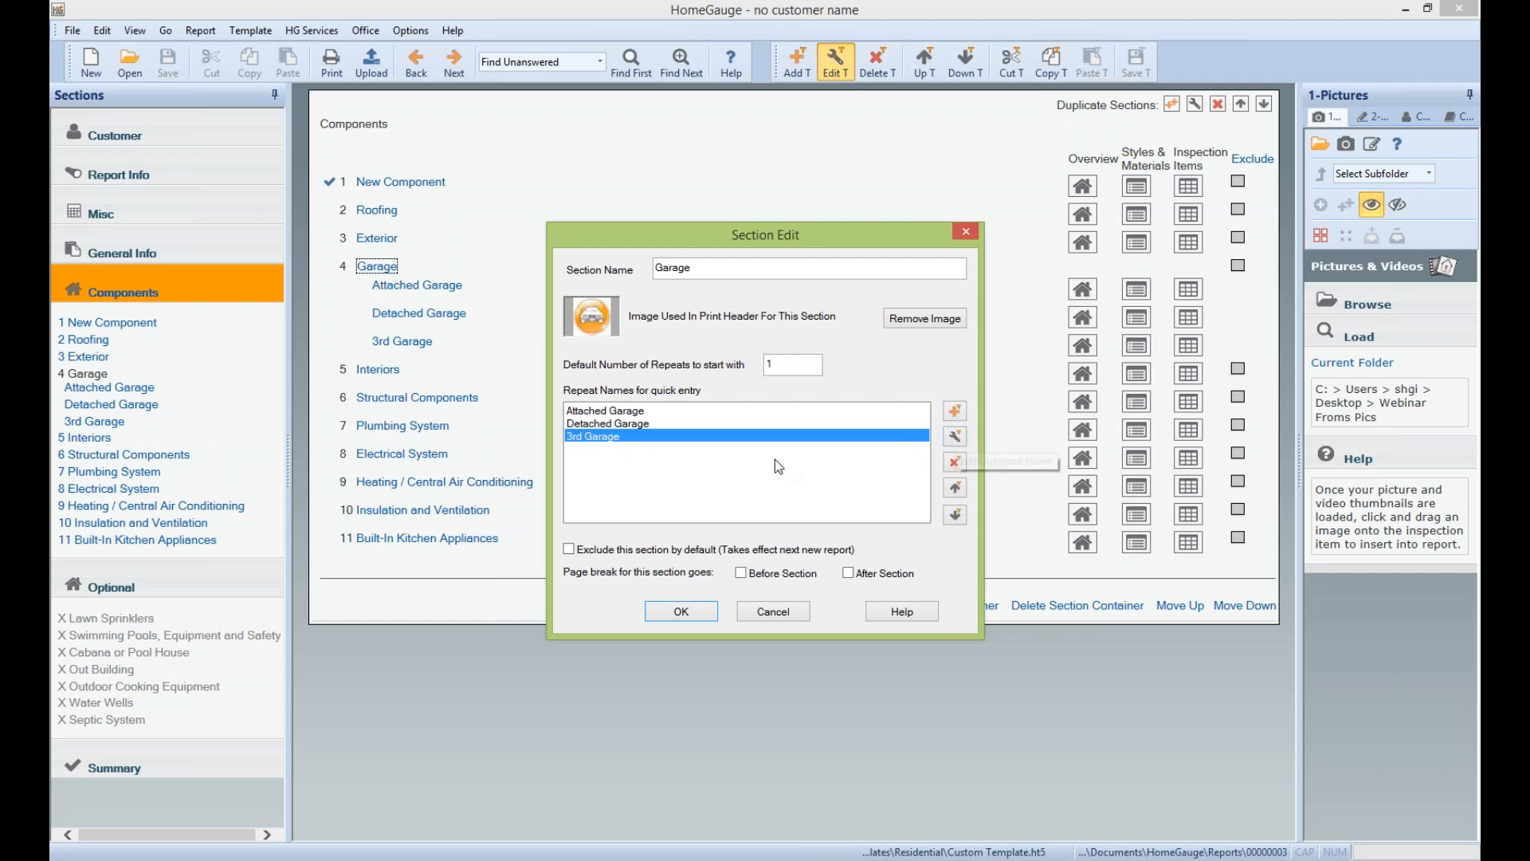
pyautogui.click(958, 438)
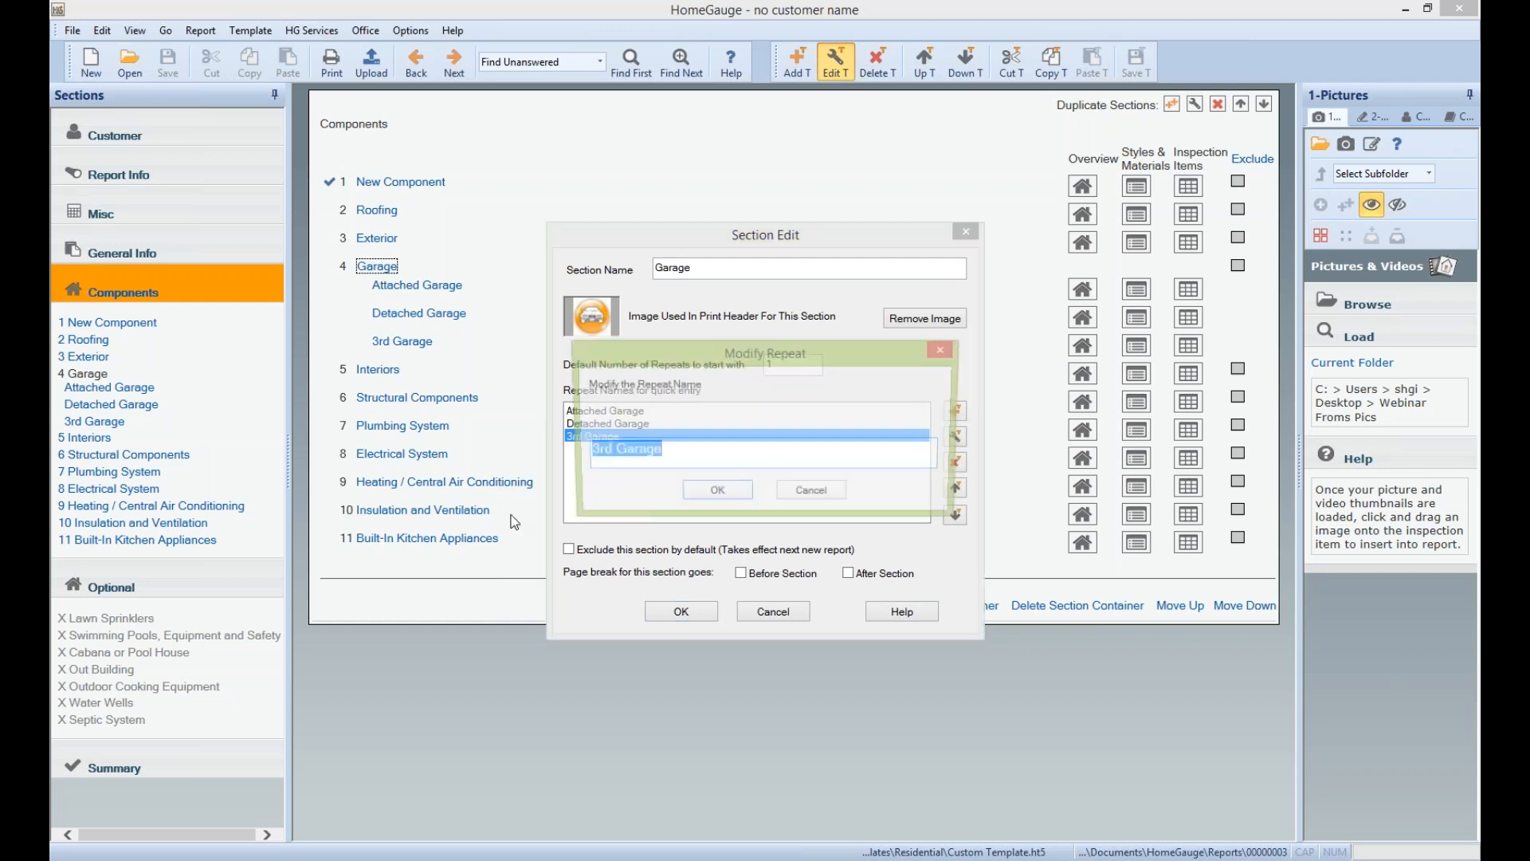
pyautogui.click(622, 464)
pyautogui.hotkey('ctrl', 'a')
pyautogui.write('Test')
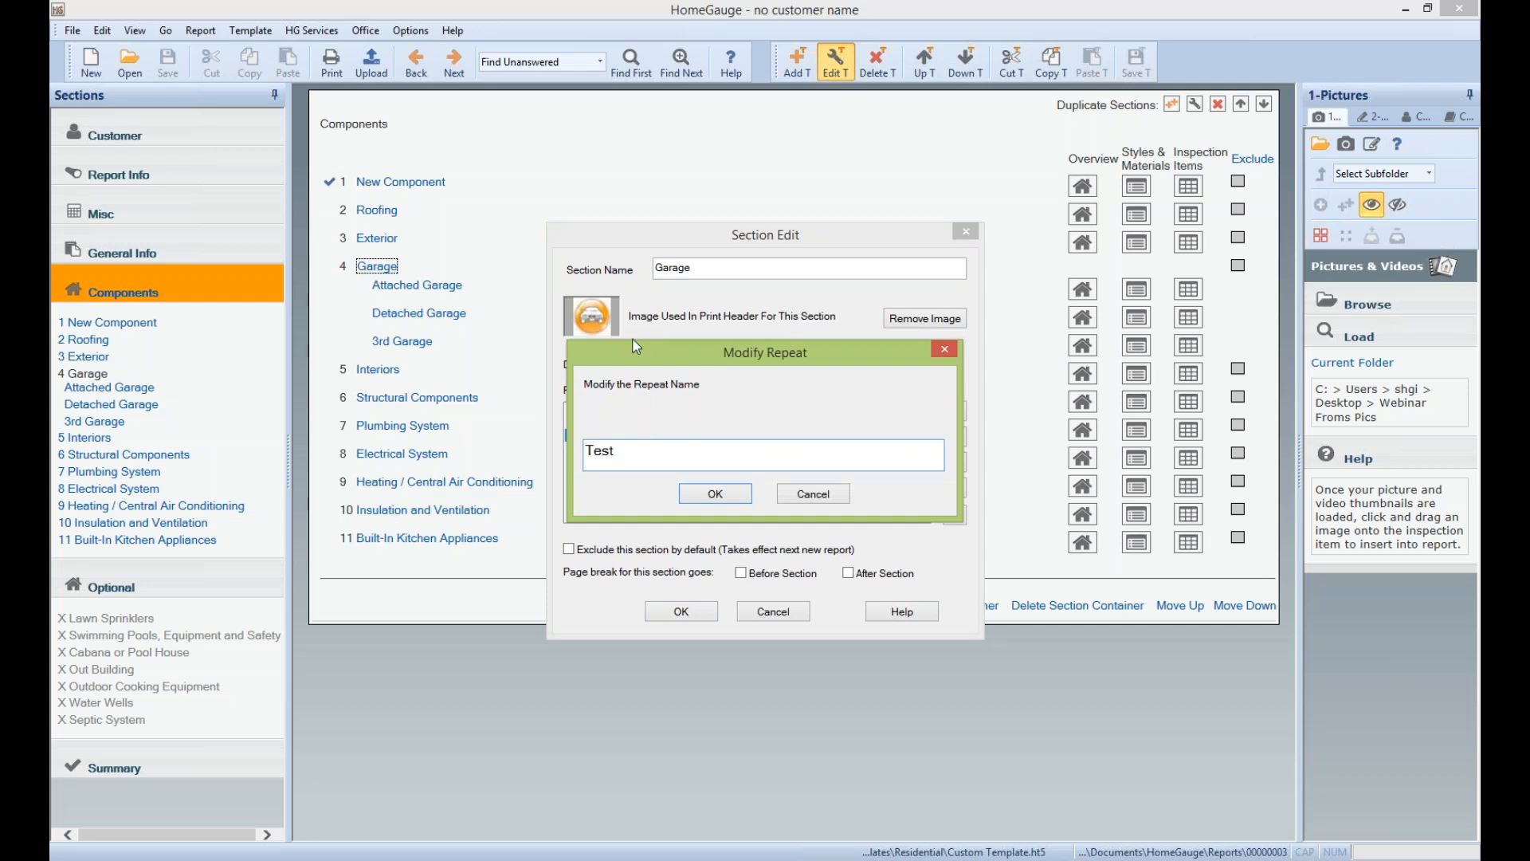
pyautogui.click(703, 495)
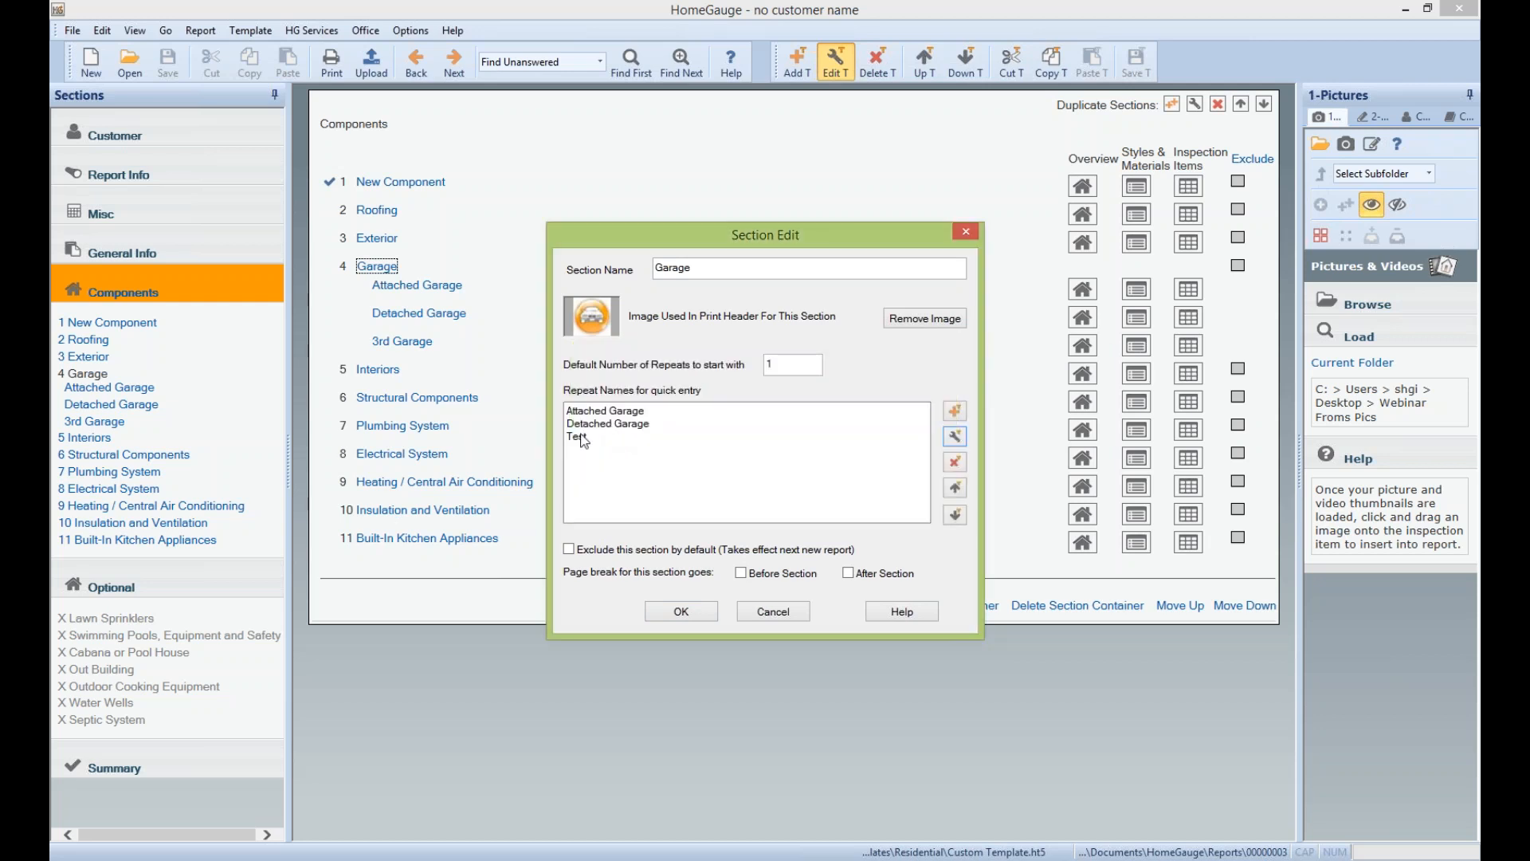
pyautogui.click(613, 435)
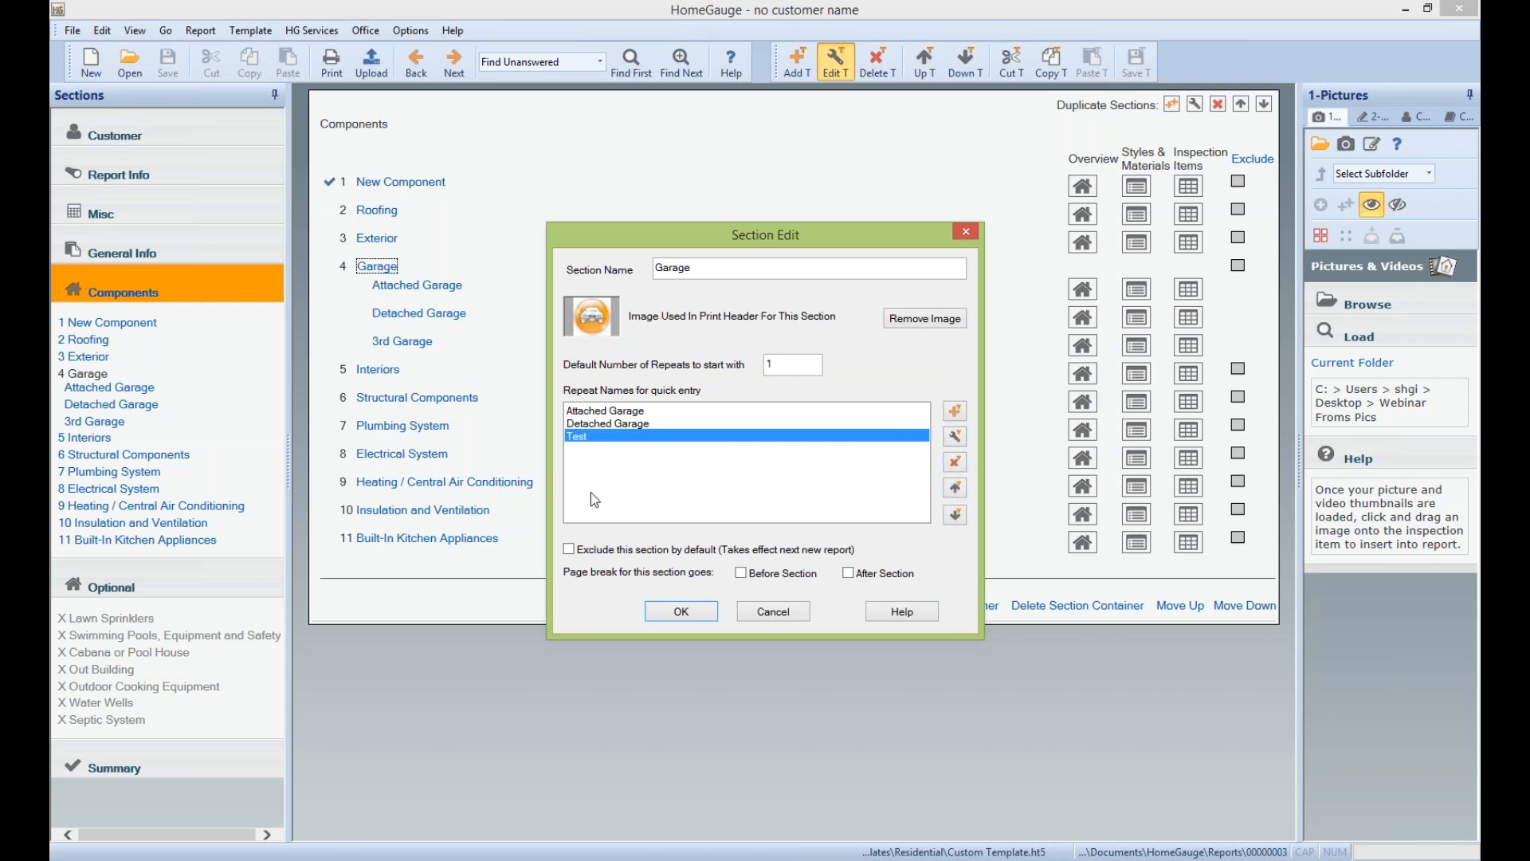
# Delete the Test repeat name from the Garage section and move Detached Garage above Attached Garage in the repeat names
pyautogui.click(960, 464)
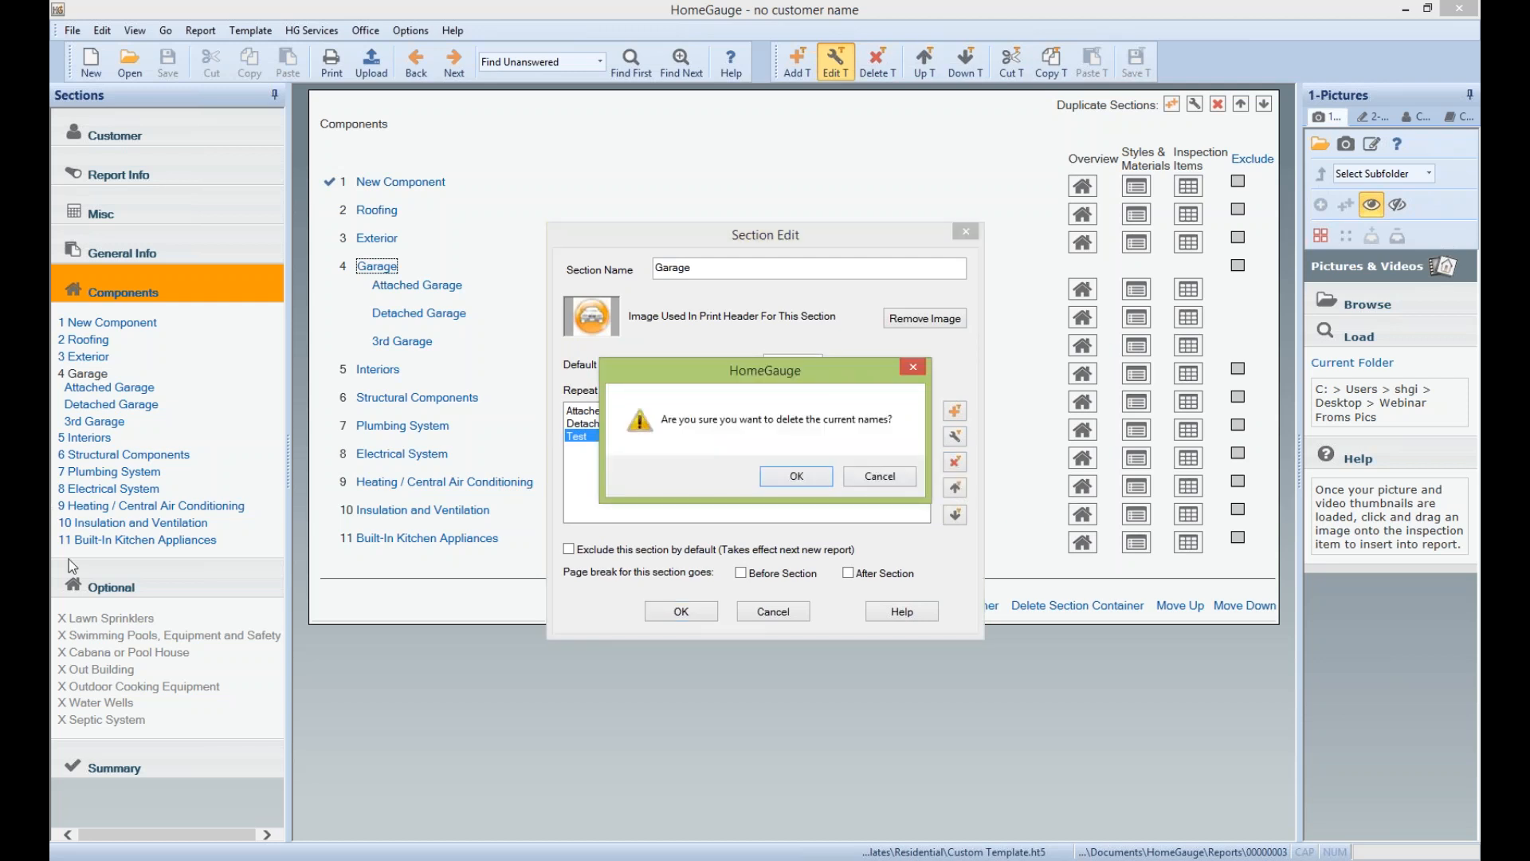
pyautogui.click(797, 477)
pyautogui.click(637, 425)
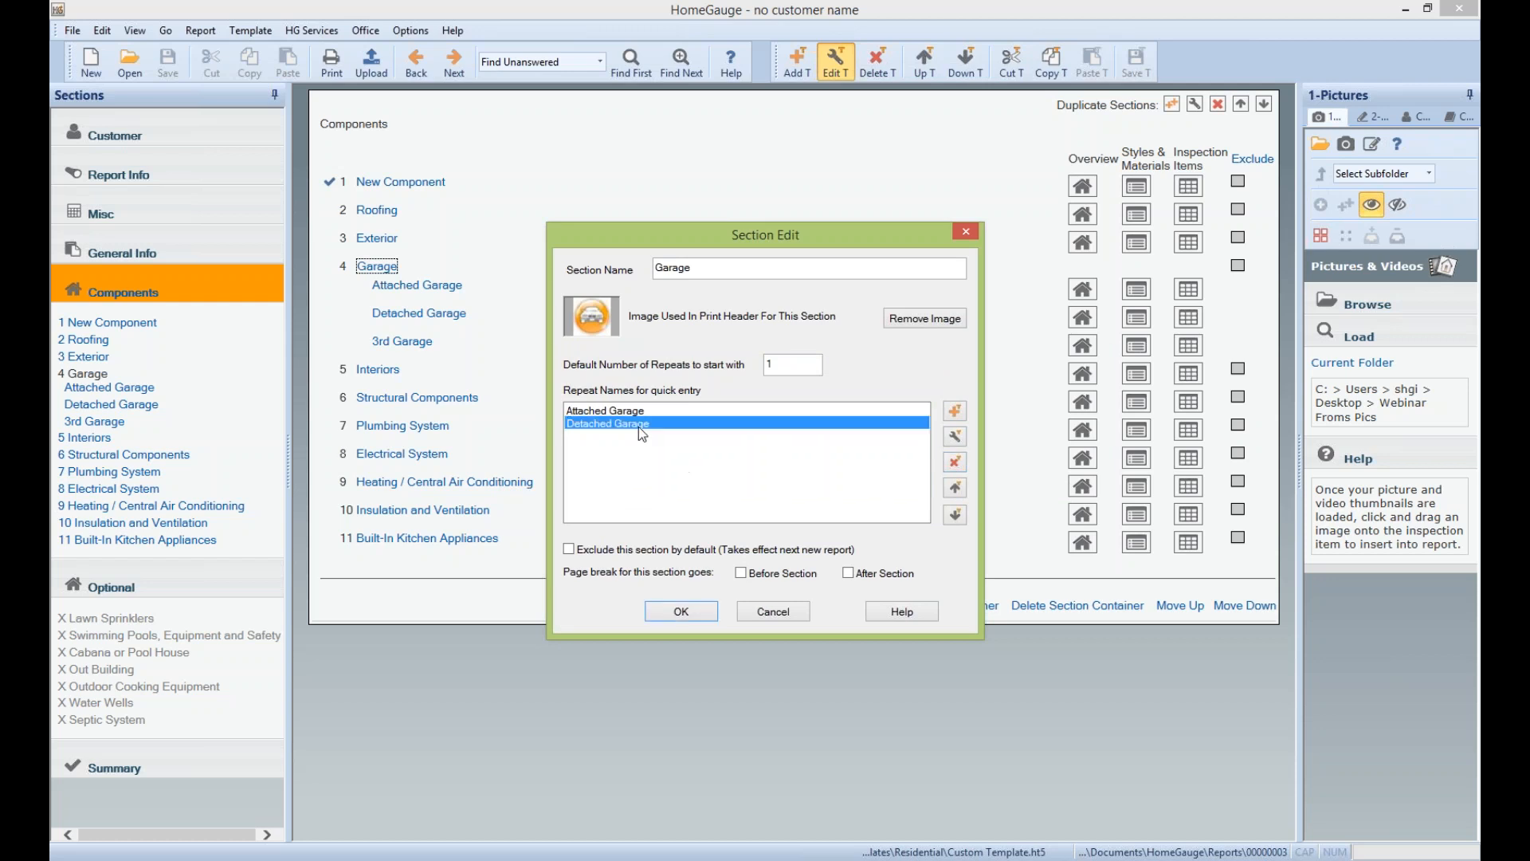
pyautogui.click(956, 488)
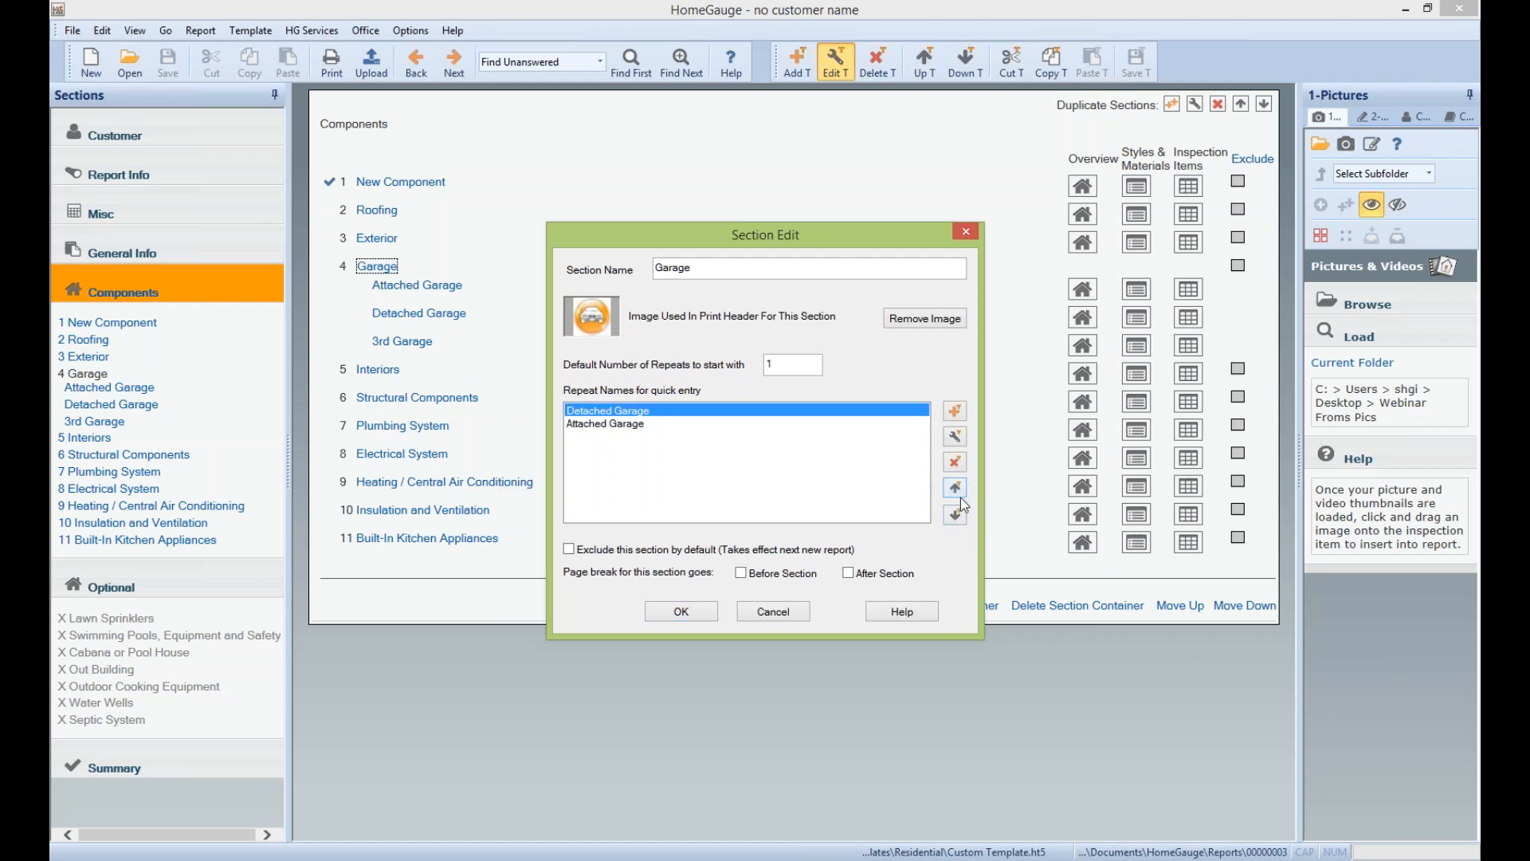
# Try selecting the Detached Garage and Attached Garage repeat names together
pyautogui.click(638, 424)
pyautogui.click(649, 411)
pyautogui.click(651, 416)
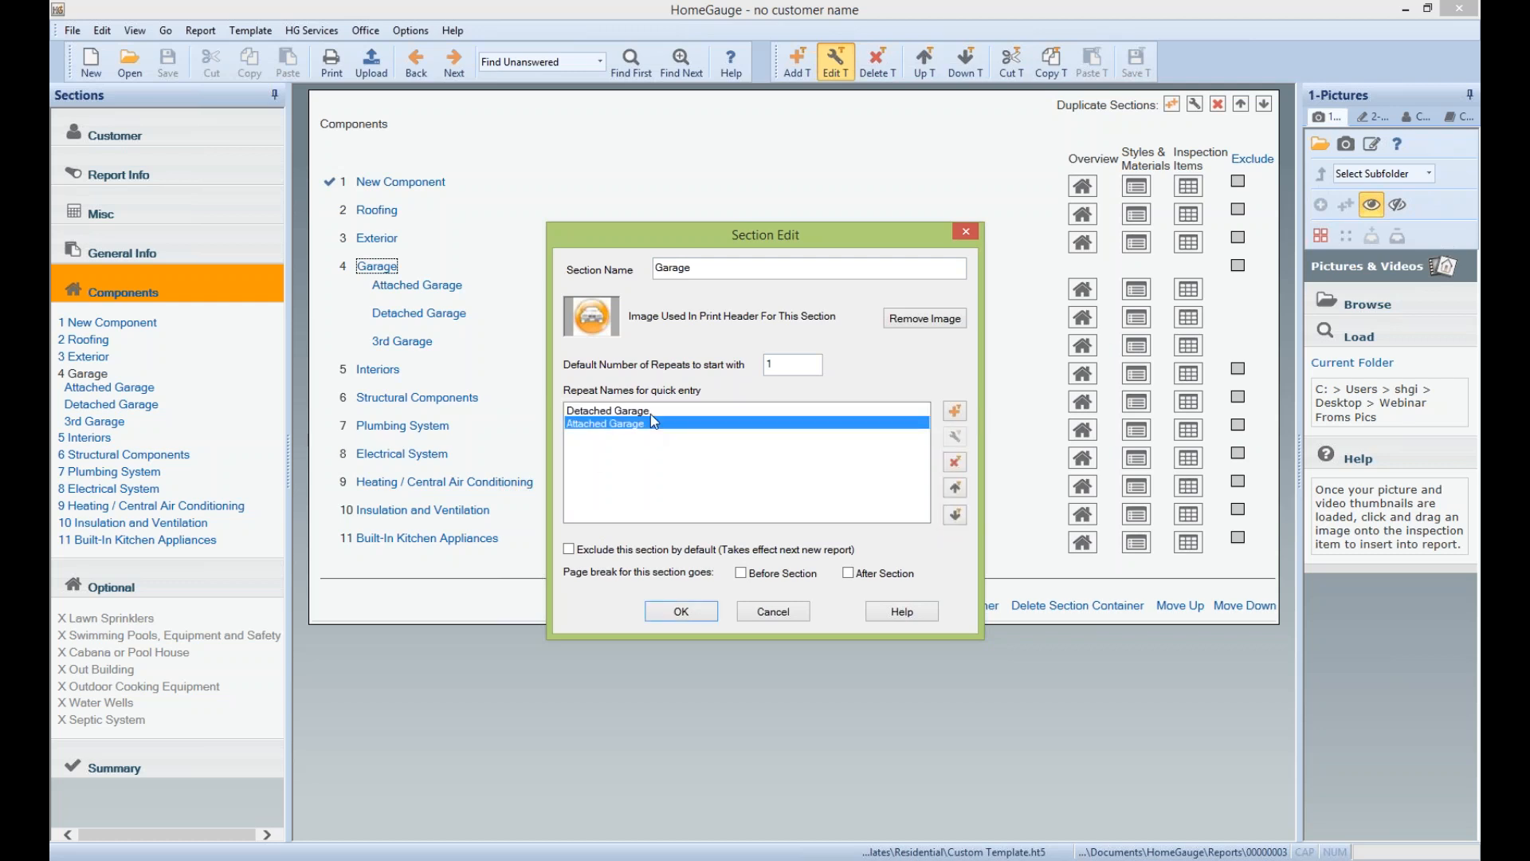
pyautogui.keyDown('ctrl'); pyautogui.click(650, 416); pyautogui.keyUp('ctrl')
pyautogui.keyDown('ctrl'); pyautogui.click(652, 409); pyautogui.keyUp('ctrl')
pyautogui.keyDown('ctrl'); pyautogui.click(646, 425); pyautogui.keyUp('ctrl')
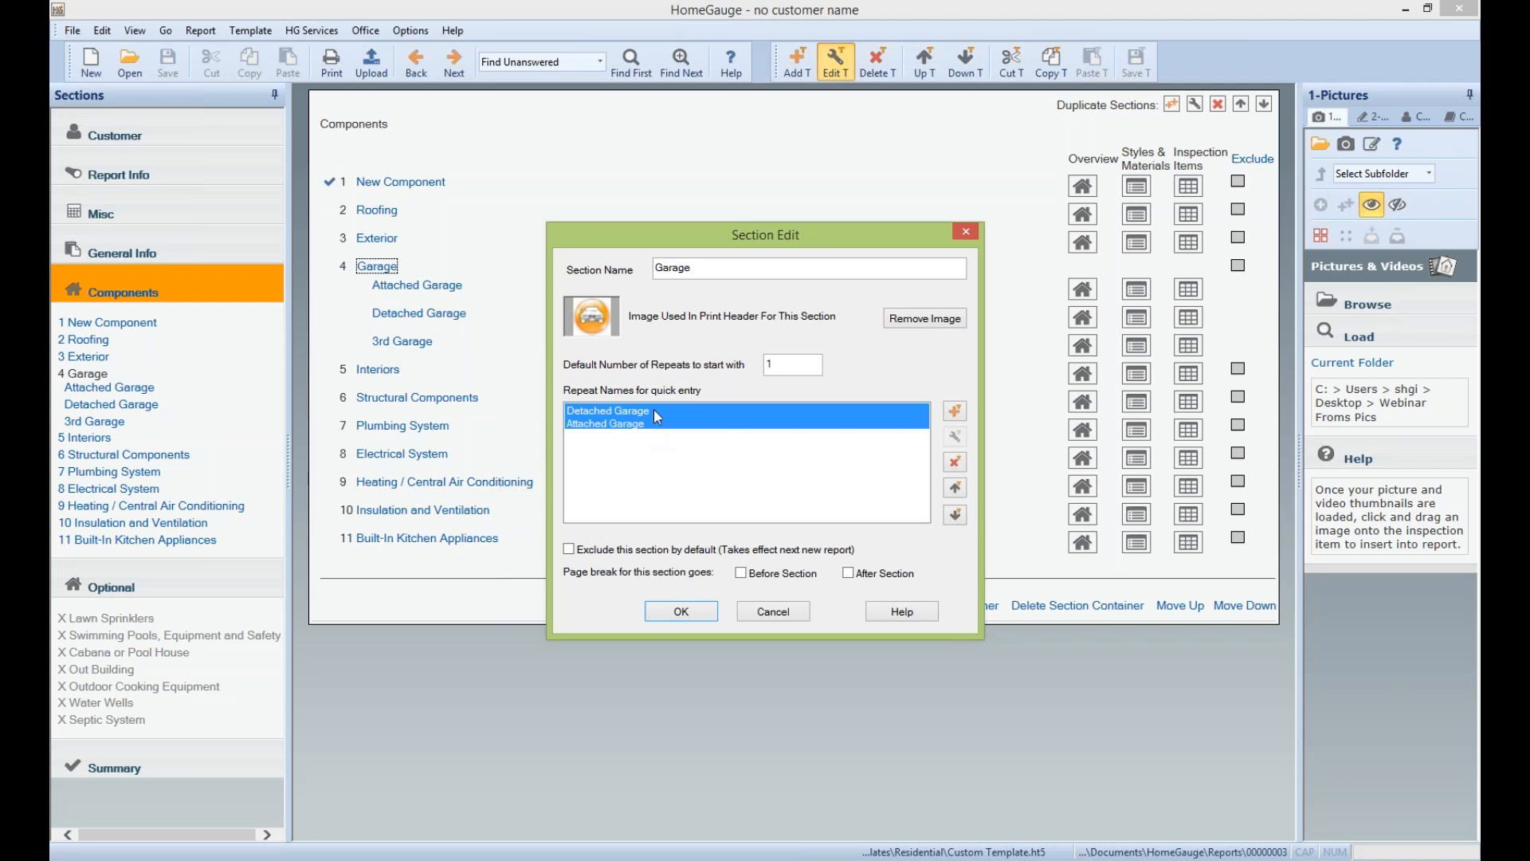
pyautogui.keyDown('ctrl'); pyautogui.click(654, 408); pyautogui.keyUp('ctrl')
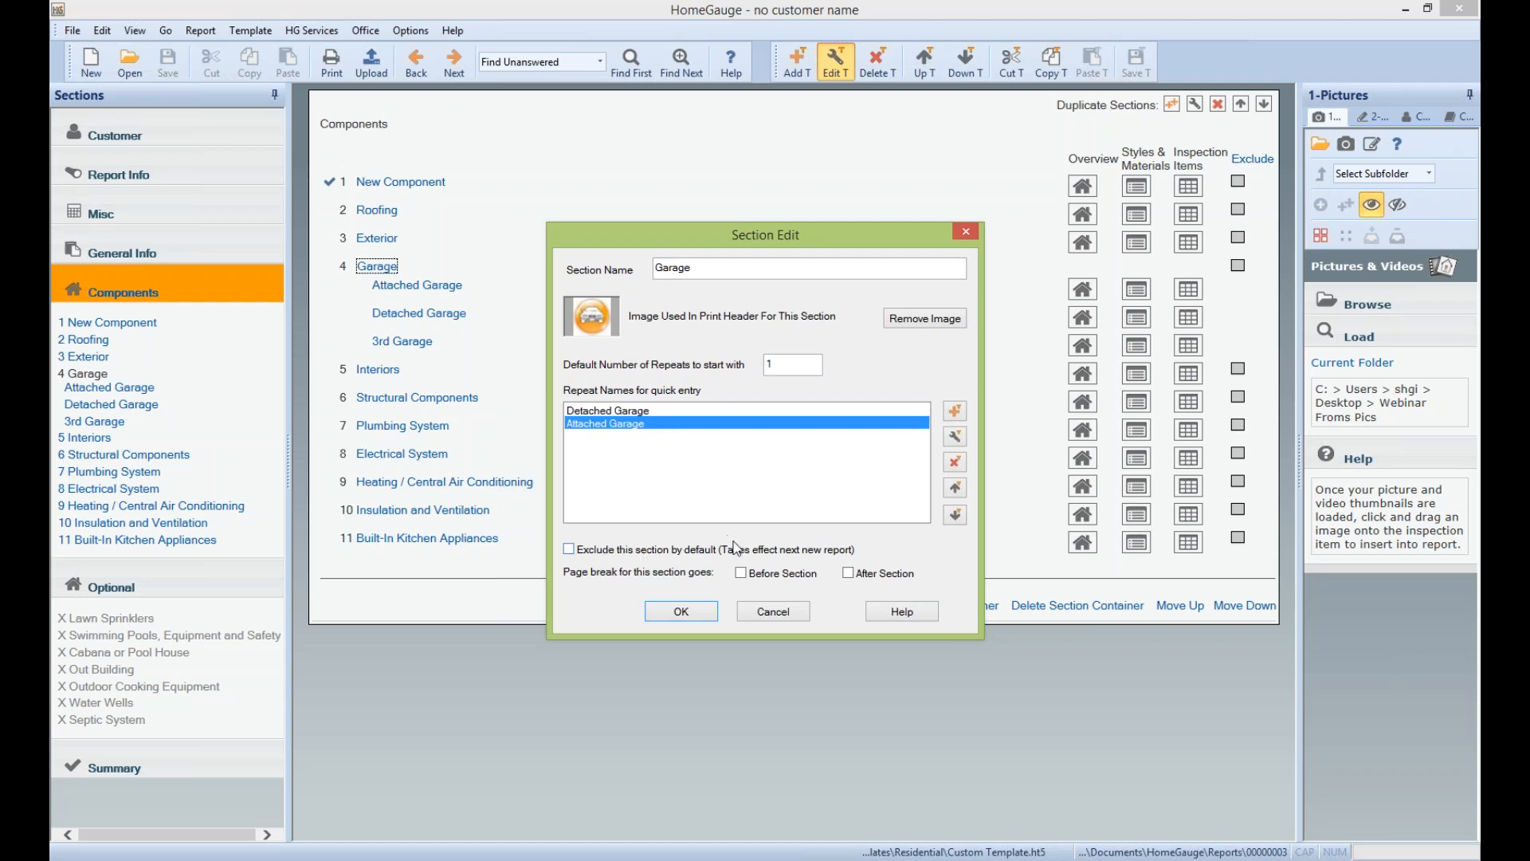
# Exclude the Garage section by default, apply the section edit and save the template
pyautogui.click(569, 550)
pyautogui.click(679, 612)
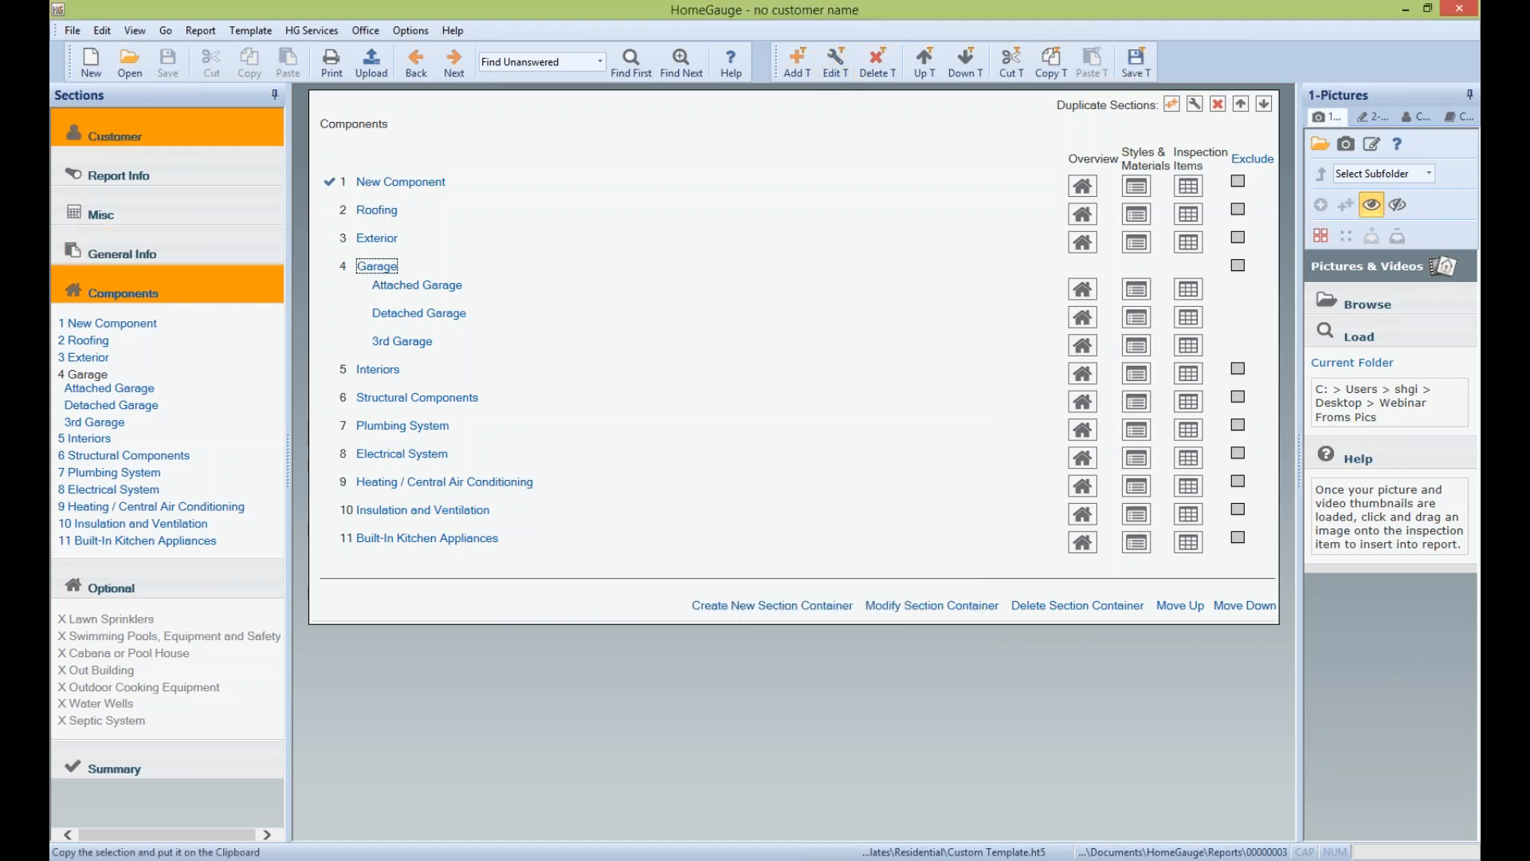
pyautogui.click(1136, 68)
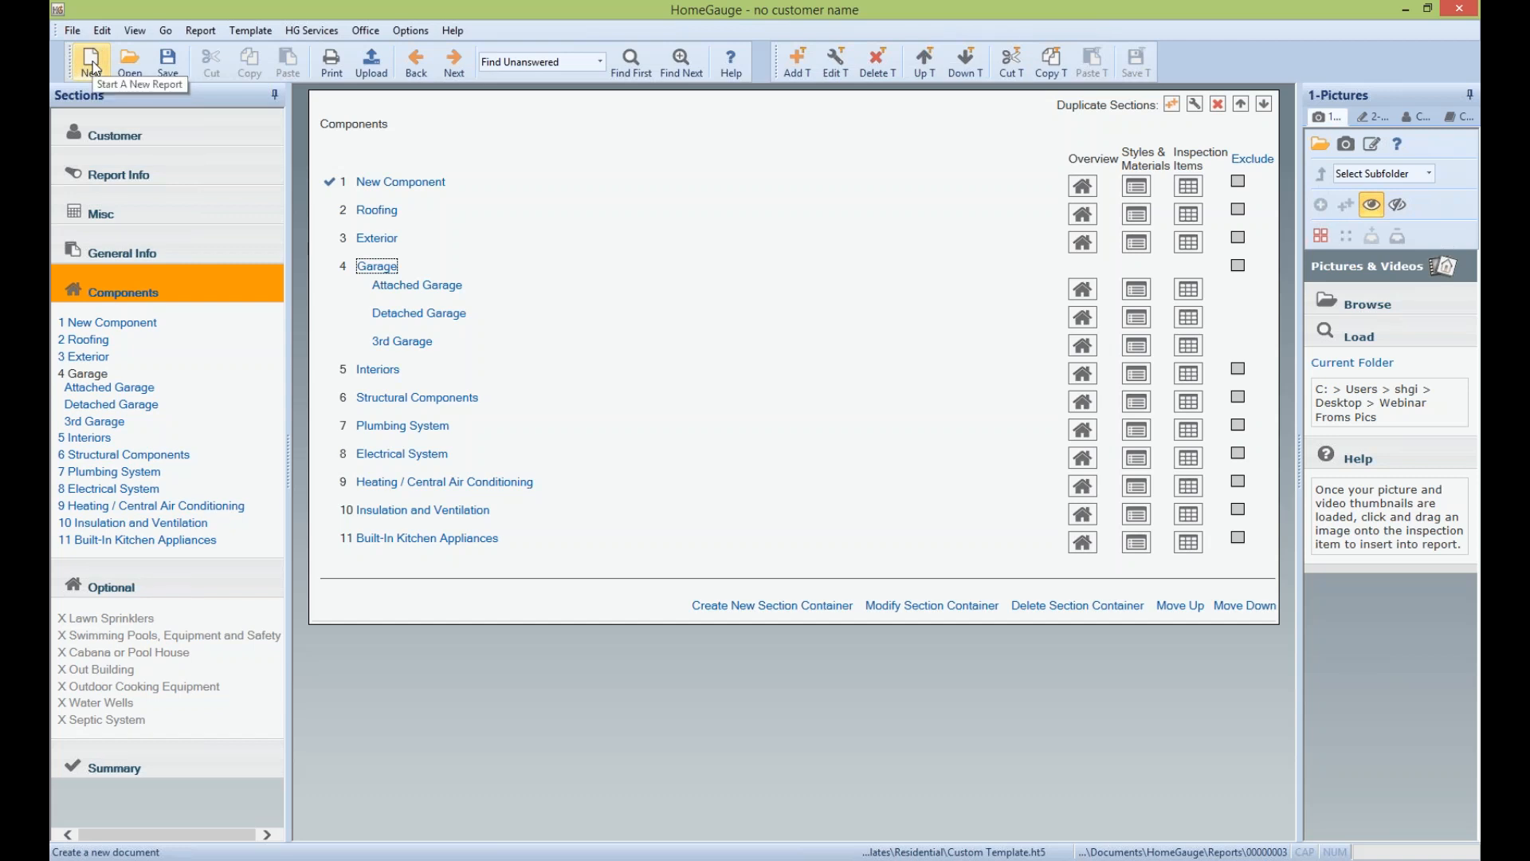
# Start a new report based on Custom Template.ht5 without saving changes to the current report
pyautogui.click(92, 64)
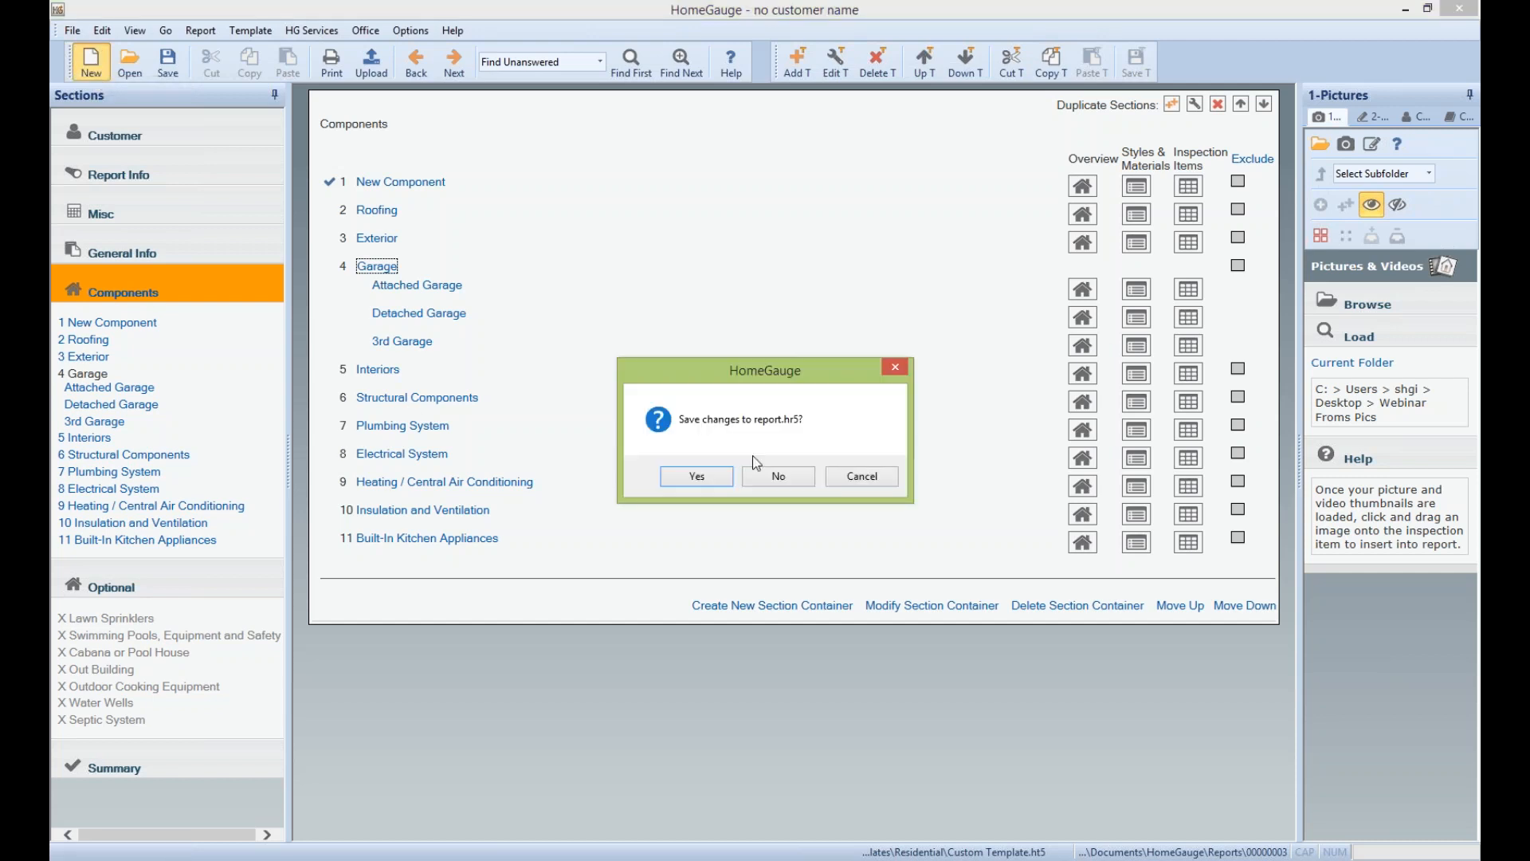
pyautogui.click(785, 476)
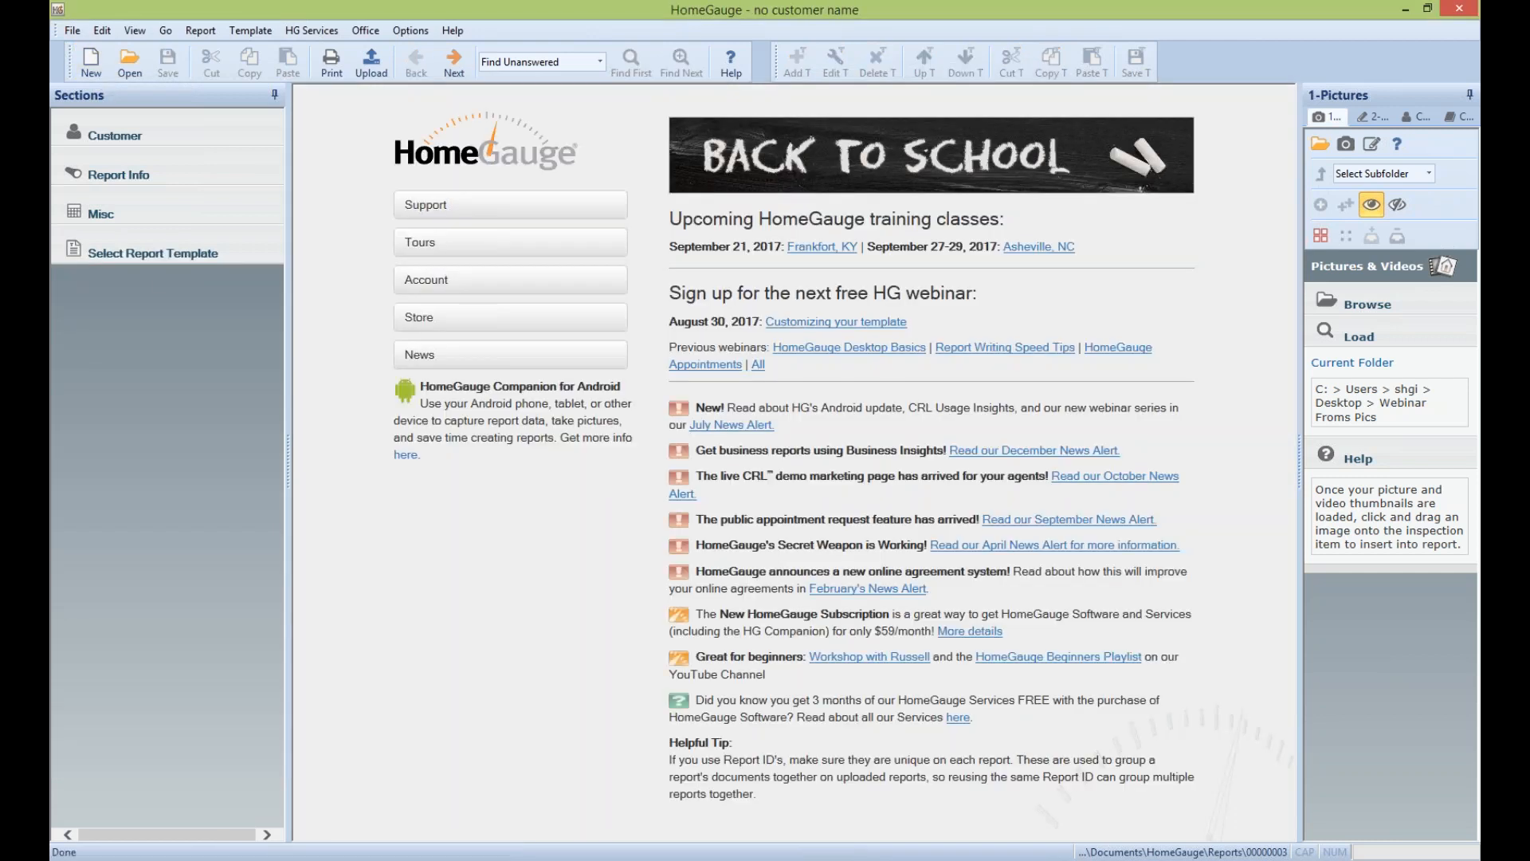
pyautogui.click(185, 257)
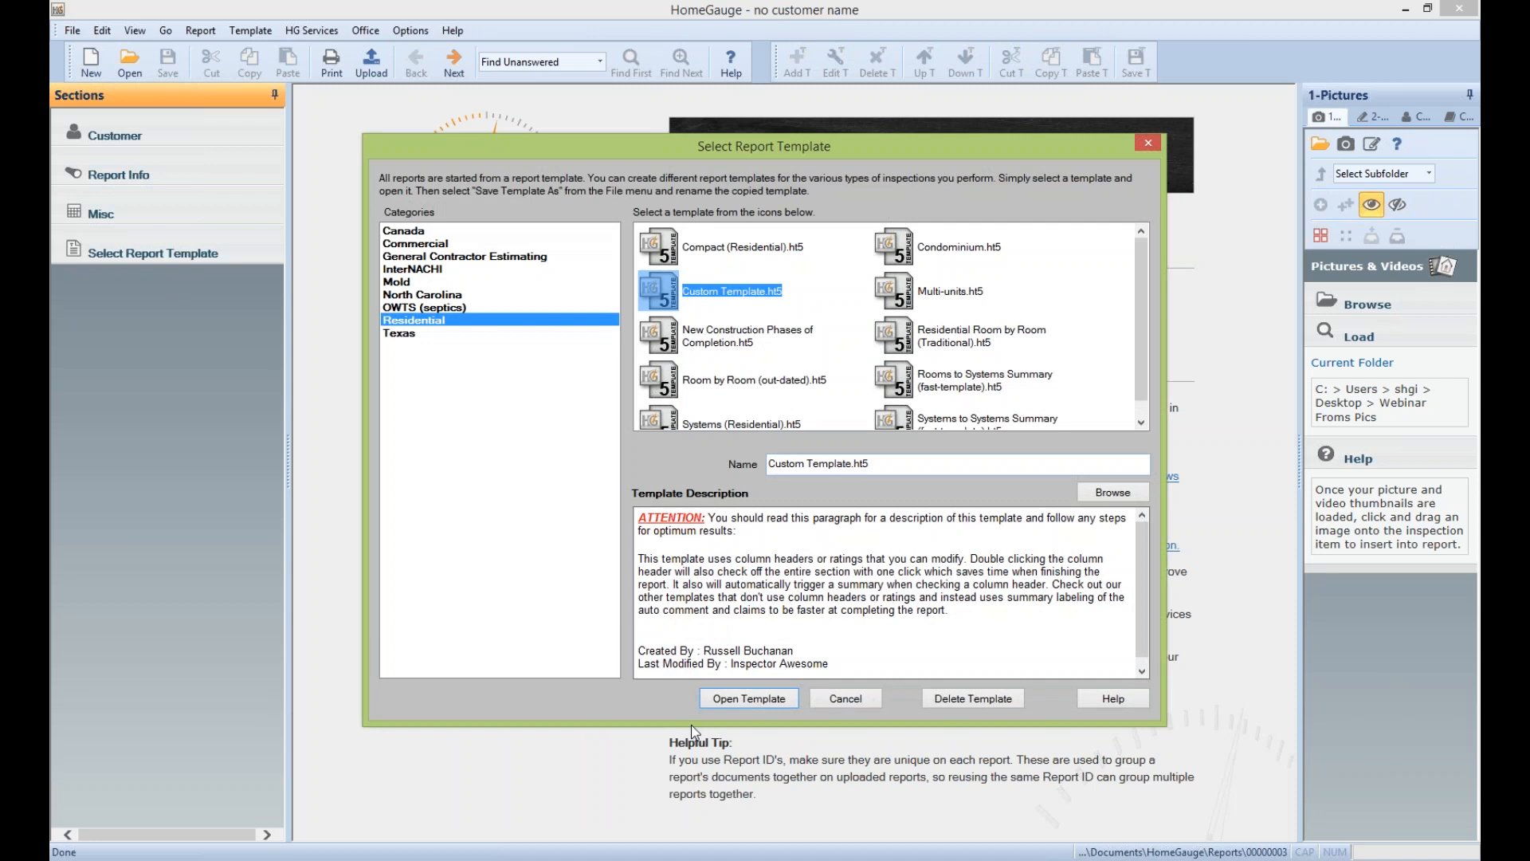
pyautogui.click(724, 700)
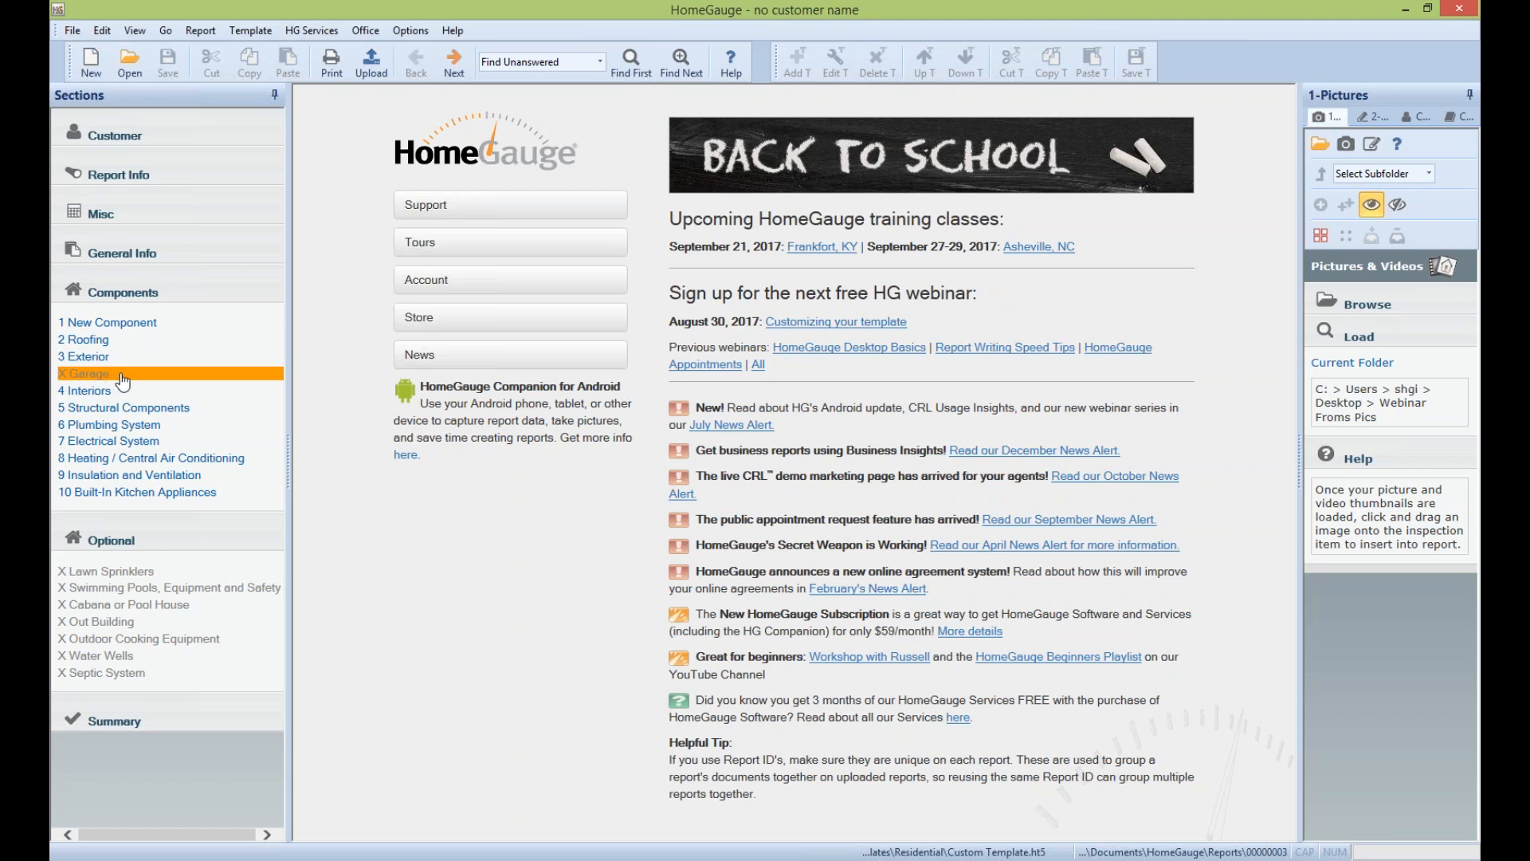
# Include the excluded Garage section in the new report's Components list
pyautogui.click(190, 292)
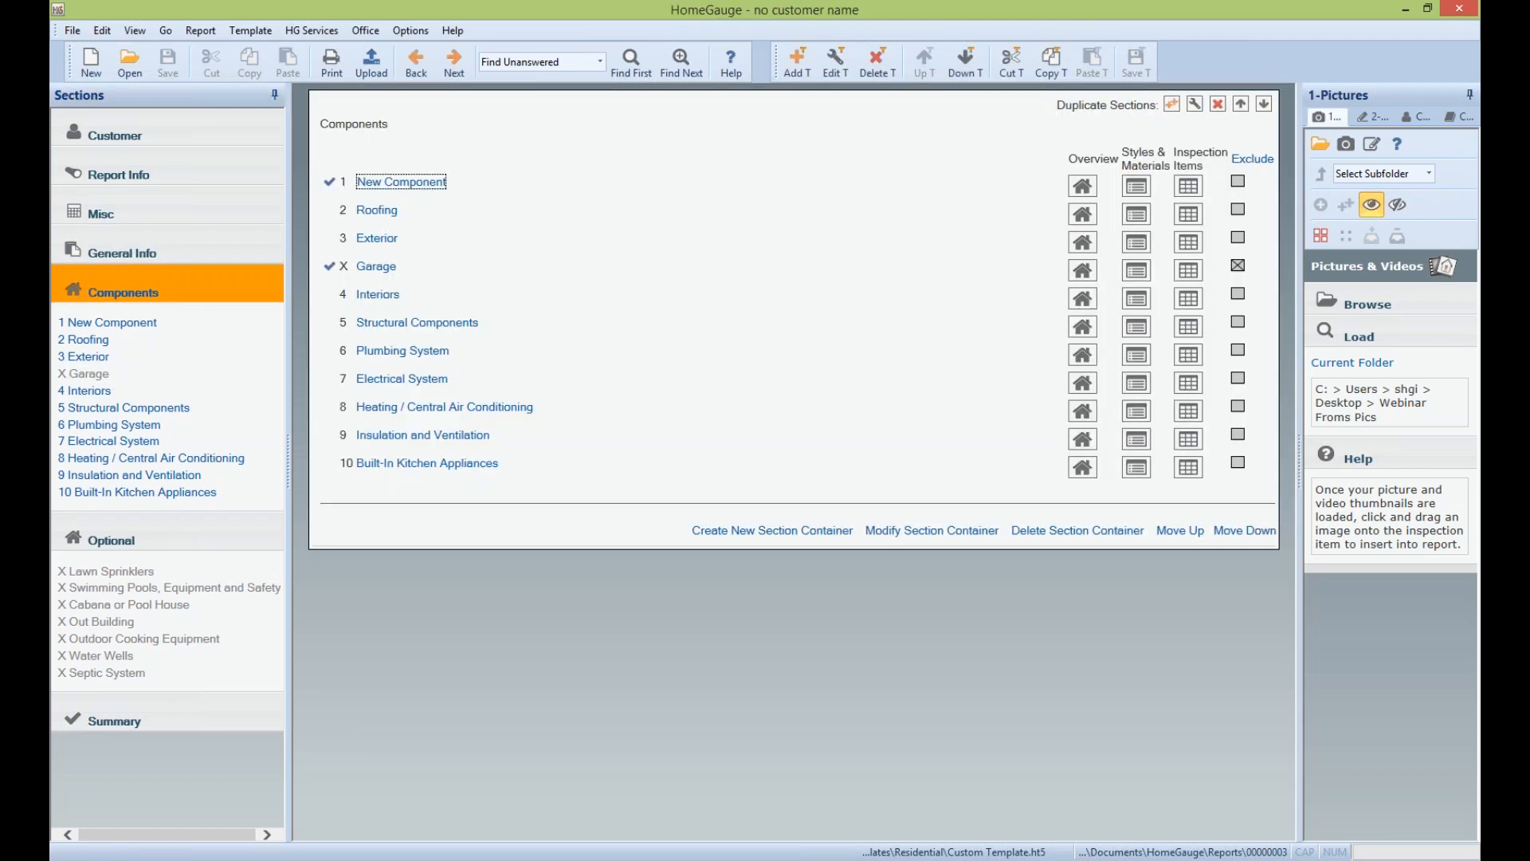
pyautogui.click(1238, 265)
pyautogui.click(1238, 265)
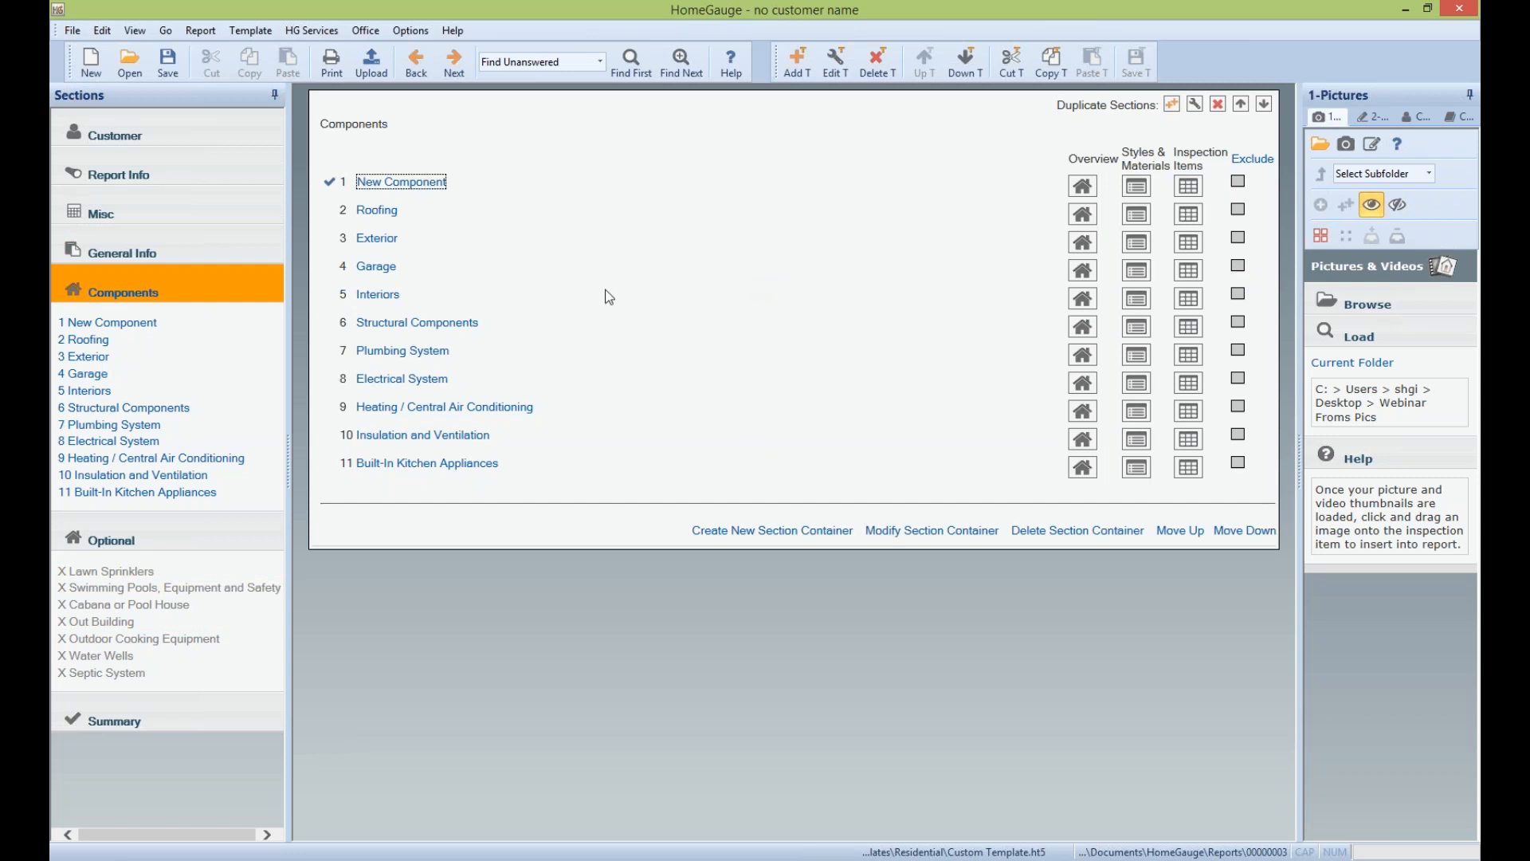
# Clear the Garage section's exclude-by-default option, and cancel the section edit
pyautogui.click(377, 266)
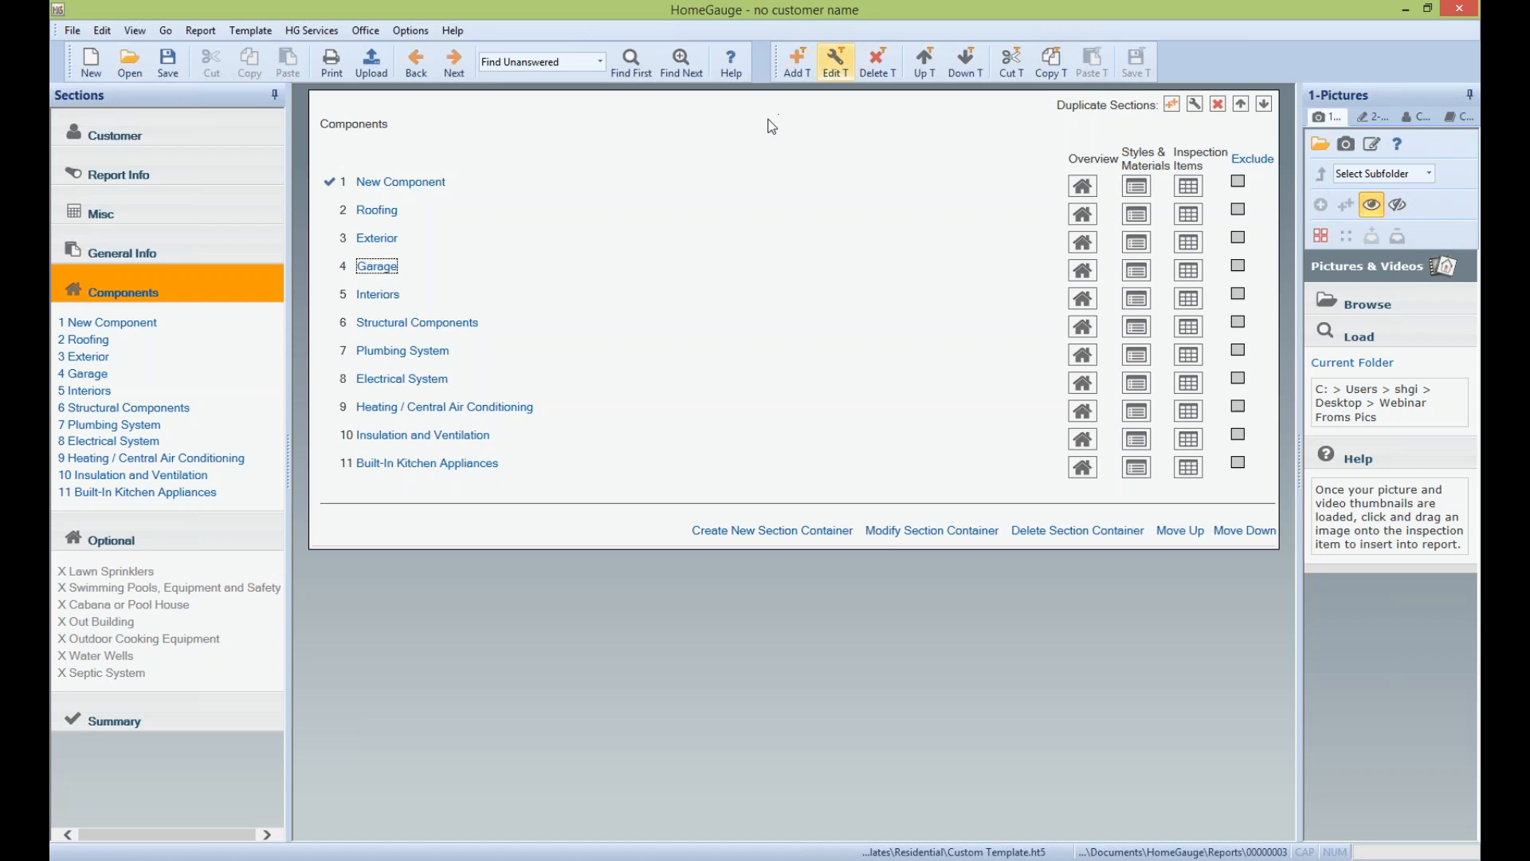
pyautogui.click(837, 61)
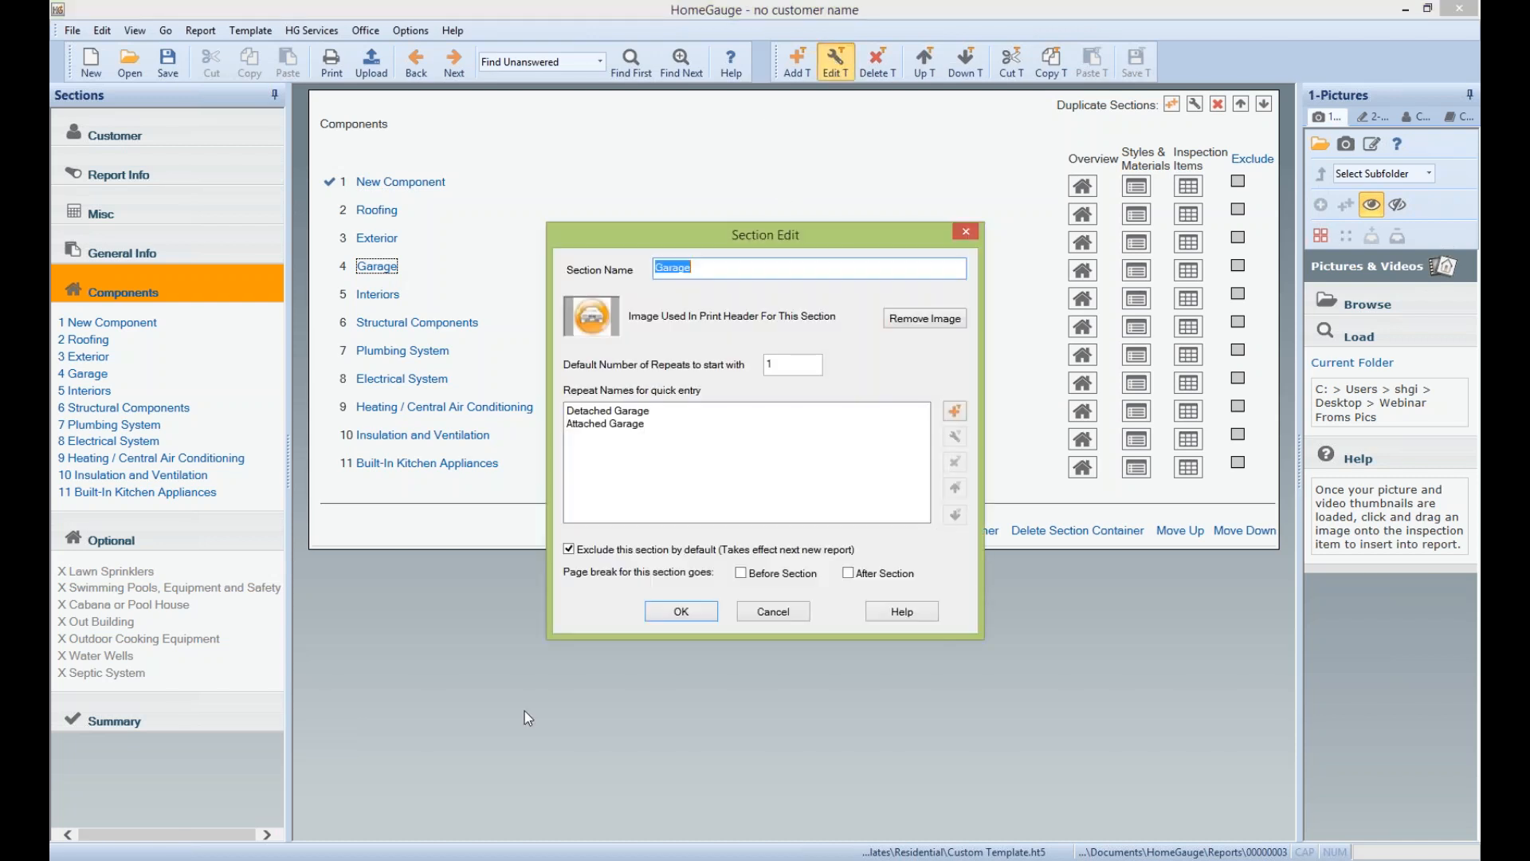
pyautogui.click(568, 549)
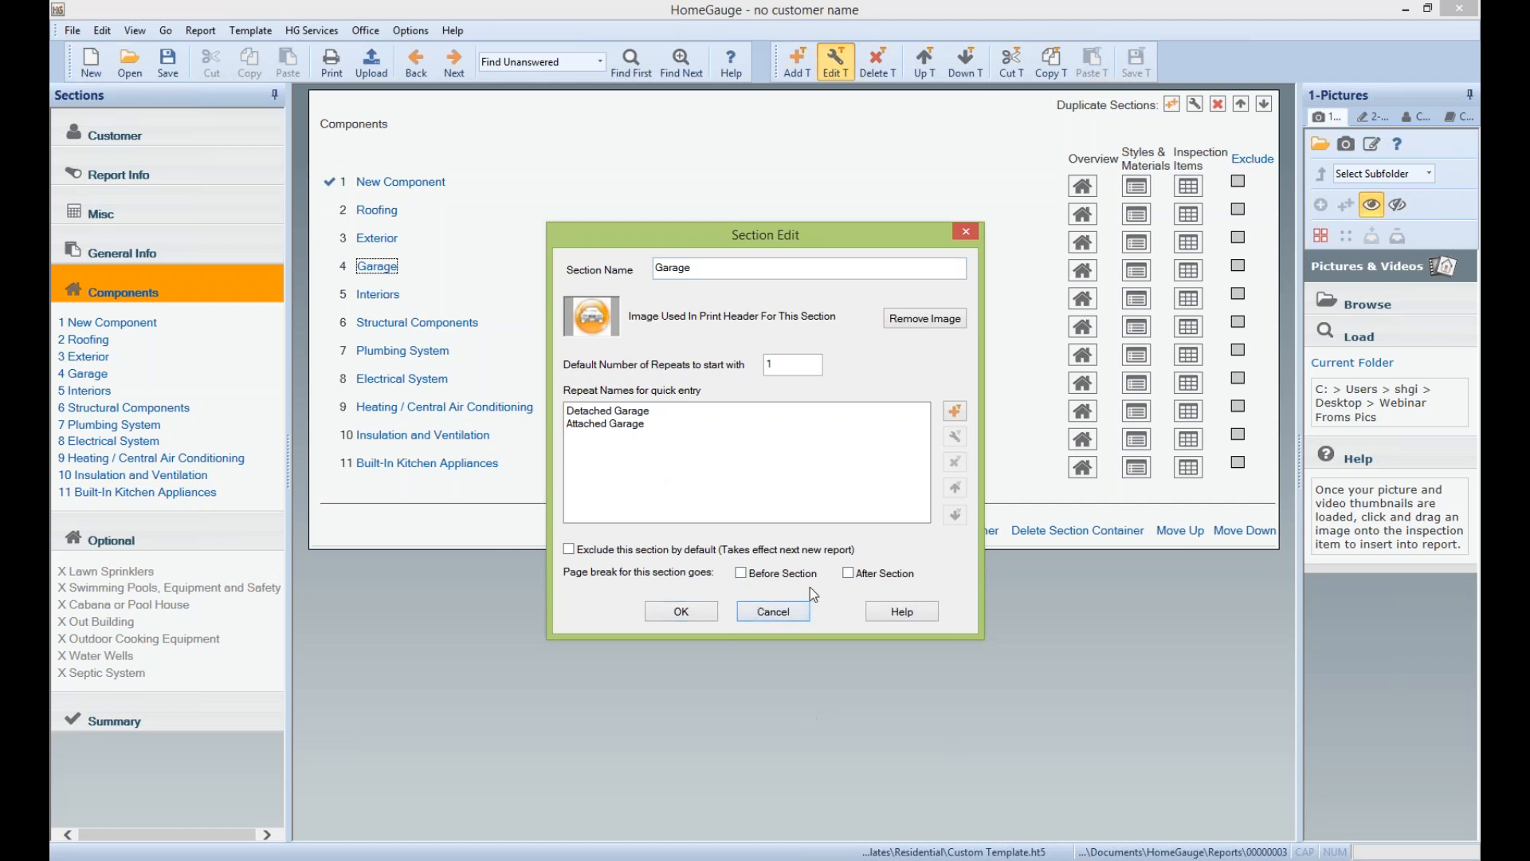
pyautogui.click(796, 616)
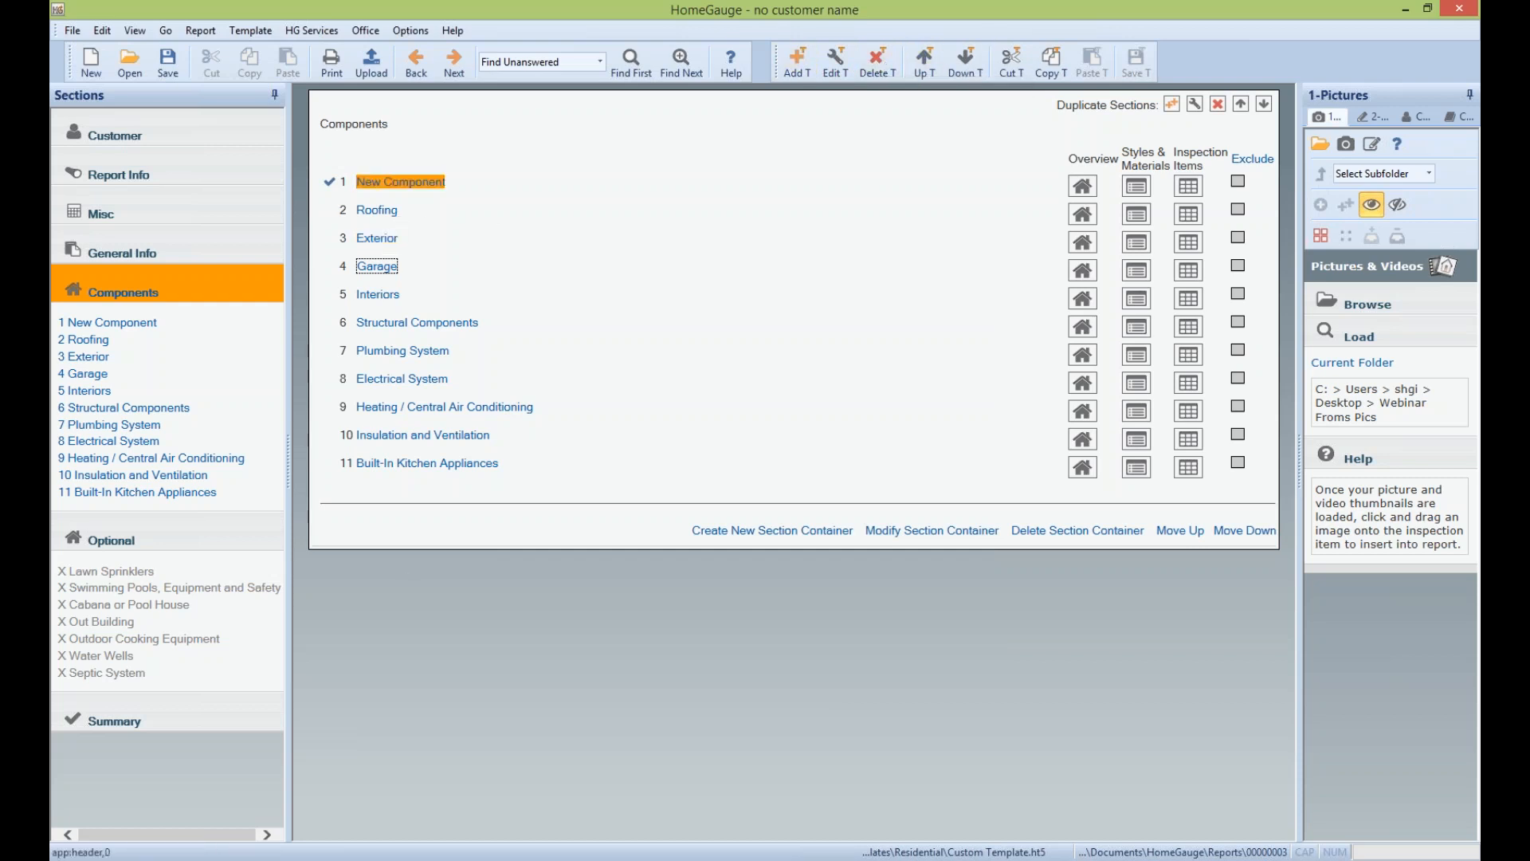
# Delete the New Component section from the Components list
pyautogui.click(420, 194)
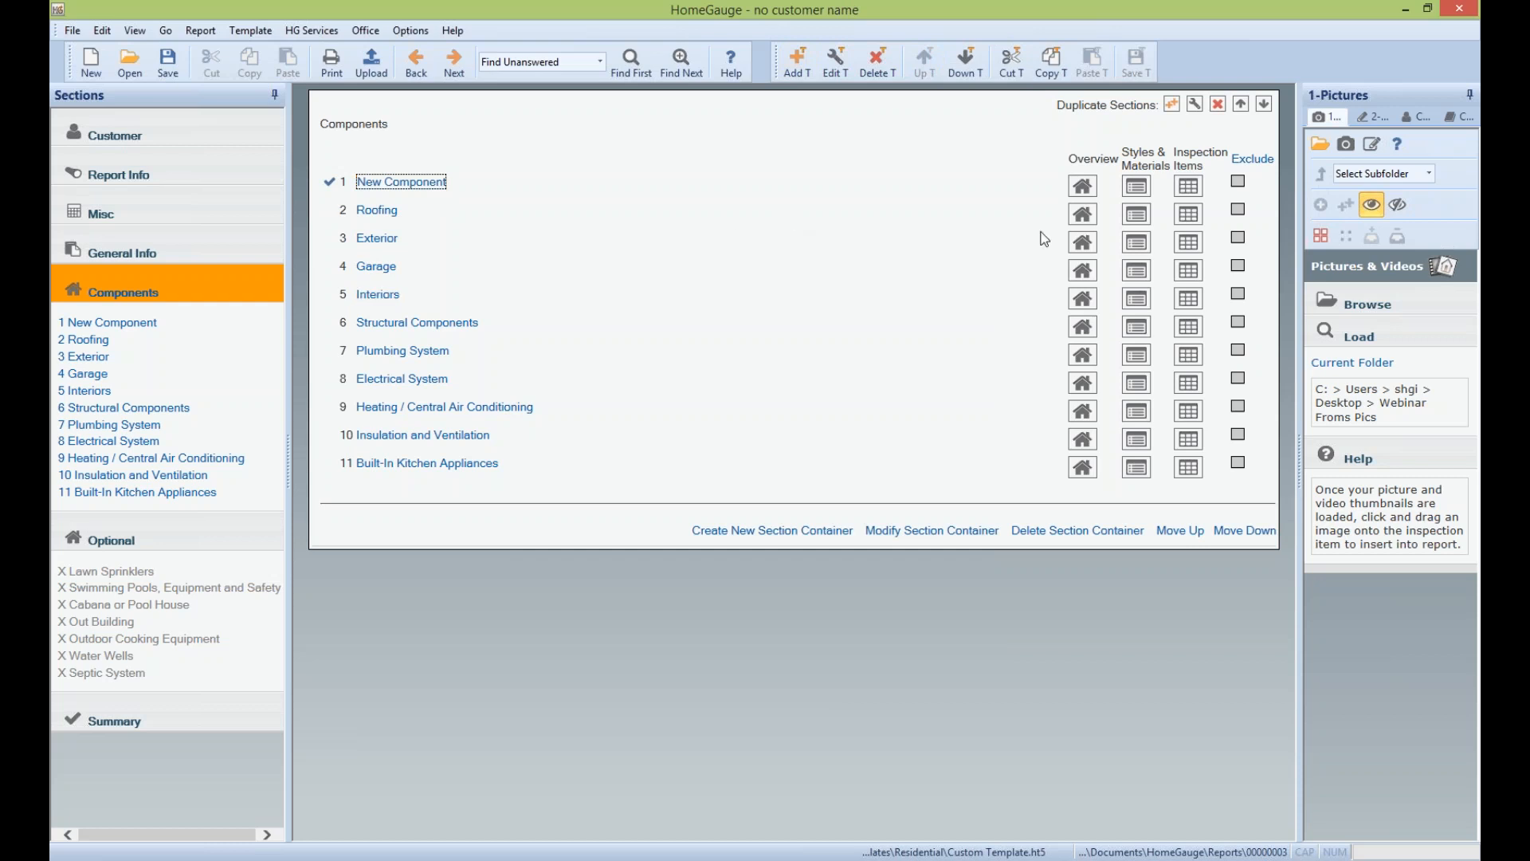
pyautogui.click(878, 61)
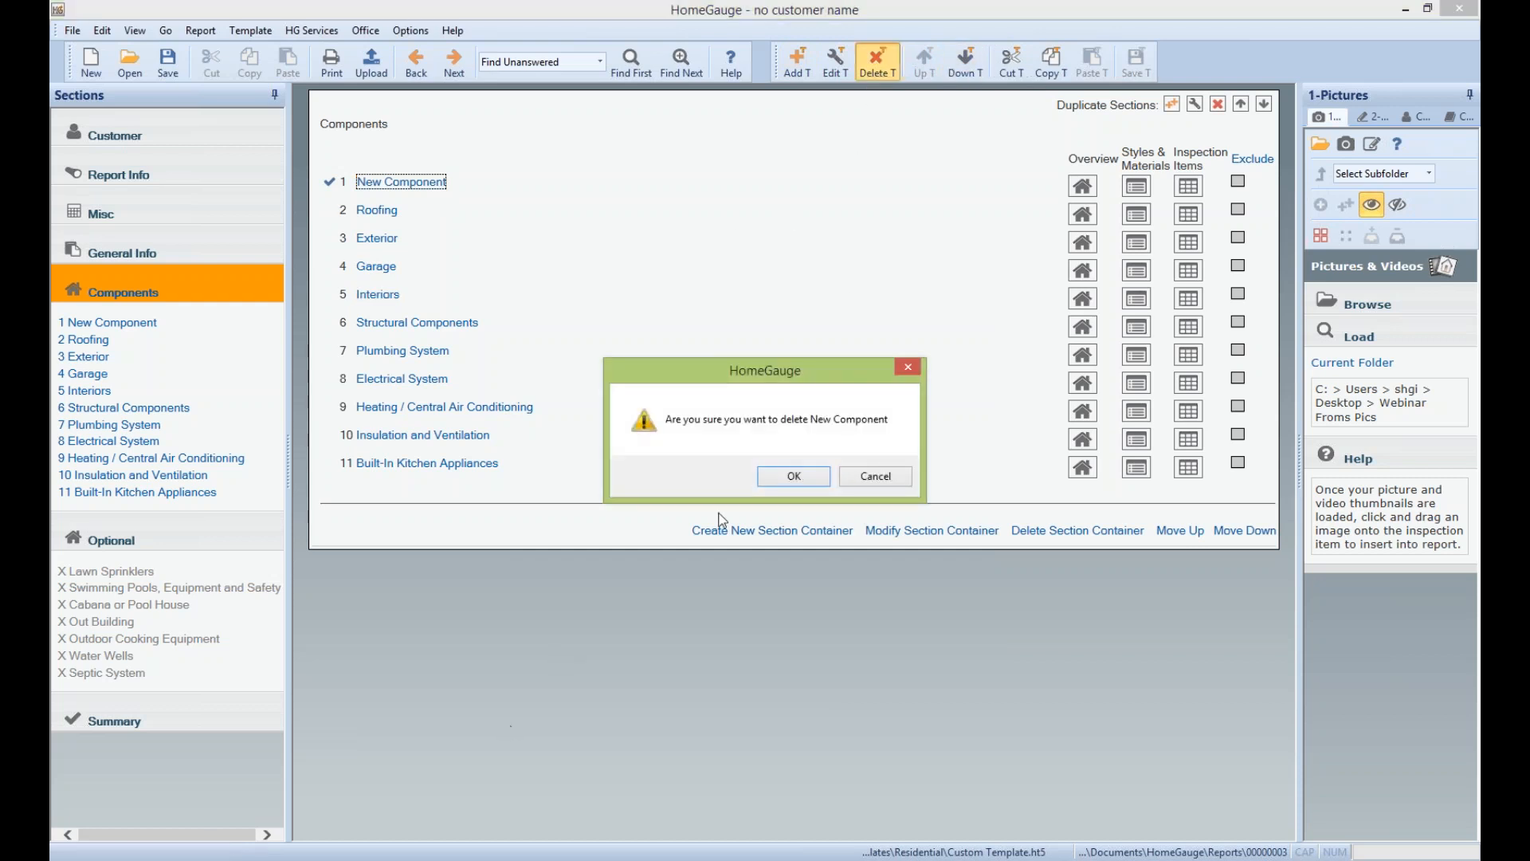
pyautogui.click(789, 477)
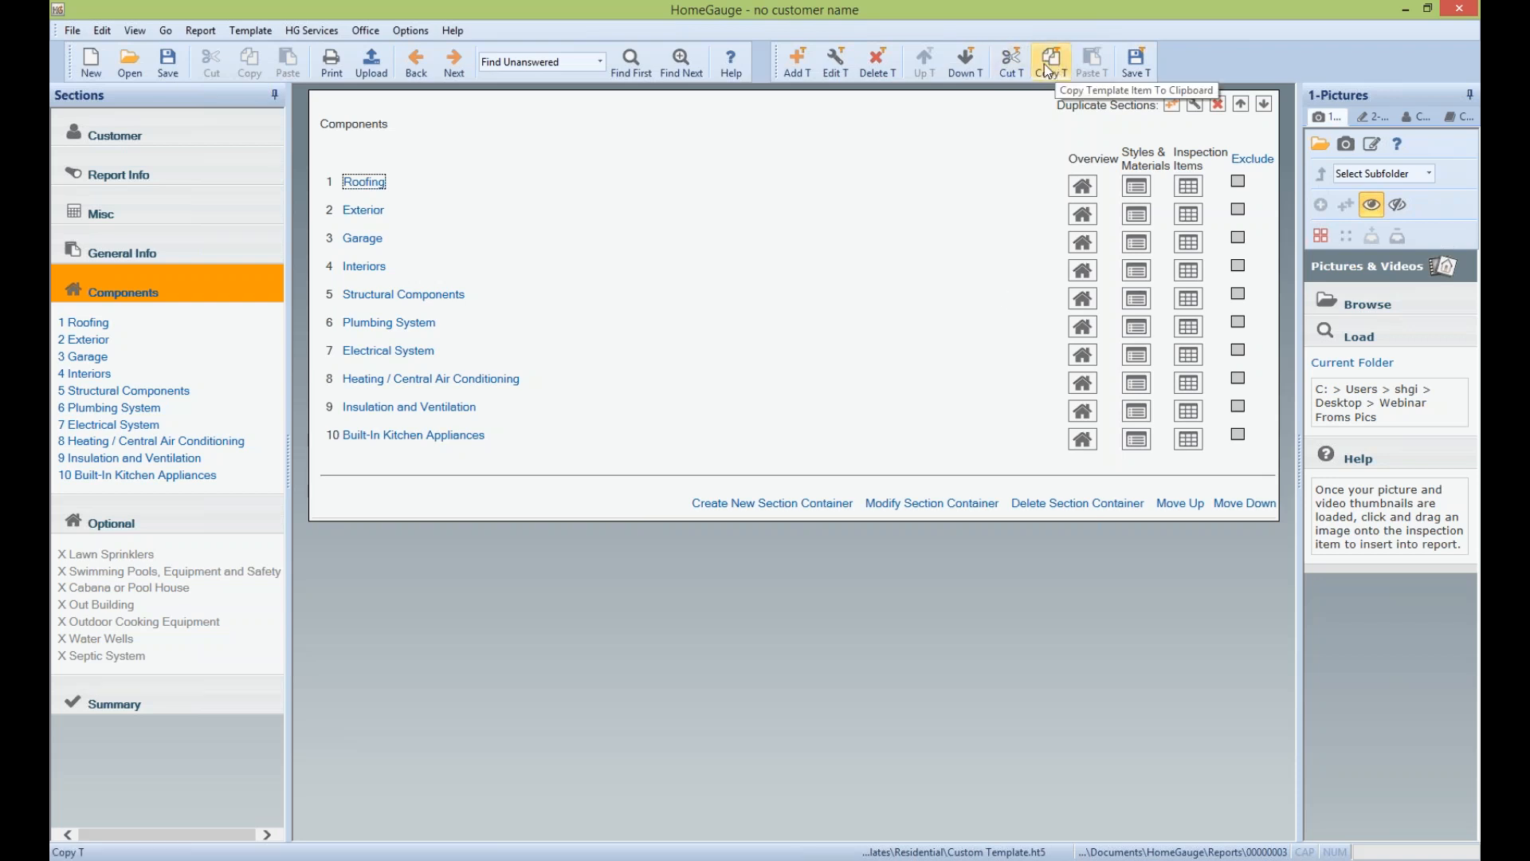
# Duplicate the Heating / Central Air Conditioning section by copying and pasting it within the Components list
pyautogui.click(406, 381)
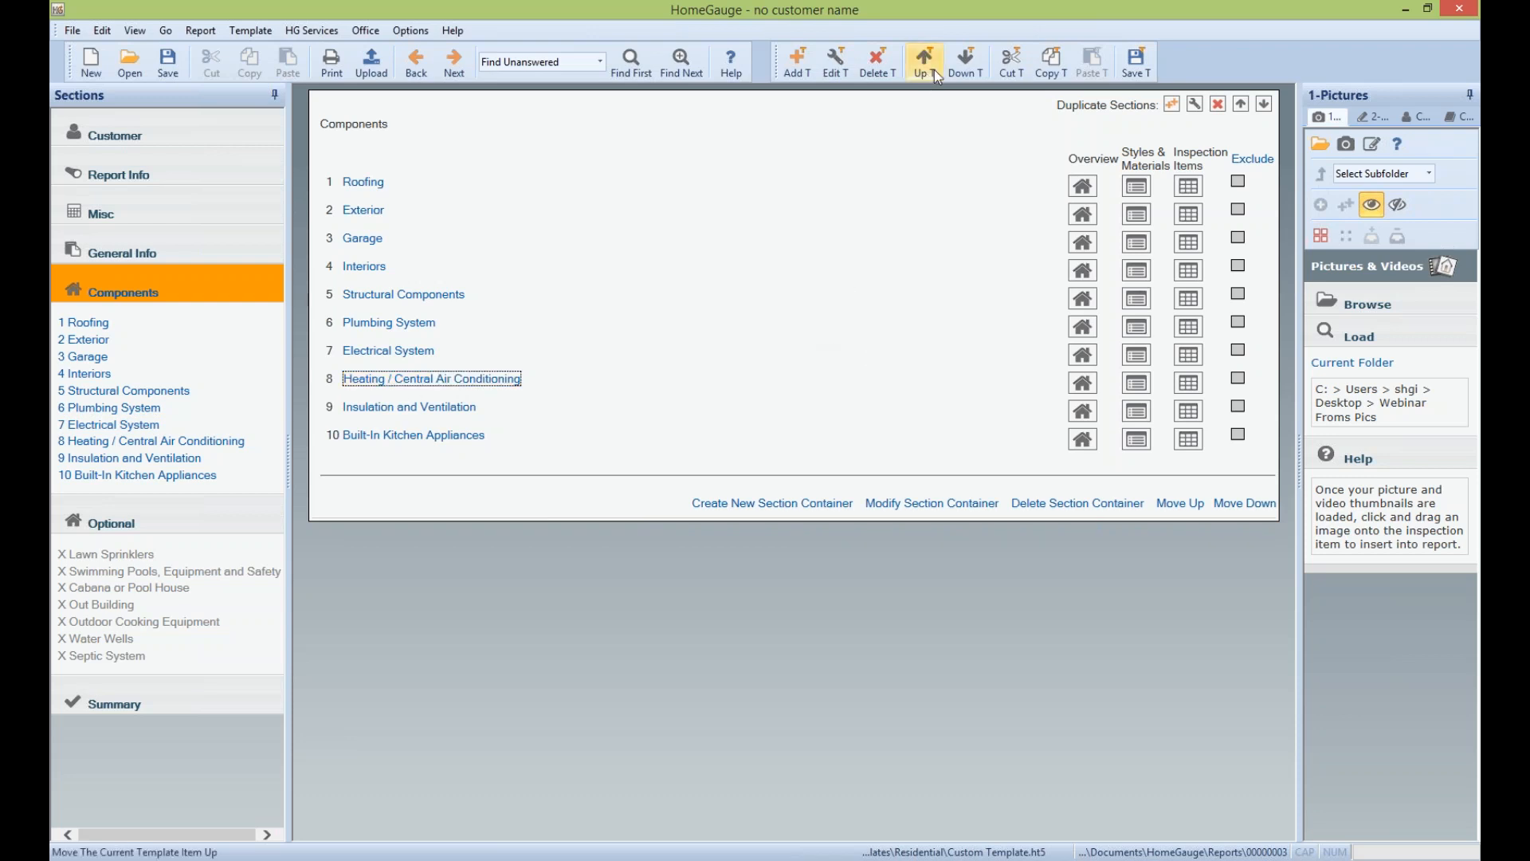
pyautogui.click(1061, 69)
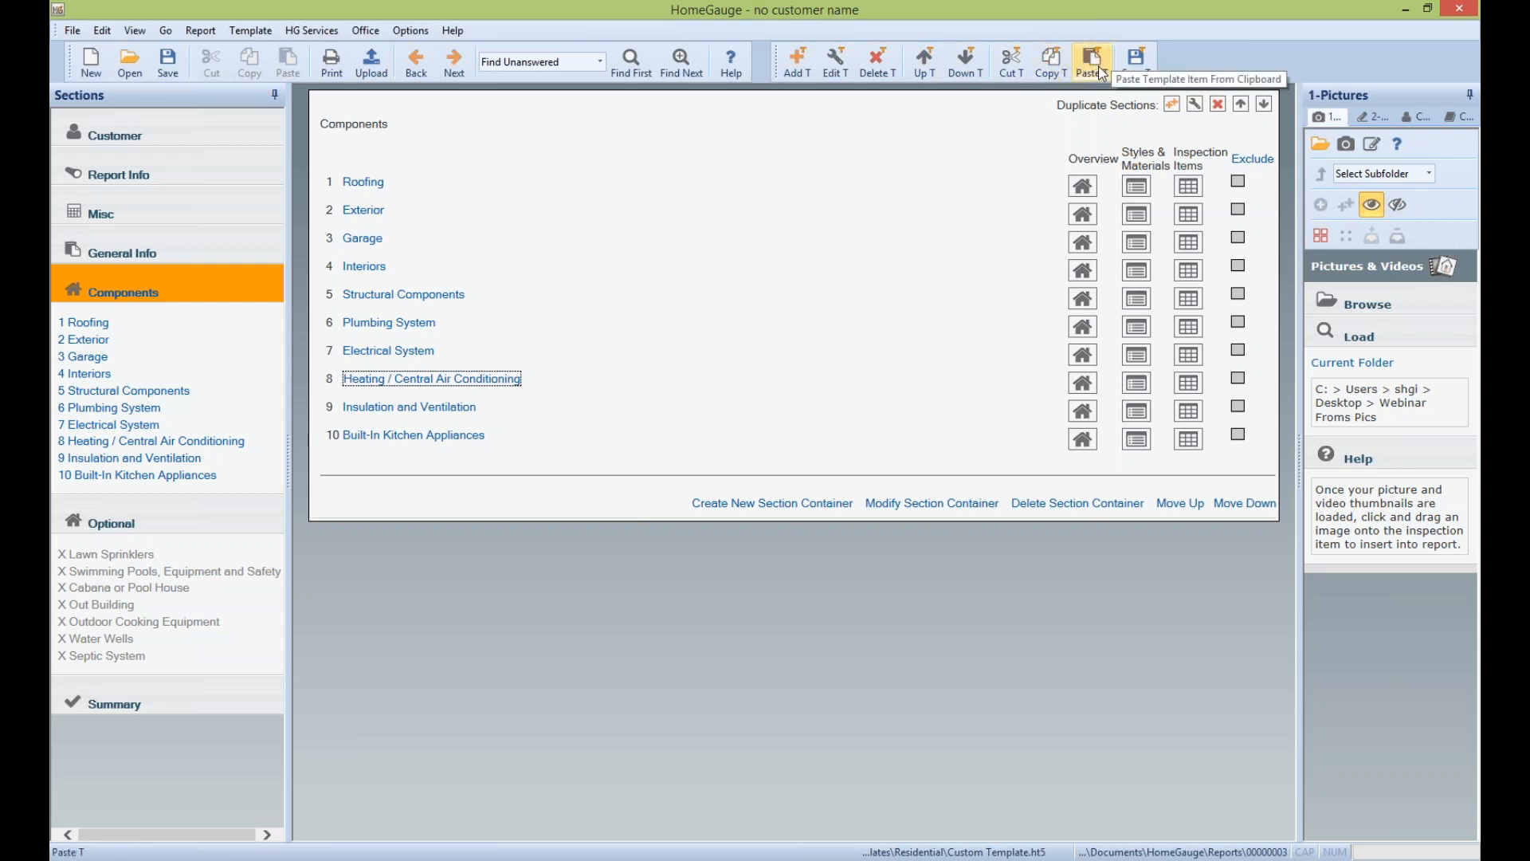
pyautogui.click(1092, 64)
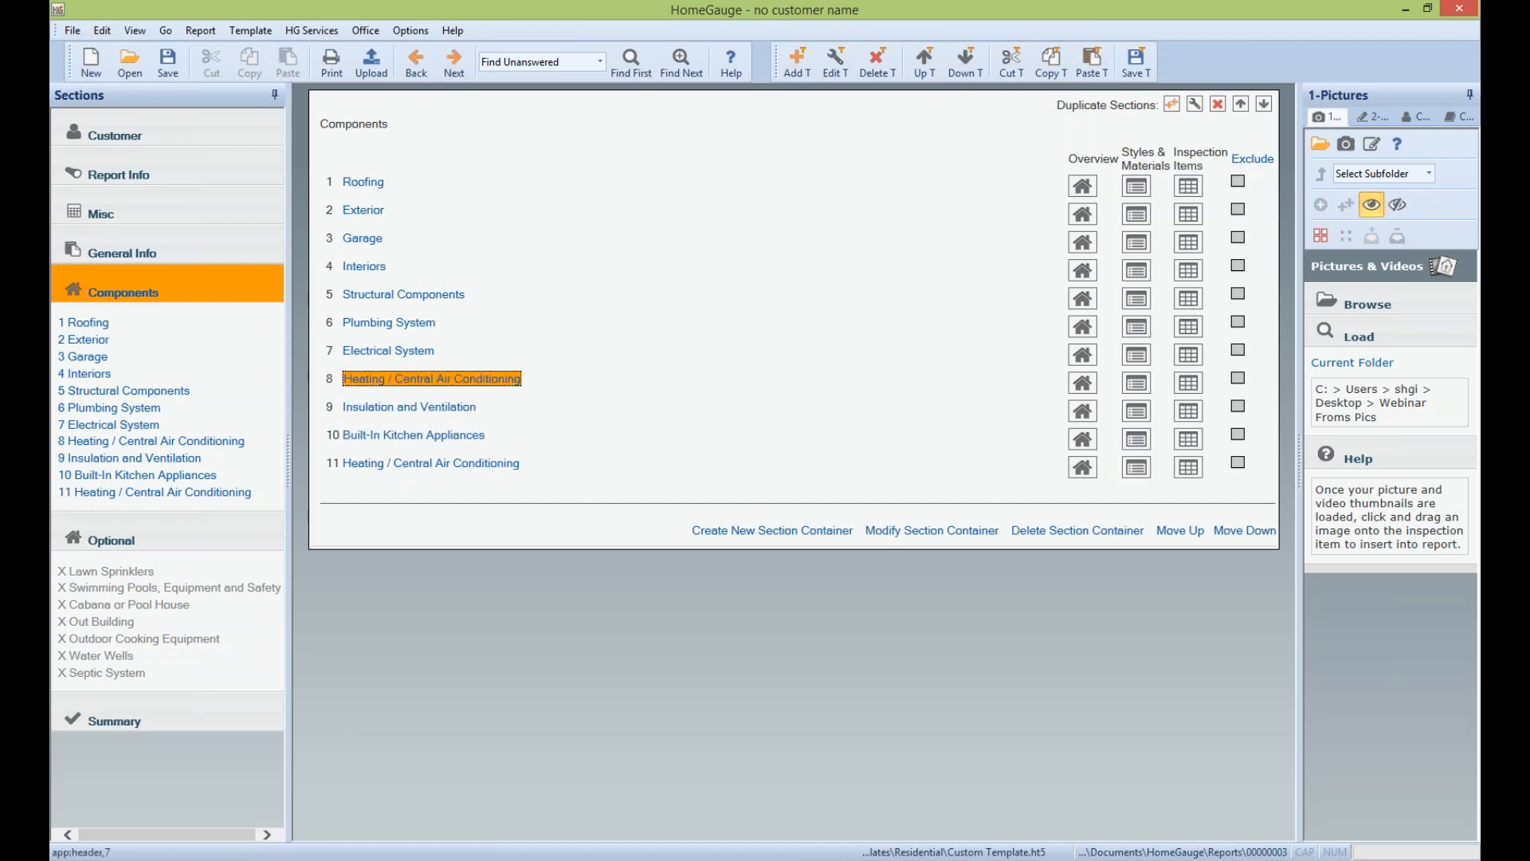
# Rename the pasted copy of the Heating / Central Air Conditioning section to Central Air Conditioning
pyautogui.click(403, 471)
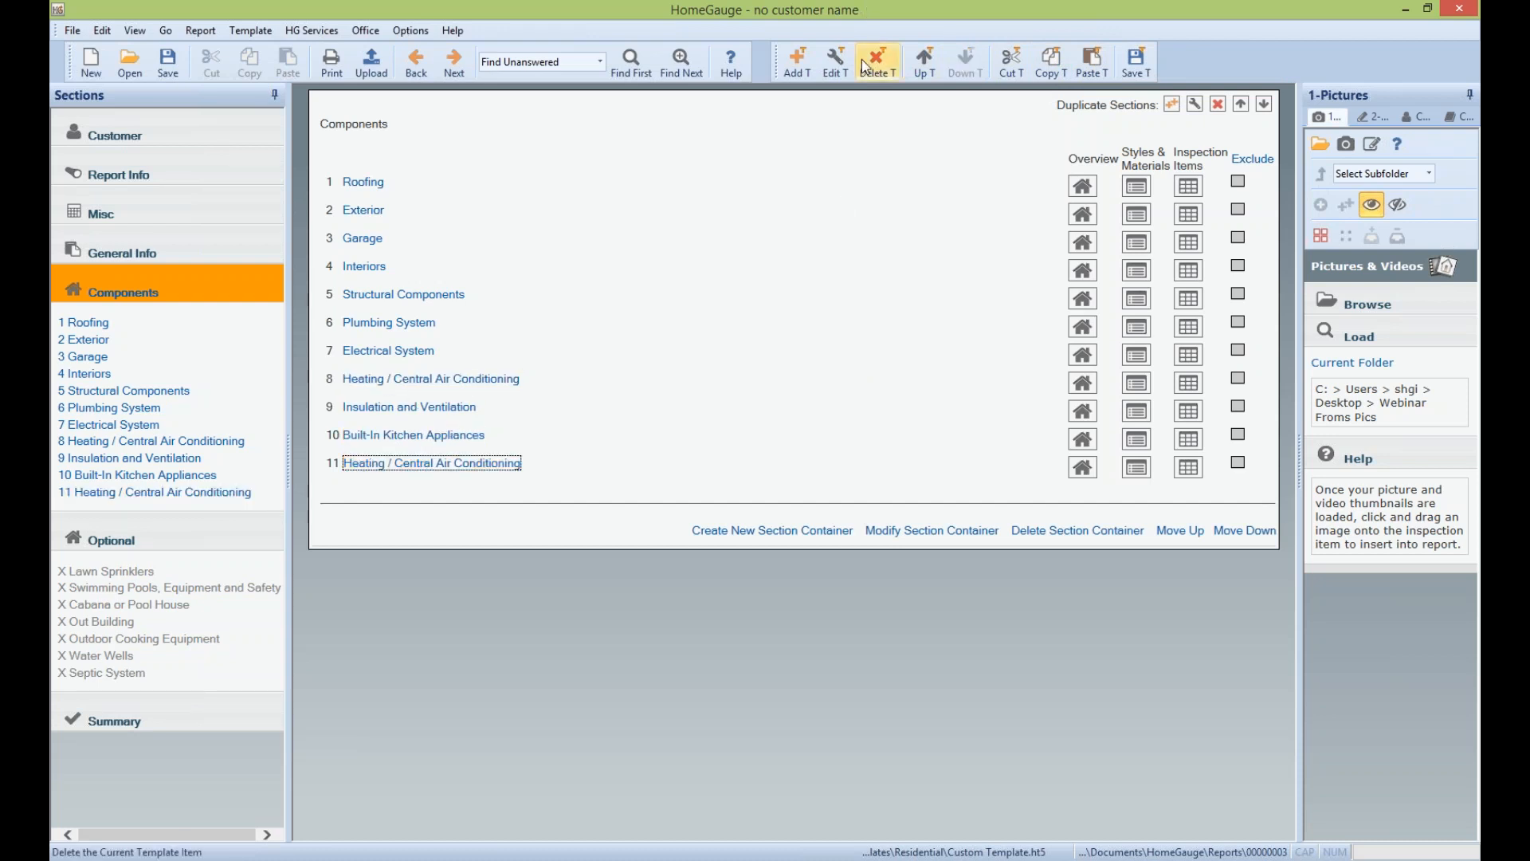
pyautogui.click(835, 62)
pyautogui.click(701, 268)
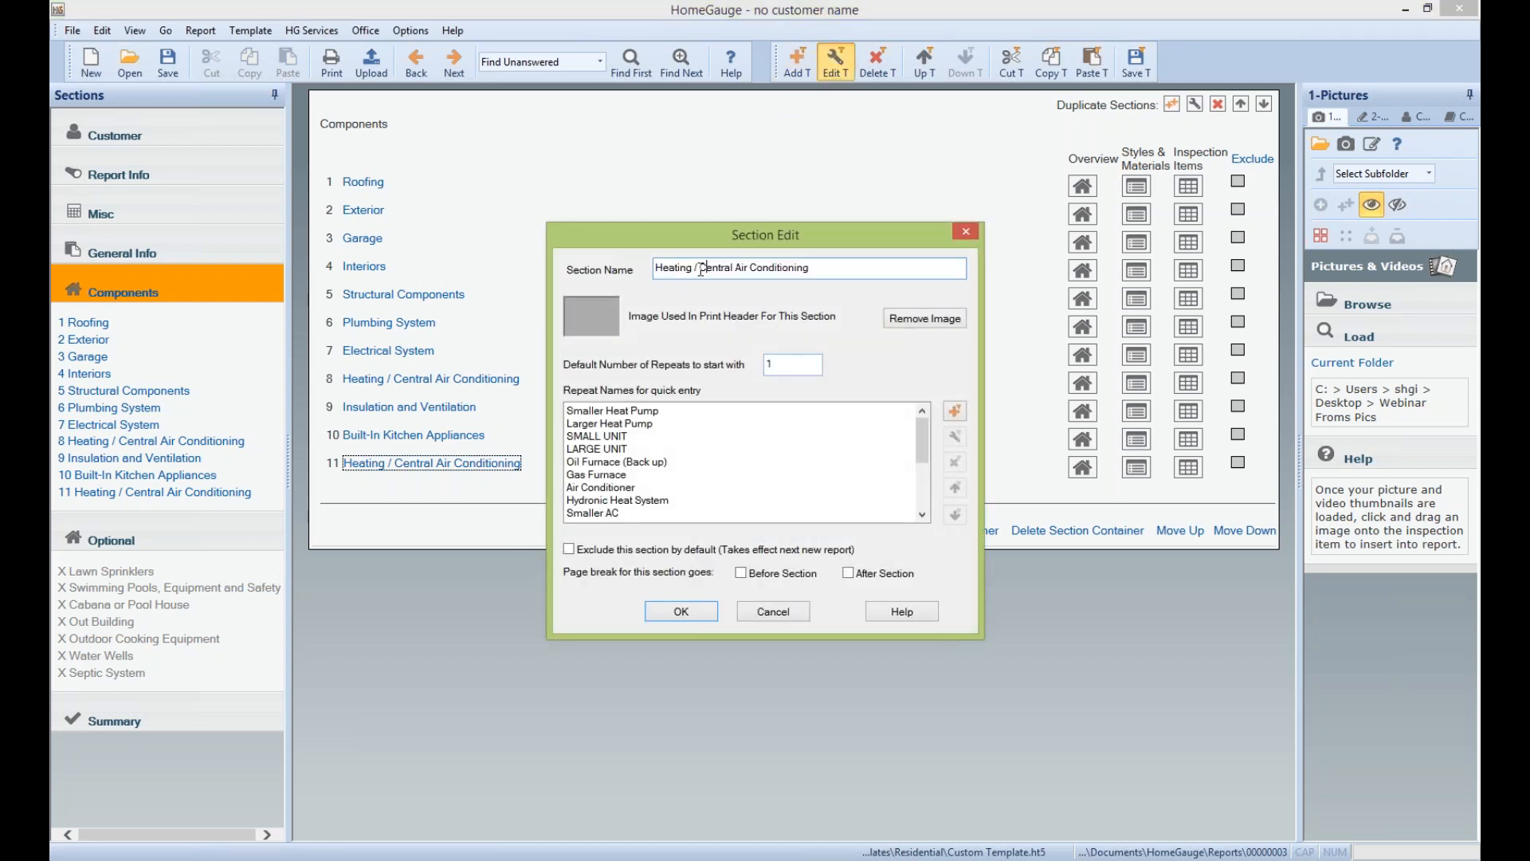
pyautogui.moveTo(701, 269); pyautogui.dragTo(585, 301)
pyautogui.press('BackSpace')
pyautogui.click(682, 611)
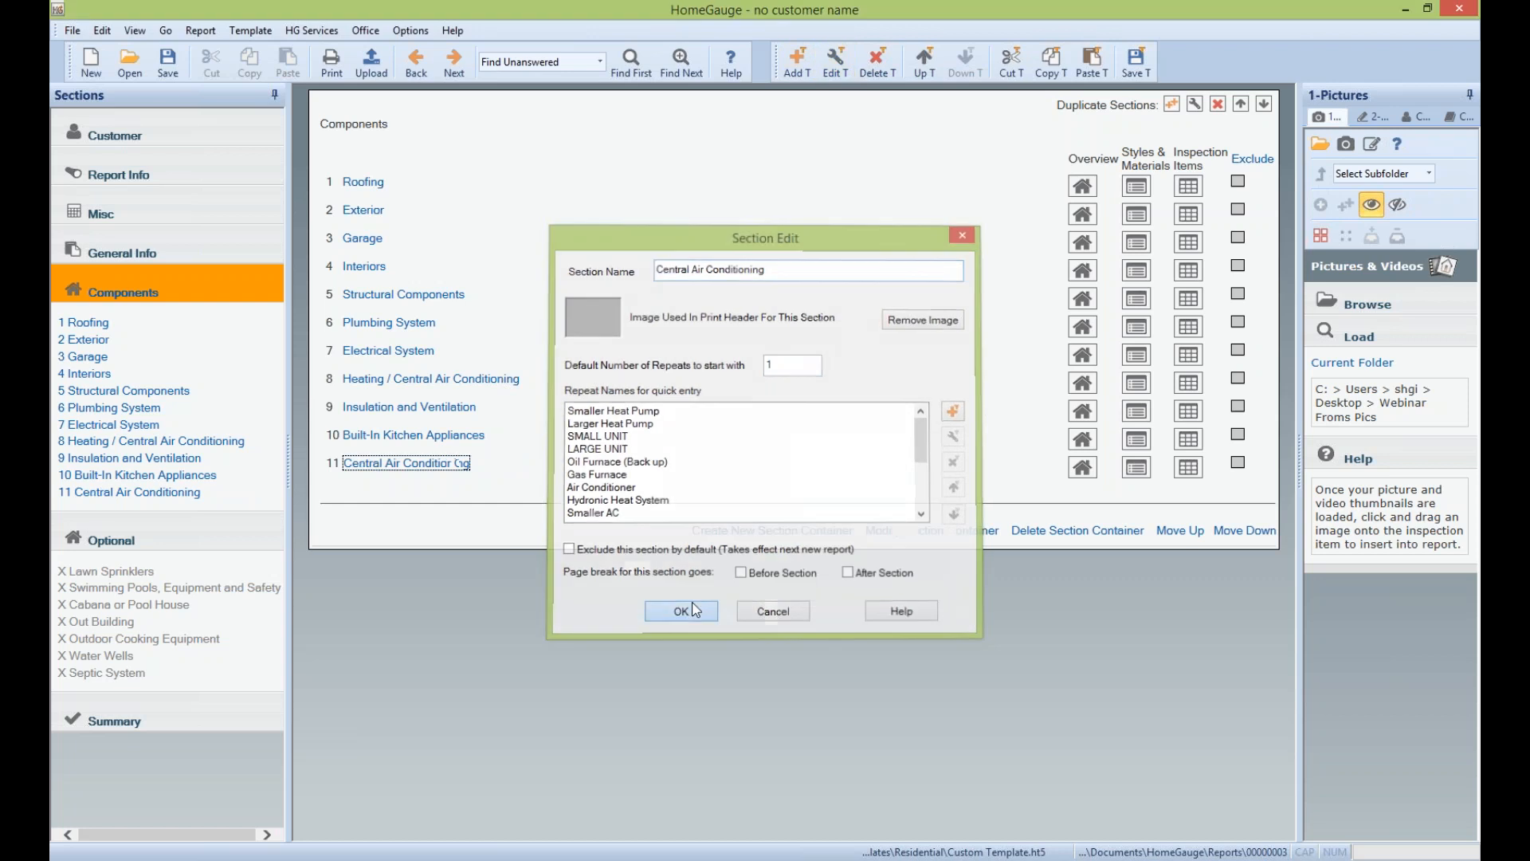
# Rename the original Heating / Central Air Conditioning section to Heating
pyautogui.click(430, 378)
pyautogui.click(835, 62)
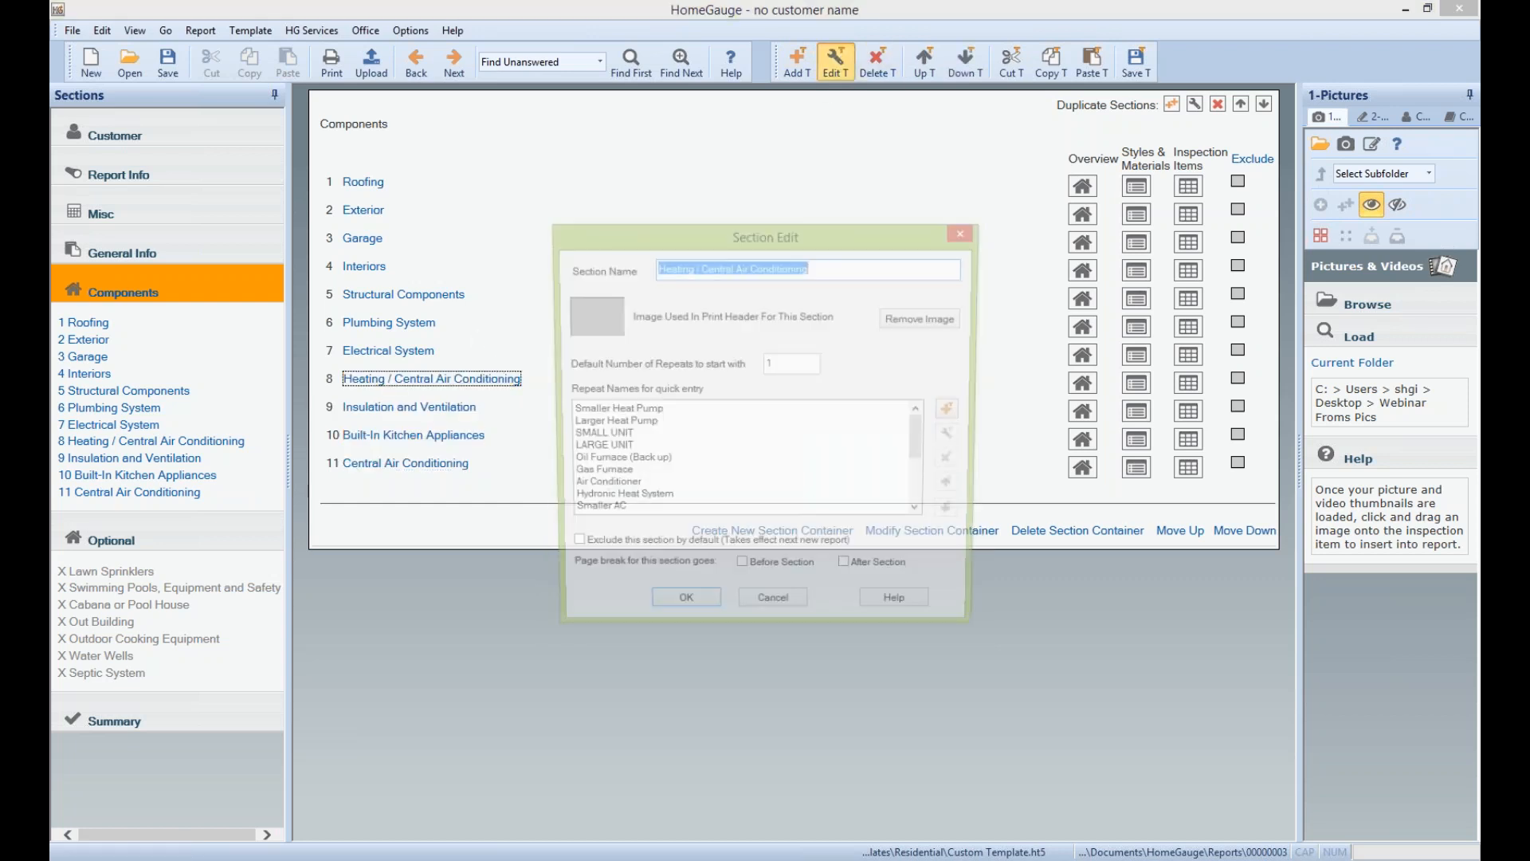
pyautogui.moveTo(694, 267); pyautogui.dragTo(839, 250)
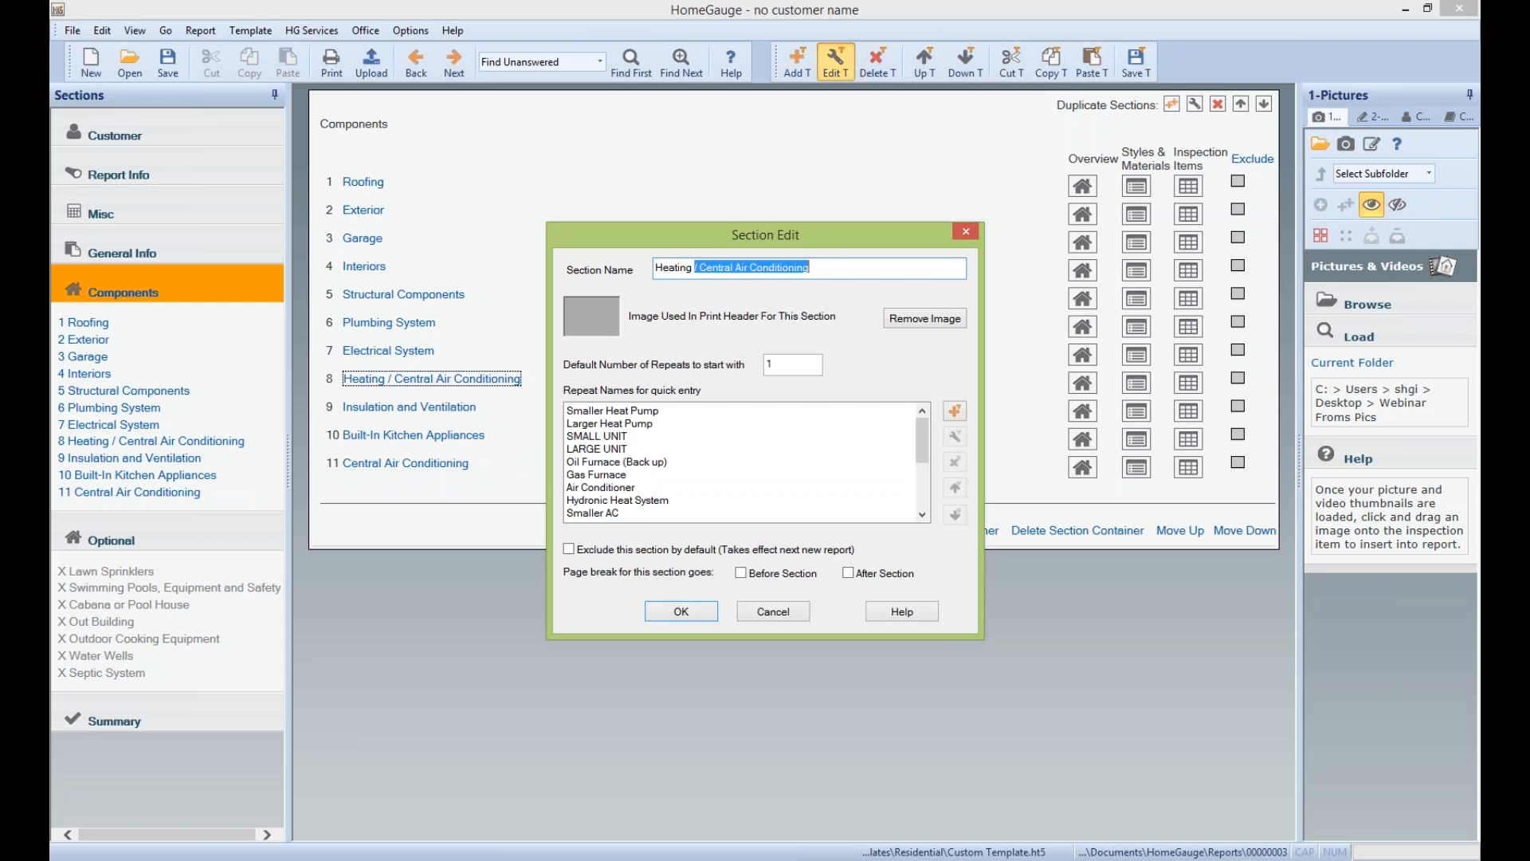
pyautogui.press('BackSpace')
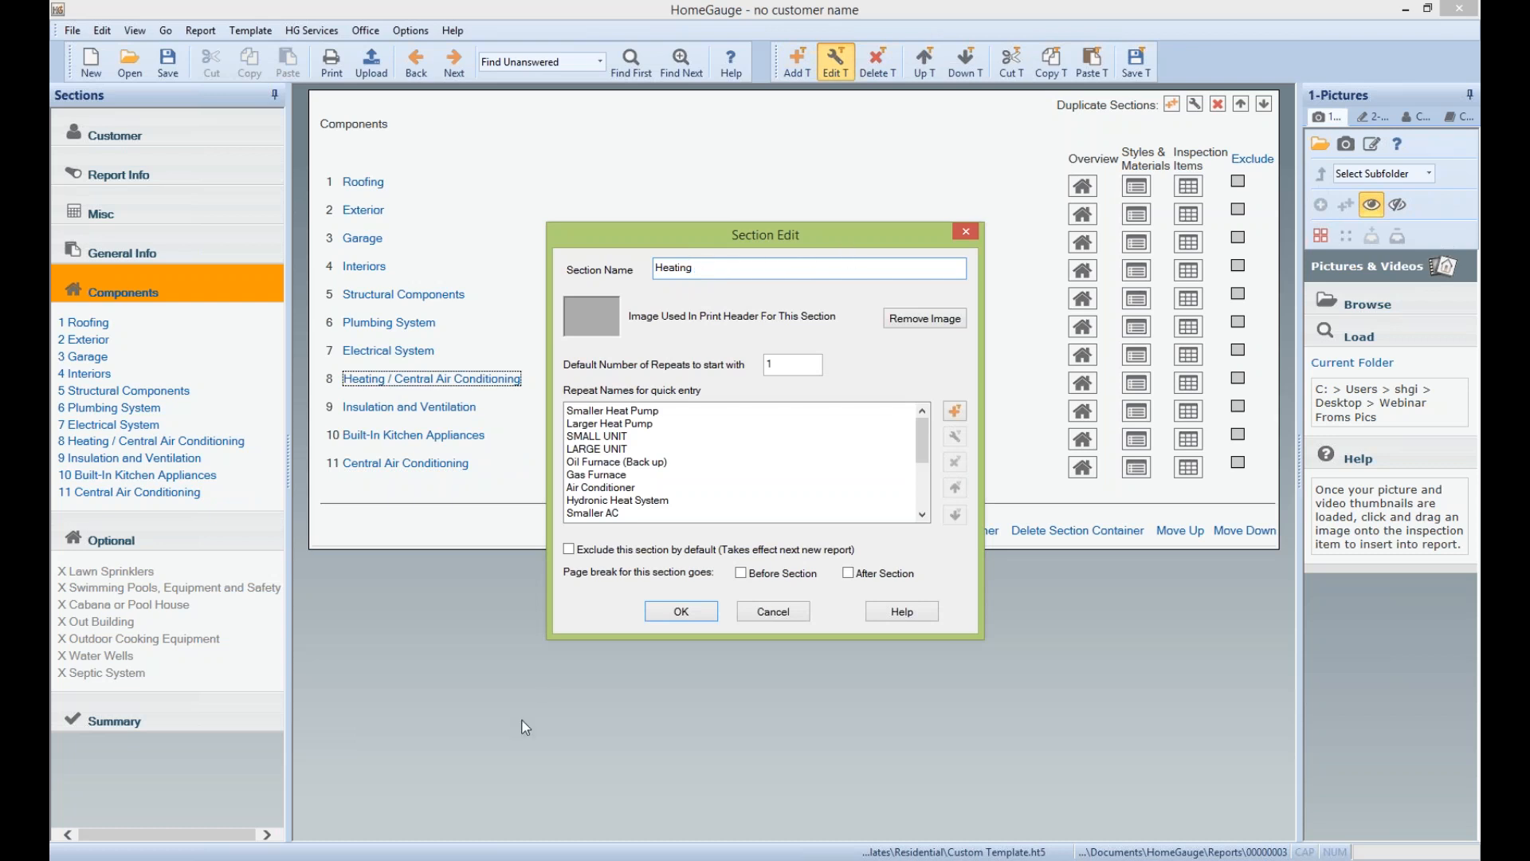
pyautogui.click(683, 611)
# Move the Central Air Conditioning section up two places so it sits directly below Heating
pyautogui.click(406, 463)
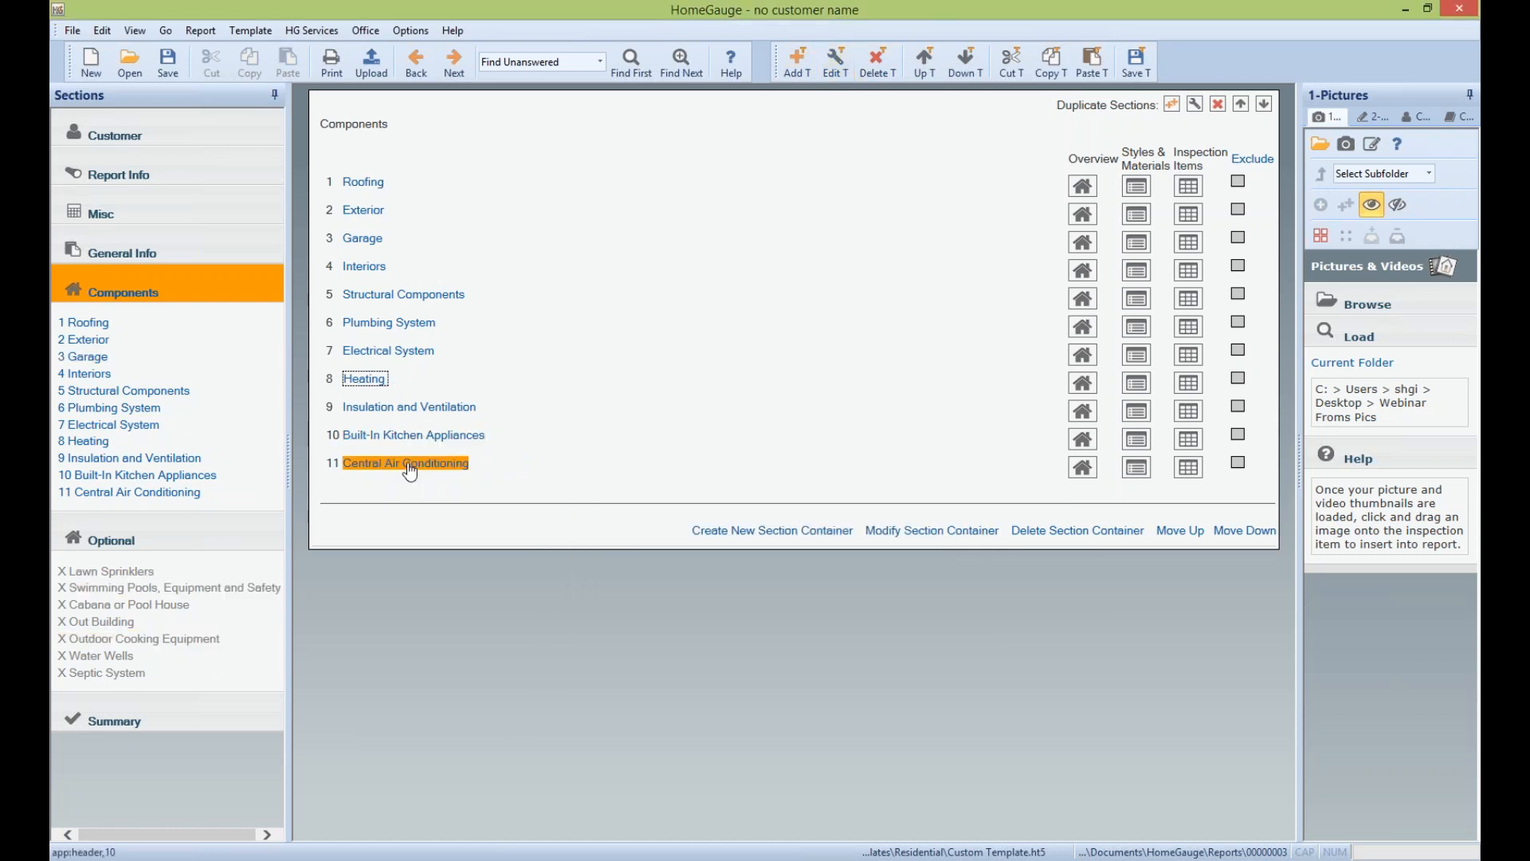
pyautogui.click(926, 61)
pyautogui.click(926, 62)
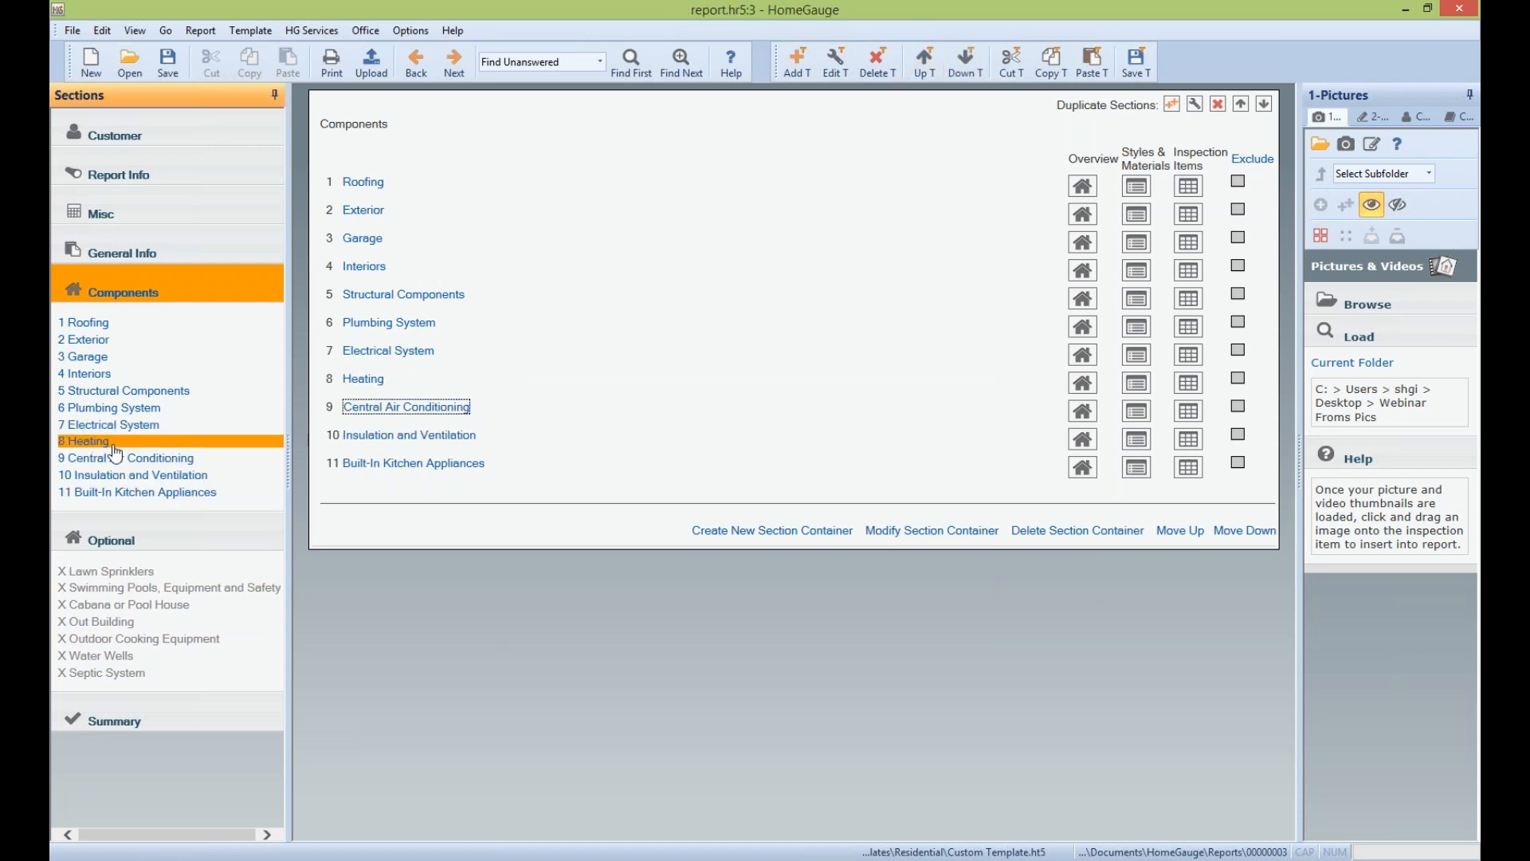
# Open the Heating section's inspection items and view the comment list for Heating Equipment
pyautogui.click(194, 441)
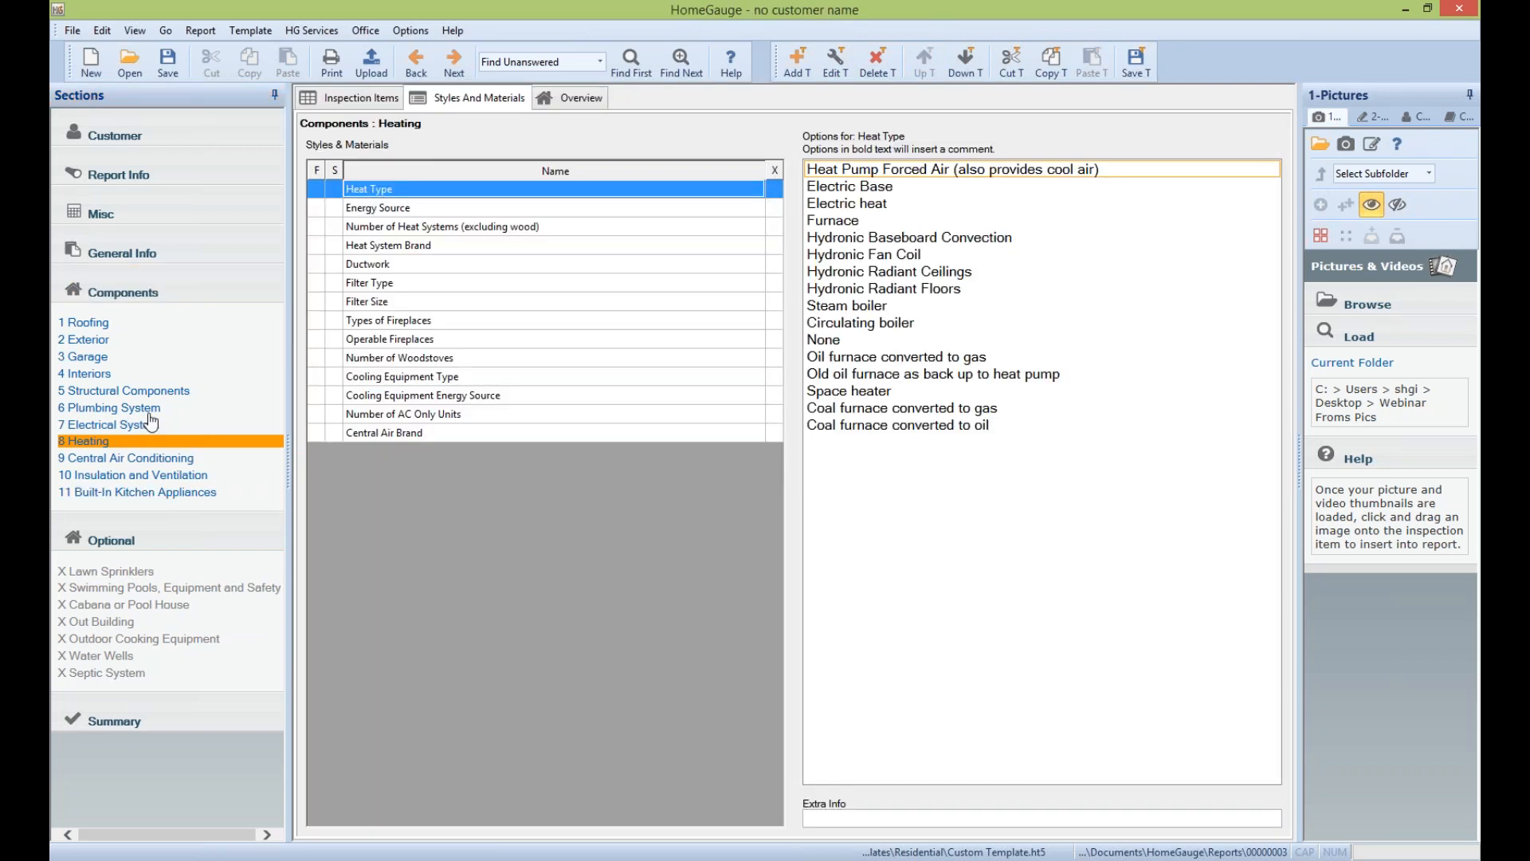
pyautogui.click(369, 102)
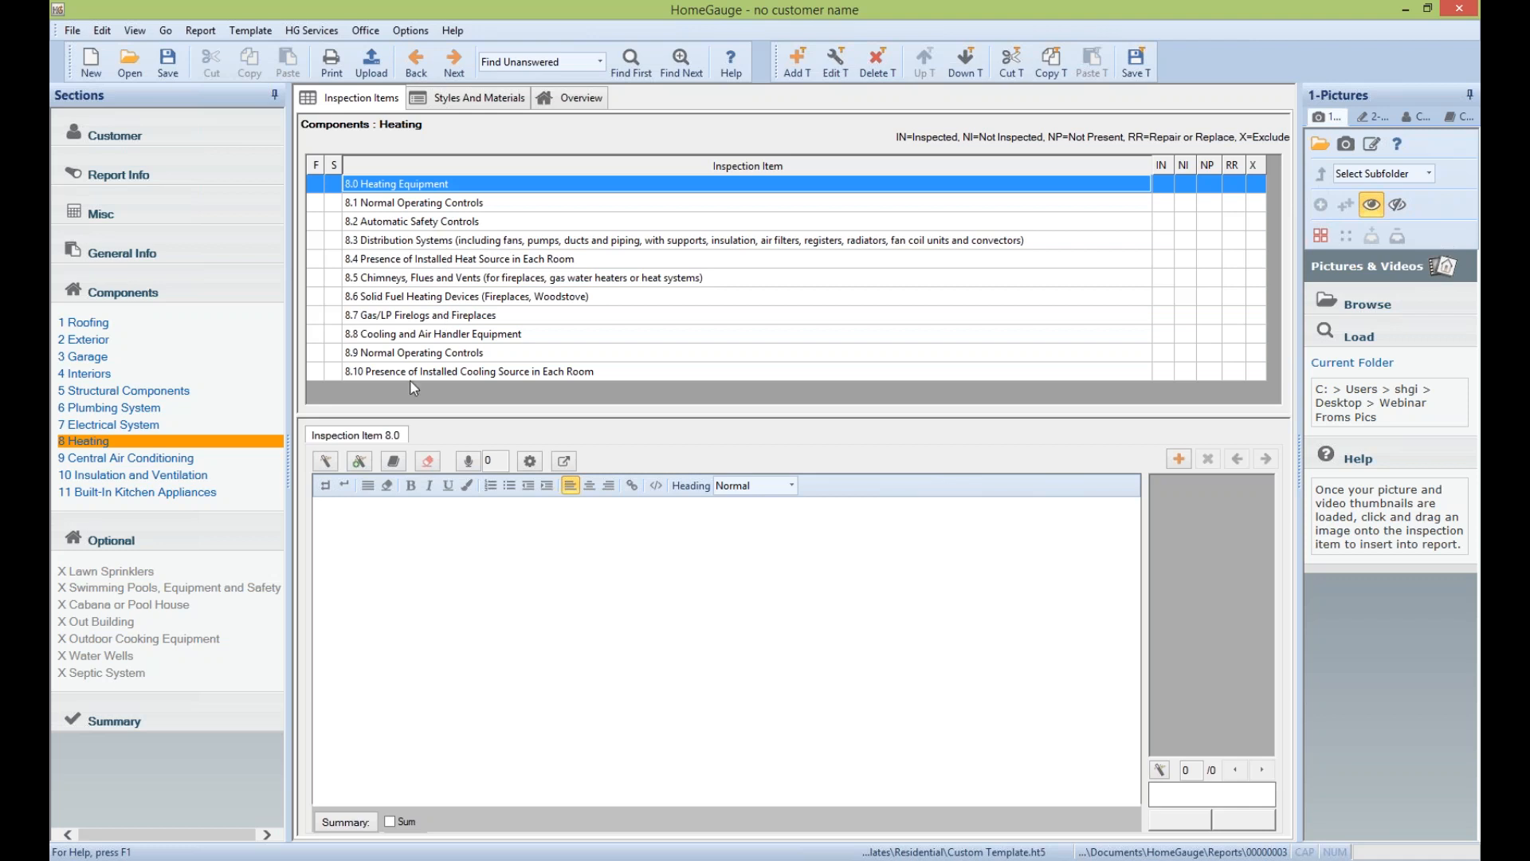
pyautogui.click(325, 460)
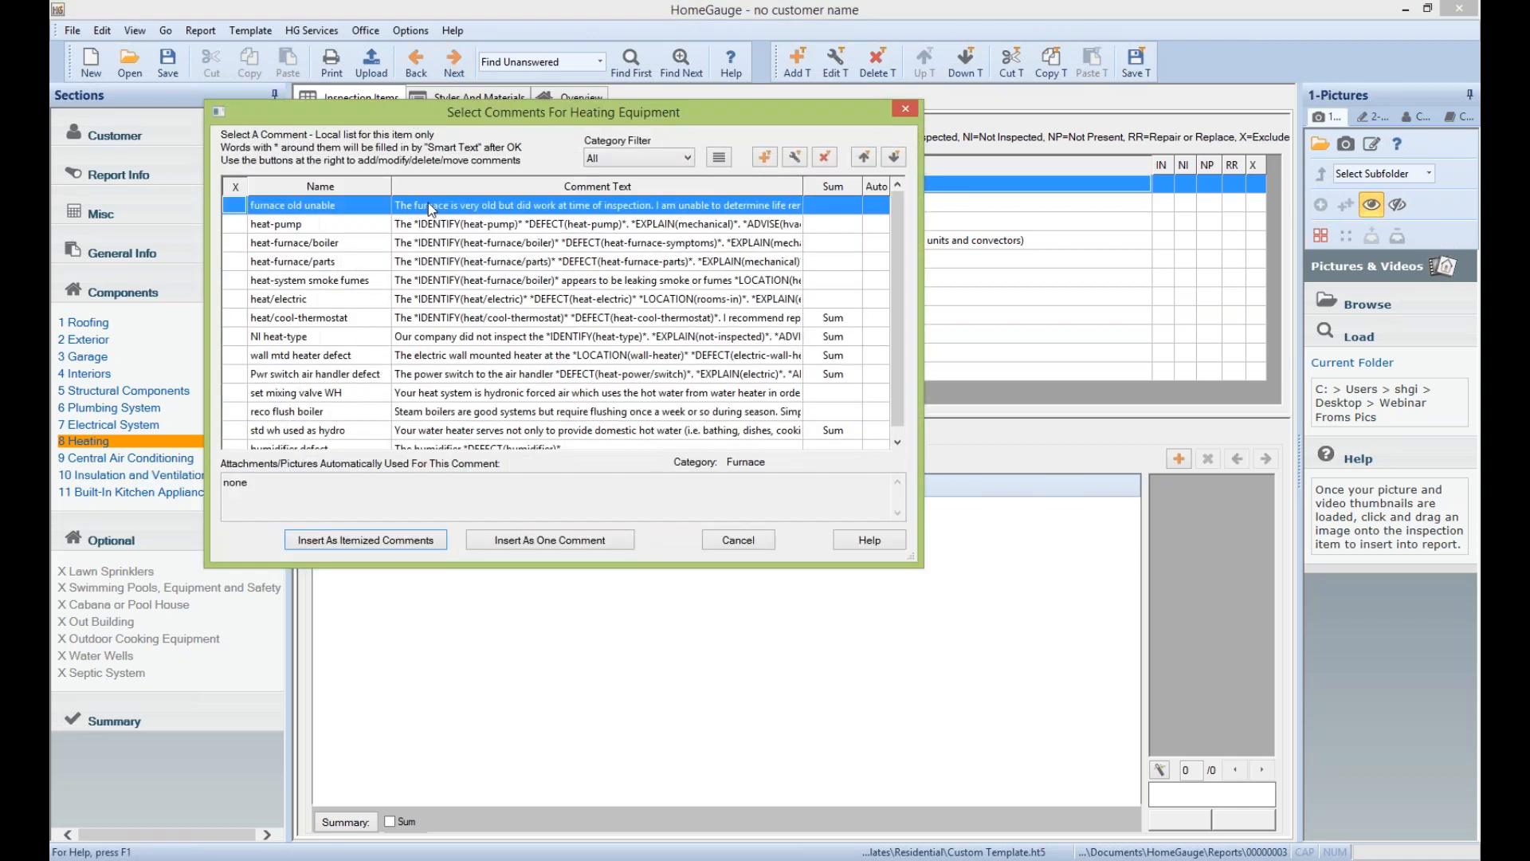
# Close the Heating Equipment comment list and delete the Presence of Installed Cooling Source in Each Room item from the Heating section
pyautogui.click(907, 109)
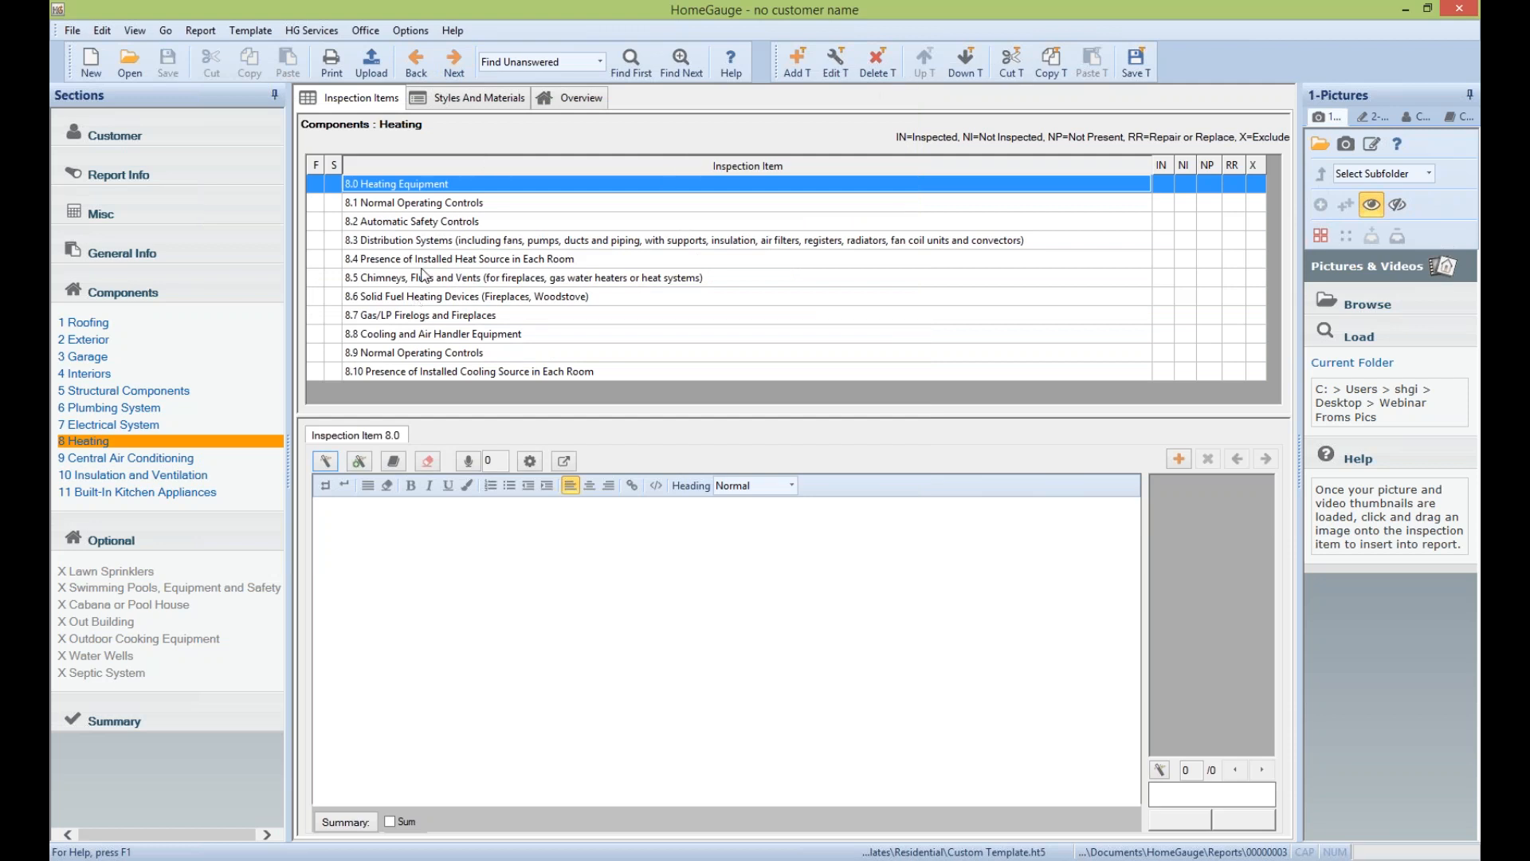
pyautogui.click(435, 338)
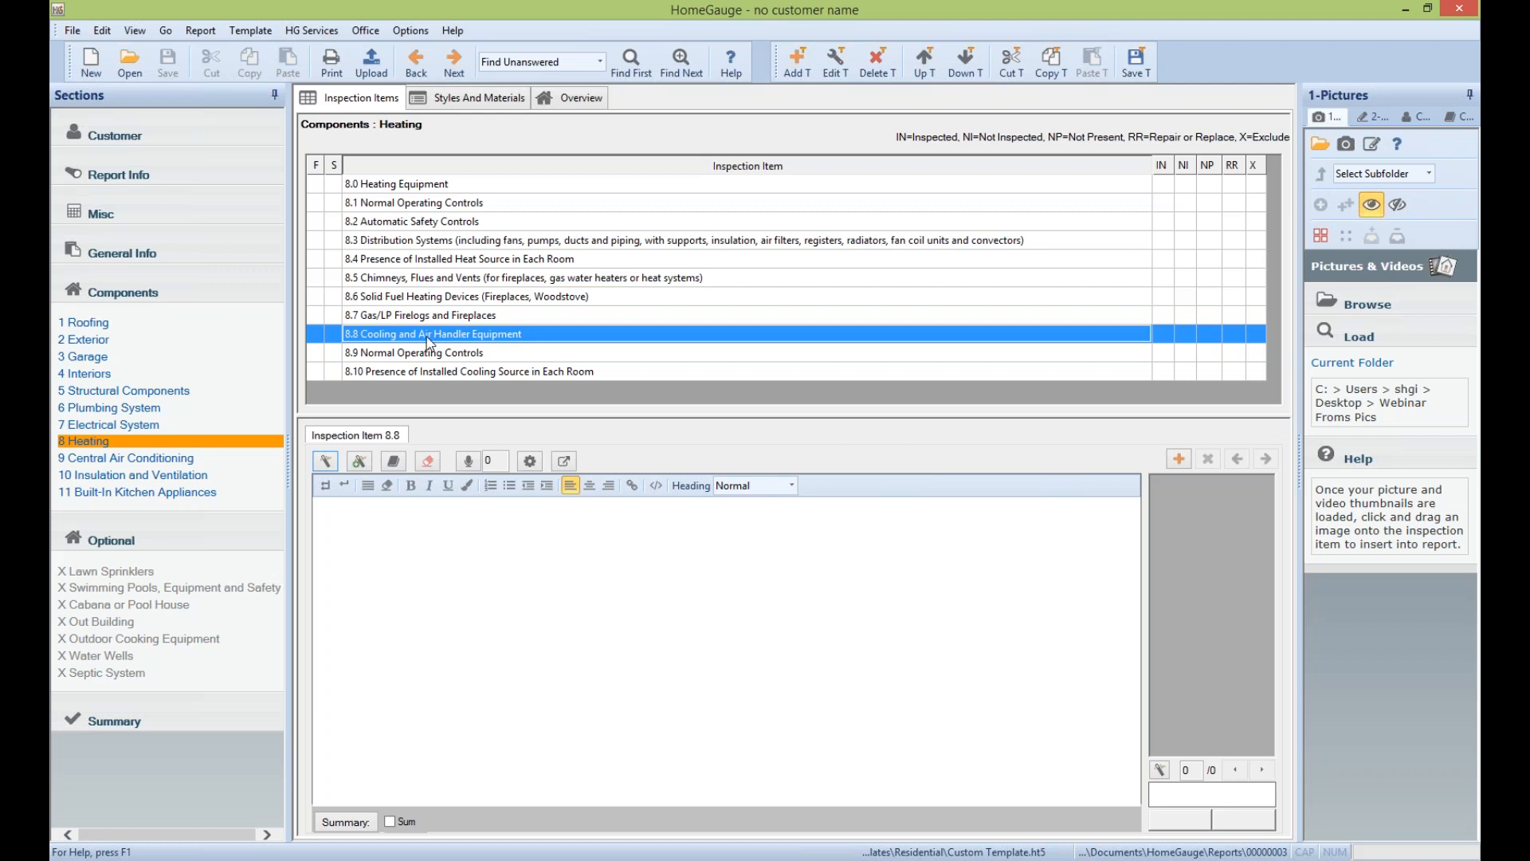
pyautogui.click(438, 375)
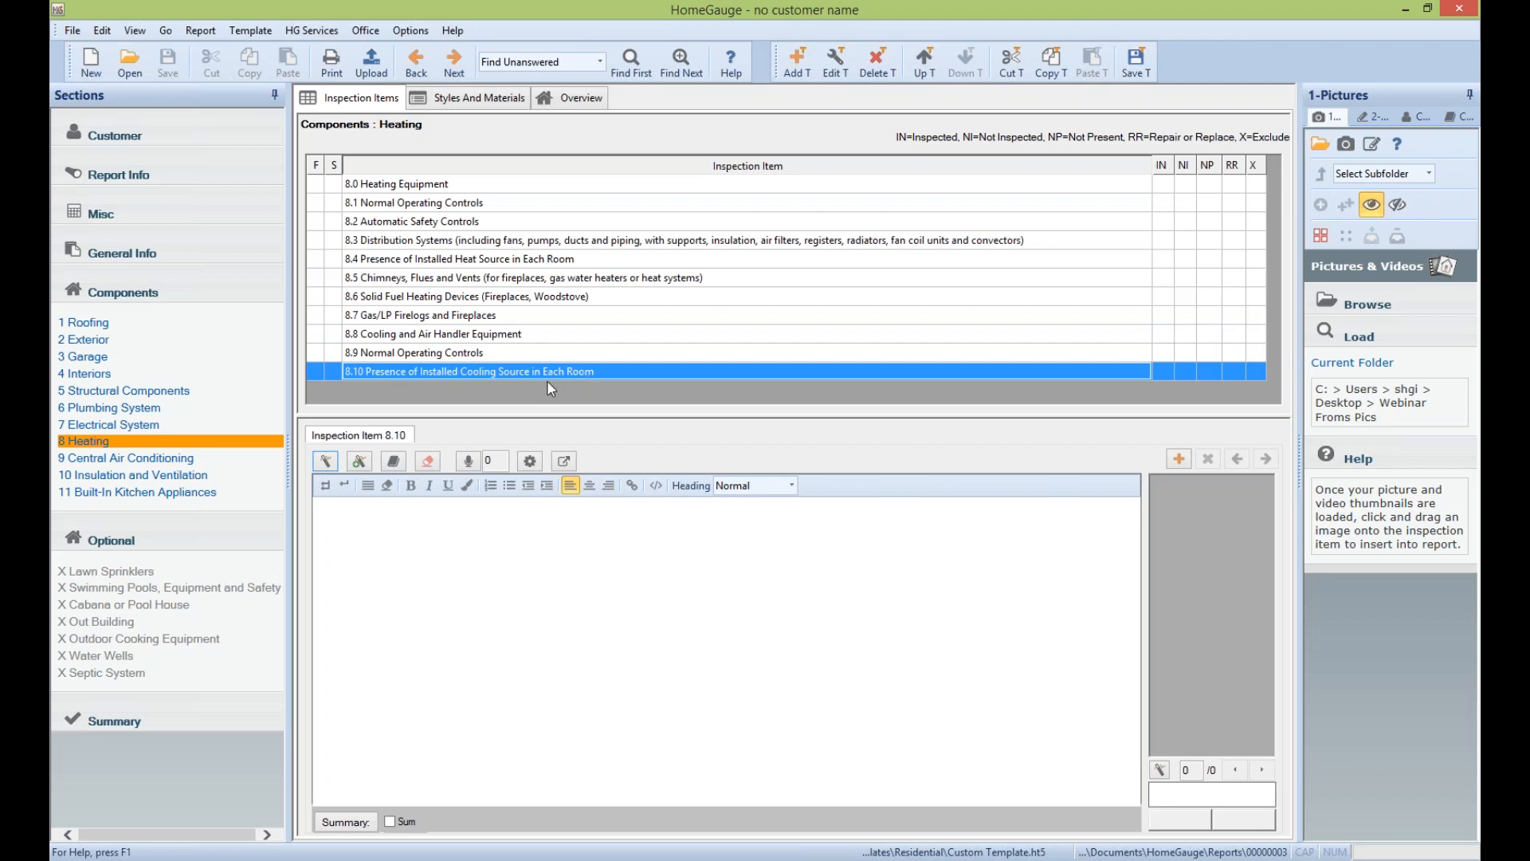
pyautogui.click(877, 60)
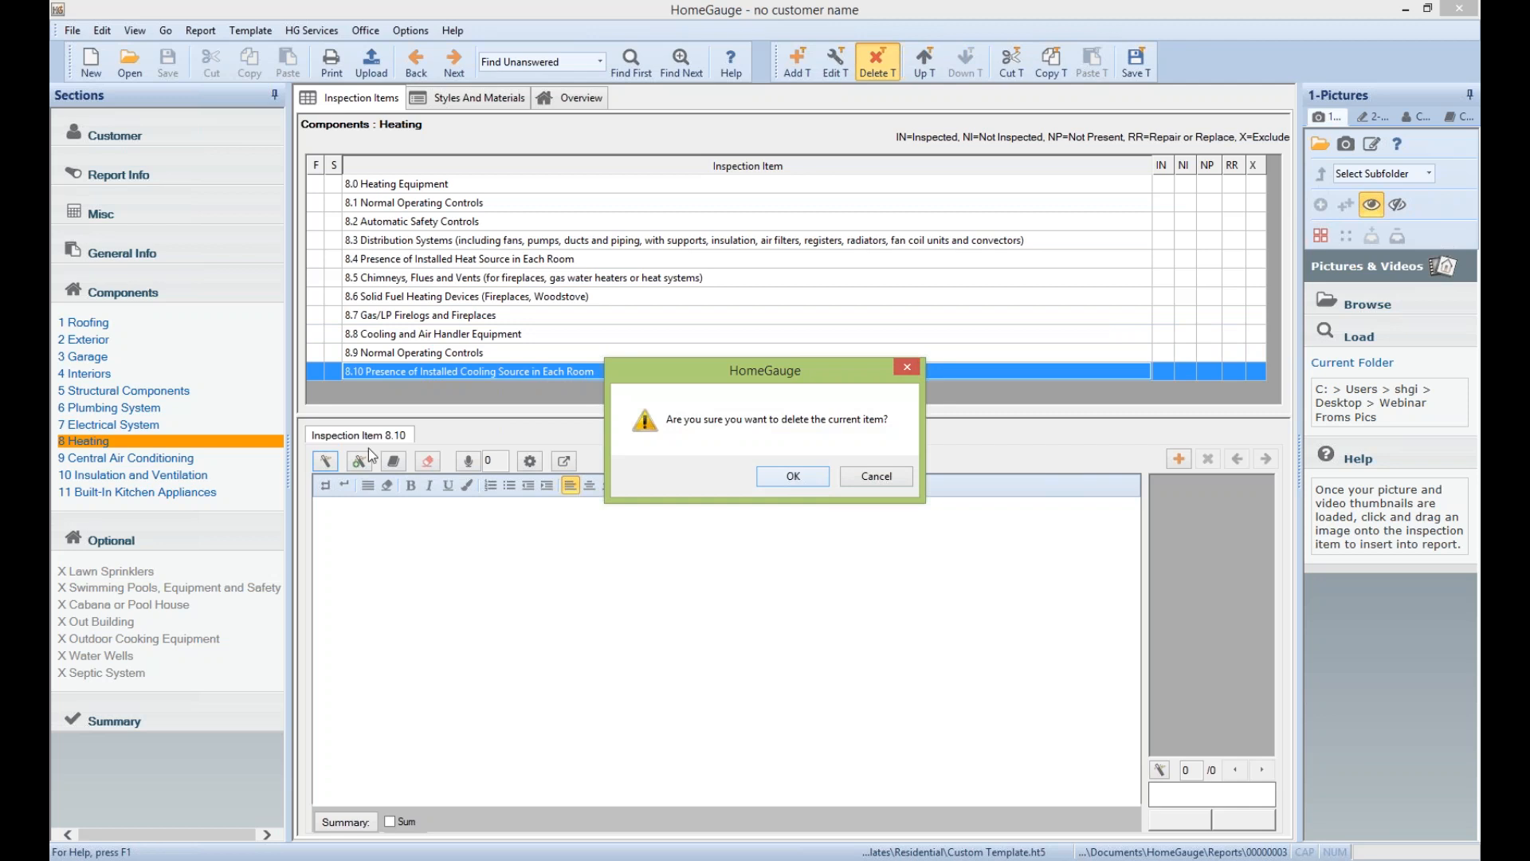
pyautogui.click(774, 477)
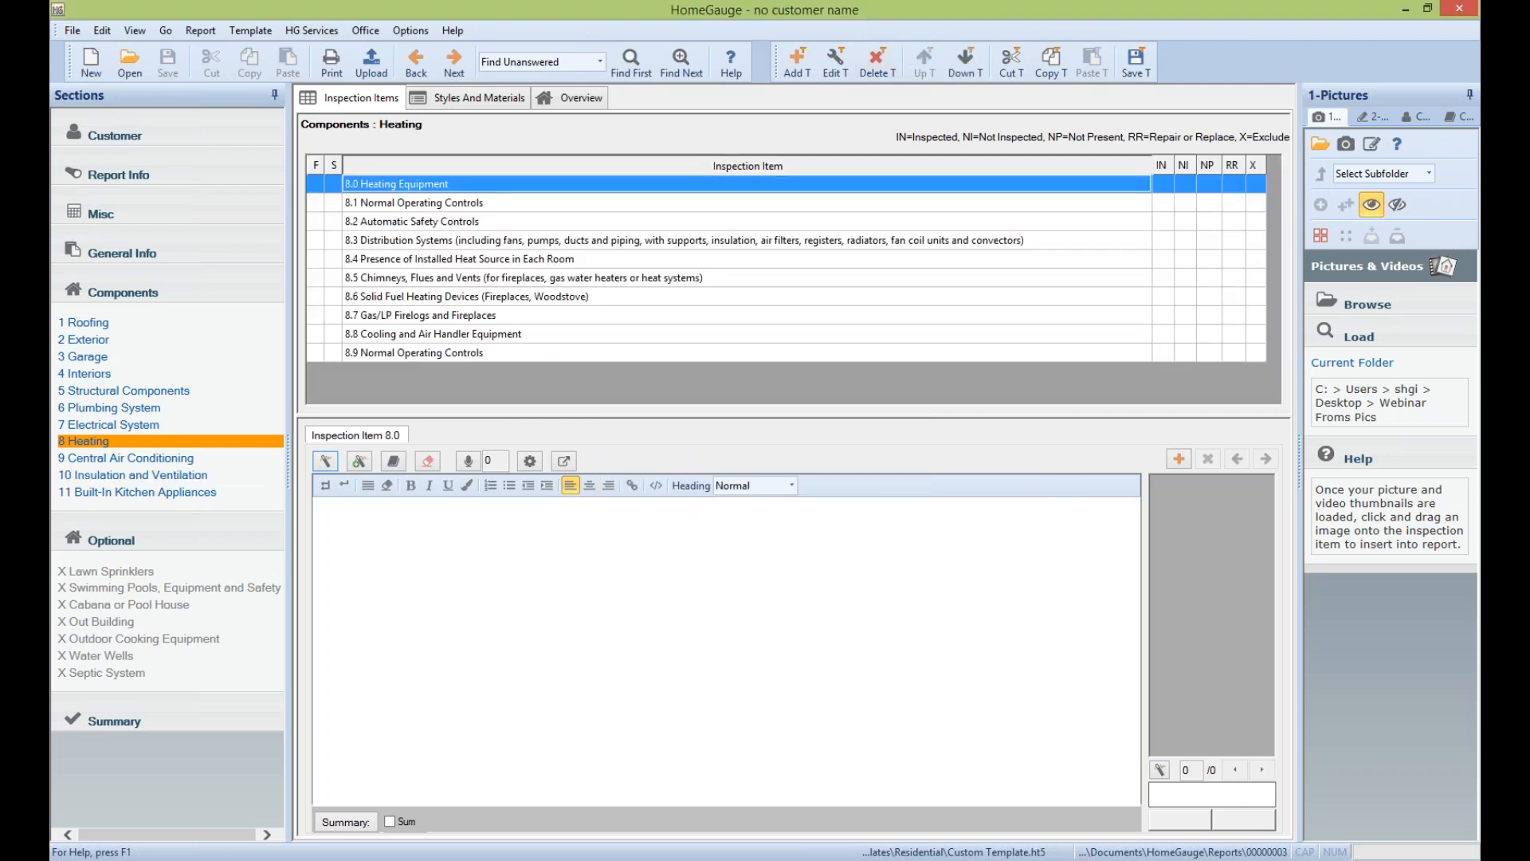
# Delete the Heating Equipment inspection item from the Central Air Conditioning section
pyautogui.click(151, 457)
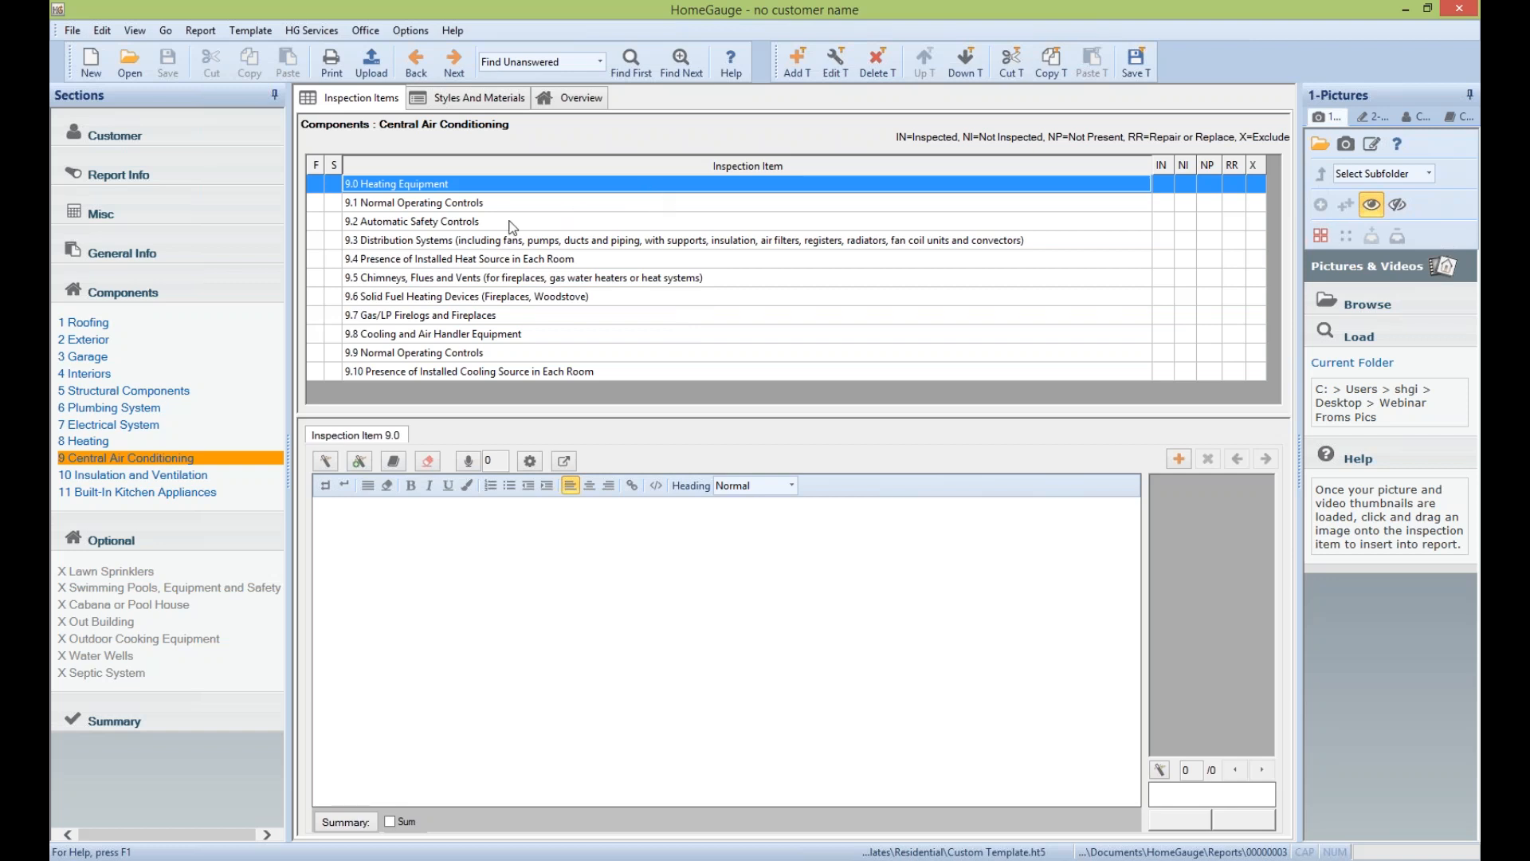
pyautogui.click(877, 59)
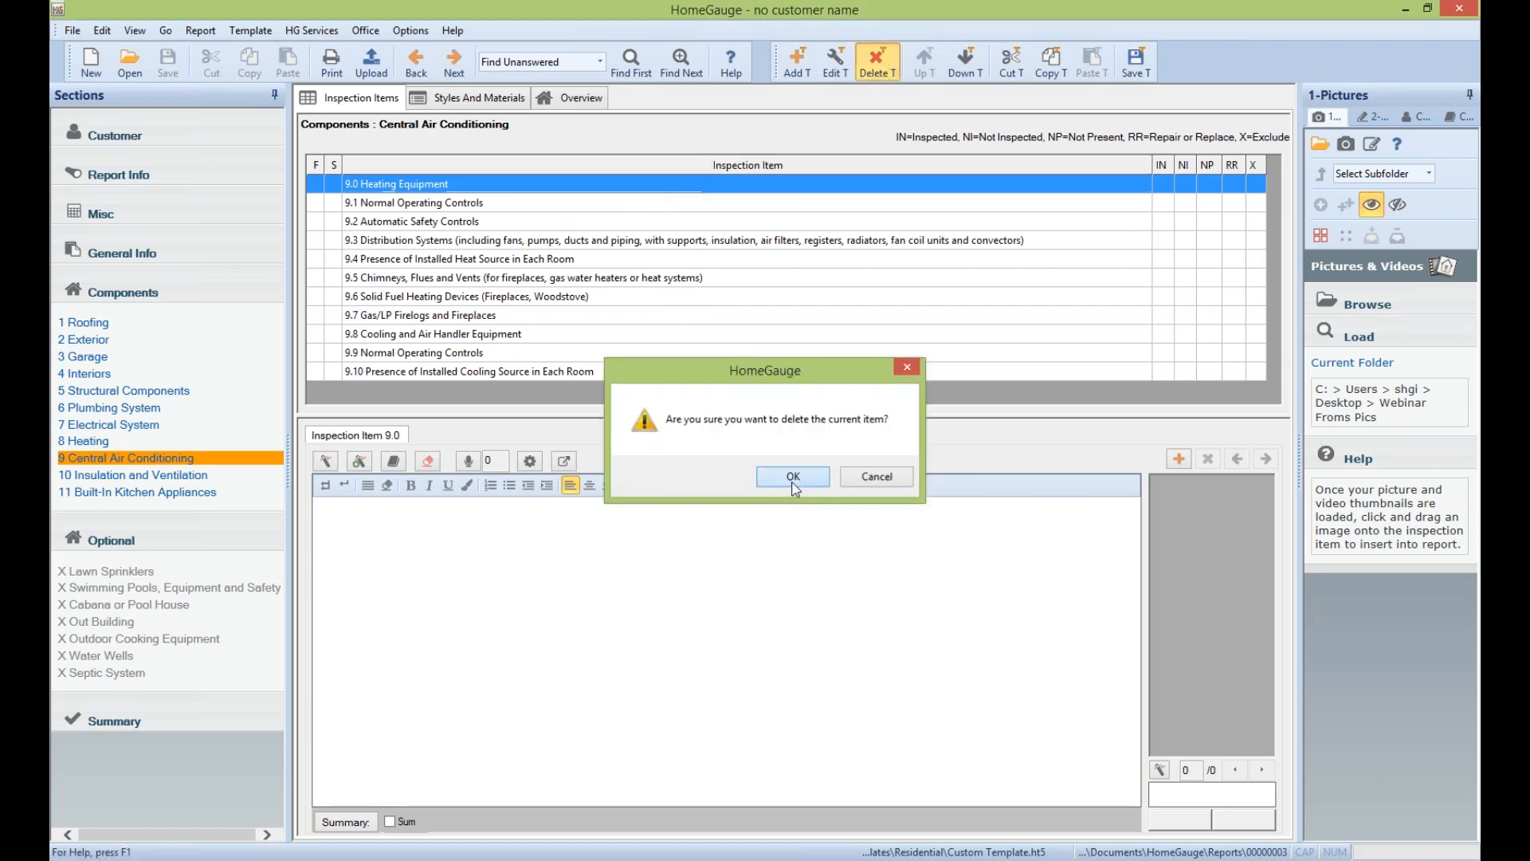
pyautogui.click(793, 480)
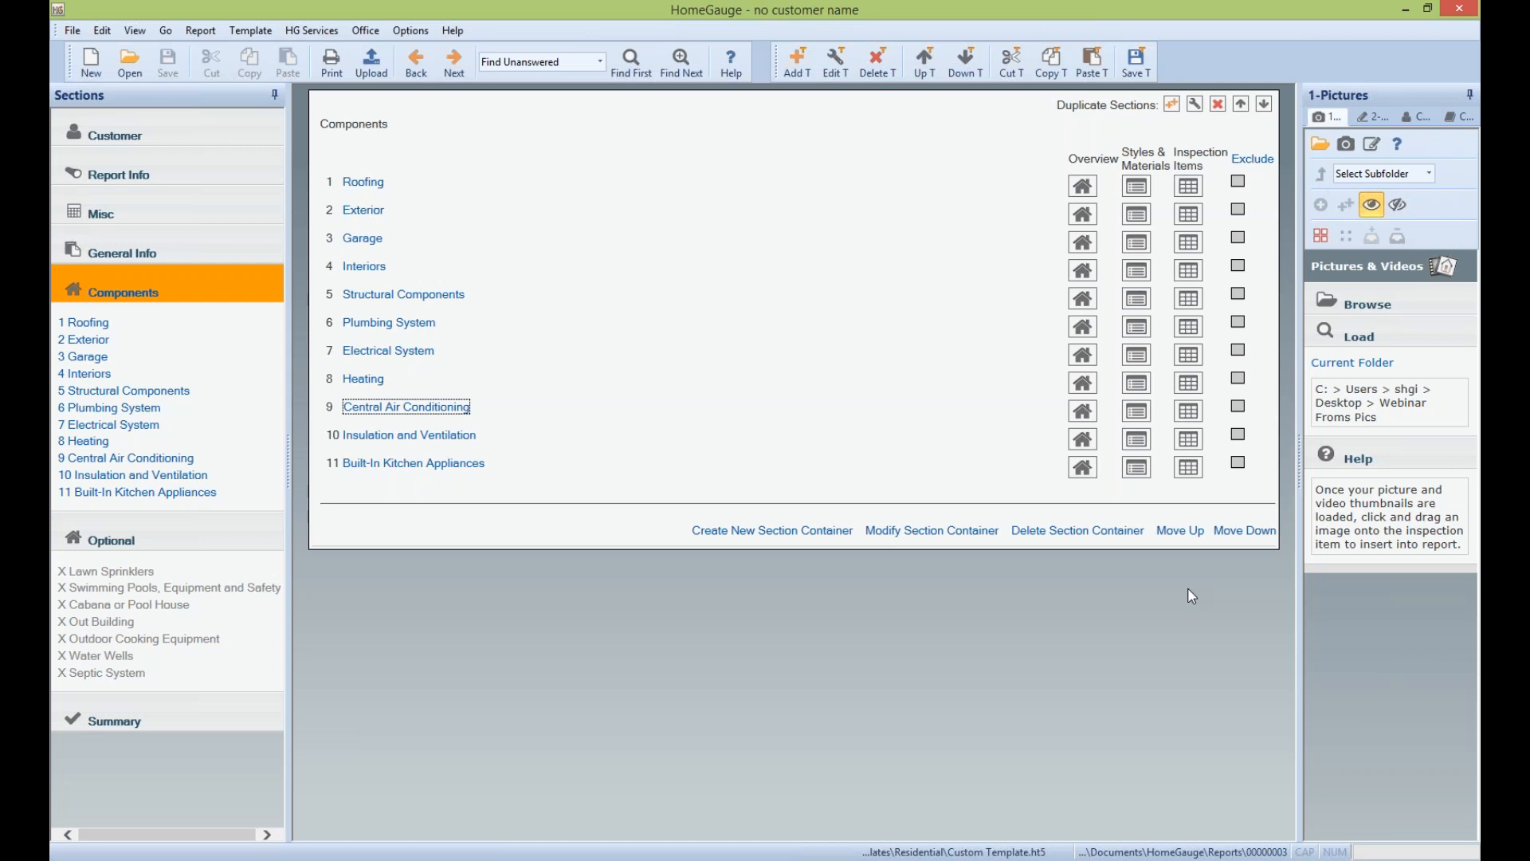
# Start a second HomeGauge window and open the Residential template Systems (Residential).ht5 at its Components list
pyautogui.rightClick(291, 859)
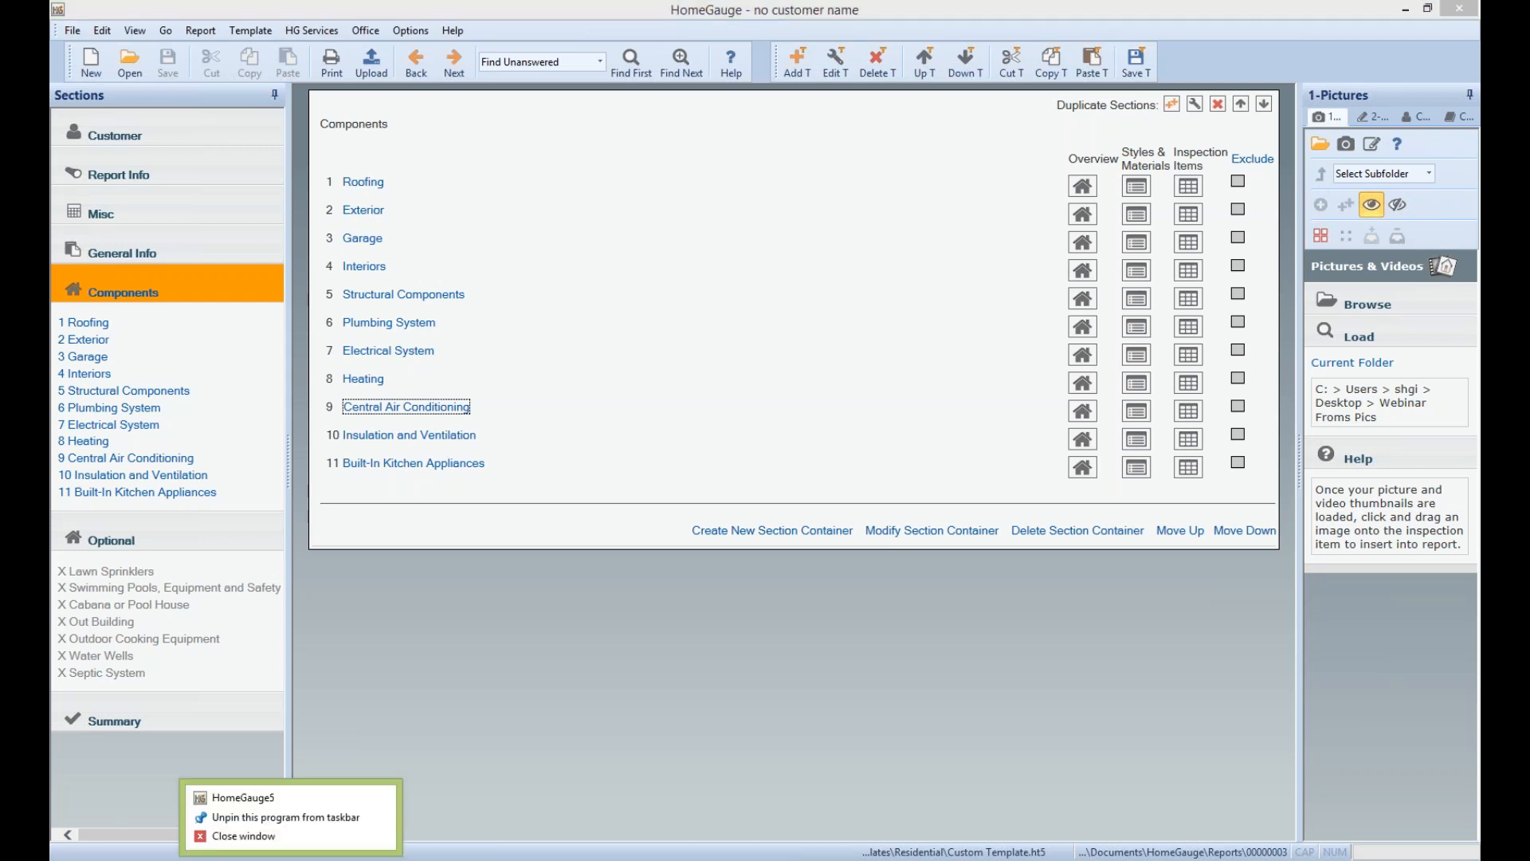
pyautogui.click(301, 795)
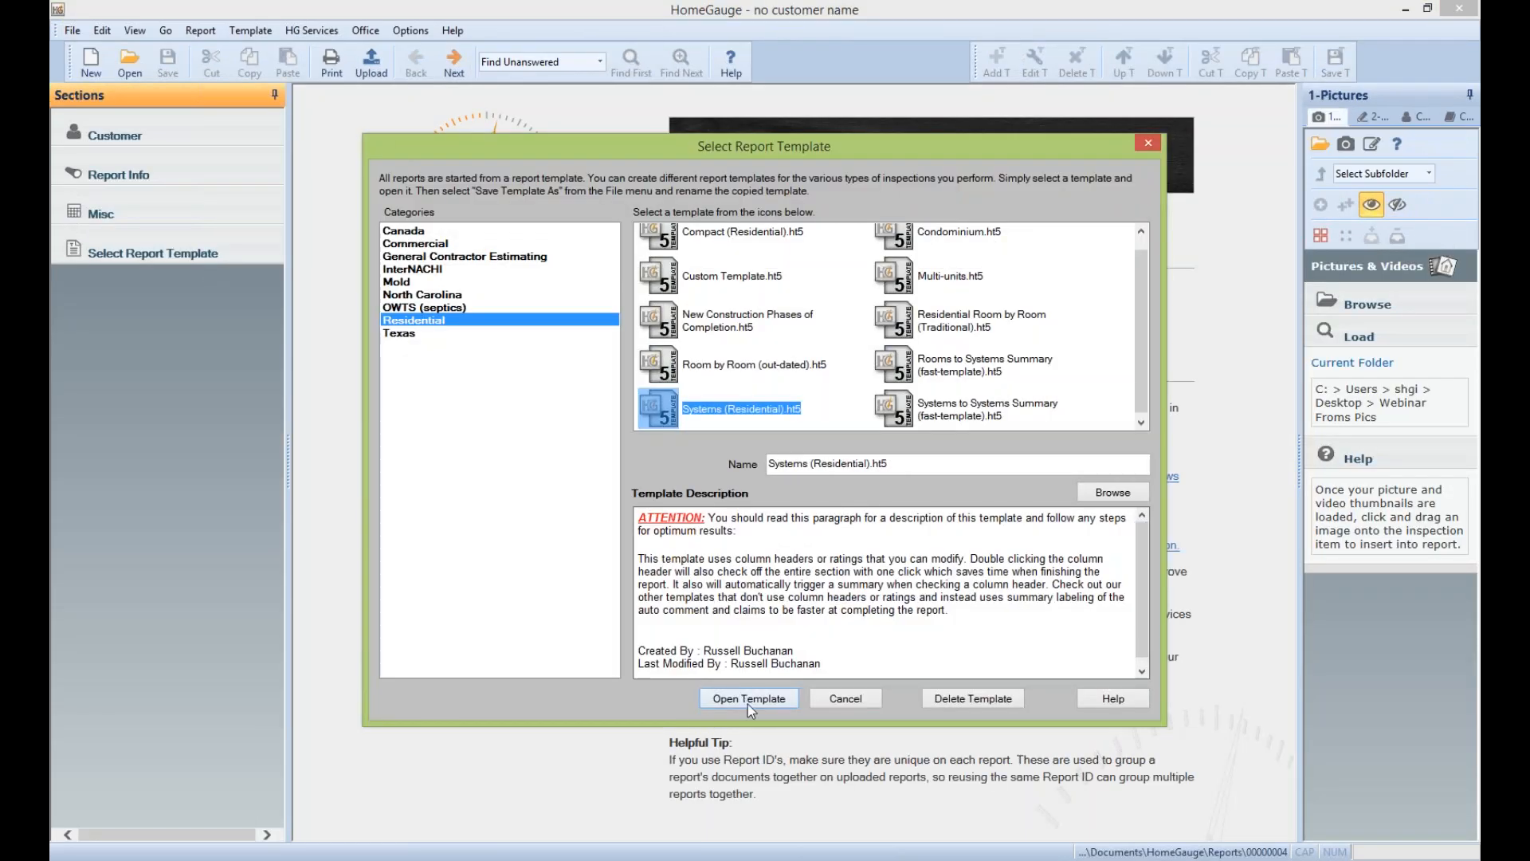
pyautogui.click(747, 705)
pyautogui.click(258, 295)
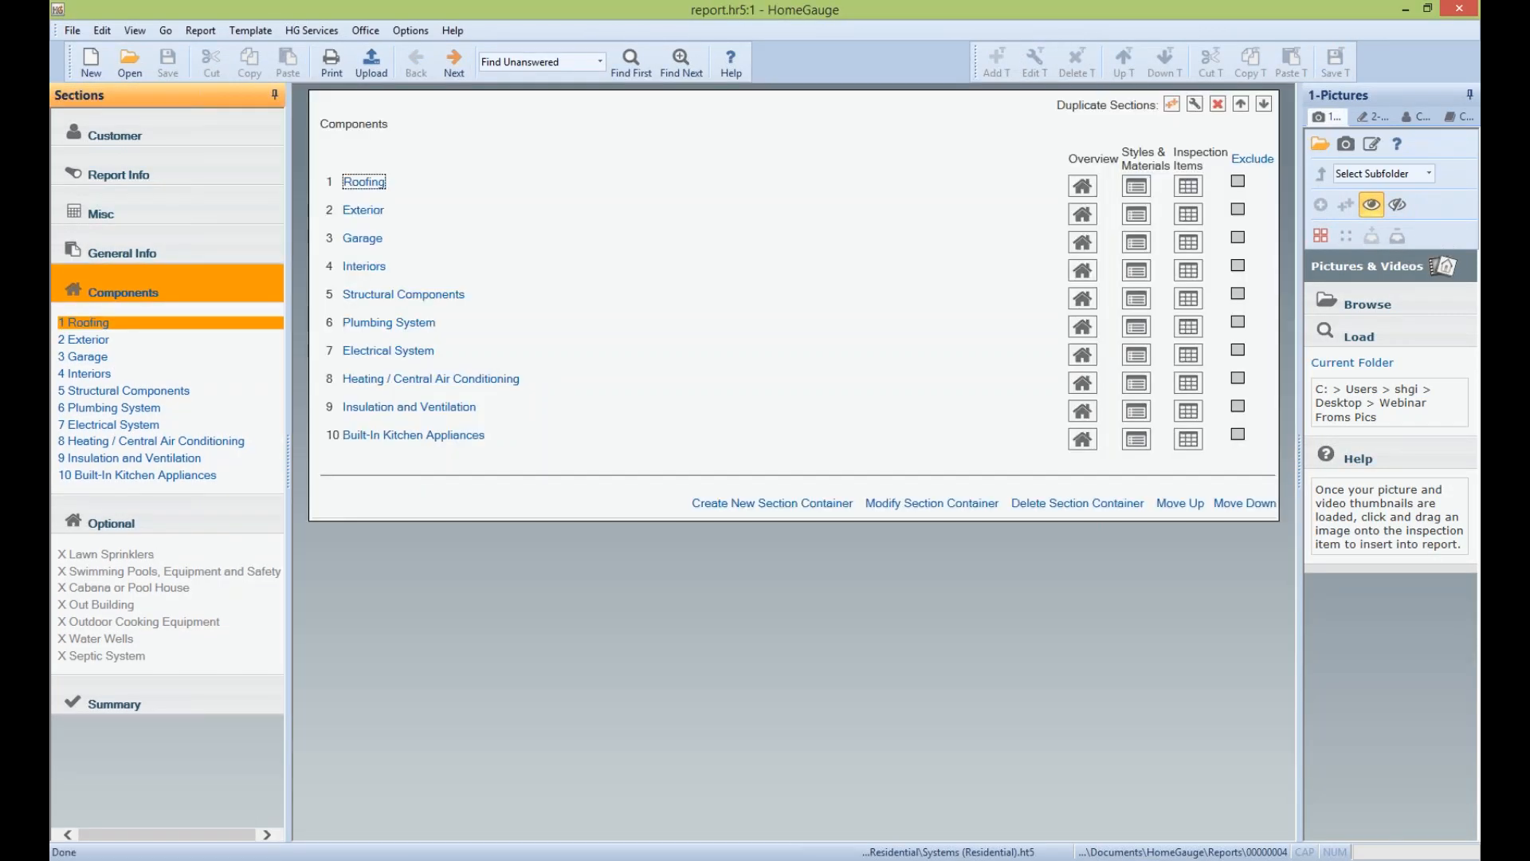
# Paste the copied Heating / Central Air Conditioning section into this template, and close the second window without saving the template changes
pyautogui.click(1310, 61)
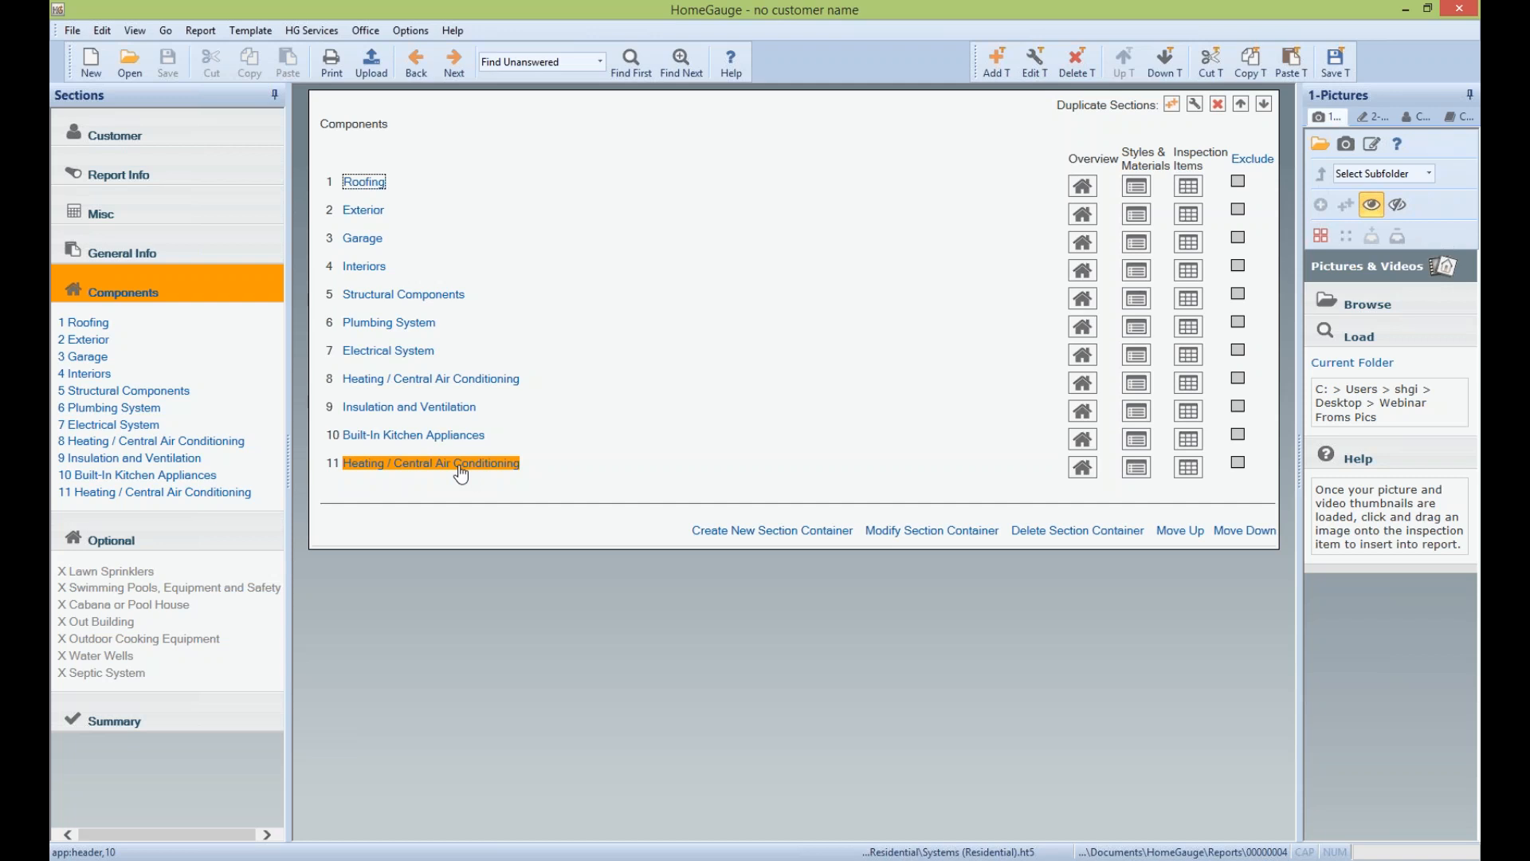
pyautogui.click(1460, 8)
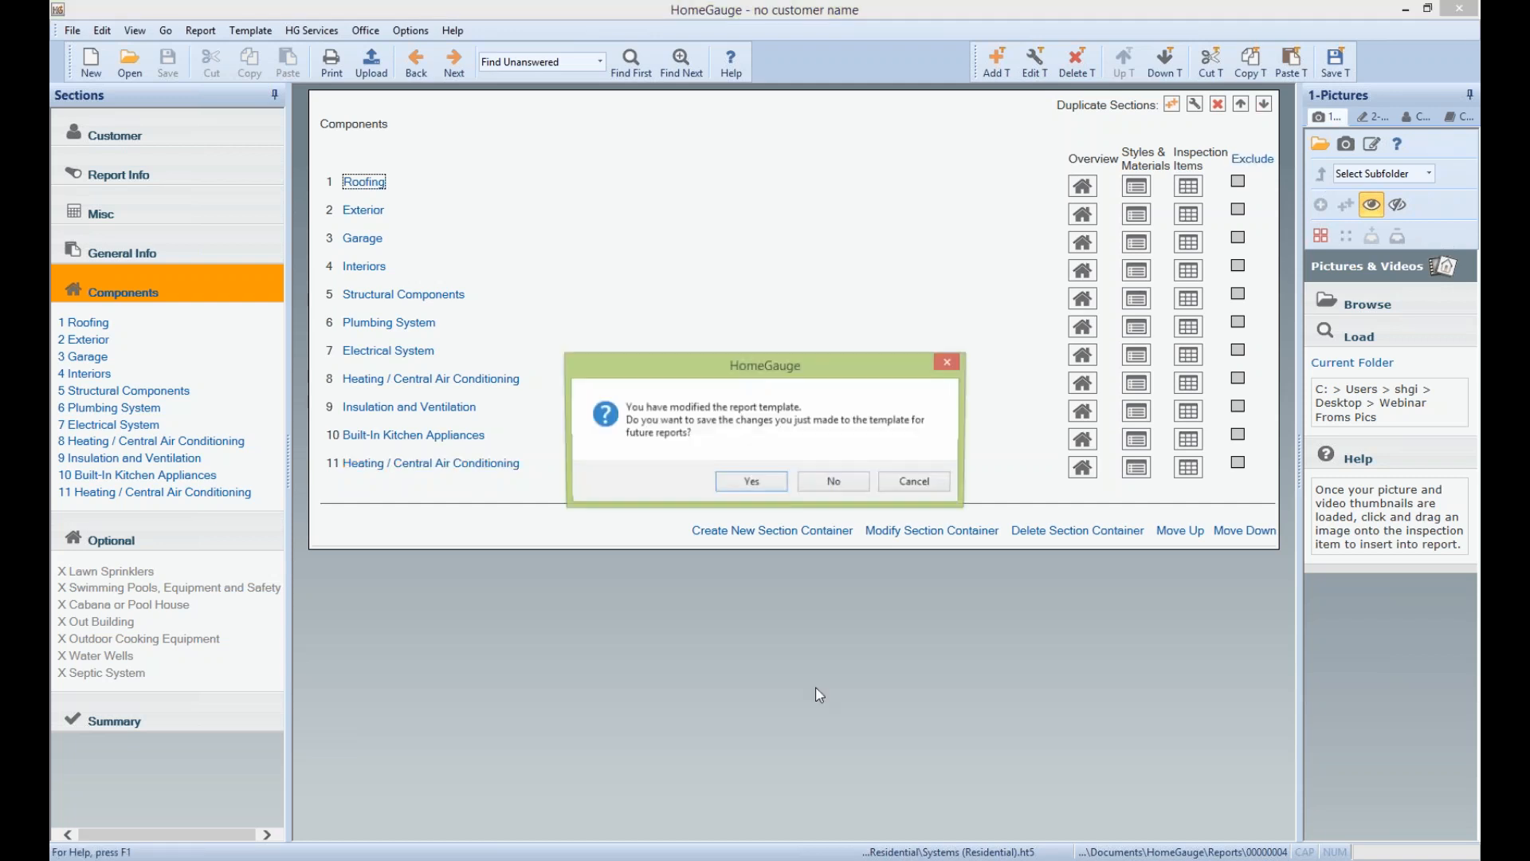
pyautogui.click(834, 480)
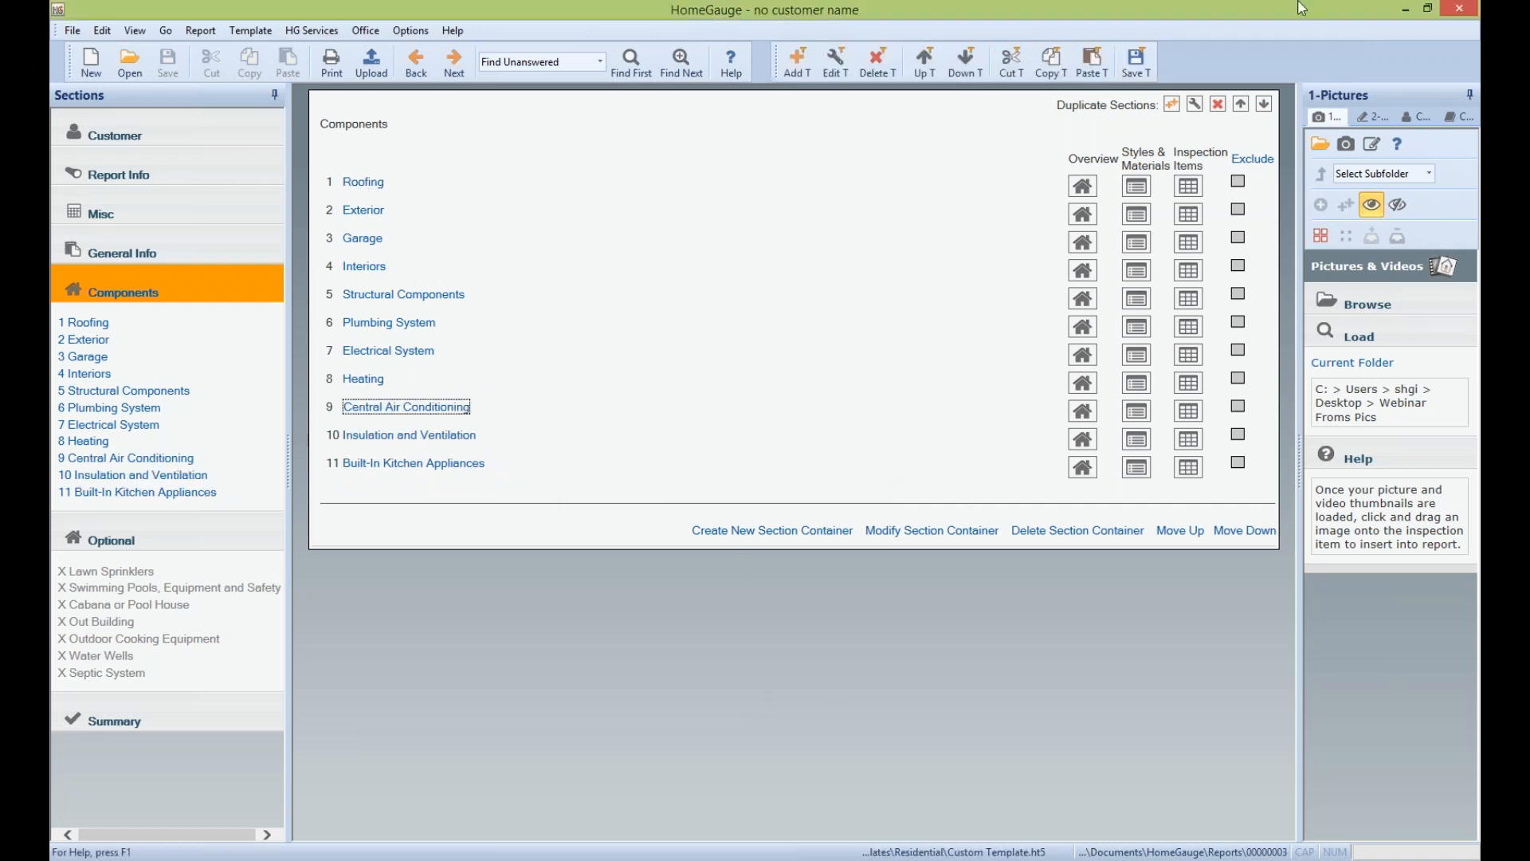
# Save the custom template changes and open the Roofing section's inspection items with Roof Coverings selected
pyautogui.click(1145, 77)
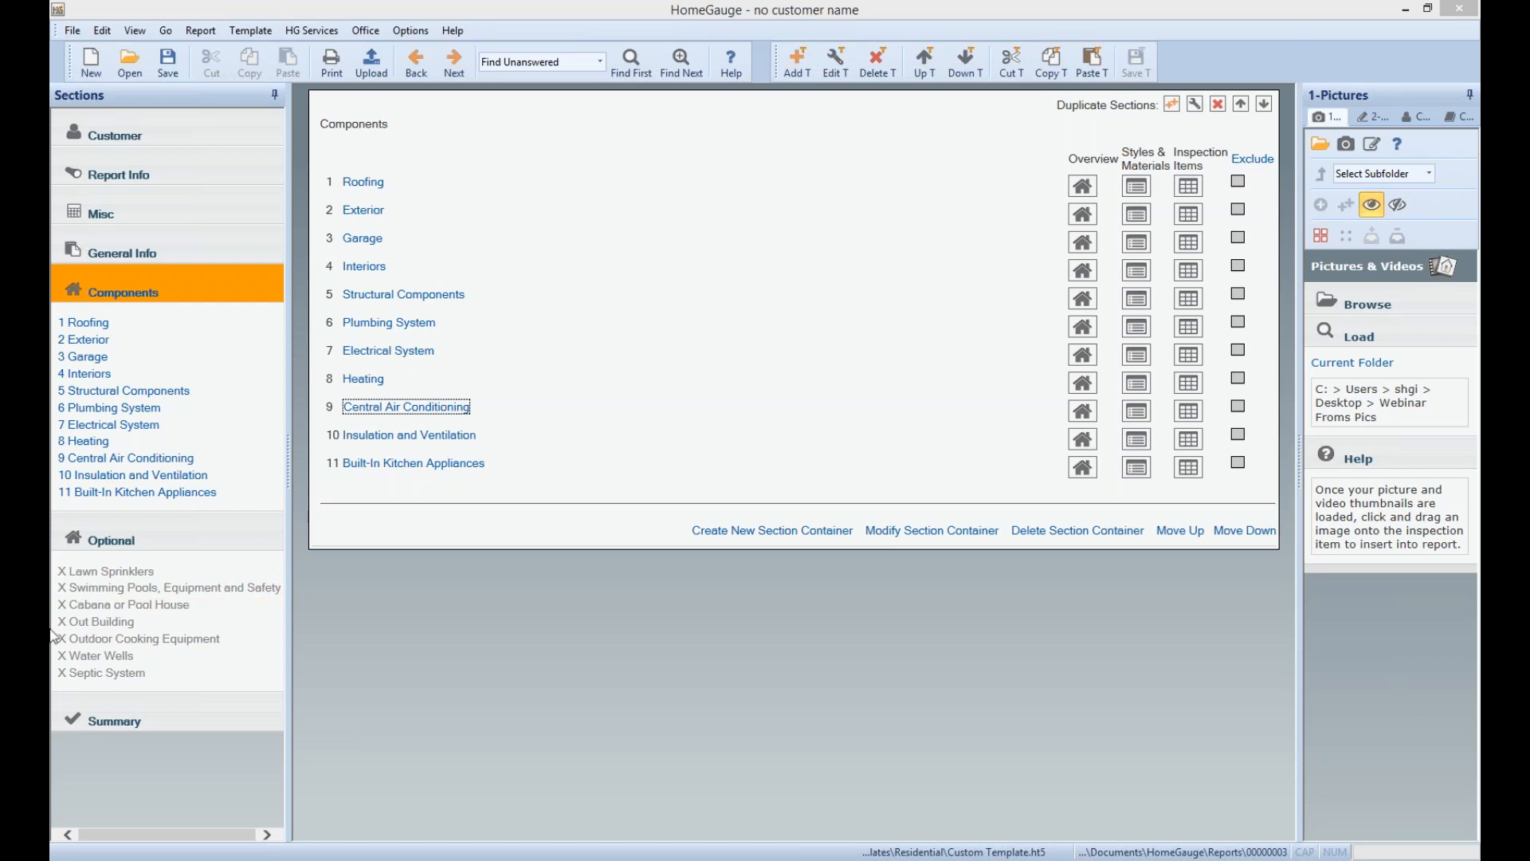
pyautogui.click(94, 323)
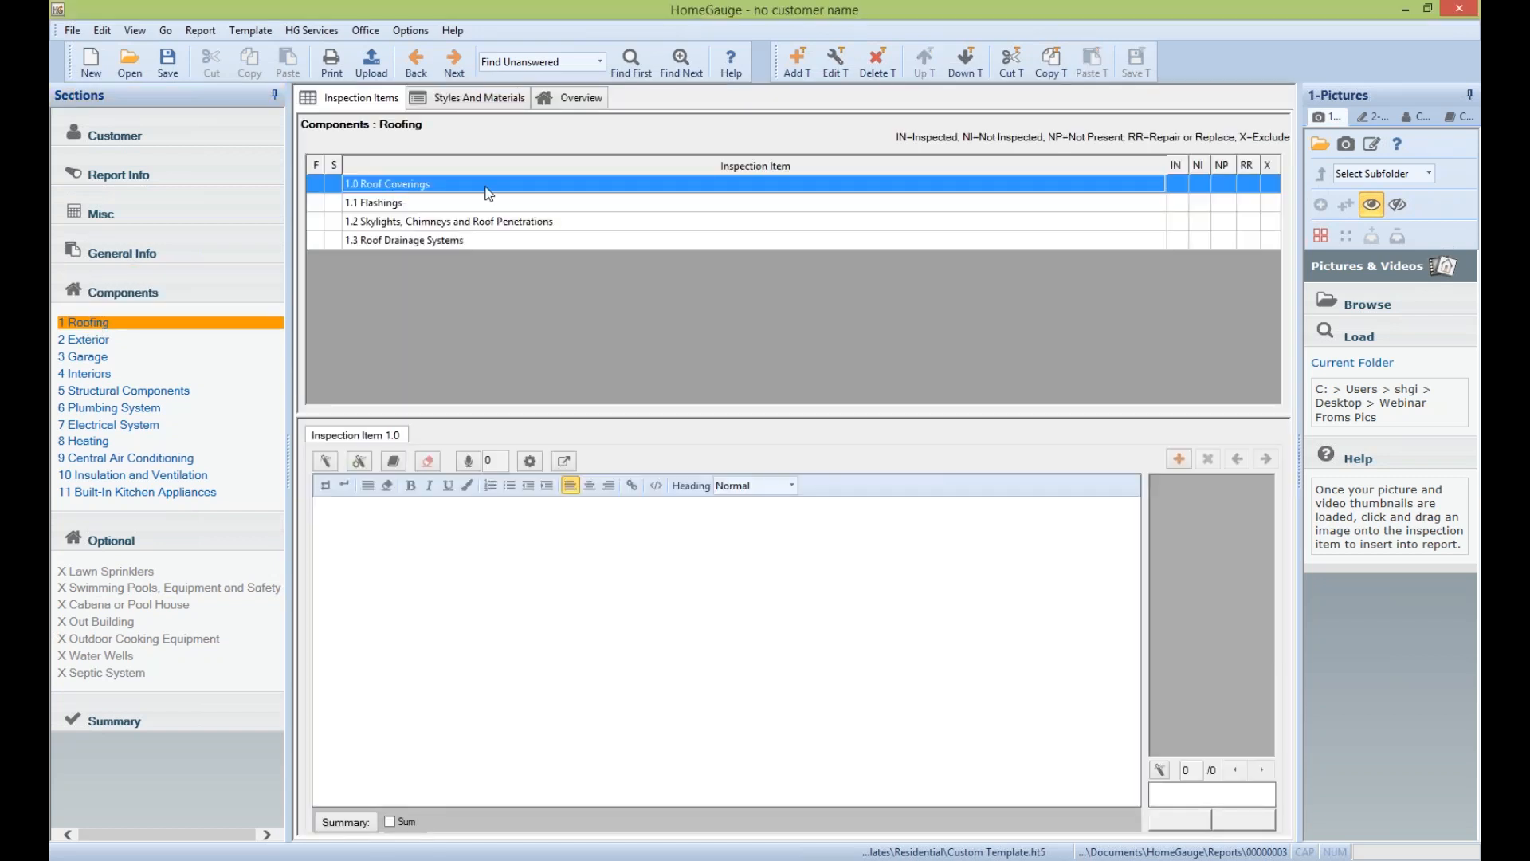
pyautogui.click(440, 205)
pyautogui.click(459, 222)
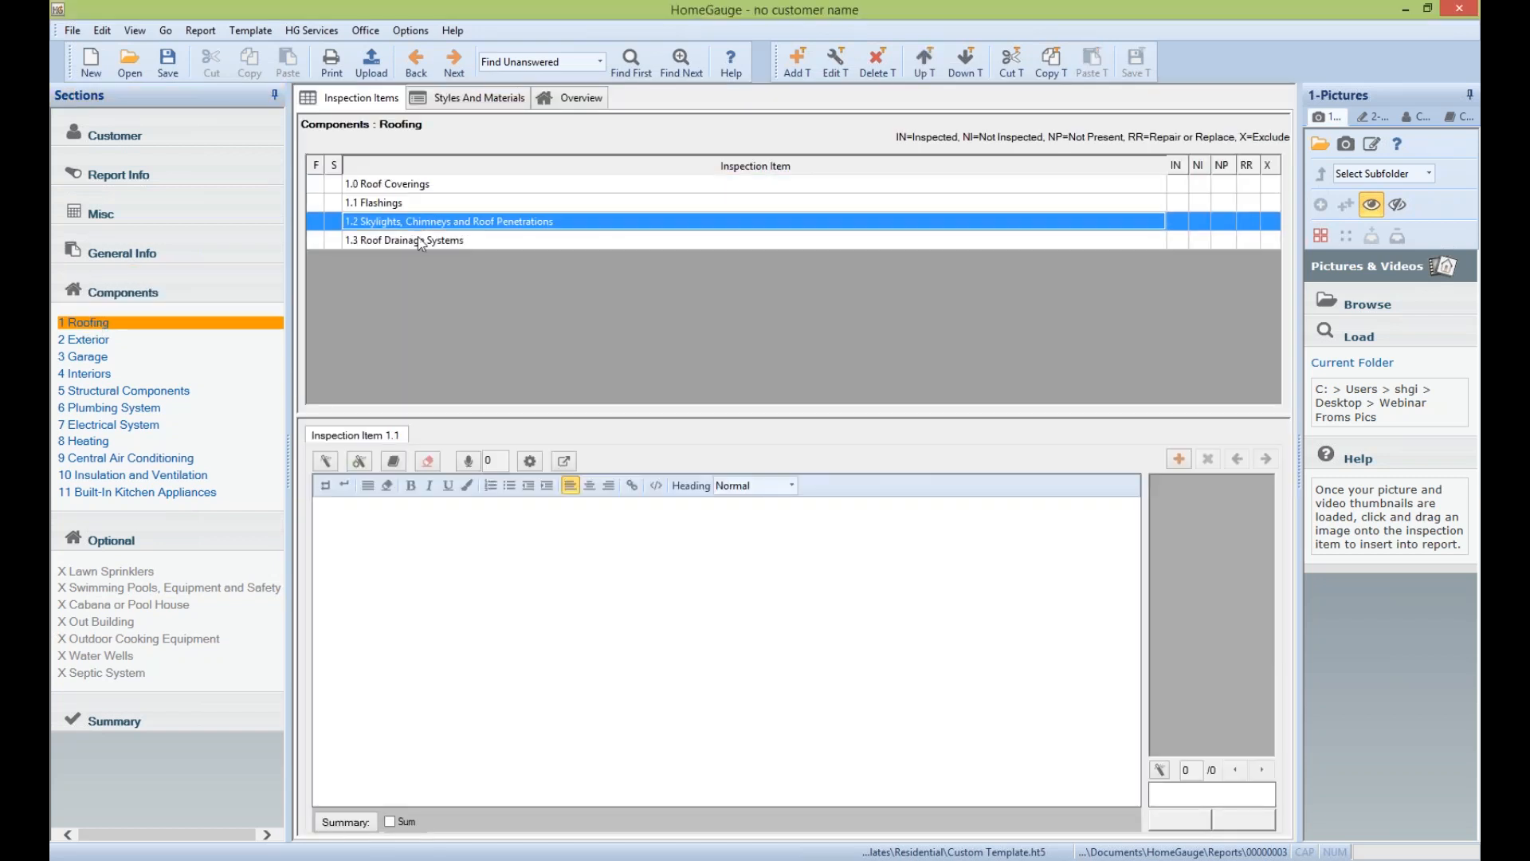
pyautogui.click(682, 188)
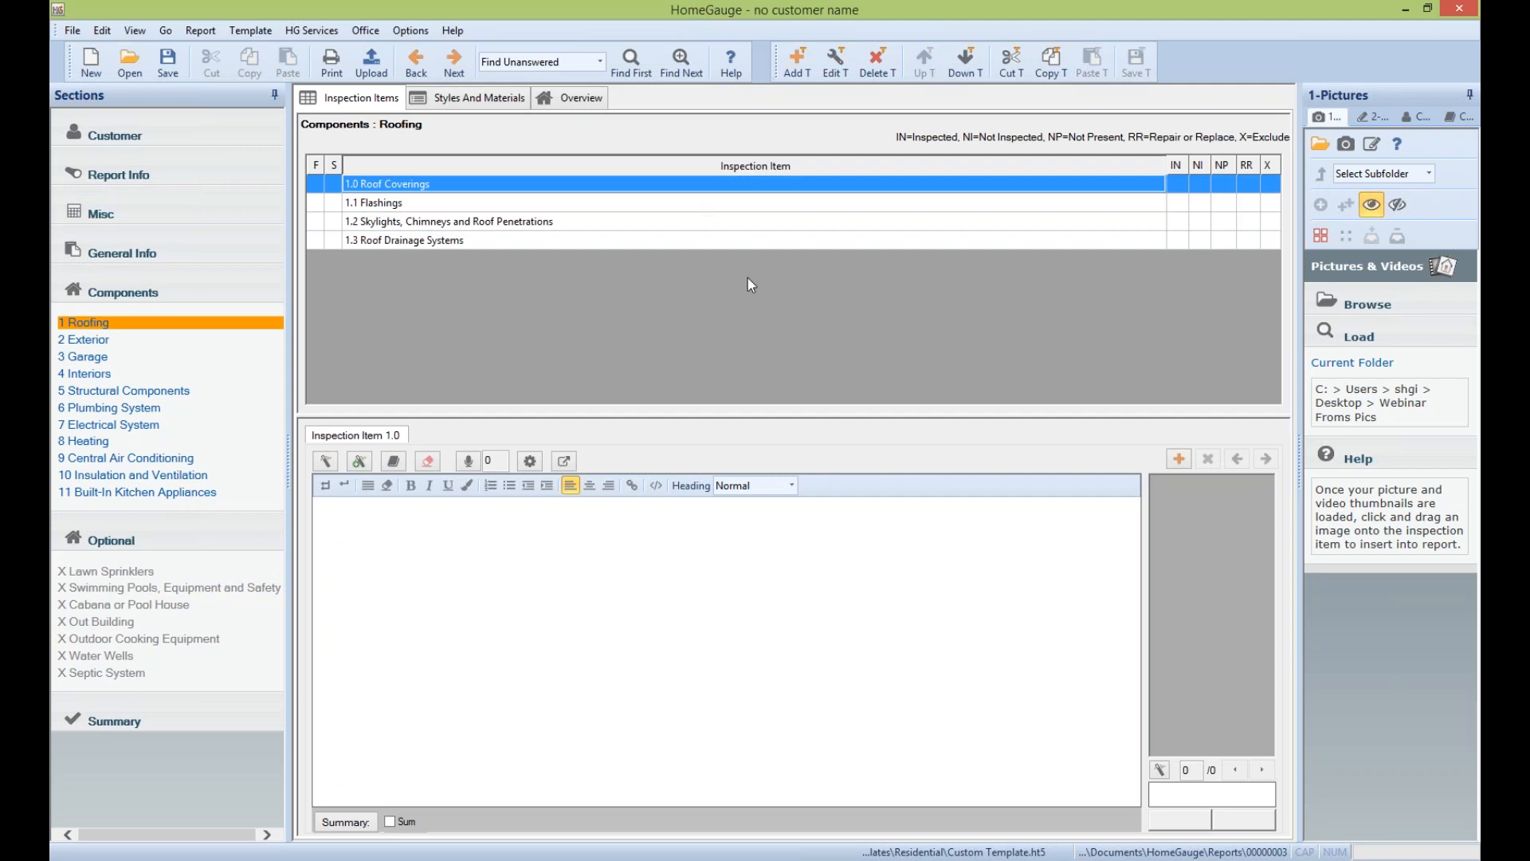
# Add an inspection item to the Roofing section with the default text "new inspection item" and view its comment list
pyautogui.click(797, 60)
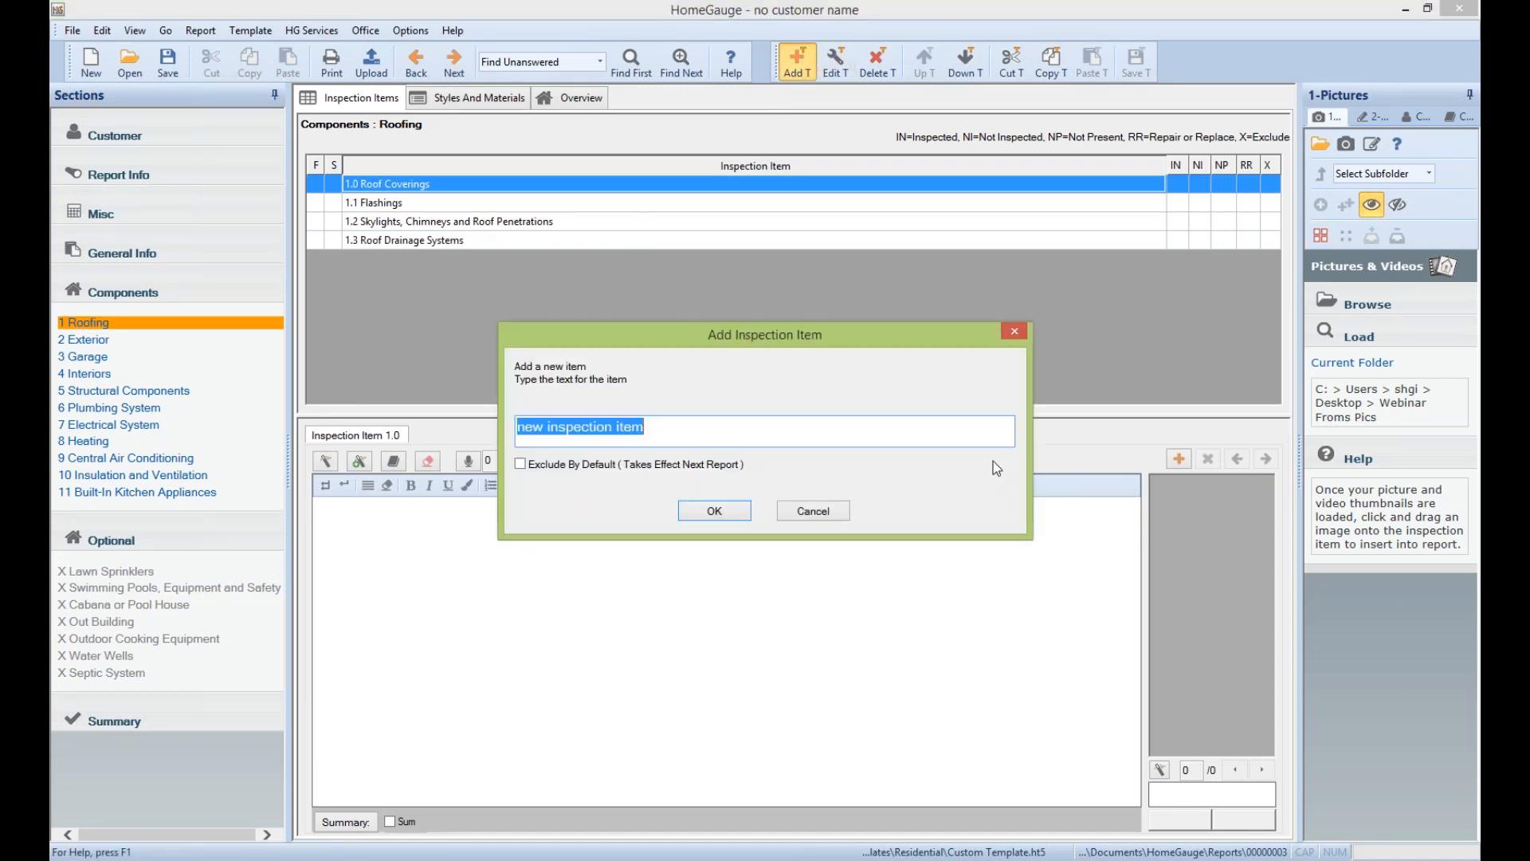
pyautogui.click(715, 510)
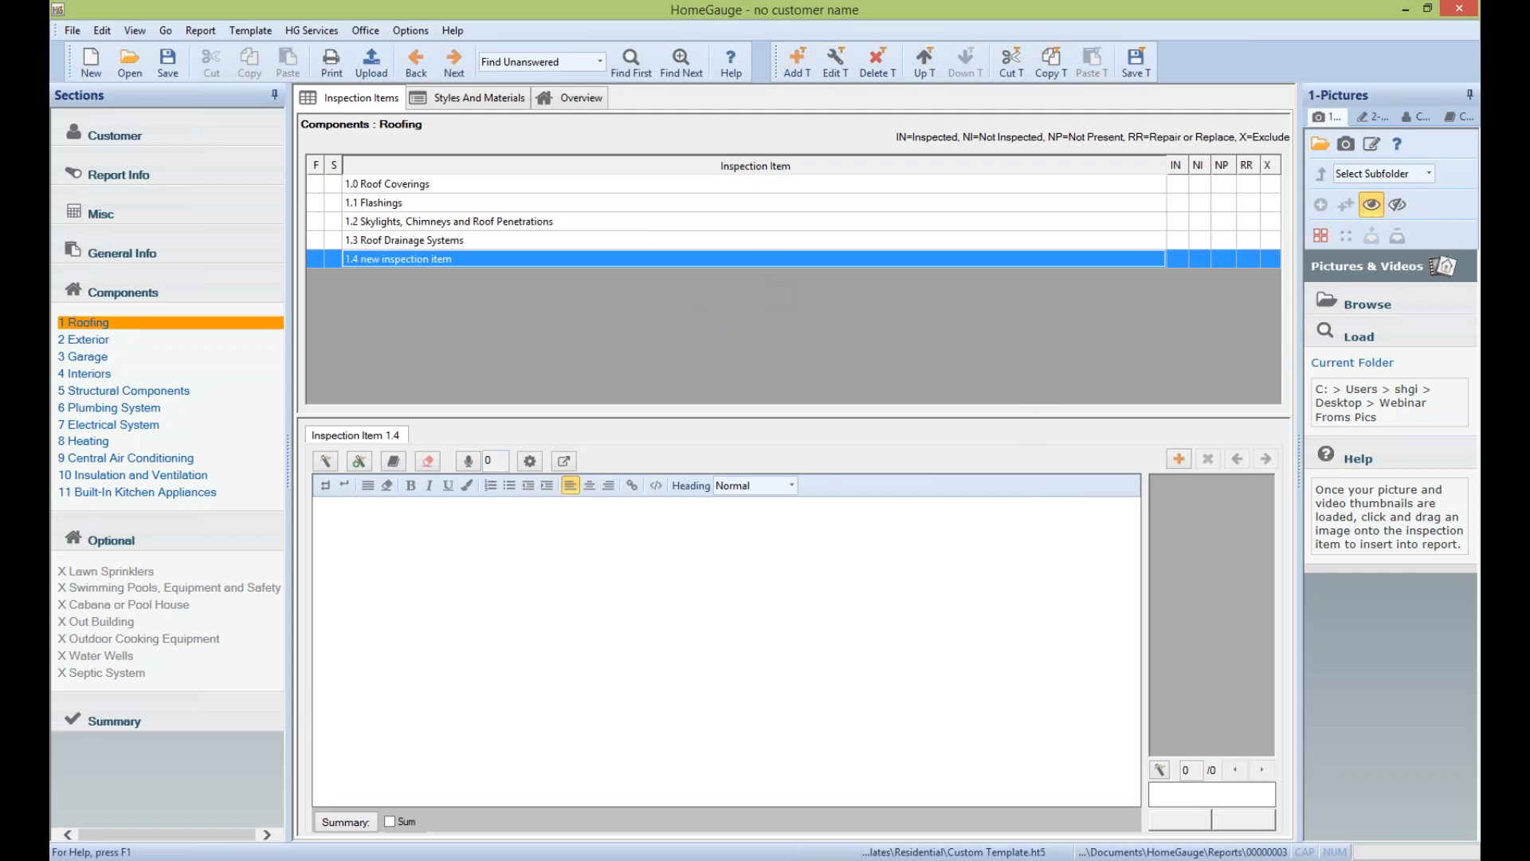
pyautogui.click(336, 463)
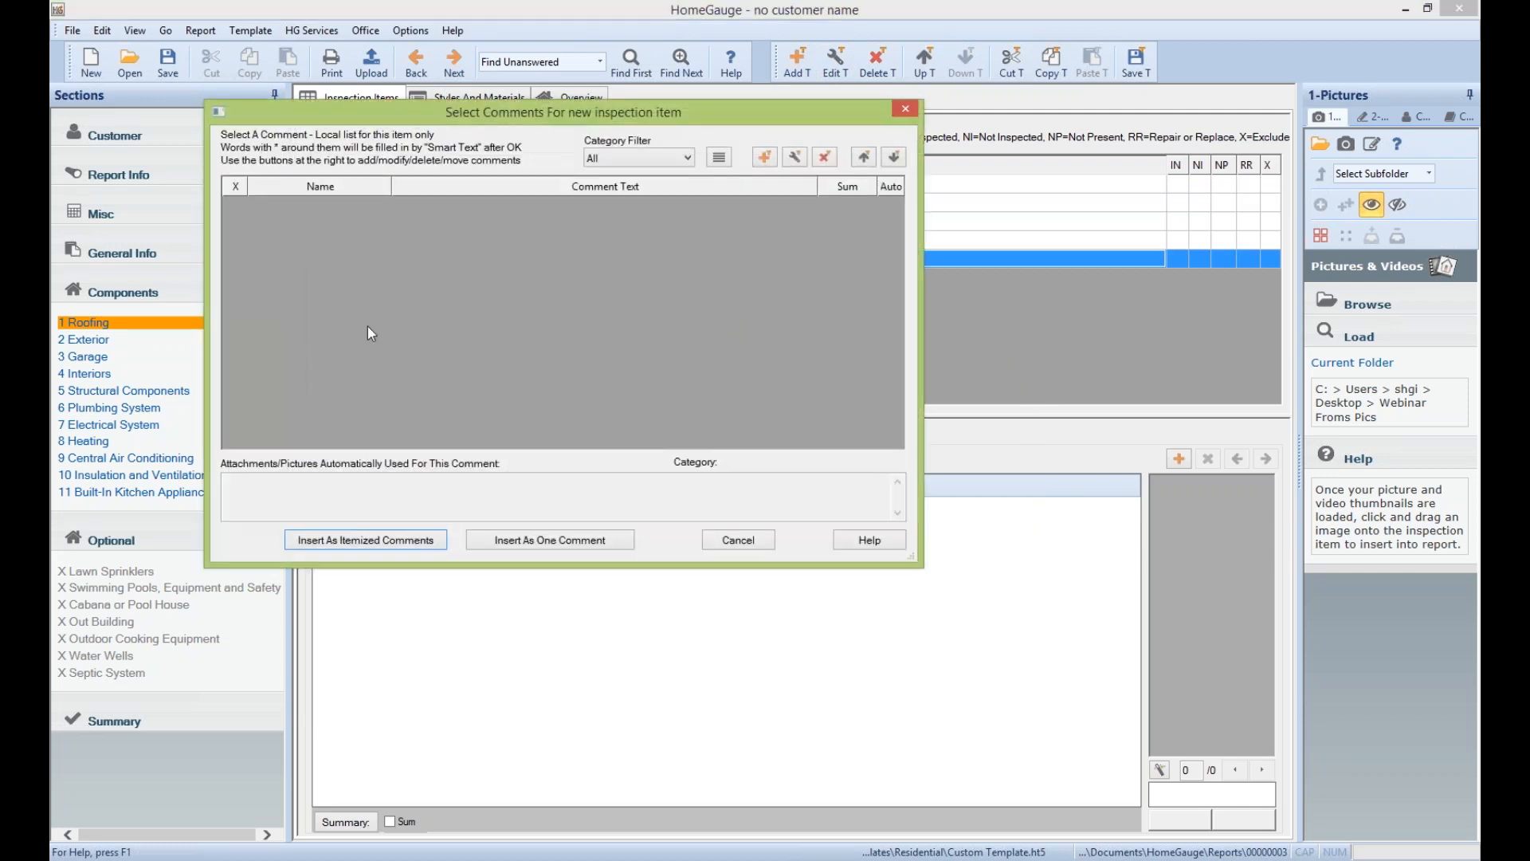
pyautogui.click(905, 109)
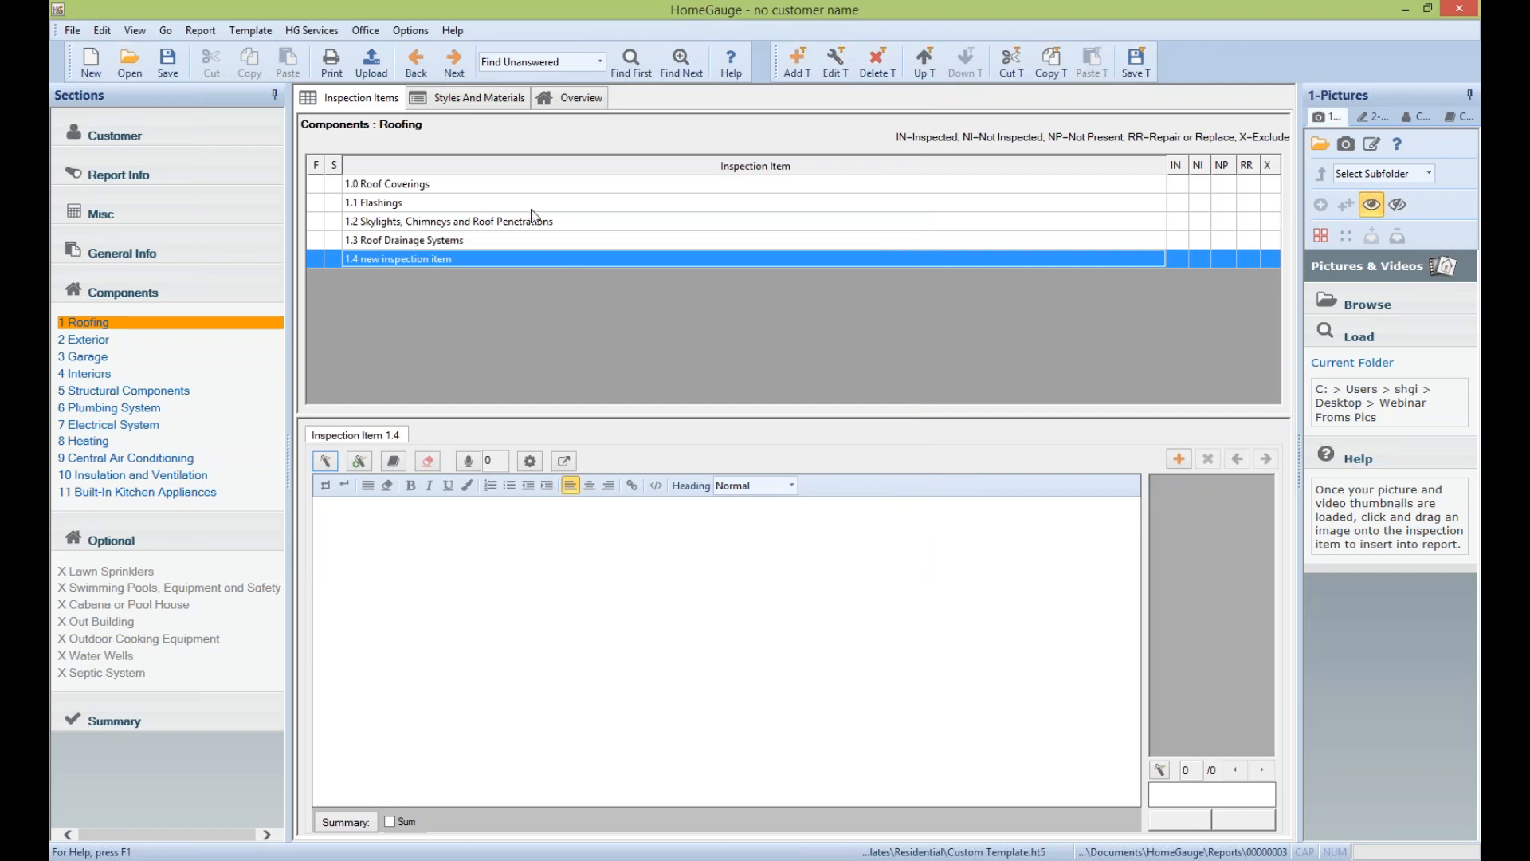
# Rename the added Roofing inspection item to New Item and turn on Exclude By Default for it
pyautogui.click(376, 203)
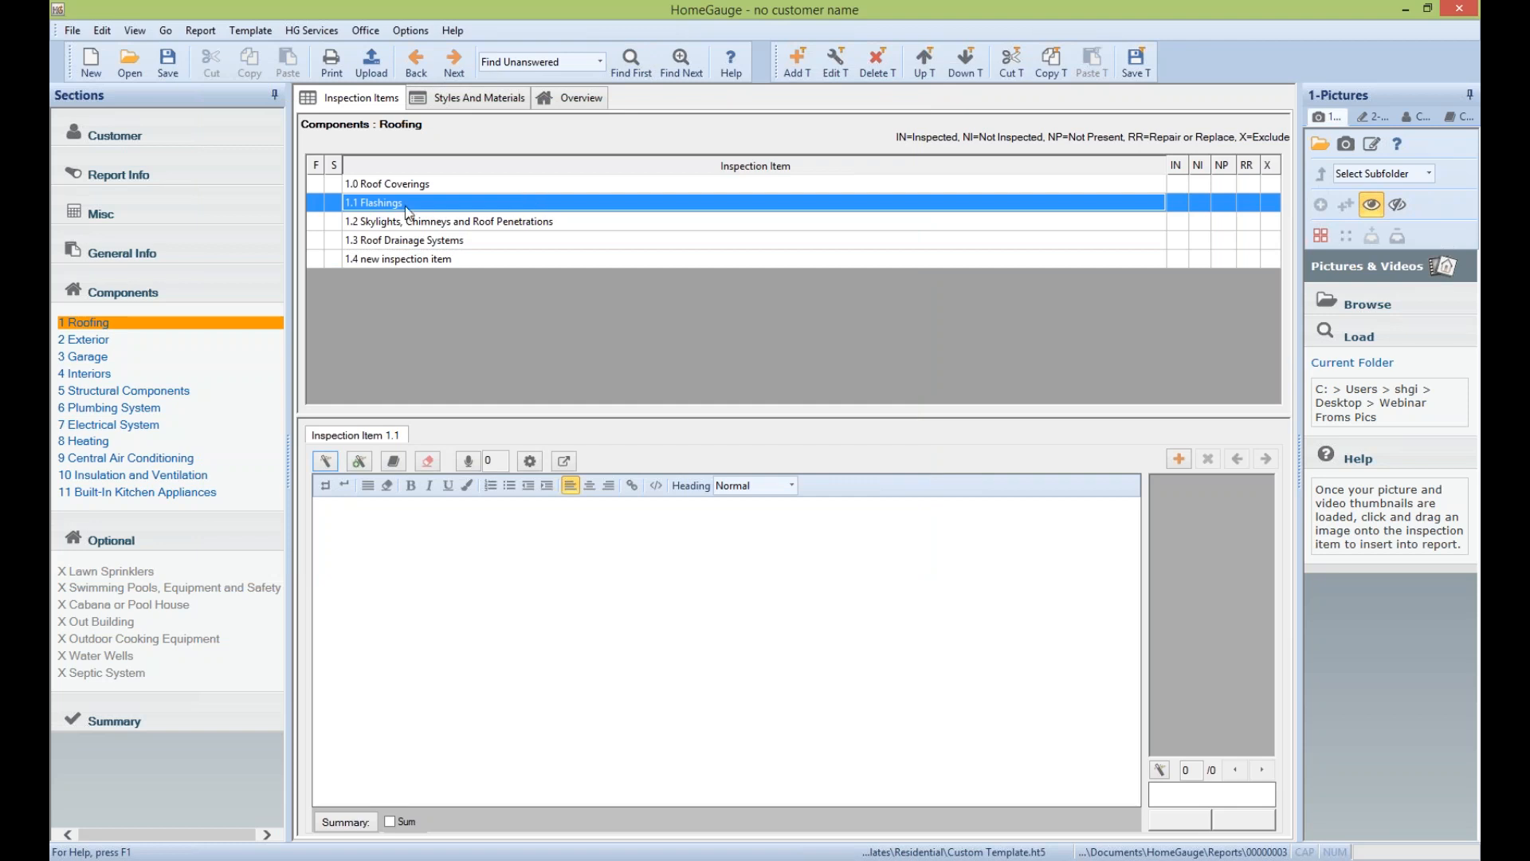
pyautogui.click(621, 264)
pyautogui.click(835, 61)
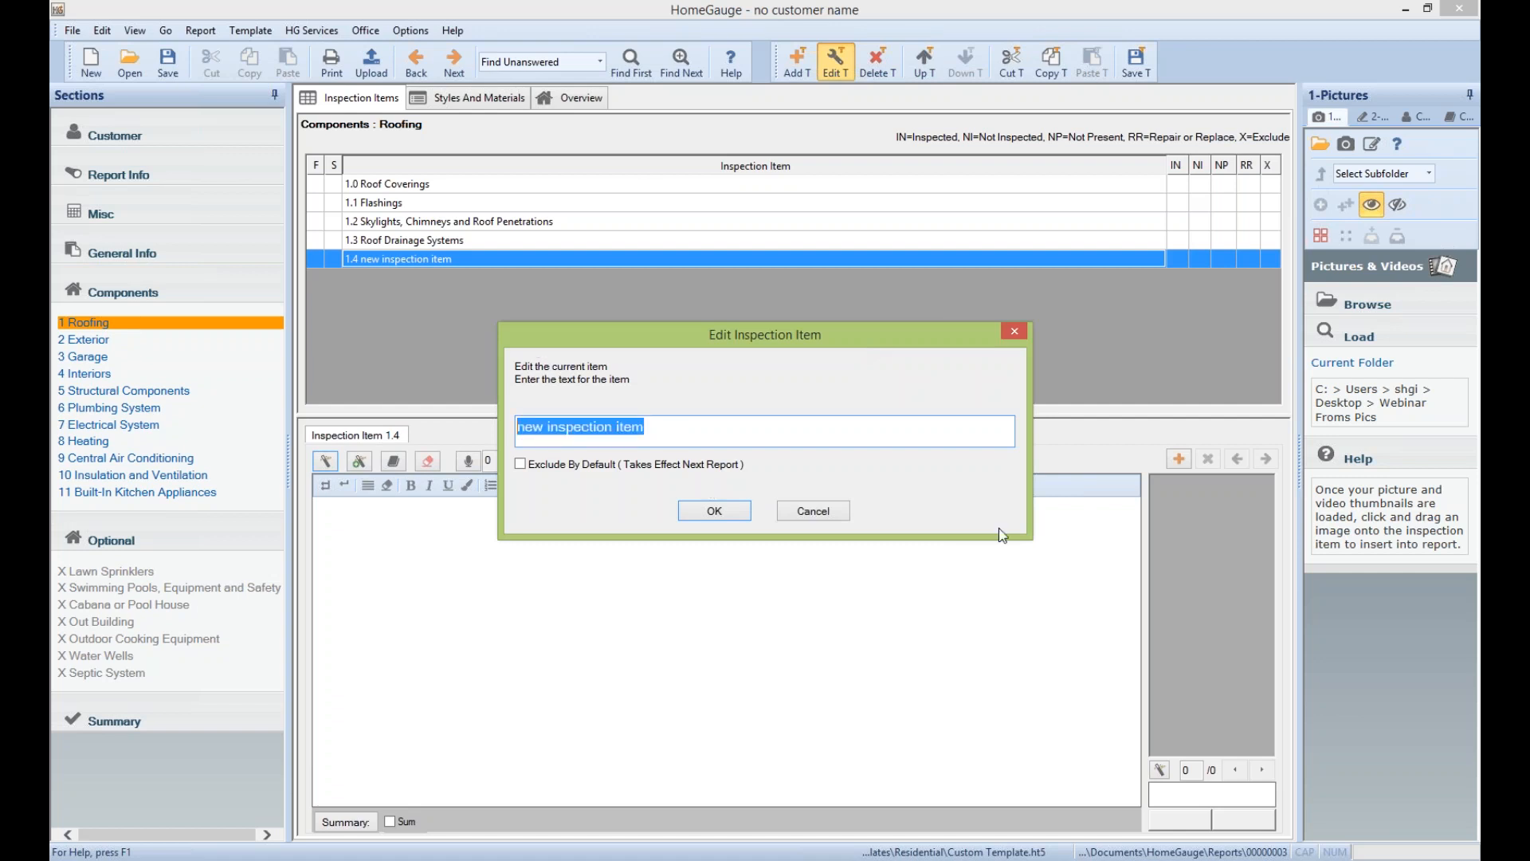
pyautogui.write('New Item')
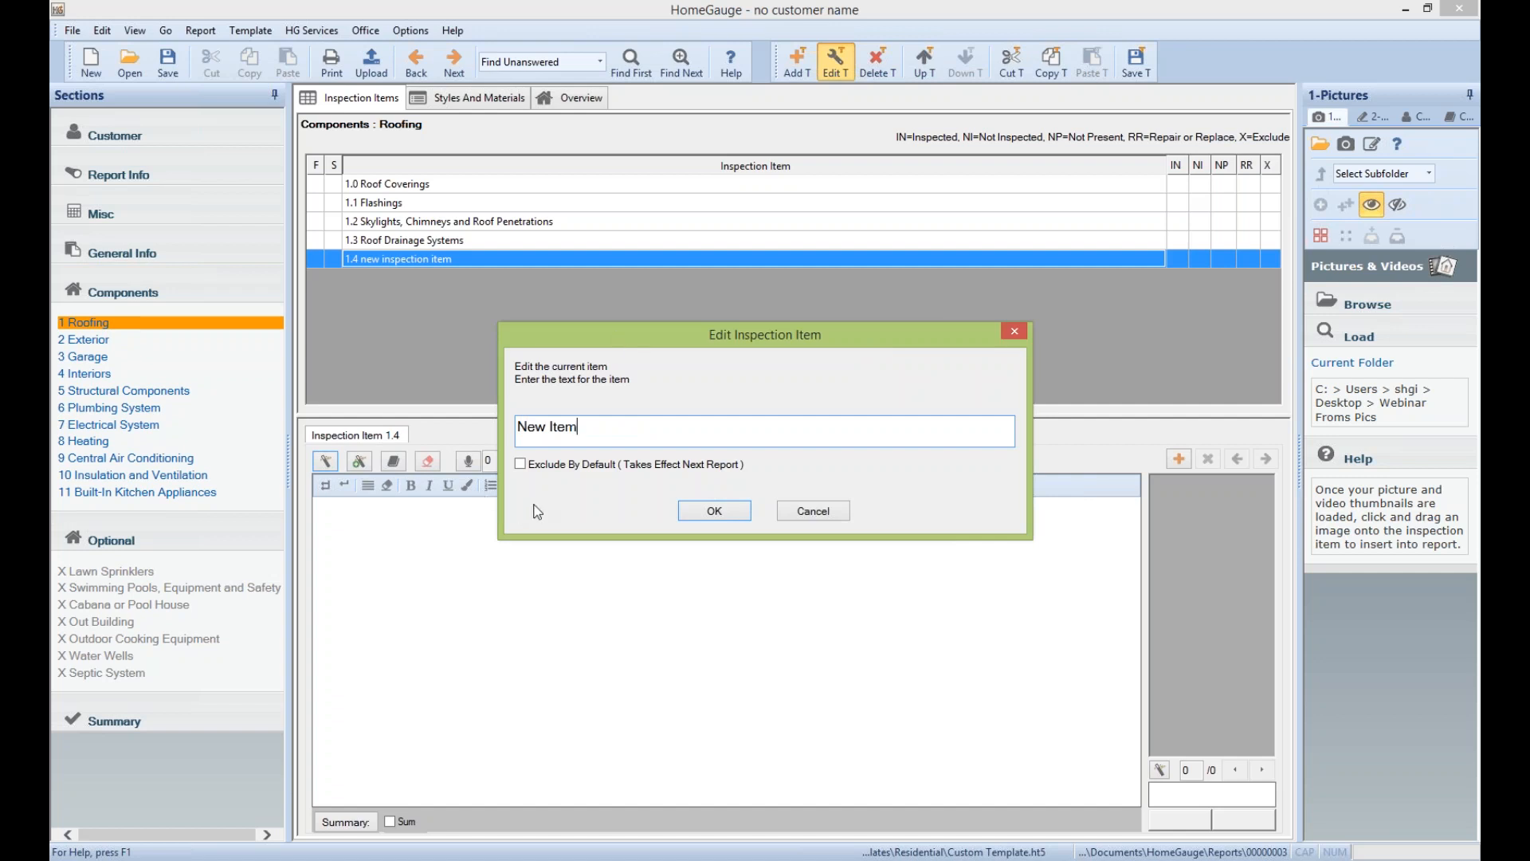
pyautogui.click(521, 465)
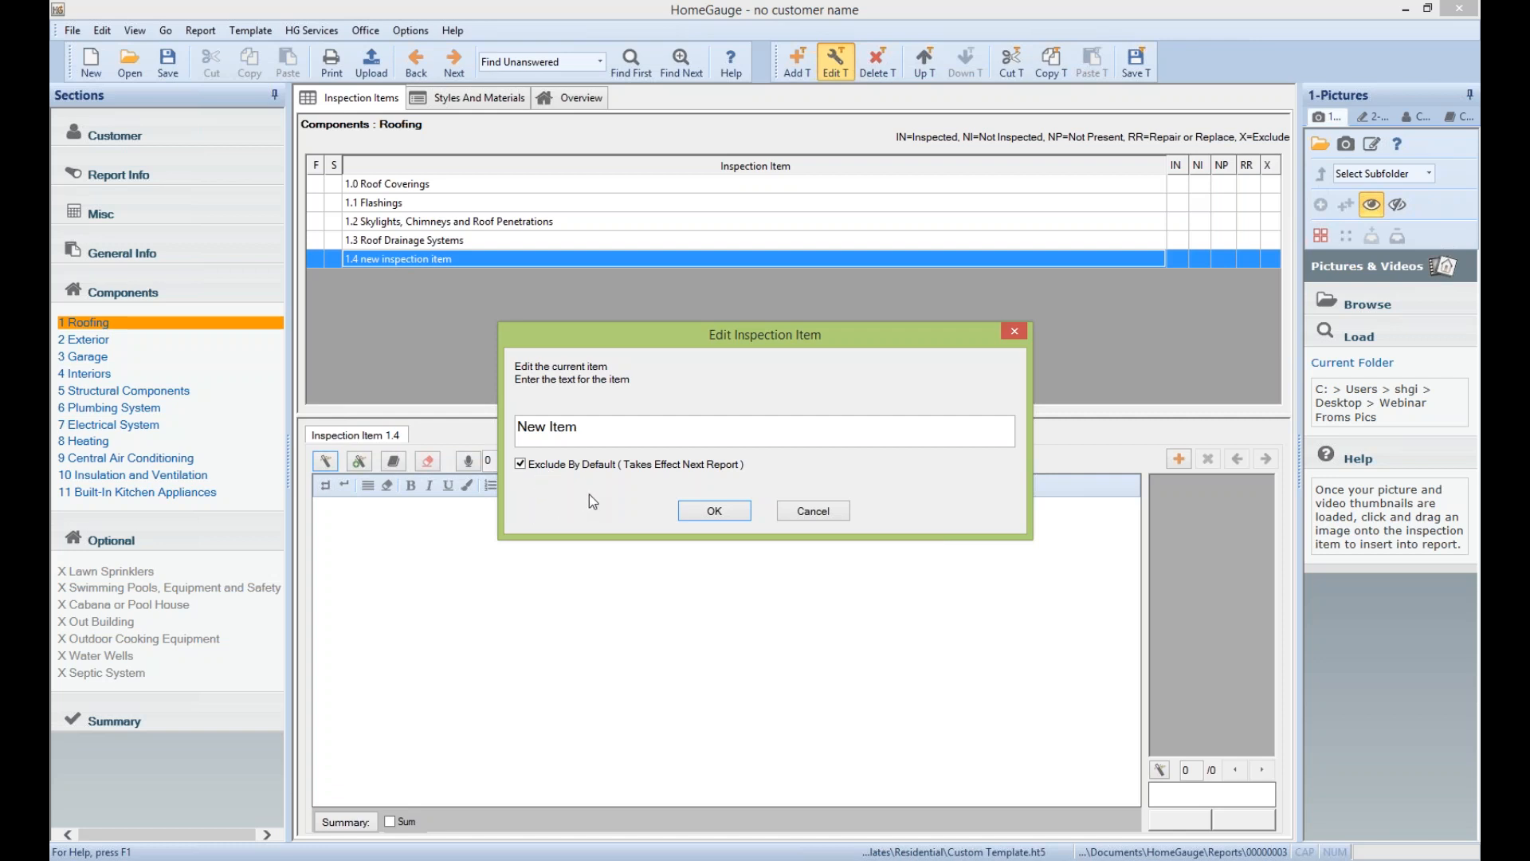
pyautogui.click(737, 511)
# Mark New Item as excluded in the current report and remove the exclusion mark again
pyautogui.click(1267, 259)
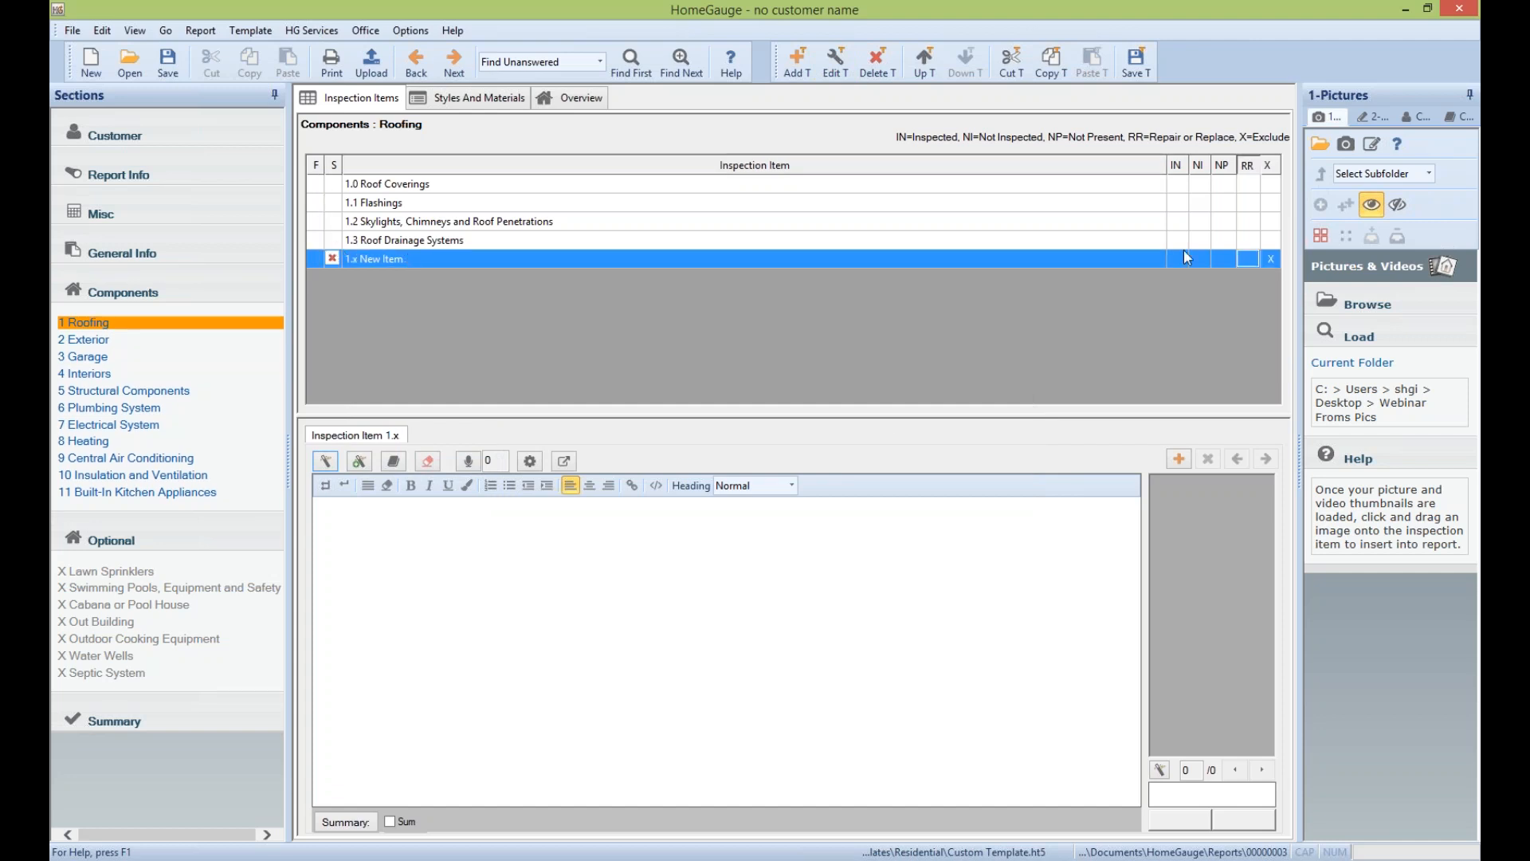
pyautogui.click(1271, 259)
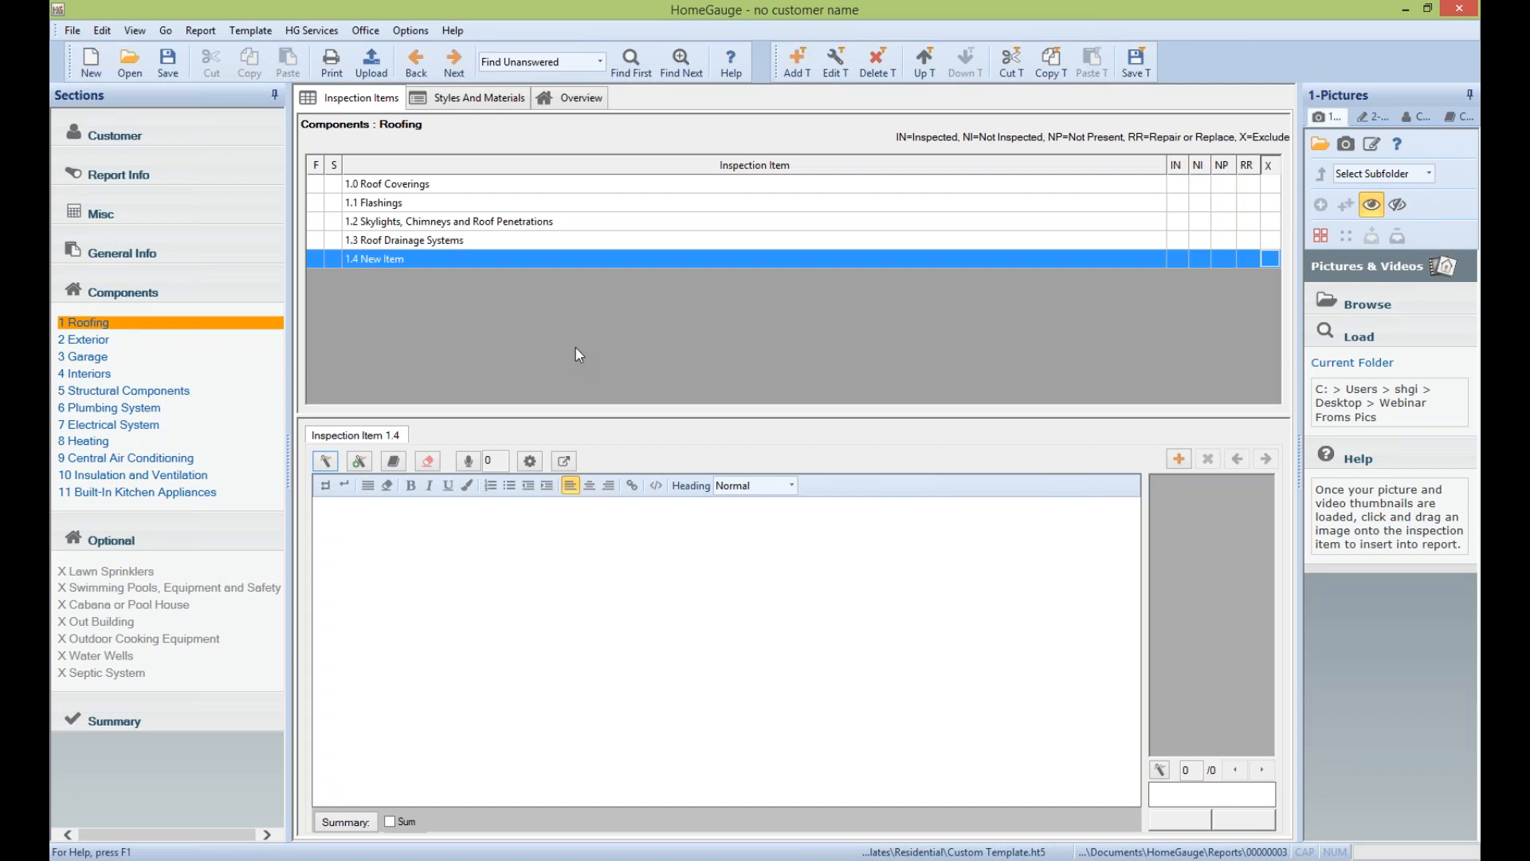
# Duplicate the Skylights, Chimneys and Roof Penetrations item and move the copy up two places, directly below the original
pyautogui.click(451, 222)
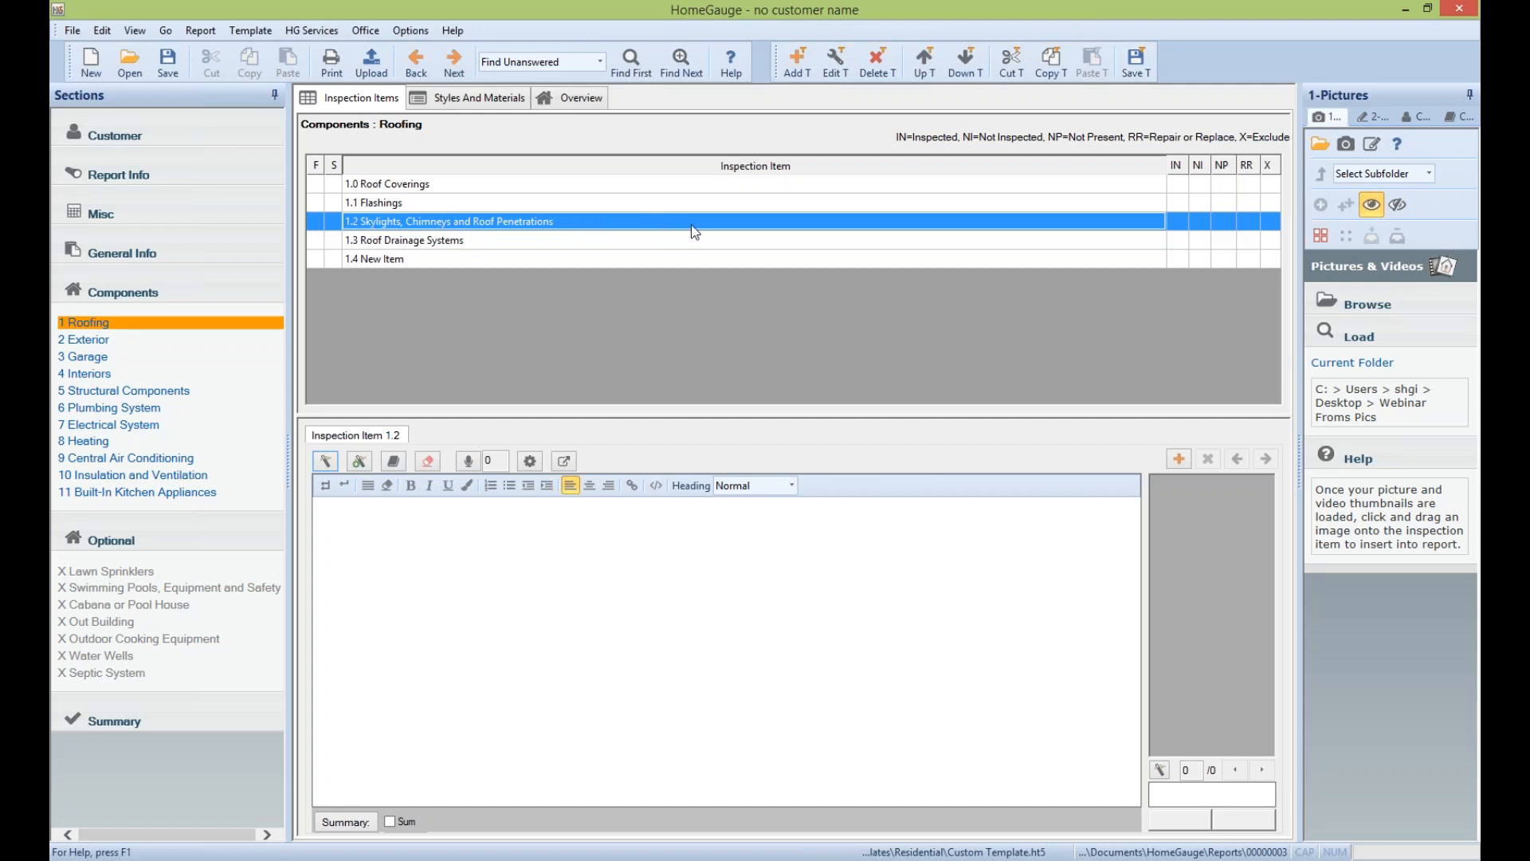
pyautogui.click(1058, 70)
pyautogui.click(1096, 69)
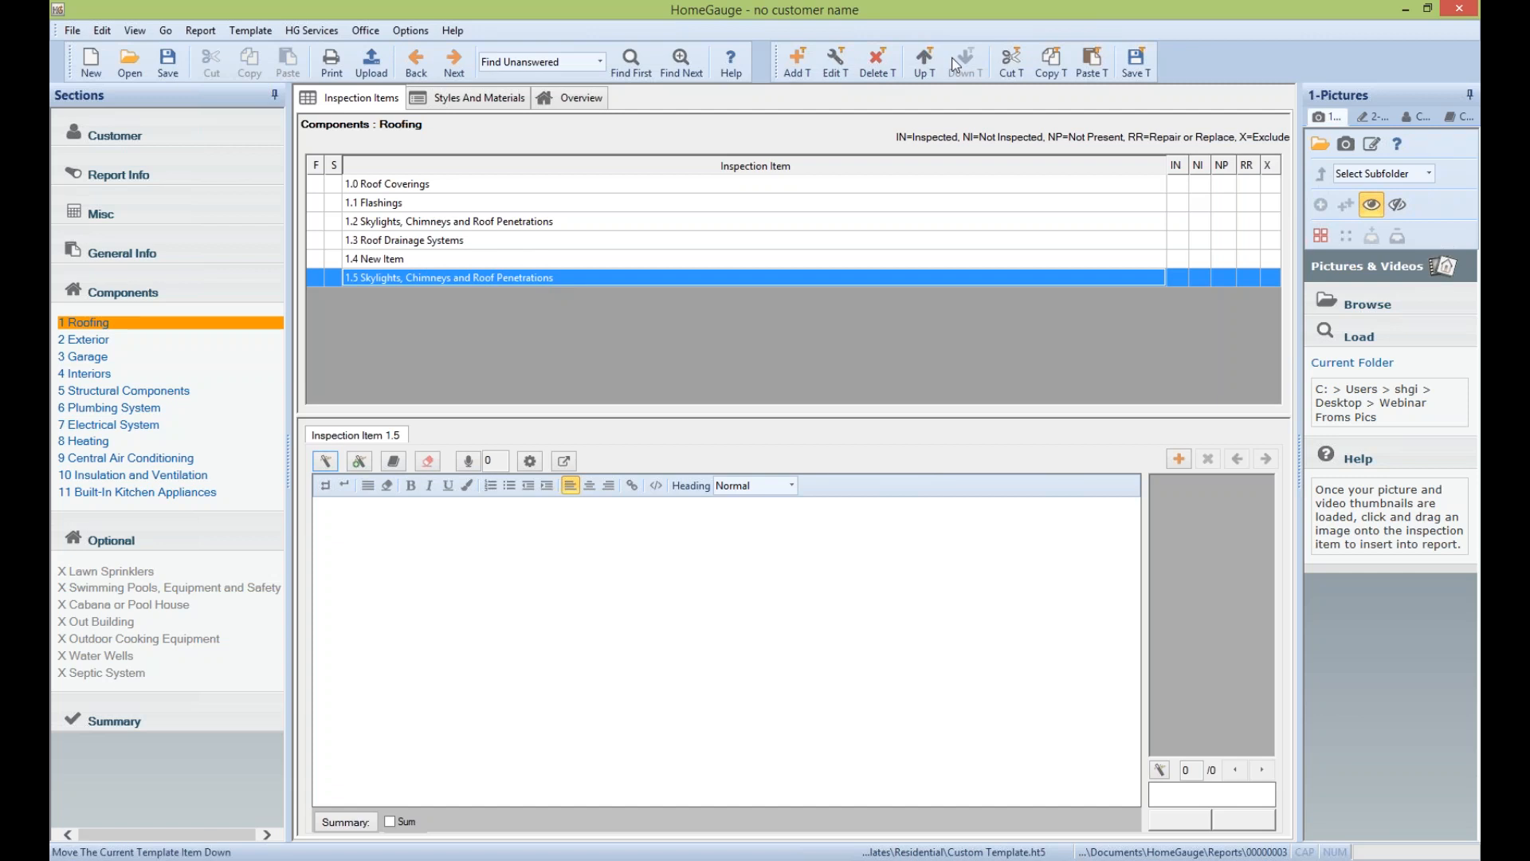
pyautogui.click(930, 56)
pyautogui.click(929, 56)
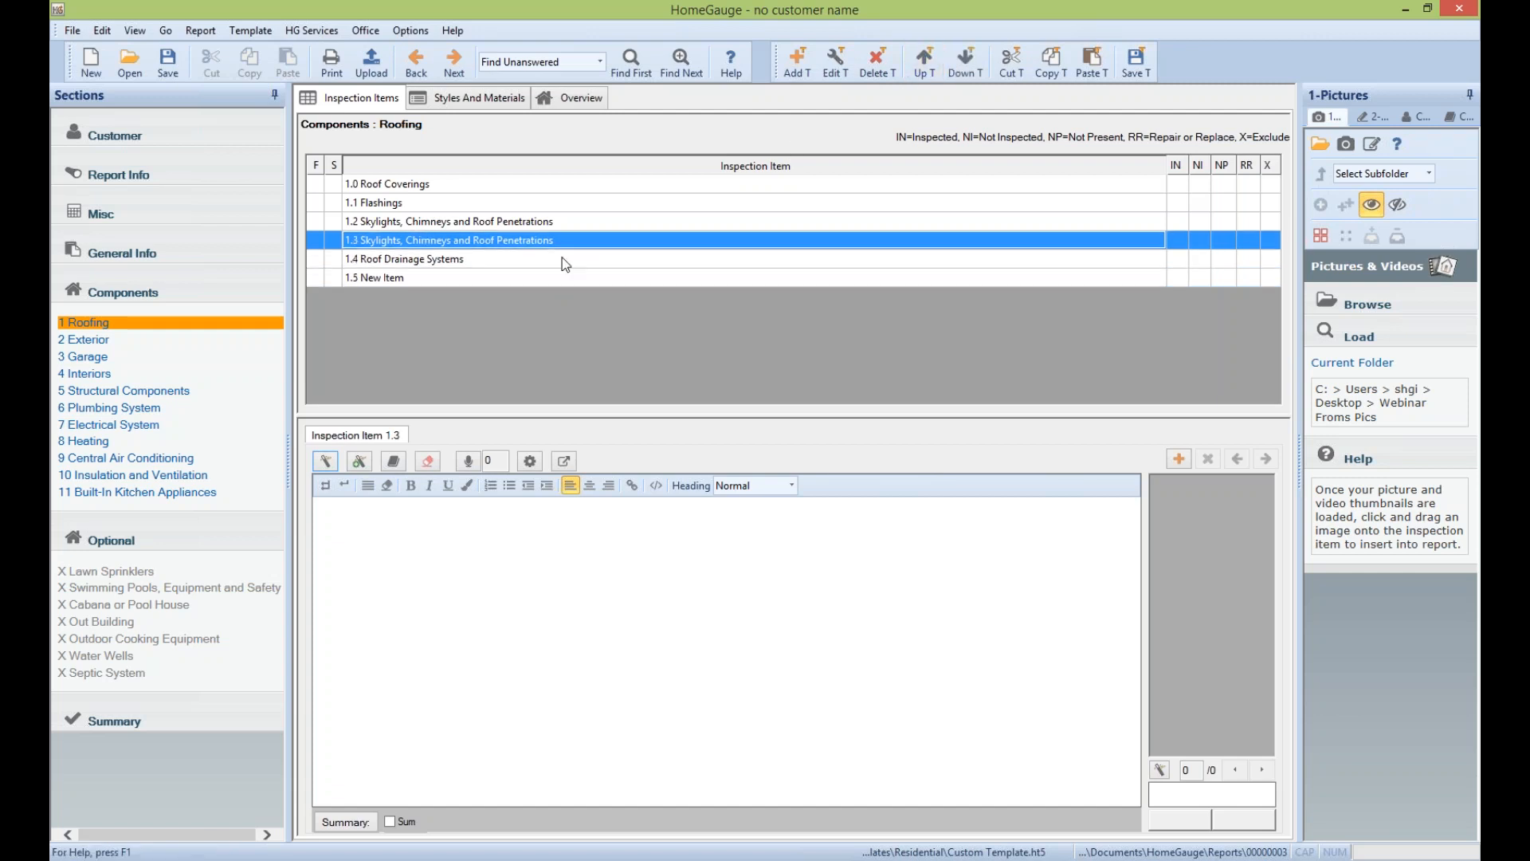
# Rename the duplicated Roofing item to Chimneys and Roof Penetrations
pyautogui.click(835, 59)
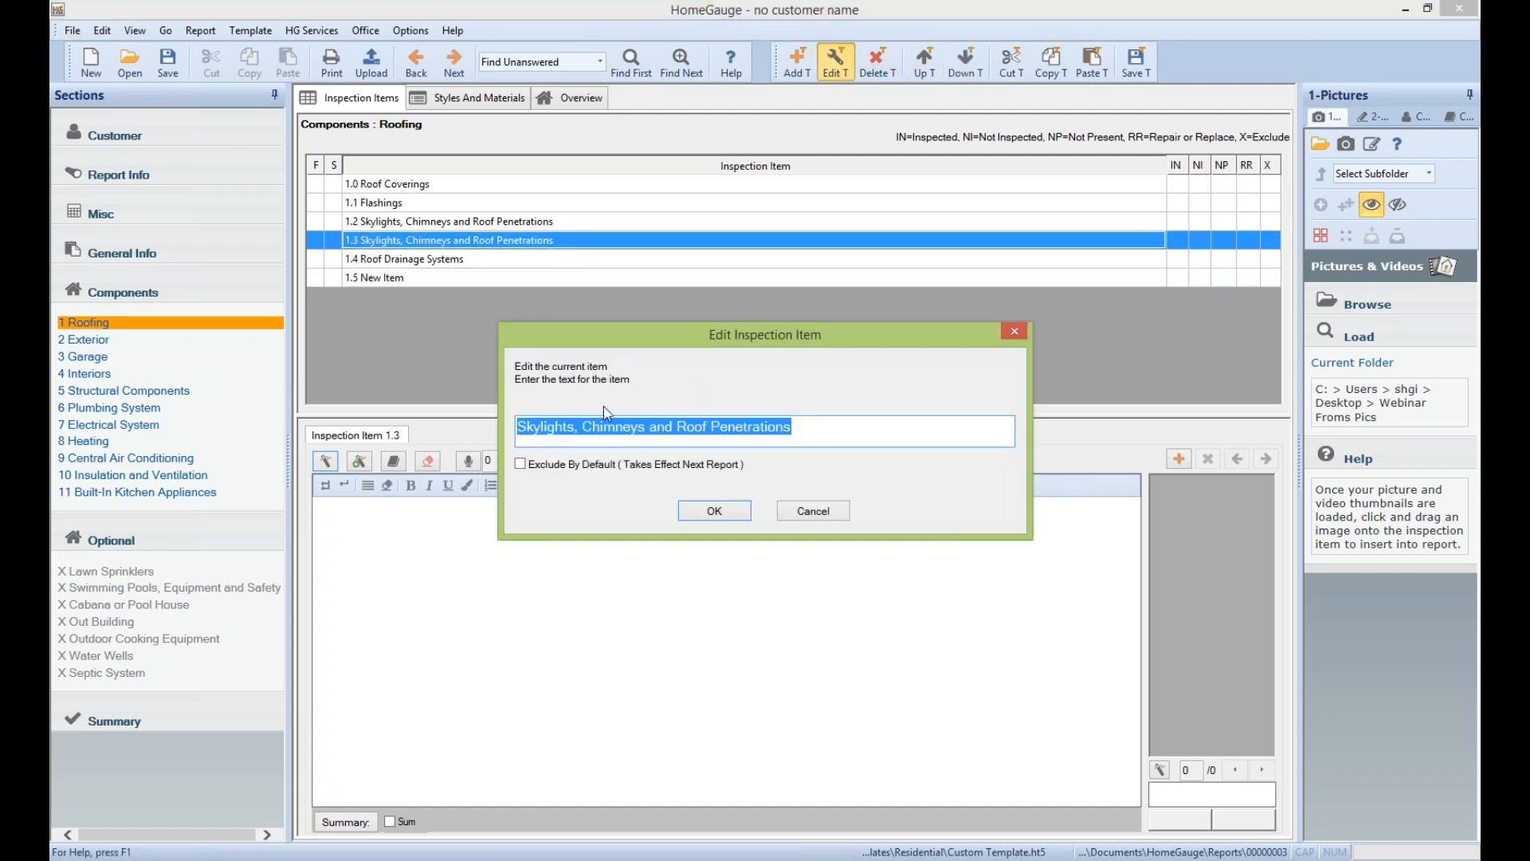
pyautogui.click(585, 426)
pyautogui.moveTo(584, 426); pyautogui.dragTo(469, 431)
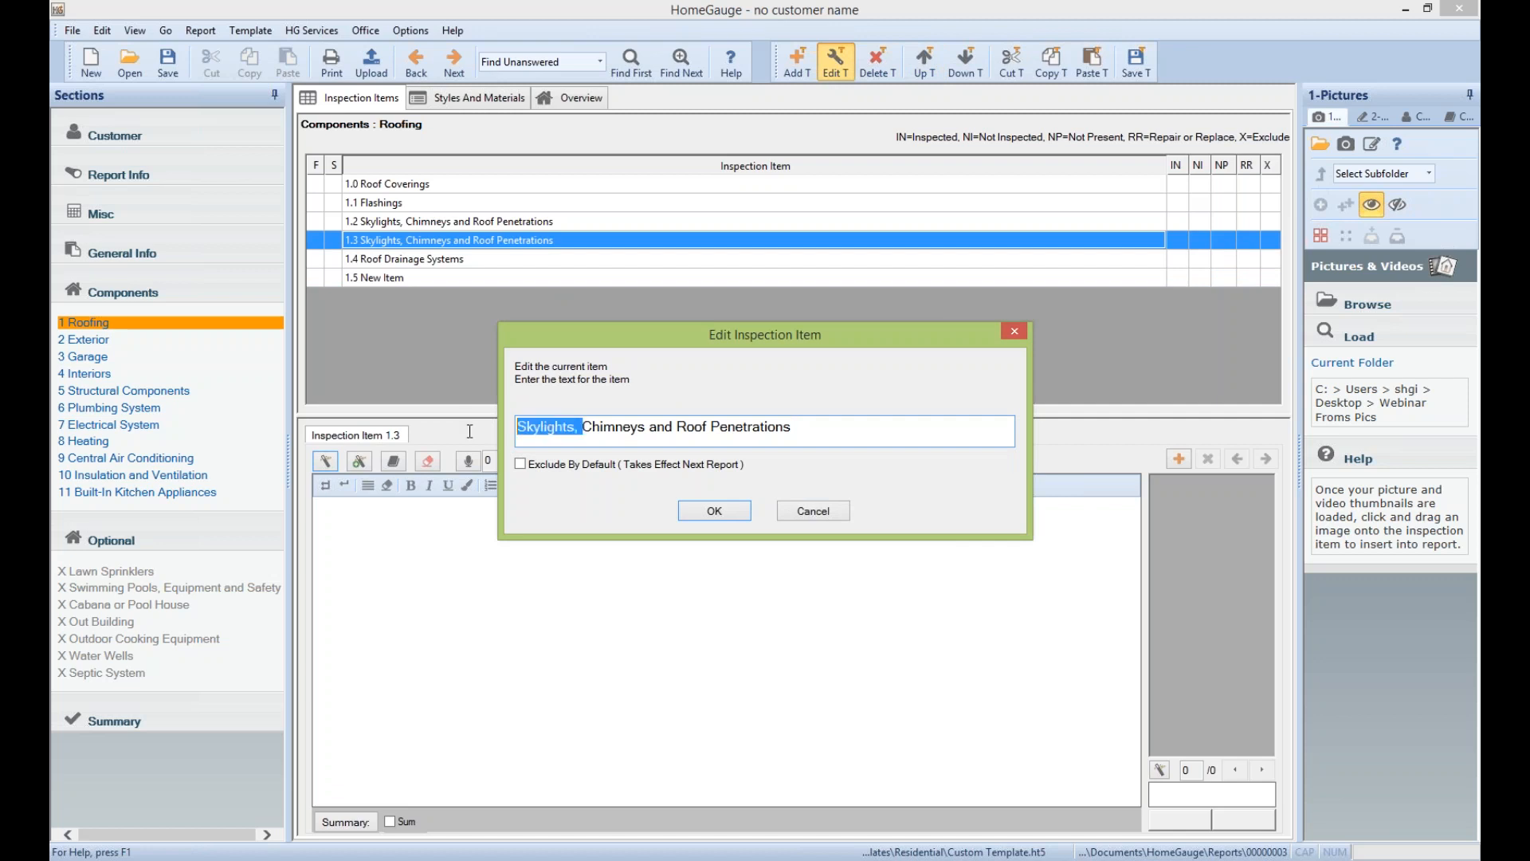
pyautogui.press('BackSpace')
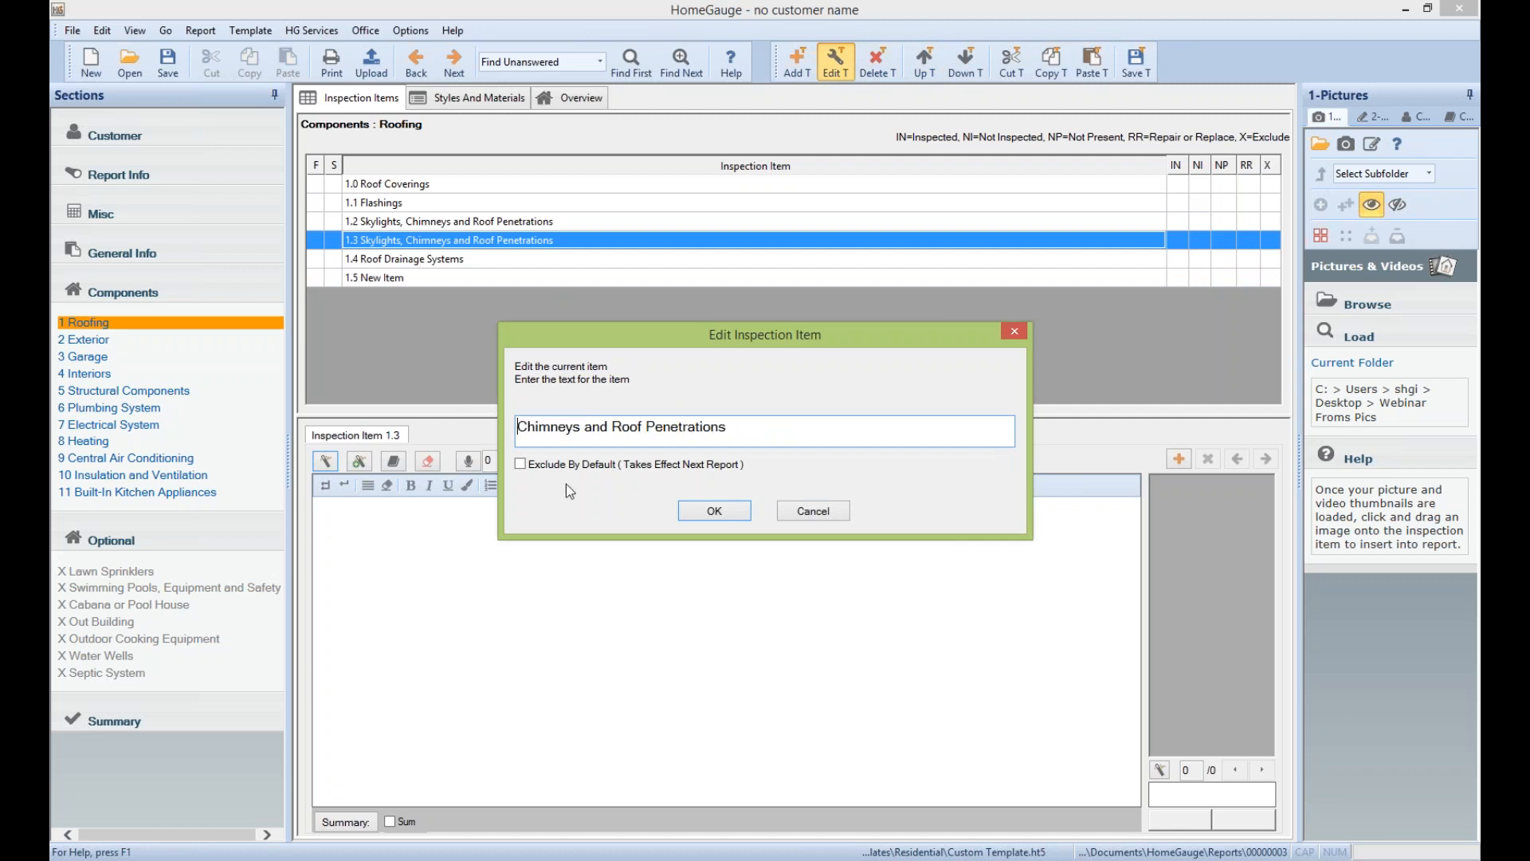
pyautogui.click(707, 512)
# Rename the original Skylights, Chimneys and Roof Penetrations item in Roofing to Skylights
pyautogui.click(445, 222)
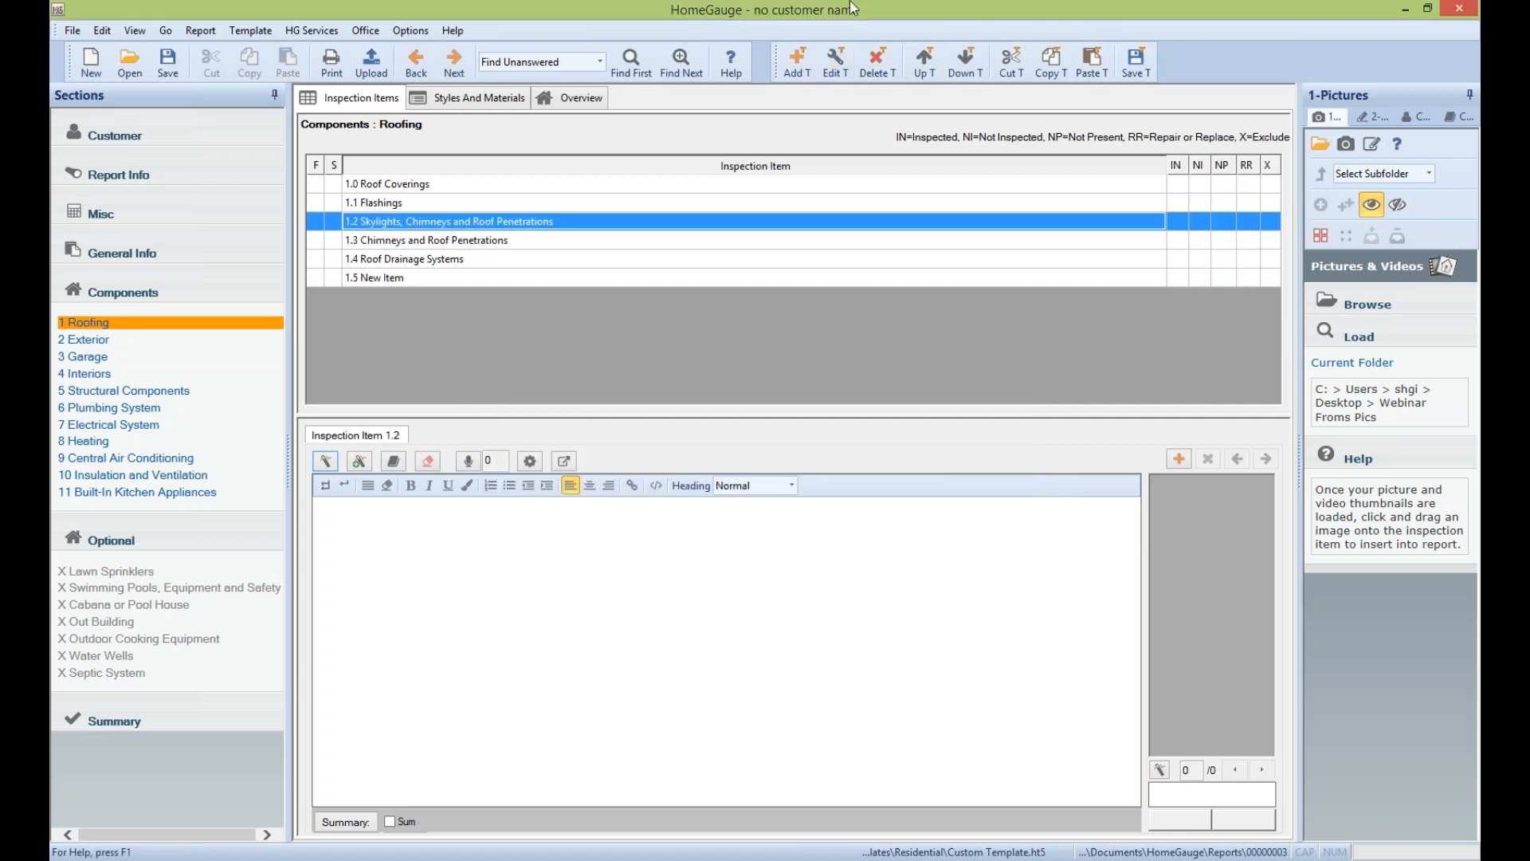
pyautogui.click(835, 61)
pyautogui.click(575, 426)
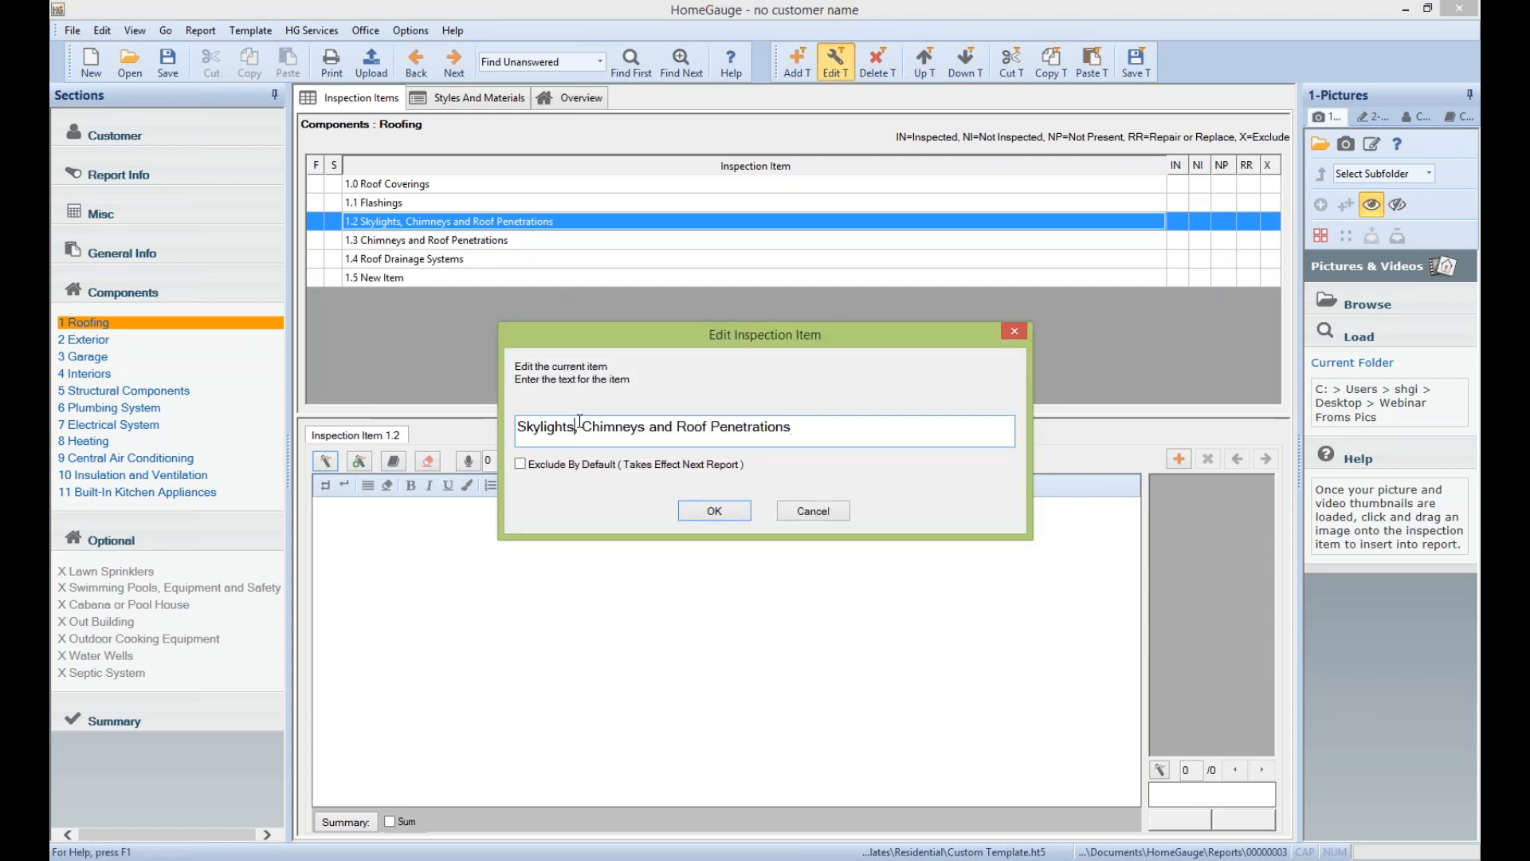
pyautogui.hotkey('shift', 'End')
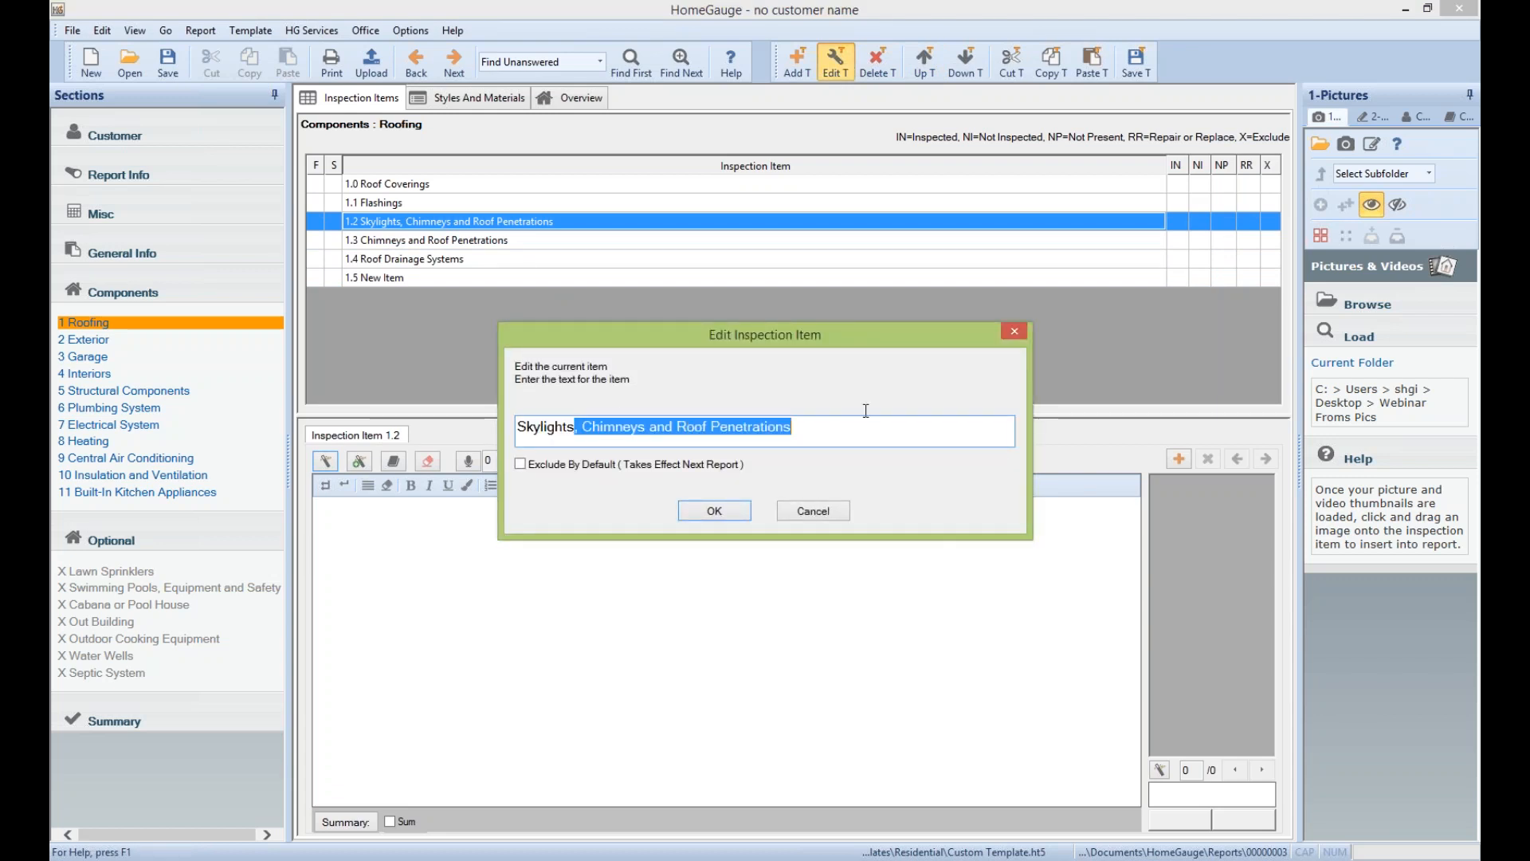
pyautogui.press('BackSpace')
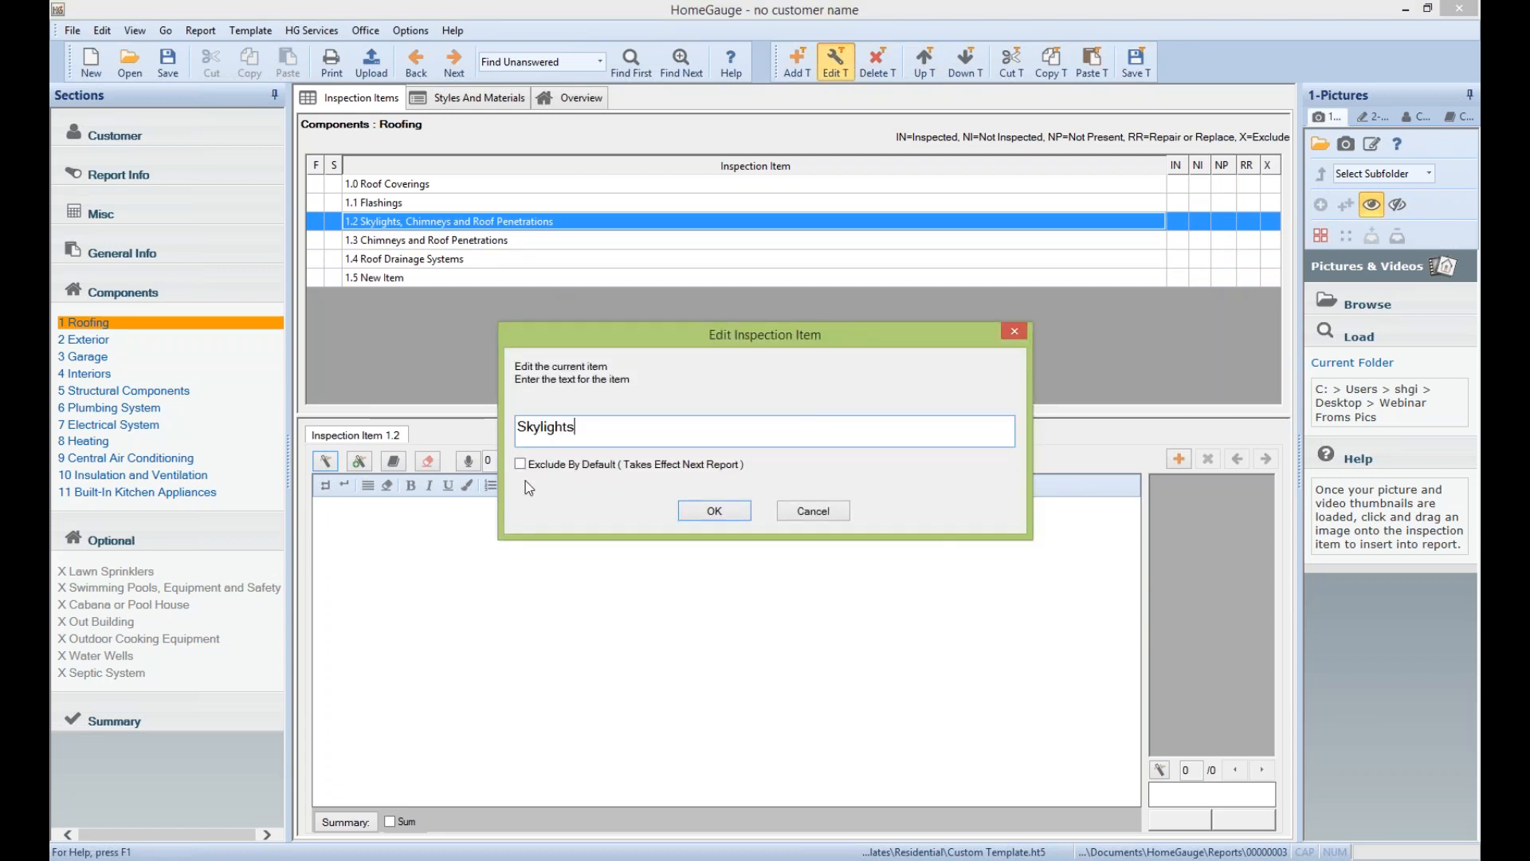
pyautogui.click(733, 511)
# Mark Skylights as excluded in the current report and remove the exclusion mark again
pyautogui.click(1266, 224)
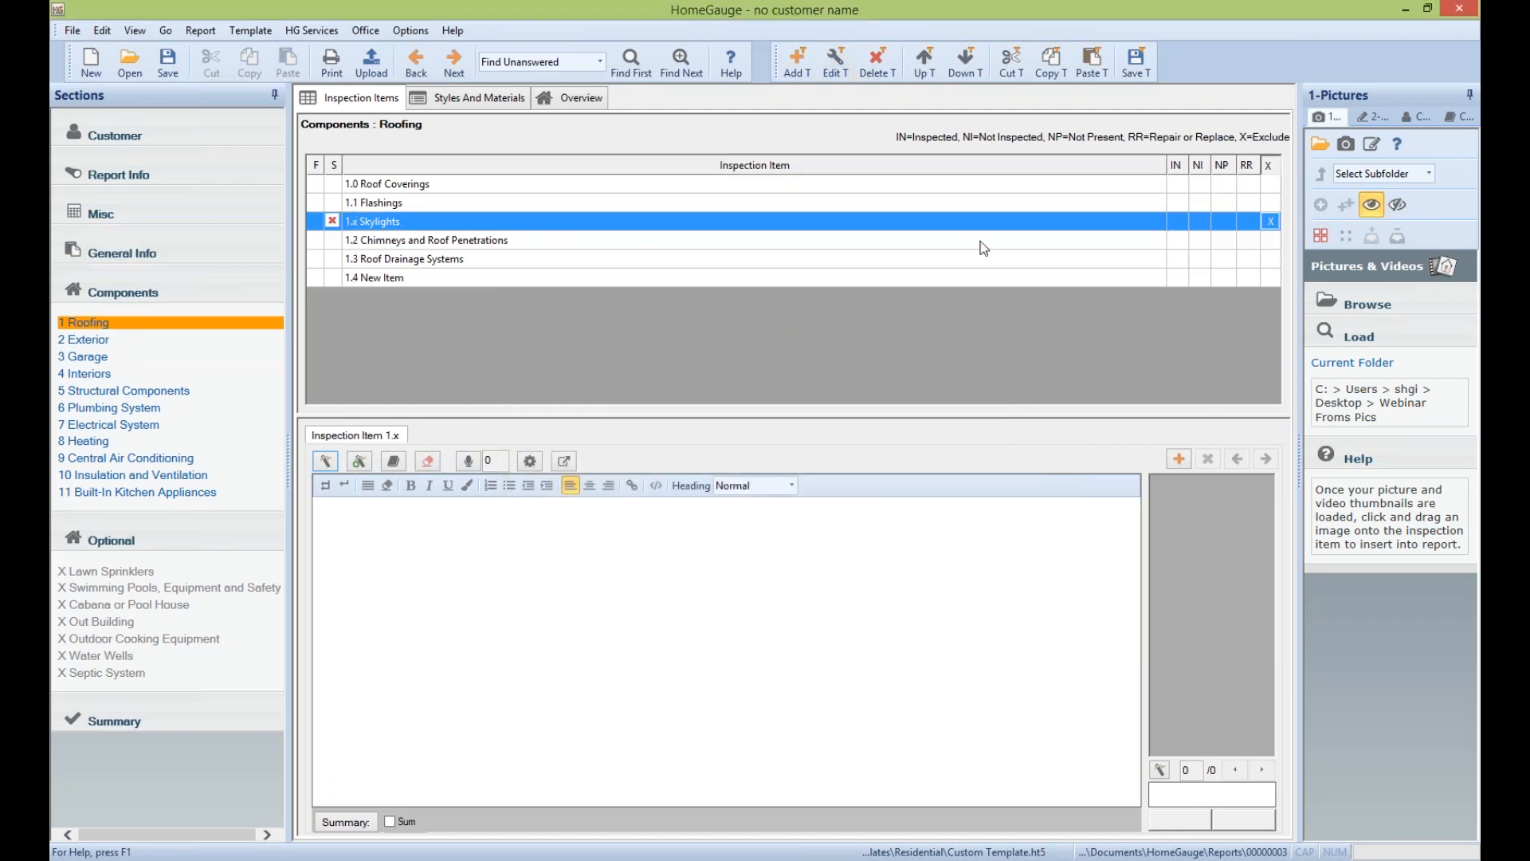
pyautogui.click(1269, 222)
pyautogui.click(427, 242)
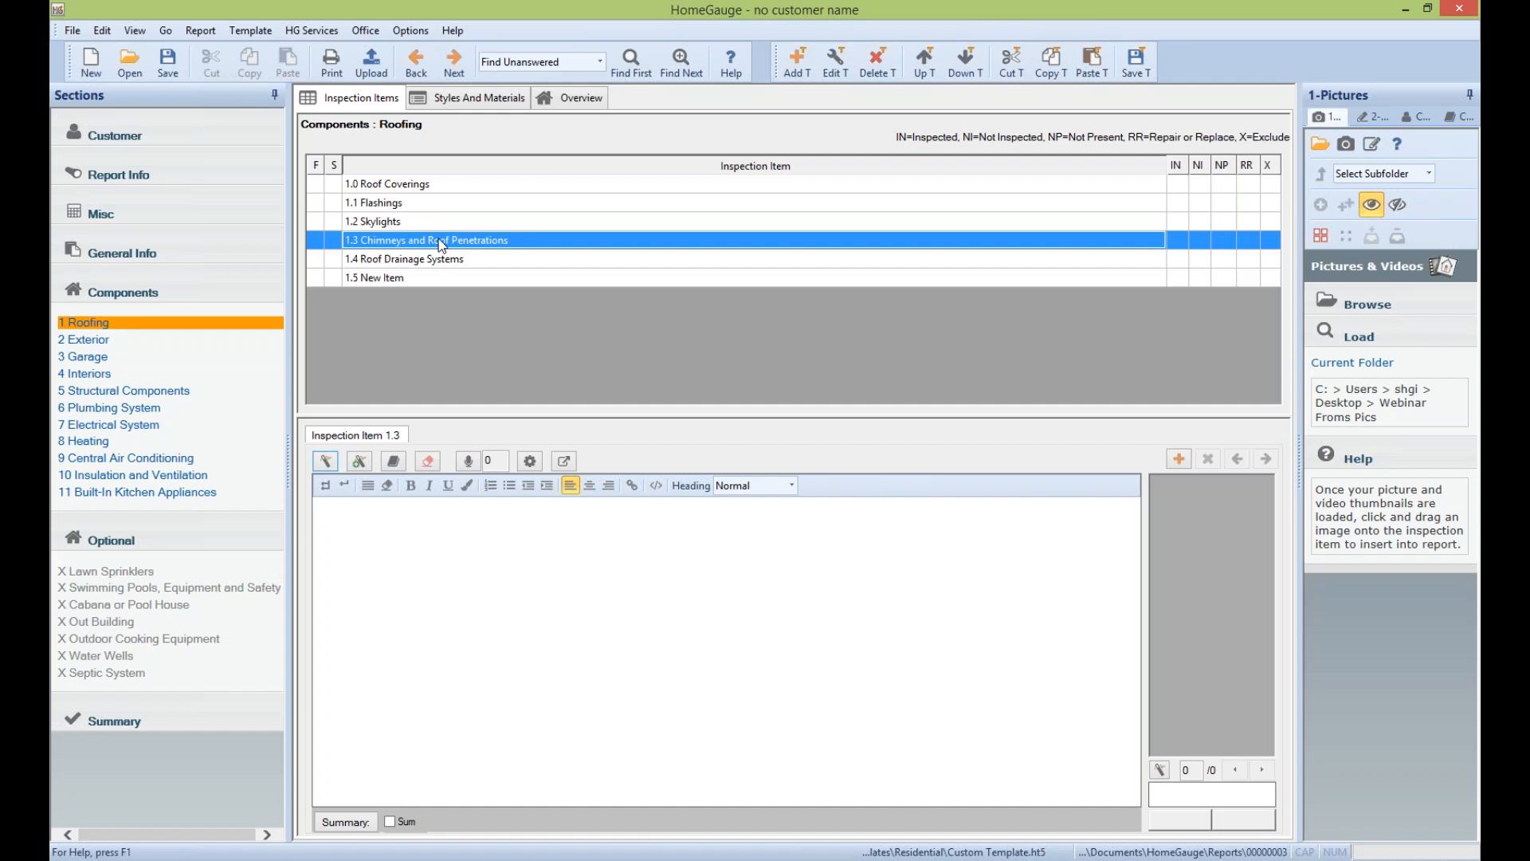
pyautogui.click(1150, 55)
pyautogui.click(469, 220)
pyautogui.click(471, 234)
pyautogui.click(471, 229)
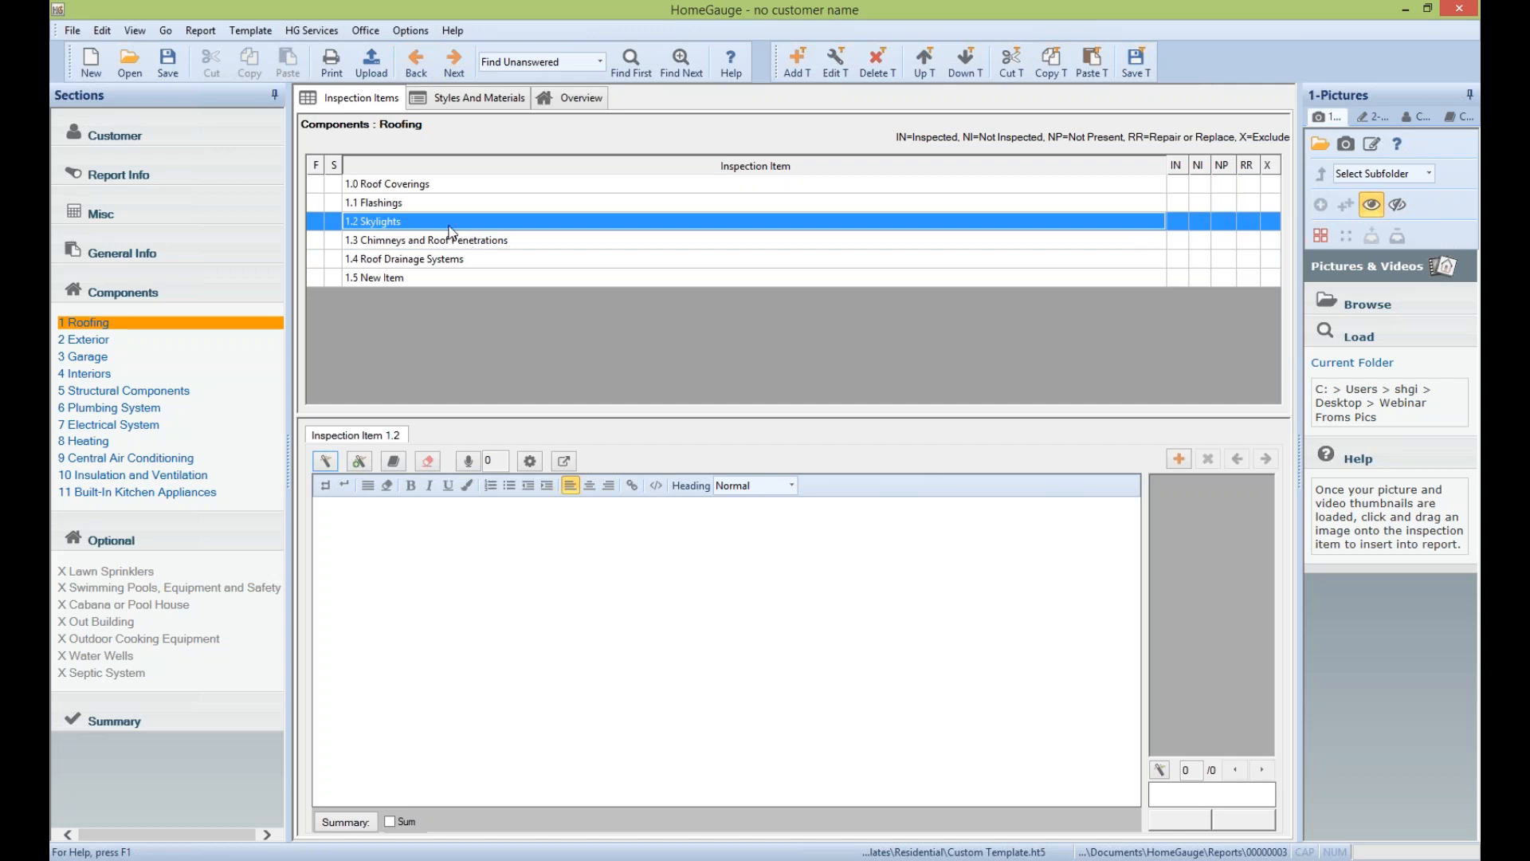
pyautogui.click(454, 239)
pyautogui.click(475, 226)
pyautogui.click(476, 240)
pyautogui.click(476, 227)
pyautogui.click(476, 240)
pyautogui.click(476, 227)
pyautogui.click(476, 240)
pyautogui.click(474, 227)
# Review the comment lists for Skylights and for Chimneys and Roof Penetrations, filtering the latter by the Skylights category
pyautogui.click(325, 460)
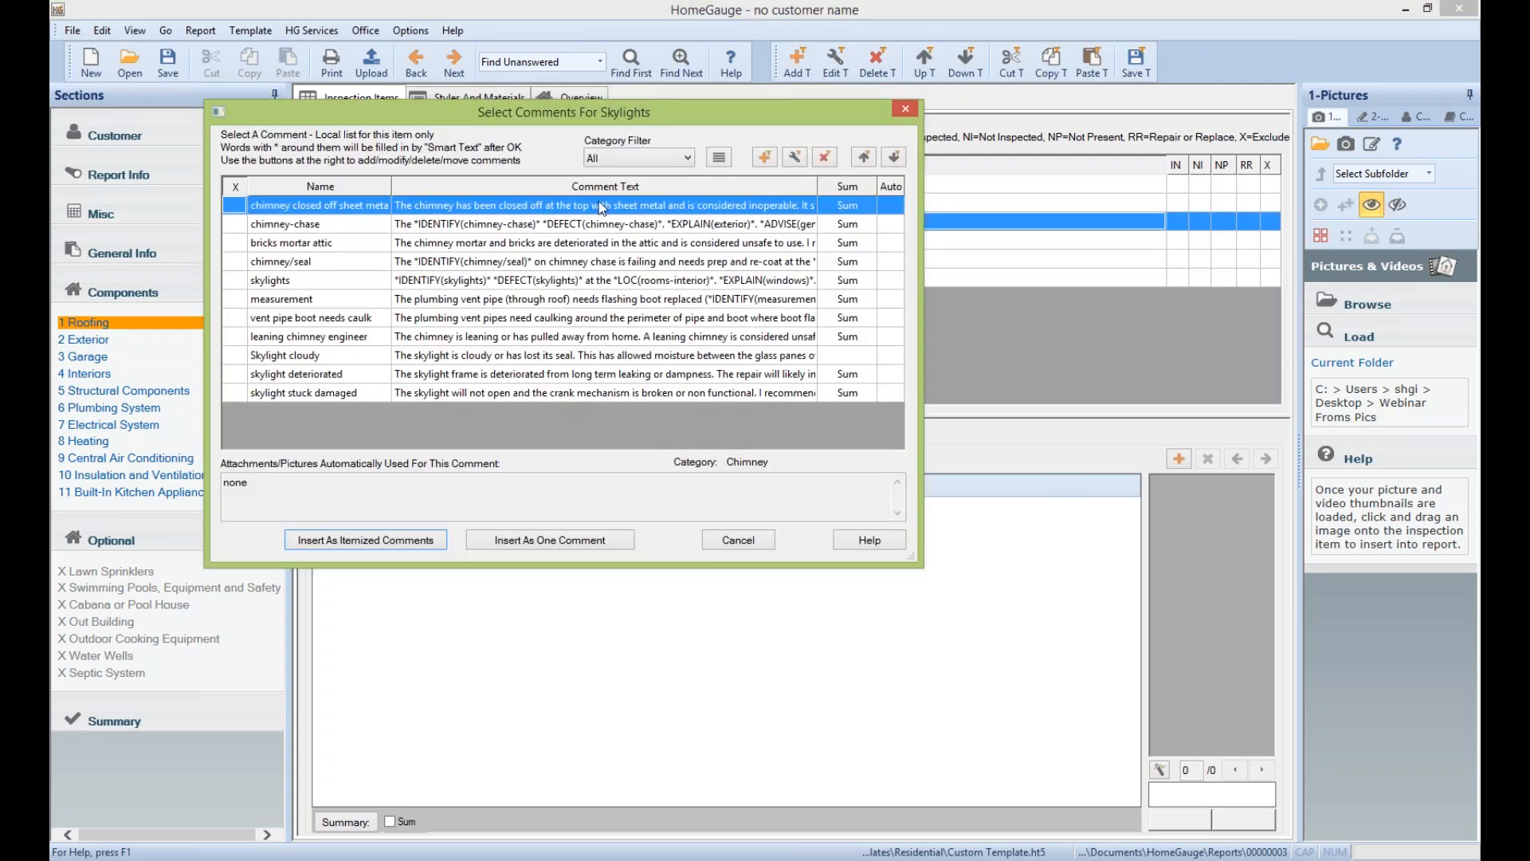
pyautogui.click(713, 540)
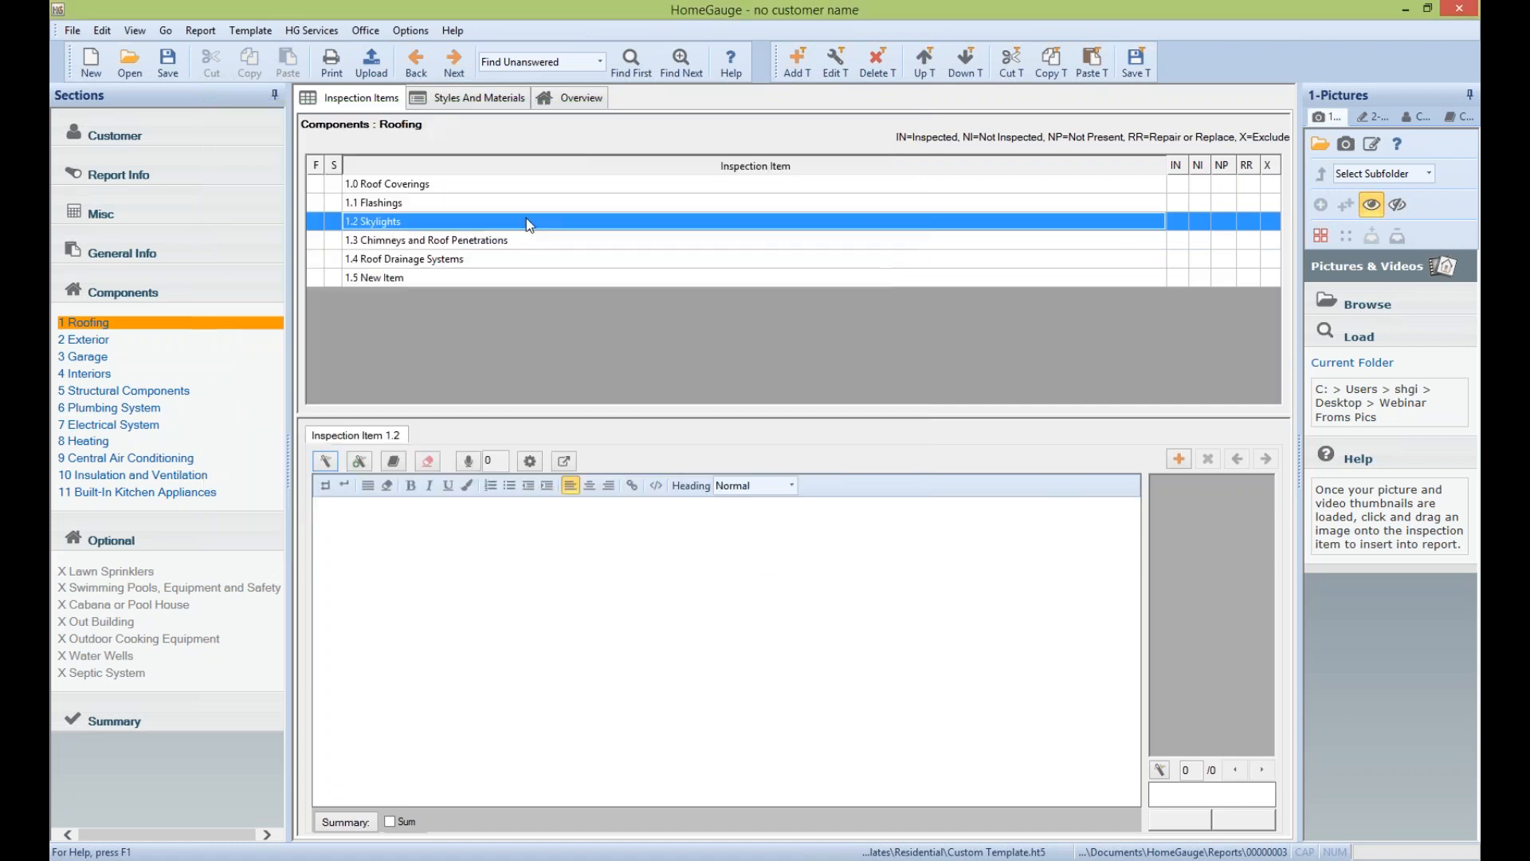
pyautogui.click(516, 242)
pyautogui.click(326, 461)
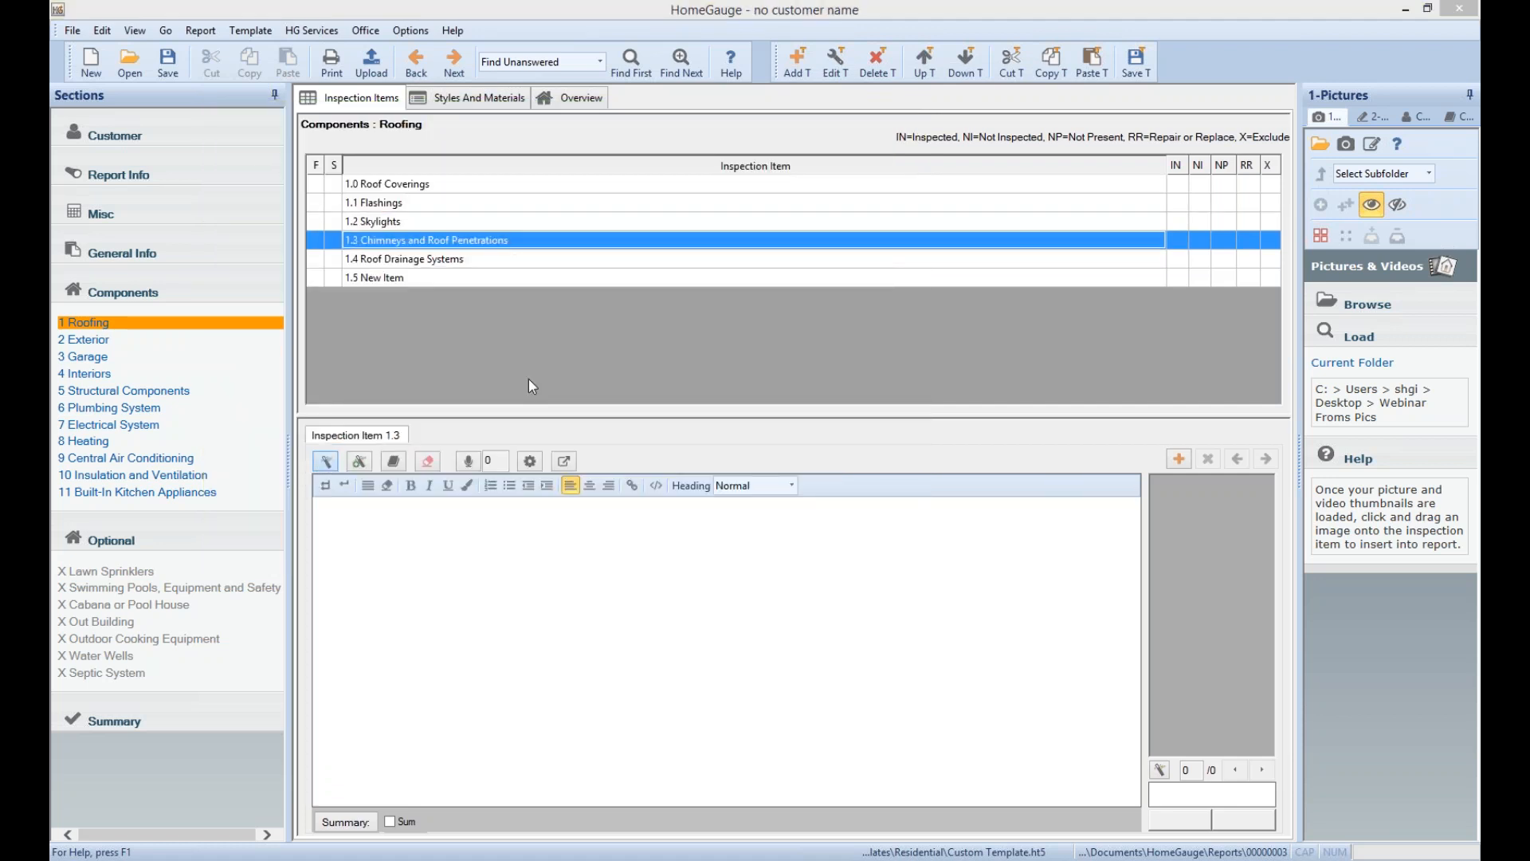
pyautogui.click(674, 160)
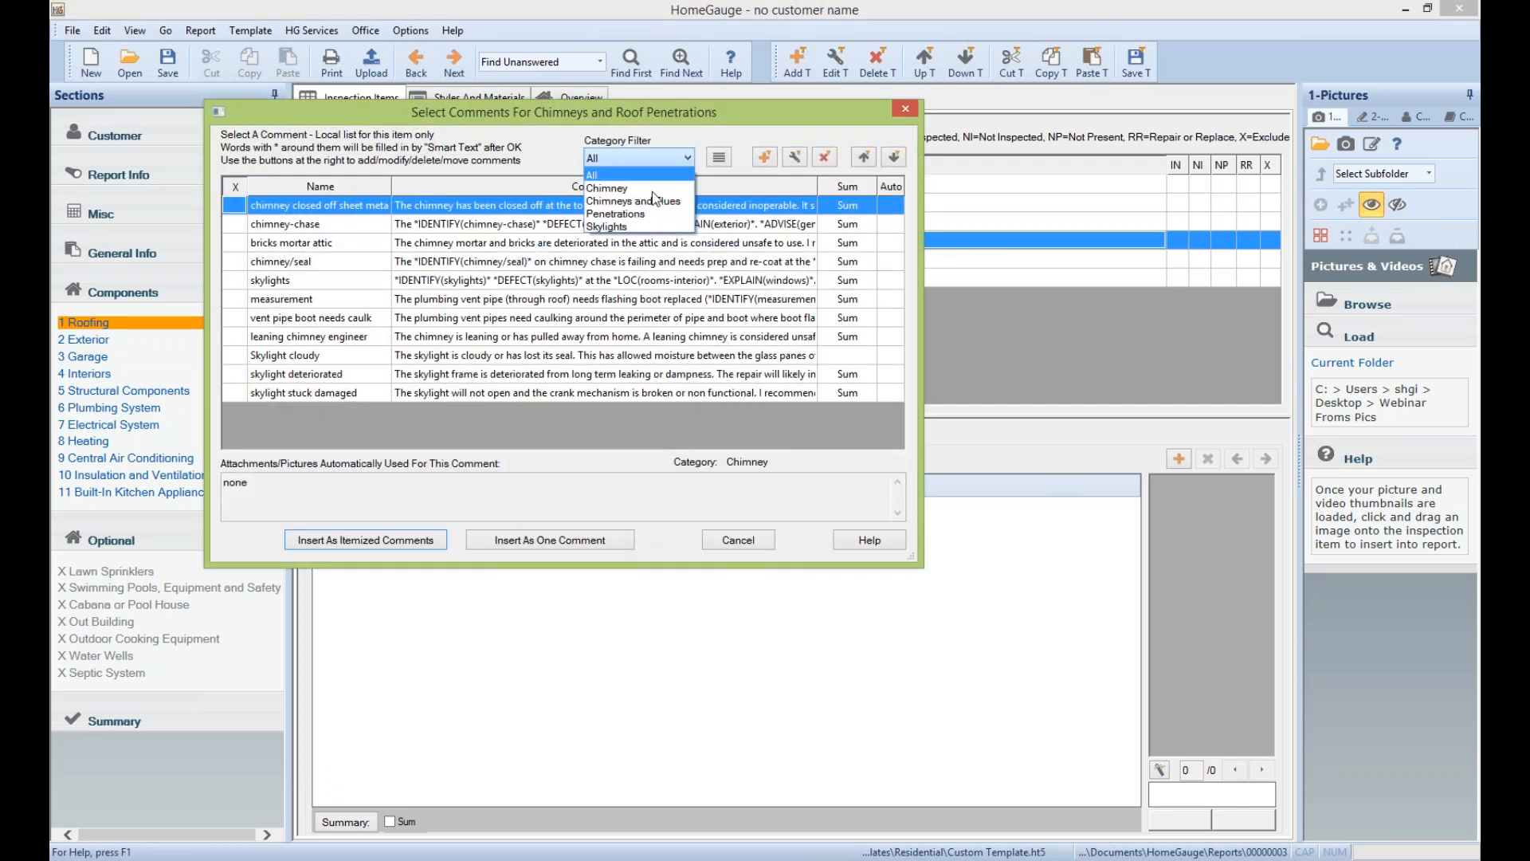
pyautogui.click(611, 227)
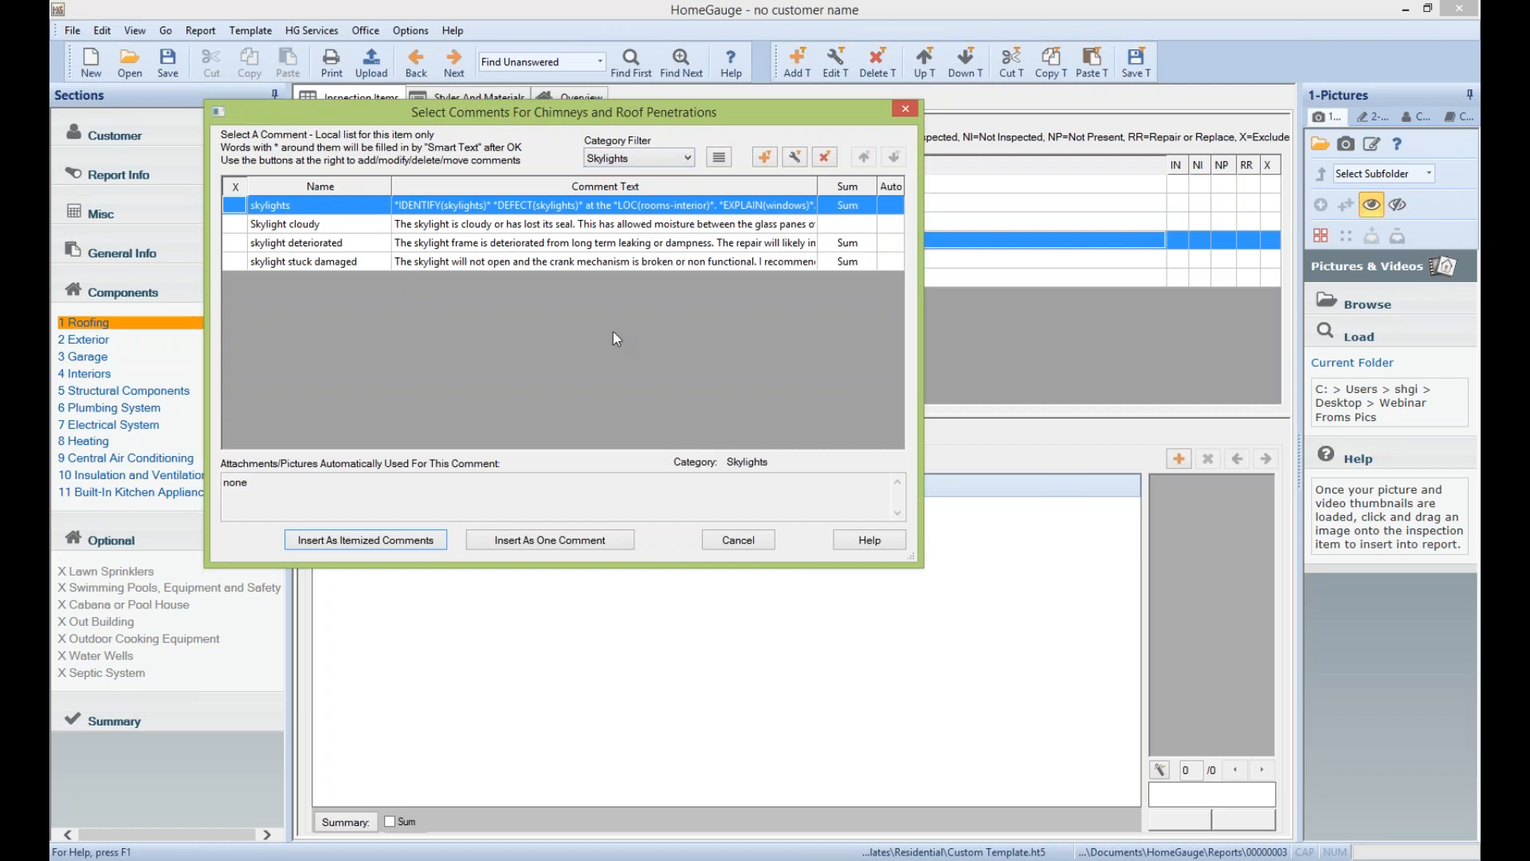
pyautogui.click(738, 540)
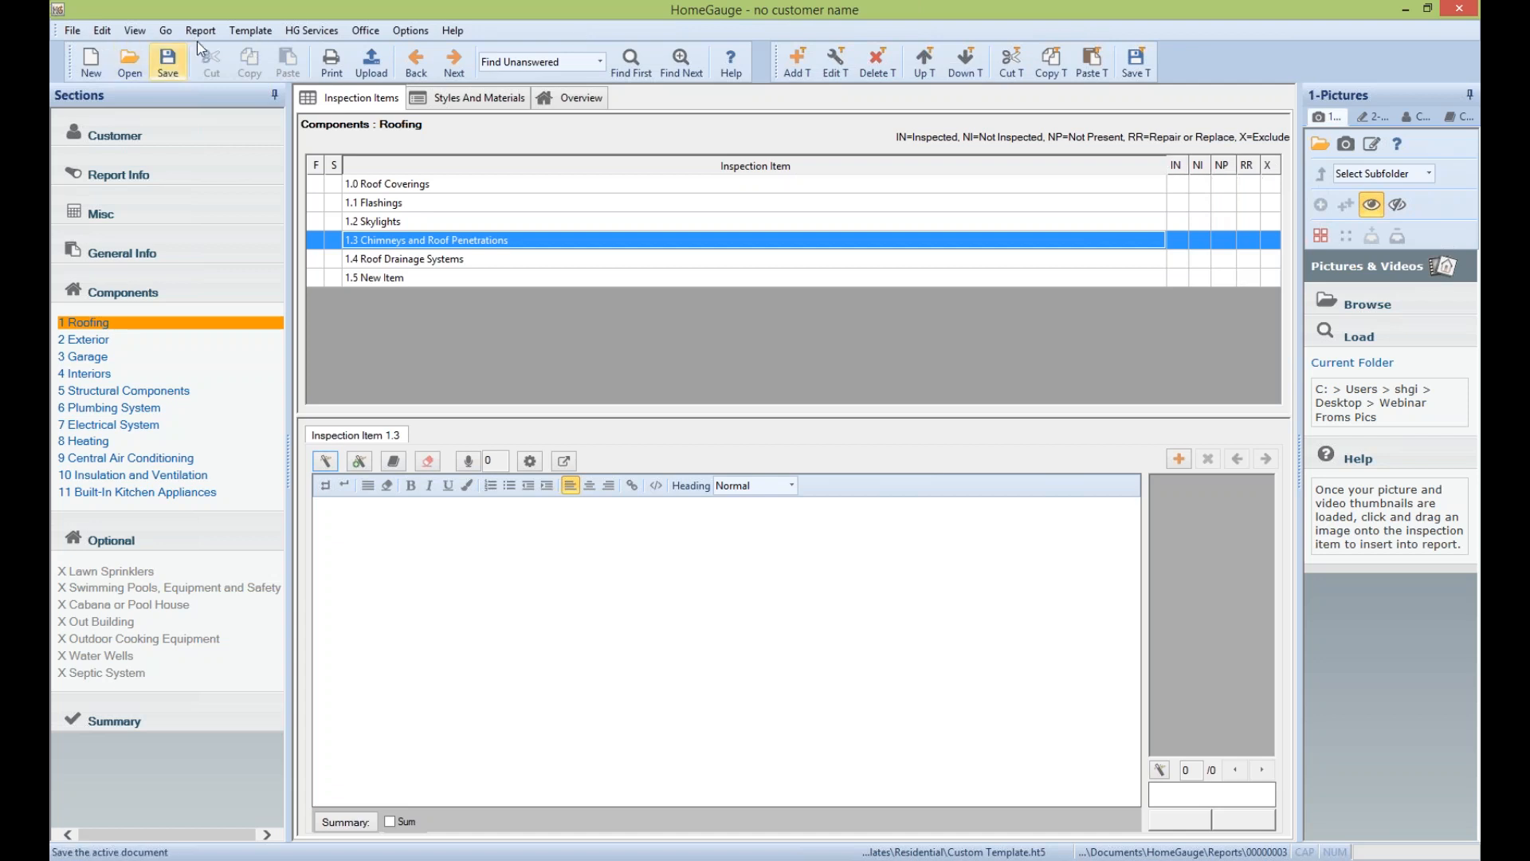
# Open the default column headers for all sections for editing
pyautogui.click(266, 31)
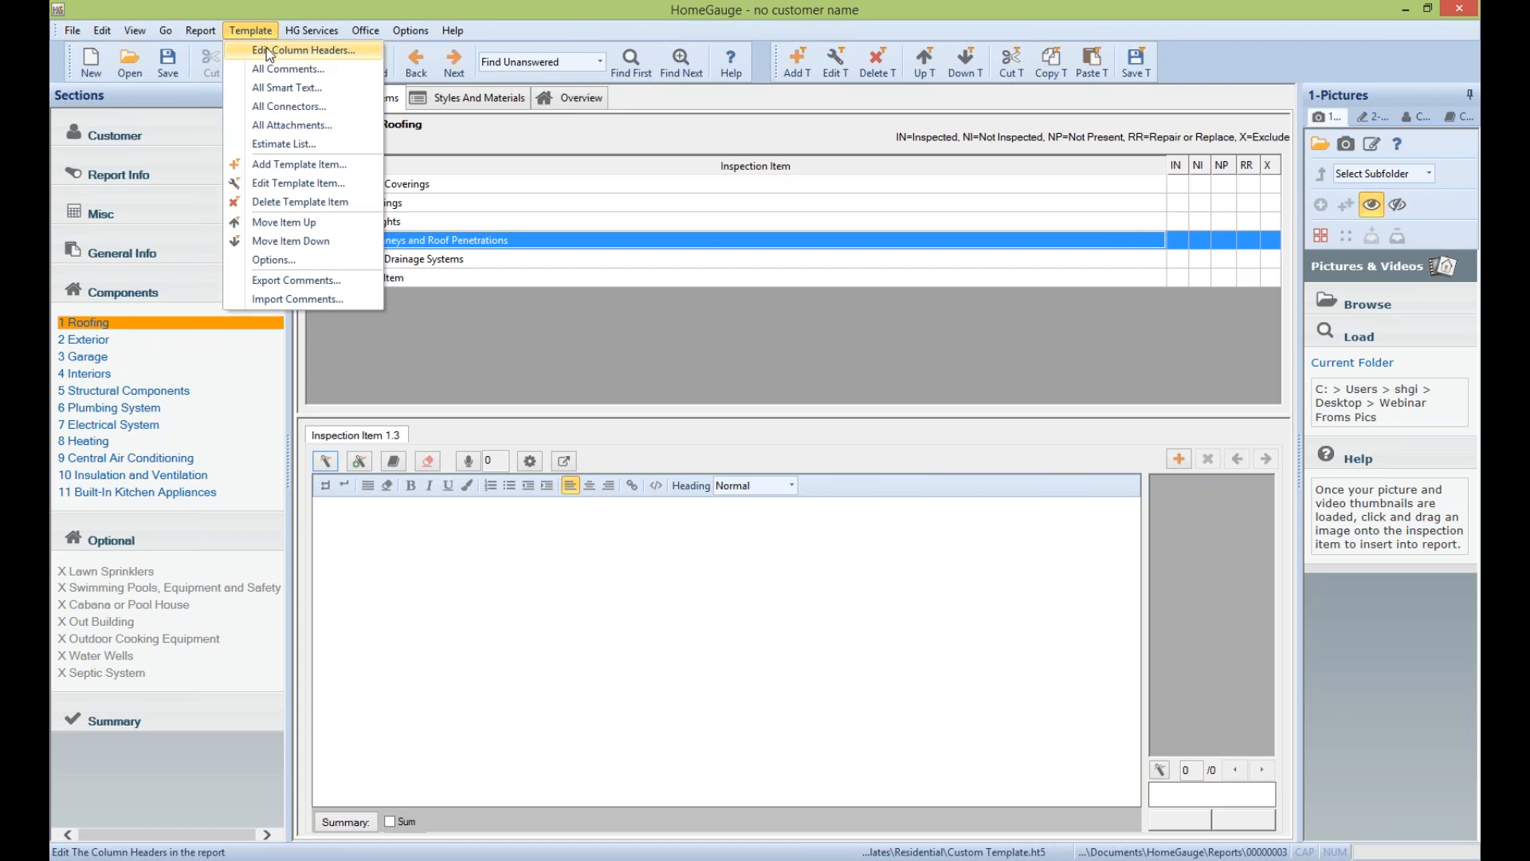
pyautogui.click(322, 50)
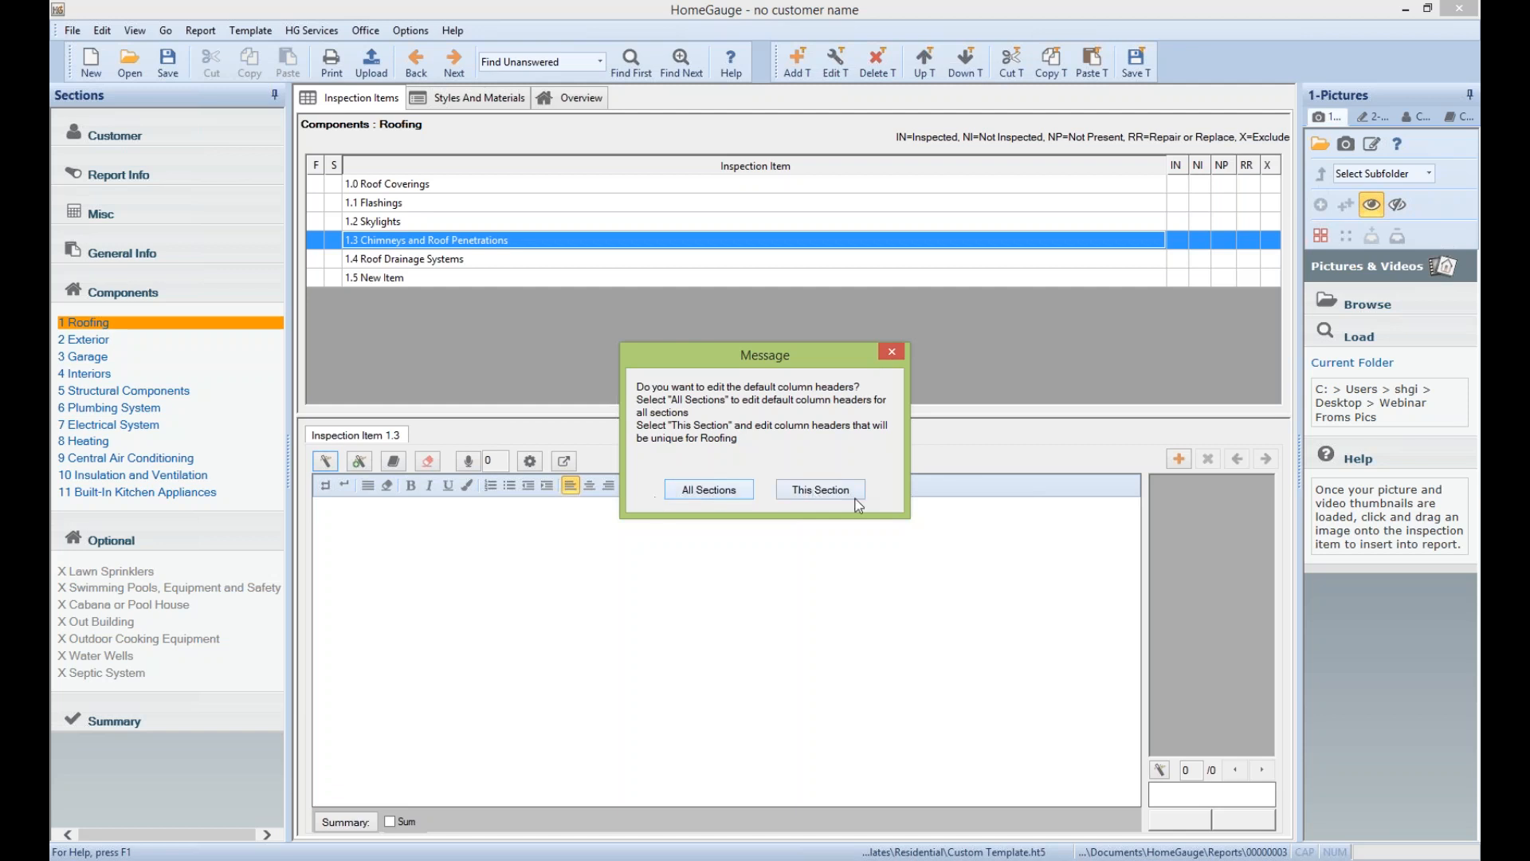
pyautogui.click(717, 496)
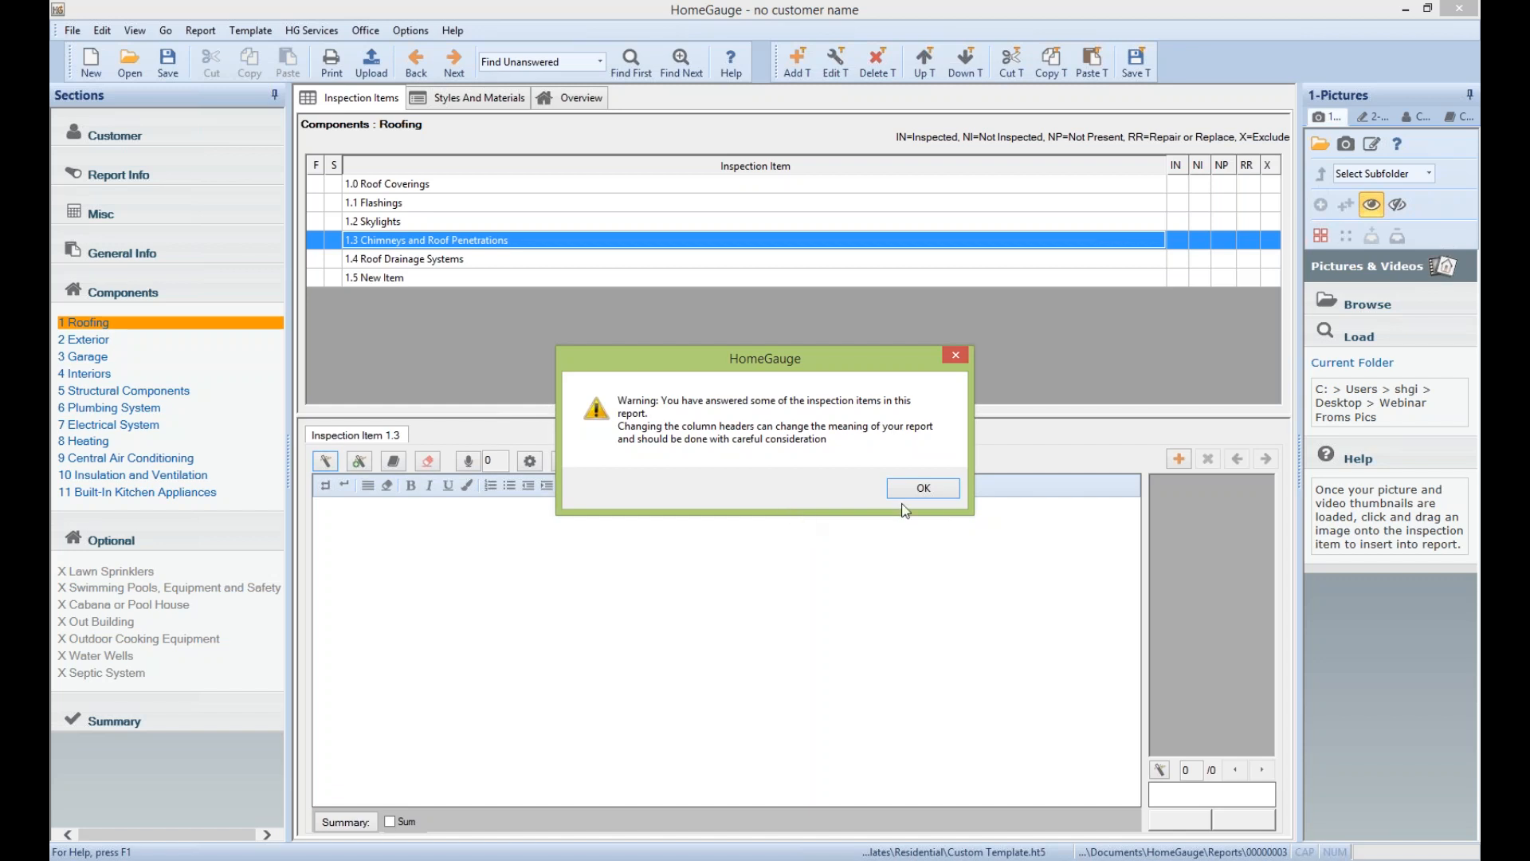
pyautogui.click(931, 492)
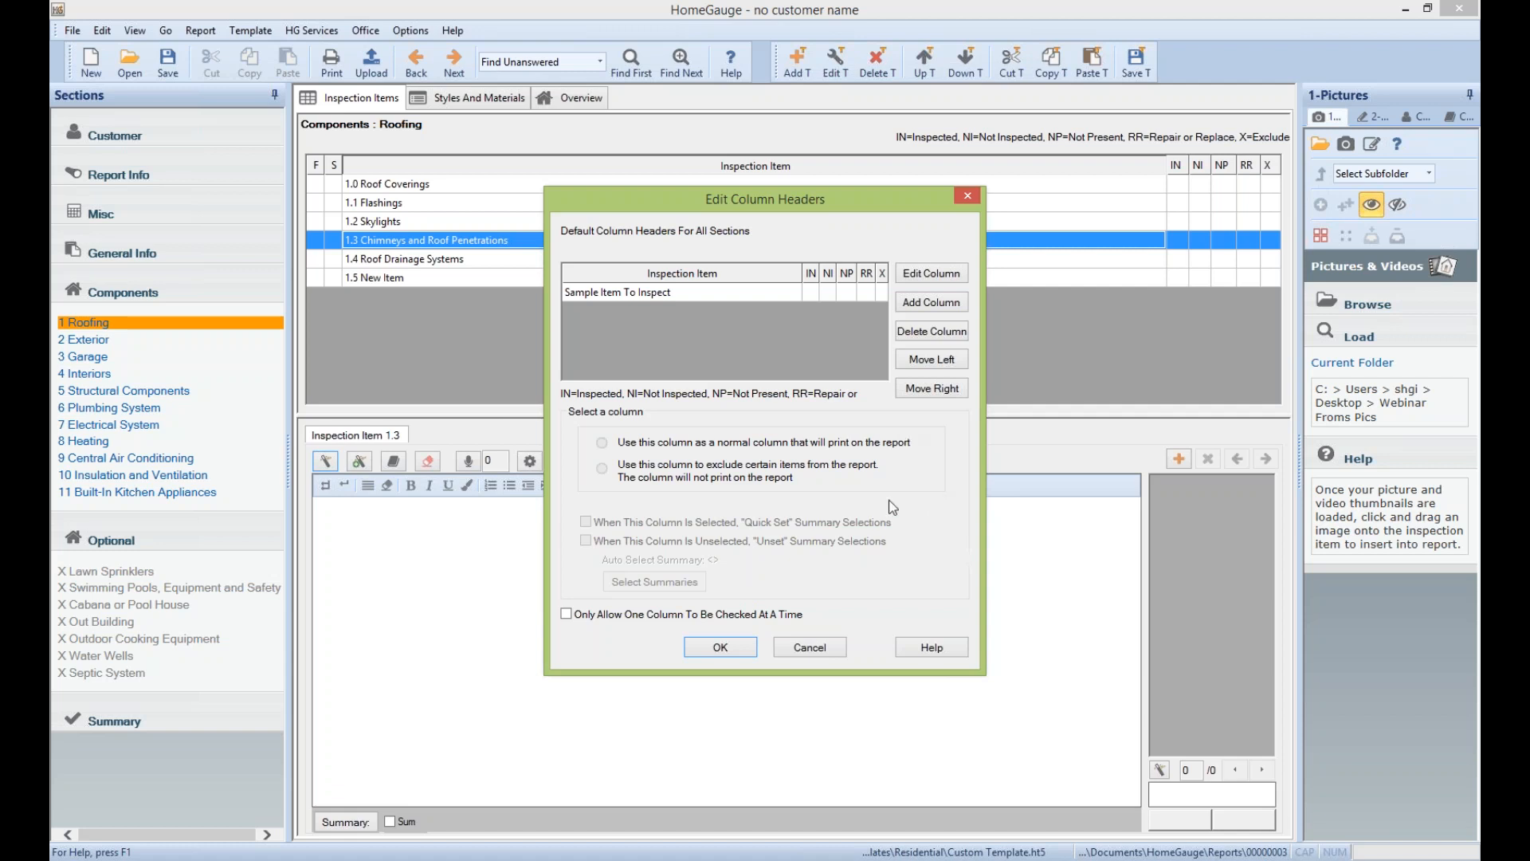
# Examine the print and summary settings of the Inspected, Not Inspected, Not Present and Repair or Replace columns
pyautogui.click(809, 295)
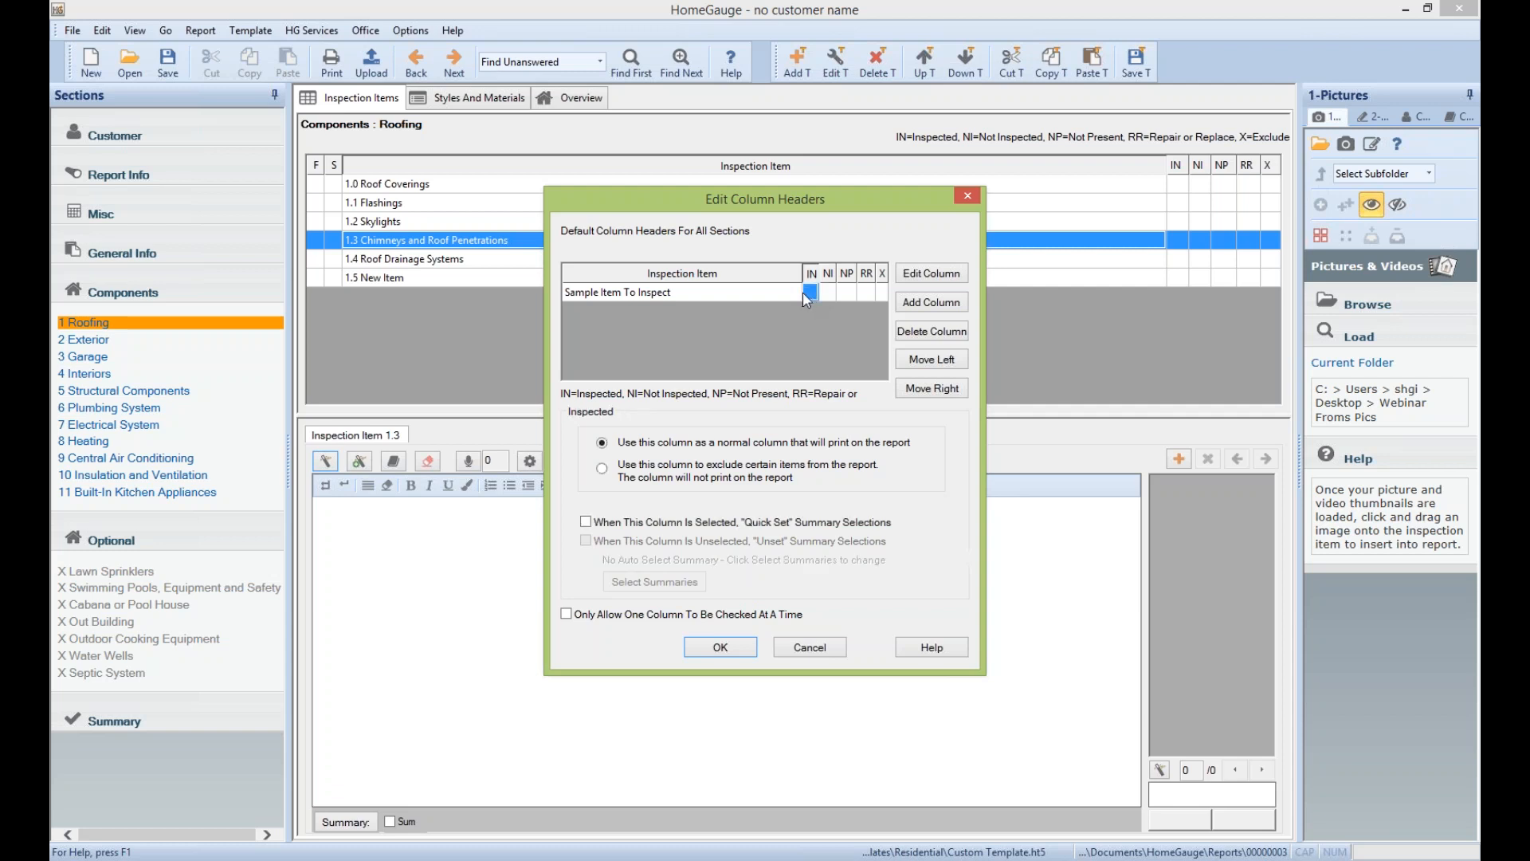
pyautogui.click(848, 292)
pyautogui.click(866, 292)
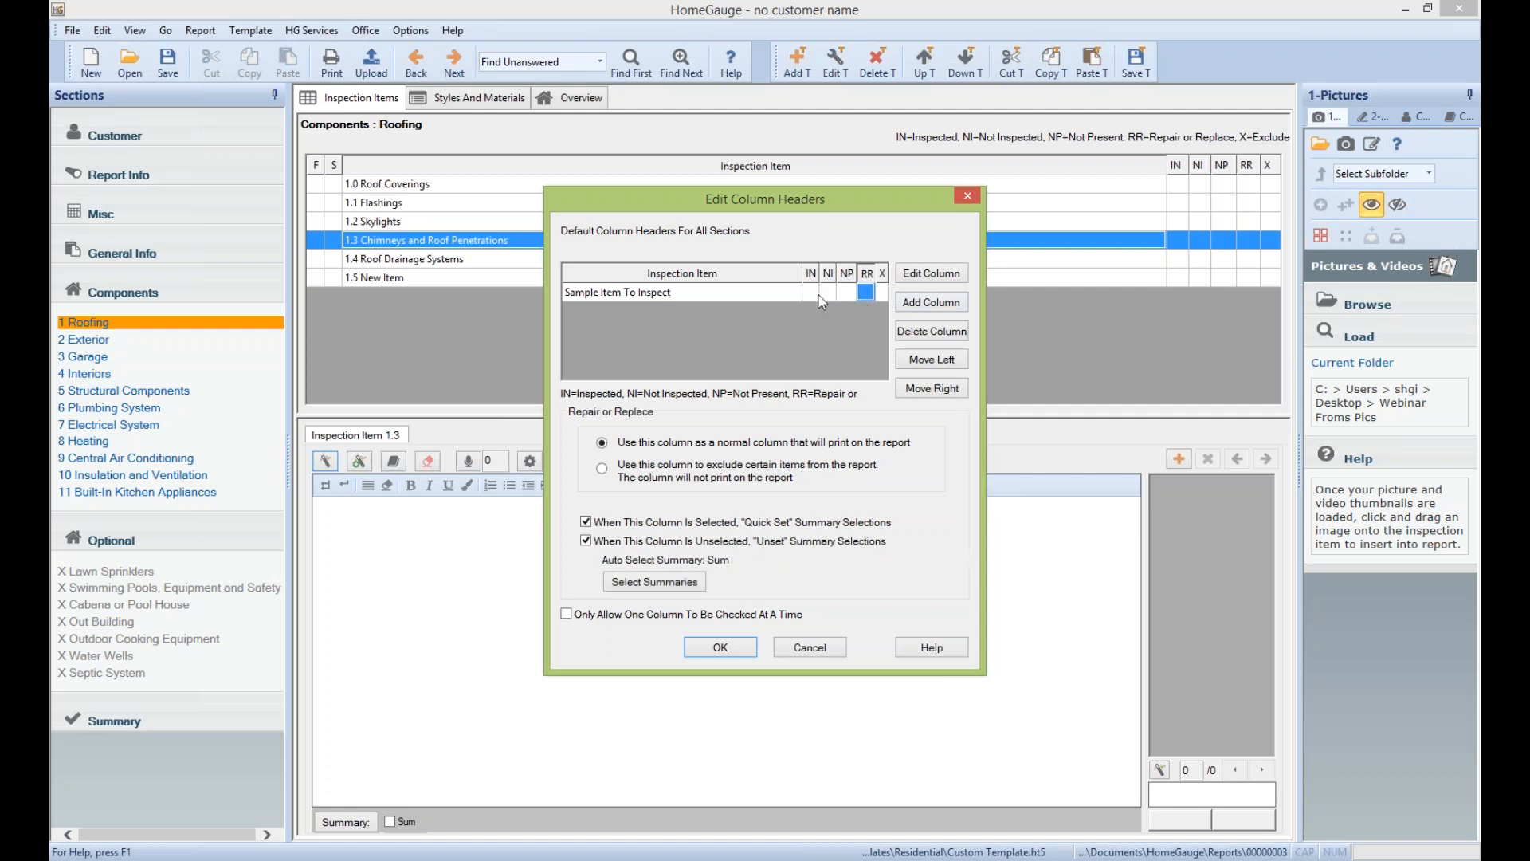
pyautogui.click(825, 291)
pyautogui.click(812, 293)
pyautogui.click(829, 294)
pyautogui.click(846, 295)
pyautogui.click(865, 295)
pyautogui.click(847, 294)
pyautogui.click(849, 275)
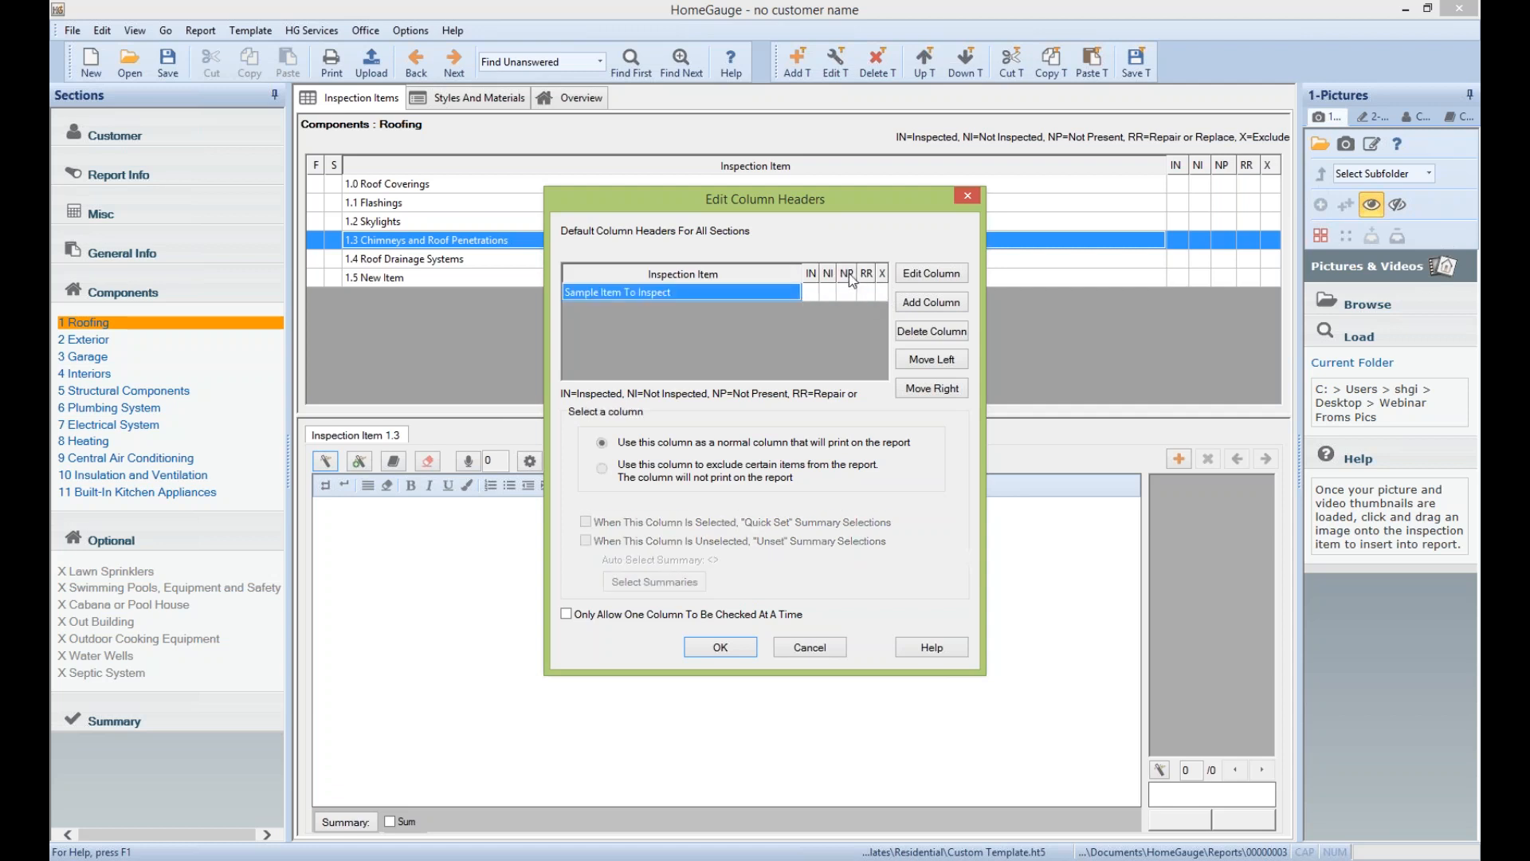
pyautogui.click(847, 292)
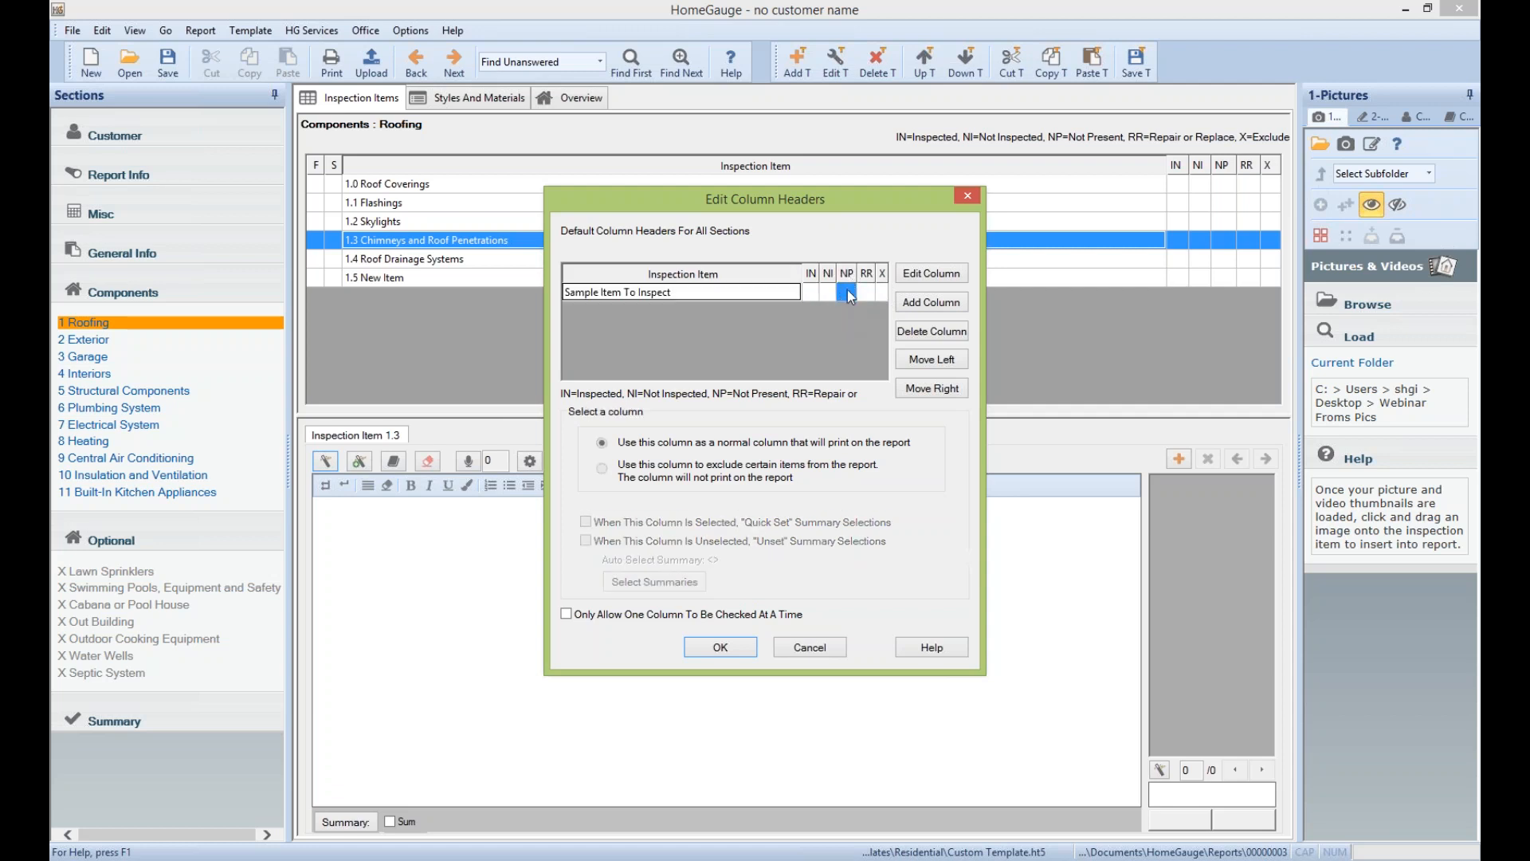
# Review the name and abbreviation of the Not Present column
pyautogui.click(841, 294)
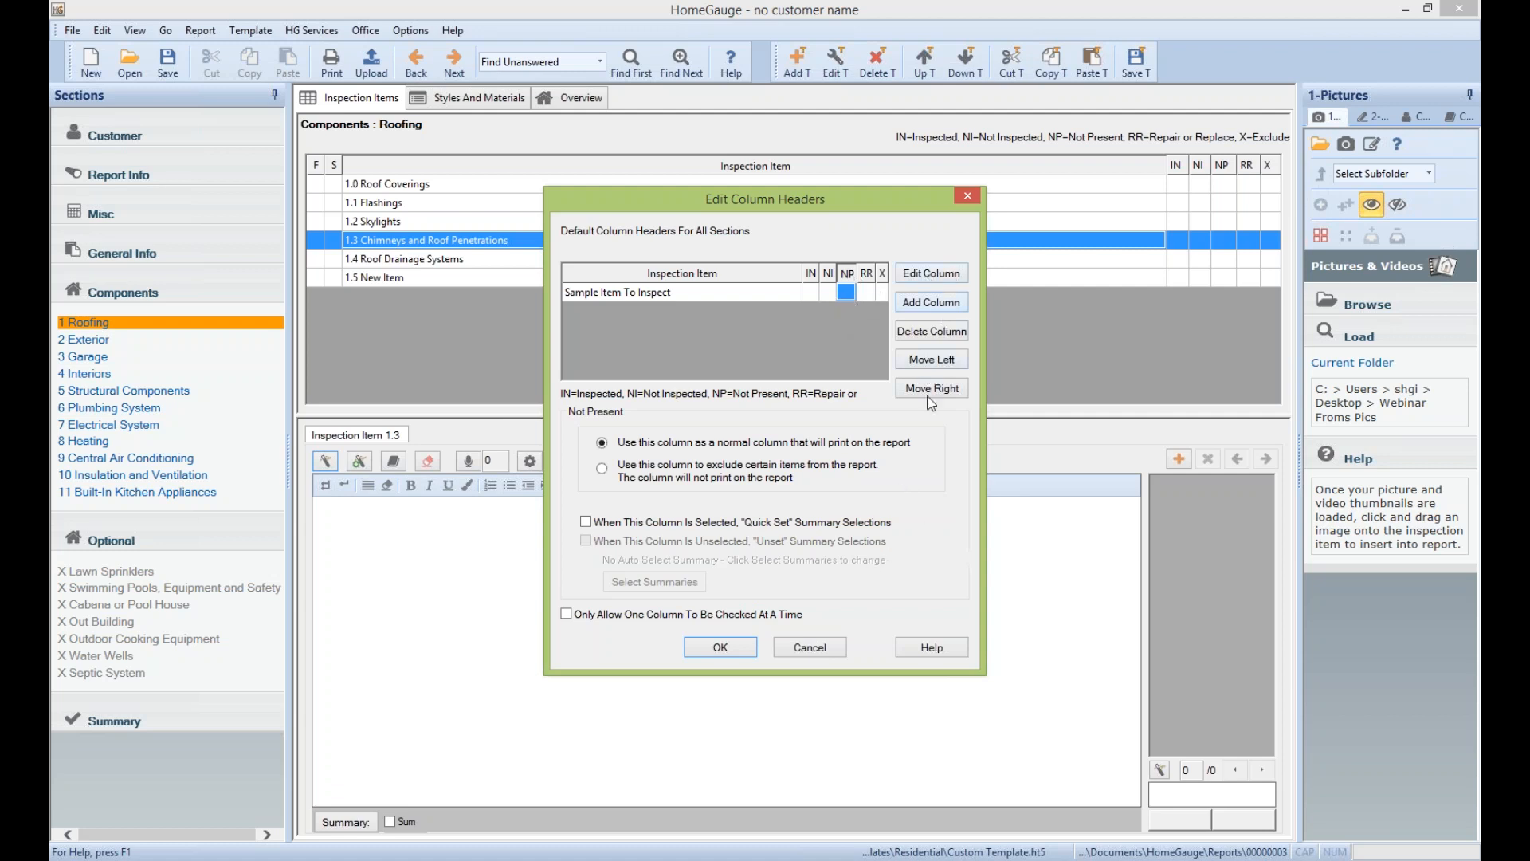
pyautogui.click(933, 276)
pyautogui.click(659, 404)
pyautogui.doubleClick(673, 455)
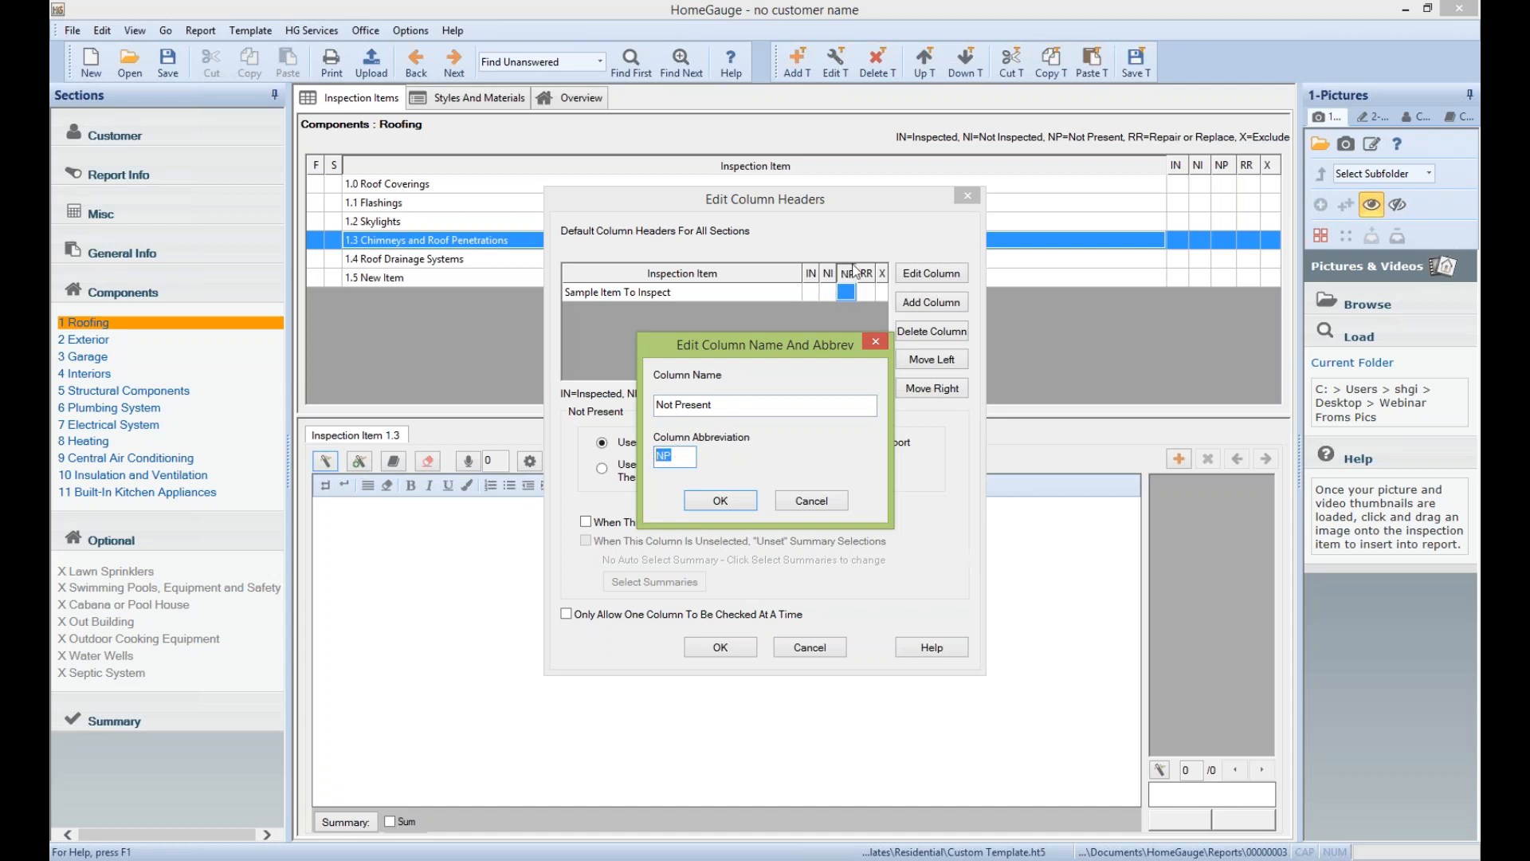
pyautogui.click(746, 501)
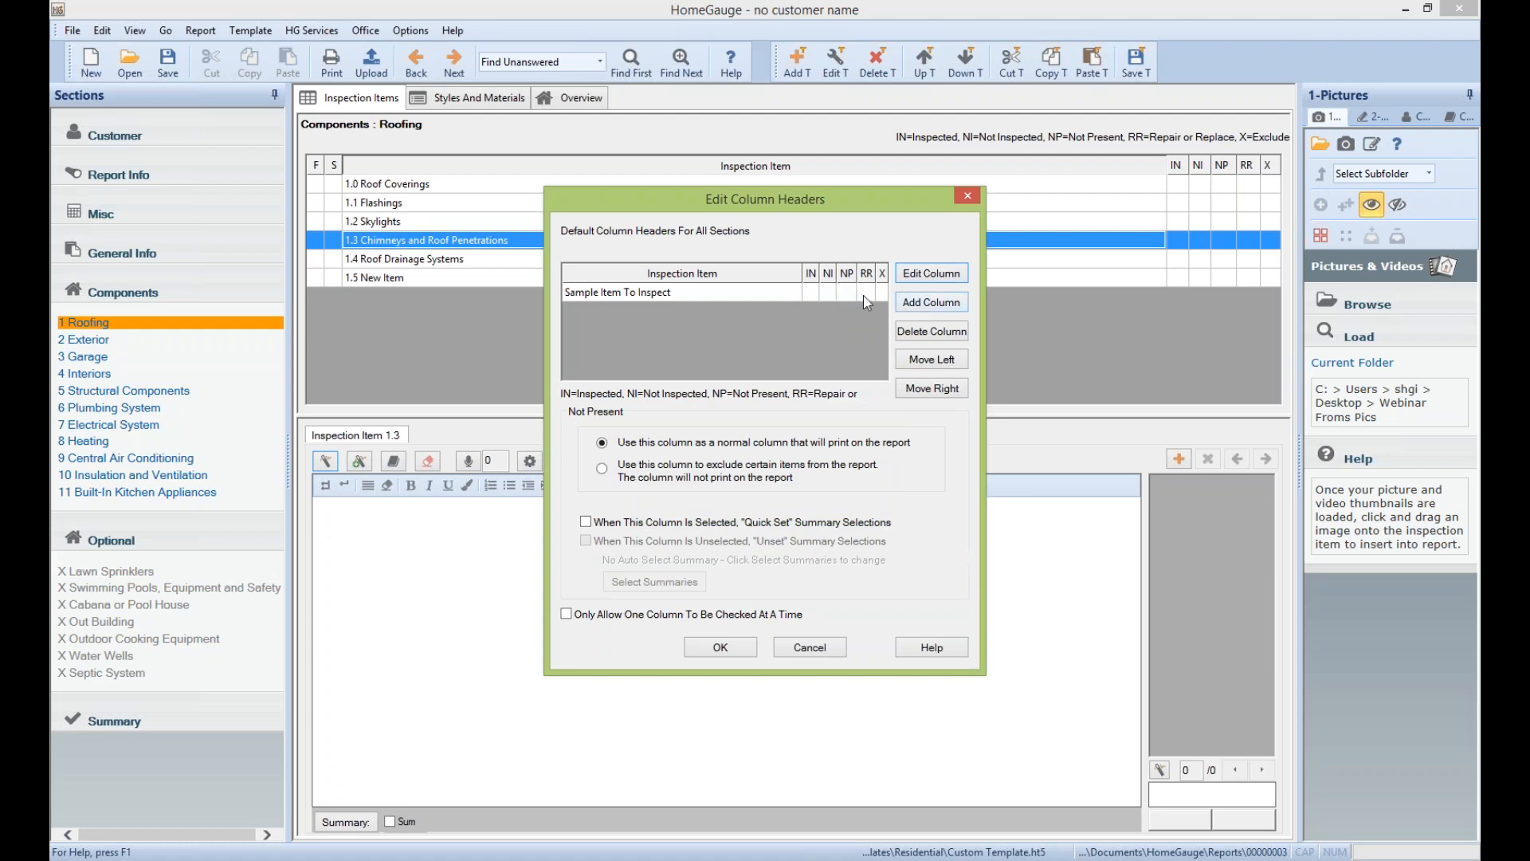
# Add a default column header named Monitor with the abbreviation M
pyautogui.click(931, 305)
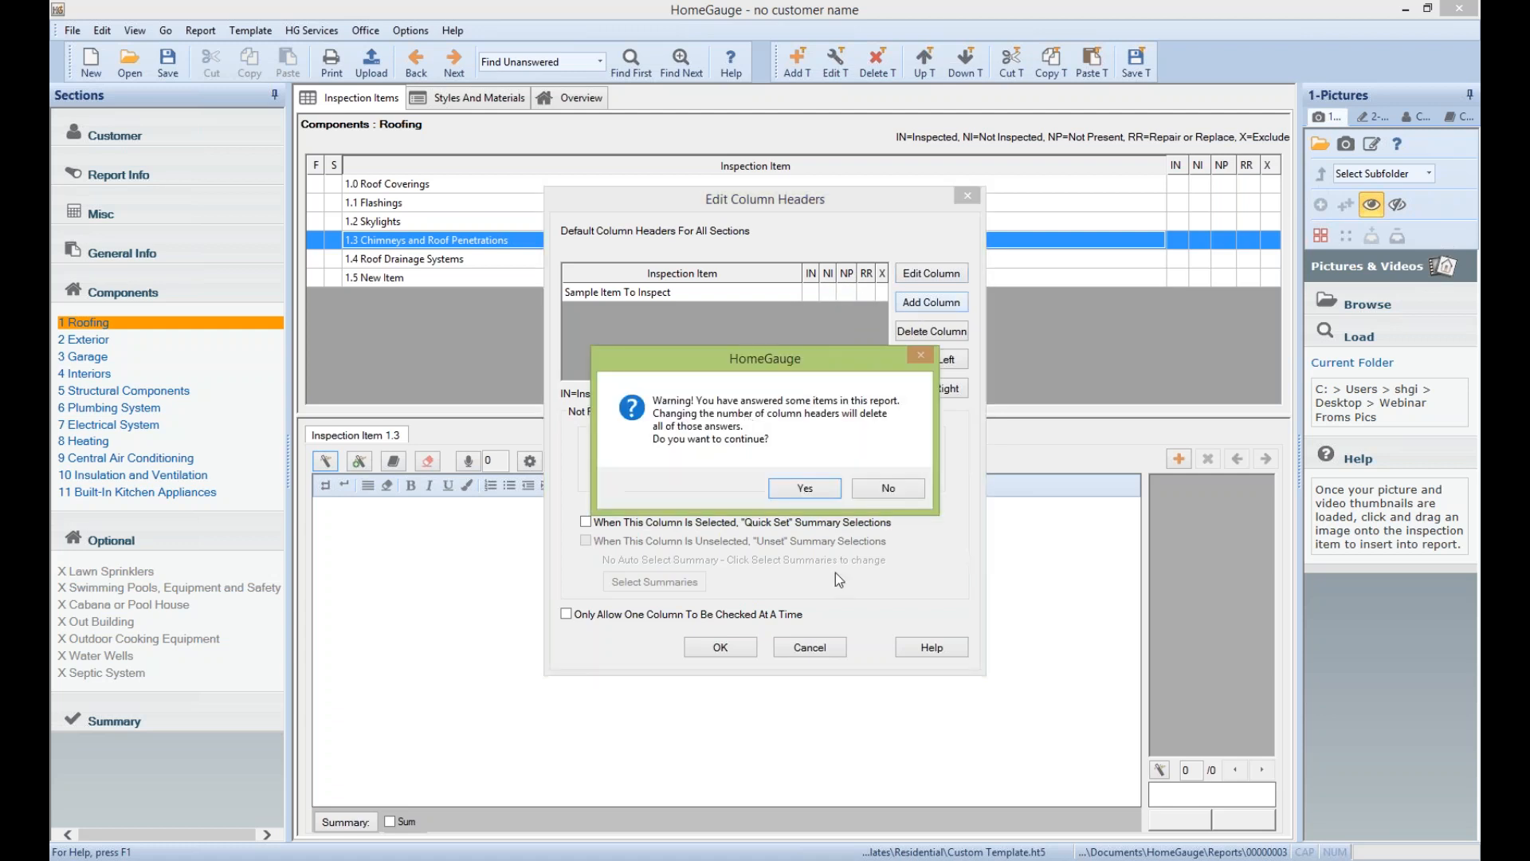
pyautogui.click(785, 492)
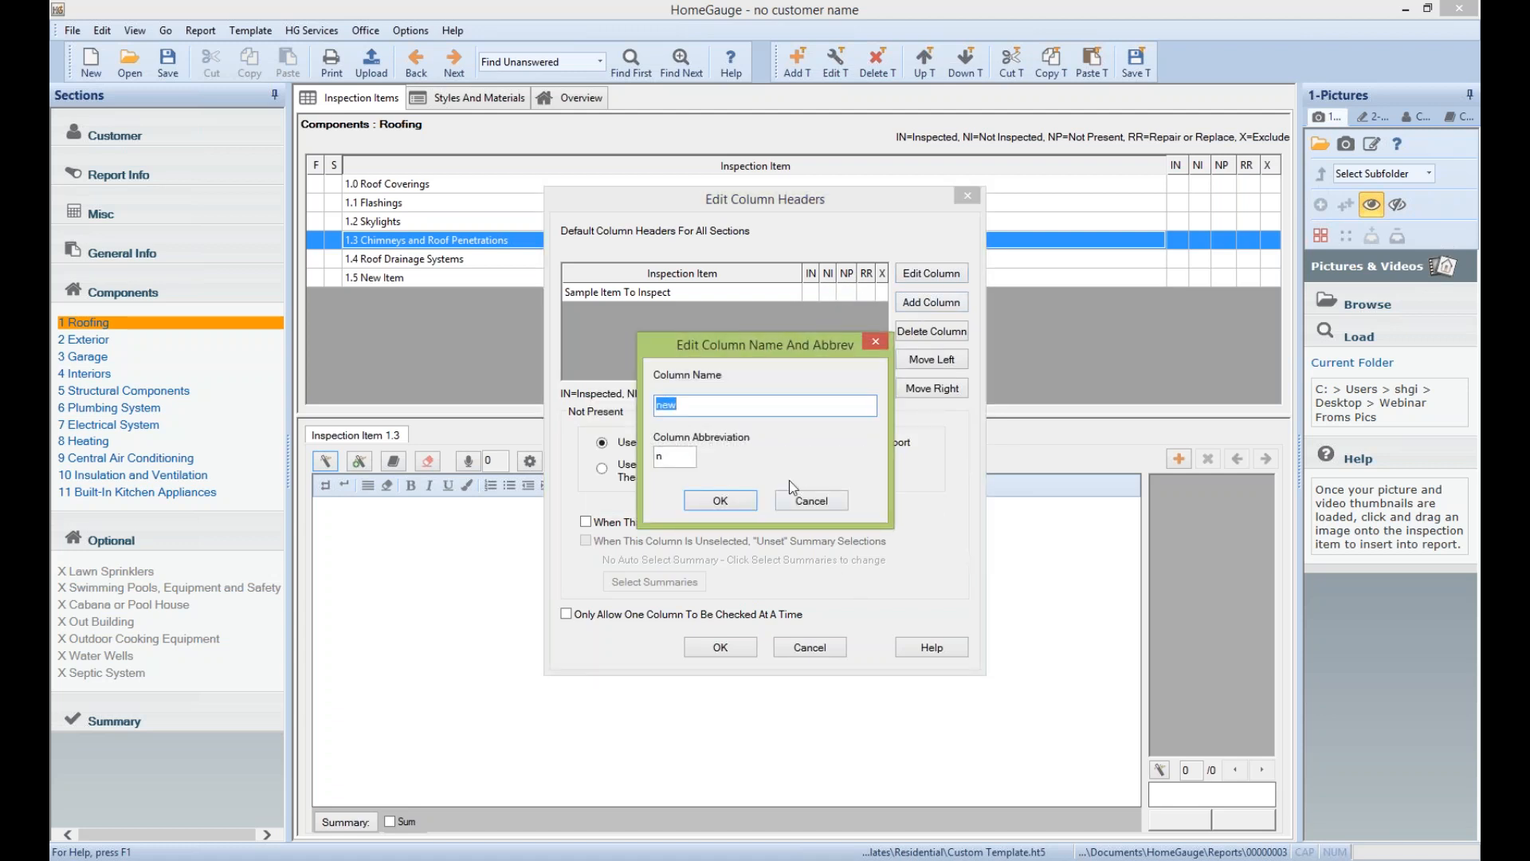
pyautogui.write('Monitor')
pyautogui.press('Tab')
pyautogui.write('M')
pyautogui.click(744, 501)
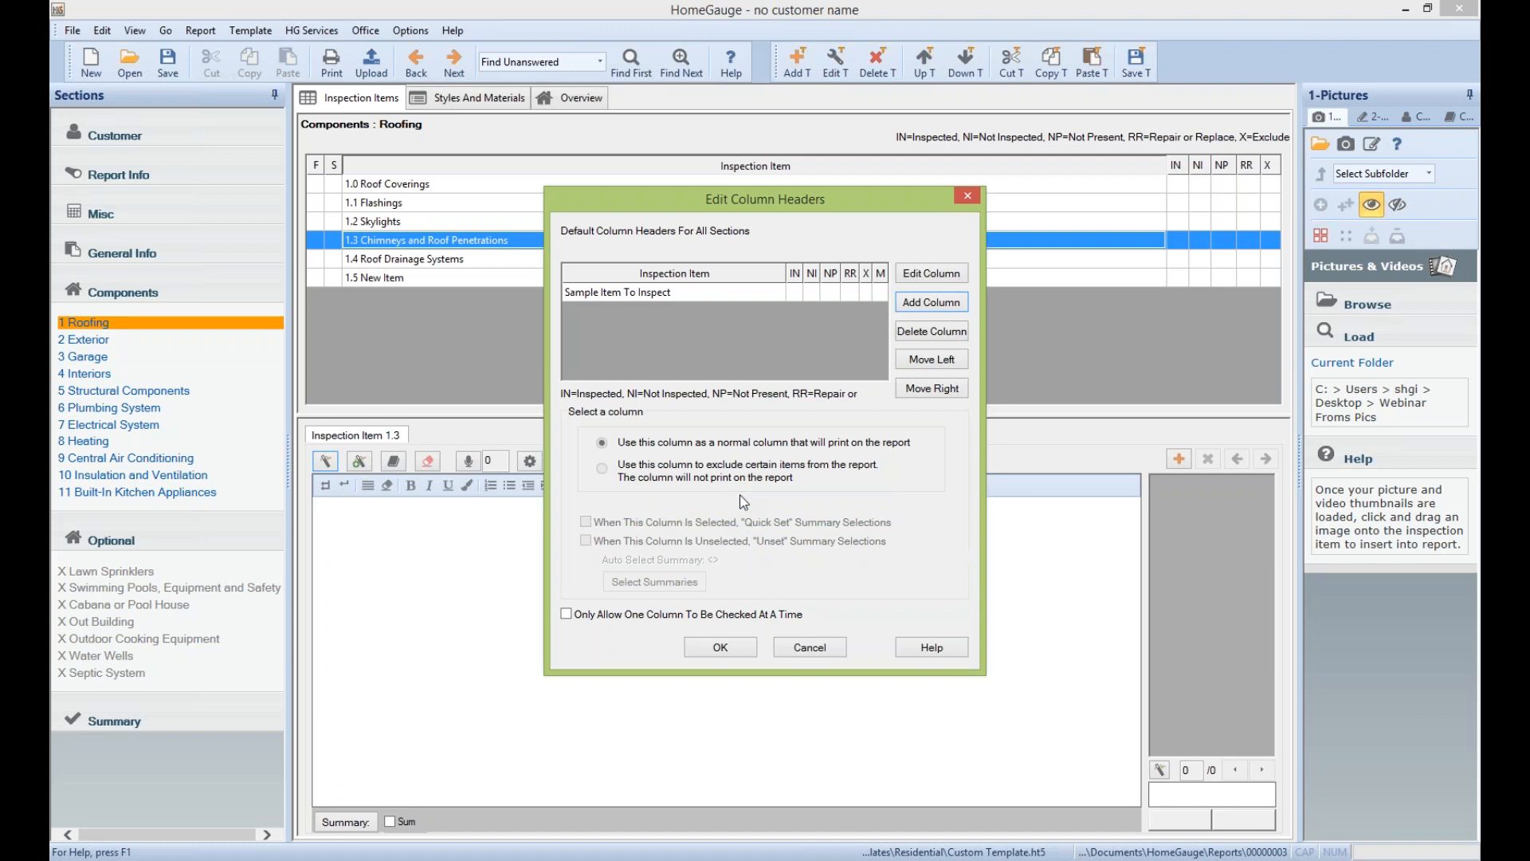
# Move the Monitor column so it sits between Not Present and Repair or Replace
pyautogui.click(880, 291)
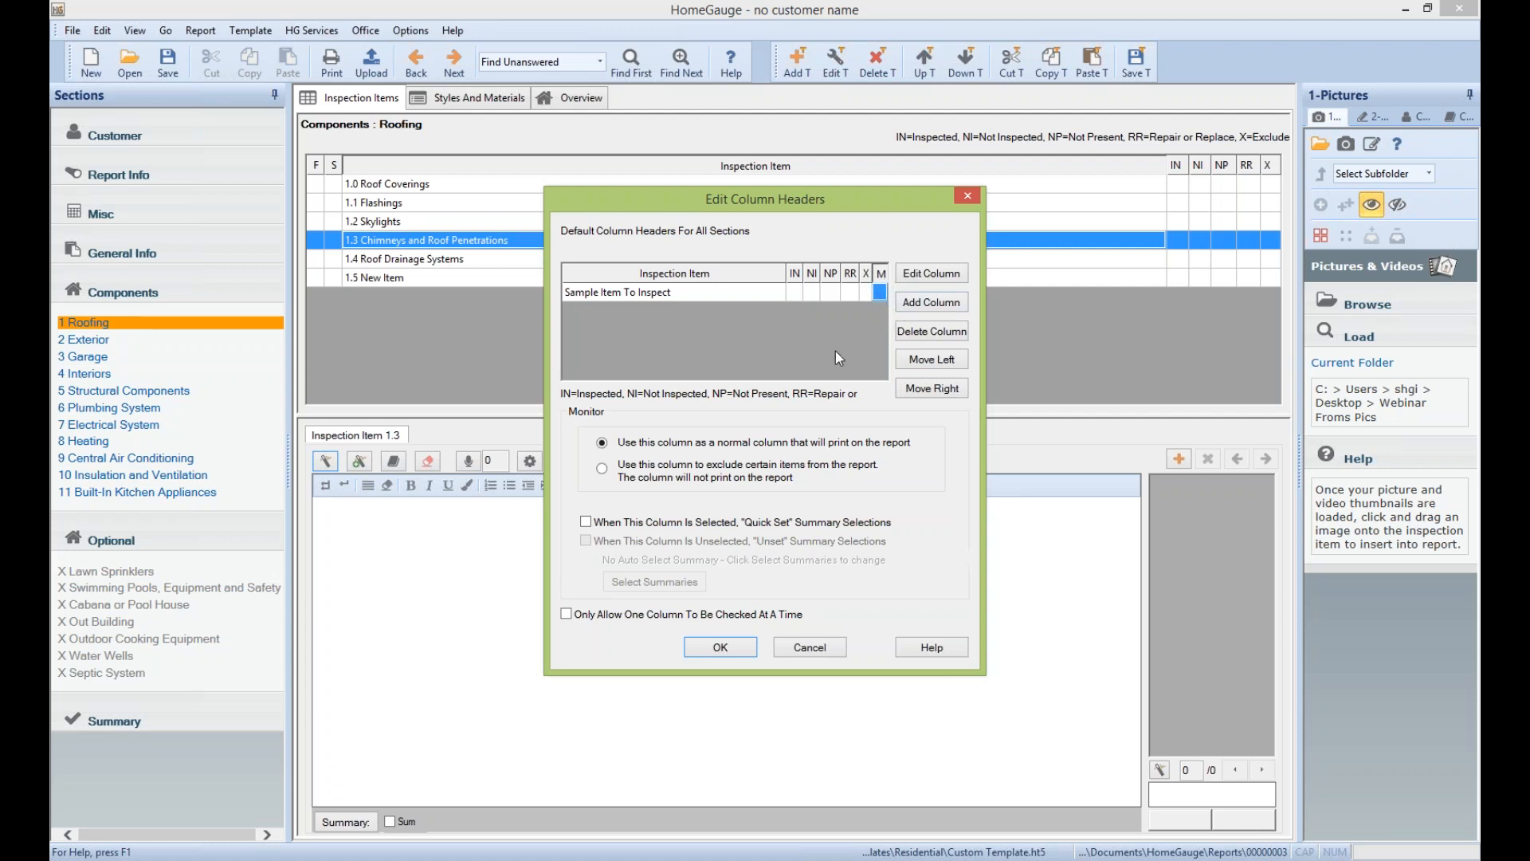
pyautogui.click(928, 360)
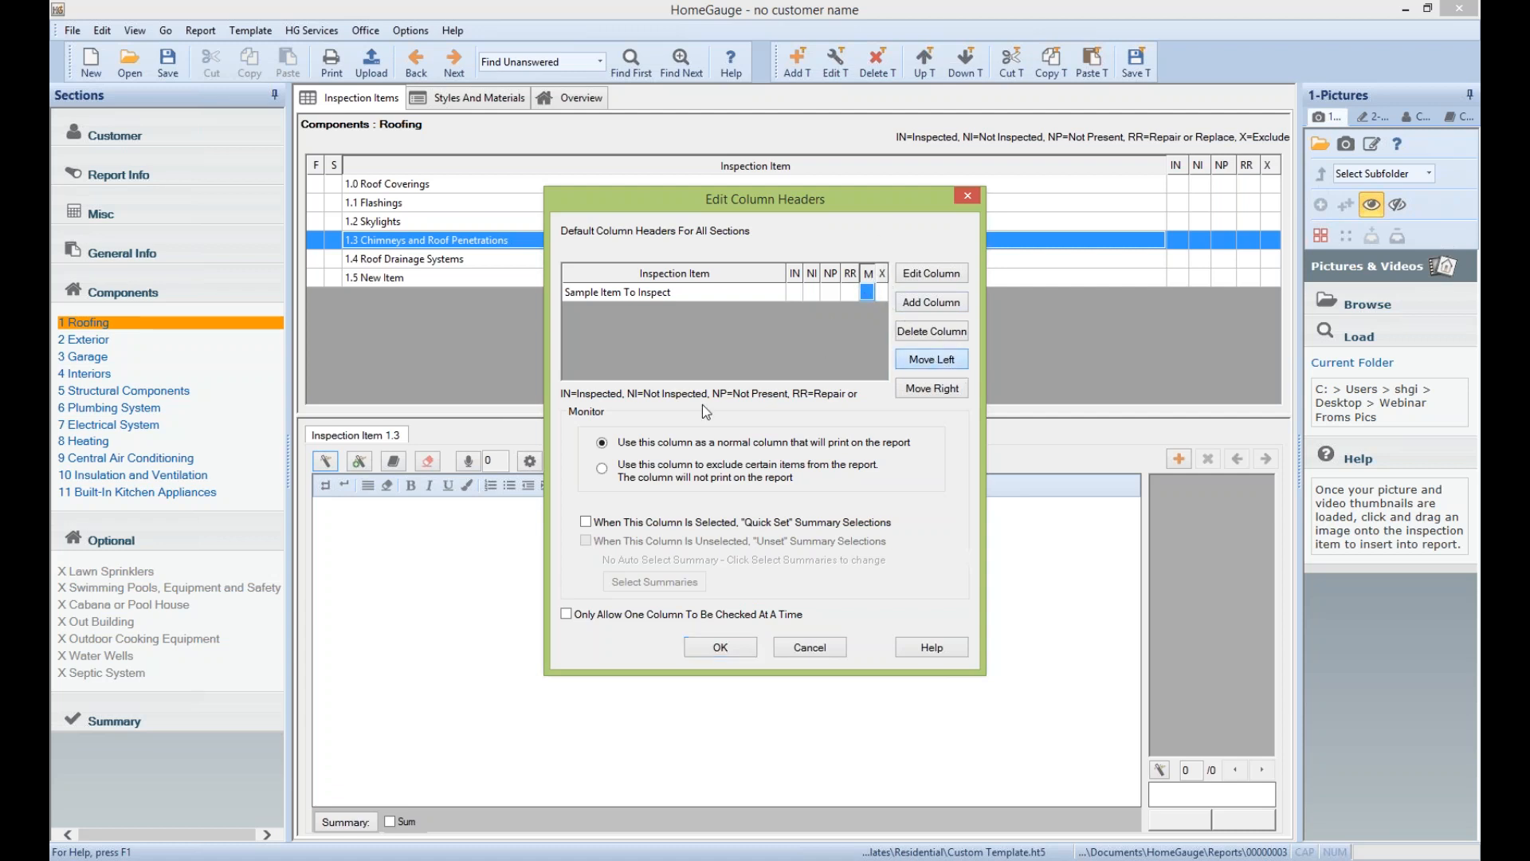
pyautogui.click(947, 356)
pyautogui.click(939, 359)
pyautogui.click(933, 361)
pyautogui.click(933, 361)
pyautogui.click(930, 386)
pyautogui.click(930, 384)
pyautogui.click(929, 382)
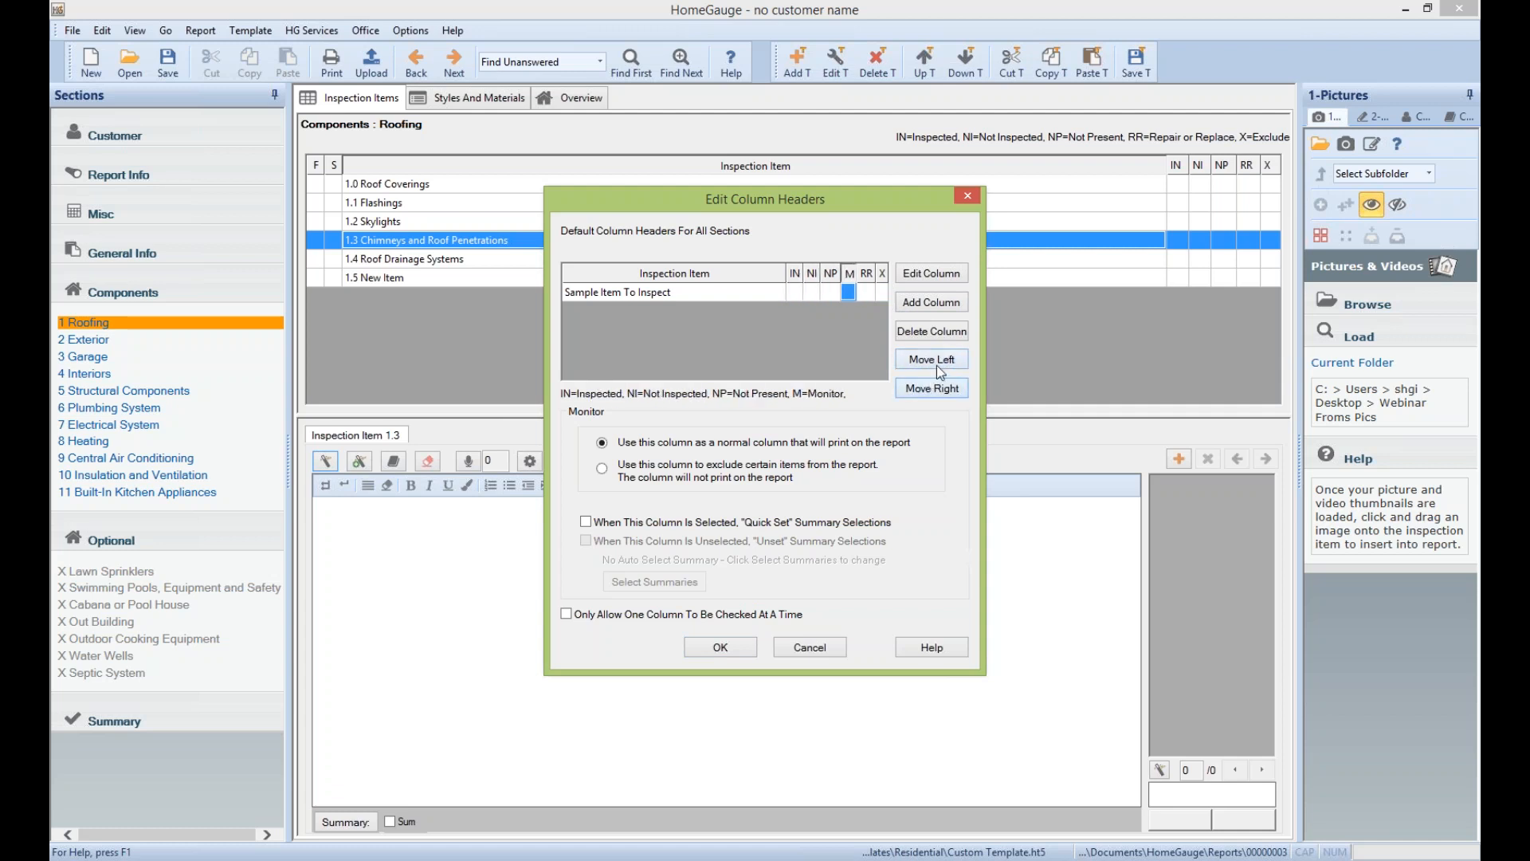
pyautogui.click(856, 287)
pyautogui.click(947, 335)
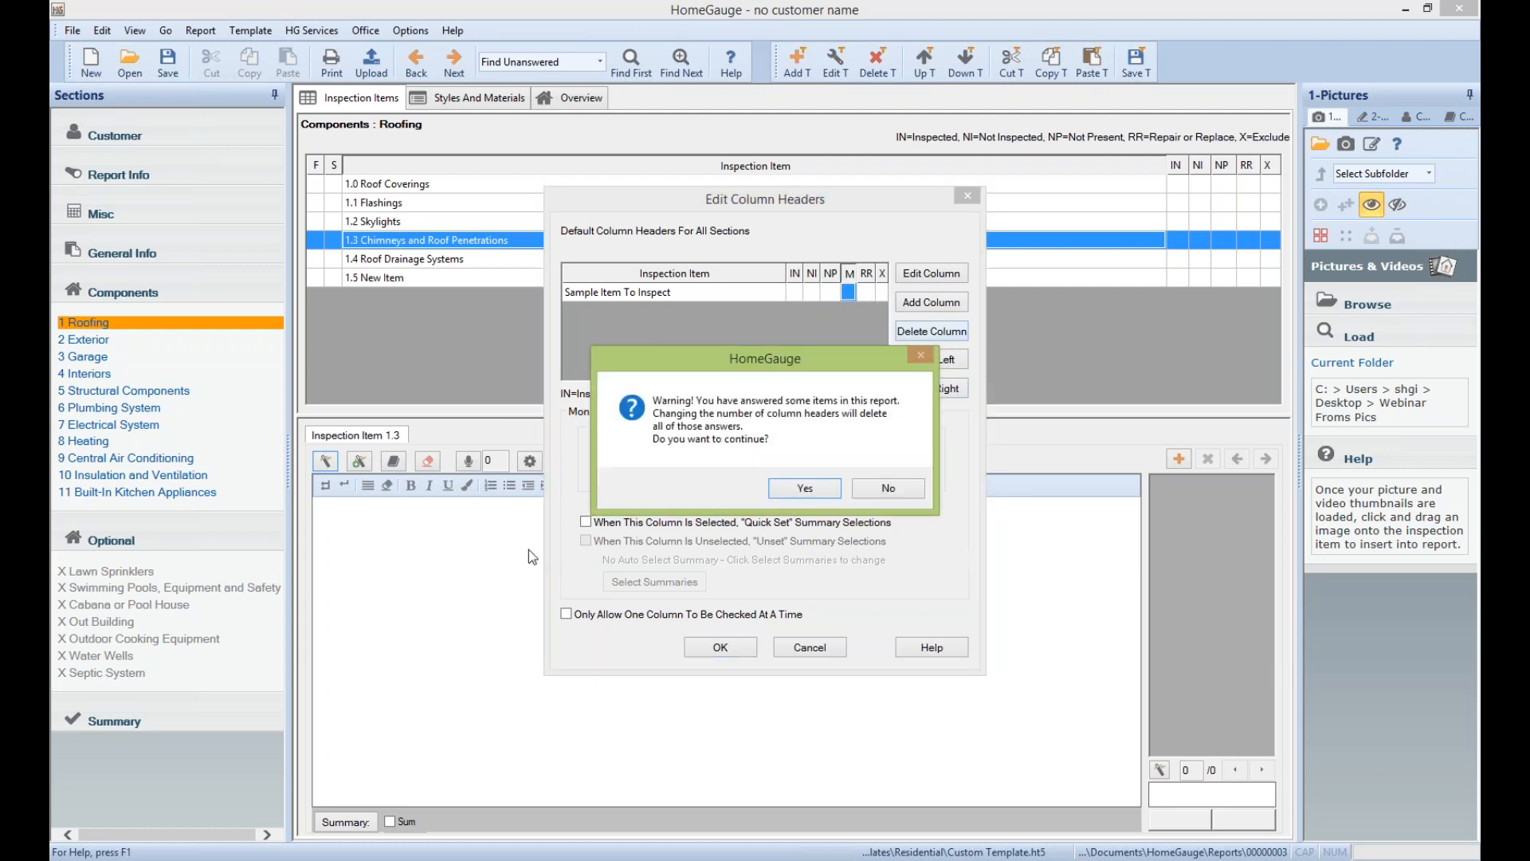
pyautogui.click(886, 488)
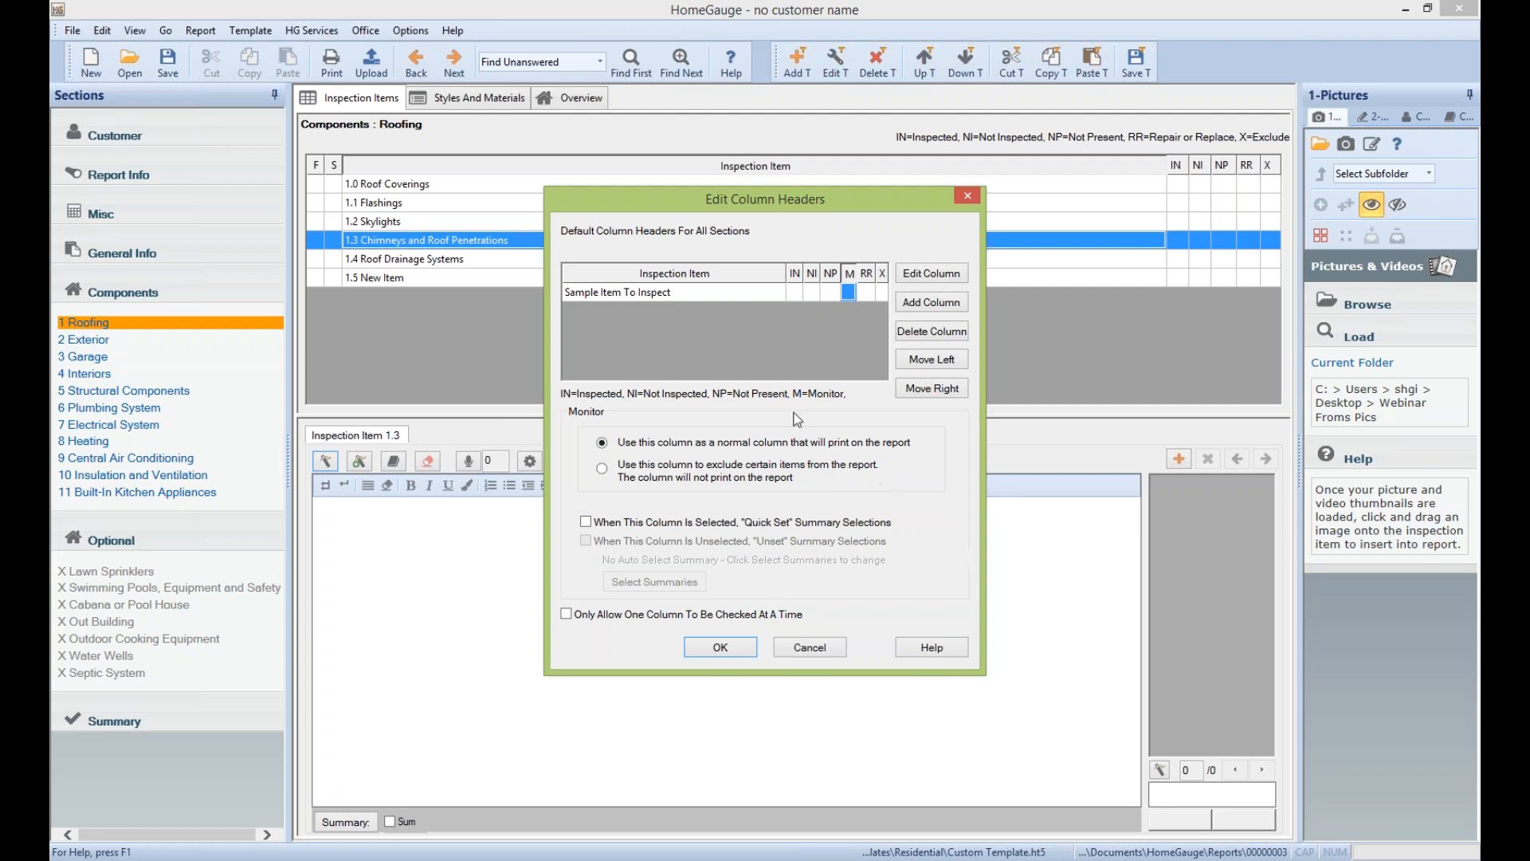
# Make the Monitor column quick-set the Summary (Sum) when selected and unset it when unselected, and apply the header changes to the report
pyautogui.click(882, 290)
pyautogui.click(850, 291)
pyautogui.click(586, 522)
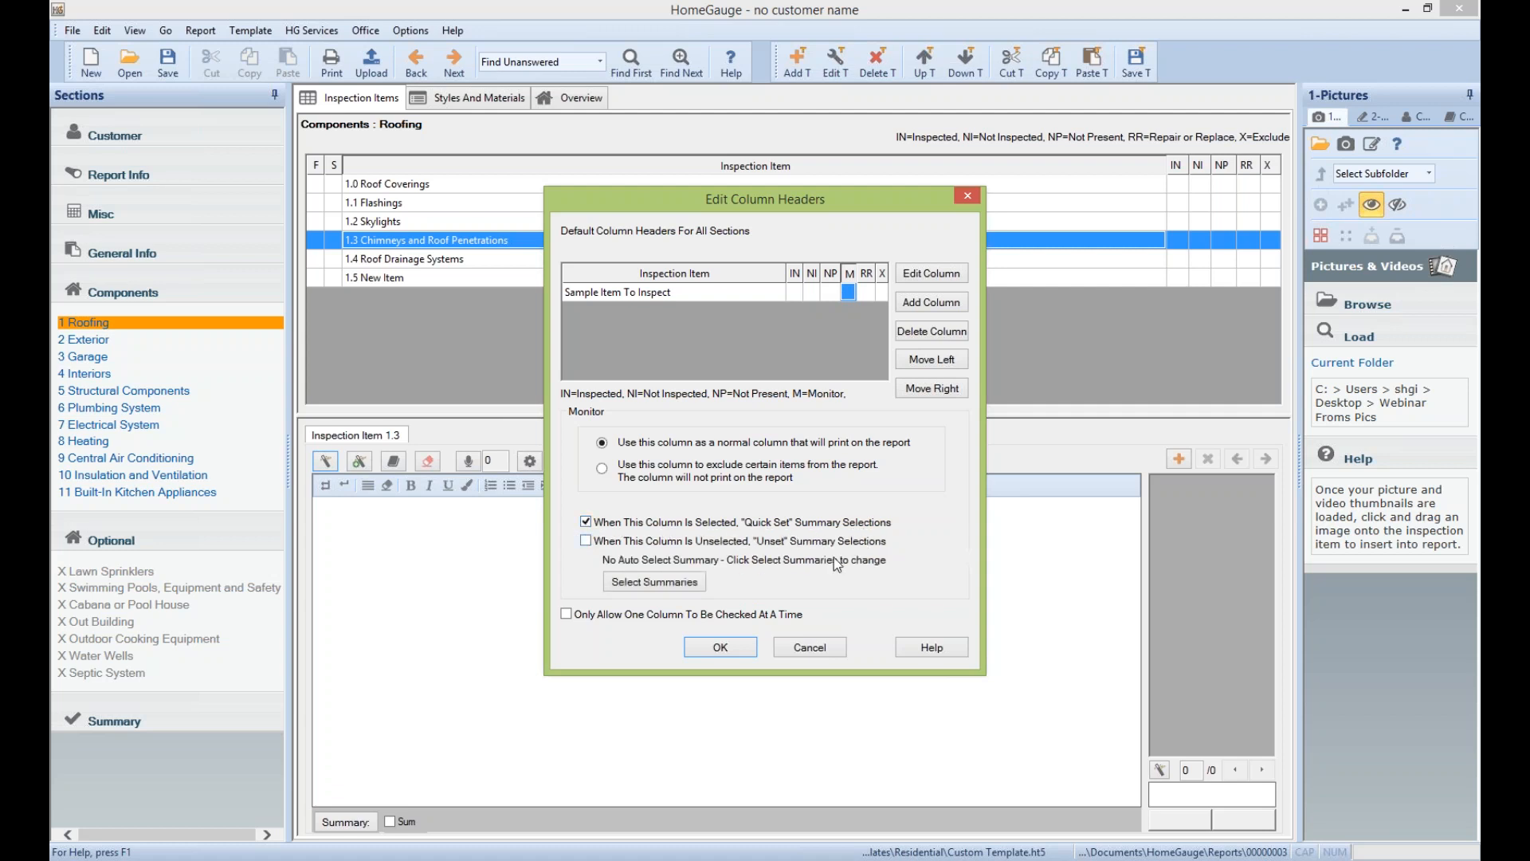
pyautogui.click(586, 541)
pyautogui.click(685, 584)
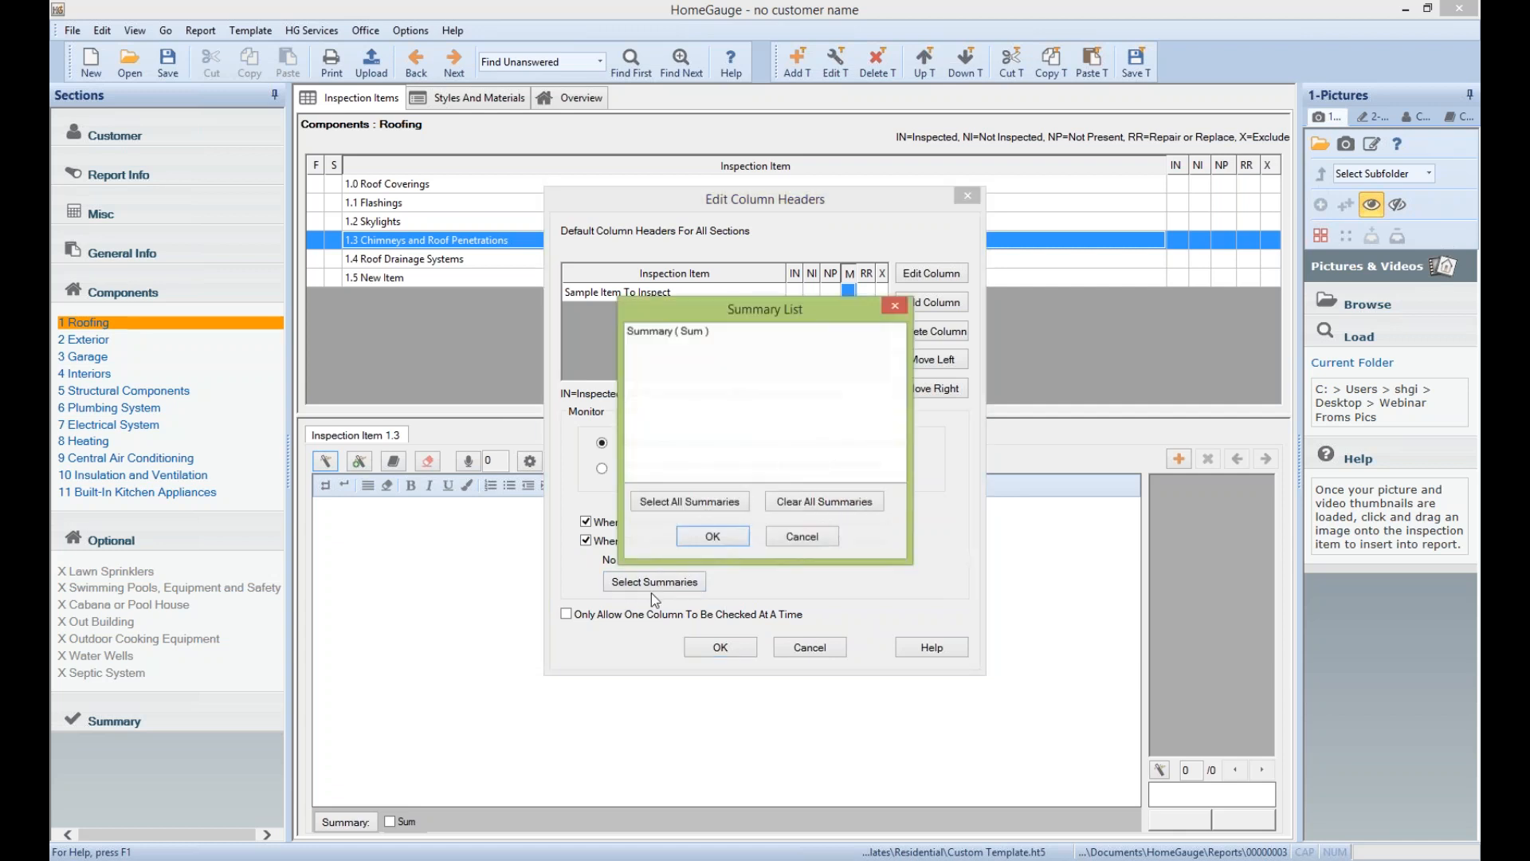
pyautogui.click(688, 352)
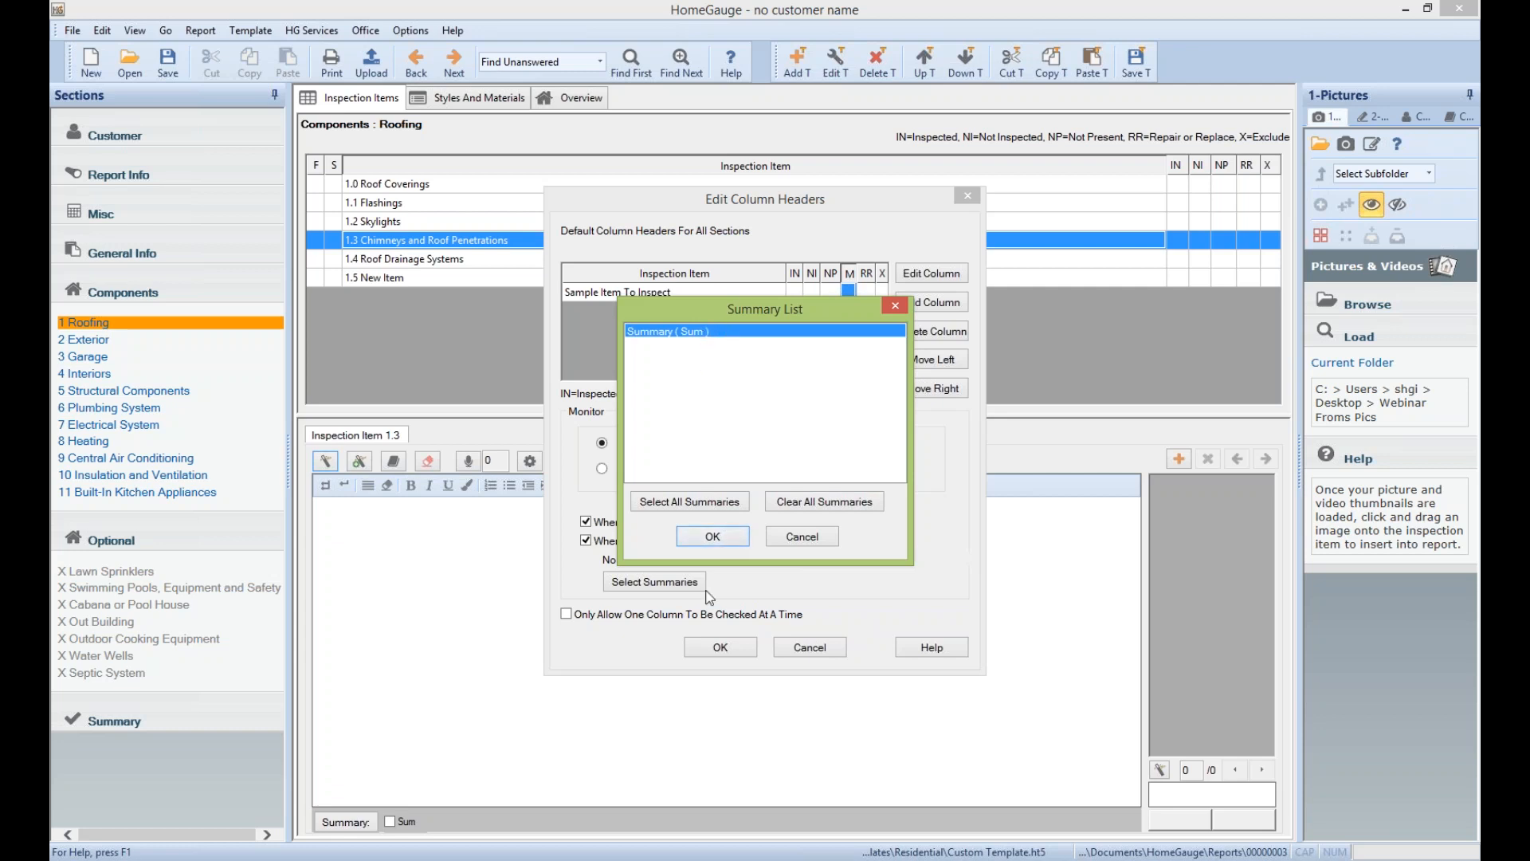
pyautogui.click(723, 537)
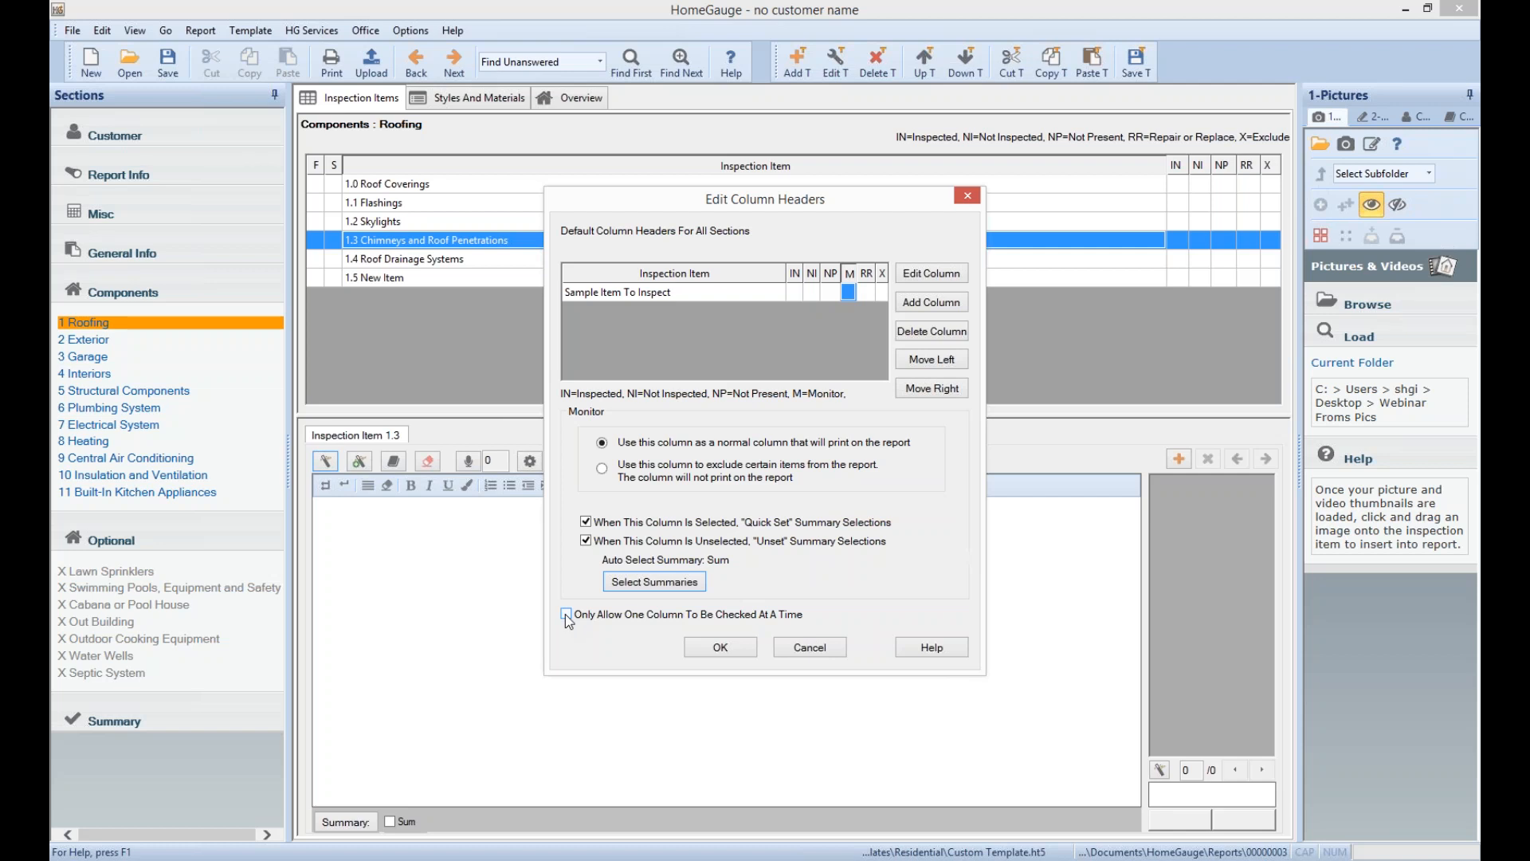
pyautogui.click(695, 649)
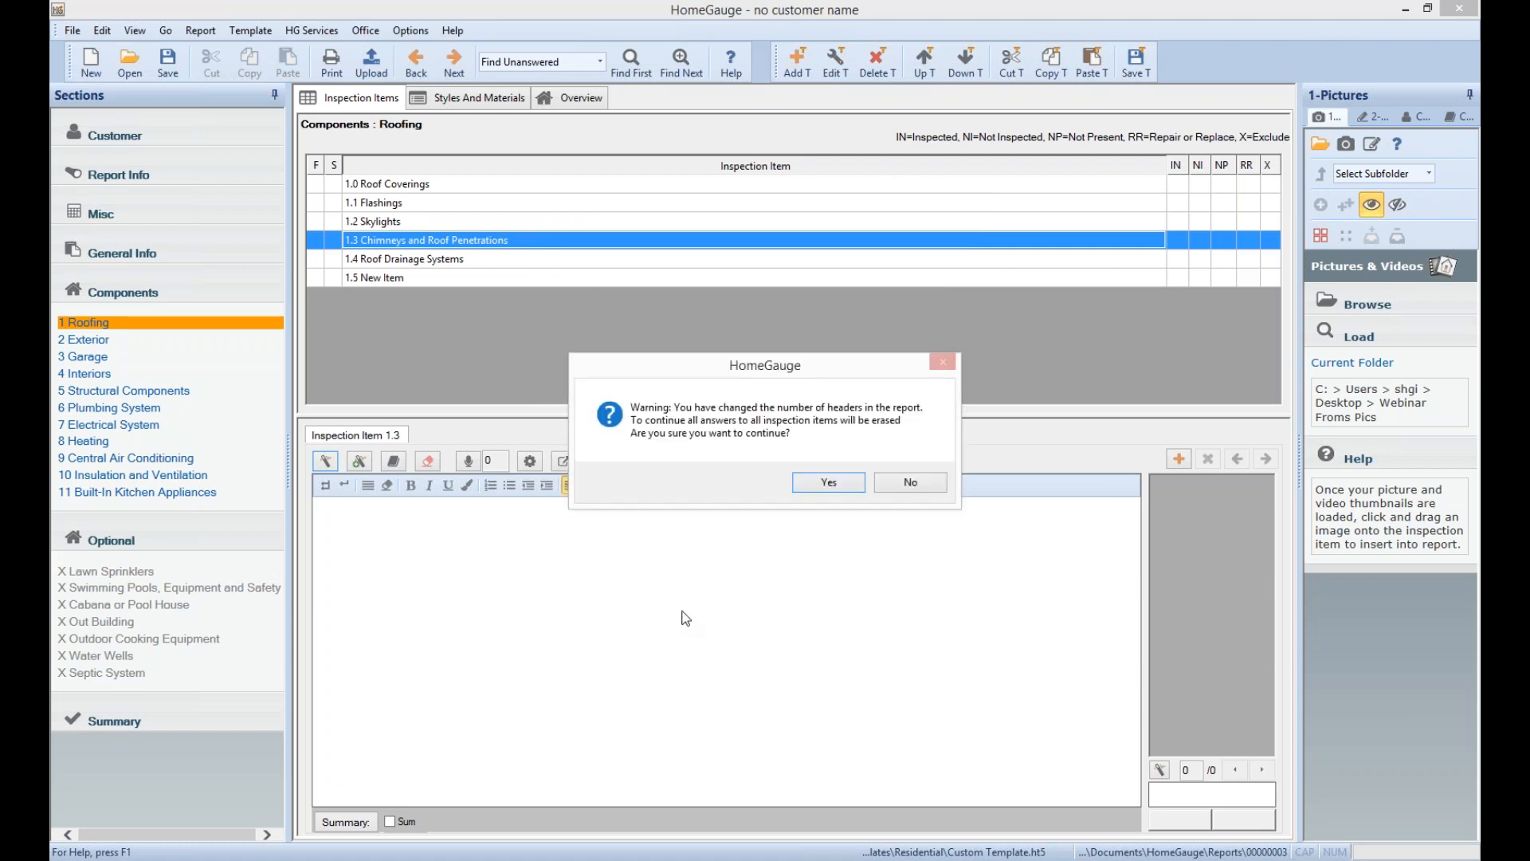
pyautogui.click(806, 490)
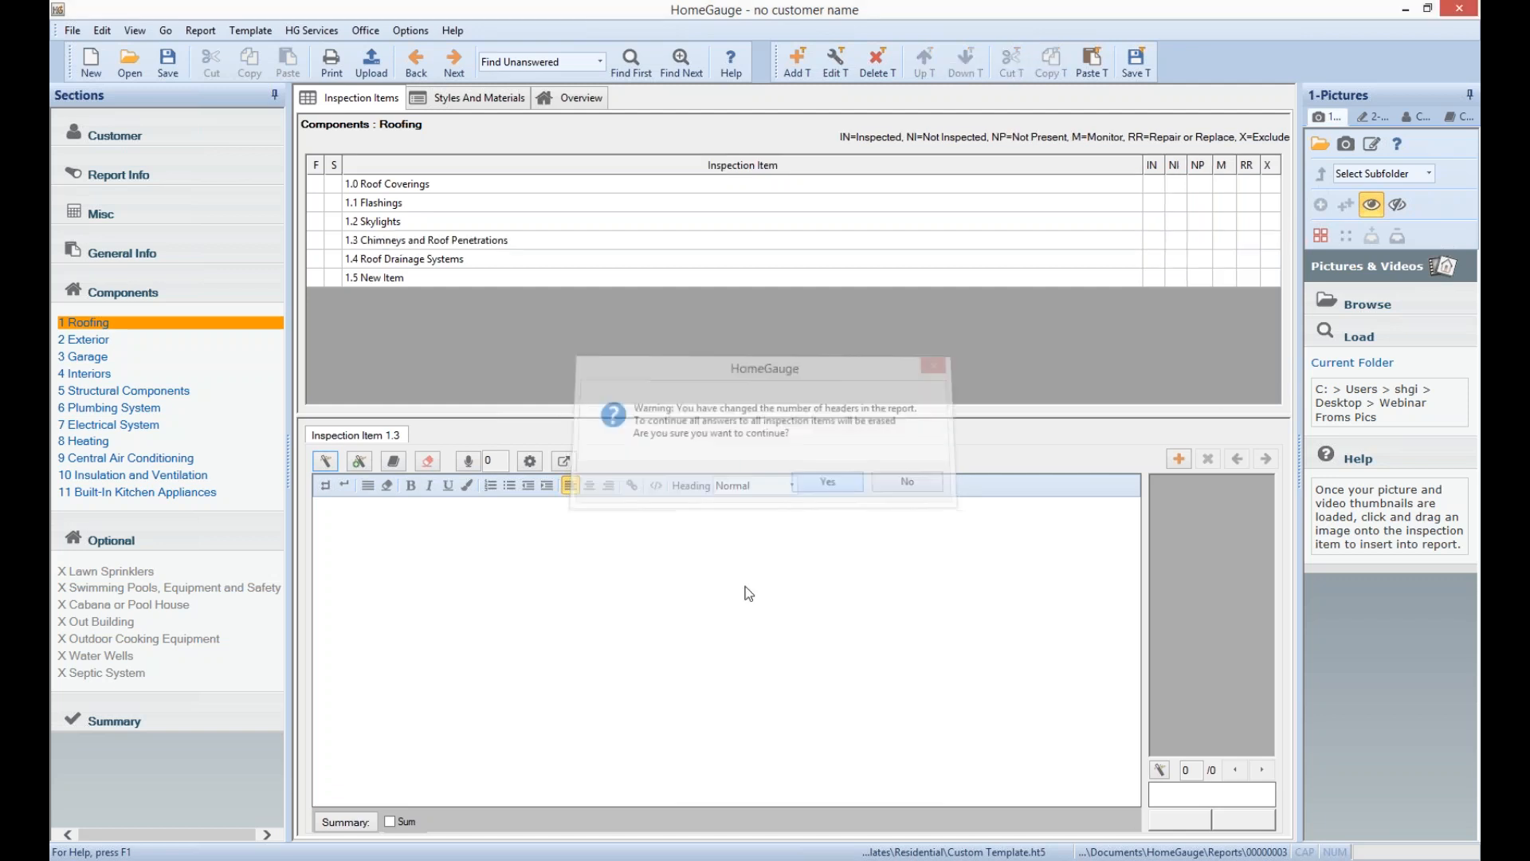
# Test the Monitor column by marking the Roofing items as M, and clear all the marks again
pyautogui.click(1229, 184)
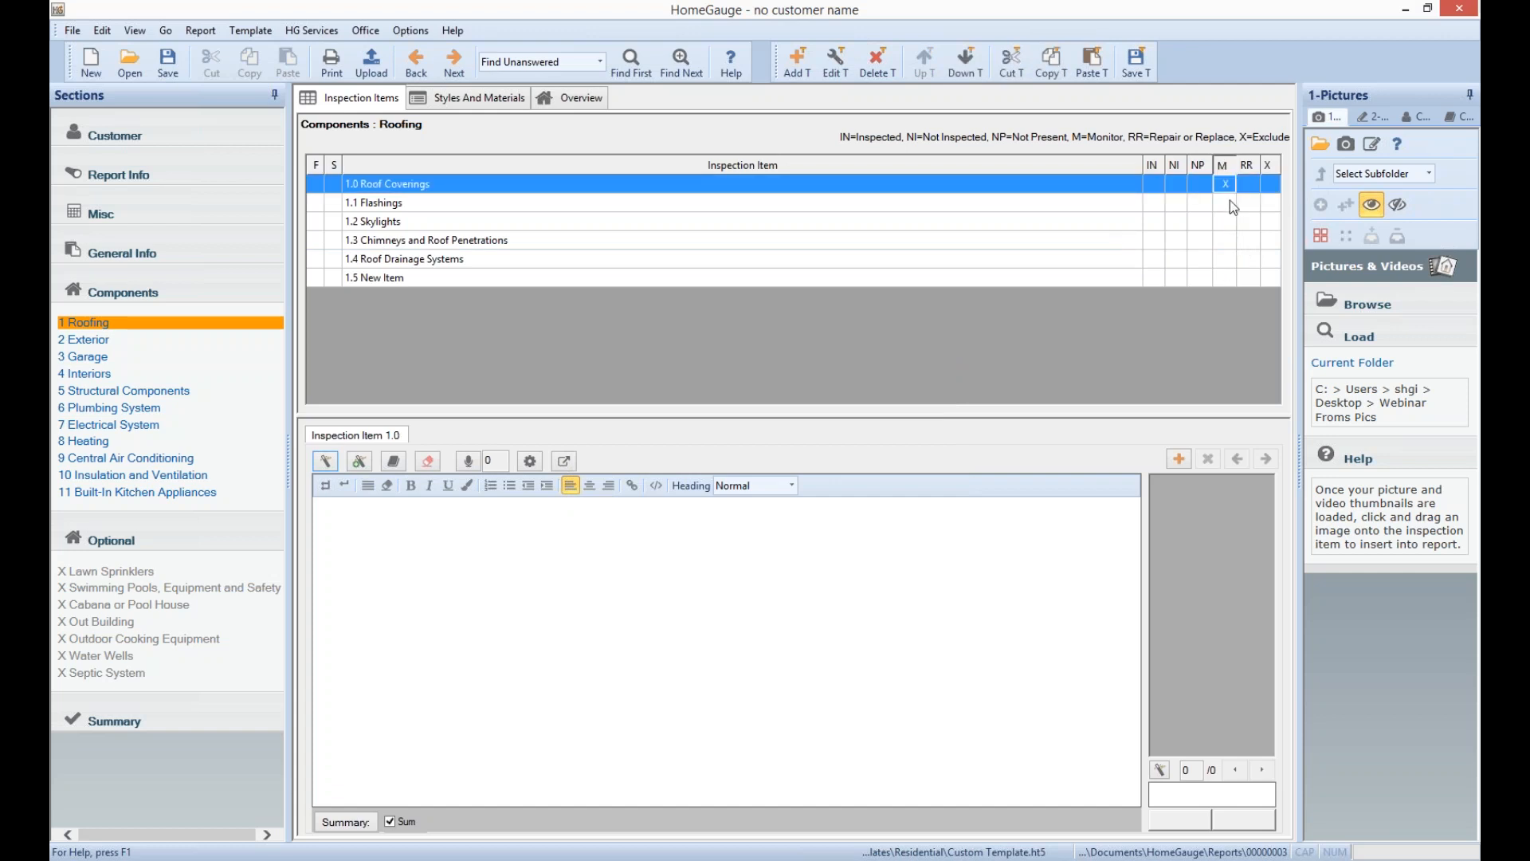
pyautogui.click(1231, 203)
pyautogui.click(1230, 224)
pyautogui.click(1237, 167)
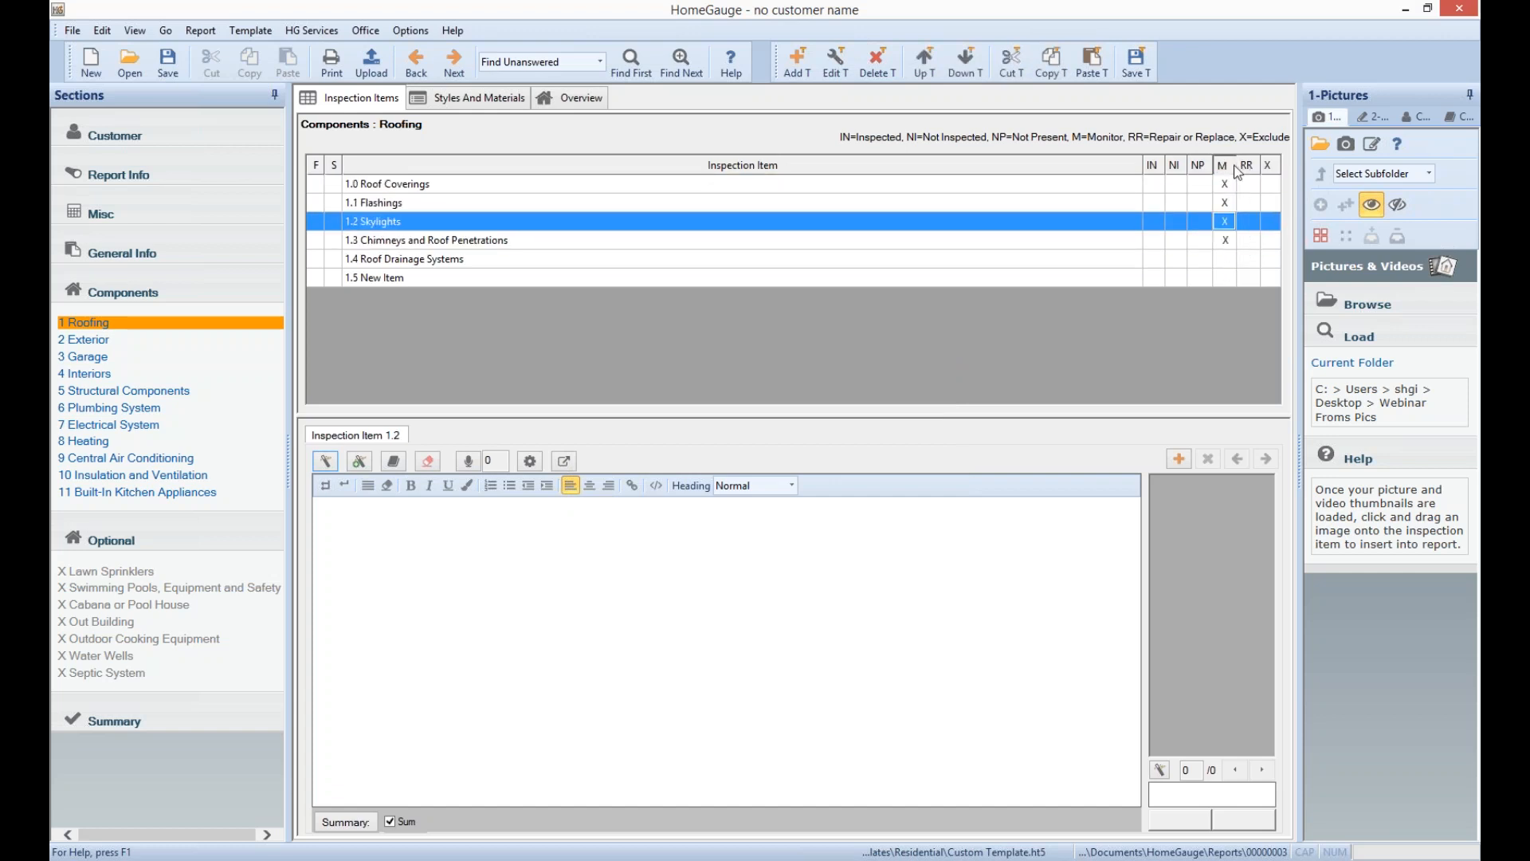
pyautogui.click(1228, 277)
pyautogui.click(1229, 258)
pyautogui.click(1232, 239)
pyautogui.click(1228, 221)
pyautogui.click(1229, 203)
pyautogui.click(1228, 184)
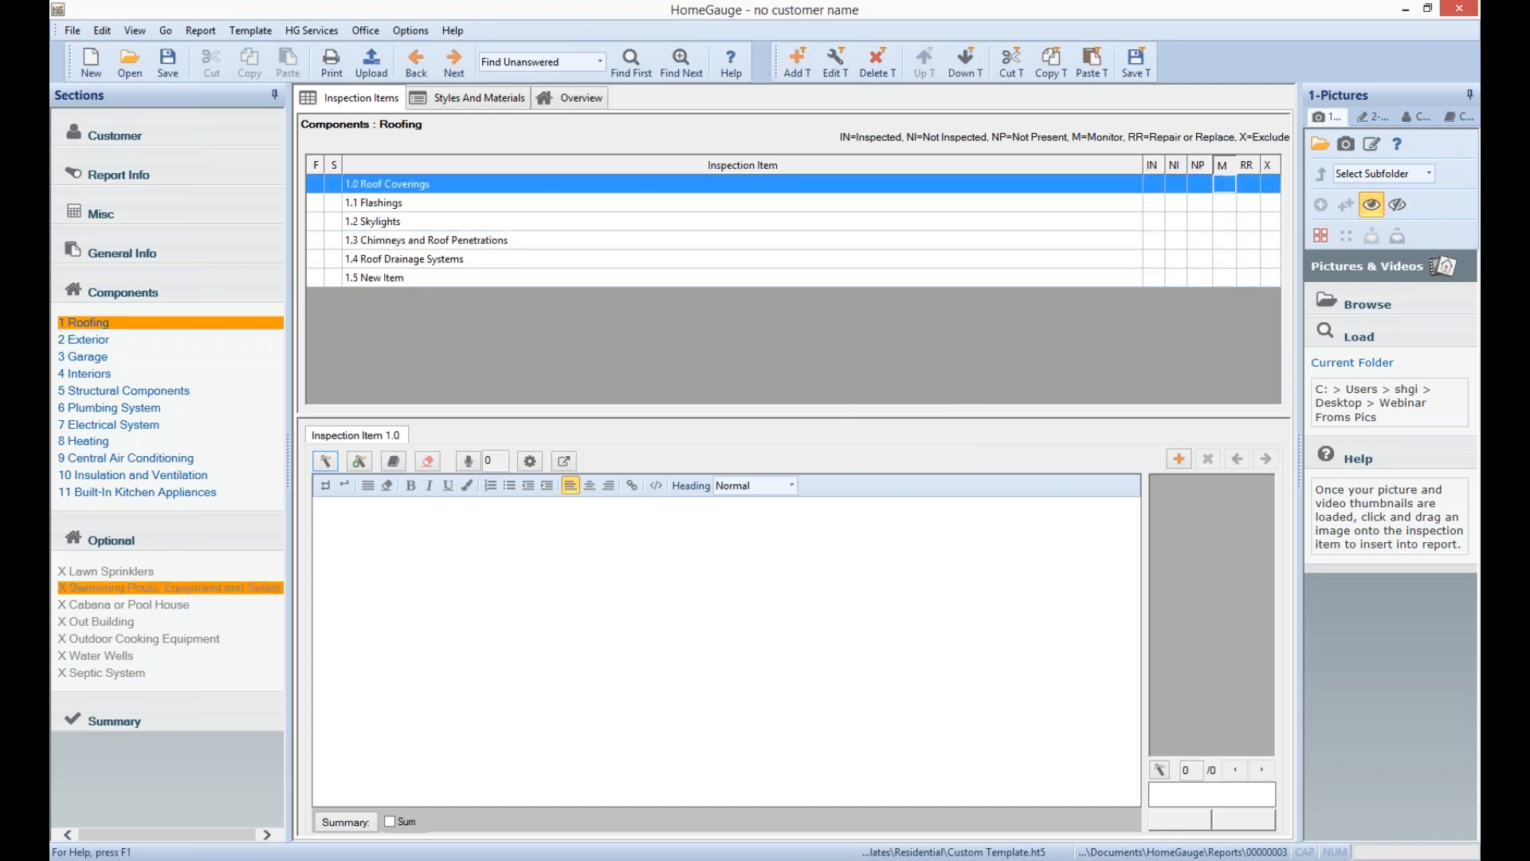
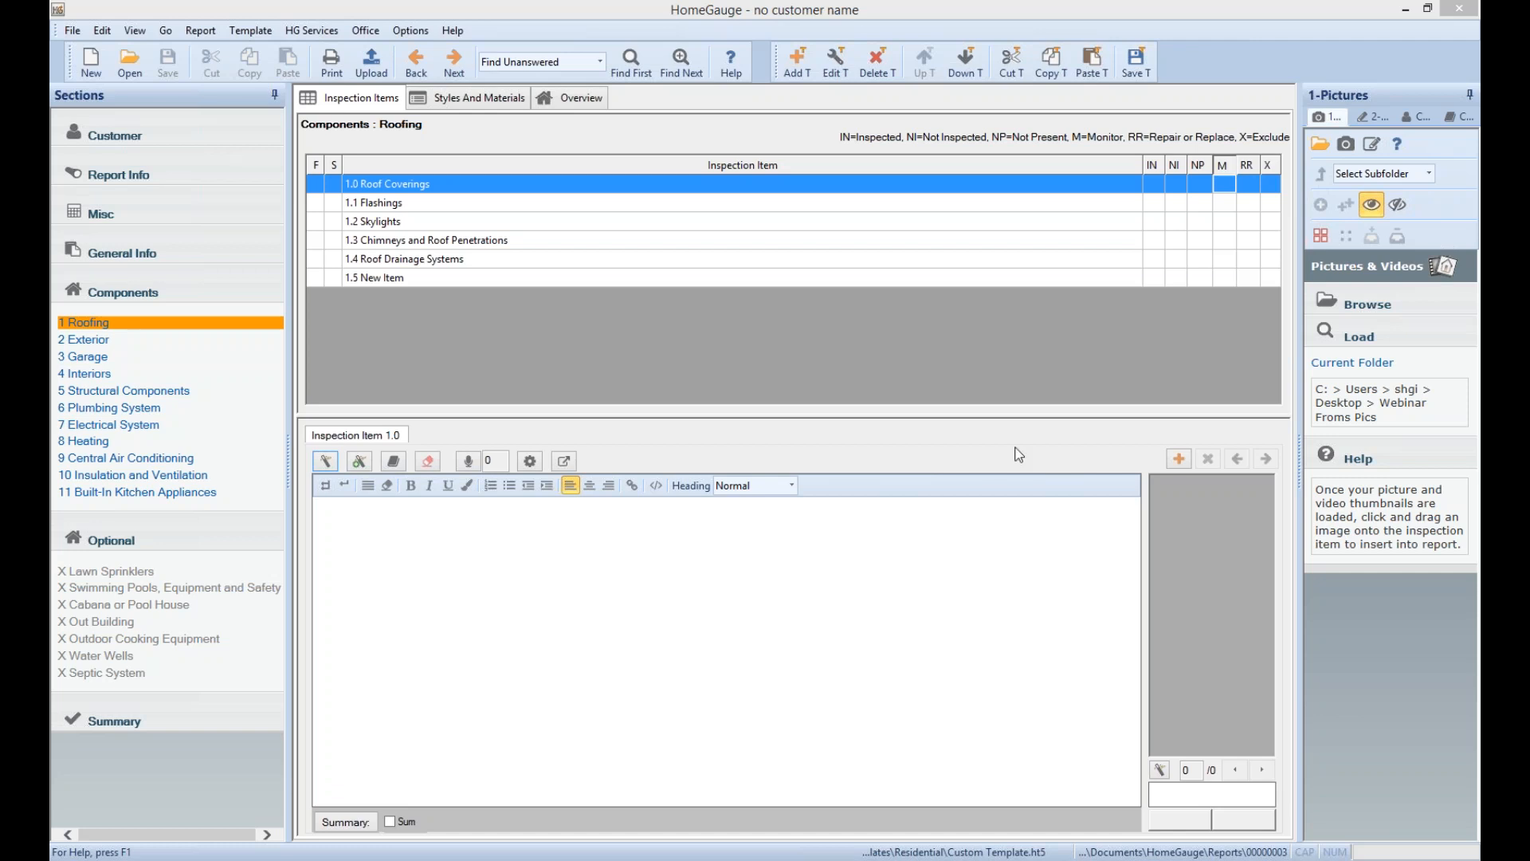
# Save the template, and rate Flashings as Monitor, Chimneys and Roof Penetrations as Repair or Replace, and the remaining Roofing items as Inspected
pyautogui.click(1136, 62)
pyautogui.click(1225, 203)
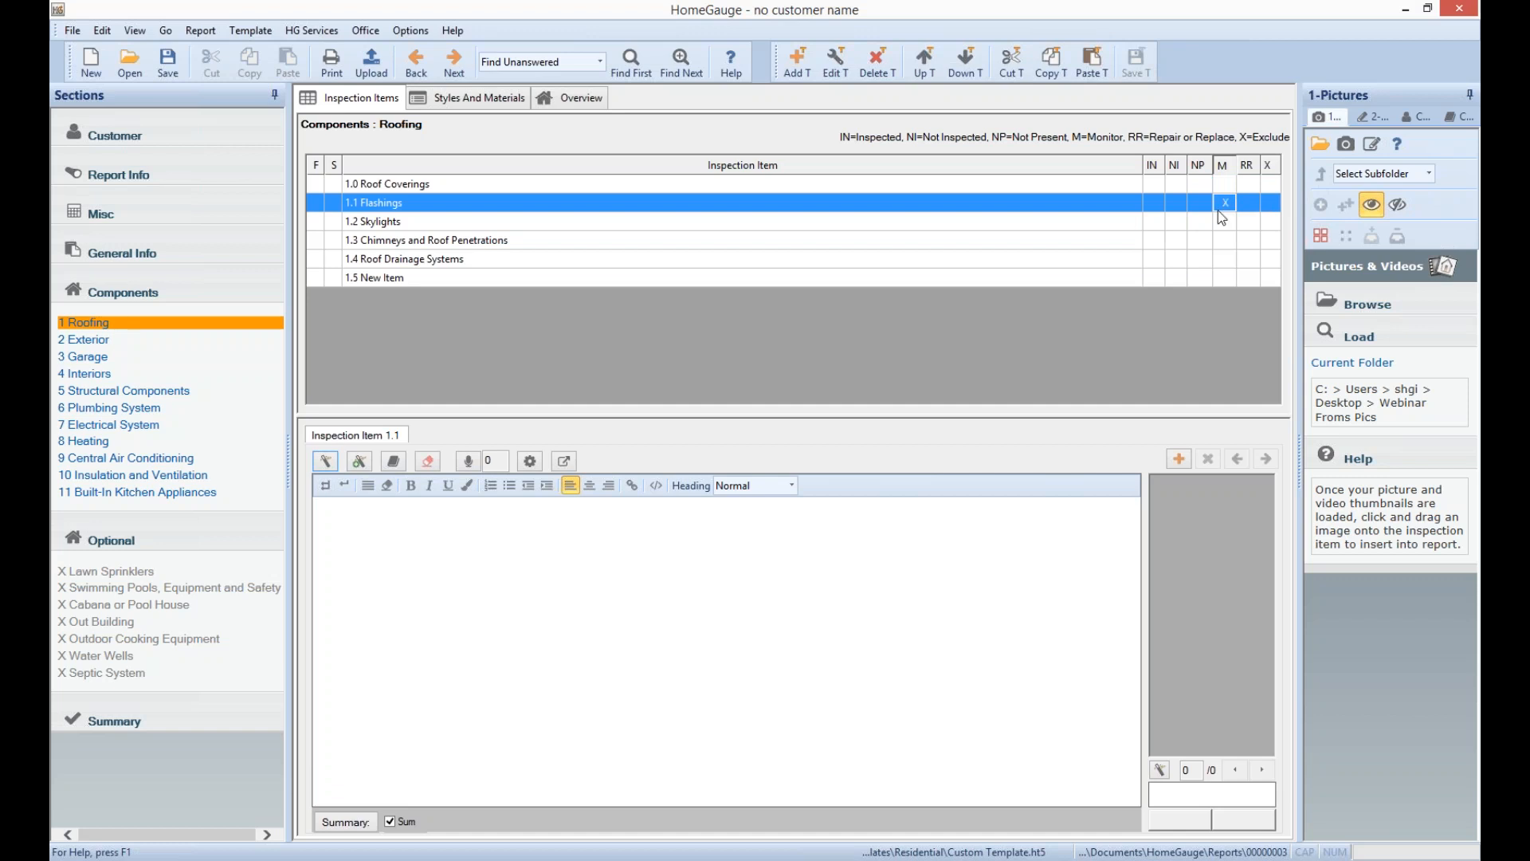
pyautogui.click(1247, 242)
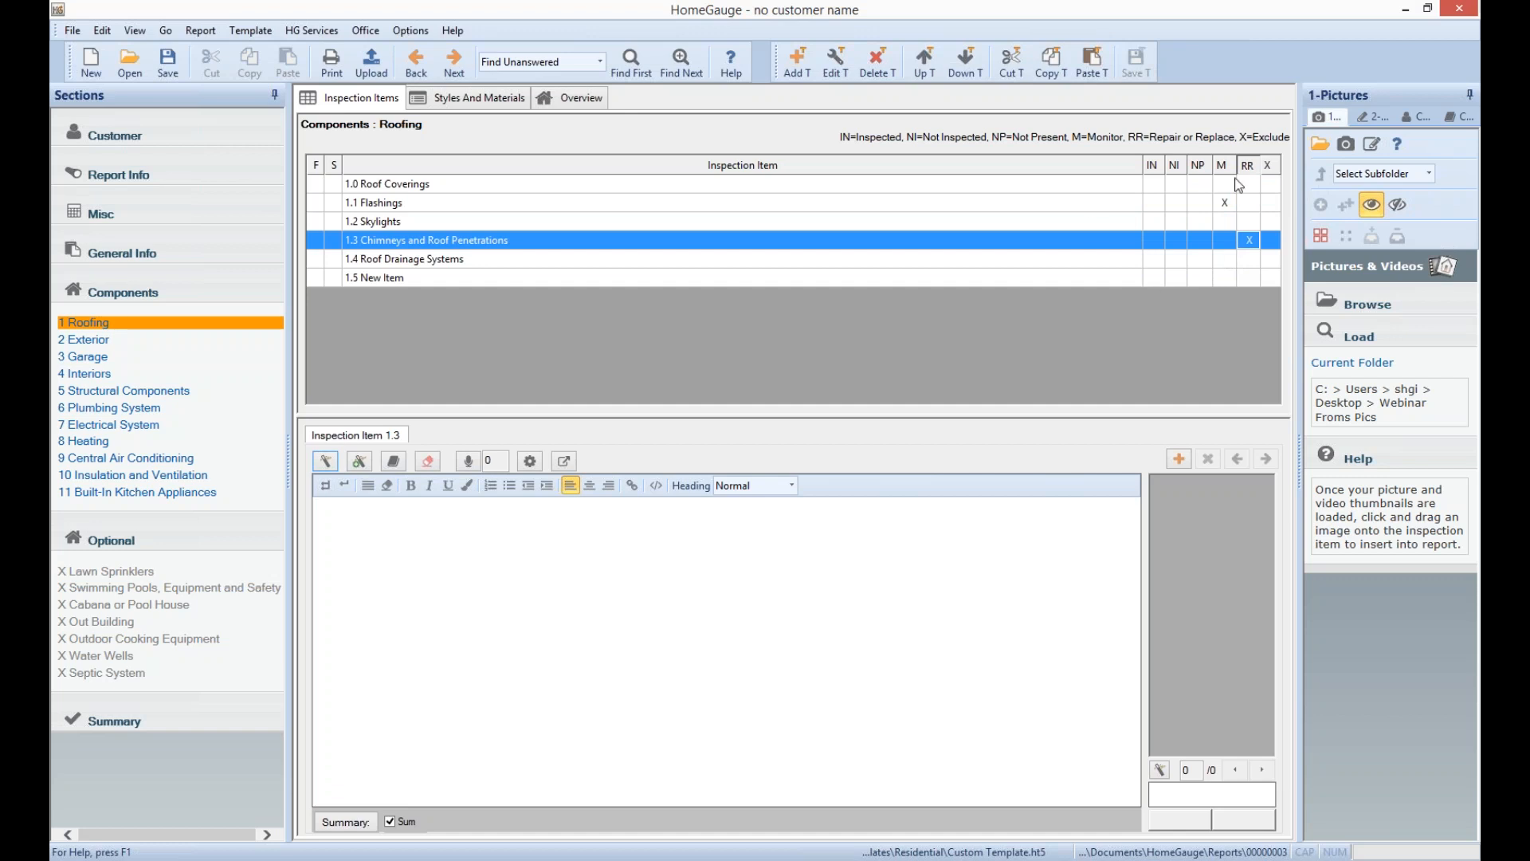
pyautogui.click(1153, 166)
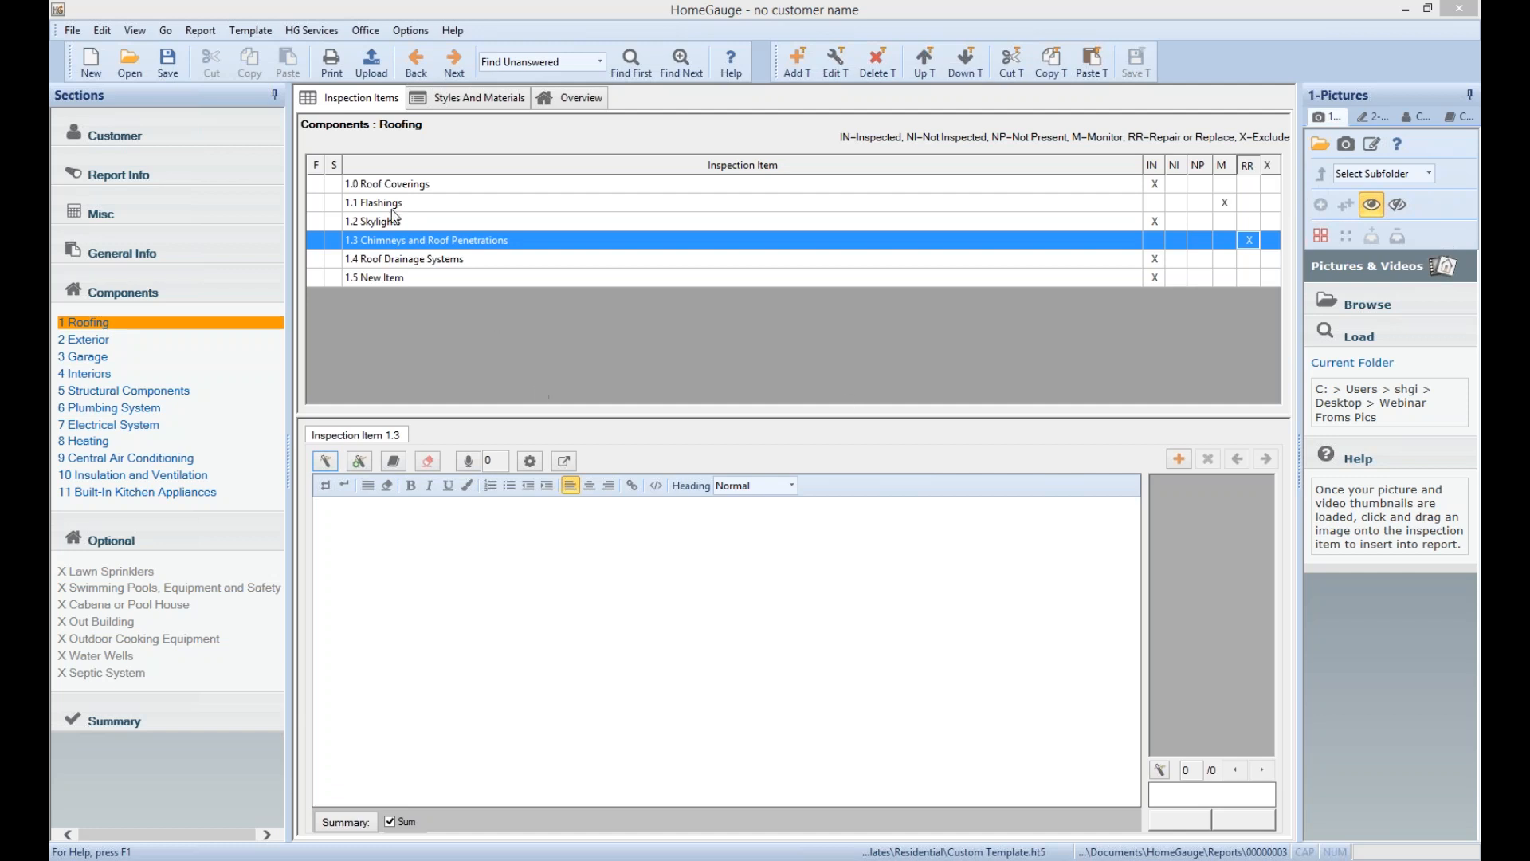
# Review the list of ready-made comments for Chimneys and Roof Penetrations without inserting any
pyautogui.click(325, 462)
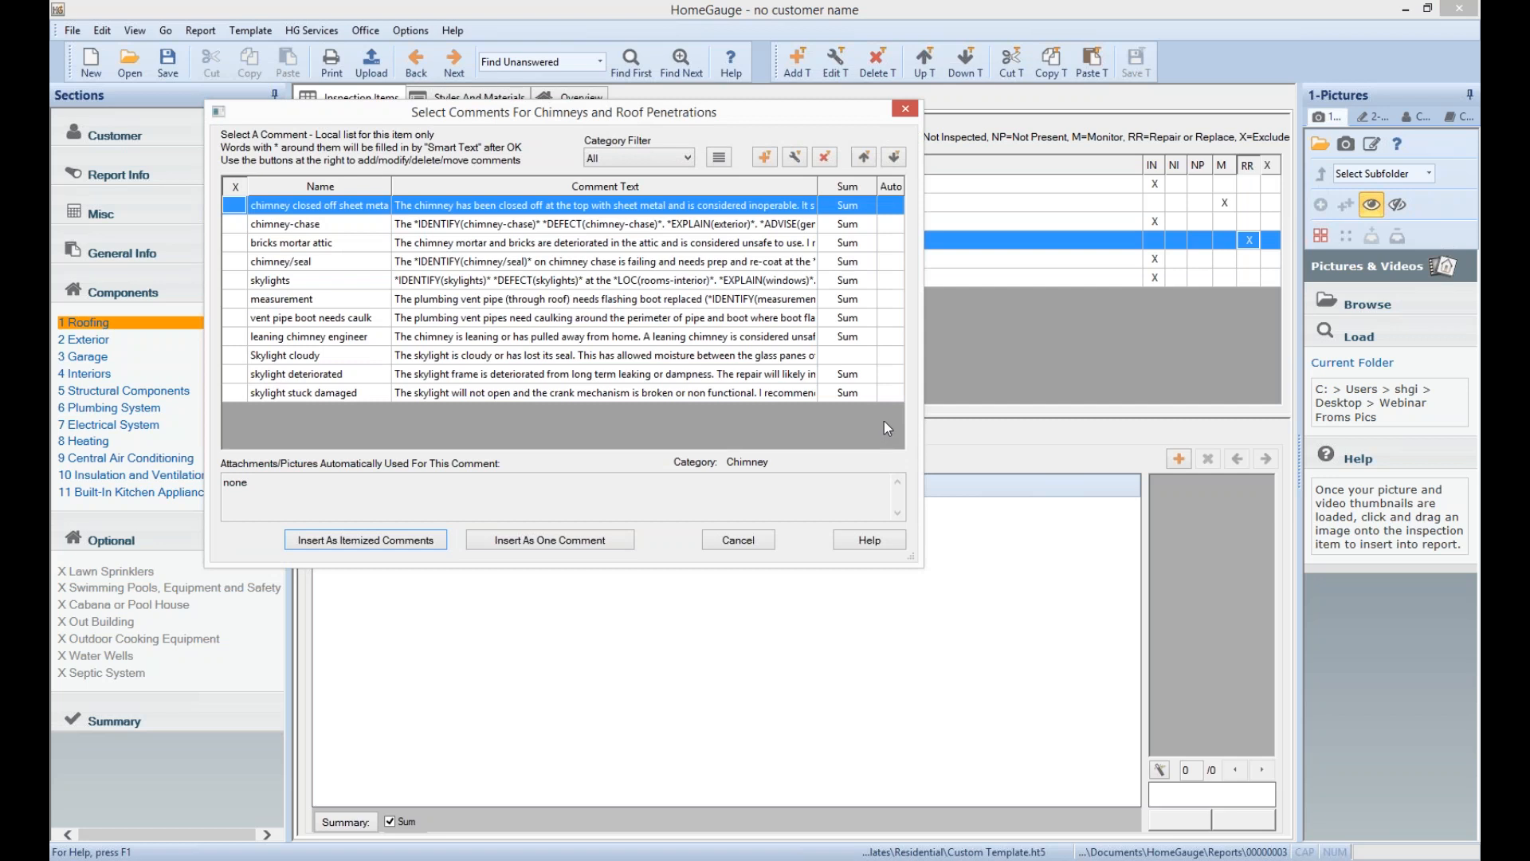
pyautogui.moveTo(622, 117); pyautogui.dragTo(920, 275)
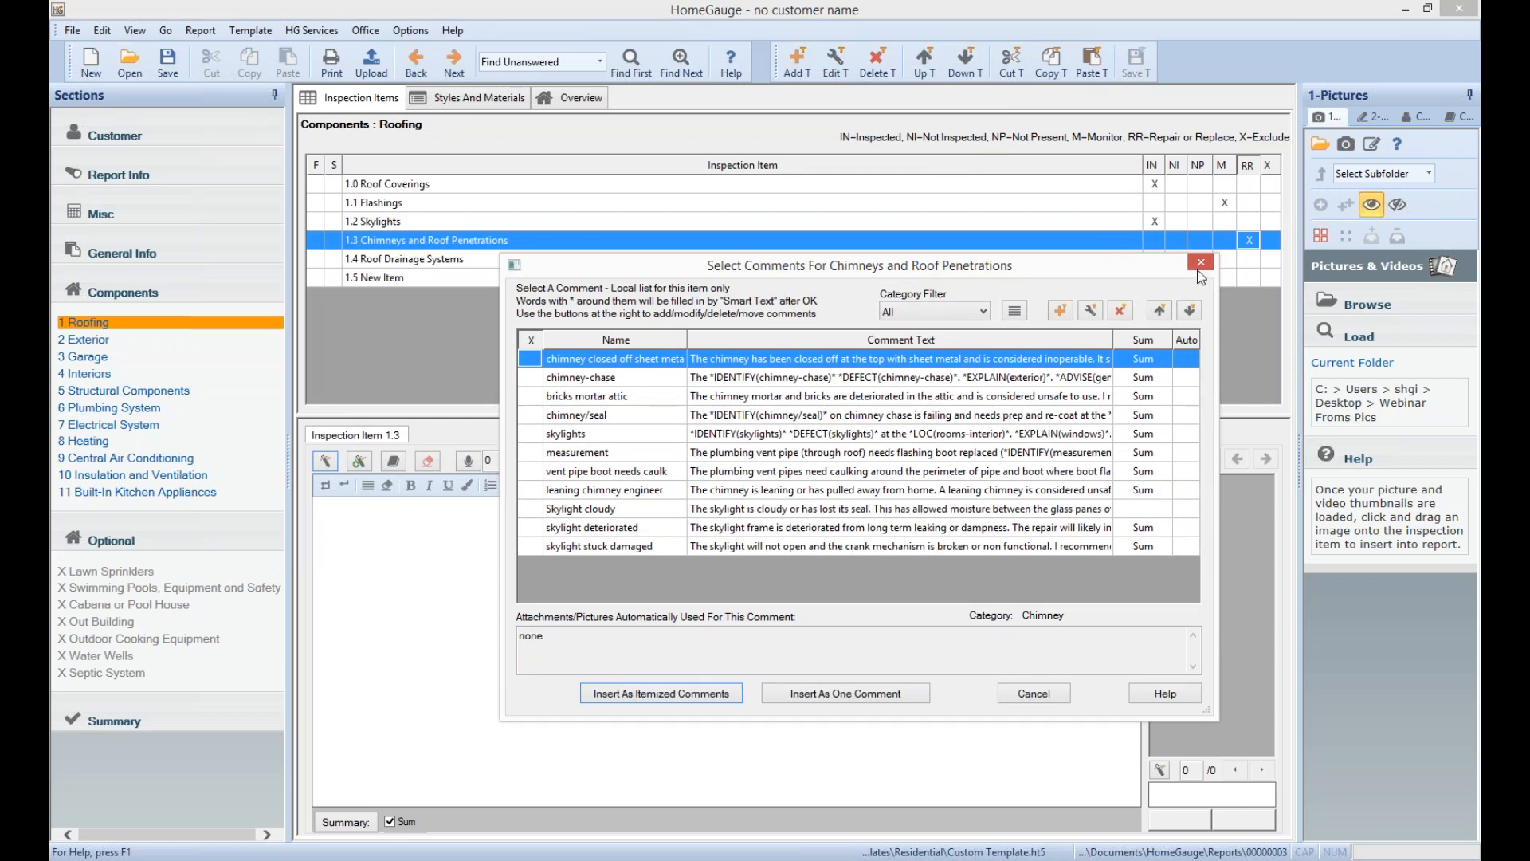
pyautogui.moveTo(1010, 266); pyautogui.dragTo(970, 281)
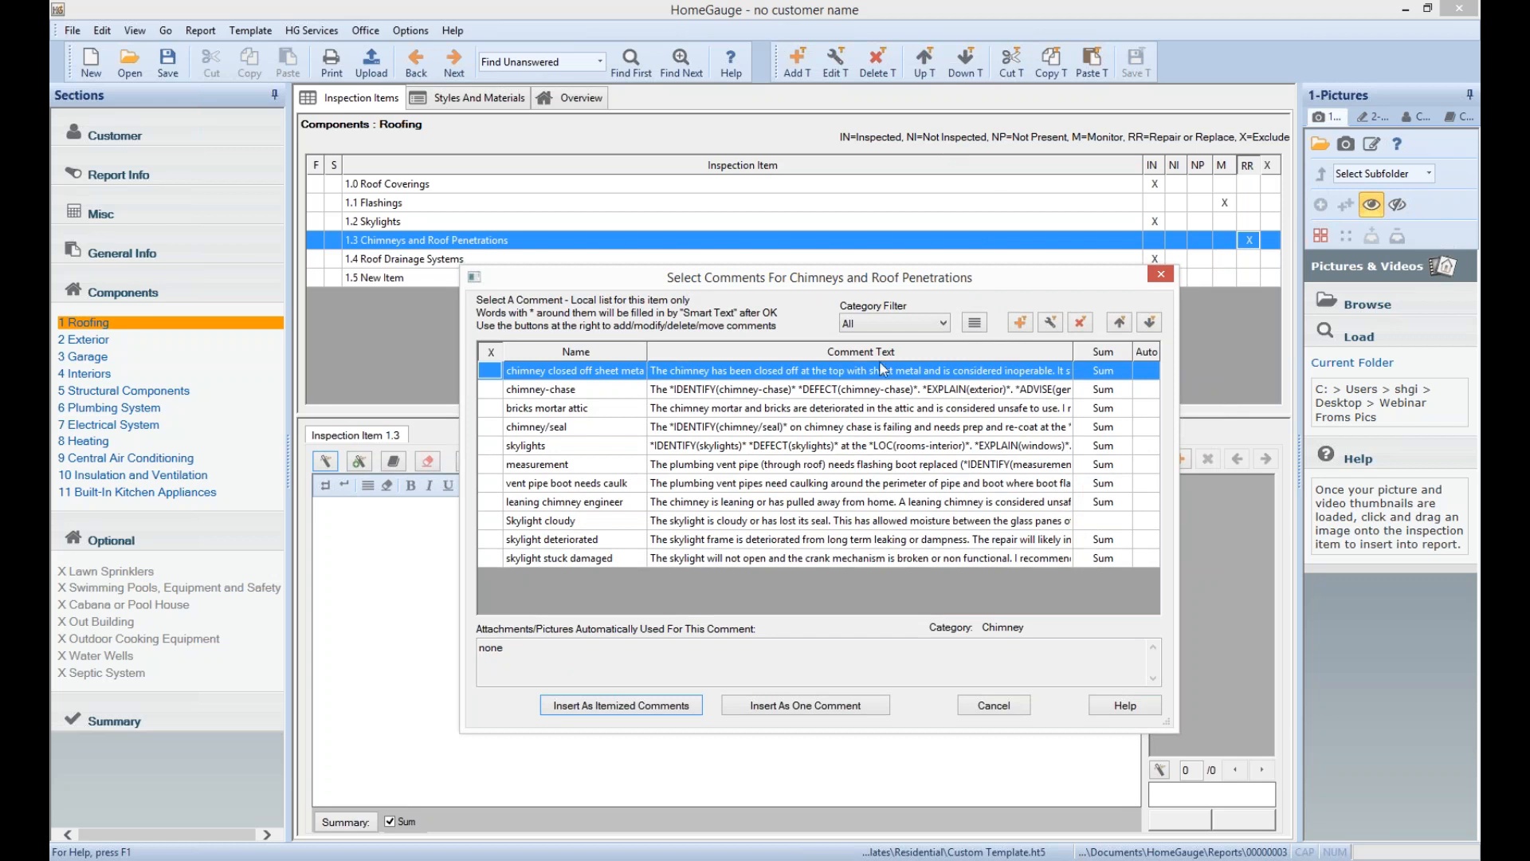
pyautogui.click(1161, 273)
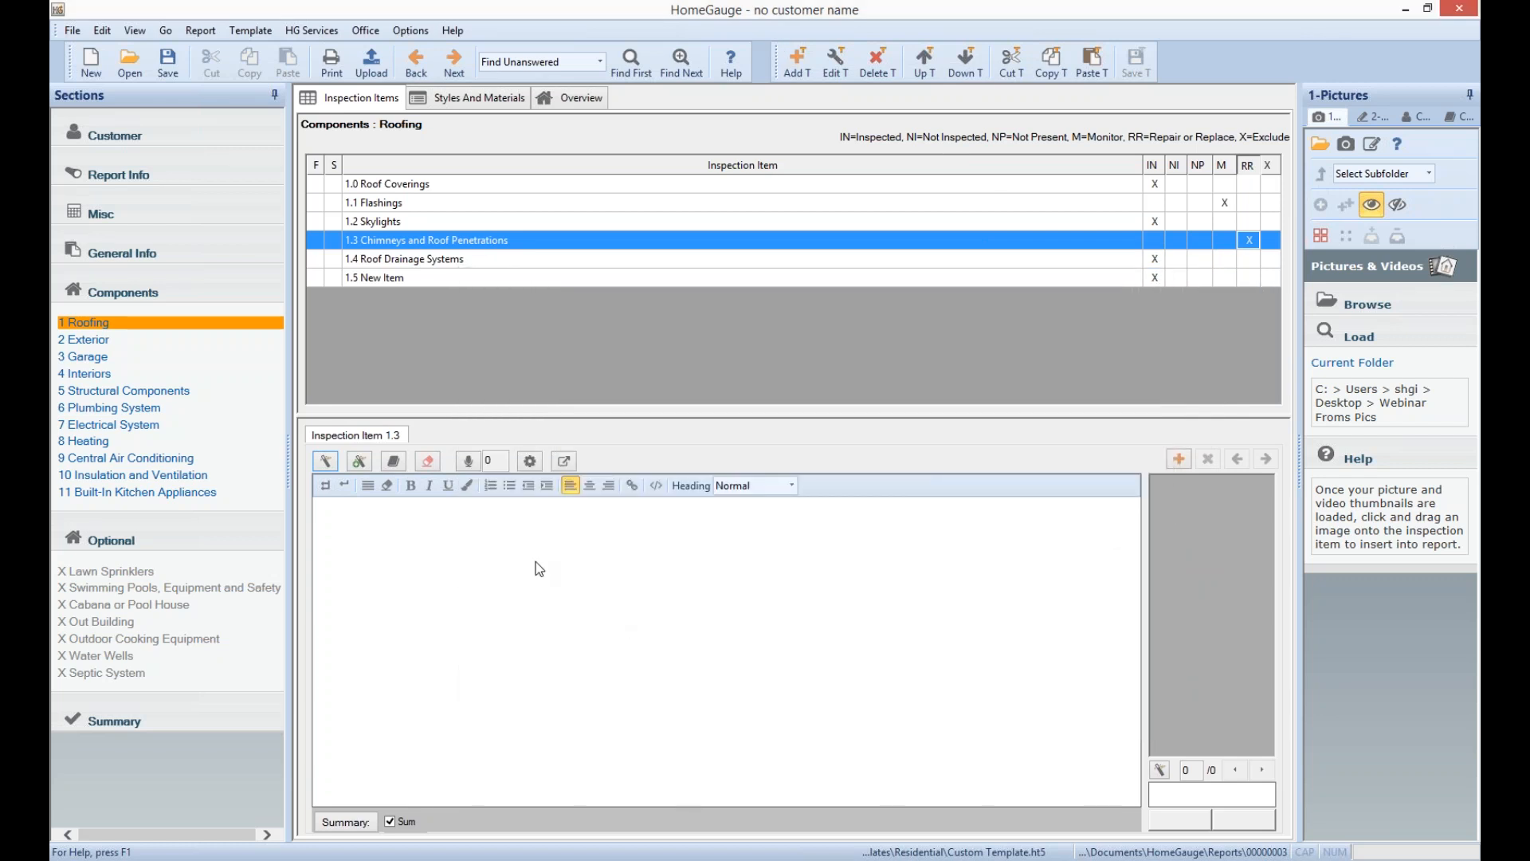
# Write "This is my comment." for Chimneys and Roof Penetrations and start a reusable comment from it with the short name "Comment"
pyautogui.click(503, 566)
pyautogui.write('This is my comment.')
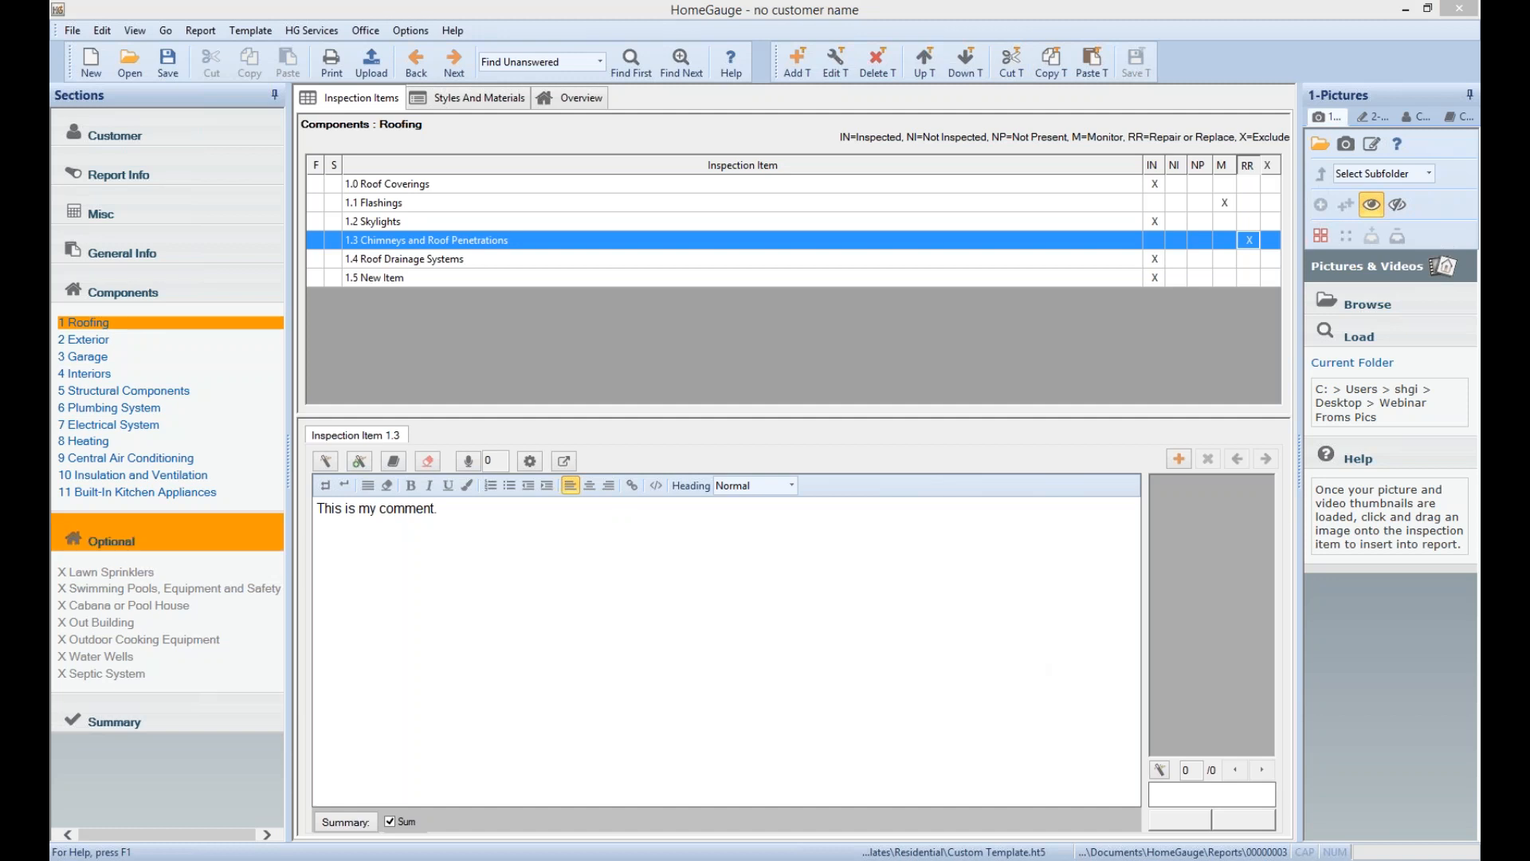
pyautogui.click(367, 464)
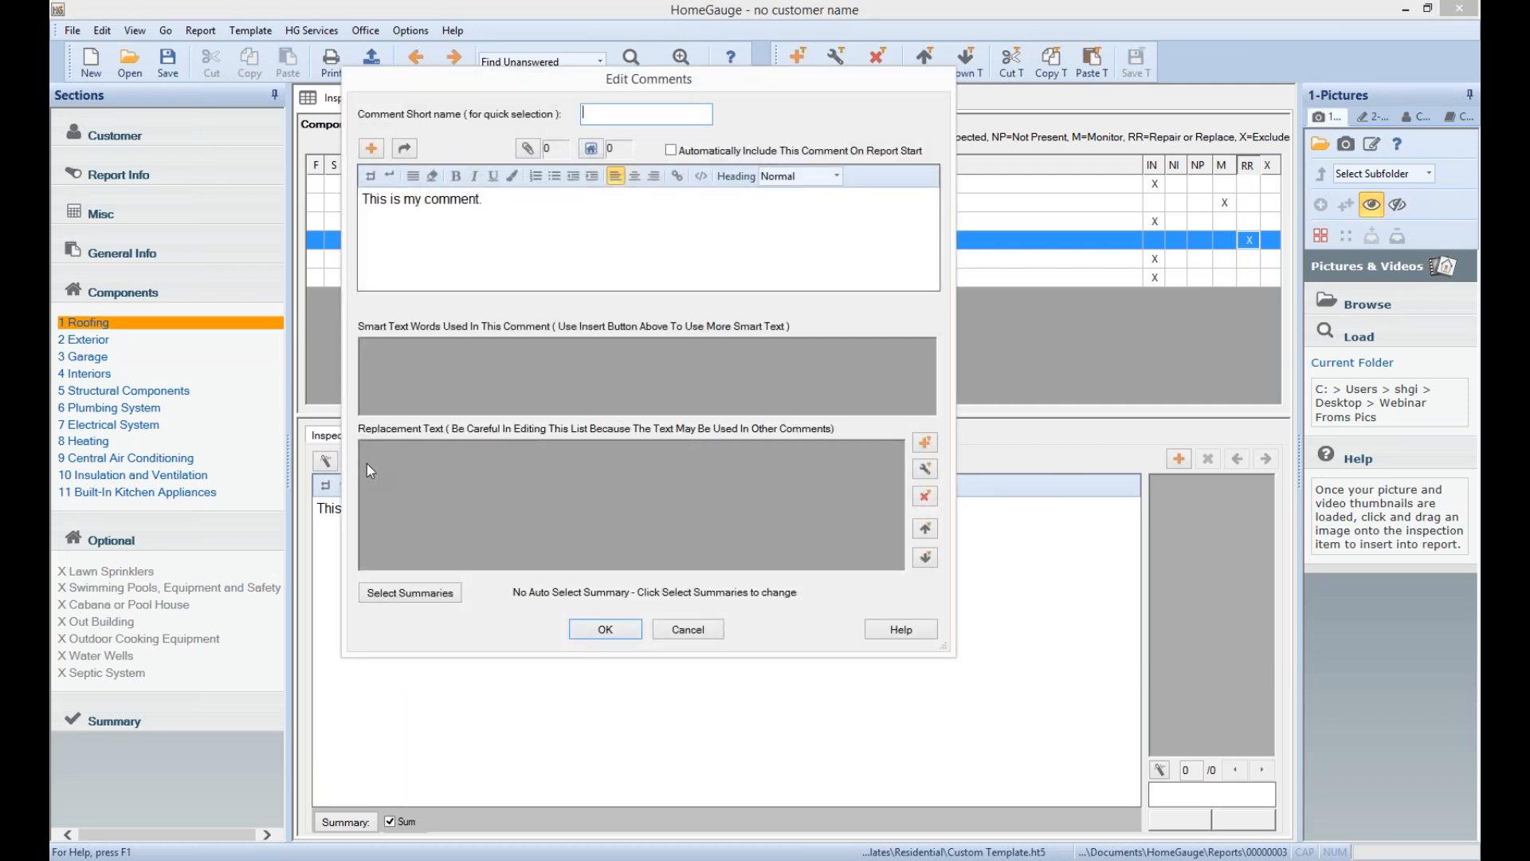
pyautogui.moveTo(517, 201); pyautogui.dragTo(335, 195)
pyautogui.click(529, 217)
pyautogui.click(619, 107)
pyautogui.write('Comment')
# Choose We-Use-HomeGauge.pdf from the Desktop as a document attachment for the comment
pyautogui.click(529, 147)
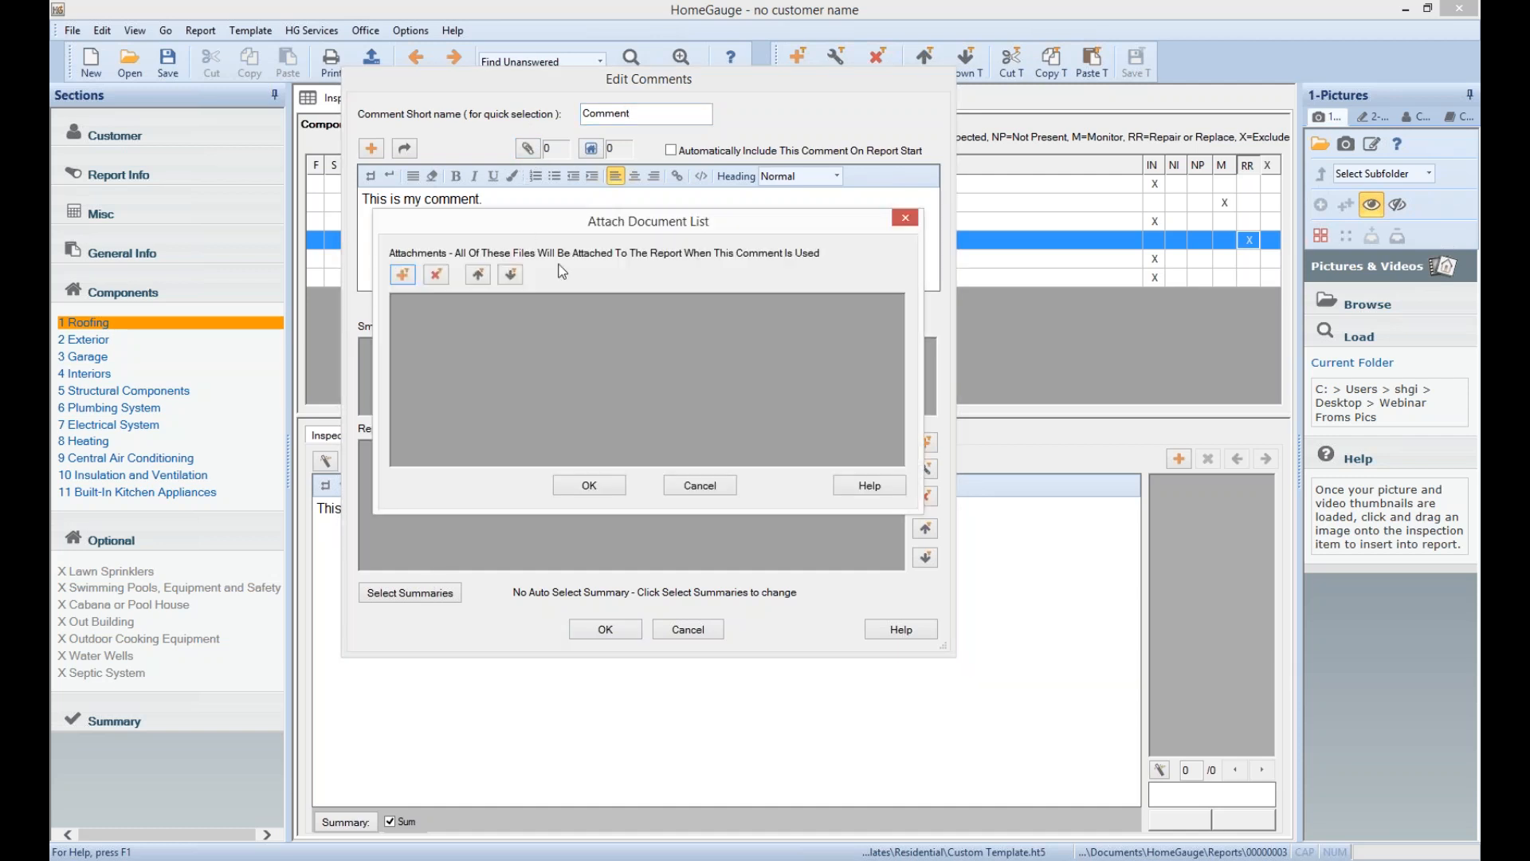
pyautogui.moveTo(759, 210); pyautogui.dragTo(858, 137)
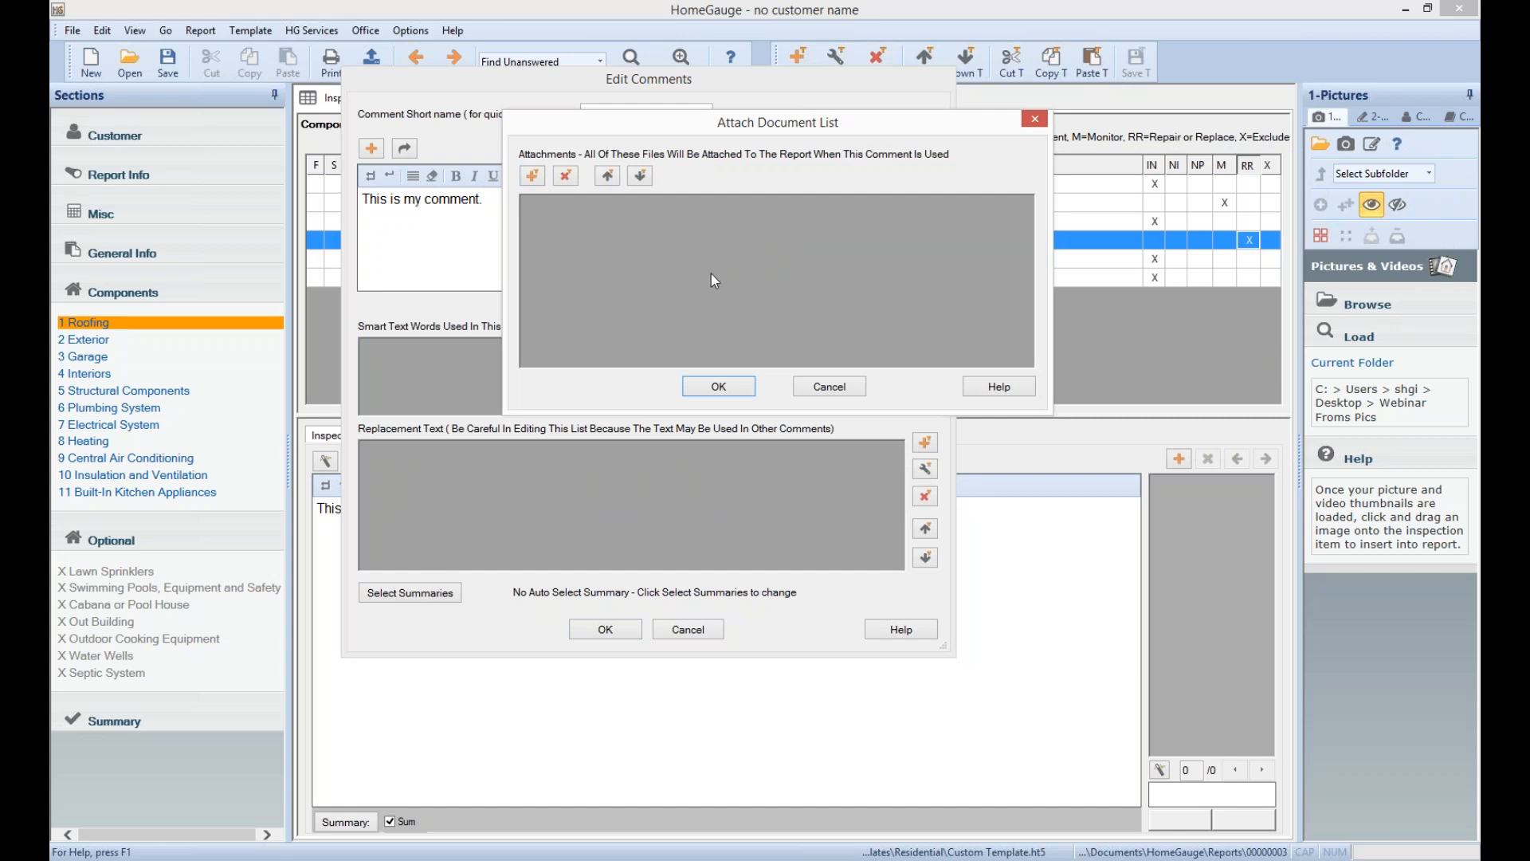
pyautogui.click(529, 181)
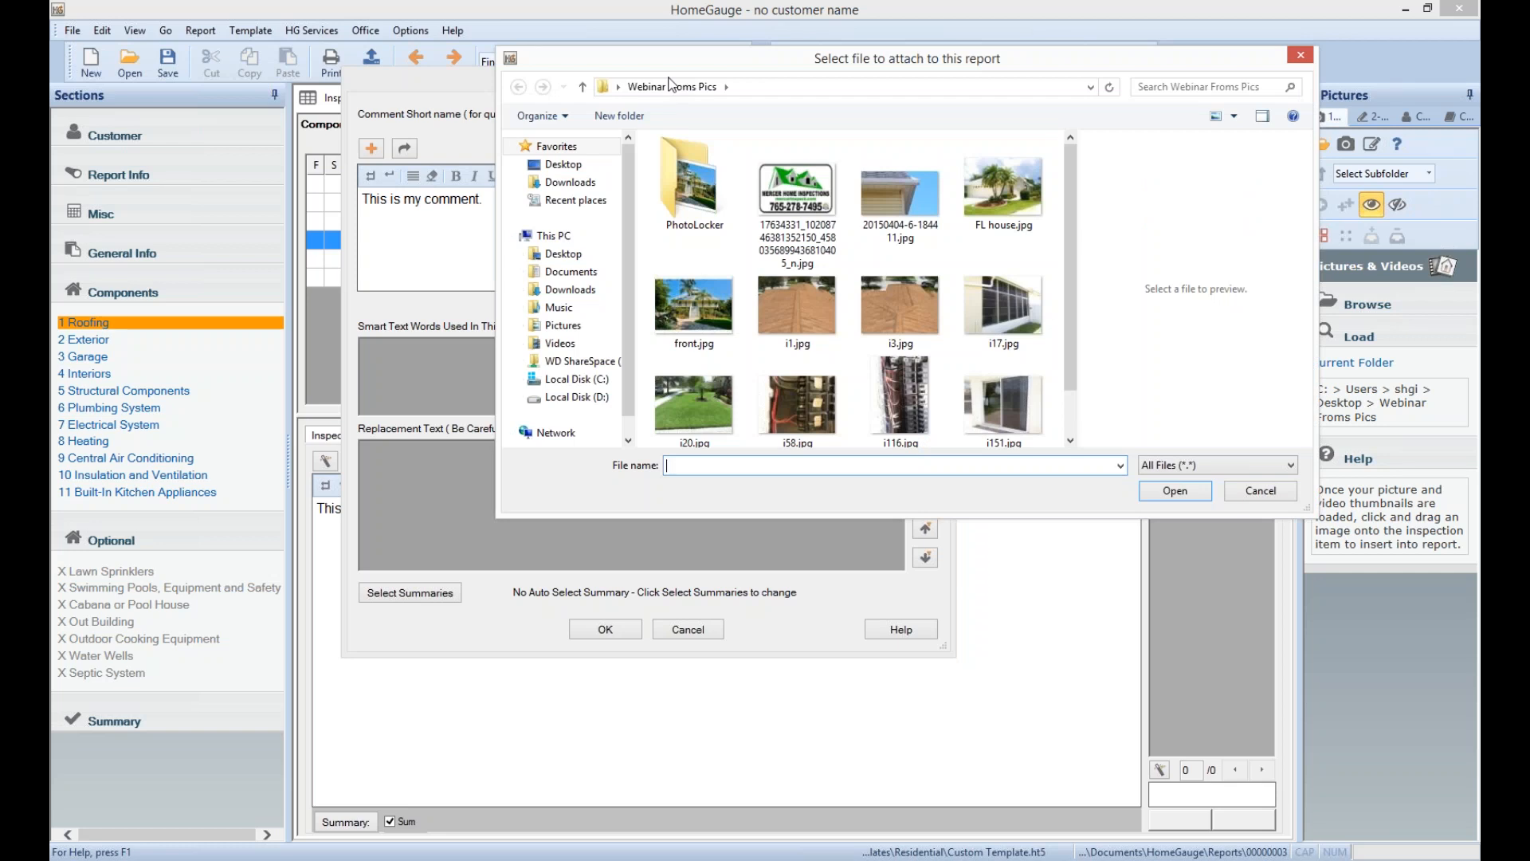
pyautogui.click(574, 167)
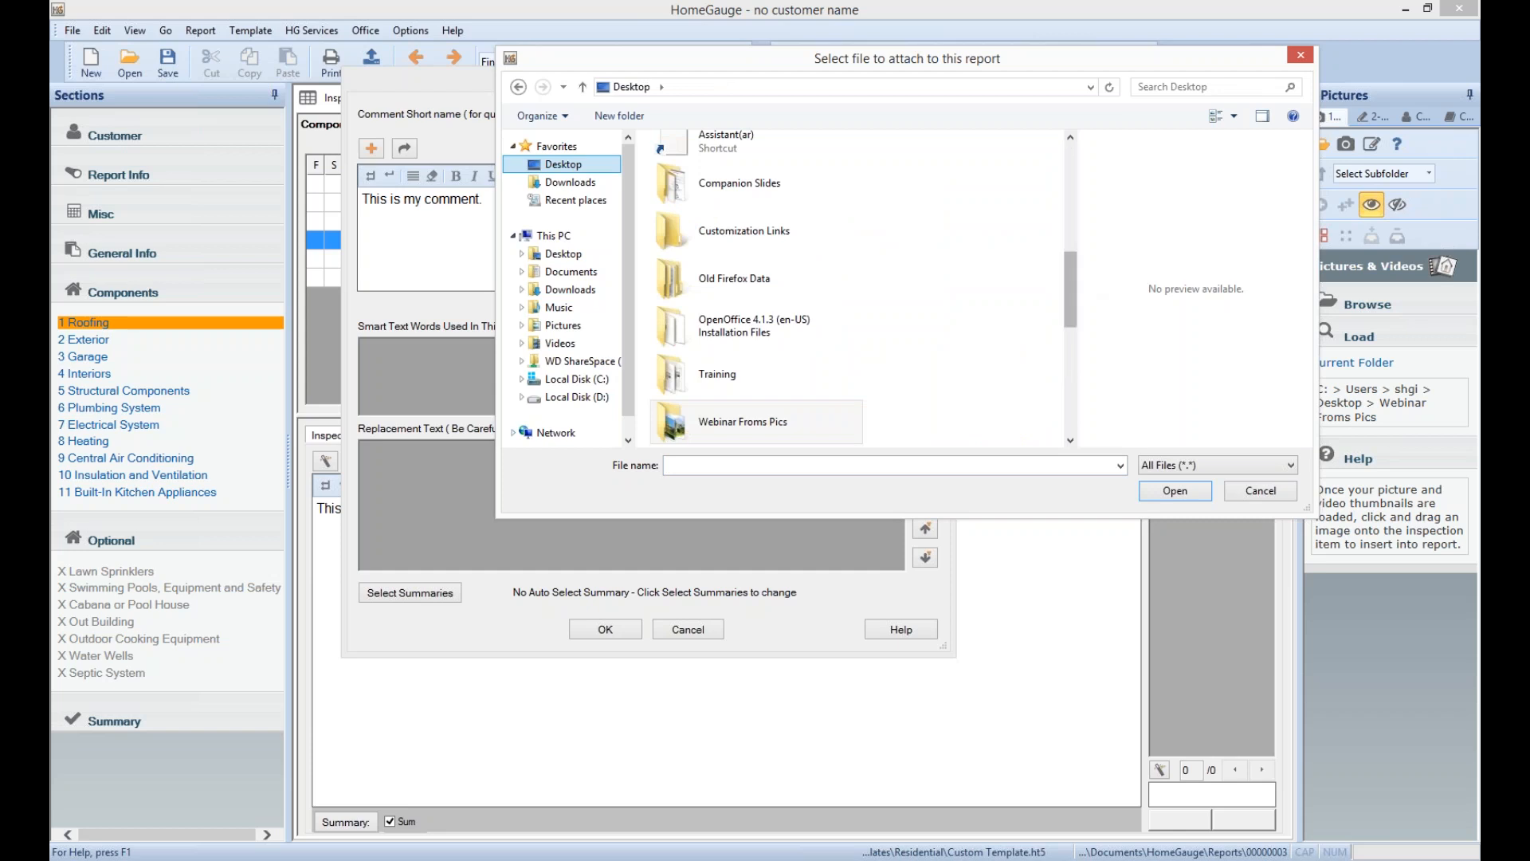
pyautogui.scroll(-10, 1063, 399)
pyautogui.moveTo(1064, 398); pyautogui.dragTo(1072, 300)
pyautogui.click(1273, 465)
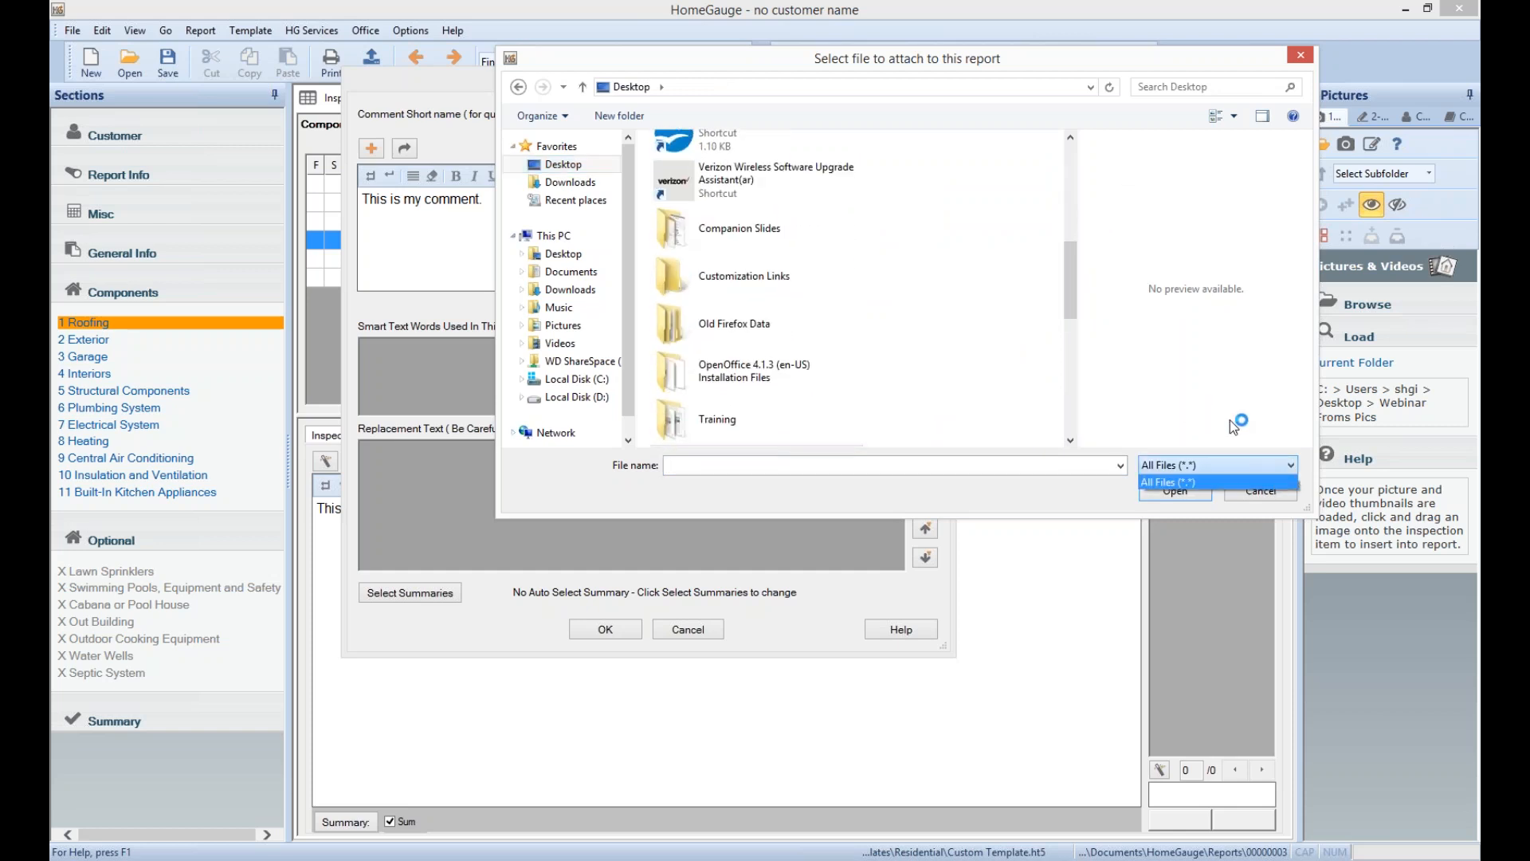
pyautogui.click(1076, 267)
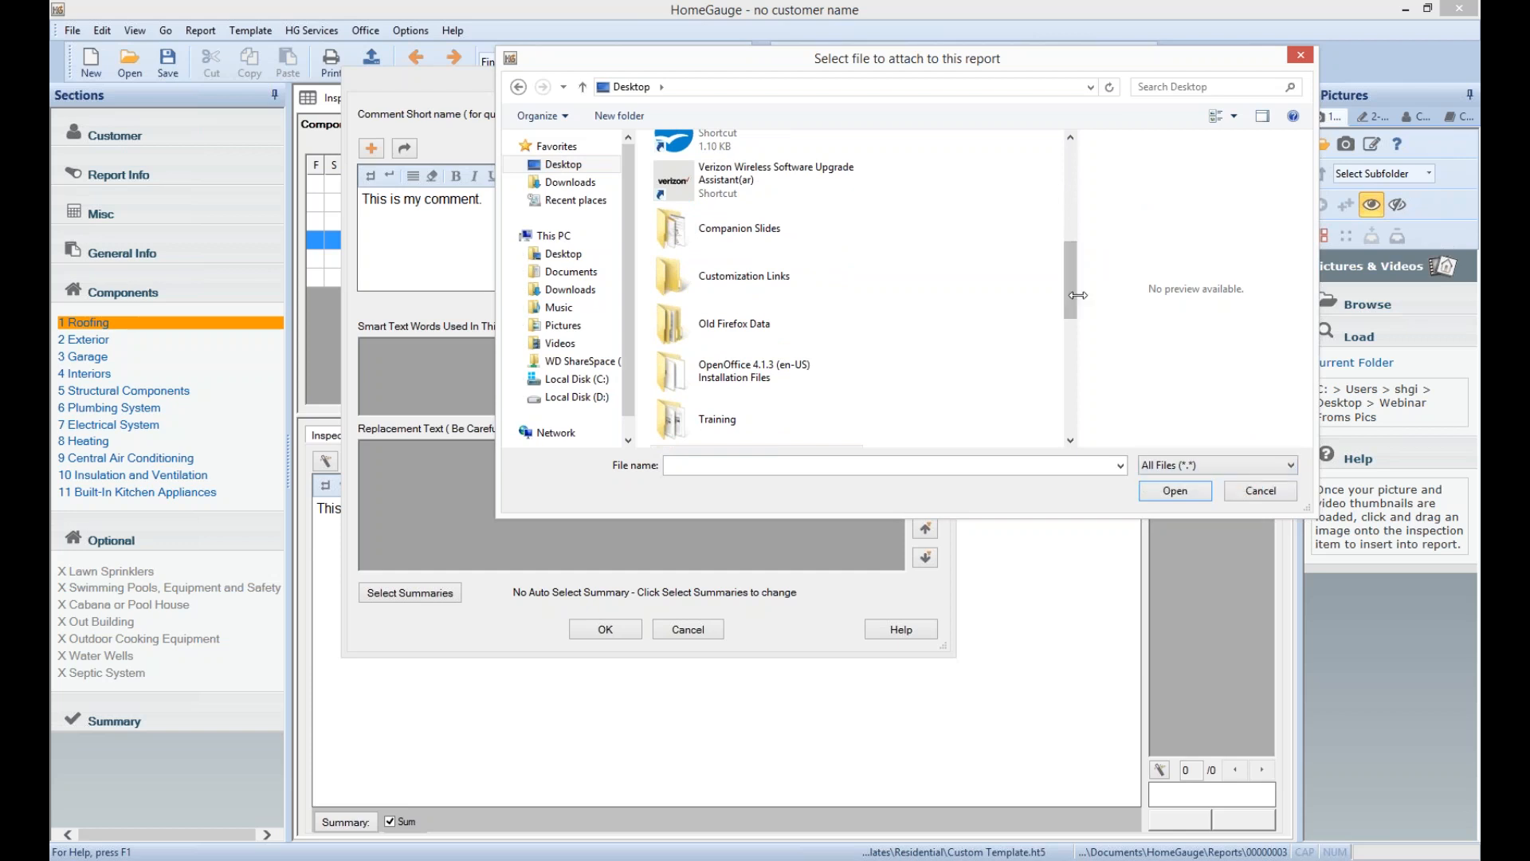
pyautogui.moveTo(1070, 281); pyautogui.dragTo(969, 428)
pyautogui.click(789, 373)
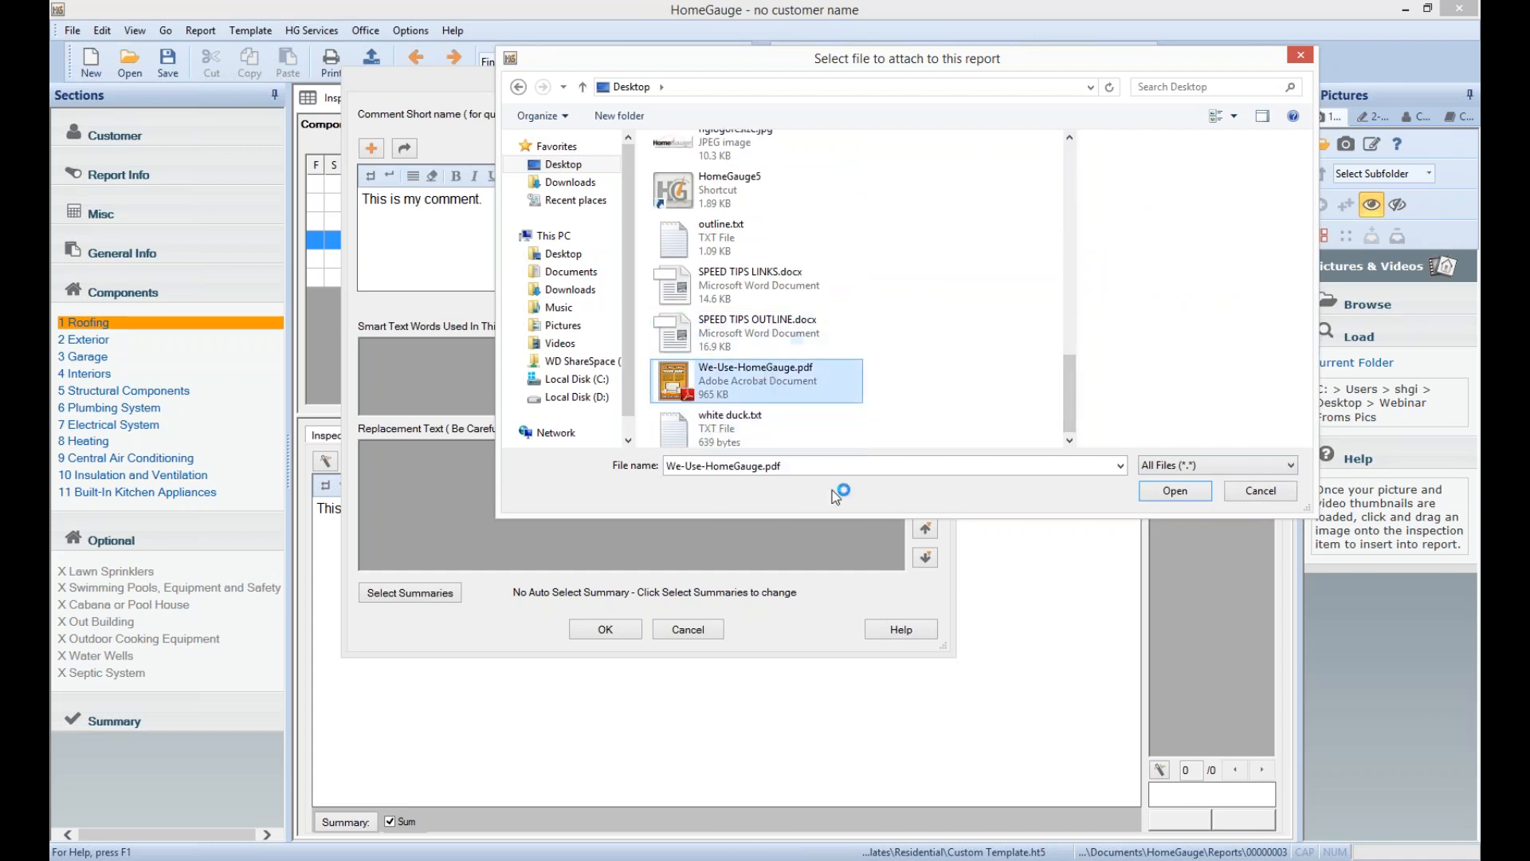
pyautogui.click(1178, 489)
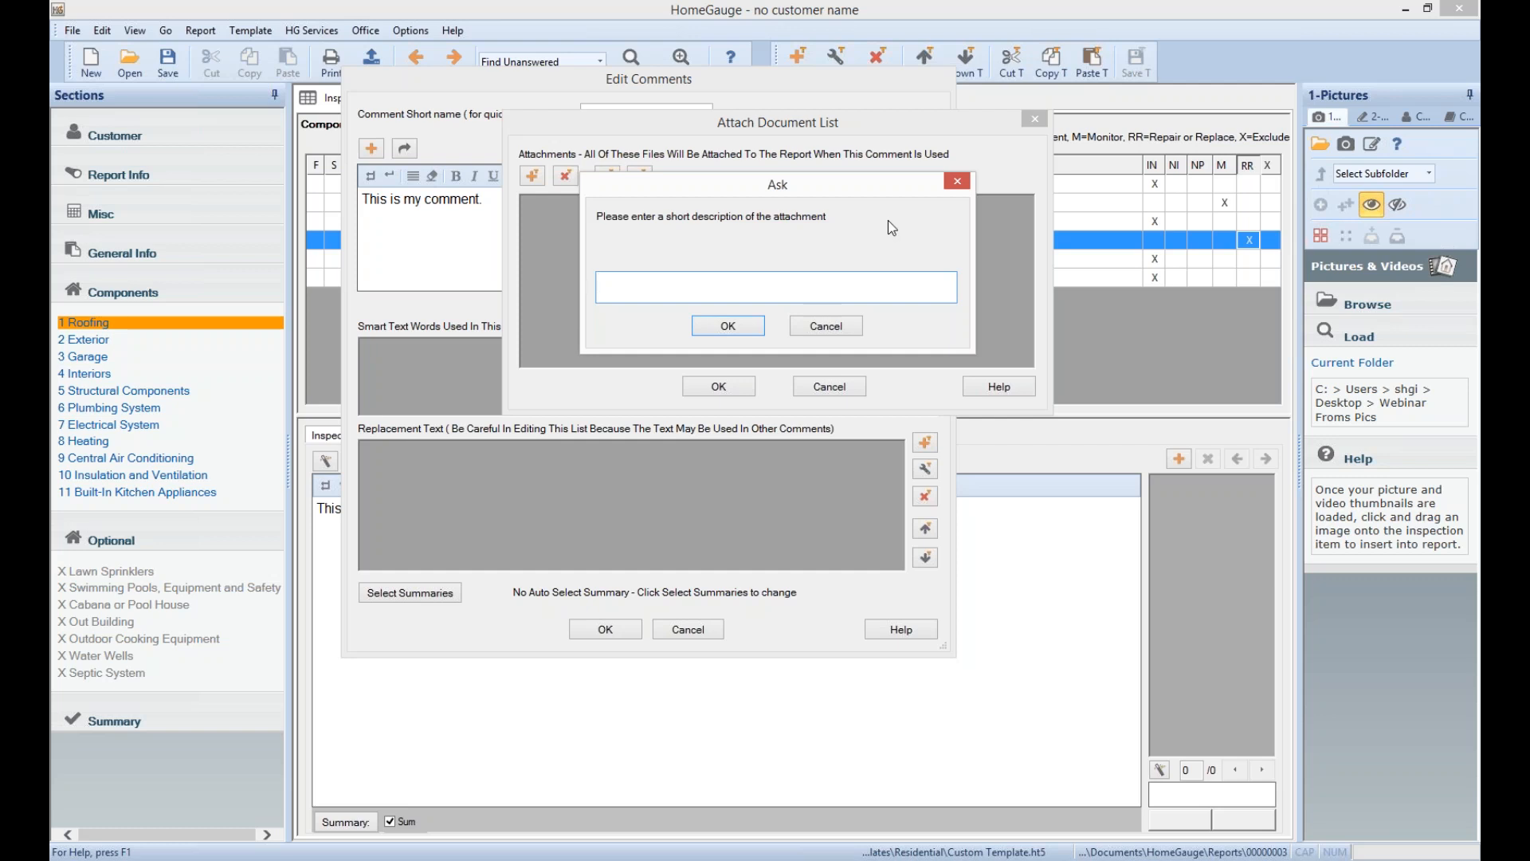
# Describe the PDF attachment as "We Use HomeGauge (CLICK HERE)" and accept the comment's attachment list
pyautogui.write('We Use HomeGauge (CL')
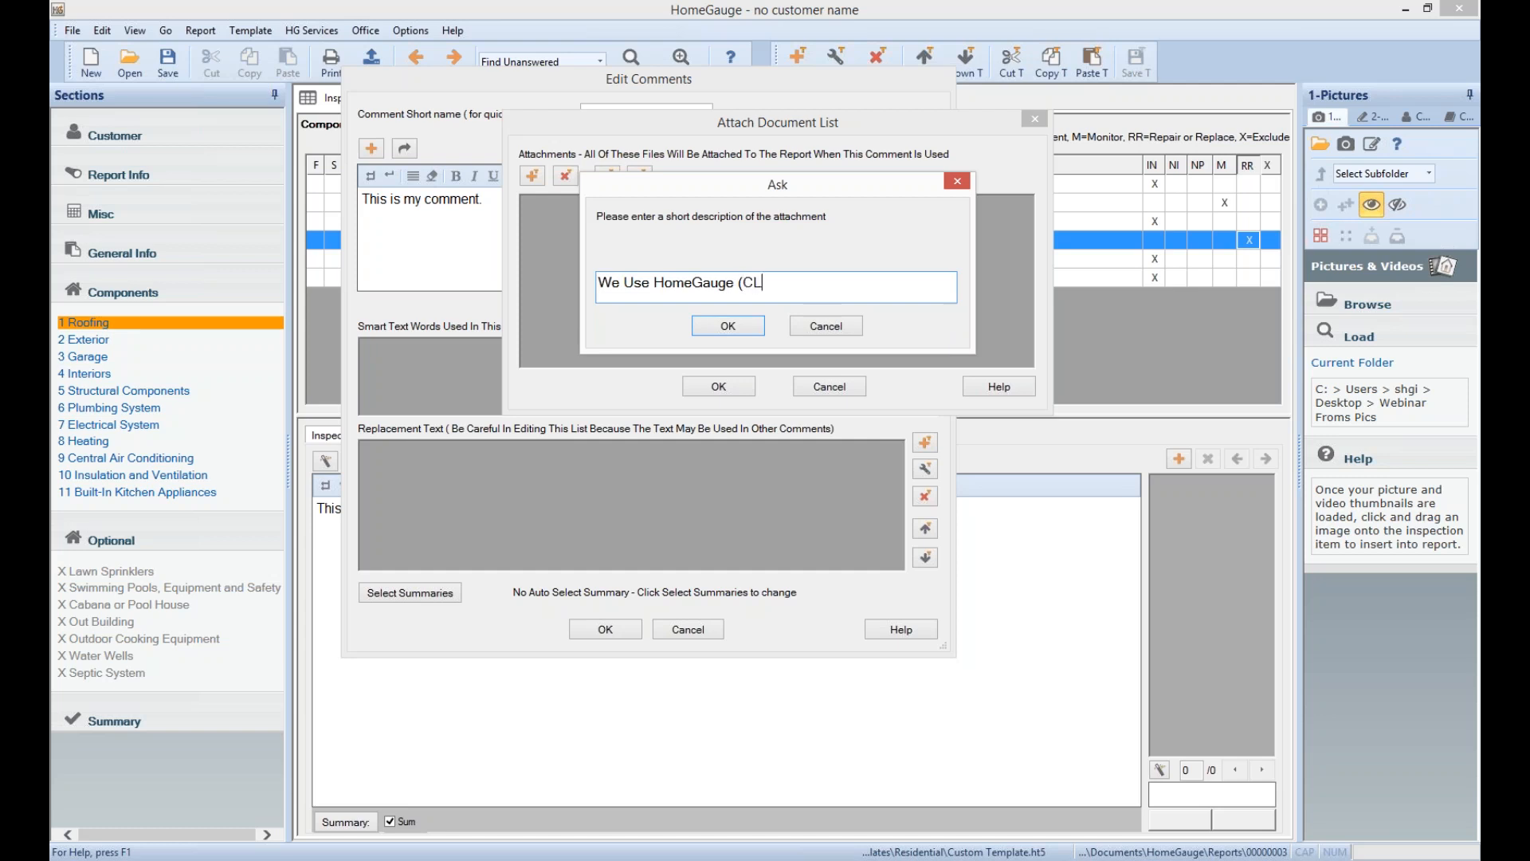
pyautogui.write('ICK HERE)')
pyautogui.click(719, 328)
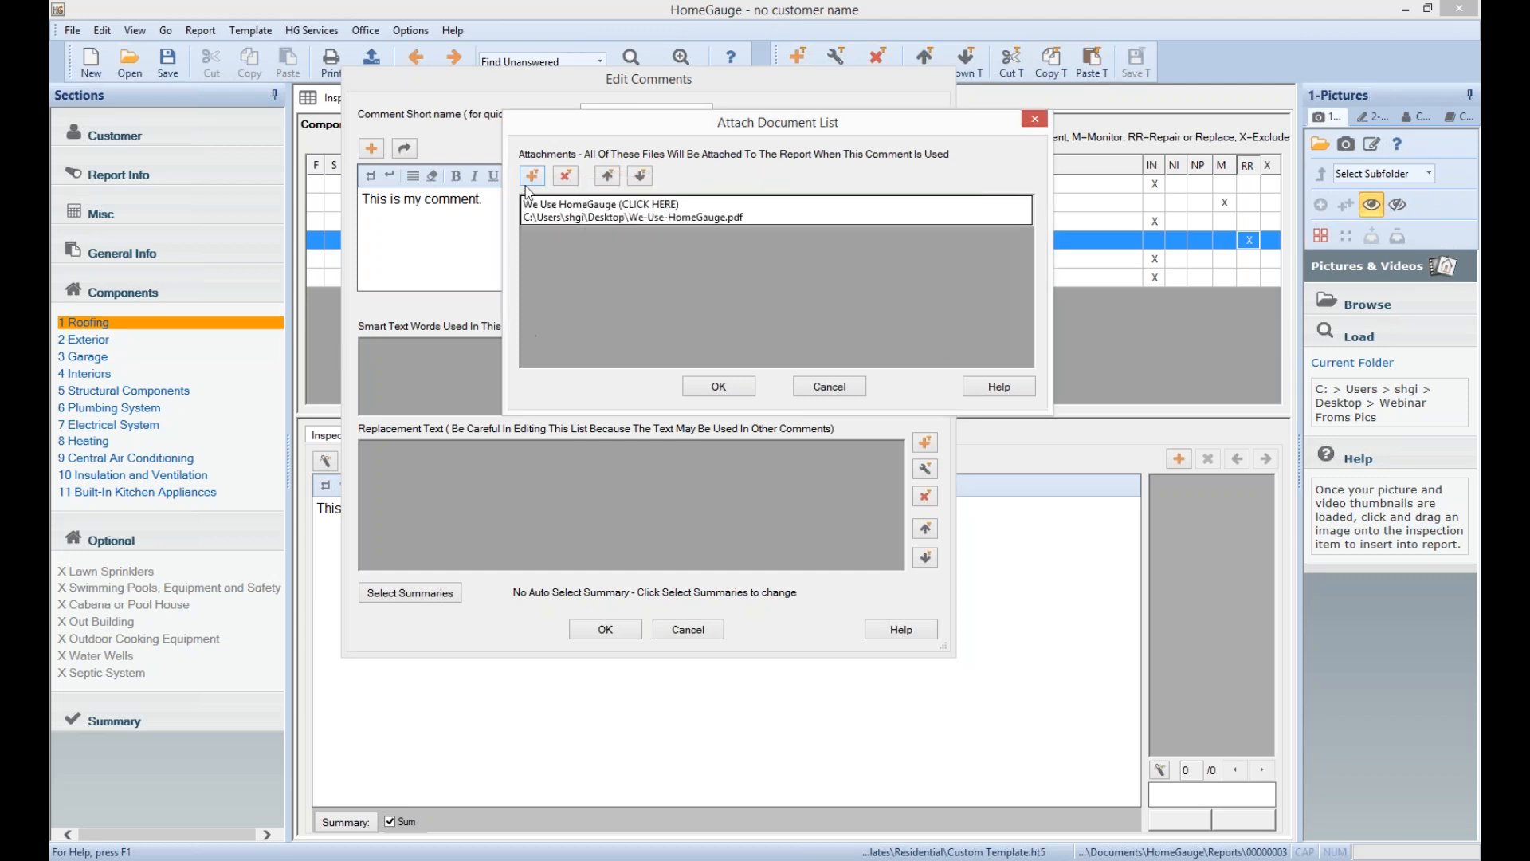
pyautogui.click(653, 217)
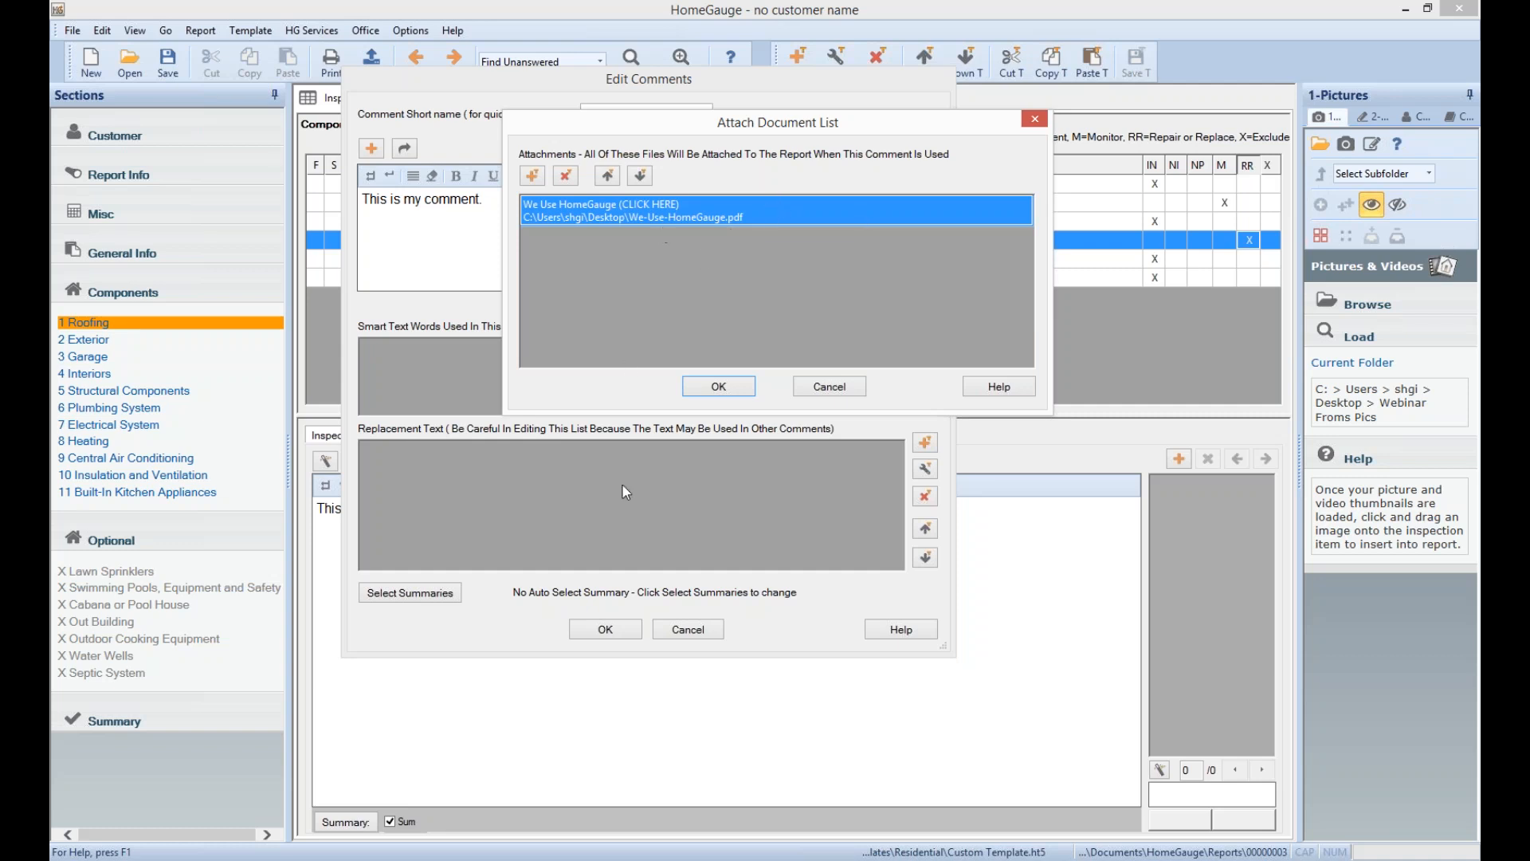
pyautogui.click(719, 386)
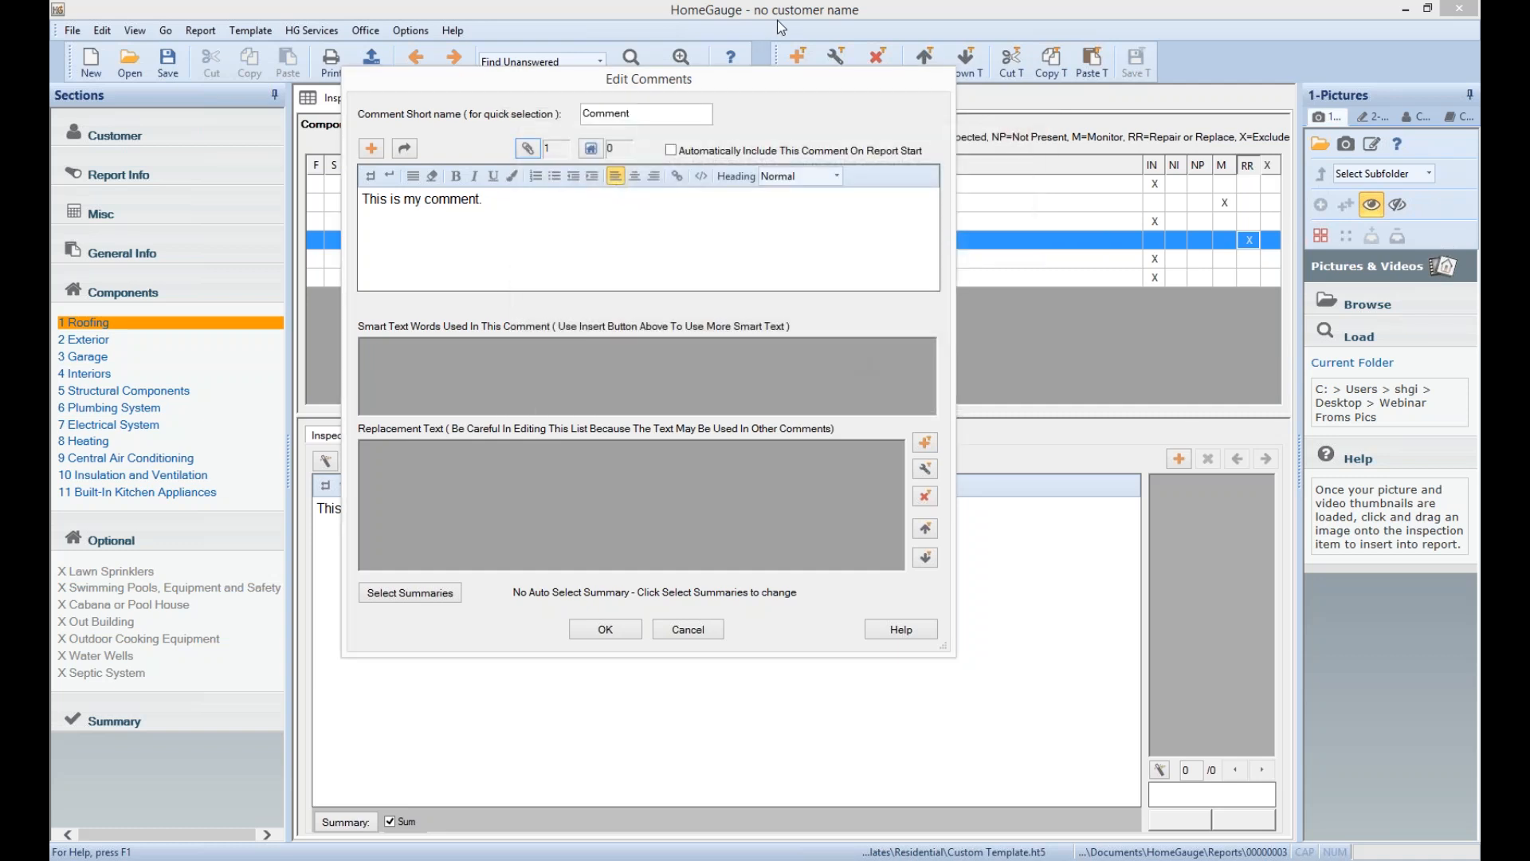
# Choose AttachImage.jpg from the Webinar Pics folder on the Desktop as a picture attachment for the comment
pyautogui.moveTo(601, 85); pyautogui.dragTo(775, 53)
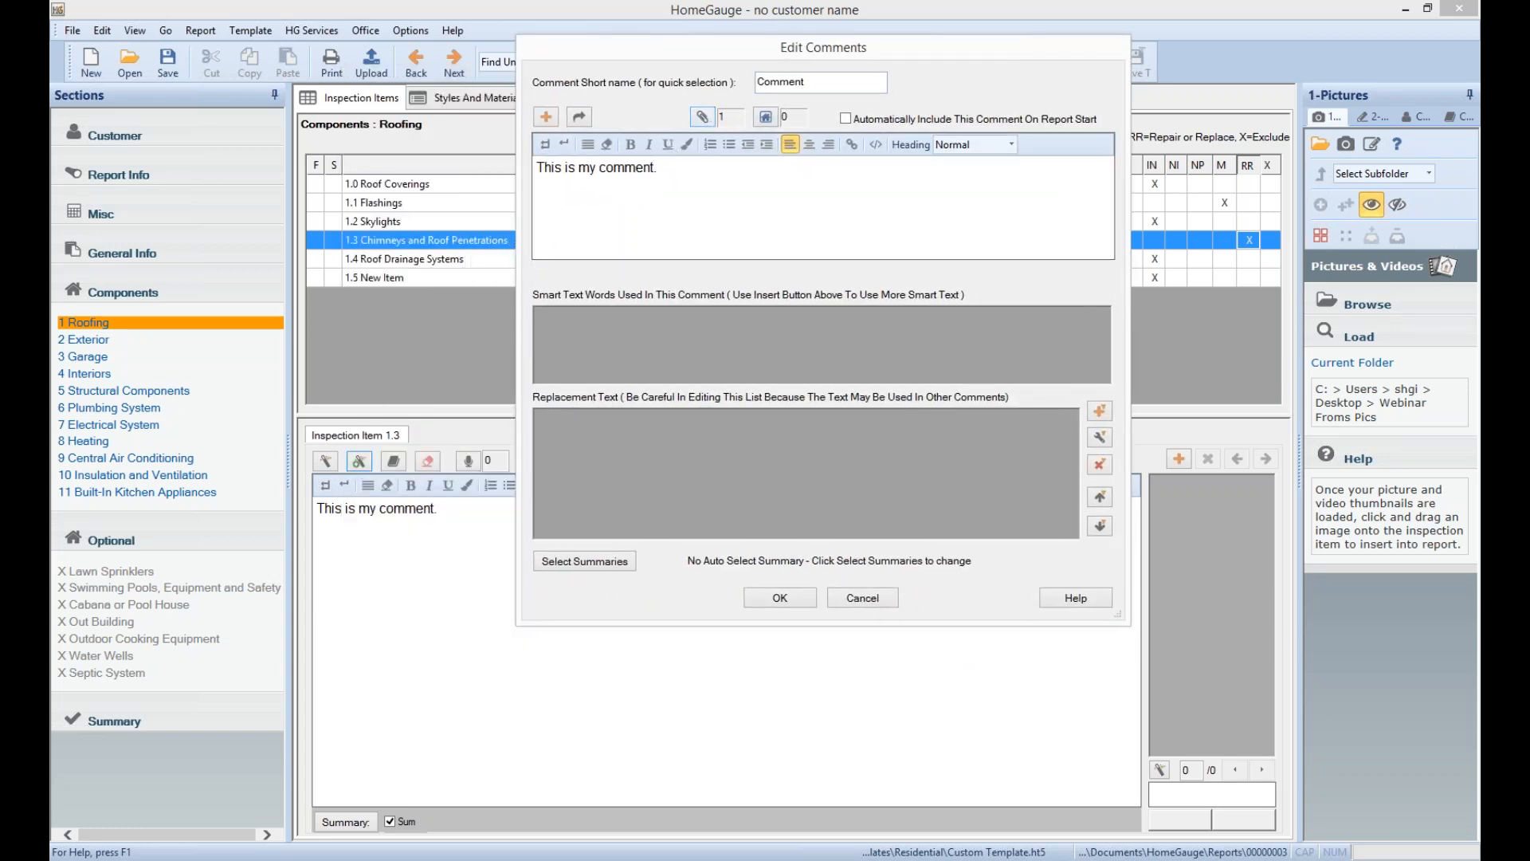
pyautogui.doubleClick(722, 117)
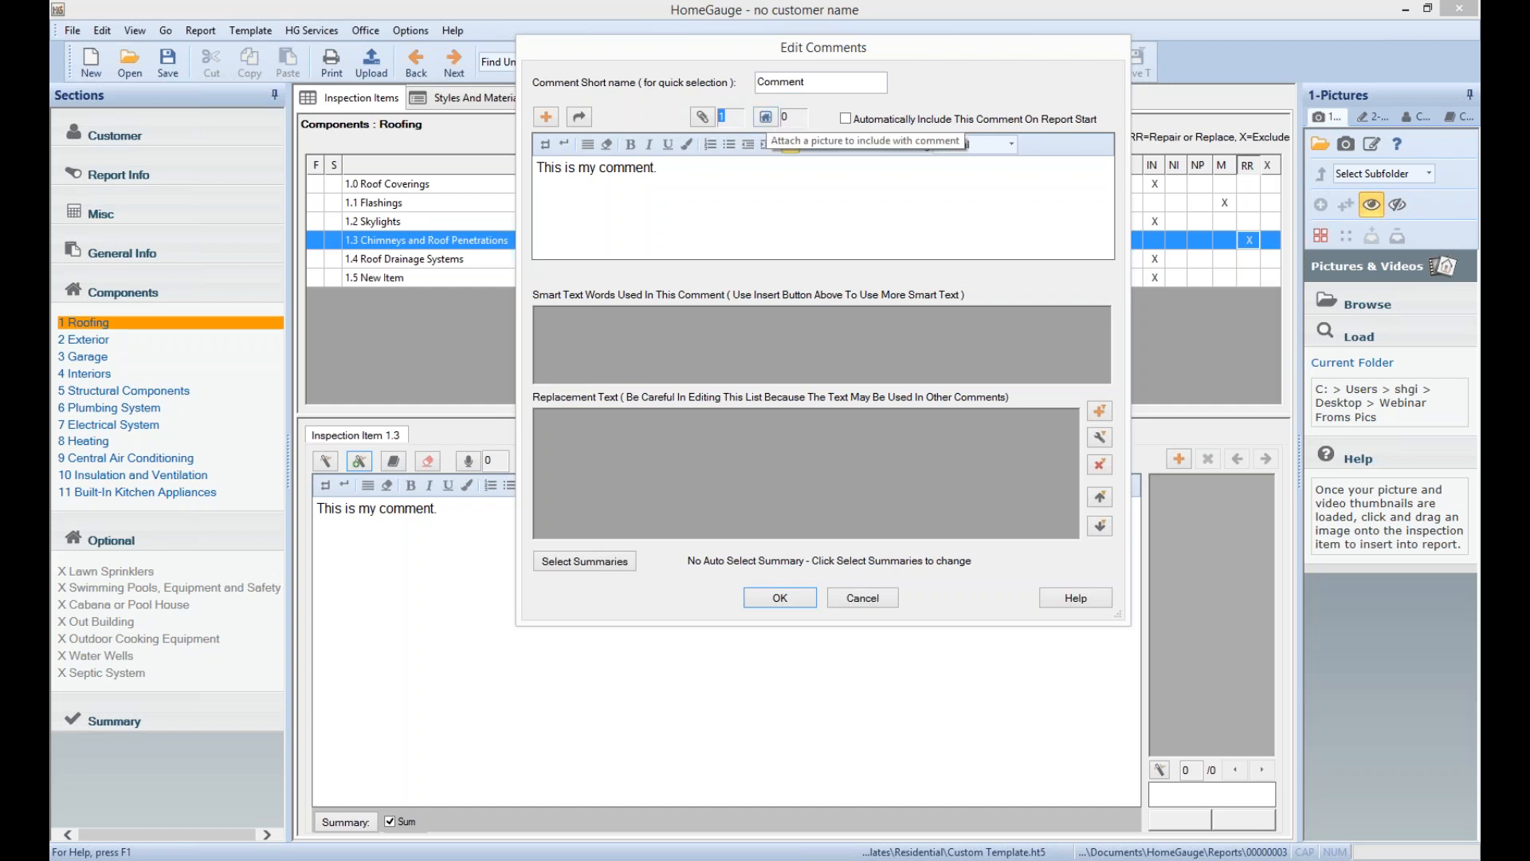
pyautogui.click(767, 118)
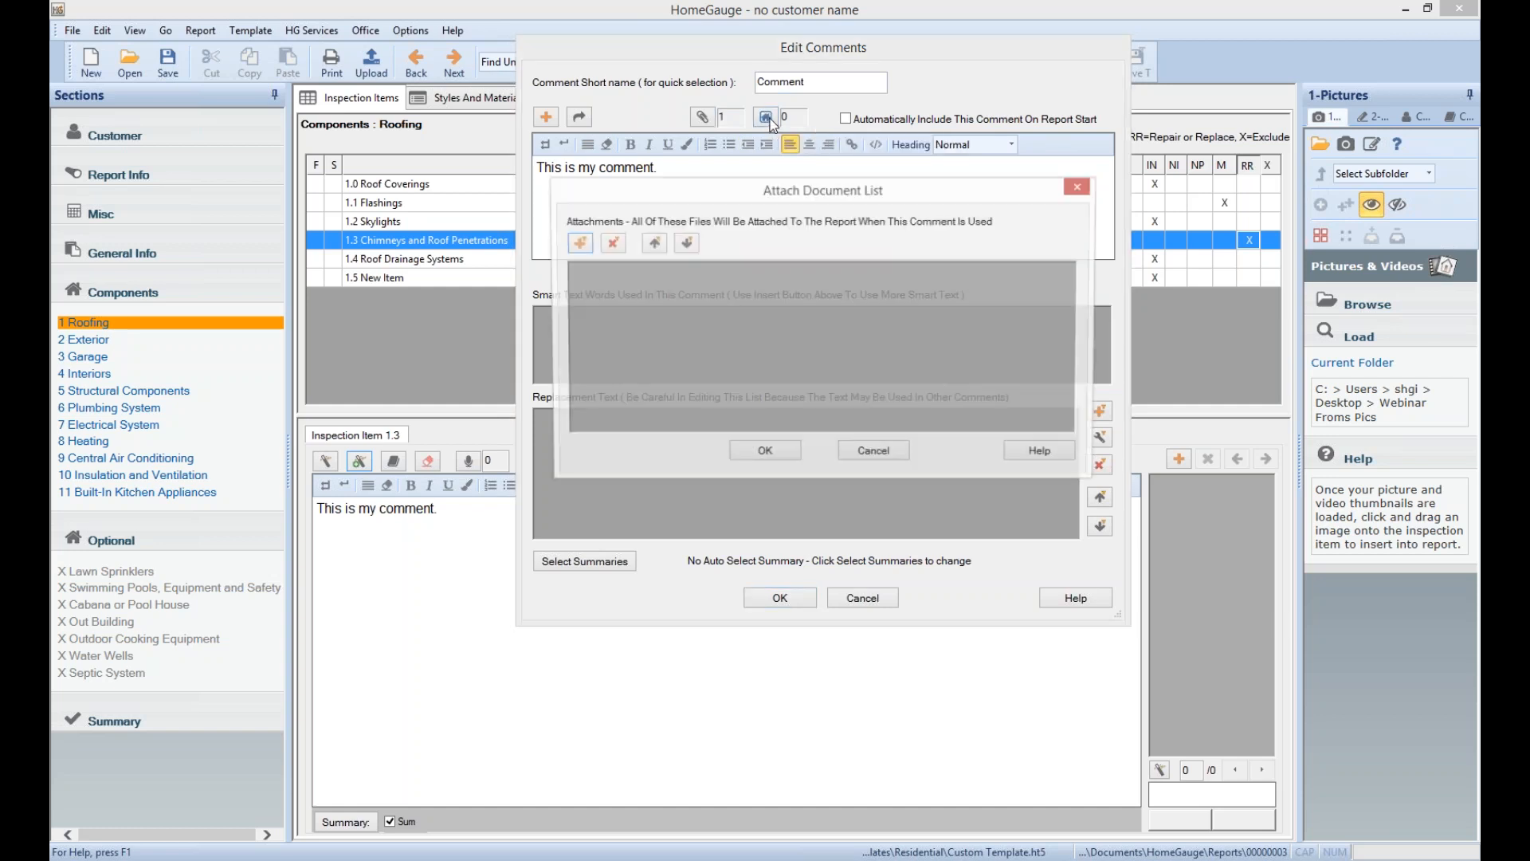
pyautogui.moveTo(909, 195); pyautogui.dragTo(793, 180)
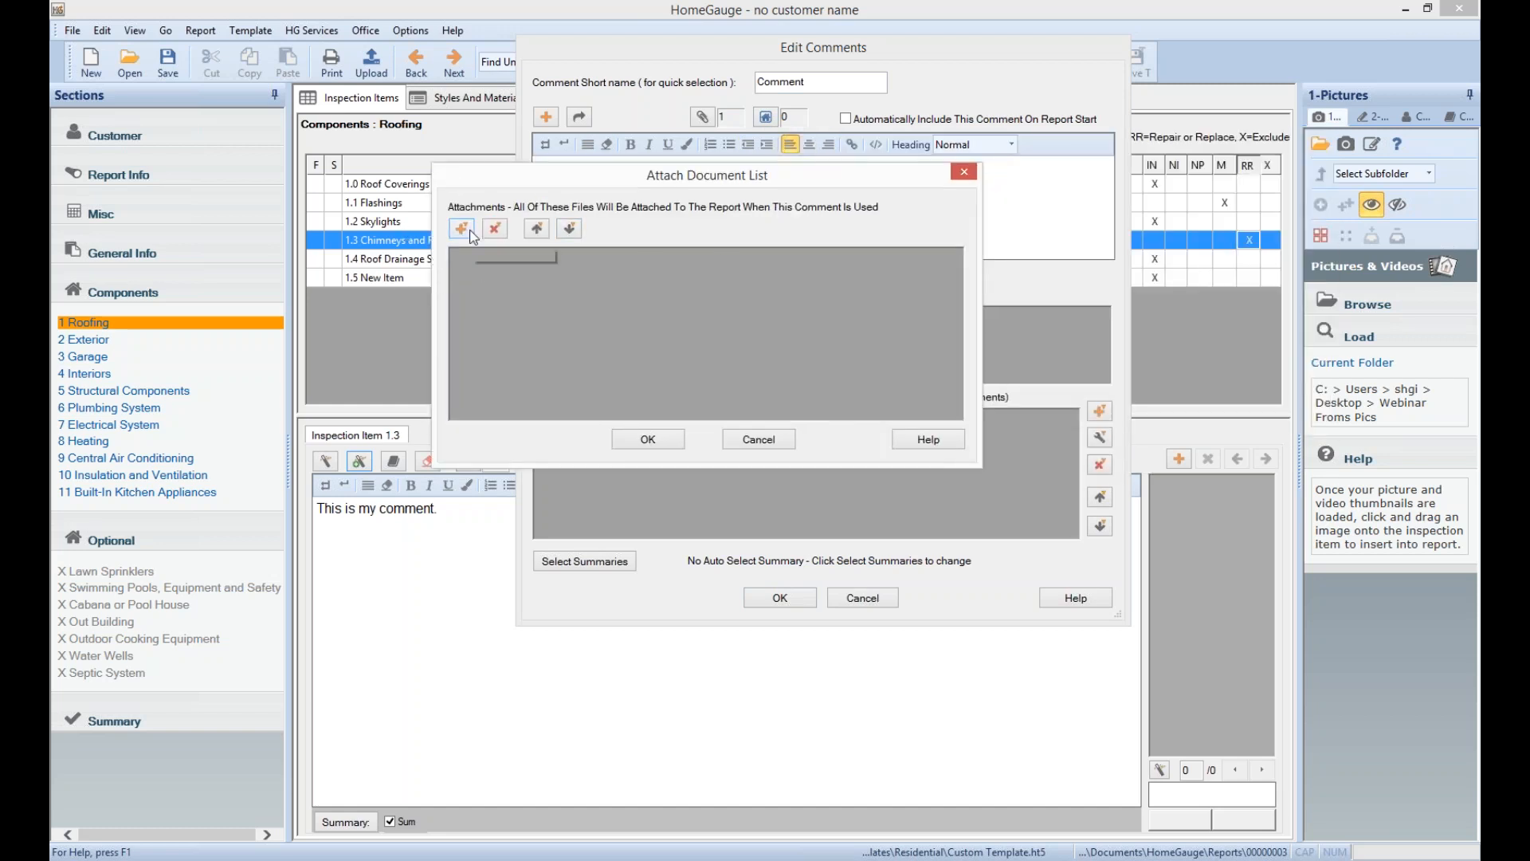
pyautogui.moveTo(773, 170); pyautogui.dragTo(1030, 193)
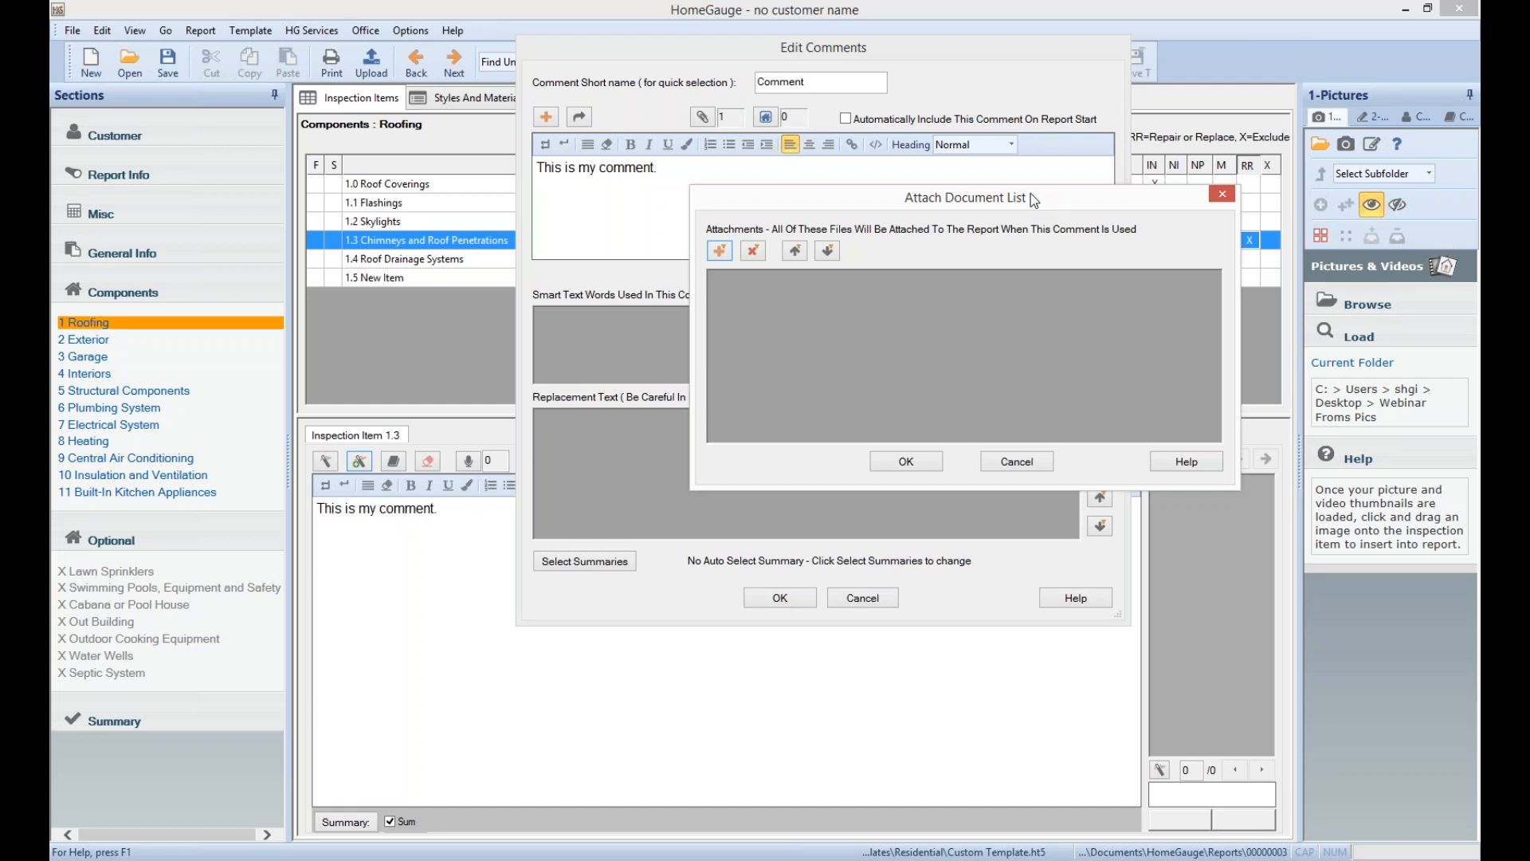
pyautogui.click(720, 252)
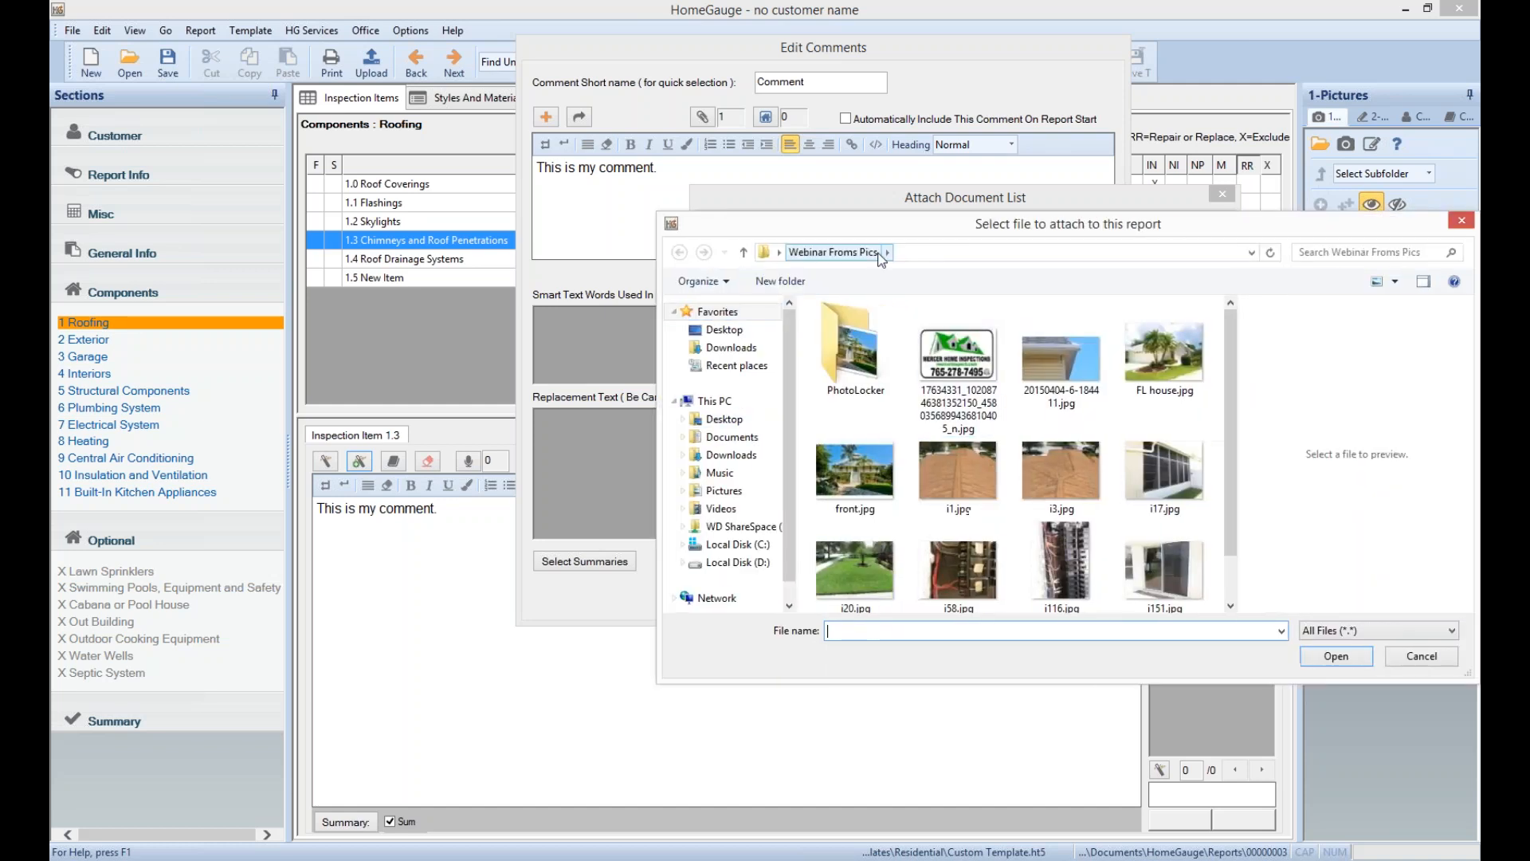
pyautogui.click(722, 330)
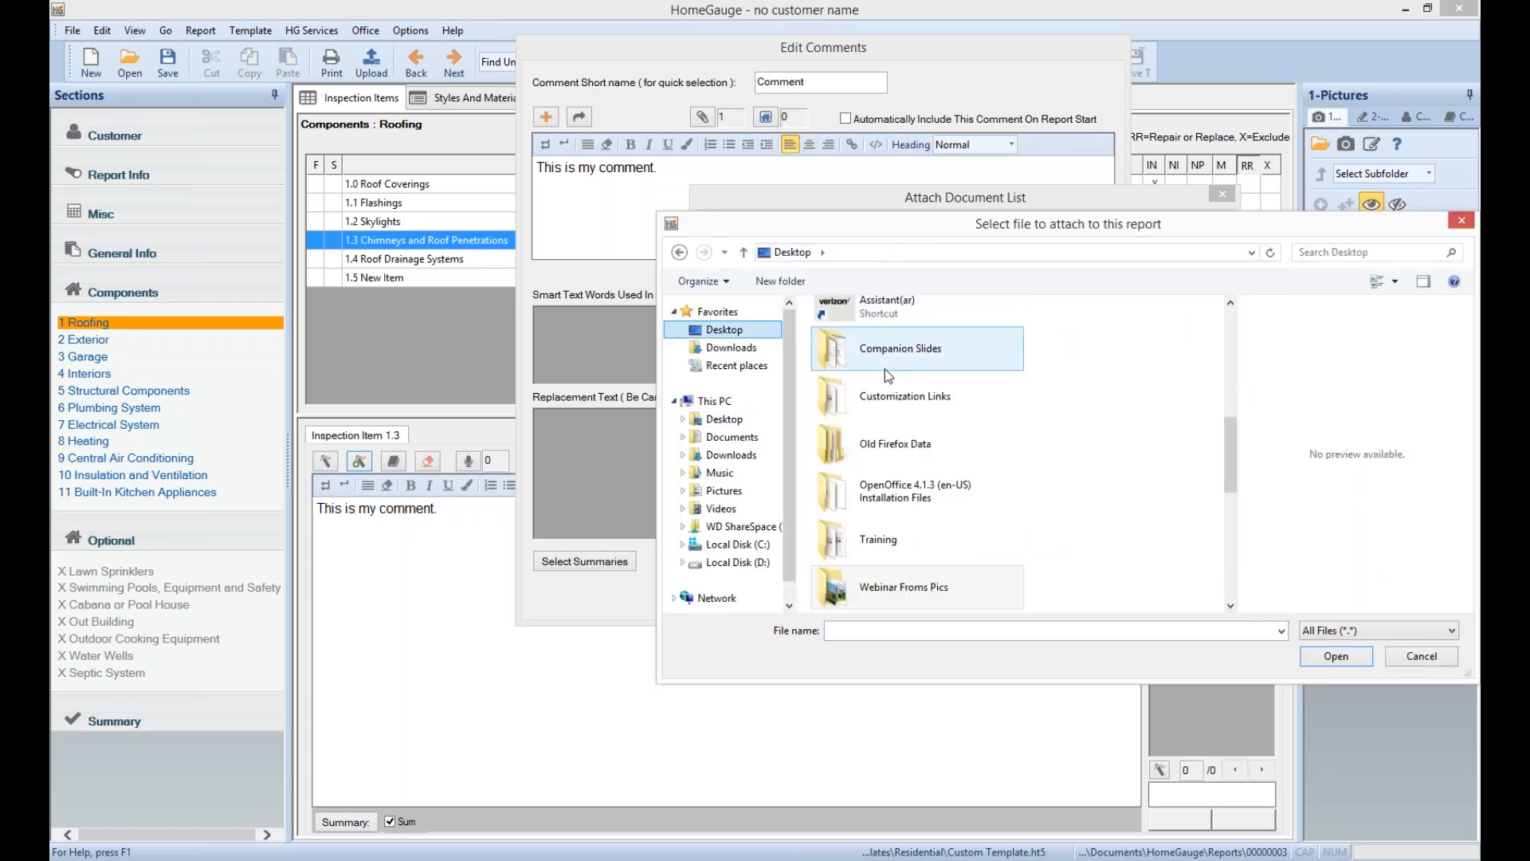
pyautogui.scroll(-3, 1232, 461)
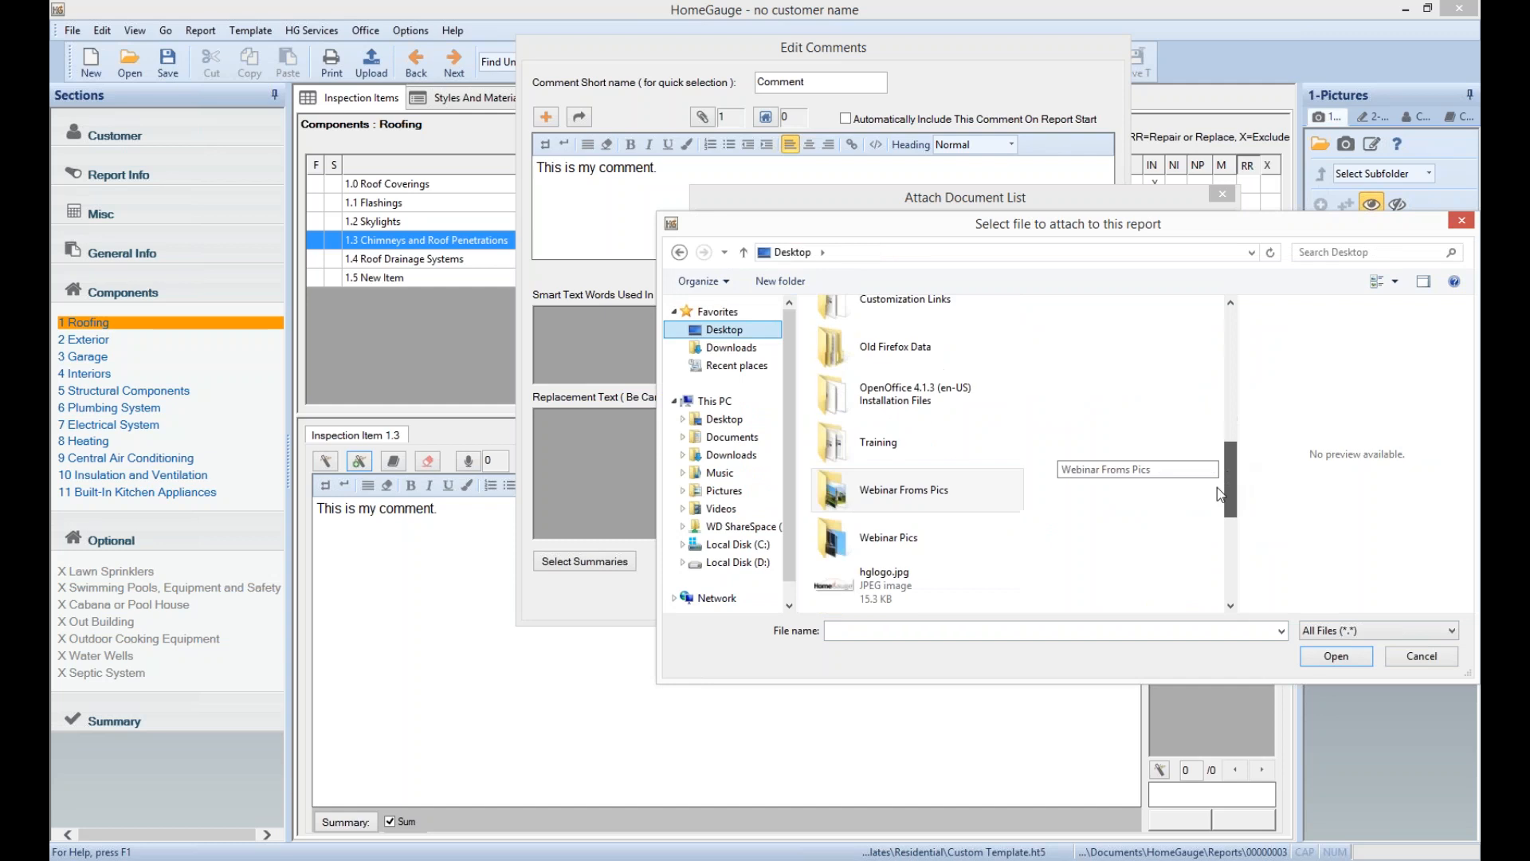
pyautogui.doubleClick(877, 530)
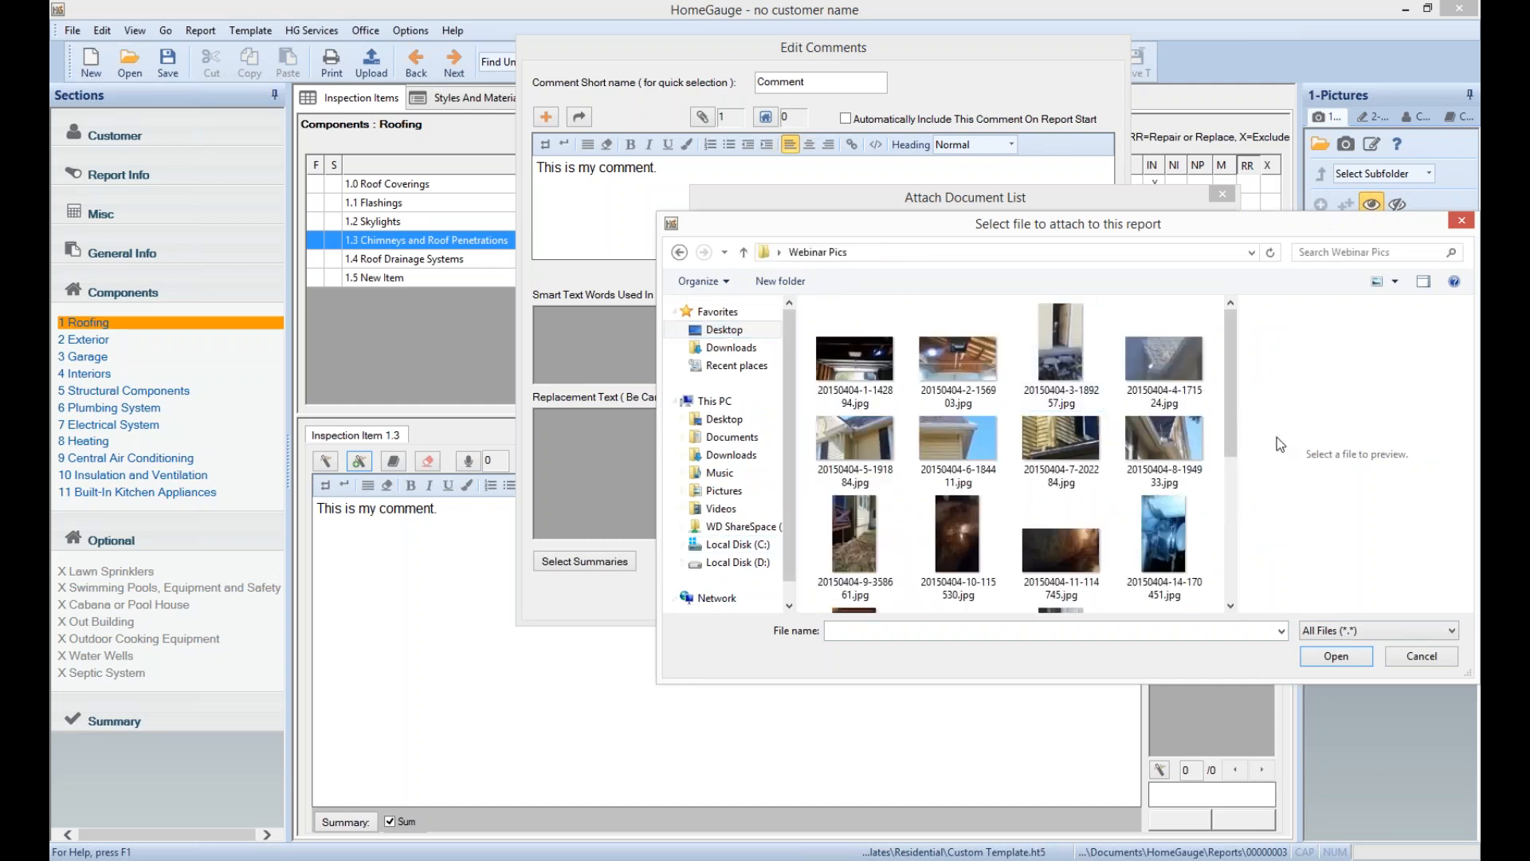
pyautogui.moveTo(1233, 375); pyautogui.dragTo(1237, 525)
pyautogui.click(1064, 554)
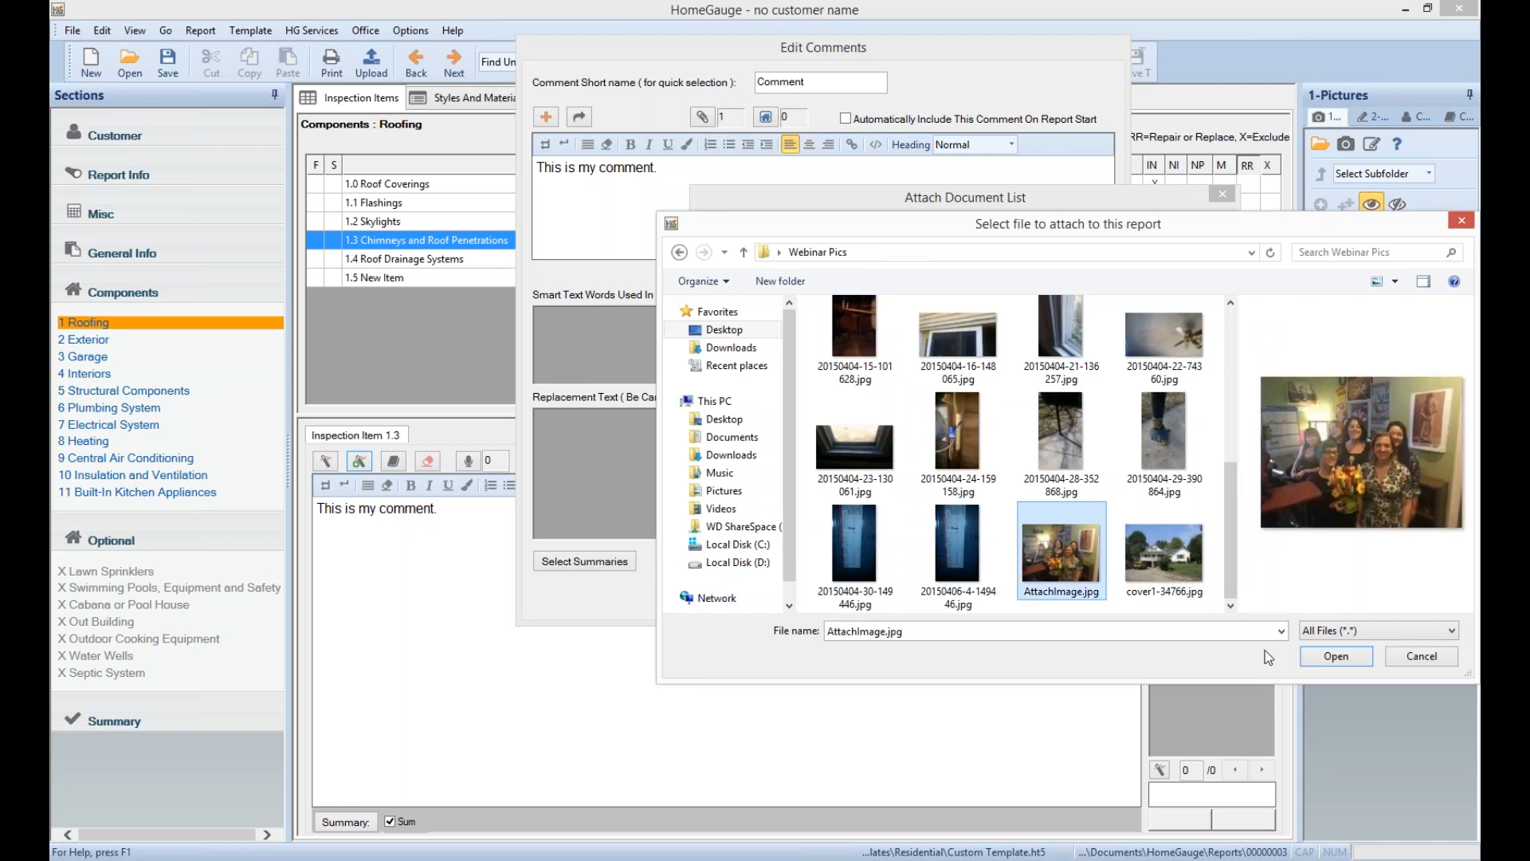
pyautogui.click(1347, 655)
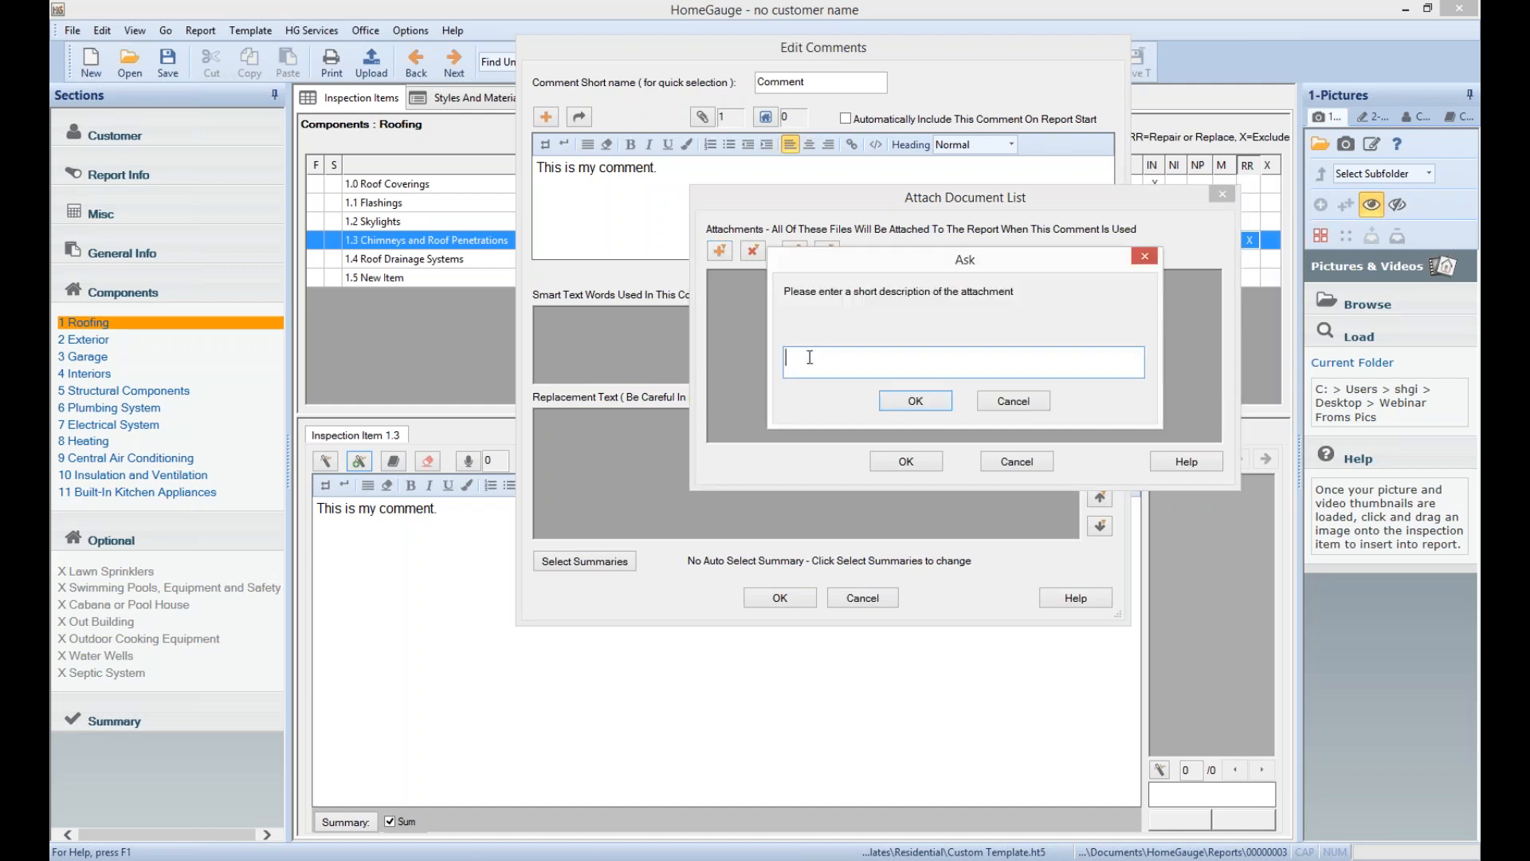
# Describe the picture attachment as "My Image" and accept the comment's picture attachment list
pyautogui.write('mY iMAGE')
pyautogui.press('BackSpace')
pyautogui.press('BackSpace')
pyautogui.press('BackSpace')
pyautogui.press('BackSpace')
pyautogui.press('BackSpace')
pyautogui.press('BackSpace')
pyautogui.press('BackSpace')
pyautogui.press('BackSpace')
pyautogui.write('My Image')
pyautogui.press('BackSpace')
pyautogui.press('BackSpace')
pyautogui.press('BackSpace')
pyautogui.write('age')
pyautogui.click(915, 401)
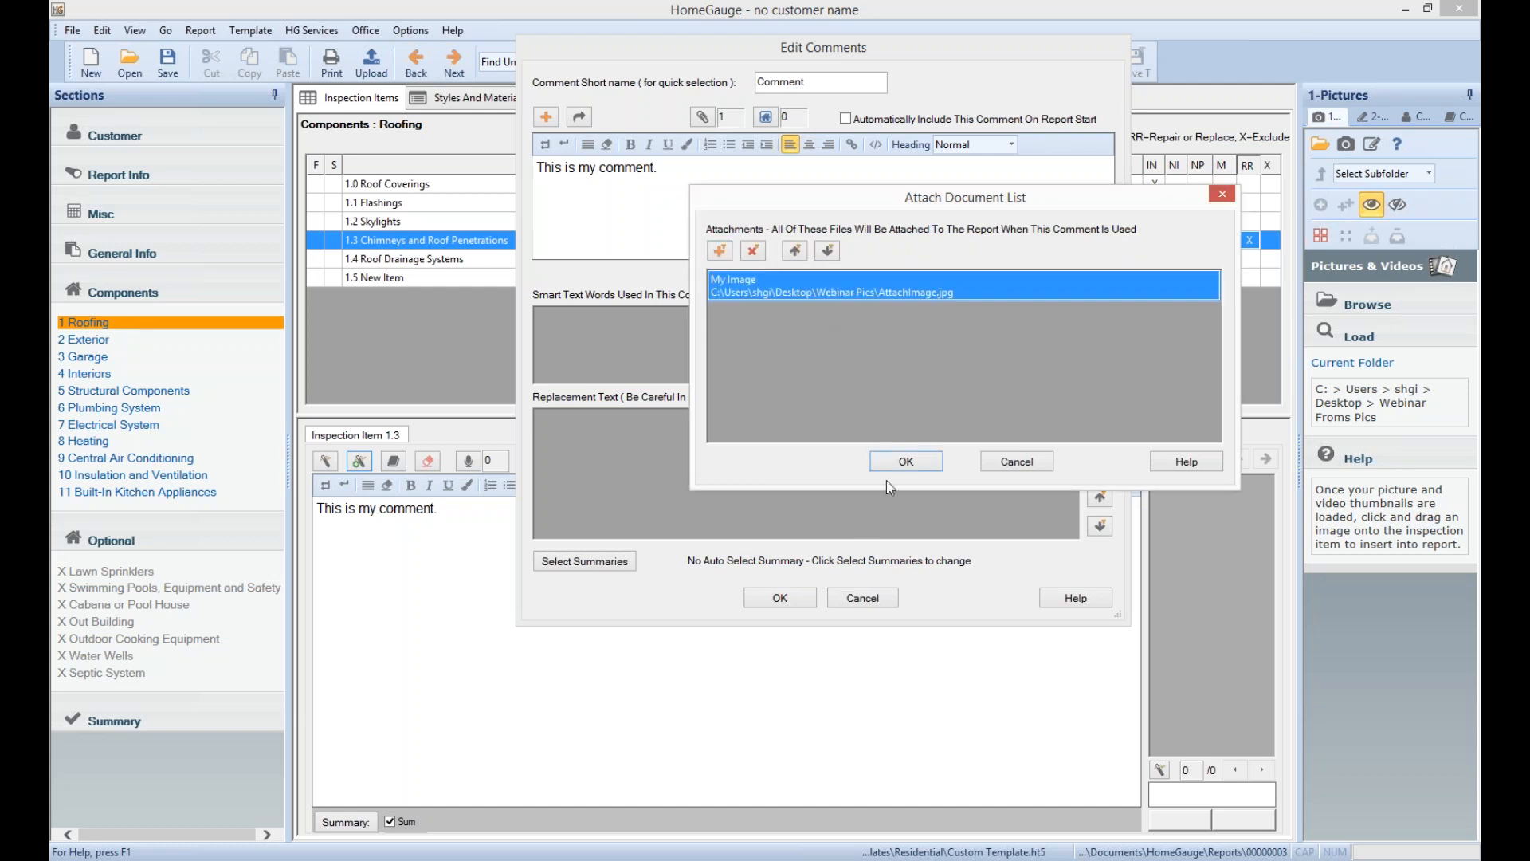
pyautogui.click(903, 462)
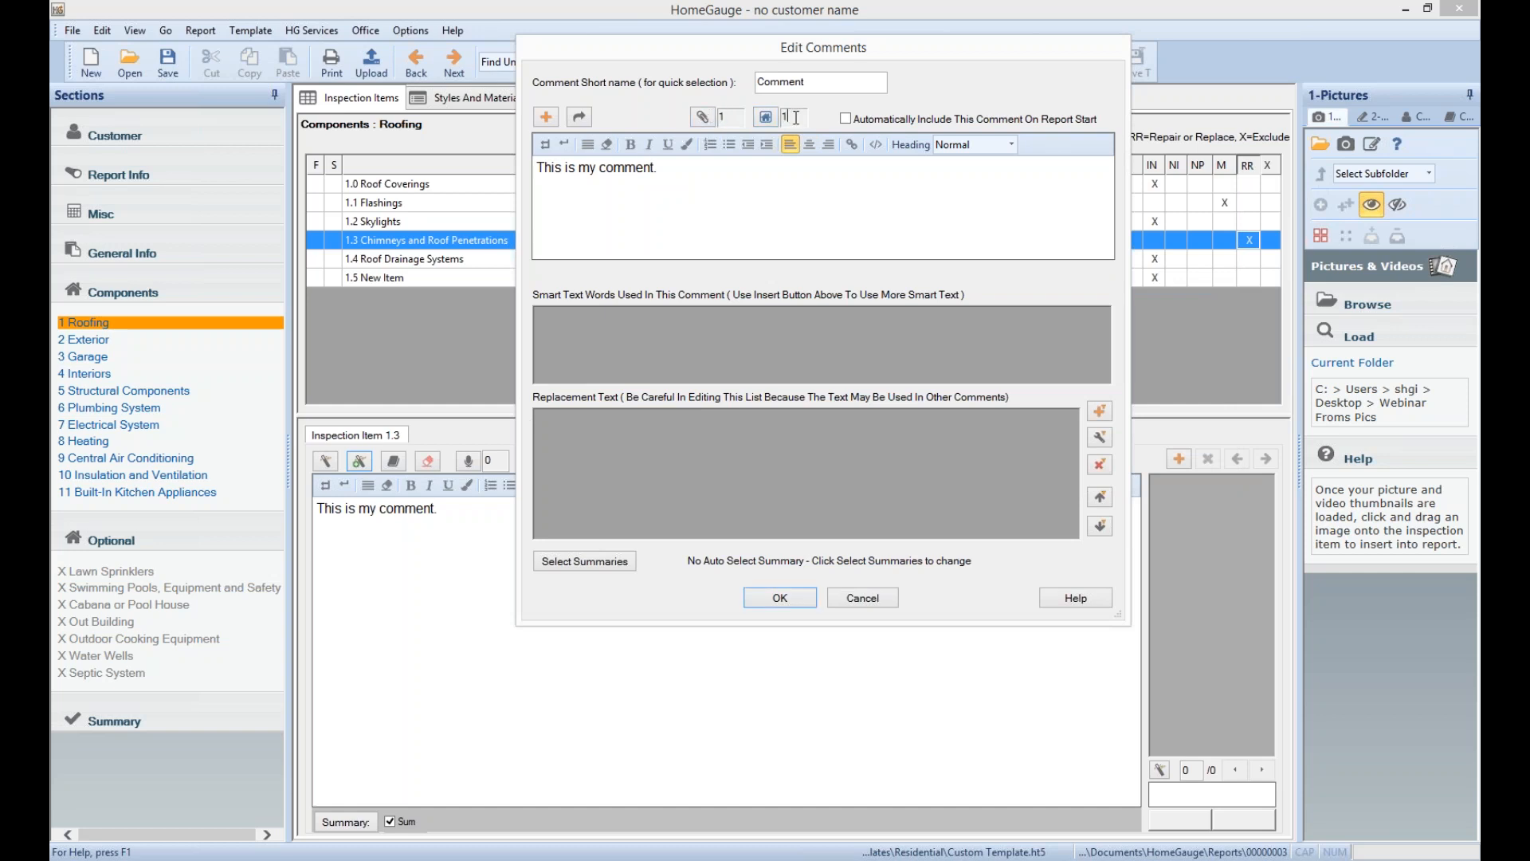
# Set the comment to be included automatically on report start
pyautogui.click(717, 116)
pyautogui.click(846, 119)
pyautogui.click(846, 119)
pyautogui.click(846, 118)
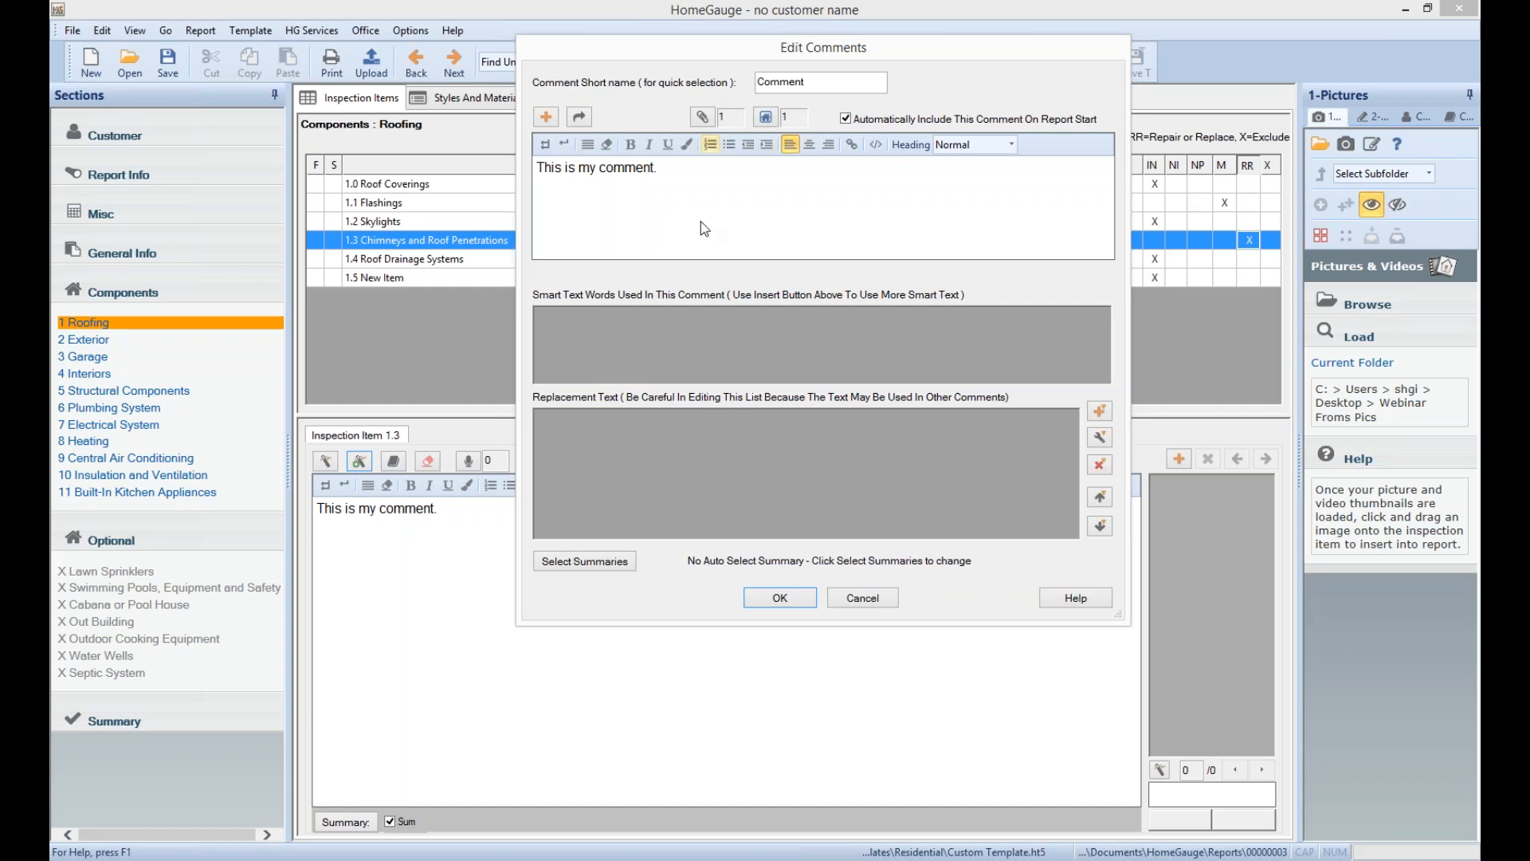
# Make the comment automatically select the Summary (Sum) summary
pyautogui.click(585, 569)
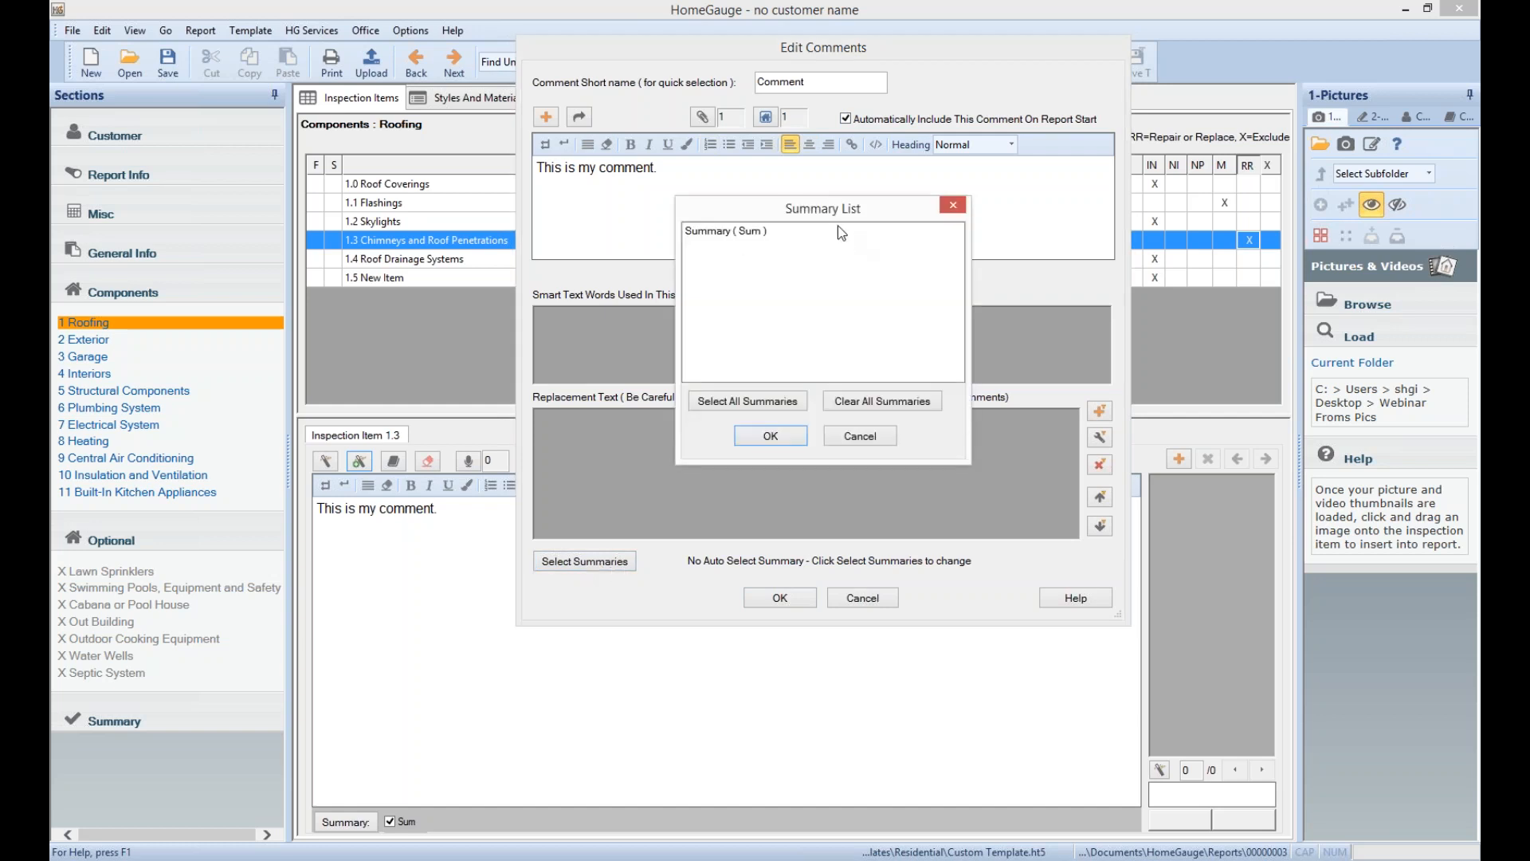
pyautogui.click(841, 231)
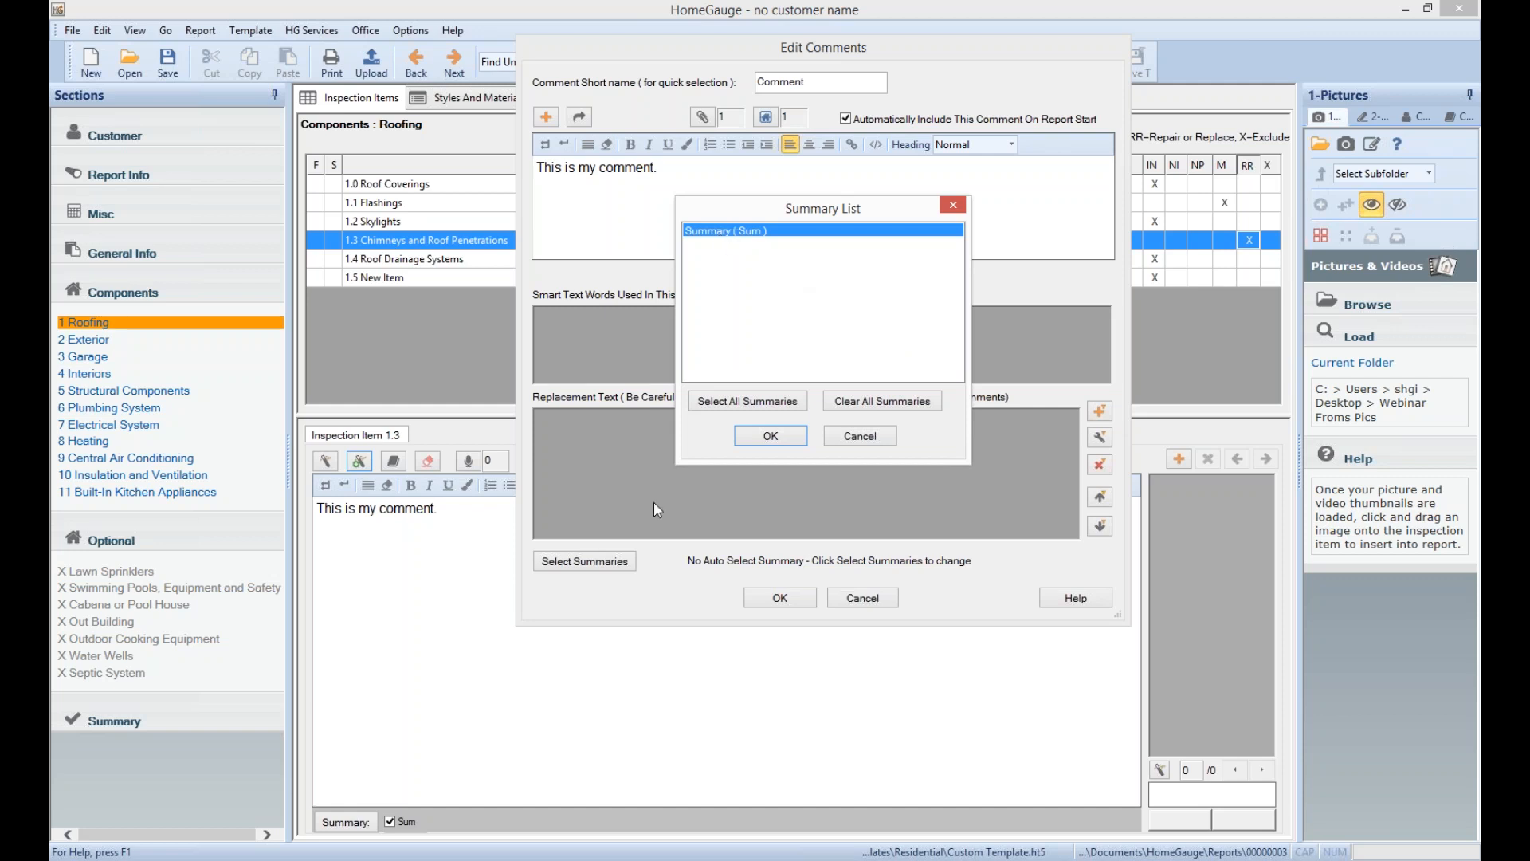
pyautogui.click(770, 436)
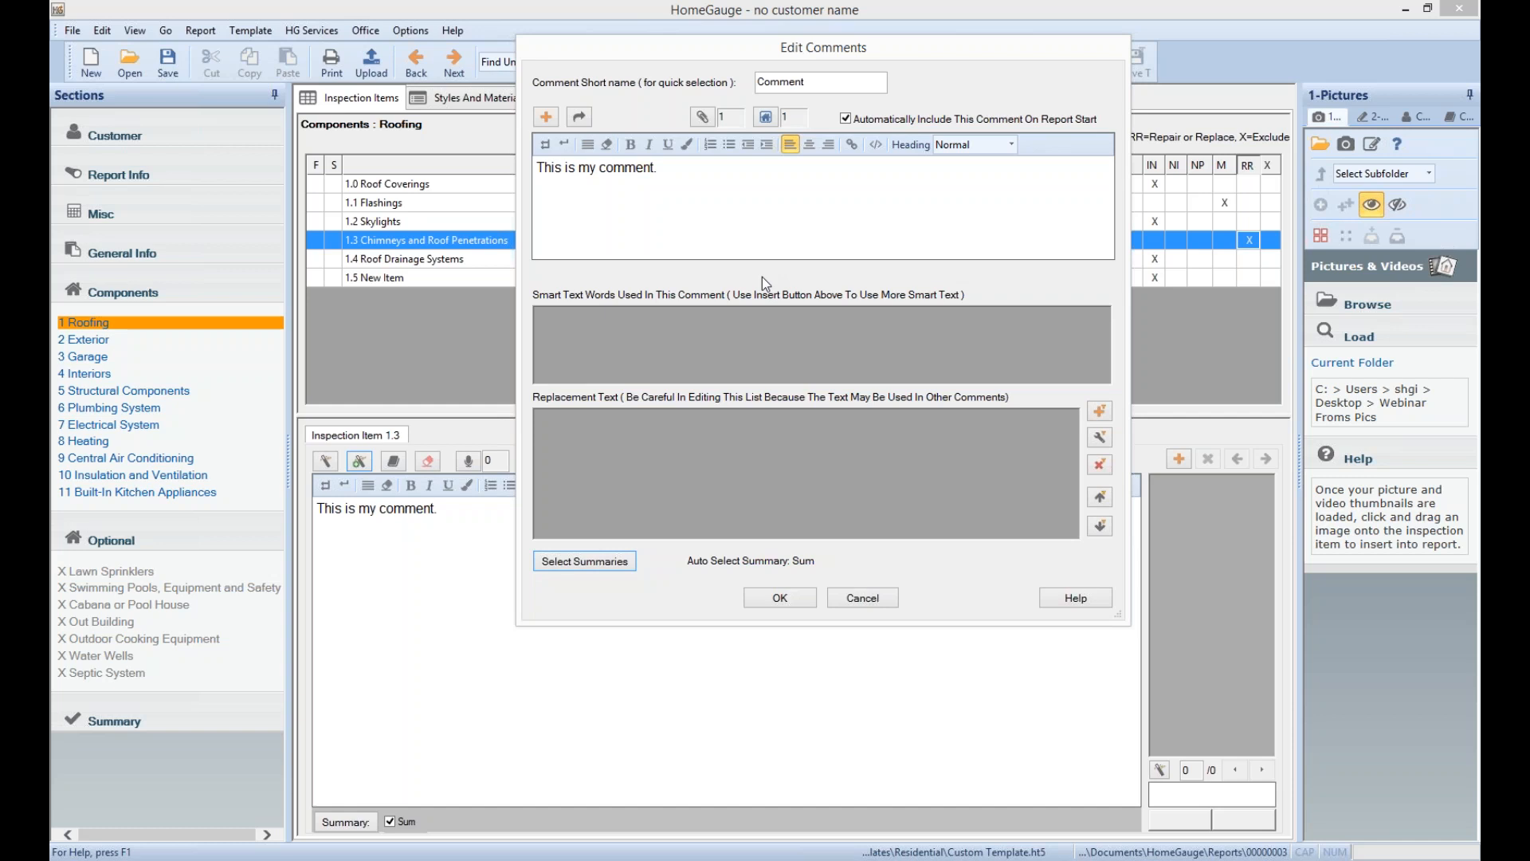
pyautogui.click(732, 190)
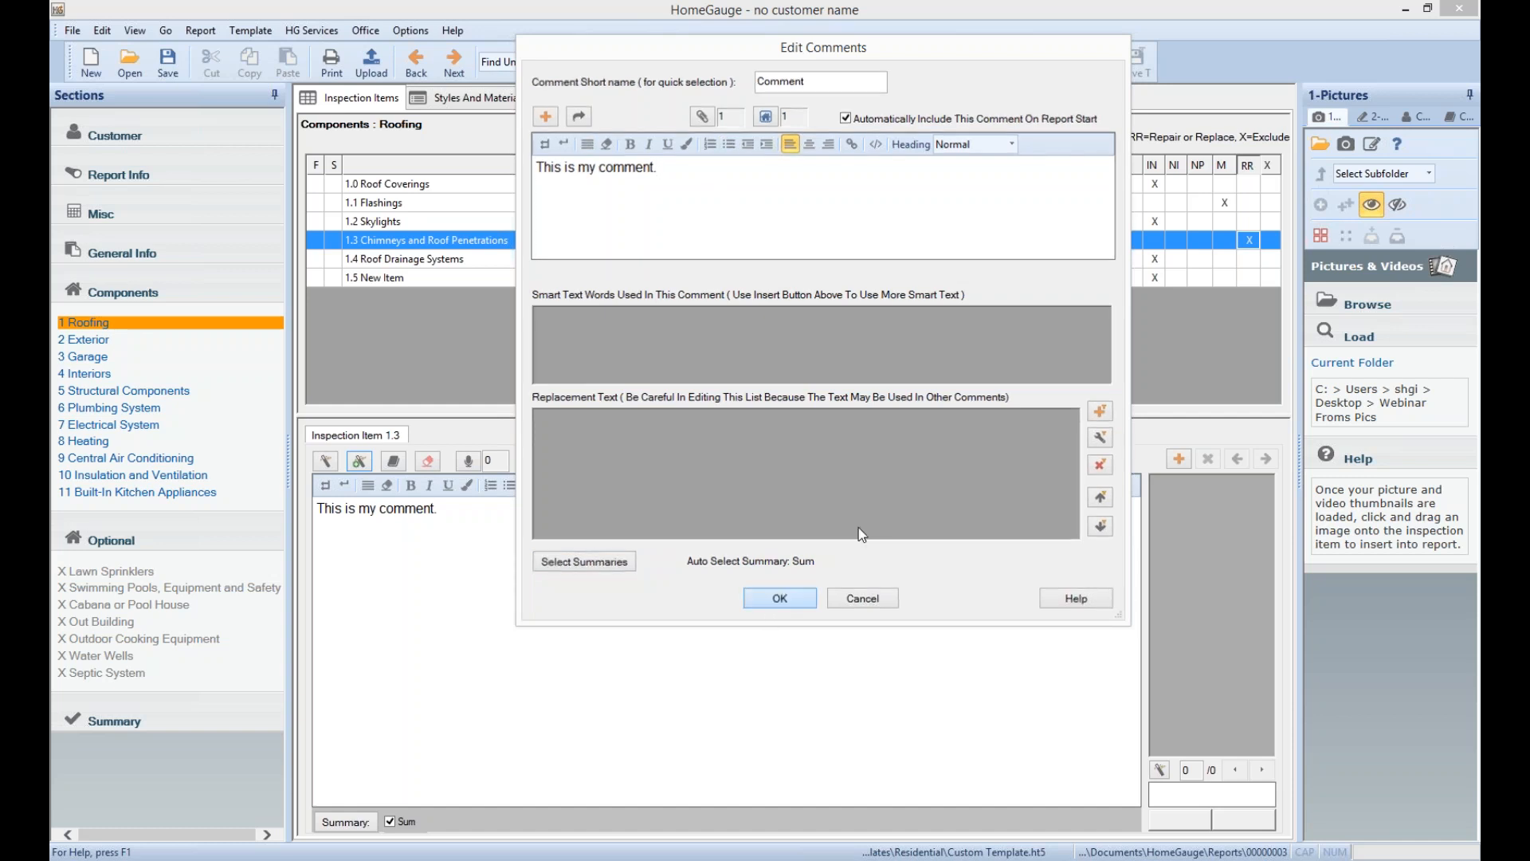
# Accept the edited comment and file it under the Chimney category of Roofing
pyautogui.press('Return')
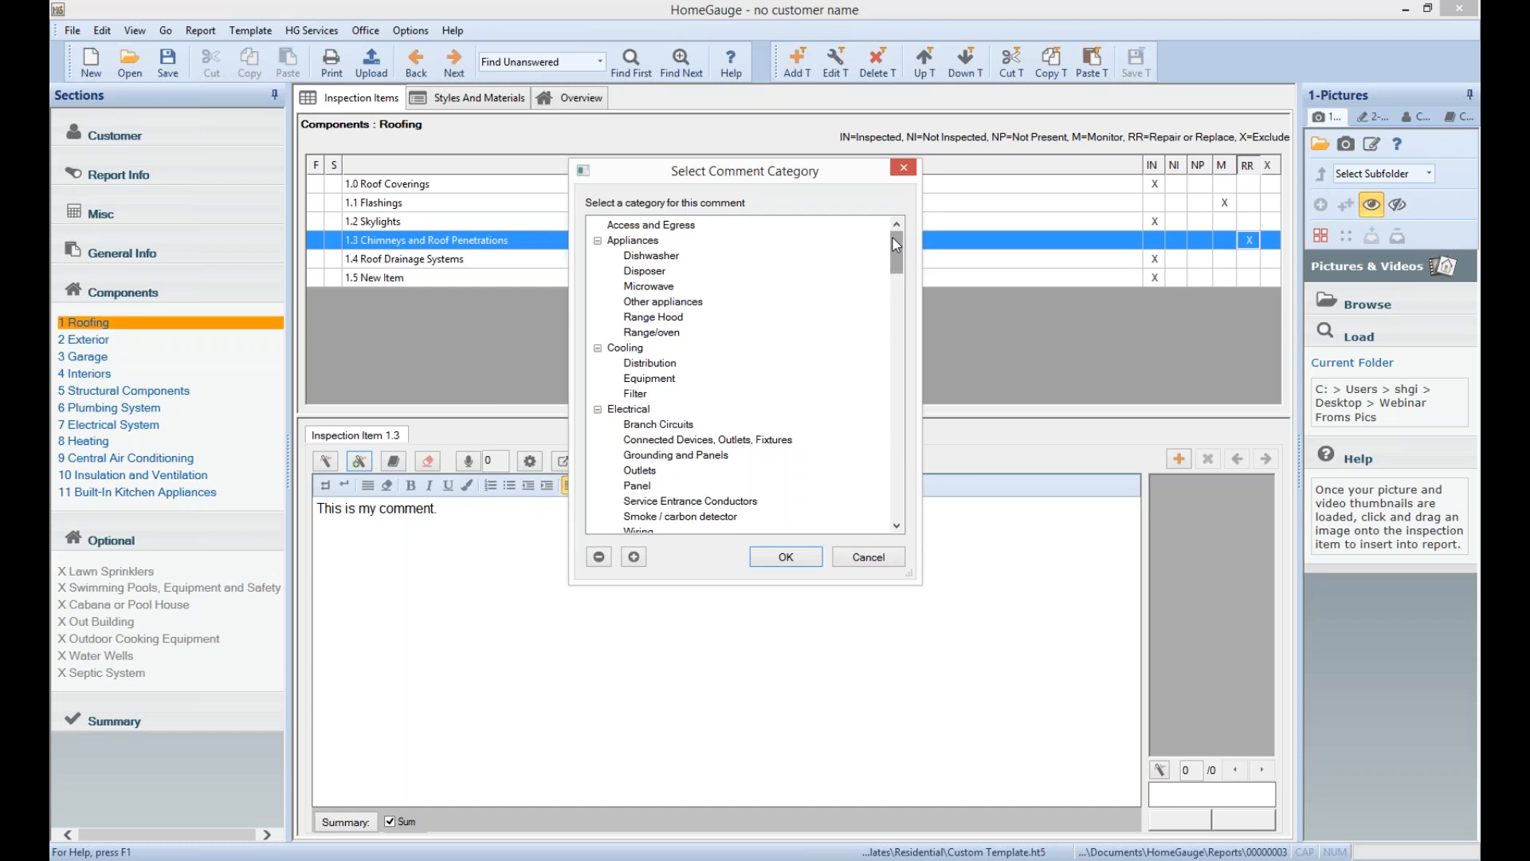
pyautogui.moveTo(897, 259); pyautogui.dragTo(902, 400)
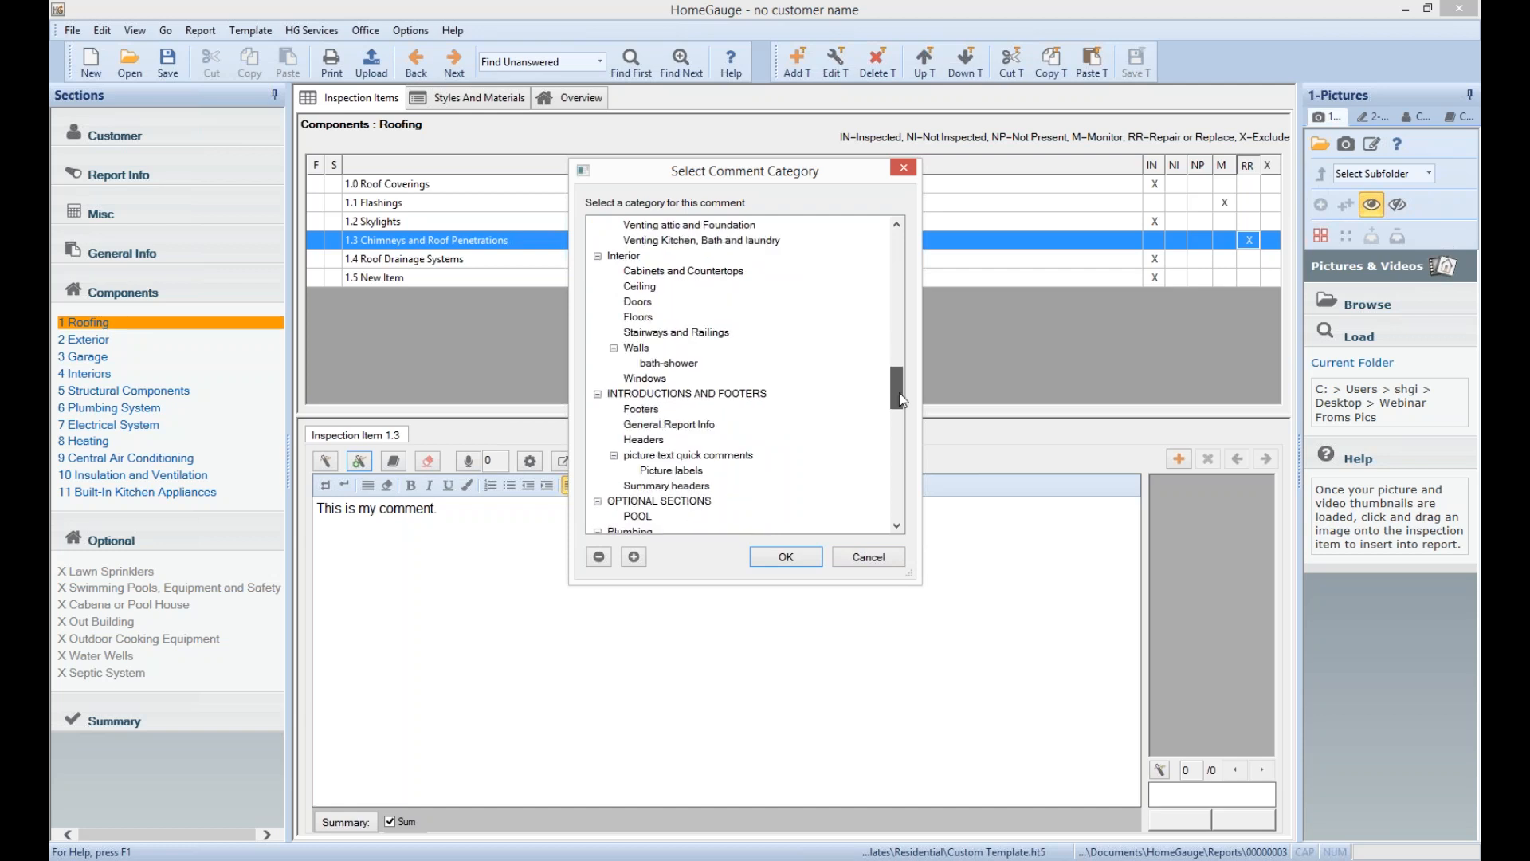
pyautogui.moveTo(901, 400); pyautogui.dragTo(883, 465)
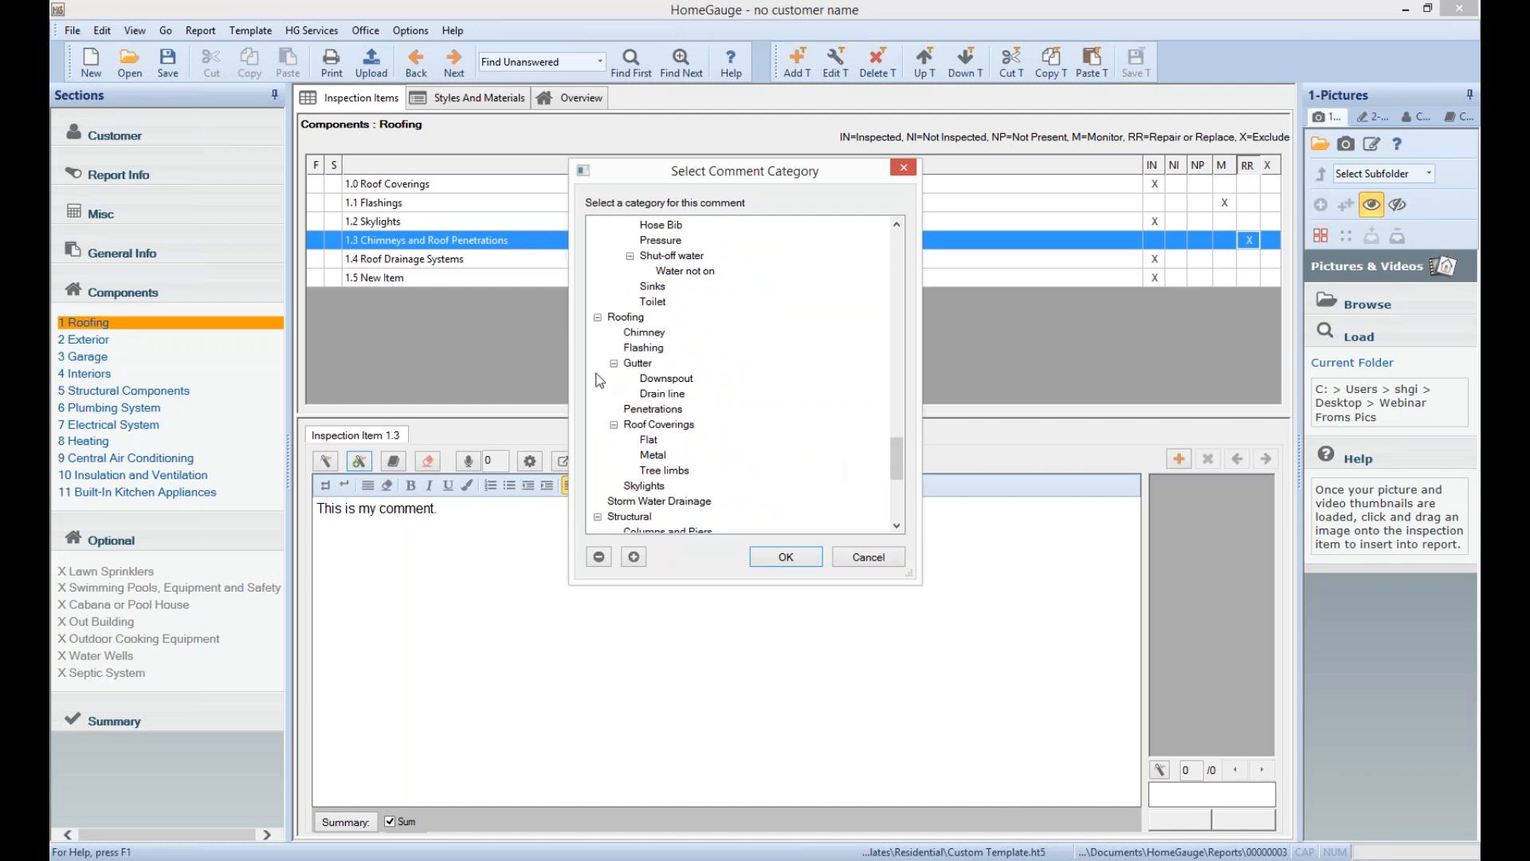
pyautogui.click(658, 333)
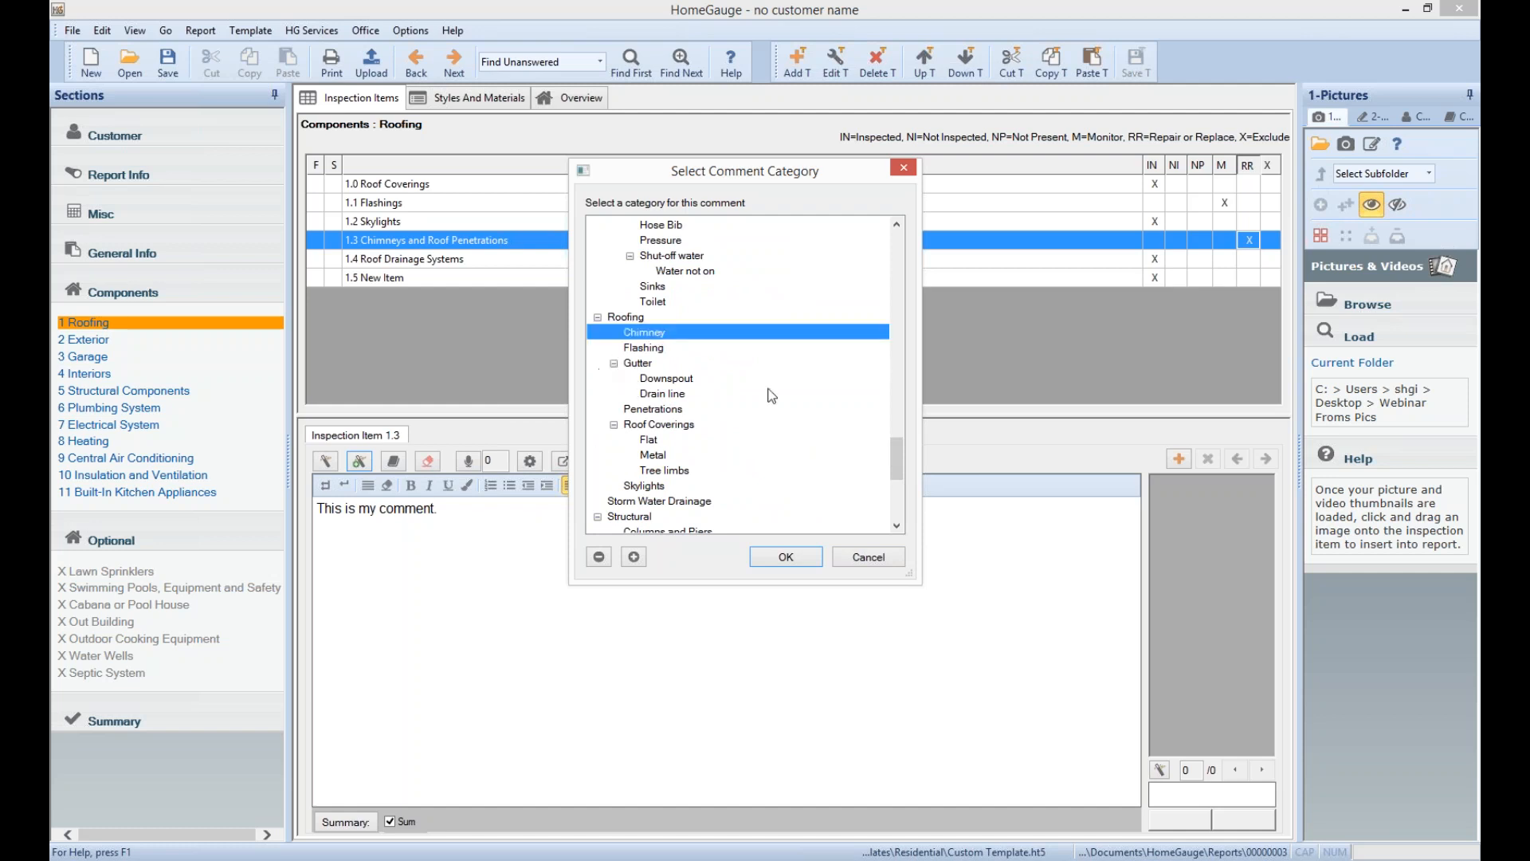
pyautogui.click(779, 558)
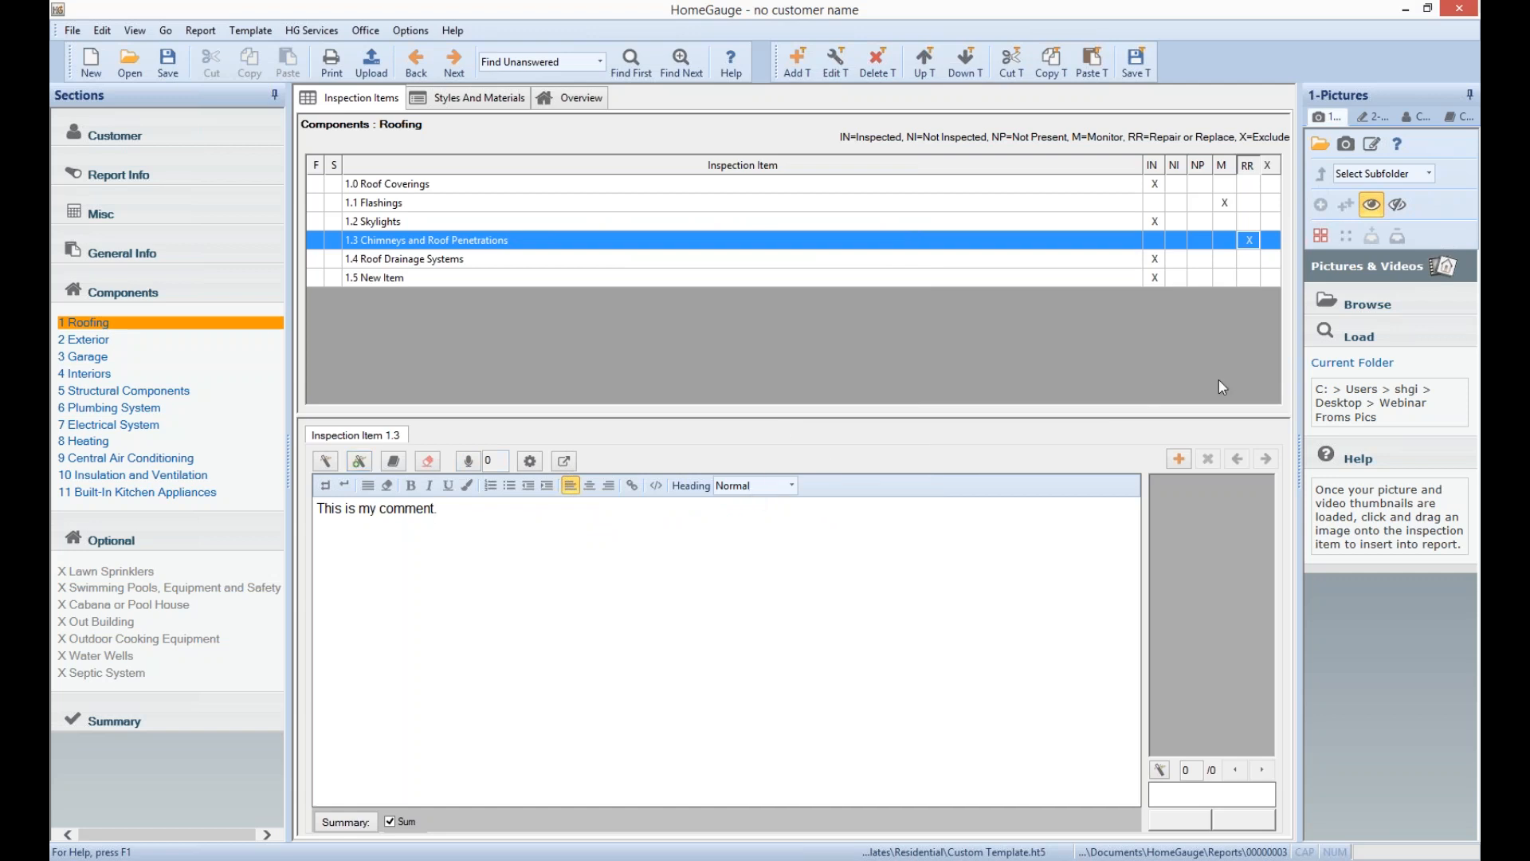
# Add a second comment to Chimneys and Roof Penetrations and insert the ready-made "chimney-chase" comment as one comment
pyautogui.click(1179, 459)
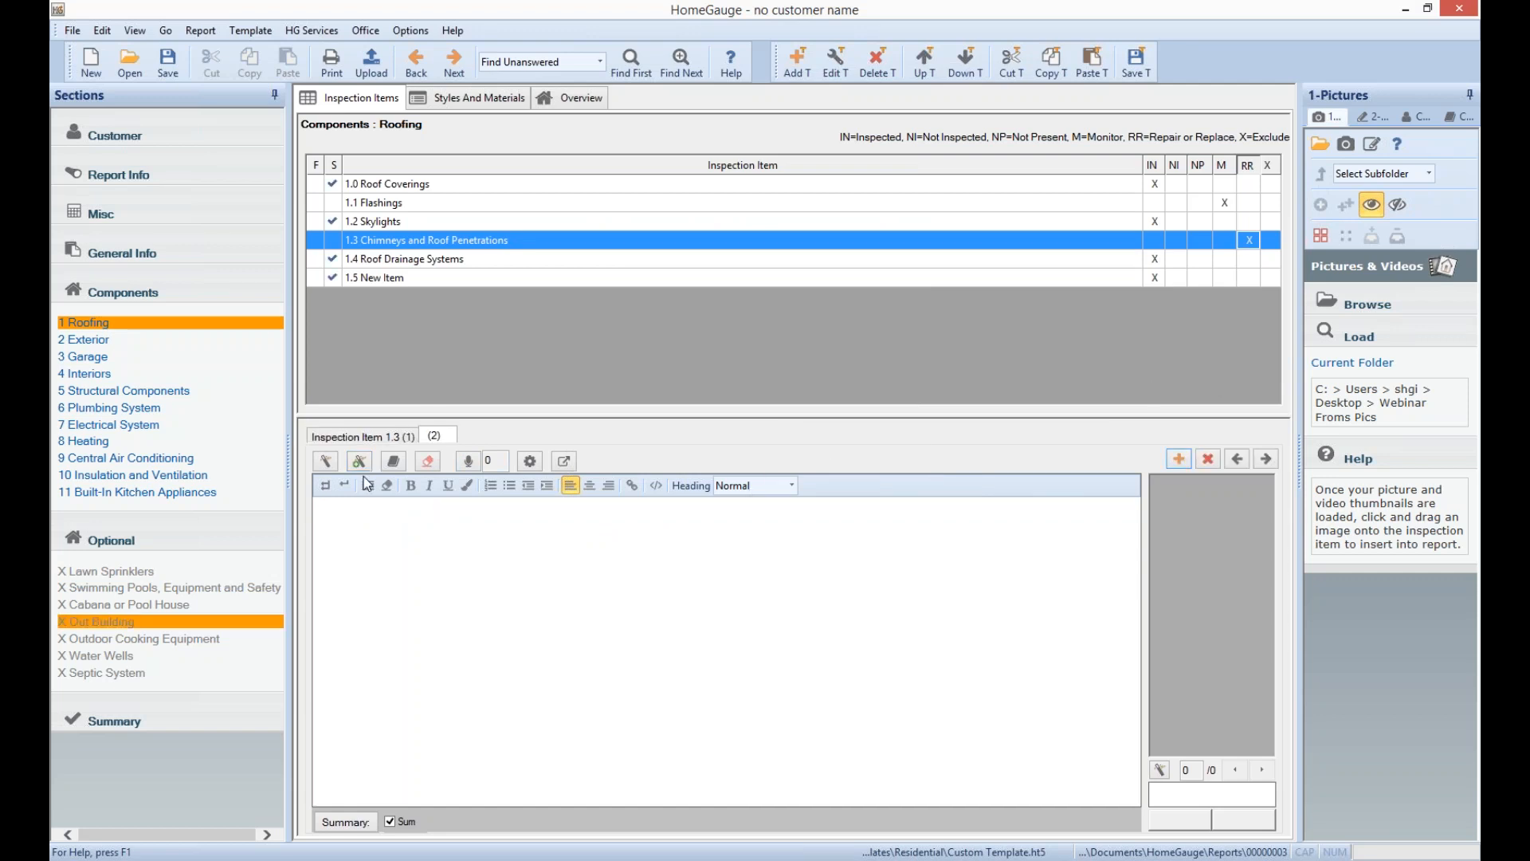
pyautogui.click(326, 461)
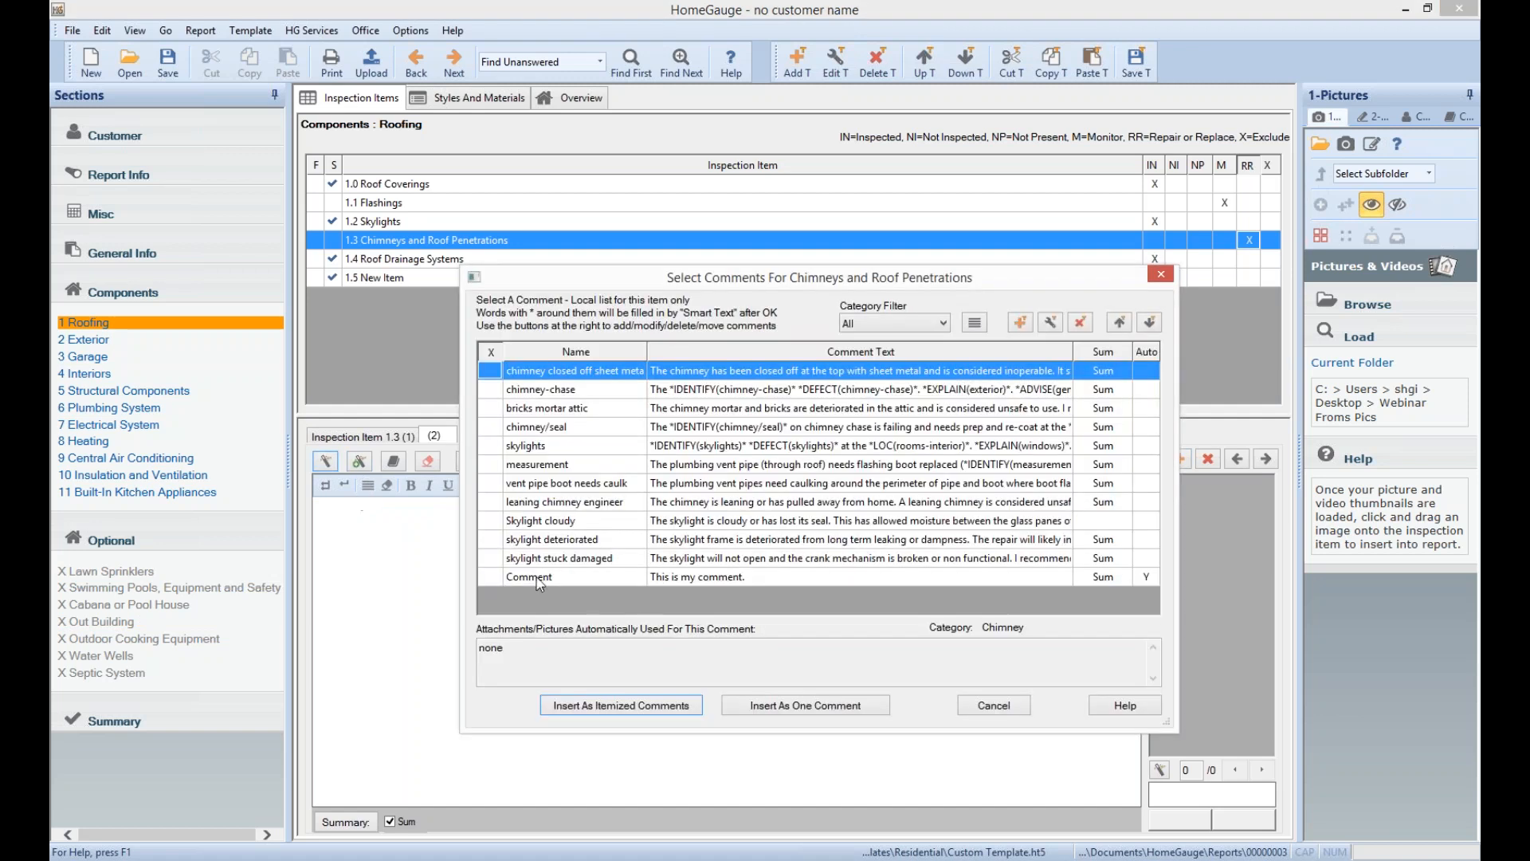
pyautogui.click(793, 392)
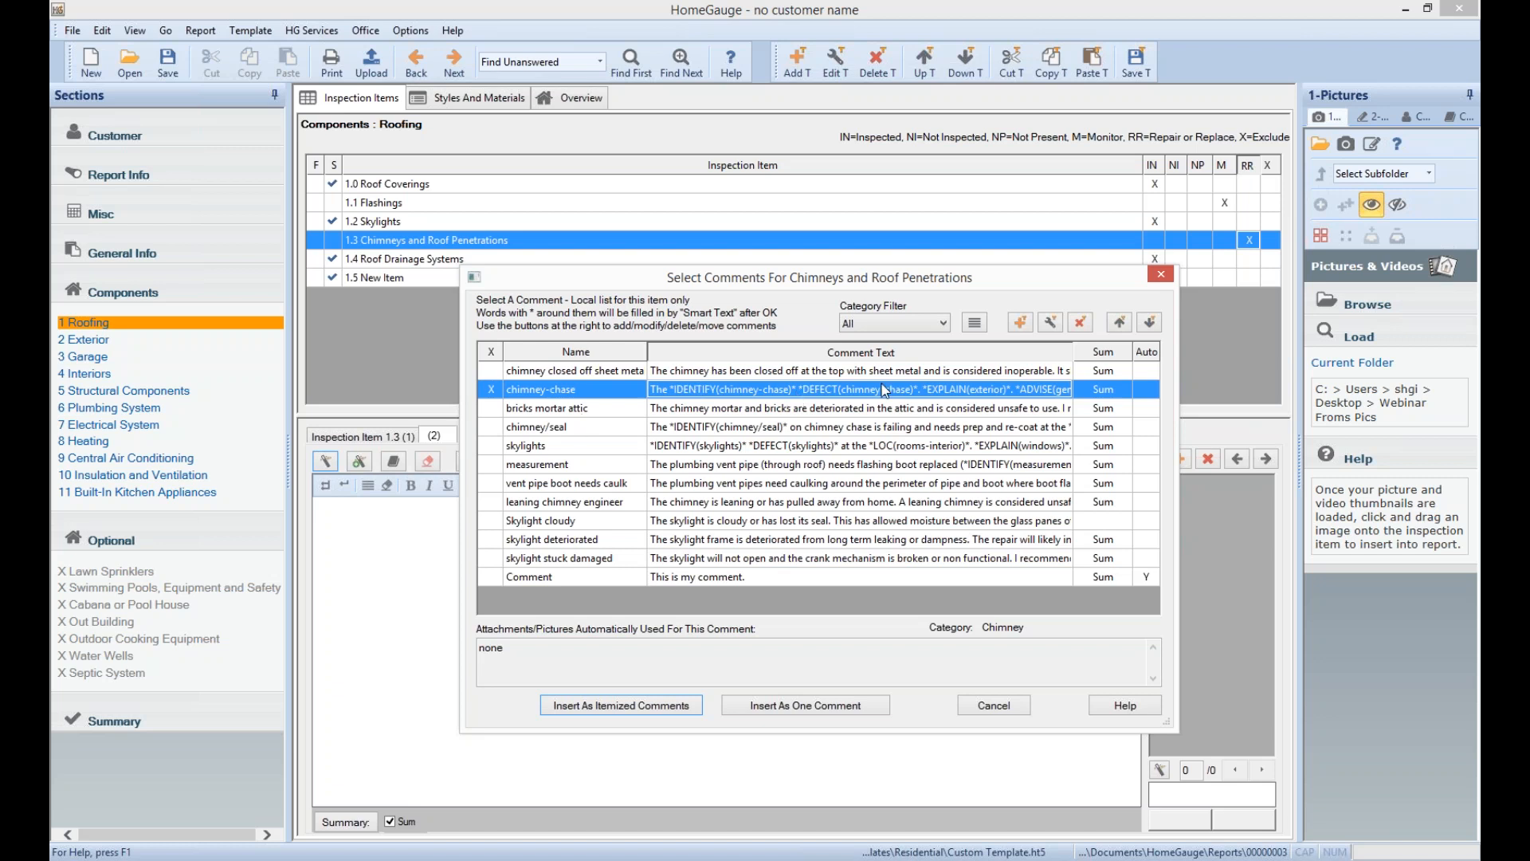
pyautogui.click(735, 397)
pyautogui.click(725, 397)
pyautogui.click(806, 706)
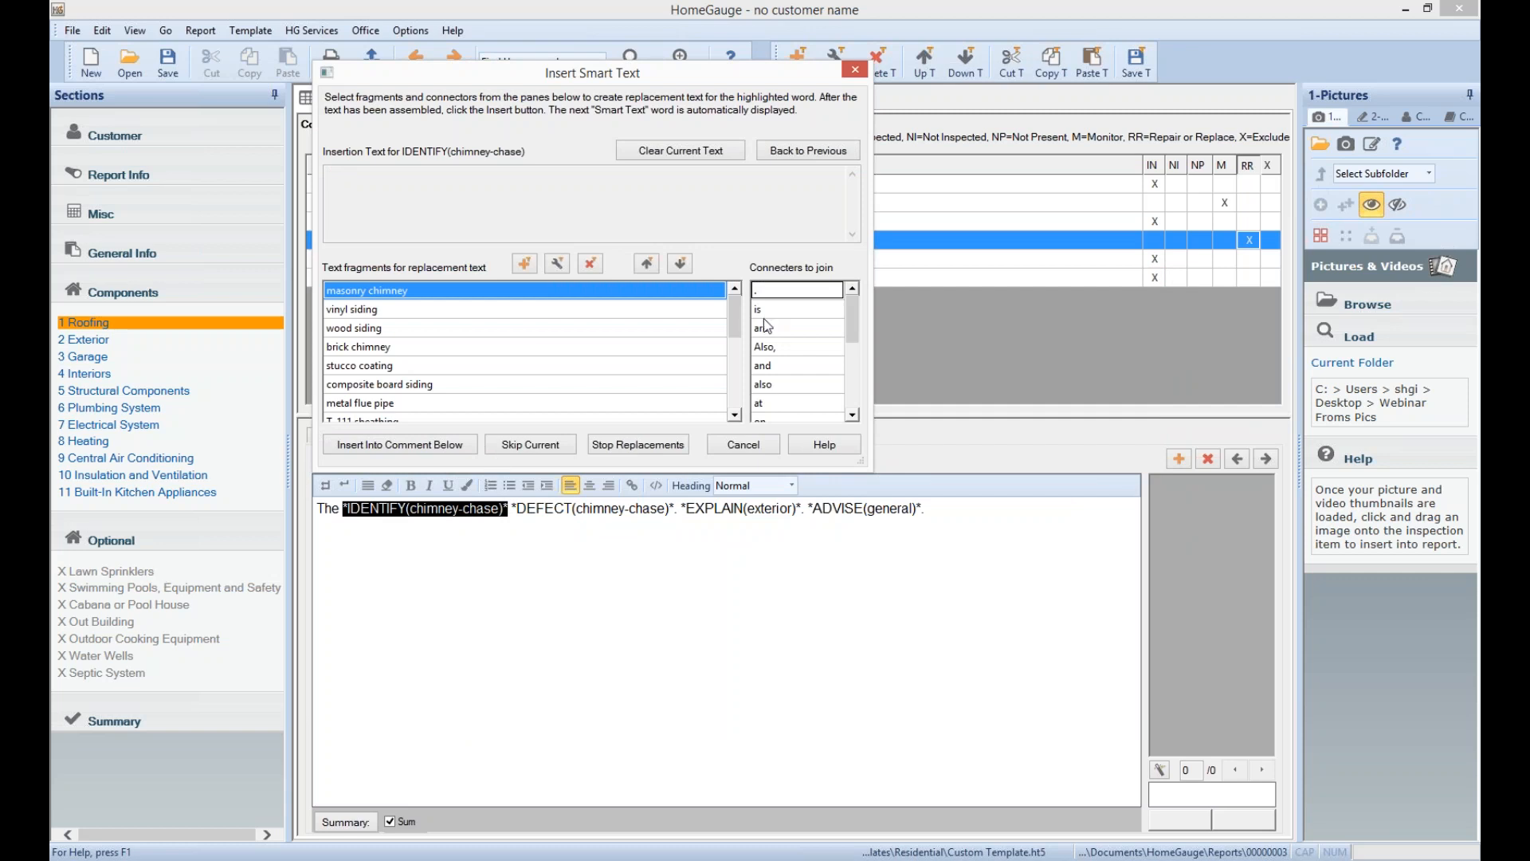
# Replace the IDENTIFY smart text with "wood siding" and the DEFECT smart text with "is damaged"
pyautogui.doubleClick(367, 329)
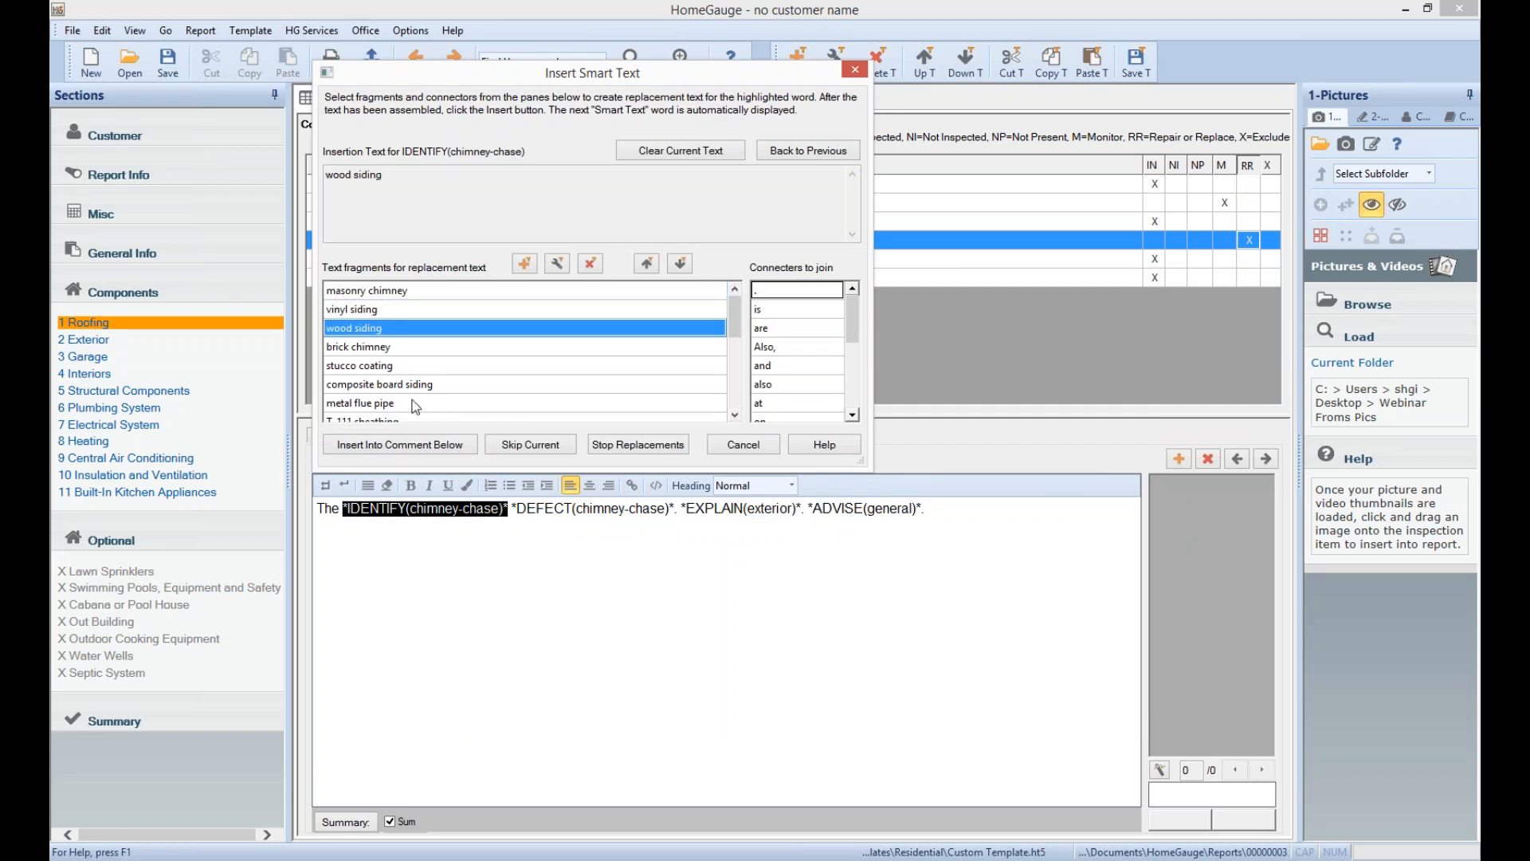
pyautogui.click(457, 446)
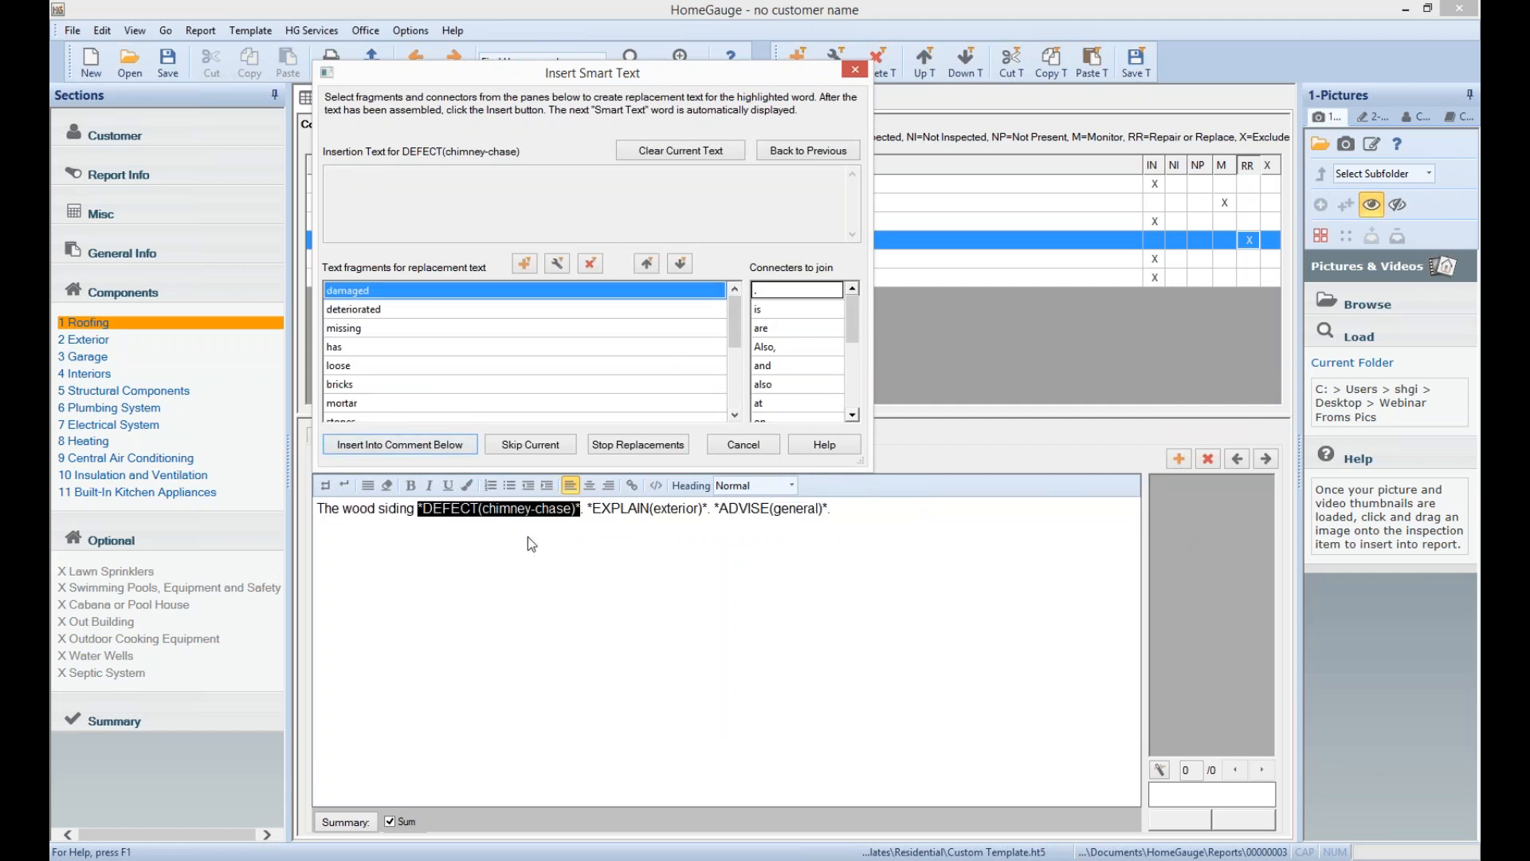
pyautogui.doubleClick(801, 310)
pyautogui.doubleClick(416, 292)
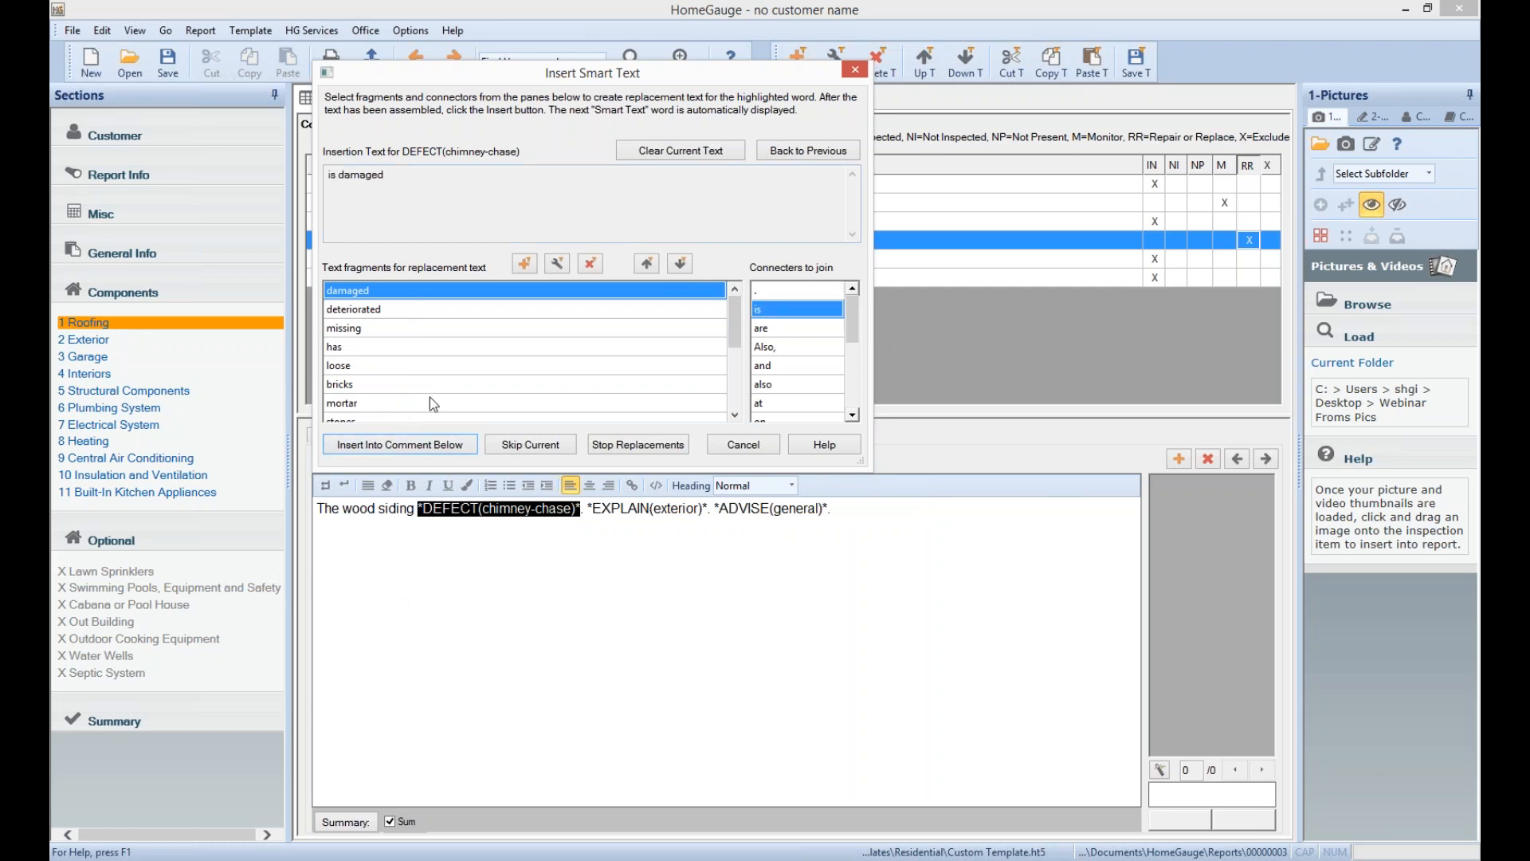
pyautogui.click(446, 445)
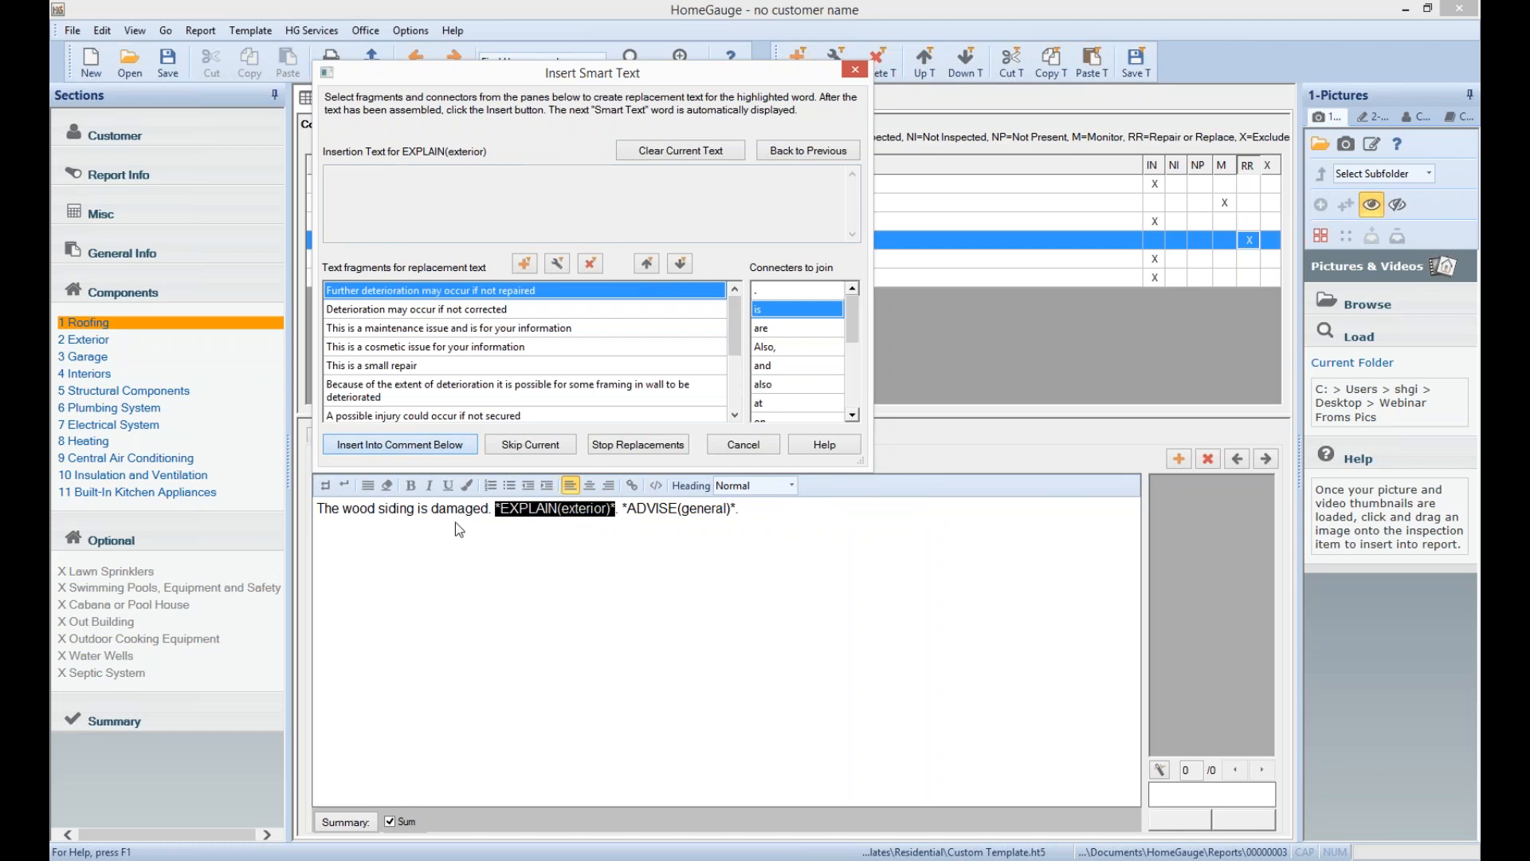
# Fill EXPLAIN with "Deterioration may occur if not corrected" and ADVISE with "A qualified contractor should inspect and repair as needed"
pyautogui.doubleClick(396, 310)
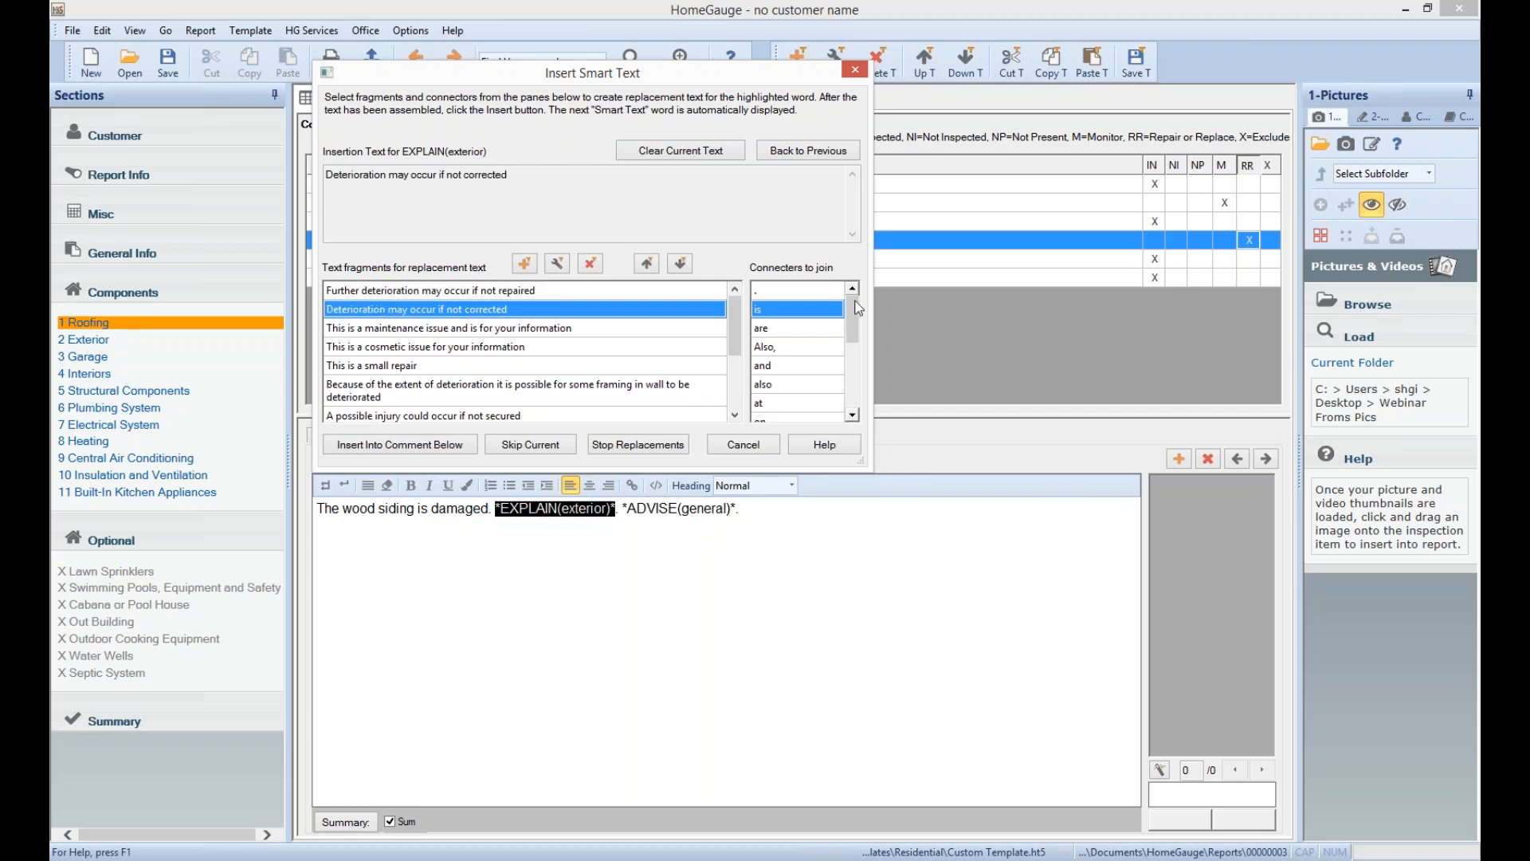
pyautogui.click(411, 445)
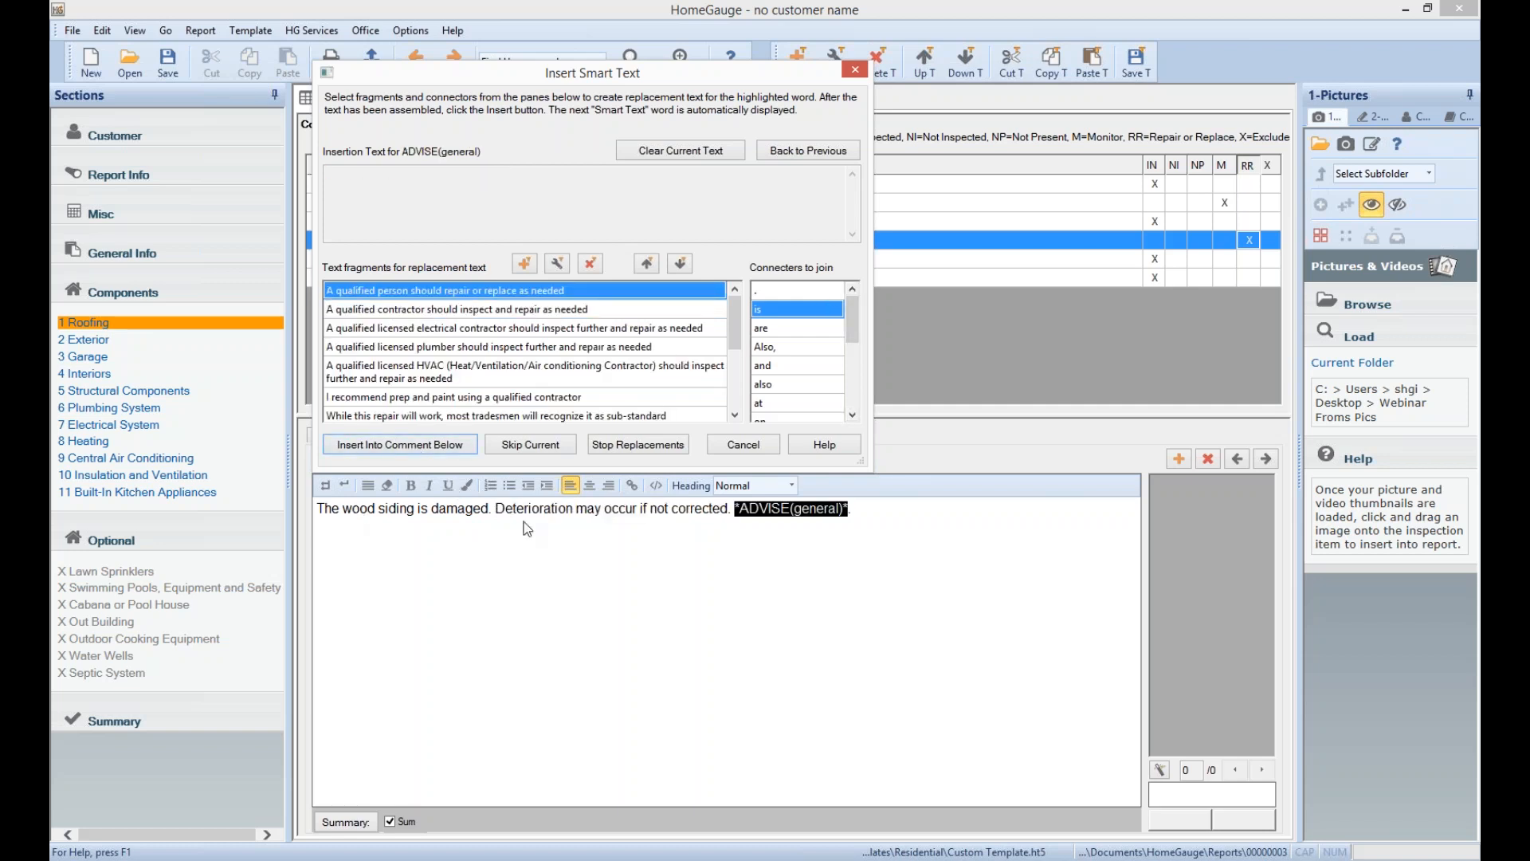
pyautogui.doubleClick(459, 310)
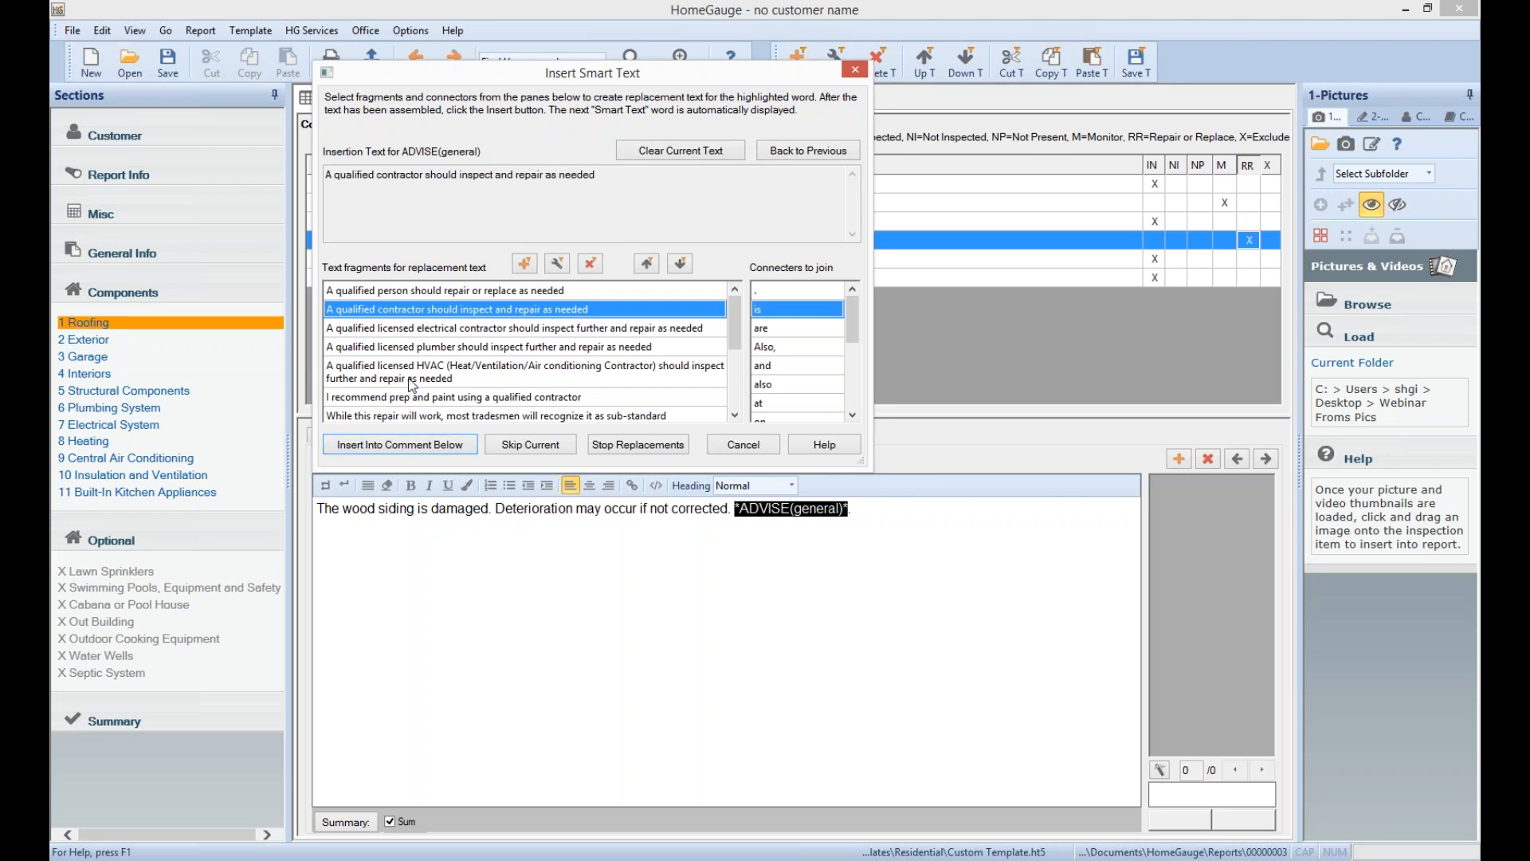
pyautogui.click(393, 451)
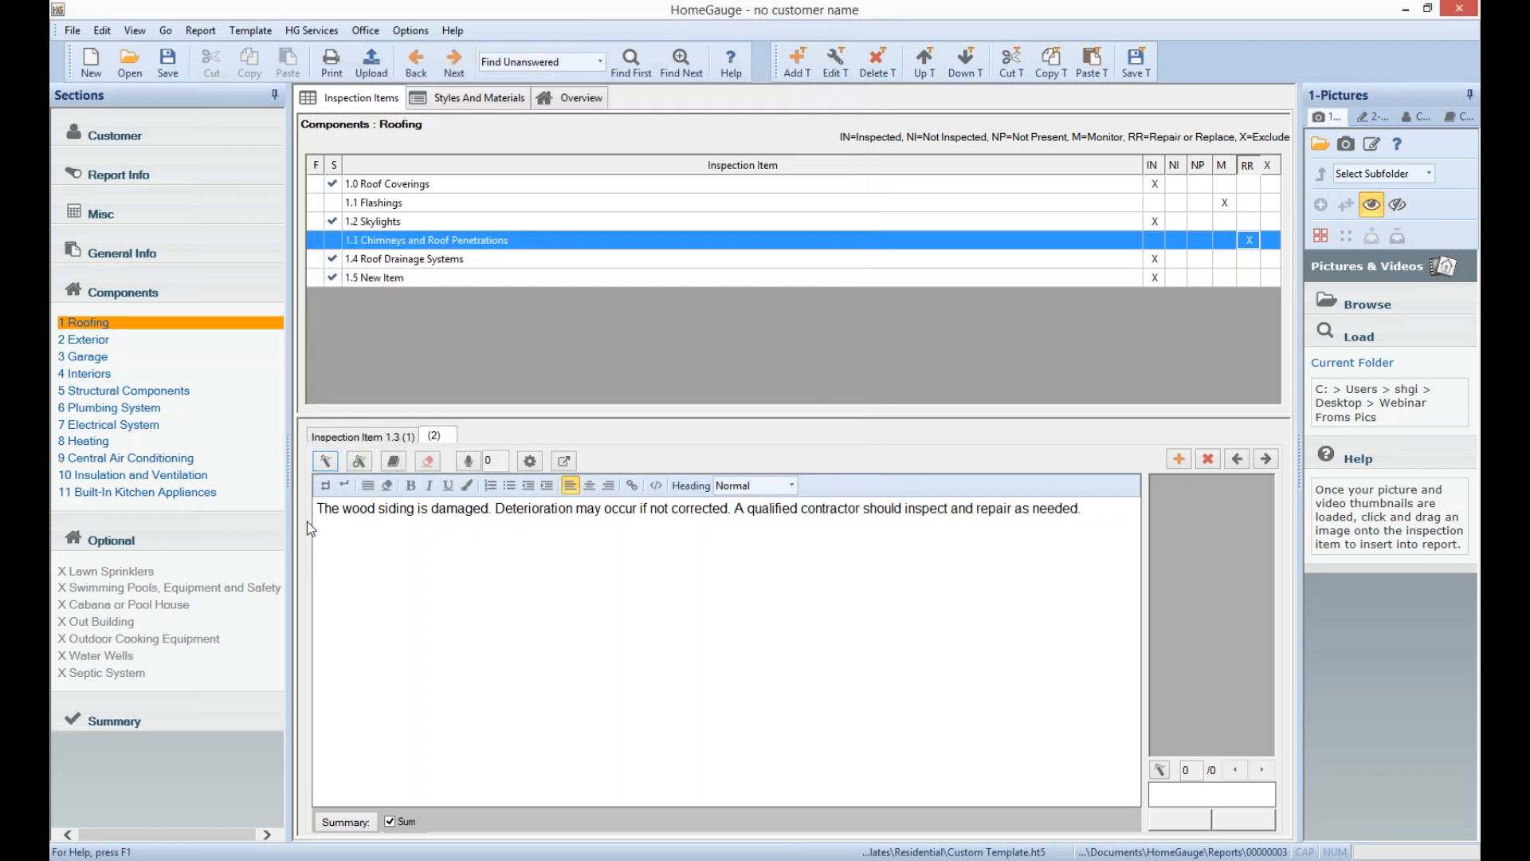
# Add a third comment to Chimneys and Roof Penetrations reading "The ball is green." and open it as a reusable comment
pyautogui.moveTo(1081, 508); pyautogui.dragTo(317, 508)
pyautogui.click(658, 568)
pyautogui.click(658, 567)
pyautogui.click(1179, 459)
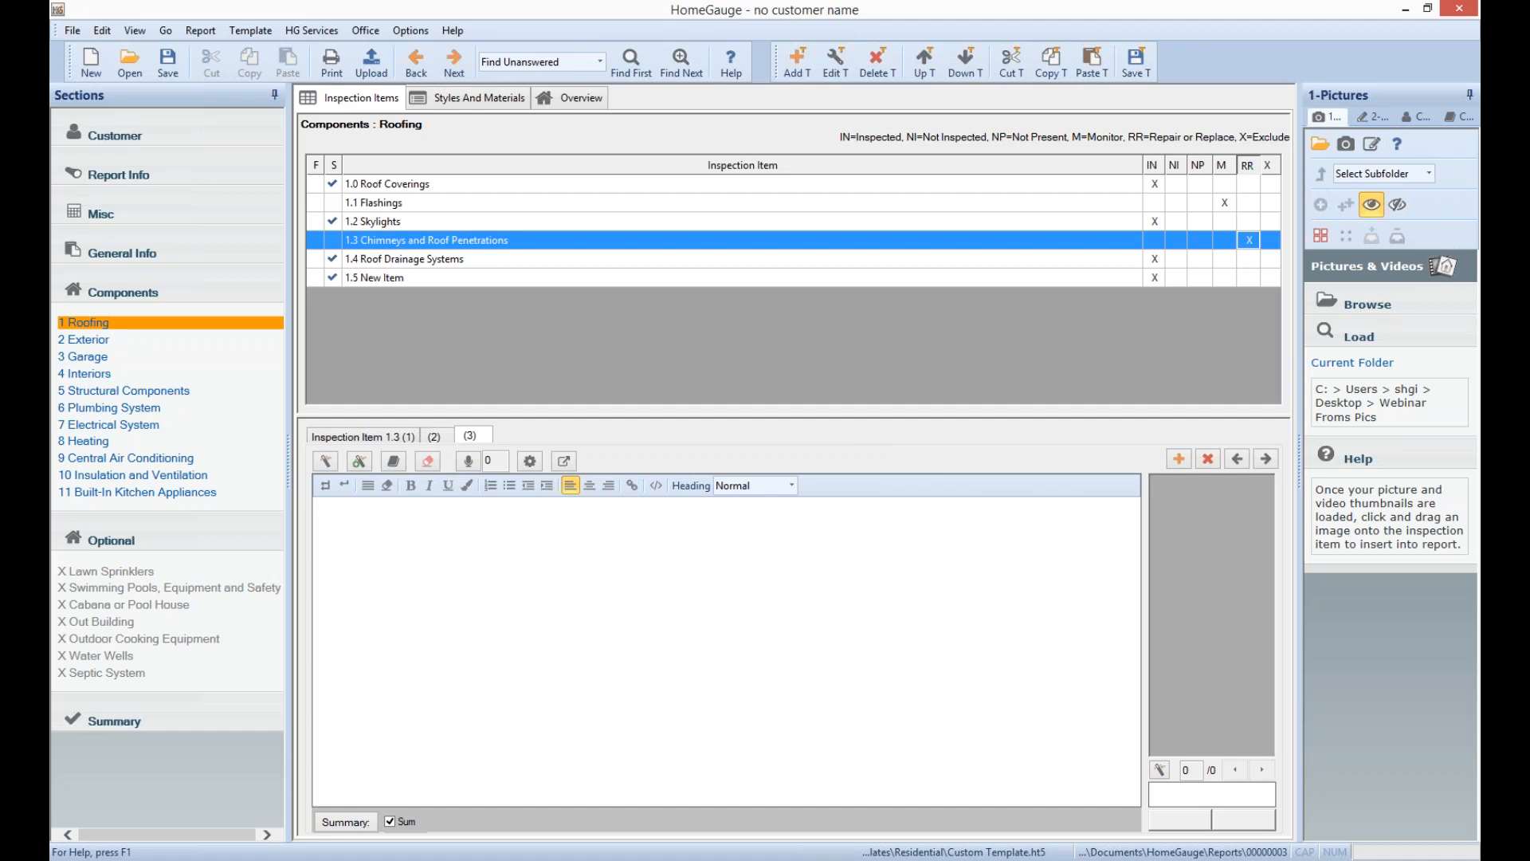
pyautogui.write('The ball is green.')
pyautogui.click(359, 461)
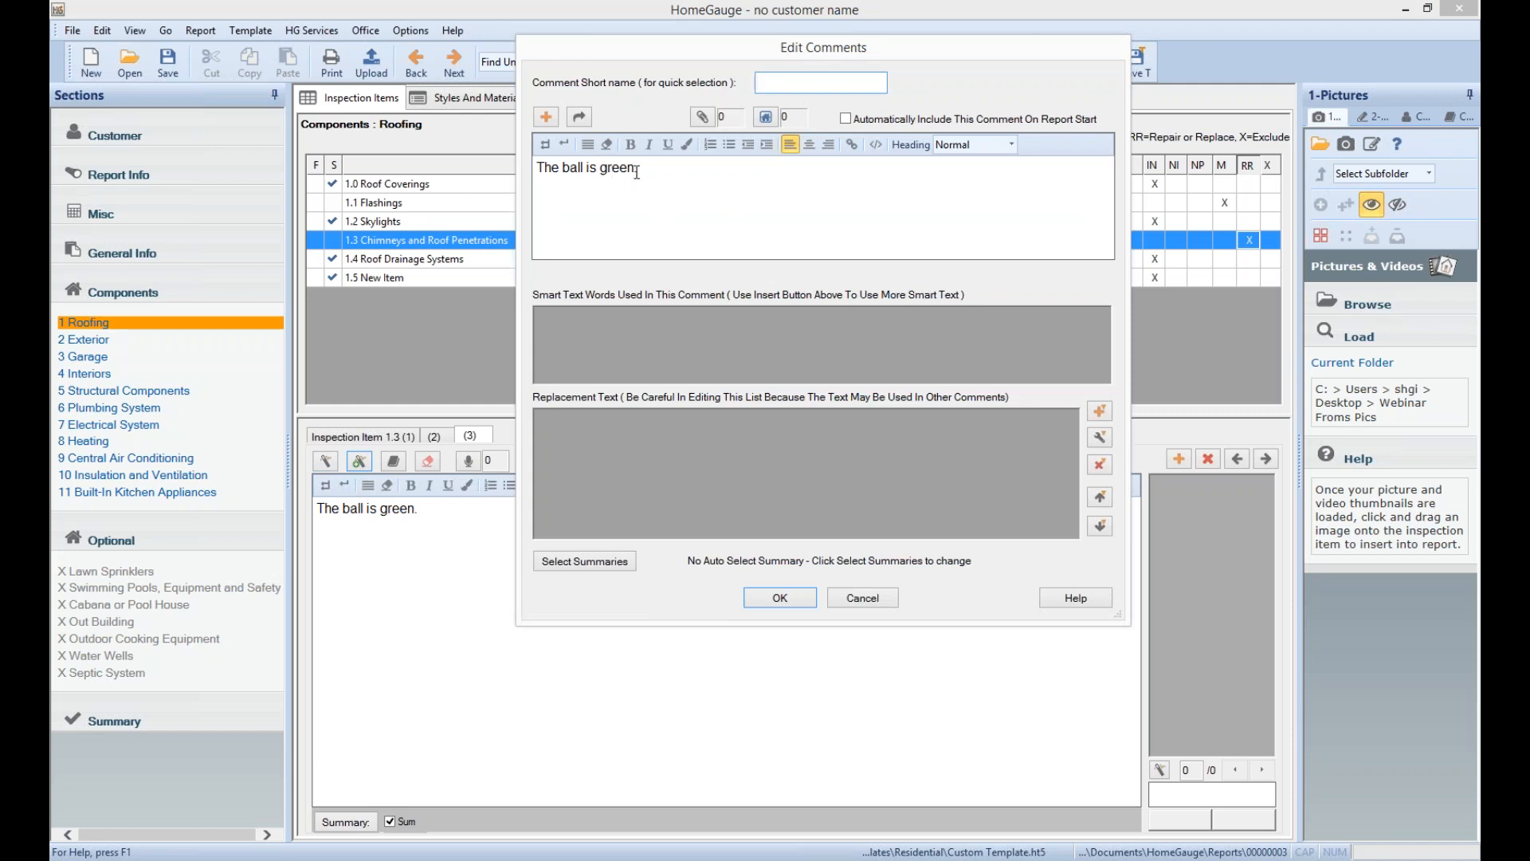
# Select the word "green" in the reusable comment and create a new smart text word named "Color(Ball)" for it
pyautogui.moveTo(600, 169); pyautogui.dragTo(635, 172)
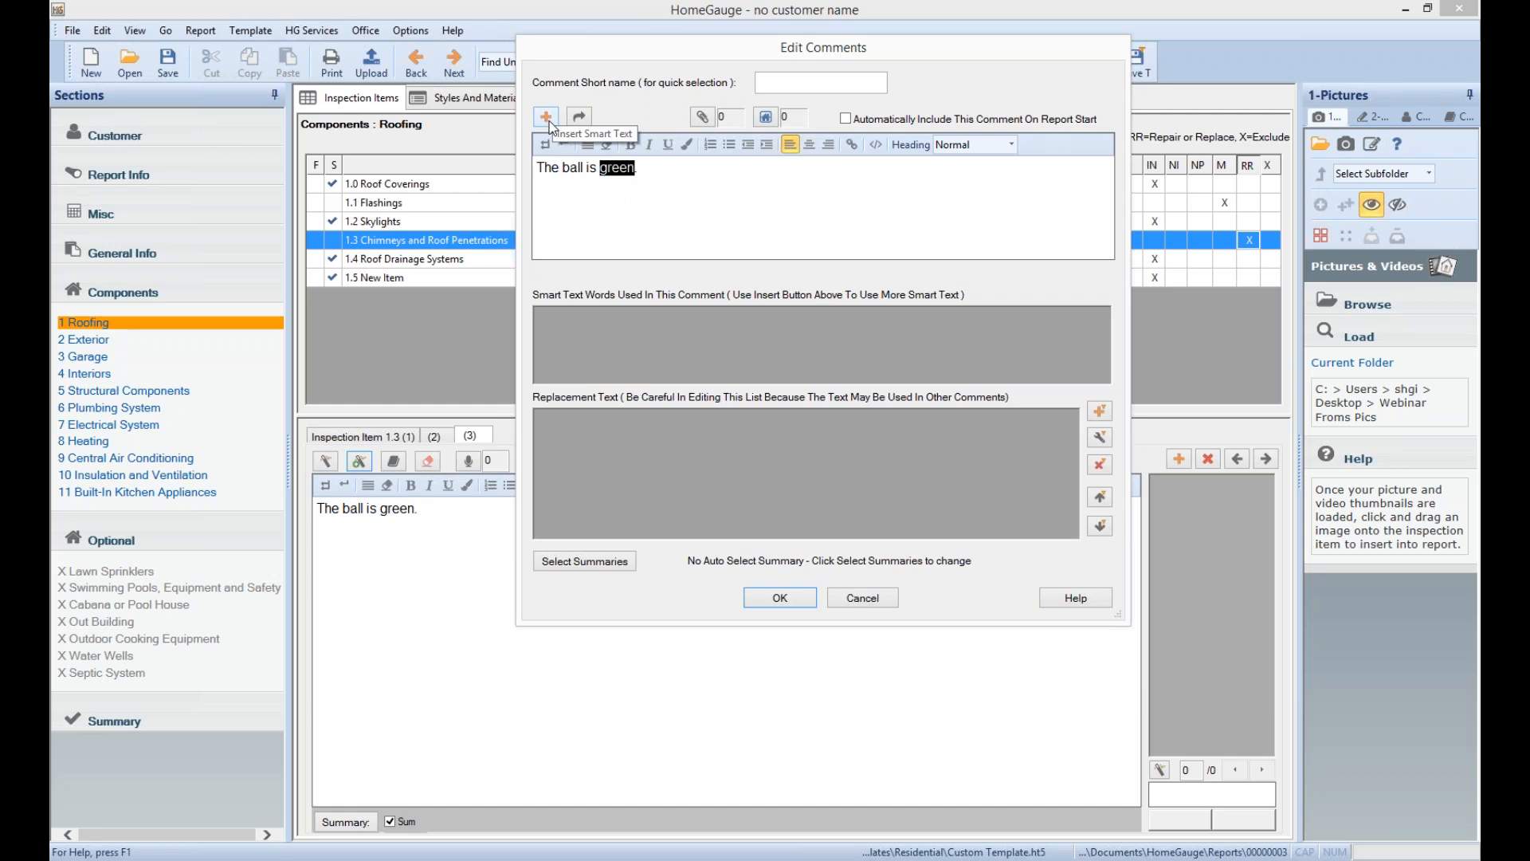
pyautogui.click(547, 118)
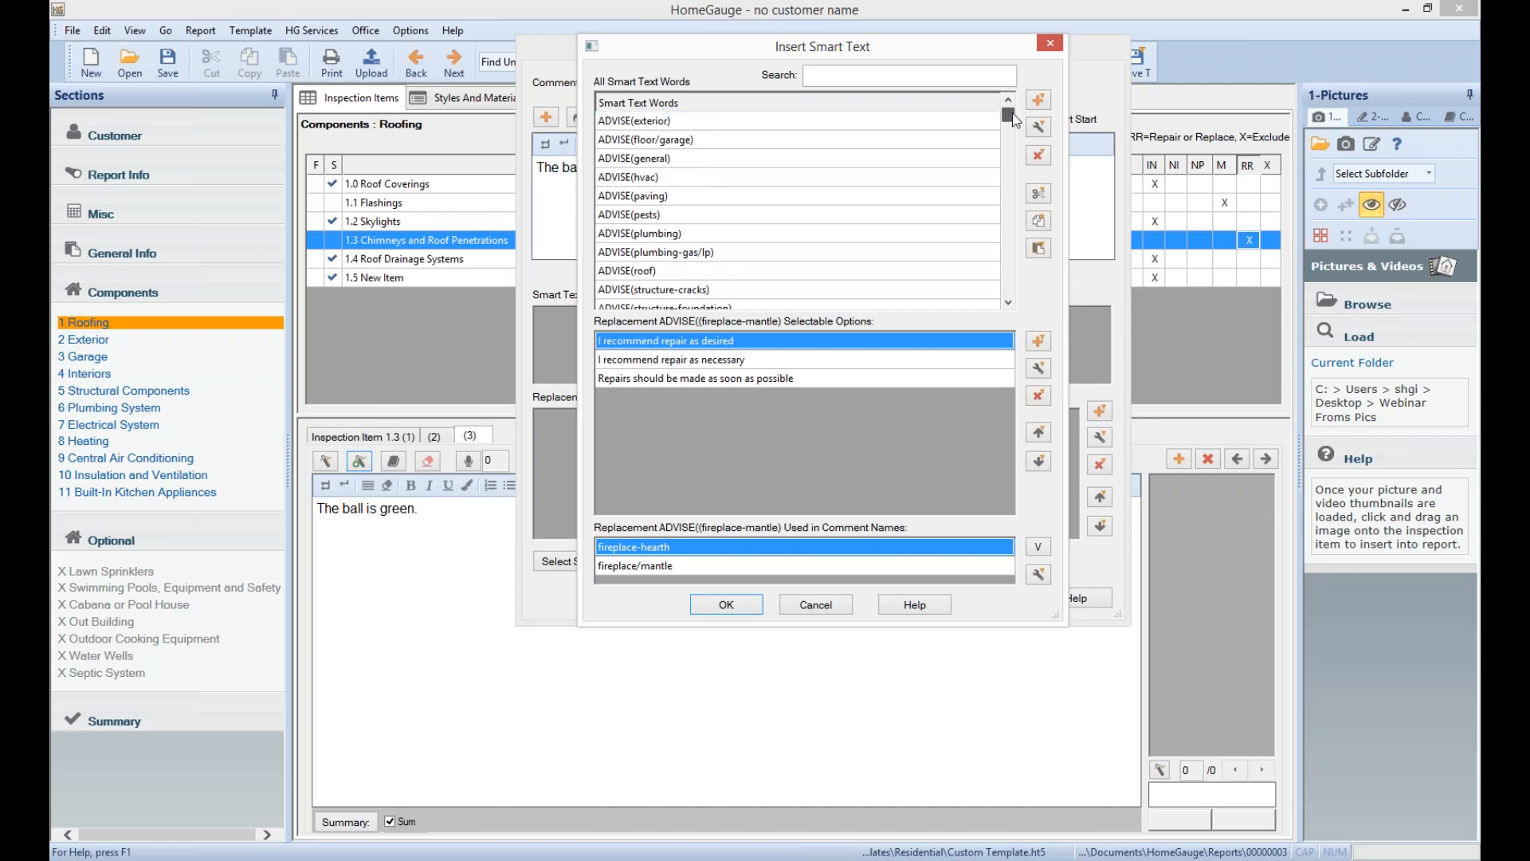
pyautogui.moveTo(1011, 110); pyautogui.dragTo(1007, 192)
pyautogui.click(714, 232)
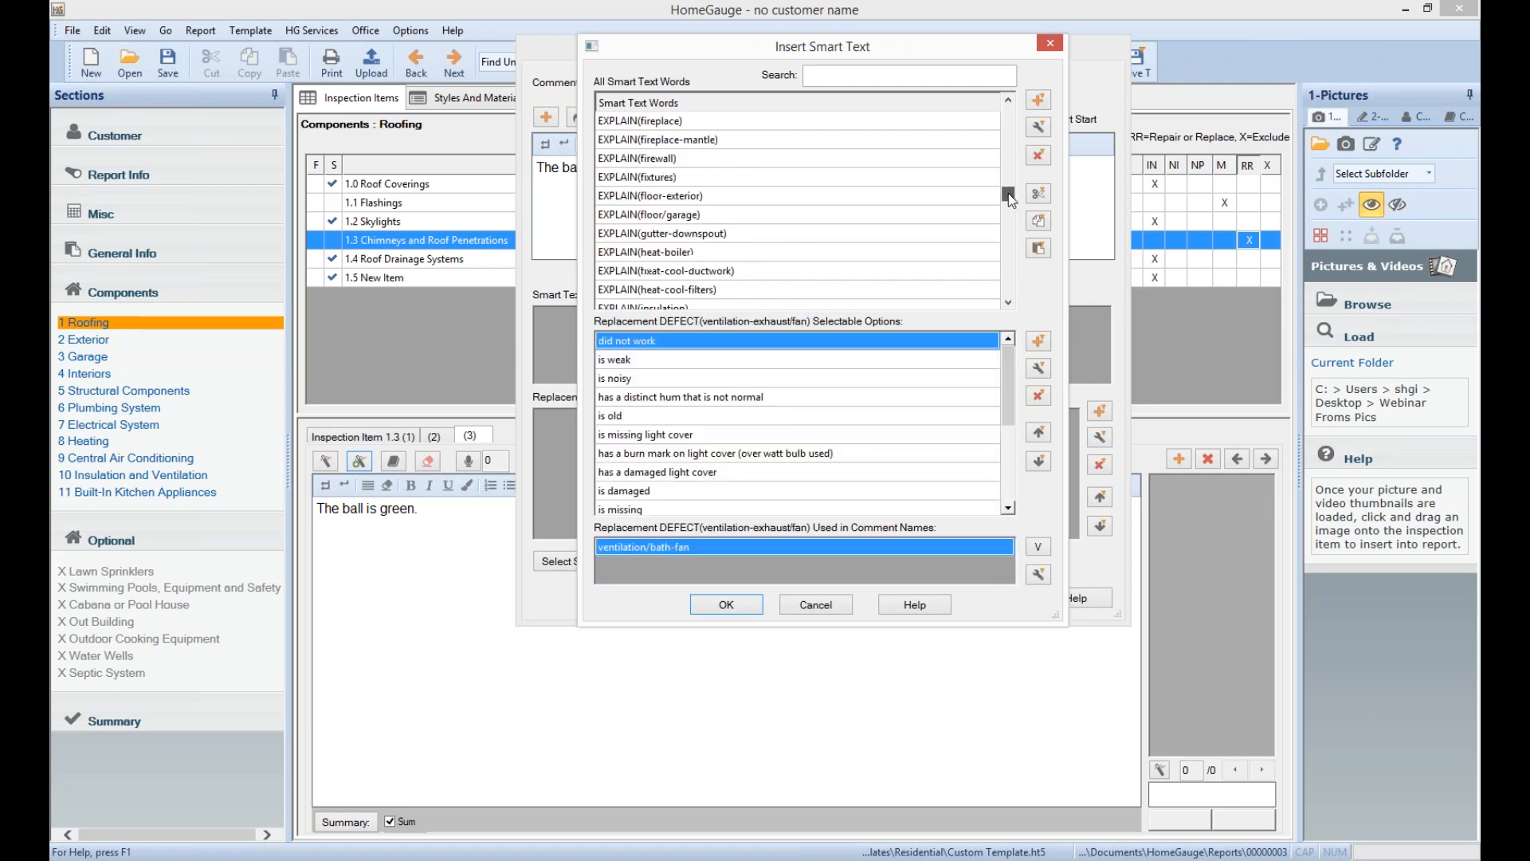
pyautogui.click(786, 271)
pyautogui.scroll(-15, 1021, 195)
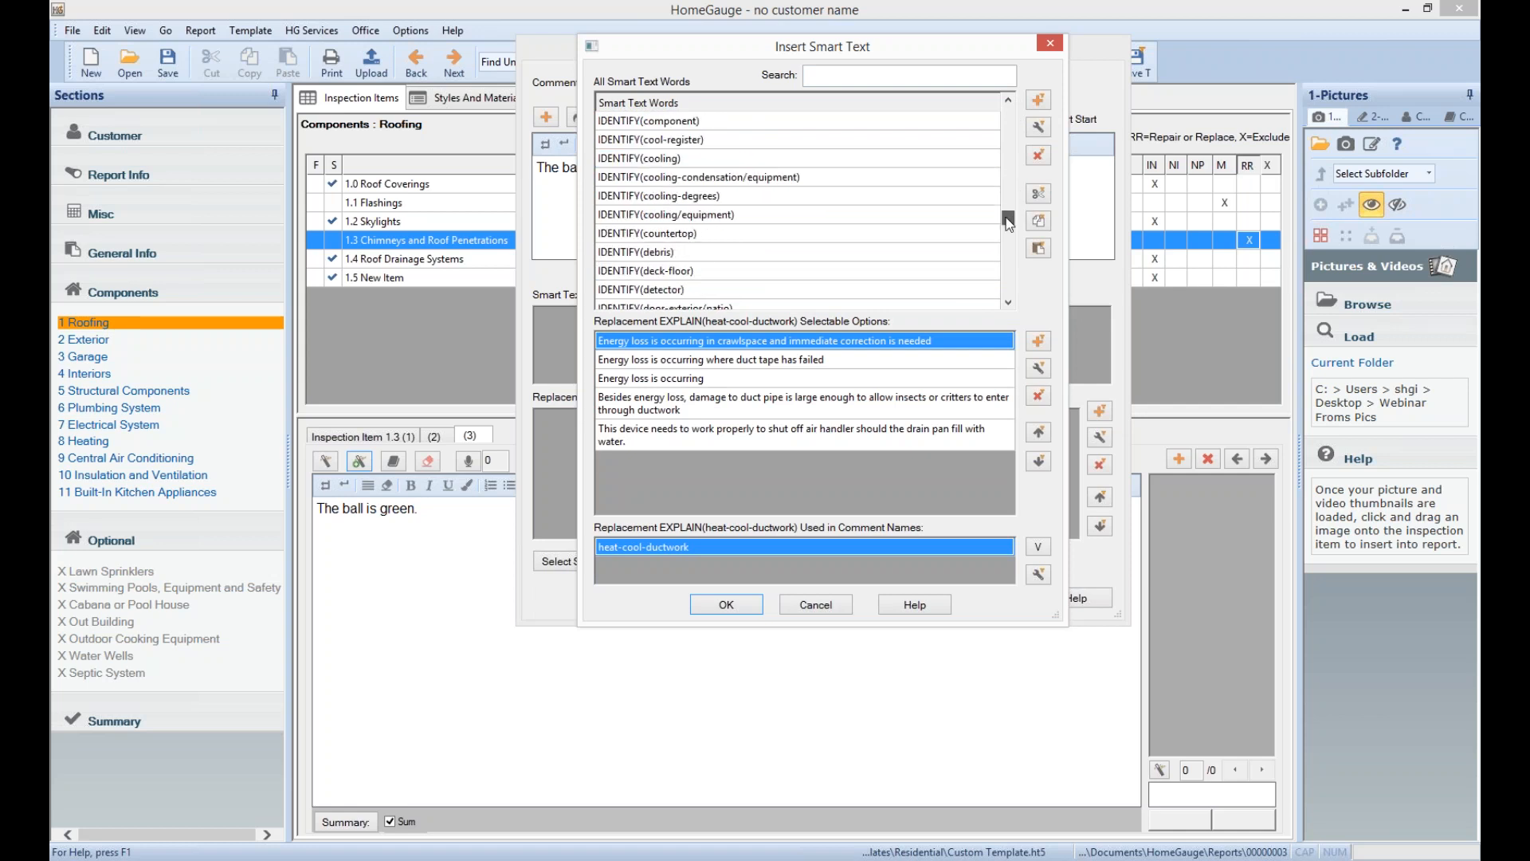
pyautogui.click(818, 252)
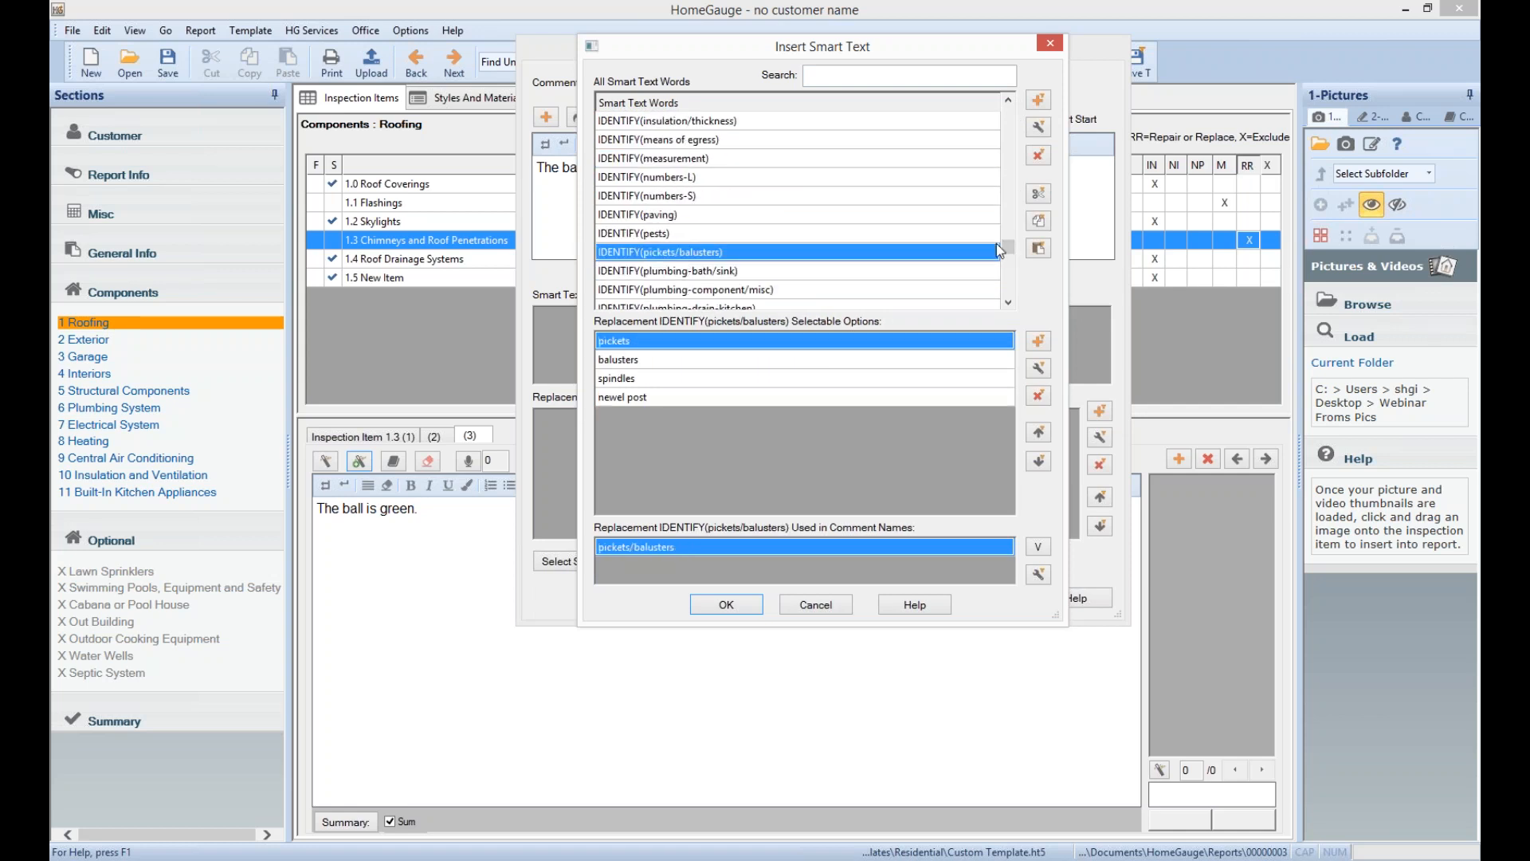
pyautogui.moveTo(1006, 247); pyautogui.dragTo(1036, 92)
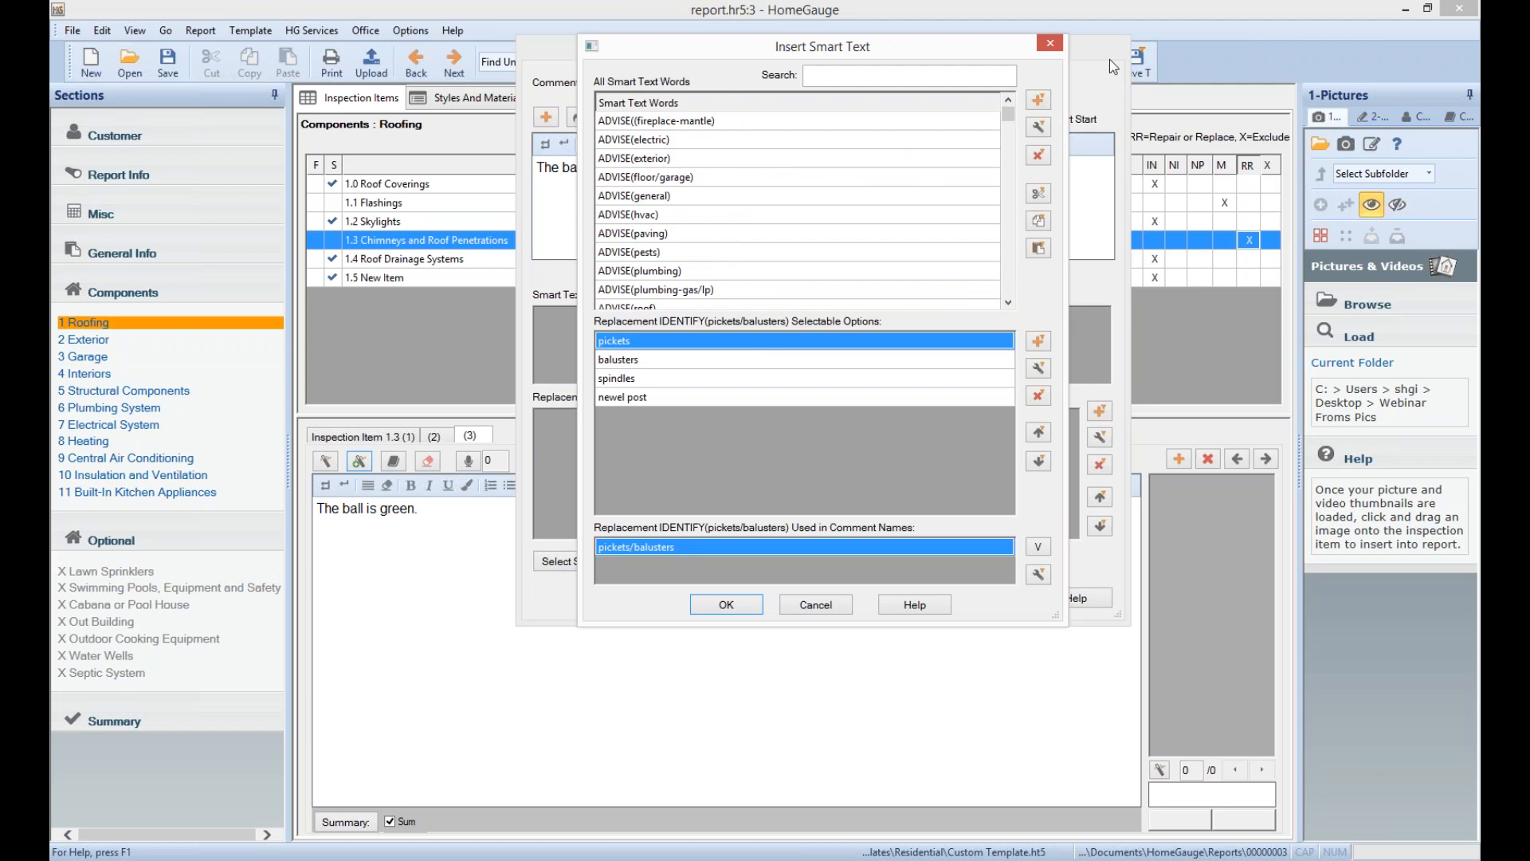
pyautogui.click(1038, 101)
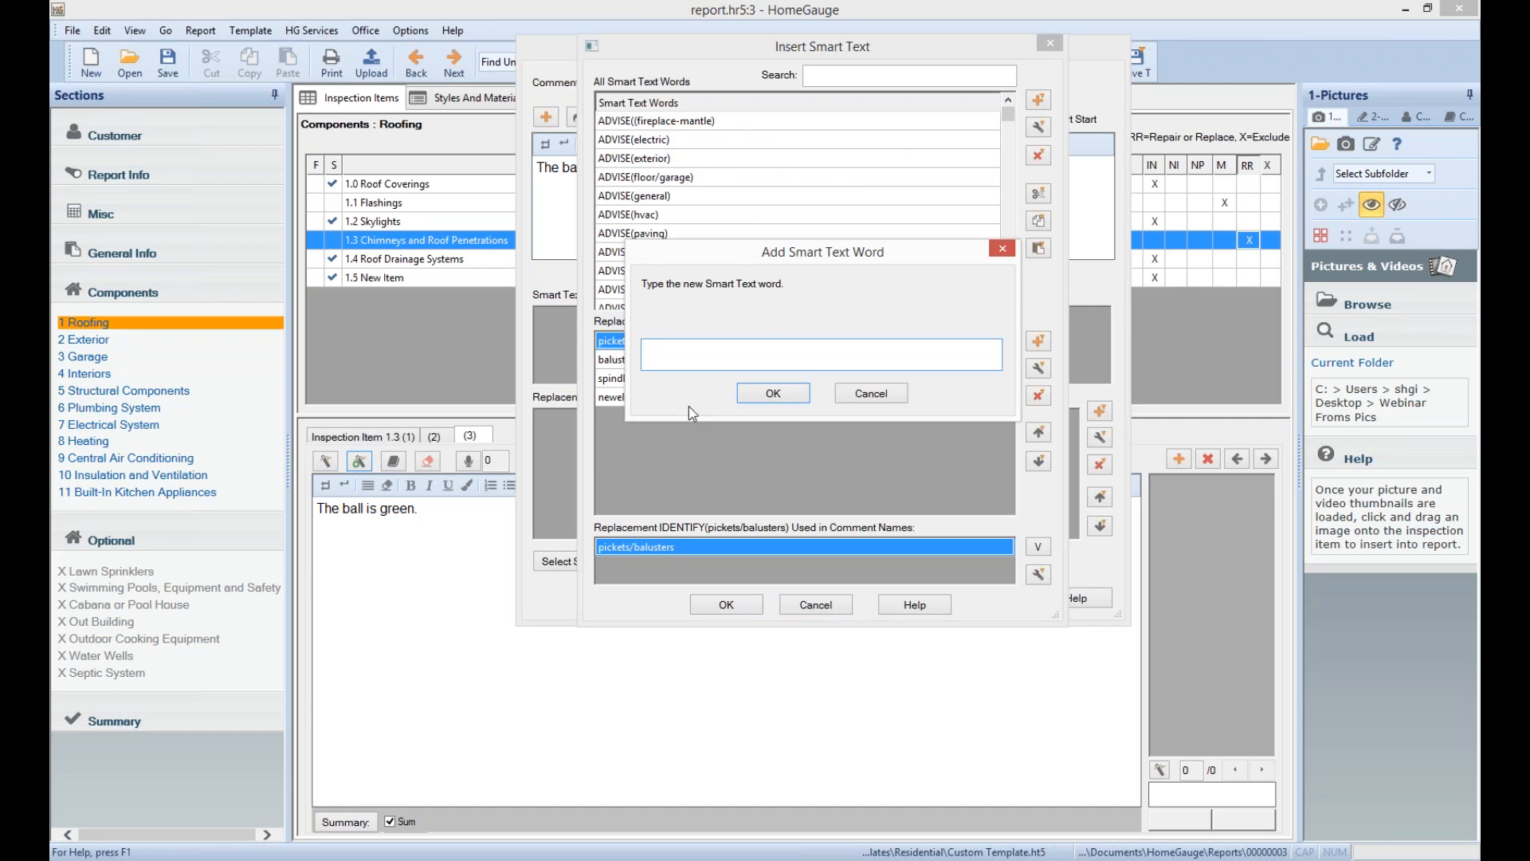
pyautogui.write('Color(Ball)')
pyautogui.click(773, 393)
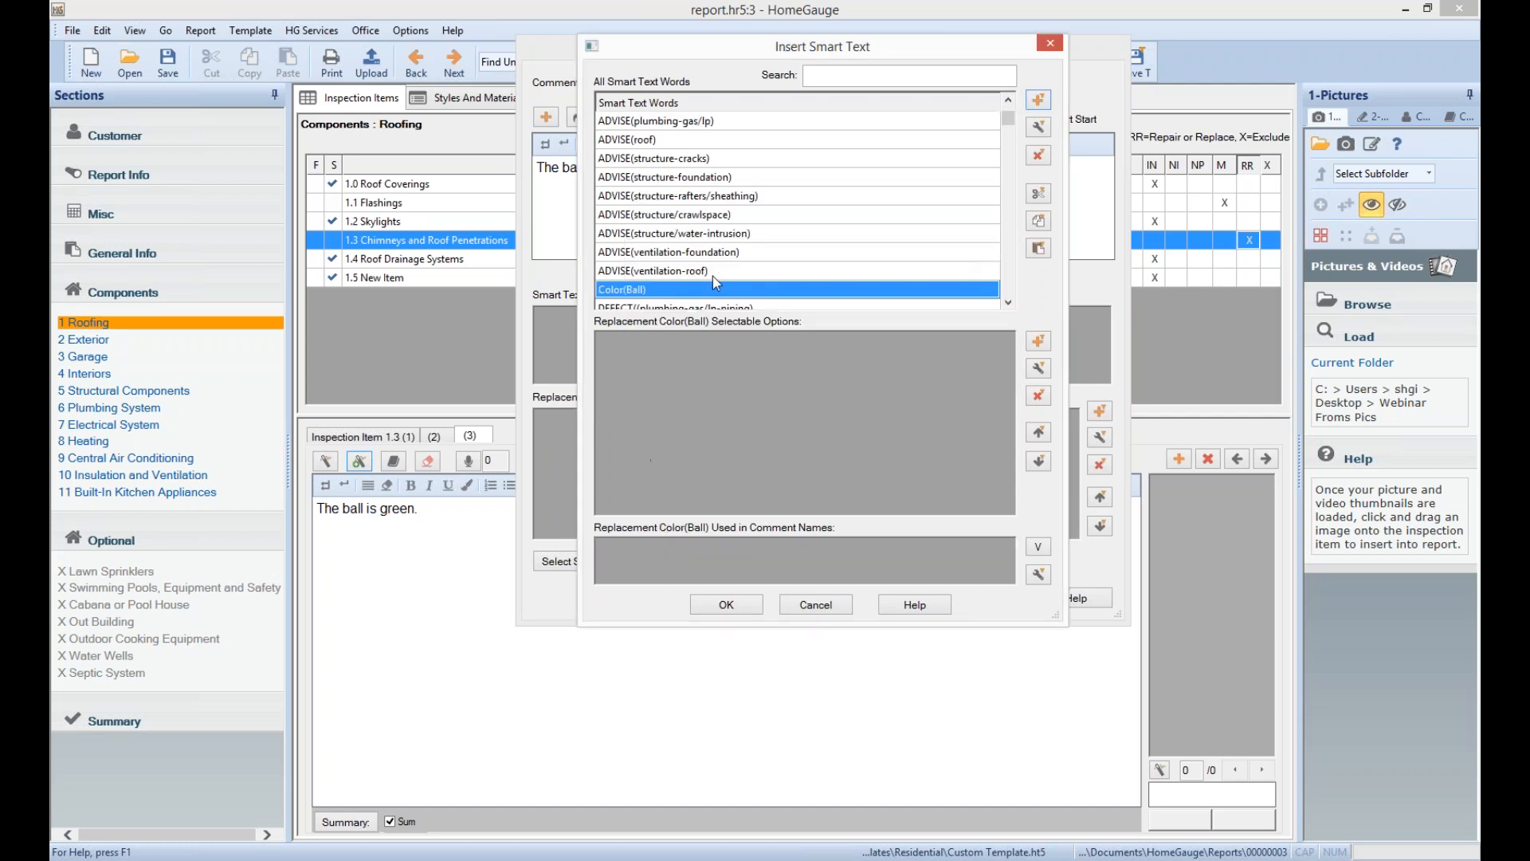
# Add "green" and "blue" as selectable replacement options of the Color(Ball) smart text word
pyautogui.click(673, 283)
pyautogui.click(697, 271)
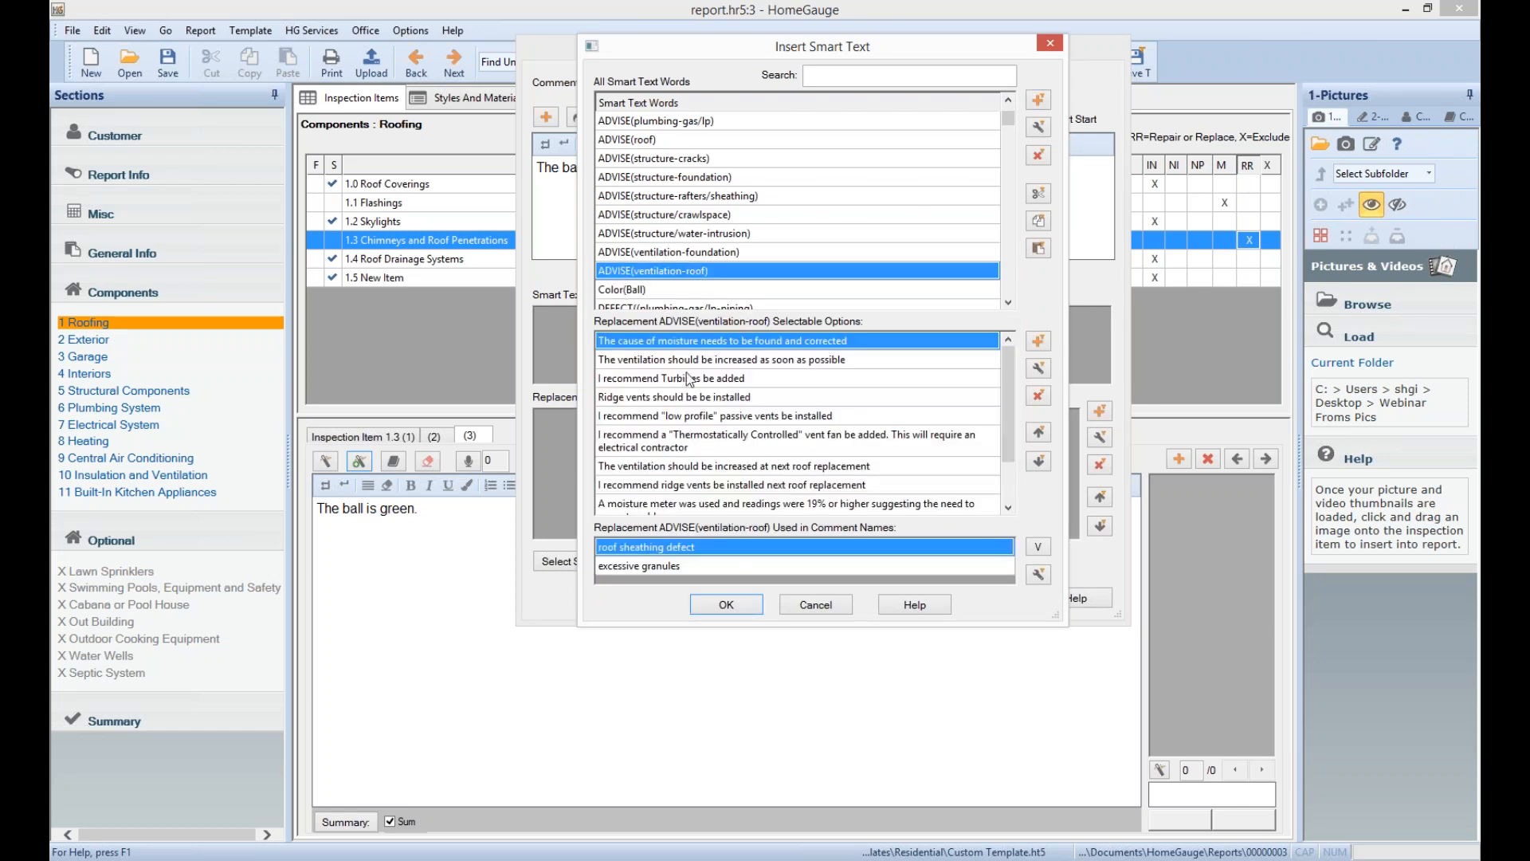
pyautogui.scroll(-3, 1002, 395)
pyautogui.scroll(-1, 1003, 395)
pyautogui.click(672, 288)
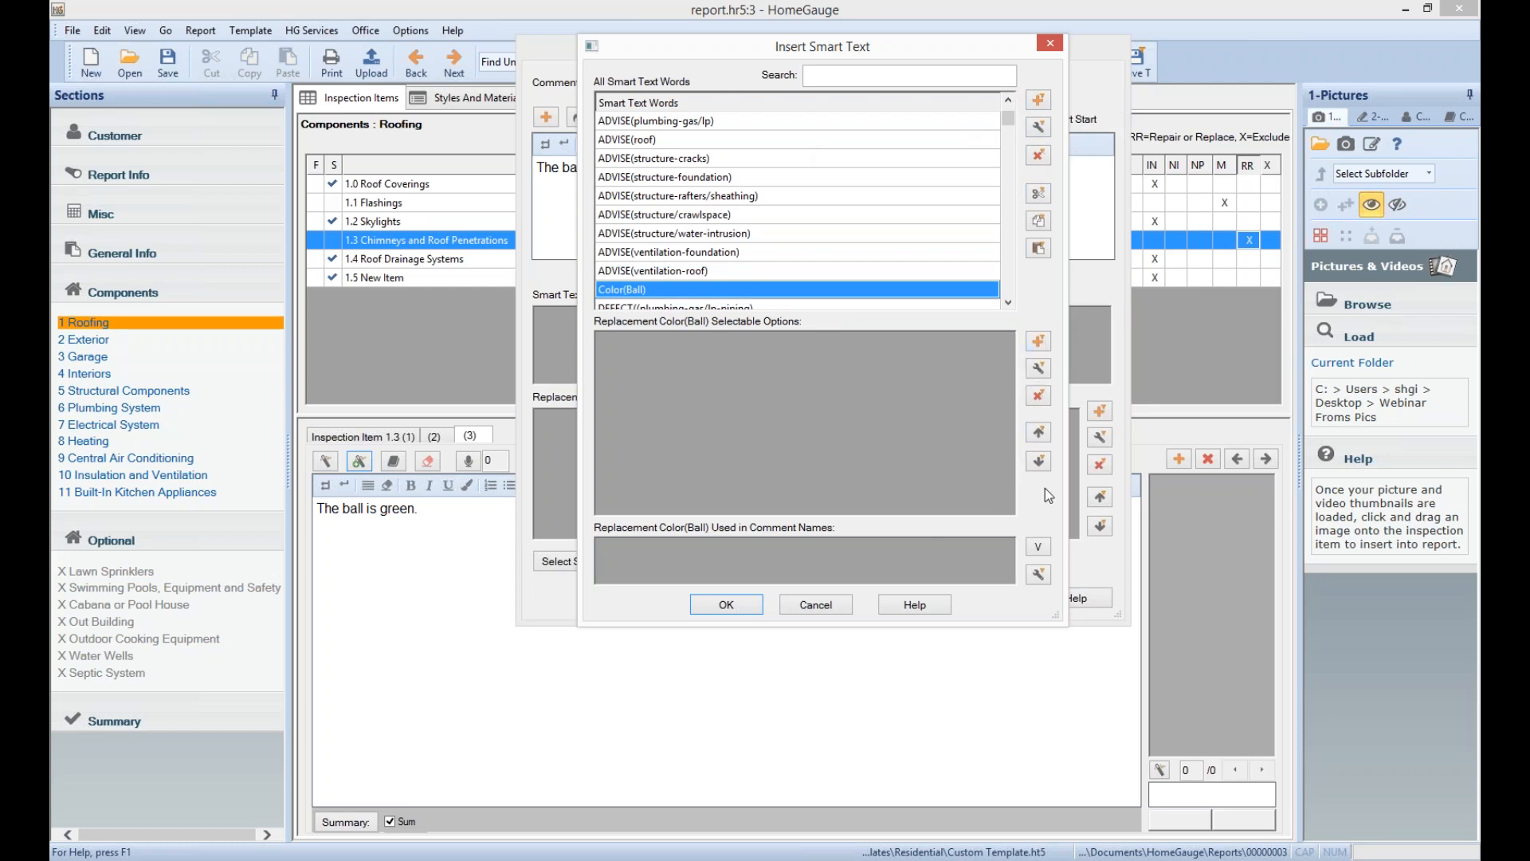
pyautogui.click(1038, 342)
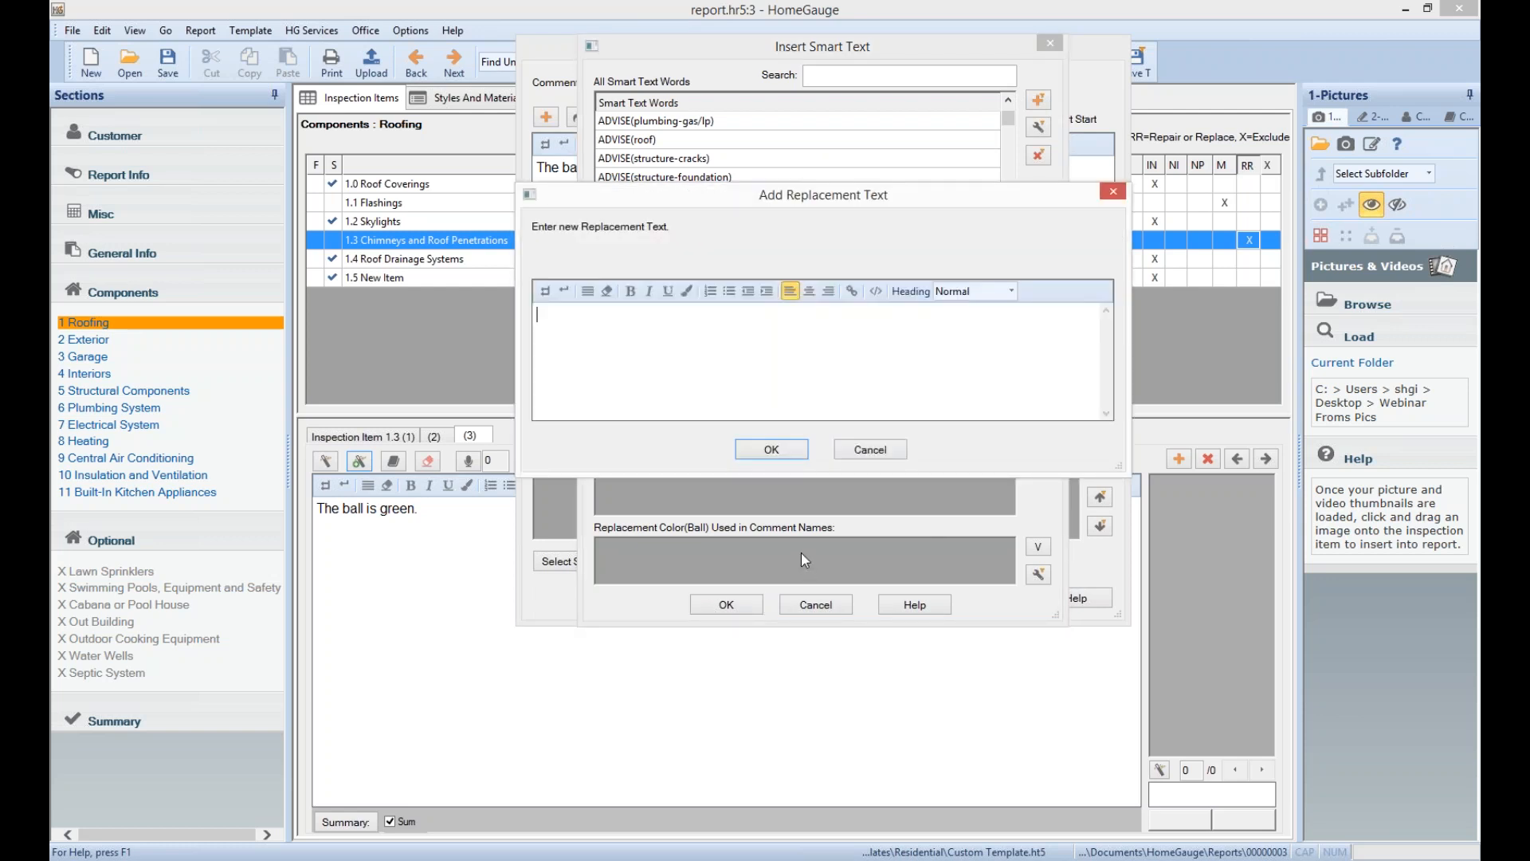
pyautogui.write('green')
pyautogui.click(772, 450)
pyautogui.click(1038, 342)
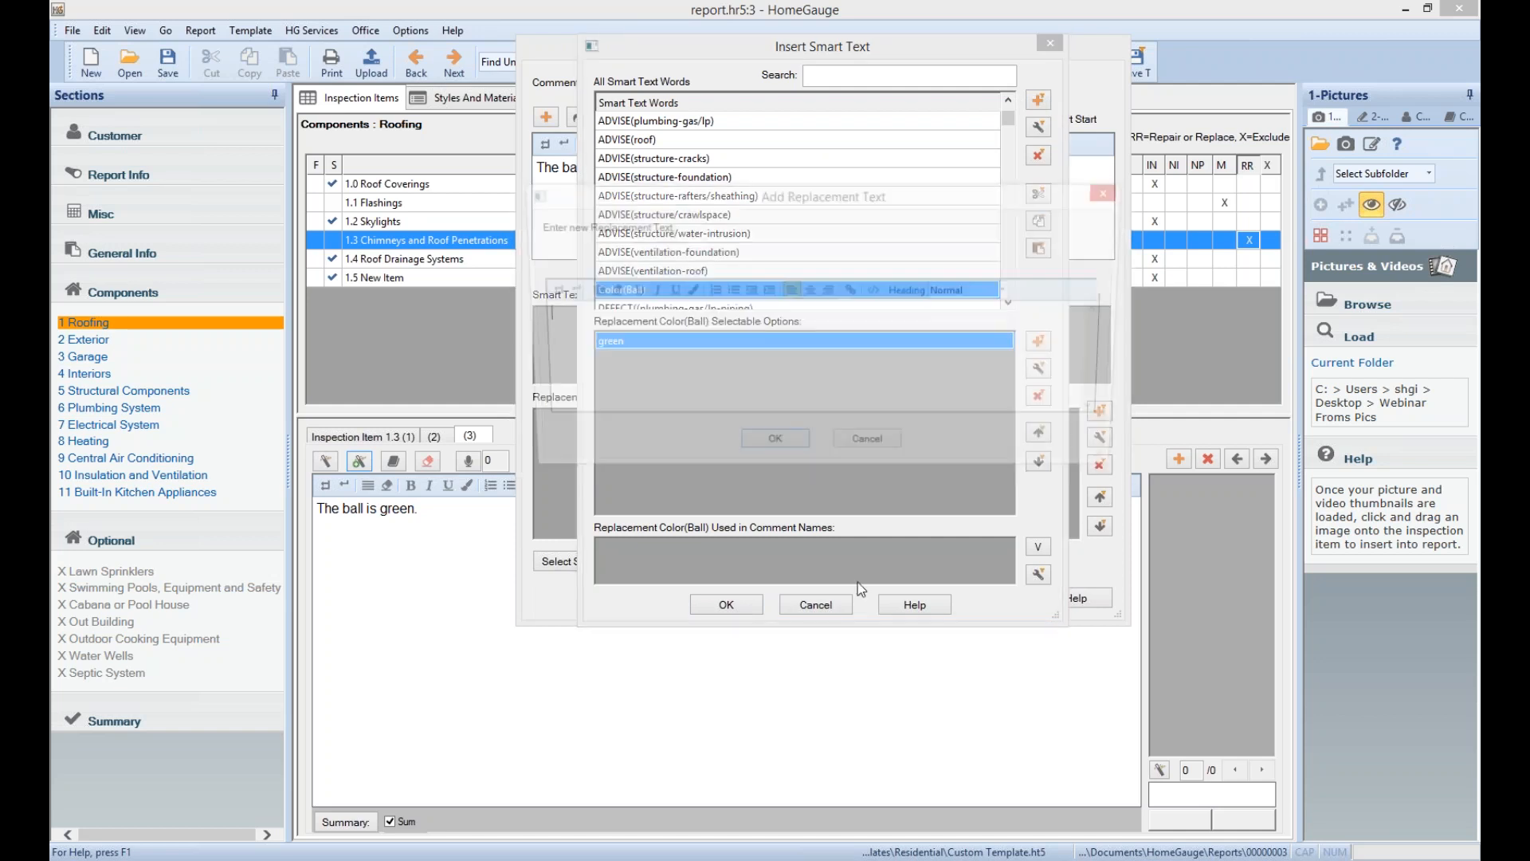
pyautogui.write('blue')
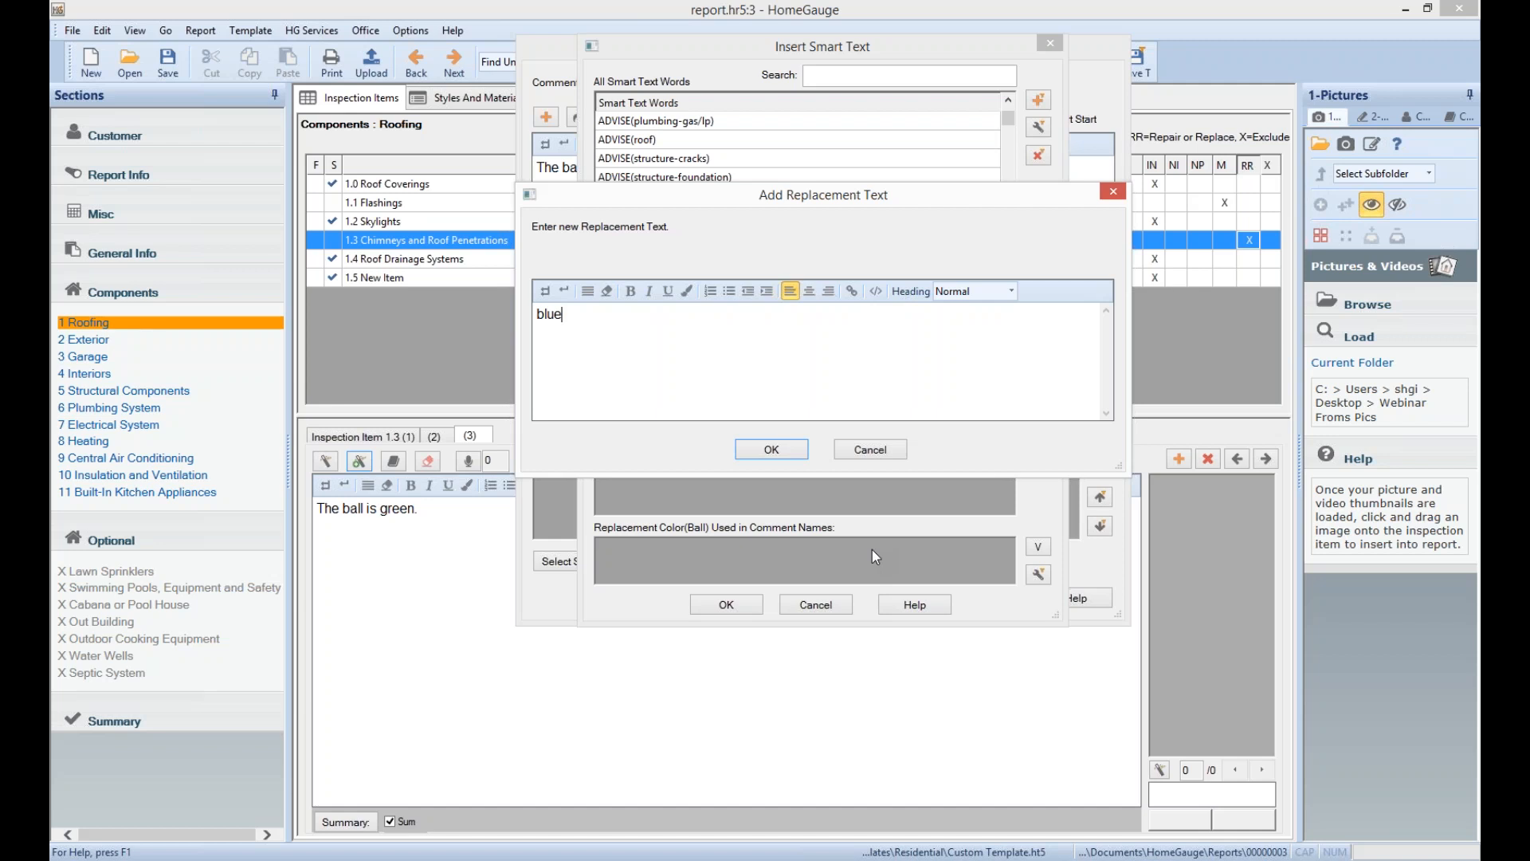
pyautogui.click(800, 452)
# Add "red" and "yellow" as replacement options and insert Color(Ball) in place of "green" in the comment
pyautogui.click(1029, 347)
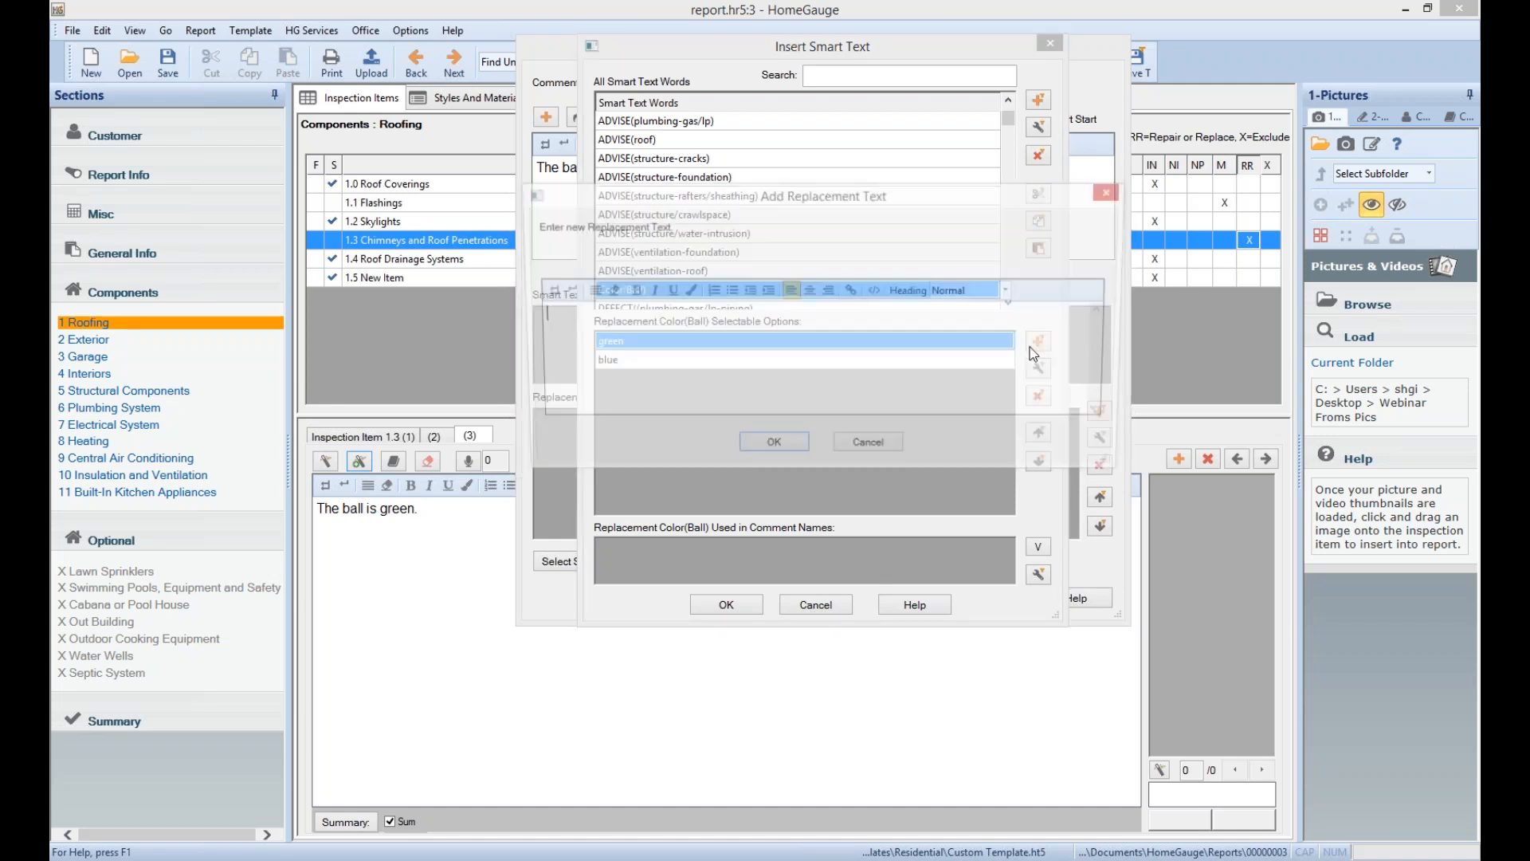
pyautogui.write('red')
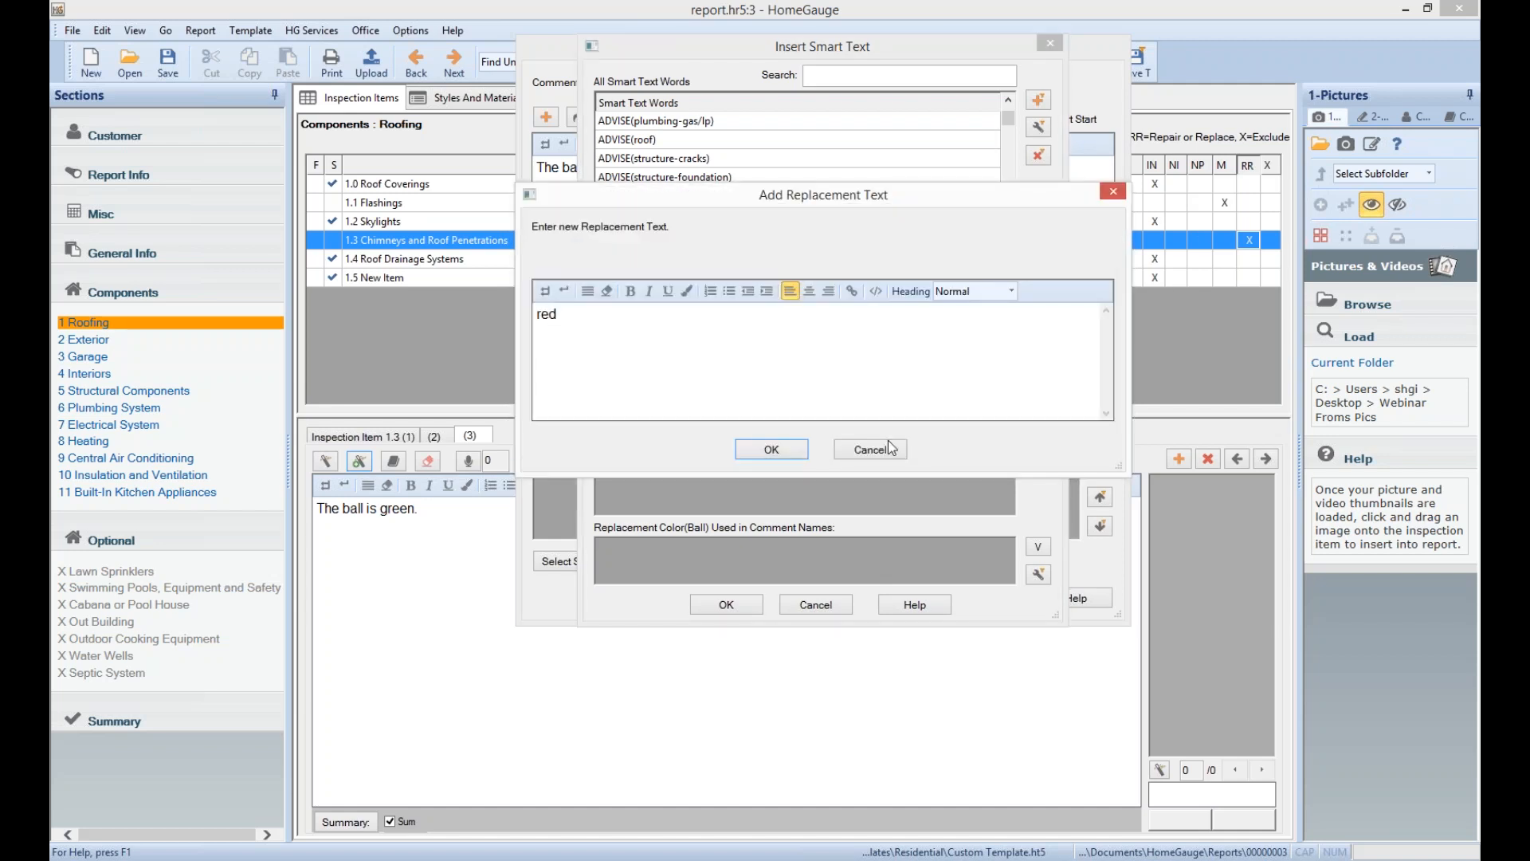
pyautogui.click(771, 449)
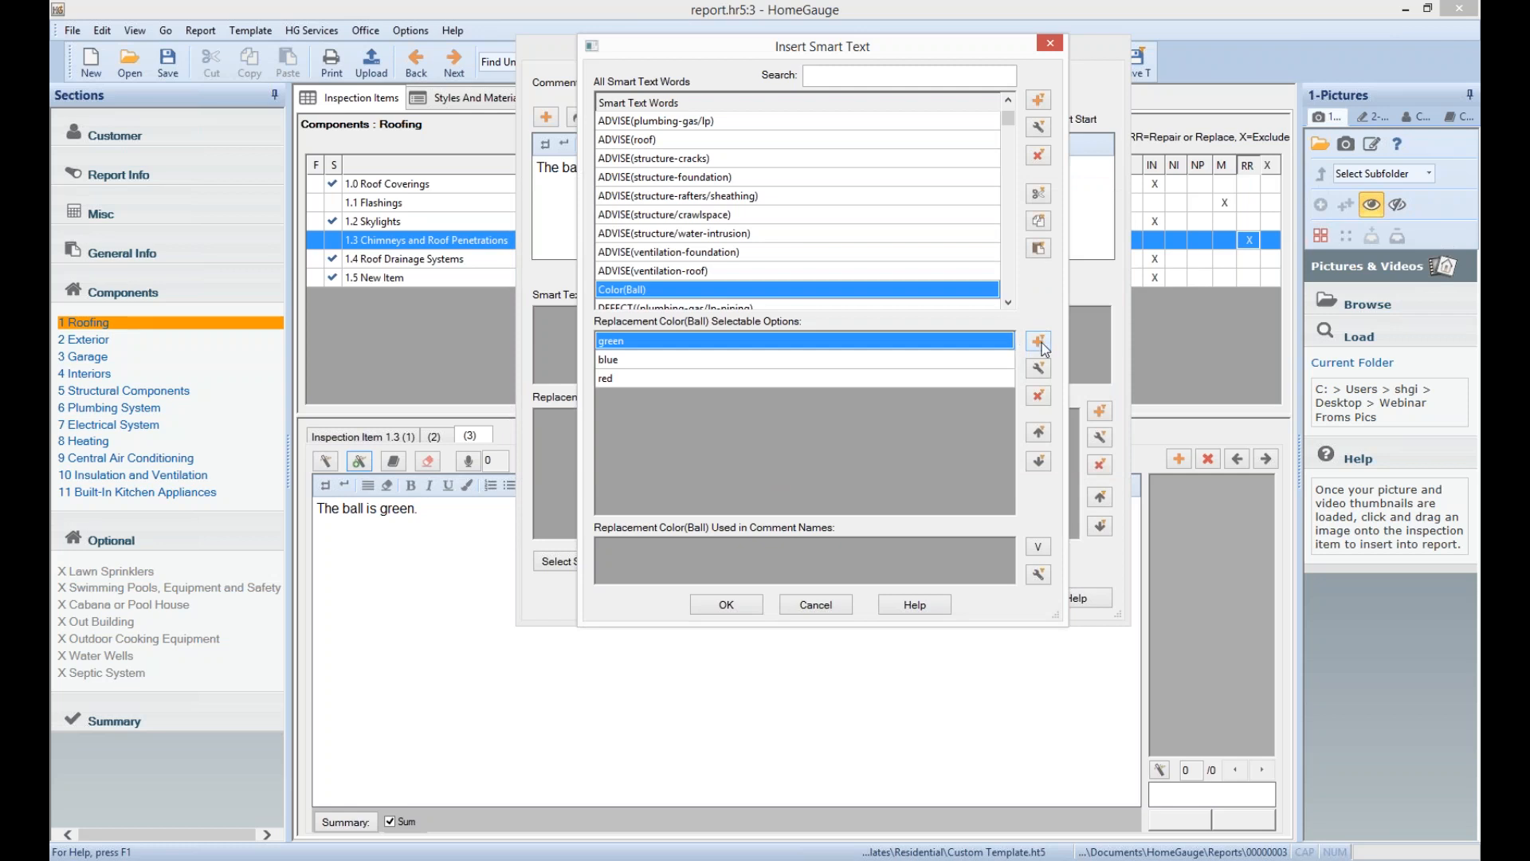
pyautogui.click(1041, 346)
pyautogui.write('yellow')
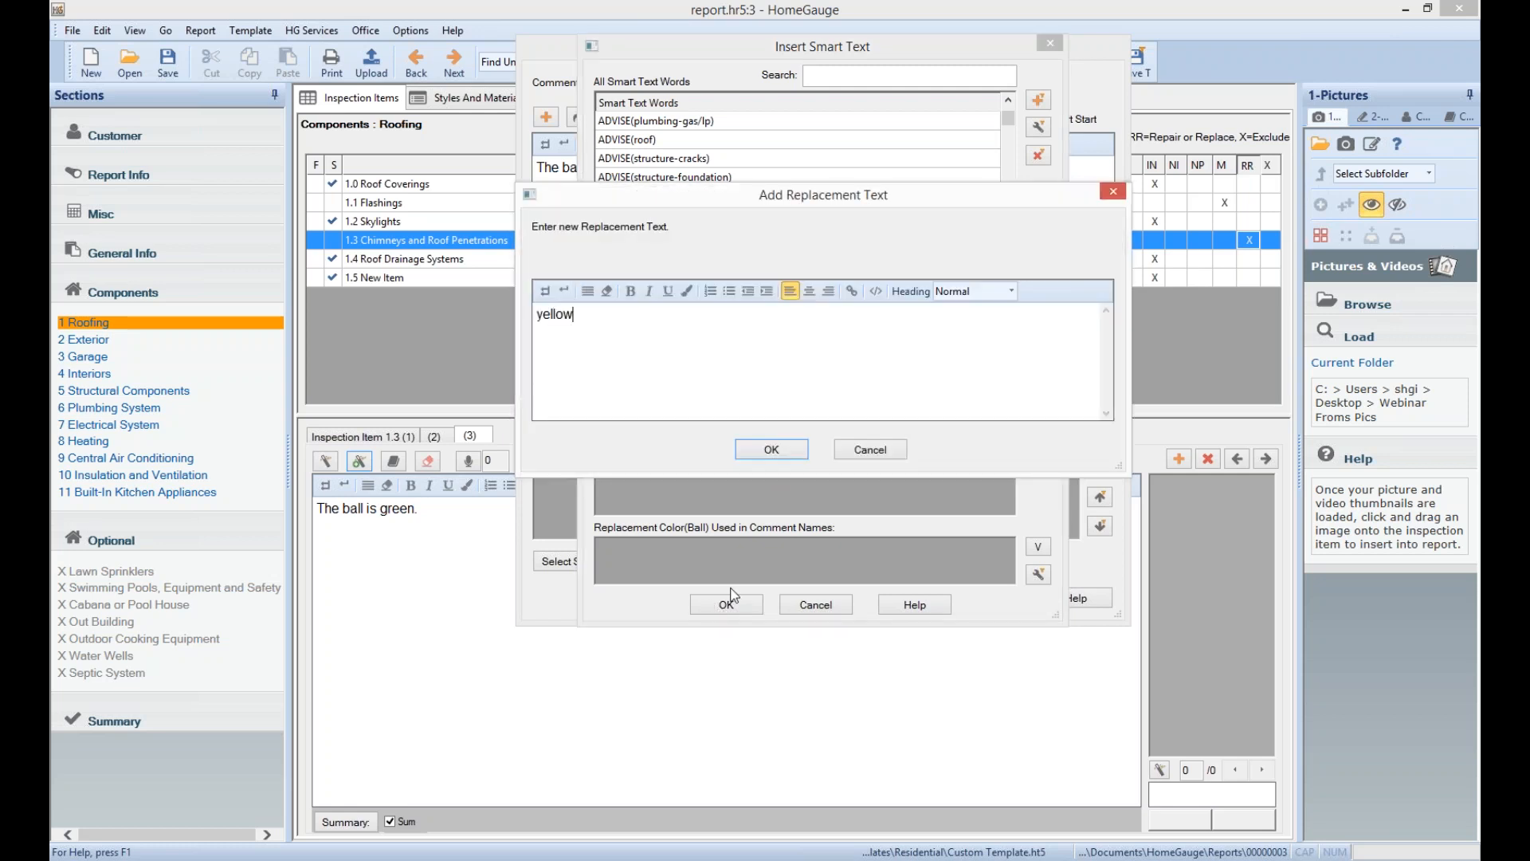
pyautogui.click(796, 451)
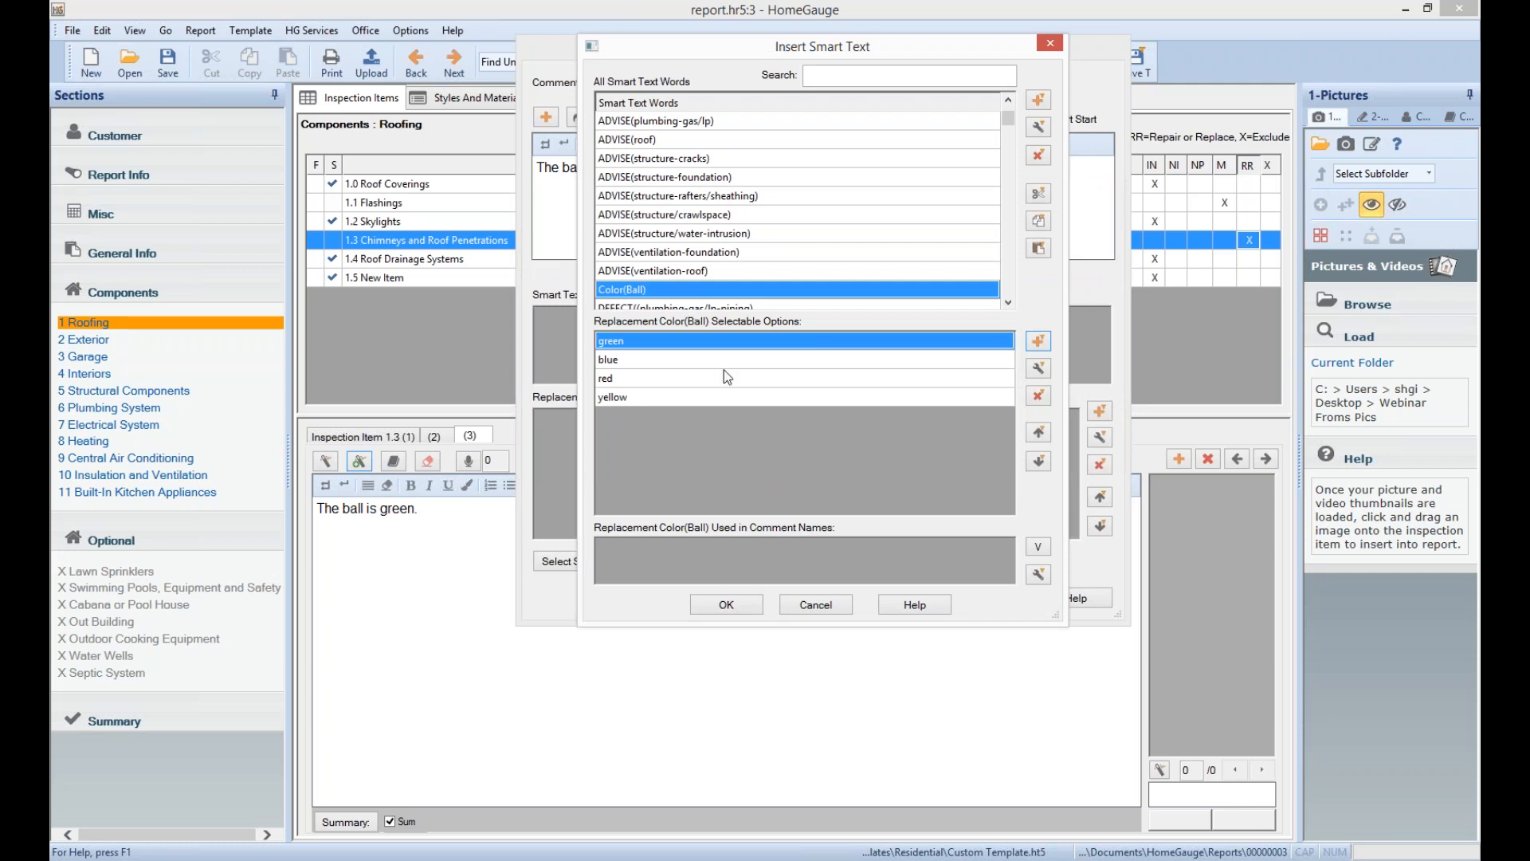
pyautogui.click(738, 612)
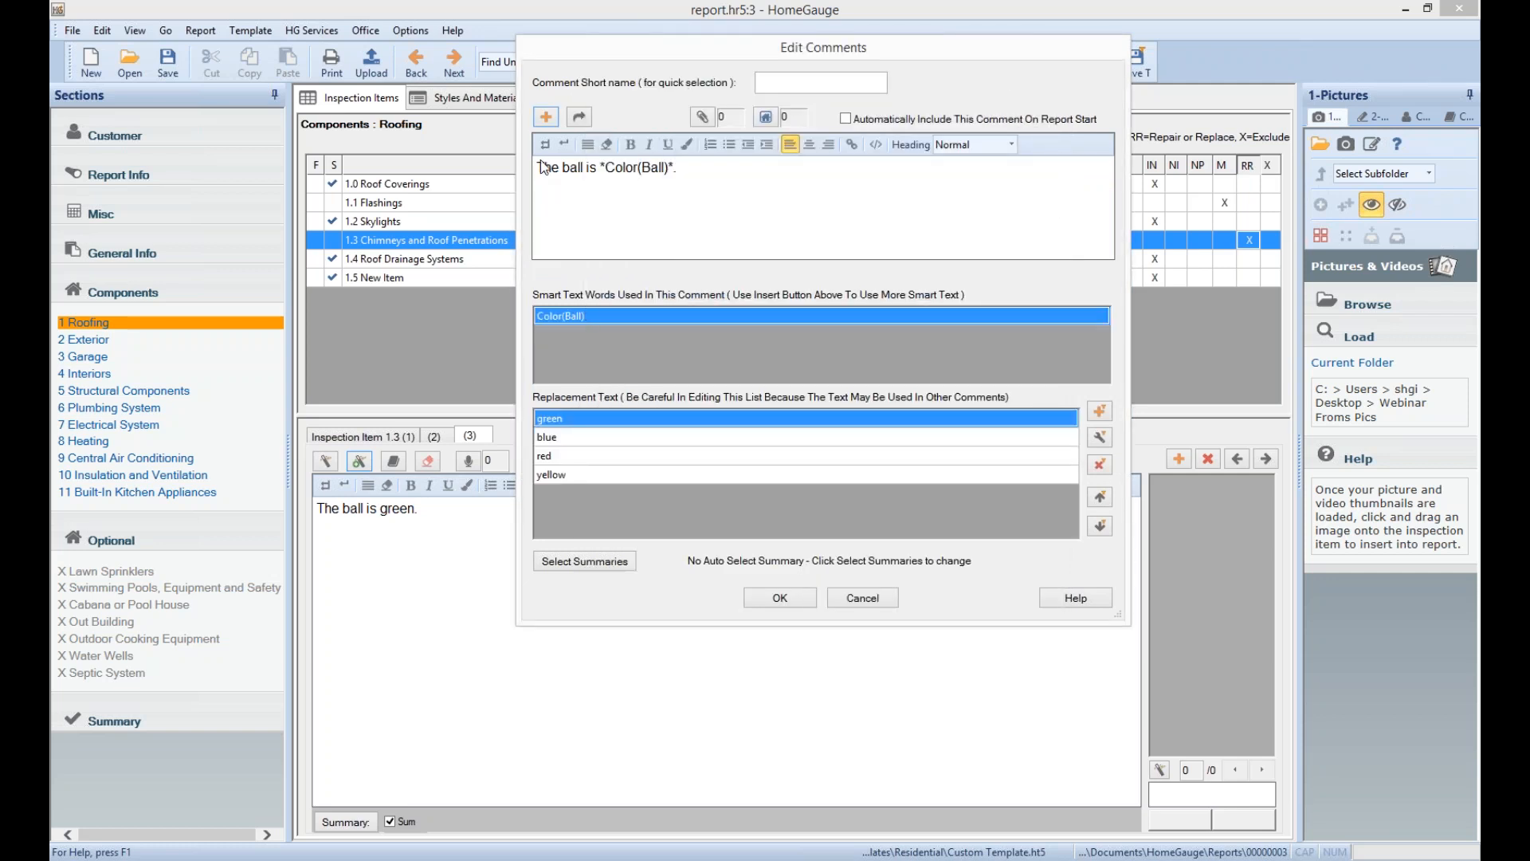
# Give the comment the short name "Ball", save it and file it under the Chimney category
pyautogui.moveTo(539, 167); pyautogui.dragTo(676, 169)
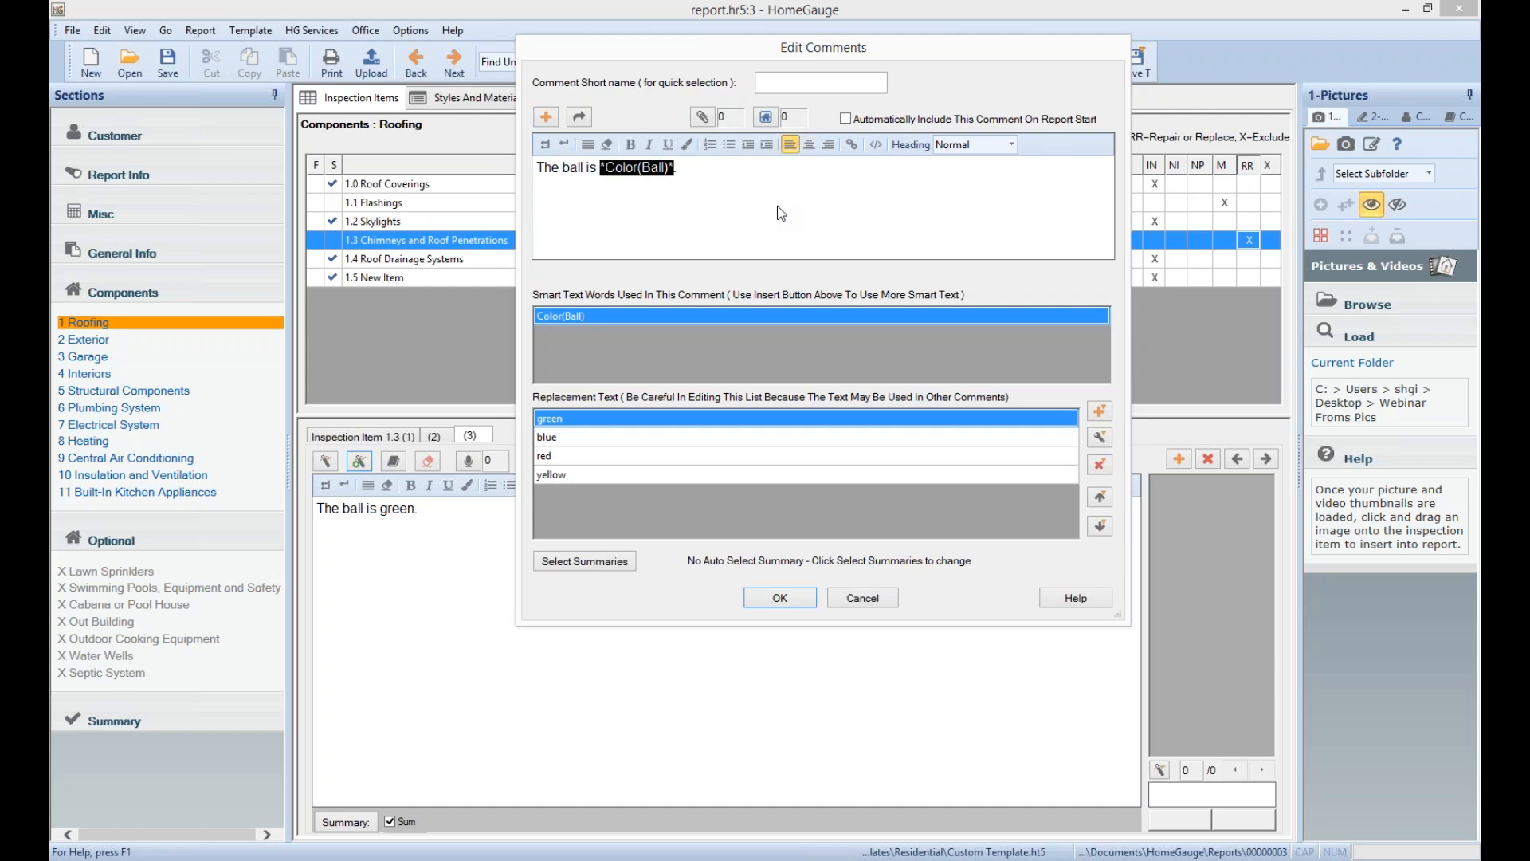
pyautogui.moveTo(570, 168); pyautogui.dragTo(577, 167)
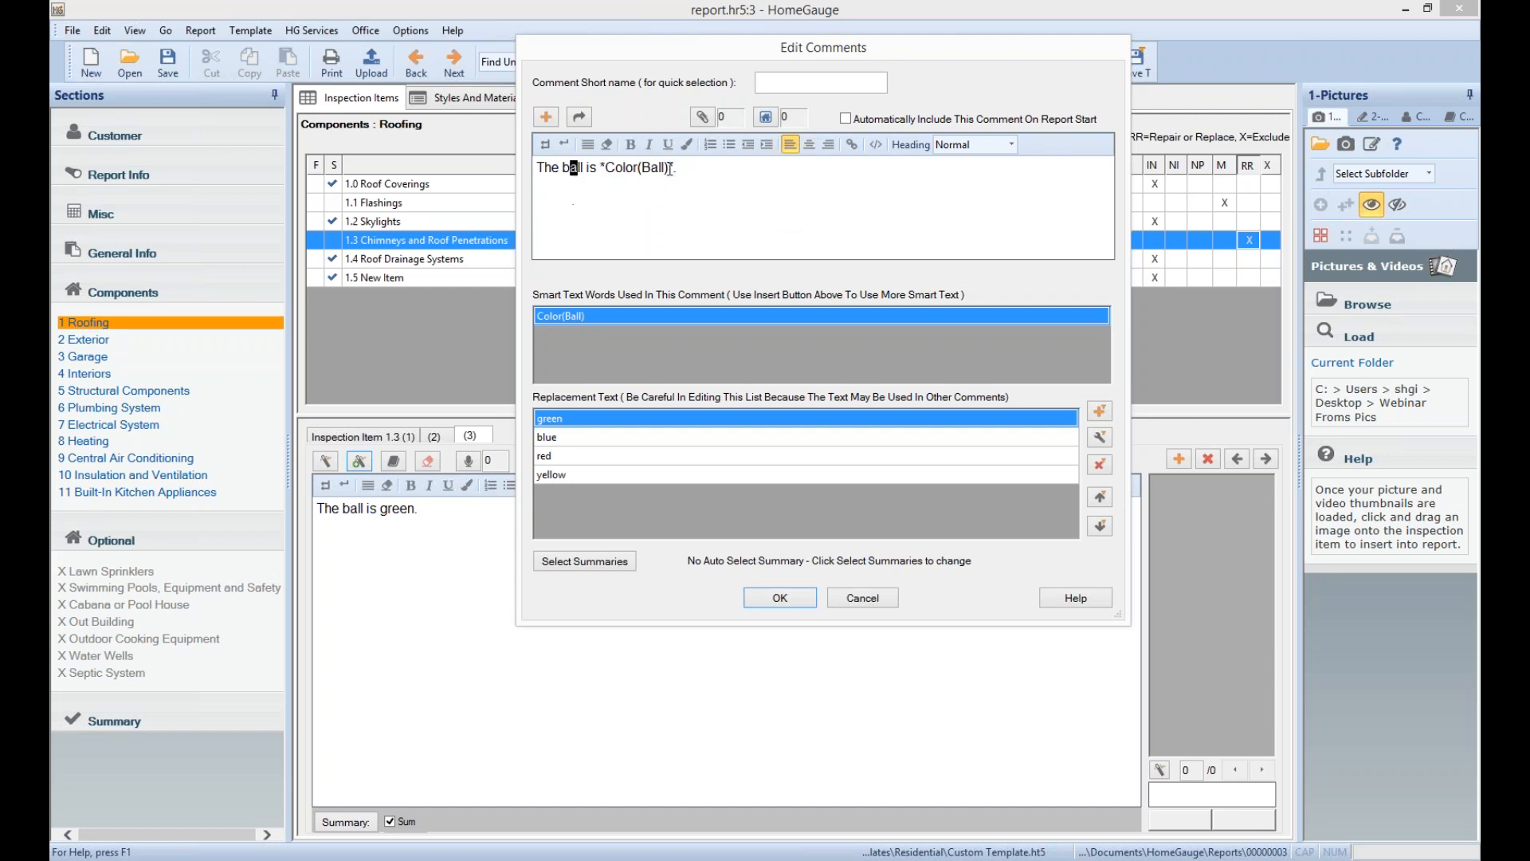
pyautogui.click(807, 82)
pyautogui.write('Ball')
pyautogui.click(779, 596)
pyautogui.moveTo(901, 246); pyautogui.dragTo(893, 451)
pyautogui.click(644, 394)
pyautogui.click(786, 556)
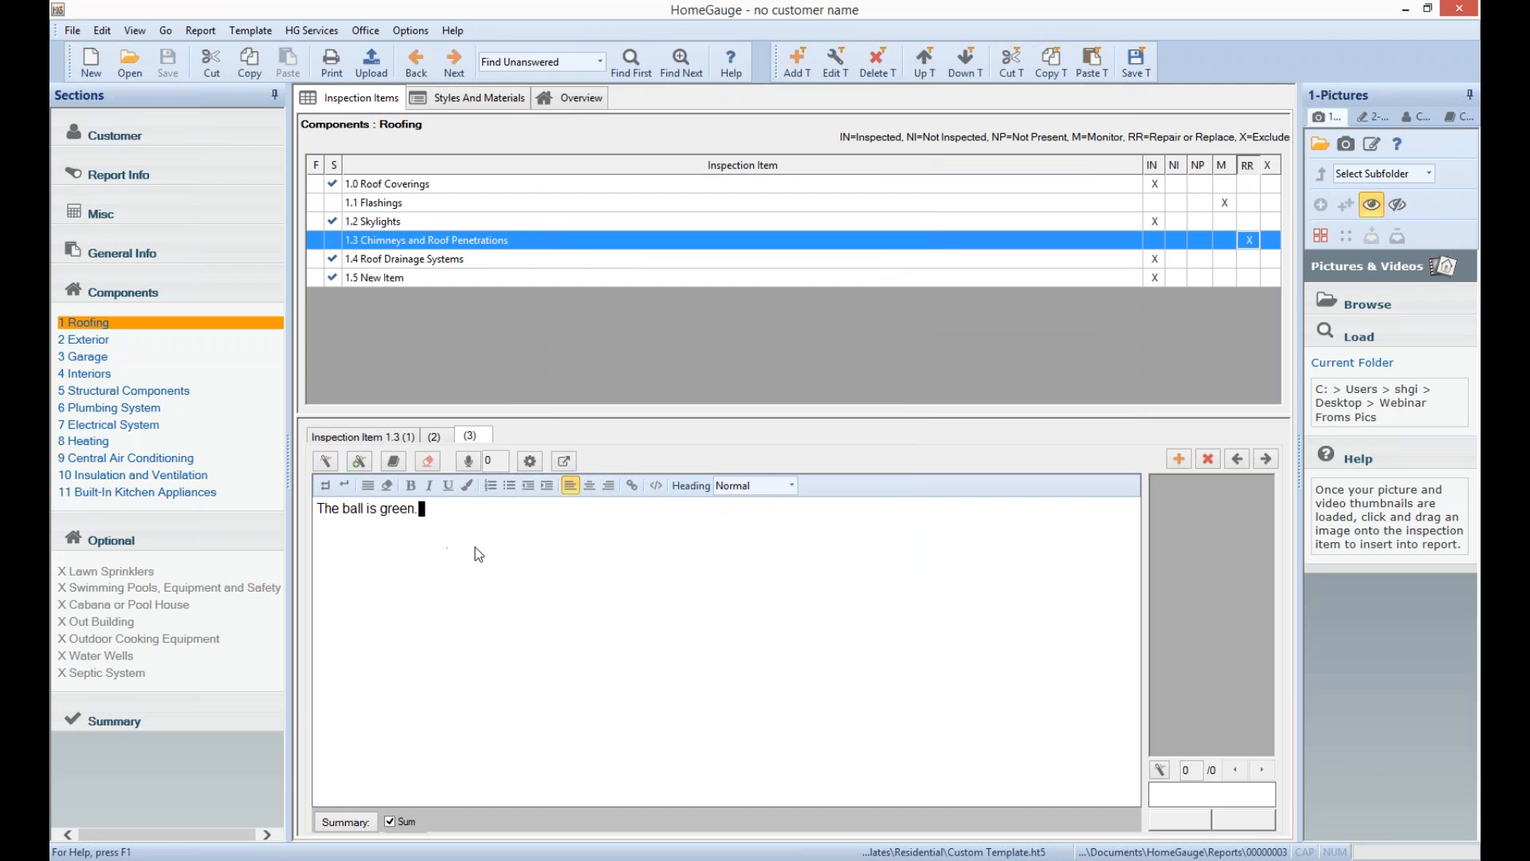
# Add a fourth comment, insert the saved "Ball" comment as one comment and replace Color(Ball) with "red"
pyautogui.click(1179, 460)
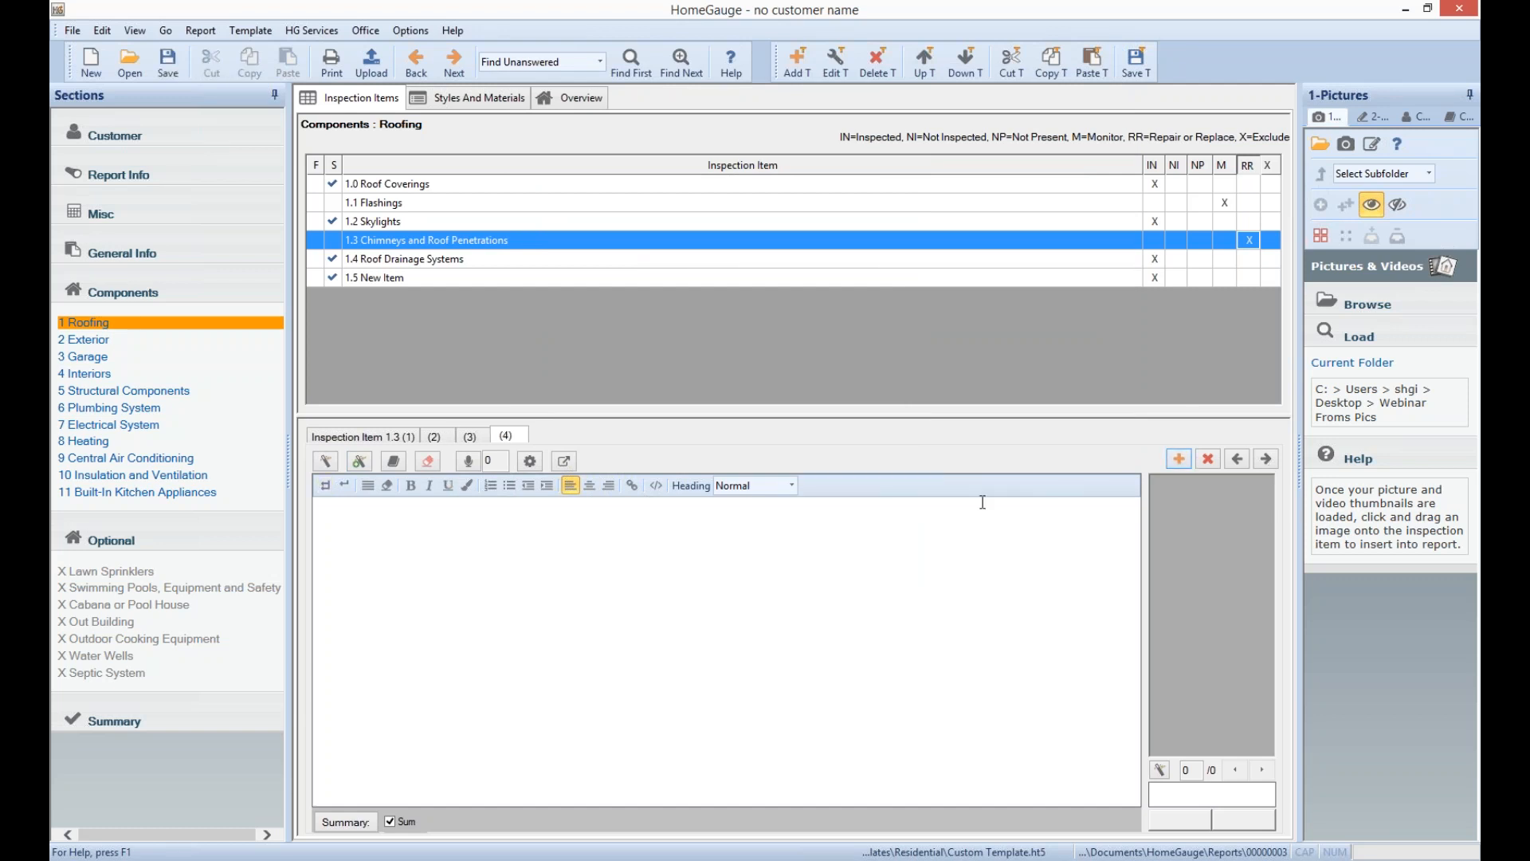
pyautogui.click(325, 462)
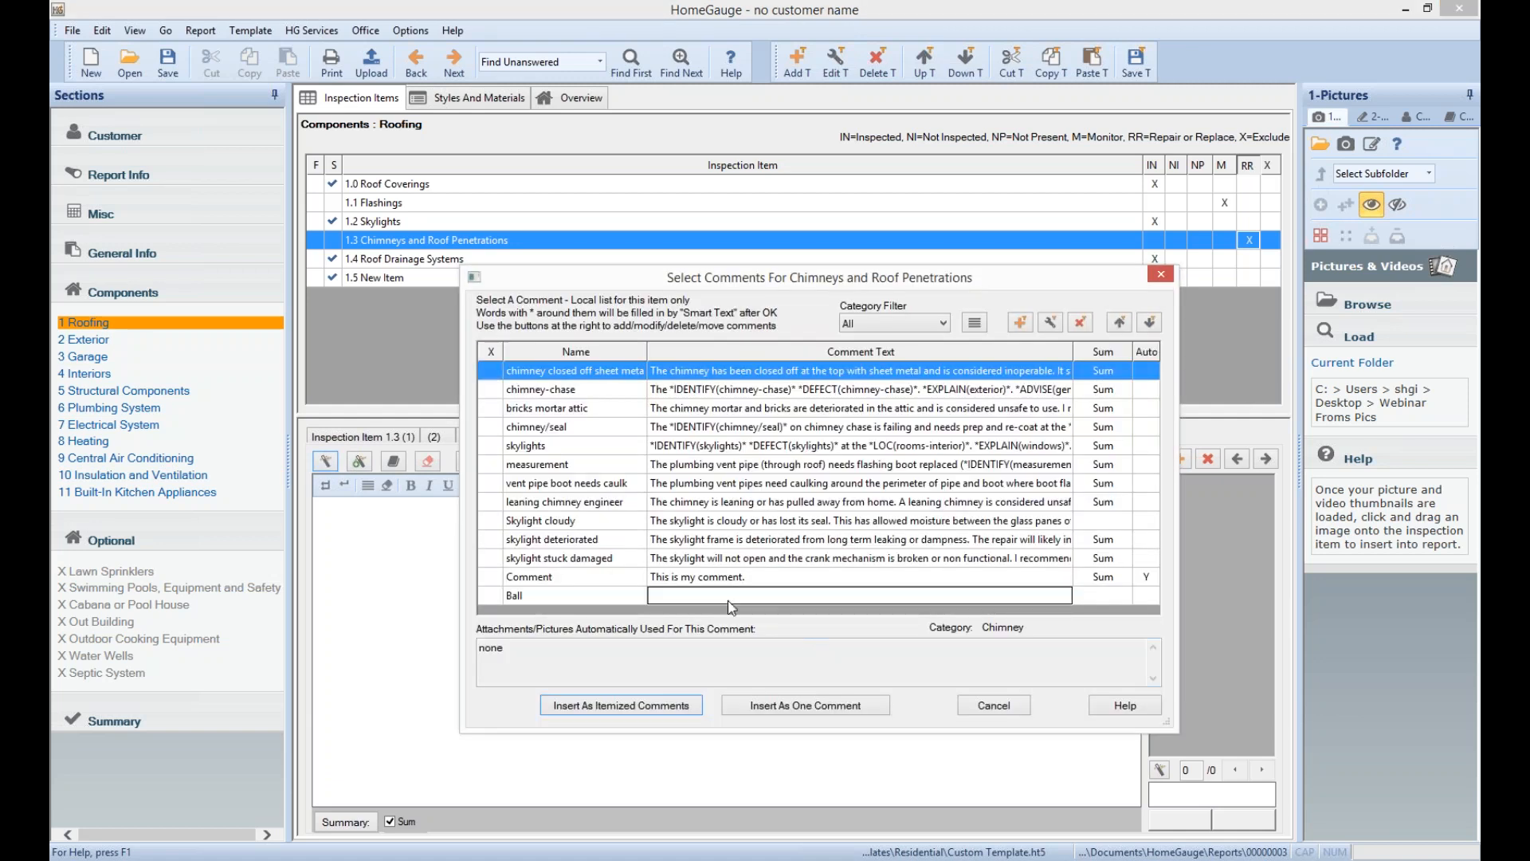
pyautogui.click(750, 598)
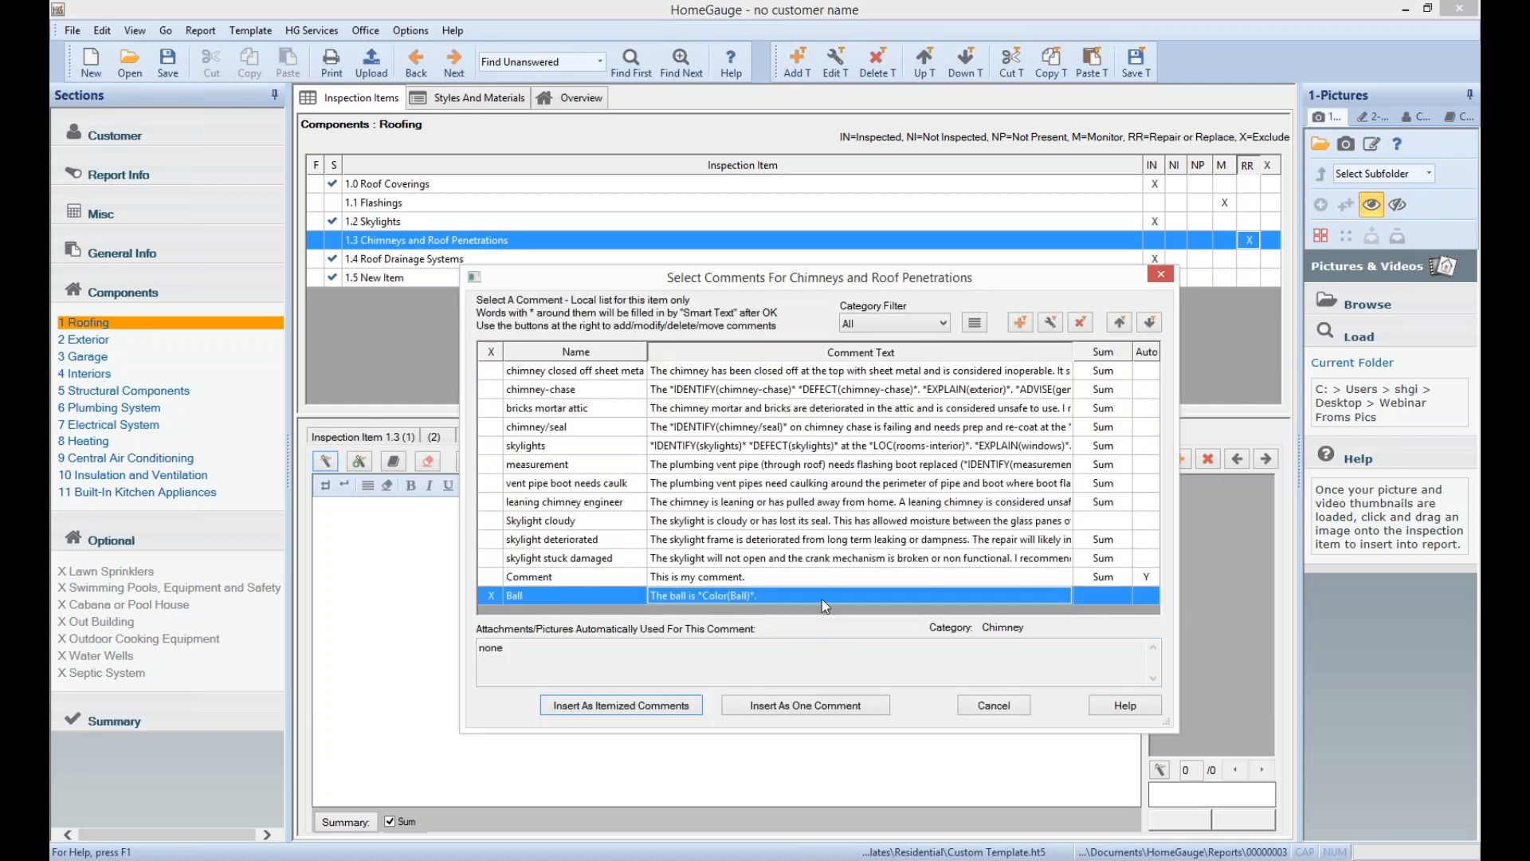
pyautogui.click(786, 706)
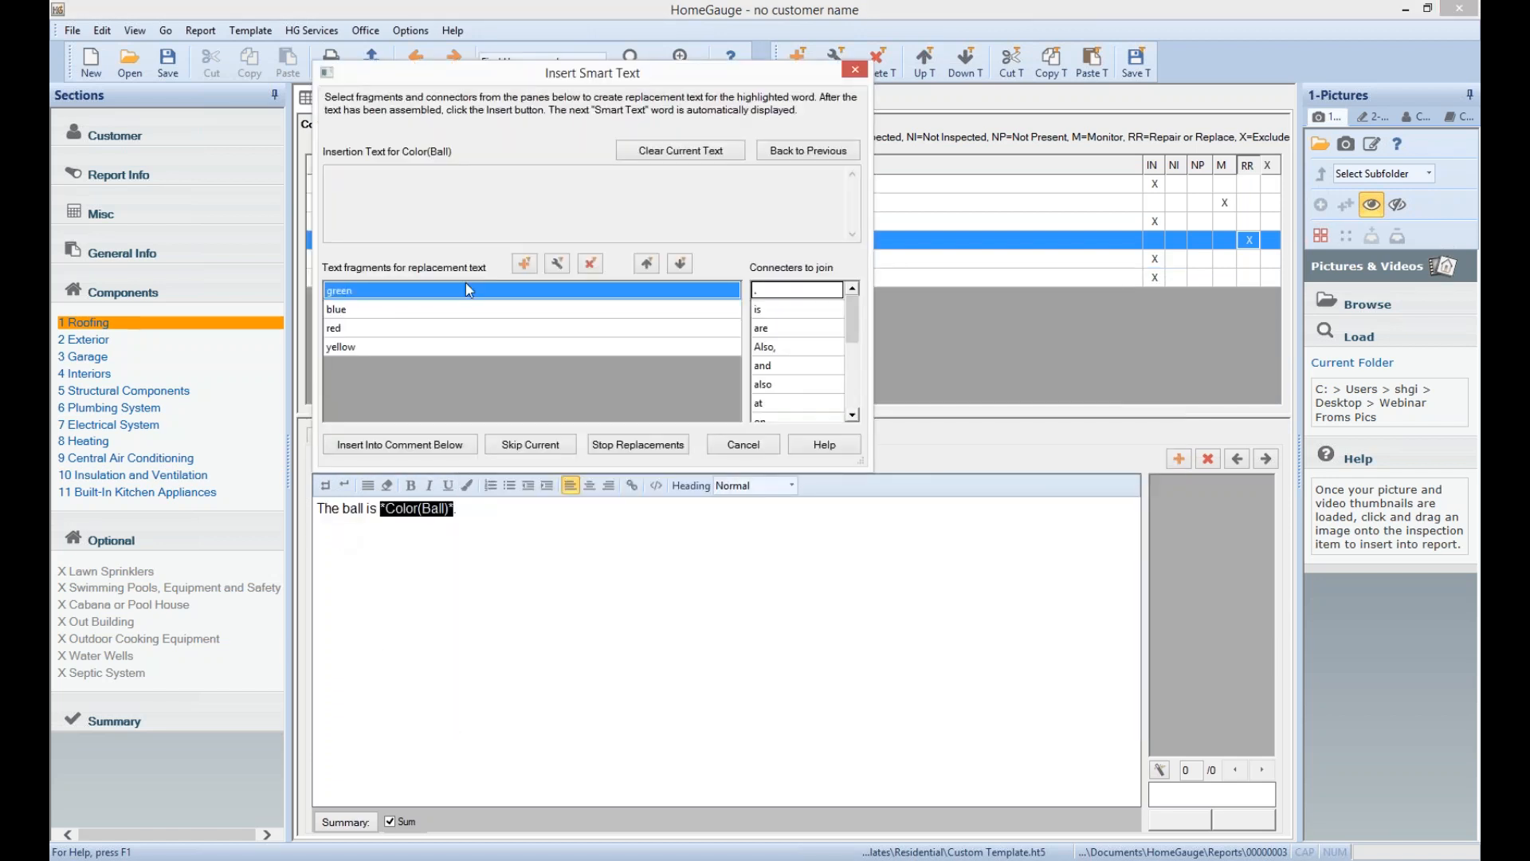
pyautogui.doubleClick(343, 328)
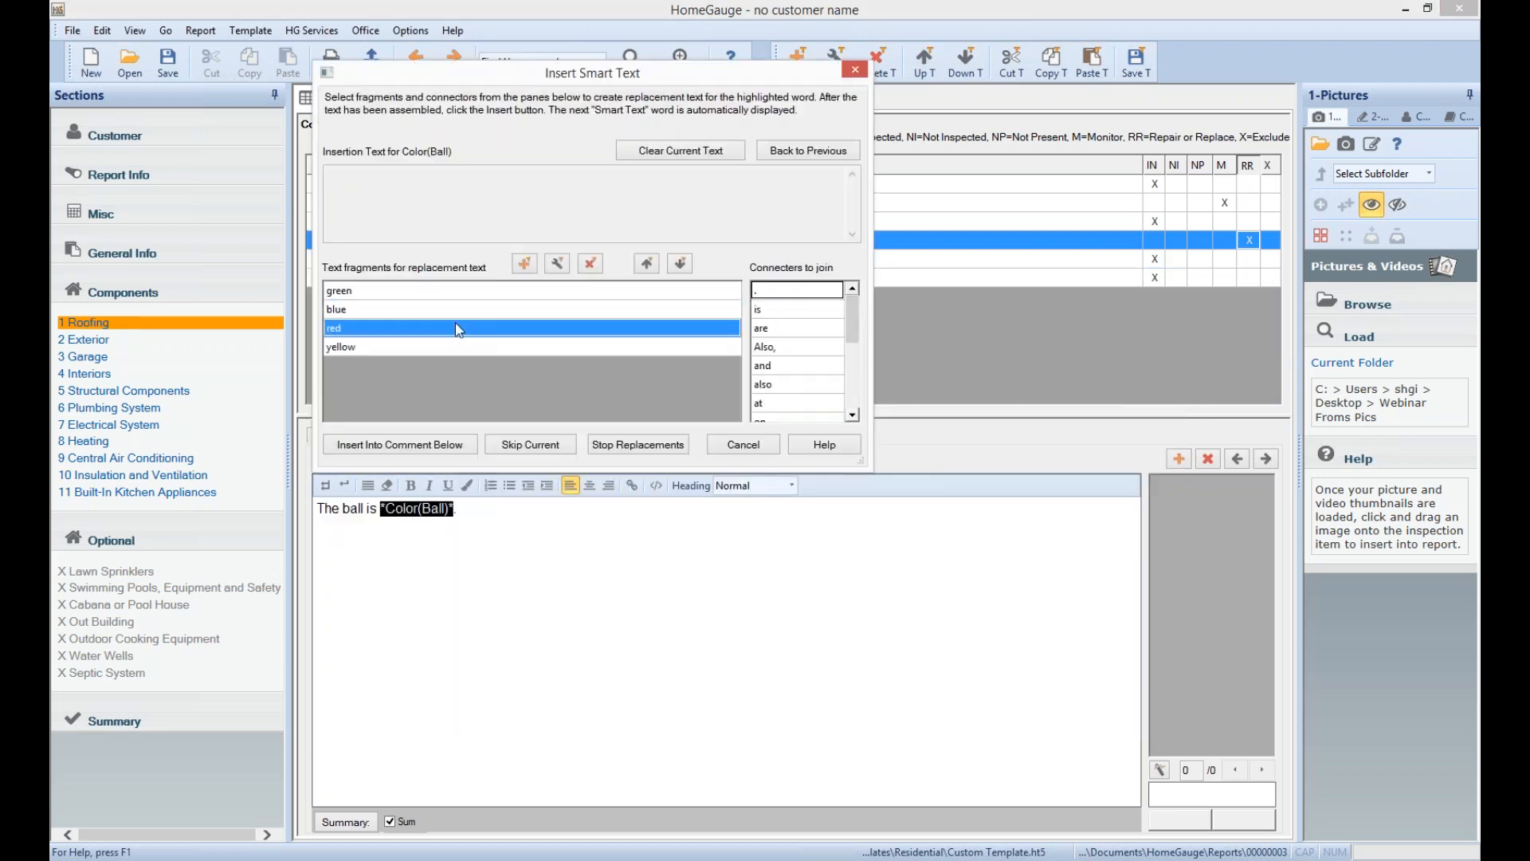
pyautogui.click(475, 447)
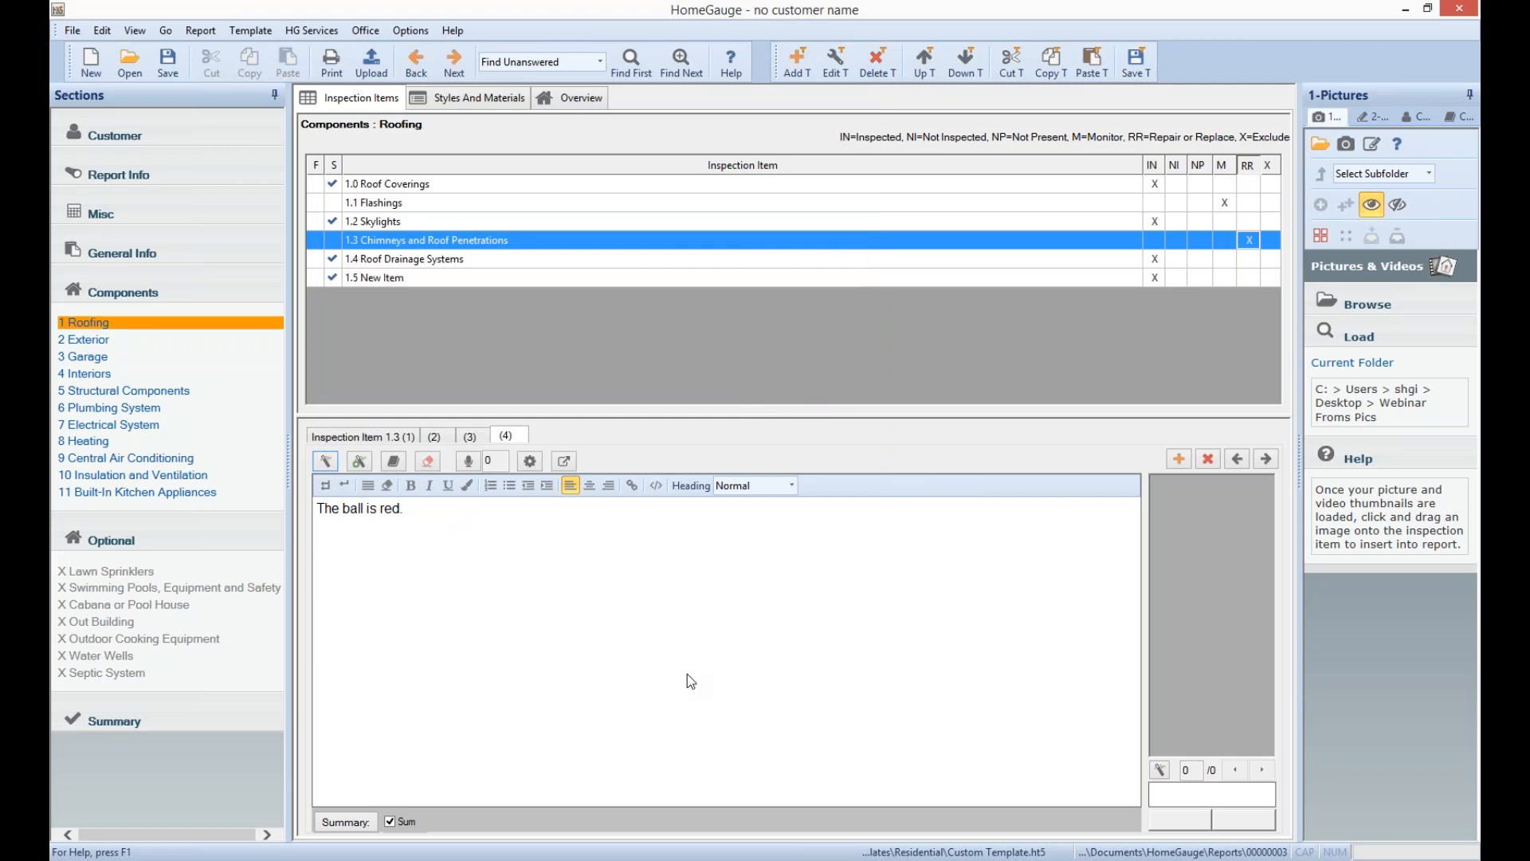
# Add a fifth comment and start a new reusable comment for it with the text "The ball is blue. Text"
pyautogui.click(1180, 460)
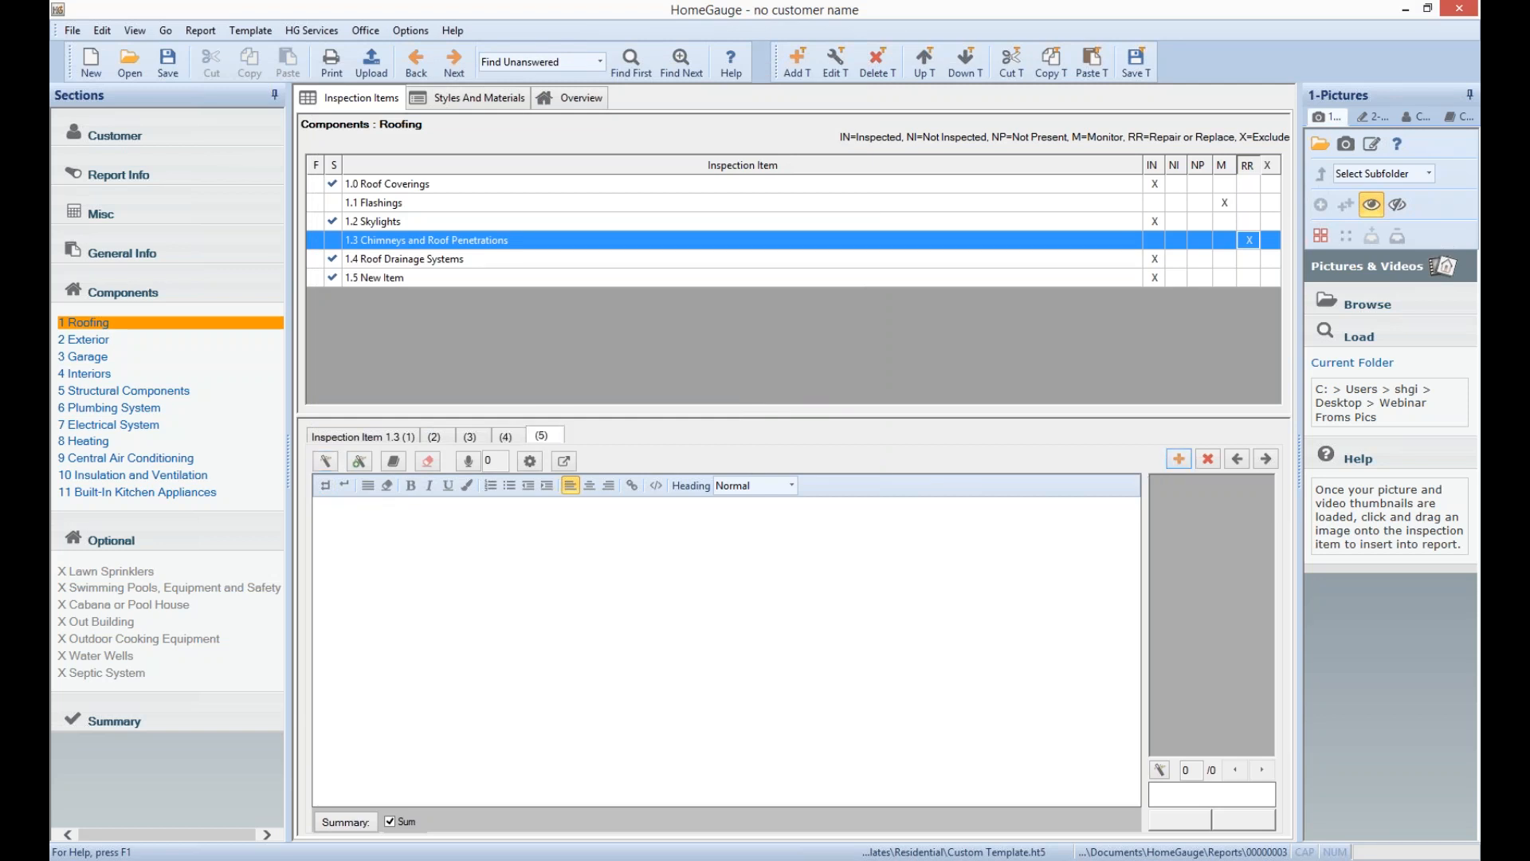
pyautogui.click(359, 461)
pyautogui.click(837, 480)
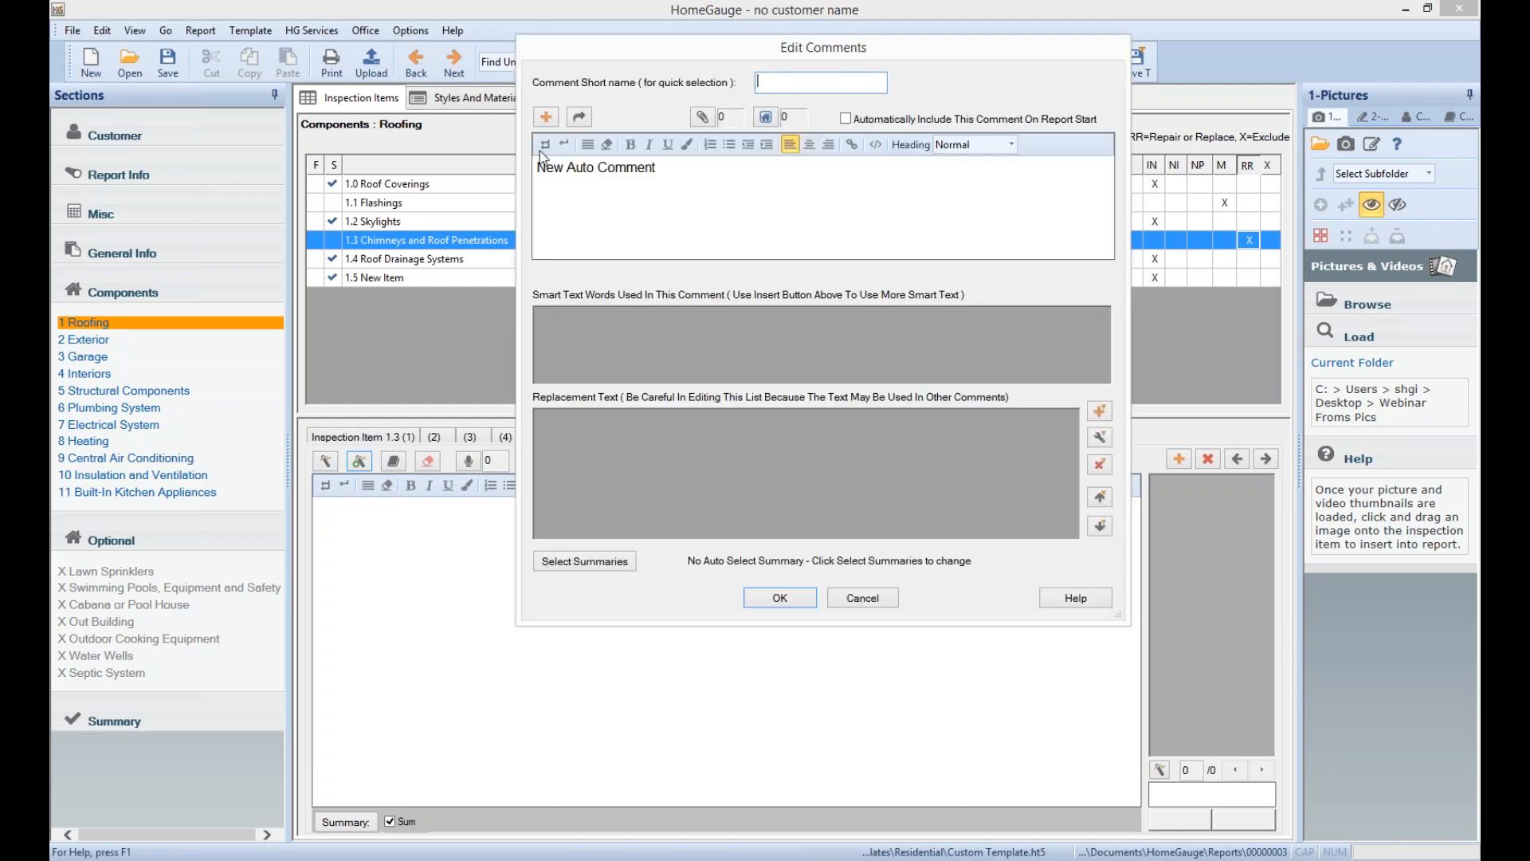
pyautogui.doubleClick(603, 166)
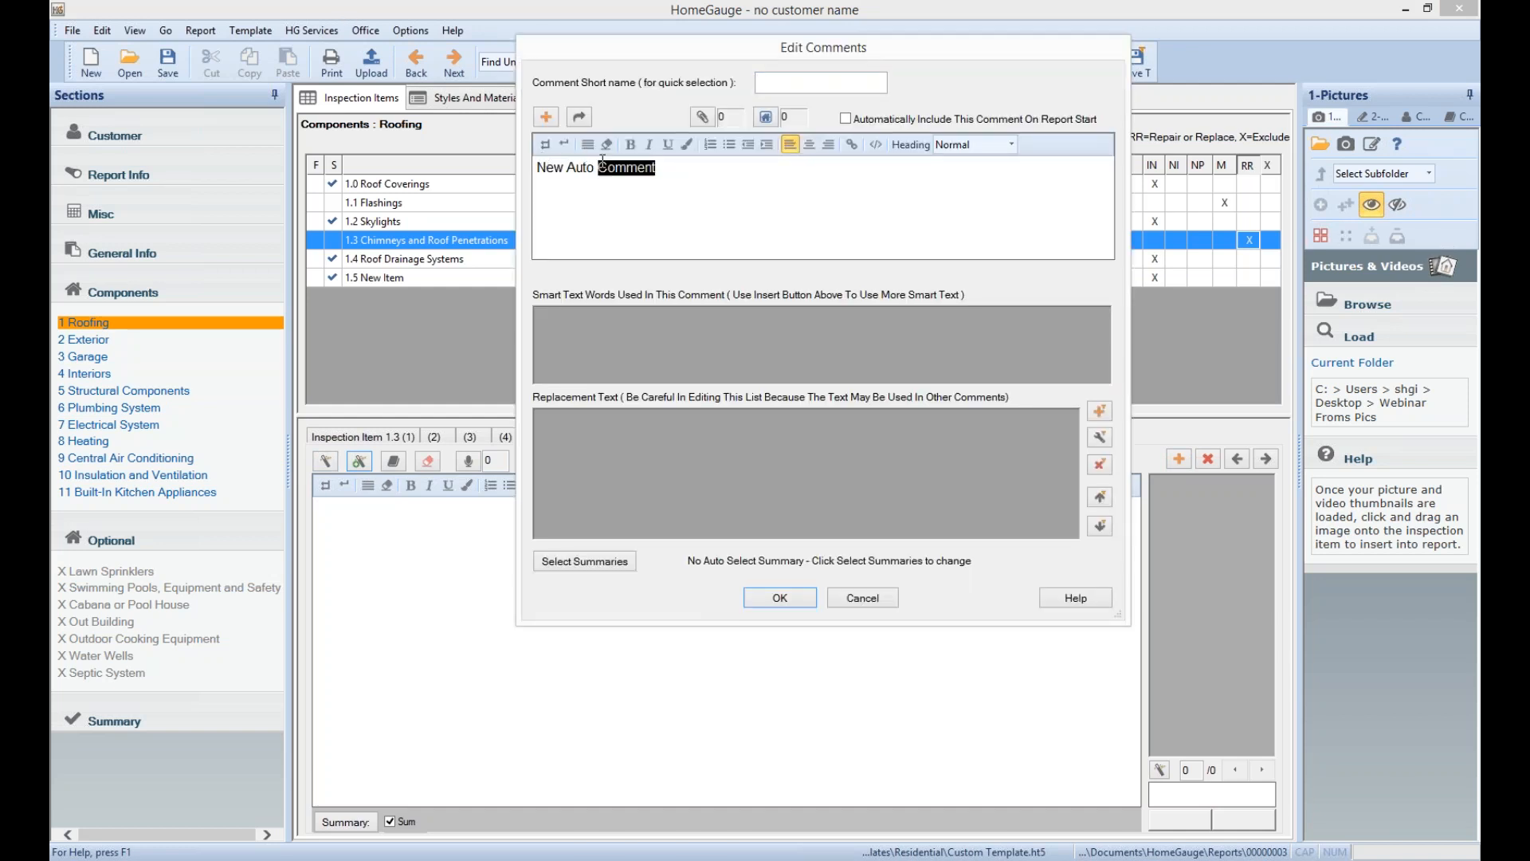
pyautogui.moveTo(677, 170); pyautogui.dragTo(474, 170)
pyautogui.write('The')
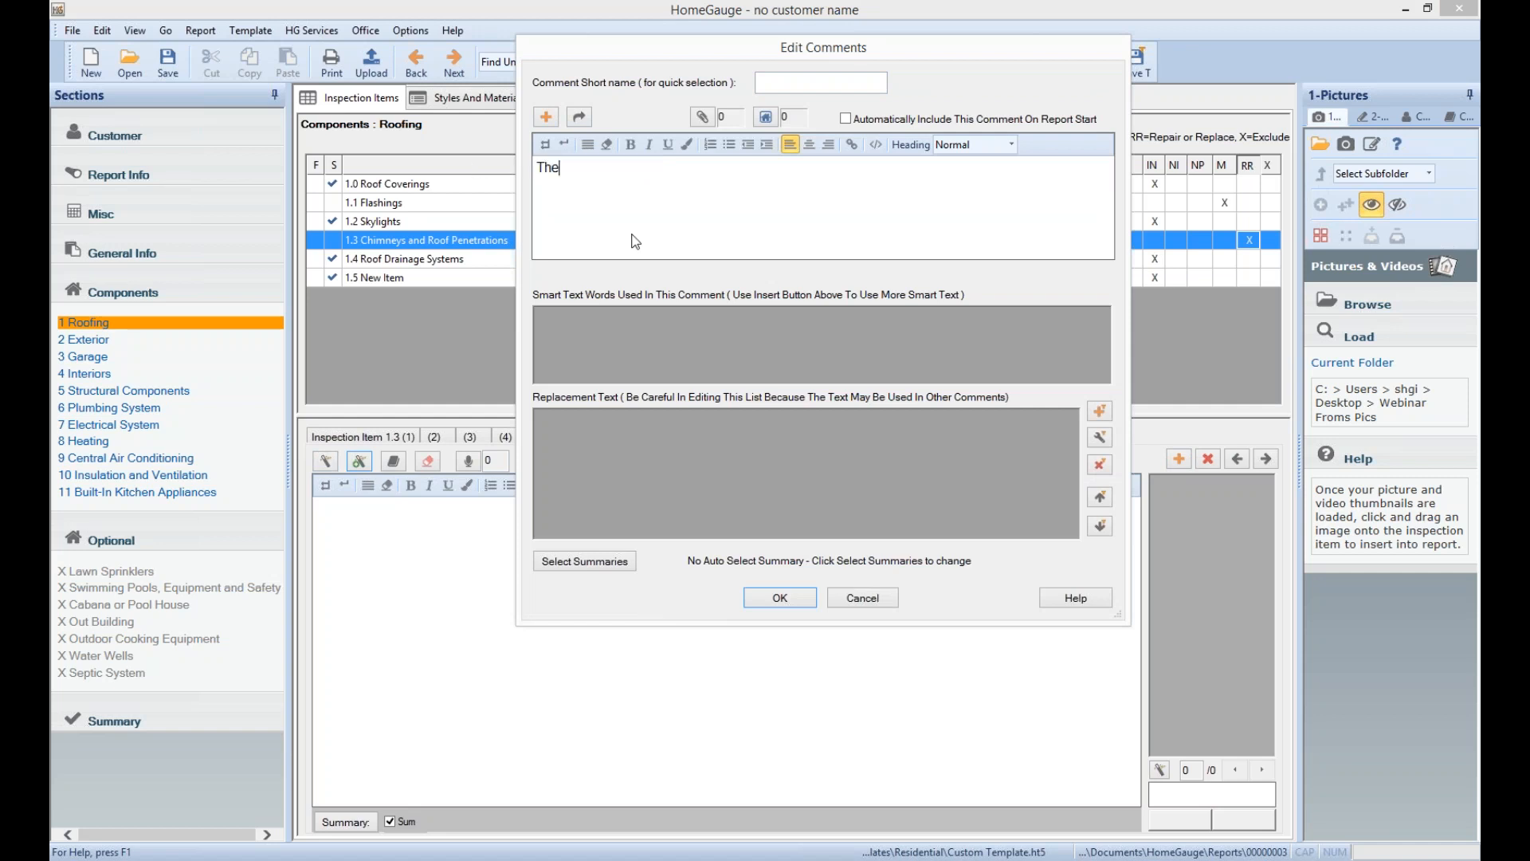
pyautogui.write(' ball is blue. Text')
# Create a new smart text word named "a" for the placeholder "Text" in the comment draft
pyautogui.moveTo(659, 168); pyautogui.dragTo(631, 168)
pyautogui.click(546, 117)
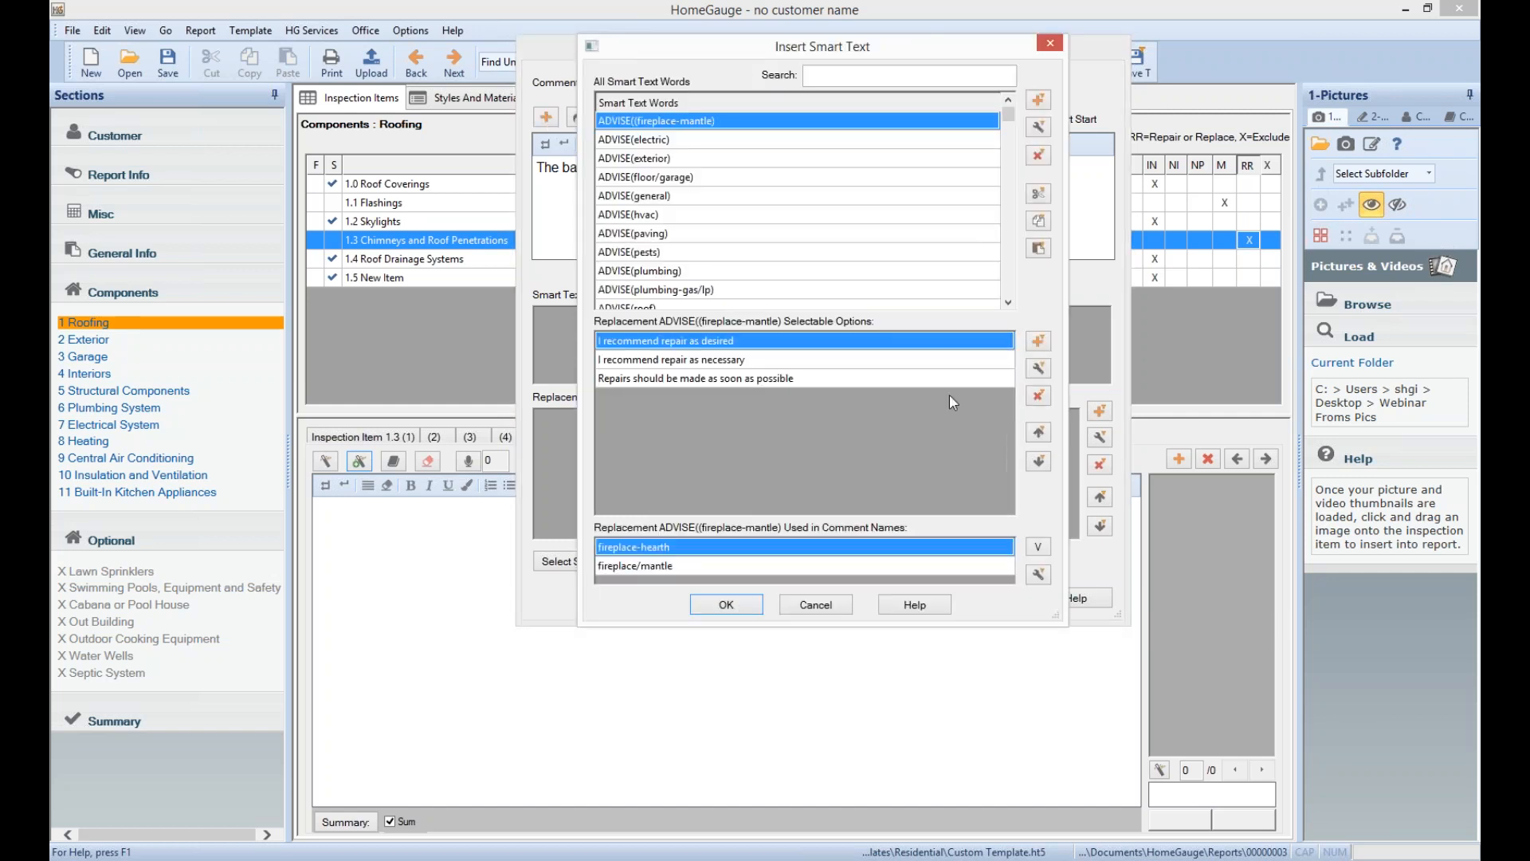
pyautogui.moveTo(1009, 112); pyautogui.dragTo(1008, 288)
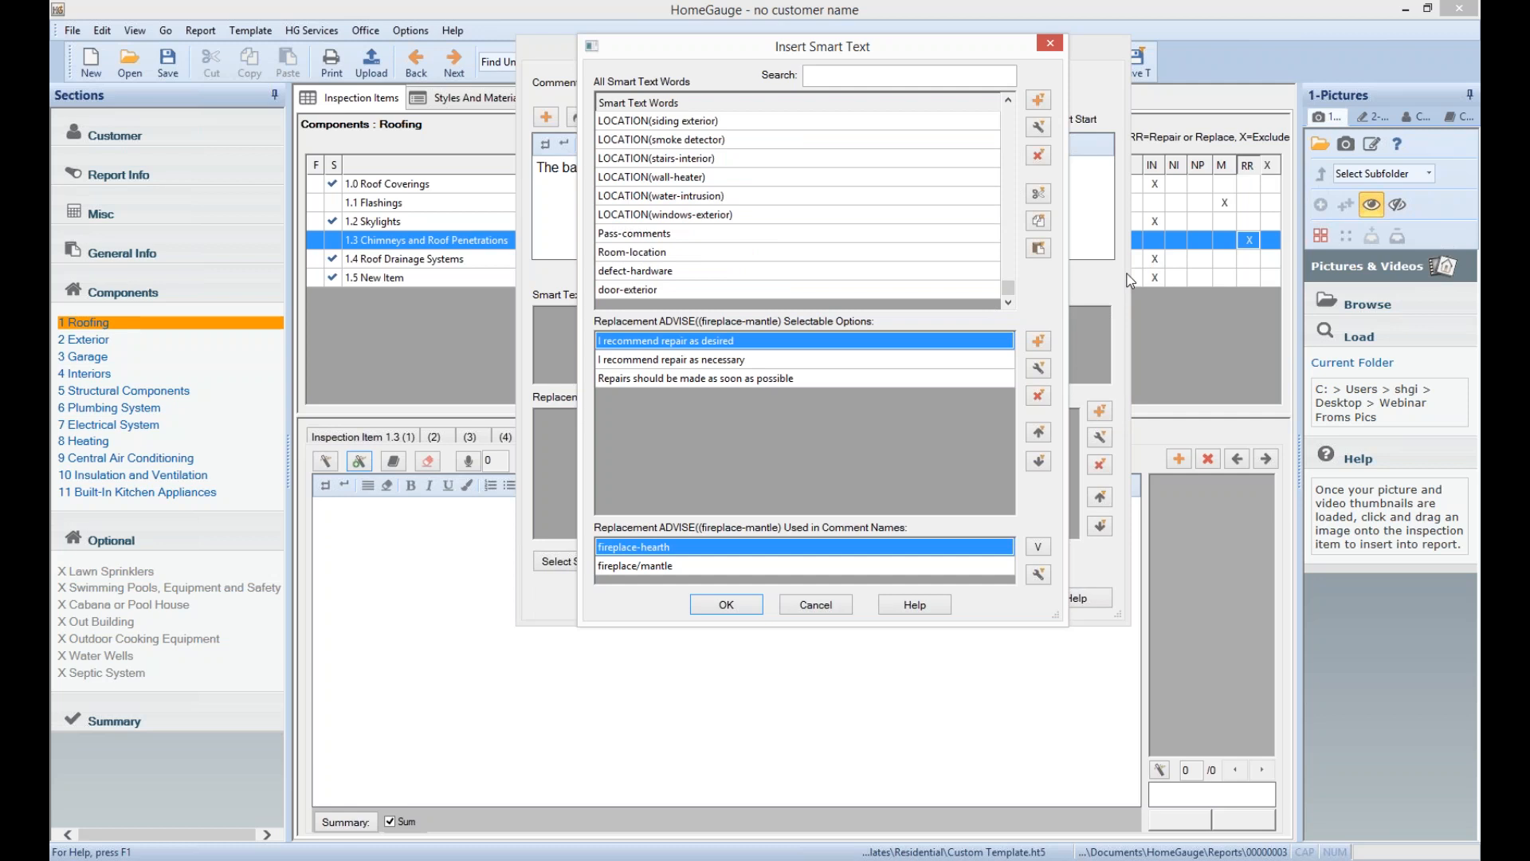
pyautogui.click(1038, 99)
pyautogui.write('a')
pyautogui.press('Return')
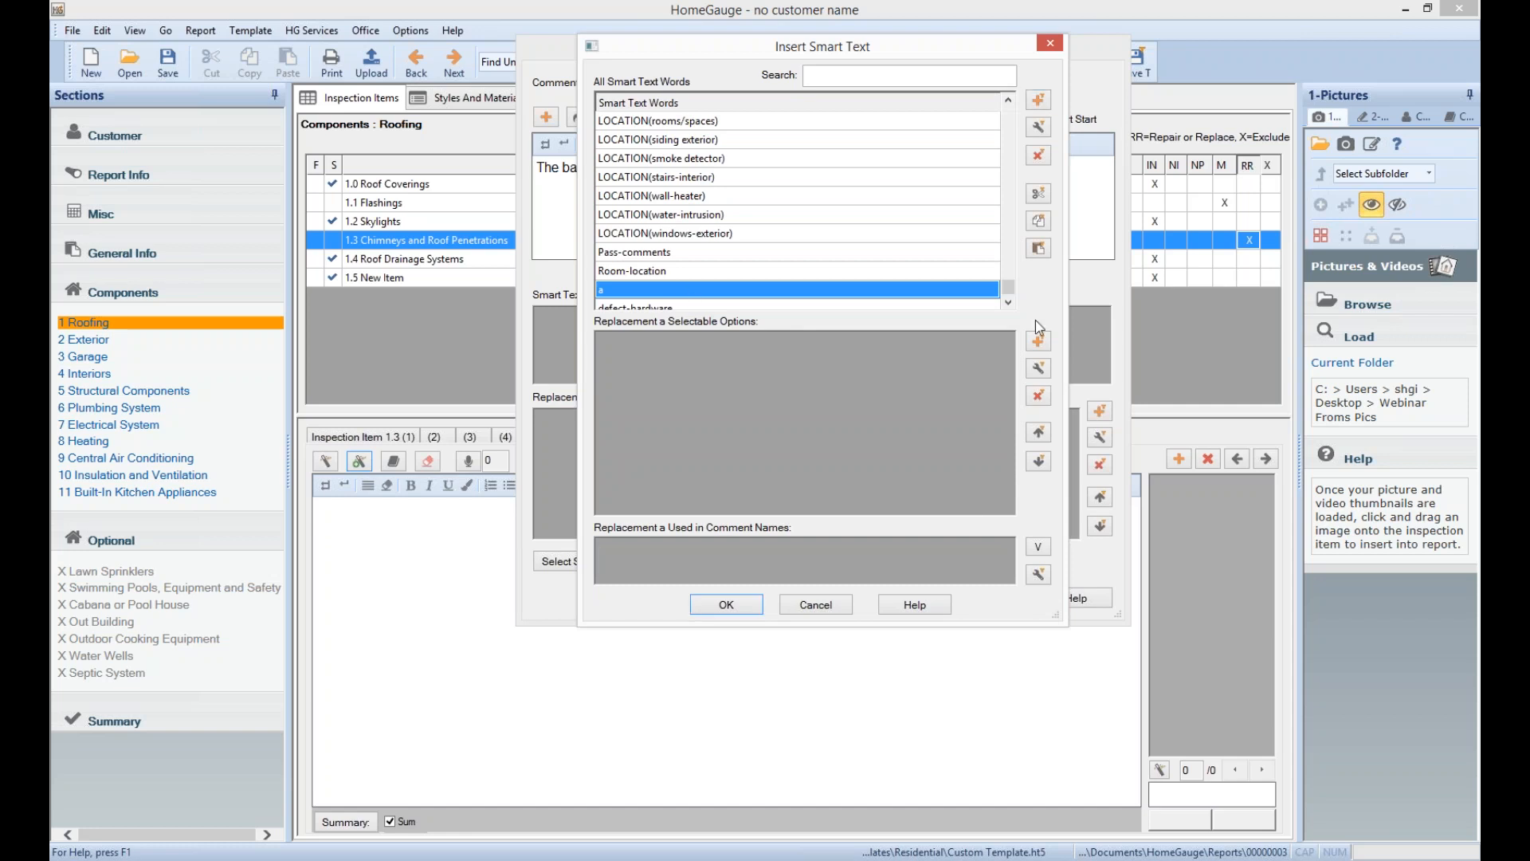
# Add "This is my comment" and "This is my other comment" as replacement options for "a" and insert the smart text into the comment
pyautogui.click(1037, 340)
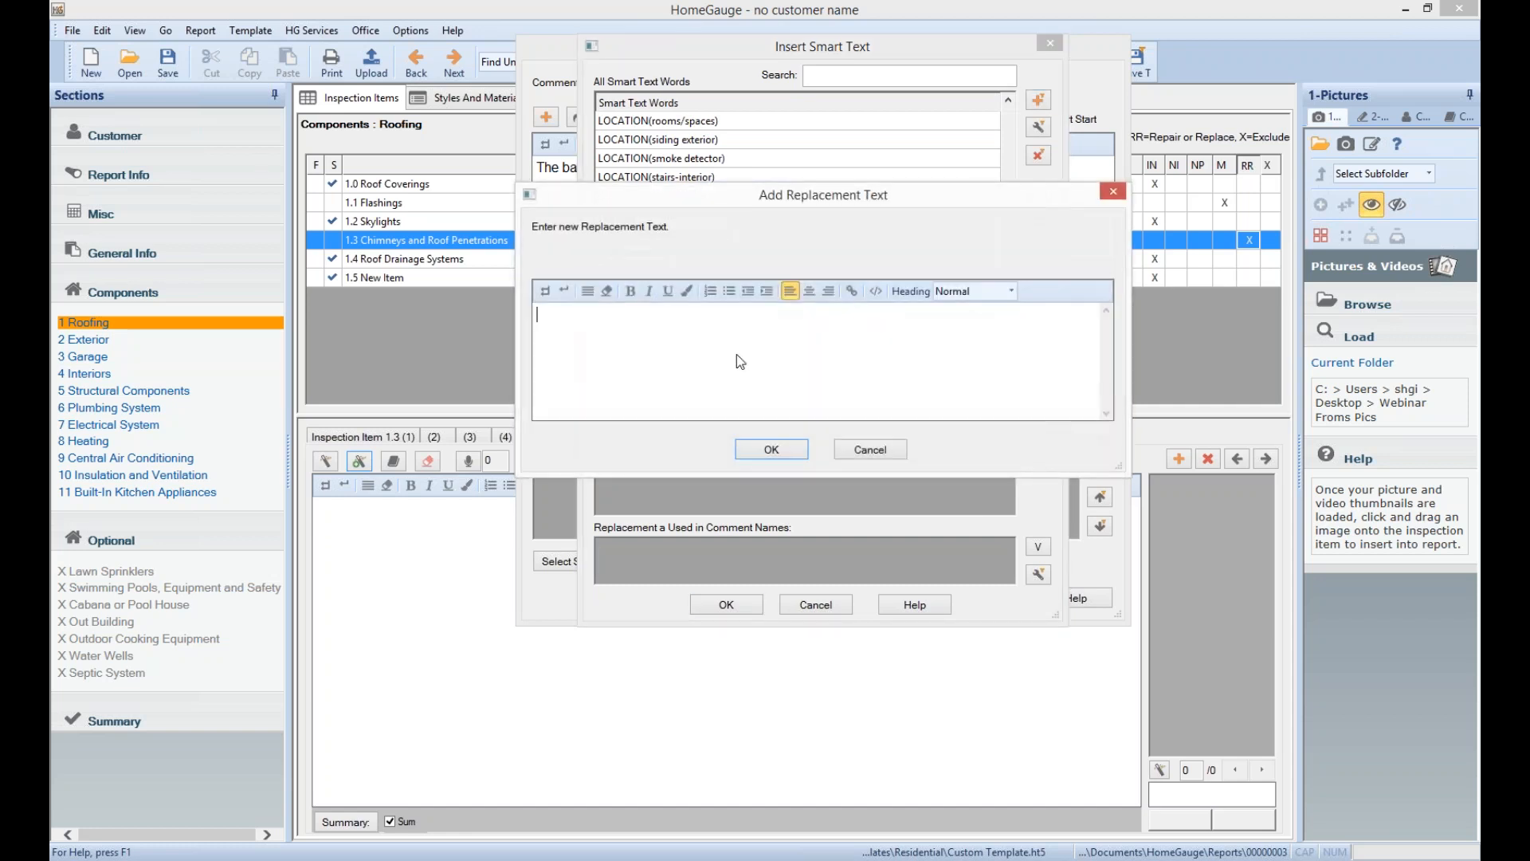
pyautogui.write('This is my comment.')
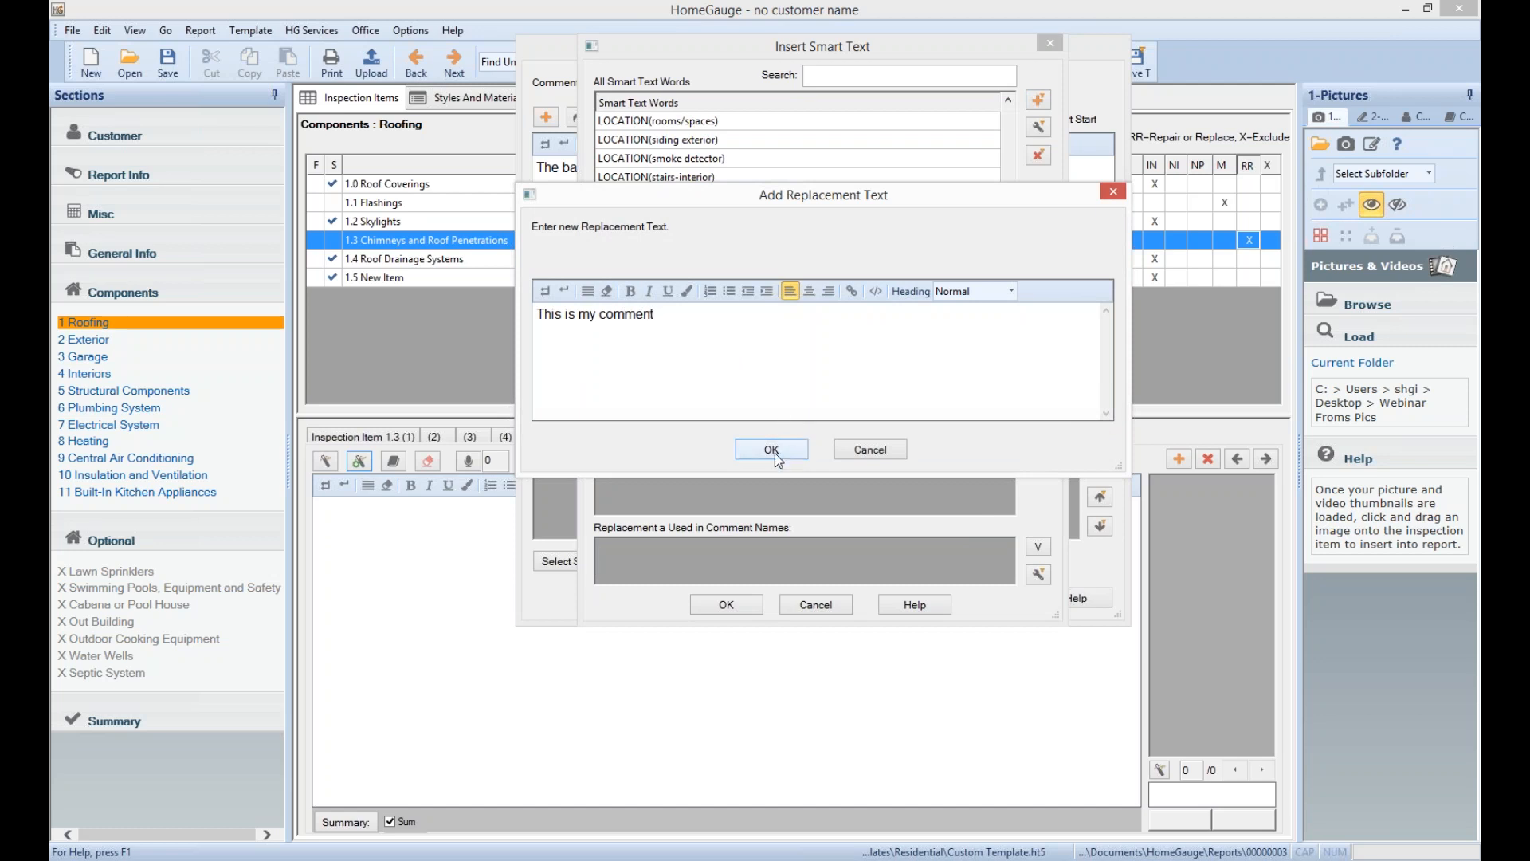
pyautogui.click(769, 455)
pyautogui.click(1040, 342)
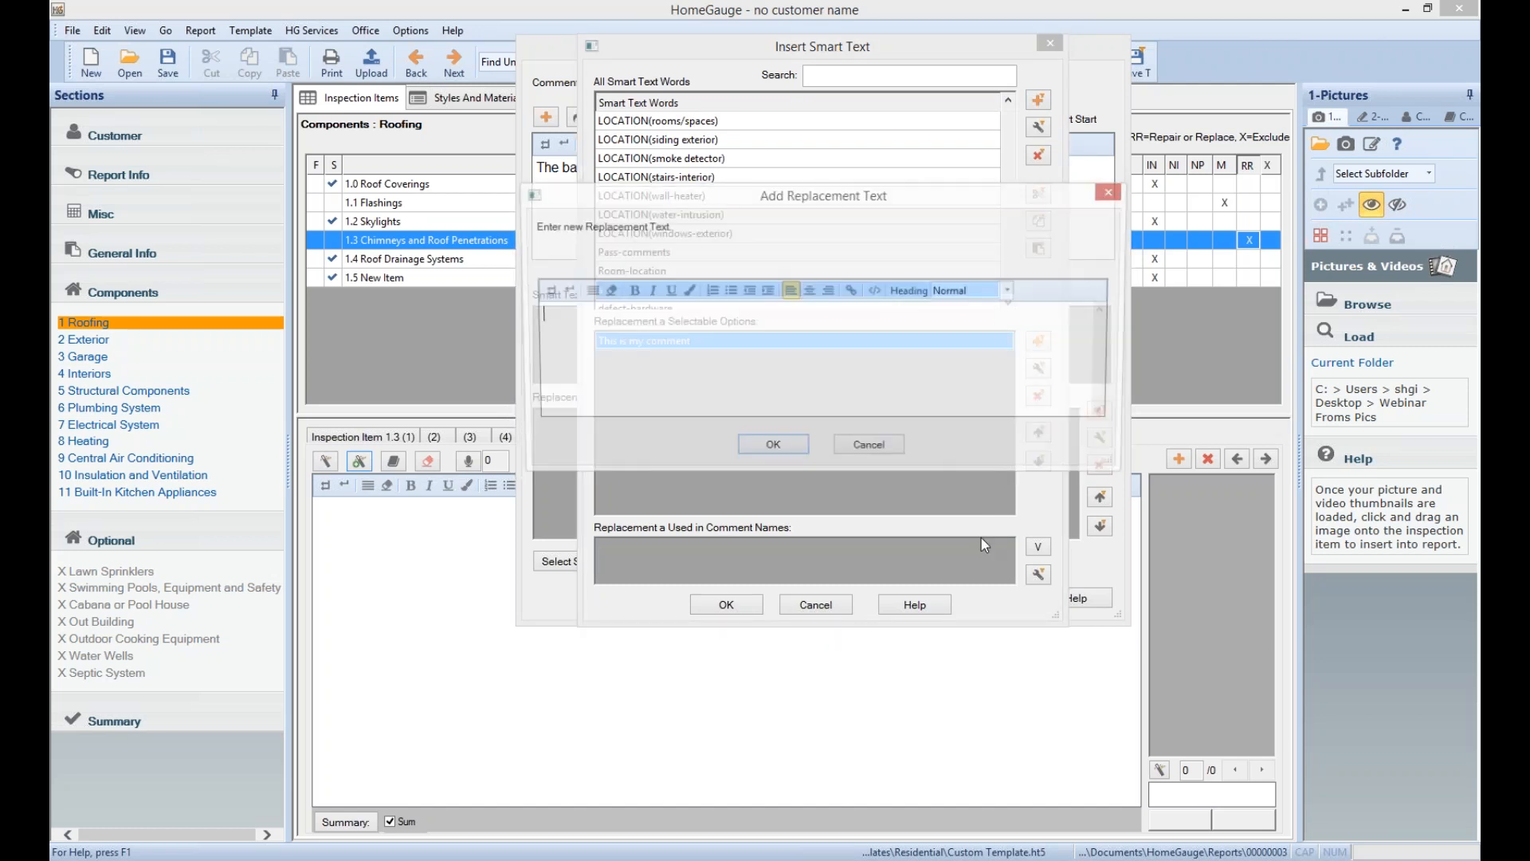
pyautogui.write('Thi')
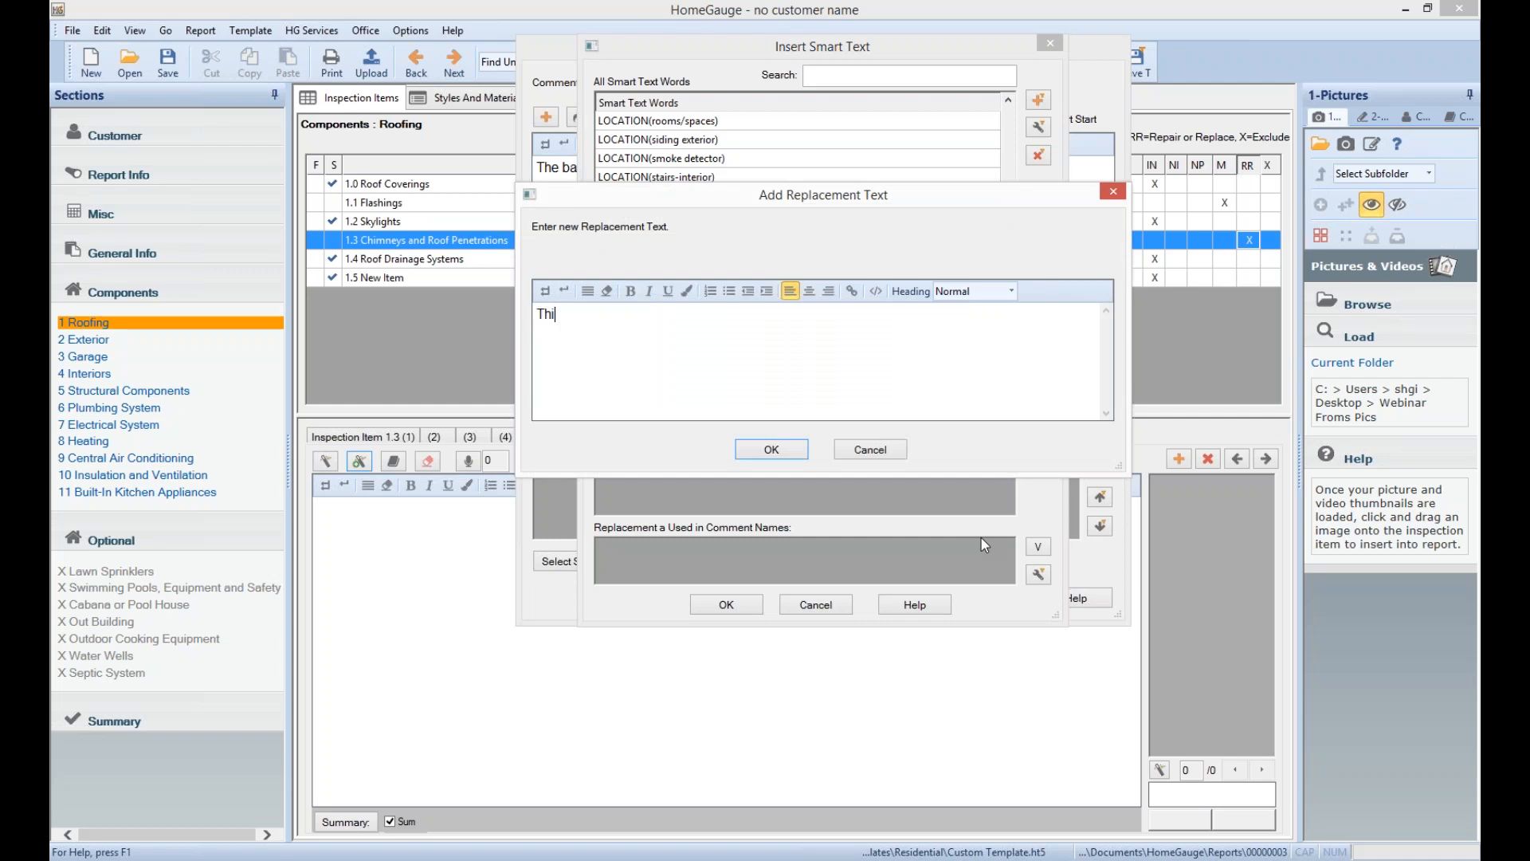
pyautogui.write('s is my other comment')
pyautogui.click(771, 450)
pyautogui.click(716, 606)
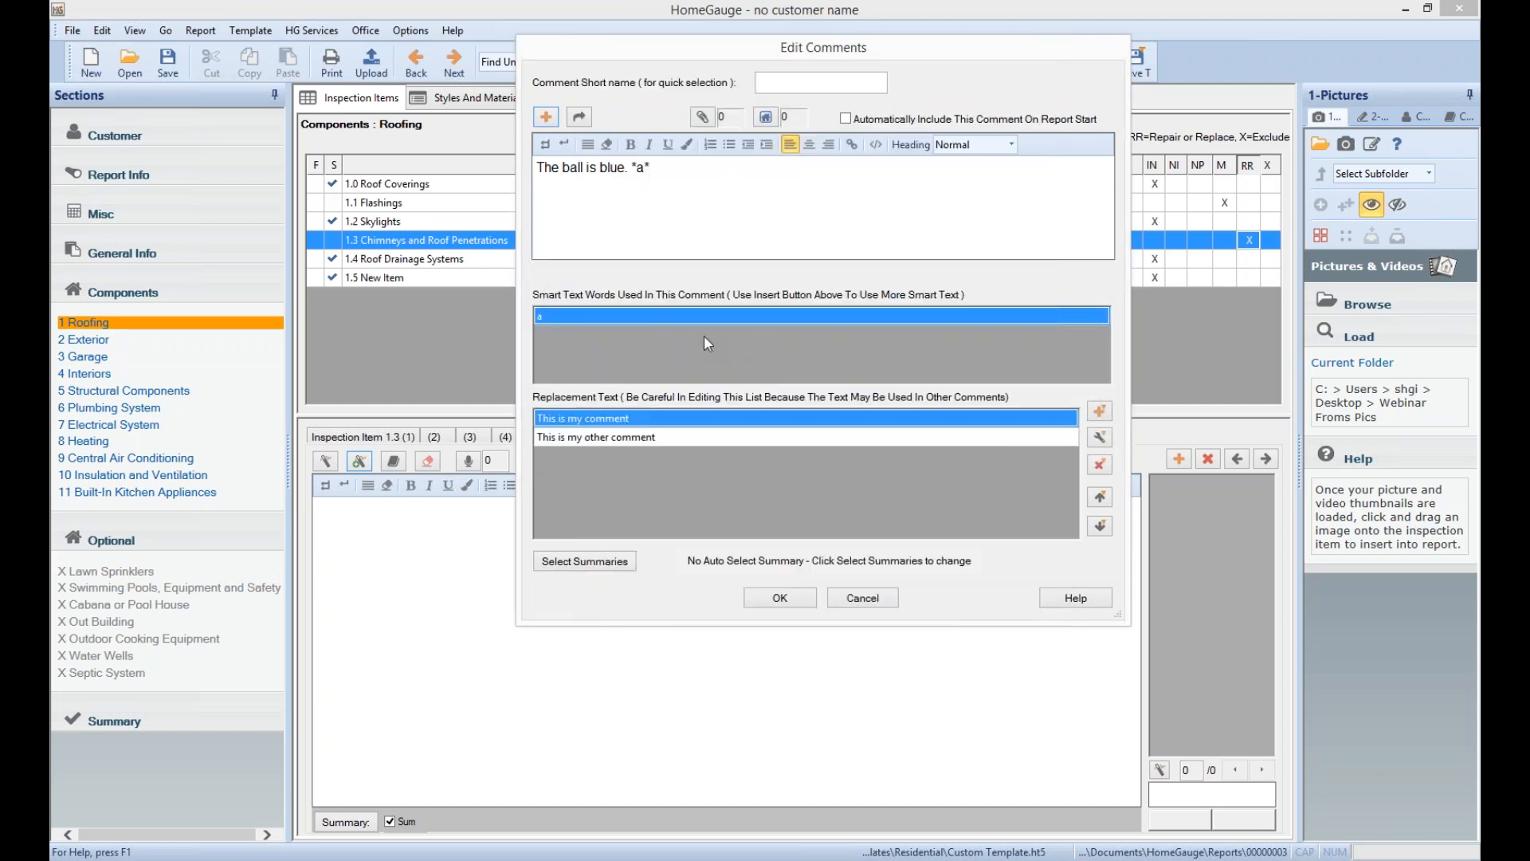
# Discard the draft reusable comment and write "The ball is yellow. *a*" directly in the fifth comment
pyautogui.moveTo(673, 167); pyautogui.dragTo(619, 168)
pyautogui.click(670, 168)
pyautogui.click(864, 597)
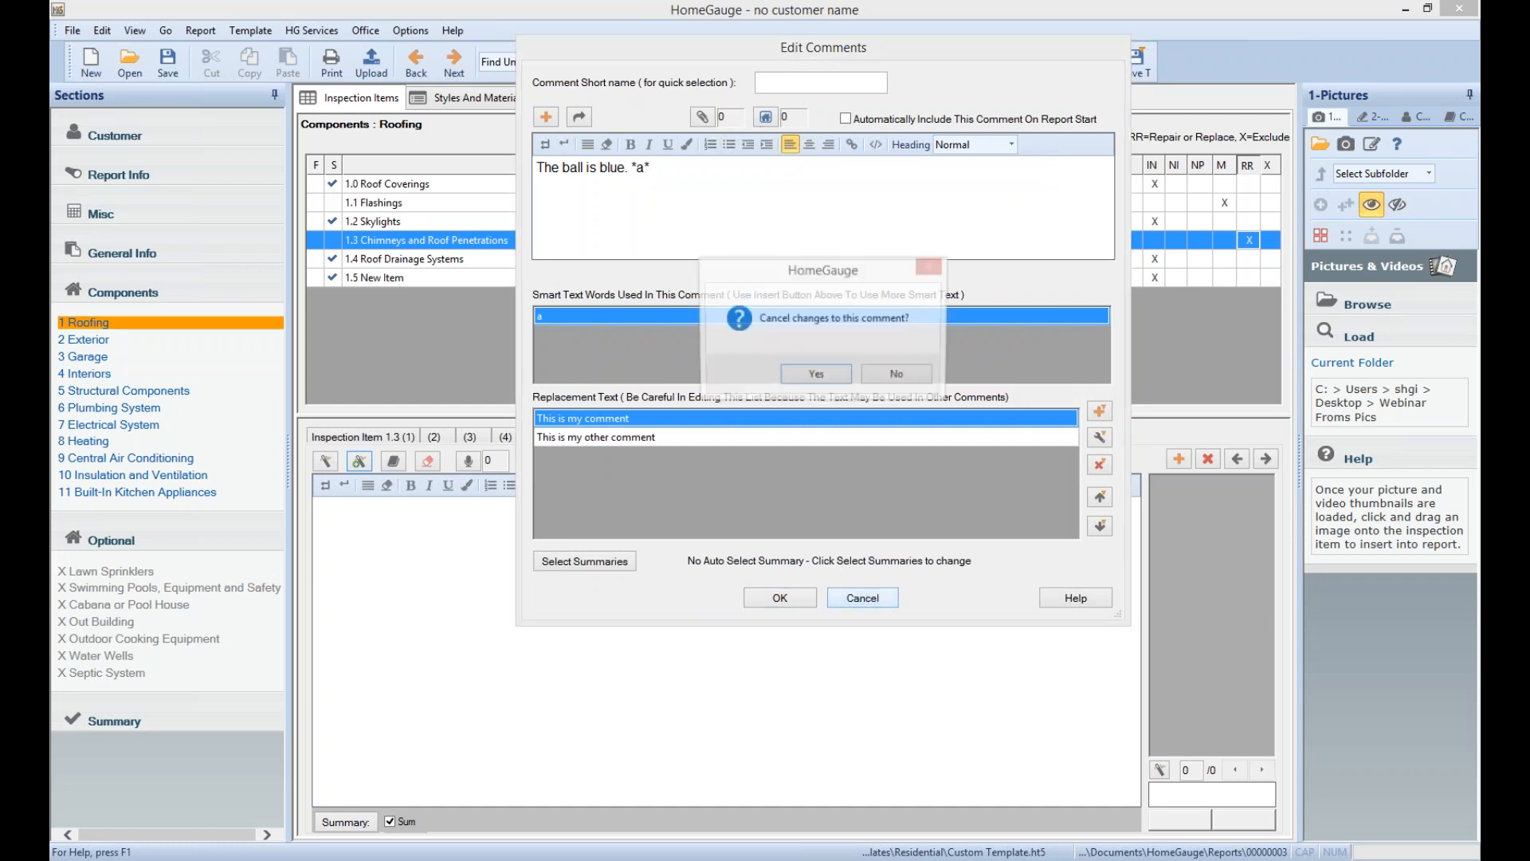
pyautogui.press('Return')
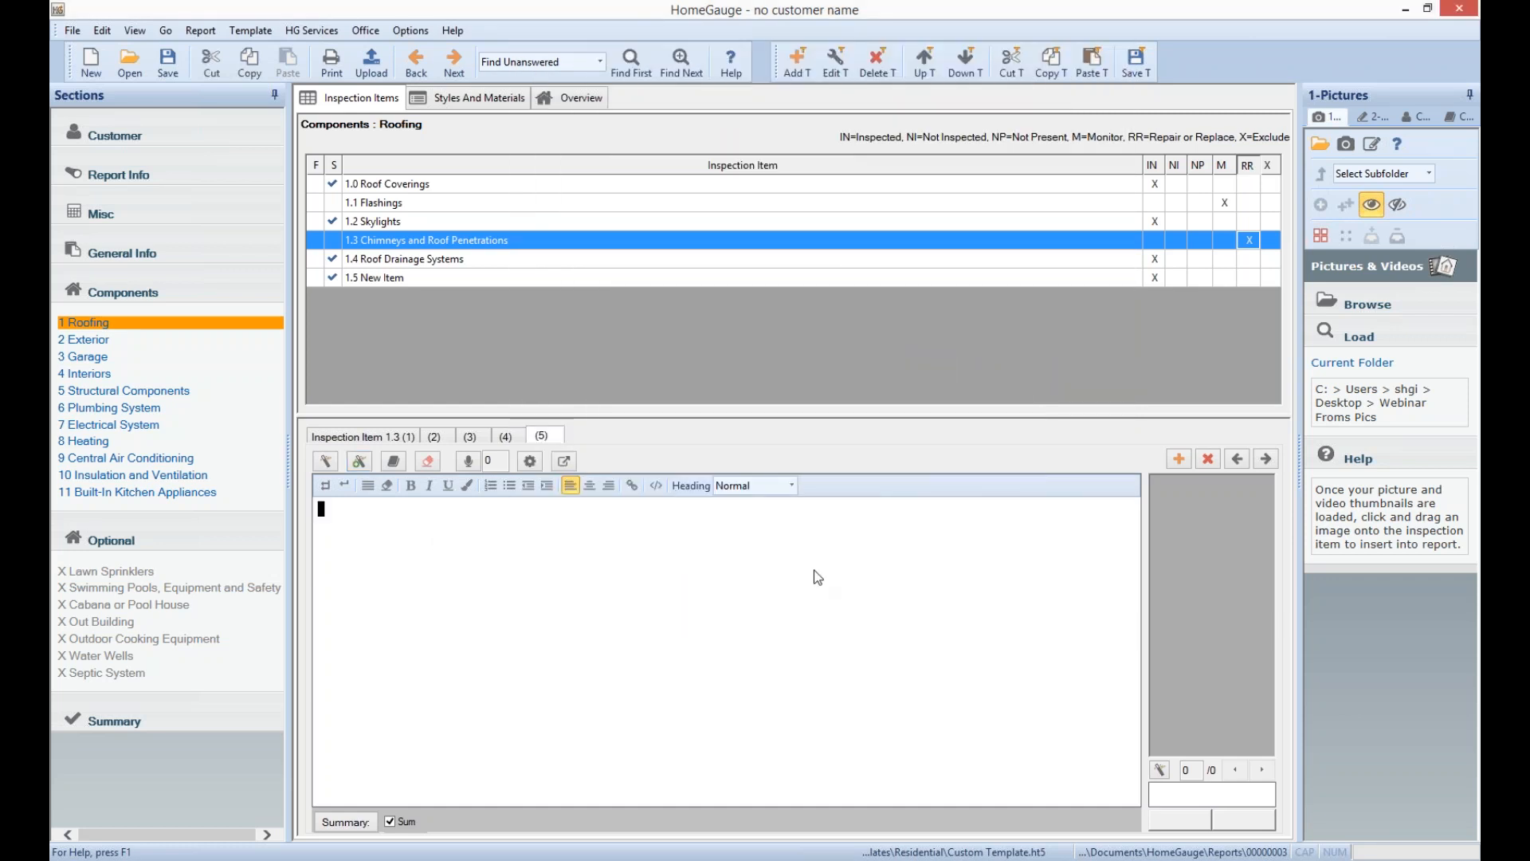
pyautogui.write('The bal')
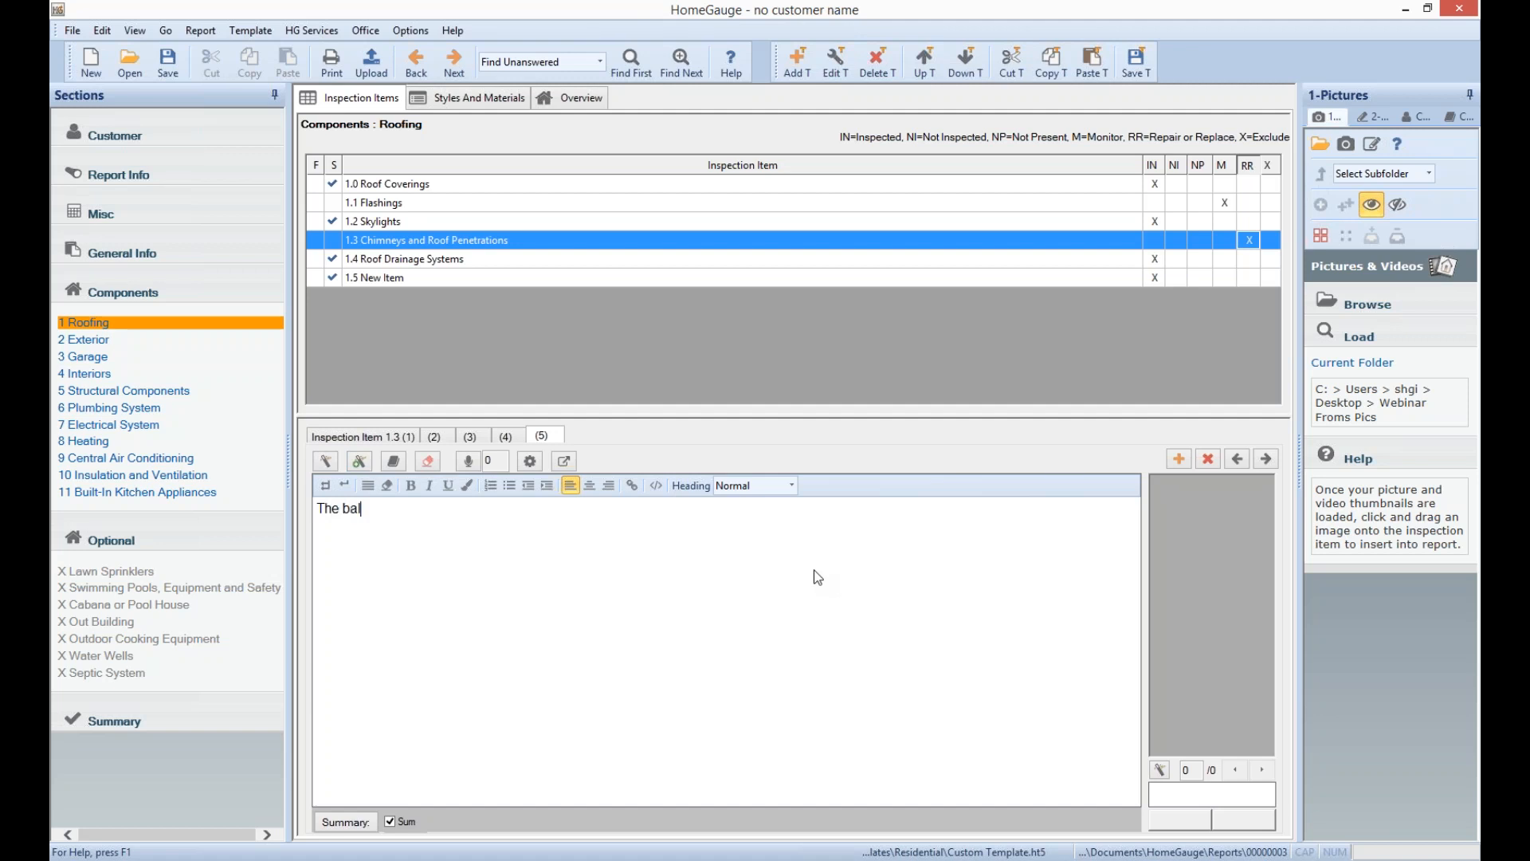
pyautogui.write('l is yellow. *a*')
# Replace the *a* smart text in the fifth comment with "This is my other comment" inserted twice
pyautogui.click(529, 462)
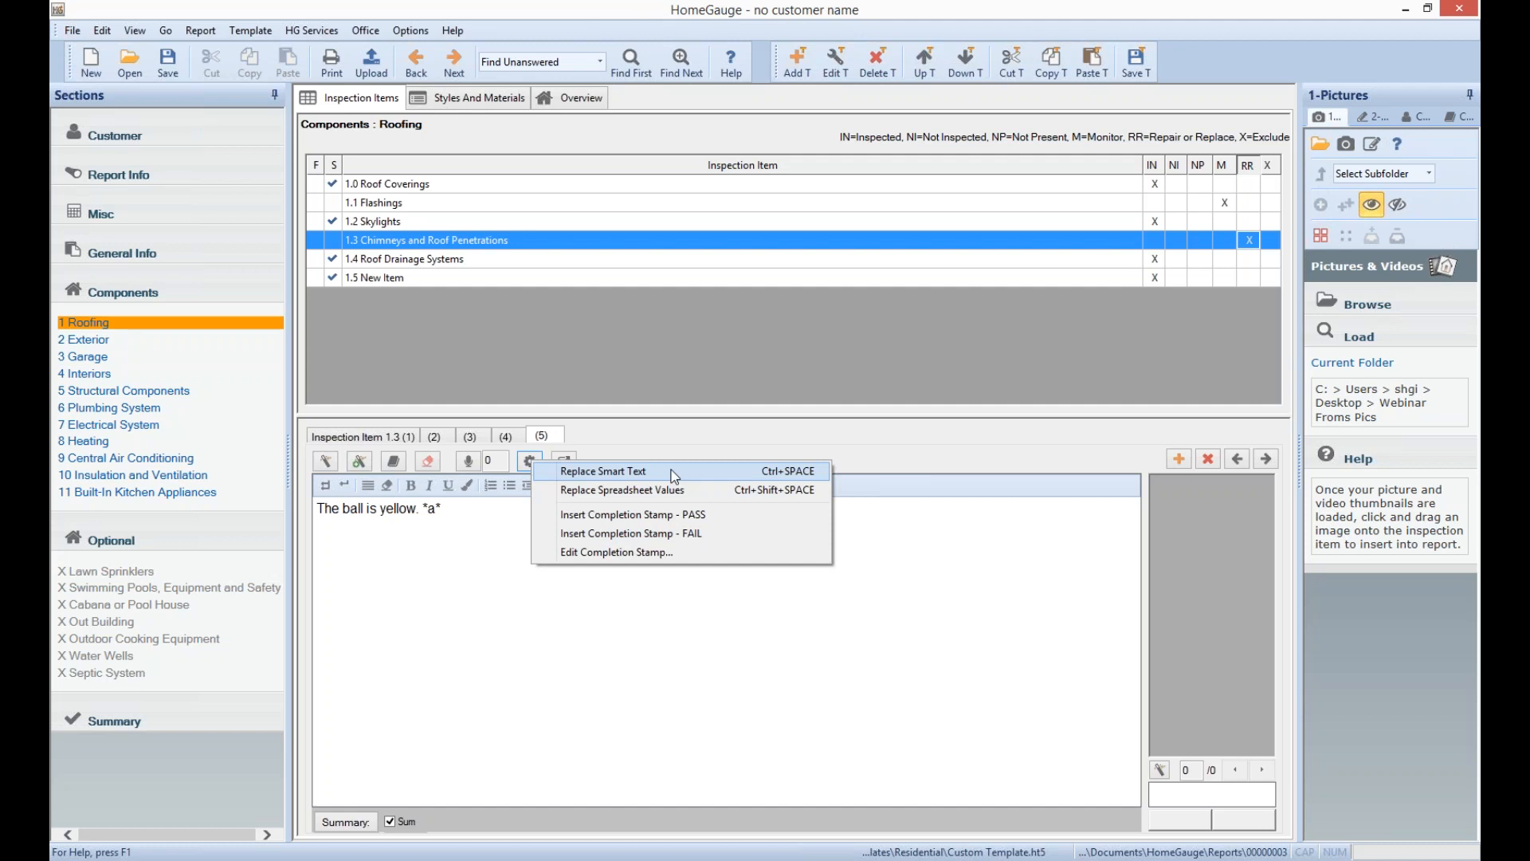
pyautogui.click(500, 527)
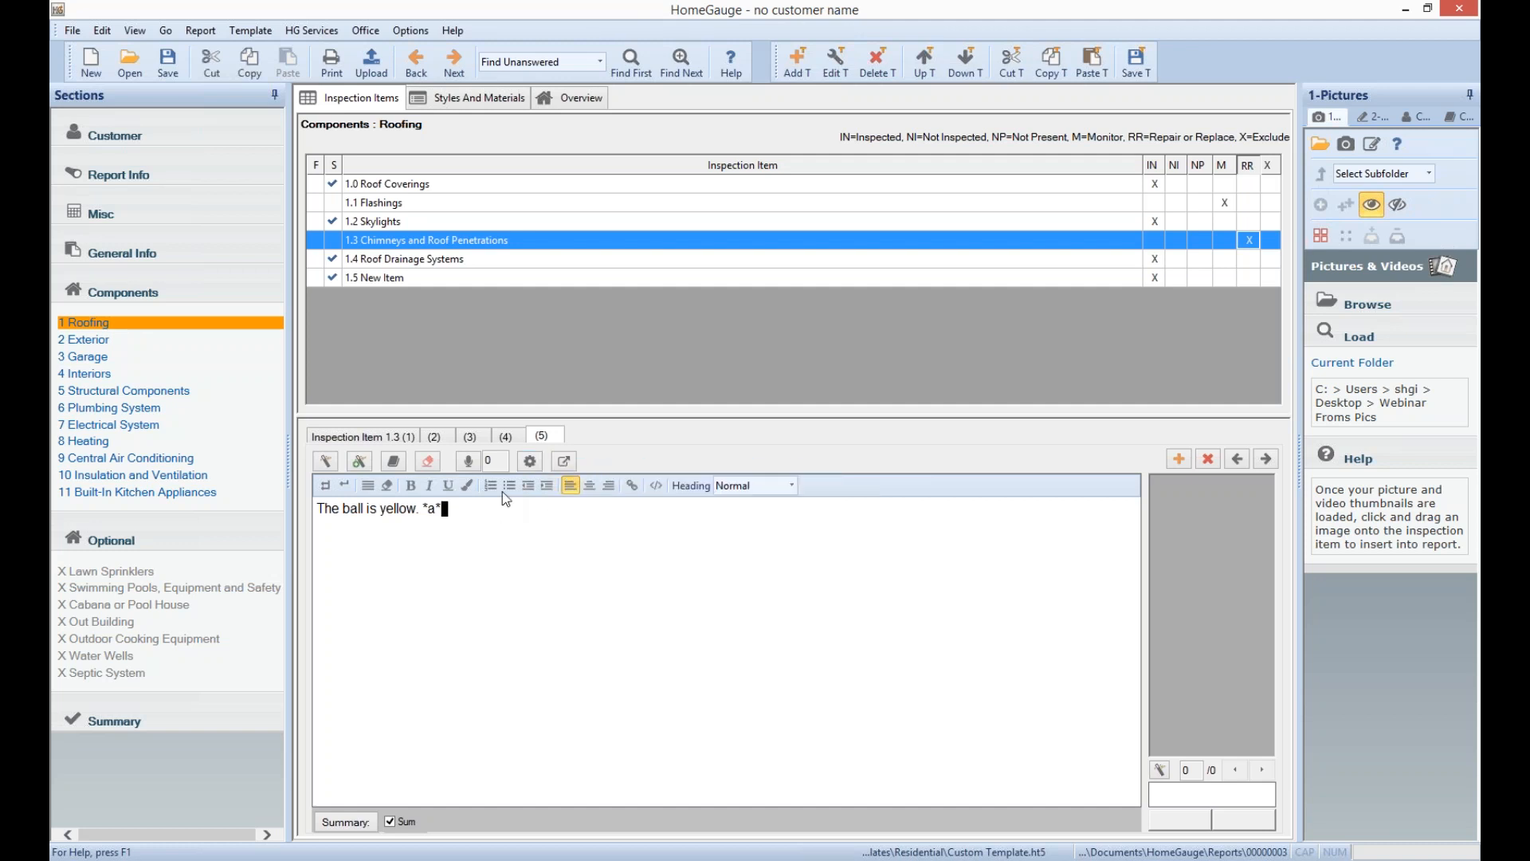
pyautogui.click(531, 462)
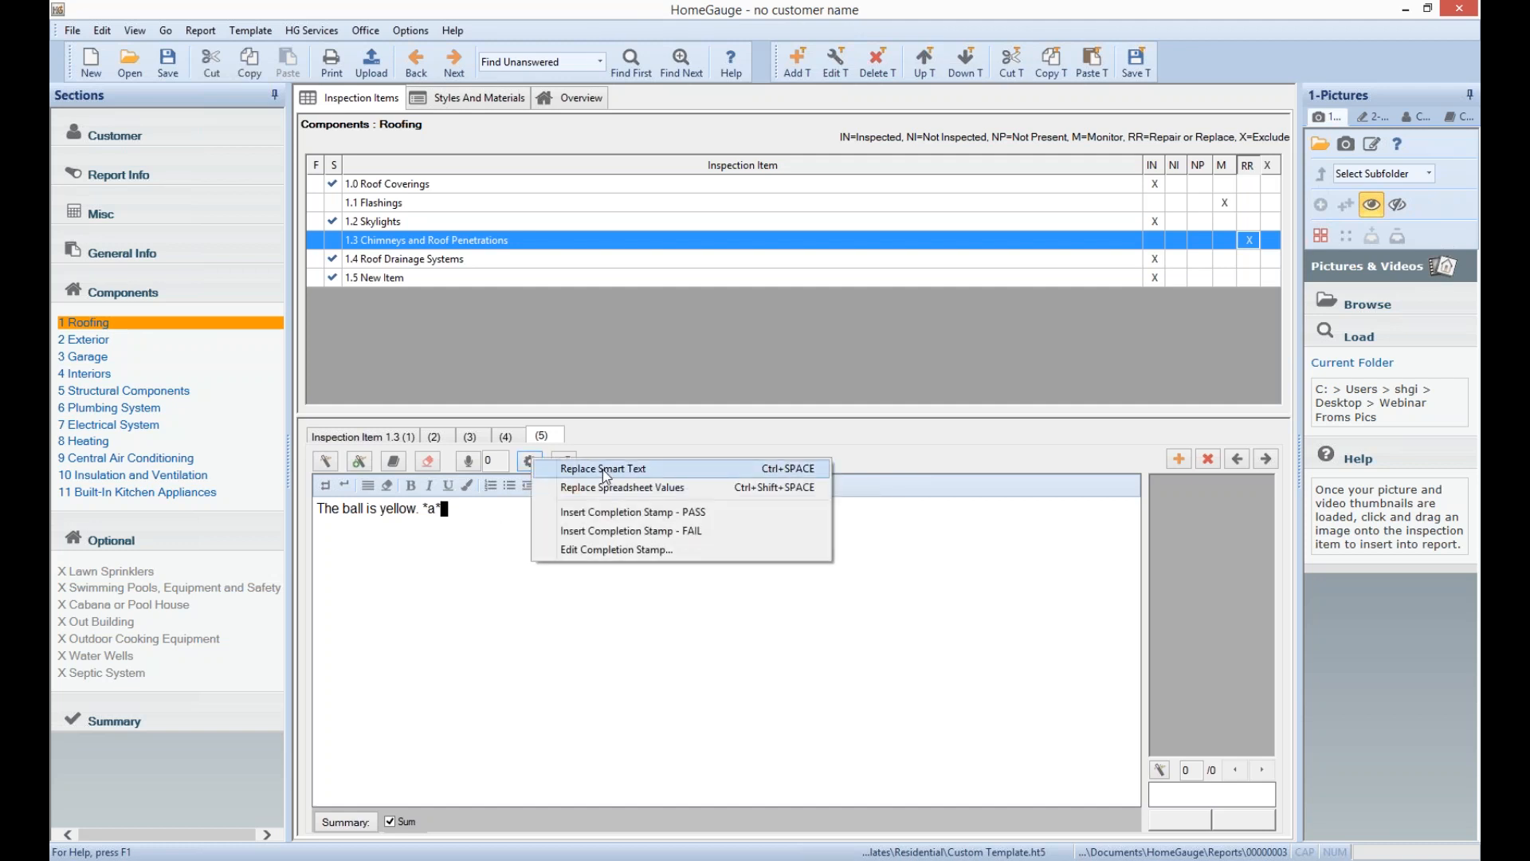
pyautogui.click(662, 673)
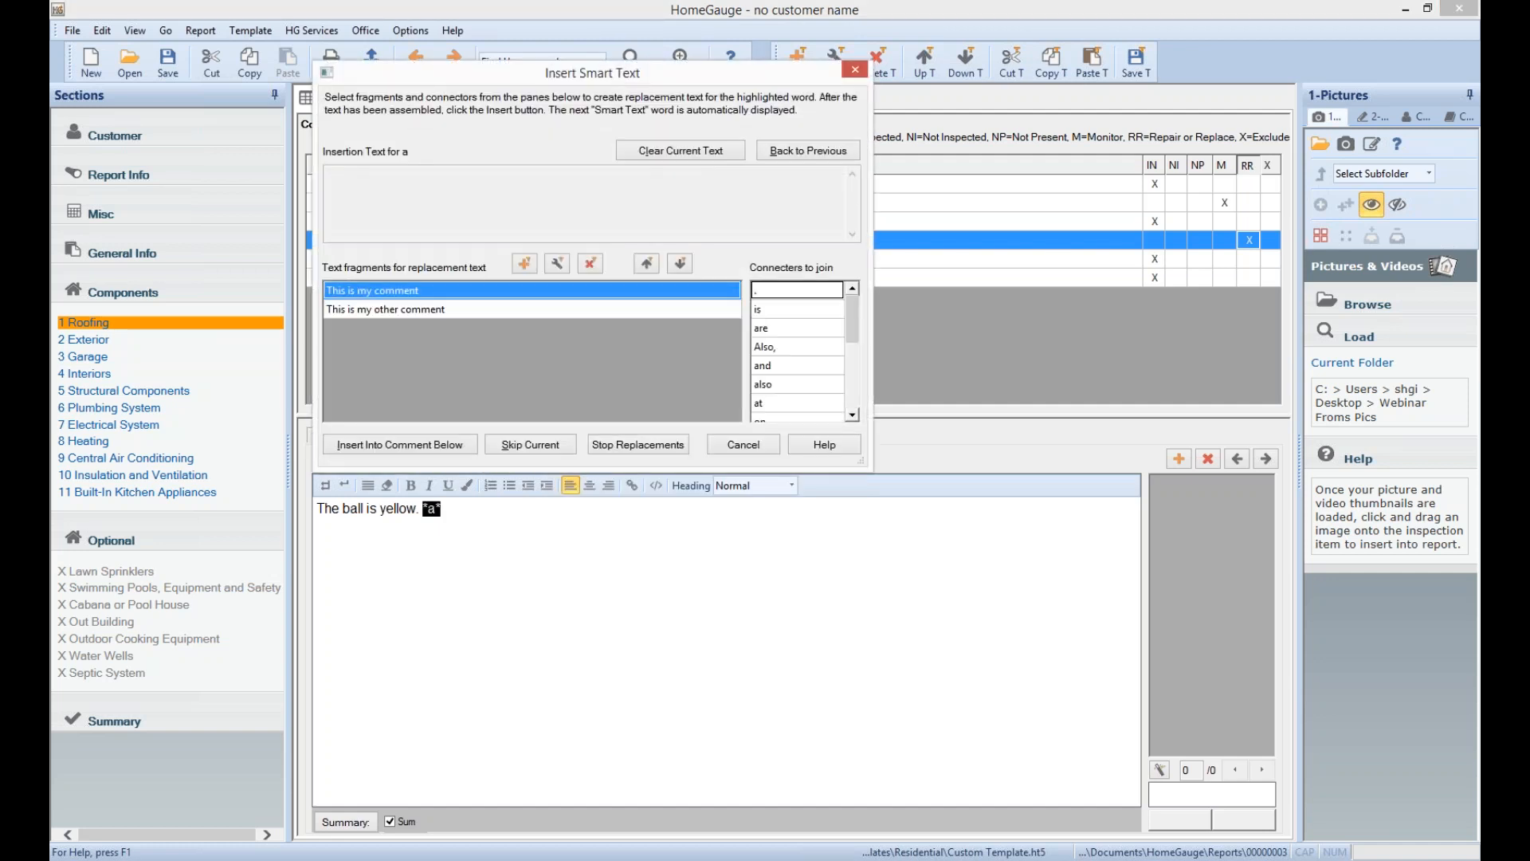
pyautogui.doubleClick(471, 309)
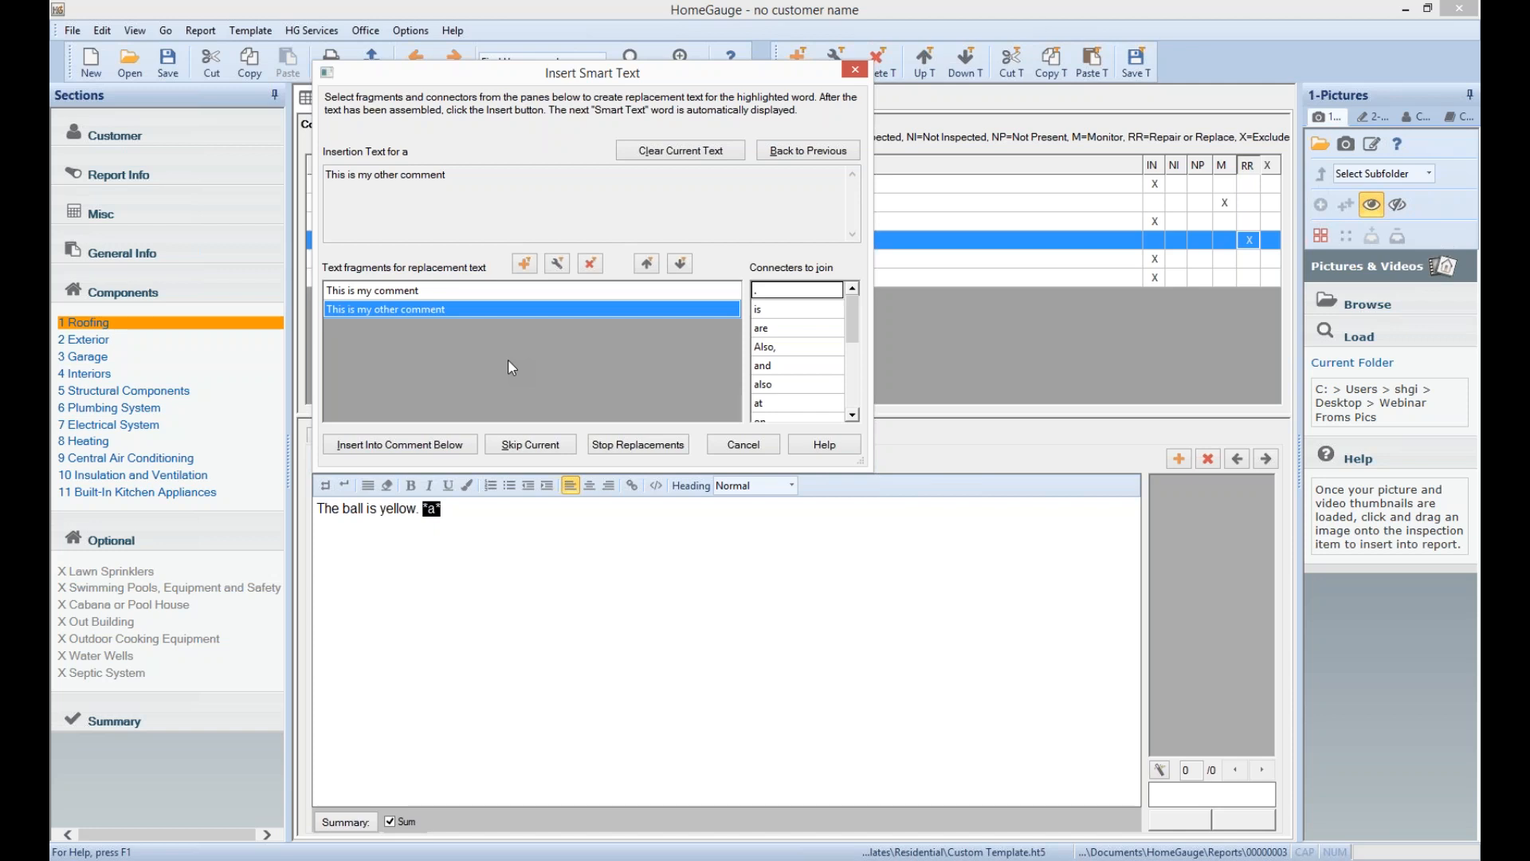
pyautogui.doubleClick(472, 324)
pyautogui.click(465, 444)
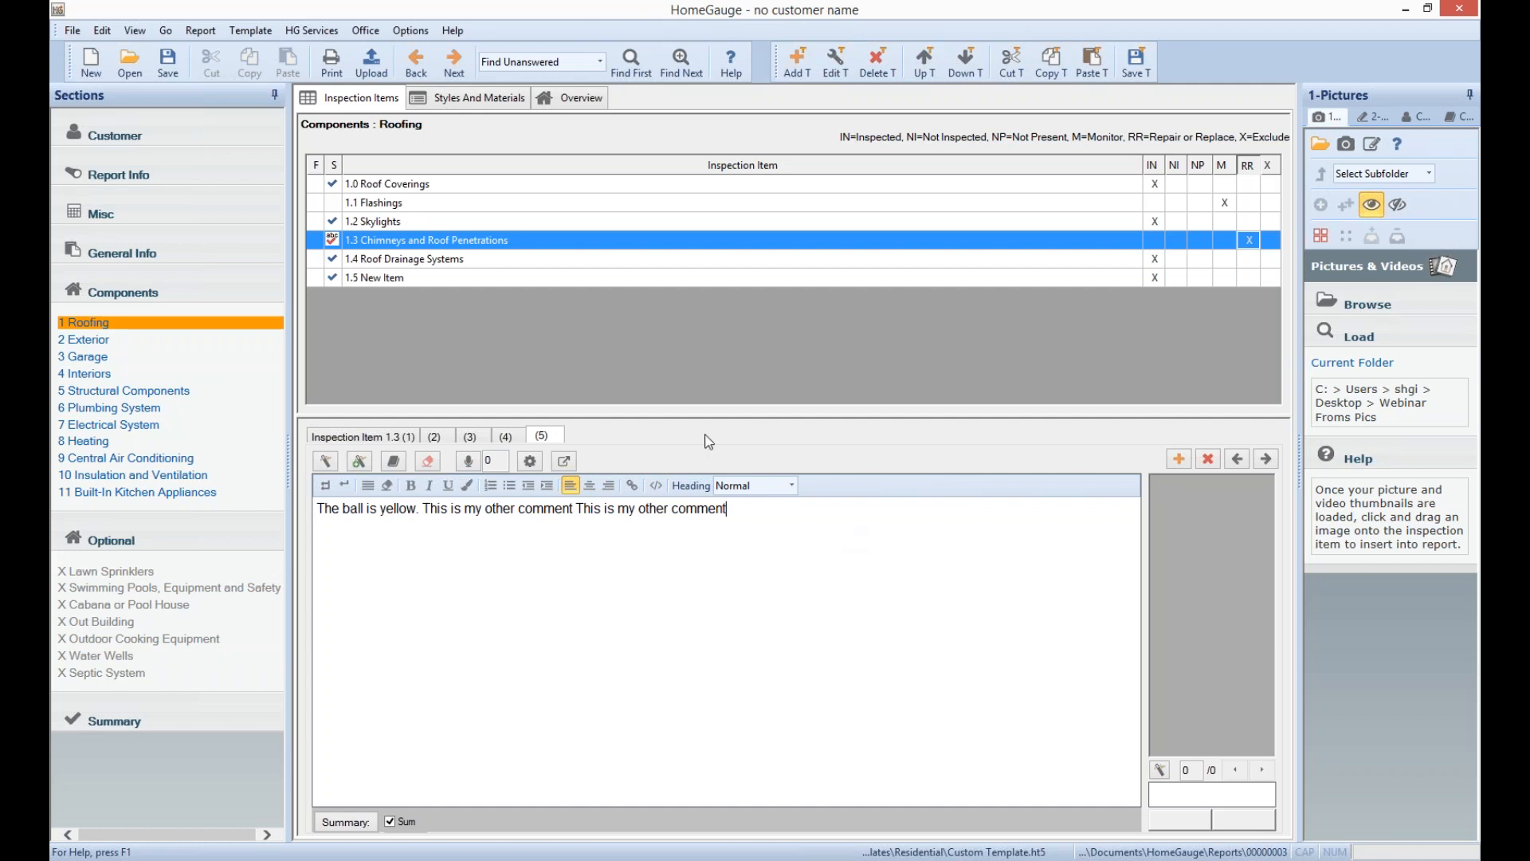
# Open the saved "leaning chimney engineer" comment for editing, review its text and close it without saving changes
pyautogui.click(327, 461)
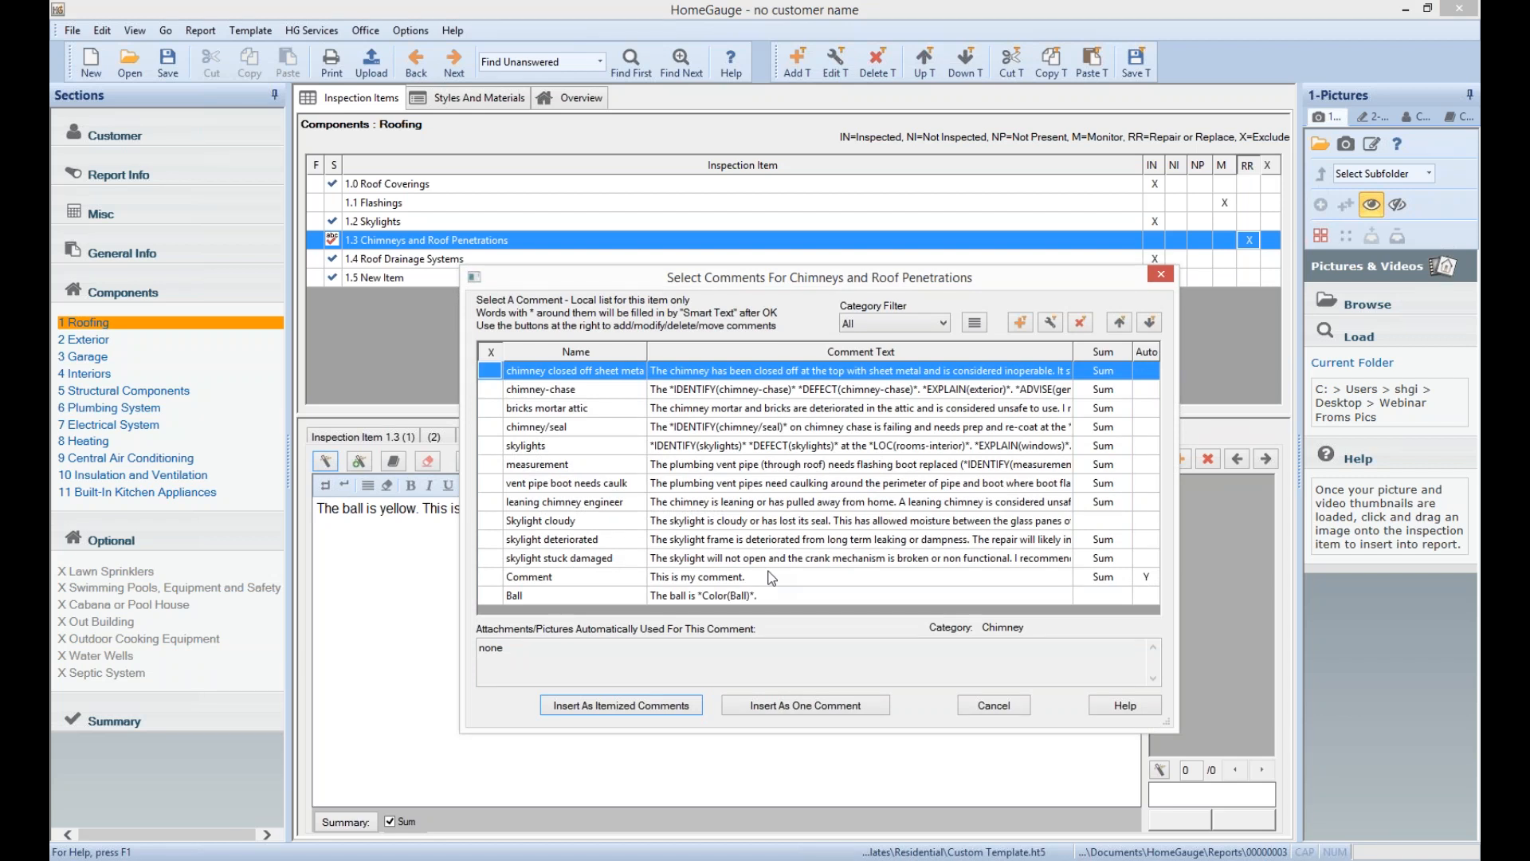
pyautogui.click(793, 504)
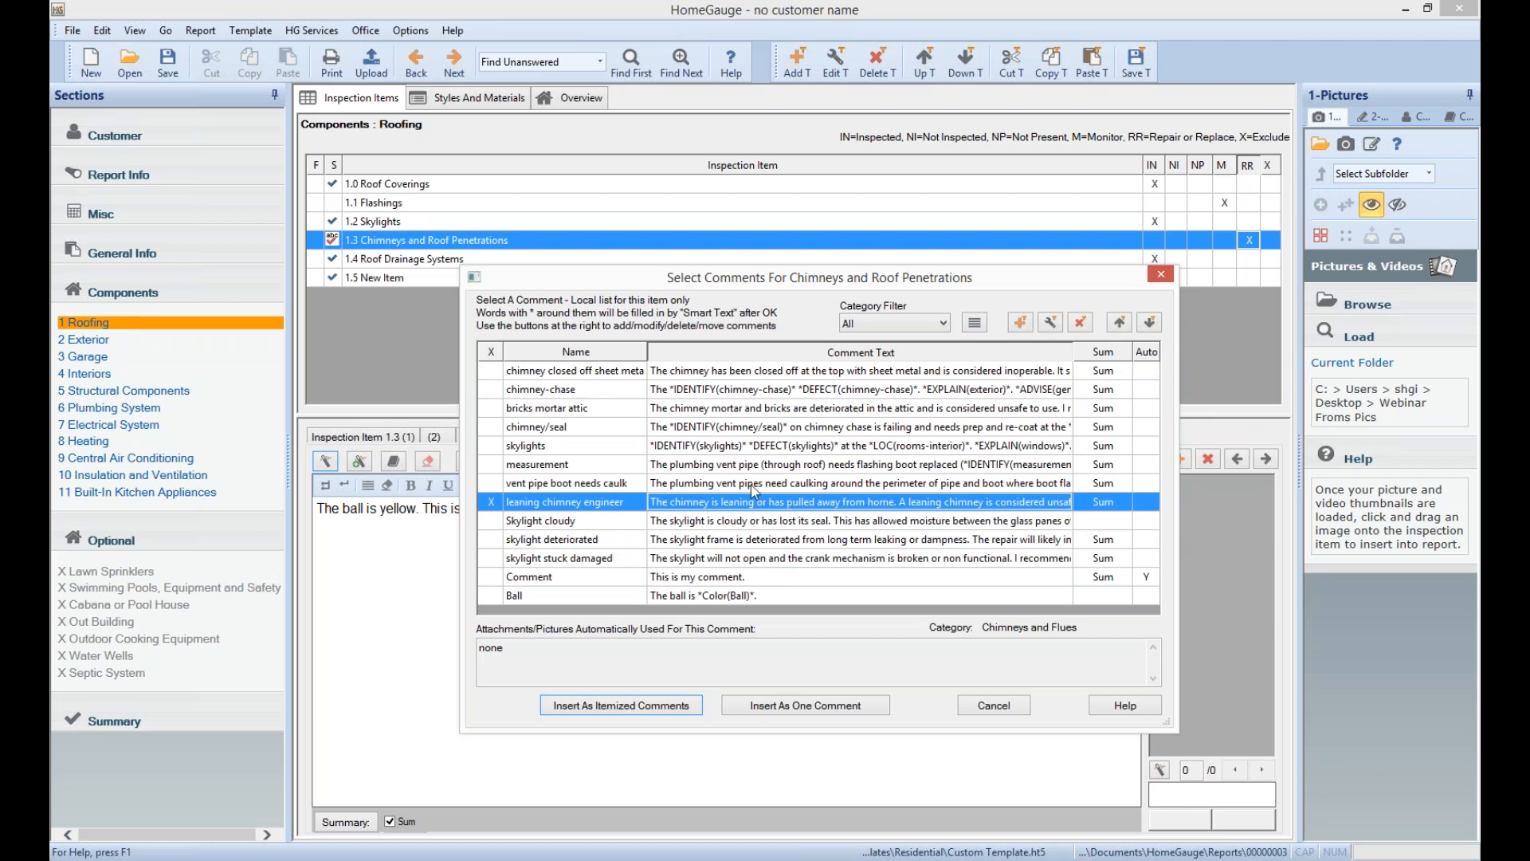
pyautogui.click(751, 510)
pyautogui.click(1049, 324)
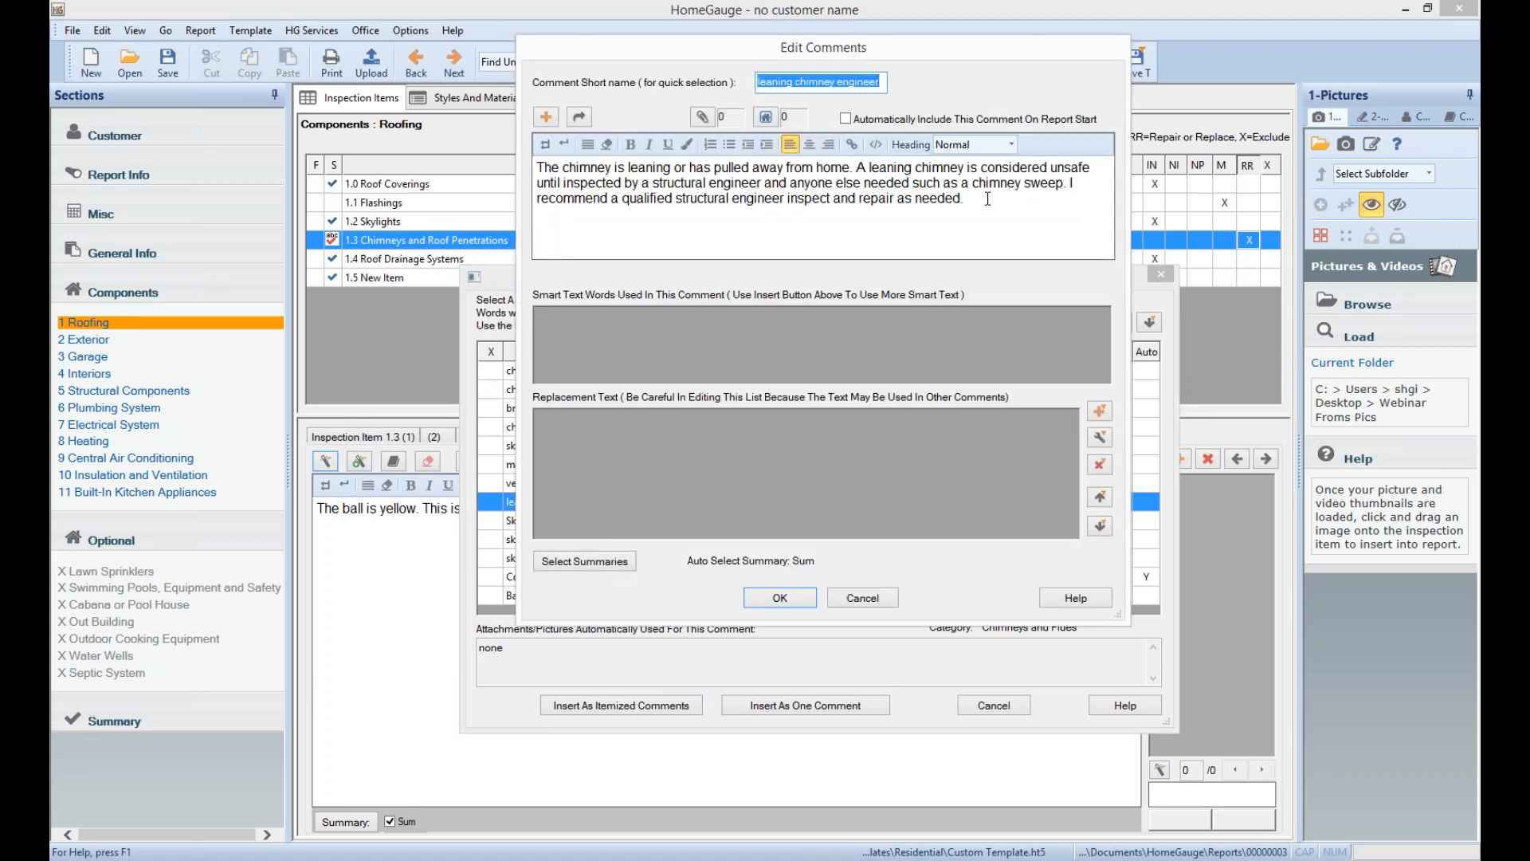
pyautogui.moveTo(538, 198); pyautogui.dragTo(542, 157)
pyautogui.click(994, 210)
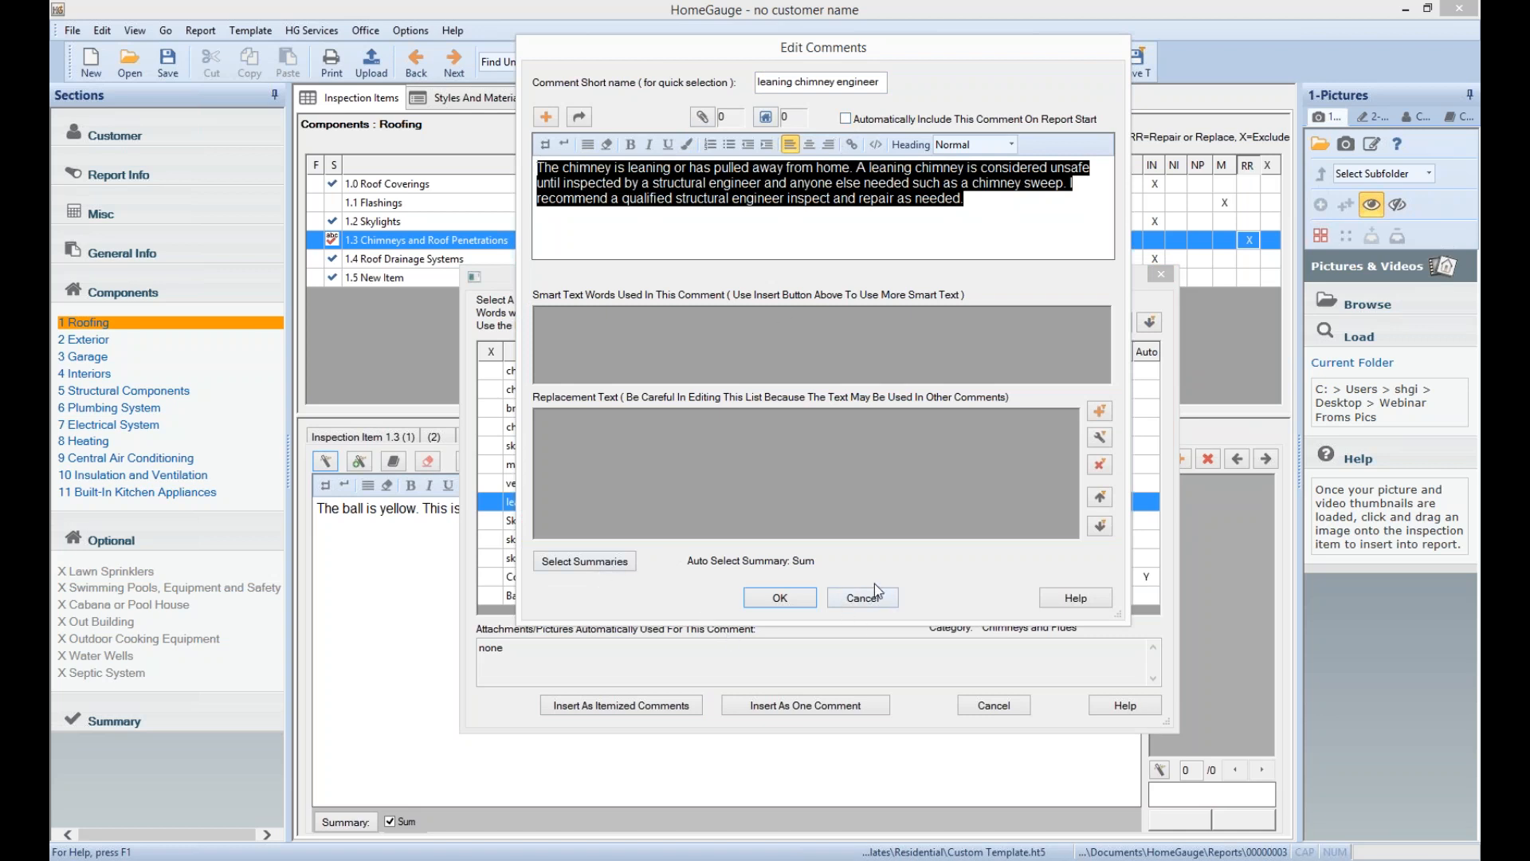
pyautogui.click(870, 607)
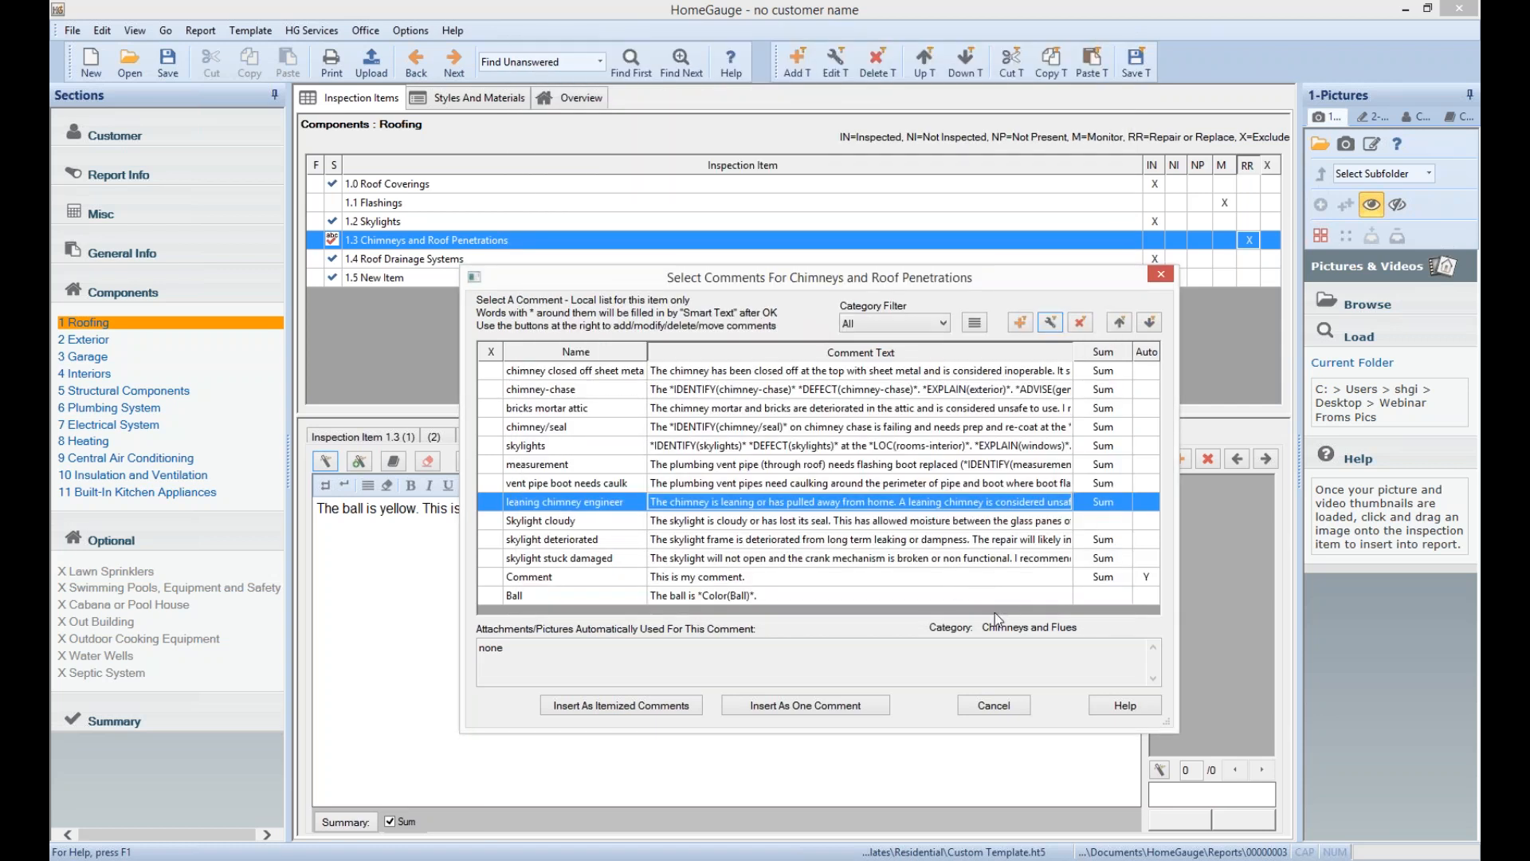
# Remove the saved comment named "Comment" from the Chimneys and Roof Penetrations comment list
pyautogui.click(702, 578)
pyautogui.click(710, 580)
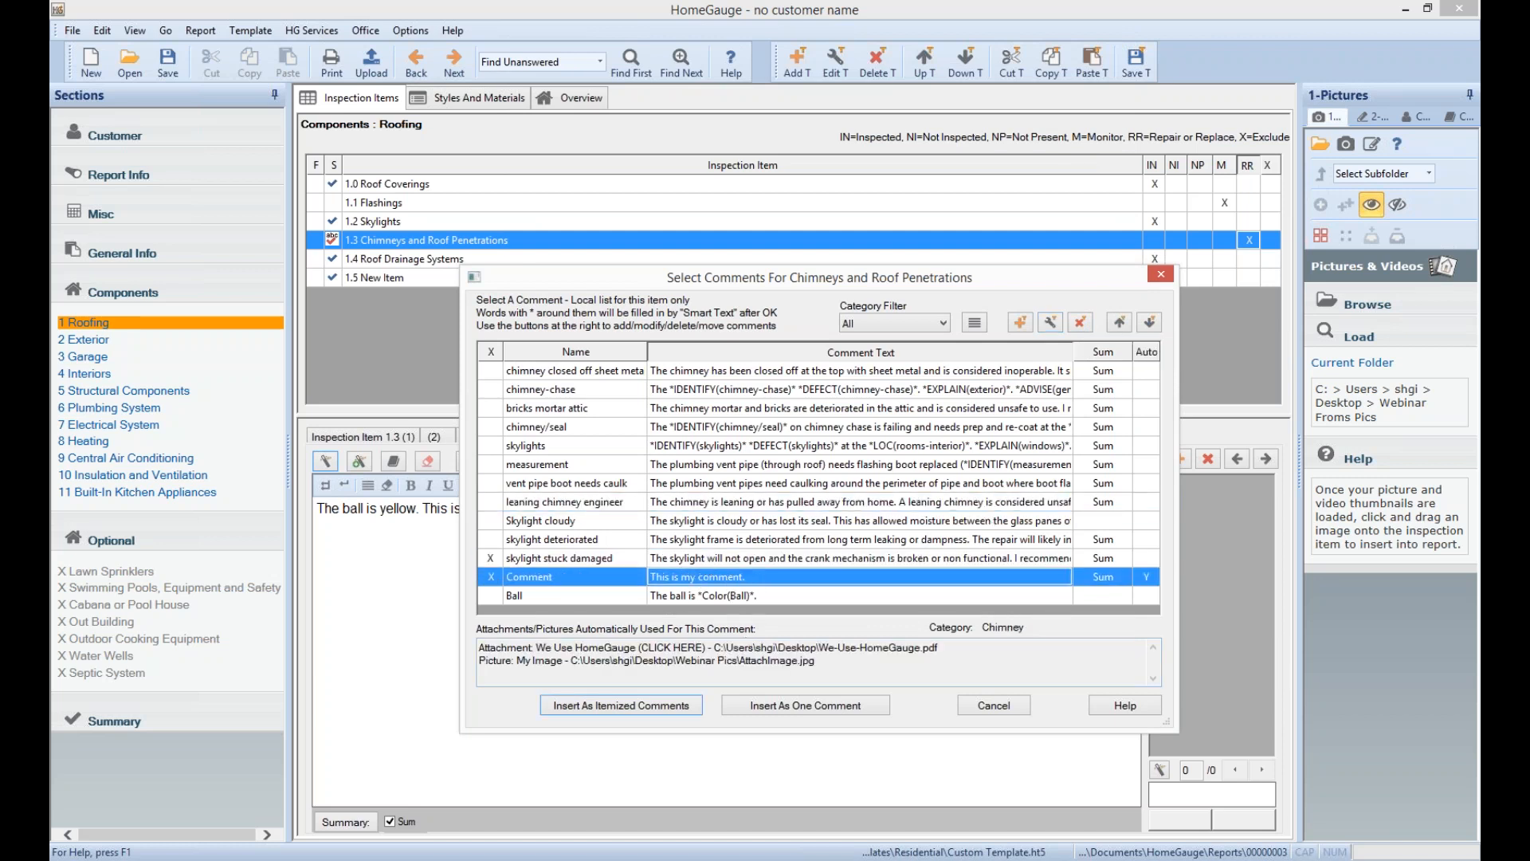
pyautogui.click(1080, 322)
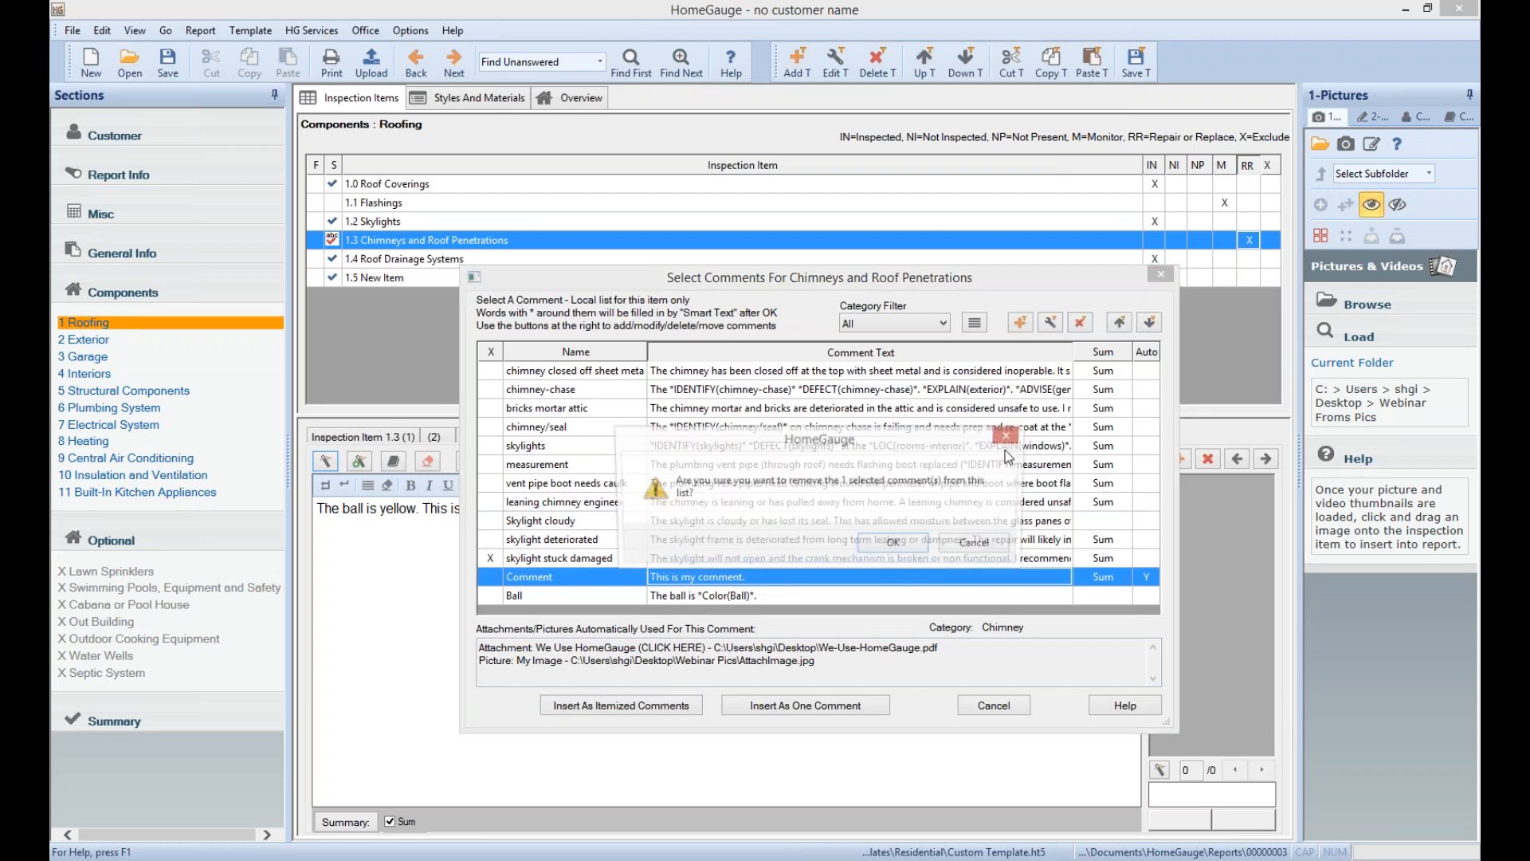
pyautogui.click(885, 545)
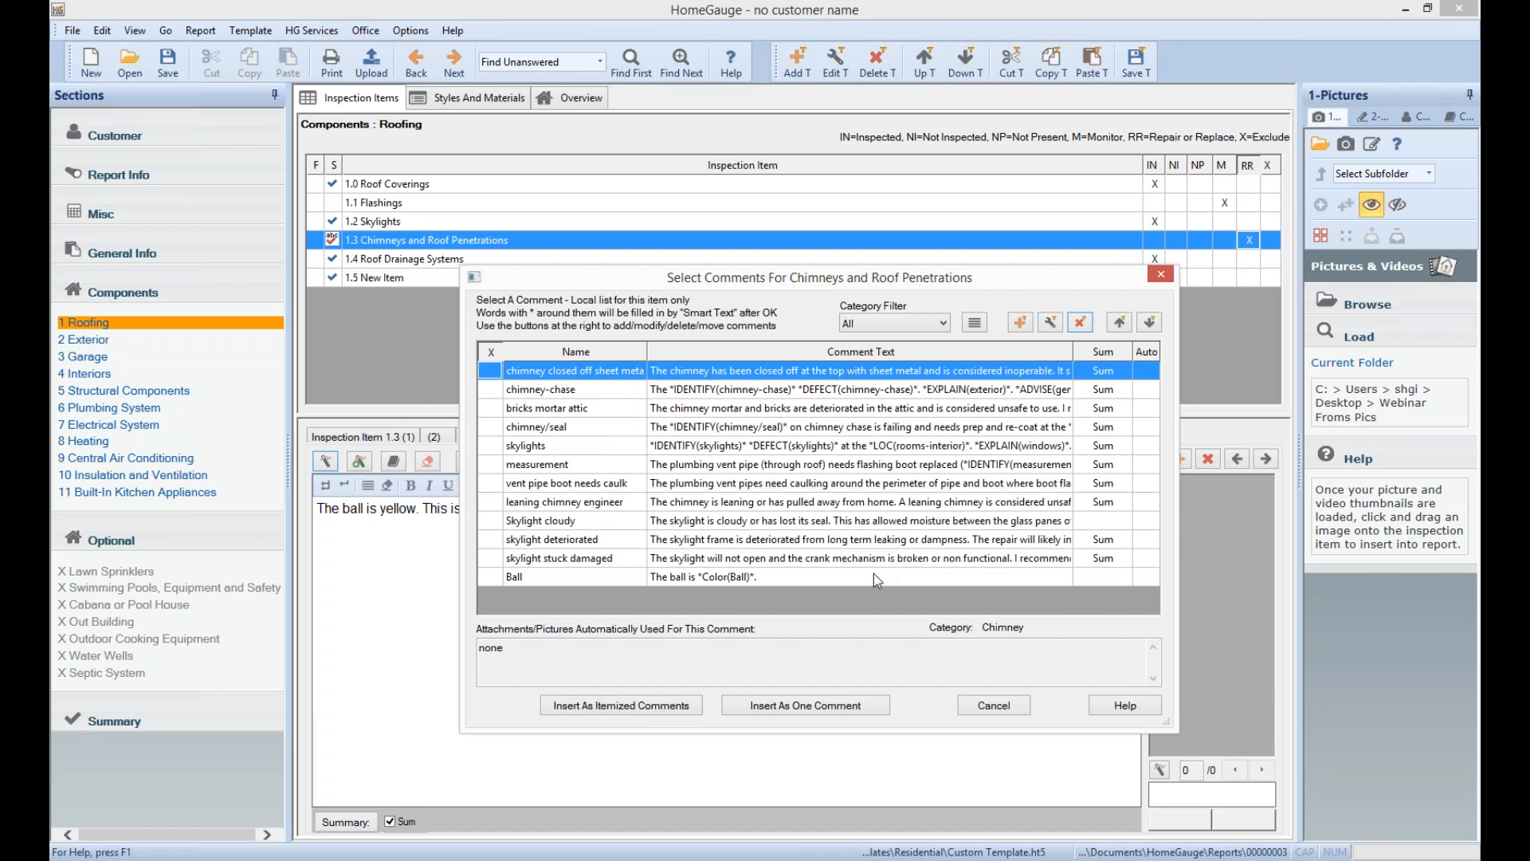
# Move the "Ball" comment up to the first place in the Chimneys and Roof Penetrations comment list
pyautogui.click(803, 466)
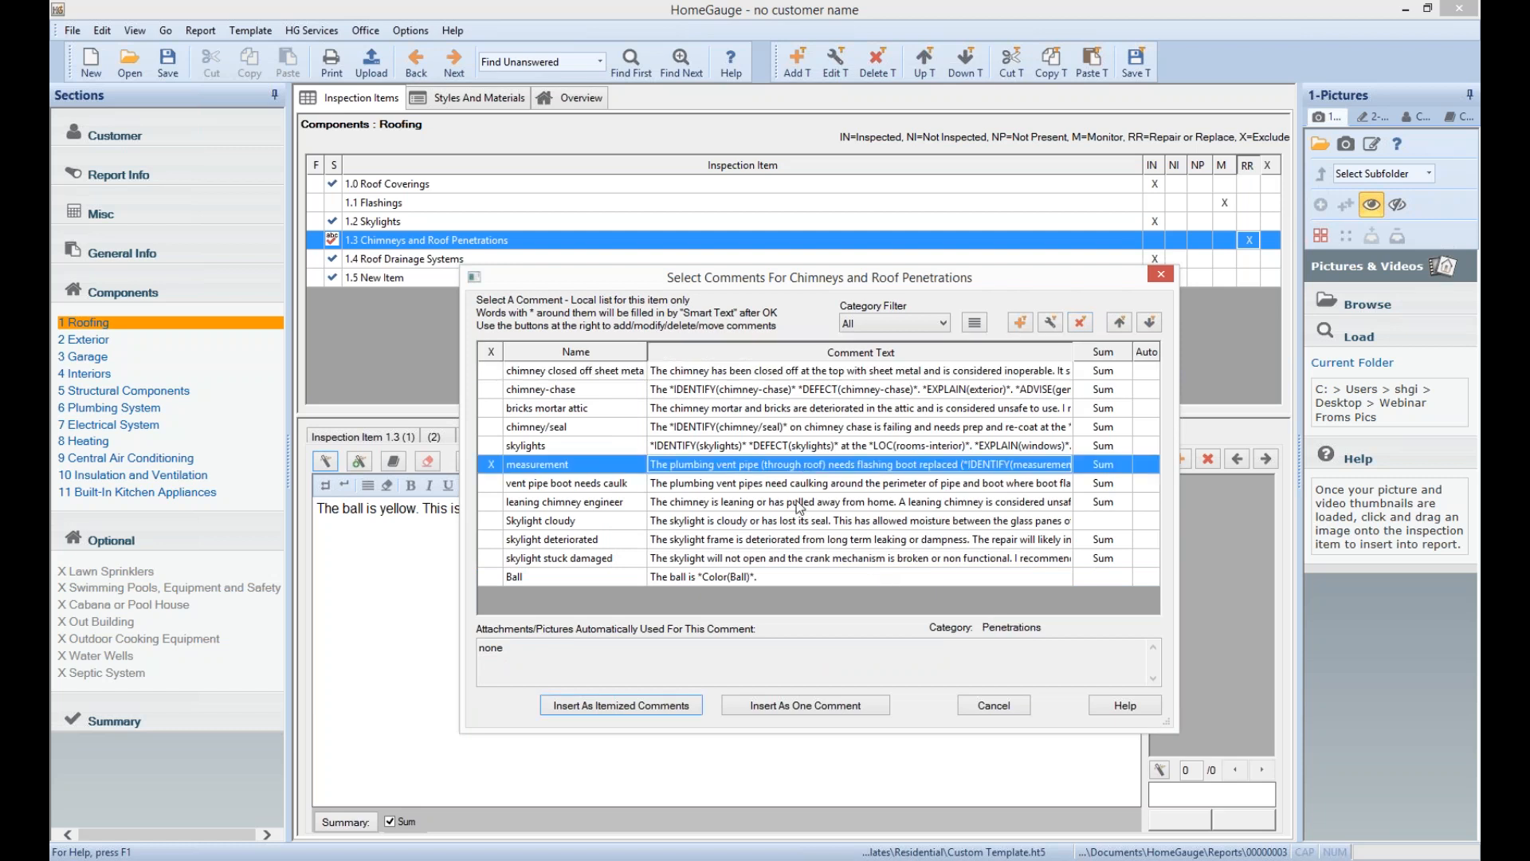
pyautogui.click(797, 558)
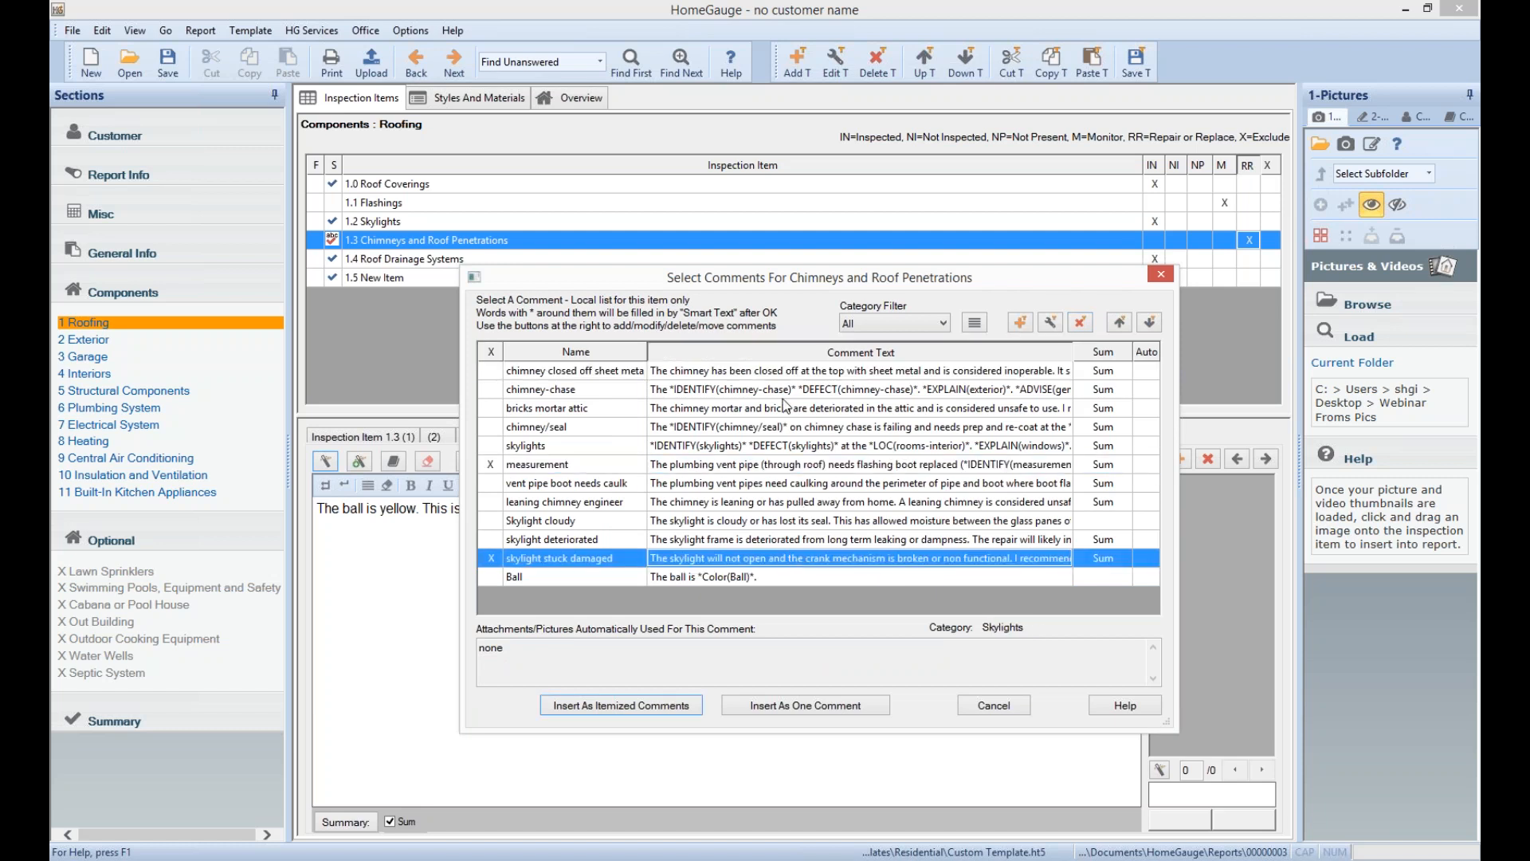
pyautogui.click(759, 573)
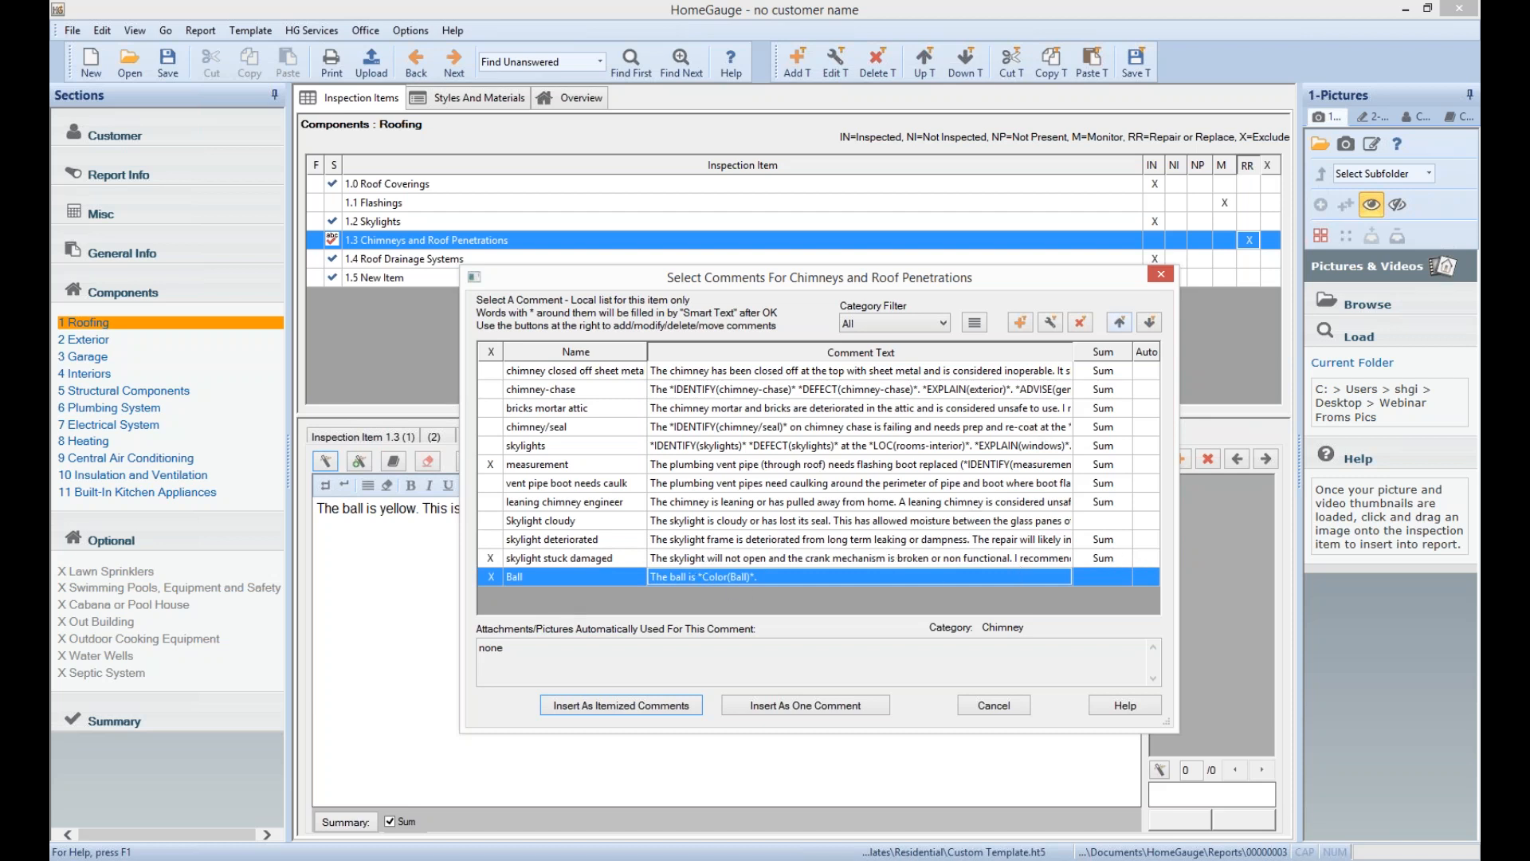
pyautogui.click(1120, 323)
pyautogui.click(1120, 323)
pyautogui.click(1120, 322)
pyautogui.click(1120, 322)
pyautogui.click(1120, 323)
pyautogui.click(1120, 322)
pyautogui.click(1120, 323)
pyautogui.click(1119, 323)
pyautogui.click(1120, 323)
pyautogui.click(1120, 322)
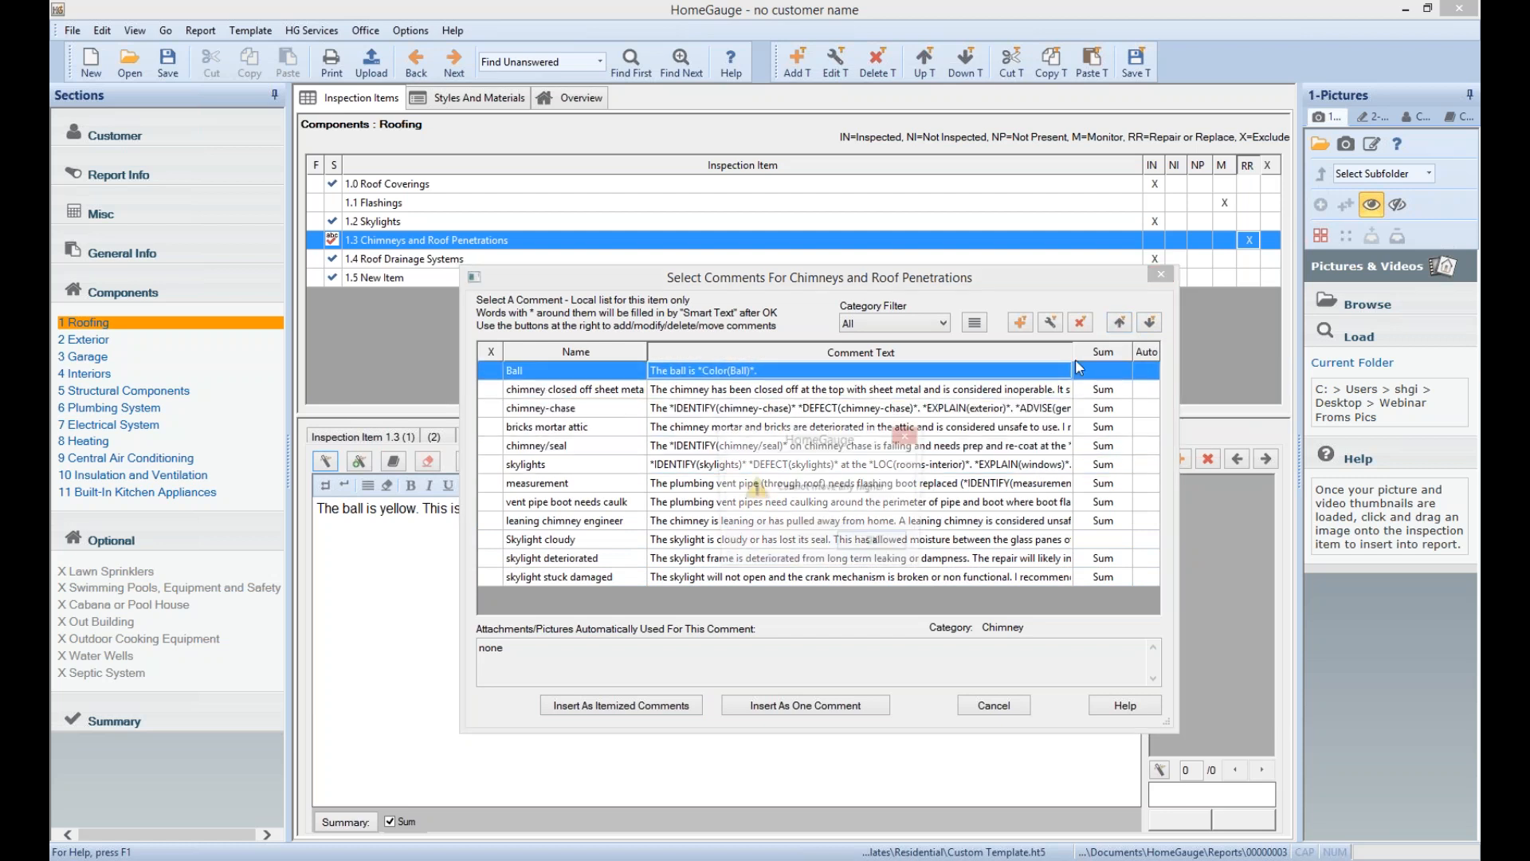
pyautogui.click(879, 547)
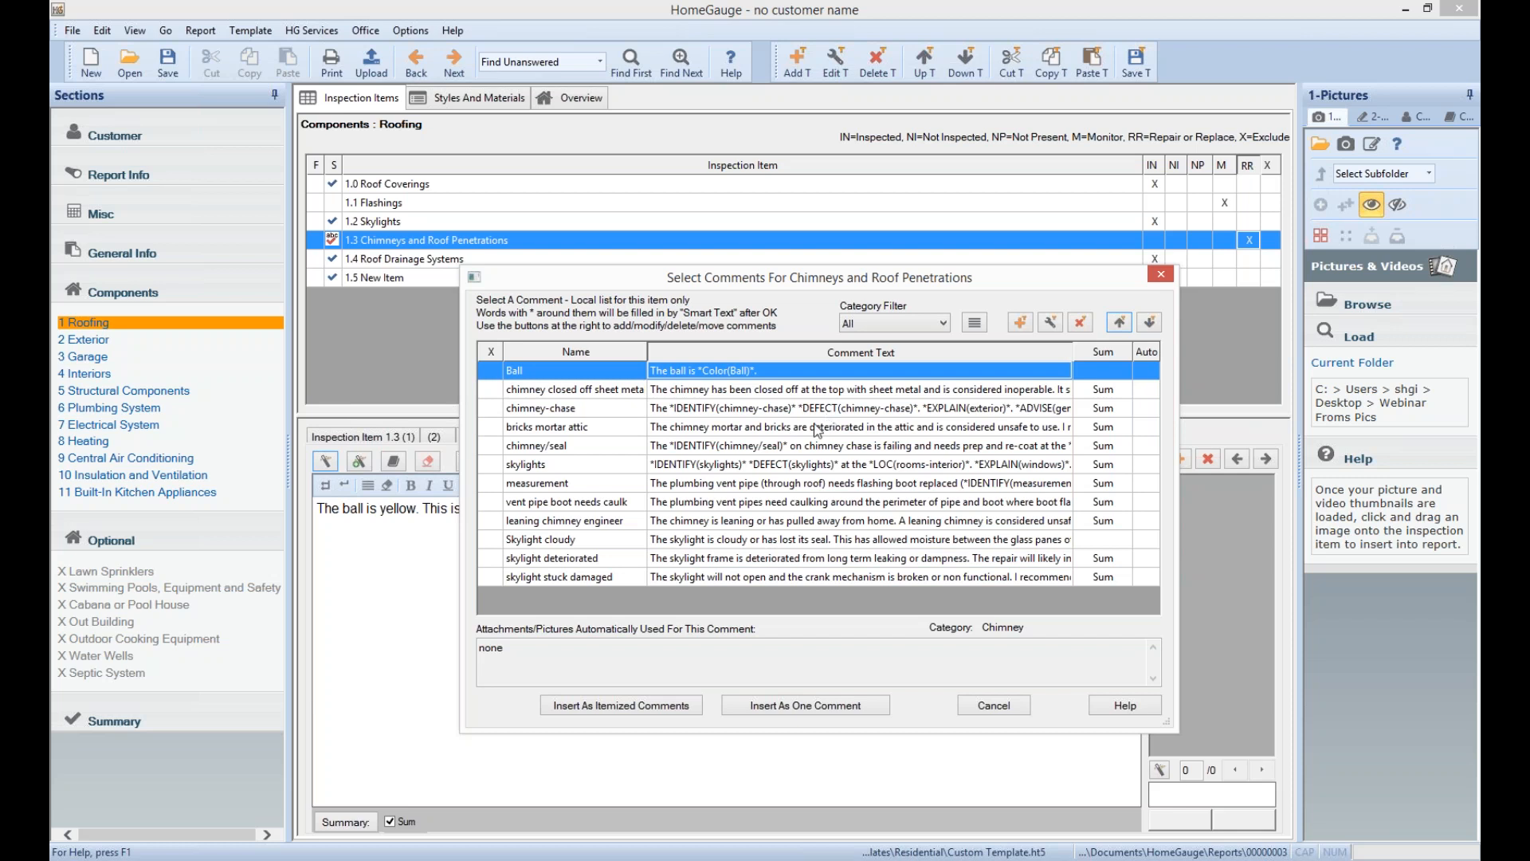
# Filter the Chimneys and Roof Penetrations comment list by the Chimney category, and restore the filter to All
pyautogui.click(906, 327)
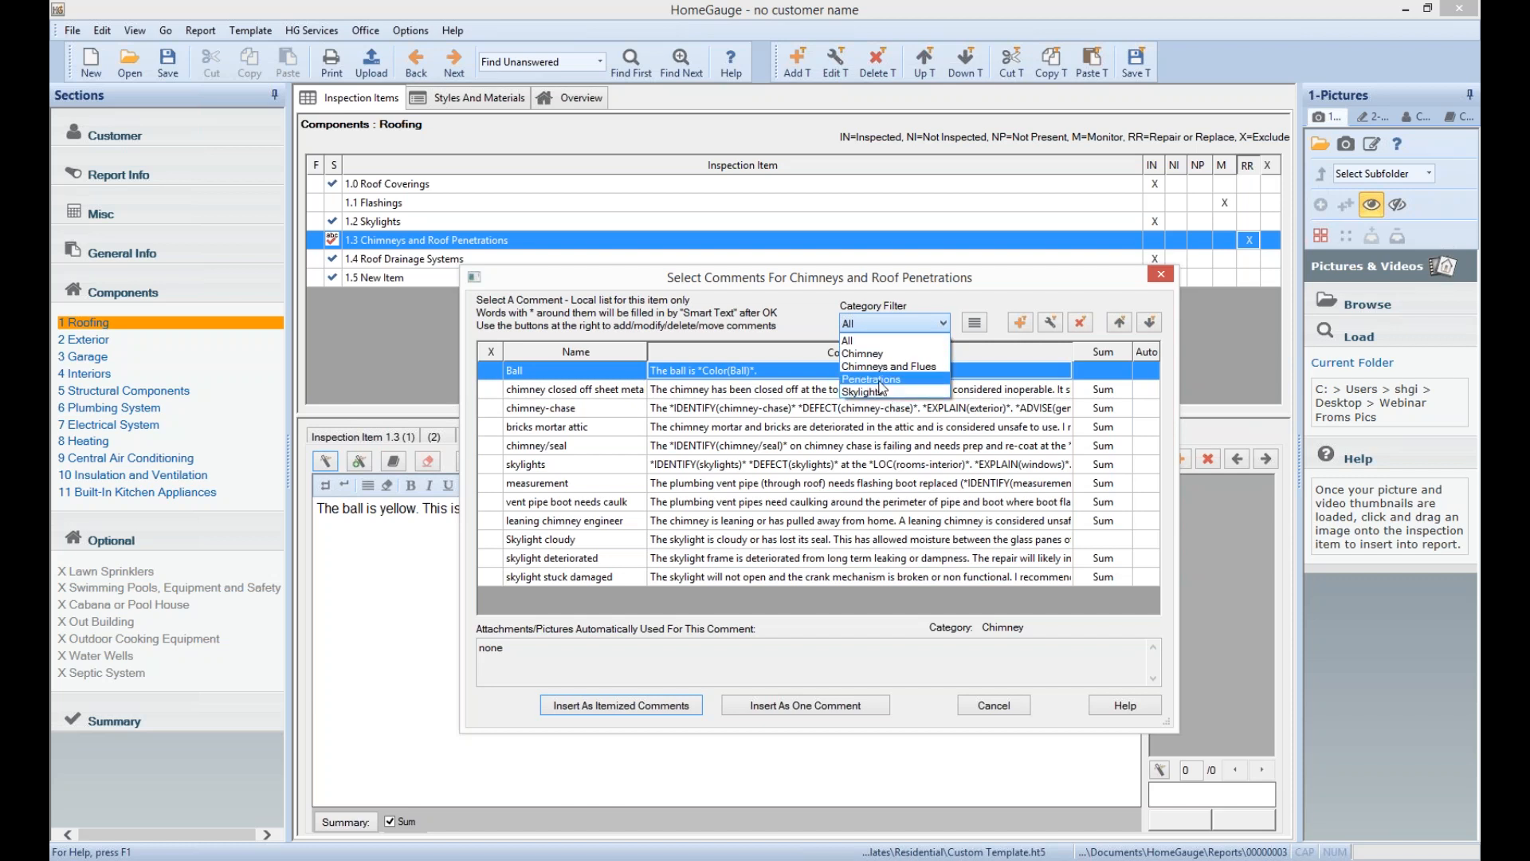
pyautogui.click(911, 355)
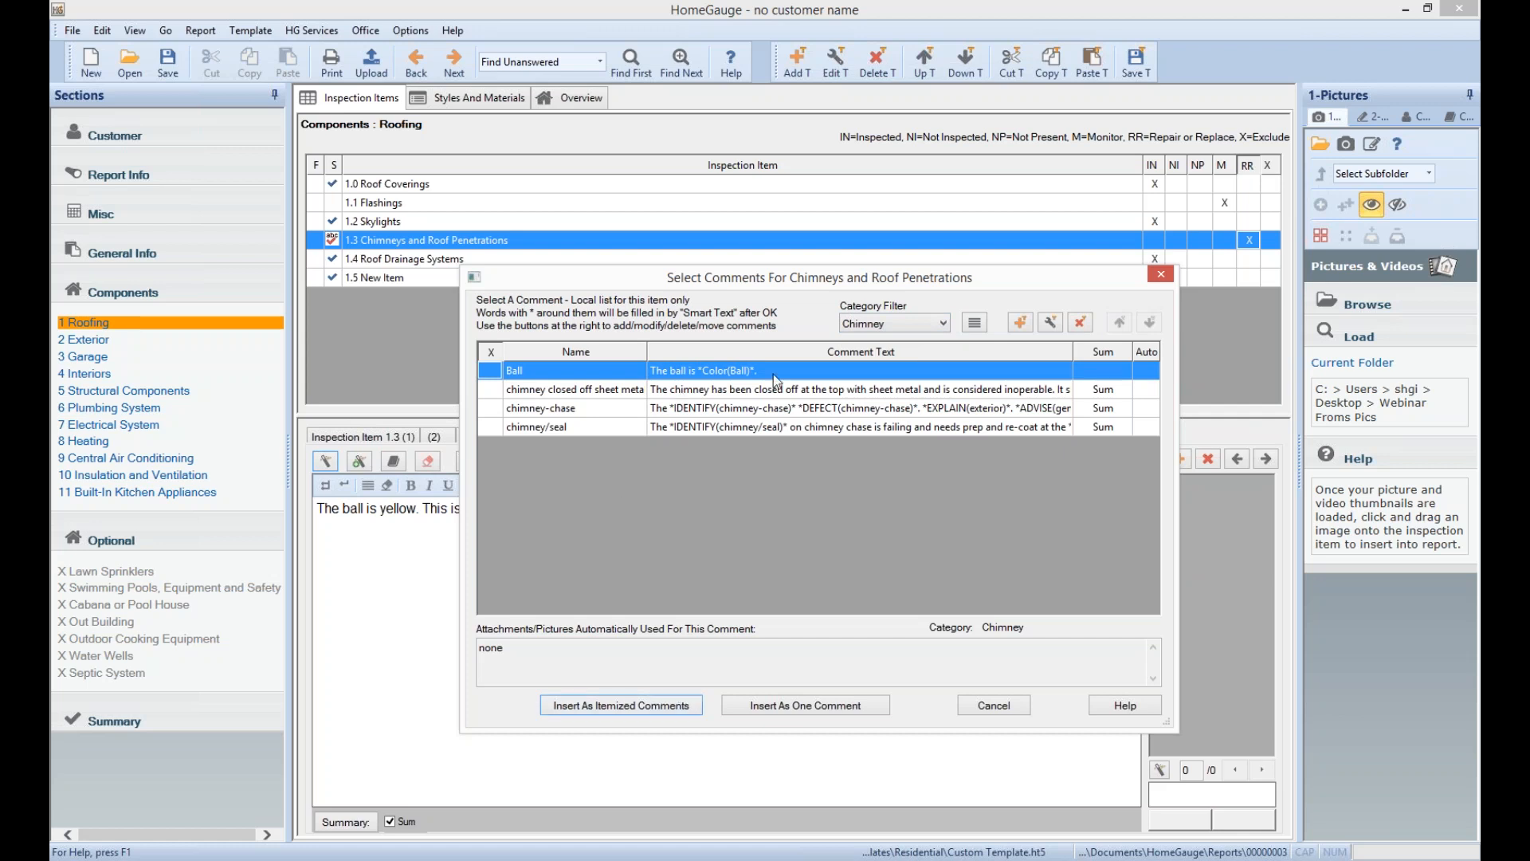
pyautogui.click(939, 324)
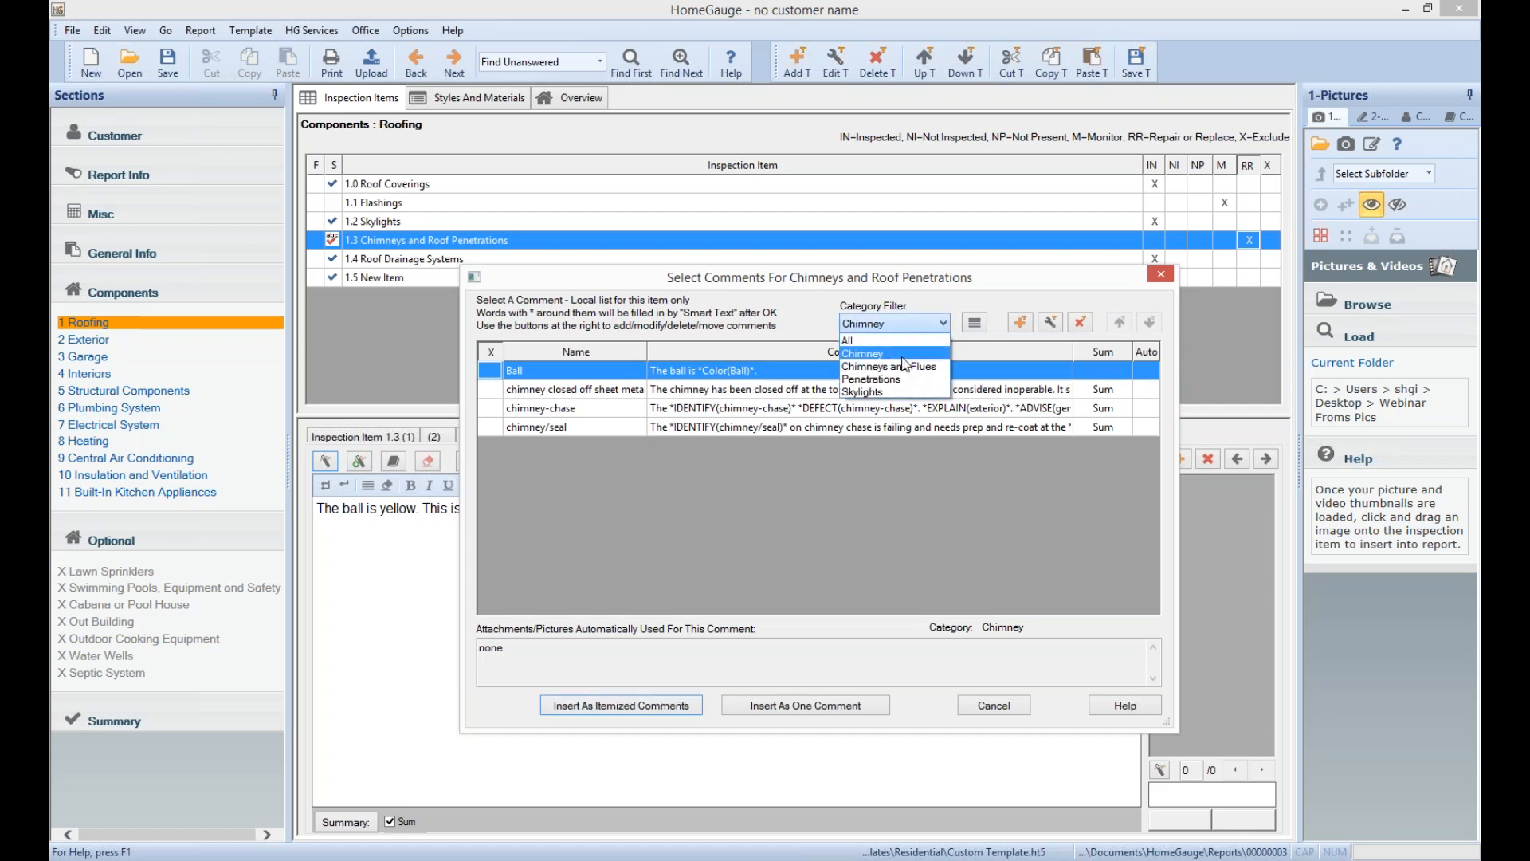
pyautogui.click(903, 358)
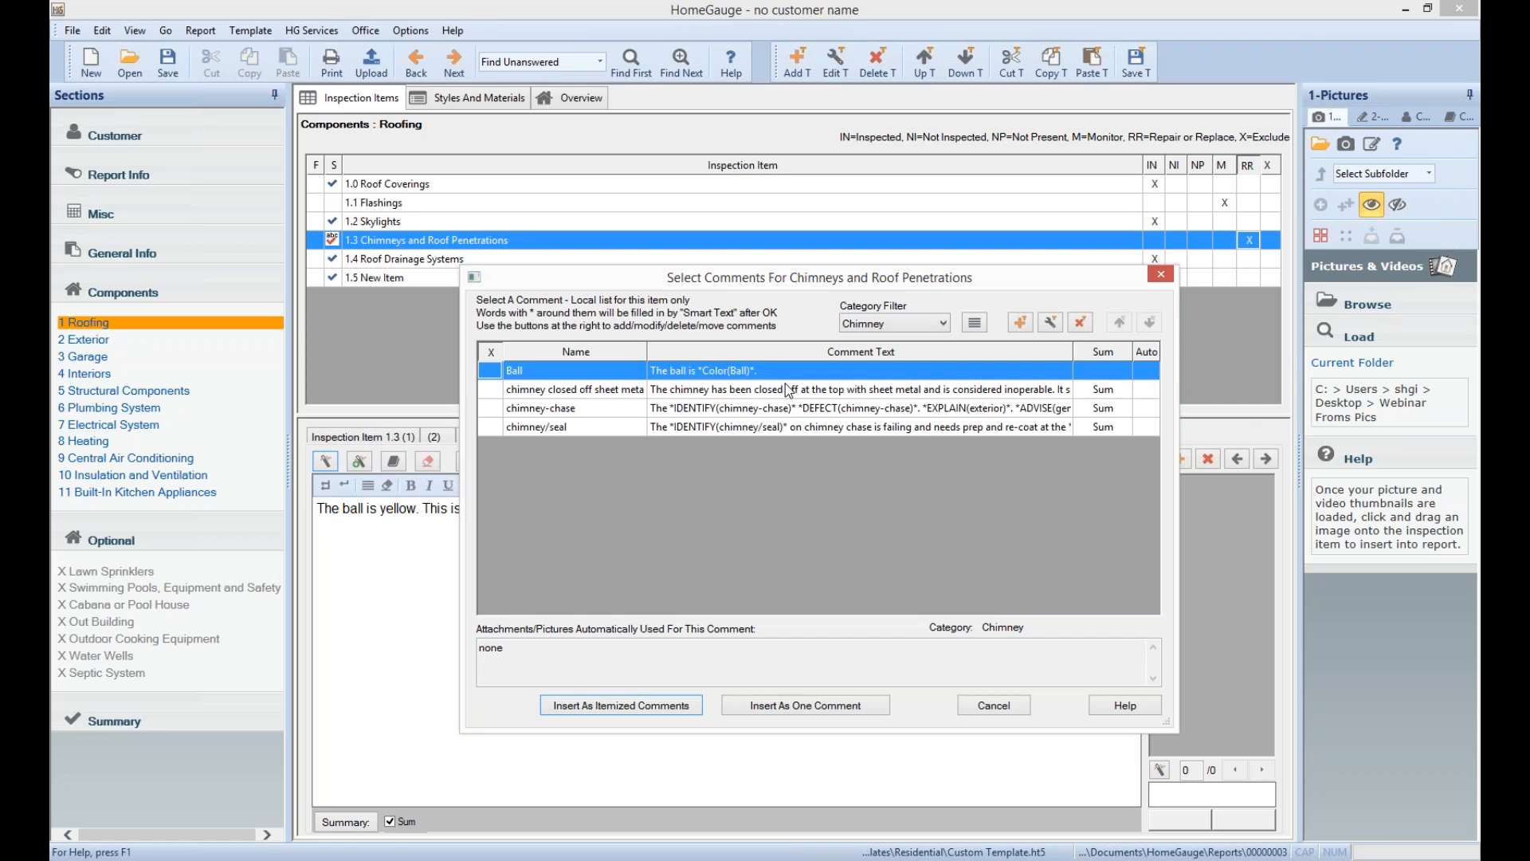
pyautogui.click(934, 327)
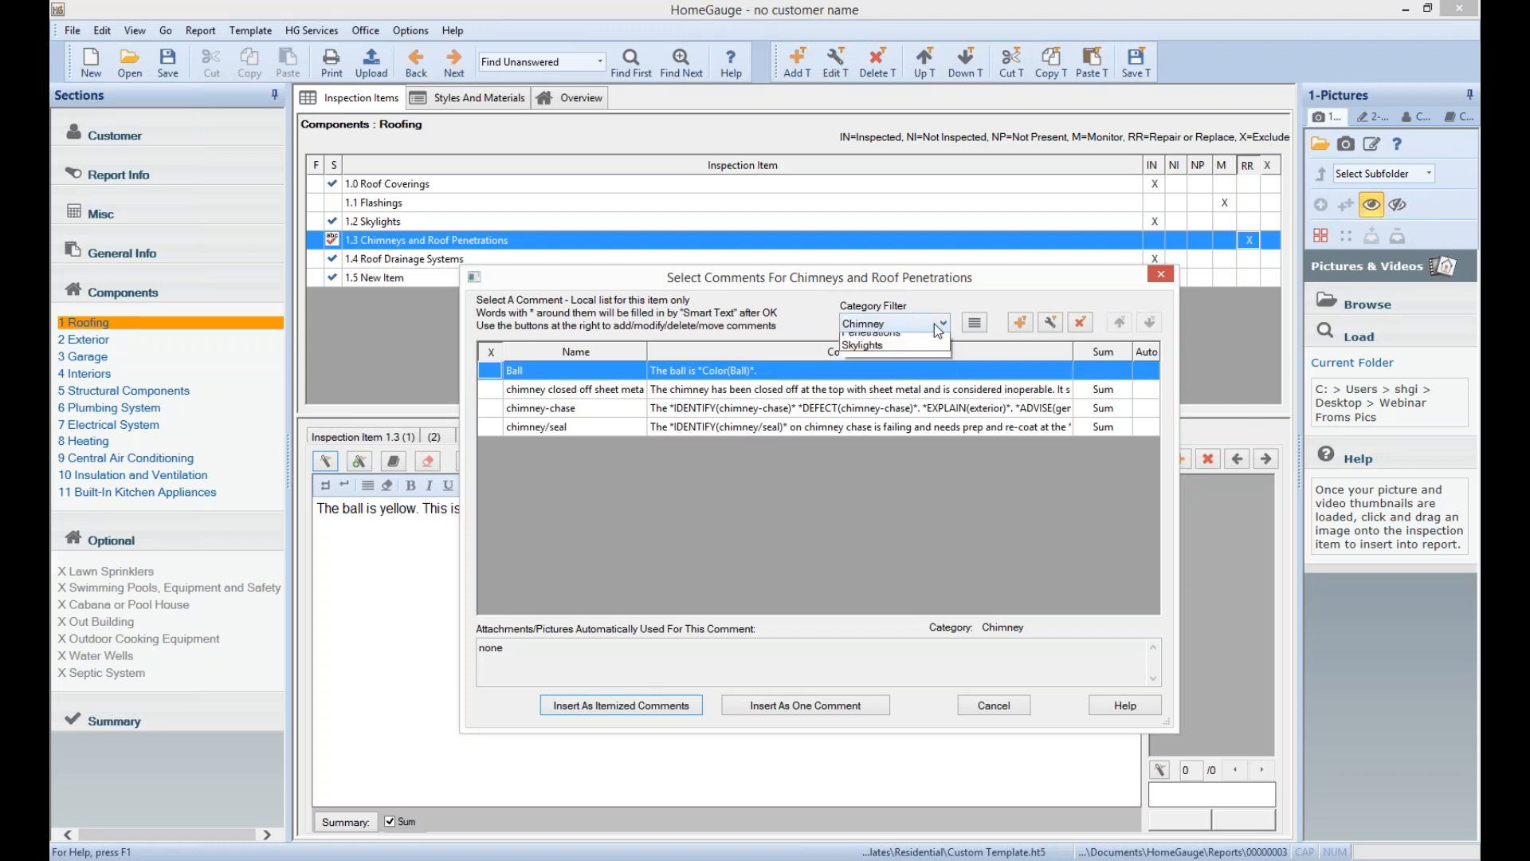
pyautogui.click(916, 338)
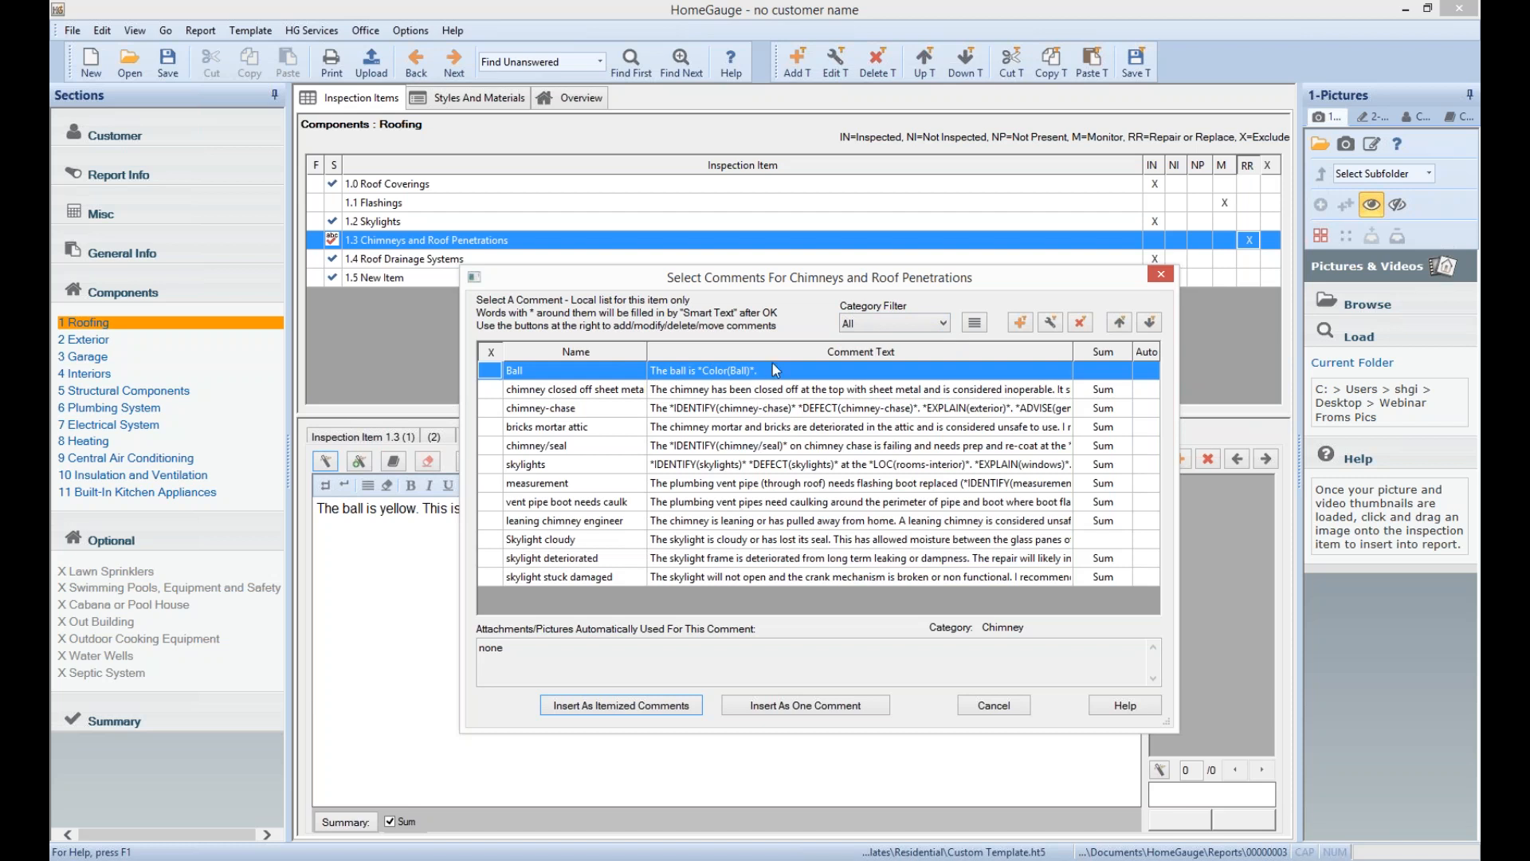
pyautogui.click(901, 323)
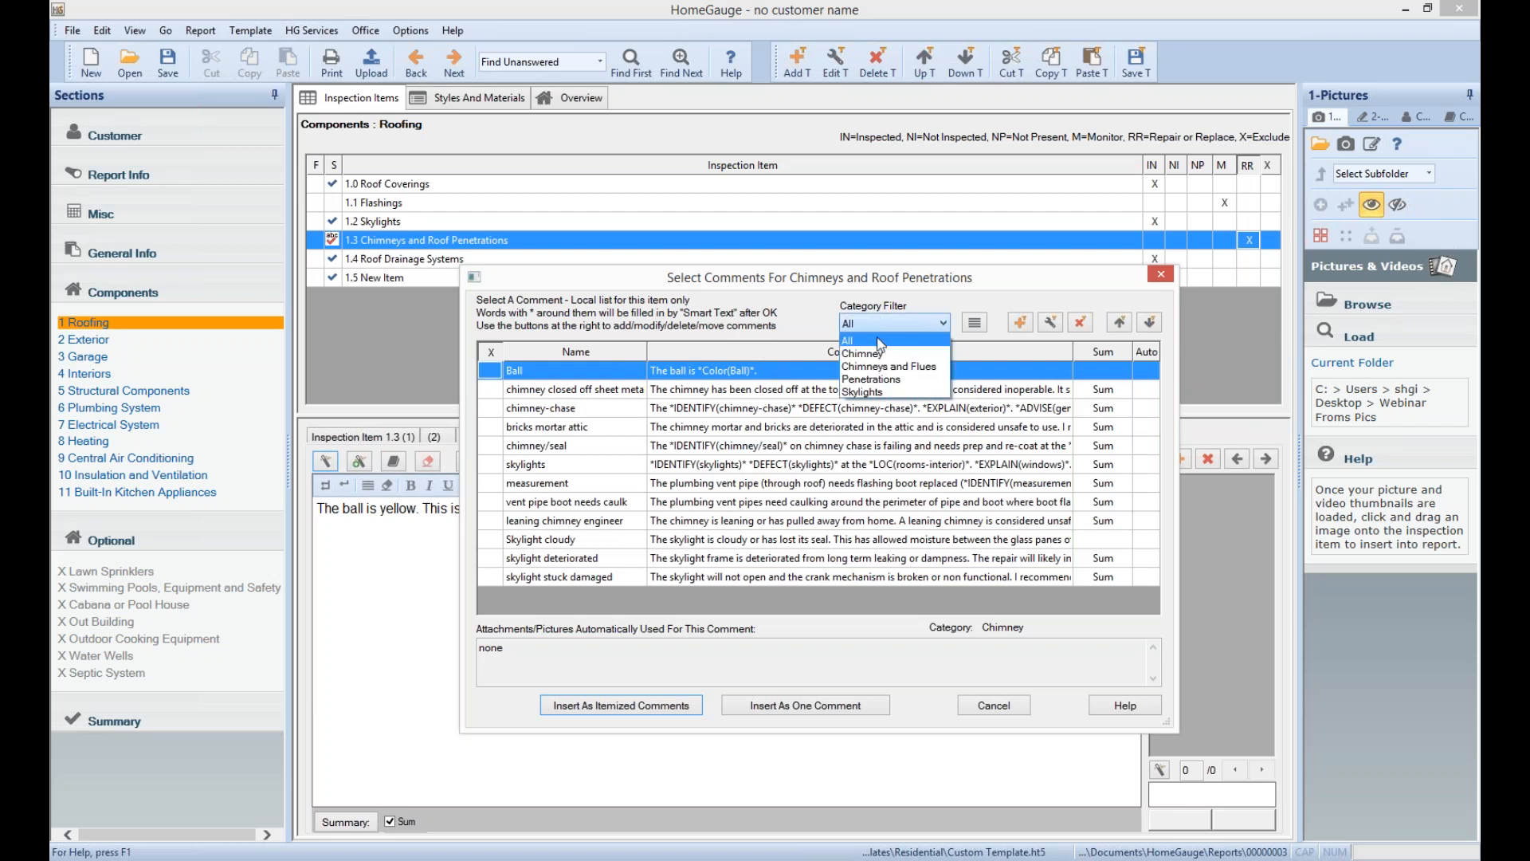
pyautogui.click(880, 343)
pyautogui.click(901, 323)
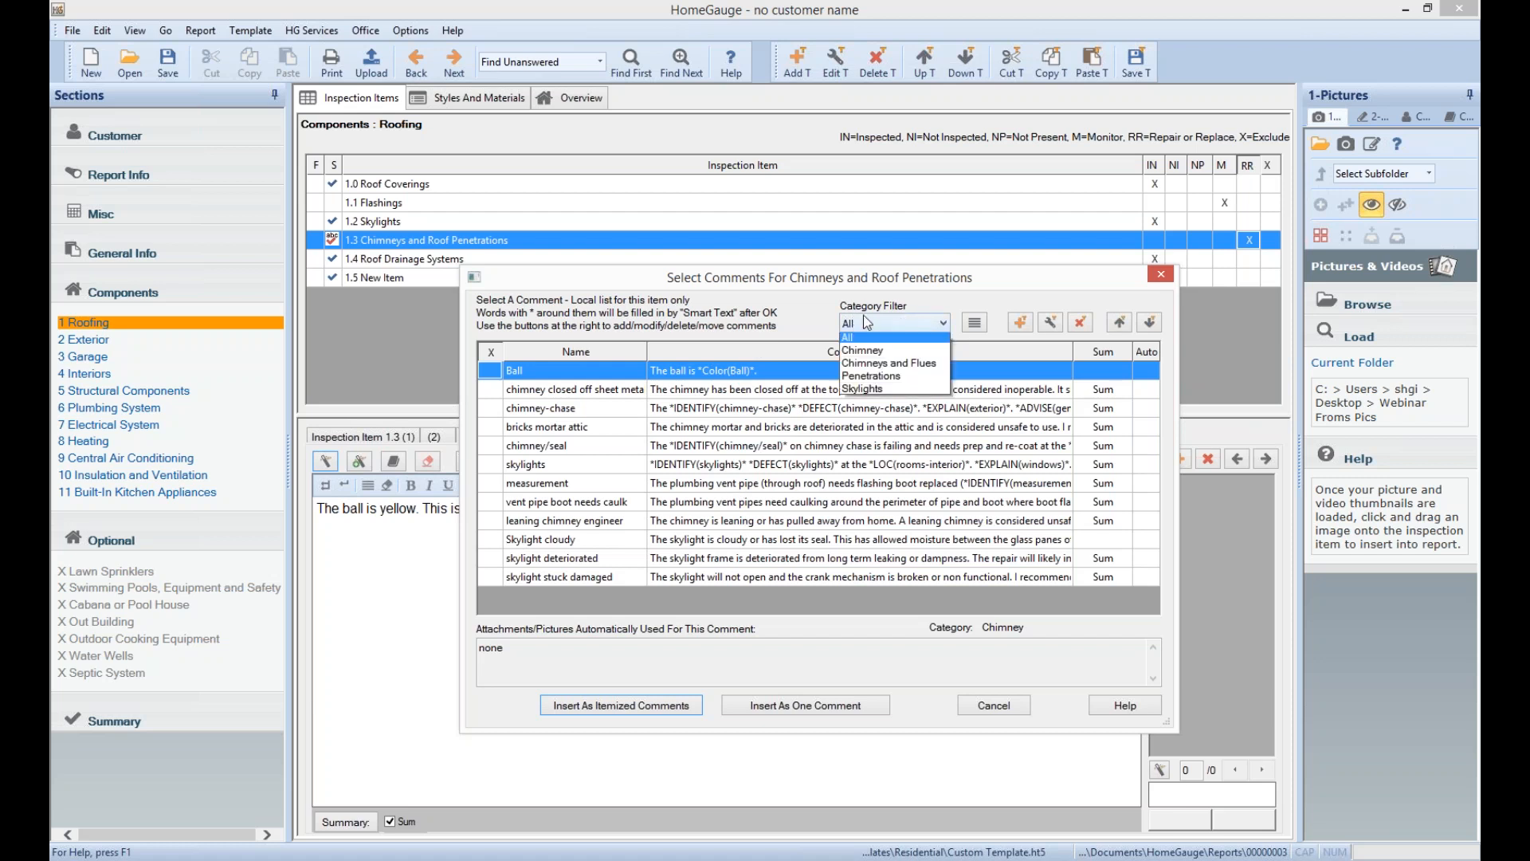
pyautogui.click(877, 350)
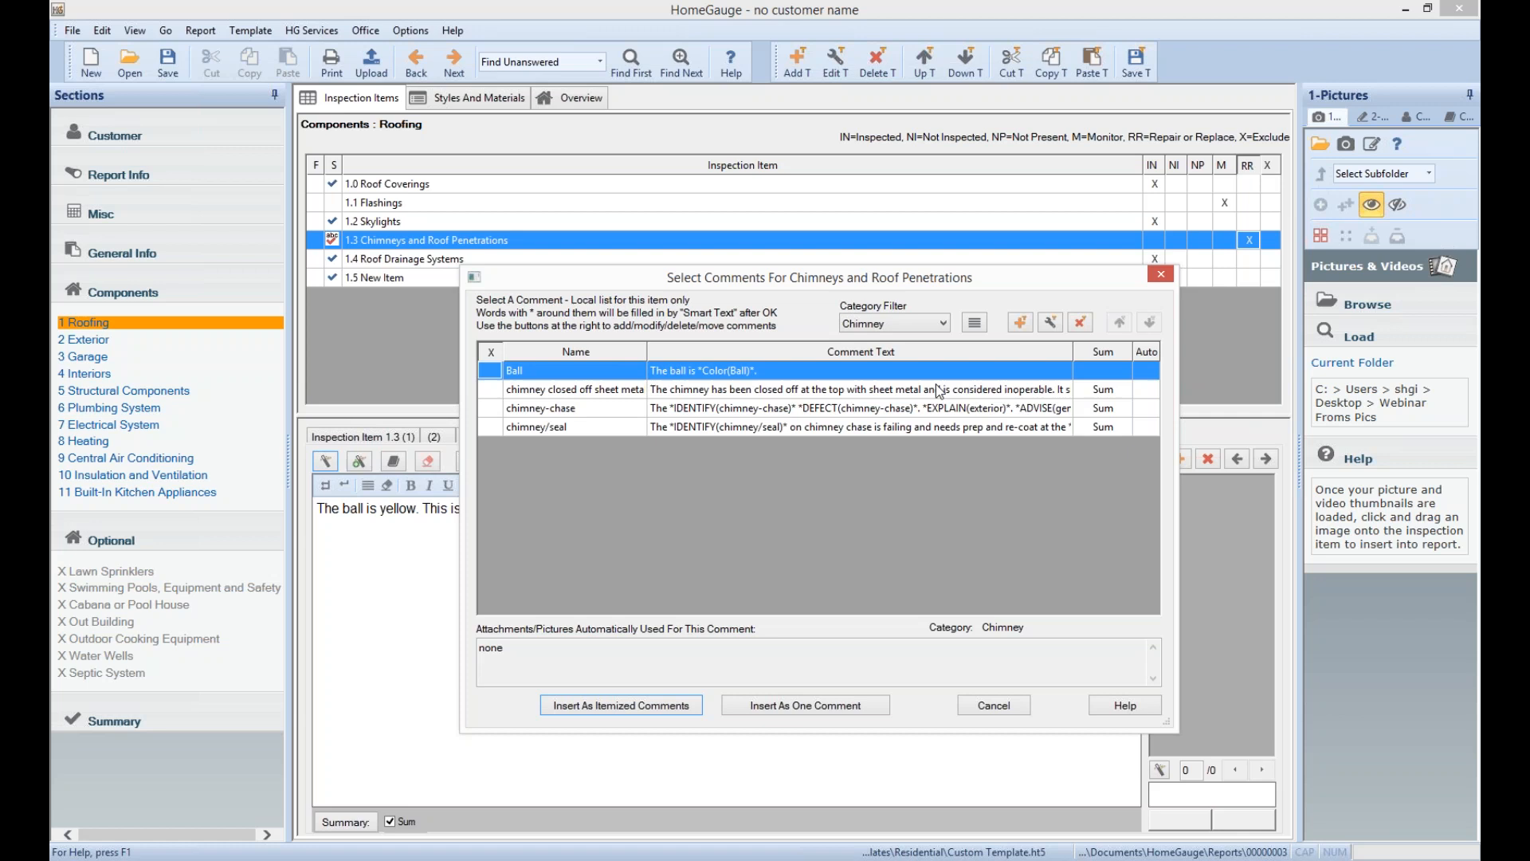
pyautogui.click(943, 323)
pyautogui.click(892, 348)
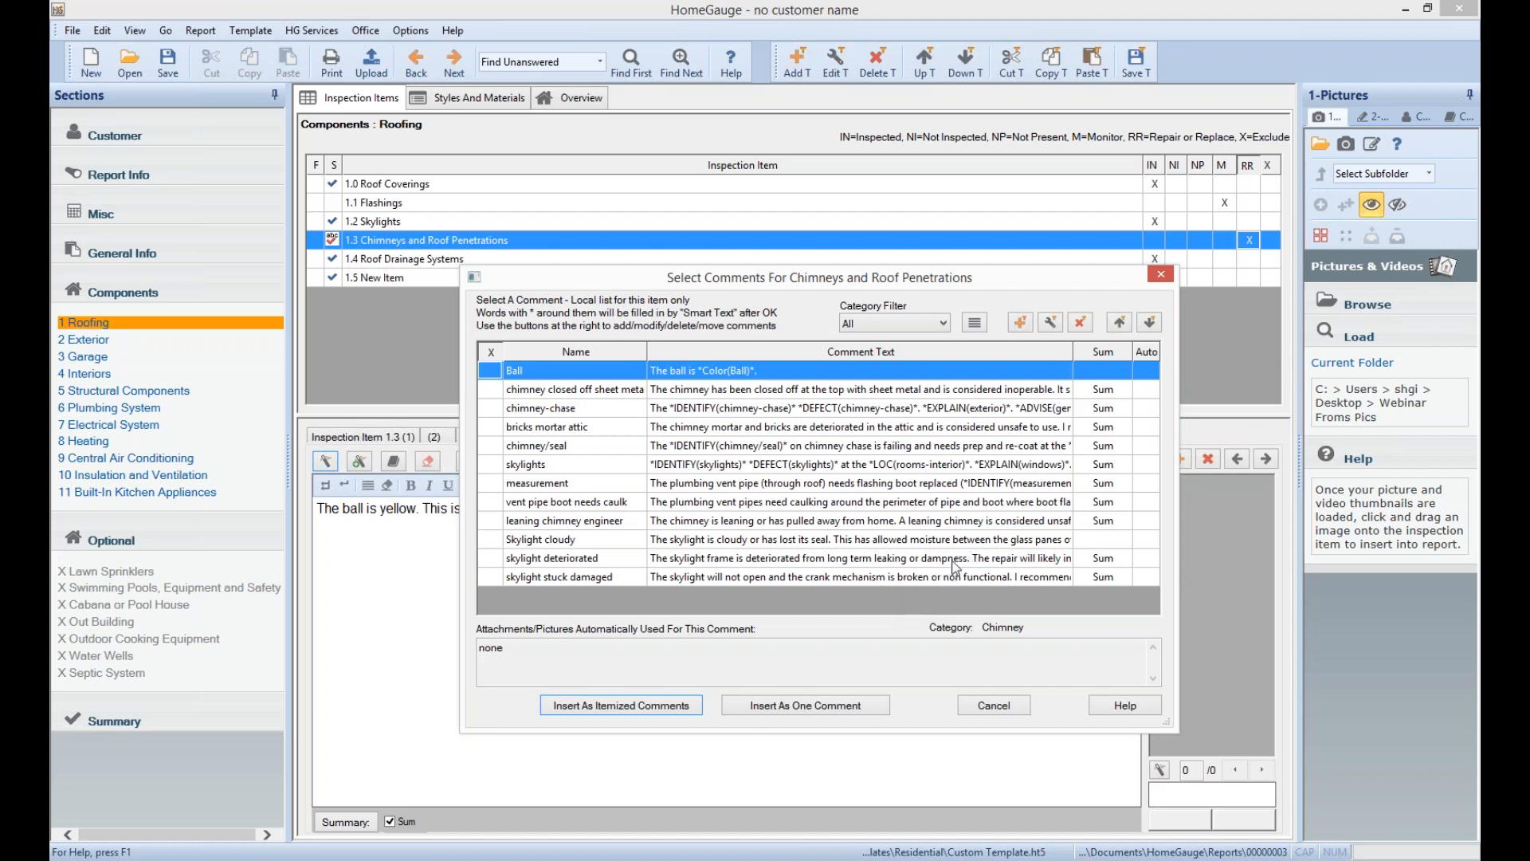
# Open the global list of all comments in the template and look through its comment category tree
pyautogui.click(1020, 322)
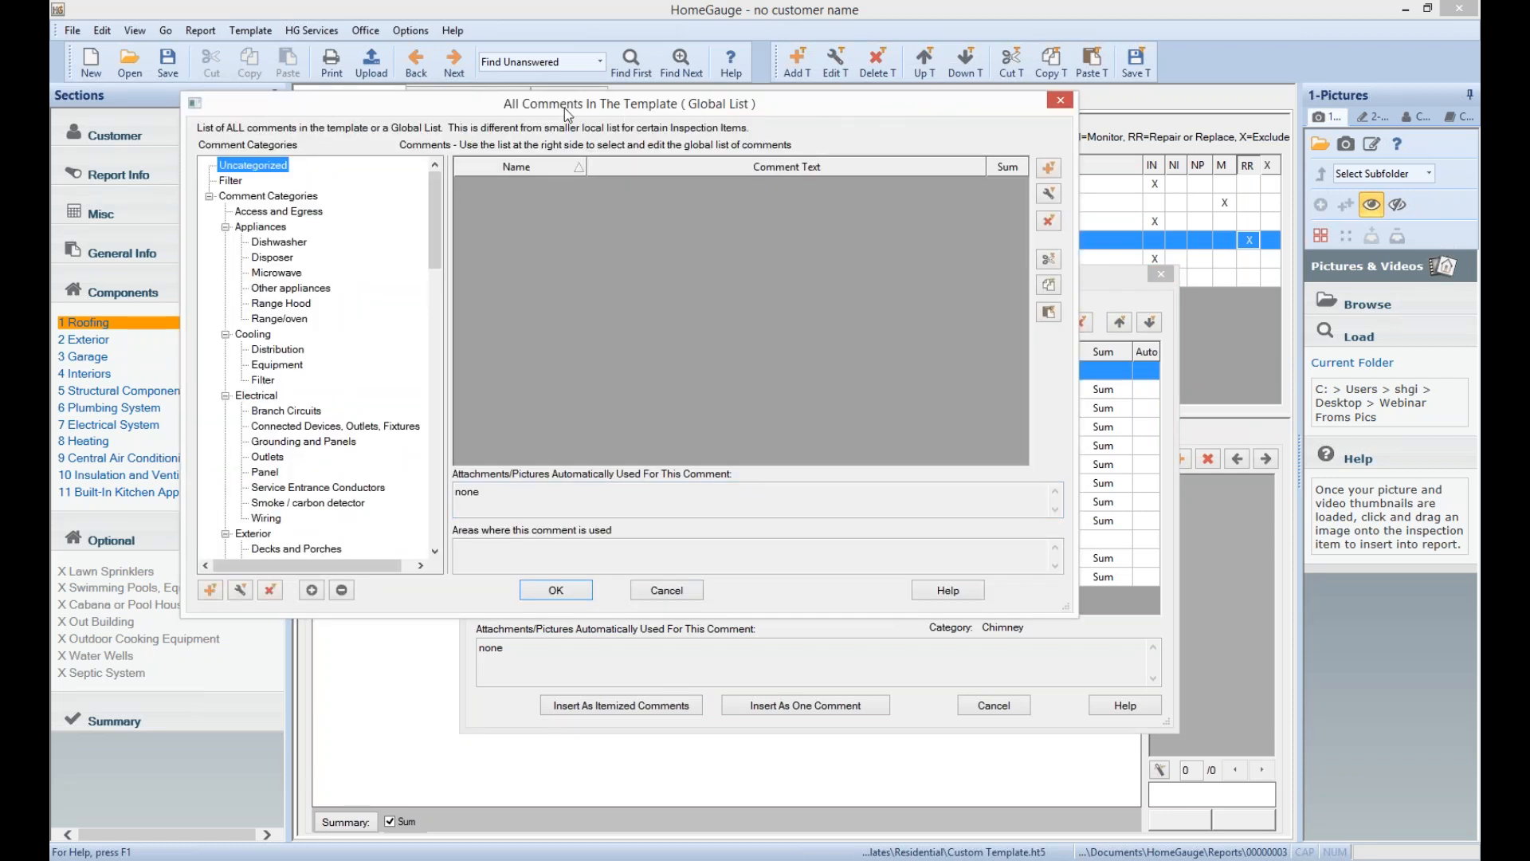
pyautogui.moveTo(616, 107); pyautogui.dragTo(797, 107)
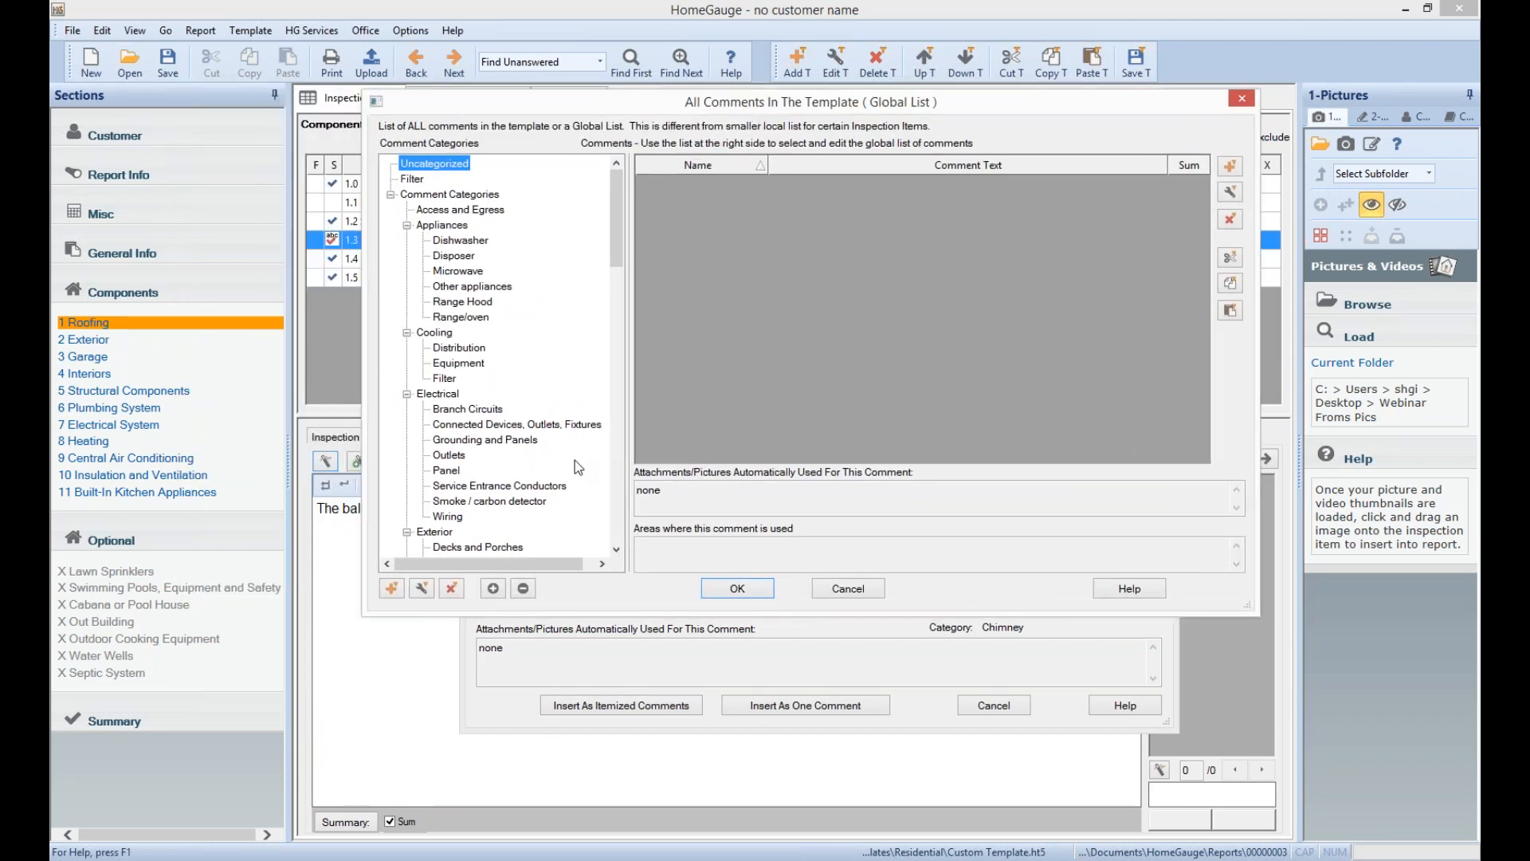
pyautogui.moveTo(614, 230); pyautogui.dragTo(614, 177)
pyautogui.moveTo(616, 204); pyautogui.dragTo(502, 537)
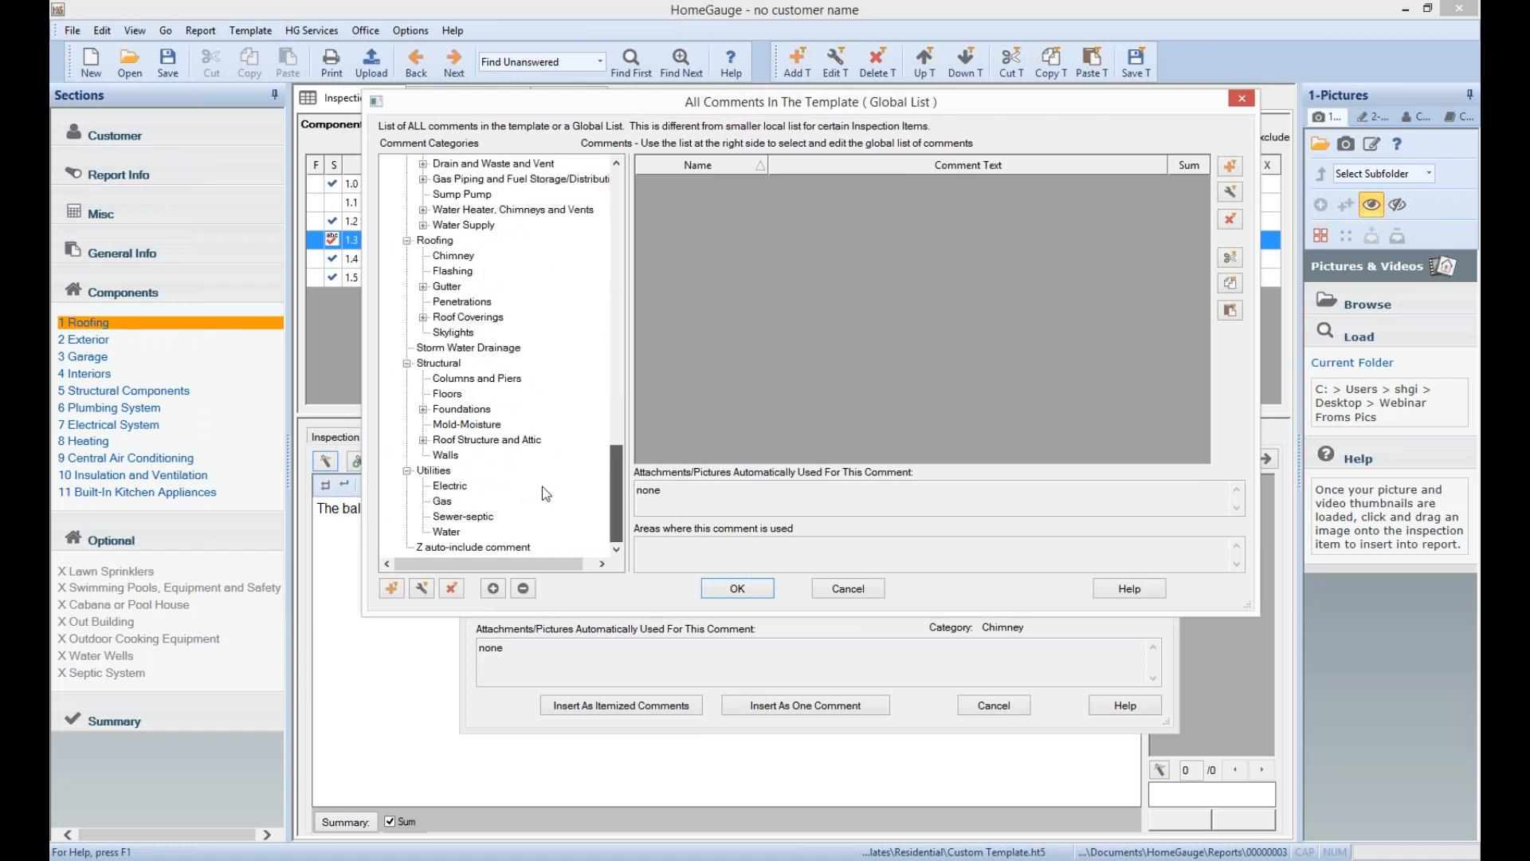
pyautogui.moveTo(542, 486); pyautogui.dragTo(355, 300)
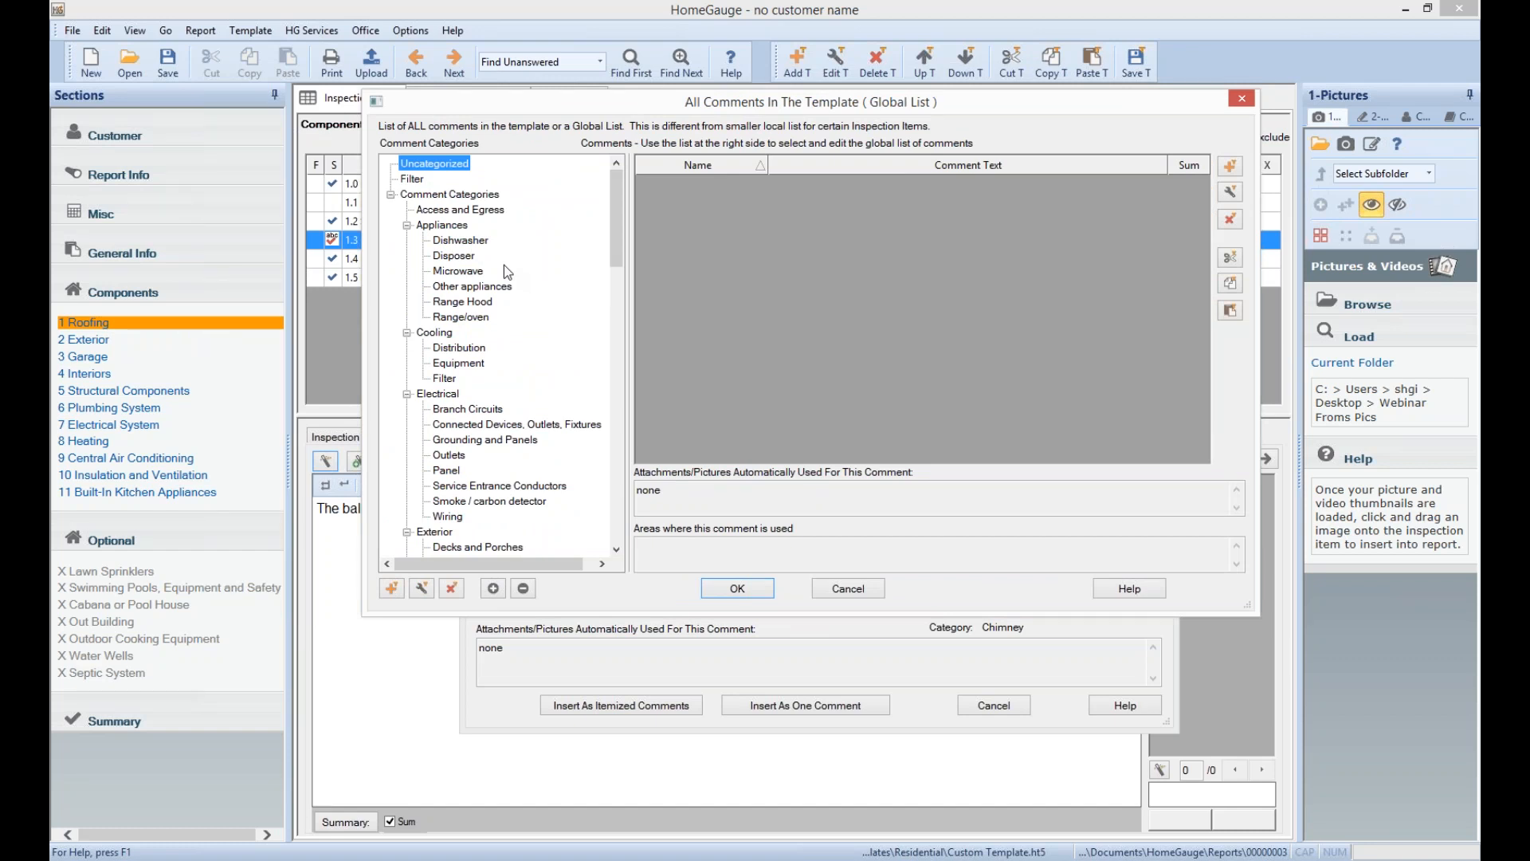
pyautogui.scroll(-1, 439, 216)
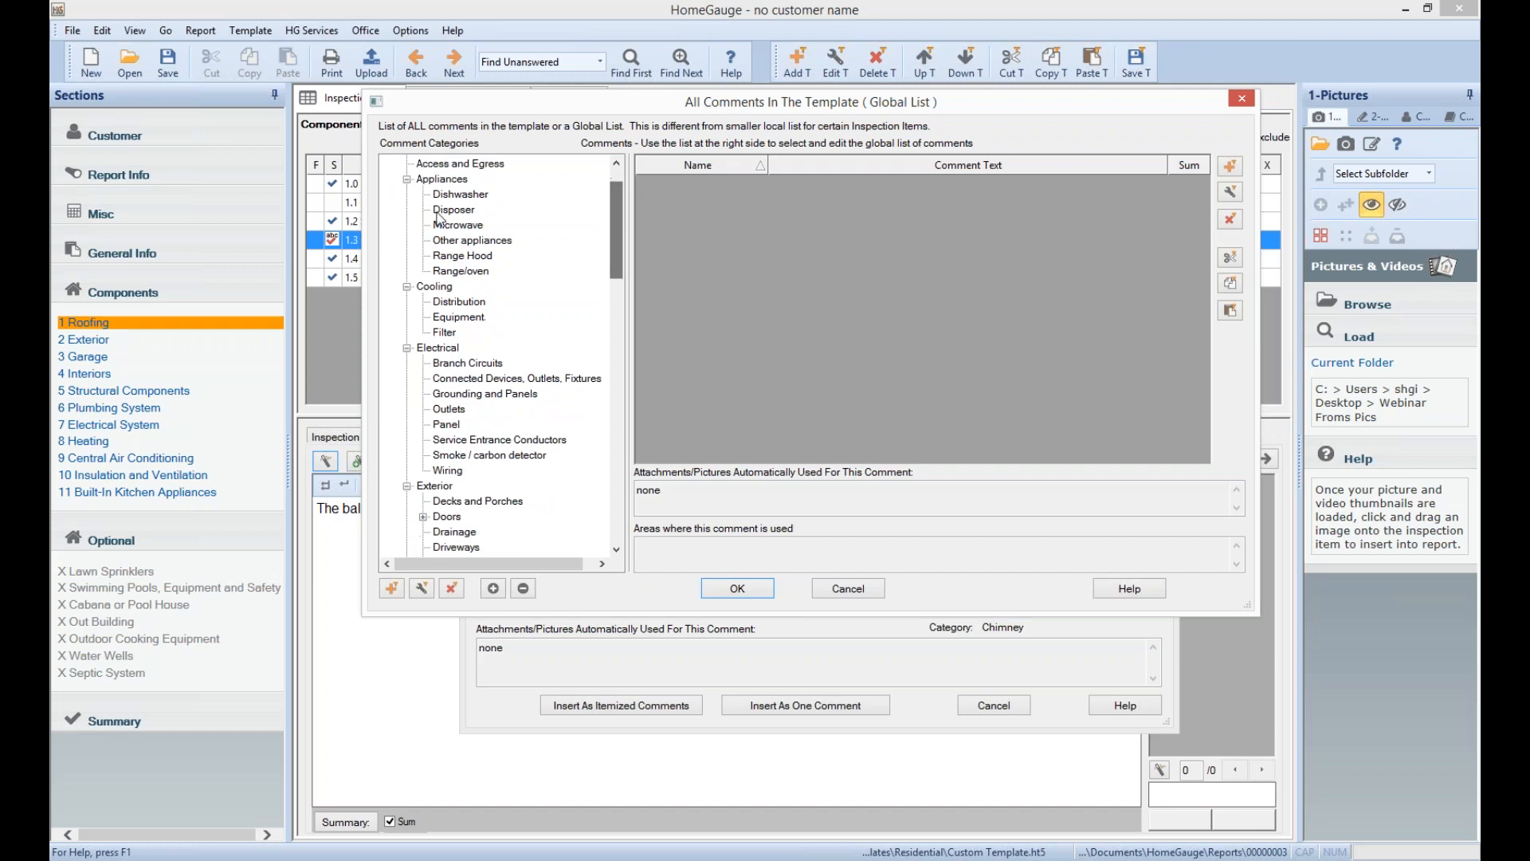
# Add a comment category named "Disposer 1" beneath the Disposer category under Appliances
pyautogui.click(439, 214)
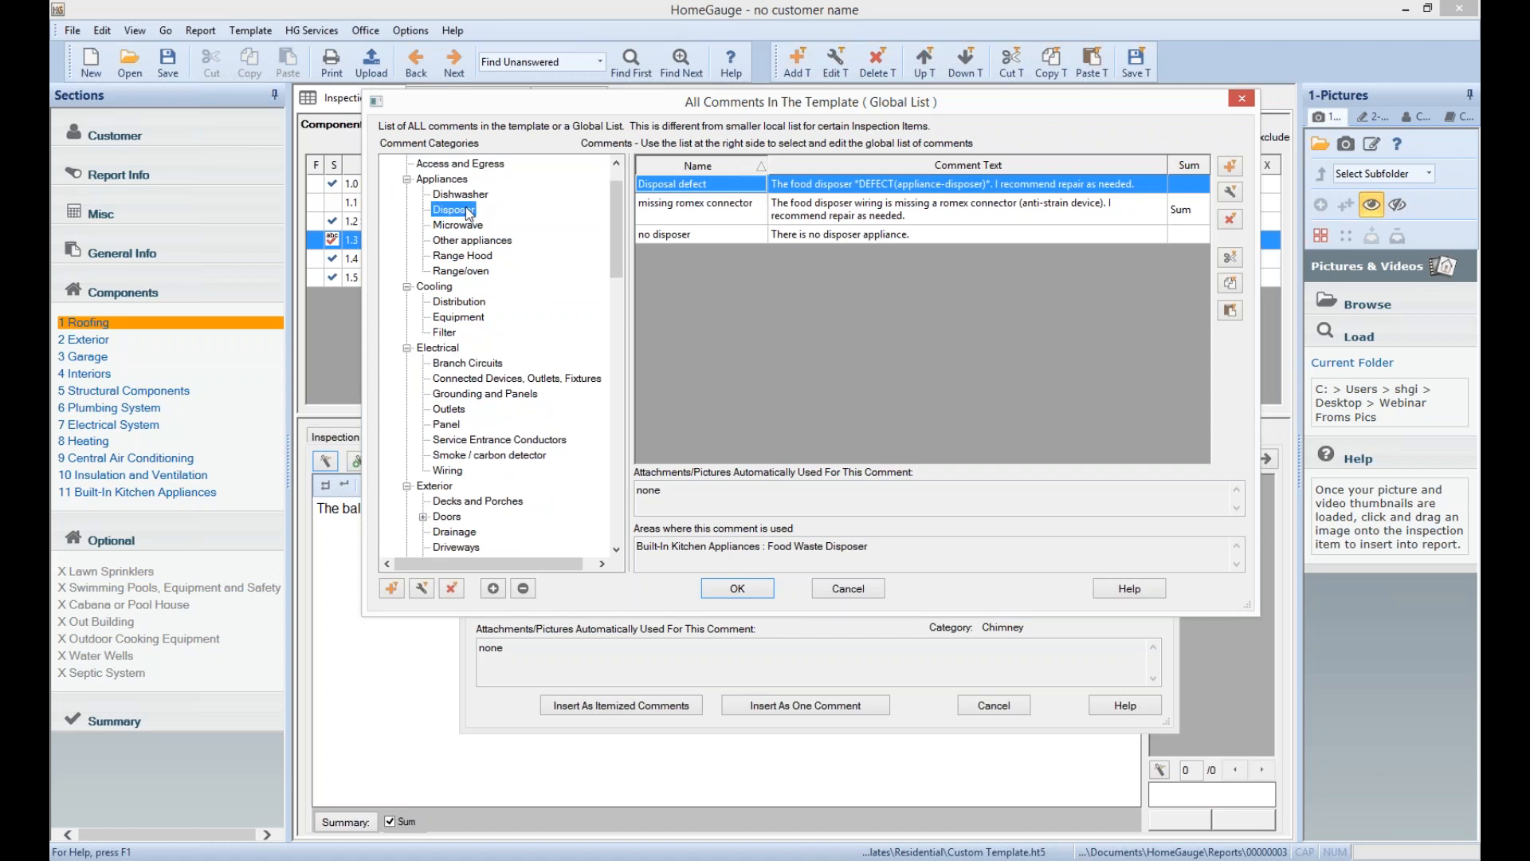
pyautogui.click(392, 588)
pyautogui.write('Disposer 1')
pyautogui.press('Return')
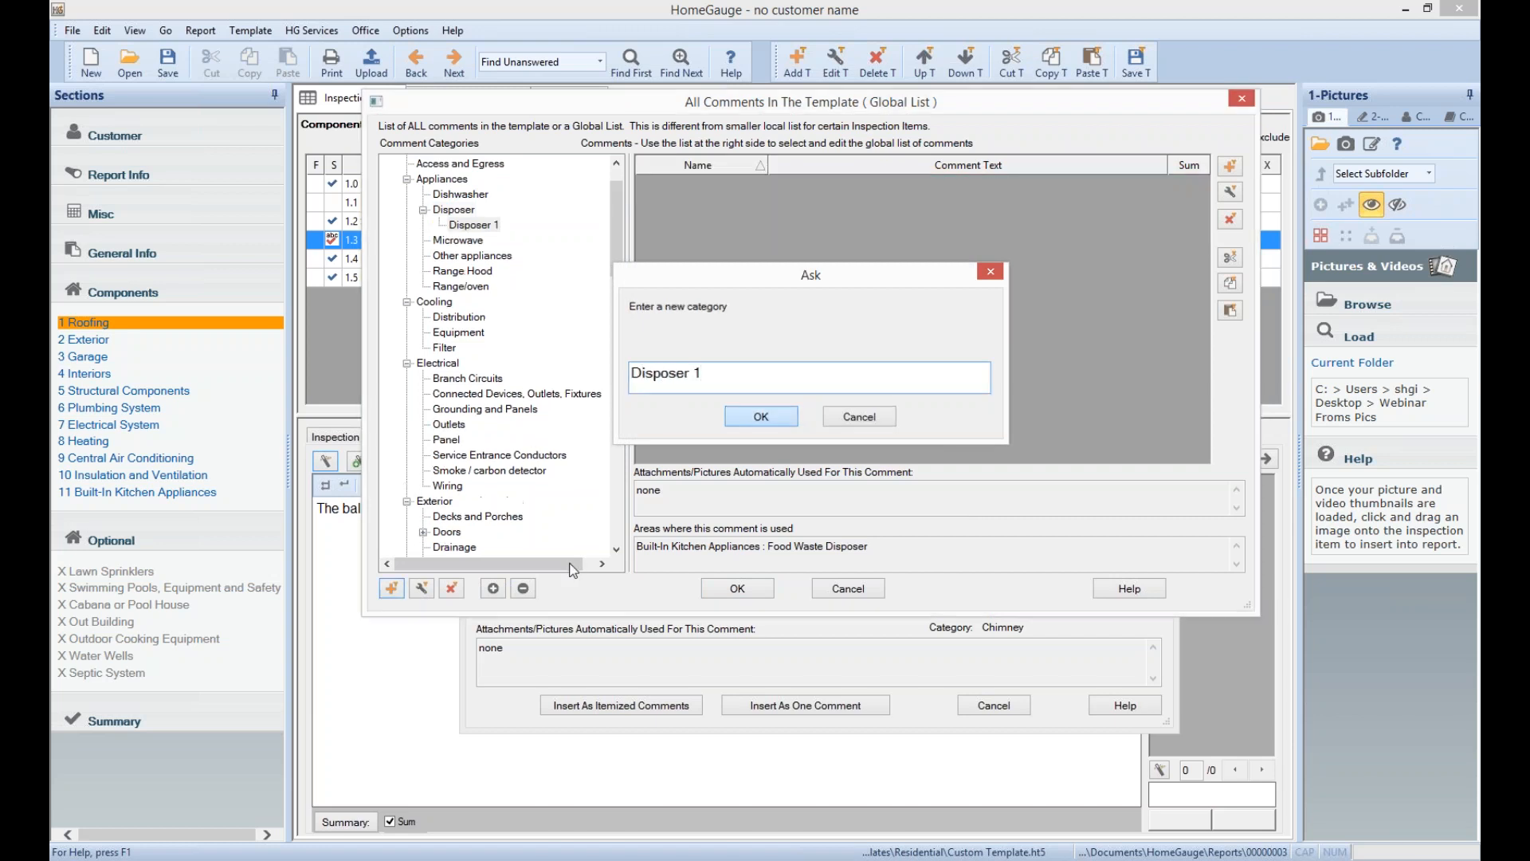
pyautogui.click(462, 226)
# Add a second category named "Disposer 2" beneath the Disposer category
pyautogui.click(454, 210)
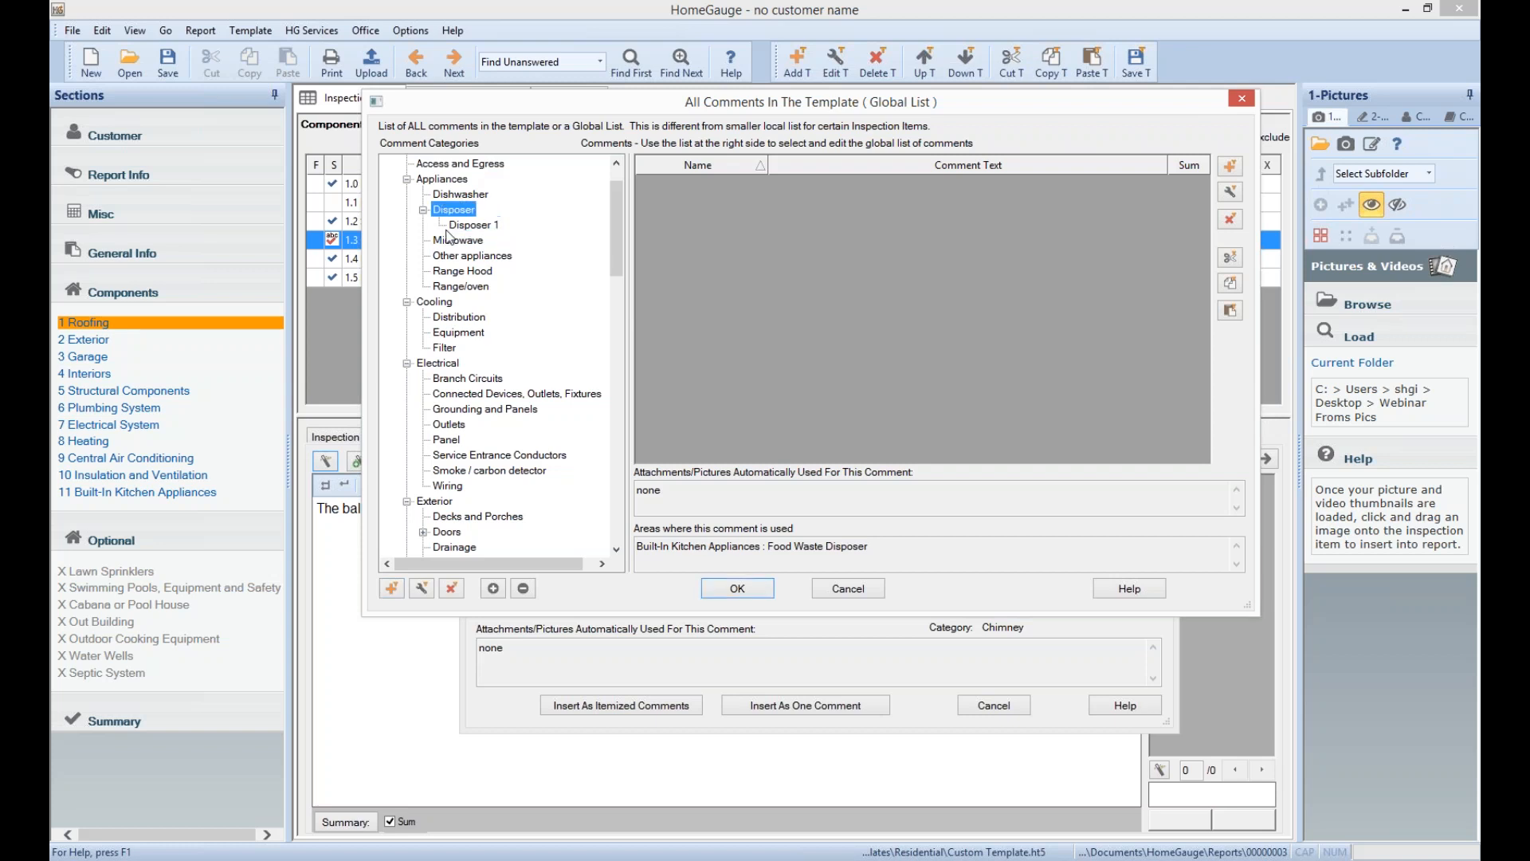
pyautogui.click(492, 586)
pyautogui.write('Disposer 2')
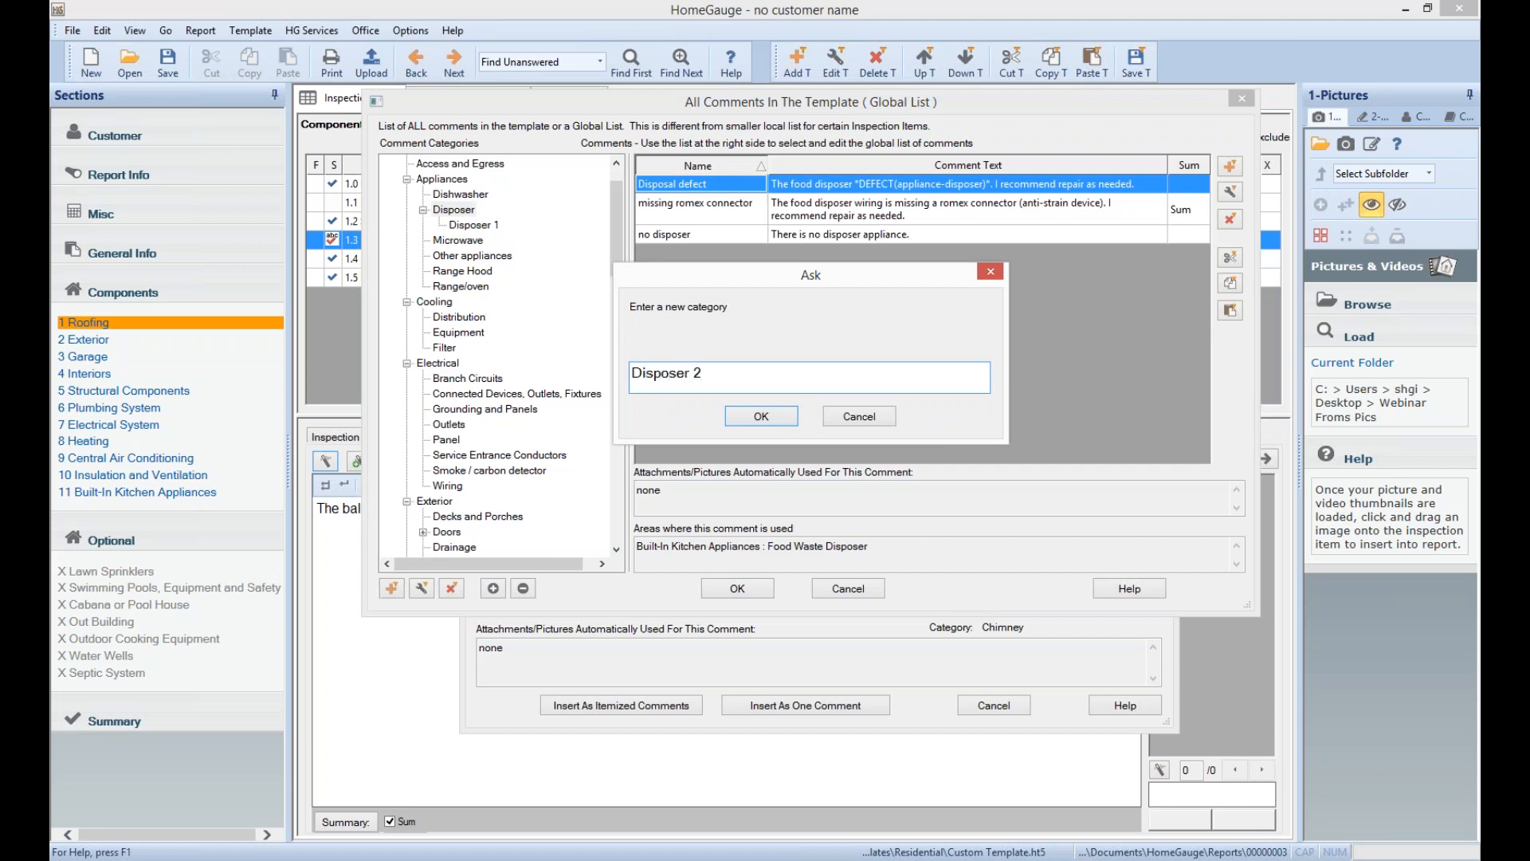
pyautogui.click(761, 416)
# Check the comments listed under Disposer 2, Disposer 1 and their parent Disposer category
pyautogui.click(478, 240)
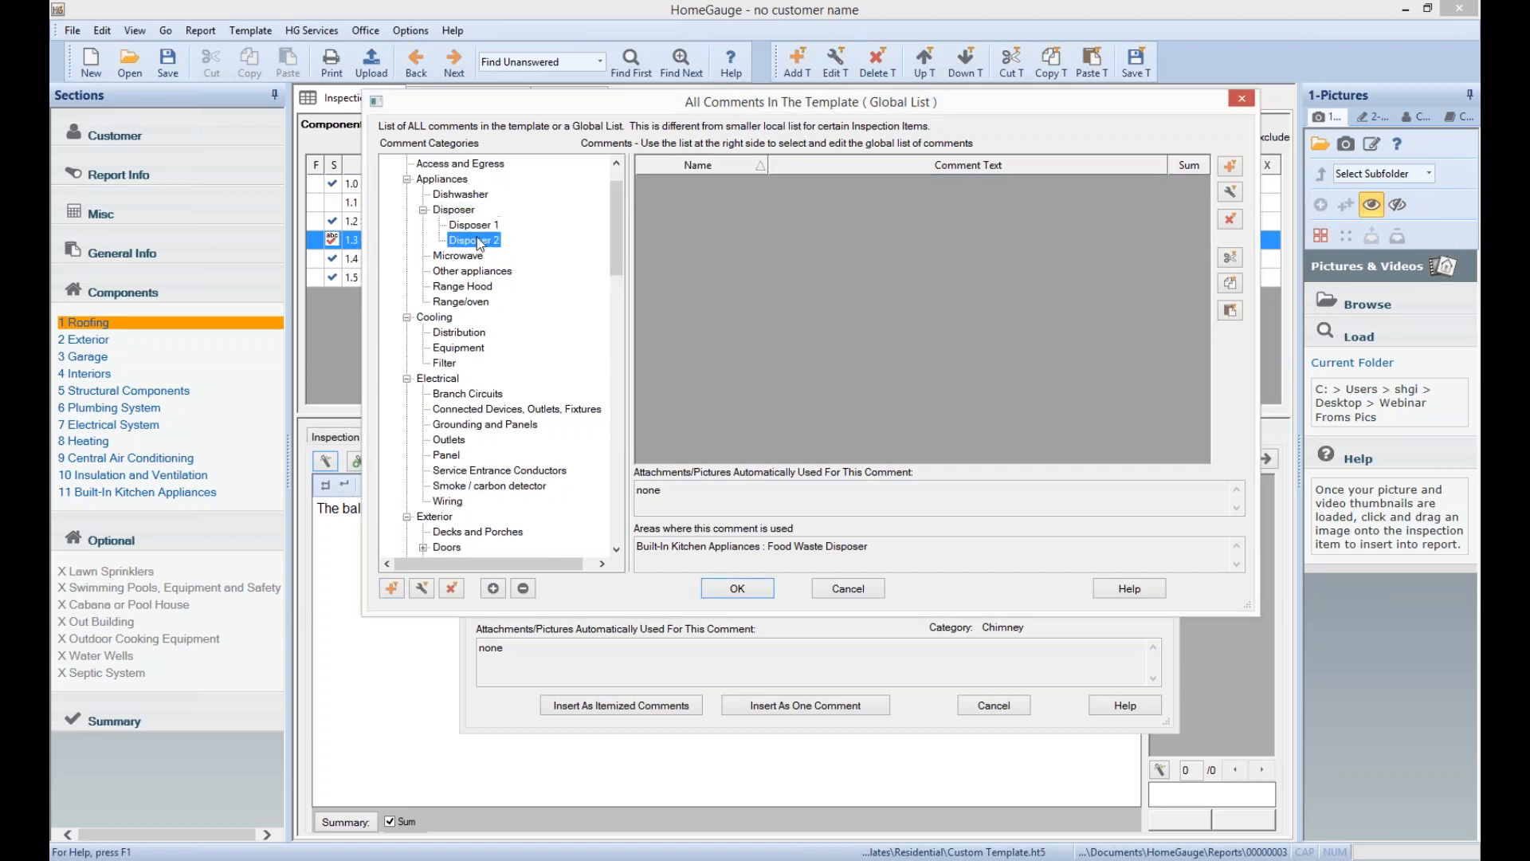
pyautogui.click(486, 225)
pyautogui.click(480, 240)
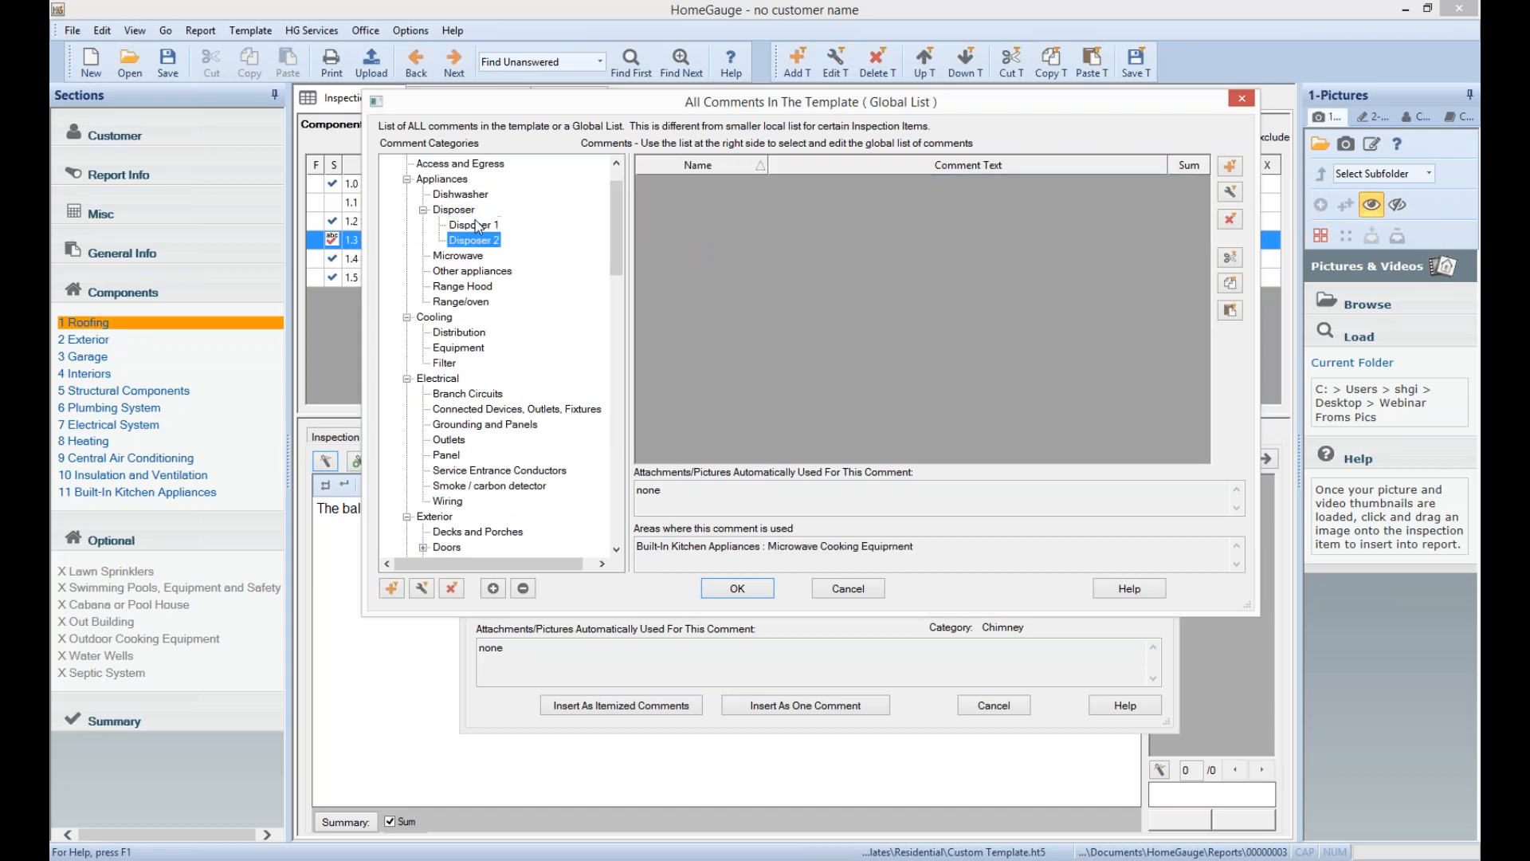
pyautogui.click(478, 225)
pyautogui.press('Up')
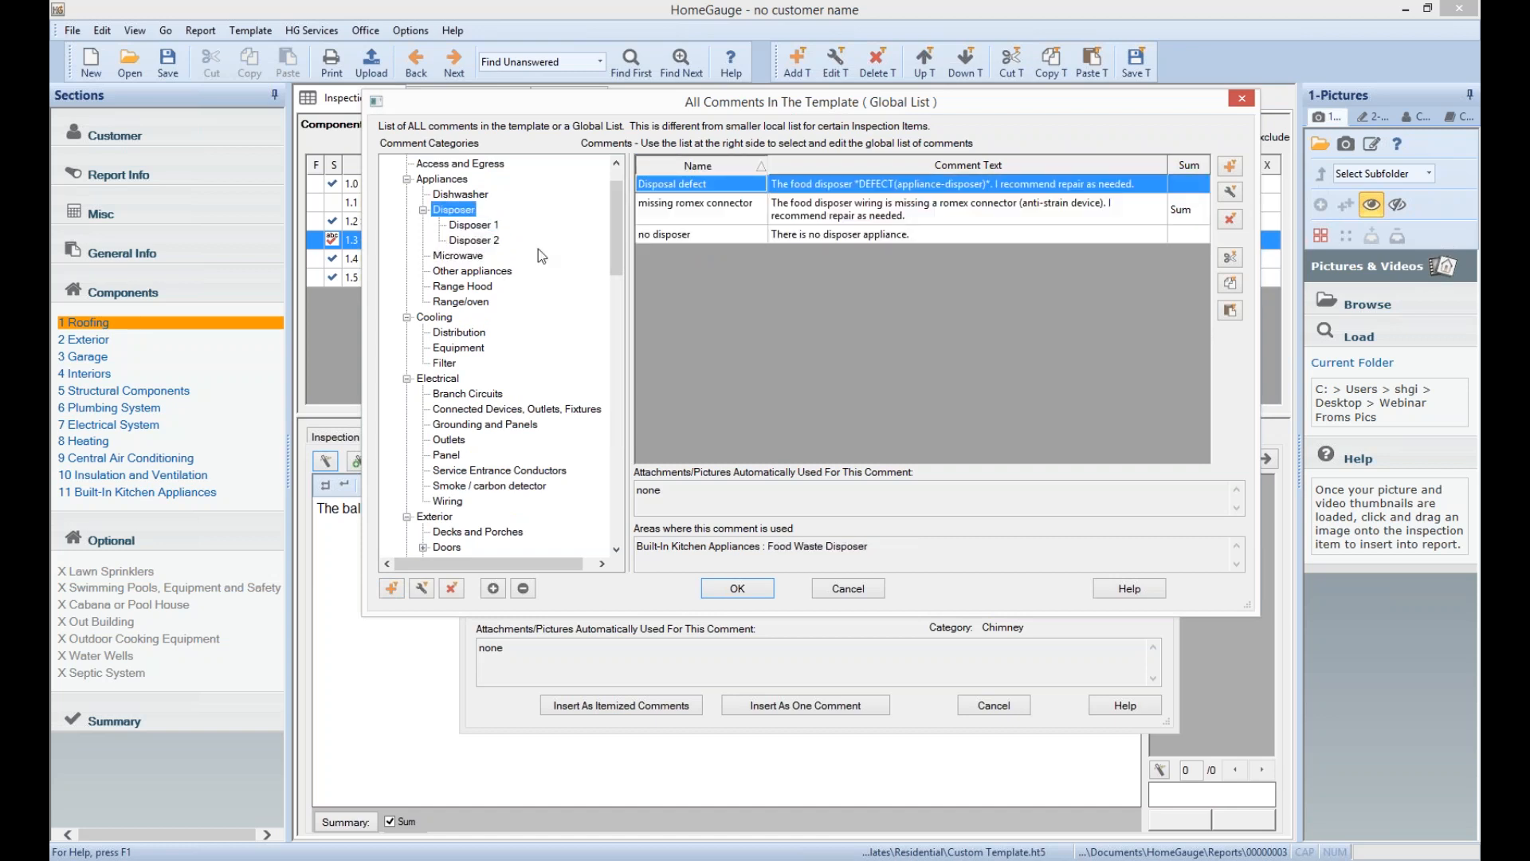
# Select the "missing romex connector" and "no disposer" comments together in the Disposer category
pyautogui.click(912, 233)
pyautogui.keyDown('shift'); pyautogui.click(885, 214); pyautogui.keyUp('shift')
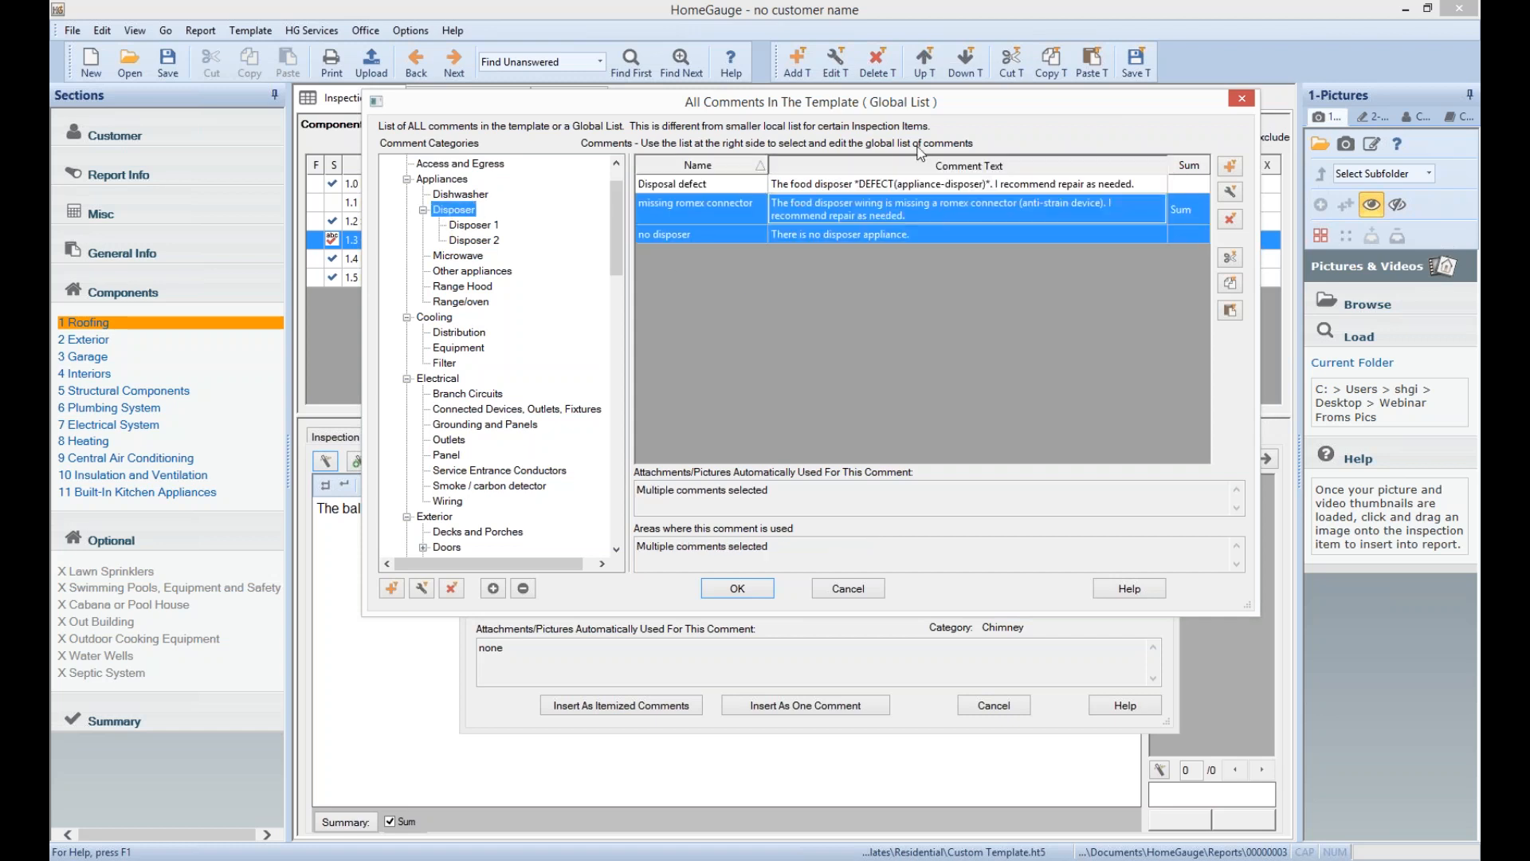
pyautogui.doubleClick(920, 216)
pyautogui.click(873, 403)
pyautogui.doubleClick(908, 233)
pyautogui.click(909, 288)
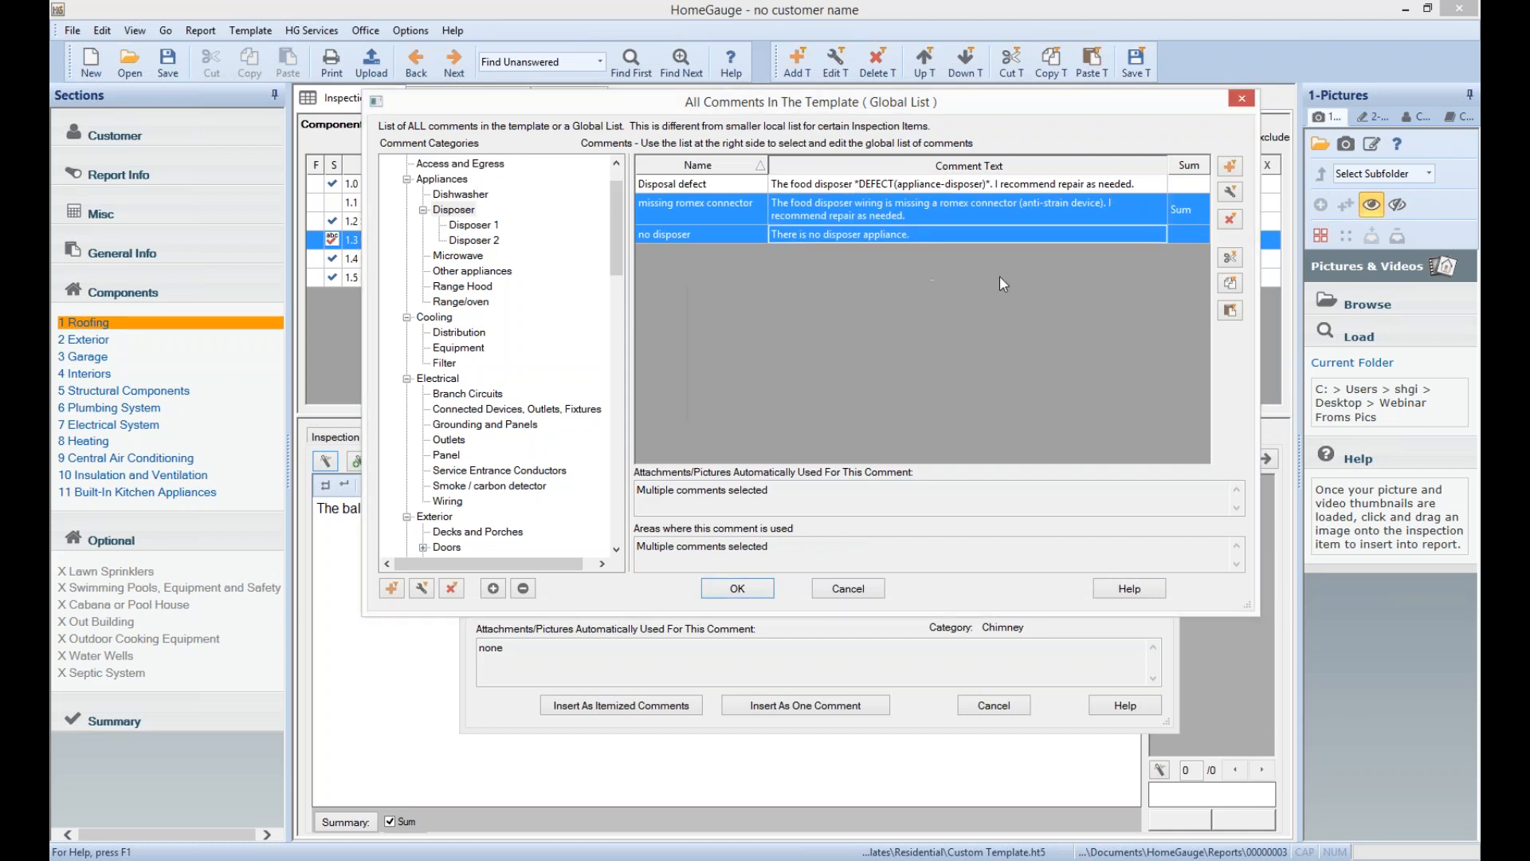
pyautogui.doubleClick(1205, 216)
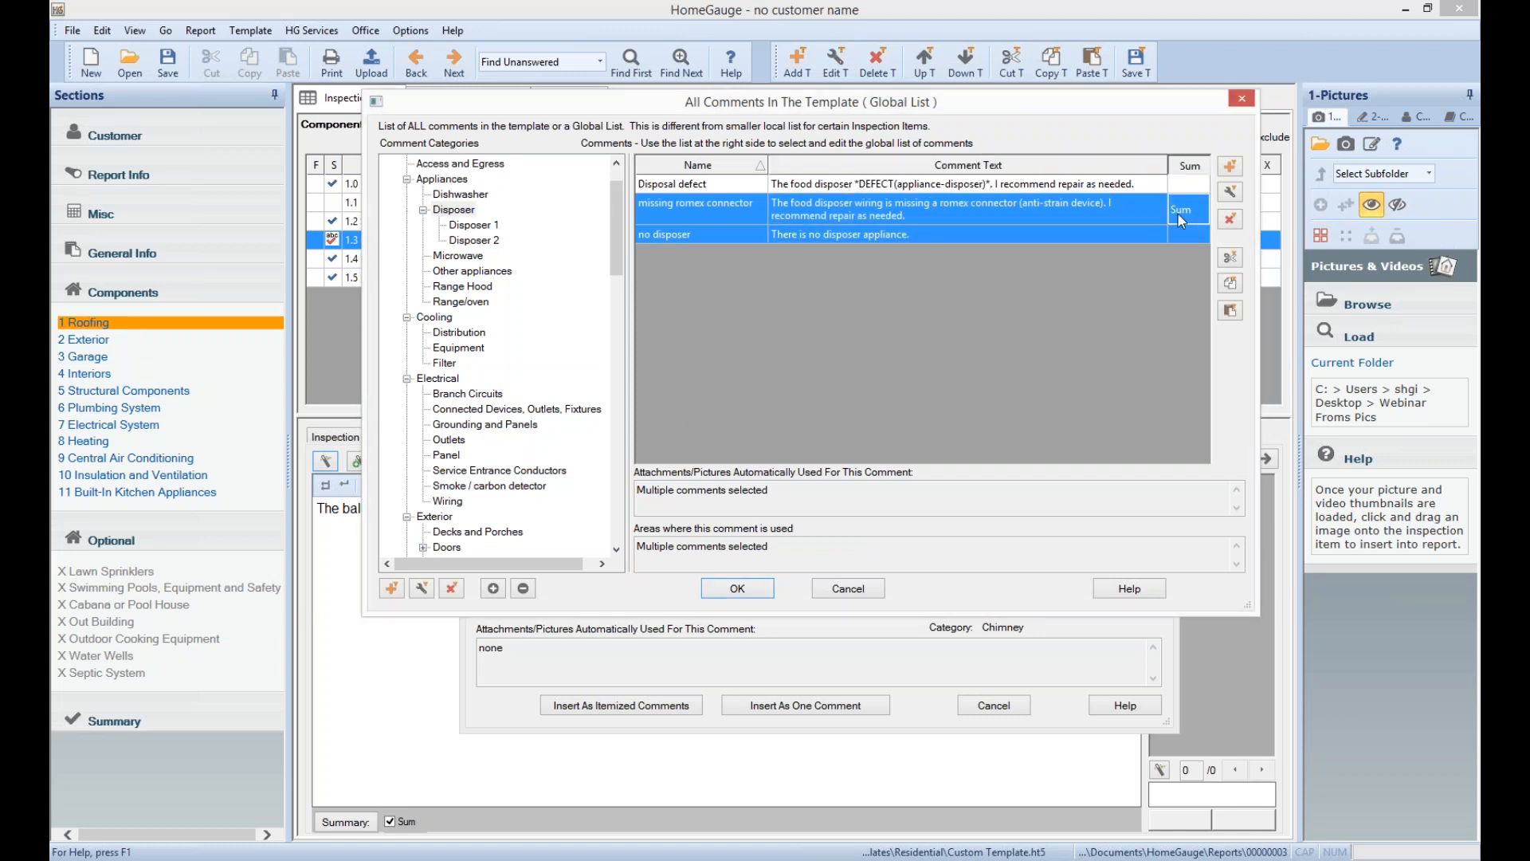
pyautogui.click(795, 391)
# Move the "no oven" comment from the Range/oven category into Disposer 2
pyautogui.click(461, 301)
pyautogui.click(855, 217)
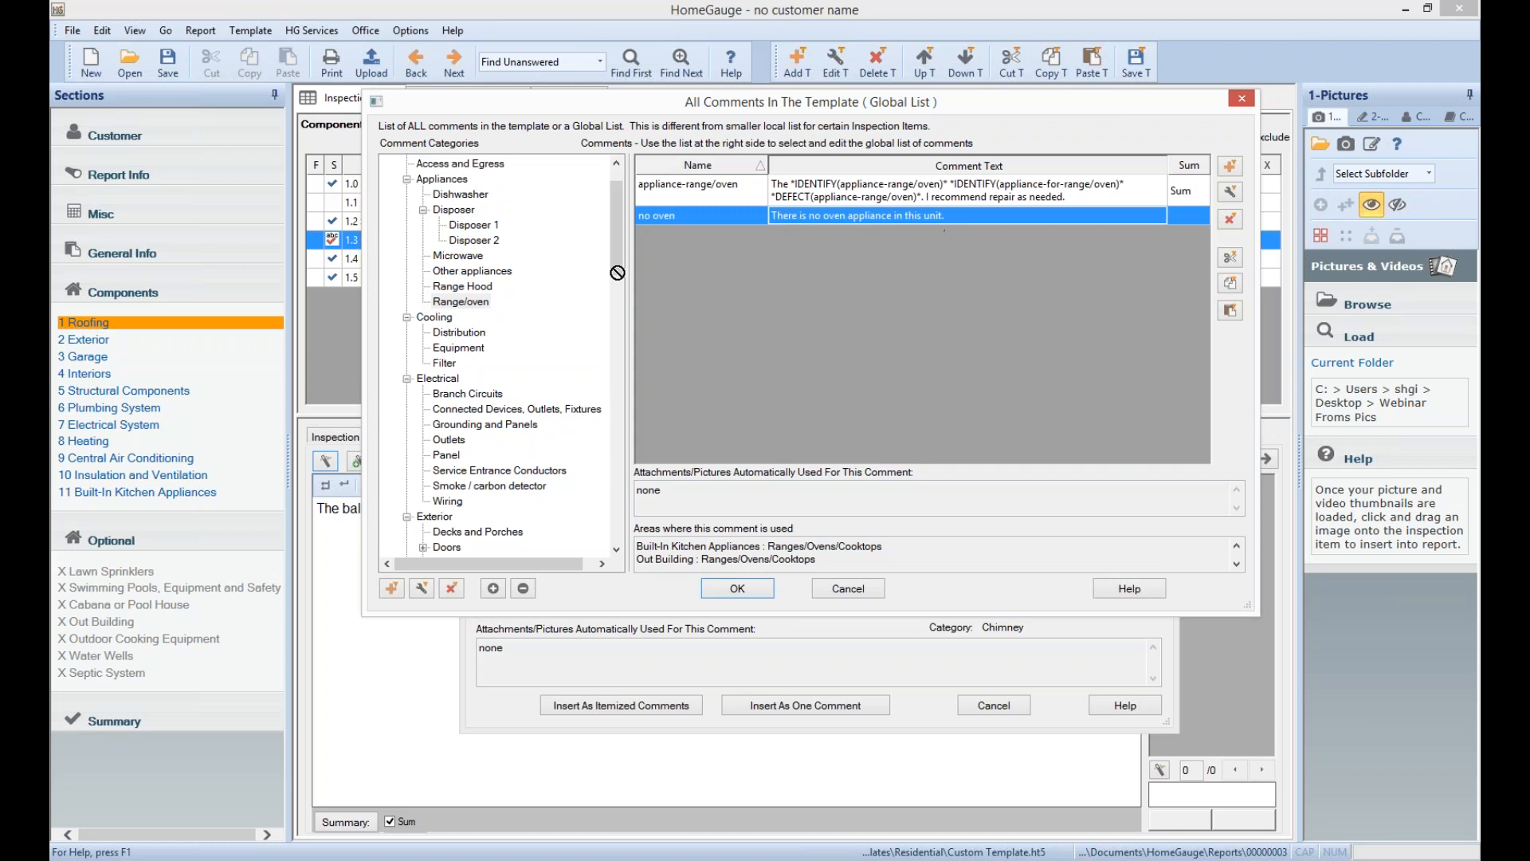
pyautogui.click(488, 241)
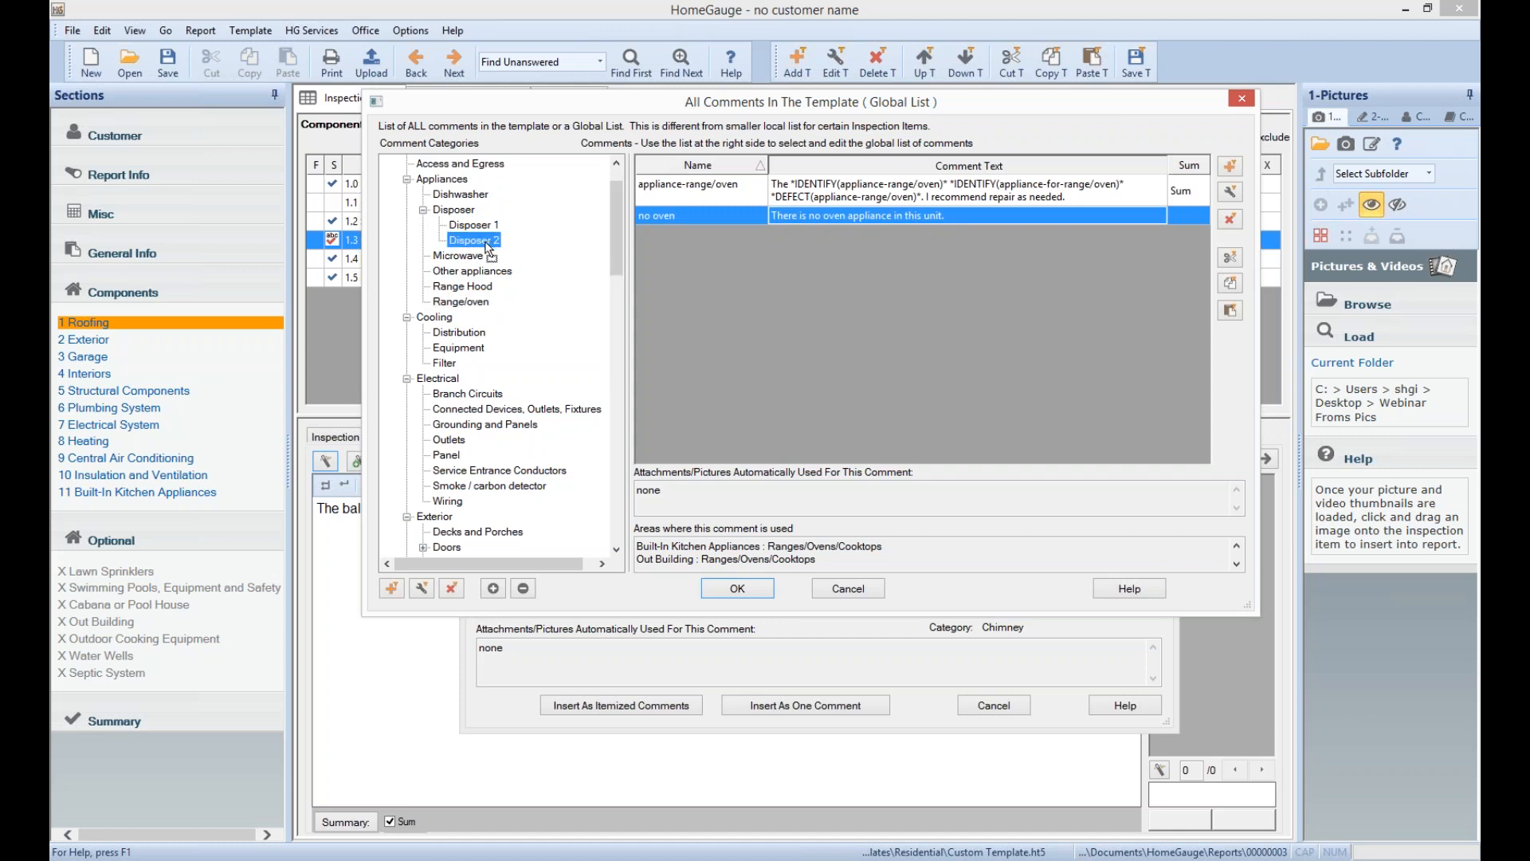
pyautogui.click(843, 217)
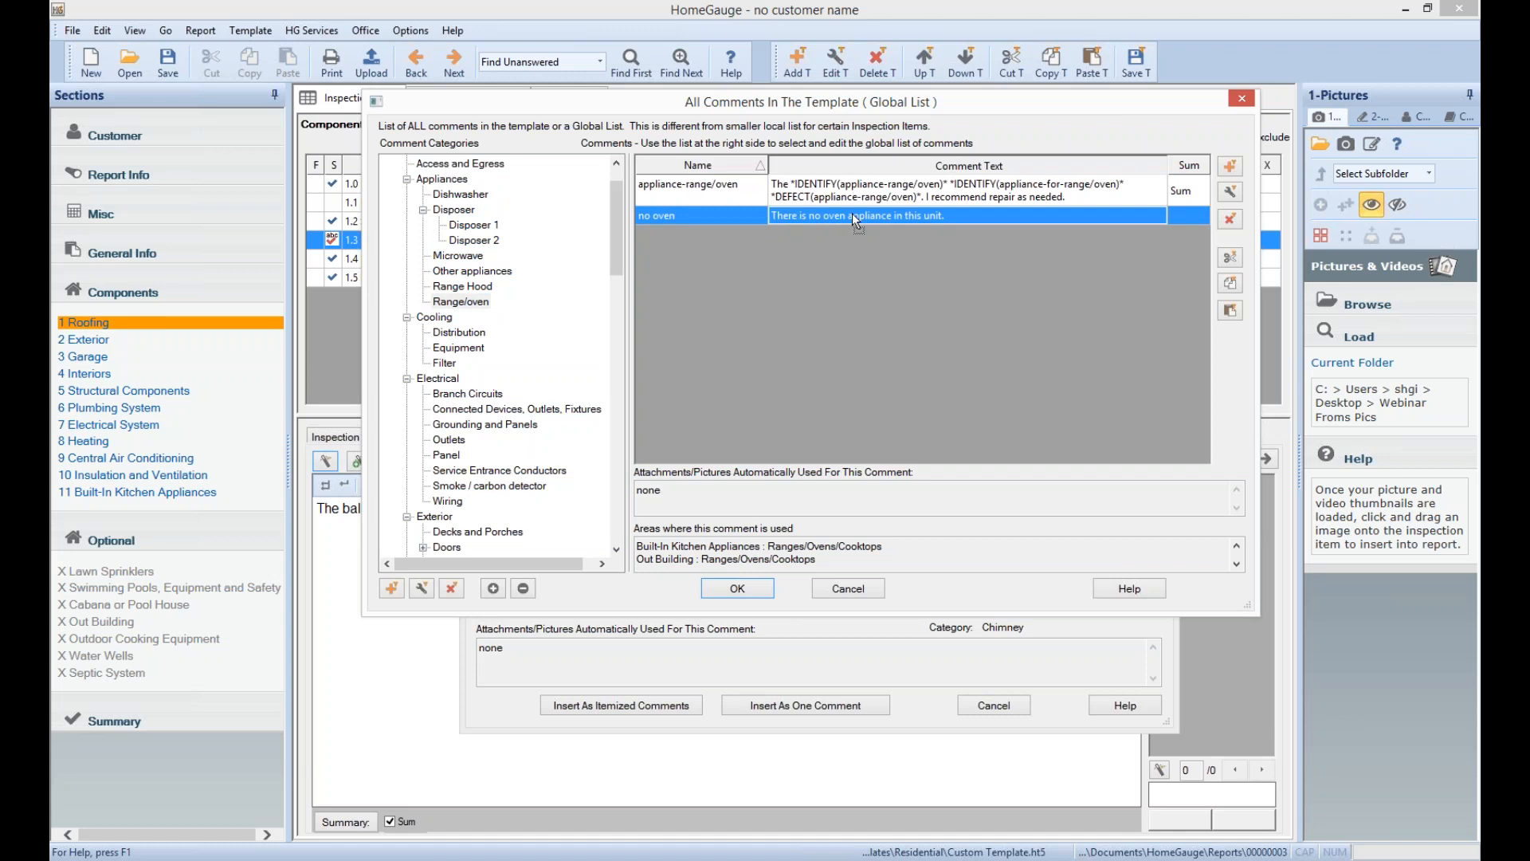
pyautogui.moveTo(853, 213); pyautogui.dragTo(493, 242)
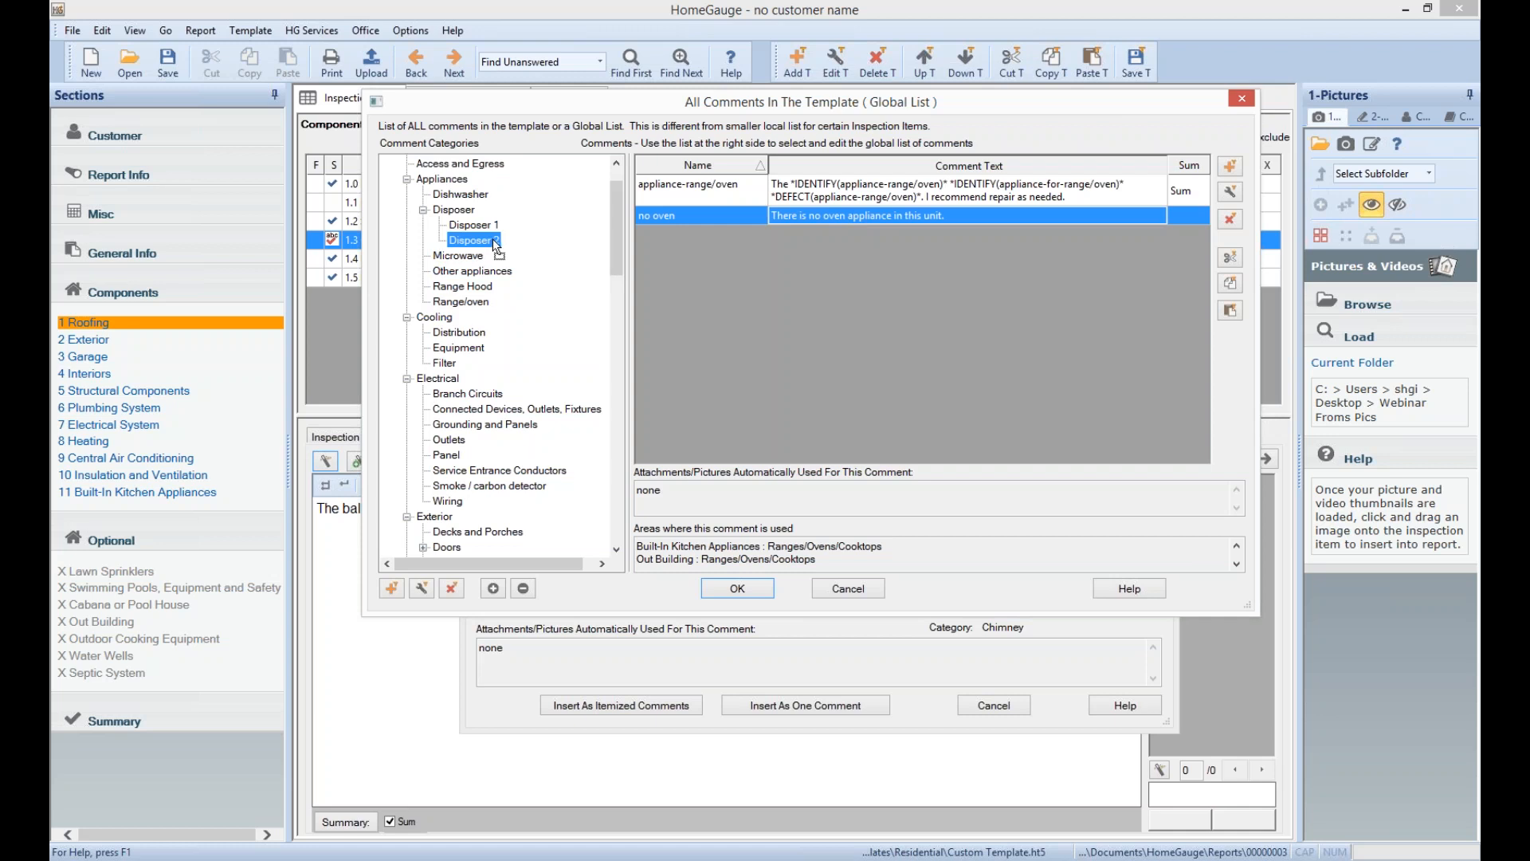
pyautogui.moveTo(496, 246); pyautogui.dragTo(494, 243)
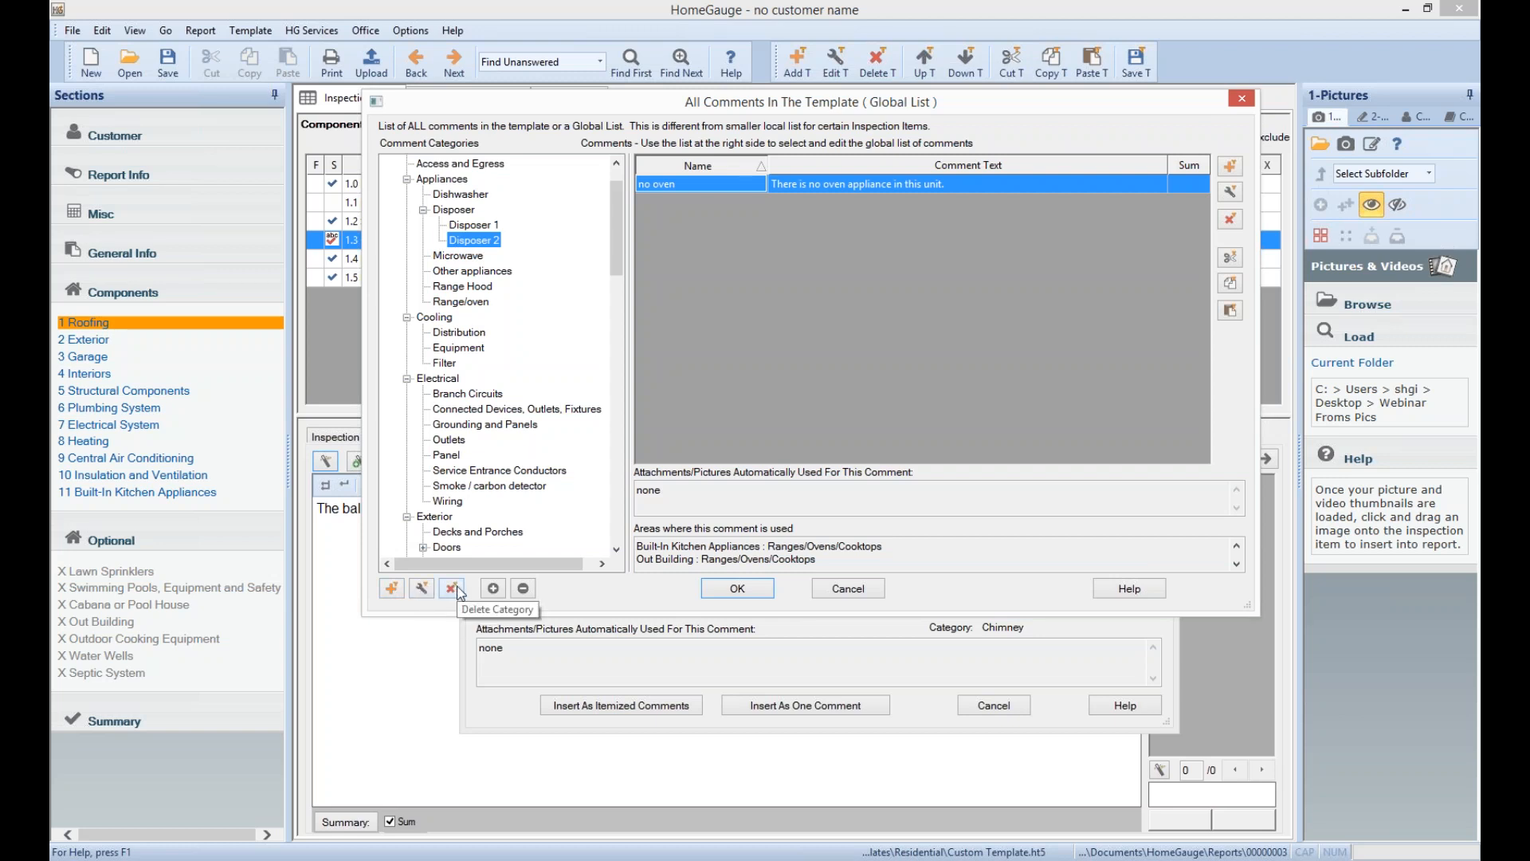
# Open the "DW loose" comment in the Dishwasher category for editing and close it without making changes
pyautogui.click(460, 194)
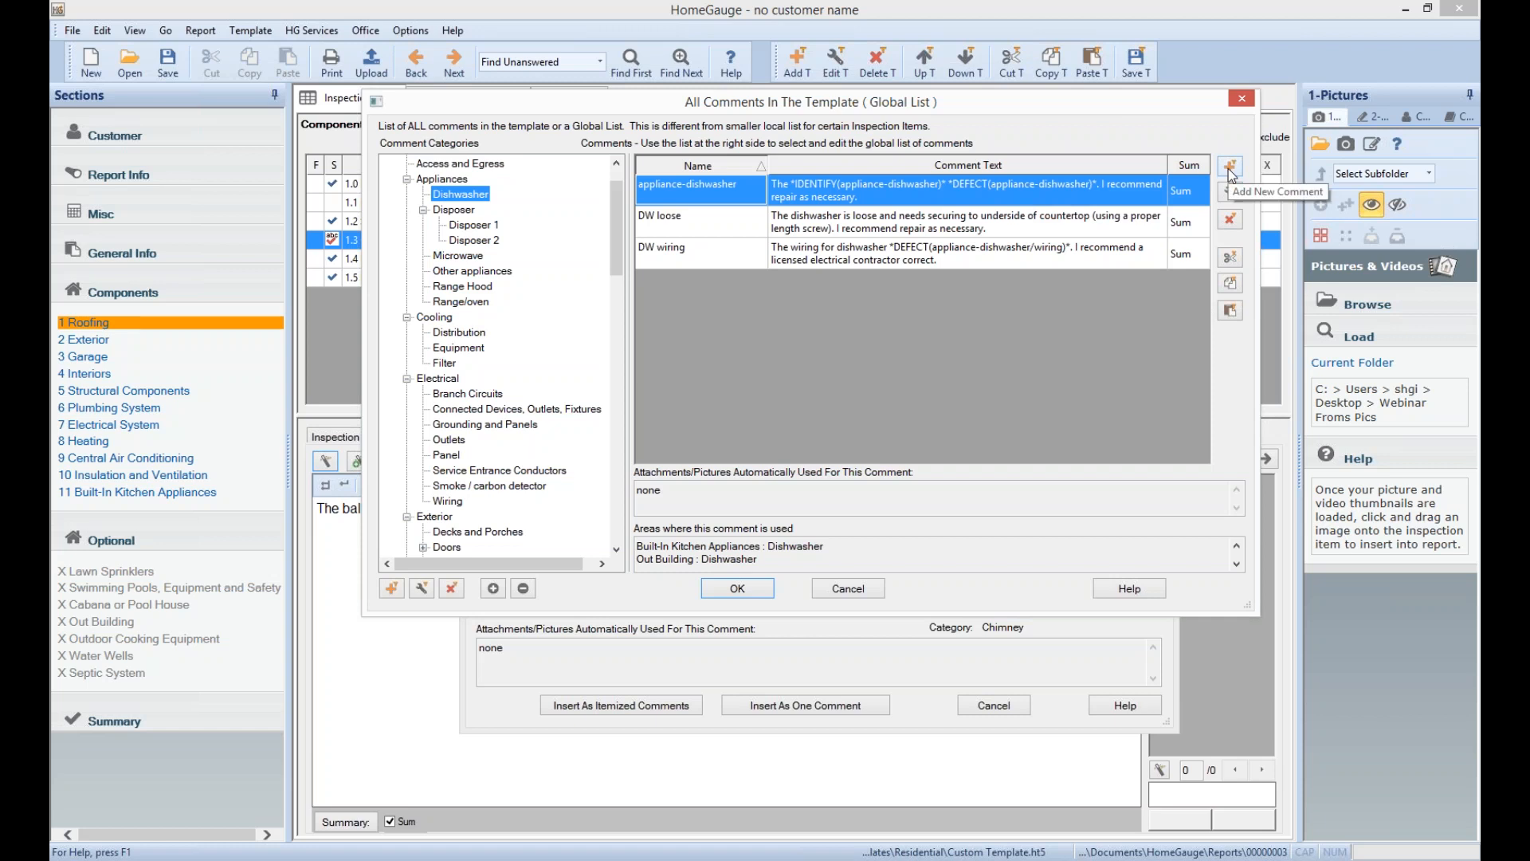
pyautogui.click(1048, 231)
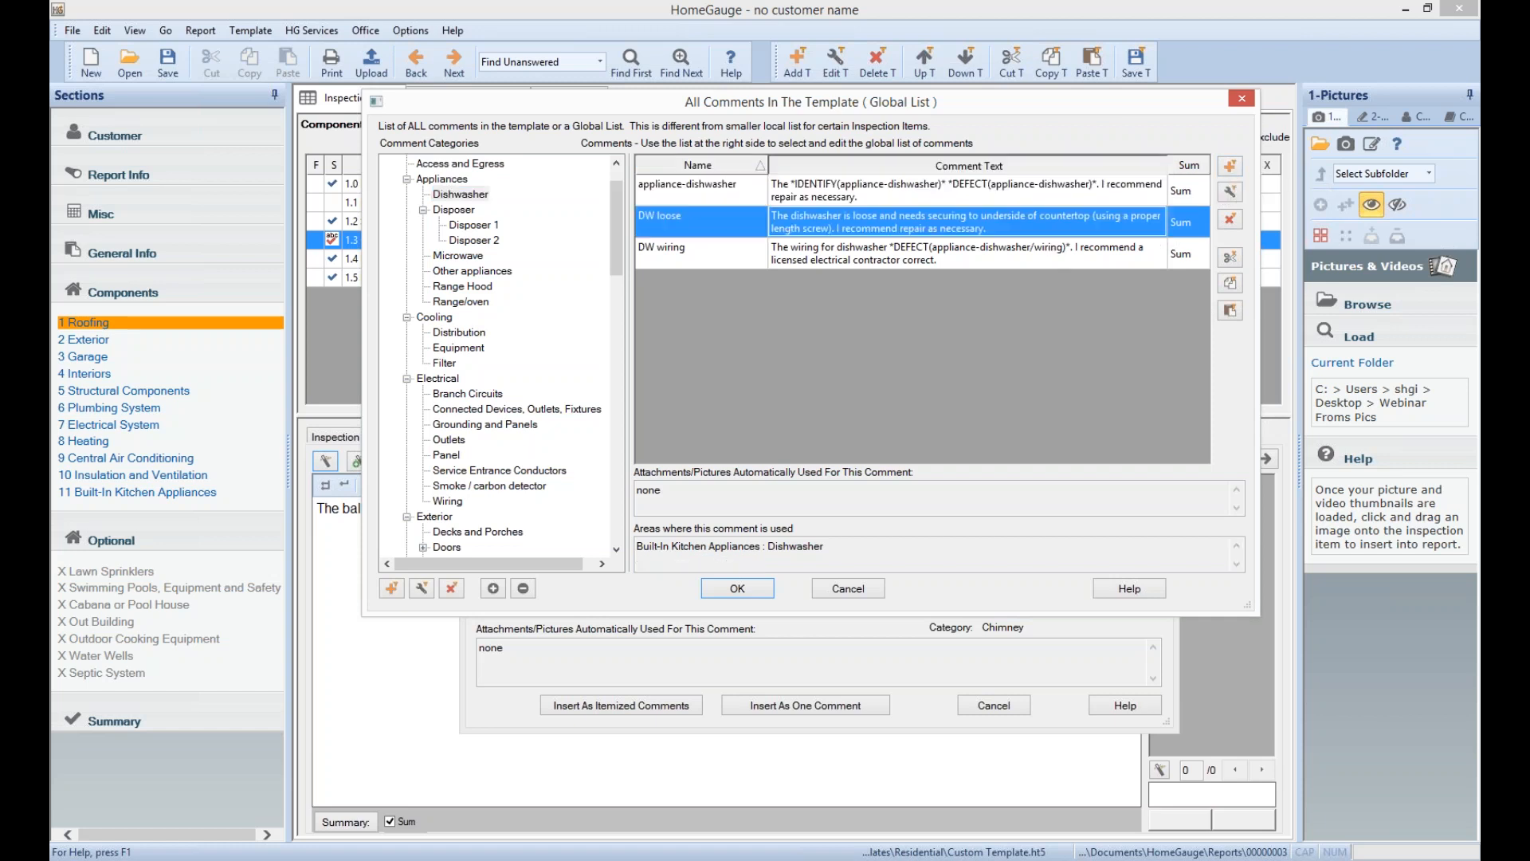
pyautogui.click(1229, 197)
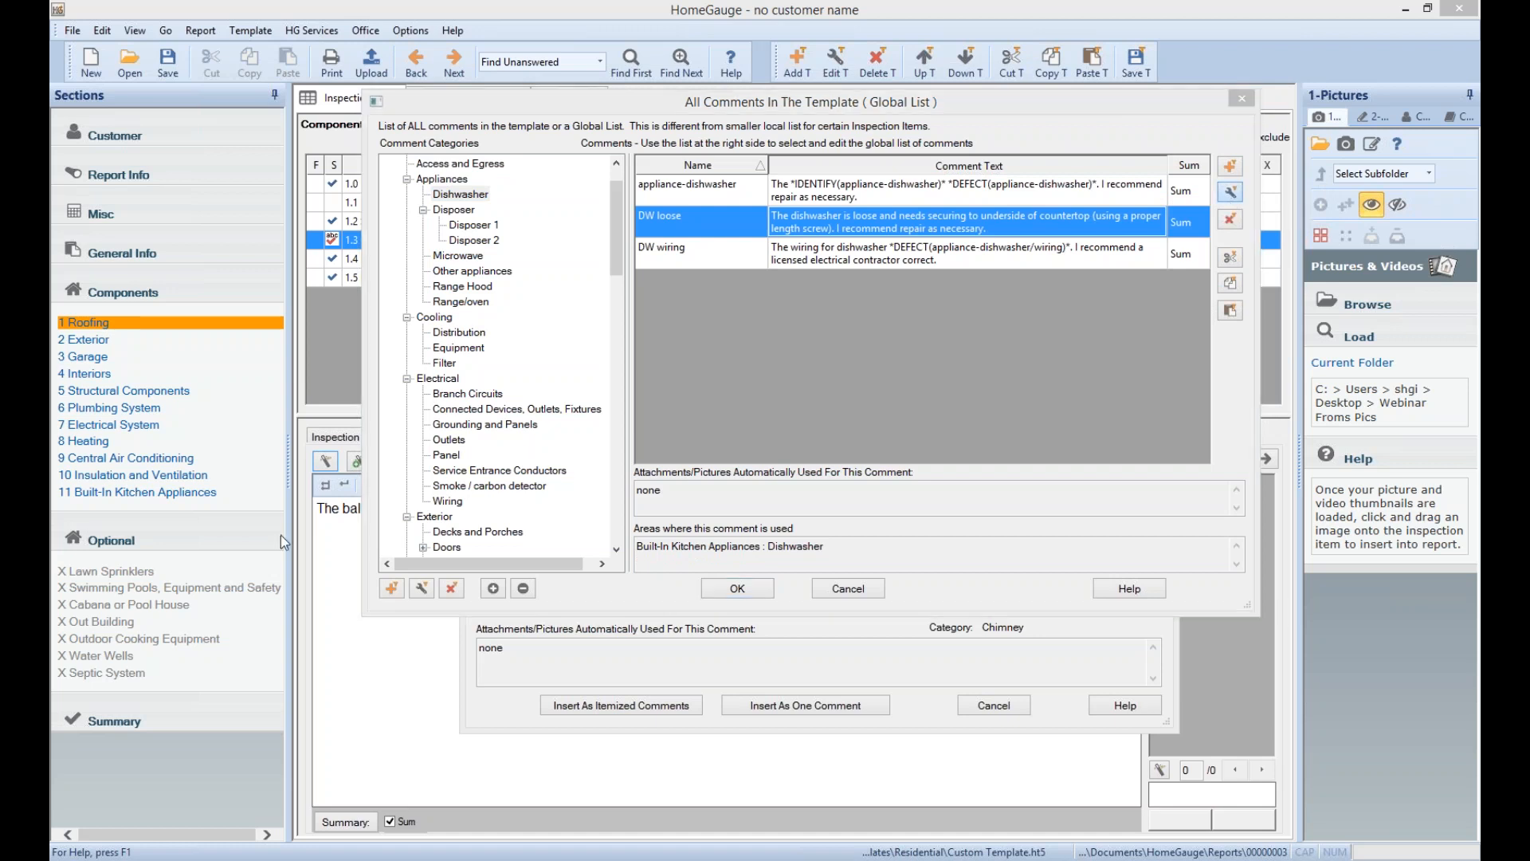
pyautogui.click(873, 599)
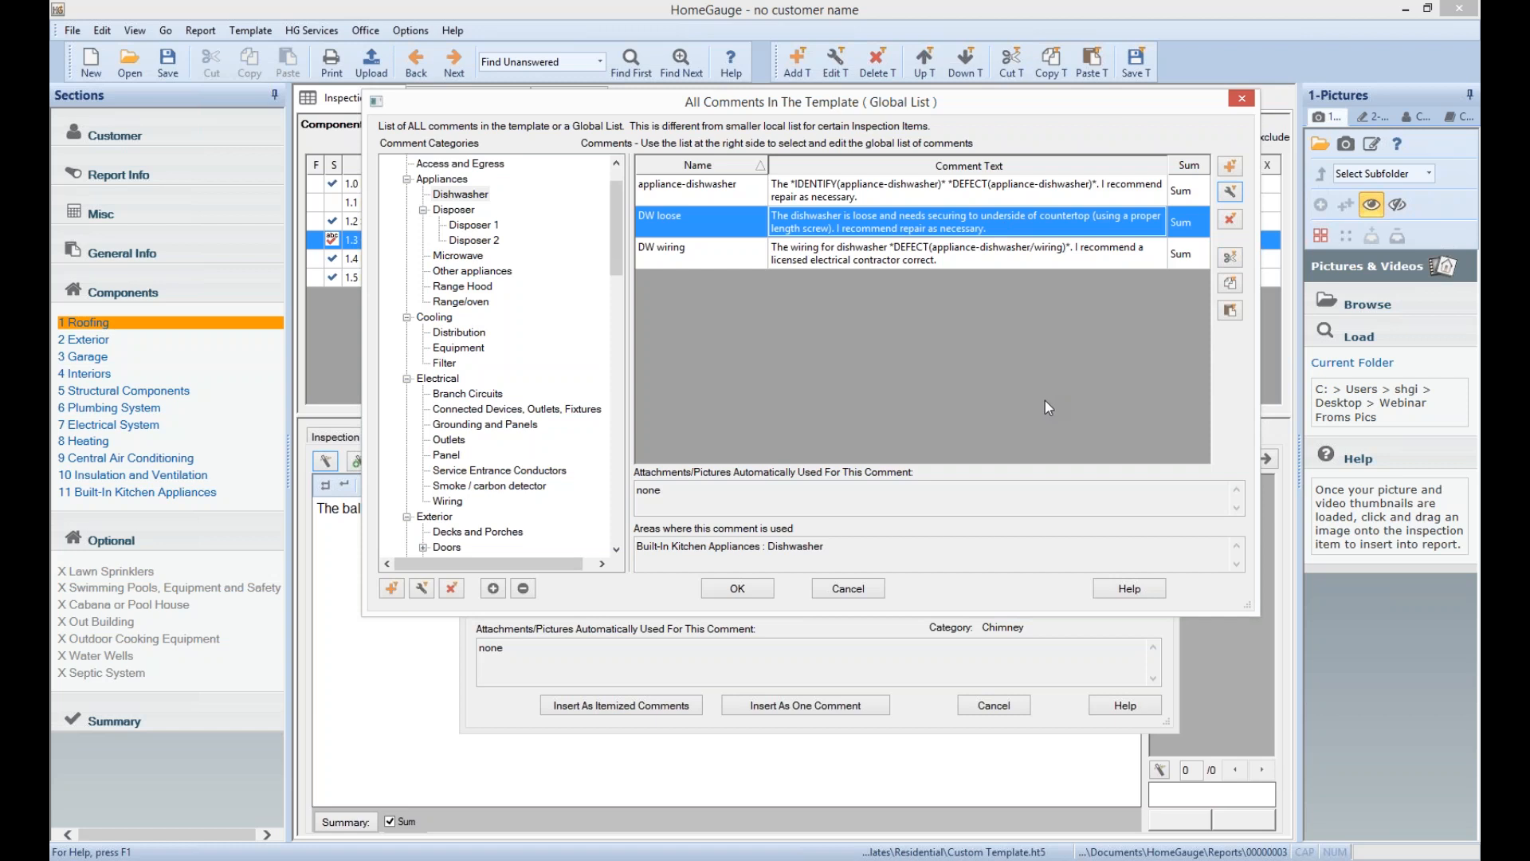
# Select all comments in the Microwave category together, from "microwave defect" through "no microwave"
pyautogui.click(458, 256)
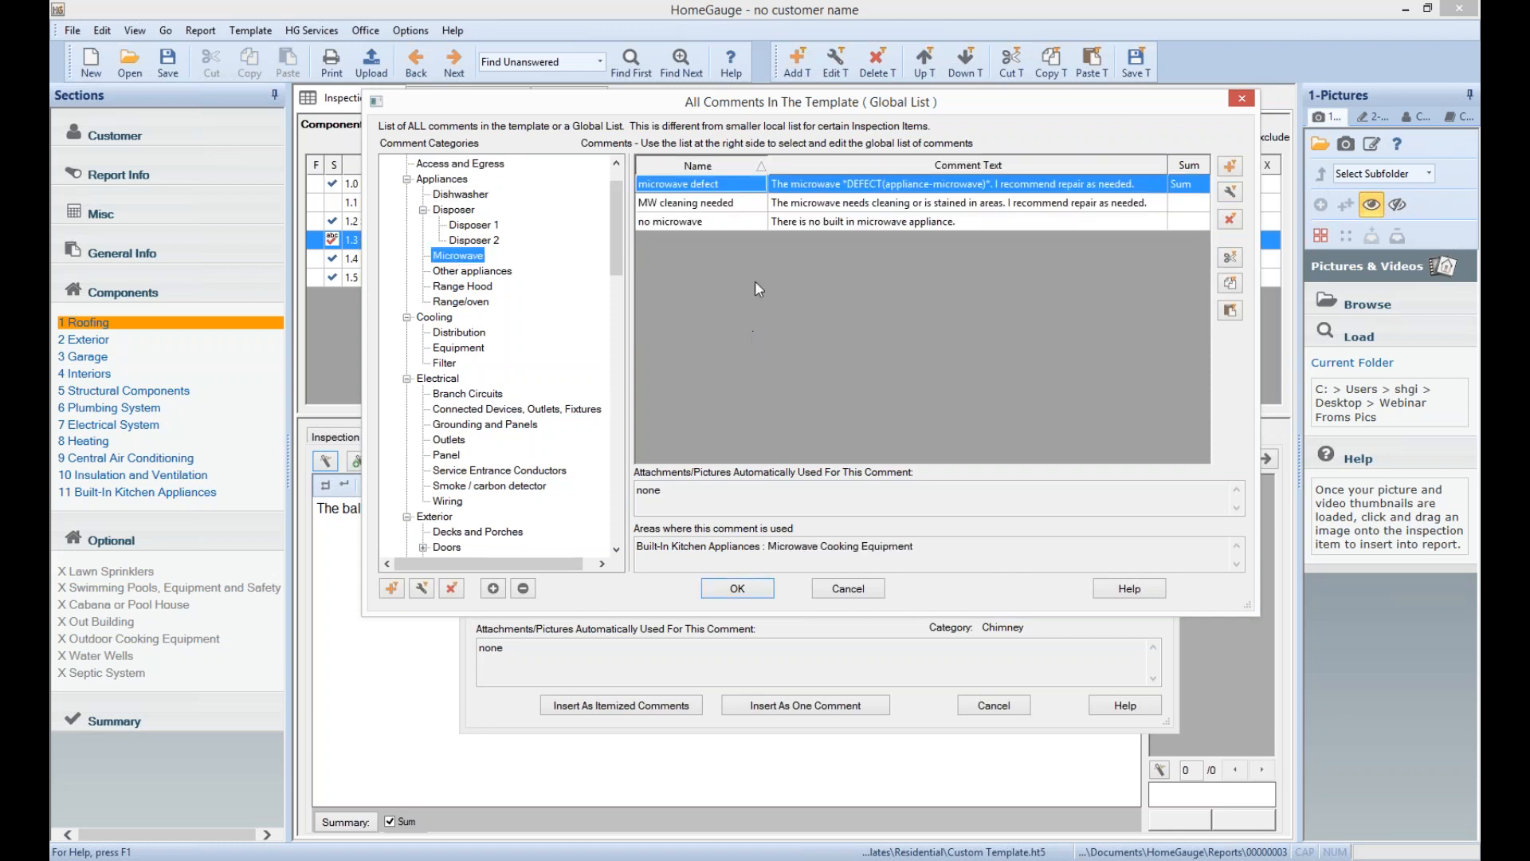
pyautogui.click(848, 224)
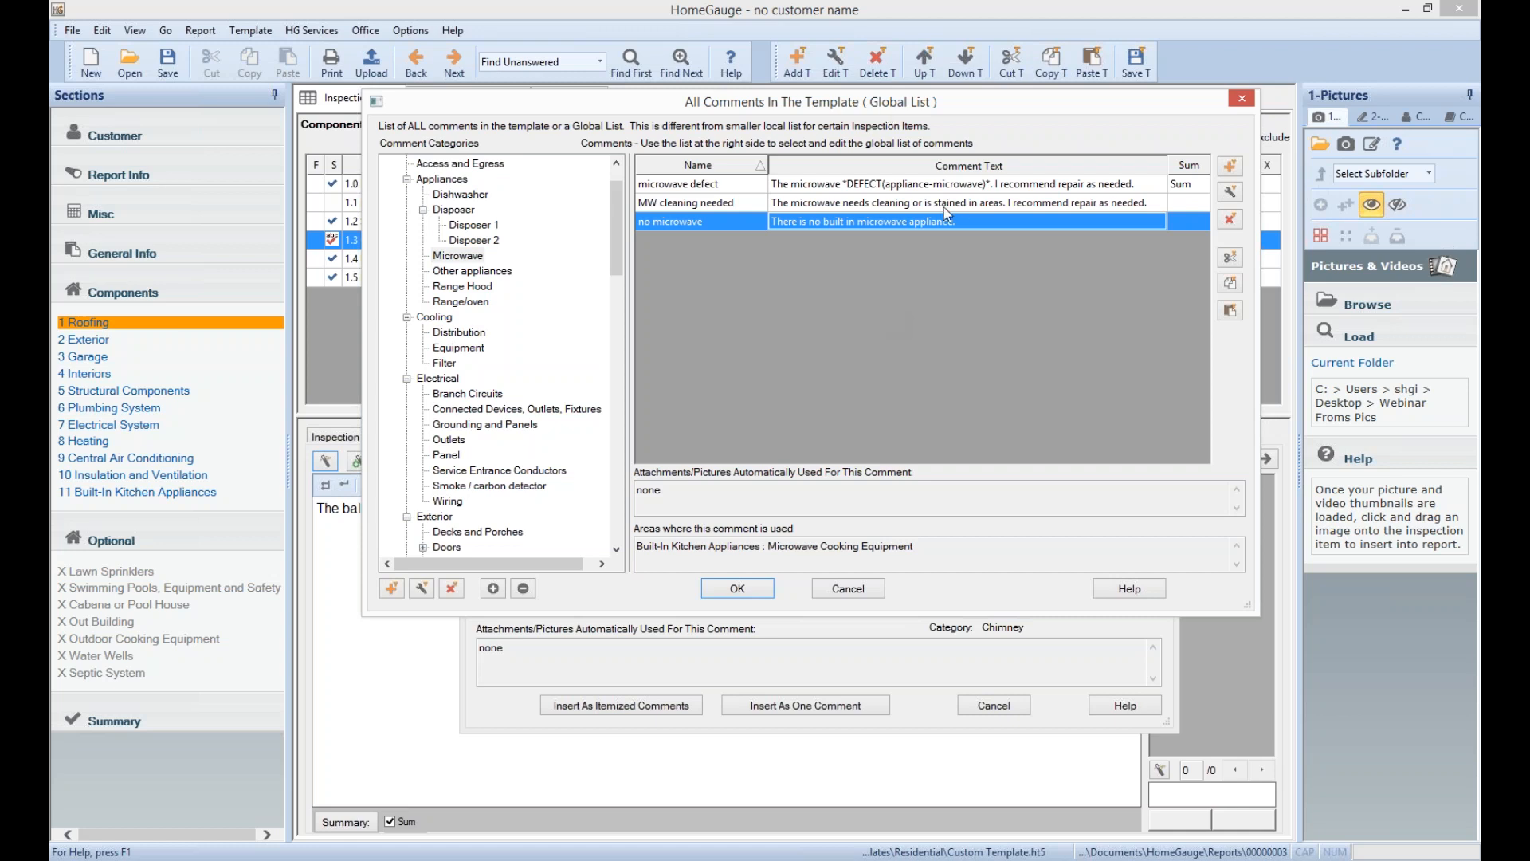
pyautogui.click(927, 188)
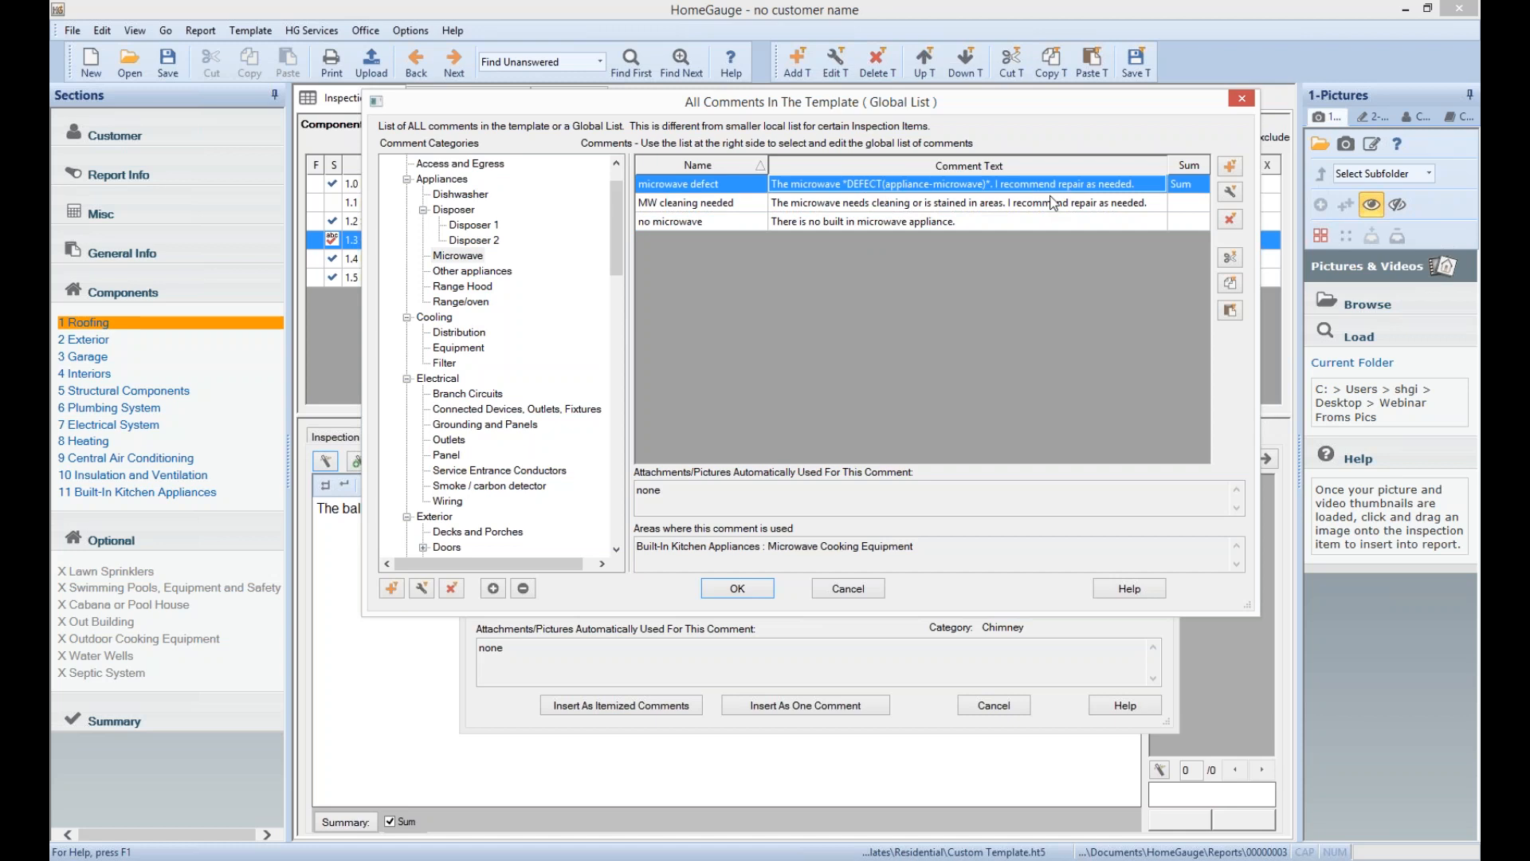
pyautogui.keyDown('shift'); pyautogui.click(1001, 223); pyautogui.keyUp('shift')
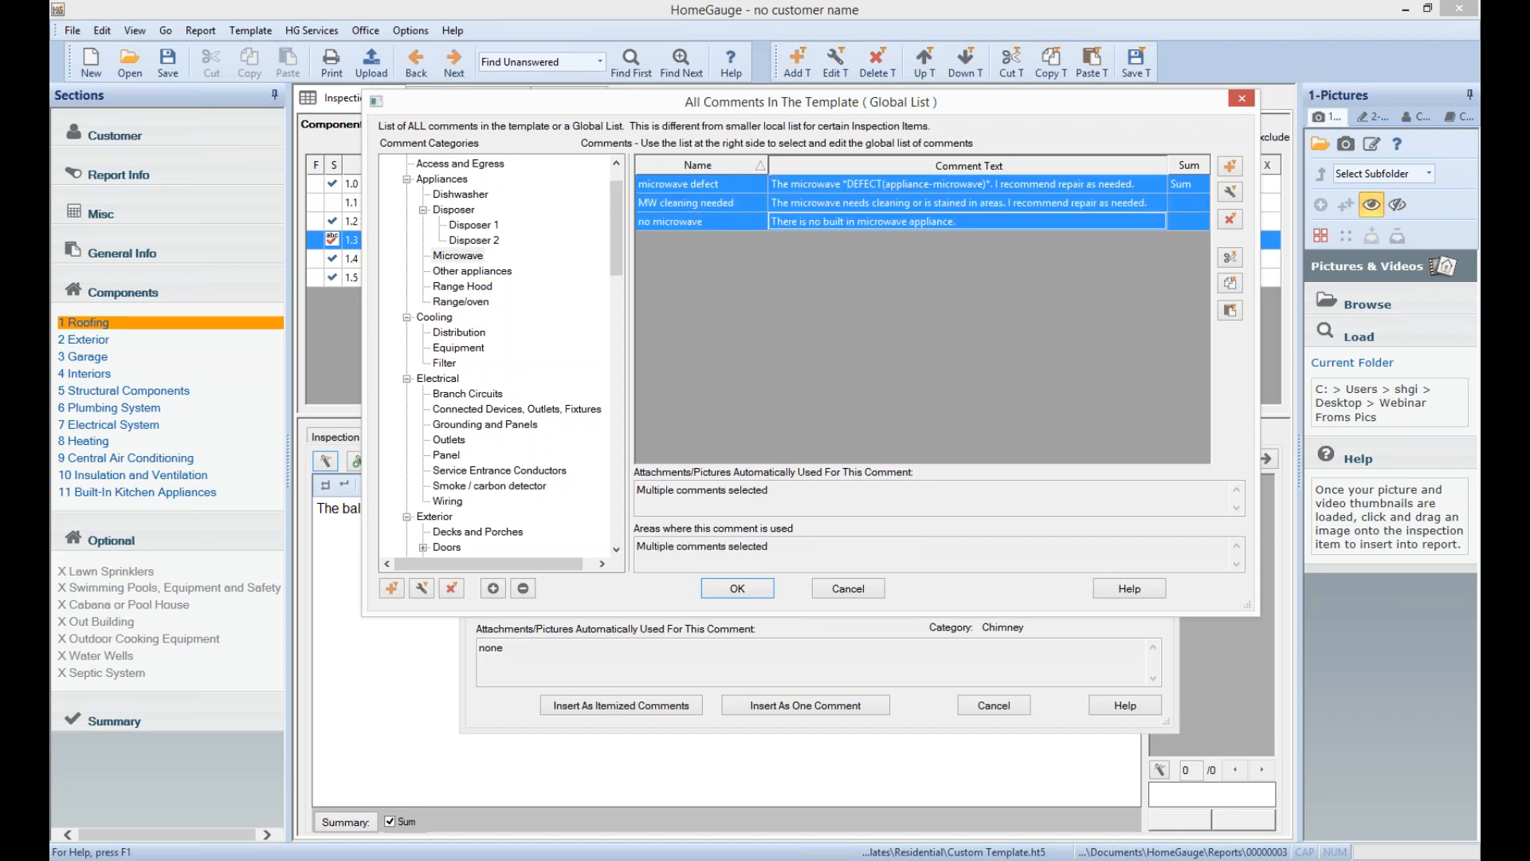
# Add the "no compactor" and "Trash compactor defect" comments from the Other appliances category to the local comment list
pyautogui.click(495, 271)
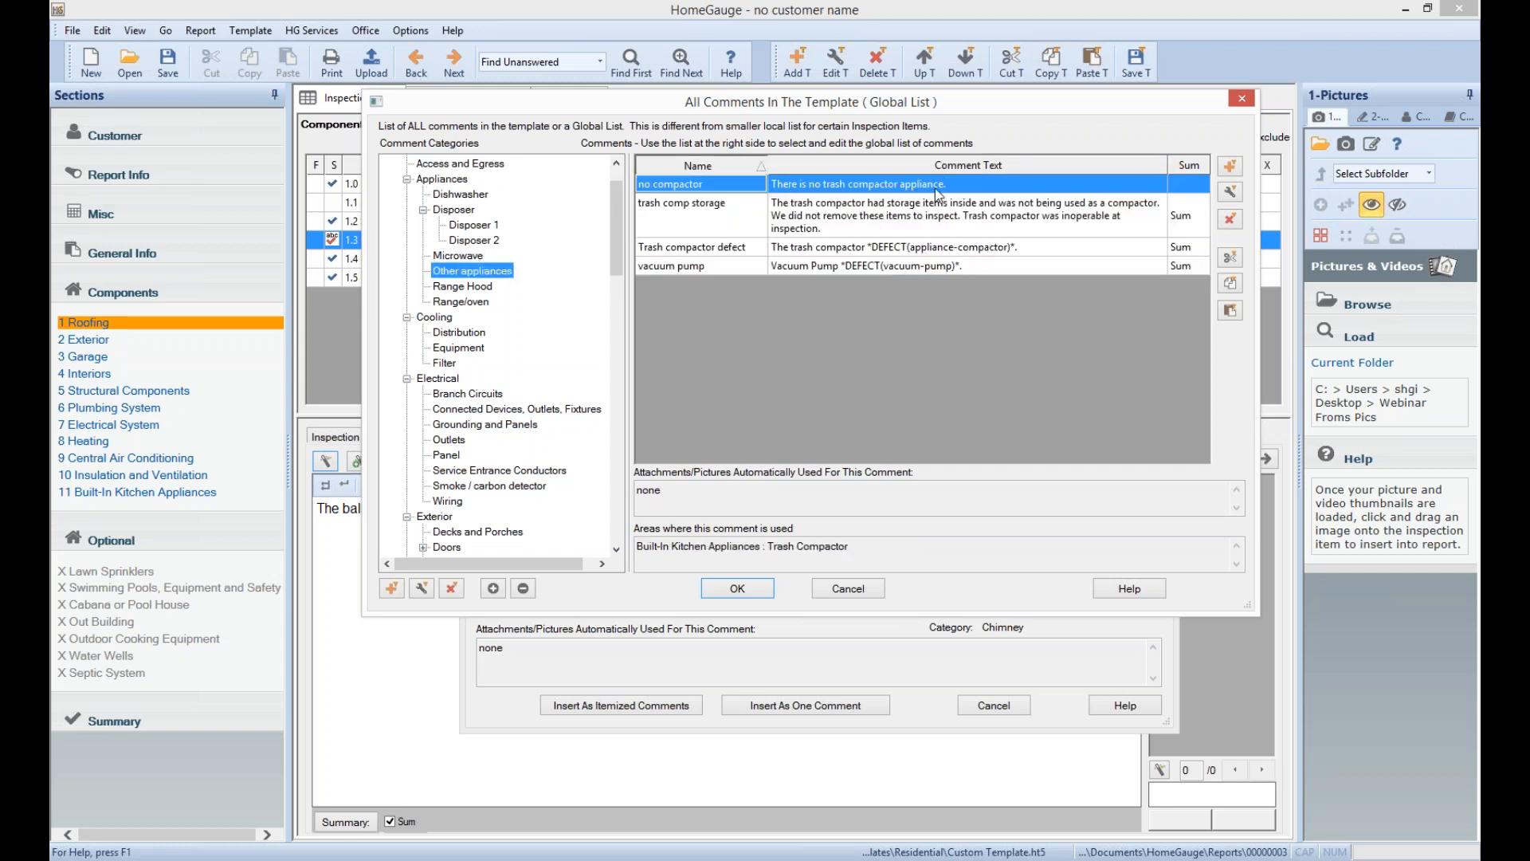
pyautogui.keyDown('ctrl'); pyautogui.click(957, 249); pyautogui.keyUp('ctrl')
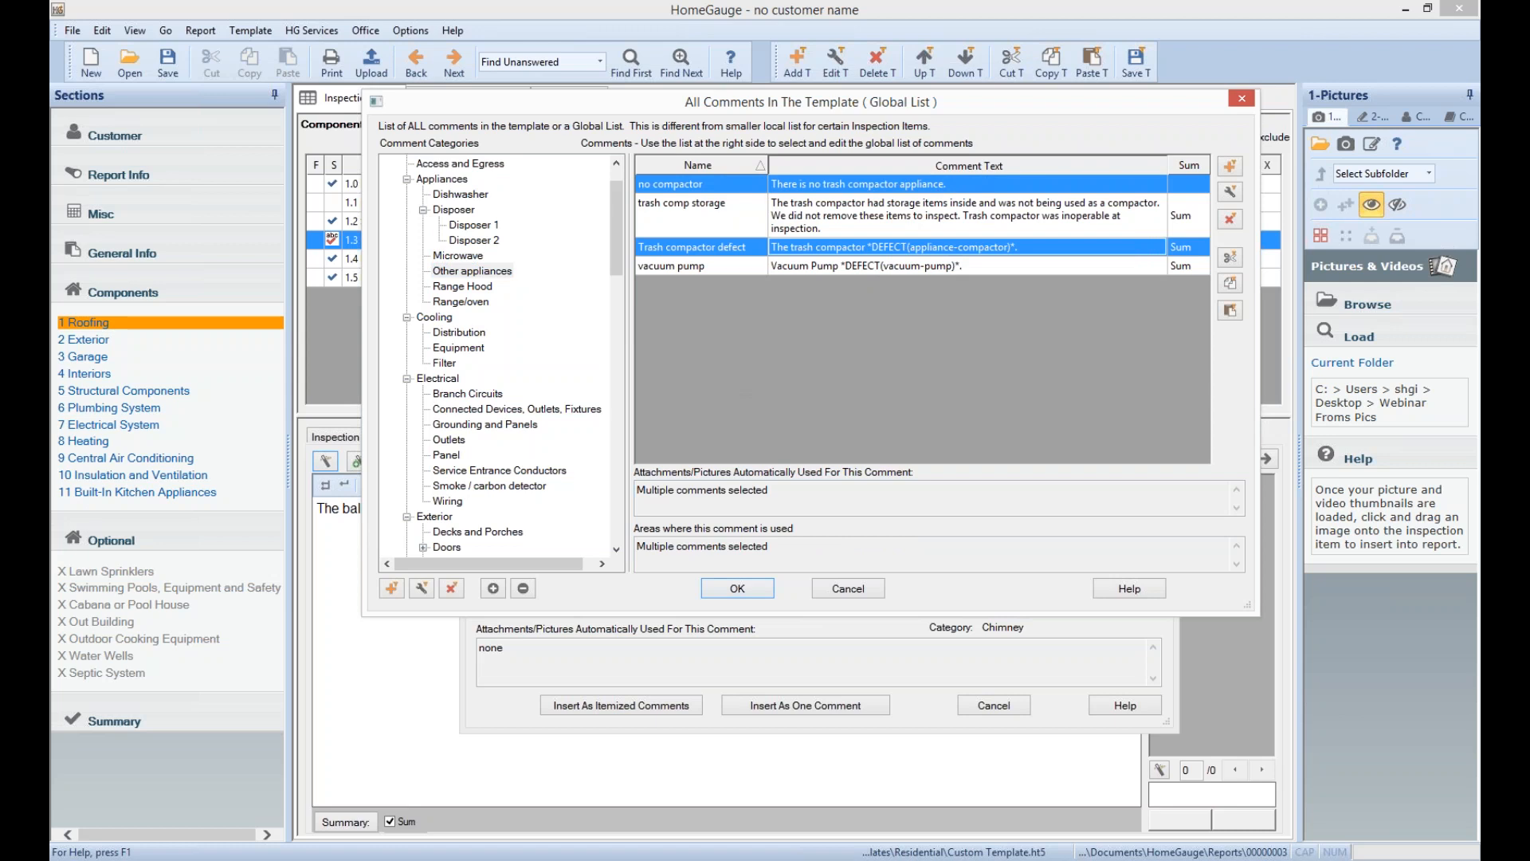
pyautogui.click(737, 589)
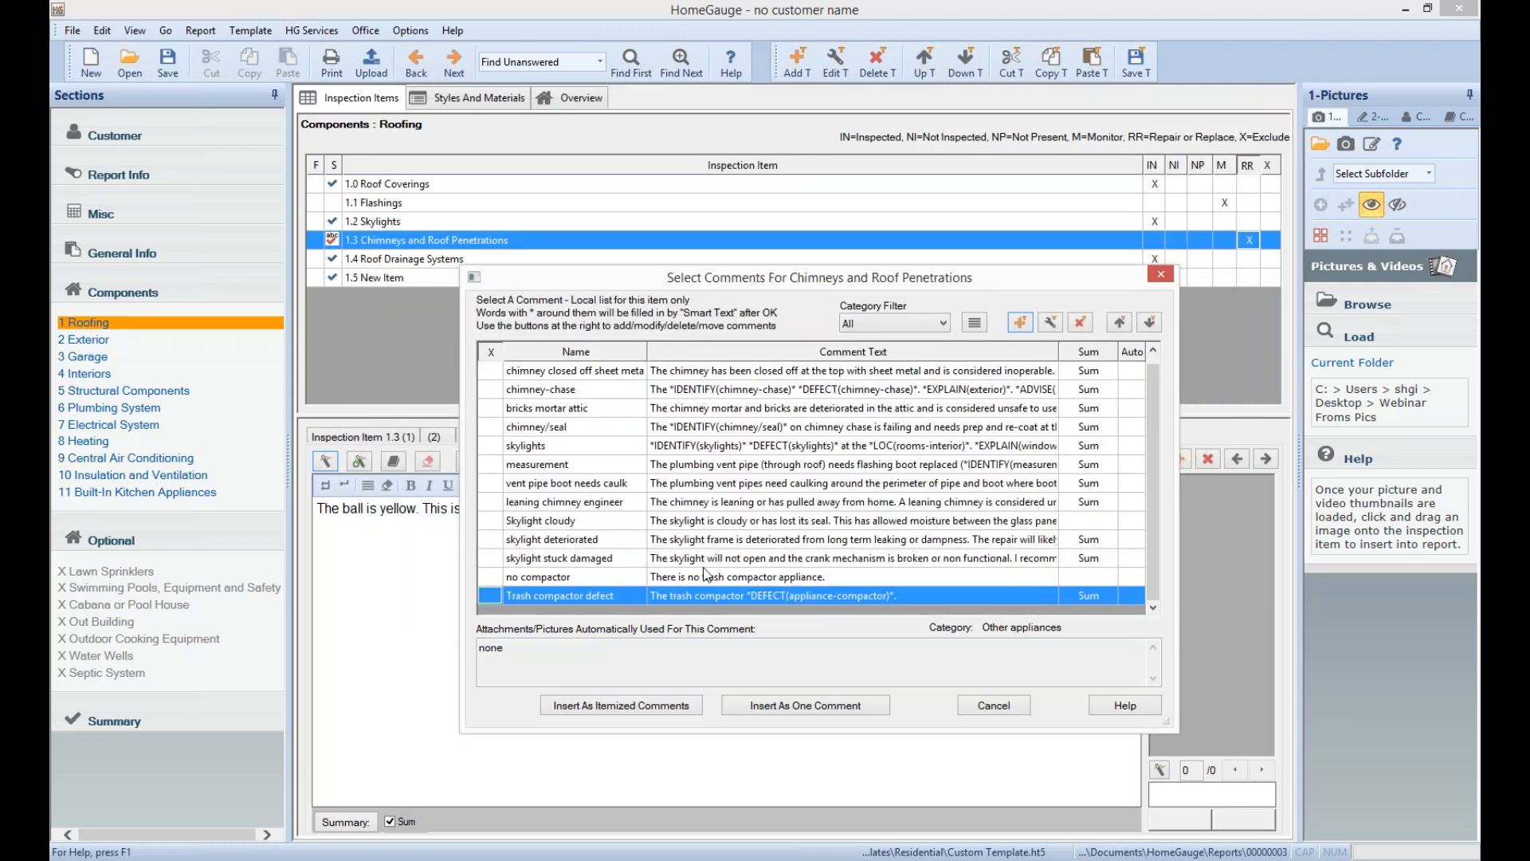
# Move the "Trash compactor defect" comment up to the first position in the local comment list
pyautogui.click(713, 577)
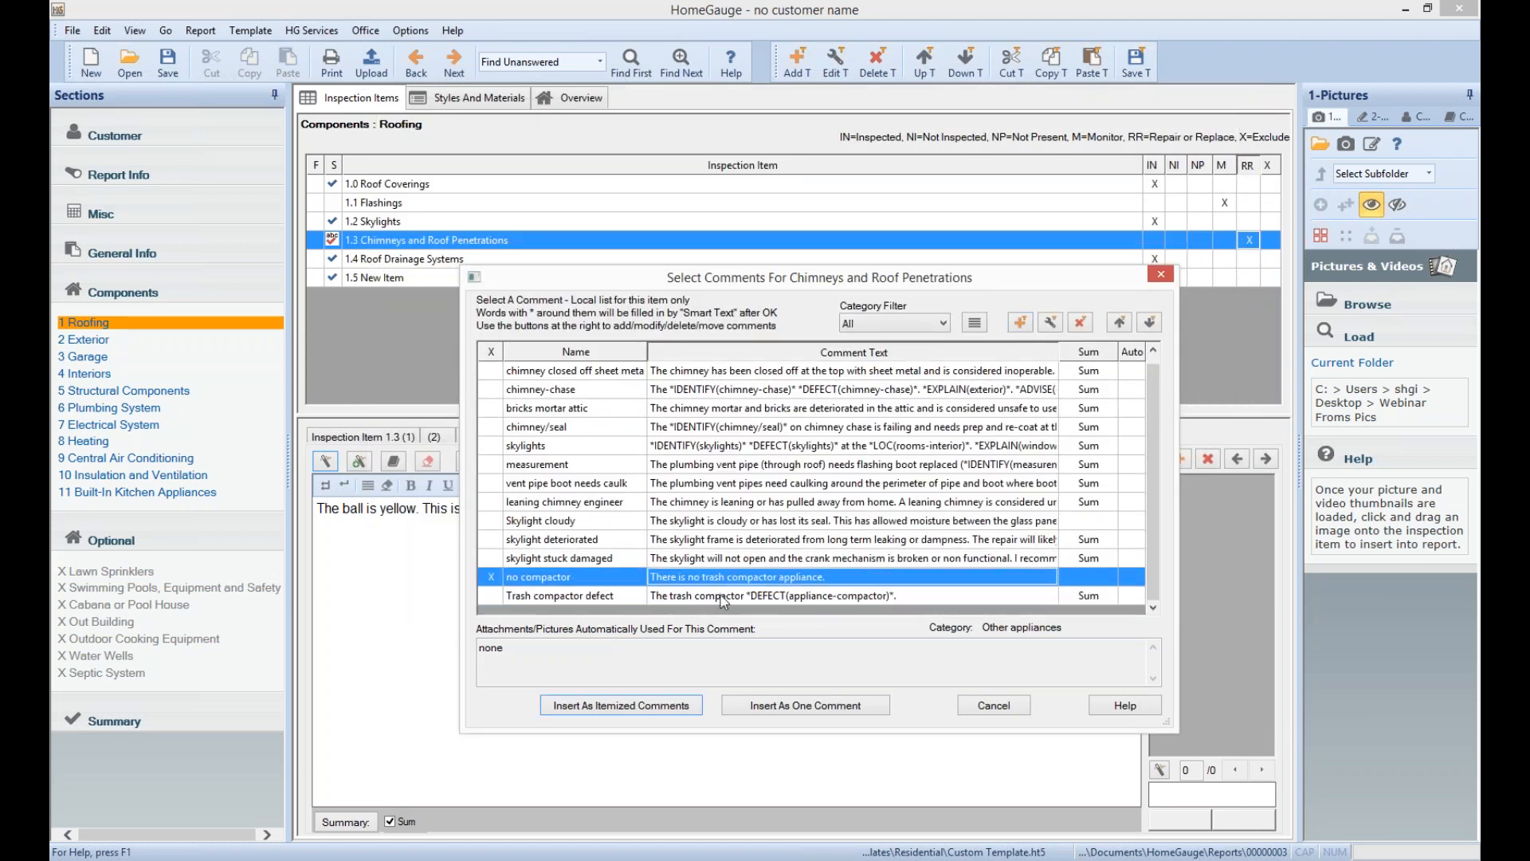
pyautogui.click(721, 595)
pyautogui.click(722, 577)
pyautogui.click(710, 595)
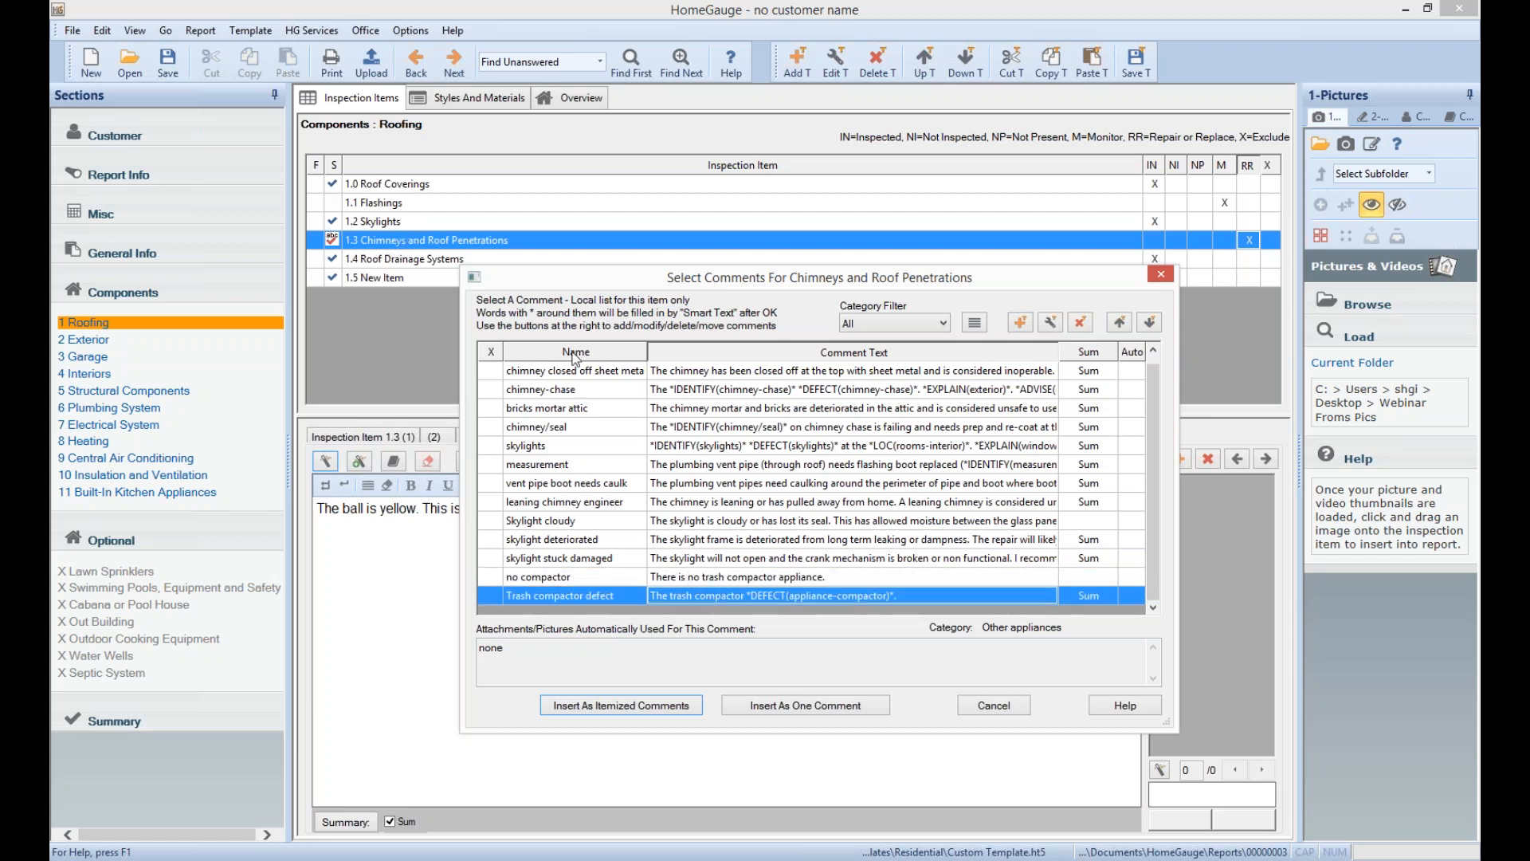
pyautogui.scroll(-1, 1079, 504)
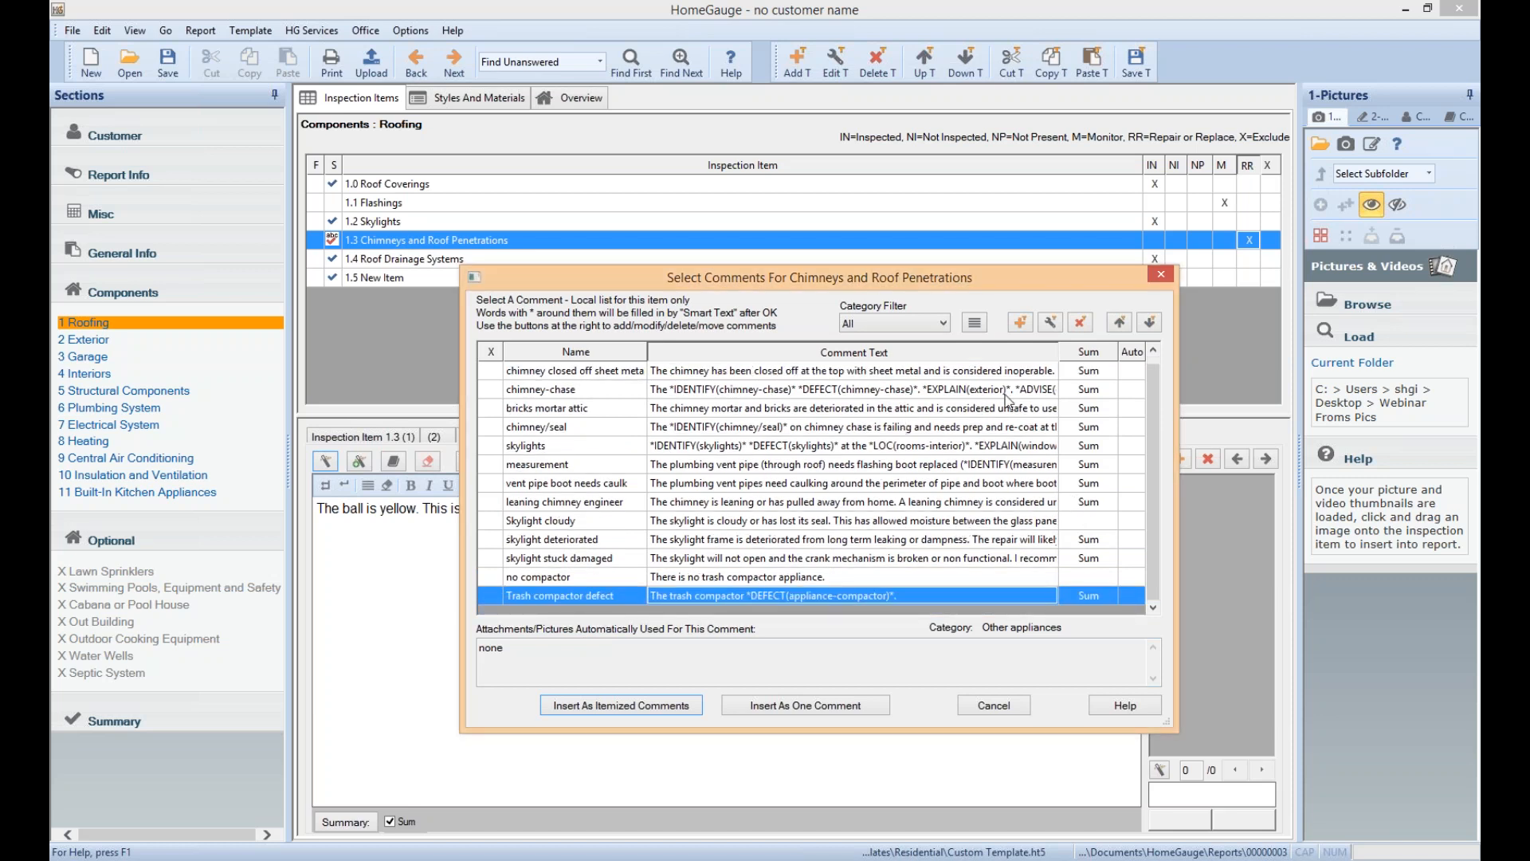
pyautogui.click(874, 595)
pyautogui.click(1121, 322)
pyautogui.click(1120, 322)
pyautogui.click(1121, 322)
pyautogui.click(1120, 322)
pyautogui.click(1121, 322)
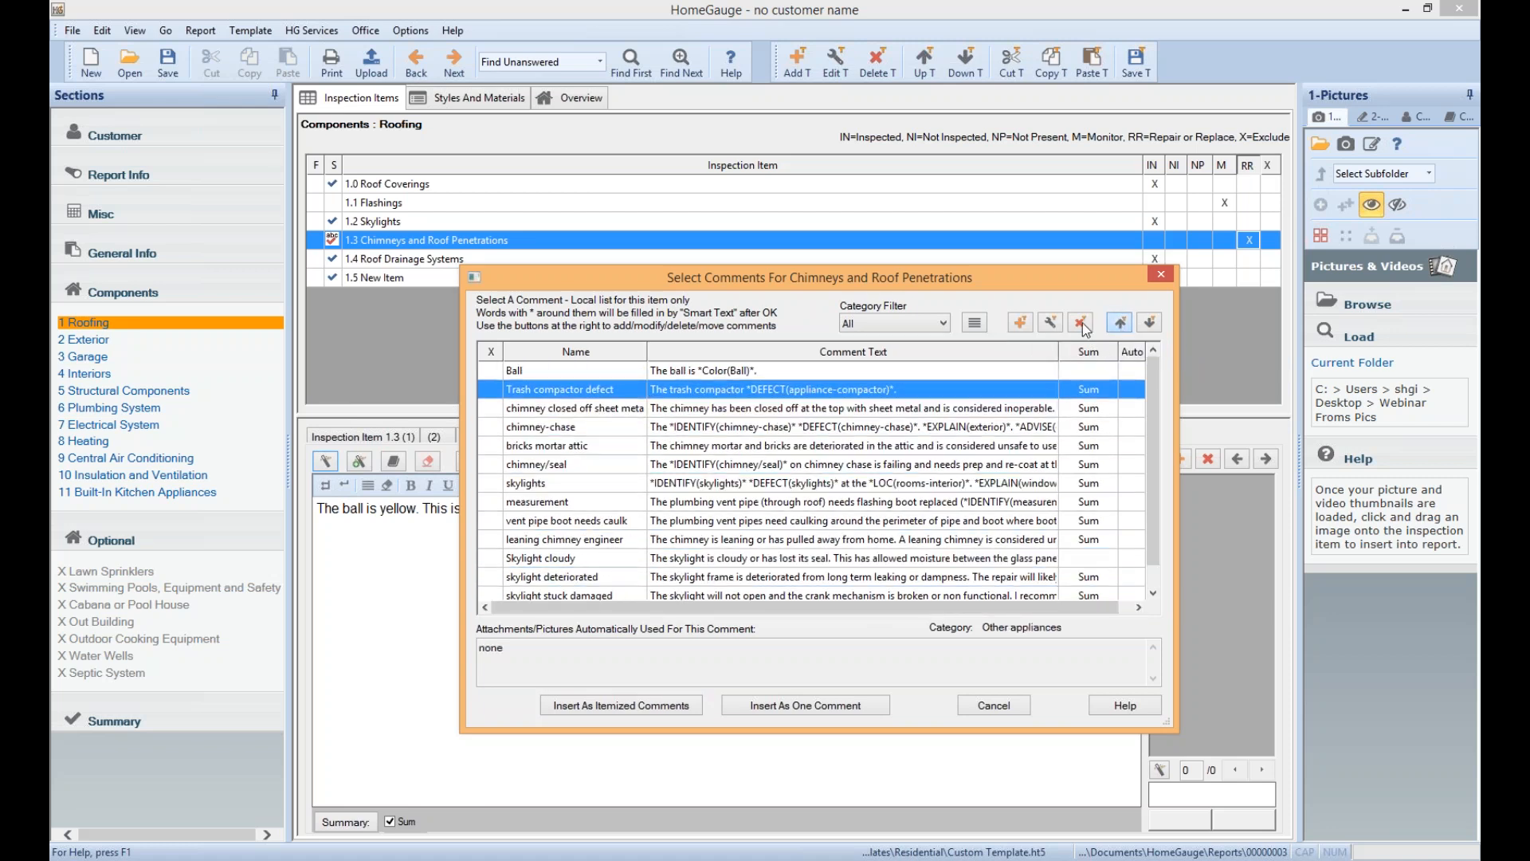
pyautogui.click(1121, 322)
# Filter the local comments by the Skylights category, and switch the filter to Other appliances
pyautogui.click(894, 323)
pyautogui.click(886, 386)
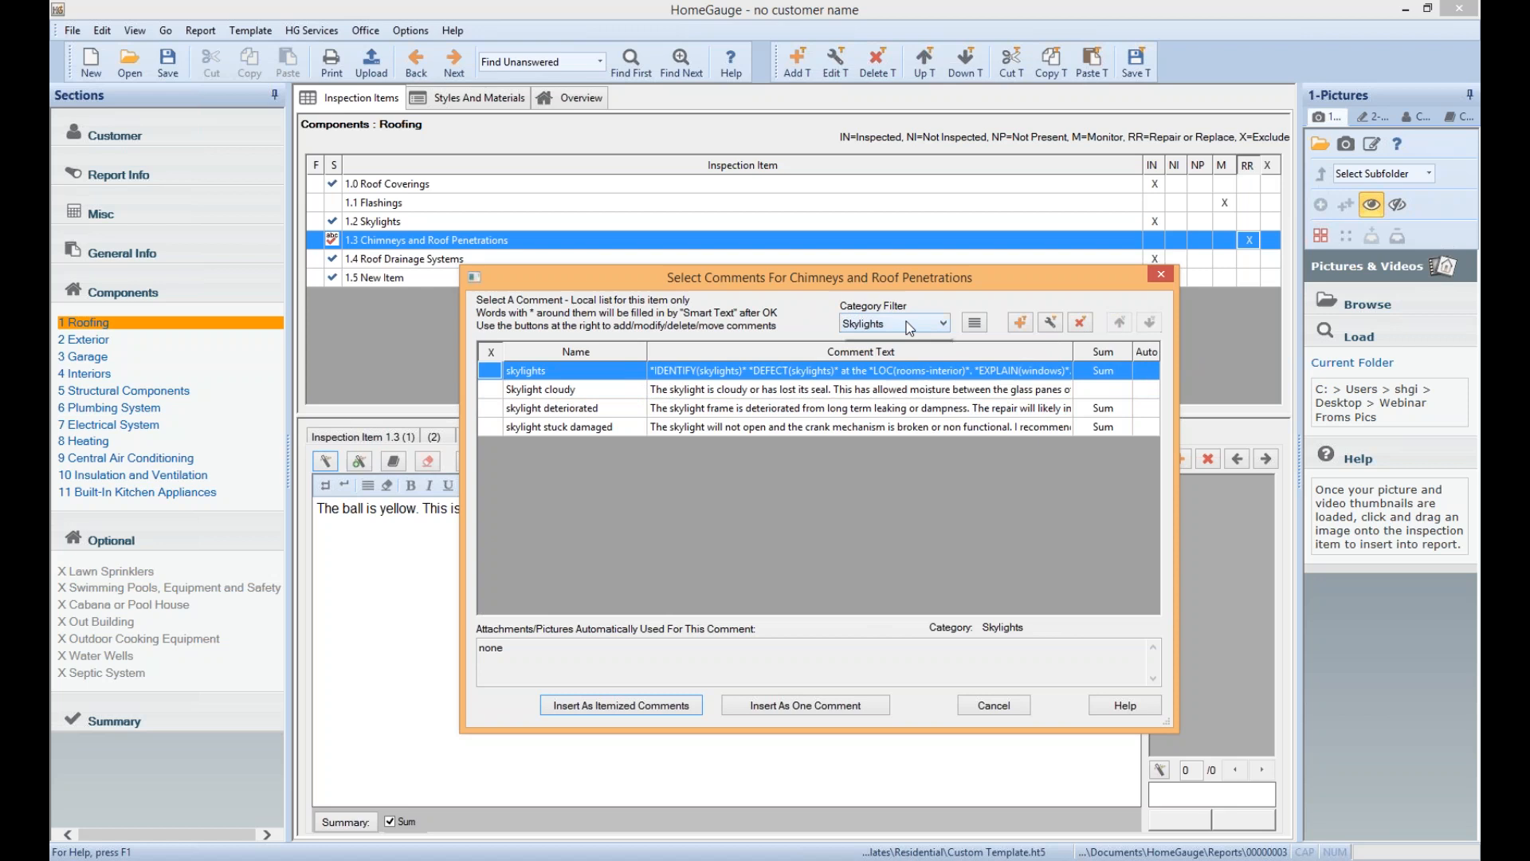
pyautogui.click(895, 323)
pyautogui.click(885, 386)
# Filter the local comments by Skylights and remove all four skylight comments from the list one by one
pyautogui.click(898, 325)
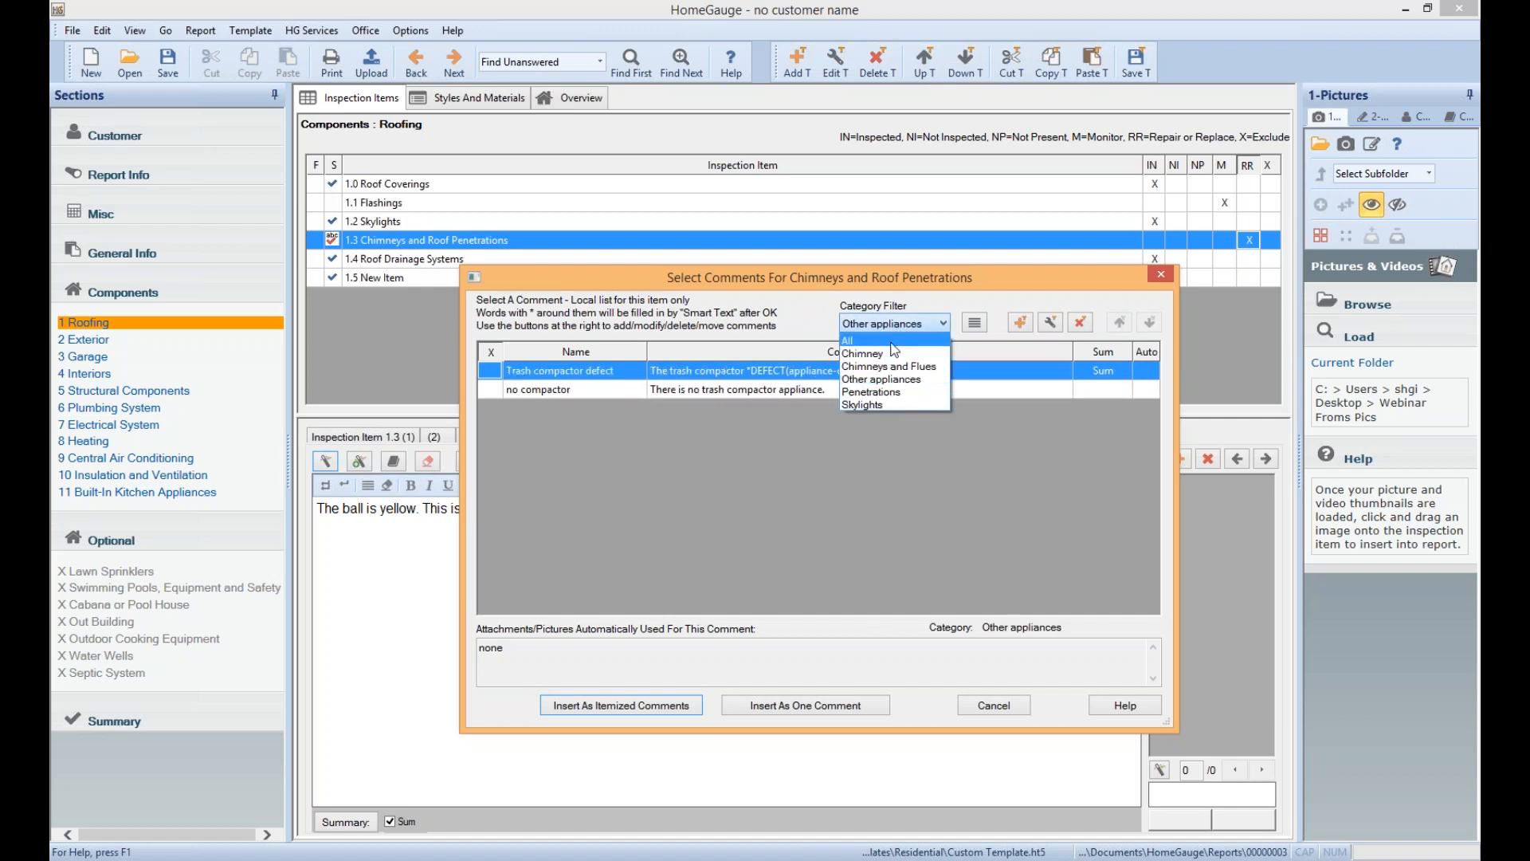
pyautogui.click(893, 405)
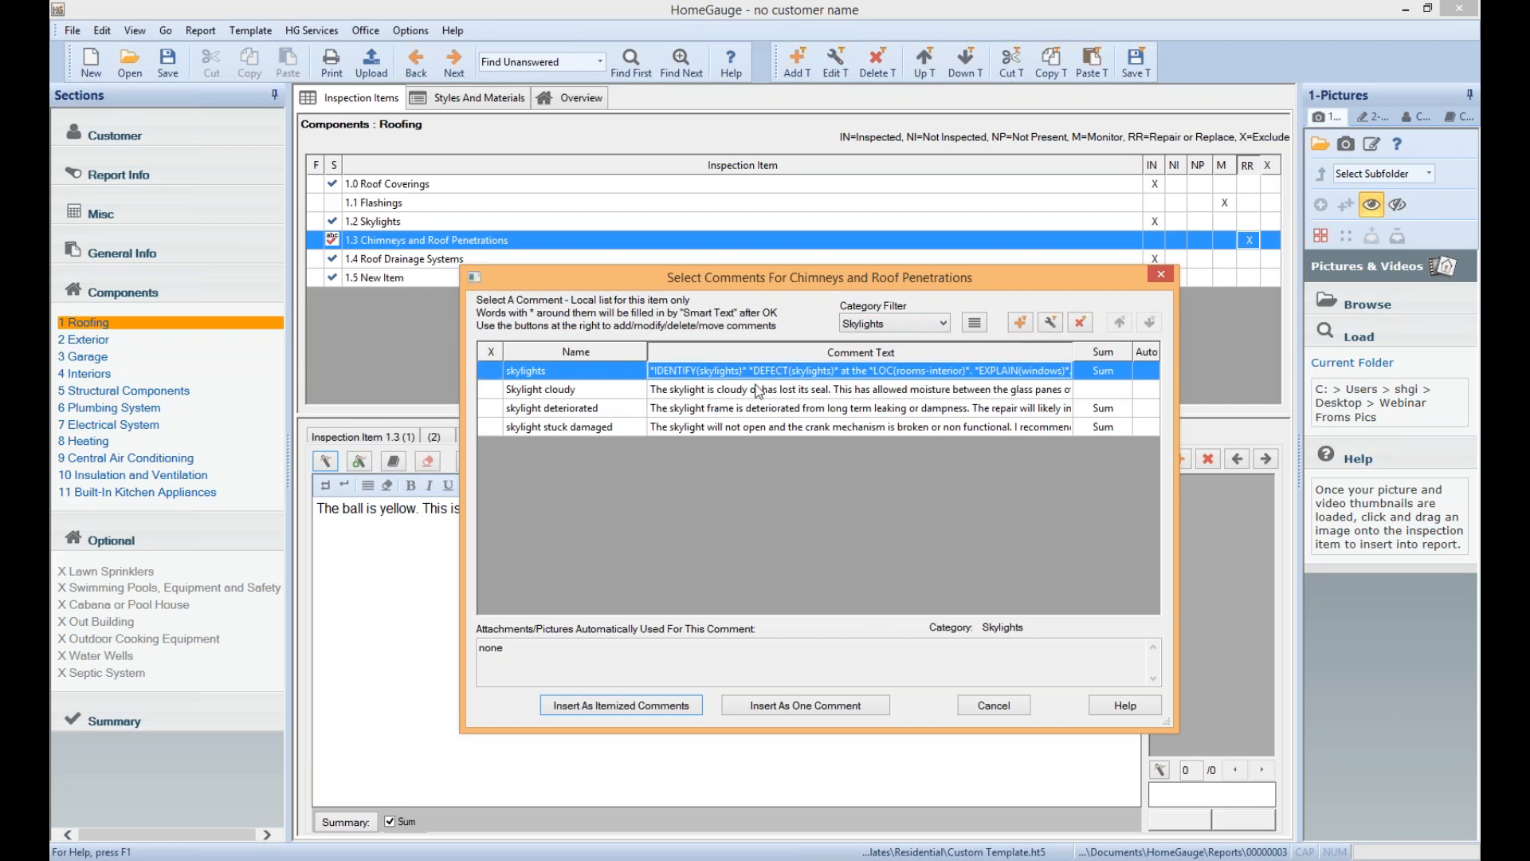
pyautogui.click(1080, 322)
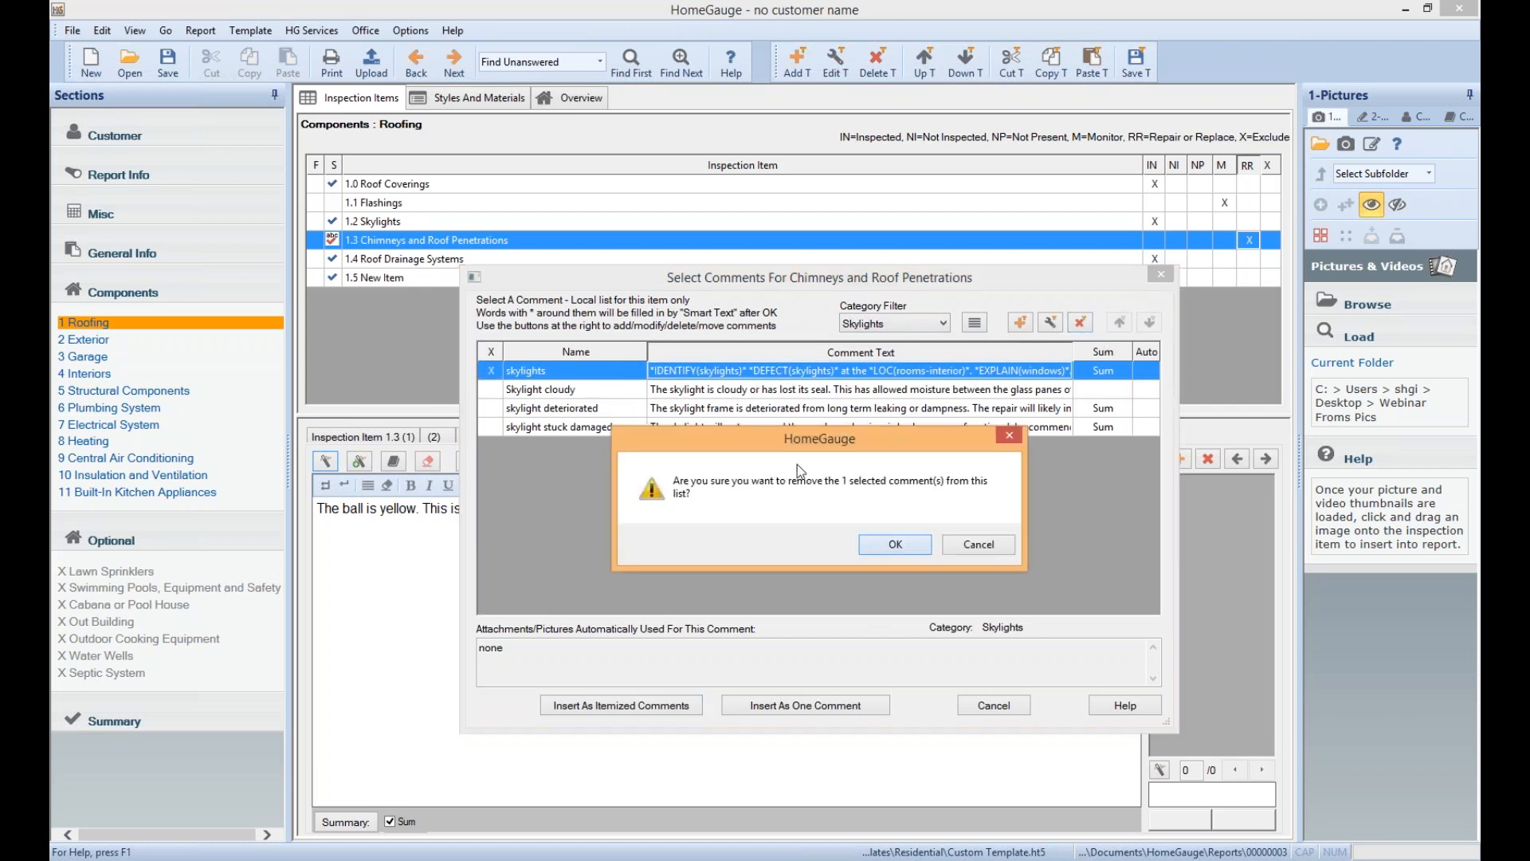
pyautogui.click(885, 549)
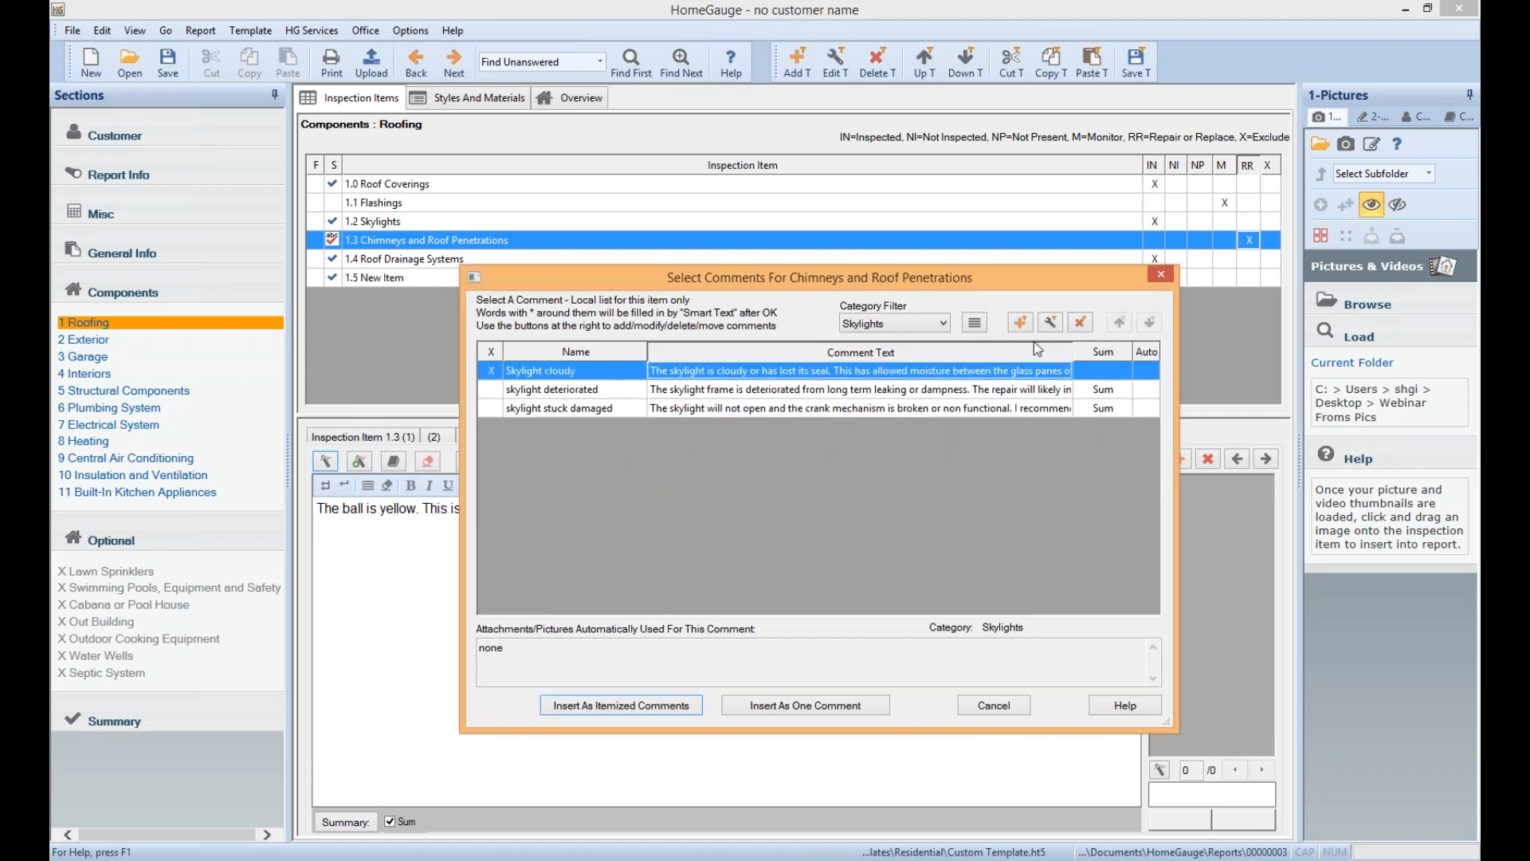
pyautogui.click(1080, 322)
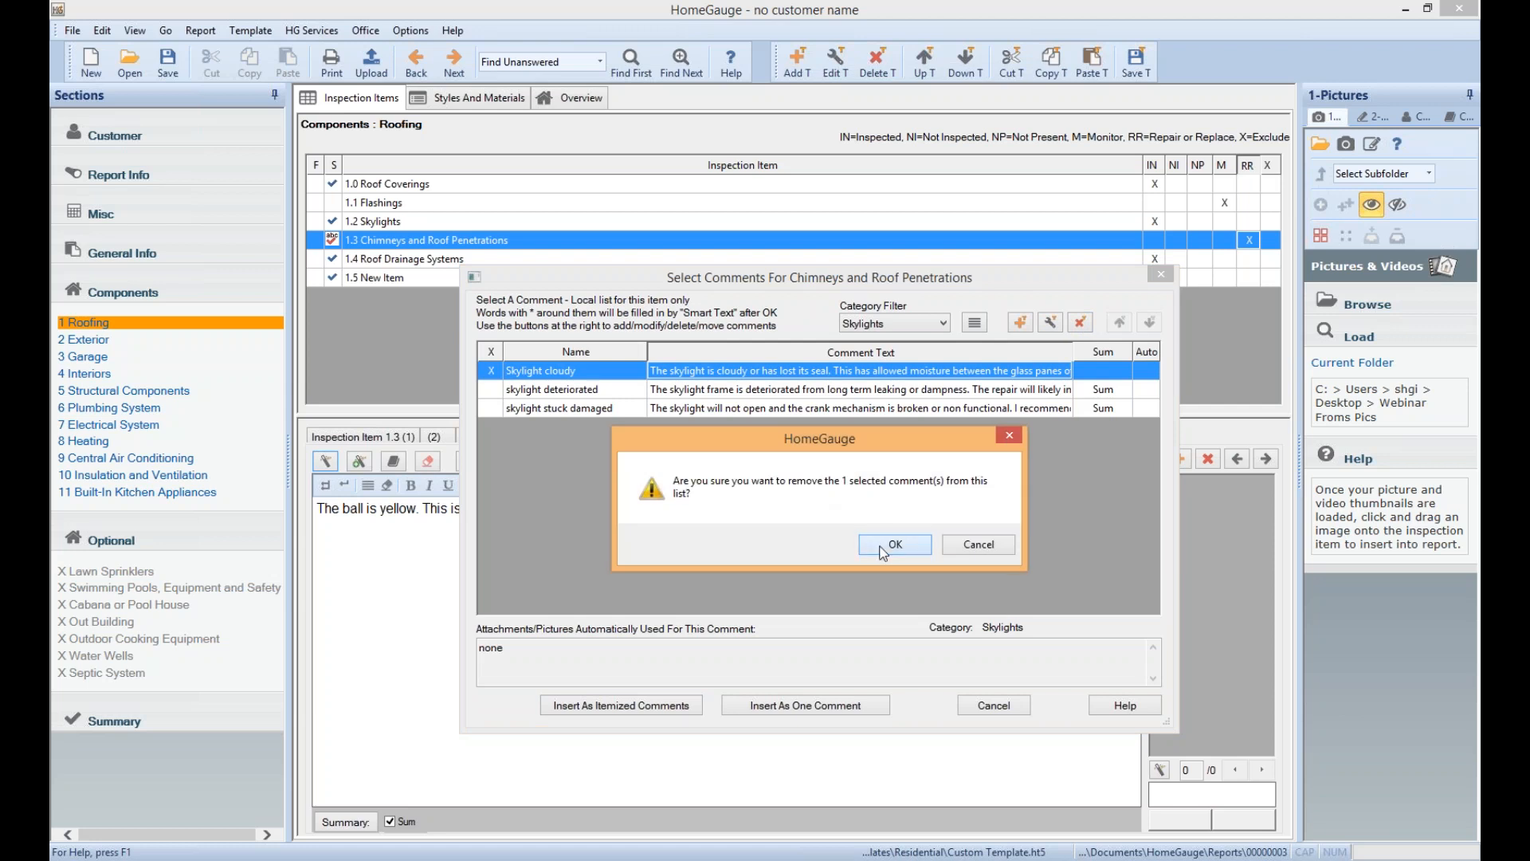
pyautogui.click(885, 548)
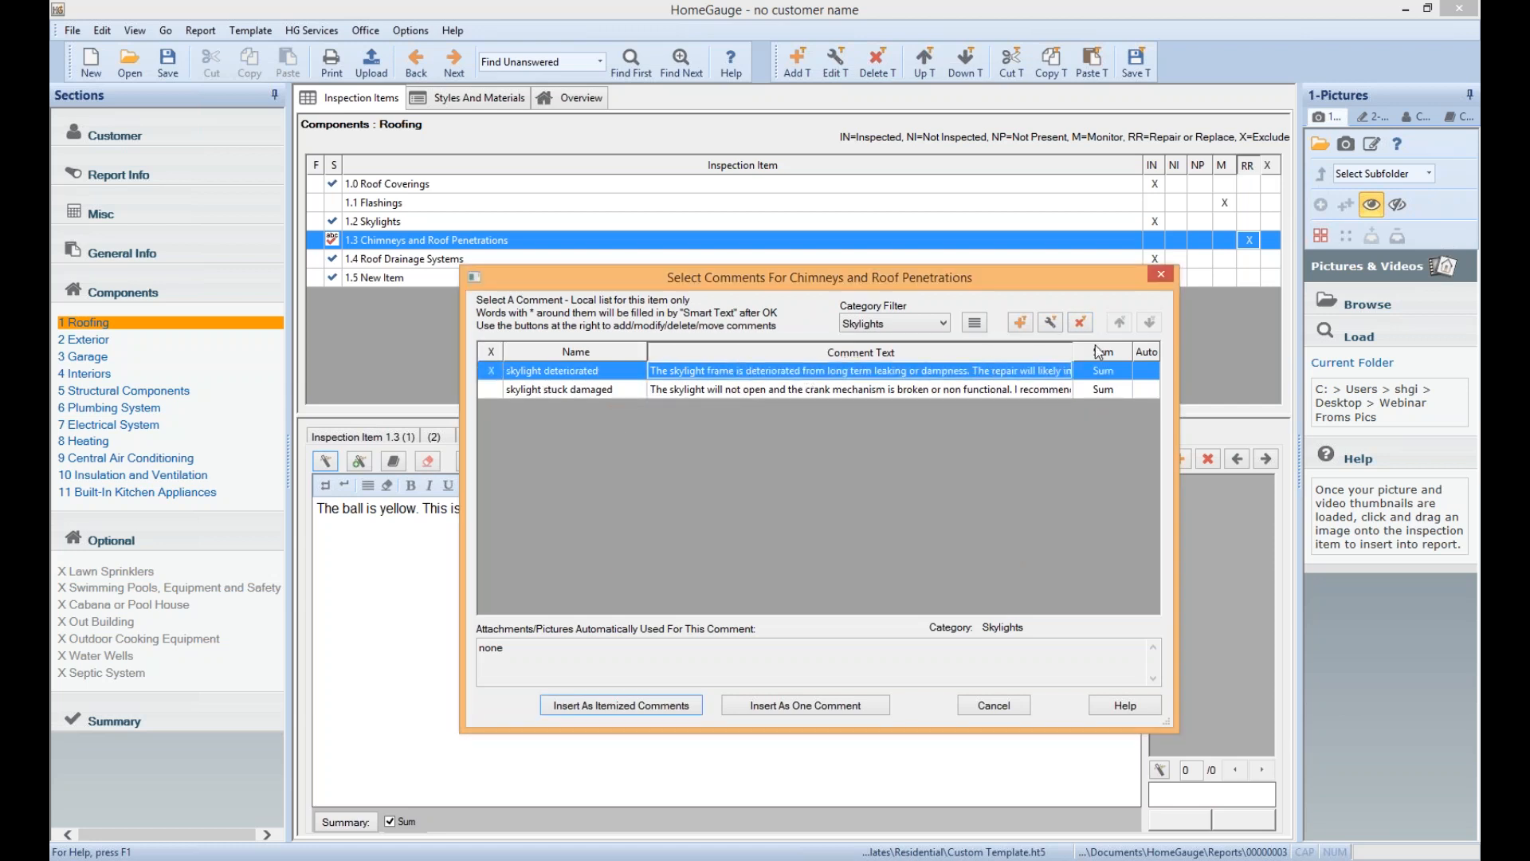
pyautogui.click(1080, 322)
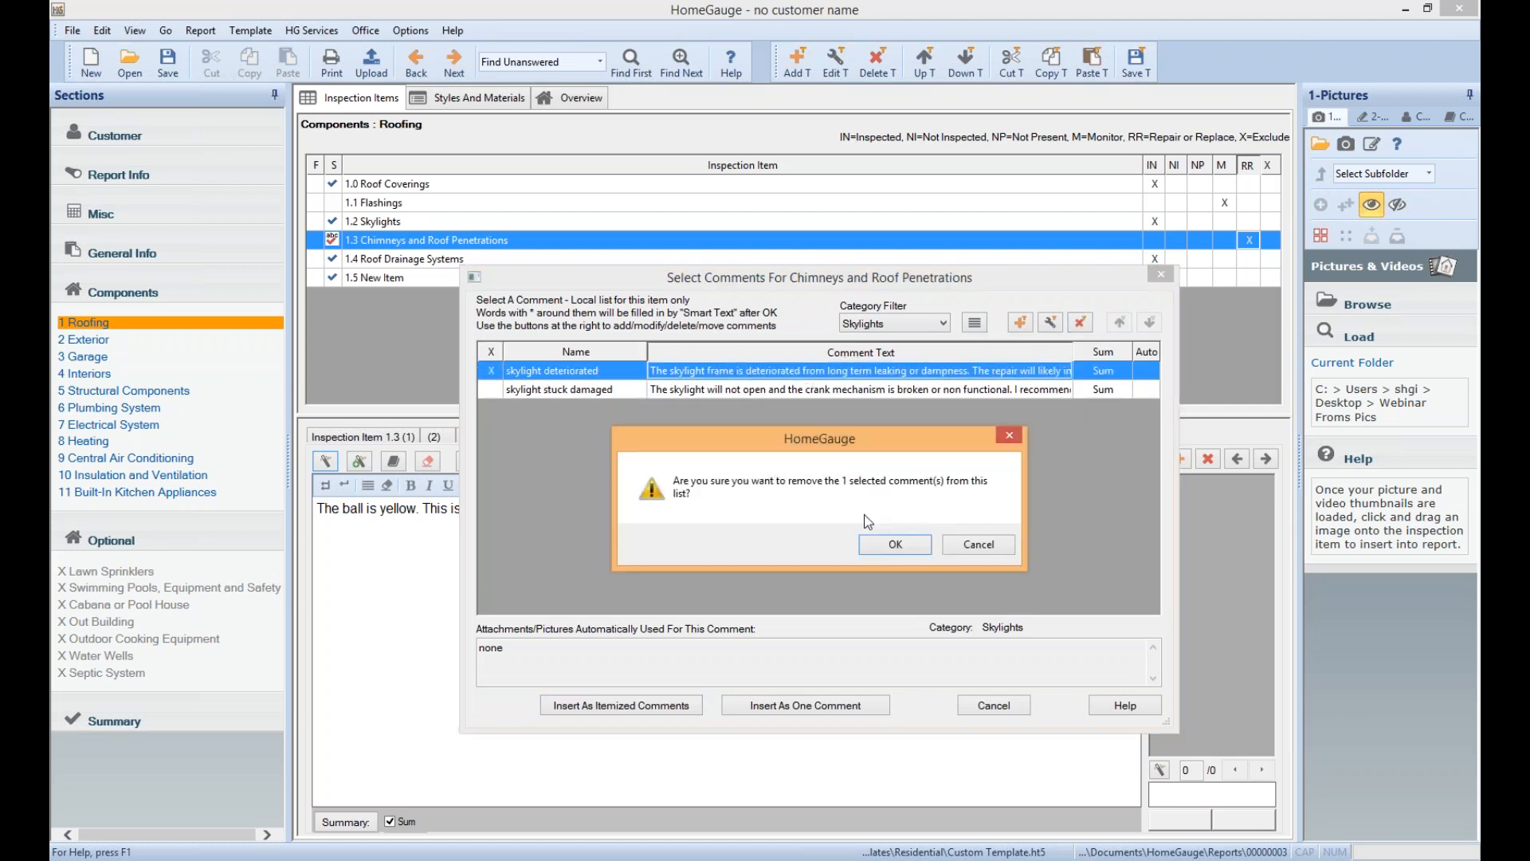
pyautogui.click(894, 550)
pyautogui.click(1080, 322)
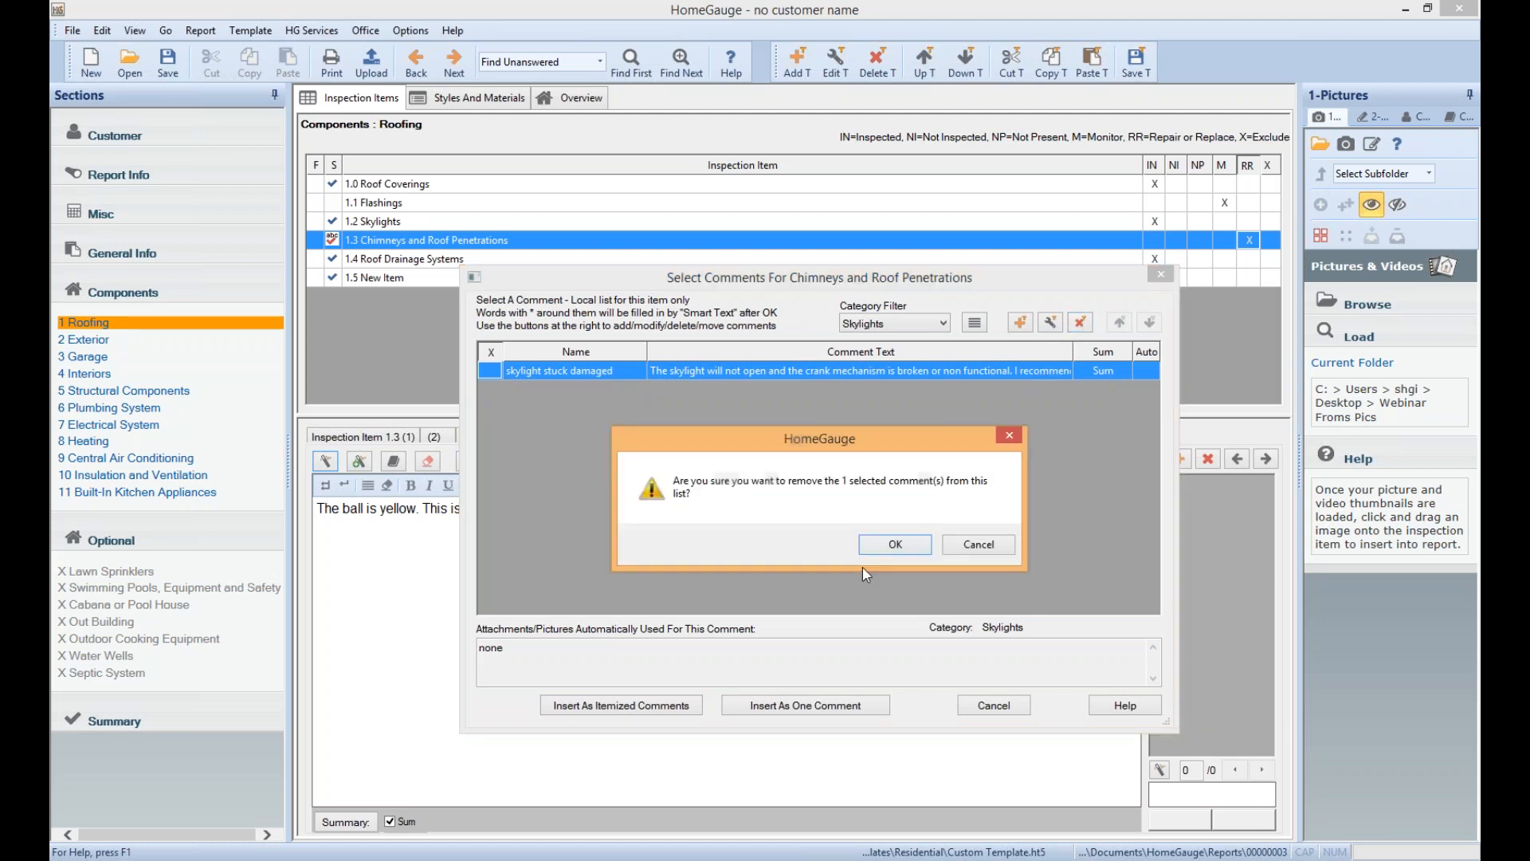
pyautogui.click(885, 548)
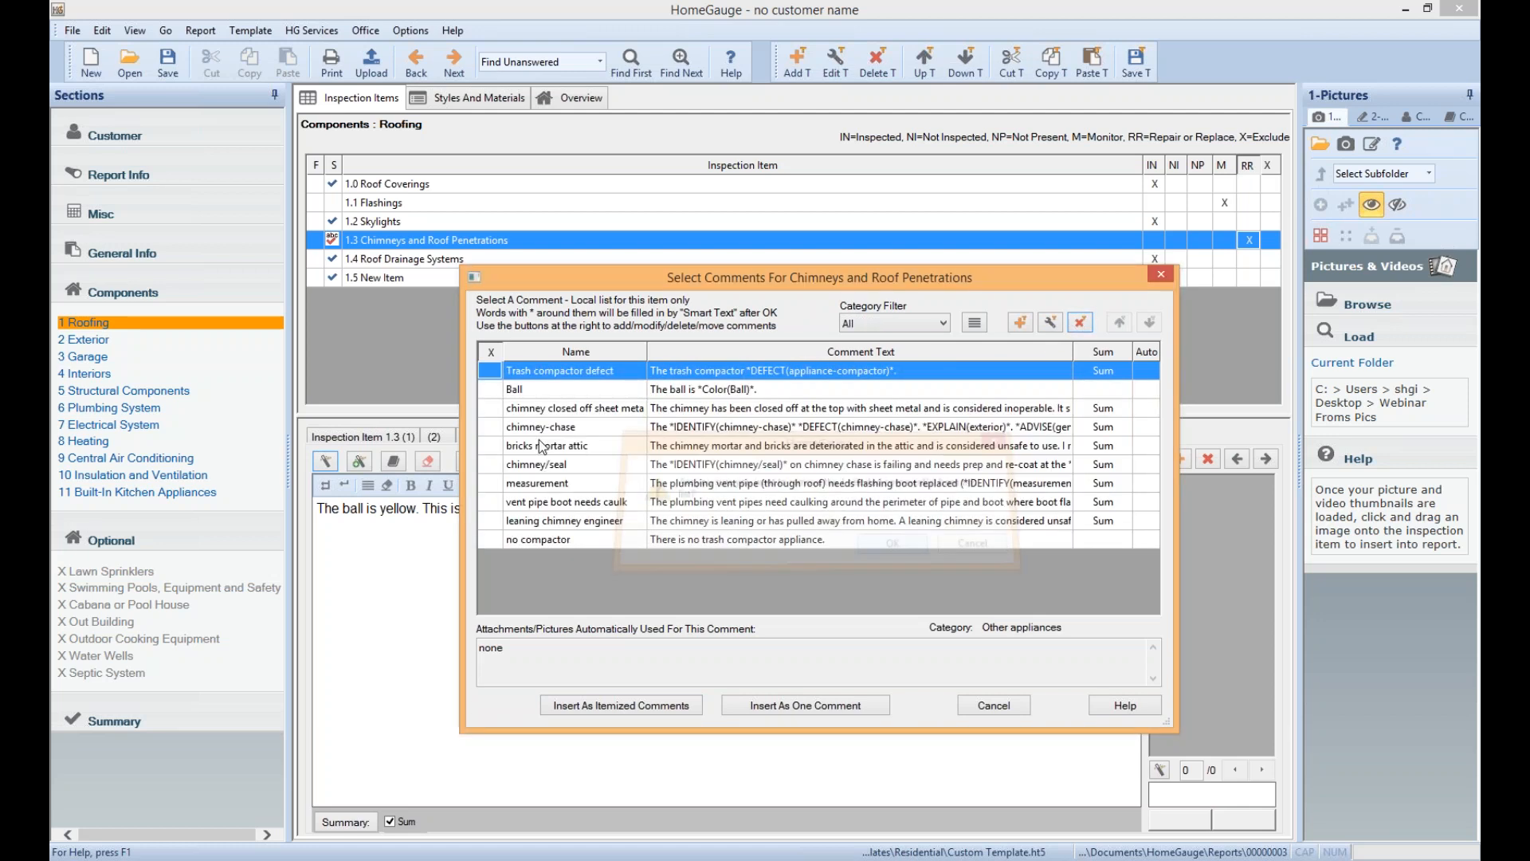
# Toggle word wrap in the local comment list to read the full comment texts, and leave it switched off
pyautogui.click(975, 324)
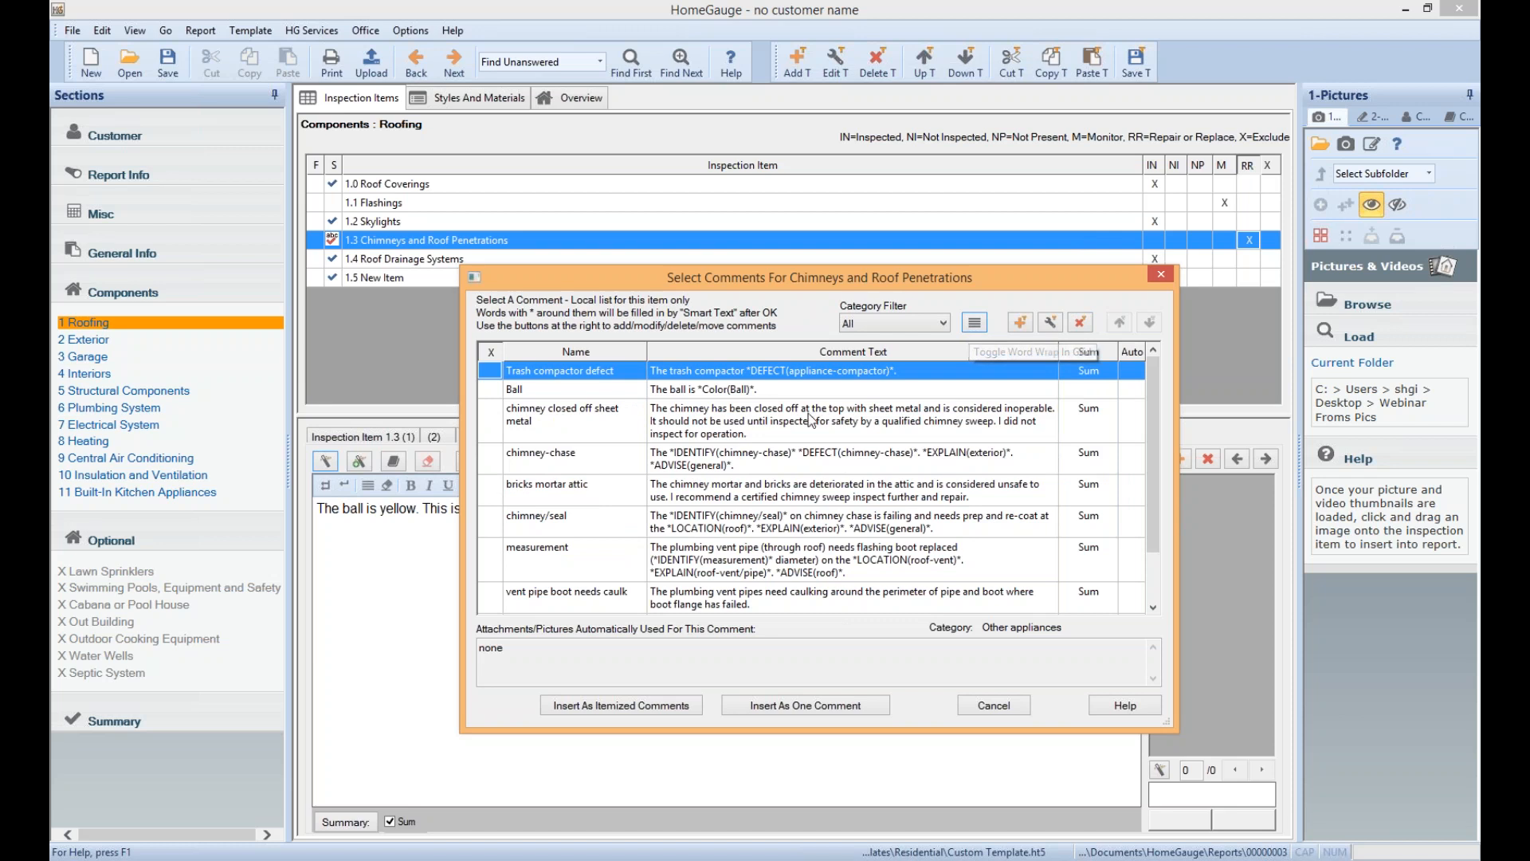
pyautogui.click(742, 430)
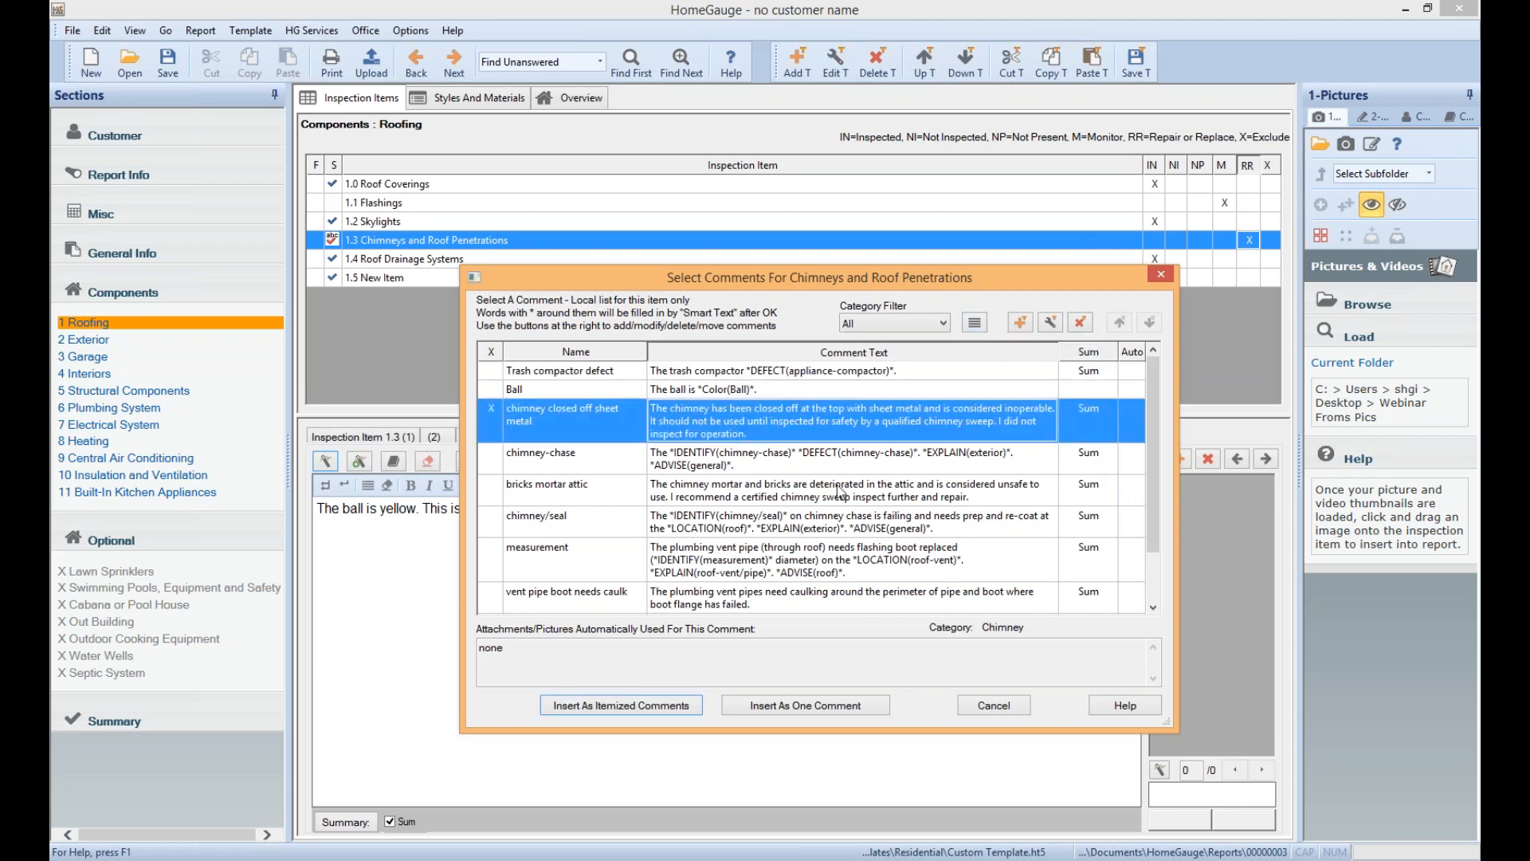
pyautogui.moveTo(1150, 403); pyautogui.dragTo(1149, 435)
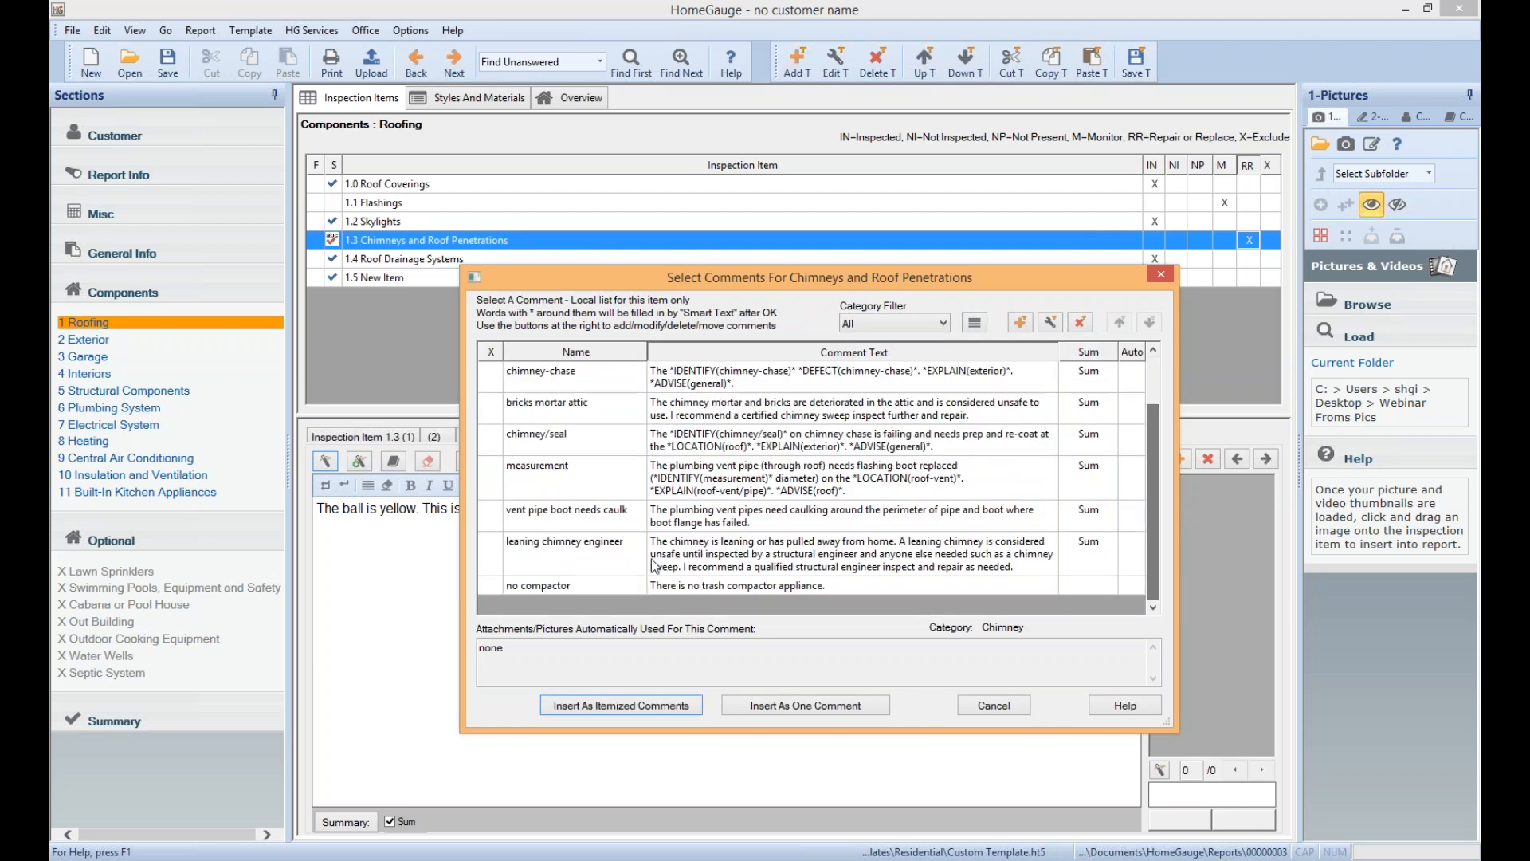
pyautogui.click(856, 554)
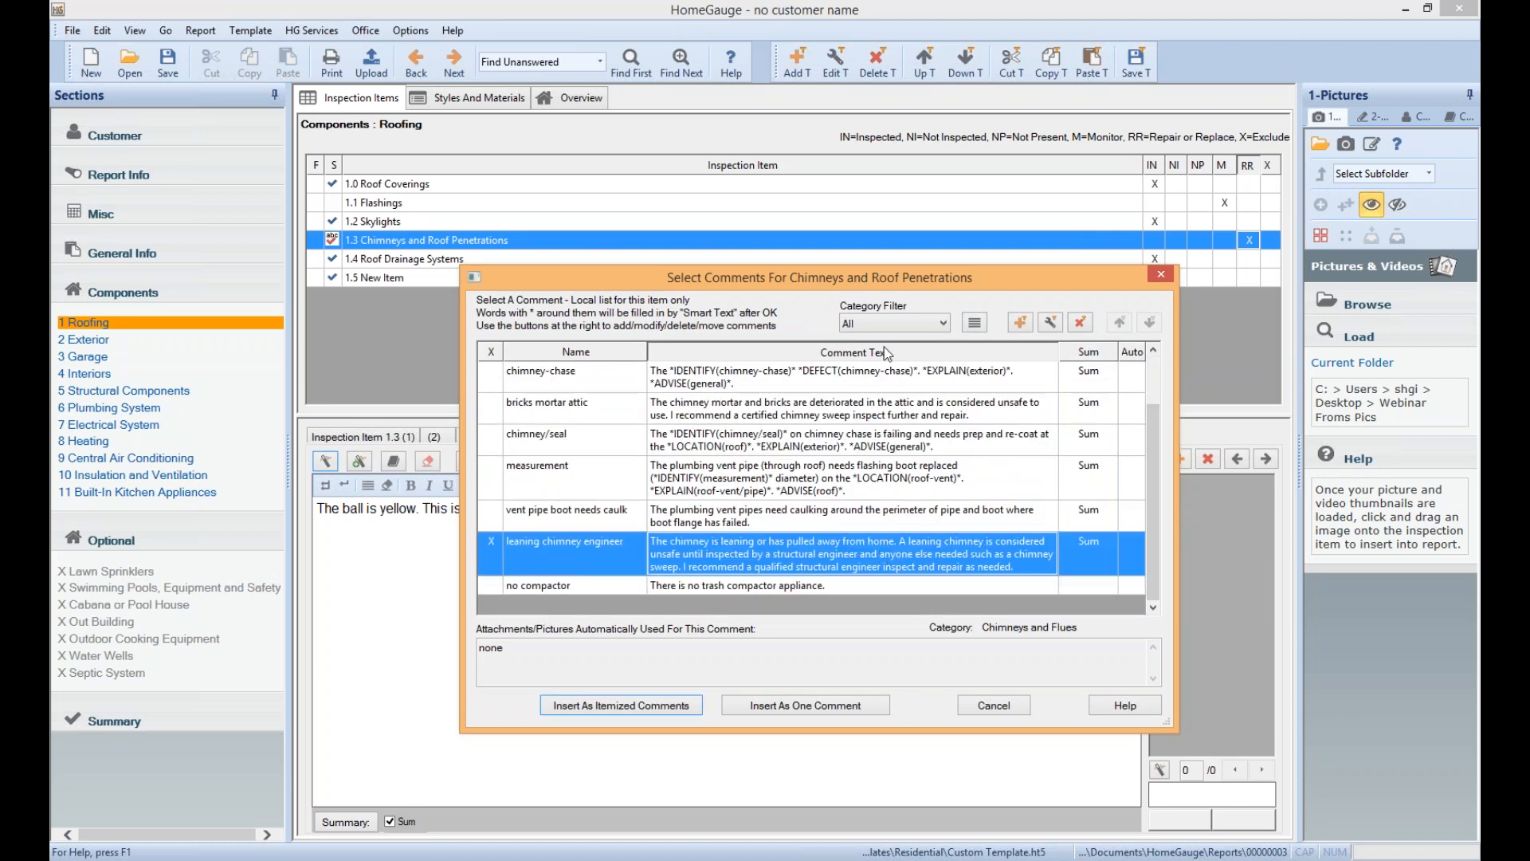
pyautogui.click(974, 322)
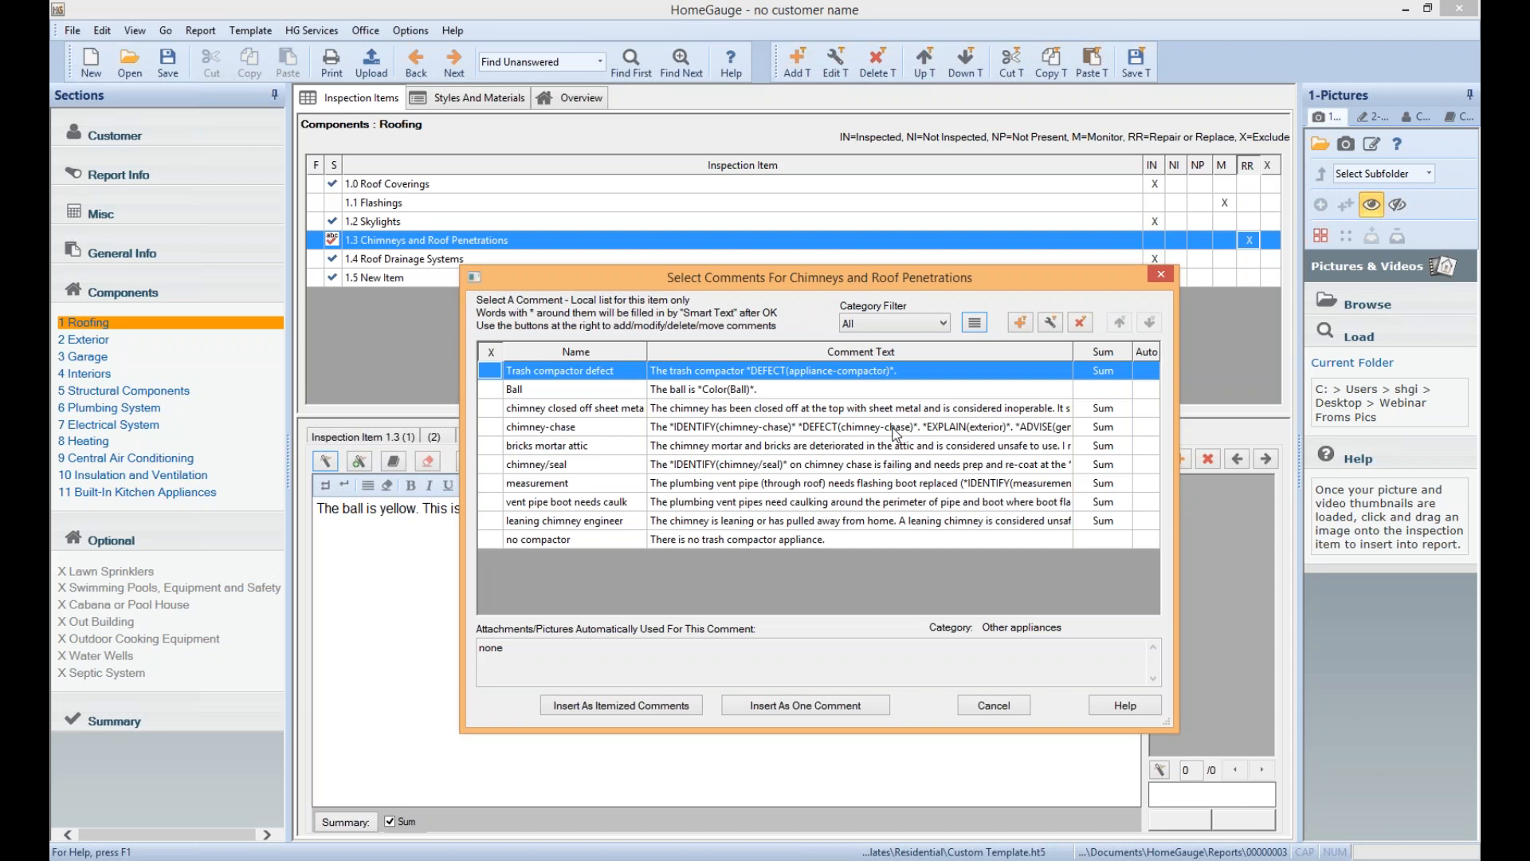
pyautogui.click(974, 322)
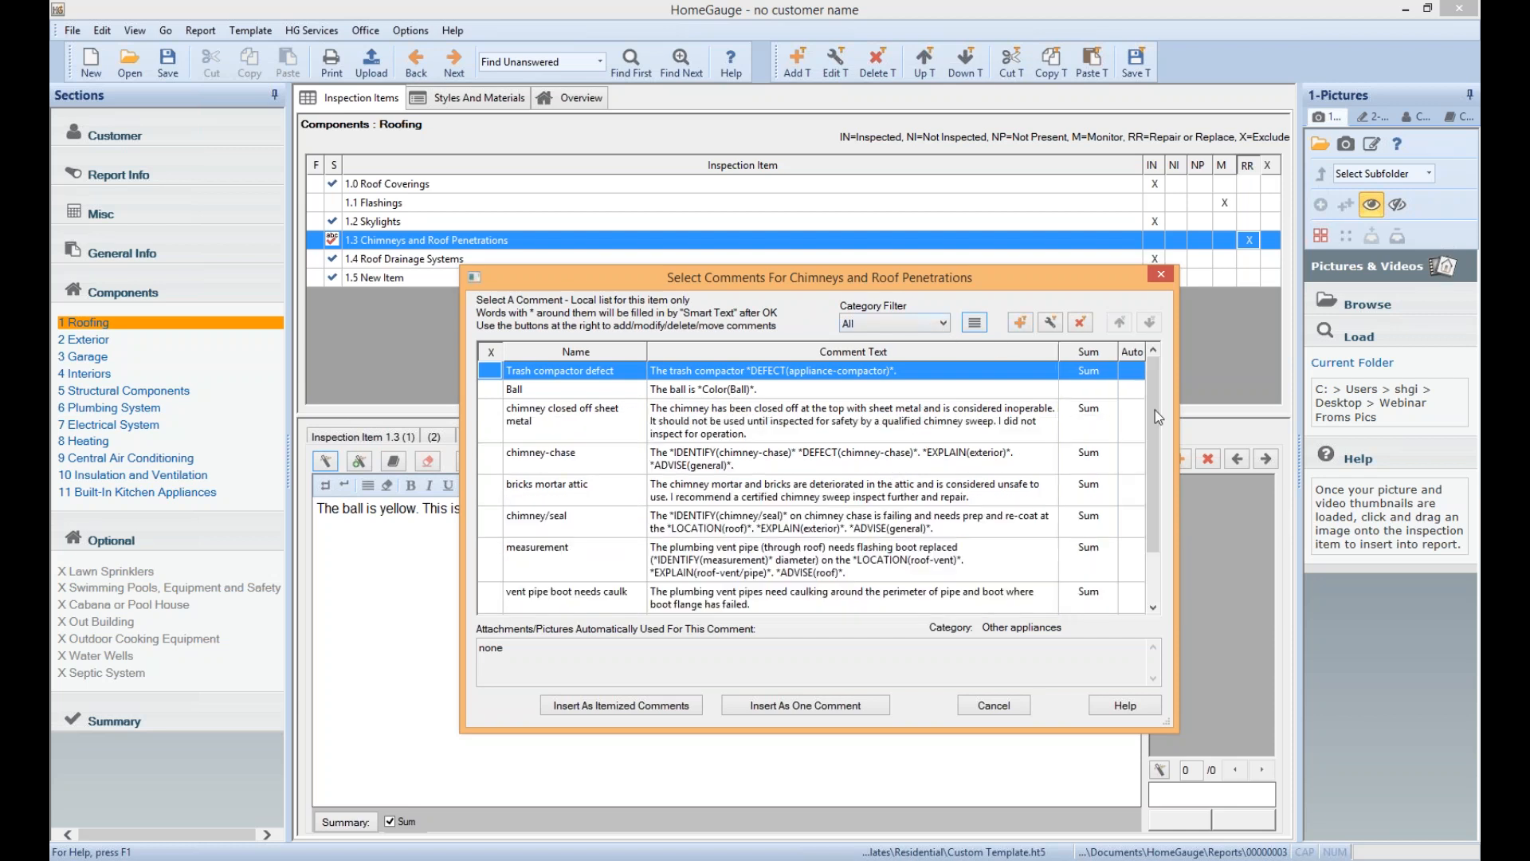
pyautogui.moveTo(1155, 428); pyautogui.dragTo(1035, 304)
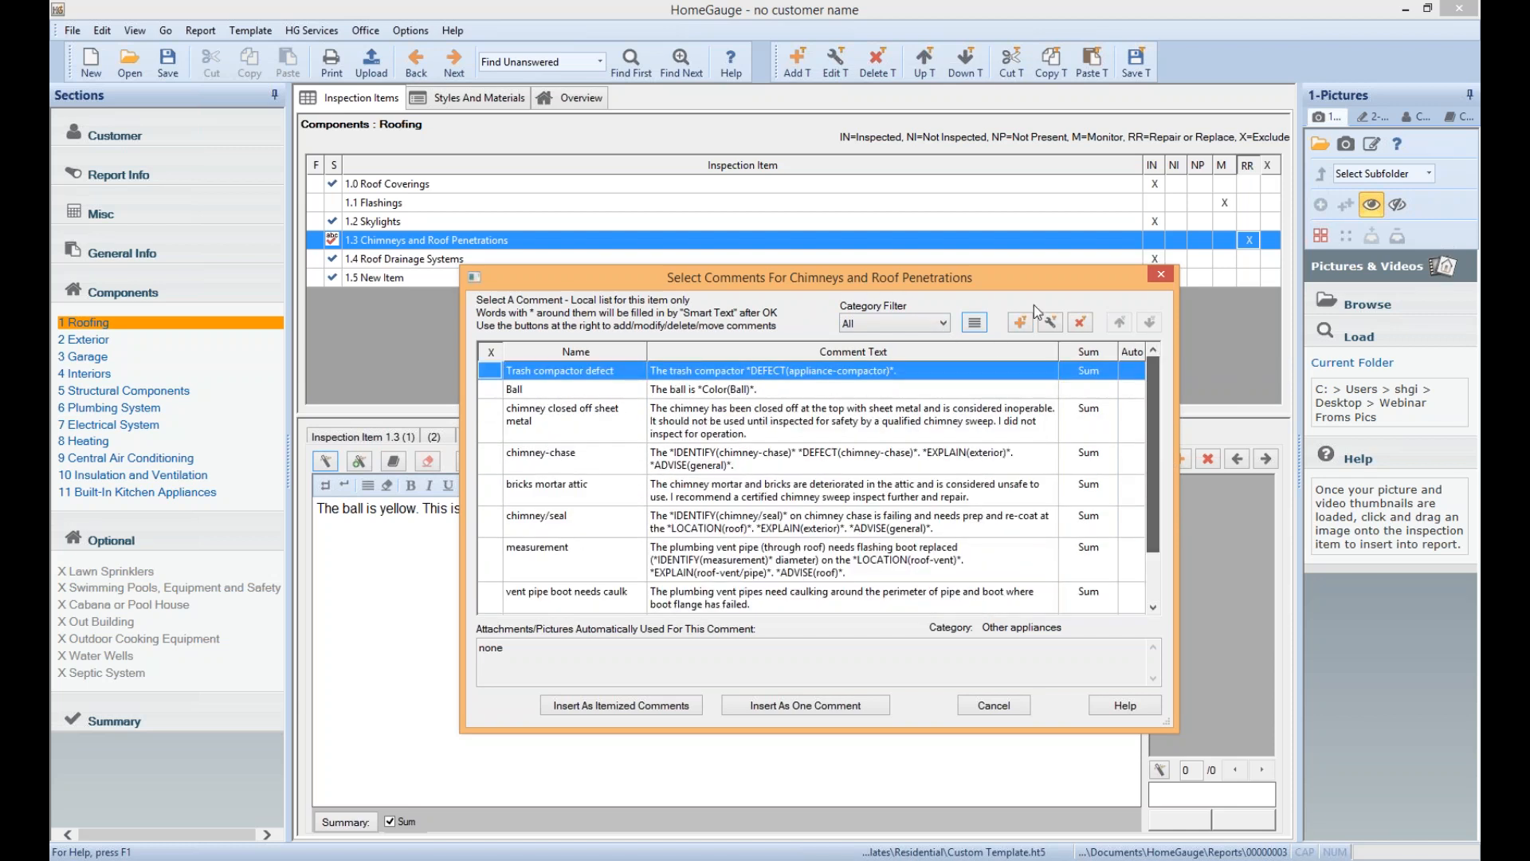
pyautogui.click(974, 322)
# Filter the local comments by the Chimney category and close the comment selection without inserting anything
pyautogui.click(889, 322)
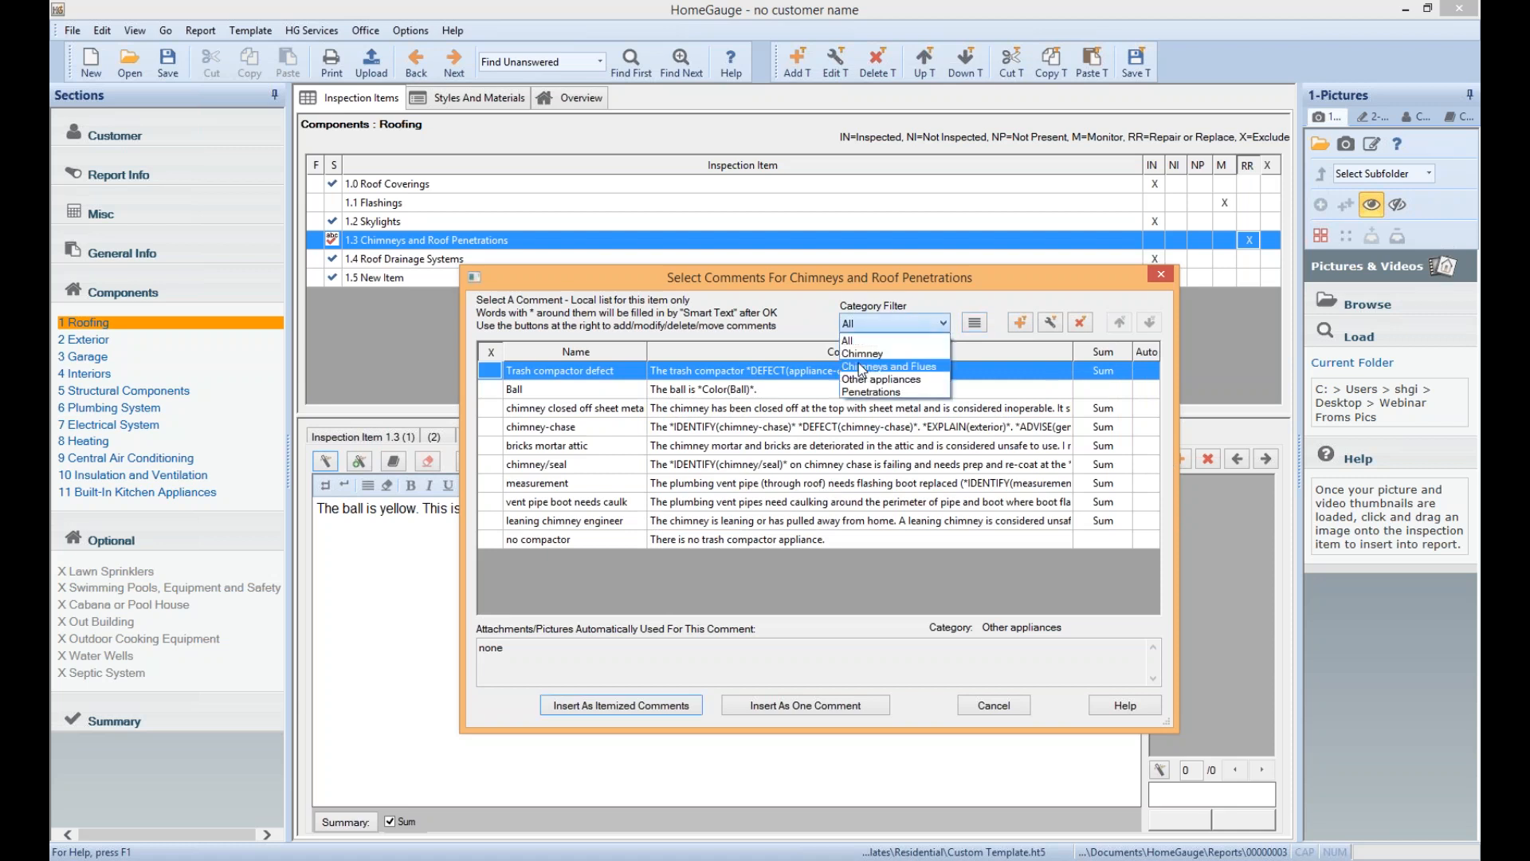
pyautogui.click(863, 353)
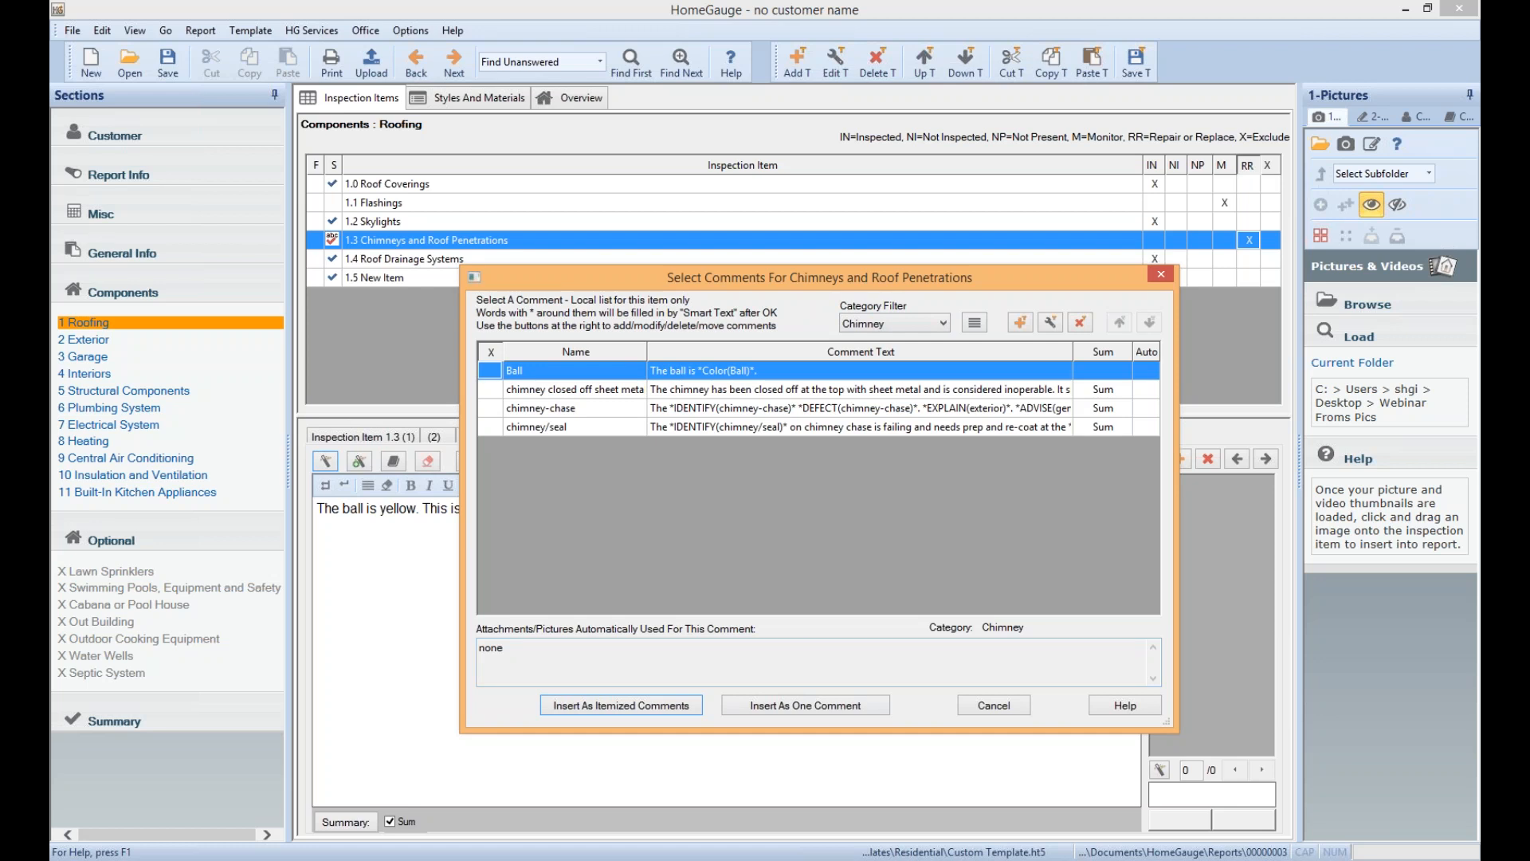
pyautogui.click(1006, 705)
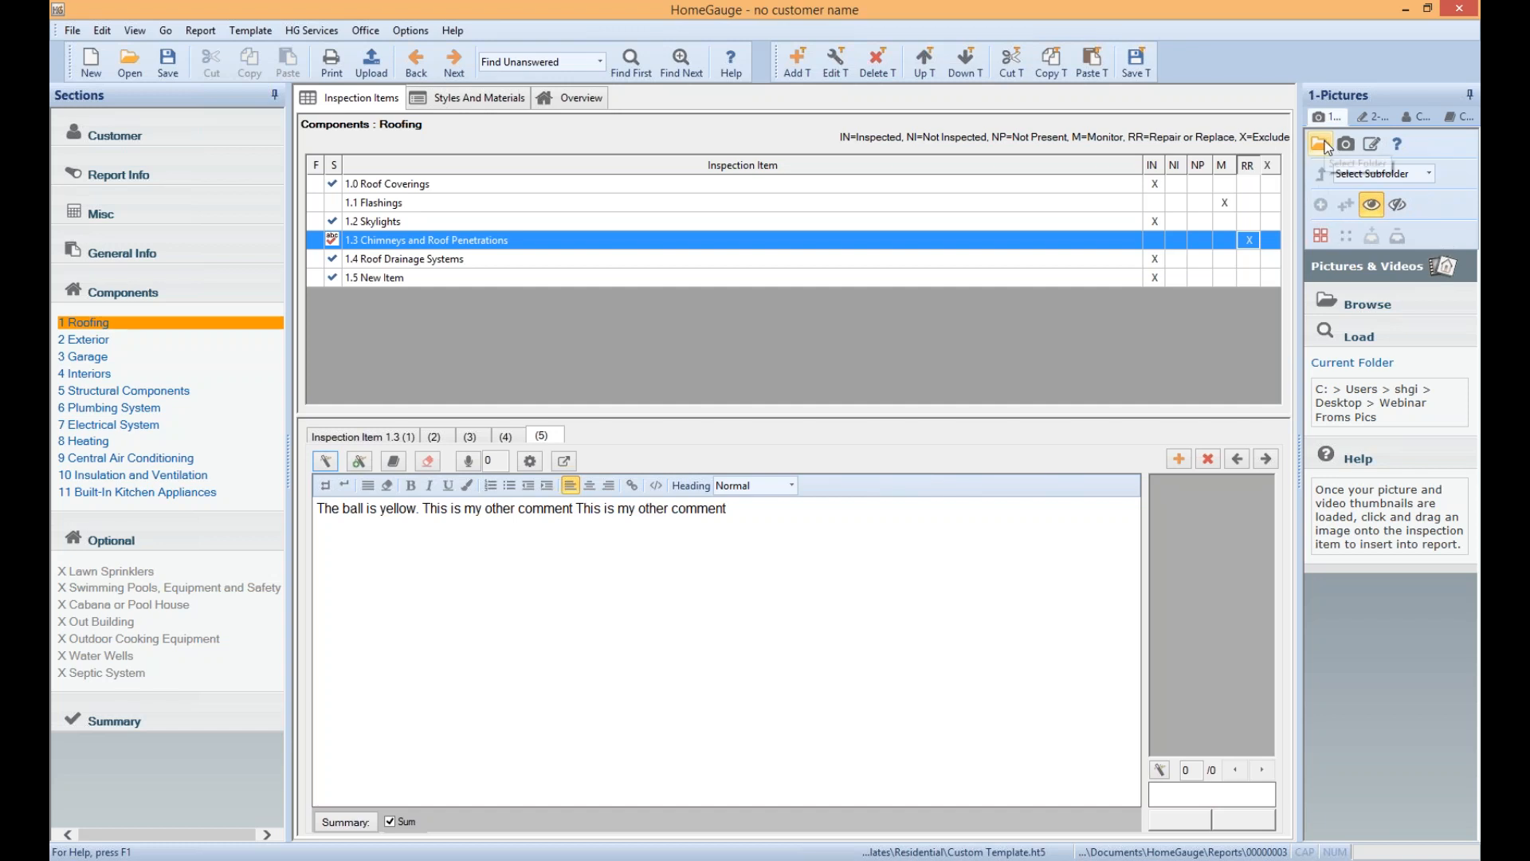
# Load the pictures from the "Webinar Pics" folder on the Desktop
pyautogui.click(1352, 145)
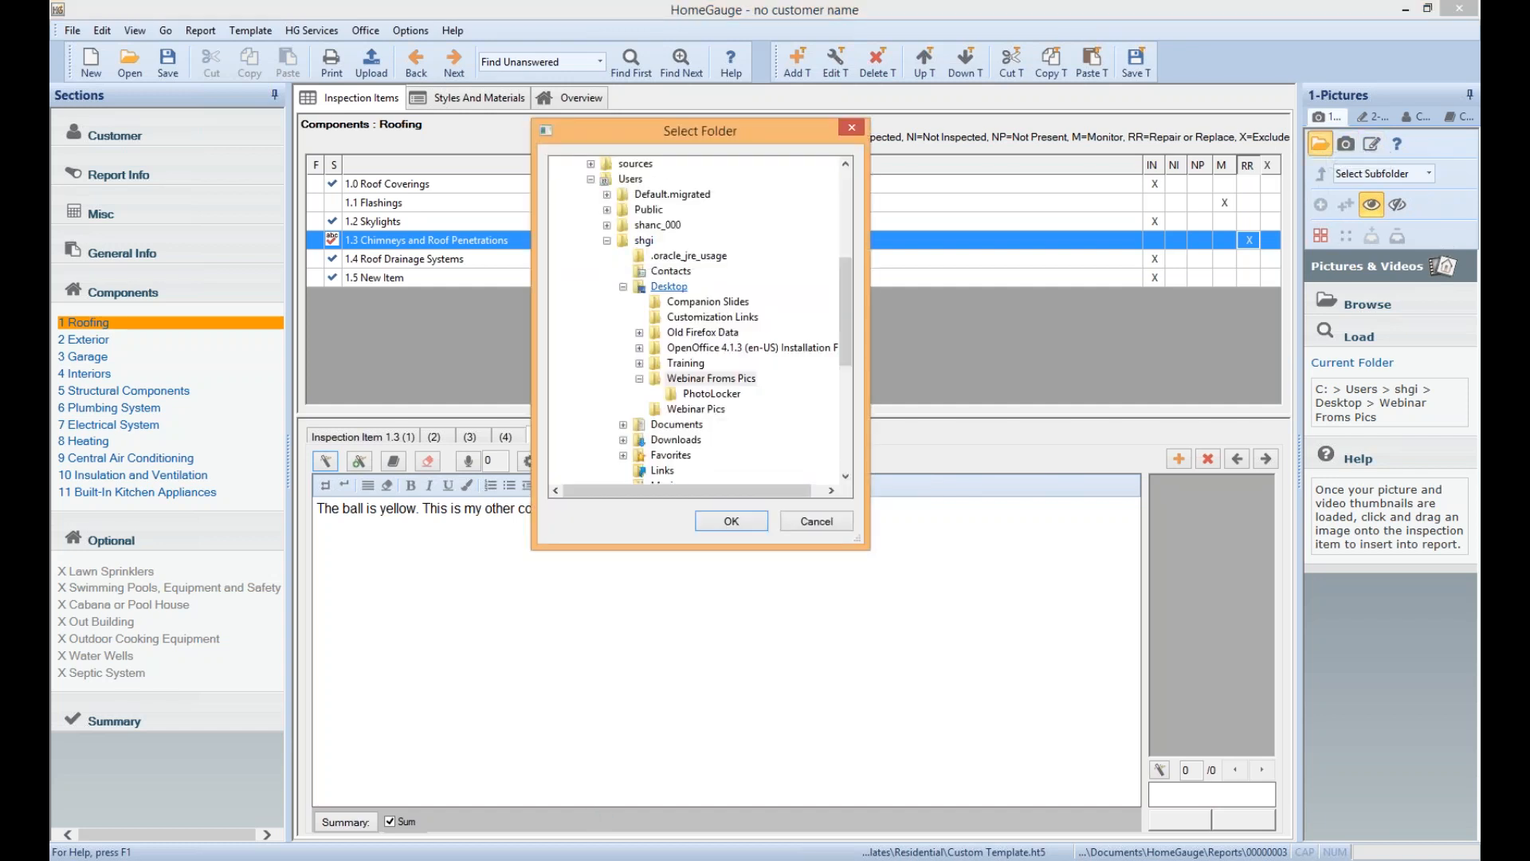
pyautogui.click(695, 409)
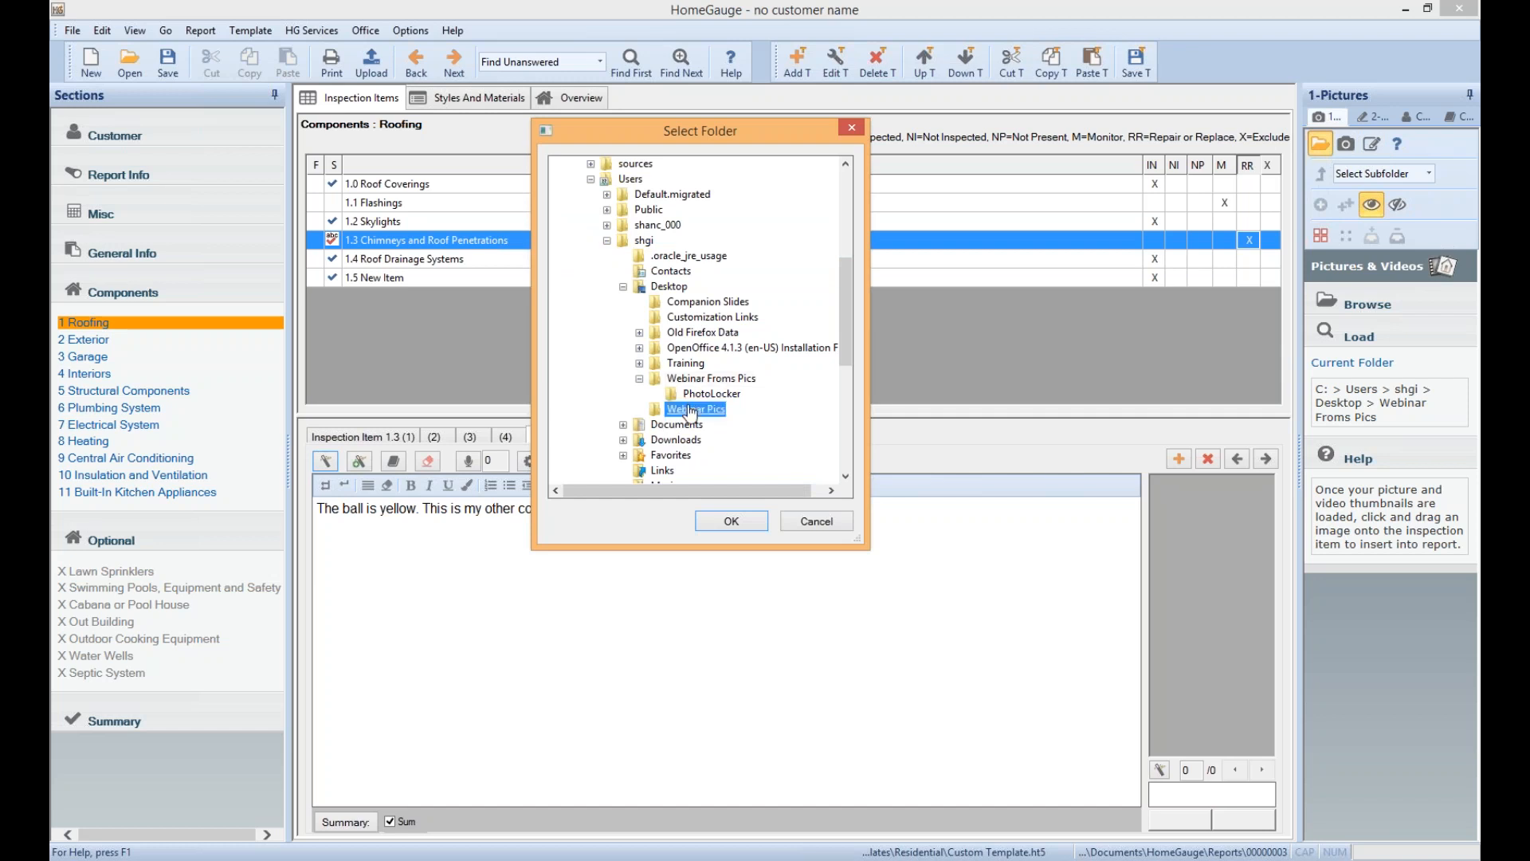
pyautogui.click(731, 521)
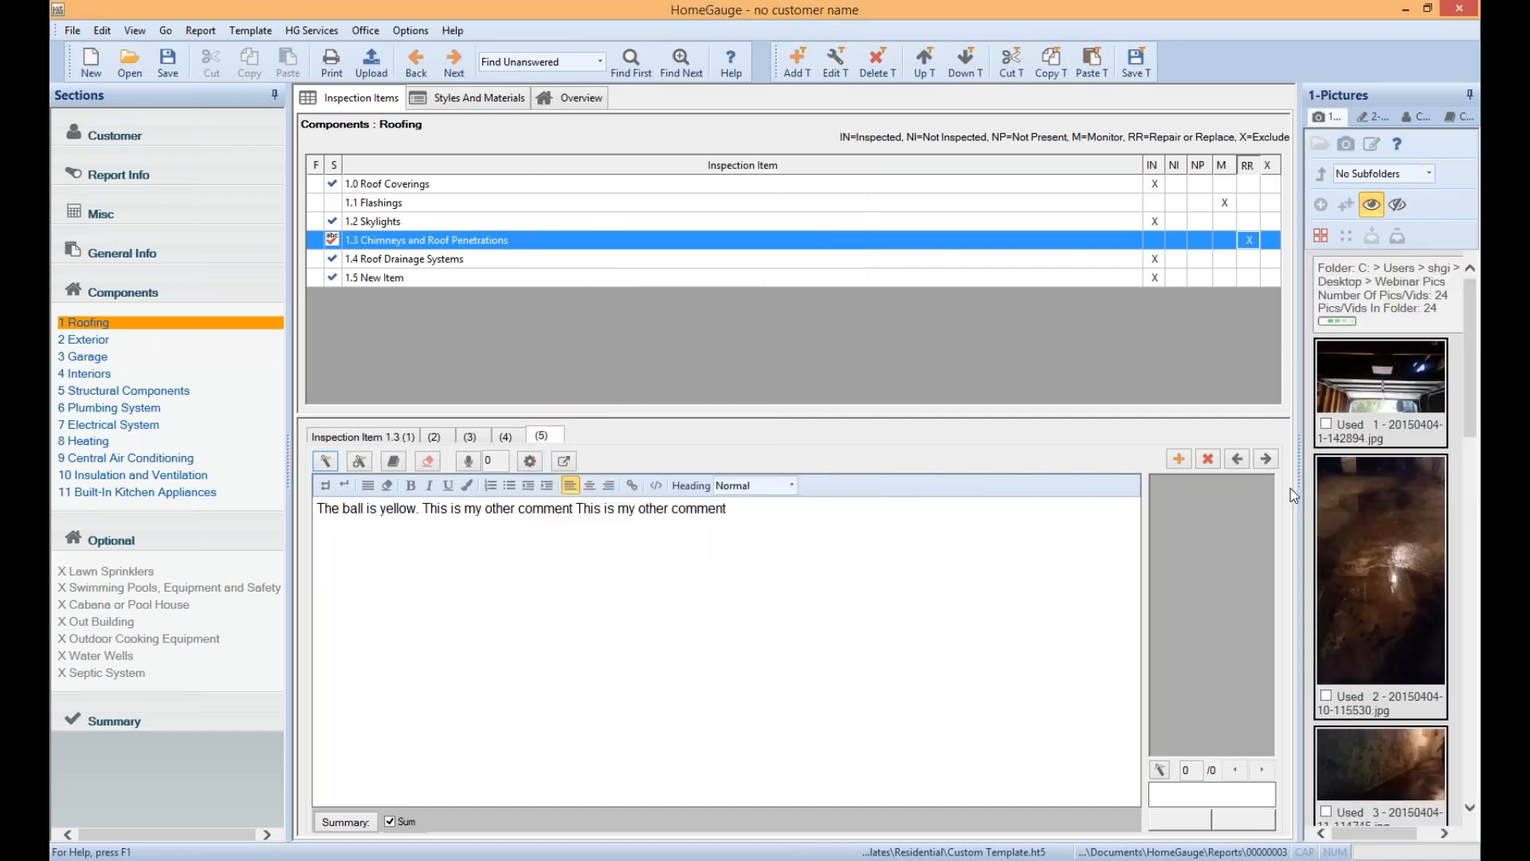
pyautogui.moveTo(1381, 489); pyautogui.dragTo(798, 709)
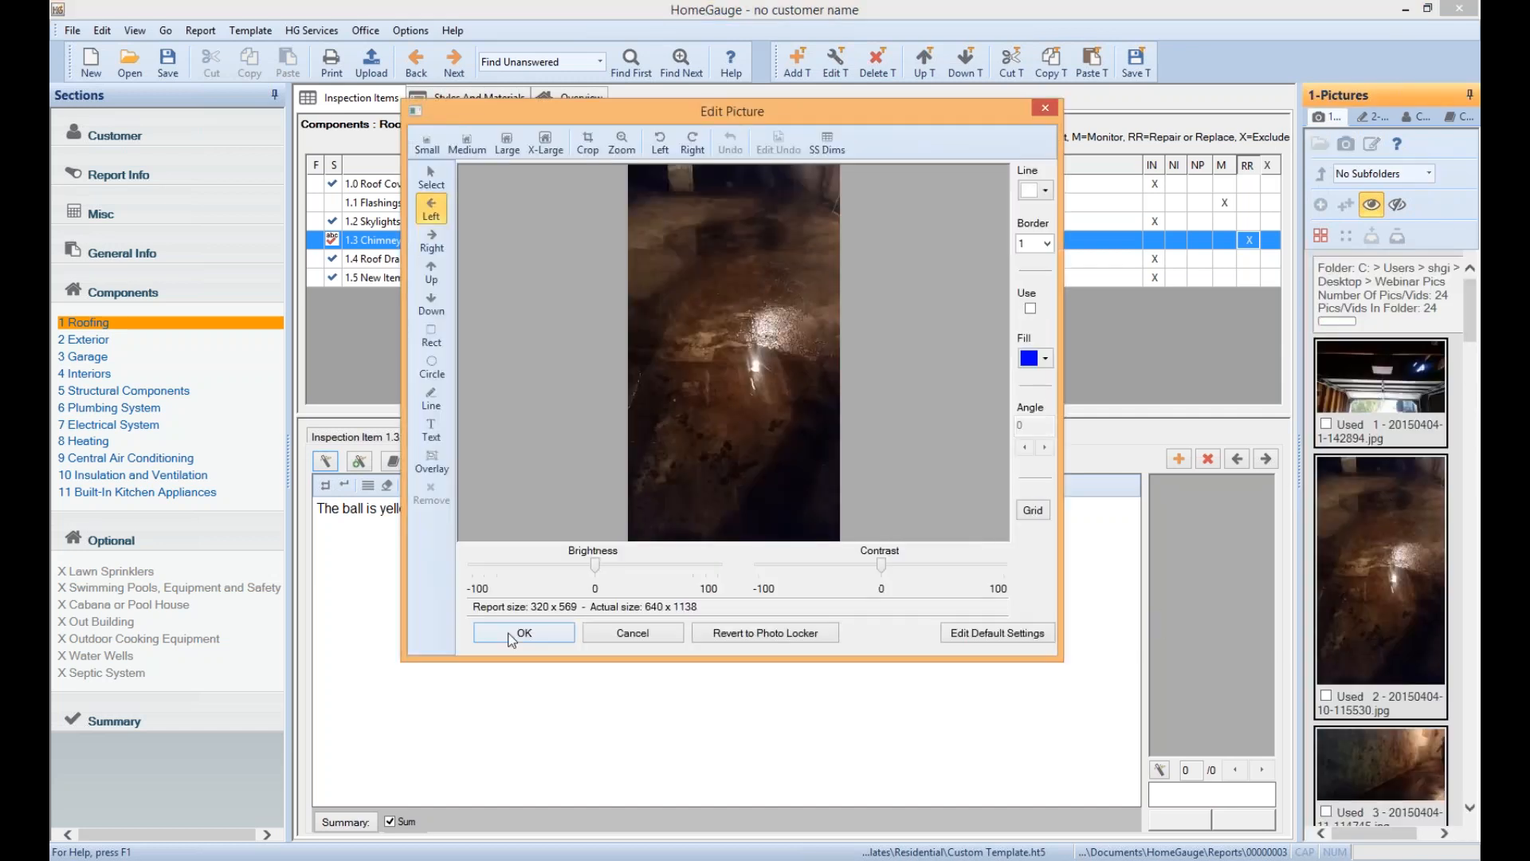
pyautogui.click(519, 632)
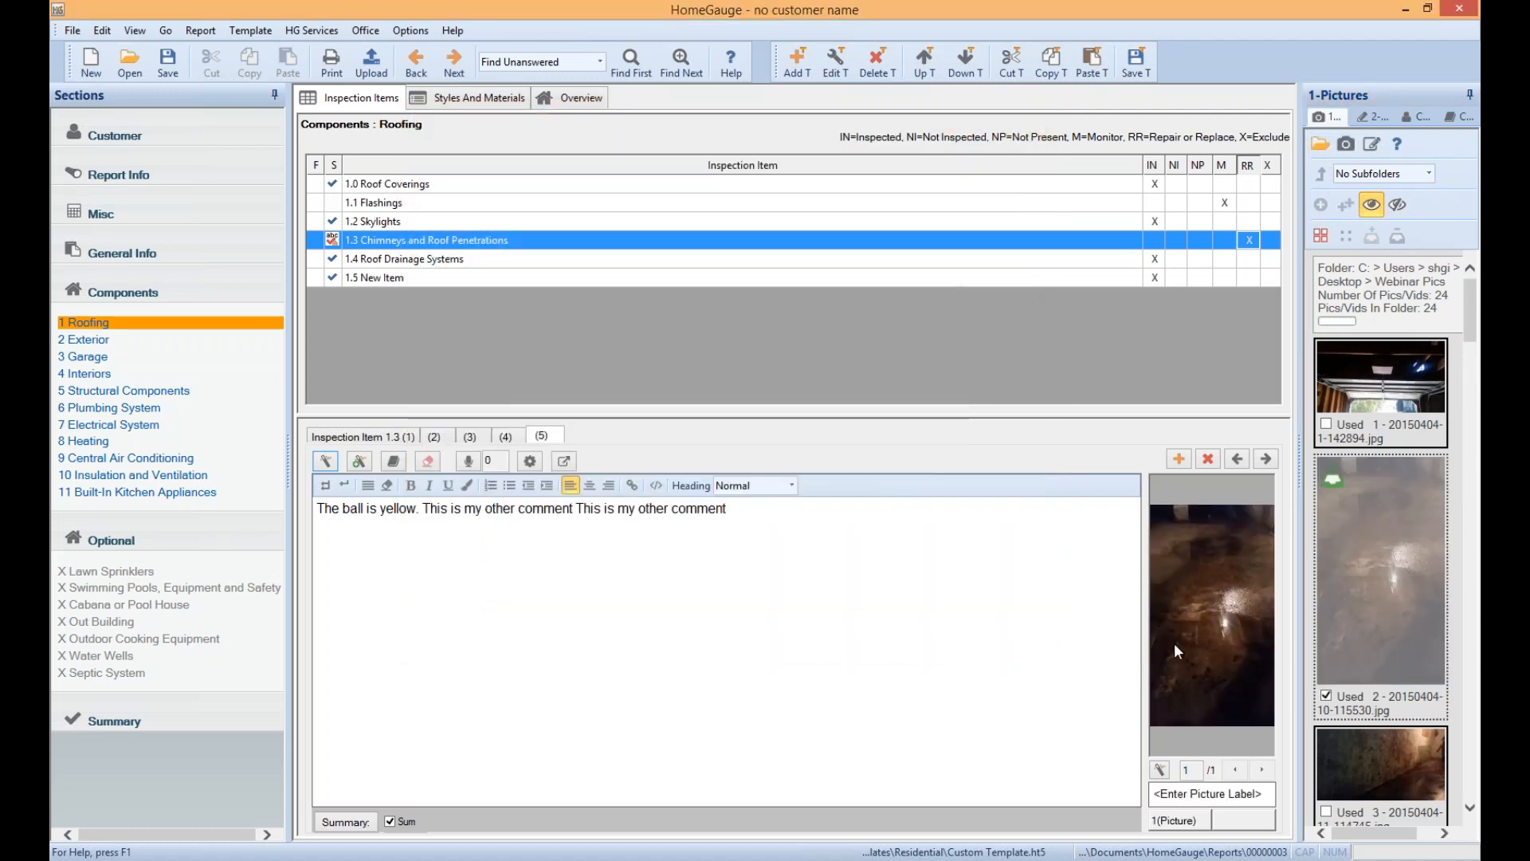
pyautogui.click(1206, 795)
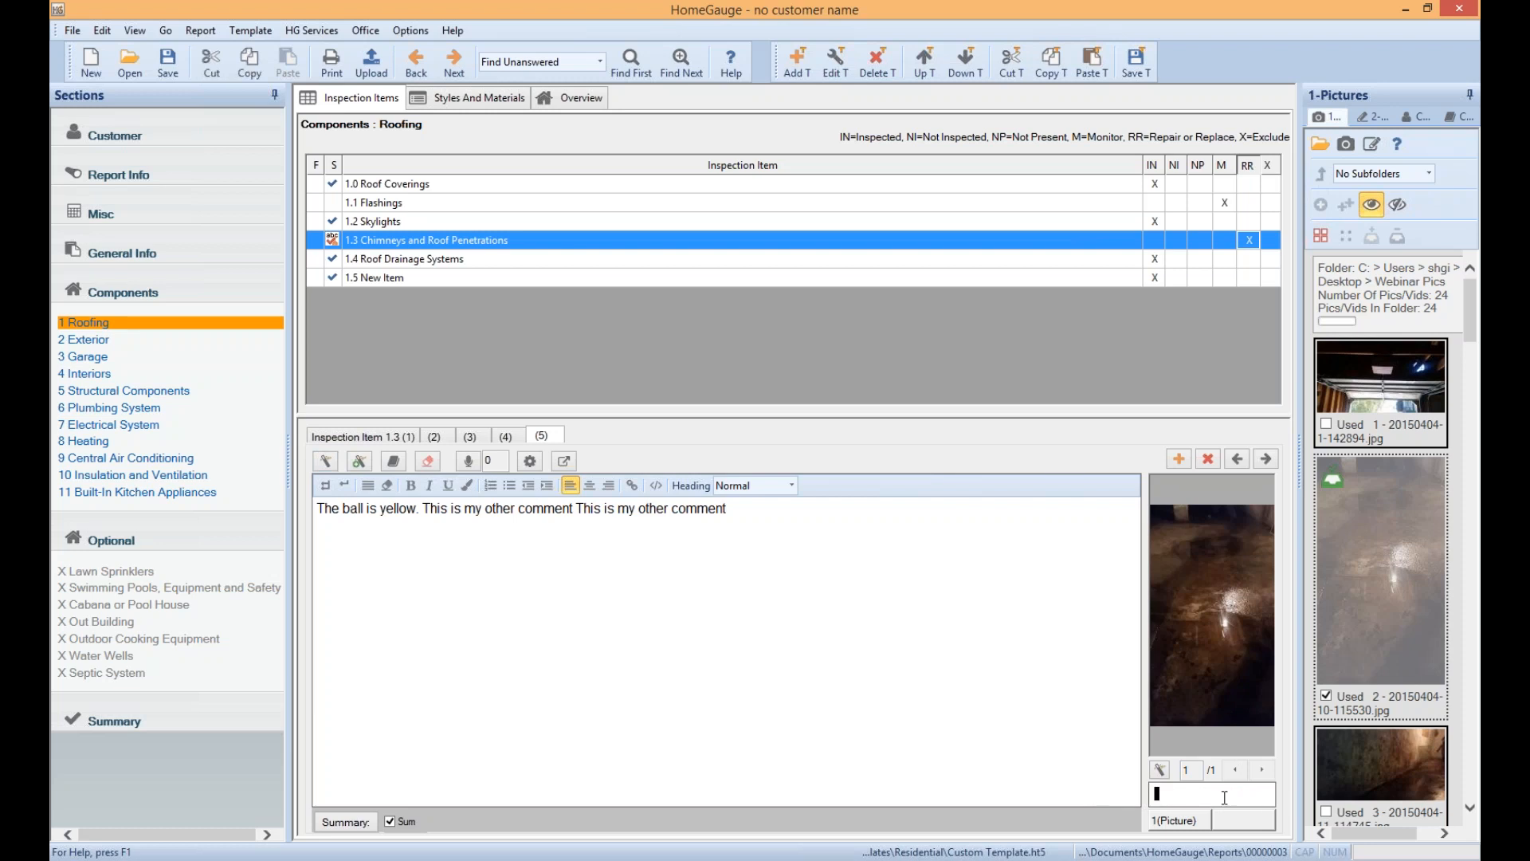
pyautogui.write('test')
pyautogui.press('BackSpace')
pyautogui.press('BackSpace')
pyautogui.press('BackSpace')
pyautogui.press('BackSpace')
# Label the attached picture with the predefined comment "Front of Home" from the local picture comment list
pyautogui.click(1164, 777)
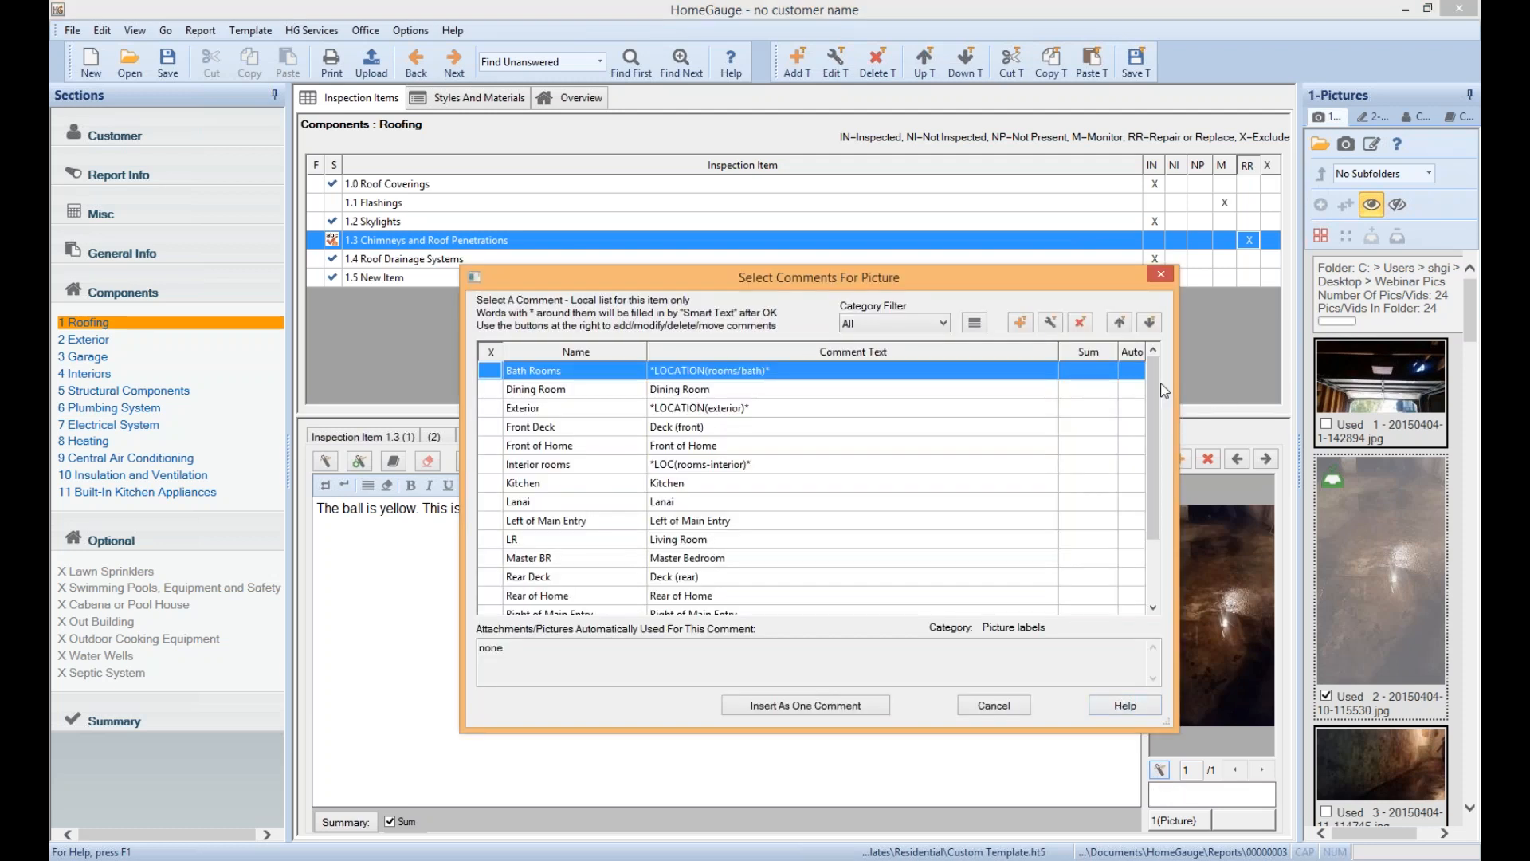
pyautogui.moveTo(1162, 389); pyautogui.dragTo(1169, 556)
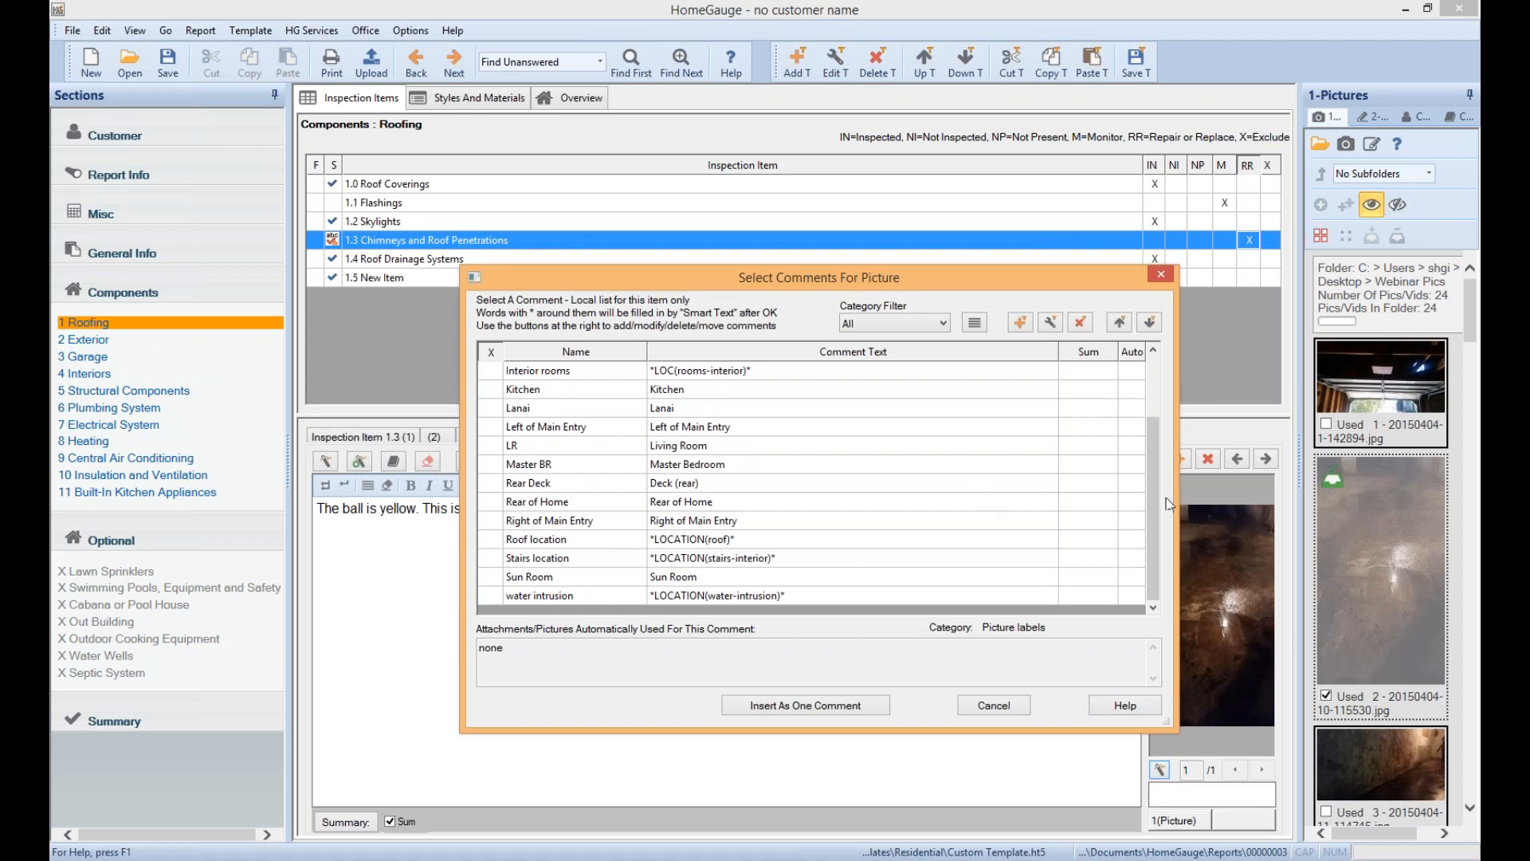
pyautogui.moveTo(1154, 510); pyautogui.dragTo(1155, 450)
pyautogui.click(539, 445)
pyautogui.click(821, 705)
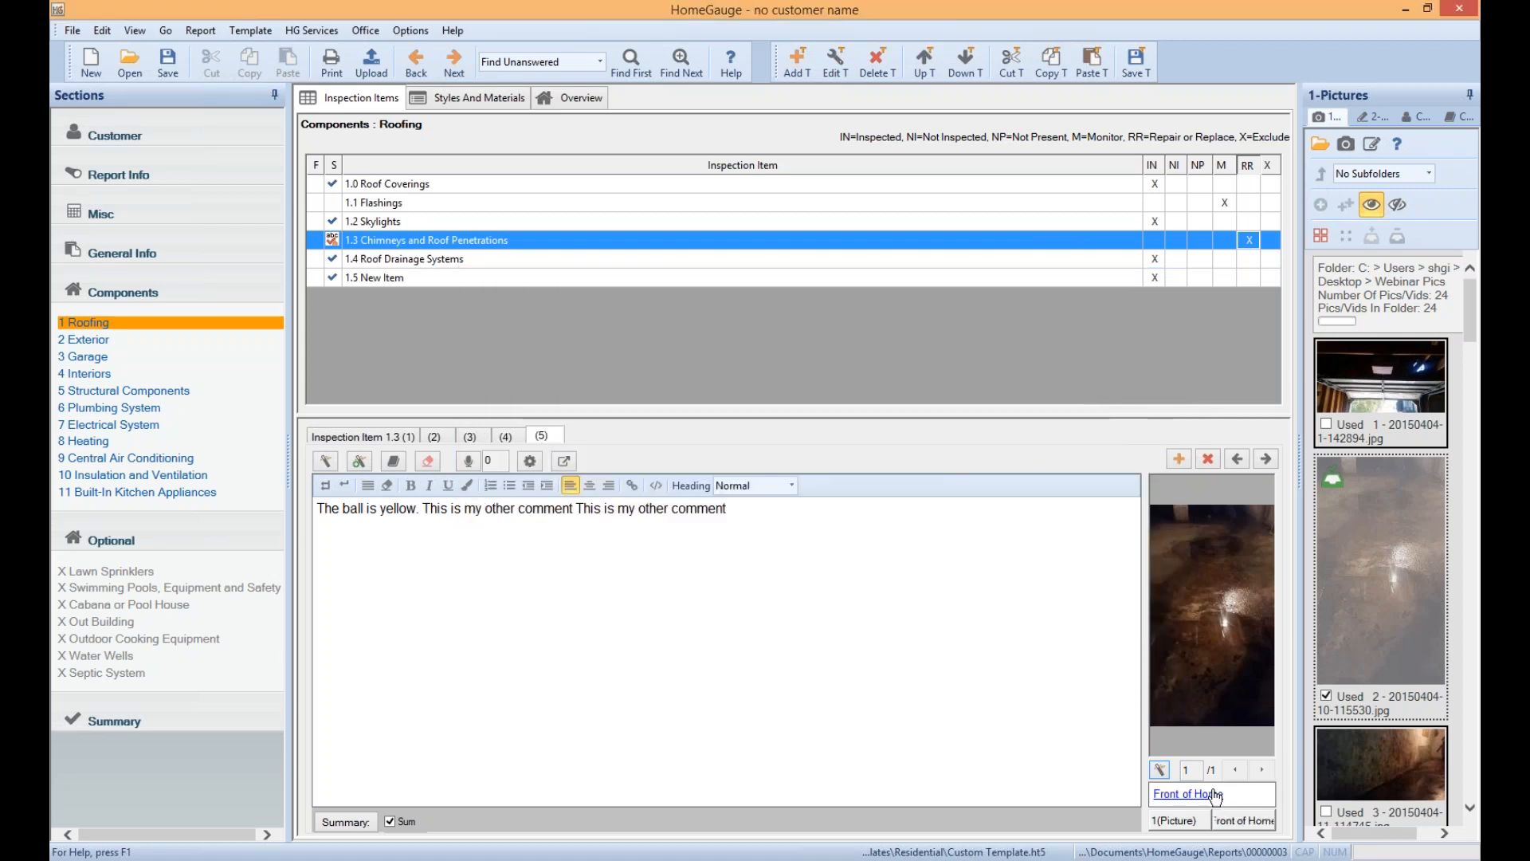
# Open the global comment list from the picture's comment selection and show the Picture labels category under picture text quick comments
pyautogui.click(1160, 770)
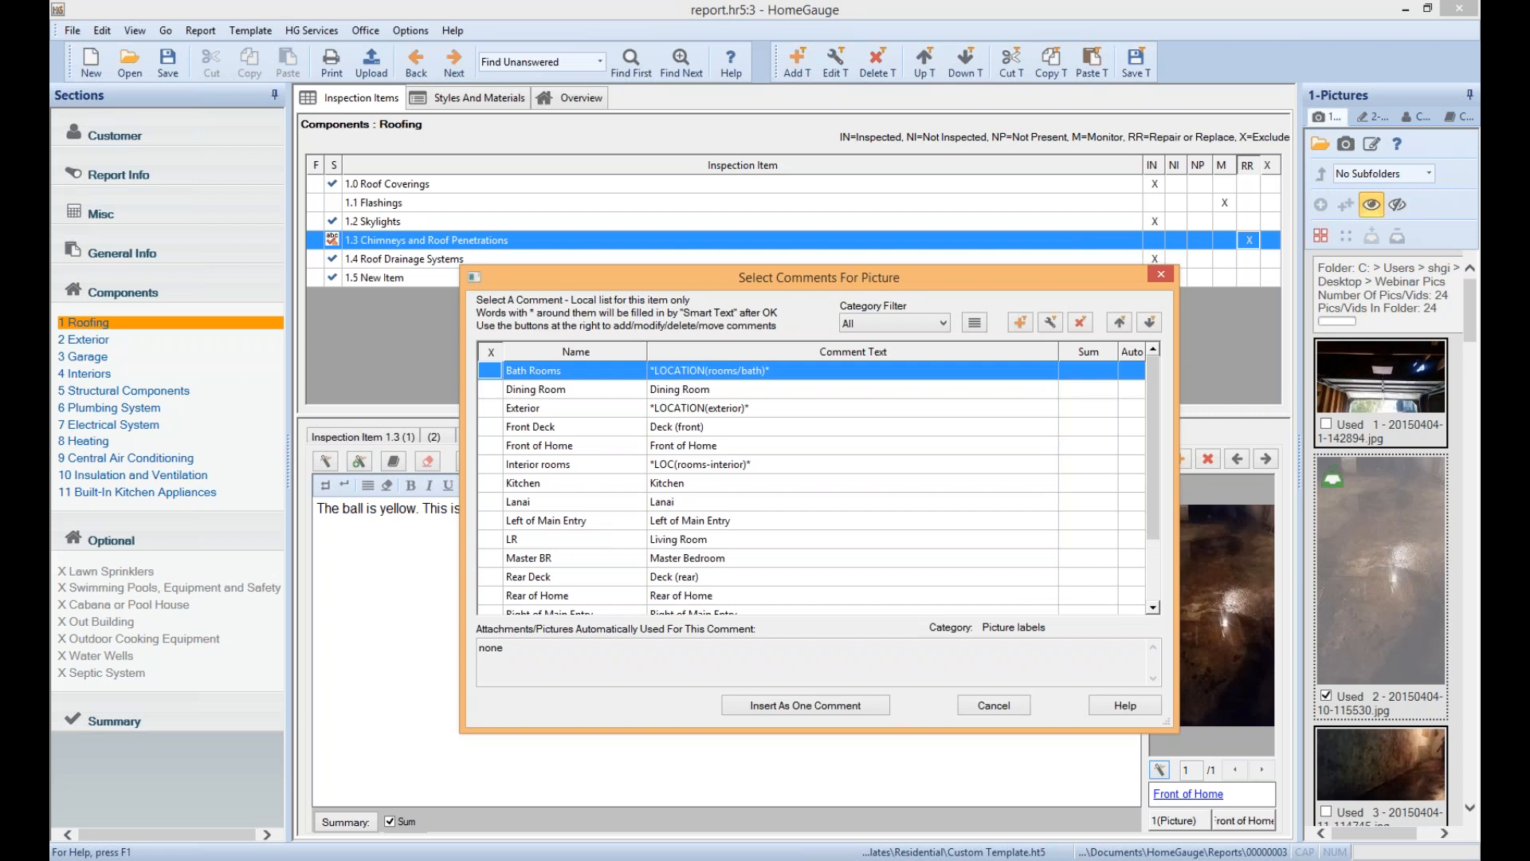
pyautogui.click(1016, 324)
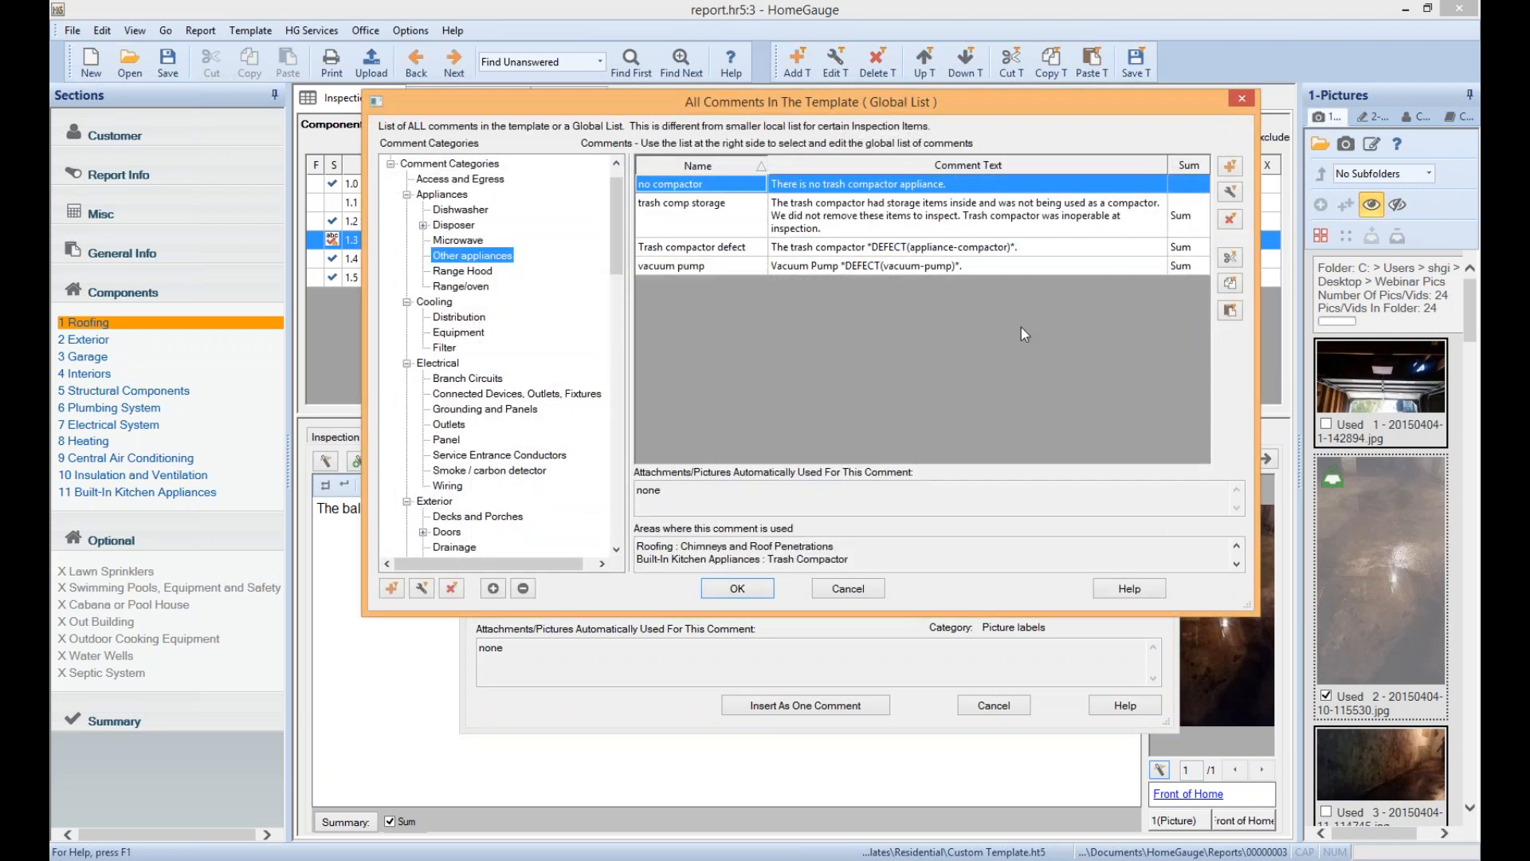
pyautogui.moveTo(621, 215); pyautogui.dragTo(613, 403)
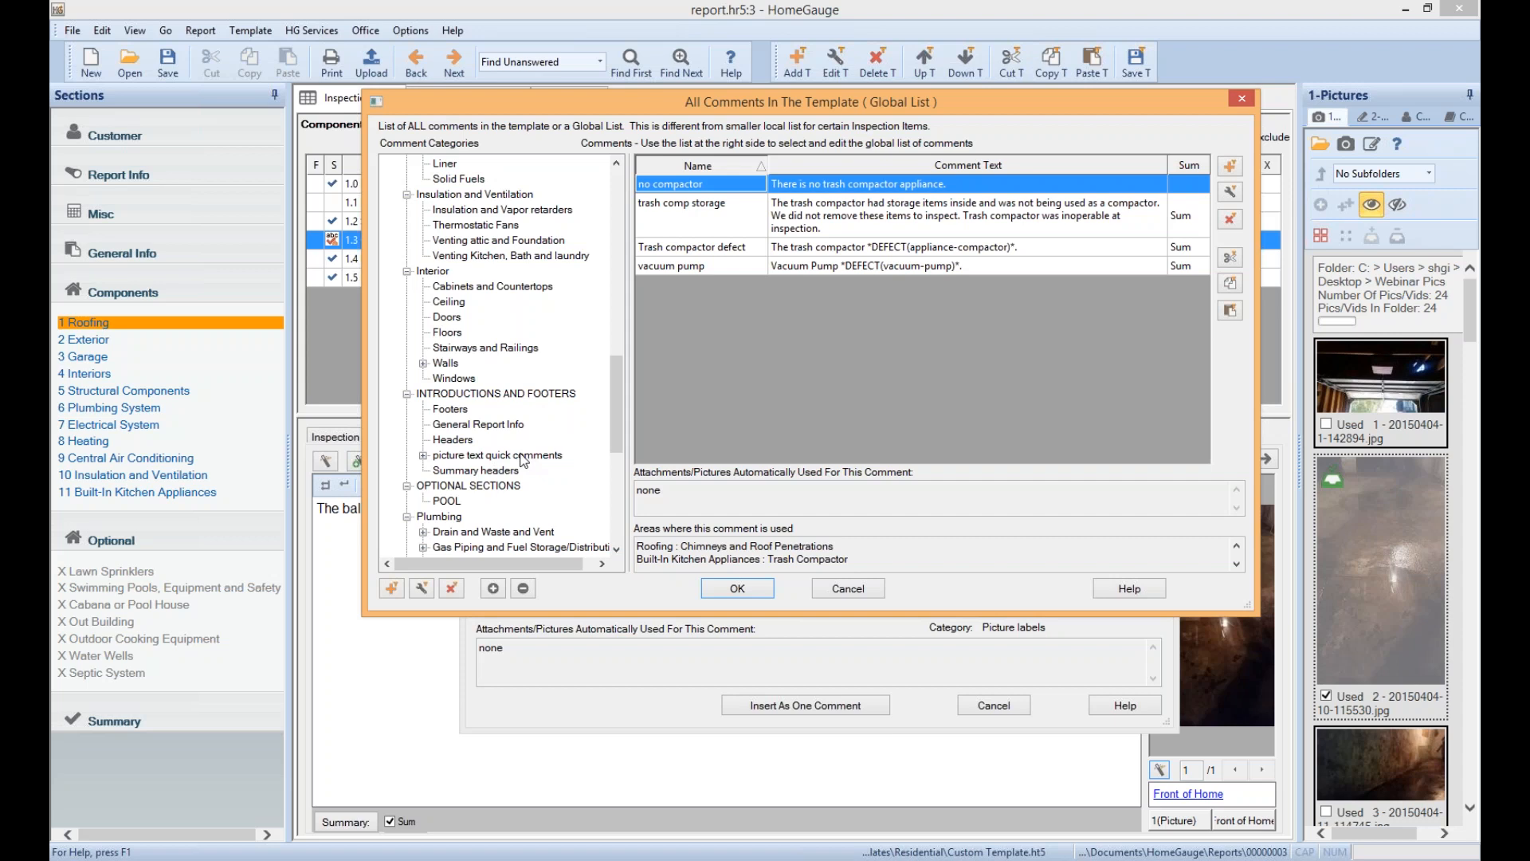
pyautogui.click(423, 455)
pyautogui.click(473, 470)
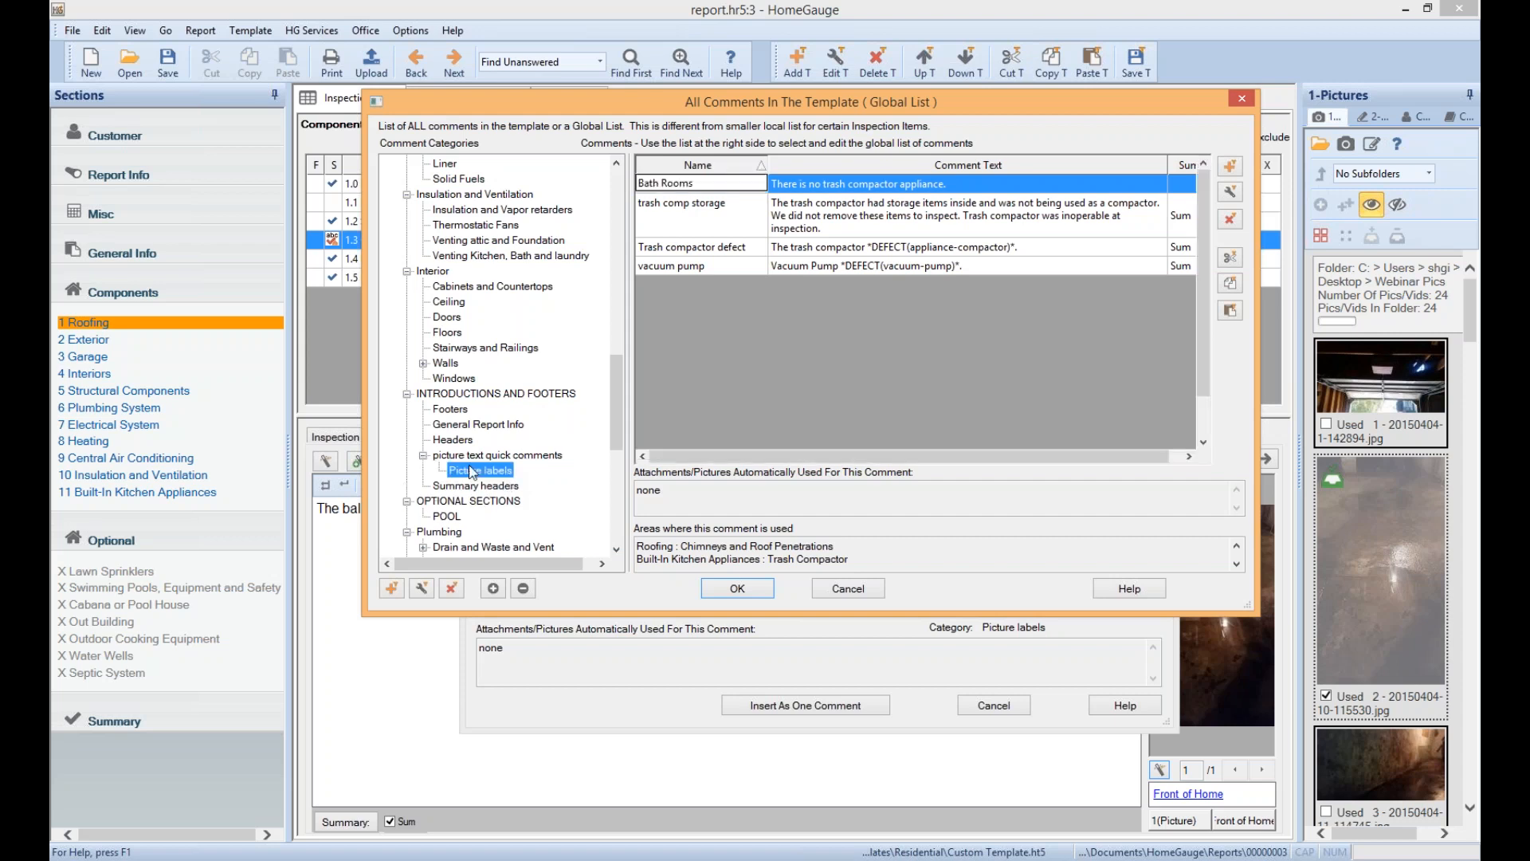
pyautogui.scroll(-1, 1194, 264)
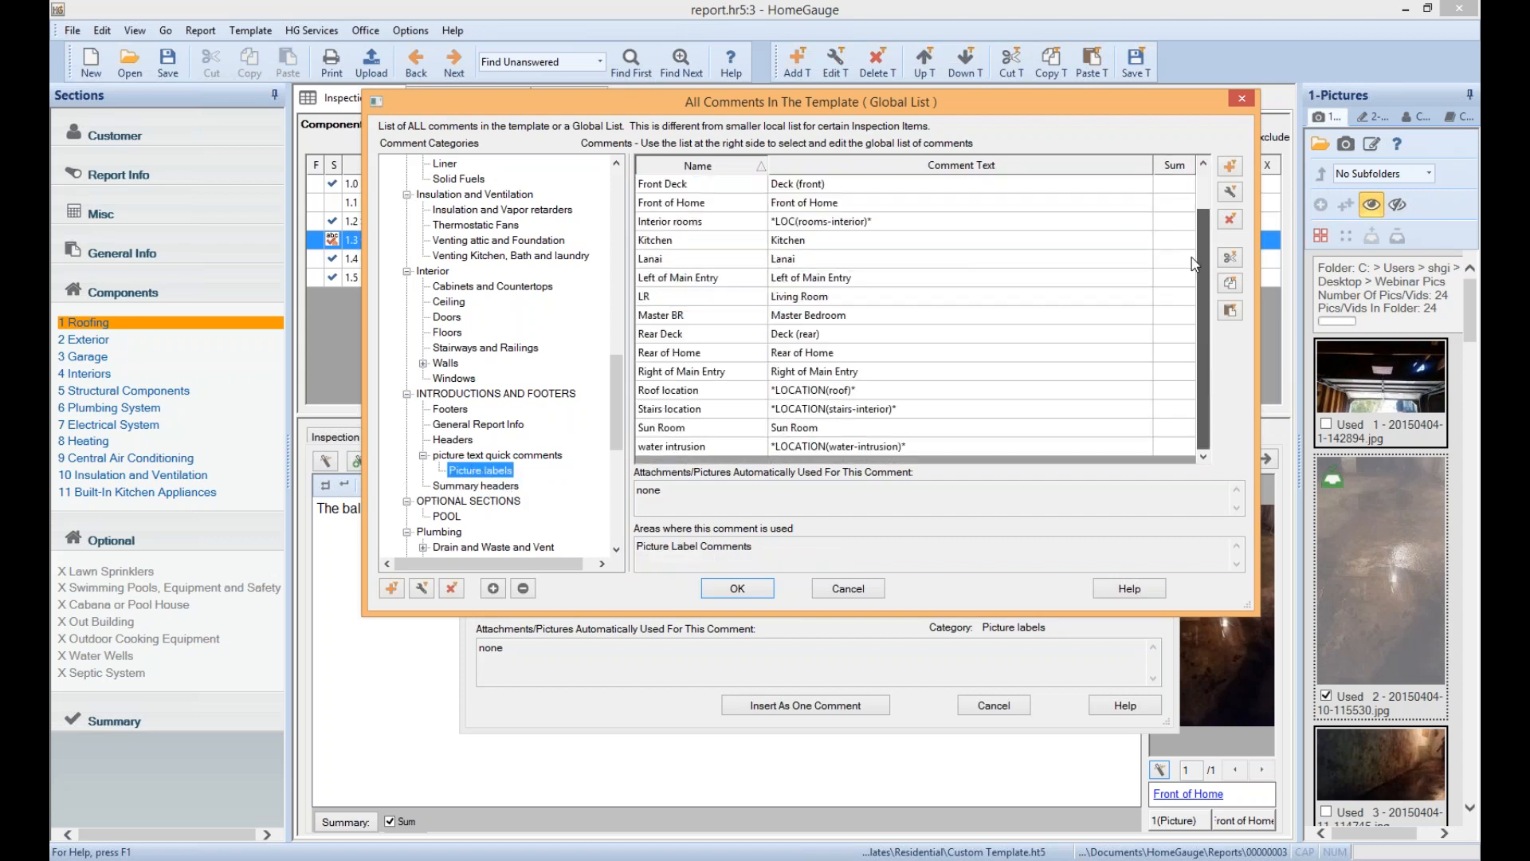
# Create a new comment in the Picture labels category with the short name "Bedroom" and the comment text "Bedroom"
pyautogui.click(1232, 166)
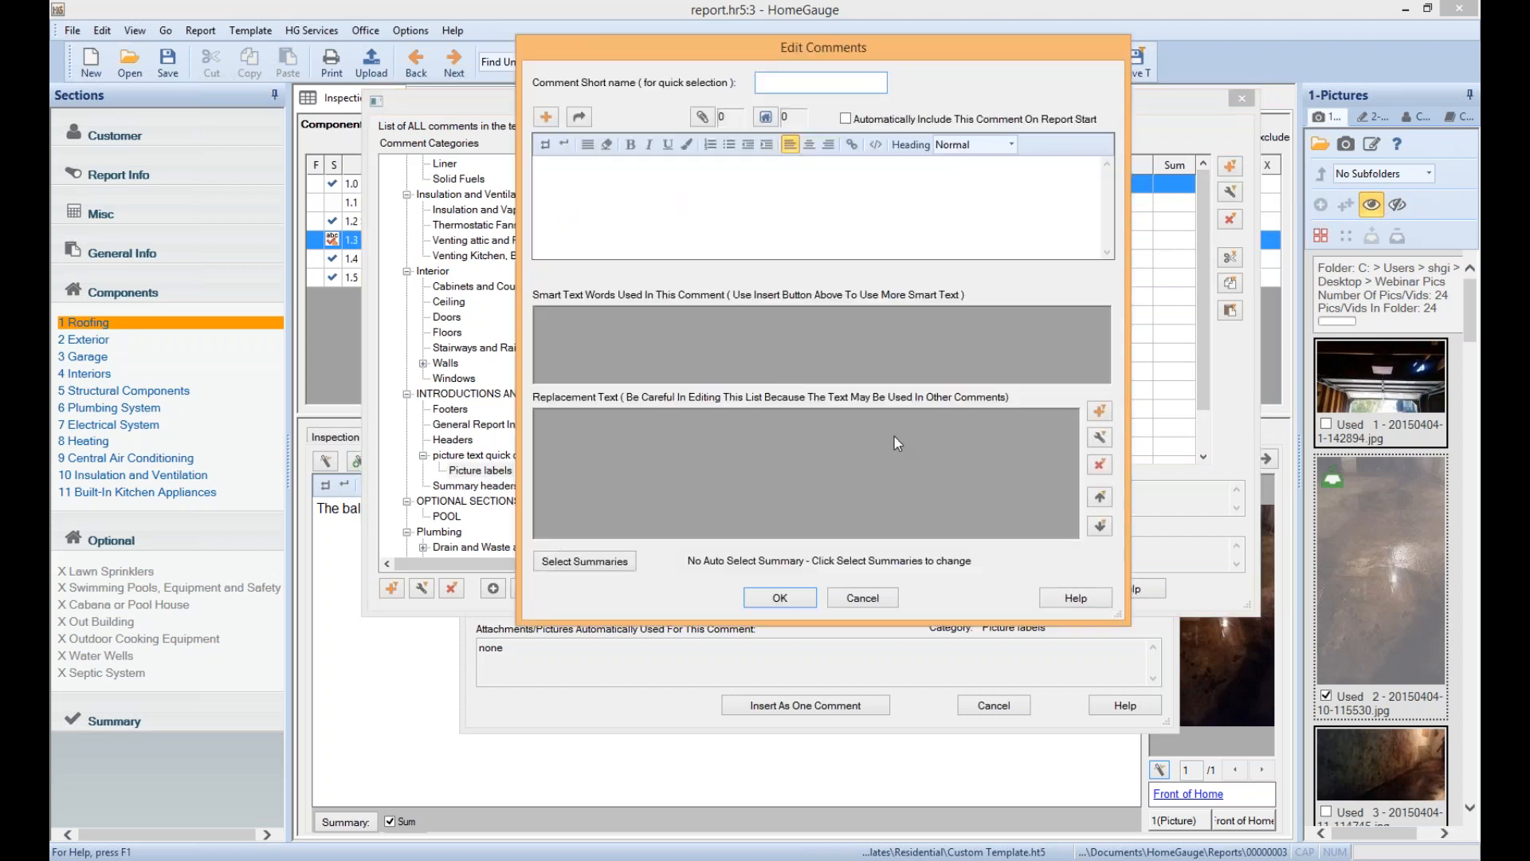
pyautogui.write('Bedroom')
pyautogui.press('Tab')
pyautogui.click(725, 202)
pyautogui.write('Bedroom')
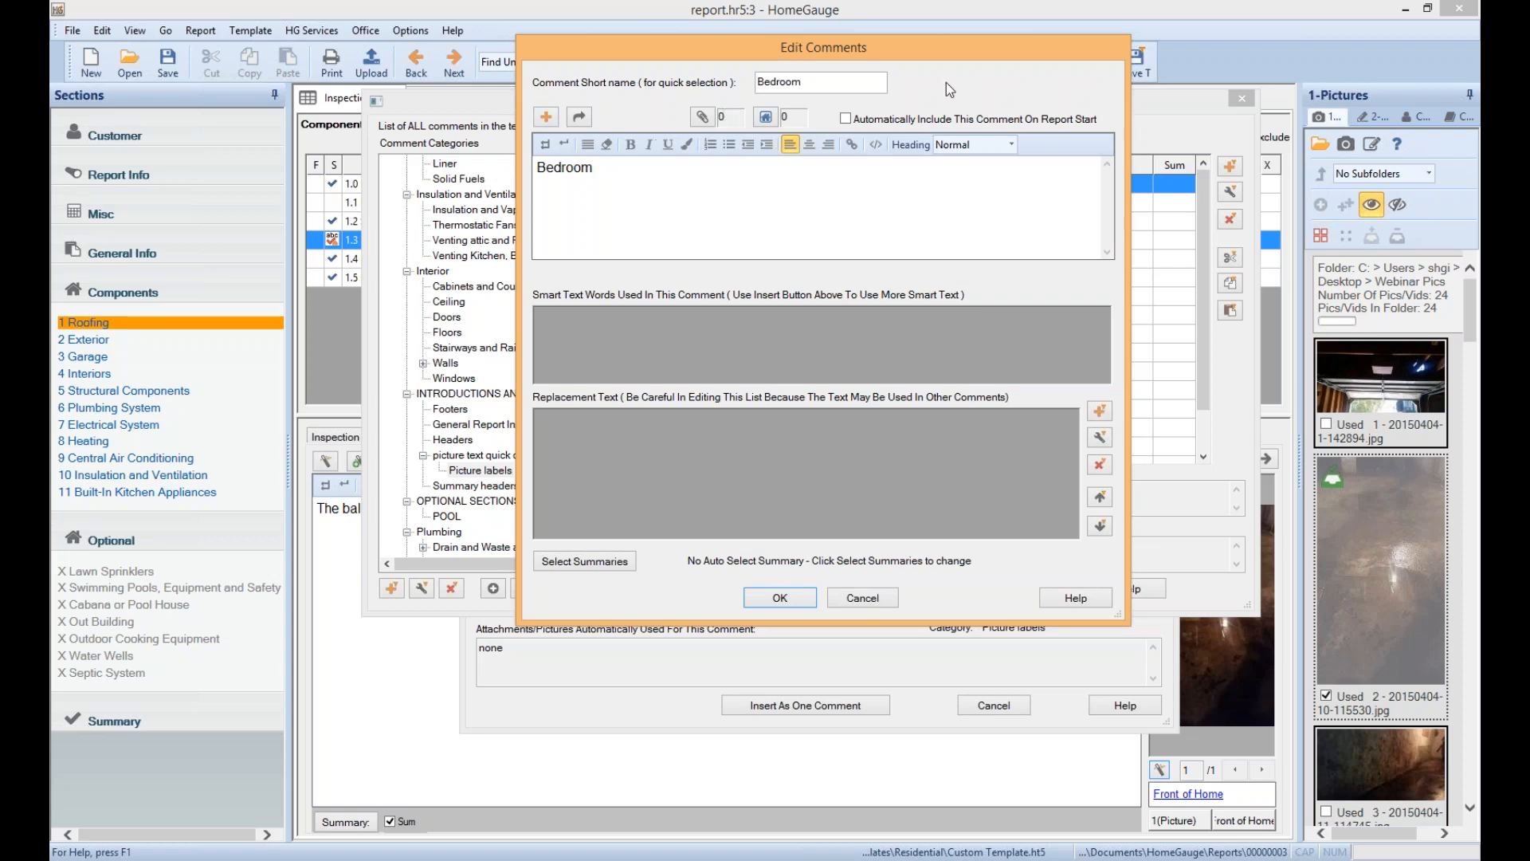
# Save the Bedroom picture label comment and bring it from the global comment list into the picture's local comment list
pyautogui.click(776, 599)
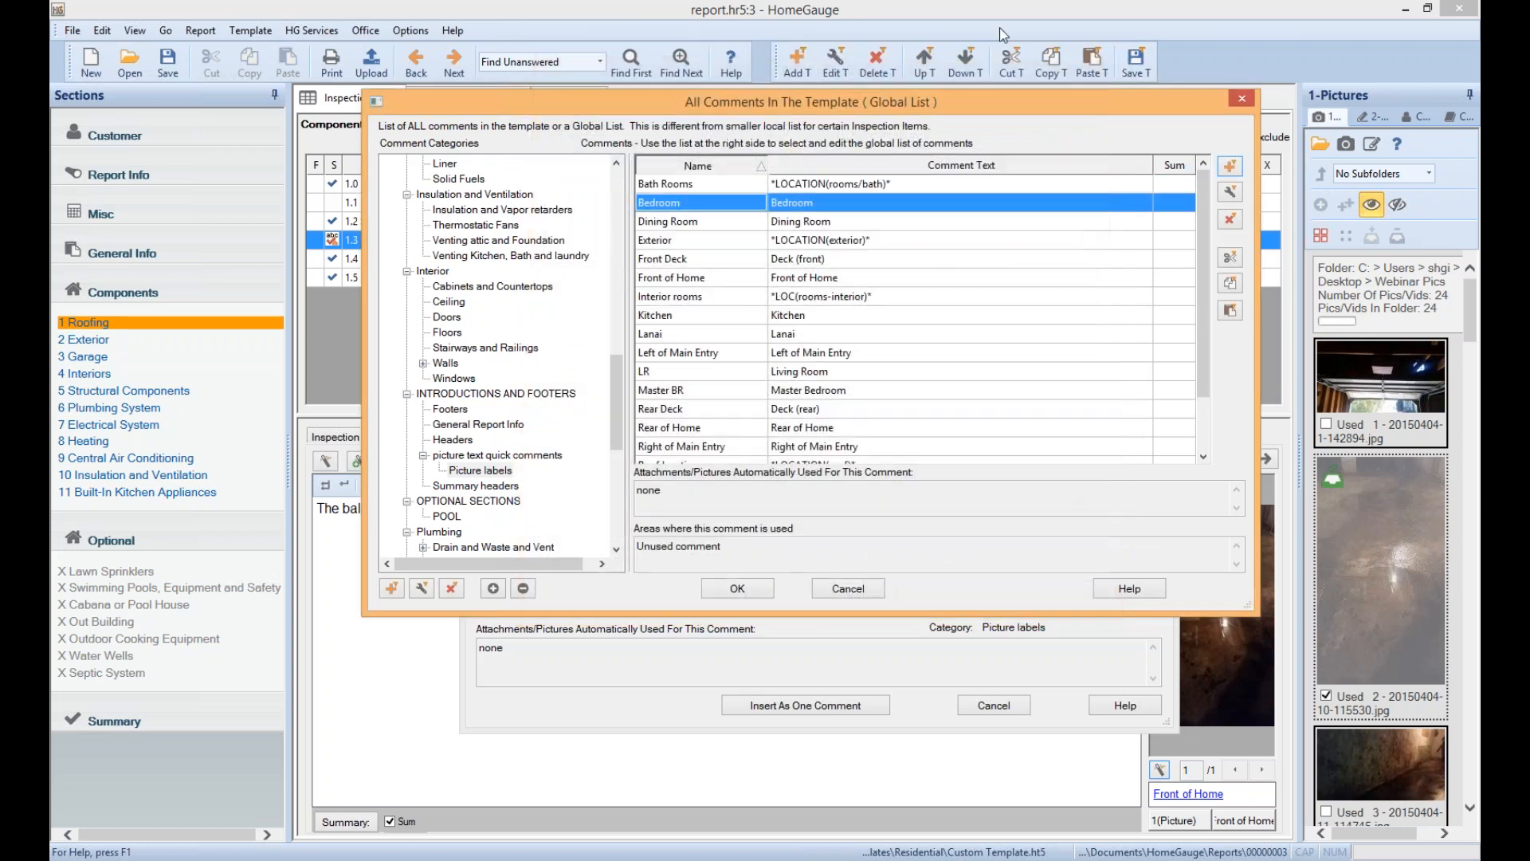
pyautogui.click(746, 588)
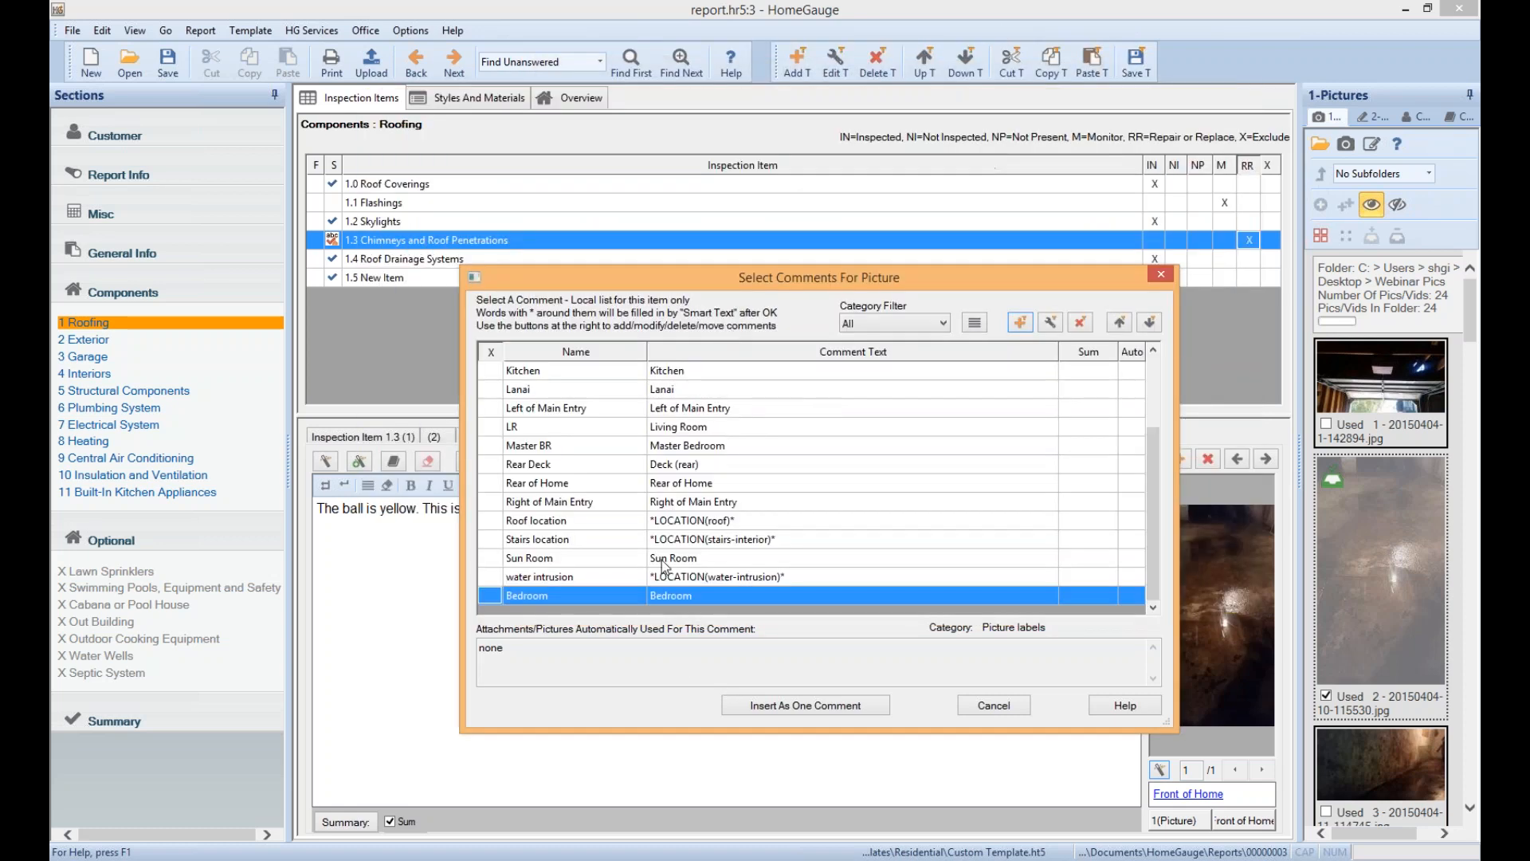
pyautogui.click(796, 582)
pyautogui.click(789, 595)
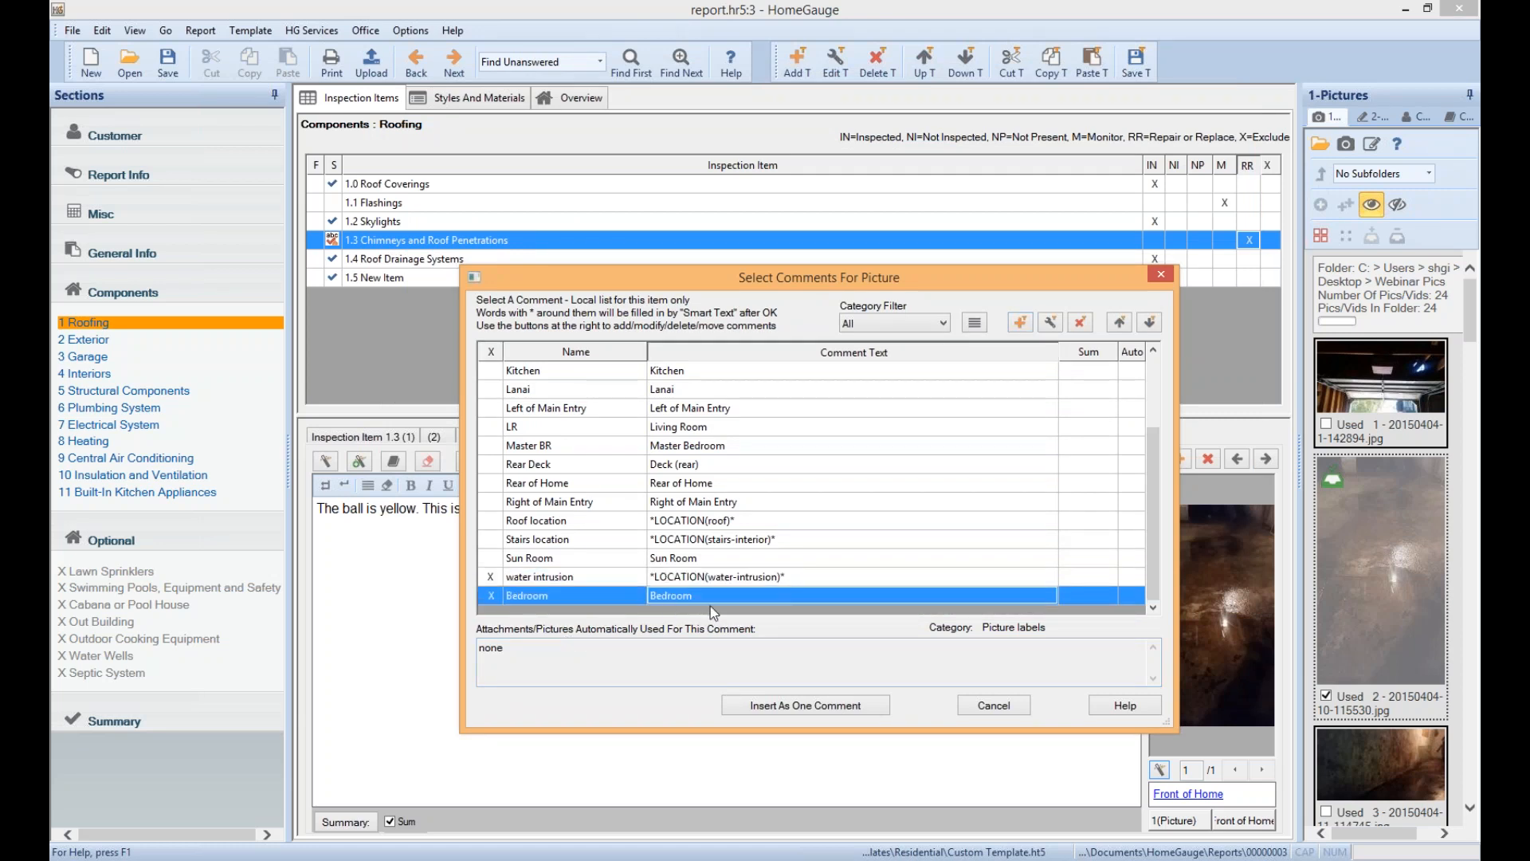
pyautogui.click(765, 483)
pyautogui.keyDown('shift'); pyautogui.click(785, 445); pyautogui.keyUp('shift')
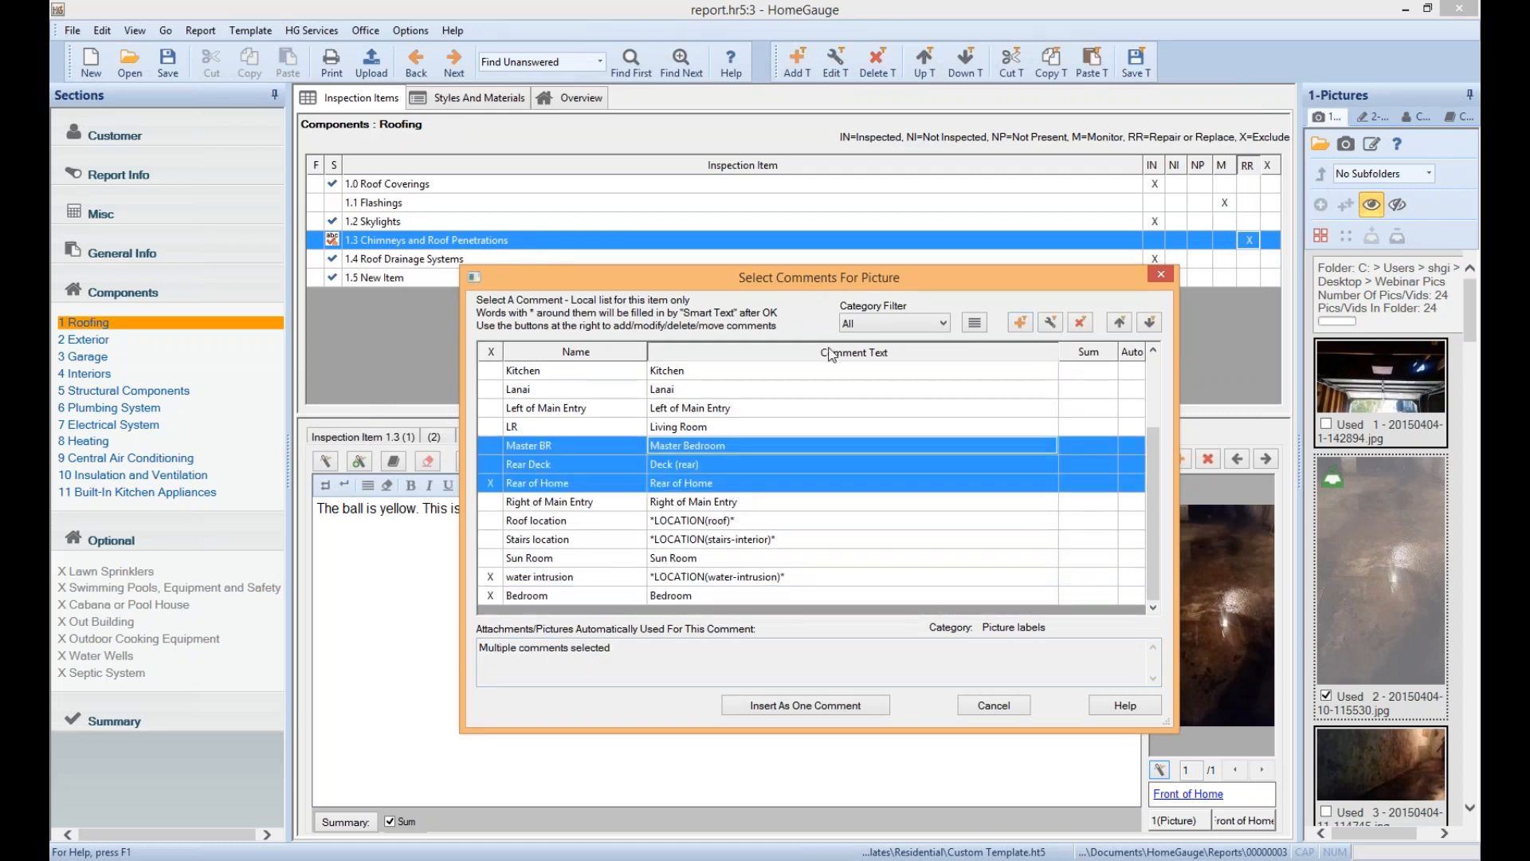
pyautogui.click(1050, 327)
pyautogui.click(876, 538)
pyautogui.click(823, 497)
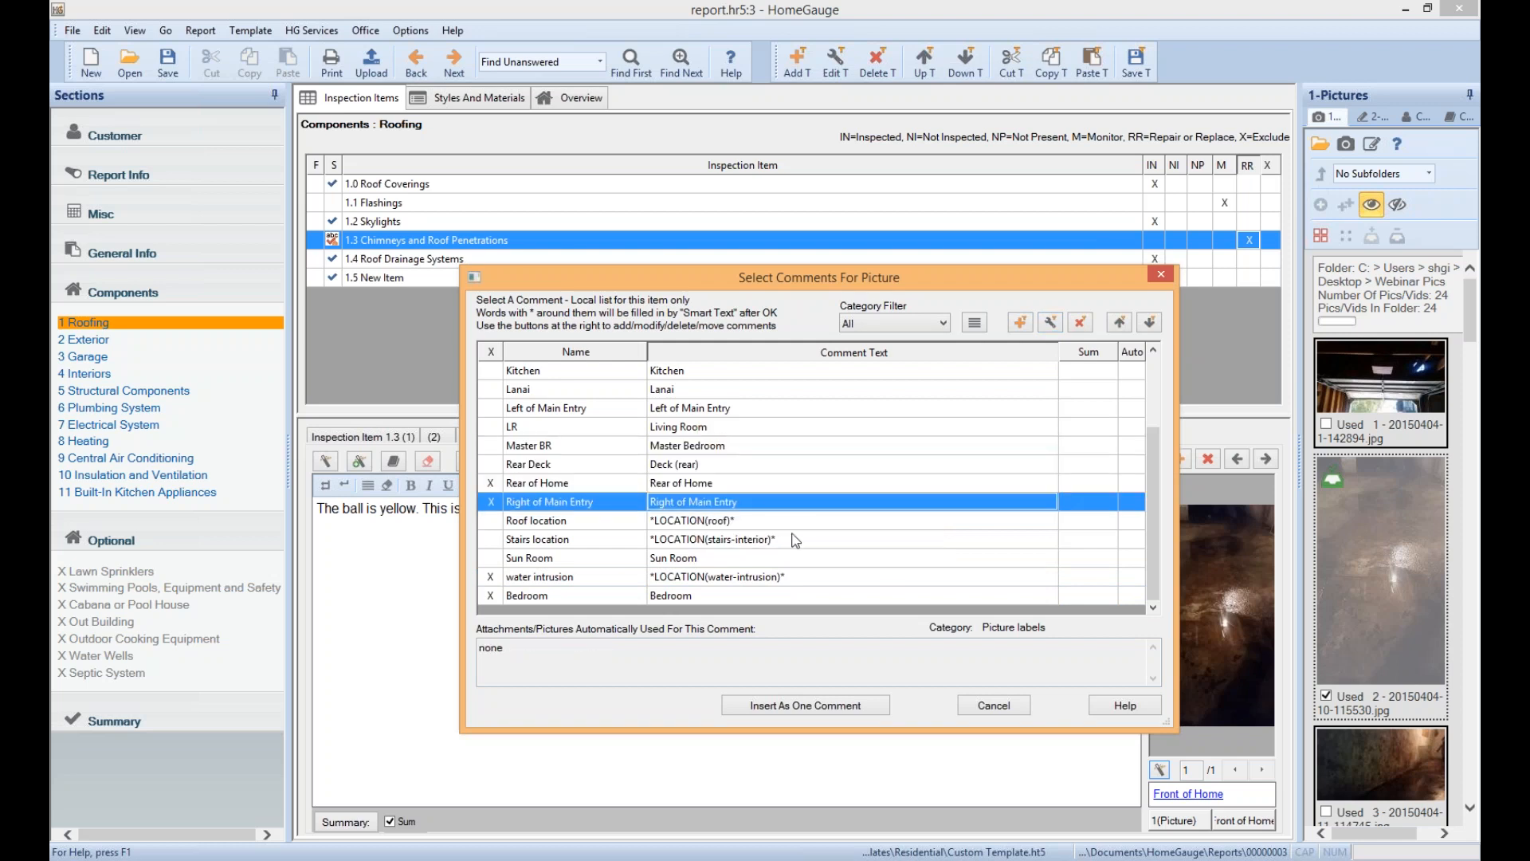
pyautogui.click(1050, 327)
pyautogui.click(863, 598)
# Filter the picture comments by the Picture labels category, look through the list, and close it without inserting anything
pyautogui.click(909, 323)
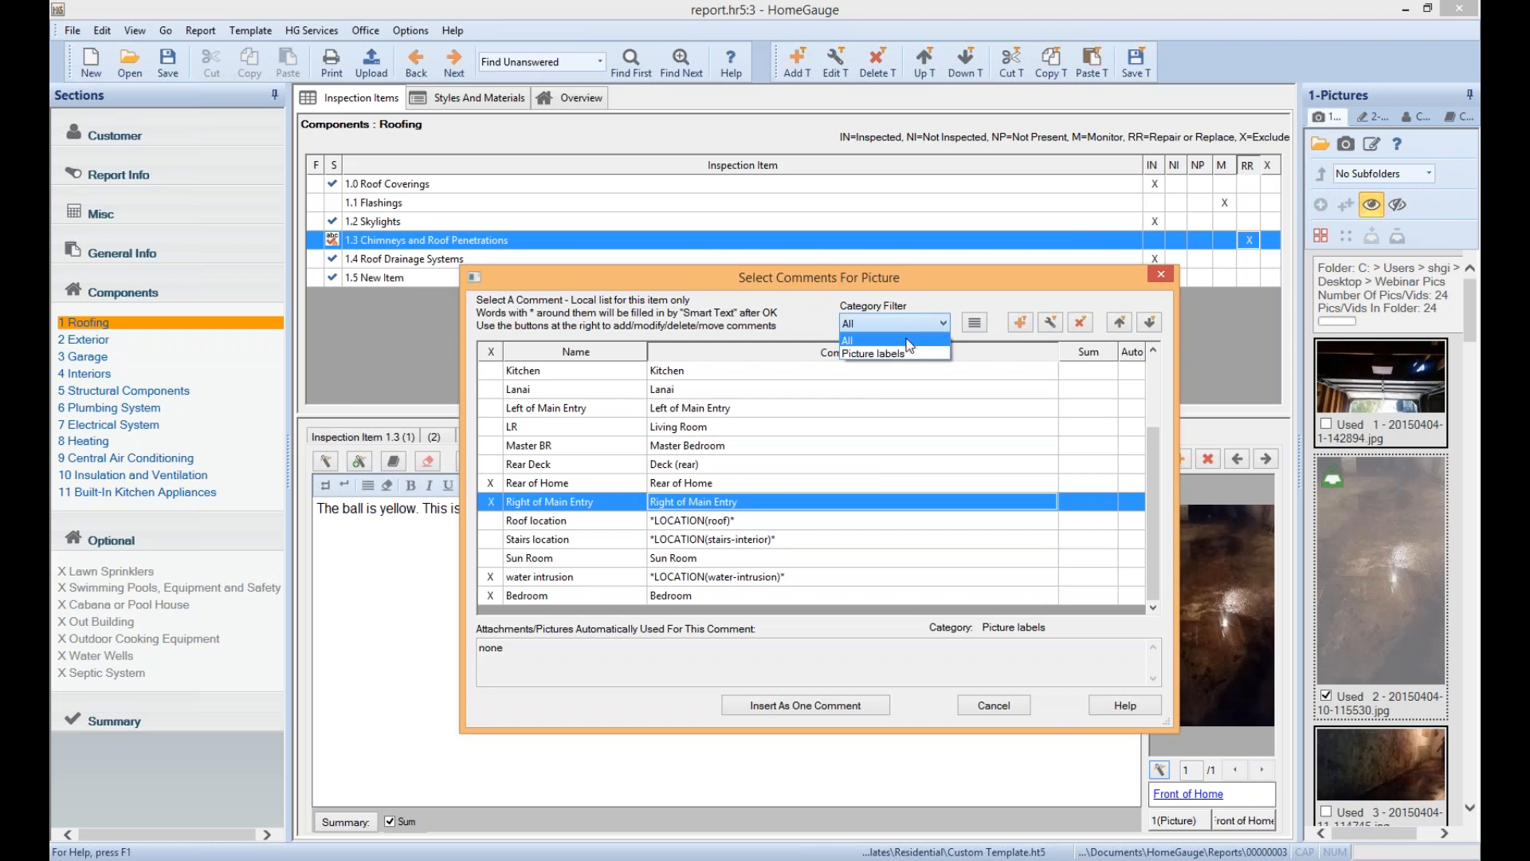
pyautogui.click(909, 352)
pyautogui.moveTo(1154, 416); pyautogui.dragTo(1159, 351)
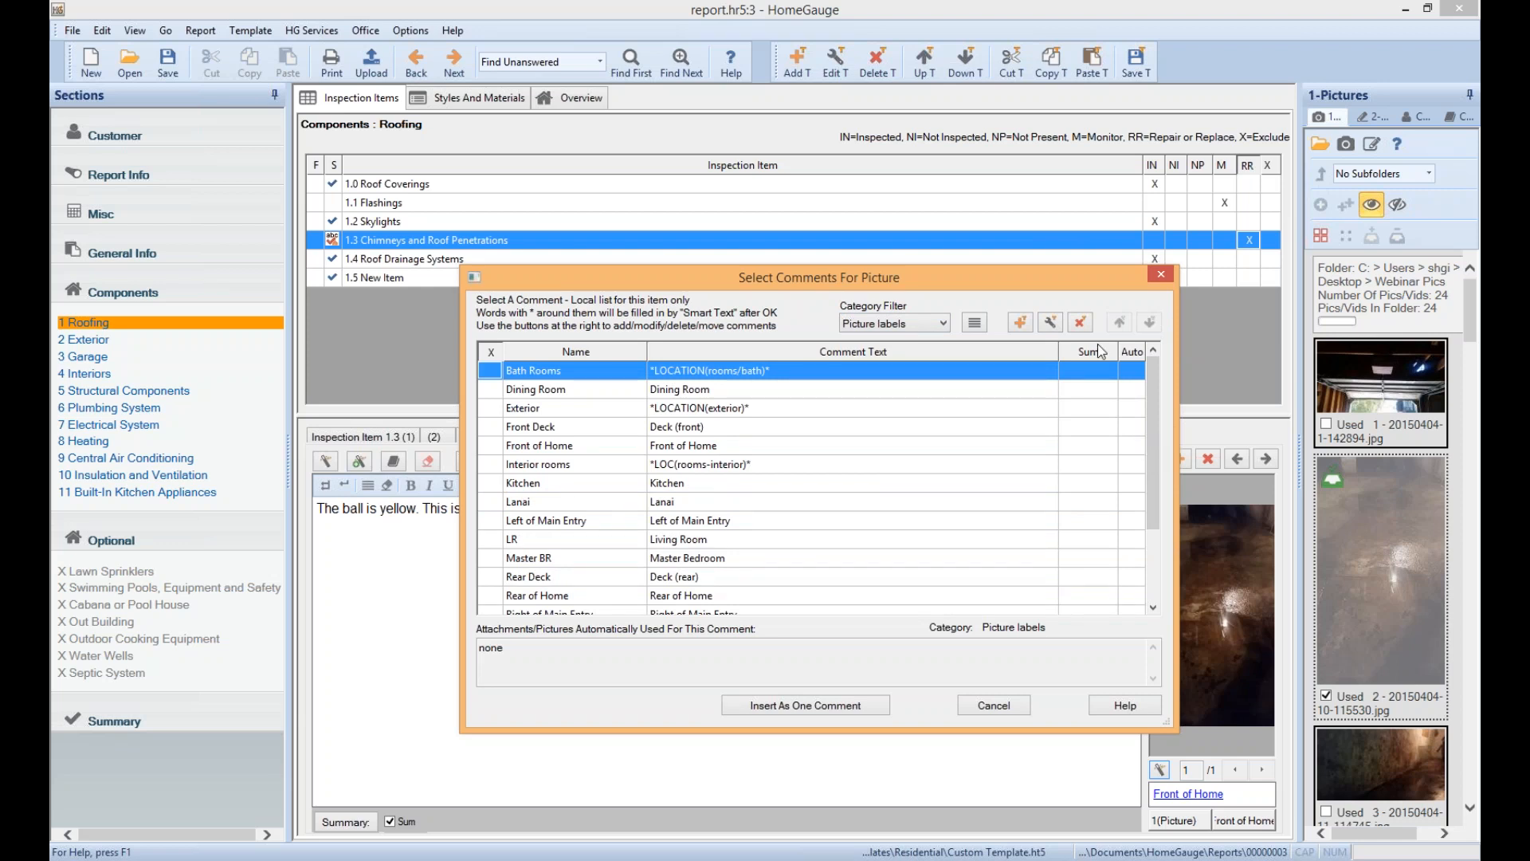
pyautogui.click(1162, 274)
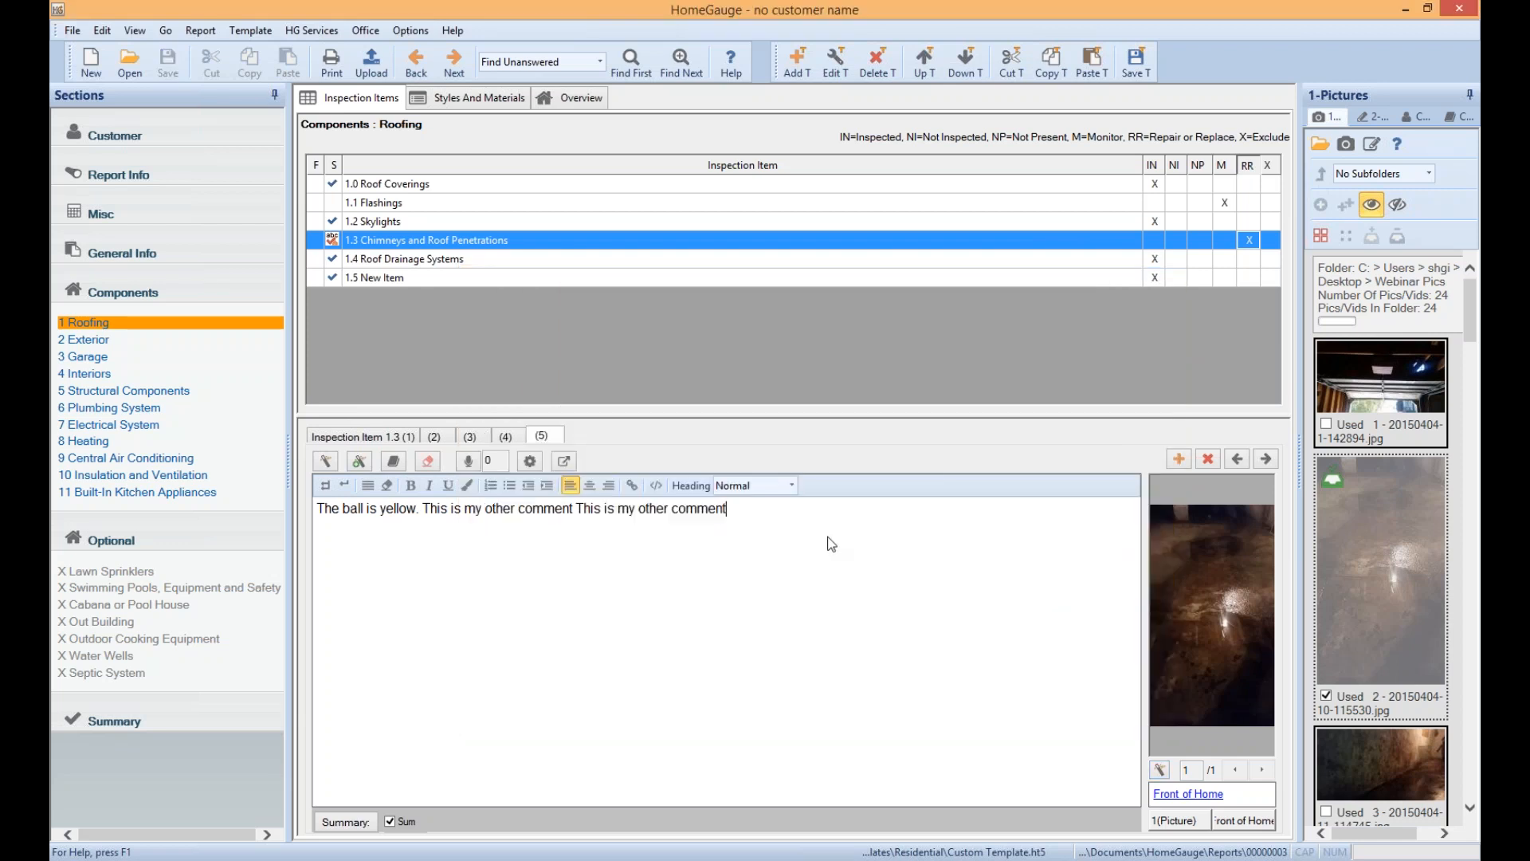
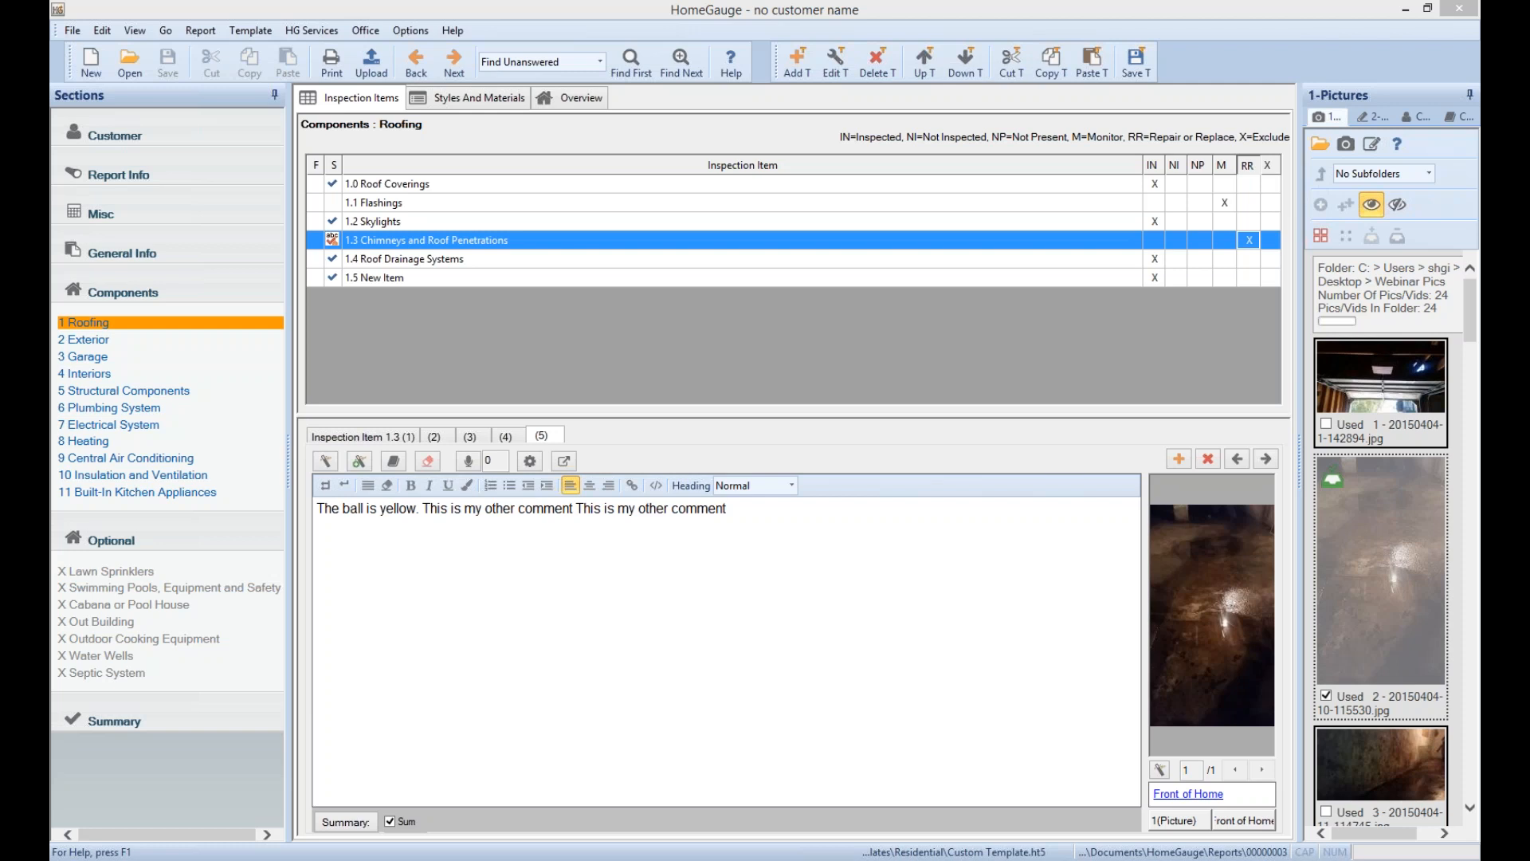
# Add a blank comment to Chimneys and Roof Penetrations and create an auto comment reading "The Ball is *FREEFORM*."
pyautogui.click(1179, 459)
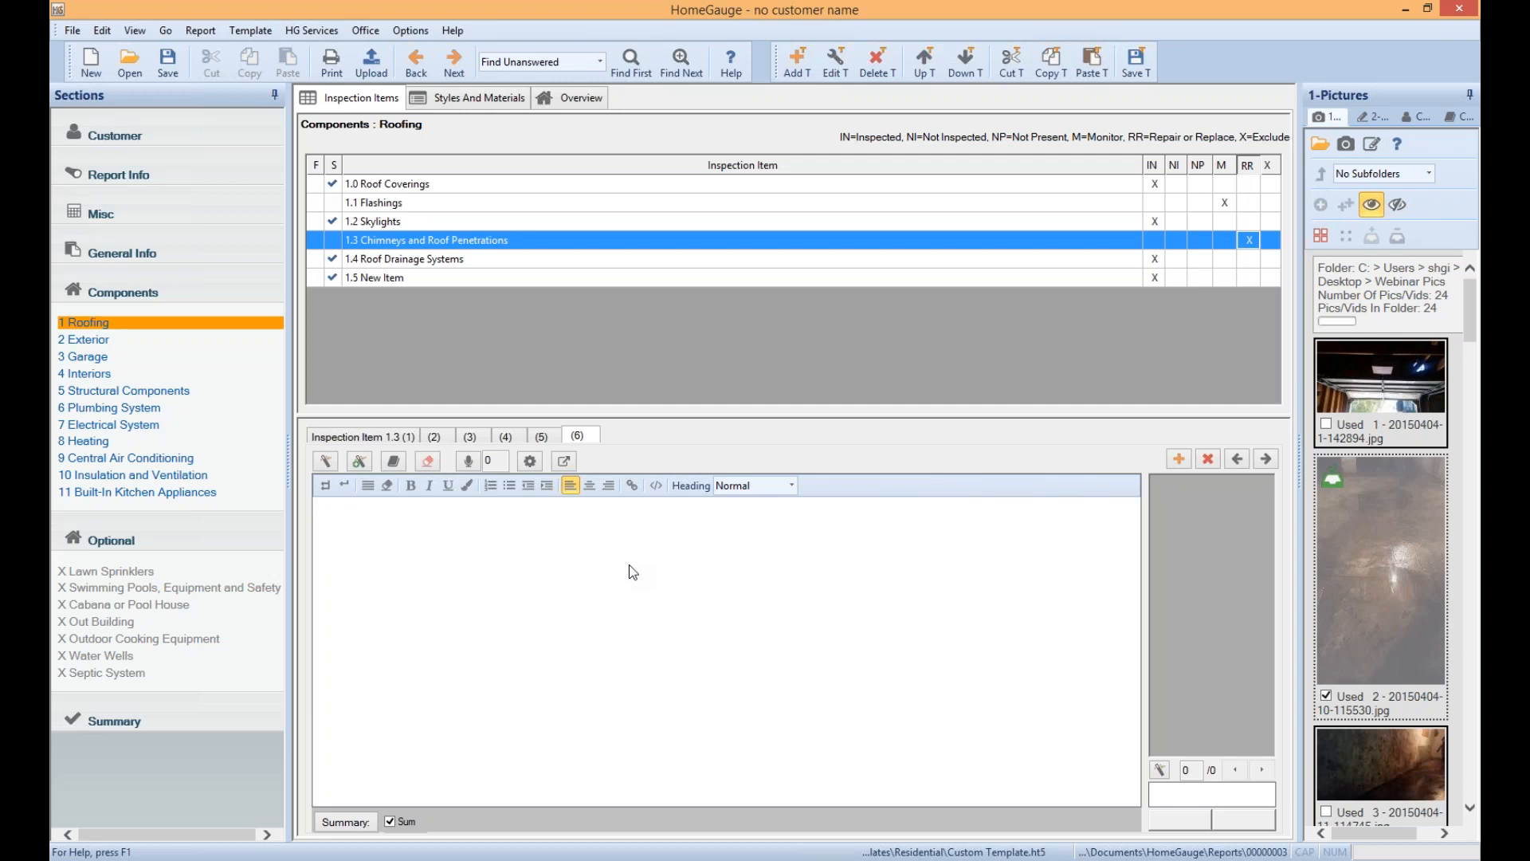
pyautogui.click(358, 461)
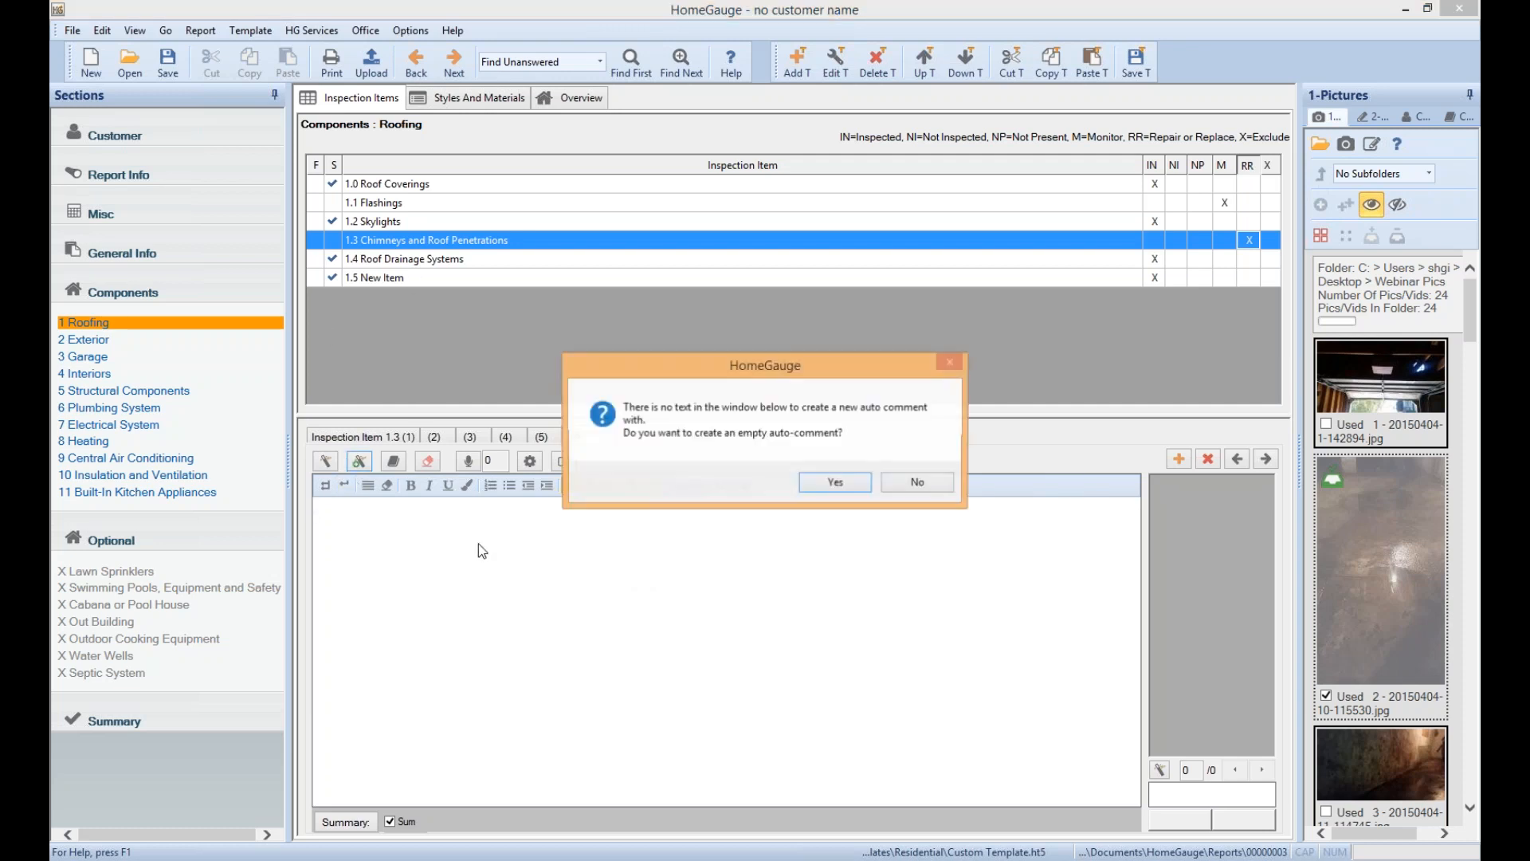
pyautogui.click(835, 482)
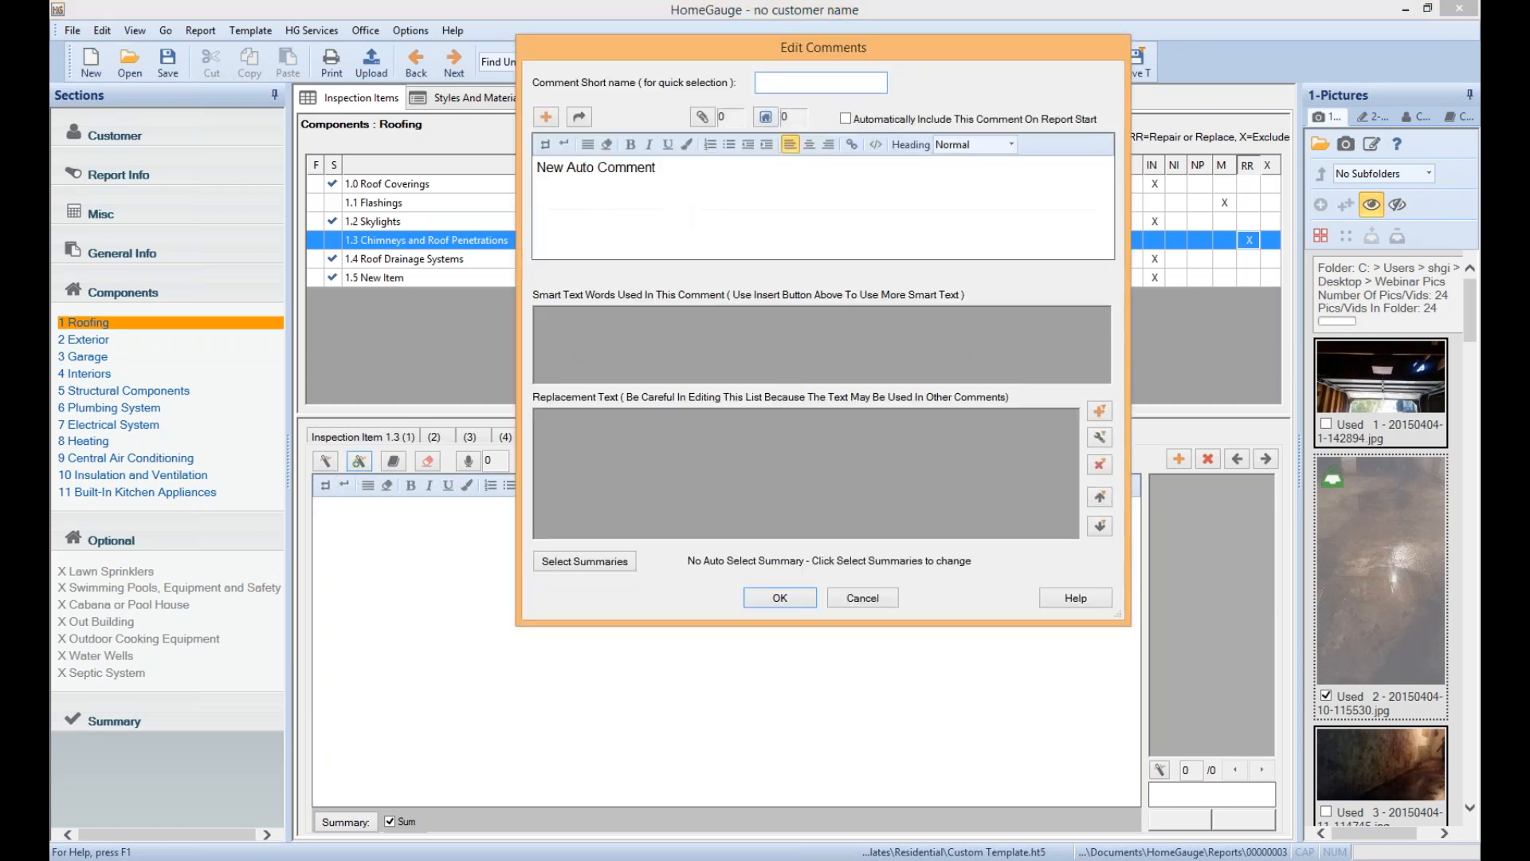
pyautogui.moveTo(740, 172); pyautogui.dragTo(352, 170)
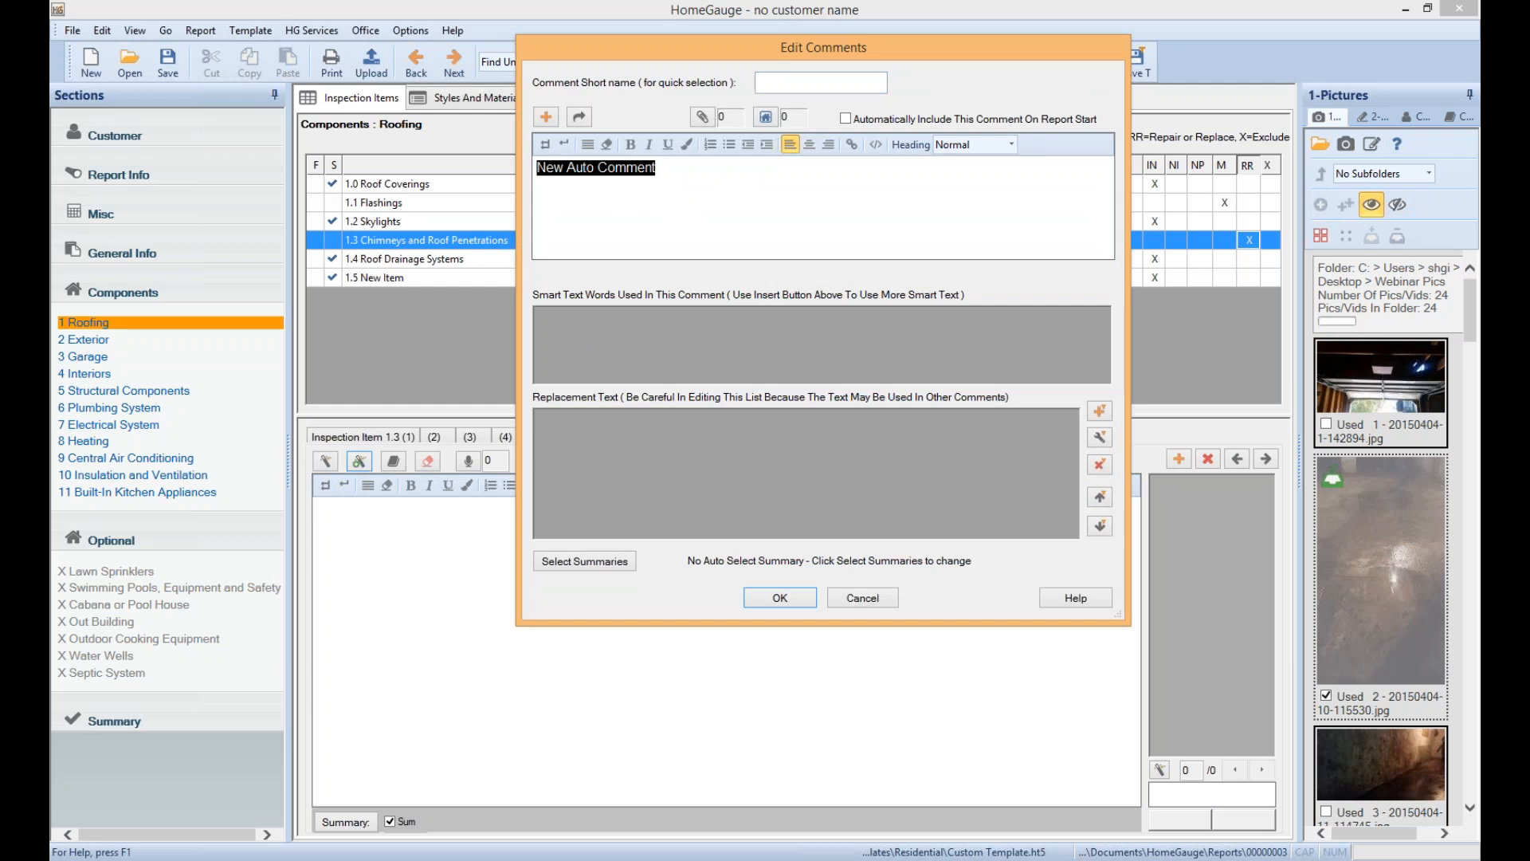
pyautogui.write('The Ball is blue')
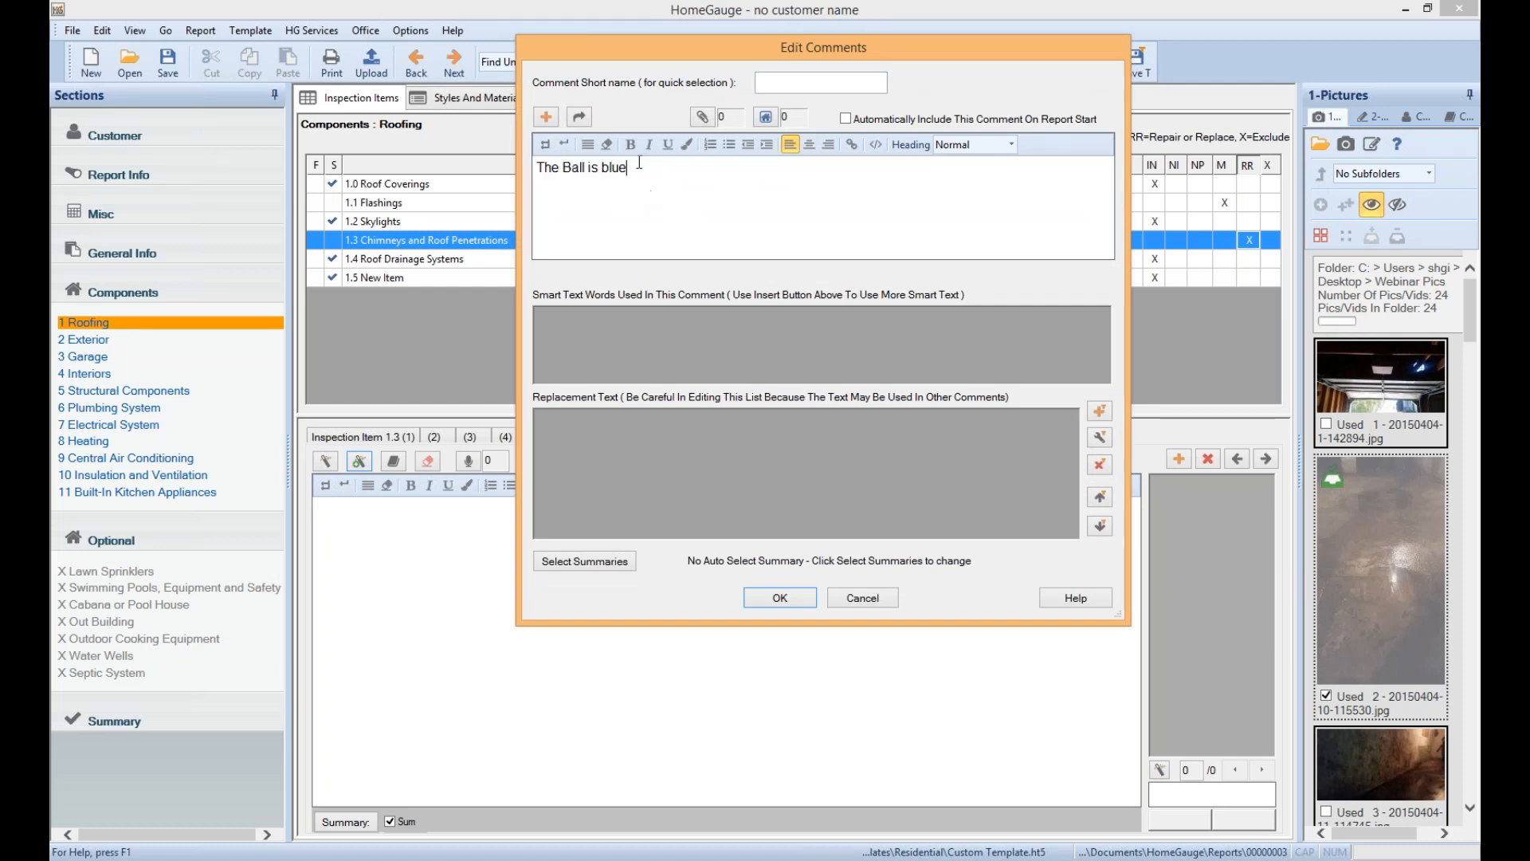
pyautogui.moveTo(629, 168); pyautogui.dragTo(604, 170)
pyautogui.write('*FREEFORM*.')
# Give the new auto comment the short name Test and save it in the Range/oven category
pyautogui.click(860, 80)
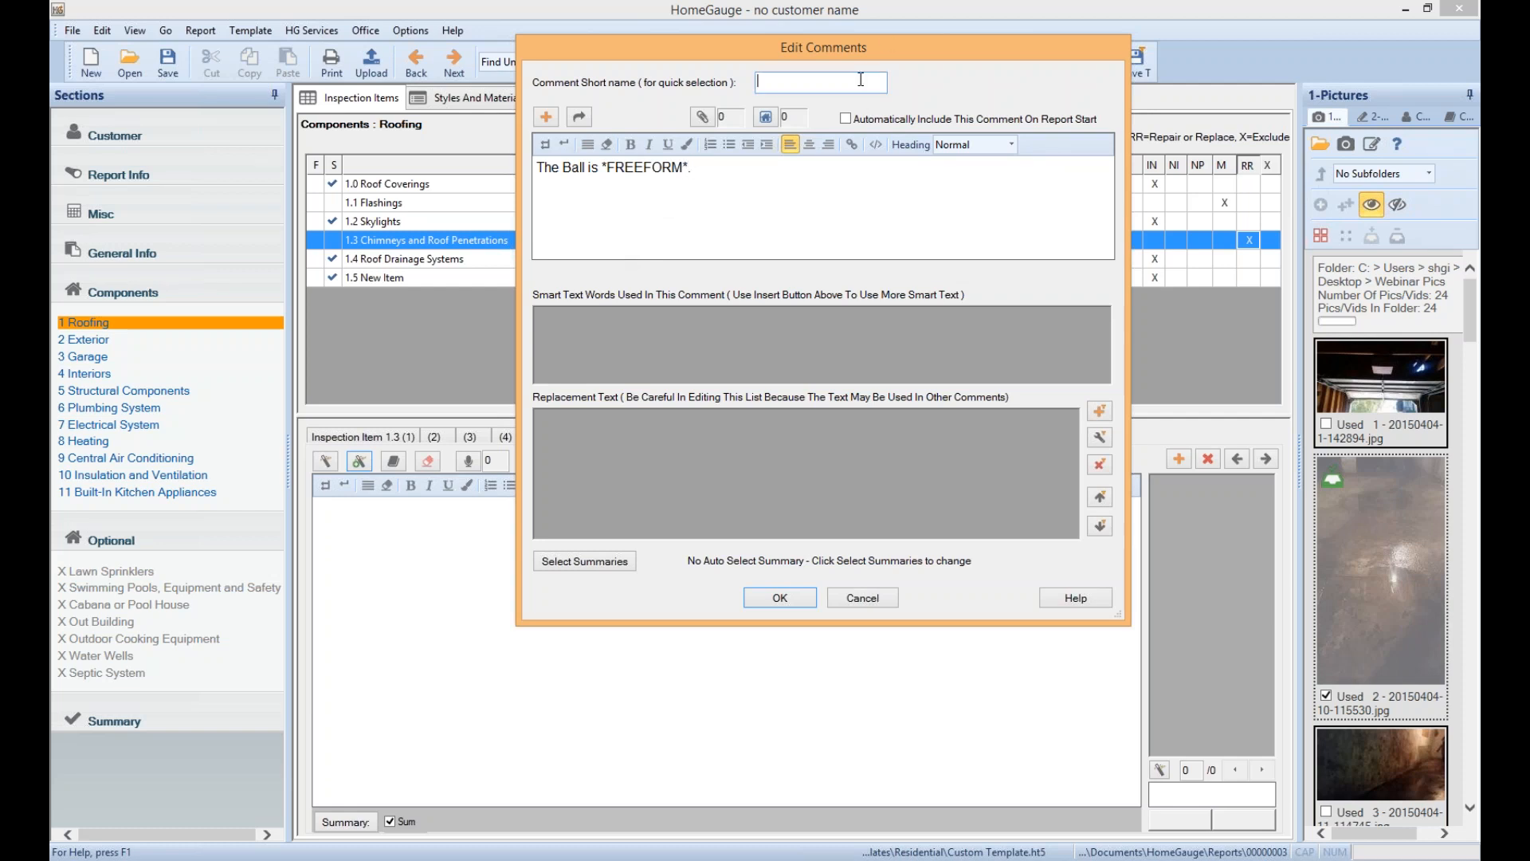
pyautogui.write('Test')
pyautogui.click(795, 604)
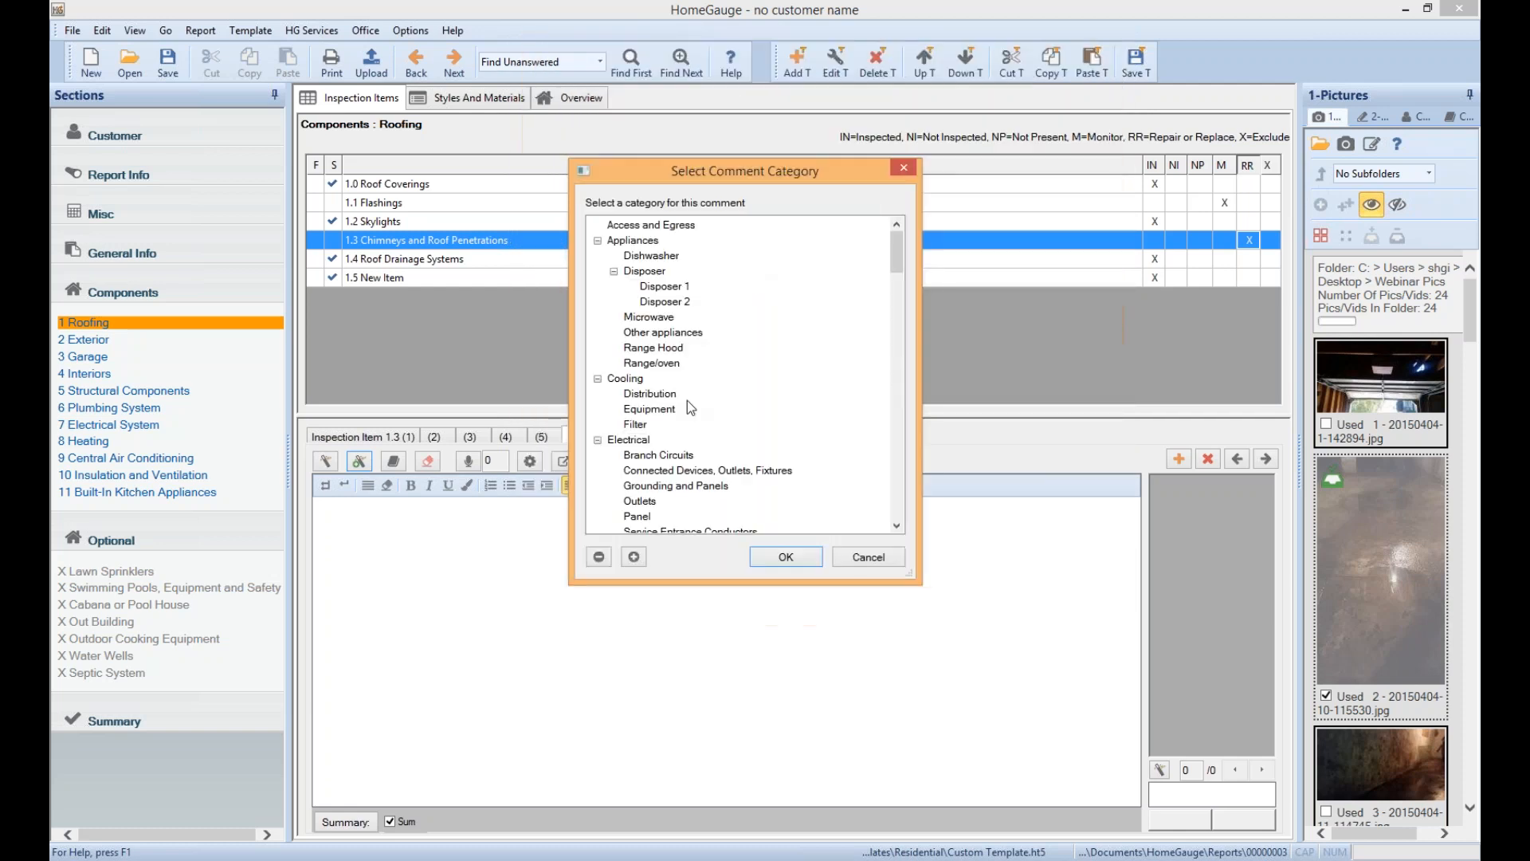
pyautogui.click(786, 556)
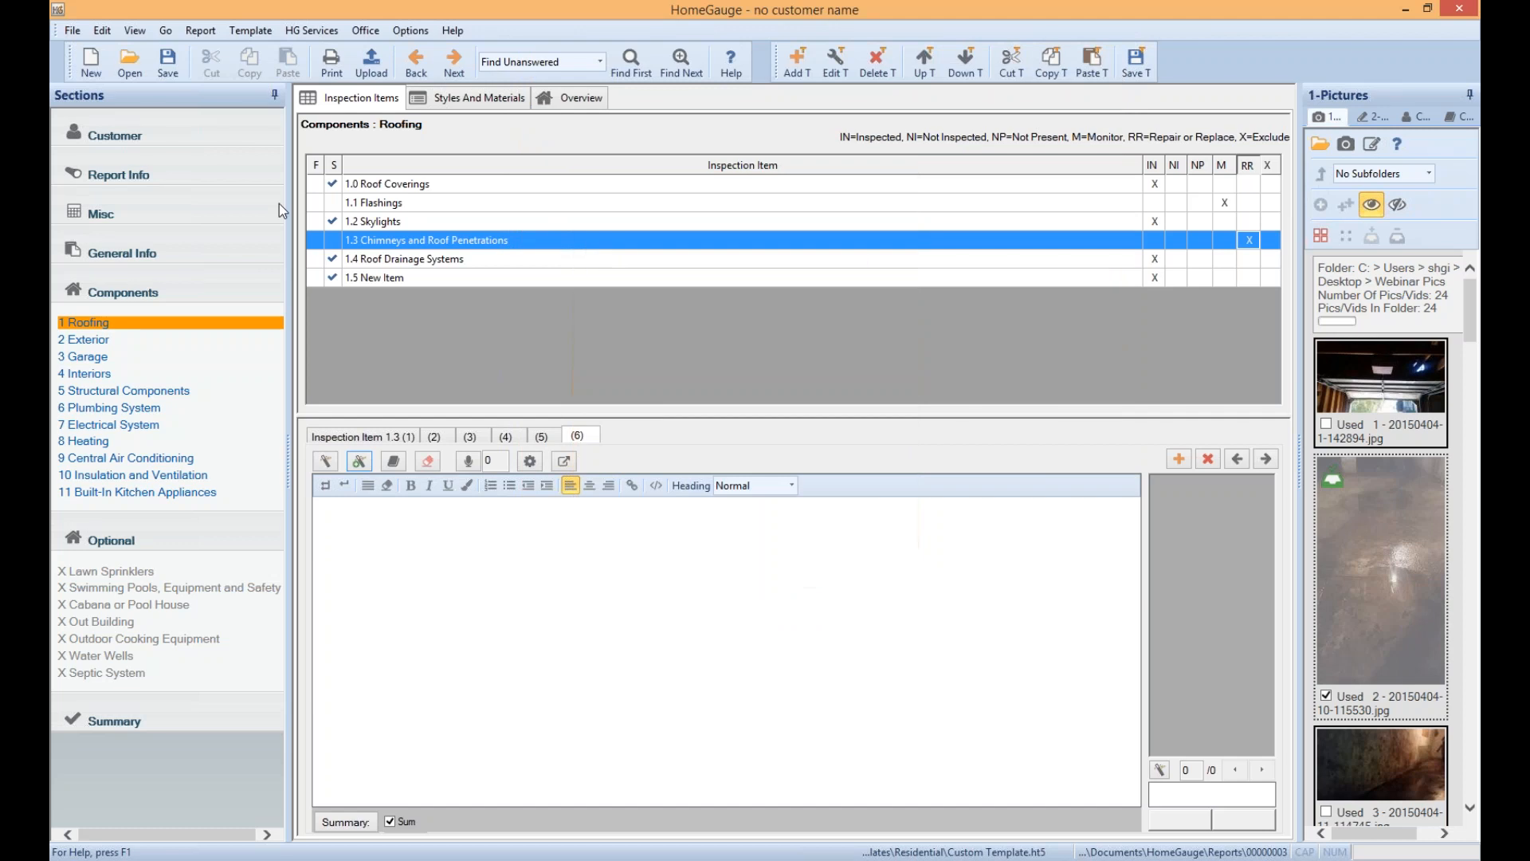
# Insert the Test comment as one comment for item 1.3, using "pink" as the free form replacement text
pyautogui.click(327, 461)
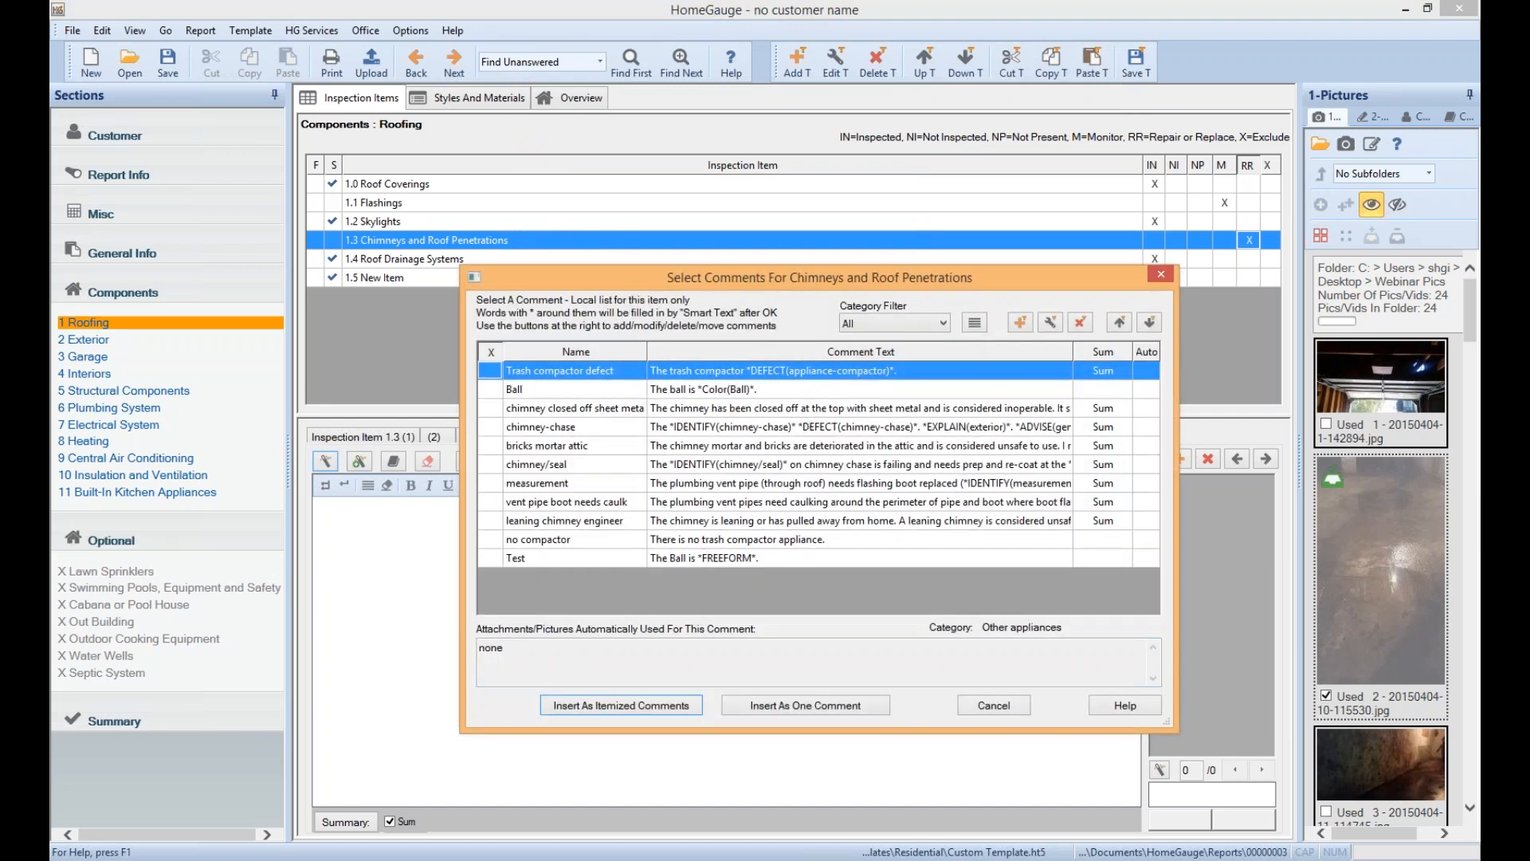
pyautogui.click(770, 559)
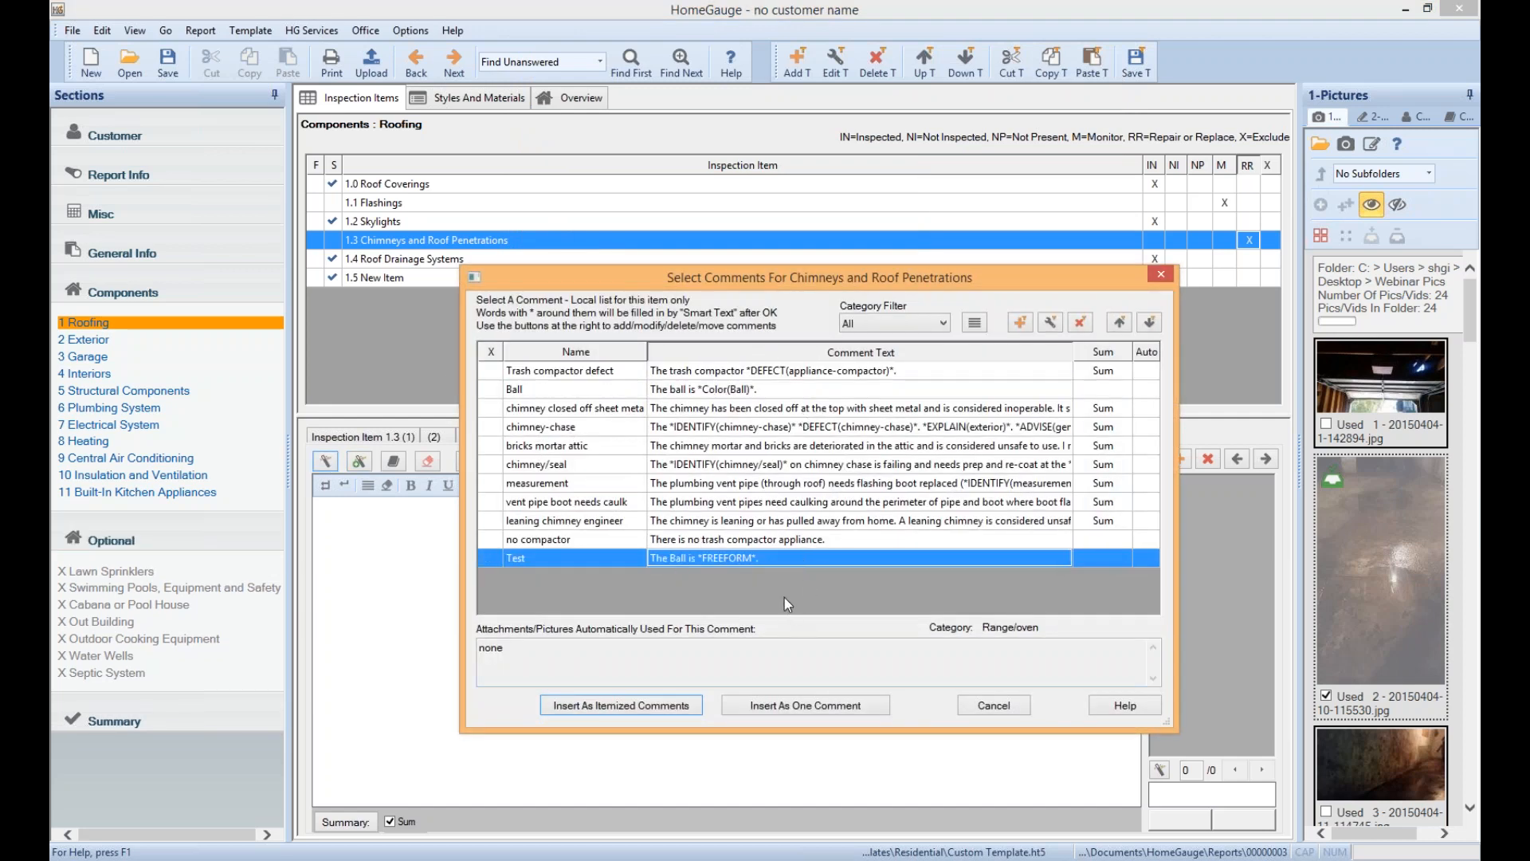
pyautogui.click(771, 706)
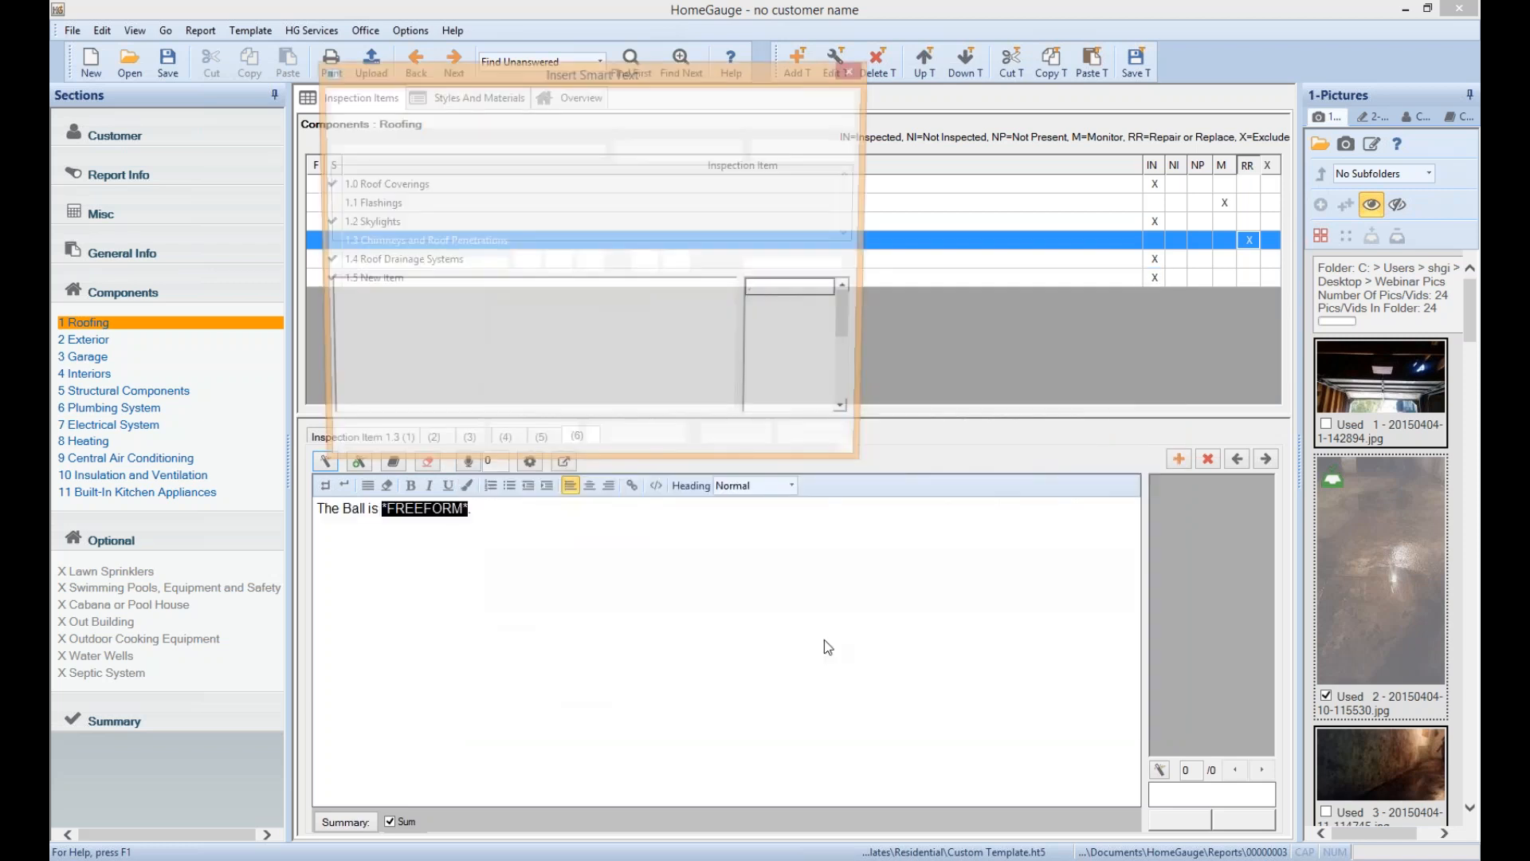
pyautogui.moveTo(637, 133); pyautogui.dragTo(847, 158)
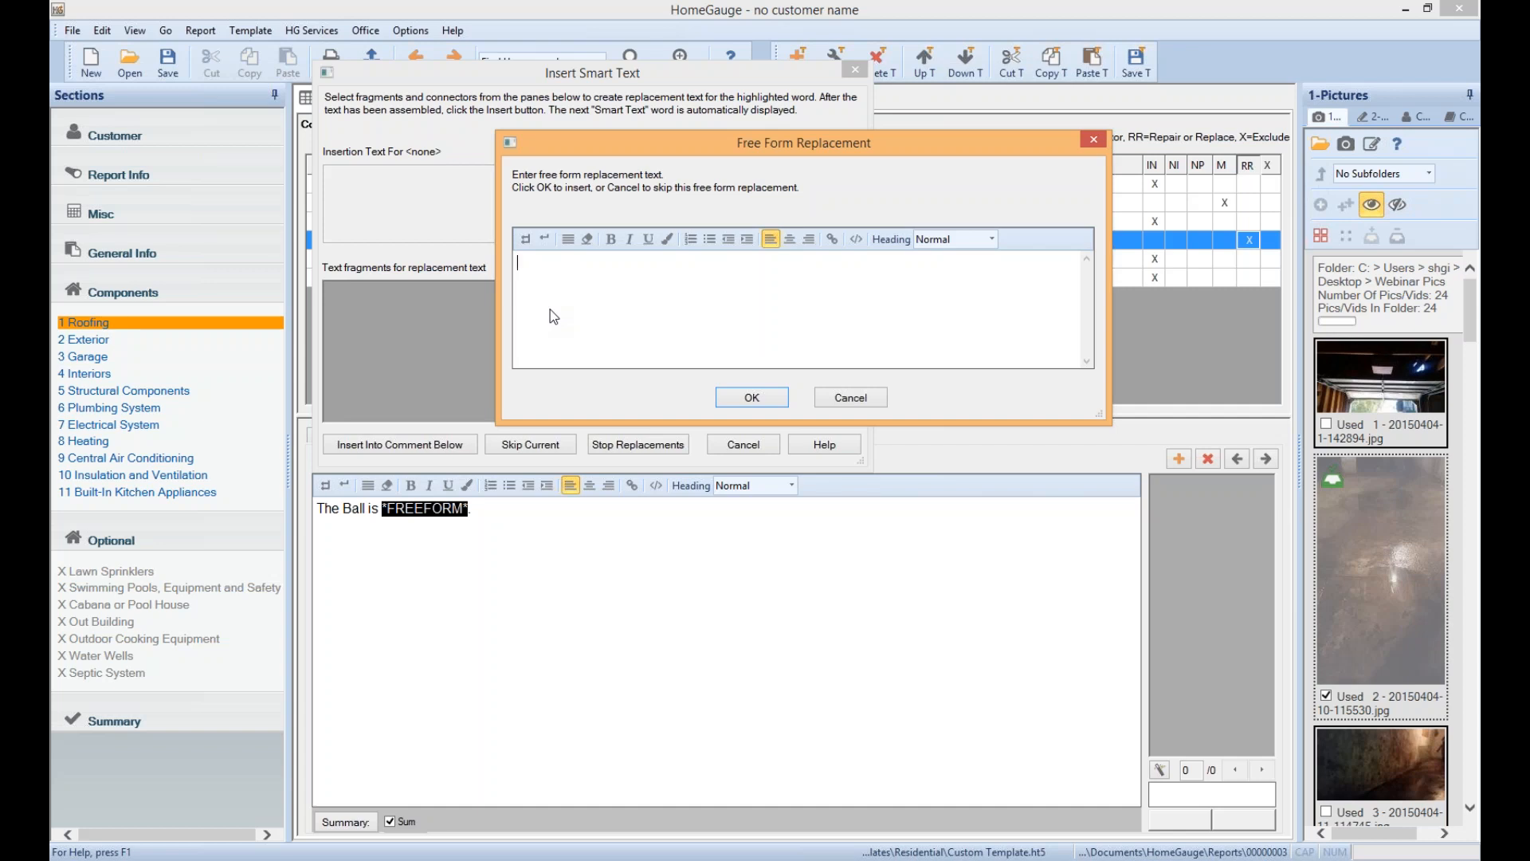
pyautogui.write('pink')
pyautogui.click(737, 402)
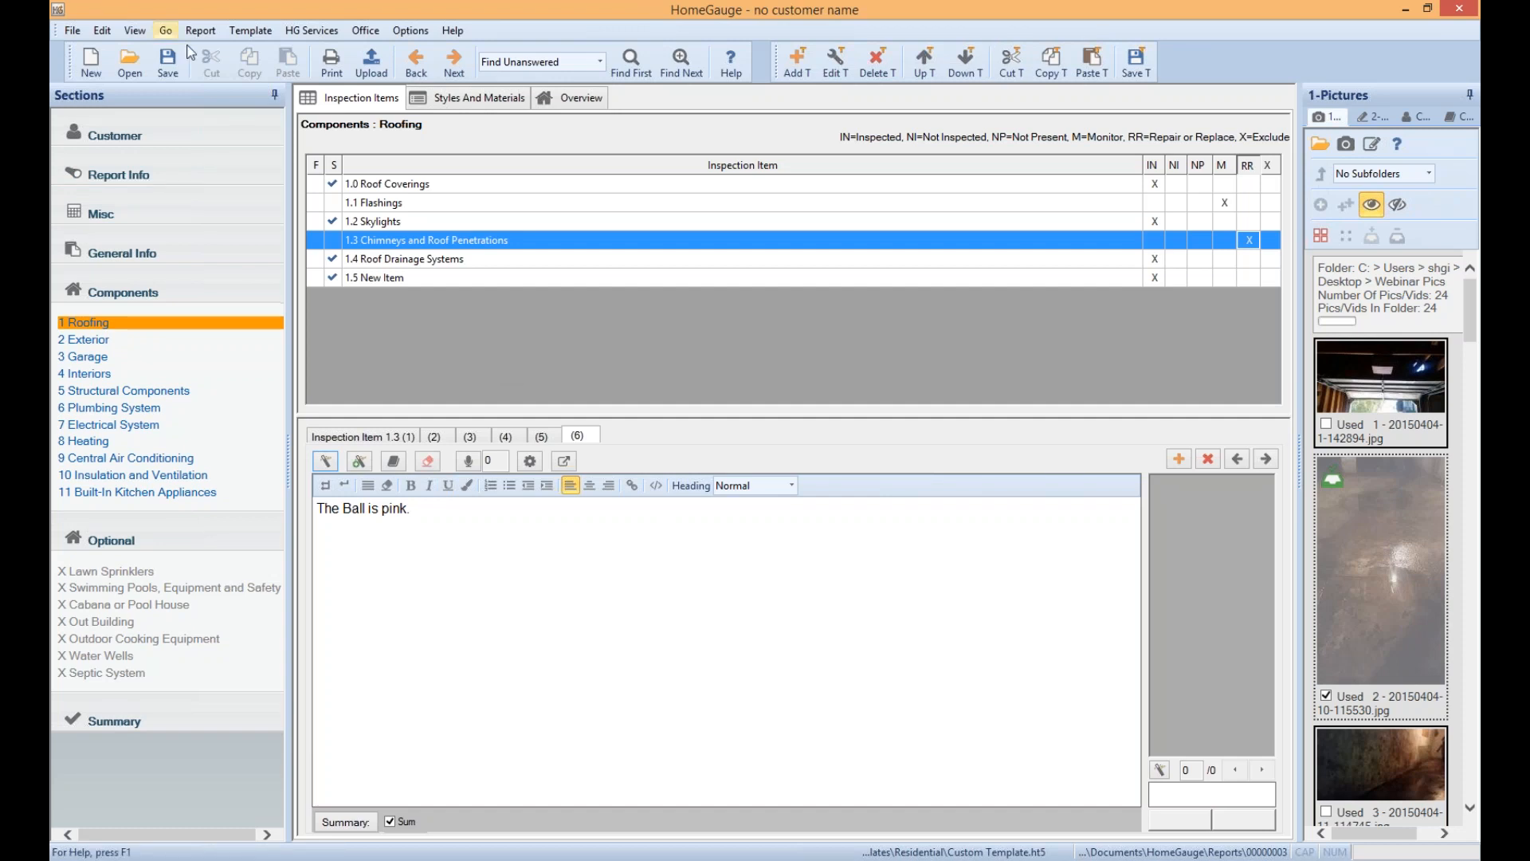
# Add *FREEFORM* as a new connector in the template's connector list and save the list
pyautogui.click(268, 35)
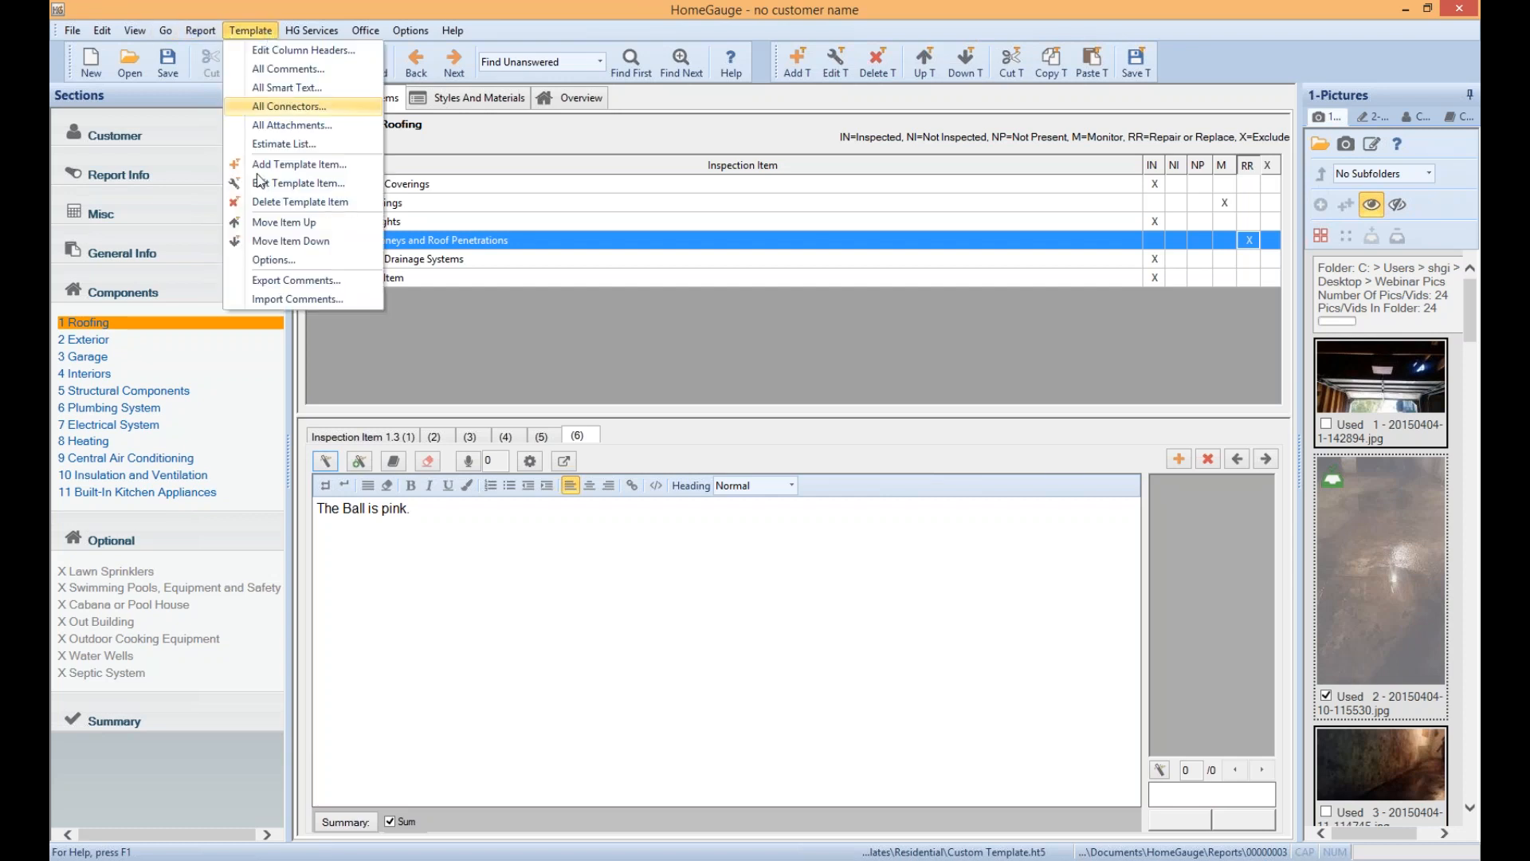
pyautogui.click(289, 106)
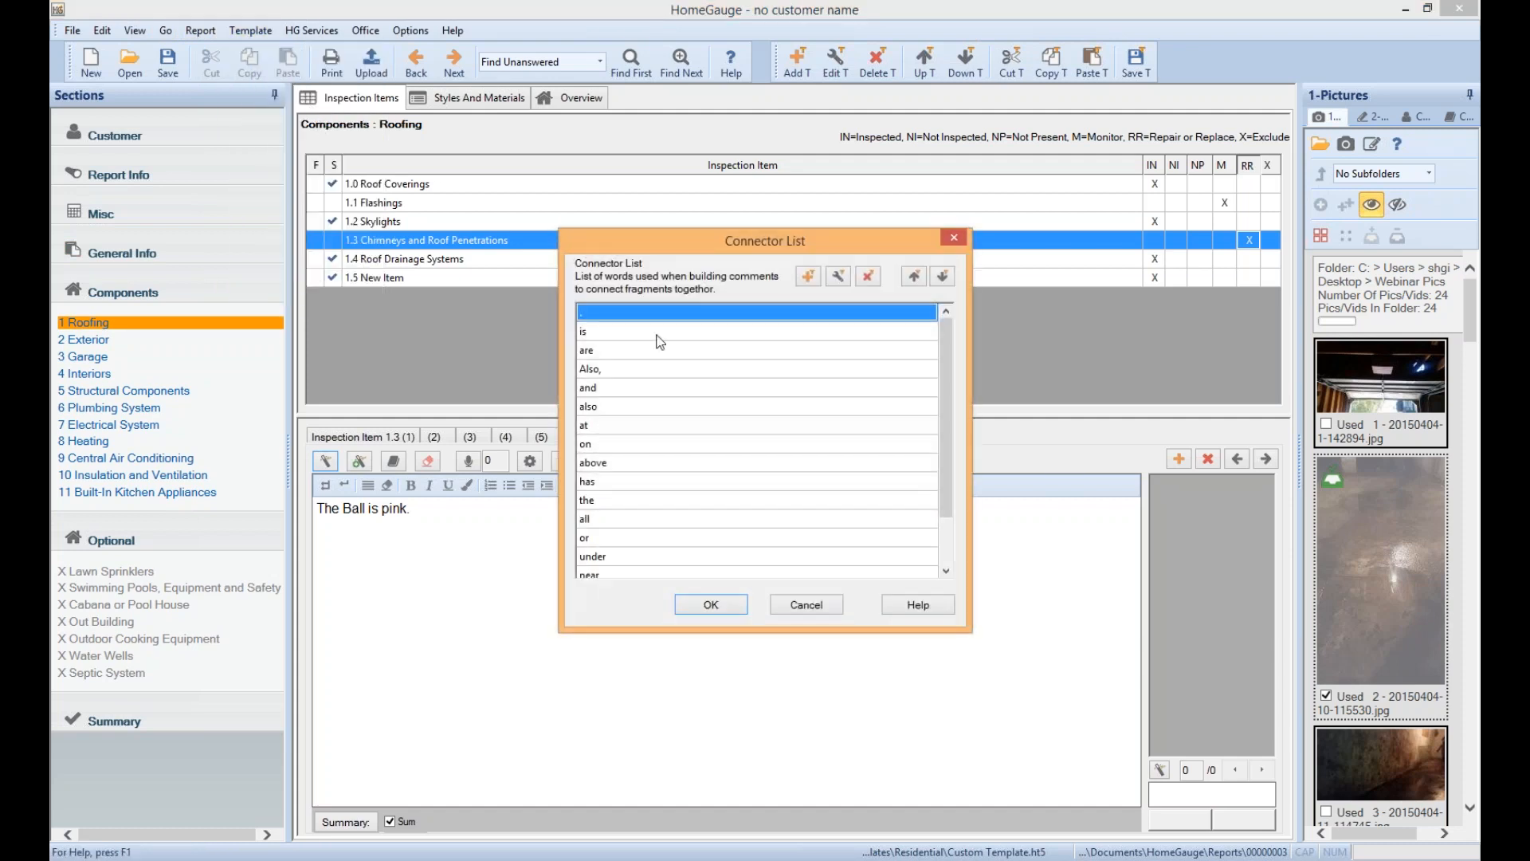
pyautogui.moveTo(946, 409); pyautogui.dragTo(764, 354)
pyautogui.moveTo(947, 388); pyautogui.dragTo(961, 454)
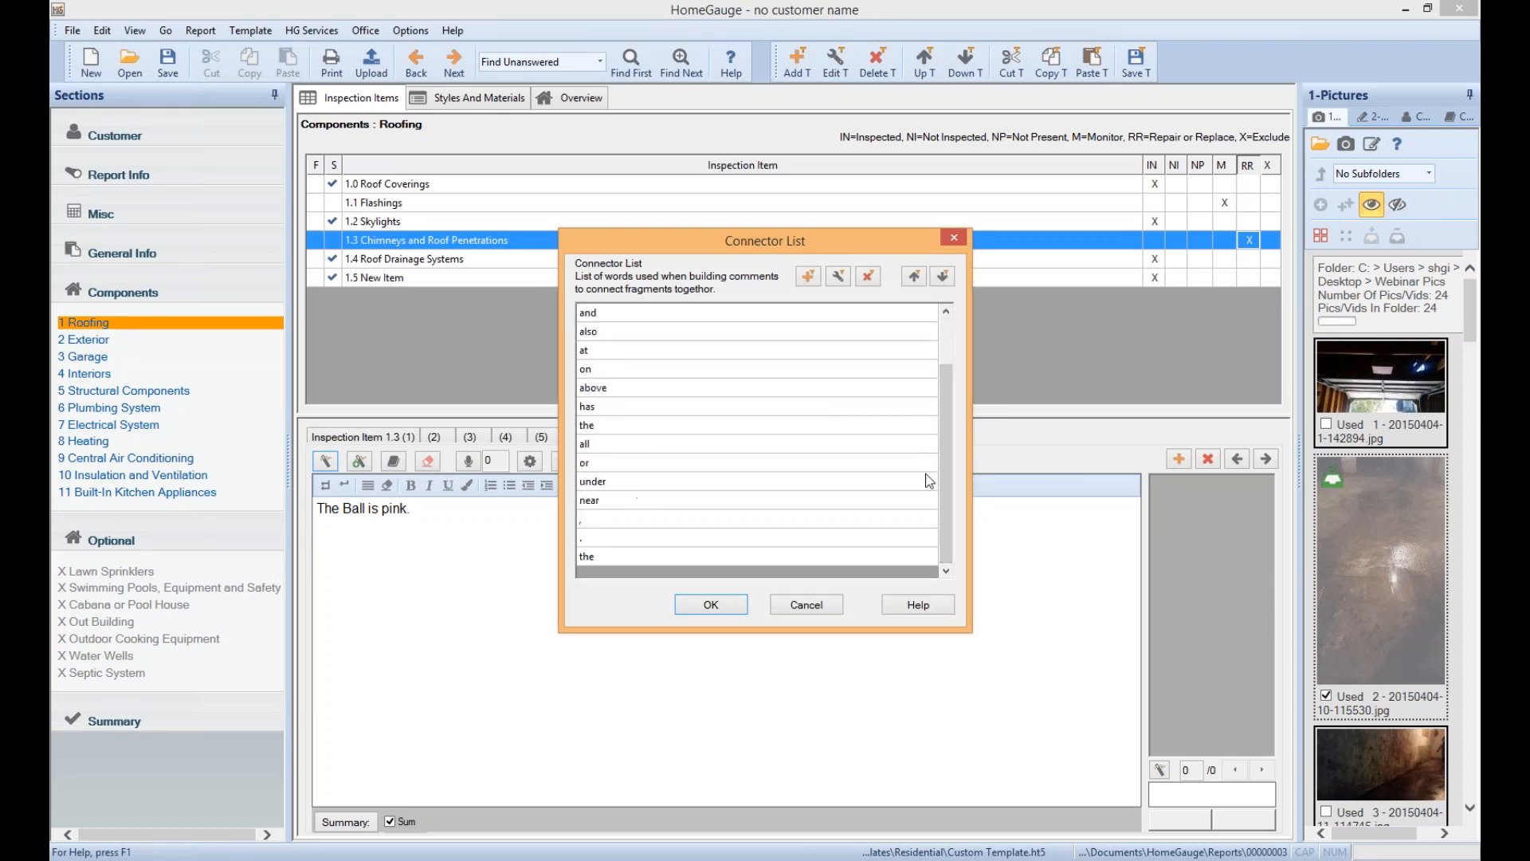
pyautogui.click(808, 280)
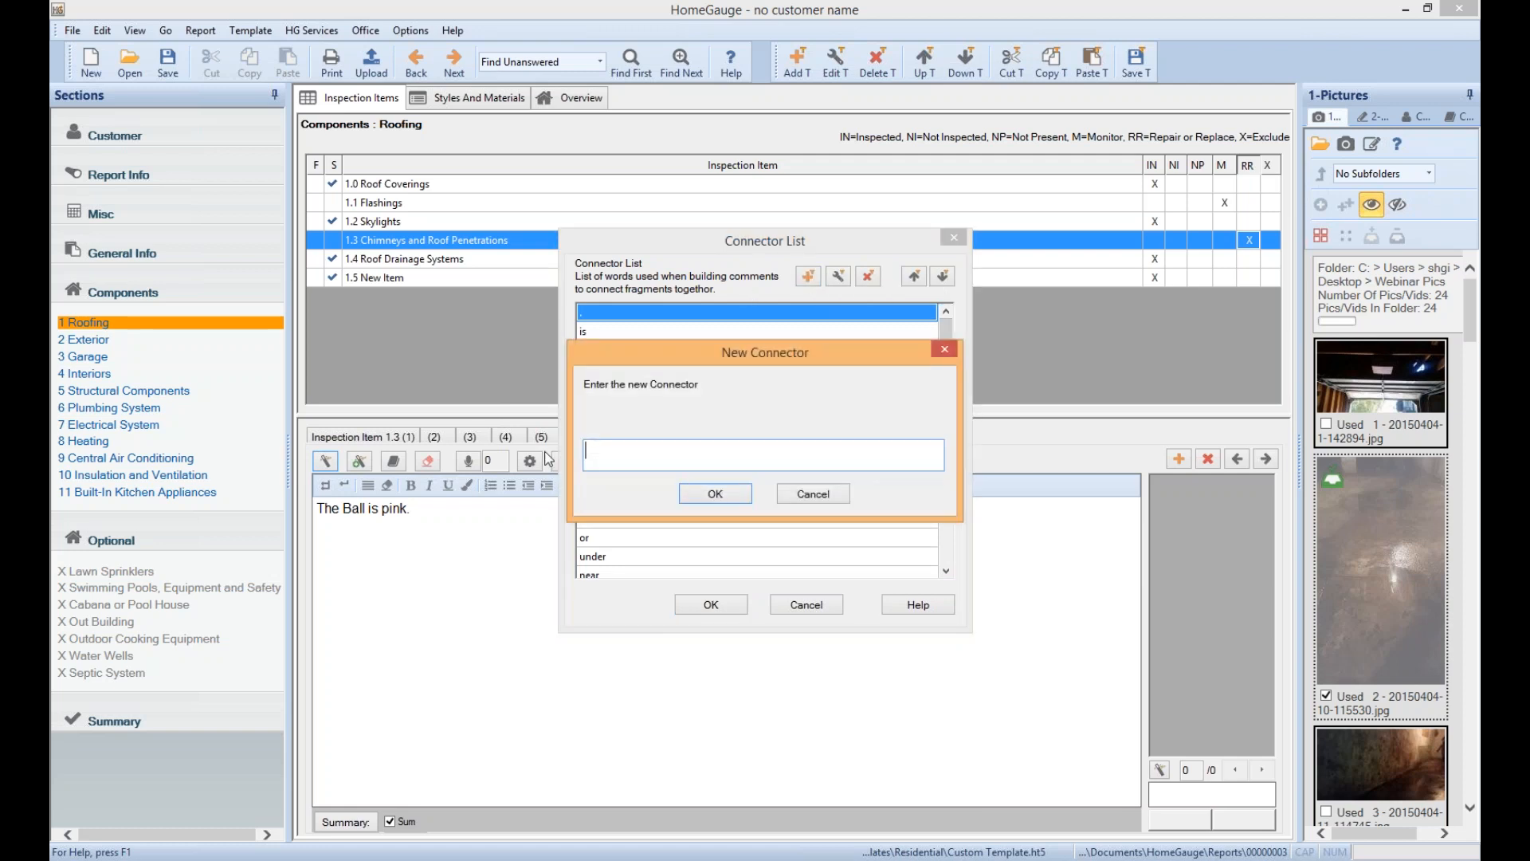
pyautogui.write('*FREEFORM*')
pyautogui.click(715, 493)
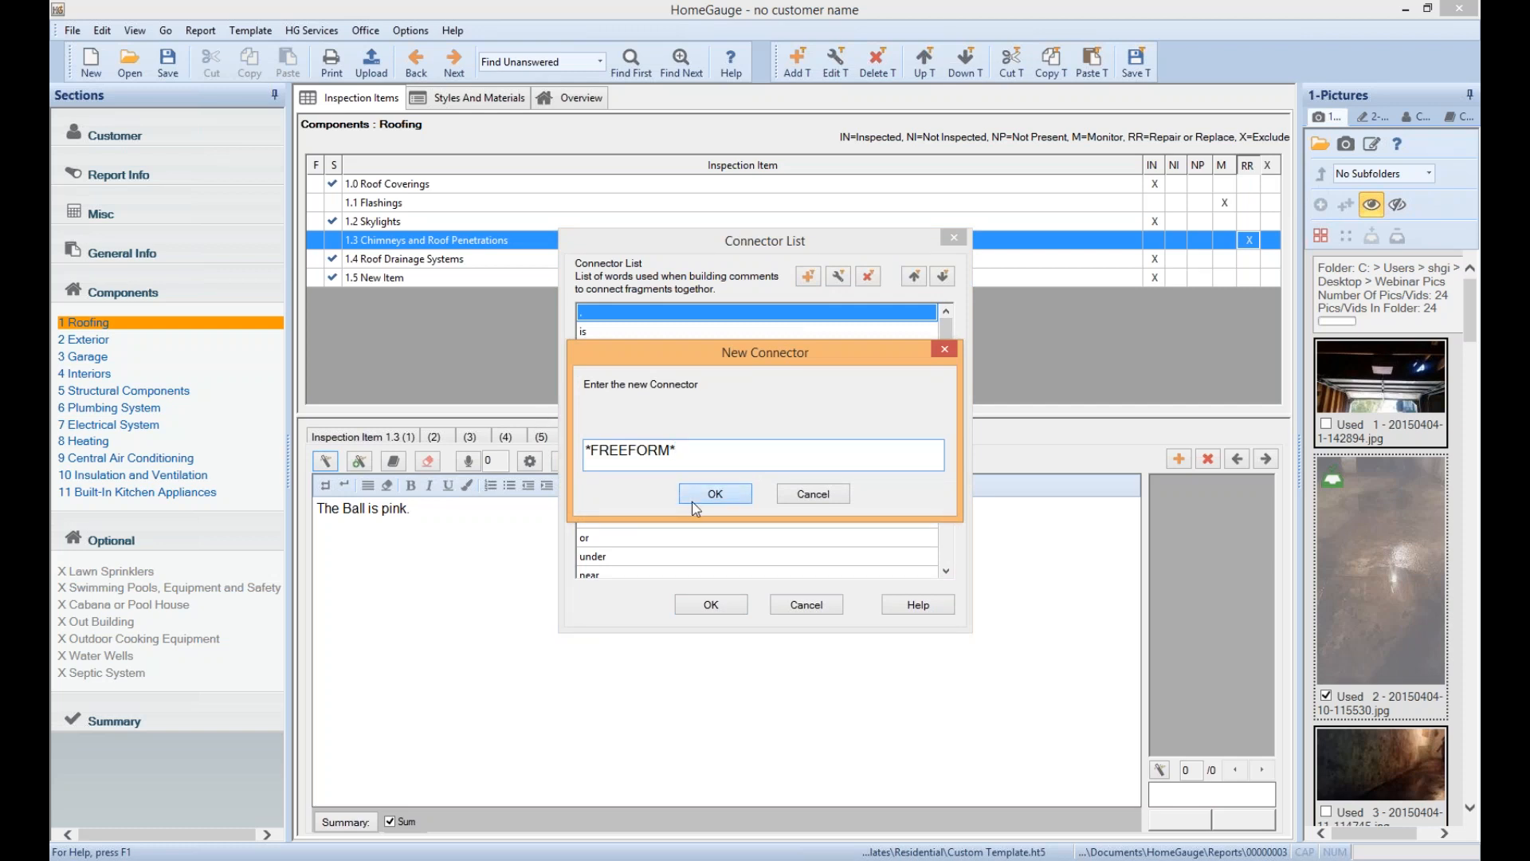
pyautogui.click(733, 607)
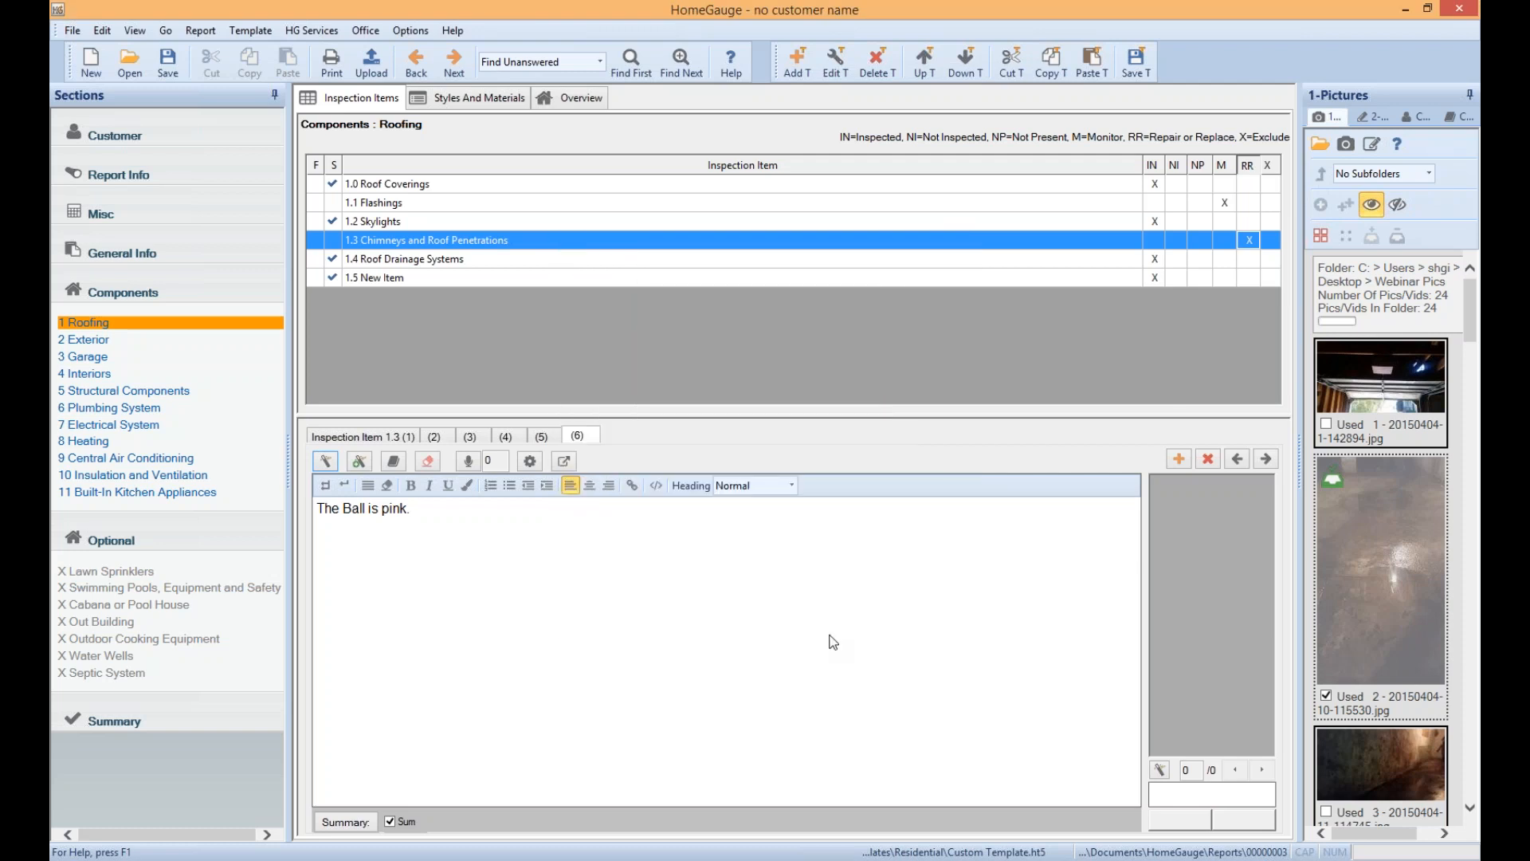
# Add another blank comment to Chimneys and Roof Penetrations and insert the chimney-chase comment as one comment
pyautogui.click(1179, 459)
pyautogui.click(328, 463)
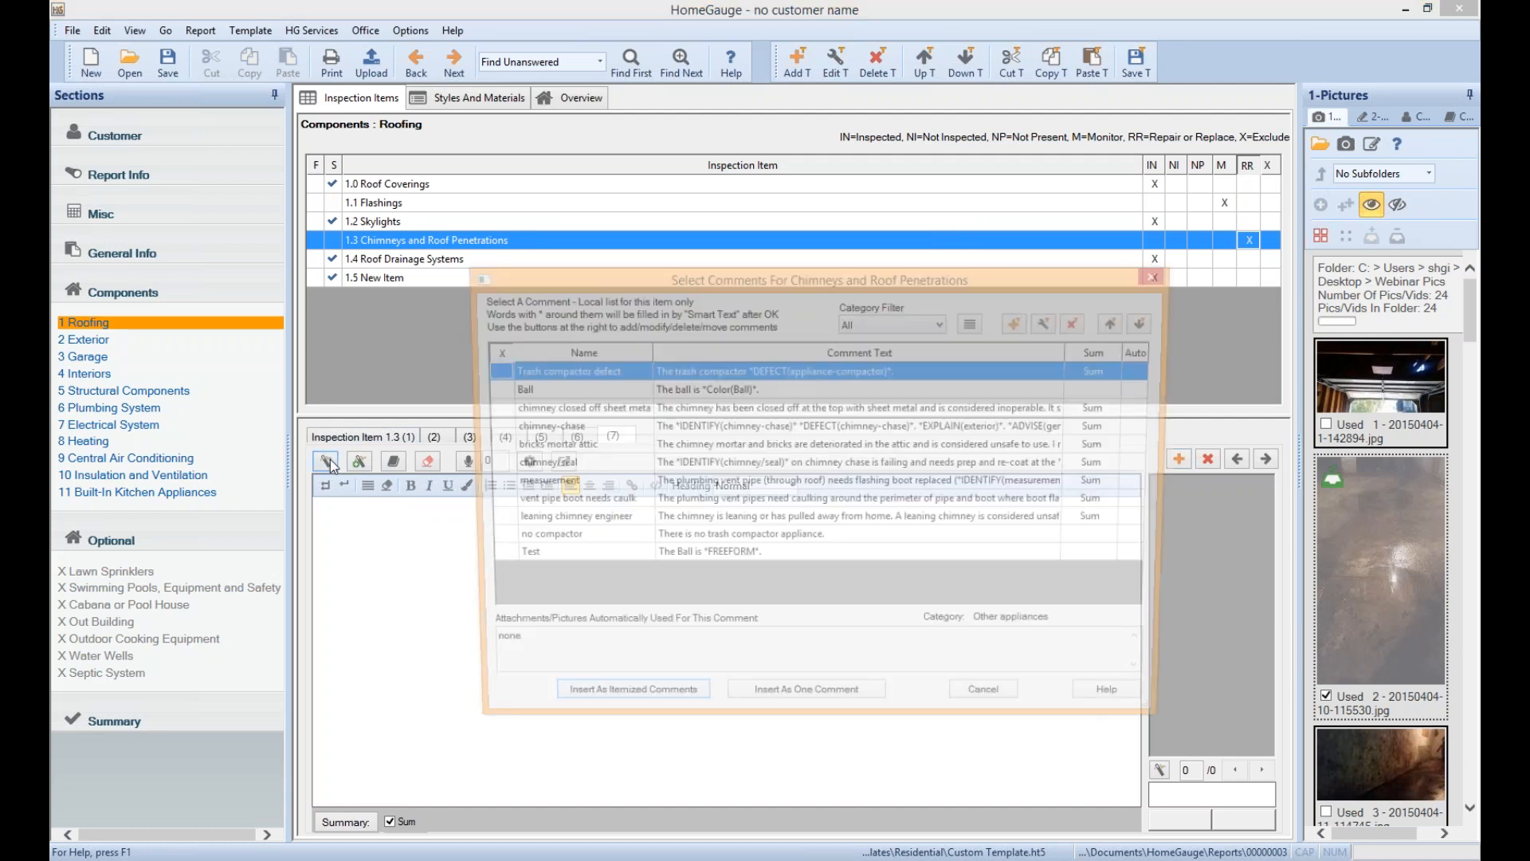
pyautogui.click(841, 430)
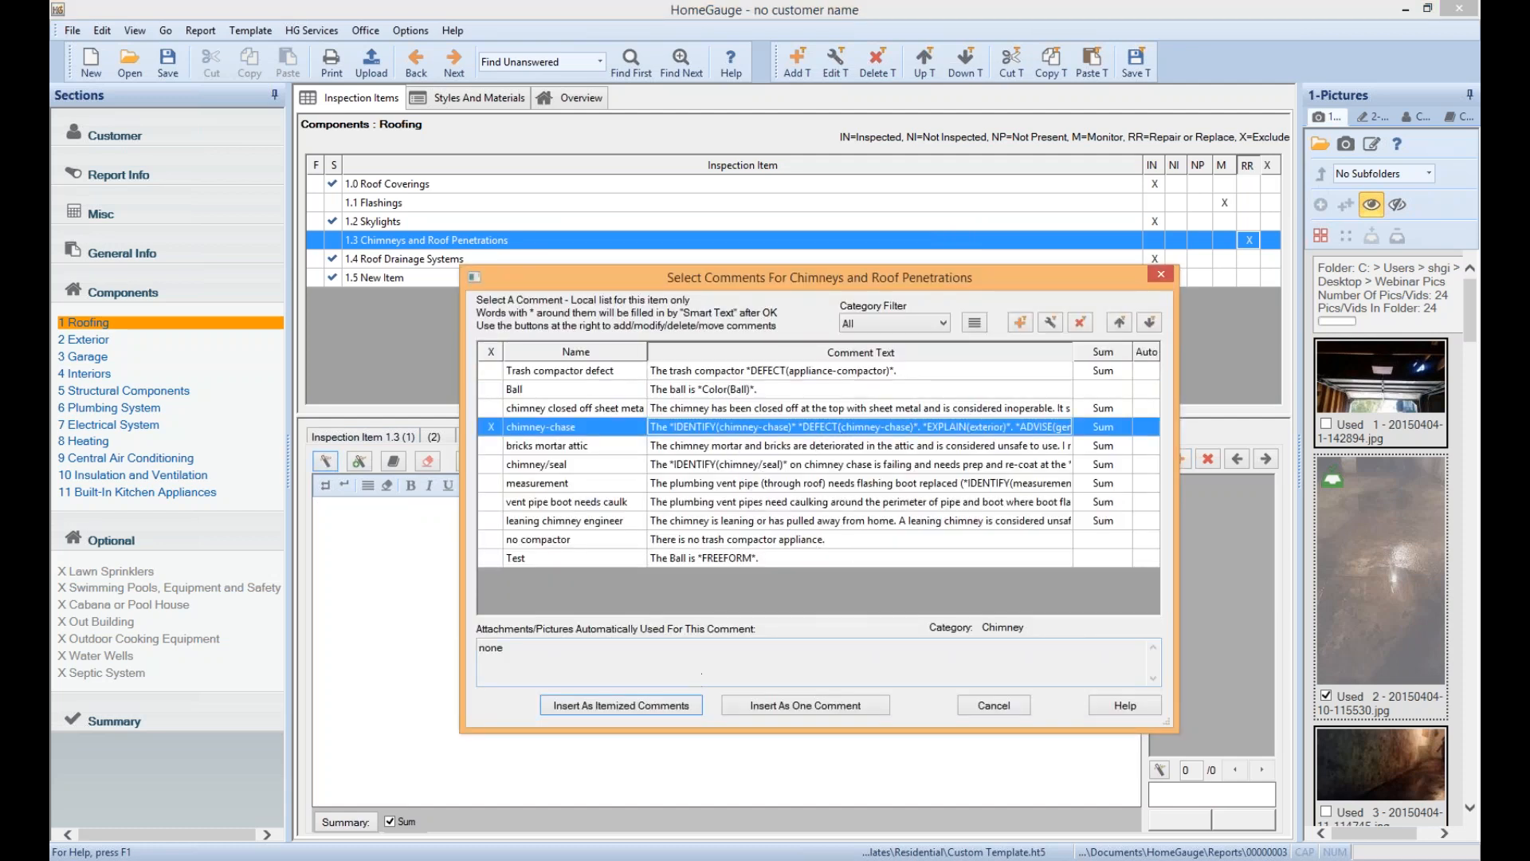
pyautogui.click(801, 699)
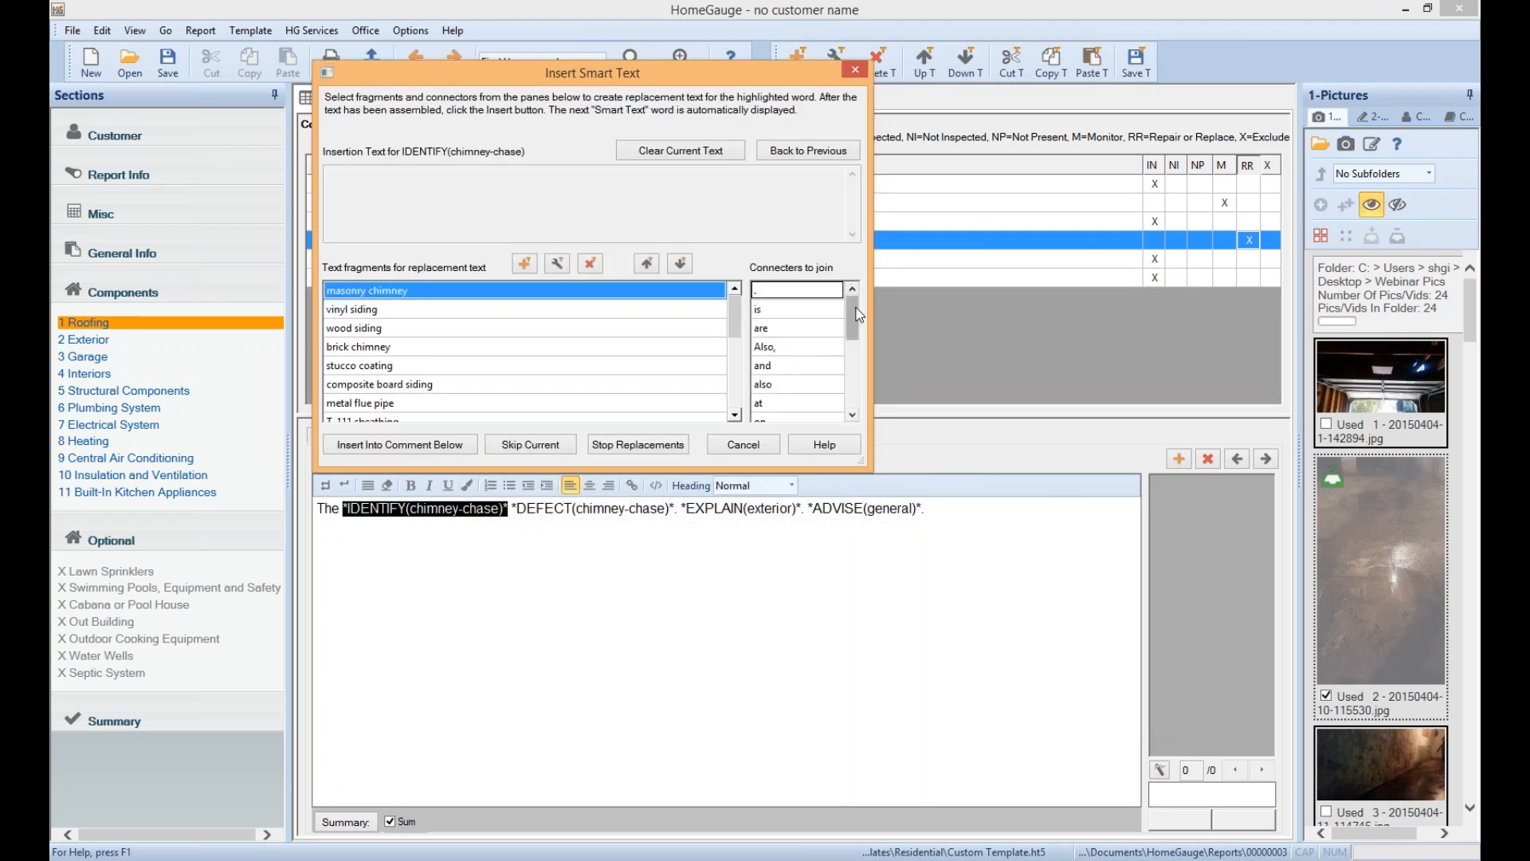
# Fill the IDENTIFY(chimney-chase) smart text using the *FREEFORM* connector, with "whatever I want" as its replacement text
pyautogui.moveTo(859, 313); pyautogui.dragTo(863, 383)
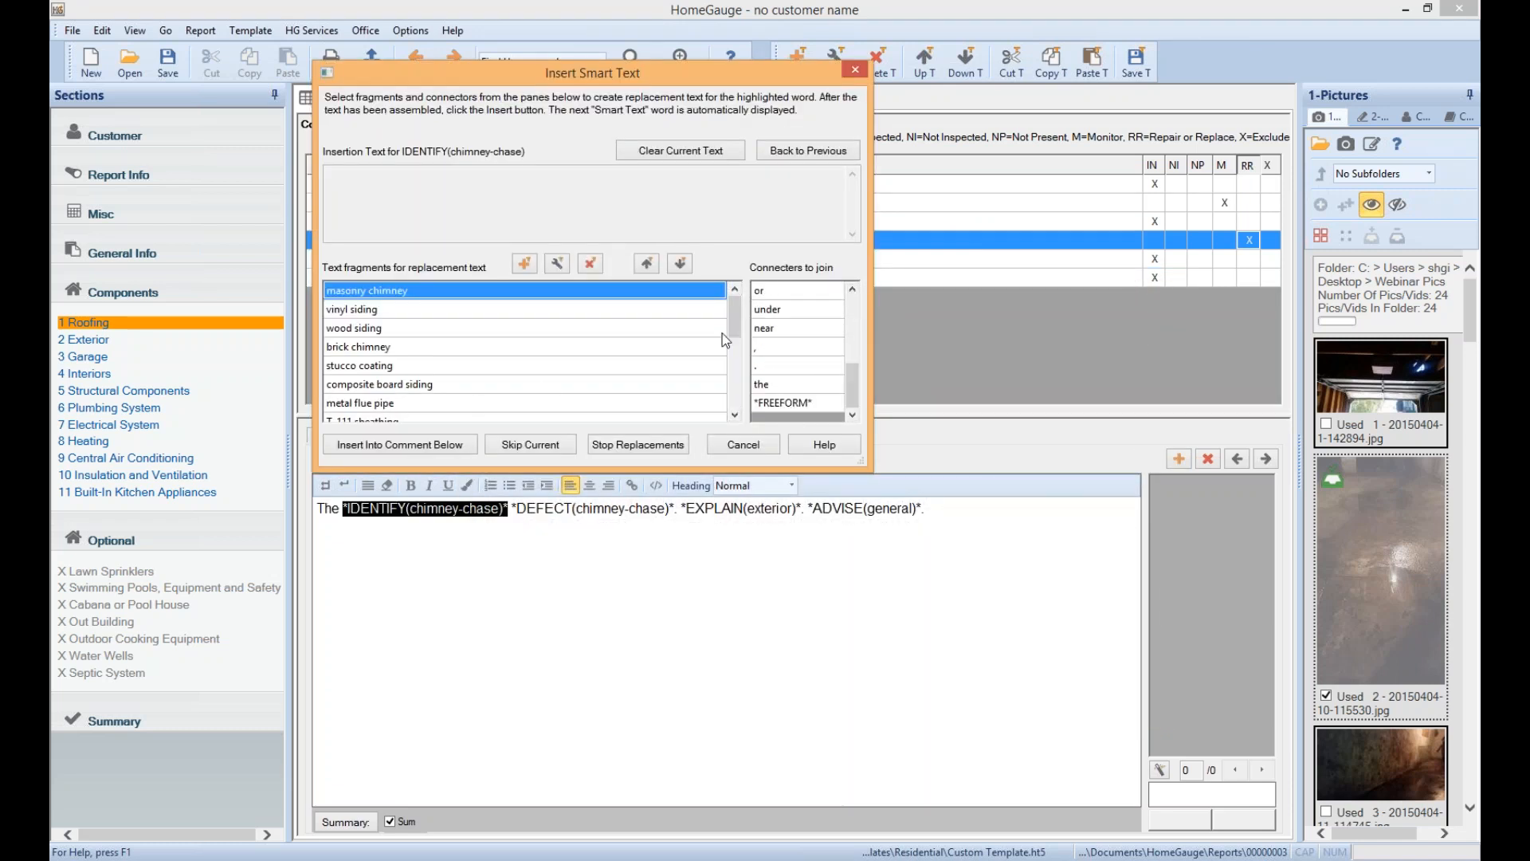
pyautogui.doubleClick(783, 403)
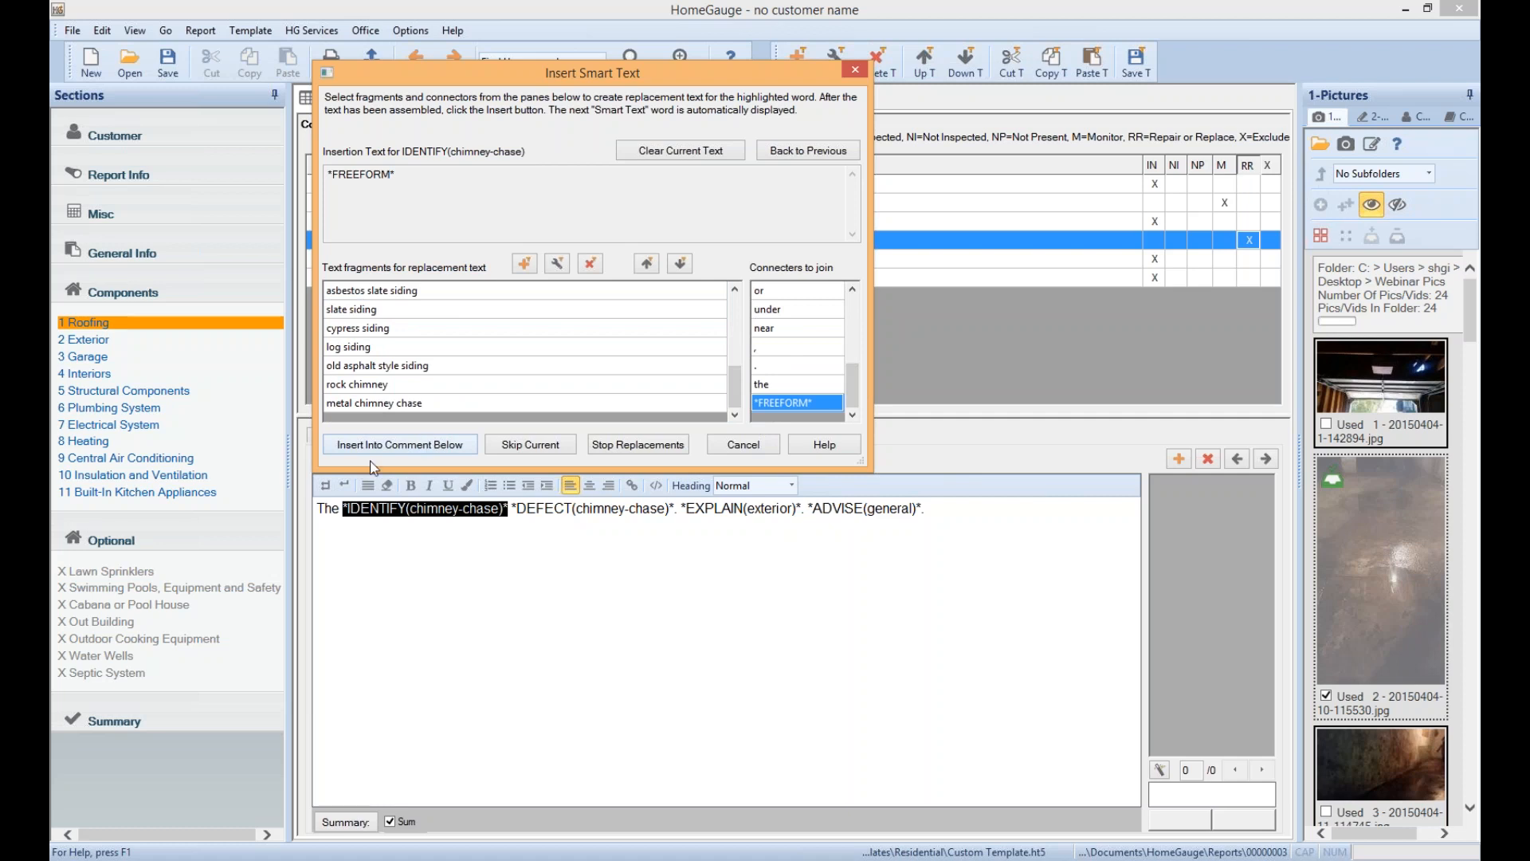
pyautogui.click(399, 444)
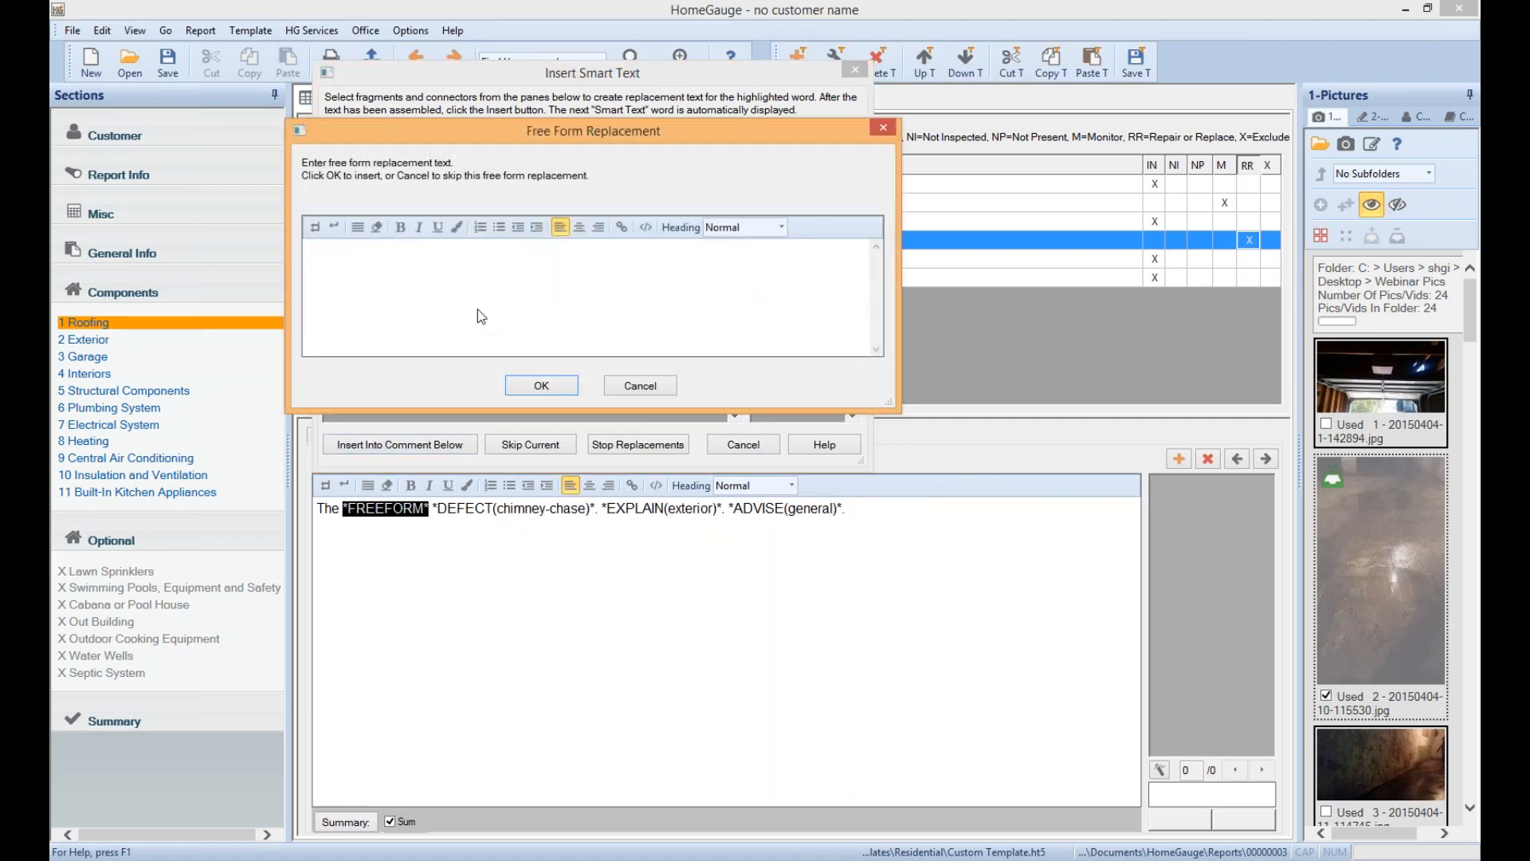
pyautogui.write('whatever I want')
pyautogui.click(514, 386)
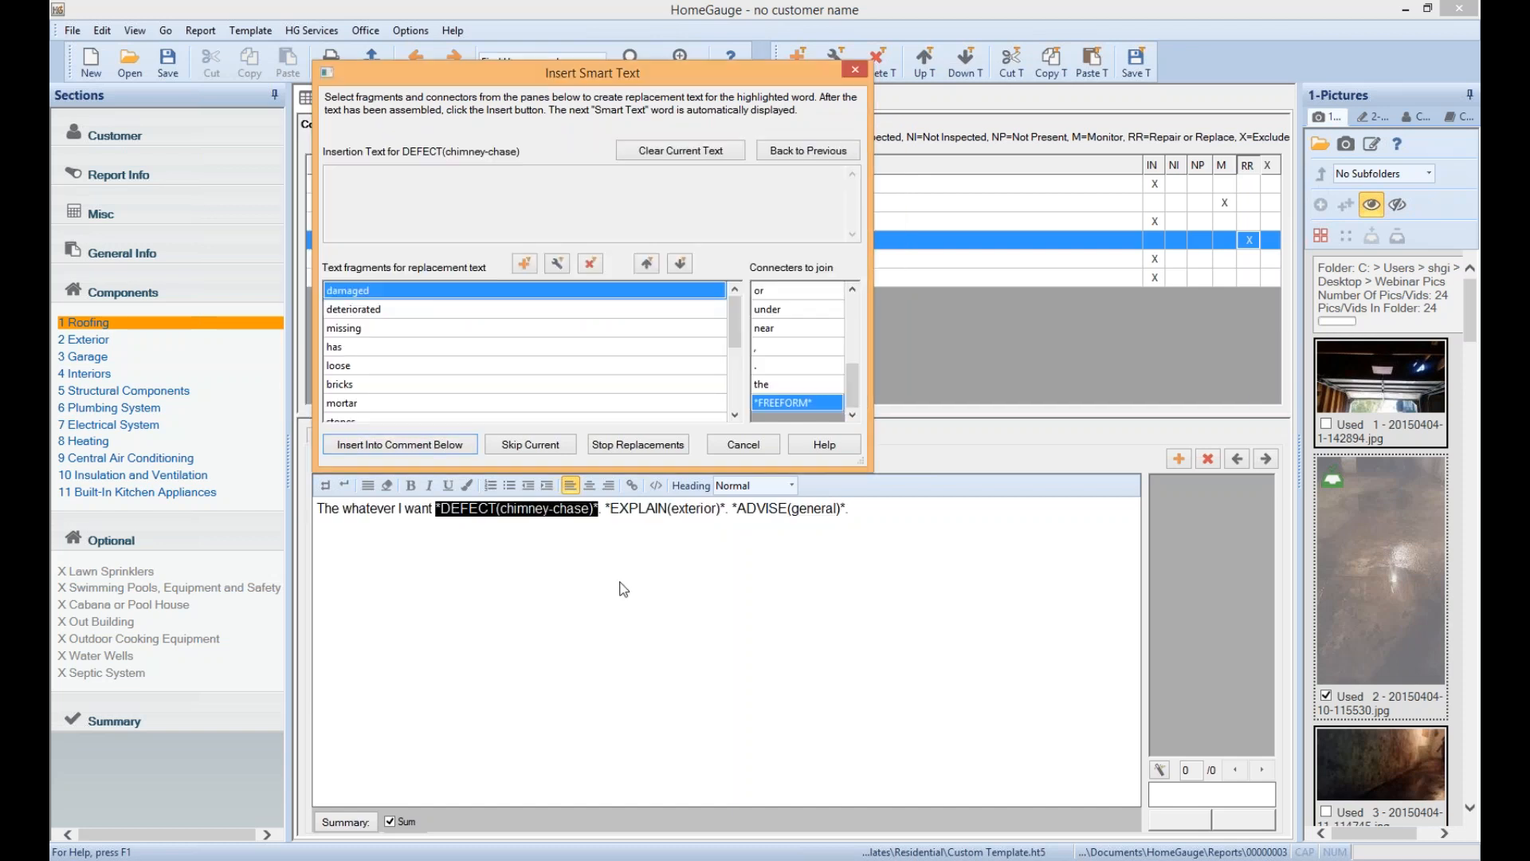
# Fill the chimney-chase comment's remaining smart text with "loose", the cosmetic-issue explanation and the qualified licensed HVAC contractor advice
pyautogui.doubleClick(479, 365)
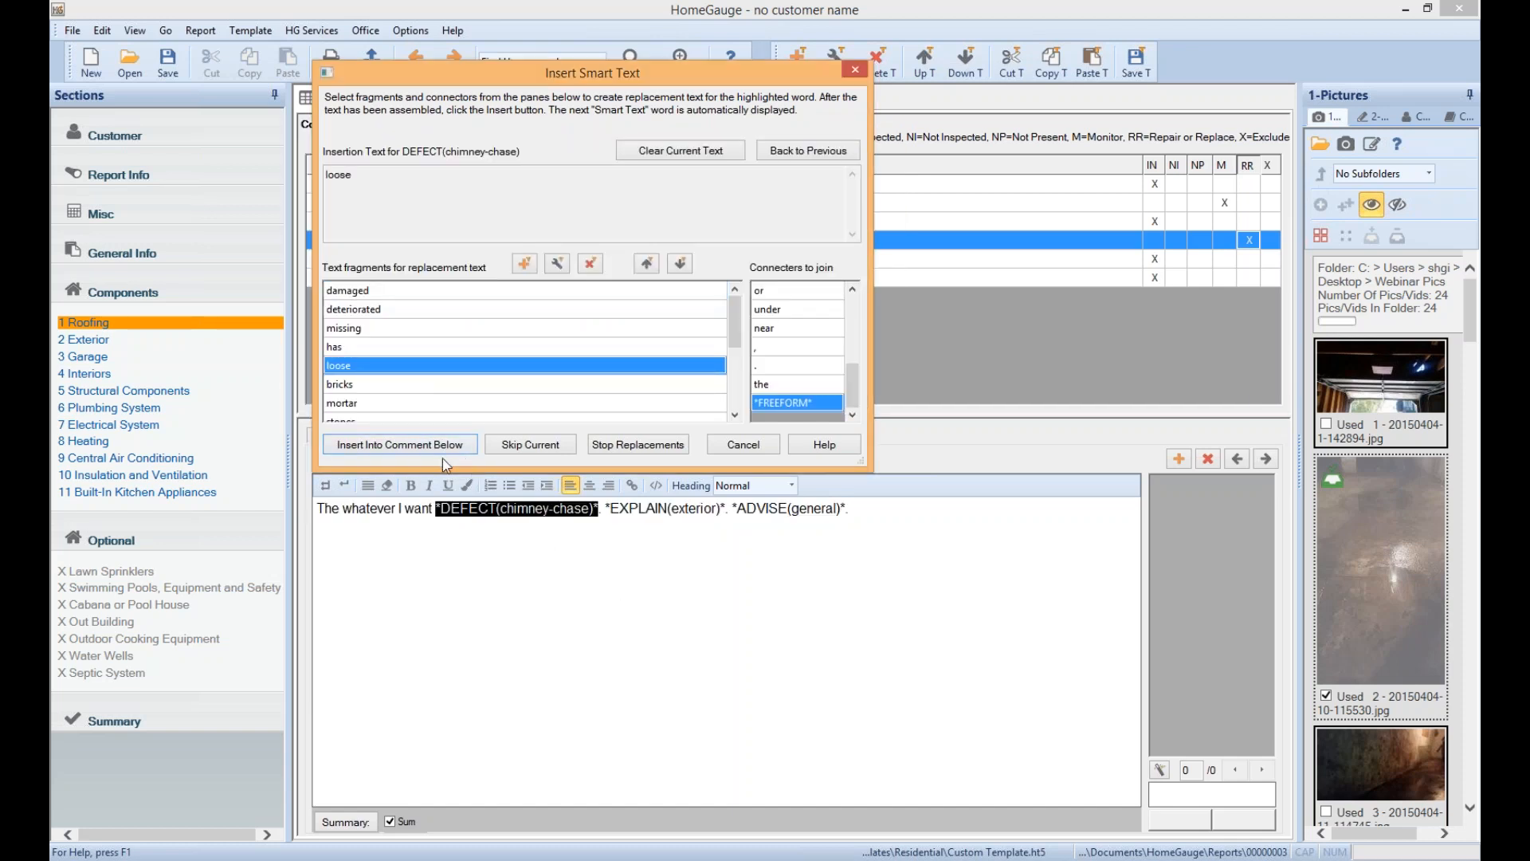
pyautogui.click(426, 440)
pyautogui.doubleClick(398, 355)
pyautogui.click(428, 444)
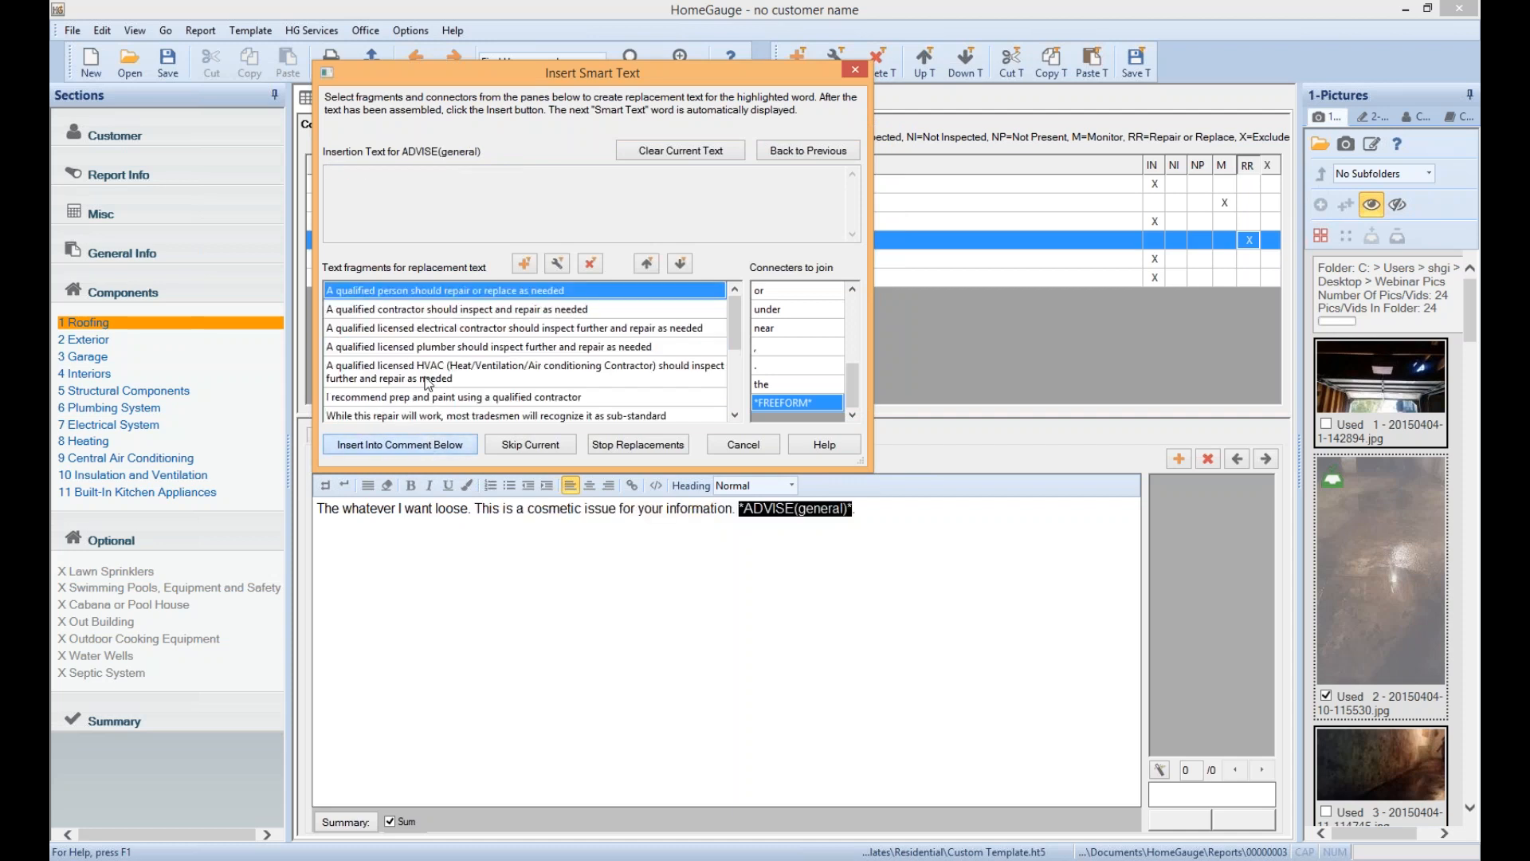
pyautogui.doubleClick(427, 381)
pyautogui.click(413, 448)
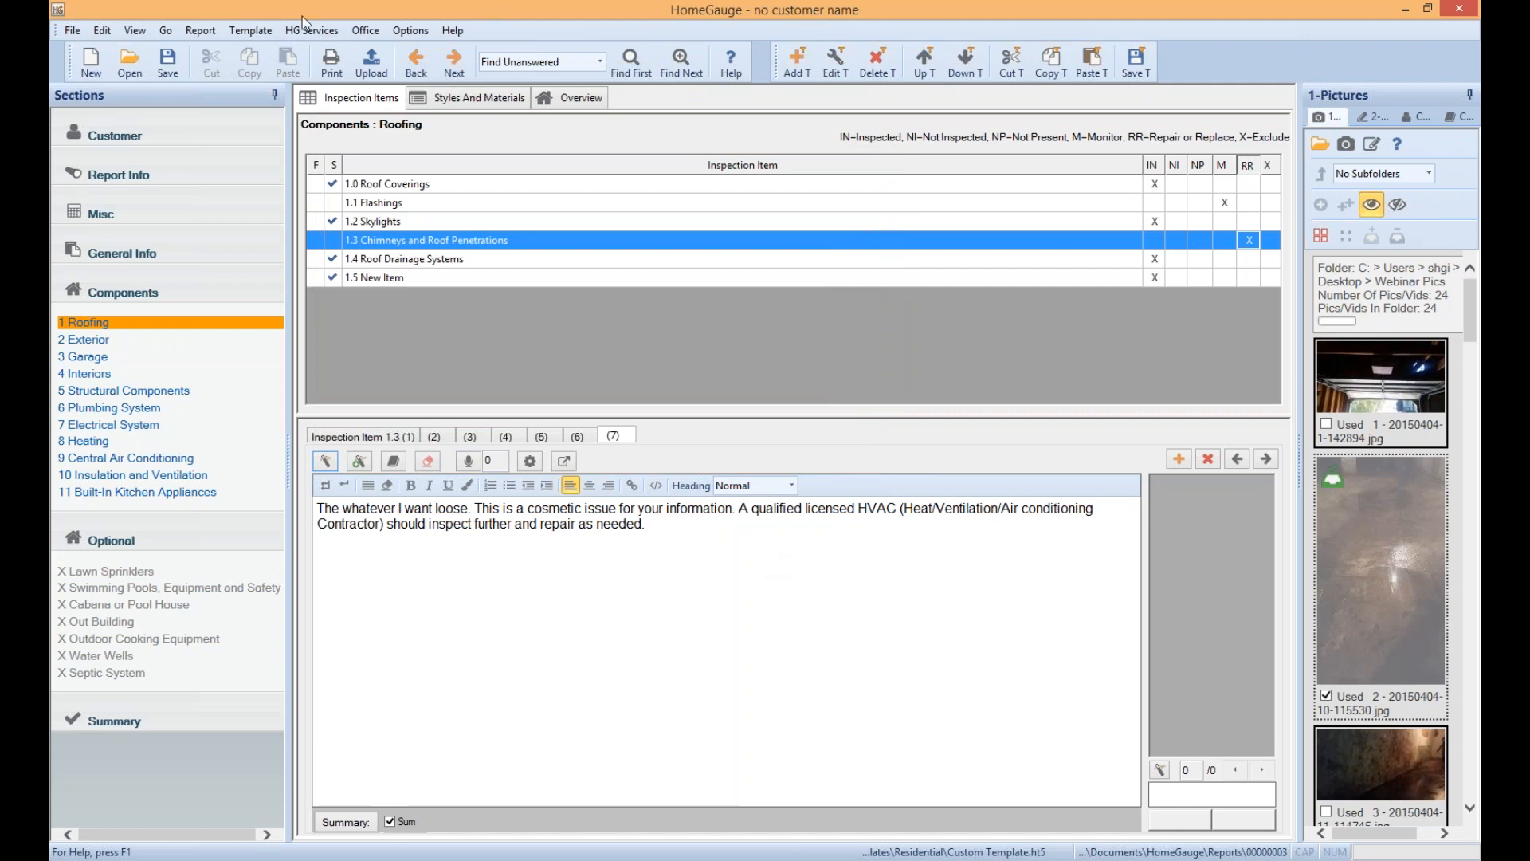
# Review the template's connector list down to the *FREEFORM* entry and close it without changes
pyautogui.click(247, 30)
pyautogui.click(289, 106)
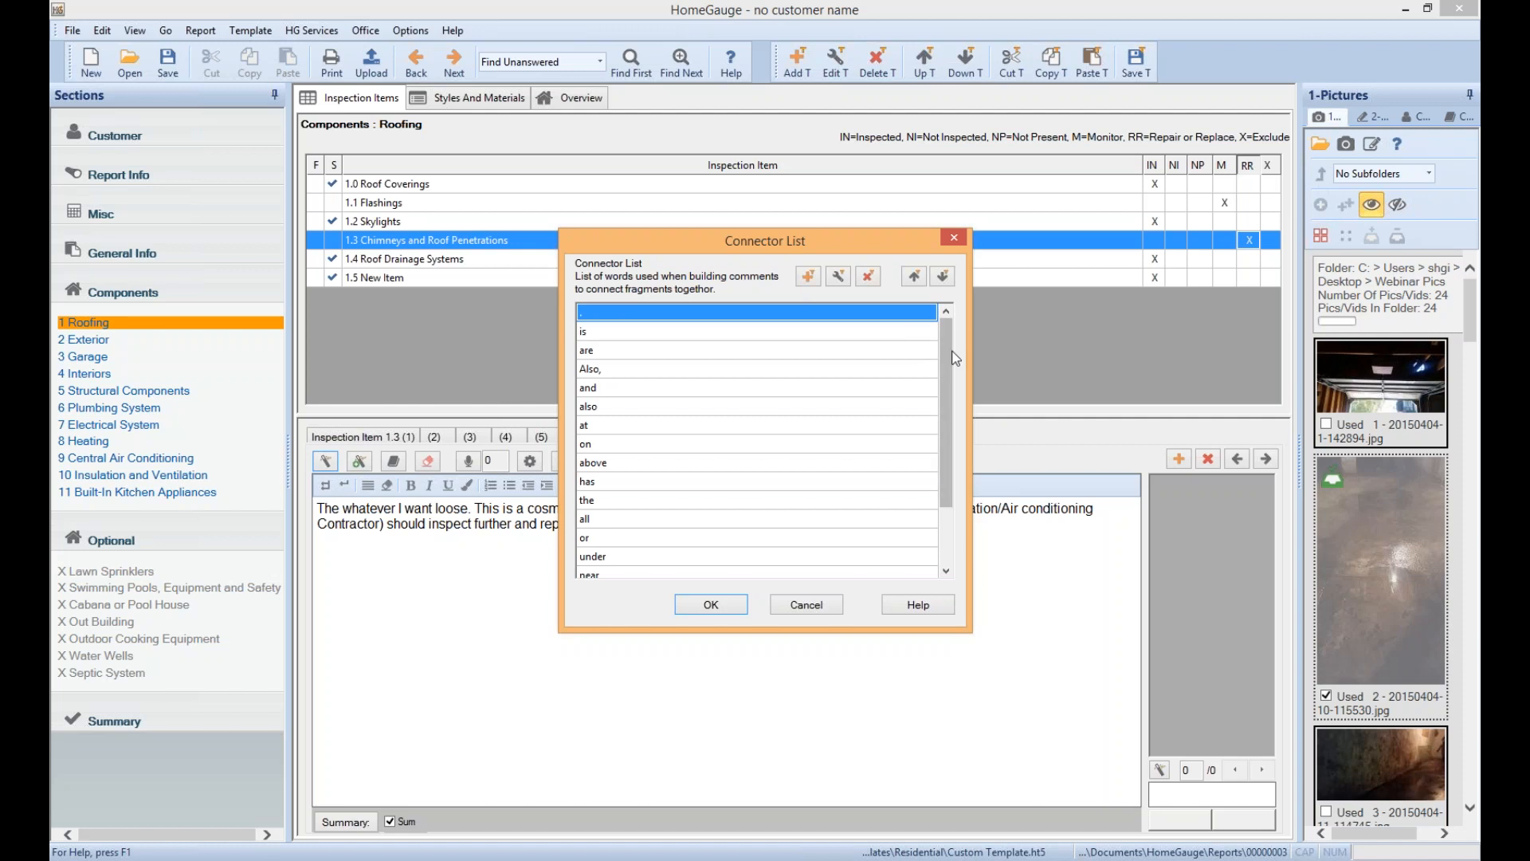
pyautogui.moveTo(945, 344); pyautogui.dragTo(949, 472)
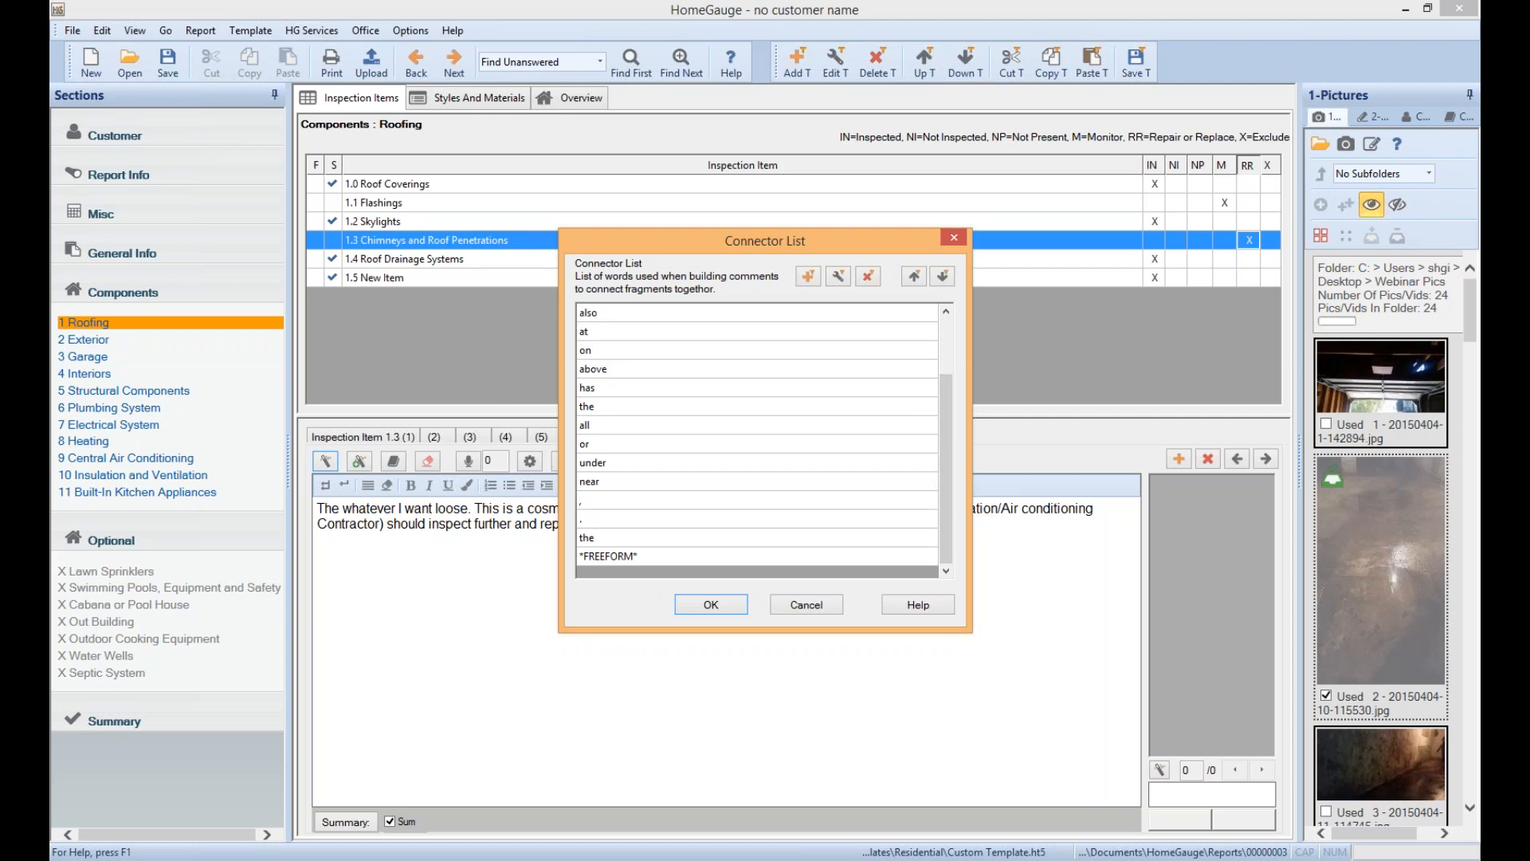
pyautogui.click(1035, 350)
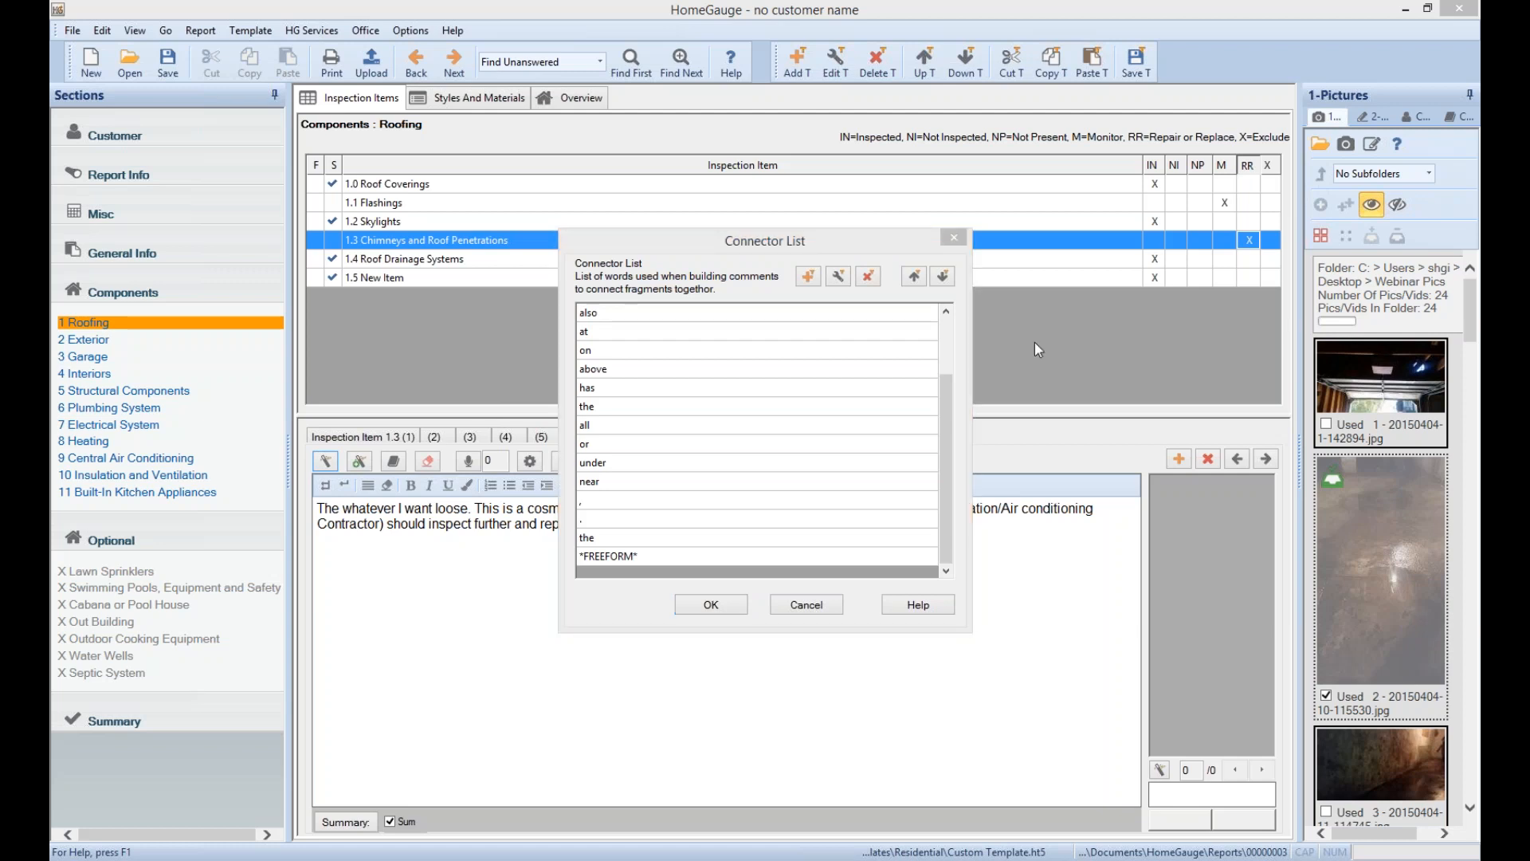
pyautogui.click(813, 608)
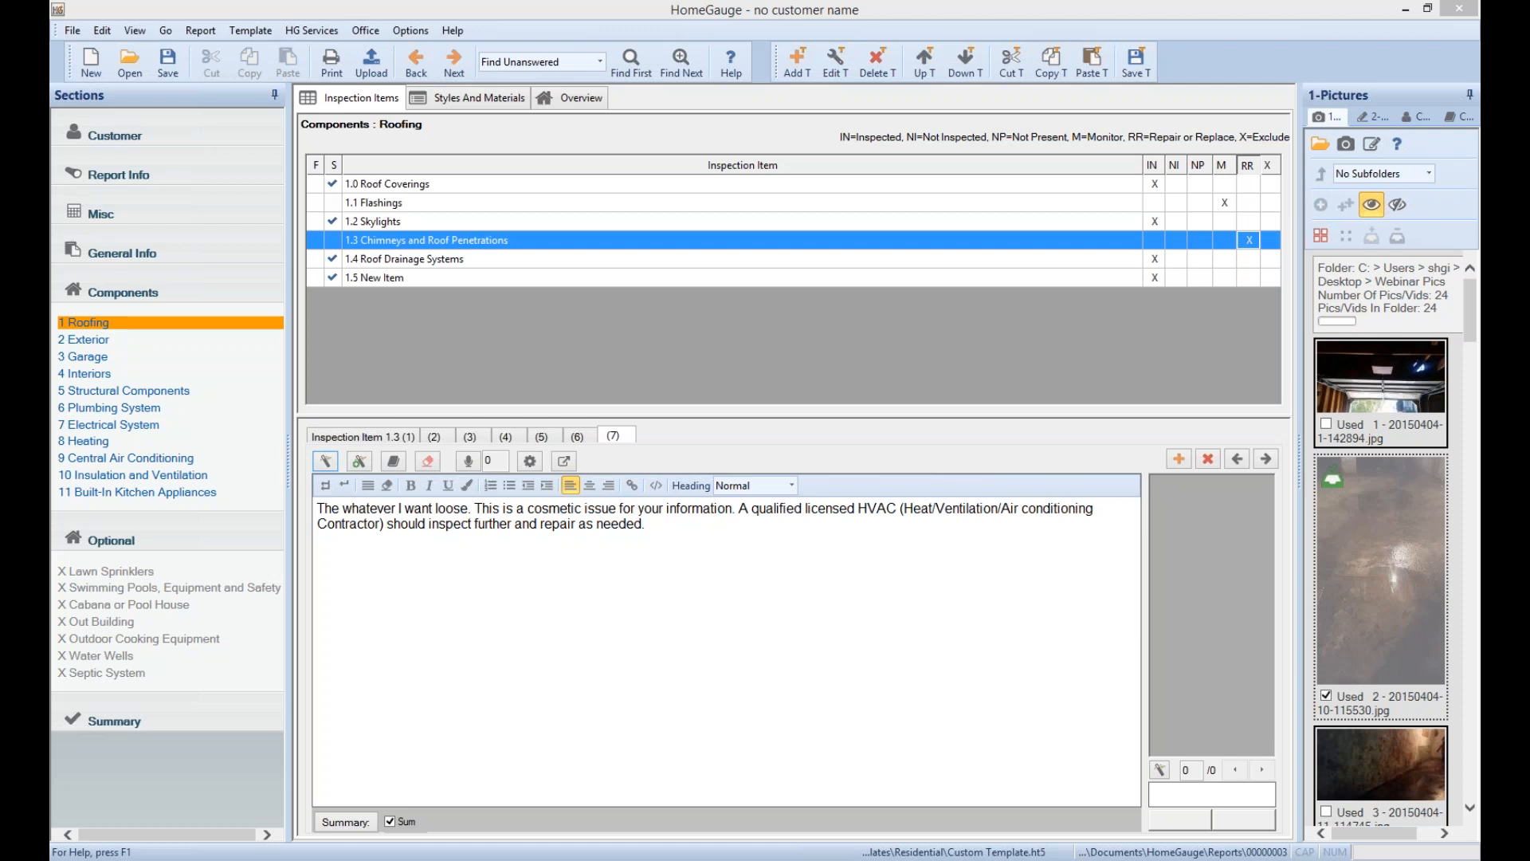
# Open the "chimney closed off sheet metal" auto comment of Chimneys and Roof Penetrations for editing
pyautogui.click(327, 469)
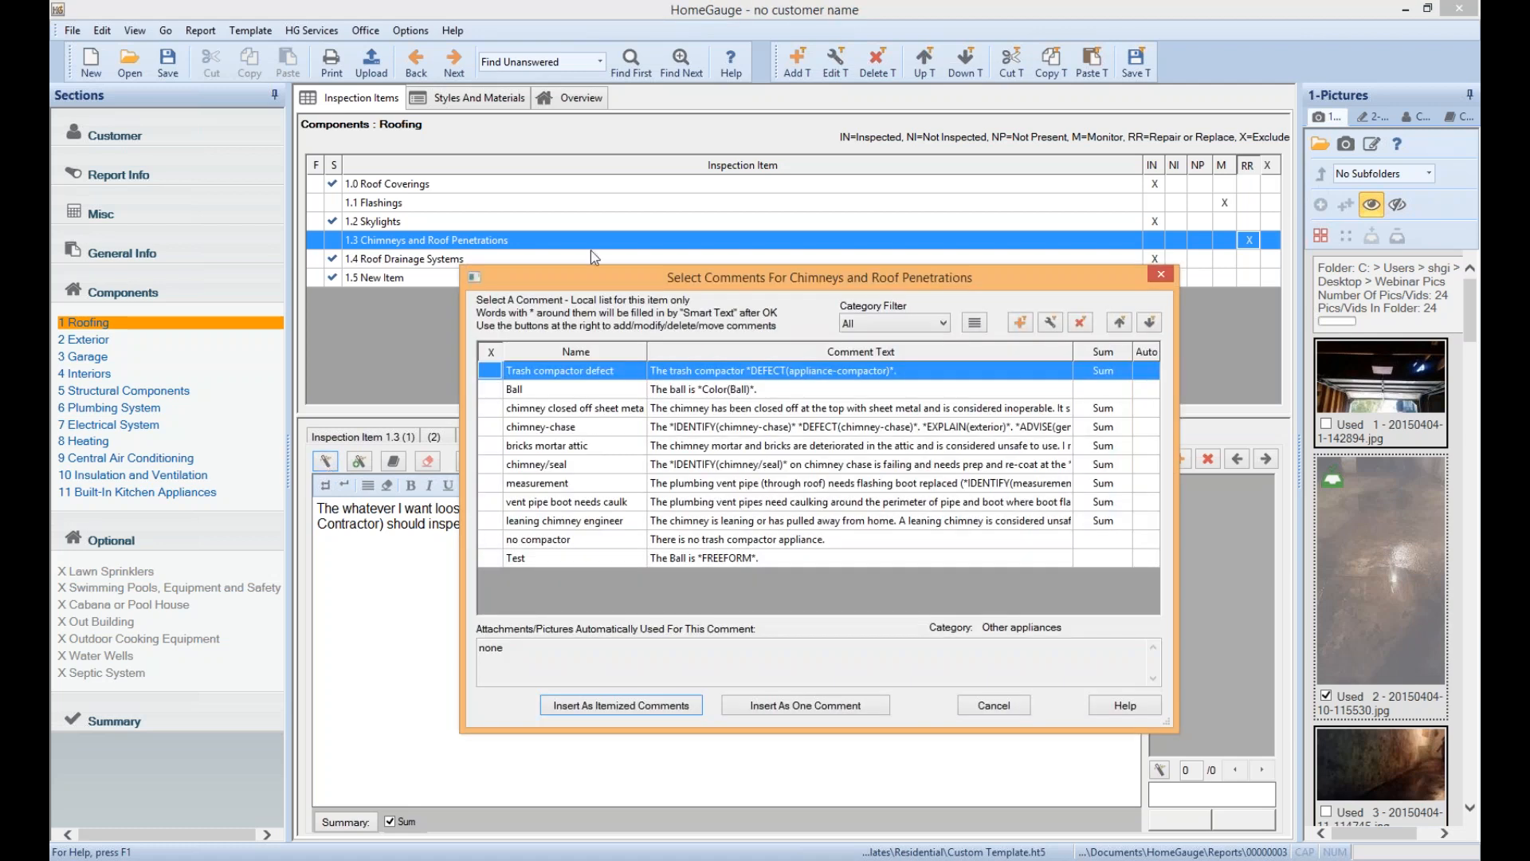
pyautogui.click(713, 408)
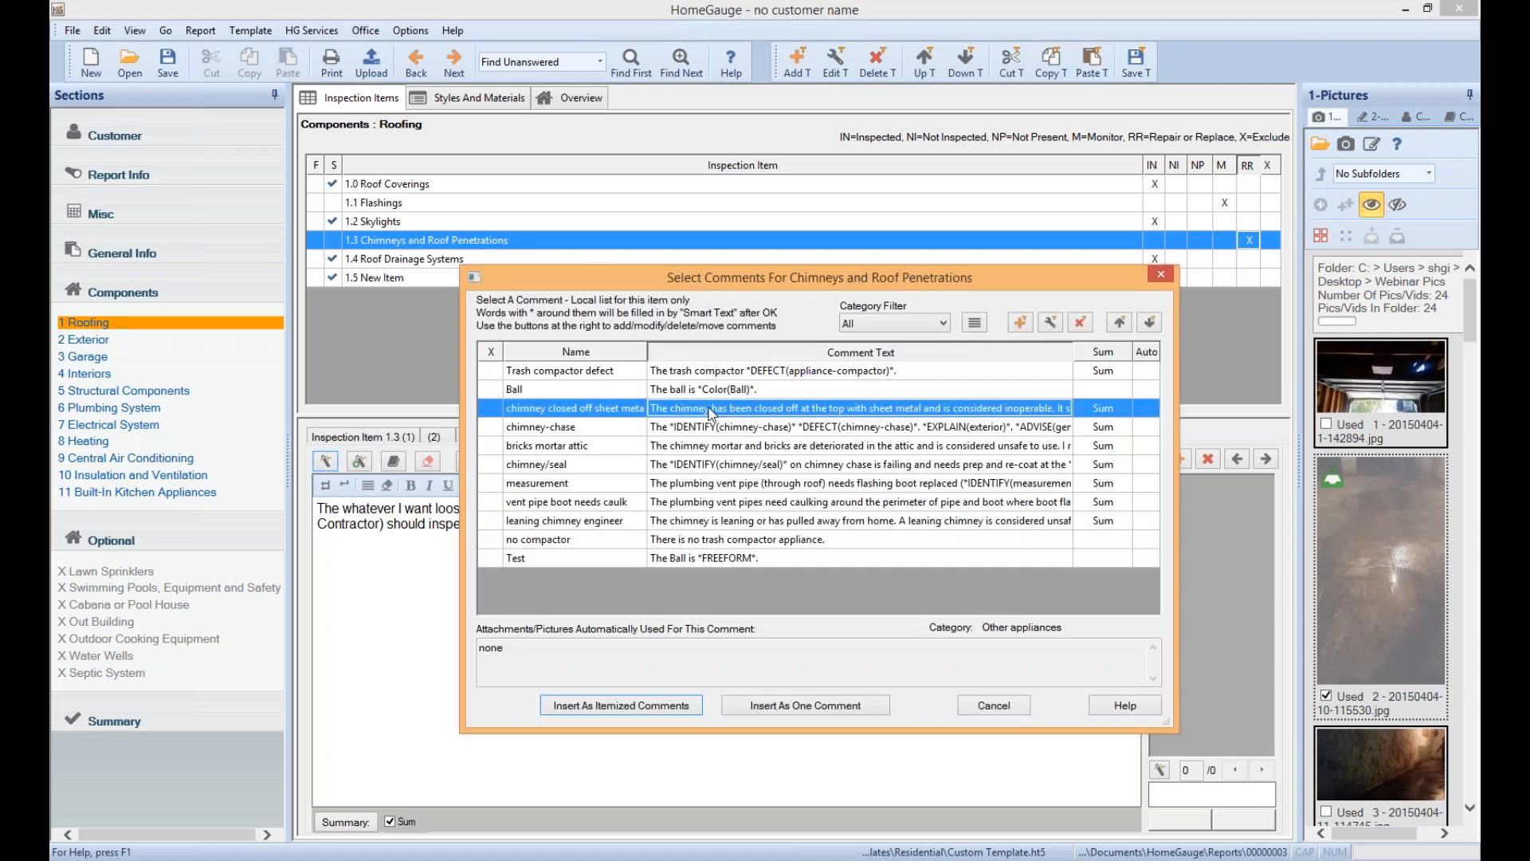
pyautogui.click(1051, 322)
pyautogui.click(691, 183)
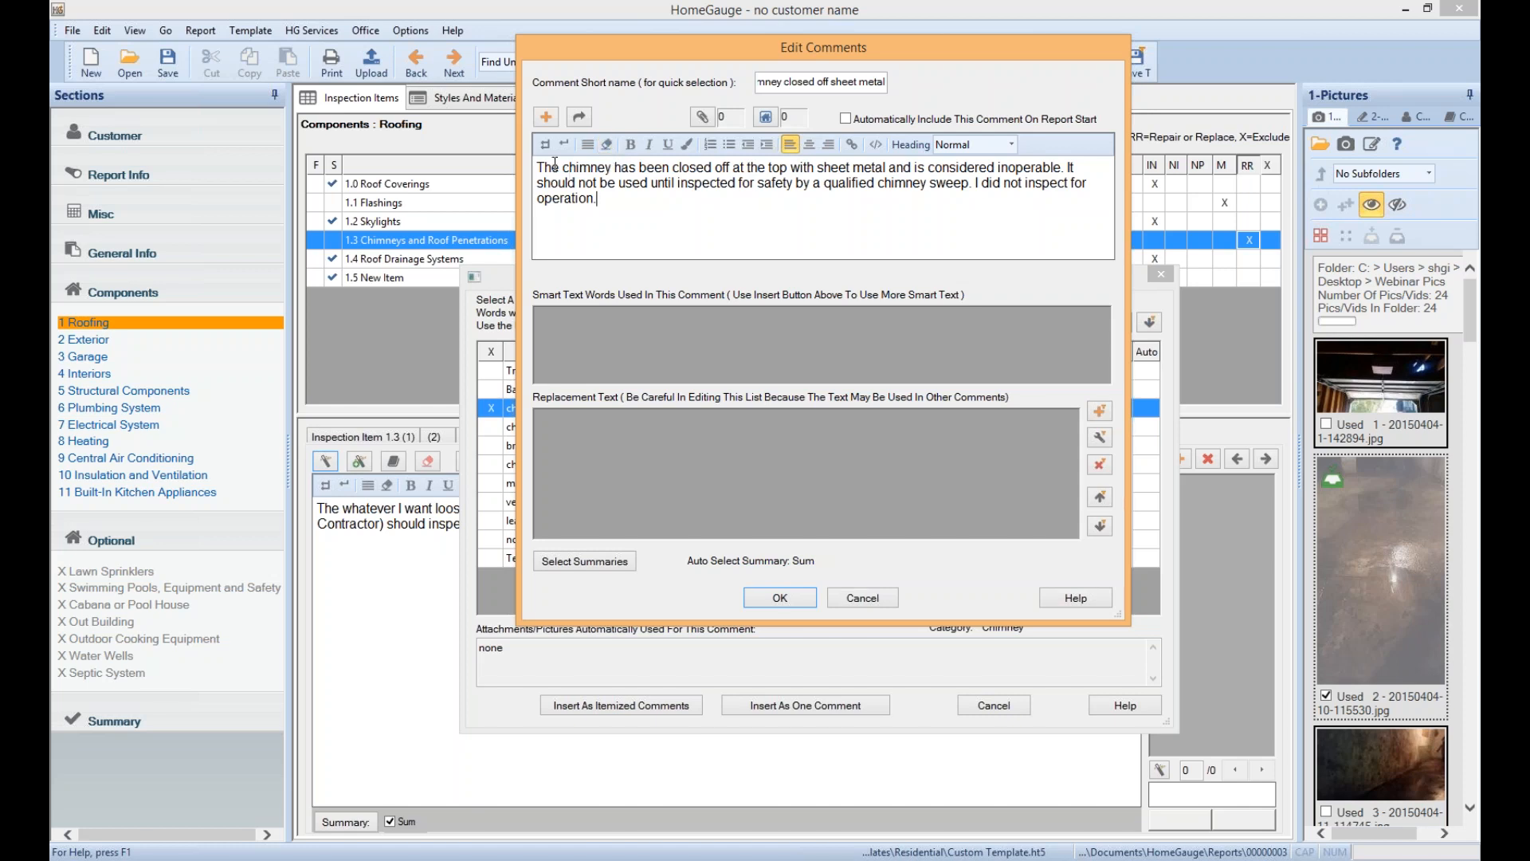
# Format the word "chimney" in the comment text as bold, italic, underlined and red
pyautogui.moveTo(565, 168); pyautogui.dragTo(612, 169)
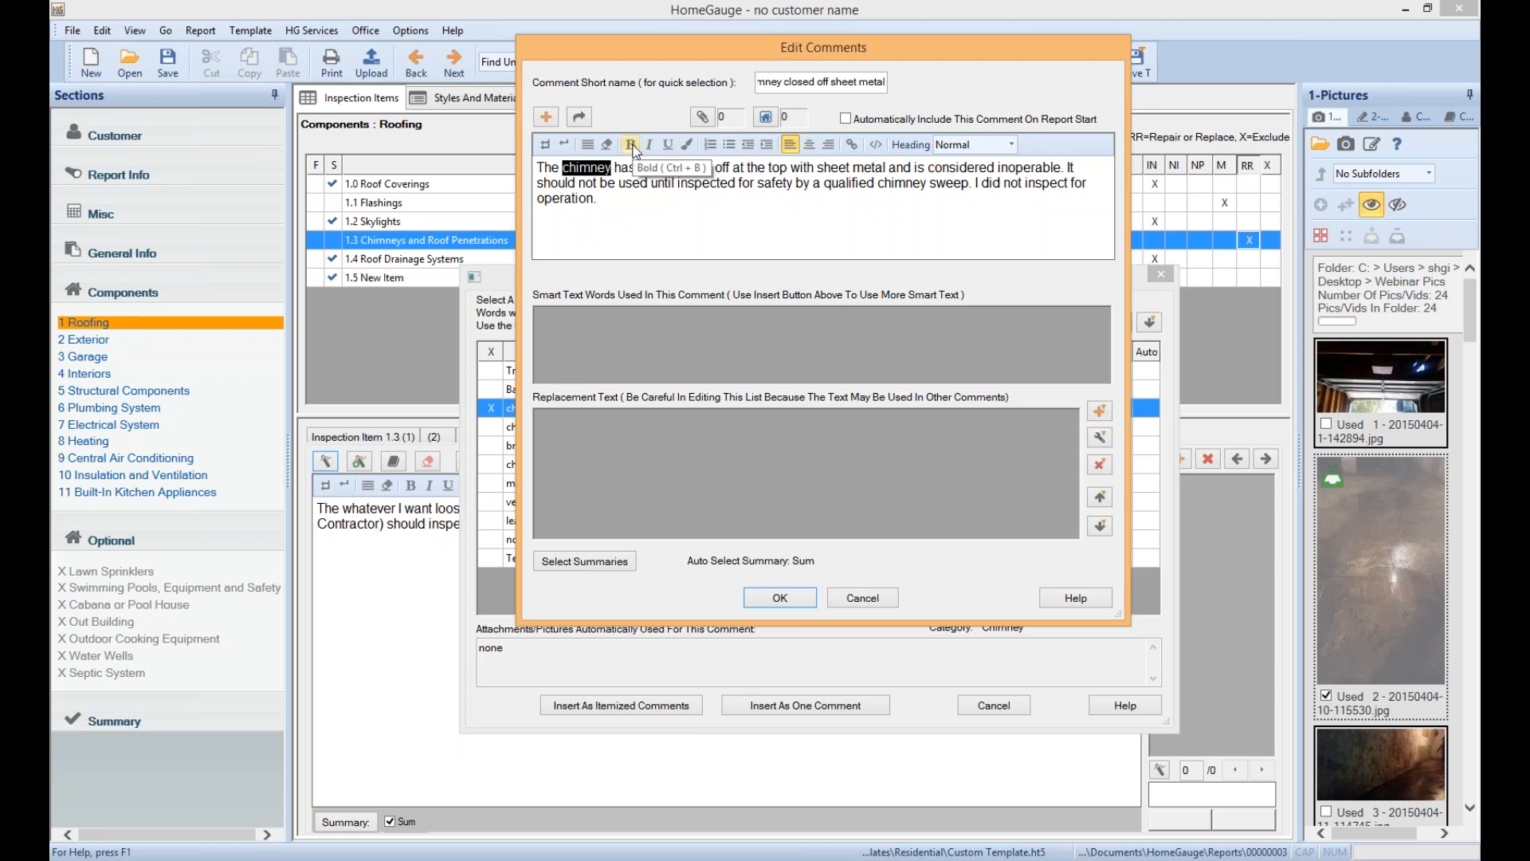
pyautogui.click(630, 144)
pyautogui.click(649, 145)
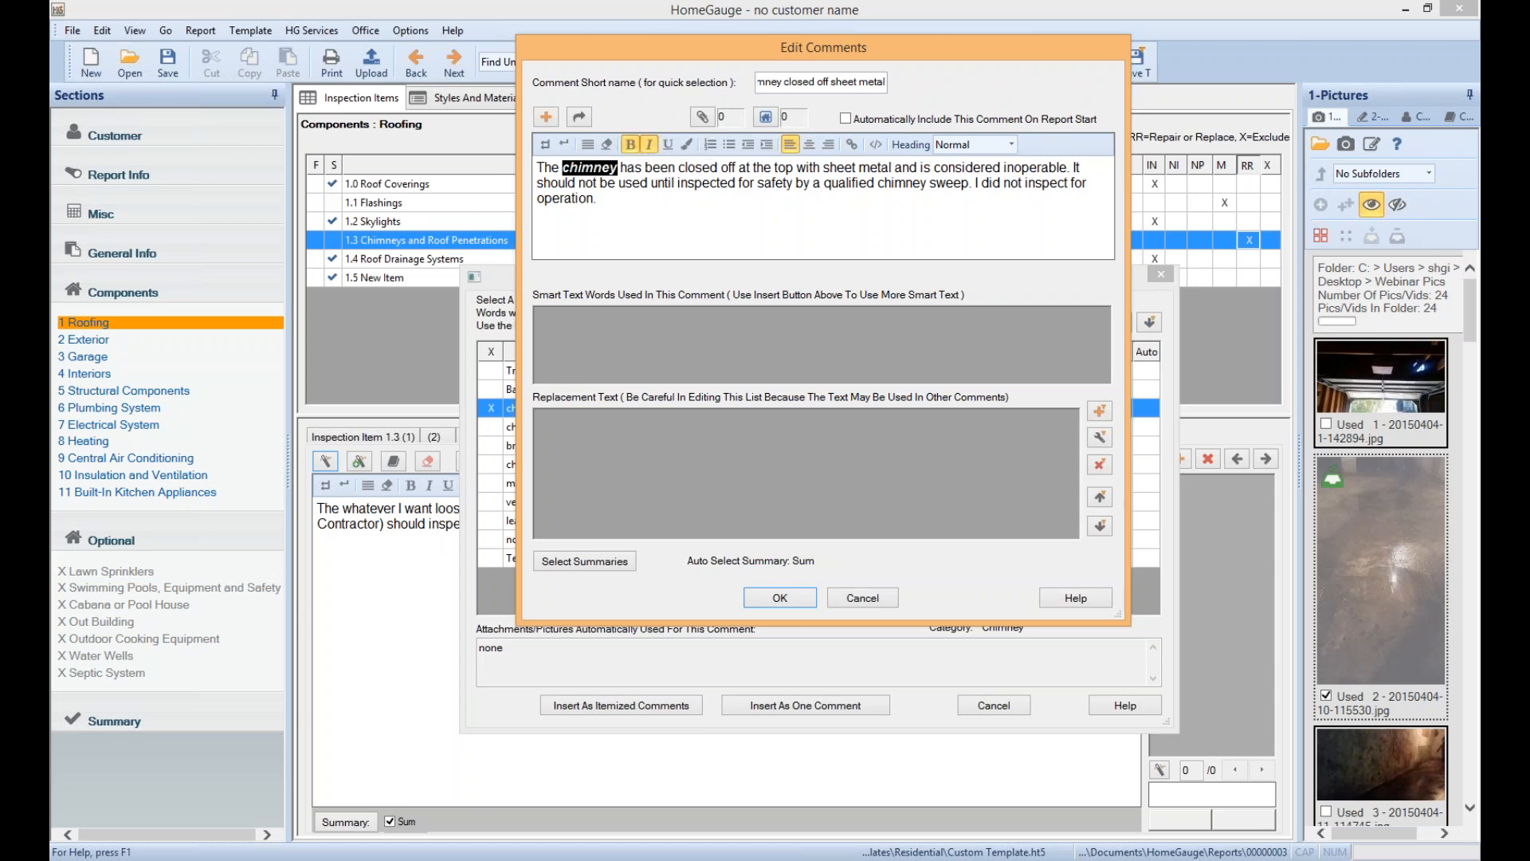
pyautogui.click(668, 144)
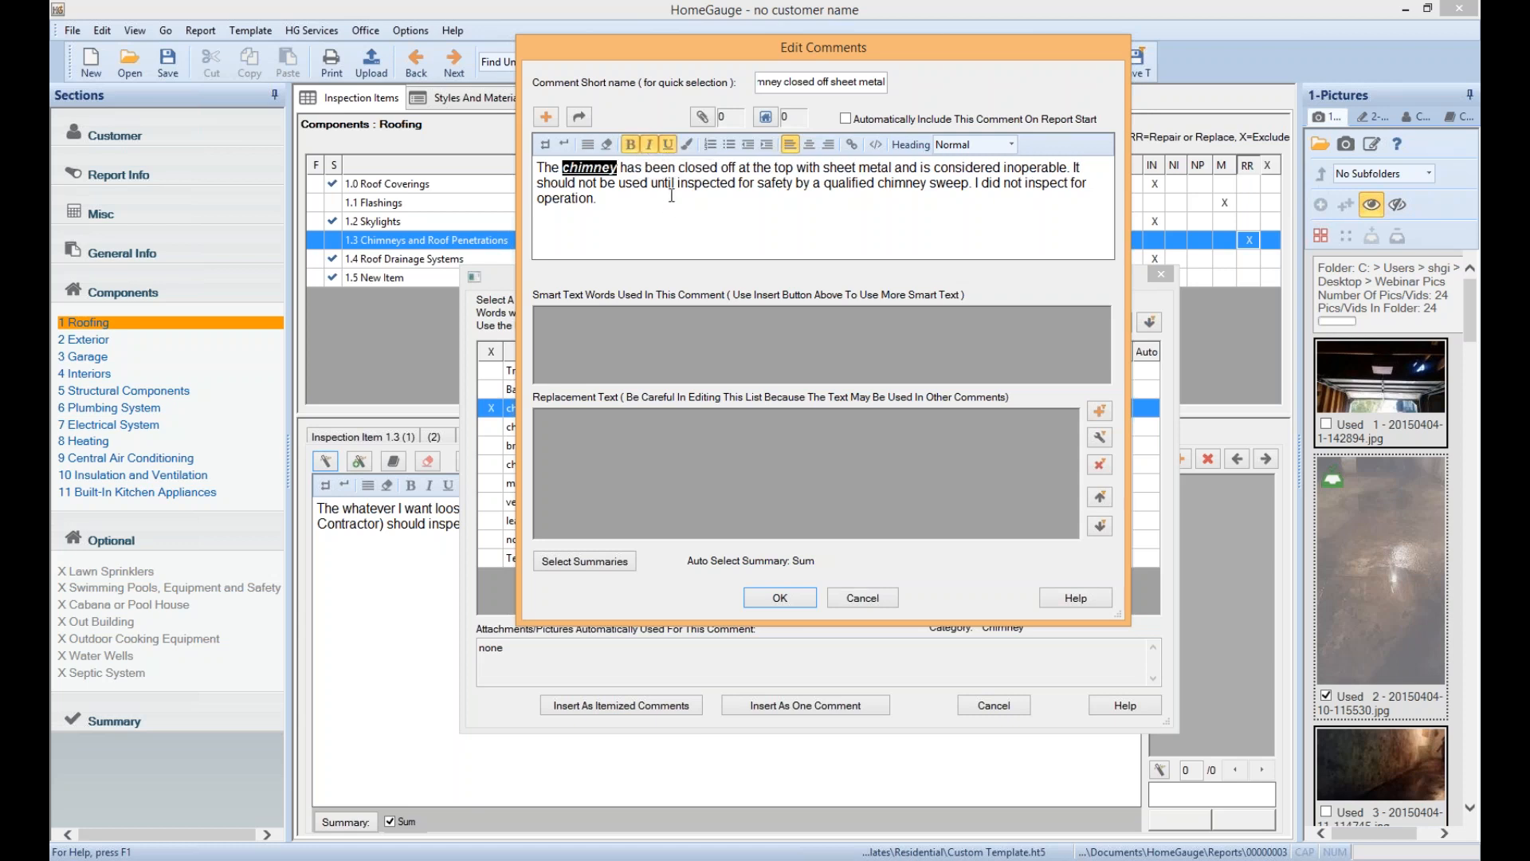
pyautogui.click(687, 144)
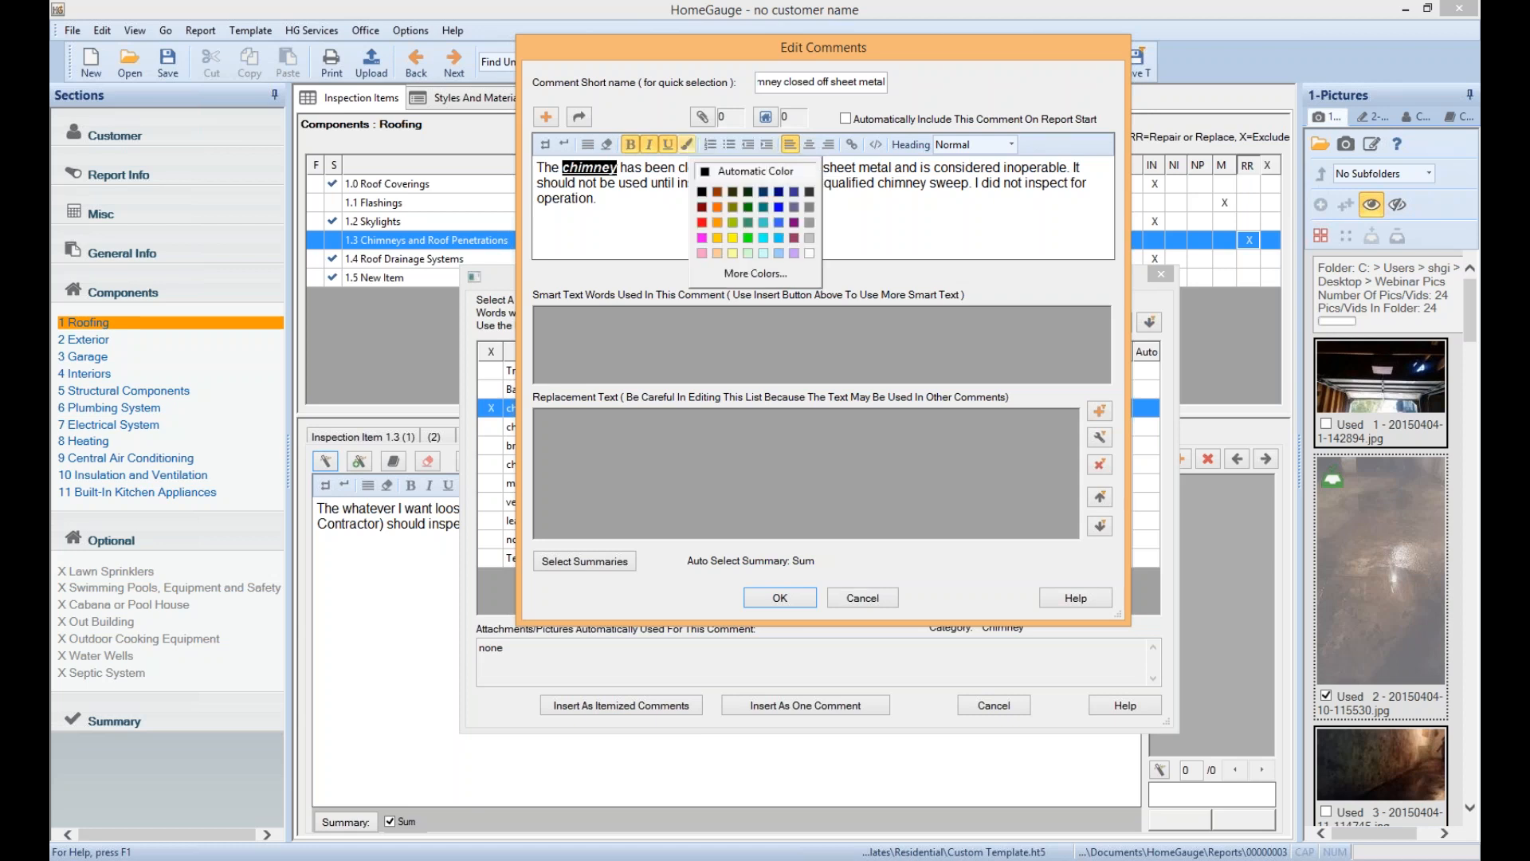
pyautogui.click(702, 223)
pyautogui.click(616, 168)
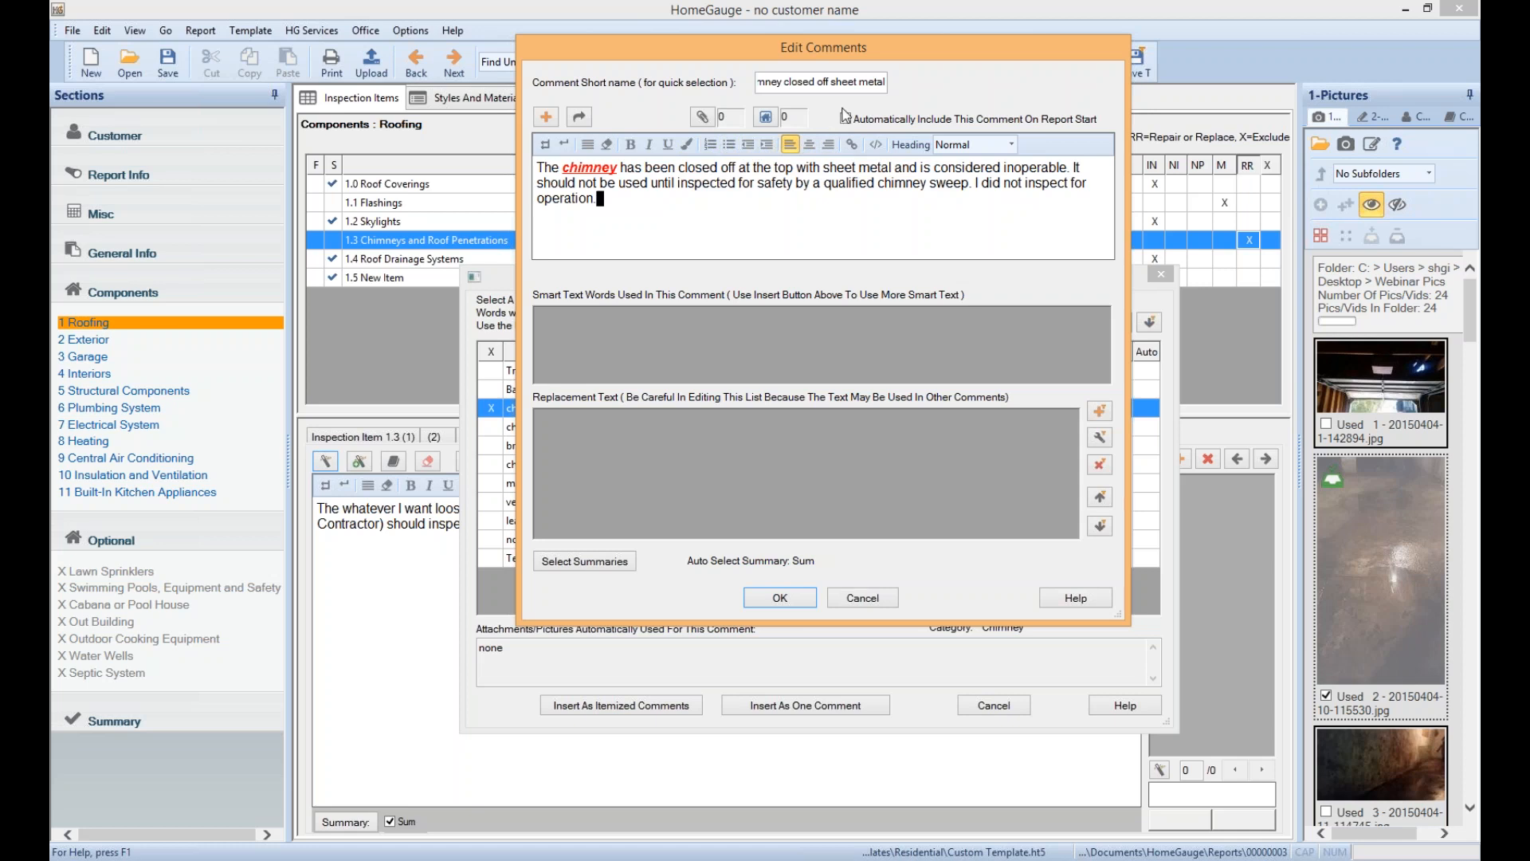
# Format the entire comment text as Heading 4, after trying Heading 1 and Normal on it
pyautogui.click(1011, 144)
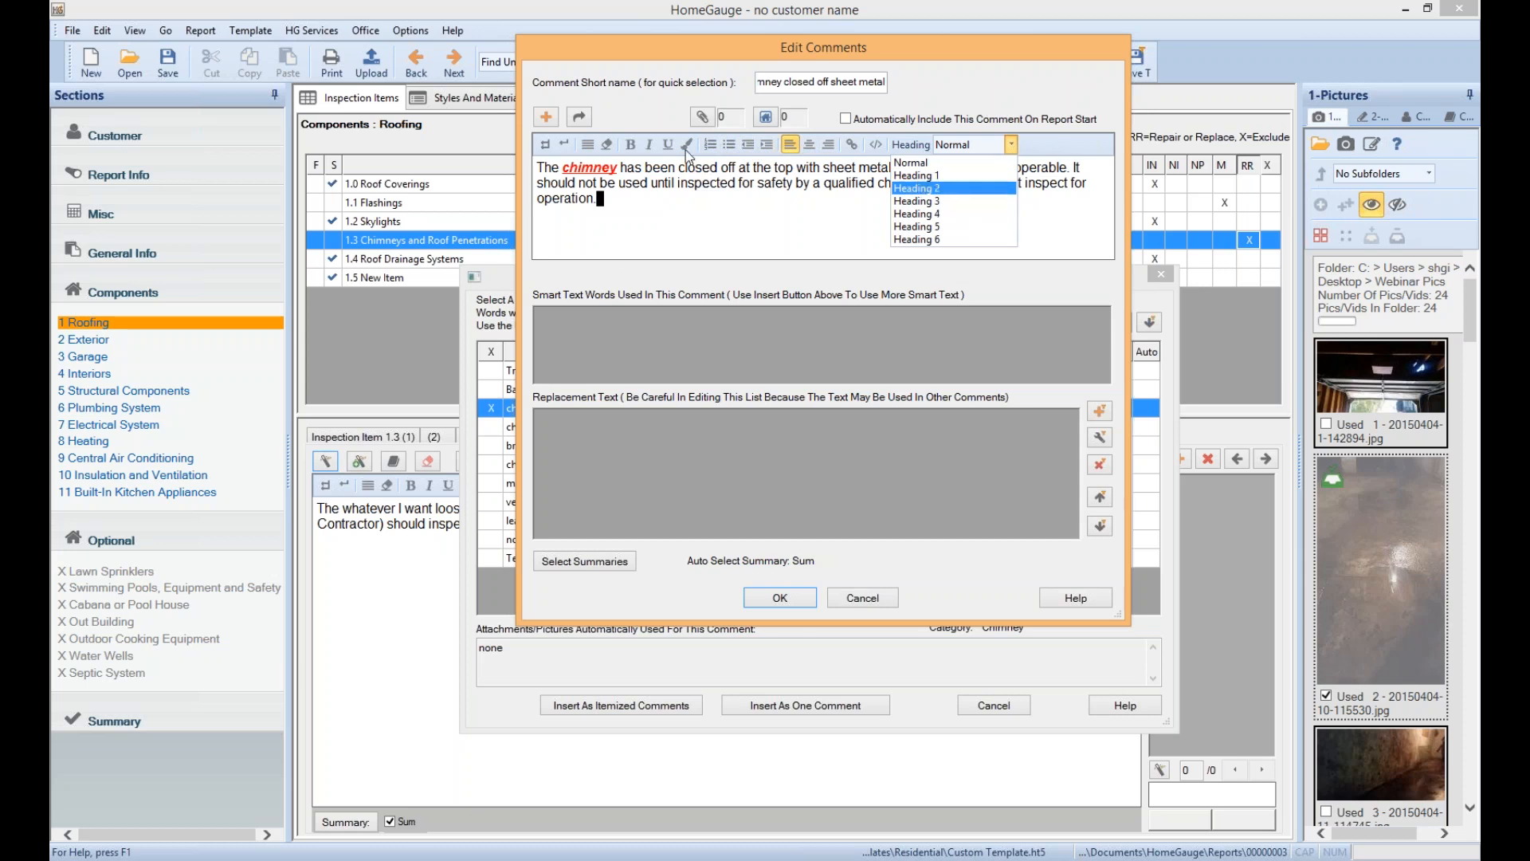
pyautogui.press('Escape')
pyautogui.hotkey('ctrl', 'a')
pyautogui.click(992, 146)
pyautogui.click(989, 175)
pyautogui.click(1009, 145)
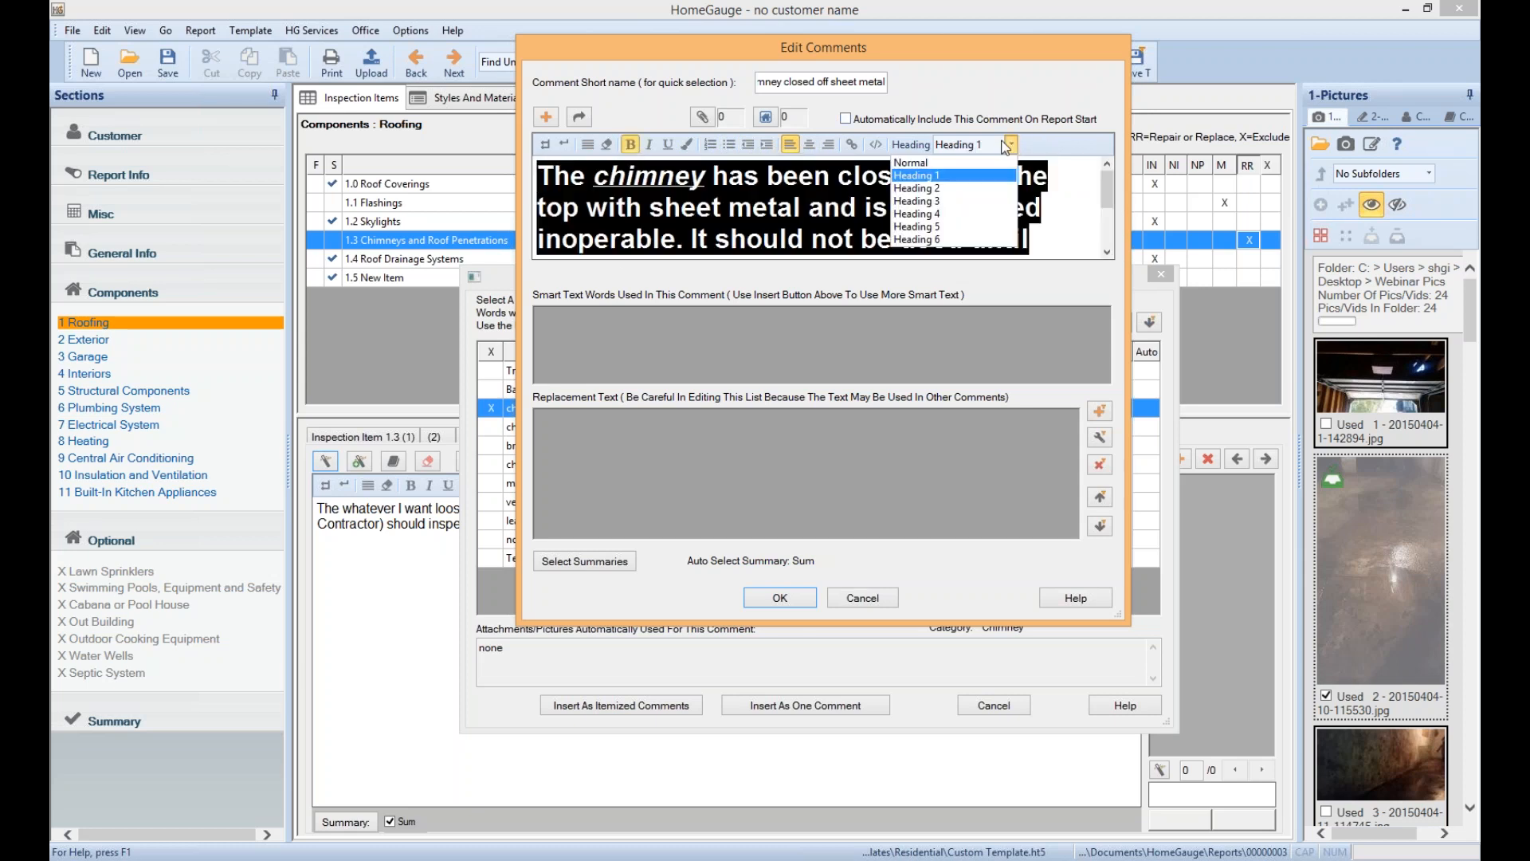
pyautogui.click(954, 164)
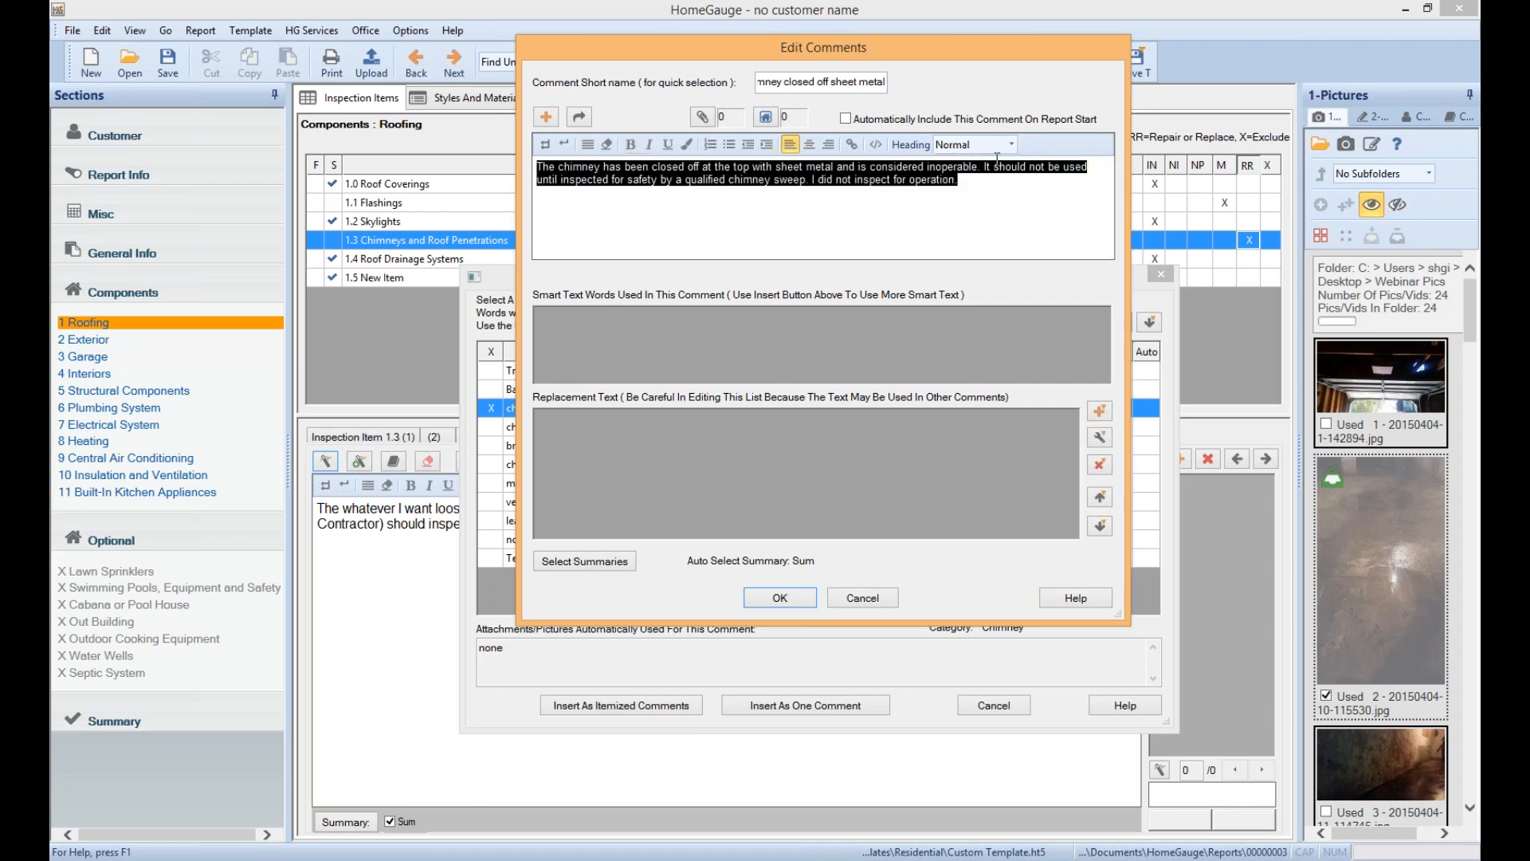
pyautogui.click(1010, 145)
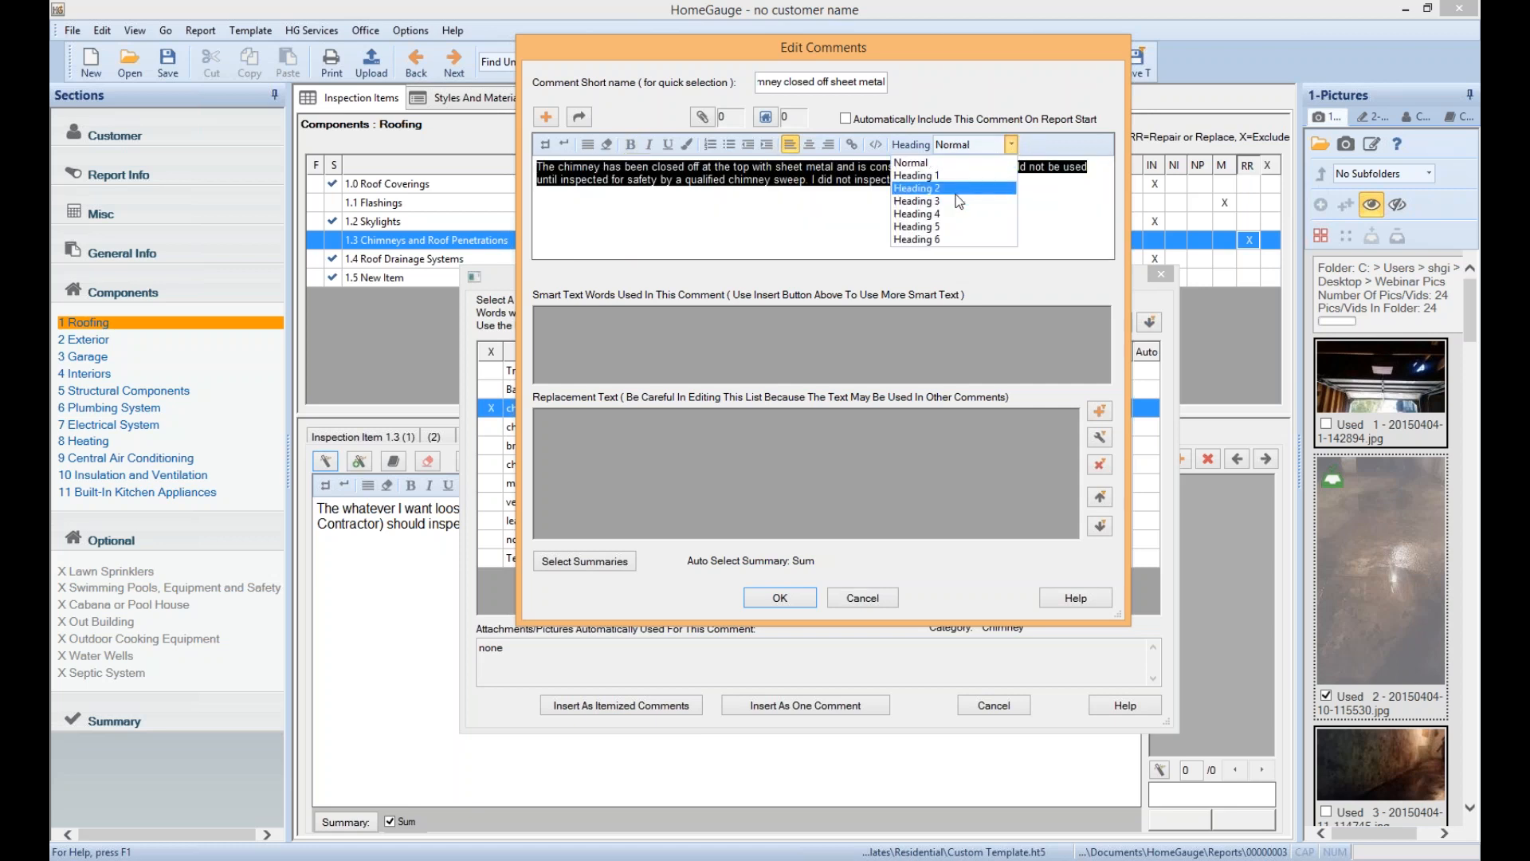
pyautogui.click(941, 214)
pyautogui.click(815, 218)
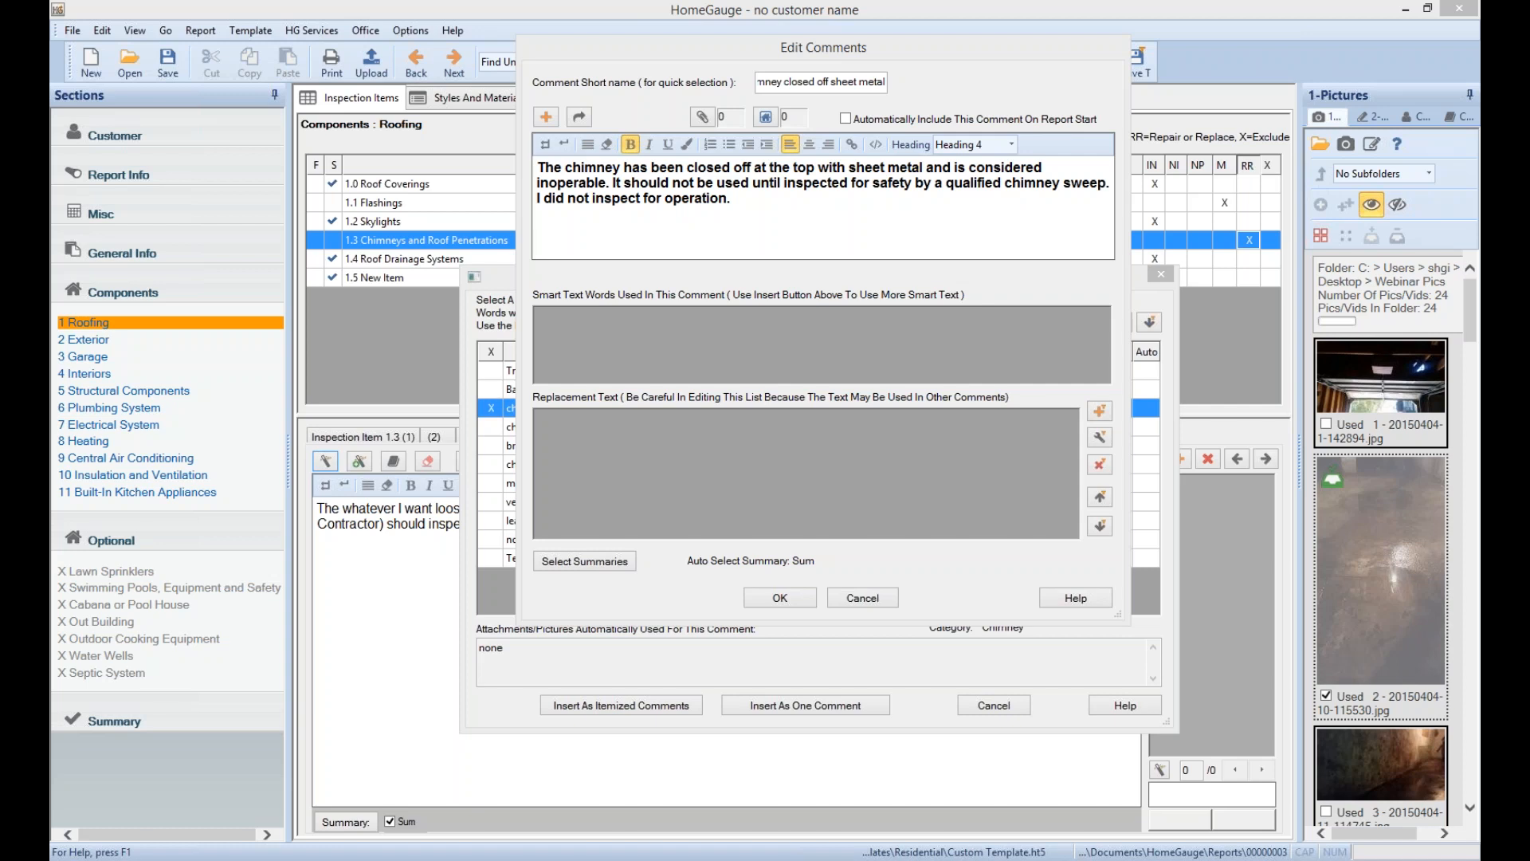
pyautogui.click(808, 198)
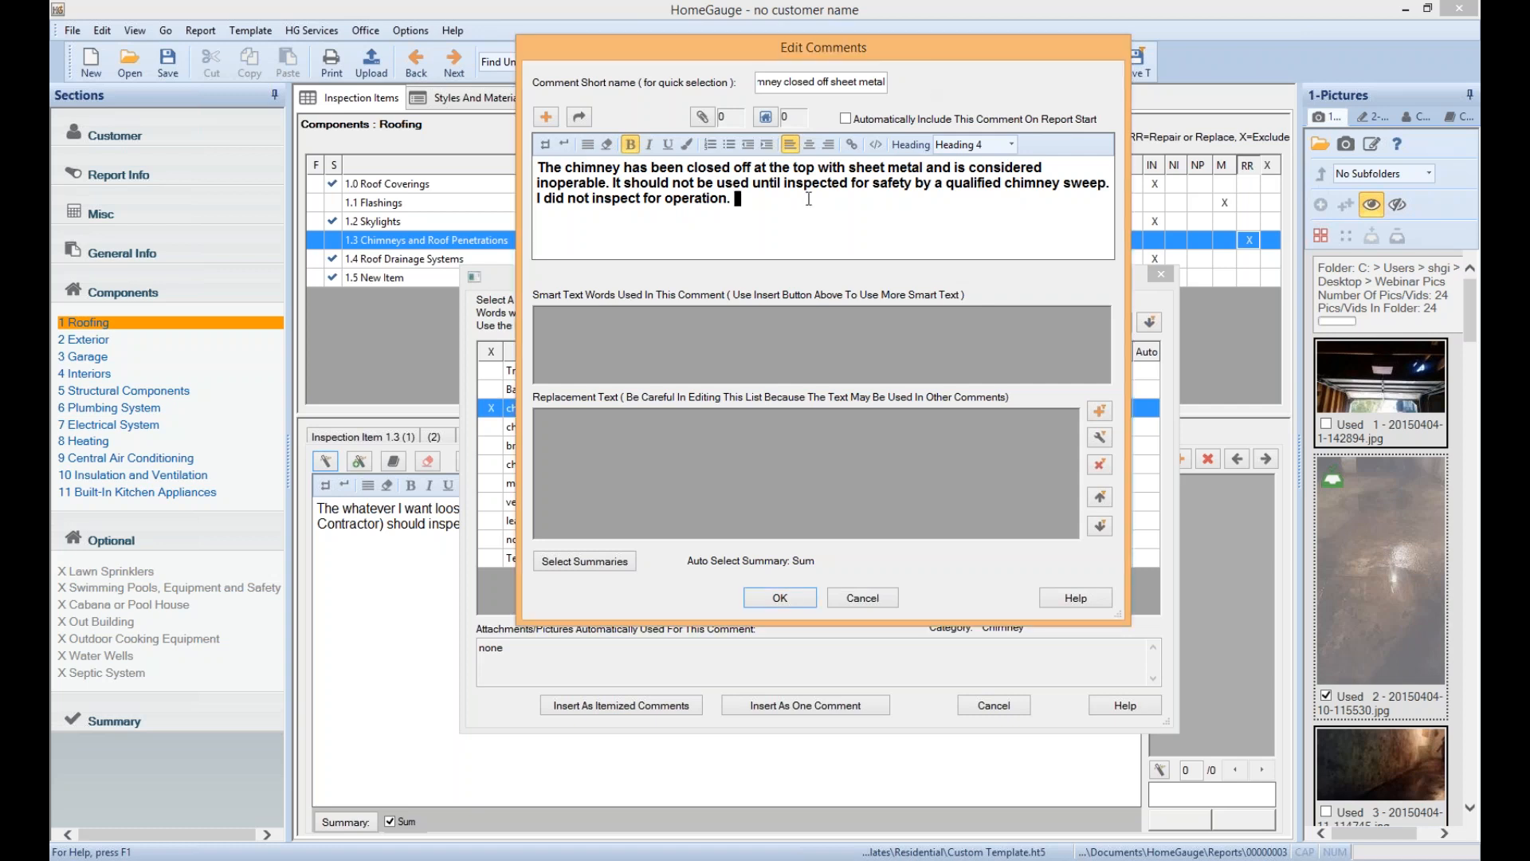
pyautogui.write('Click HERE for more info.')
pyautogui.moveTo(770, 199); pyautogui.dragTo(808, 198)
pyautogui.click(774, 195)
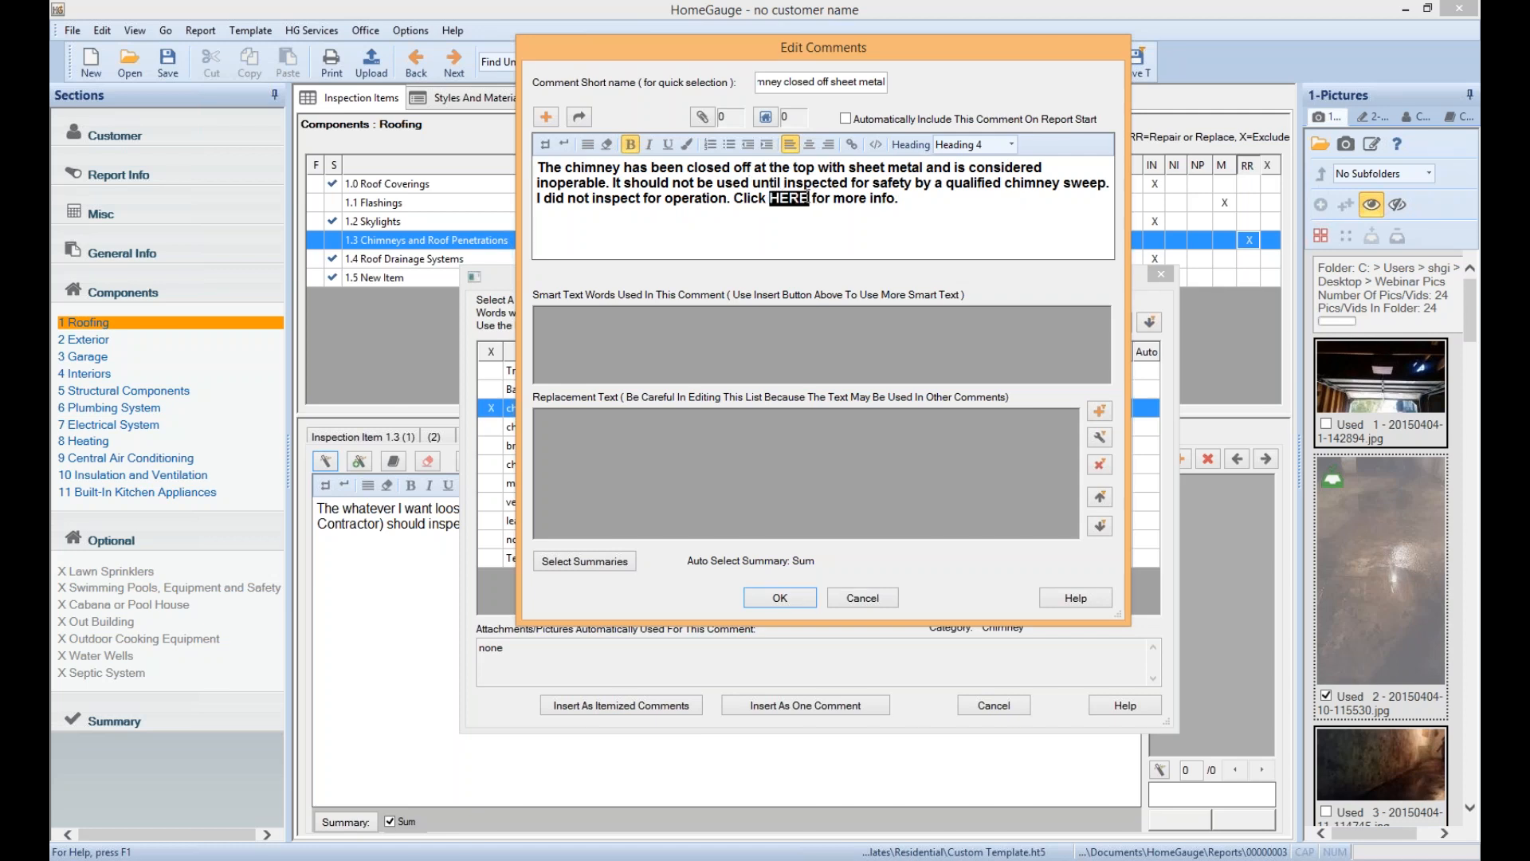
pyautogui.click(852, 145)
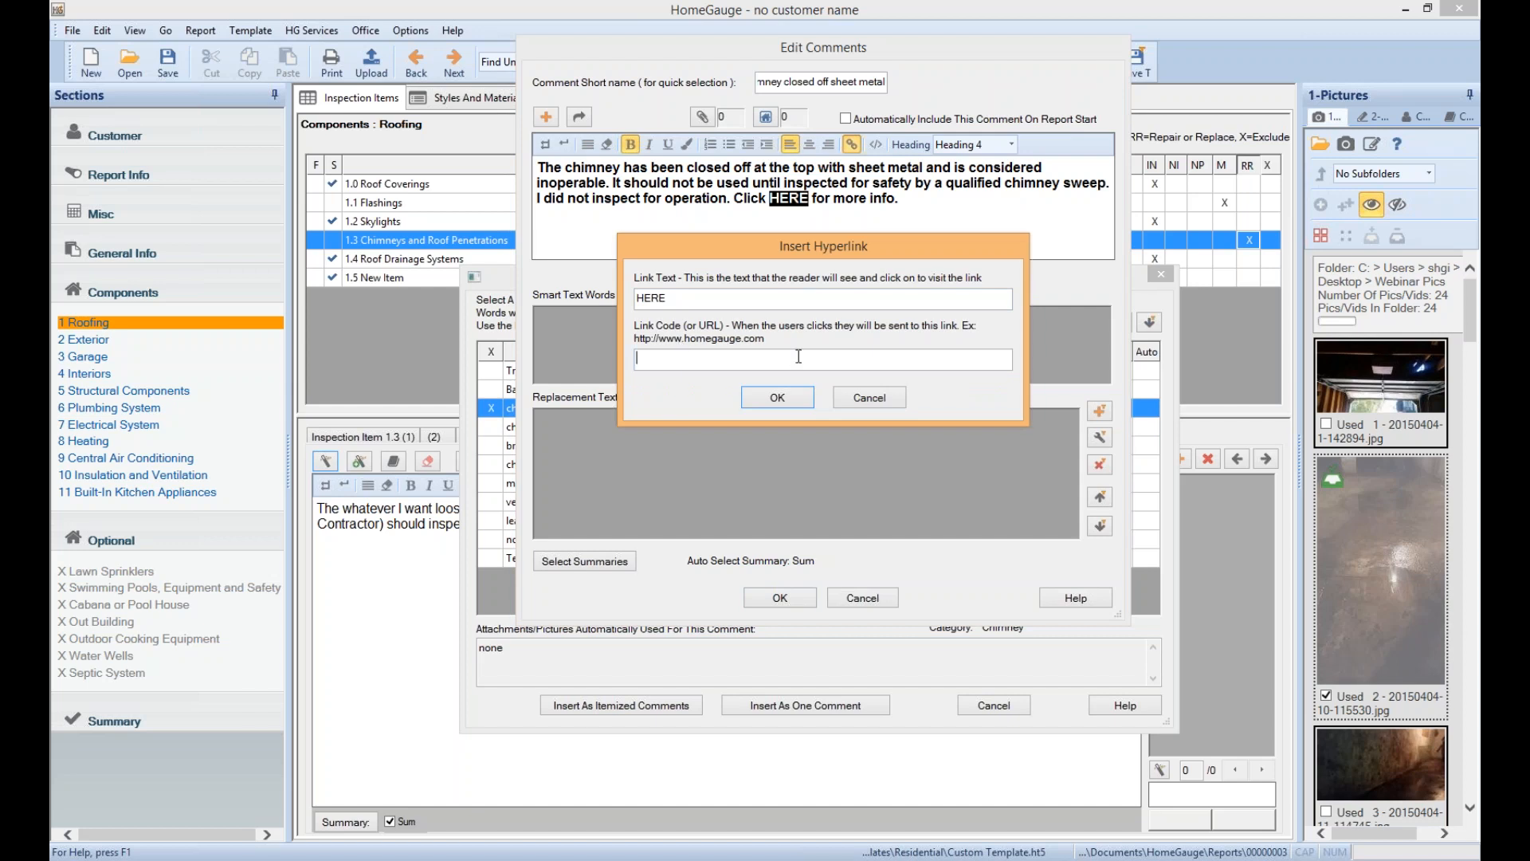
pyautogui.write('https://www.homegauge.com/')
pyautogui.click(777, 397)
pyautogui.click(898, 198)
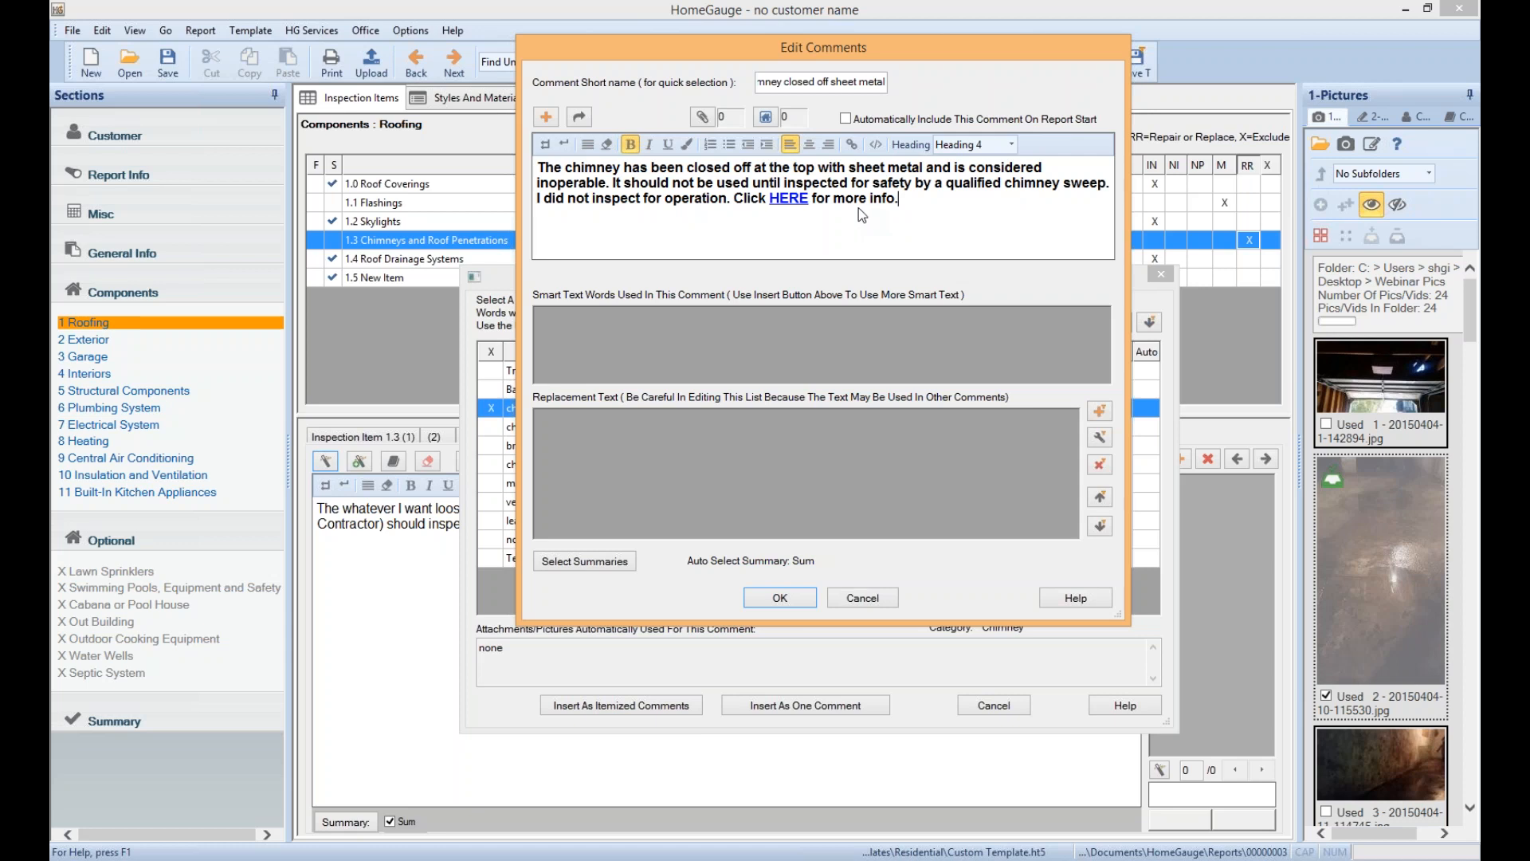
pyautogui.click(793, 599)
pyautogui.click(994, 706)
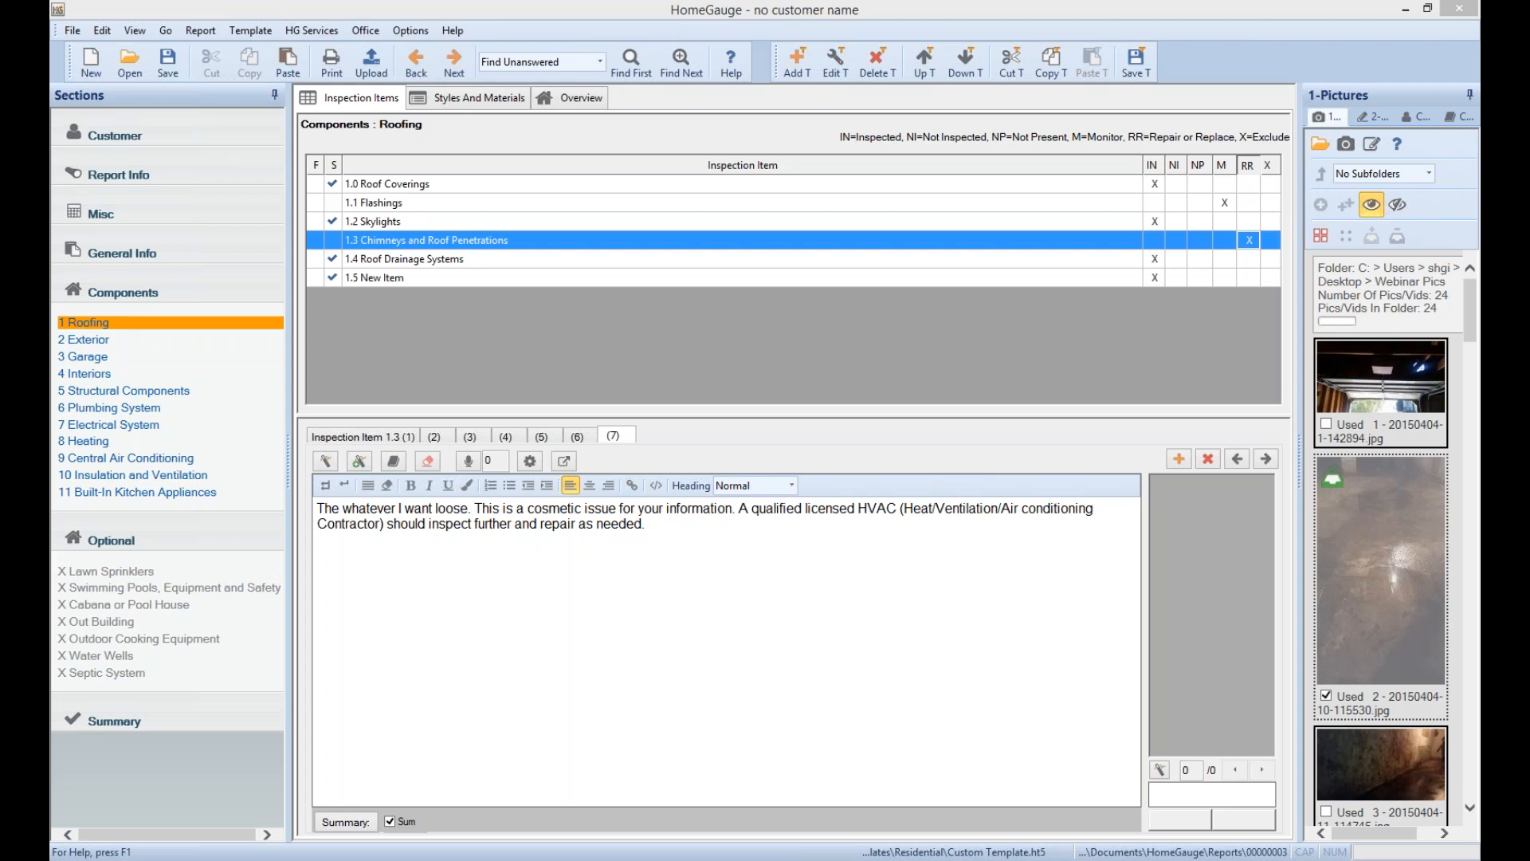
# Mark inspection item 1.1 Flashings as NP
pyautogui.click(1201, 203)
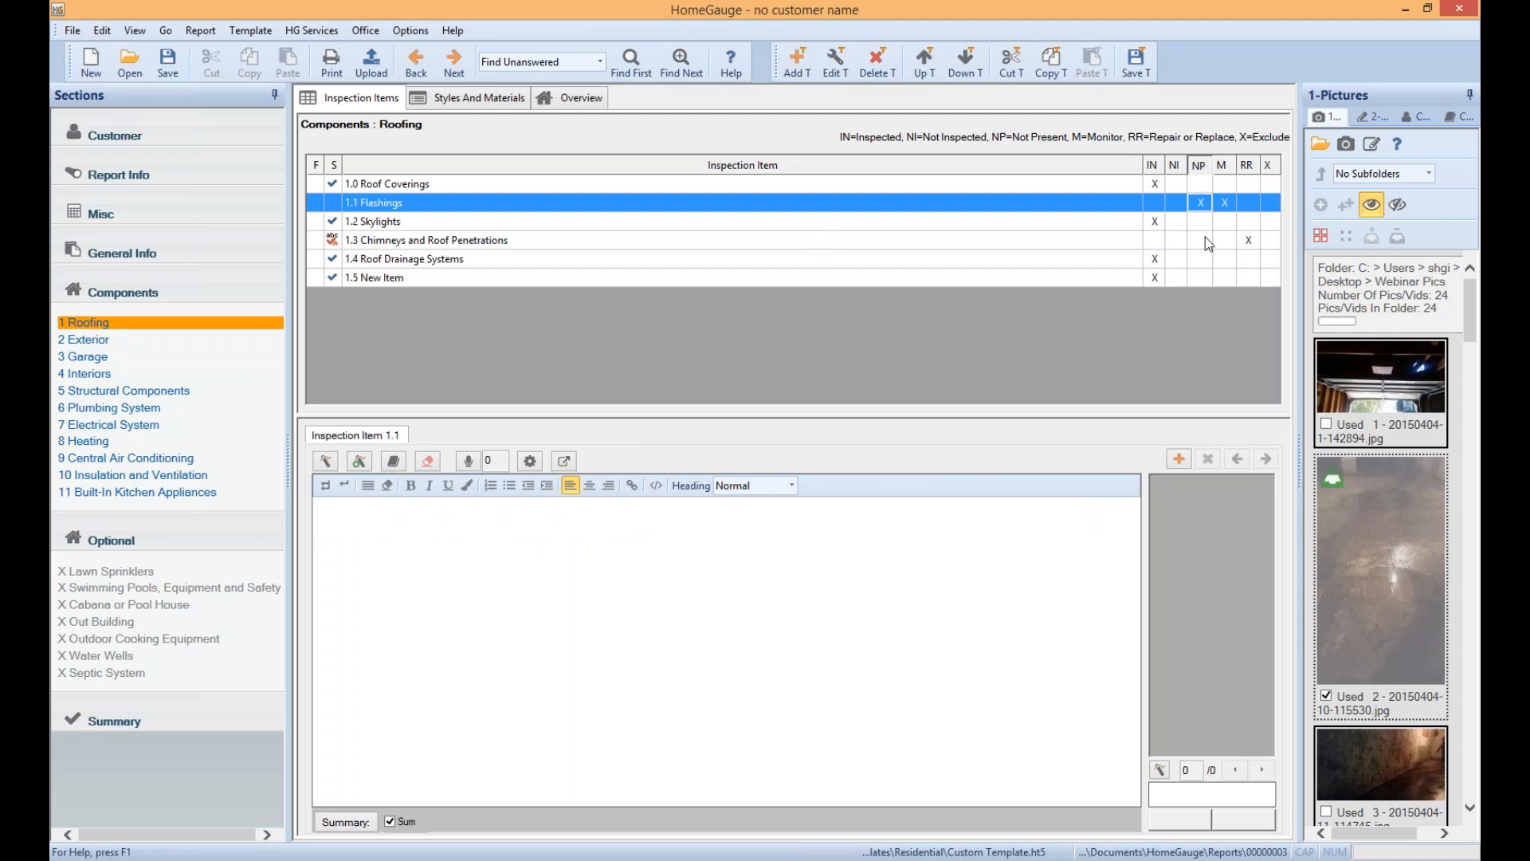
# In the General Info report introduction, add the line "Type into one report." below the Repair or Replace definition, separated by blank lines
pyautogui.click(90, 241)
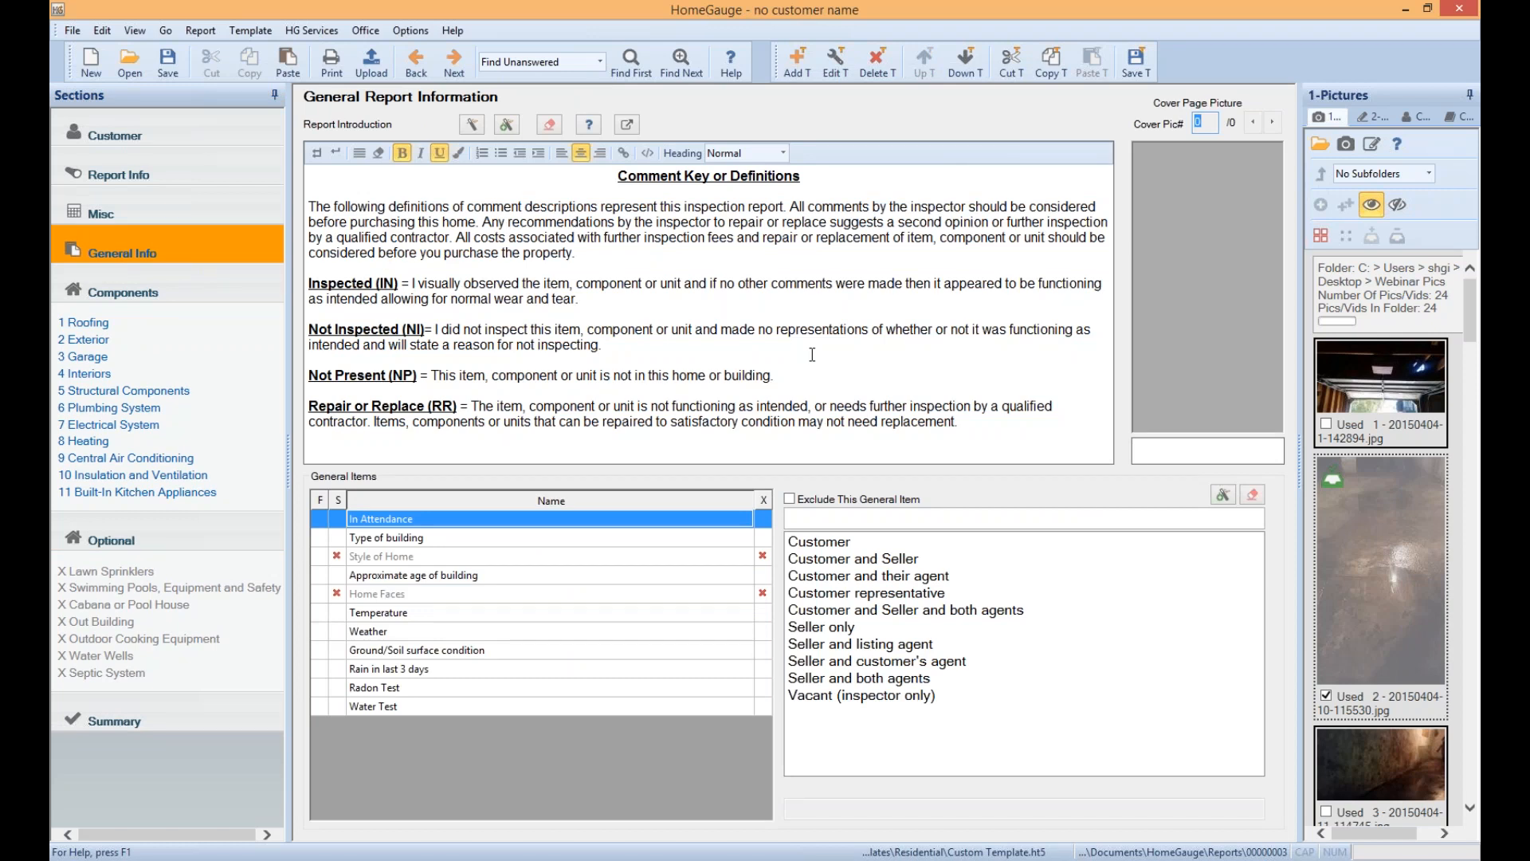
pyautogui.click(817, 192)
pyautogui.click(574, 257)
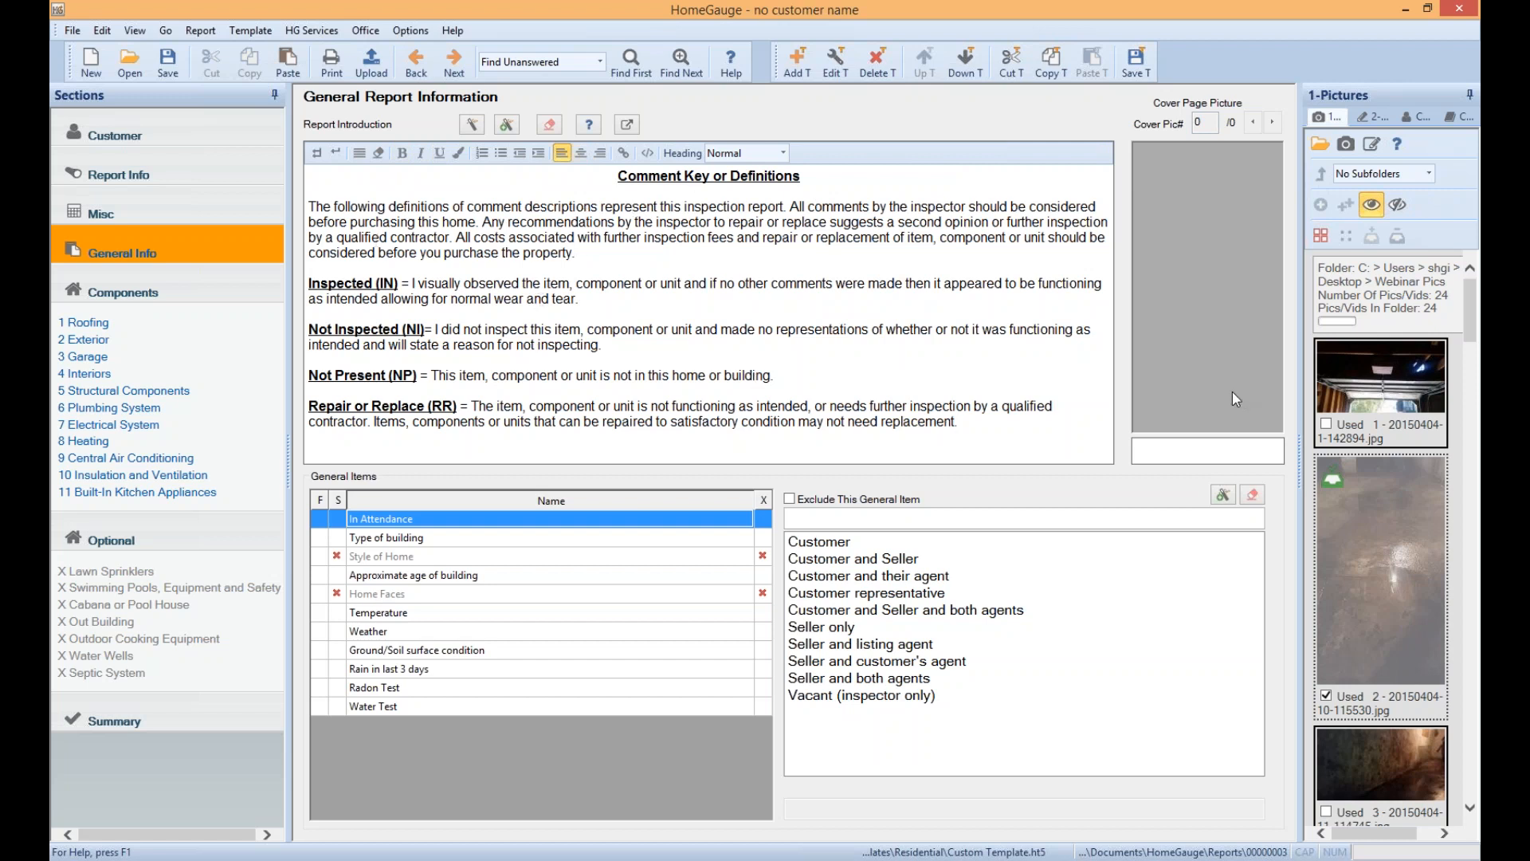
pyautogui.moveTo(1425, 373)
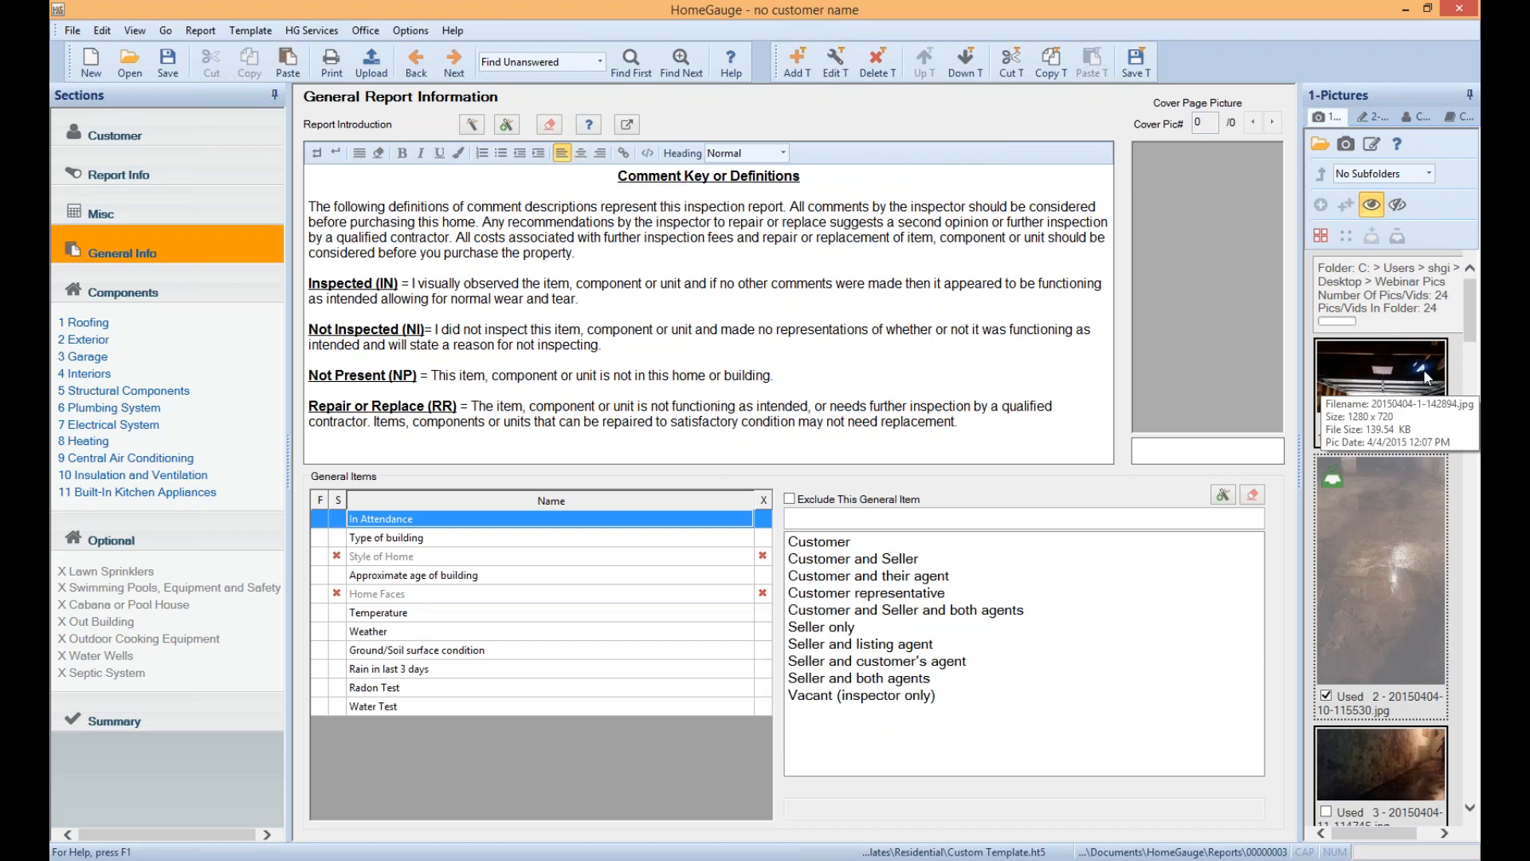
pyautogui.press('Return')
pyautogui.press('Return')
pyautogui.press('Return')
pyautogui.press('Return')
pyautogui.write('T')
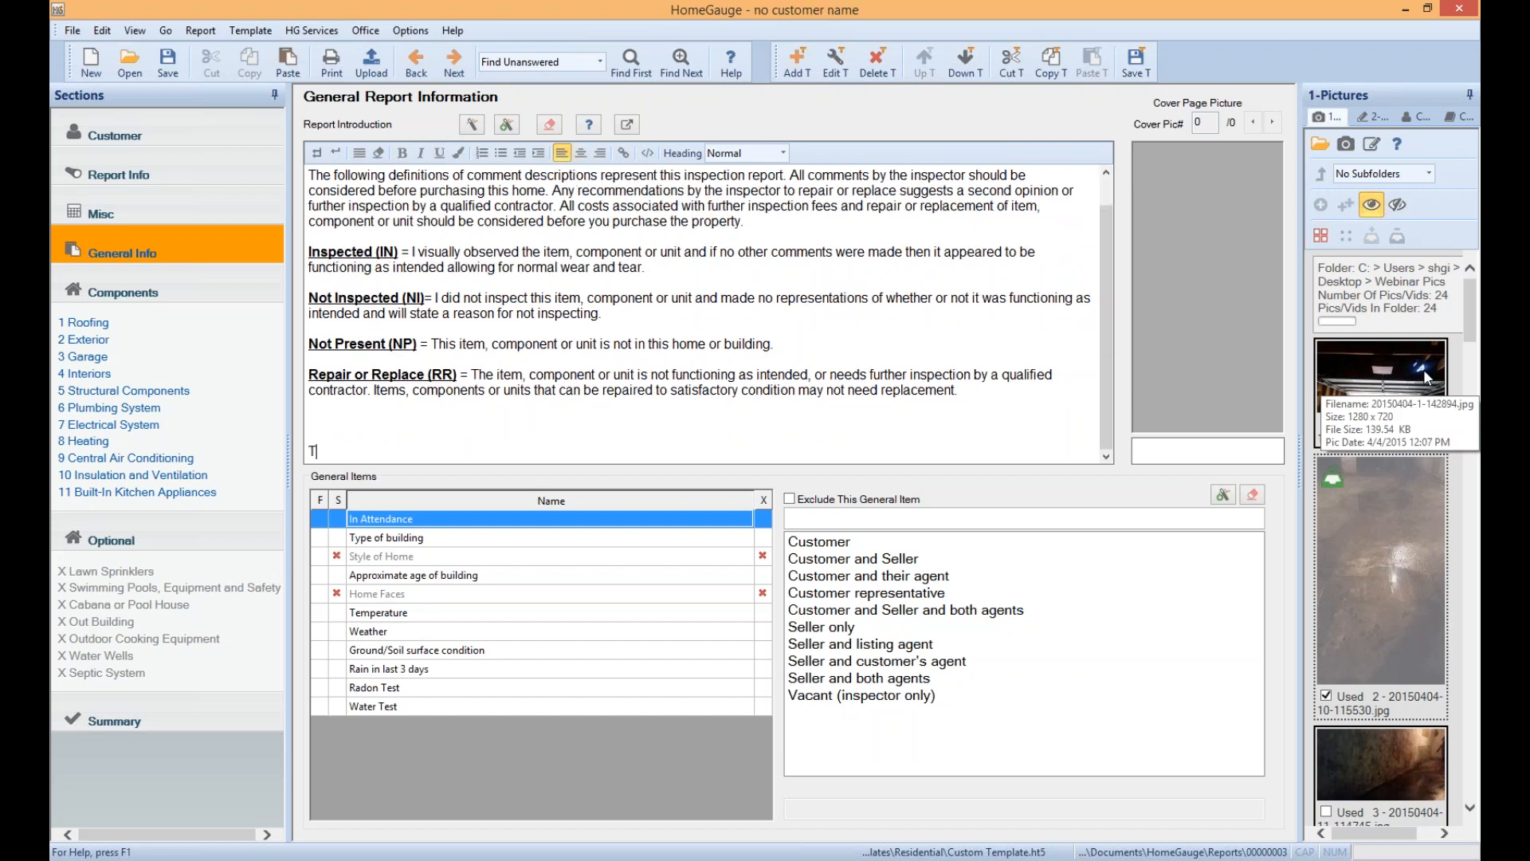
pyautogui.write('ype into one report.')
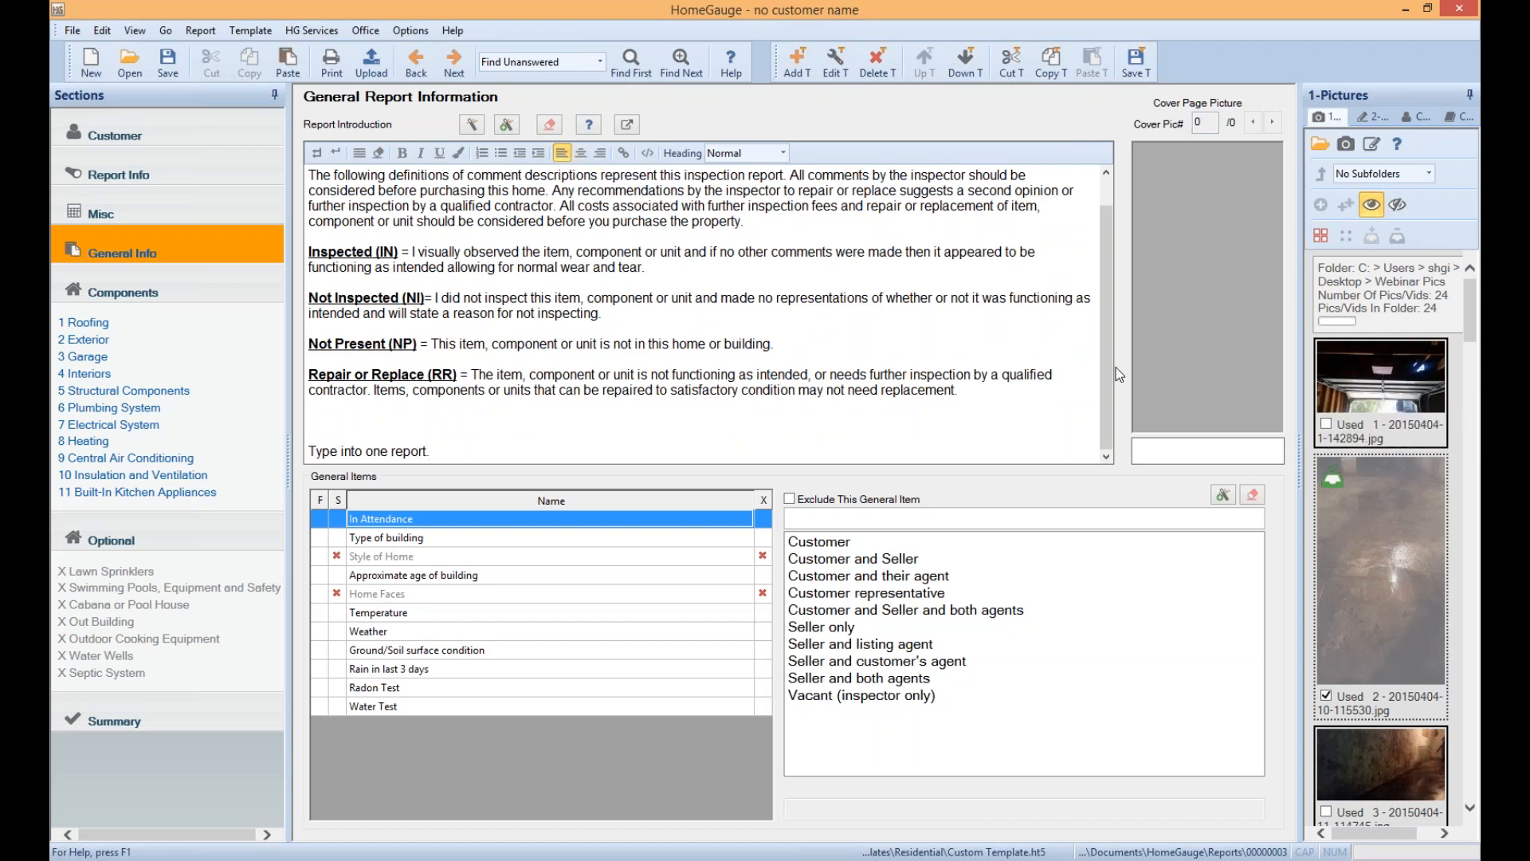
# Select the "Type into one report." line in the introduction and save the current template
pyautogui.hotkey('ctrl', 'shift', 'Left')
pyautogui.hotkey('ctrl', 'shift', 'Left')
pyautogui.hotkey('ctrl', 'shift', 'Left')
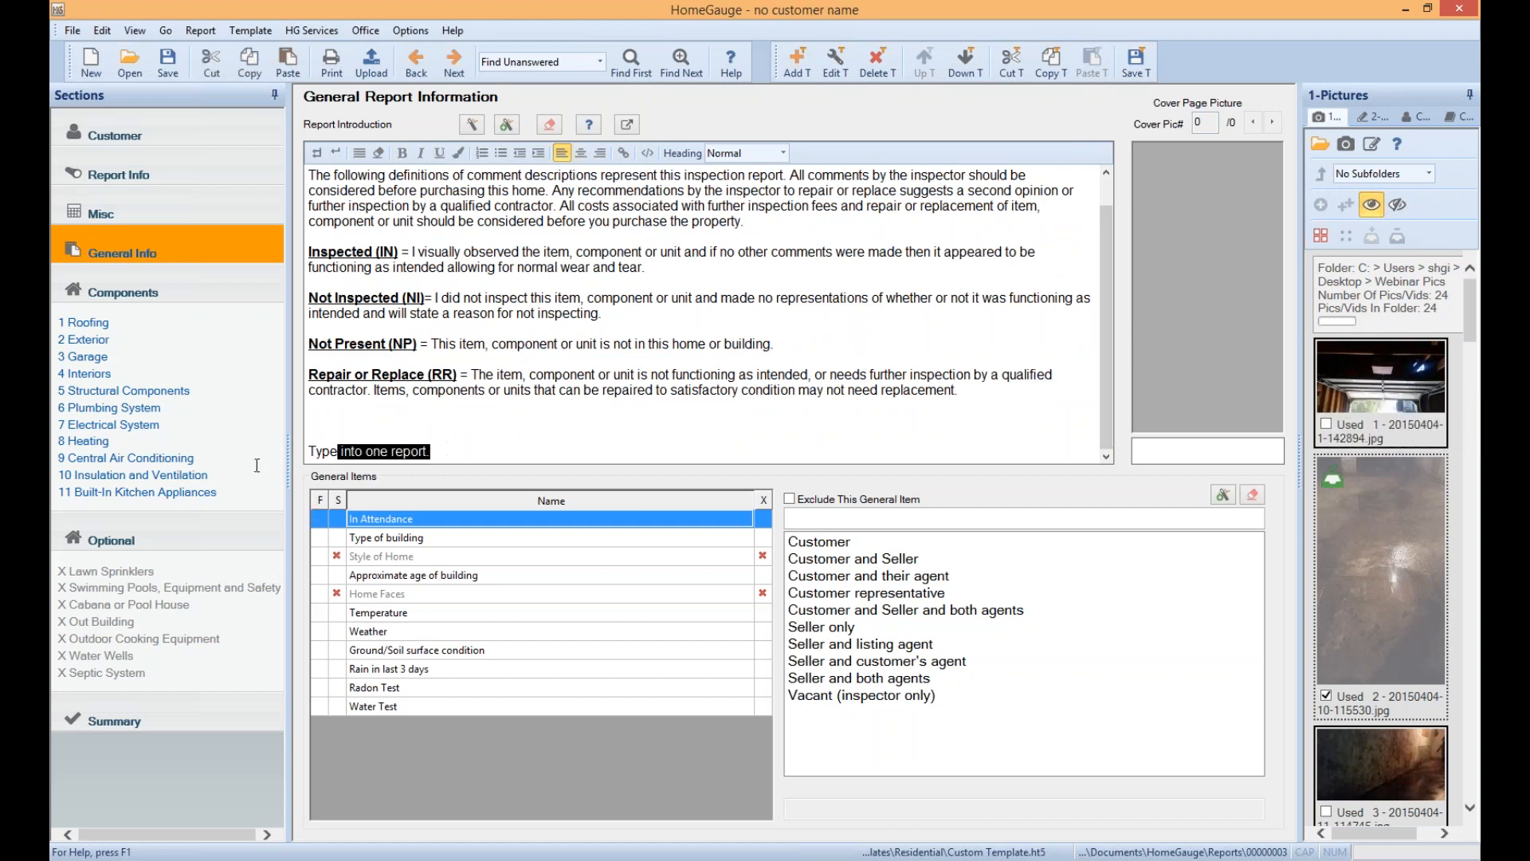
pyautogui.moveTo(451, 453); pyautogui.dragTo(310, 451)
pyautogui.click(1136, 62)
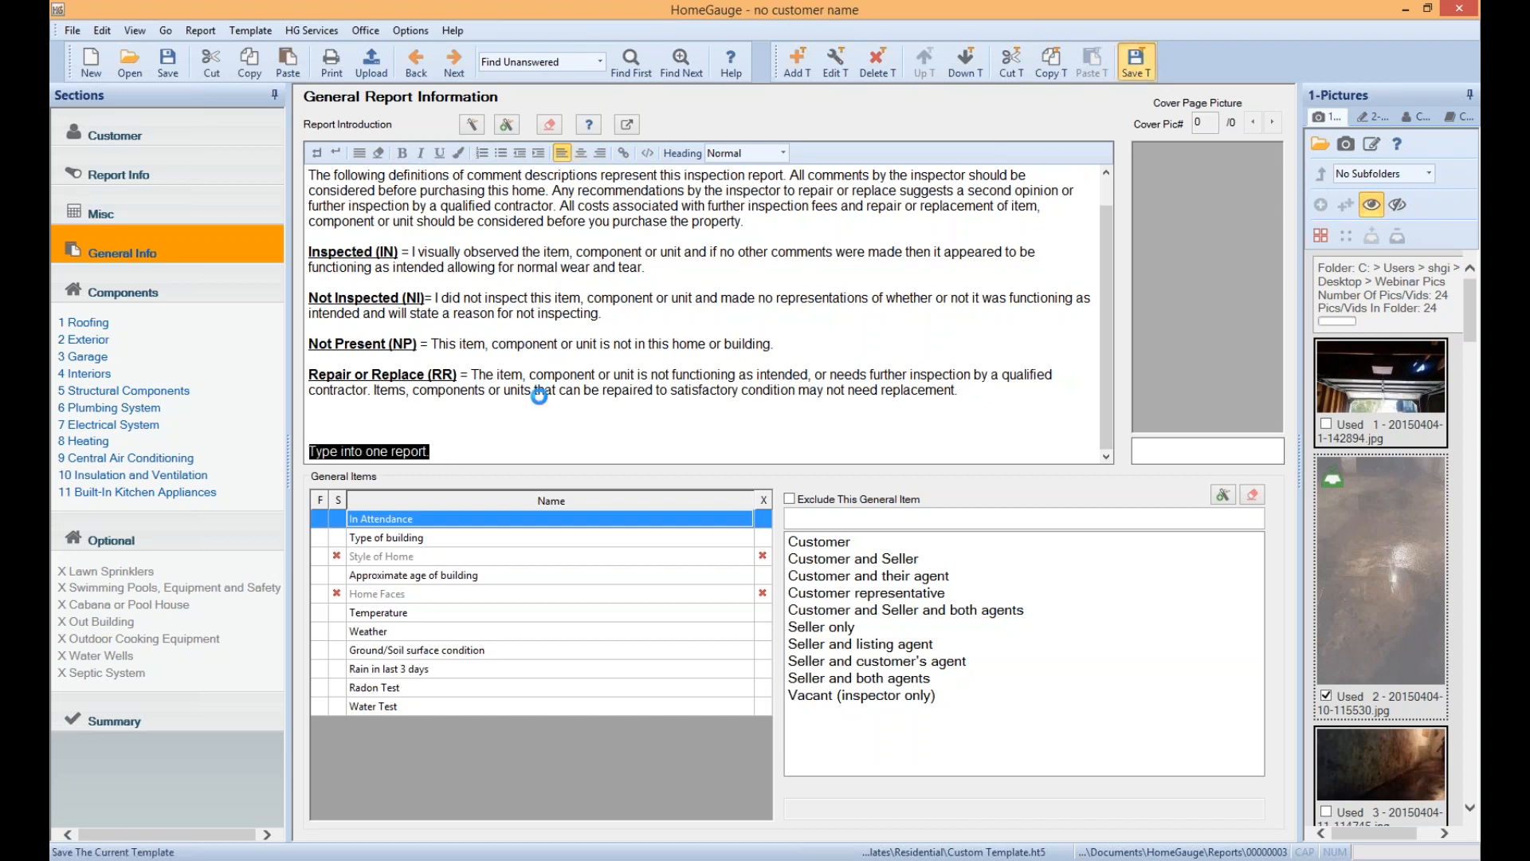
# Add the word "Test" below the "Type into one report." line, leaving blank space between them
pyautogui.click(558, 453)
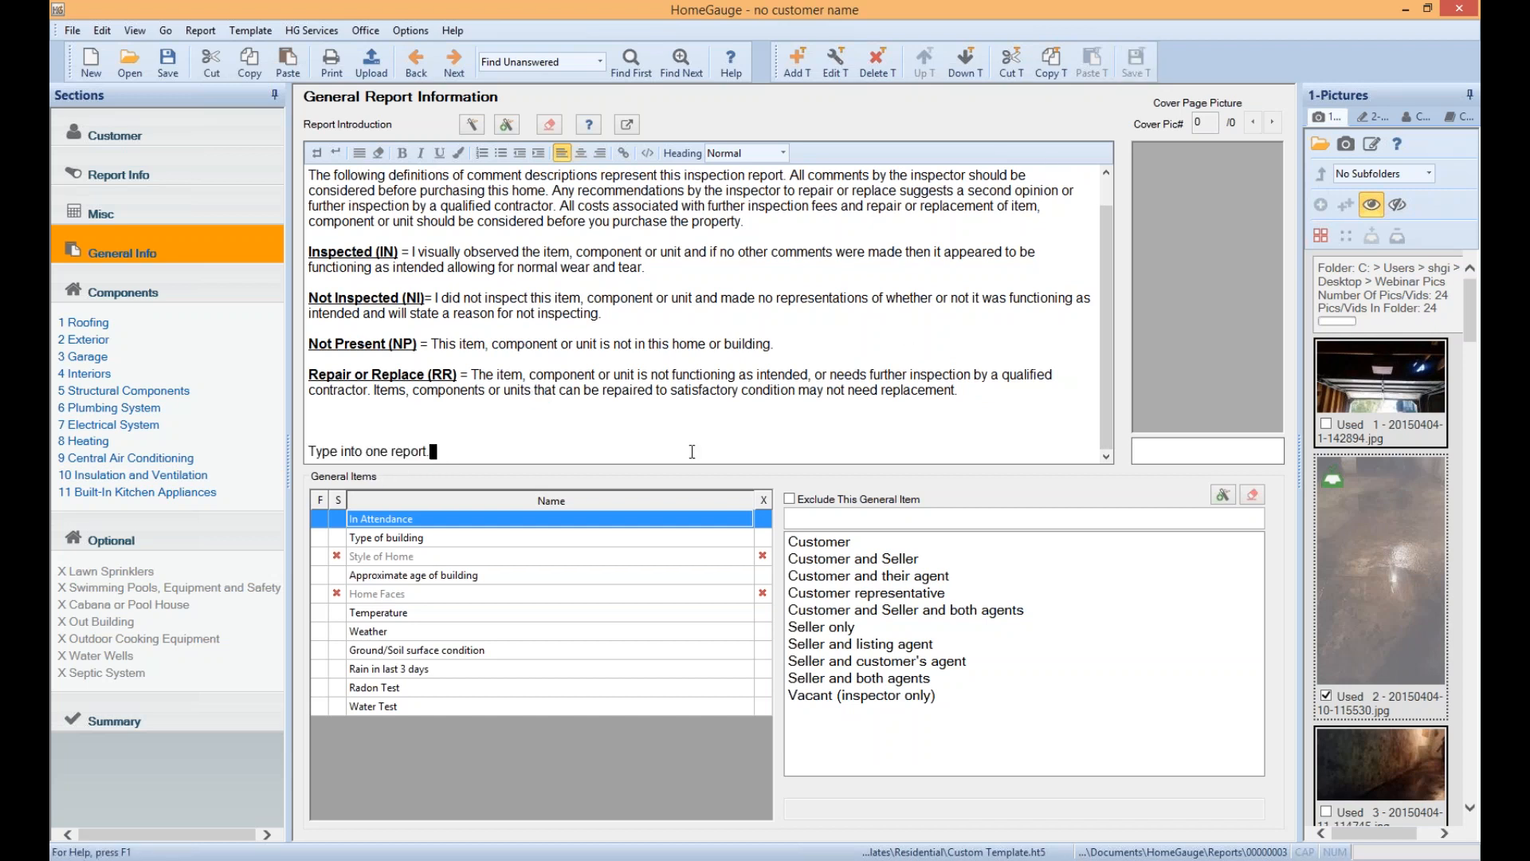
pyautogui.press('Return')
pyautogui.press('Return')
pyautogui.write('Test')
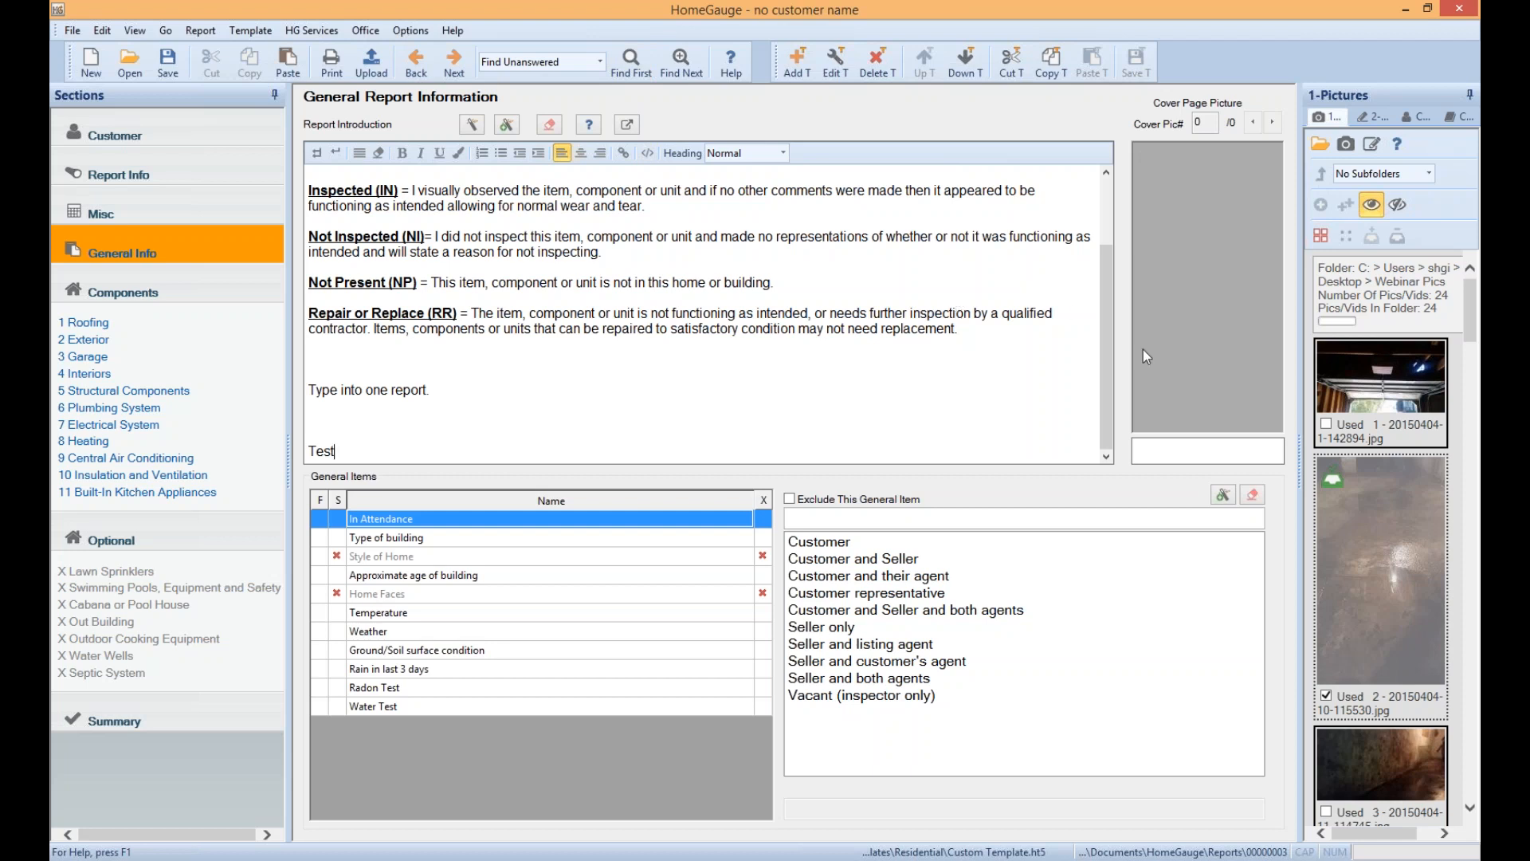
# Review the Roofing section's overview introduction and footer, and return to the General Info report introduction
pyautogui.scroll(2, 1080, 332)
pyautogui.scroll(2, 1080, 332)
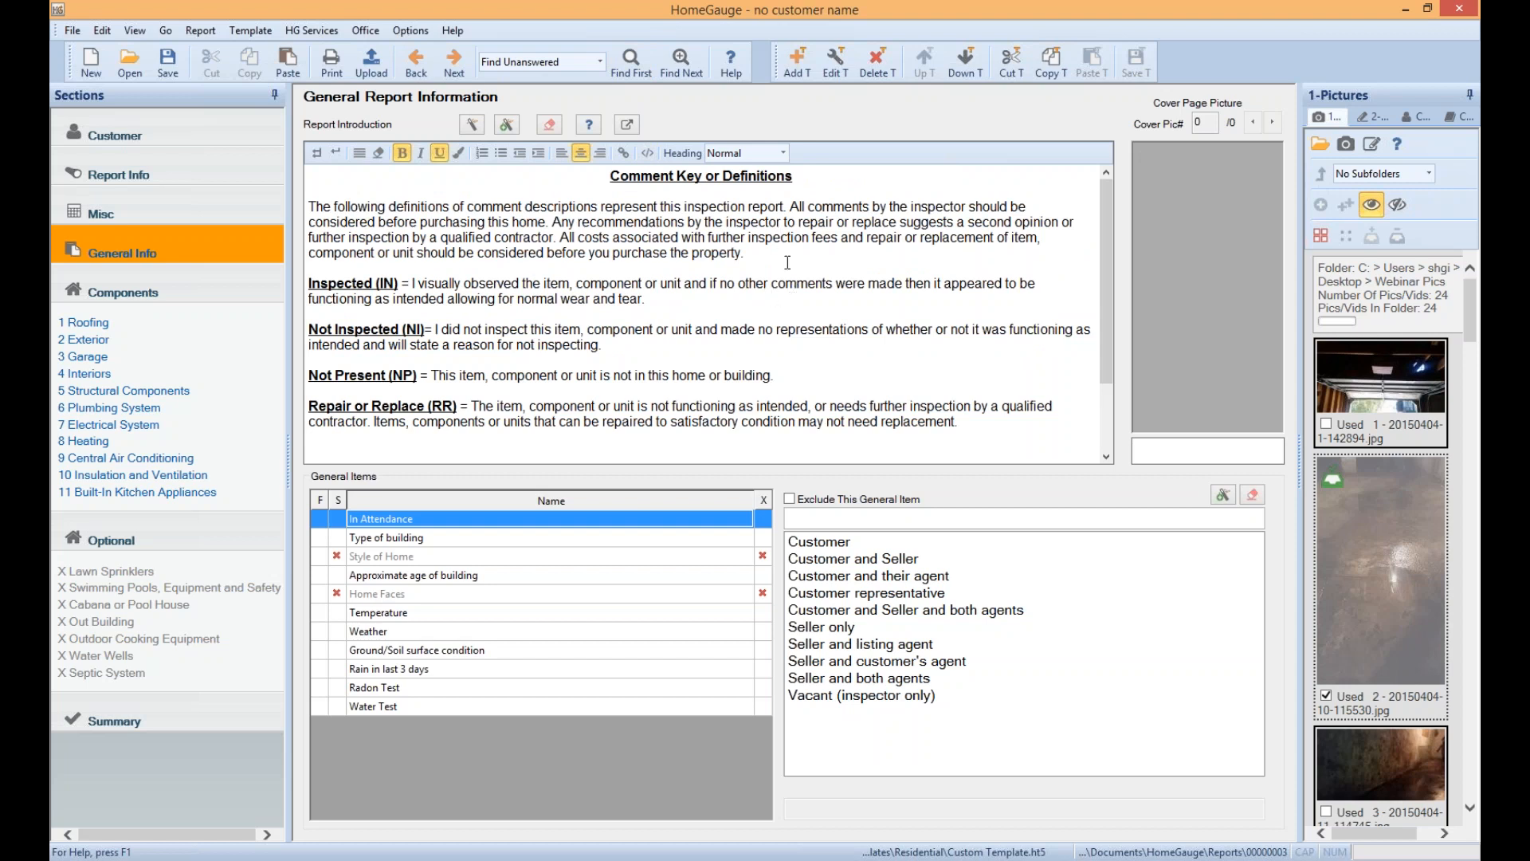
pyautogui.click(104, 329)
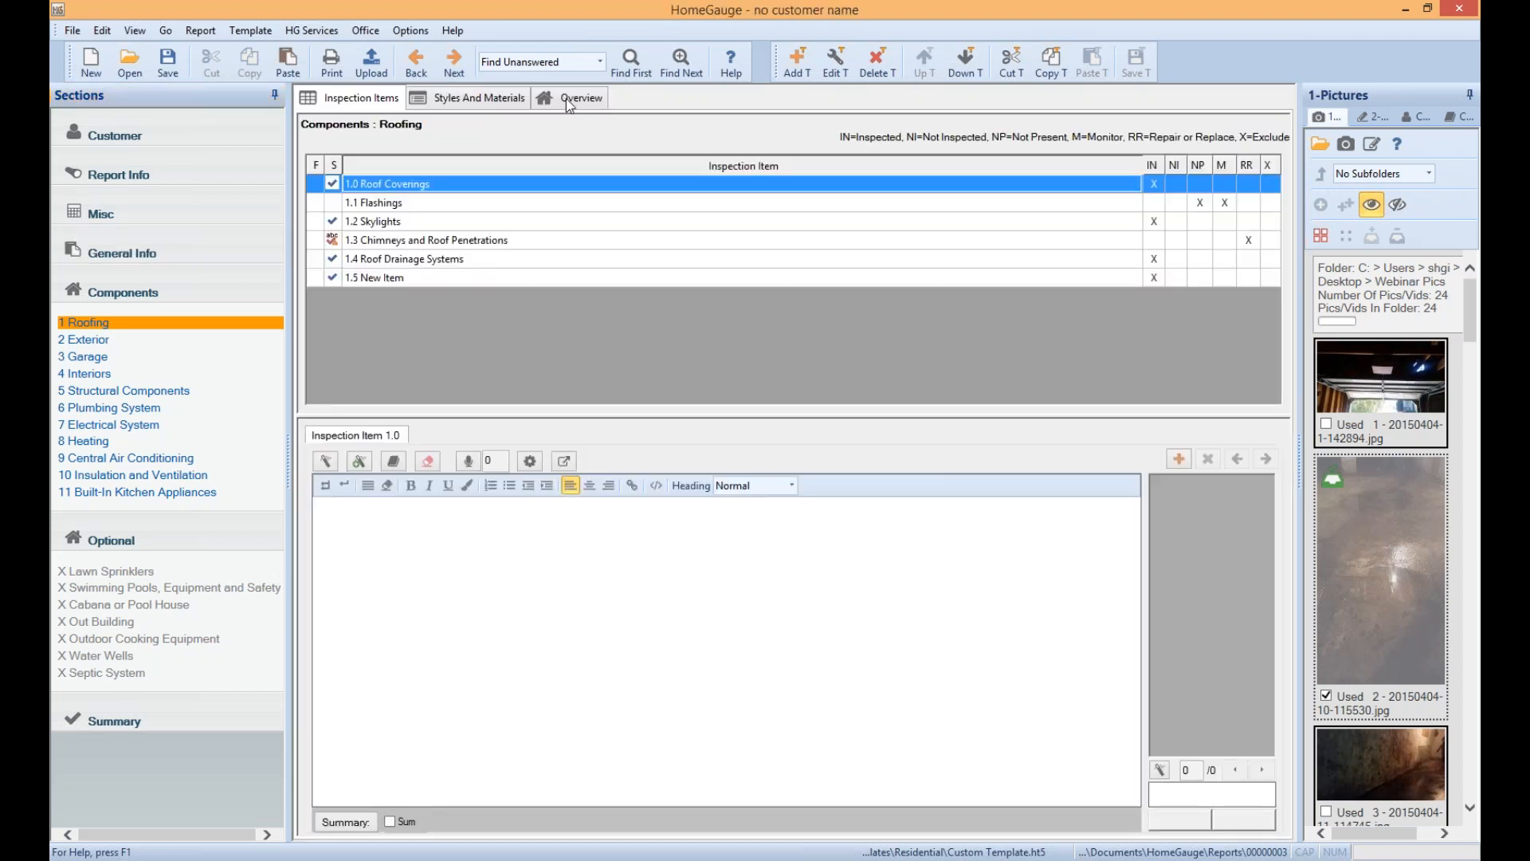
pyautogui.click(575, 99)
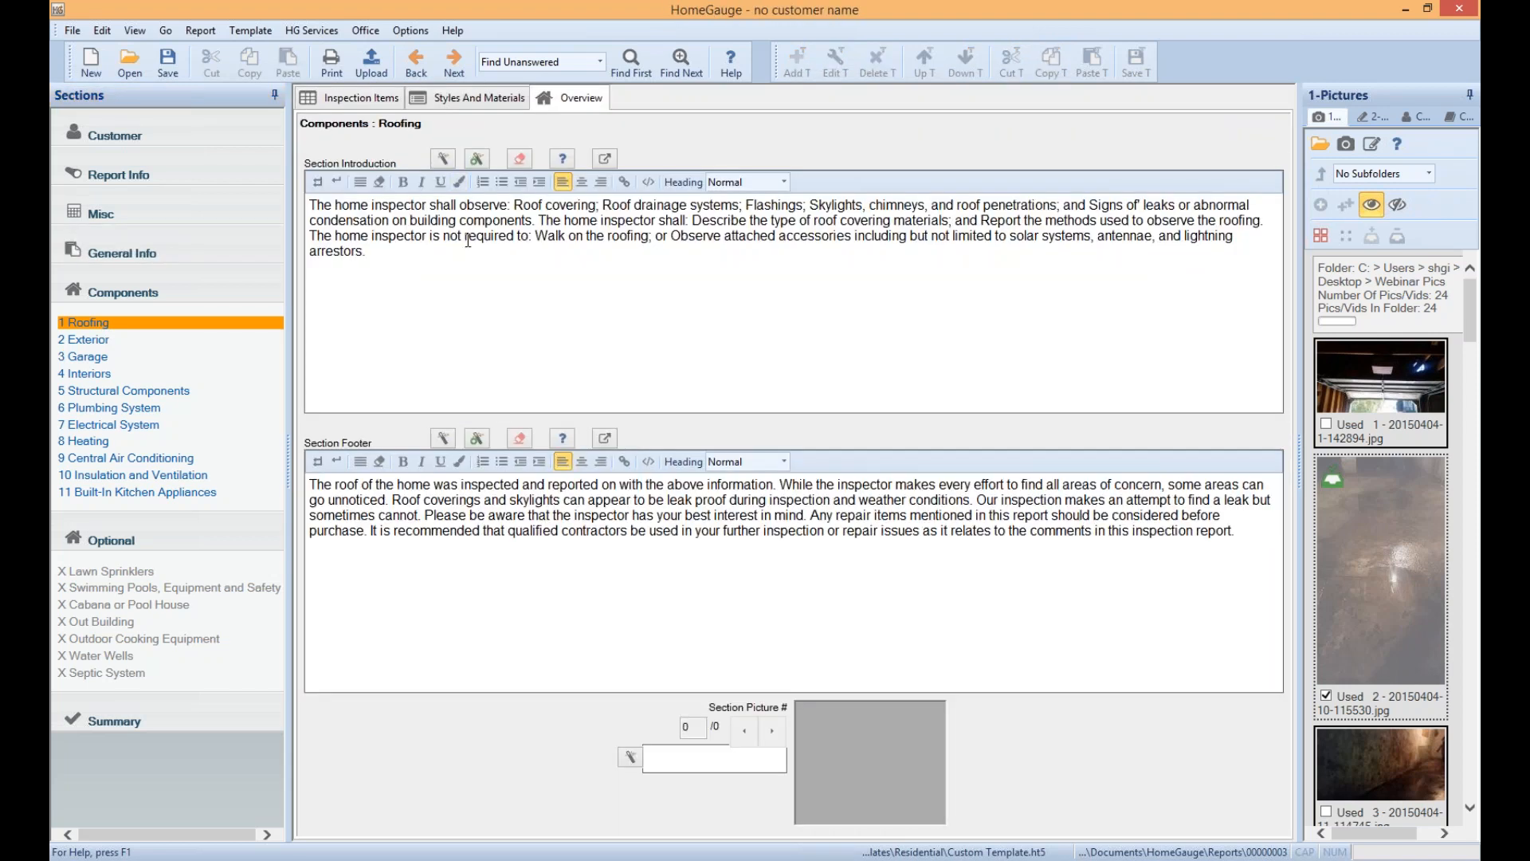
pyautogui.click(192, 247)
pyautogui.click(828, 237)
pyautogui.moveTo(844, 283); pyautogui.dragTo(647, 298)
pyautogui.click(950, 381)
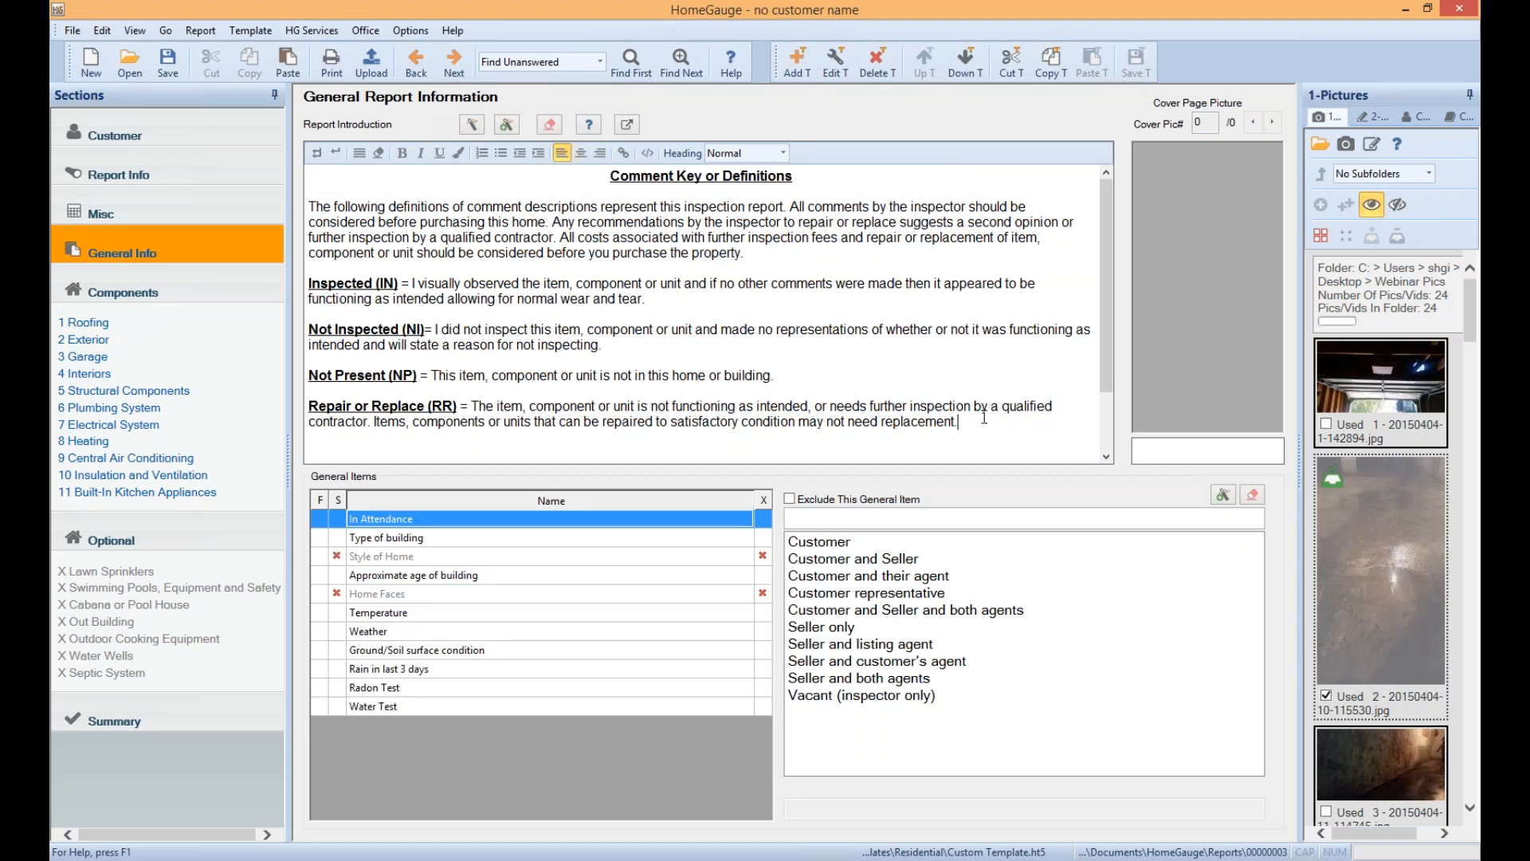
pyautogui.click(632, 255)
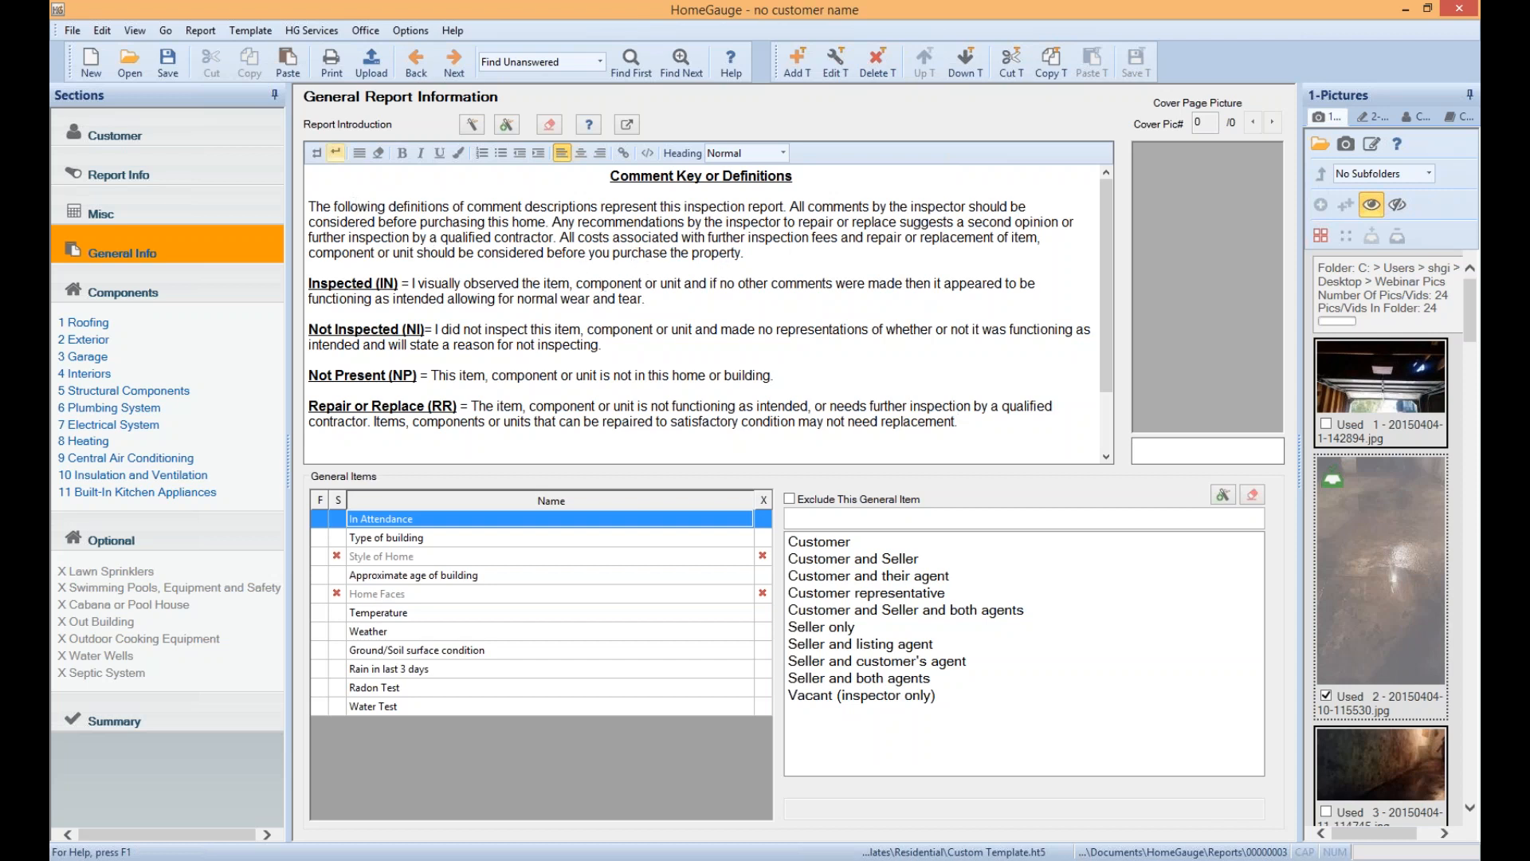
# Open the Comment Key comment for editing from the General Info report introduction's comment list
pyautogui.click(471, 128)
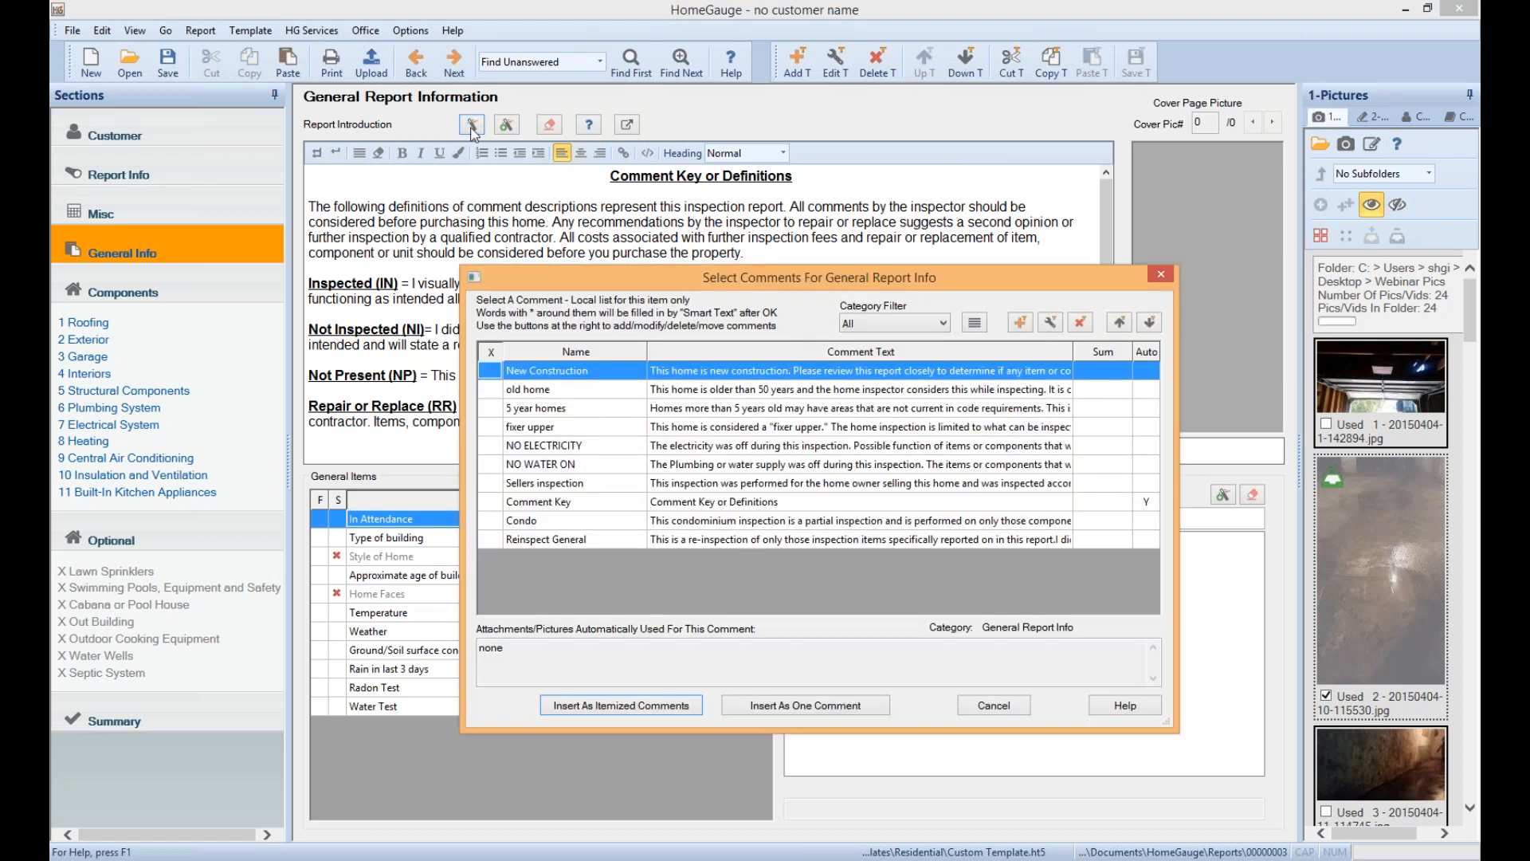
pyautogui.moveTo(860, 280); pyautogui.dragTo(835, 145)
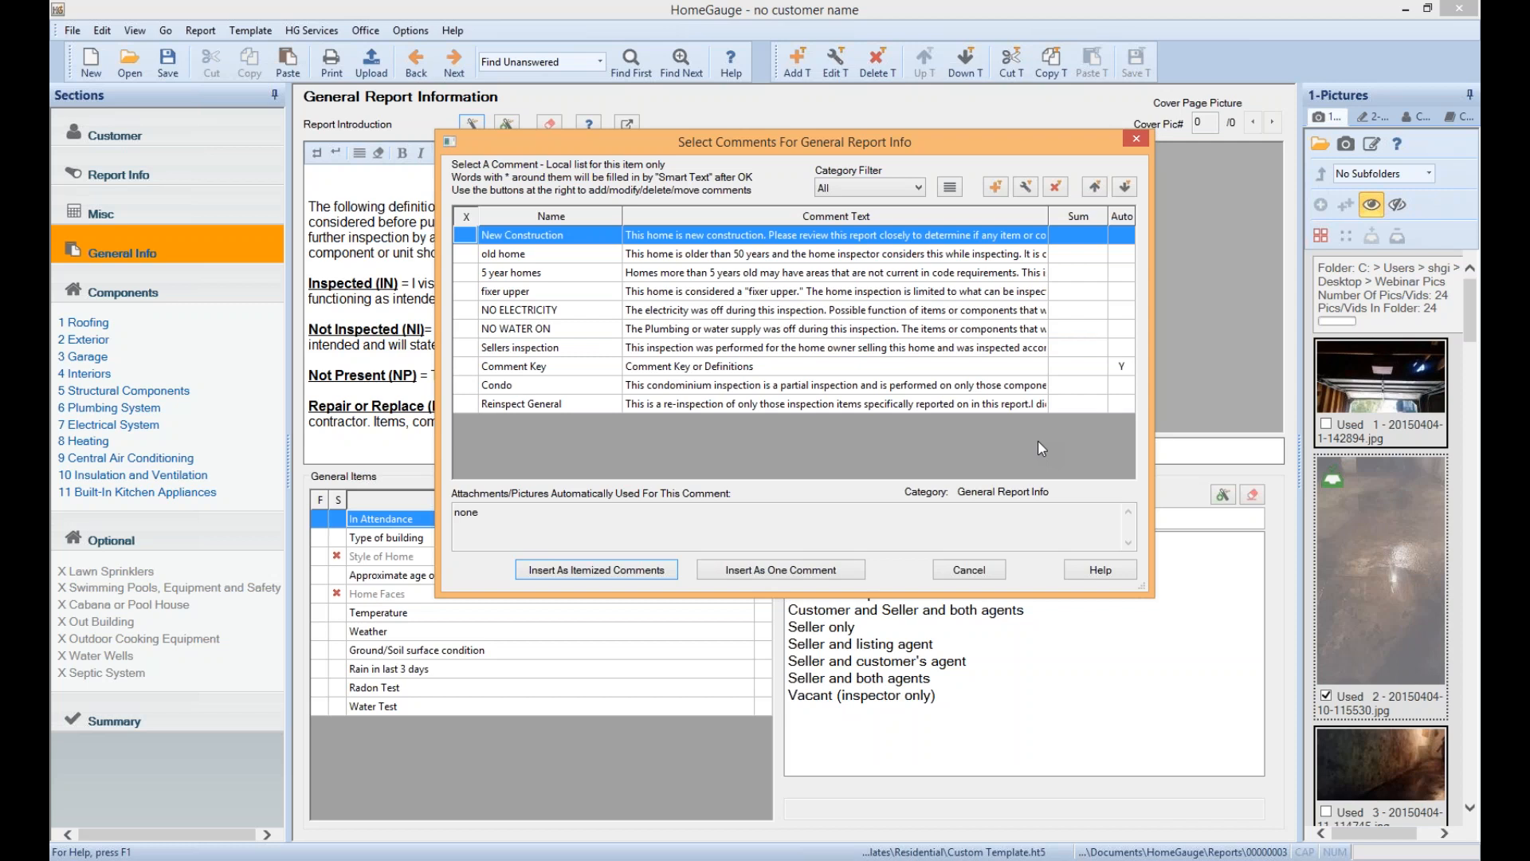
pyautogui.click(762, 367)
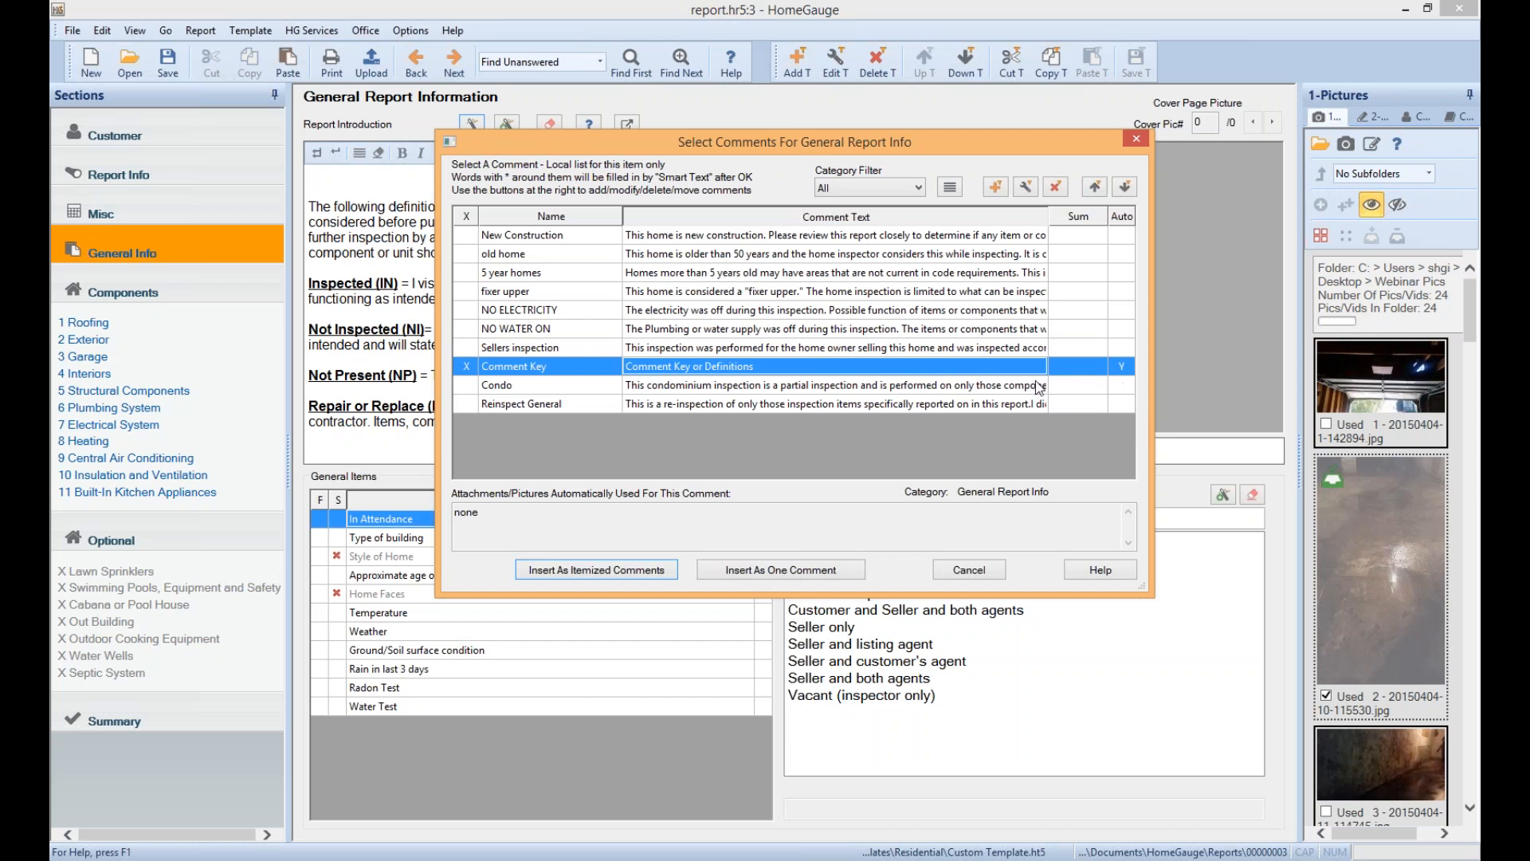
pyautogui.click(578, 370)
pyautogui.click(1027, 188)
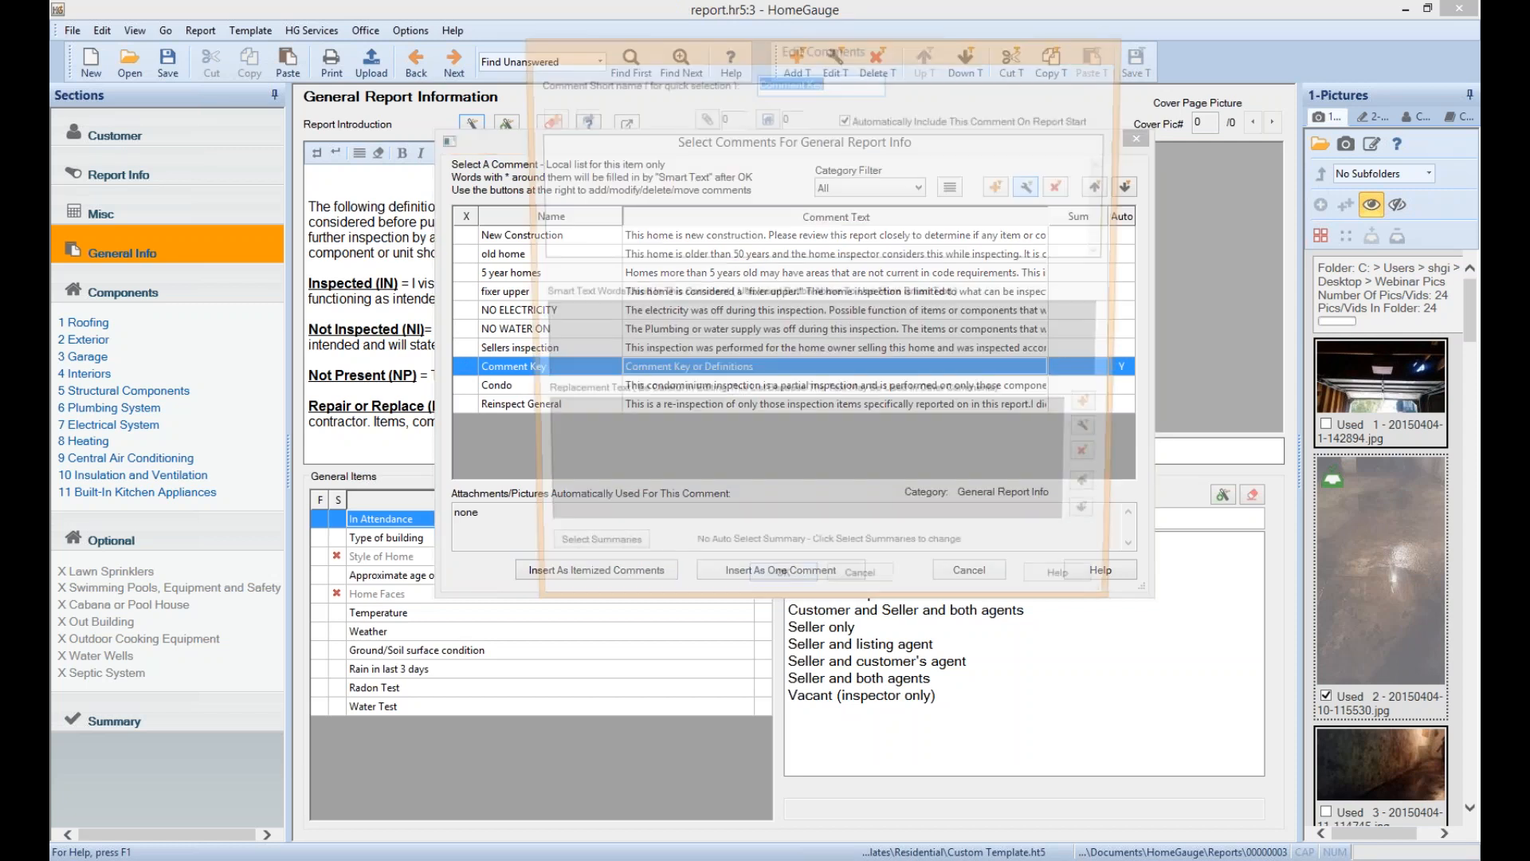
pyautogui.click(1019, 214)
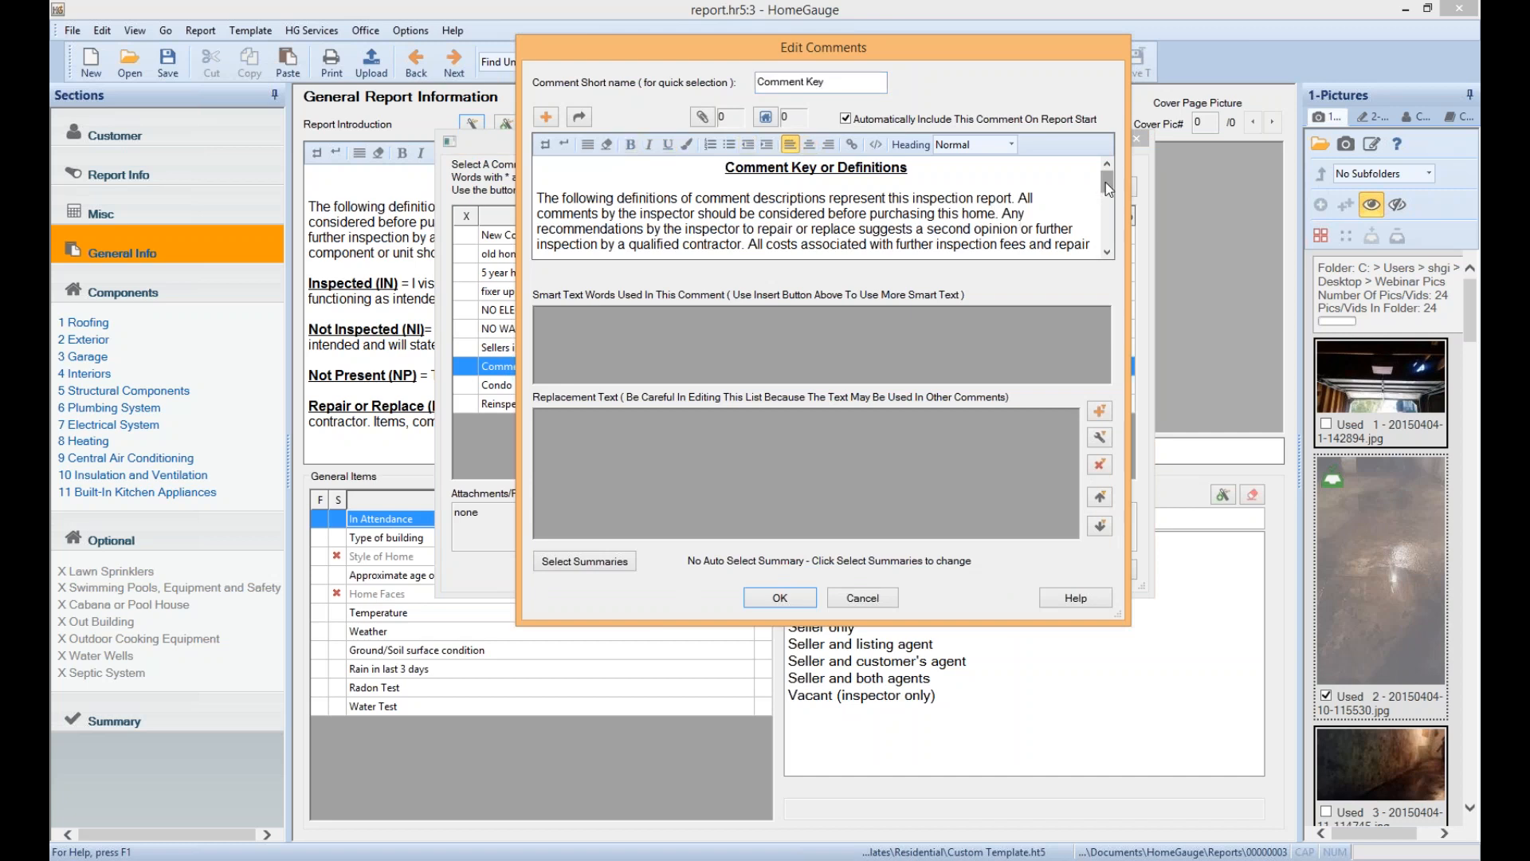
# Add the line "Changed." below the Repair or Replace definition in the Comment Key comment, separated by blank lines, and save the template
pyautogui.moveTo(1108, 180); pyautogui.dragTo(1114, 192)
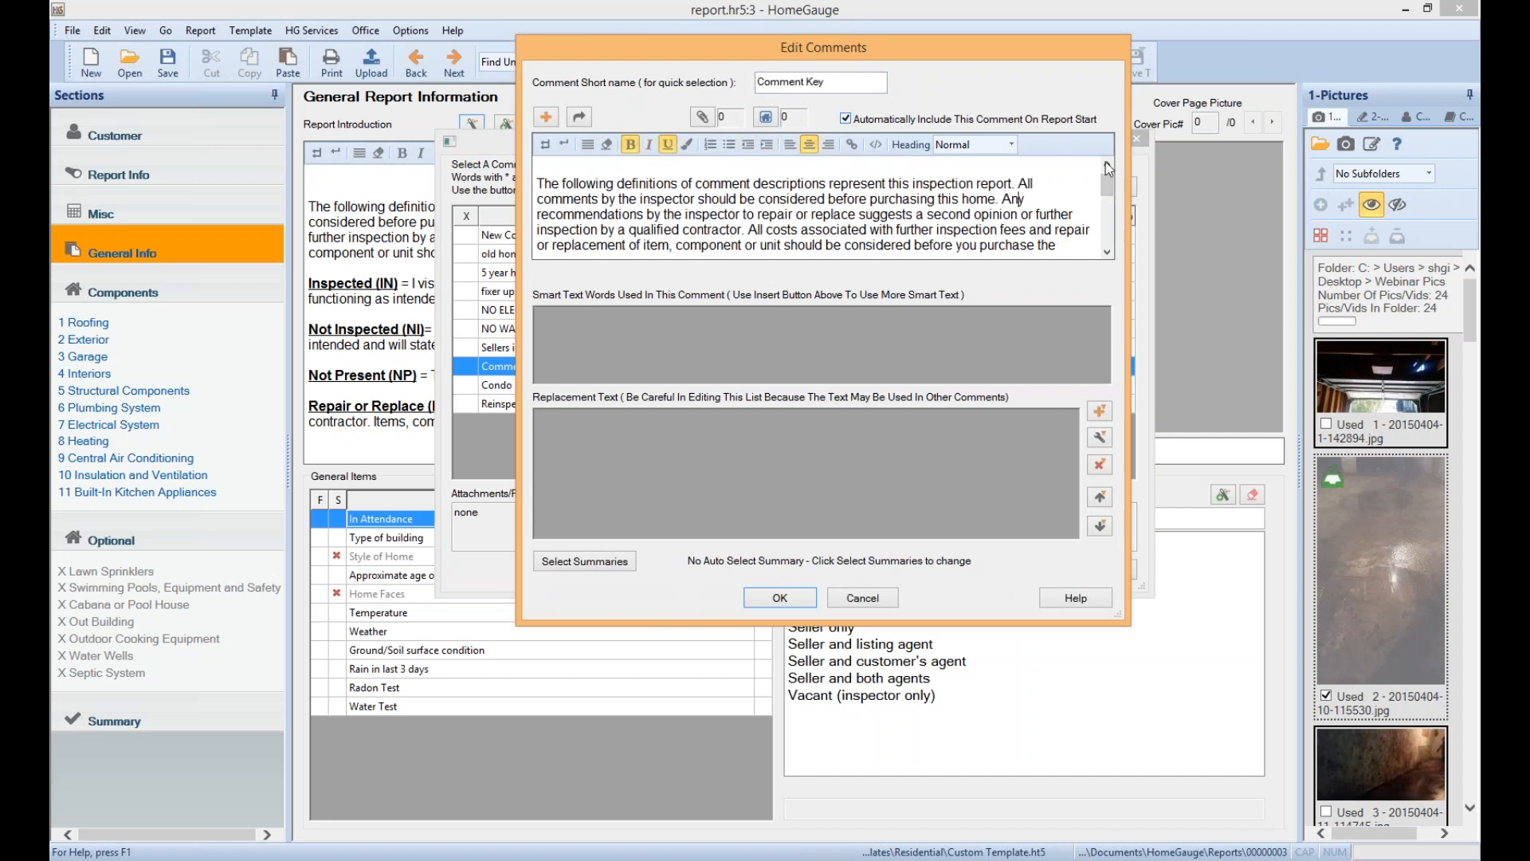
pyautogui.scroll(-5, 1107, 252)
pyautogui.click(879, 249)
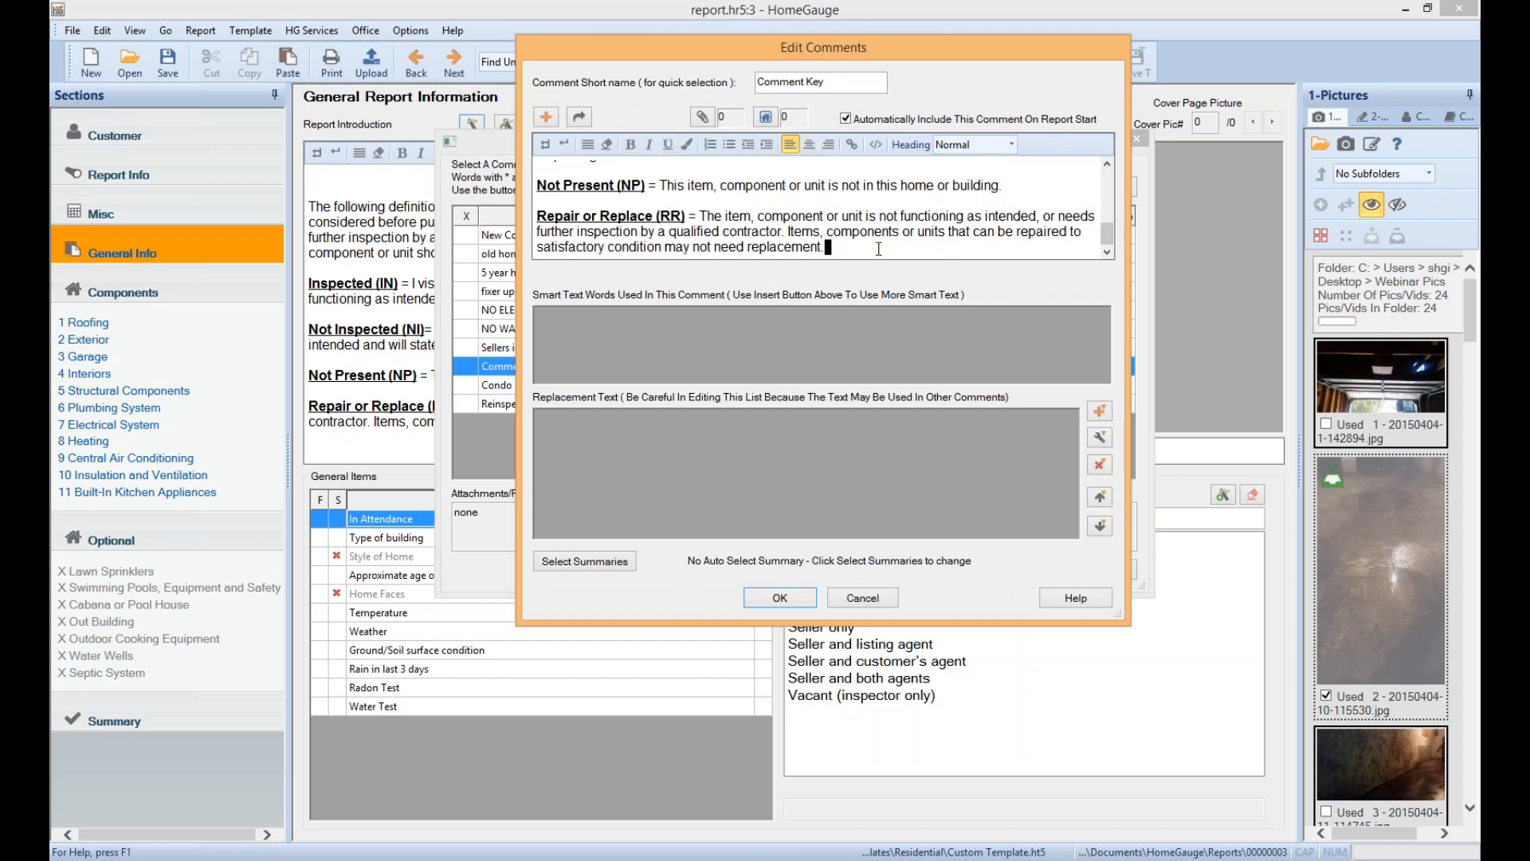
pyautogui.press('Return')
pyautogui.press('Return')
pyautogui.press('Return')
pyautogui.press('Return')
pyautogui.write('Changed.')
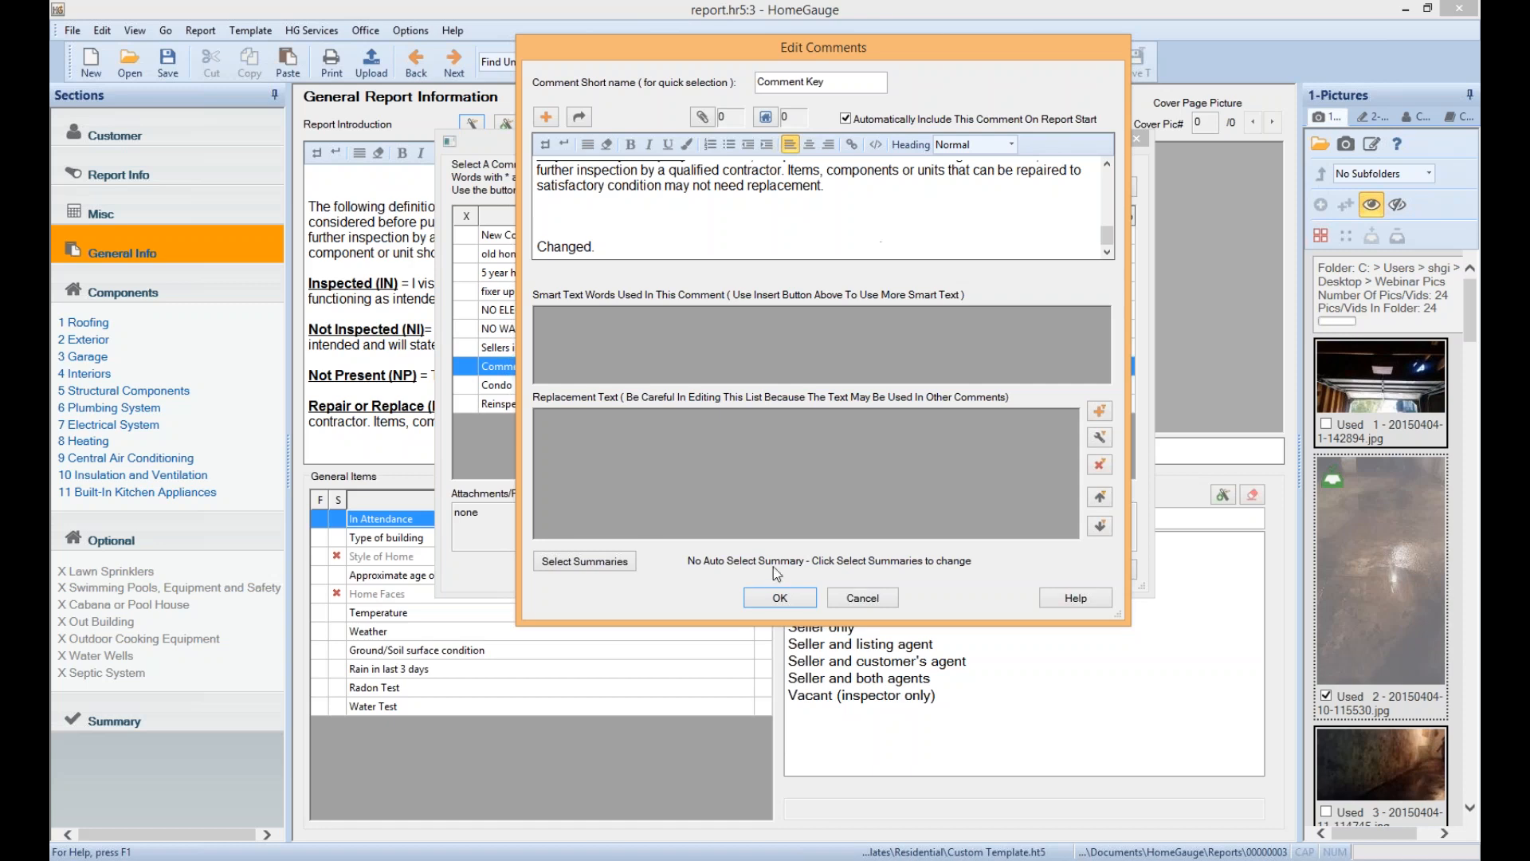
pyautogui.click(778, 599)
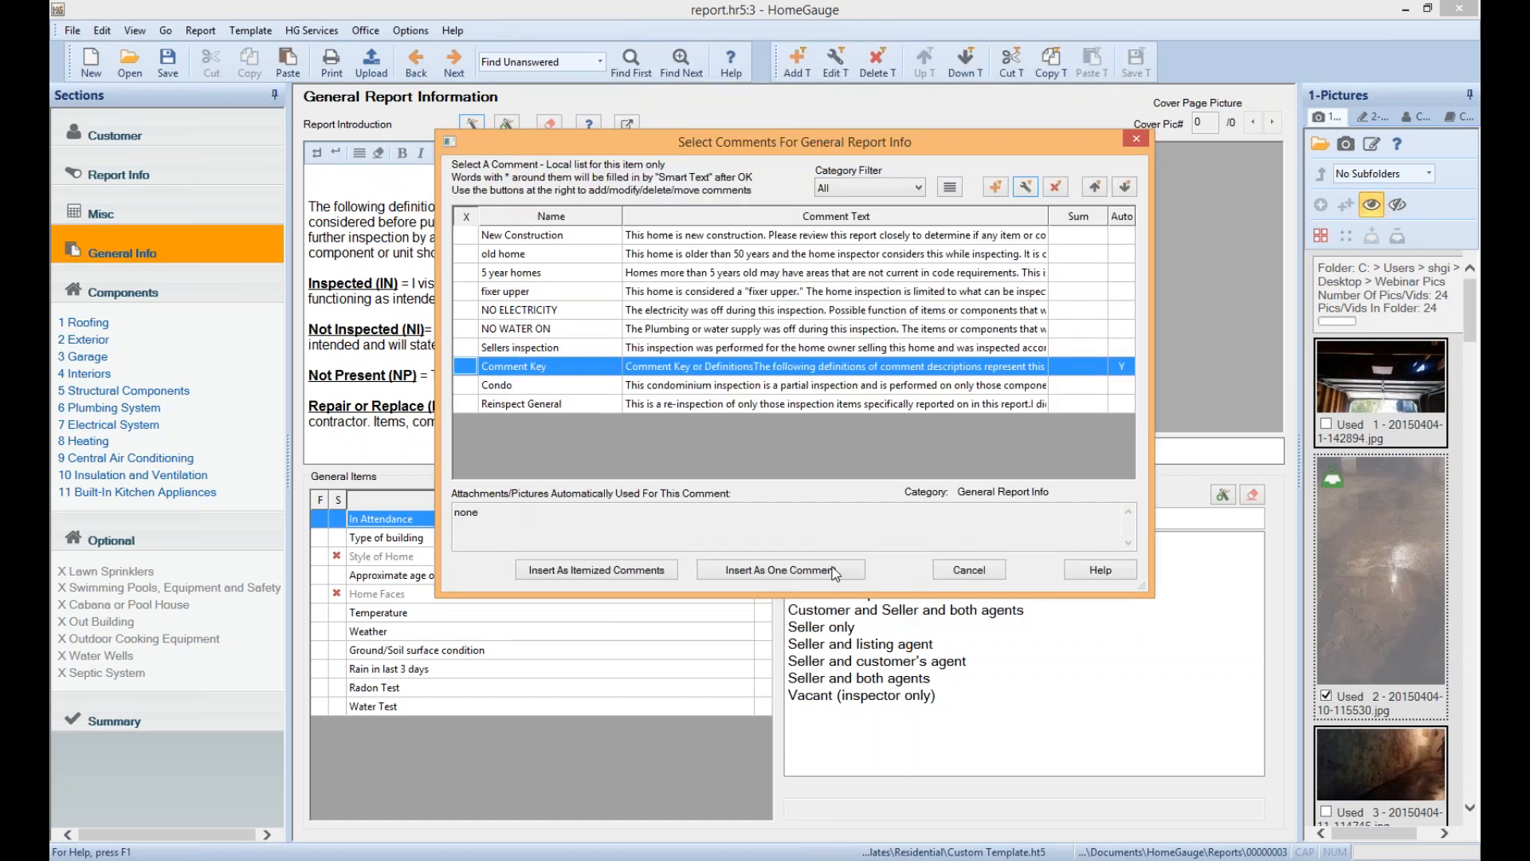
pyautogui.click(960, 570)
pyautogui.click(1136, 62)
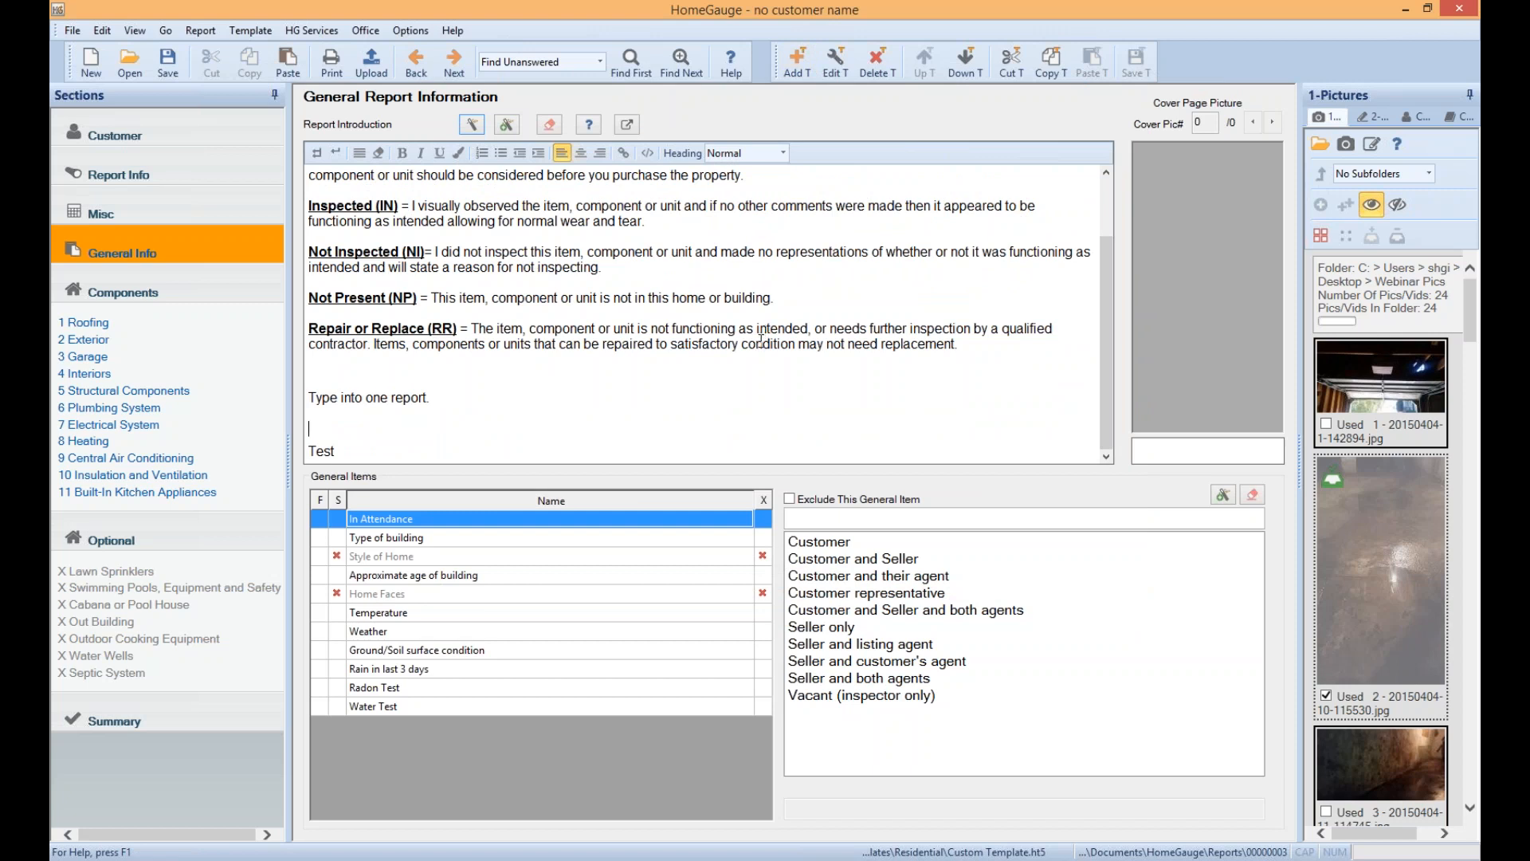
# Clear the report introduction and insert the Comment Key comment into it as one comment
pyautogui.click(551, 126)
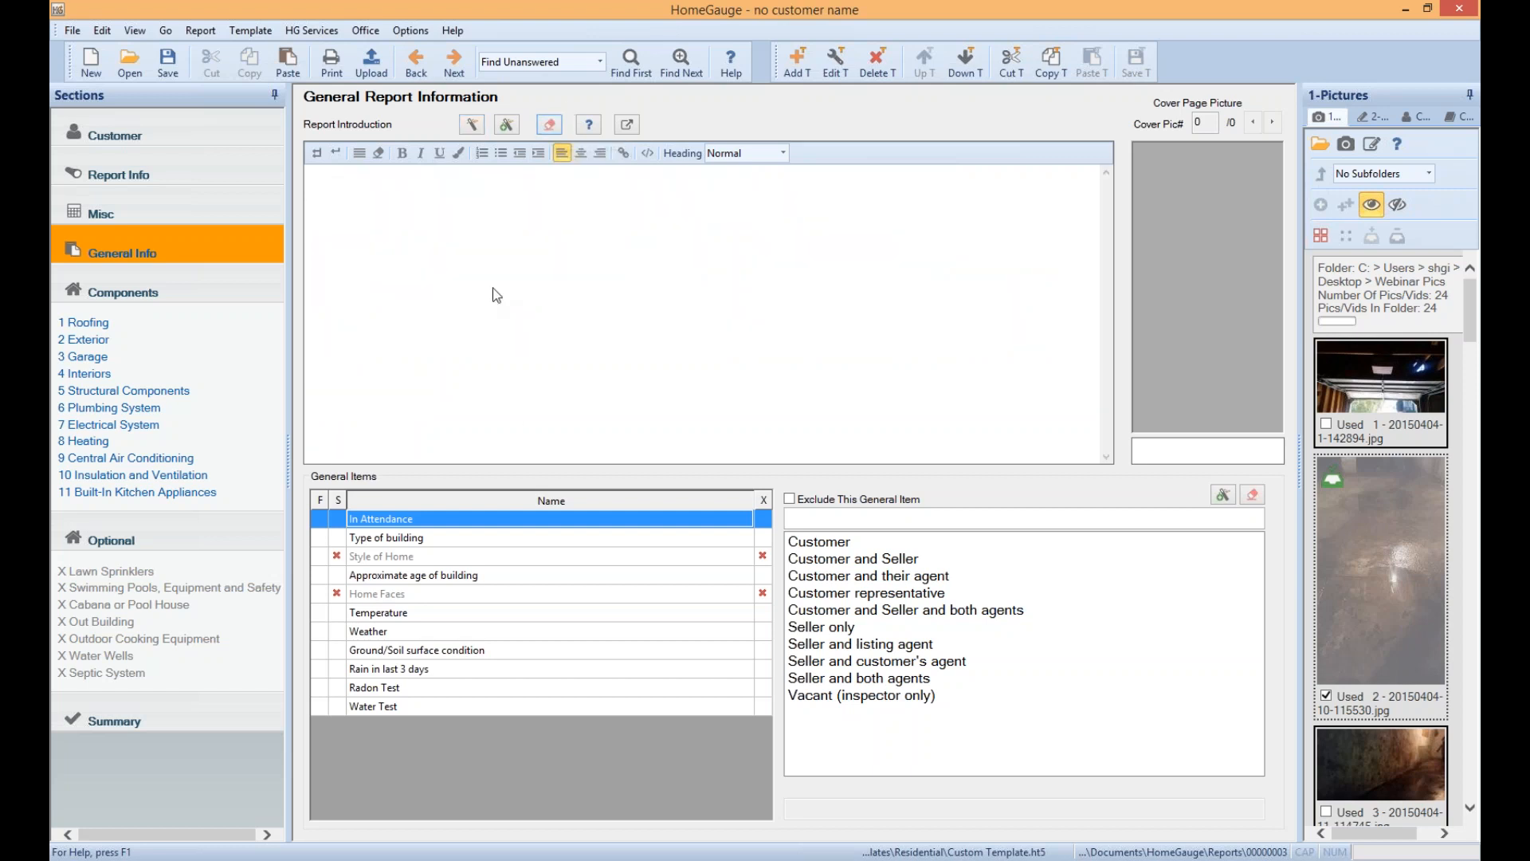
pyautogui.click(477, 126)
pyautogui.click(753, 372)
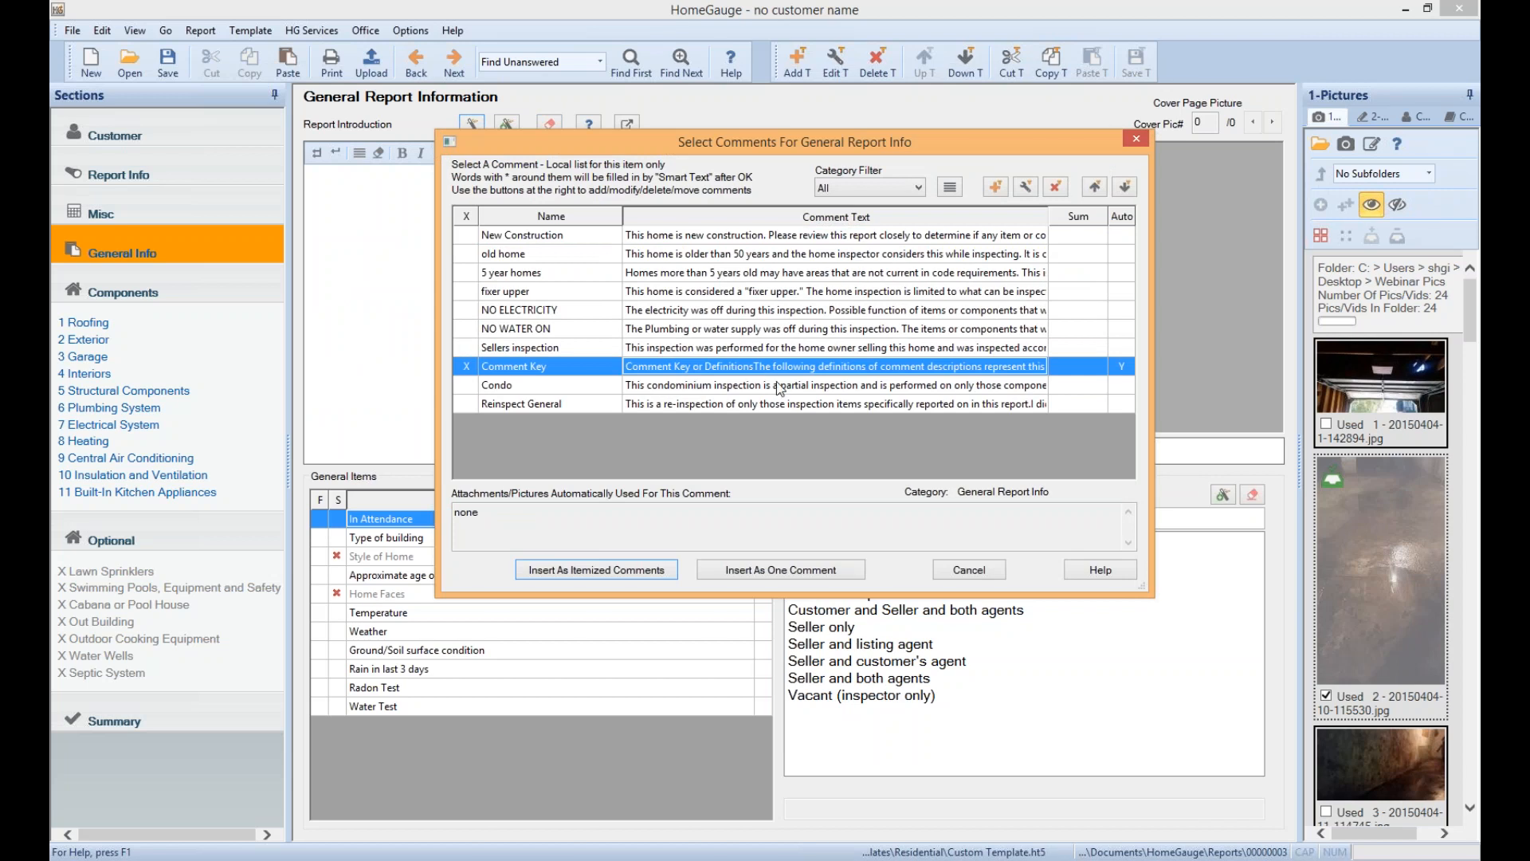
pyautogui.click(777, 570)
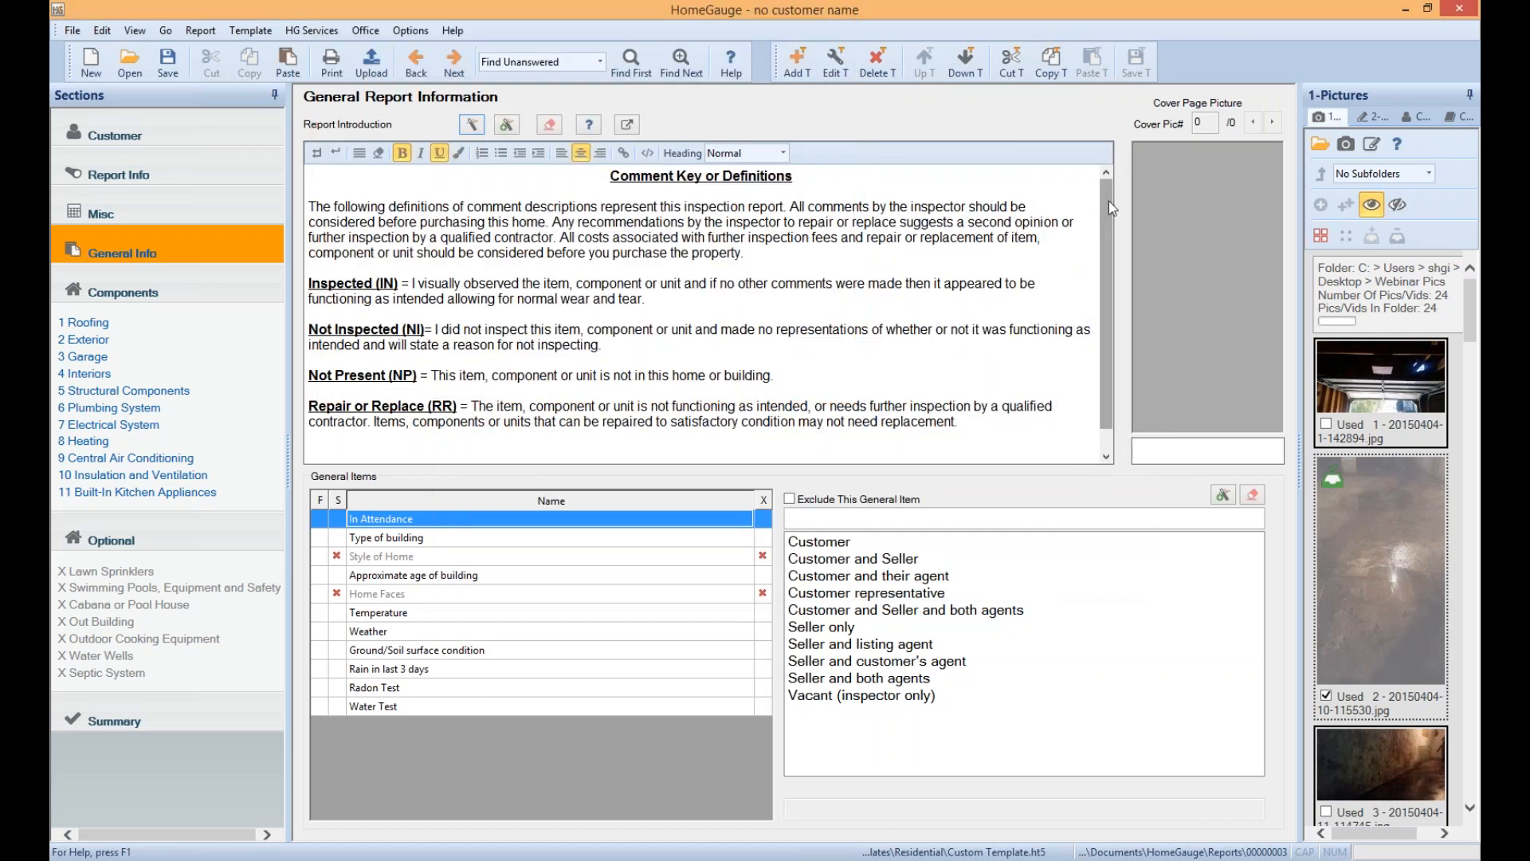
# Select the "Changed." line at the end of the report introduction and save the current template
pyautogui.scroll(-1, 1108, 201)
pyautogui.doubleClick(401, 453)
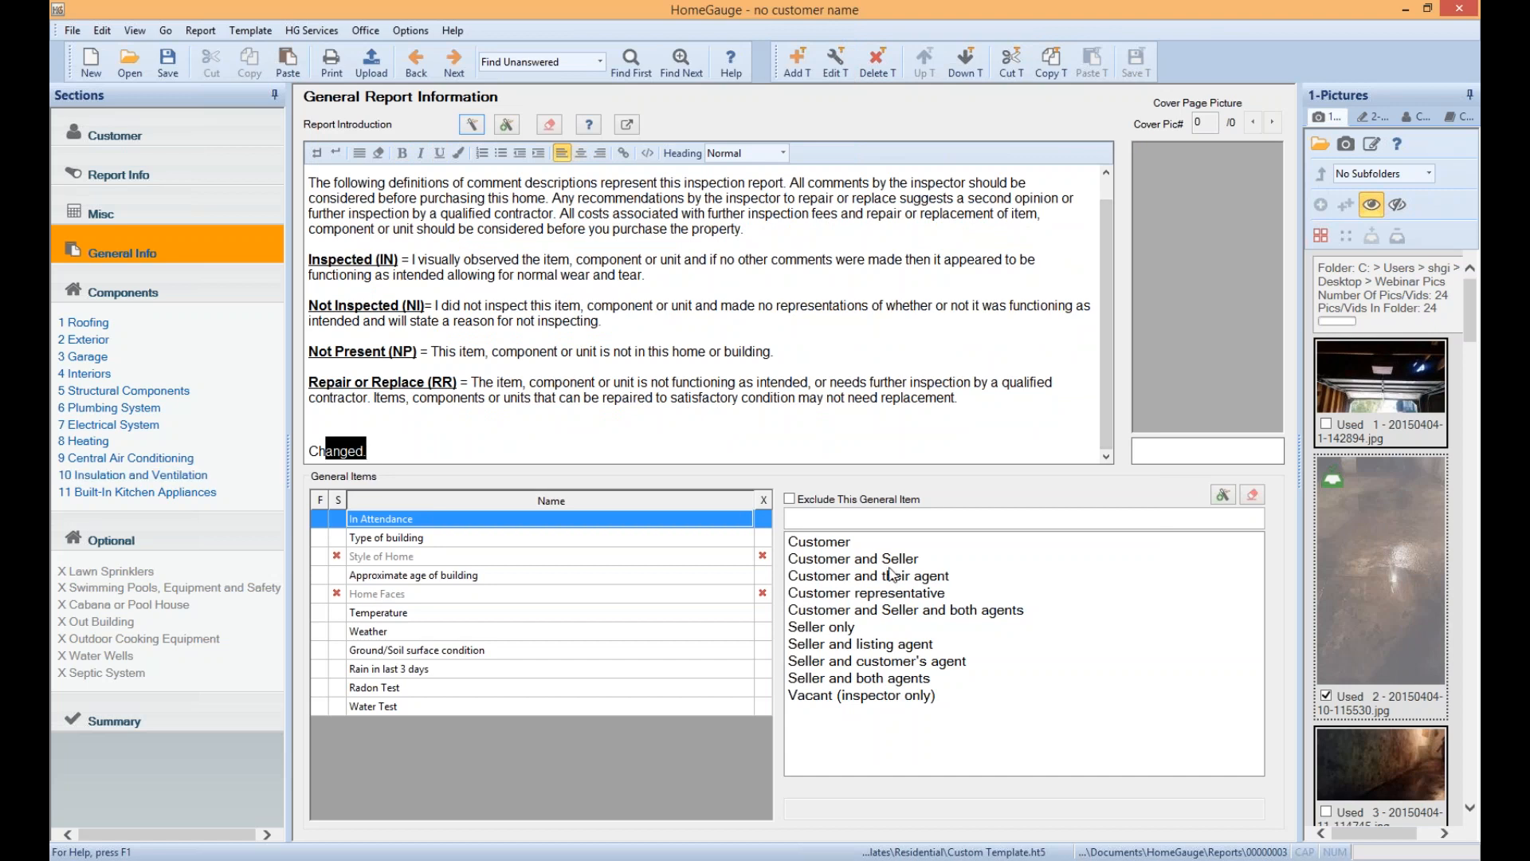
pyautogui.click(396, 455)
pyautogui.moveTo(395, 455); pyautogui.dragTo(310, 452)
pyautogui.moveTo(504, 406); pyautogui.dragTo(516, 406)
pyautogui.click(1131, 68)
pyautogui.scroll(1, 1107, 280)
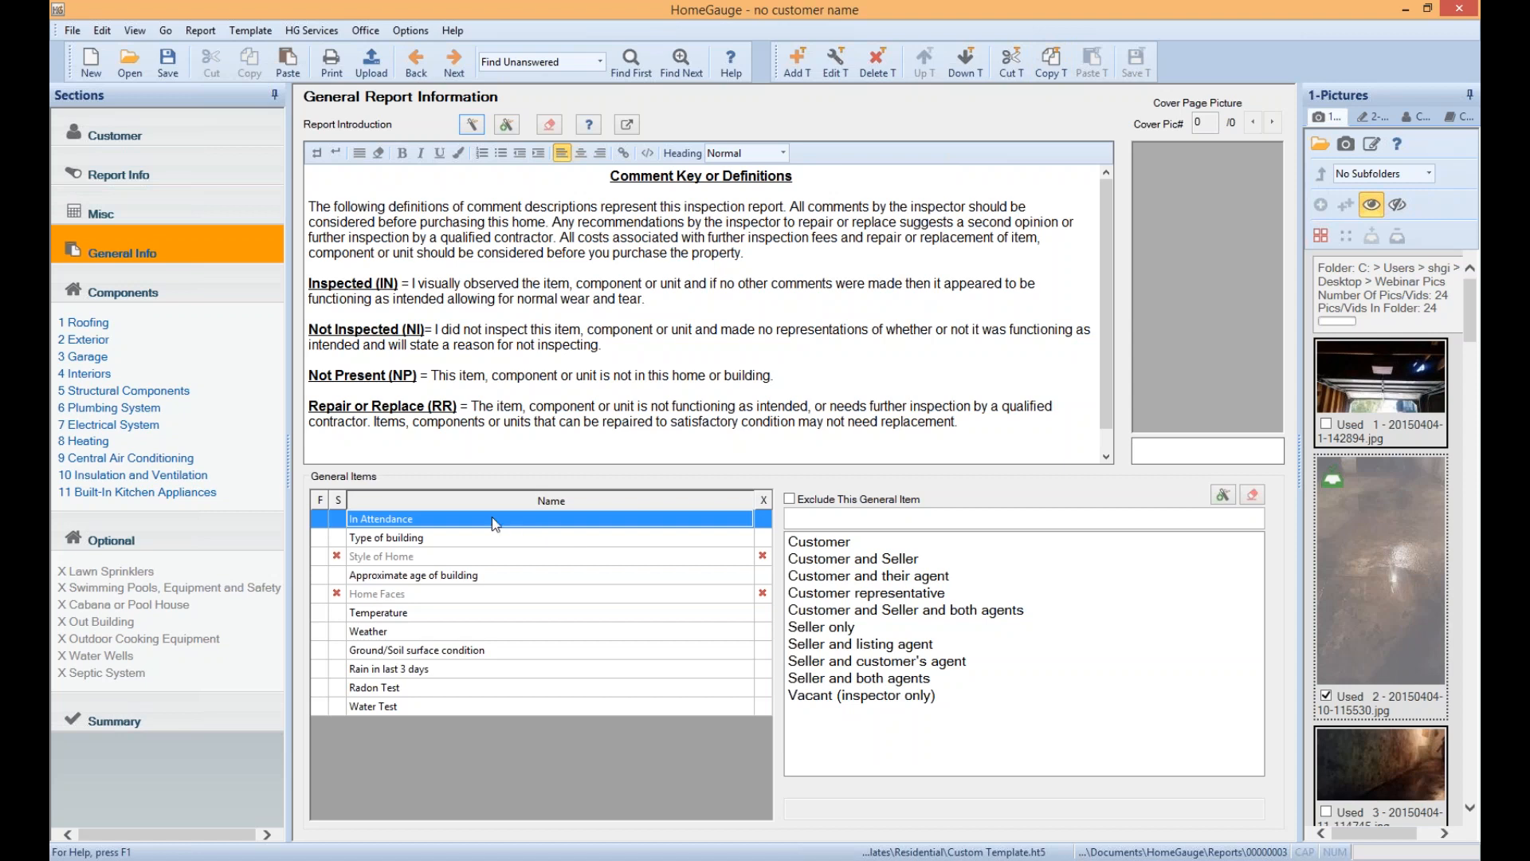
# Look through the general items from In Attendance to Approximate age of building, including the Exclude By Default setting of Style of Home
pyautogui.click(459, 541)
pyautogui.press('Up')
pyautogui.click(443, 538)
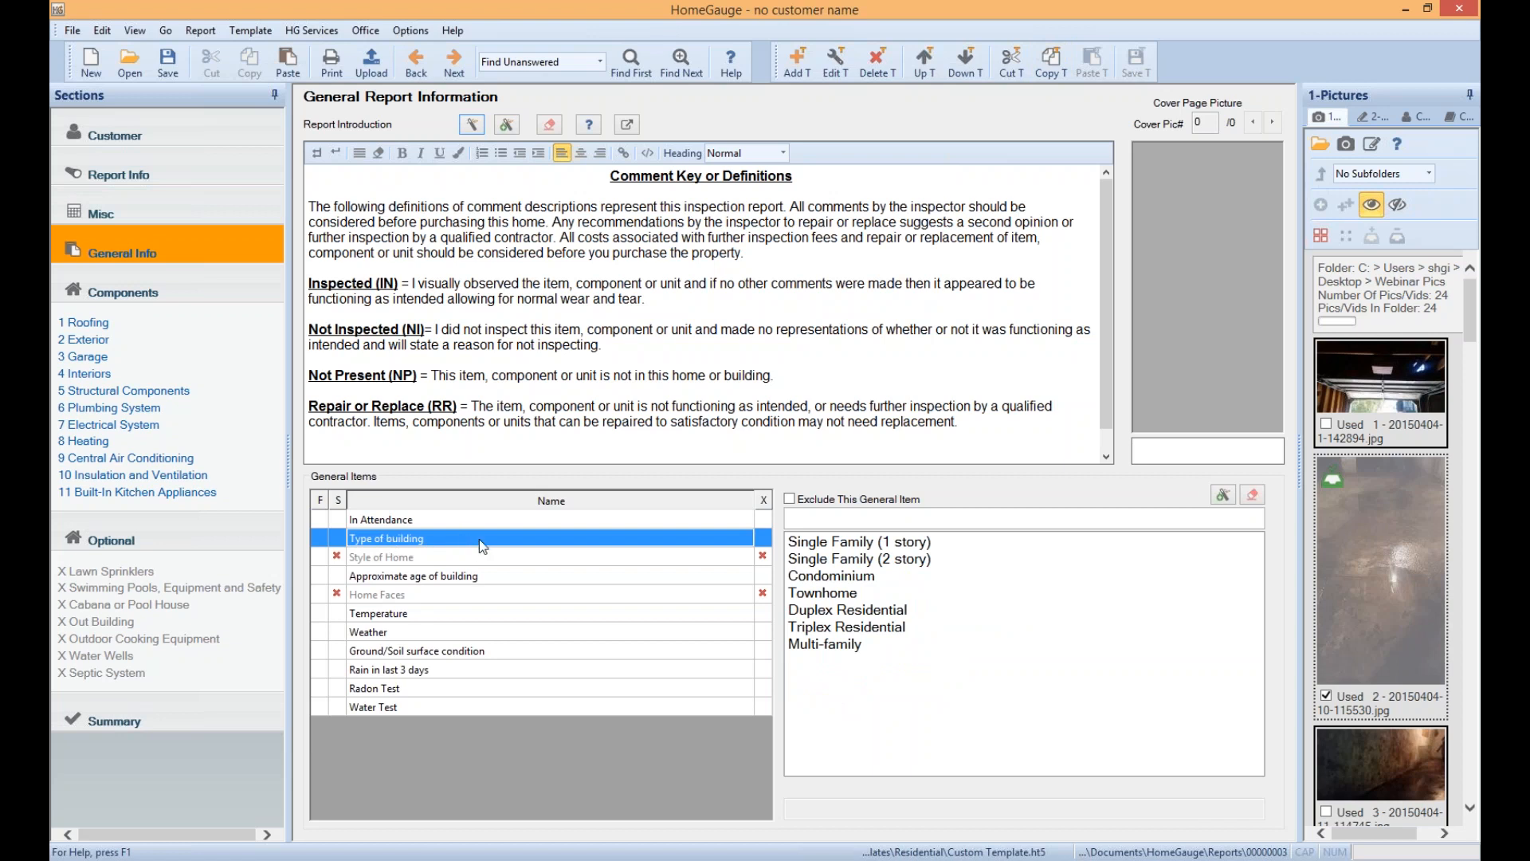
pyautogui.click(446, 527)
pyautogui.click(427, 560)
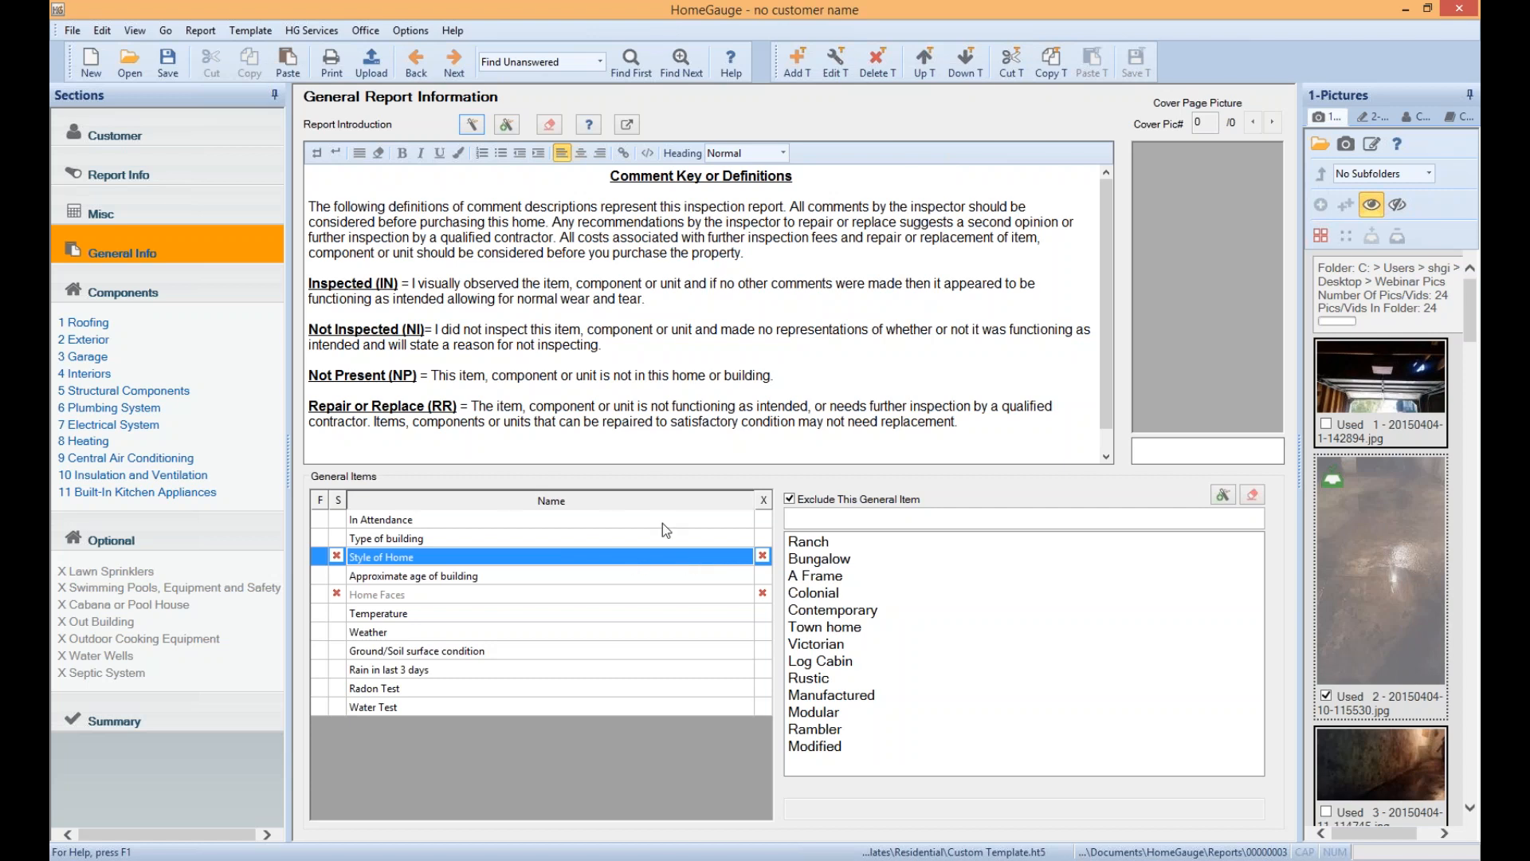
pyautogui.click(836, 62)
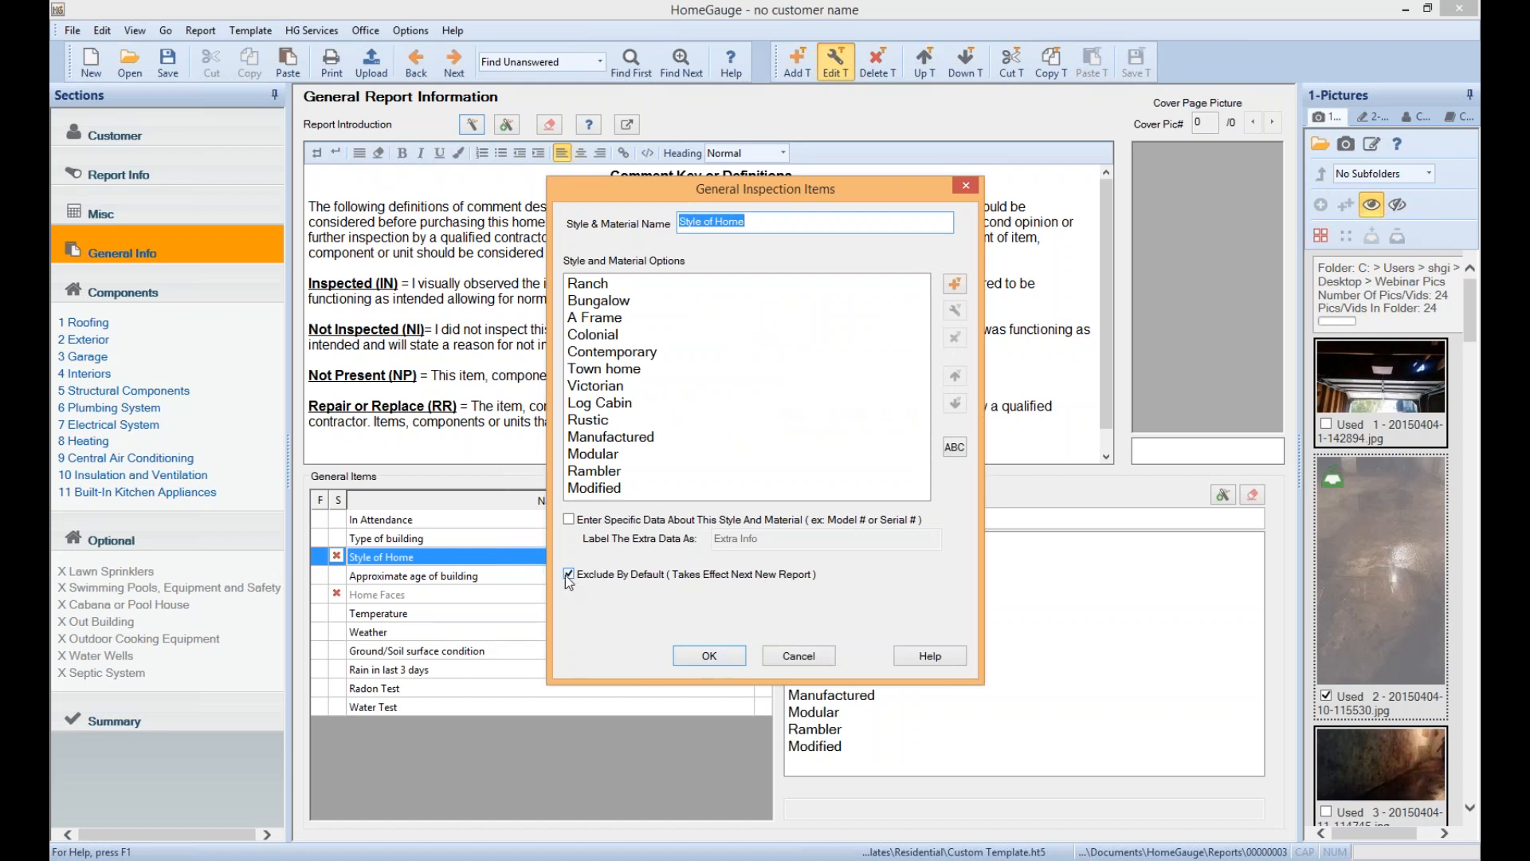
pyautogui.click(797, 656)
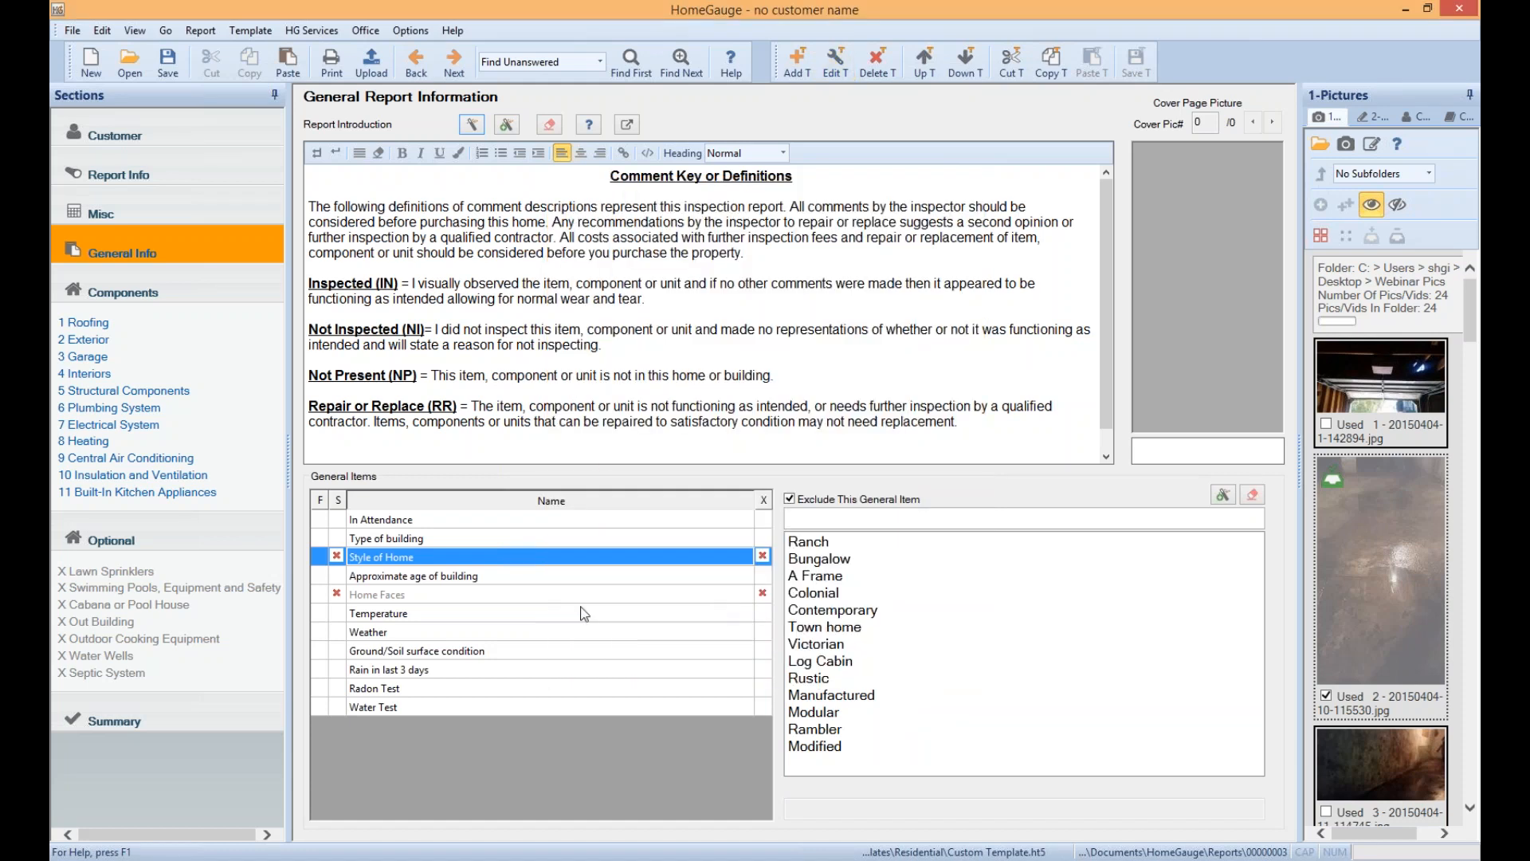
pyautogui.click(563, 574)
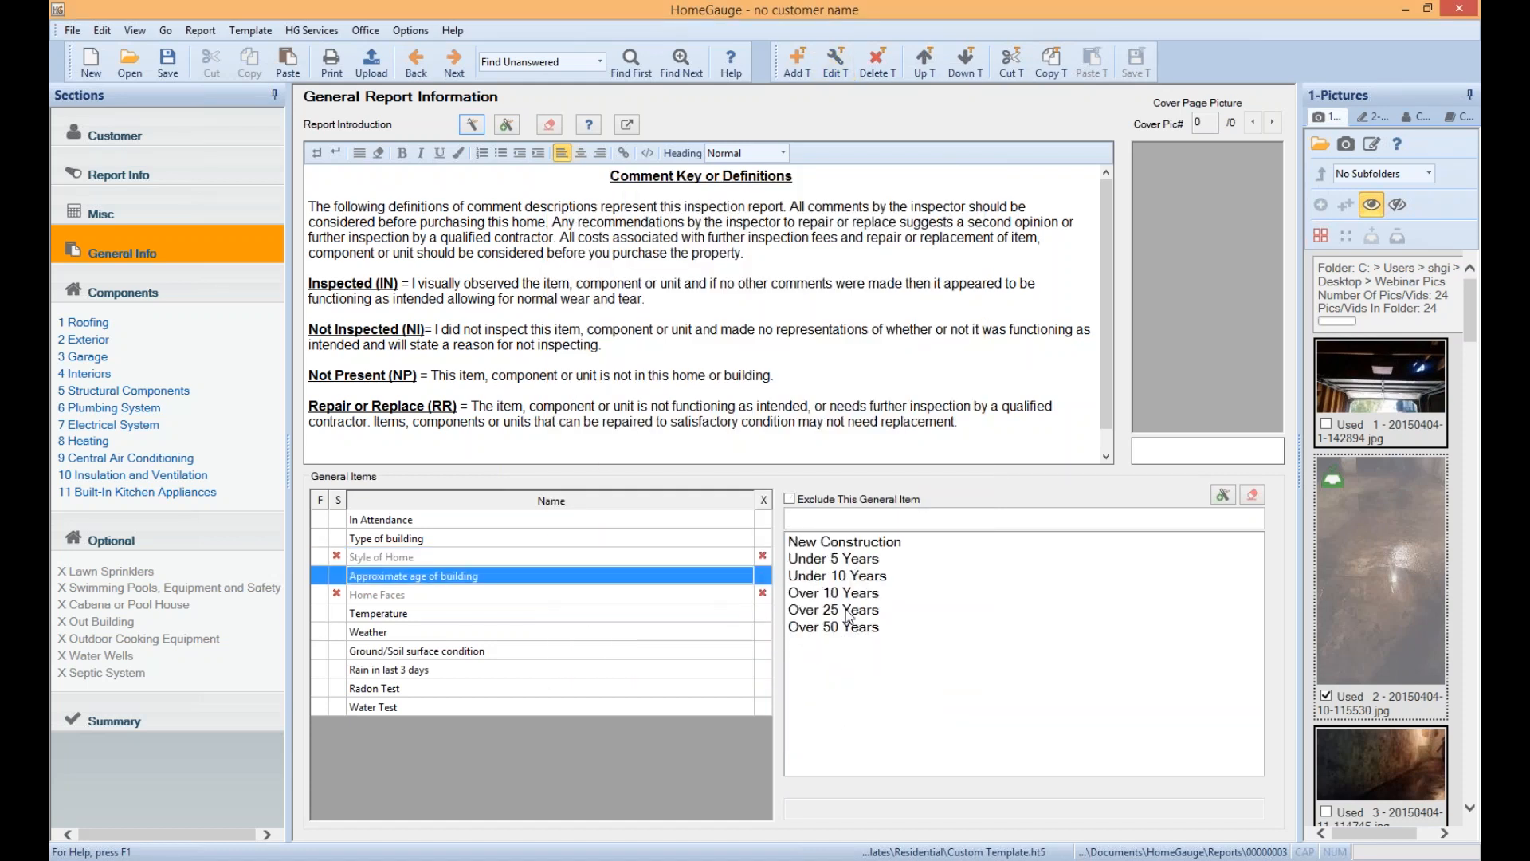
# Open the Weather general item for editing
pyautogui.click(421, 637)
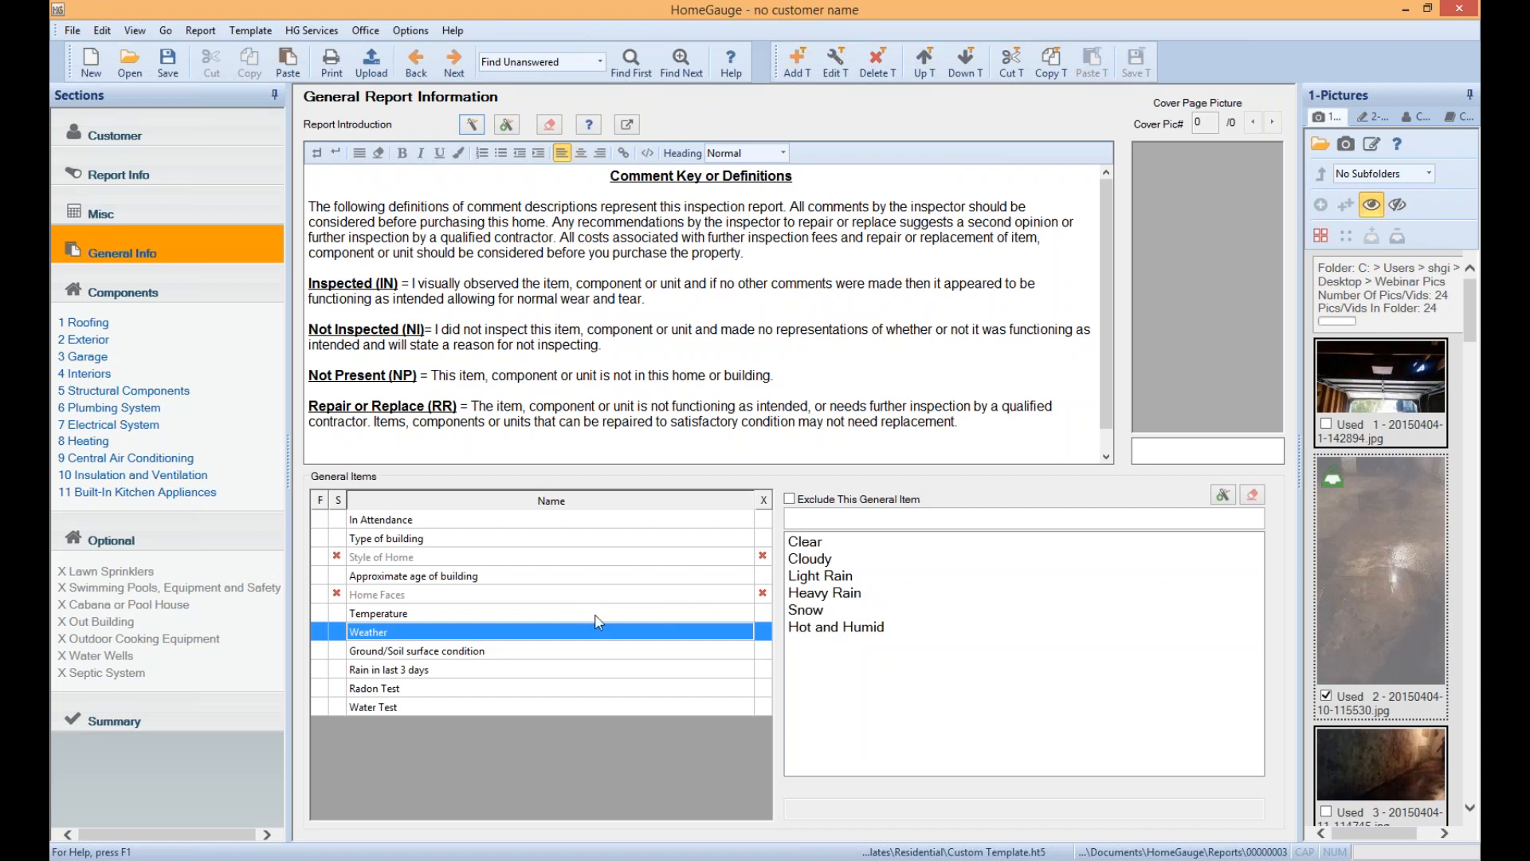
pyautogui.click(836, 60)
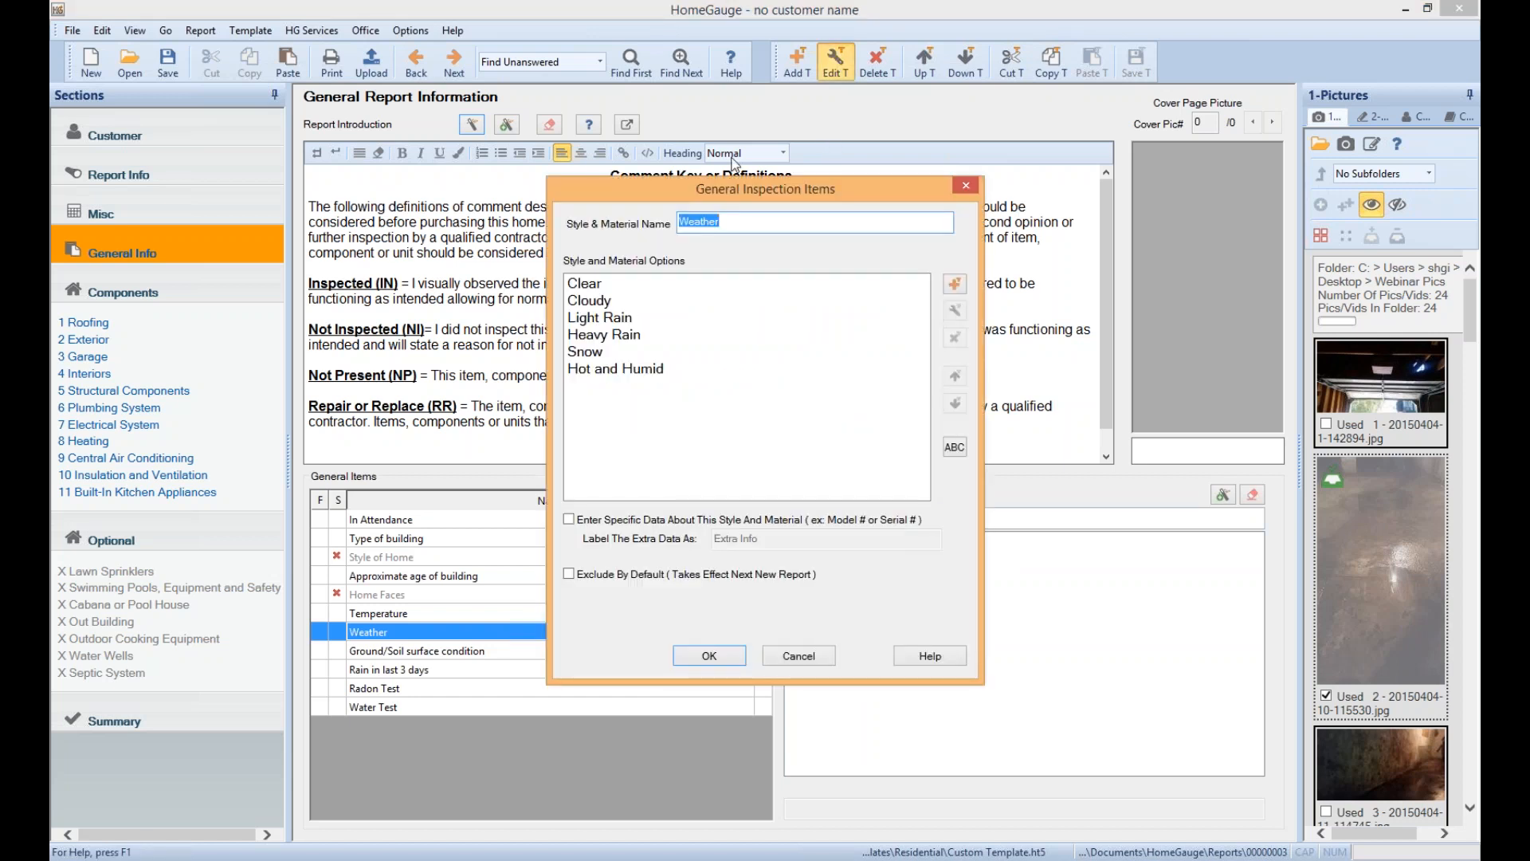
pyautogui.click(590, 284)
pyautogui.keyDown('shift'); pyautogui.click(587, 300); pyautogui.keyUp('shift')
pyautogui.keyDown('ctrl'); pyautogui.click(586, 352); pyautogui.keyUp('ctrl')
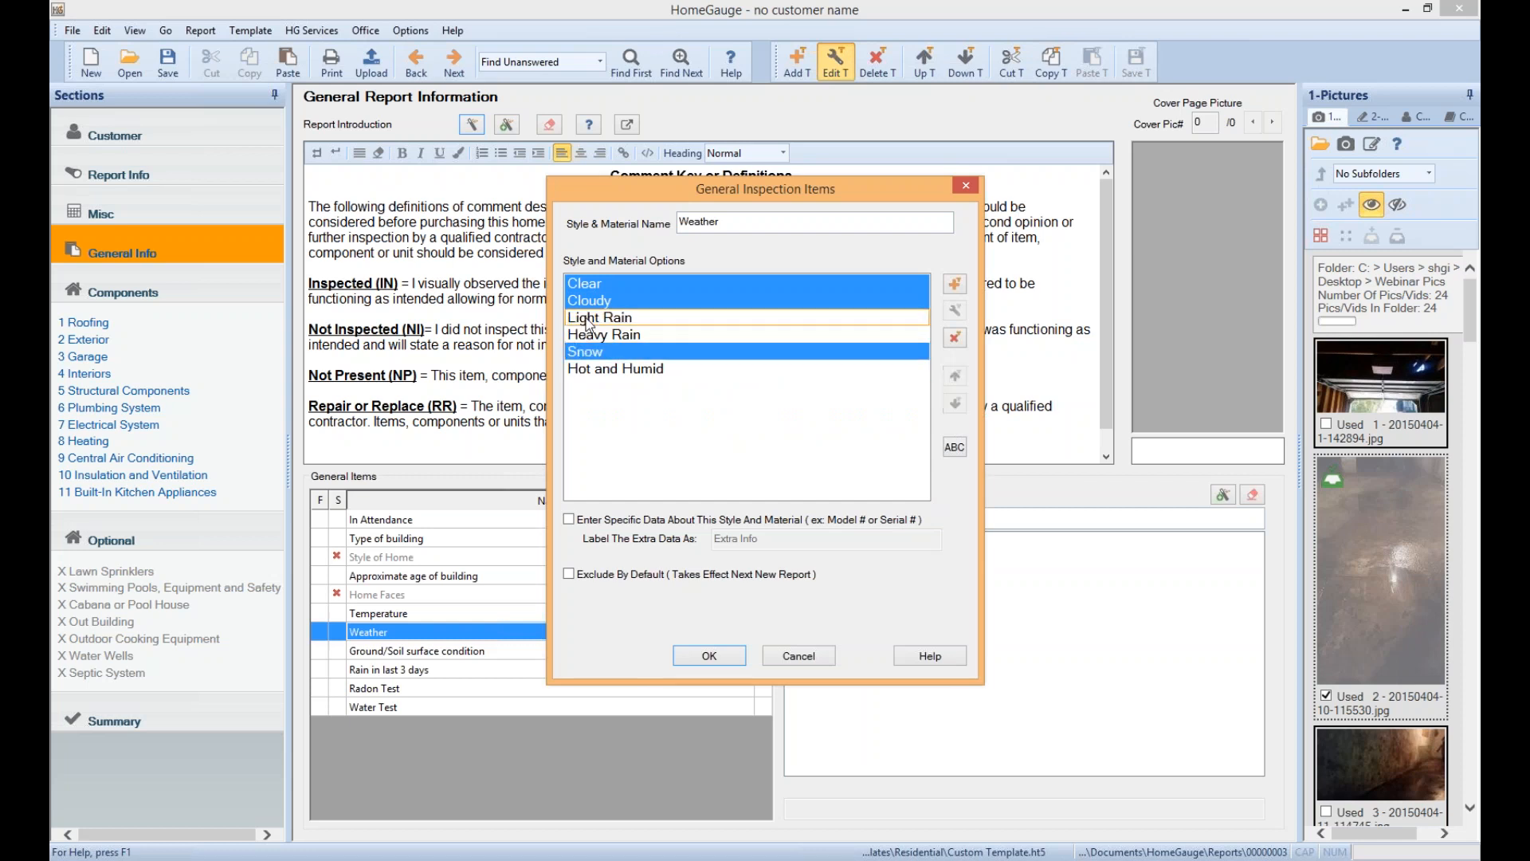
pyautogui.keyDown('ctrl'); pyautogui.click(825, 352); pyautogui.keyUp('ctrl')
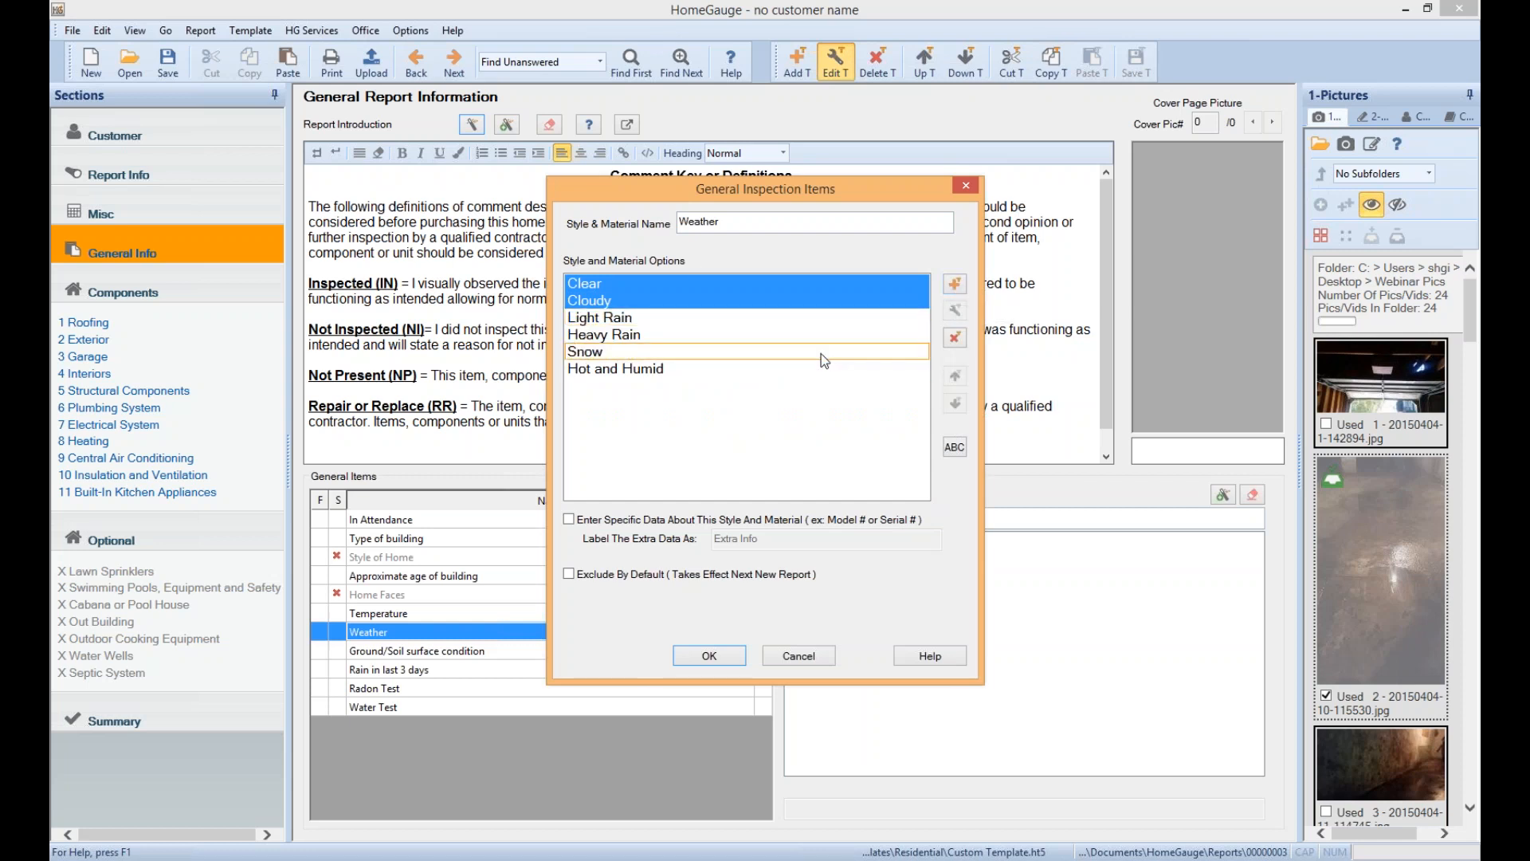
pyautogui.keyDown('ctrl'); pyautogui.click(821, 298); pyautogui.keyUp('ctrl')
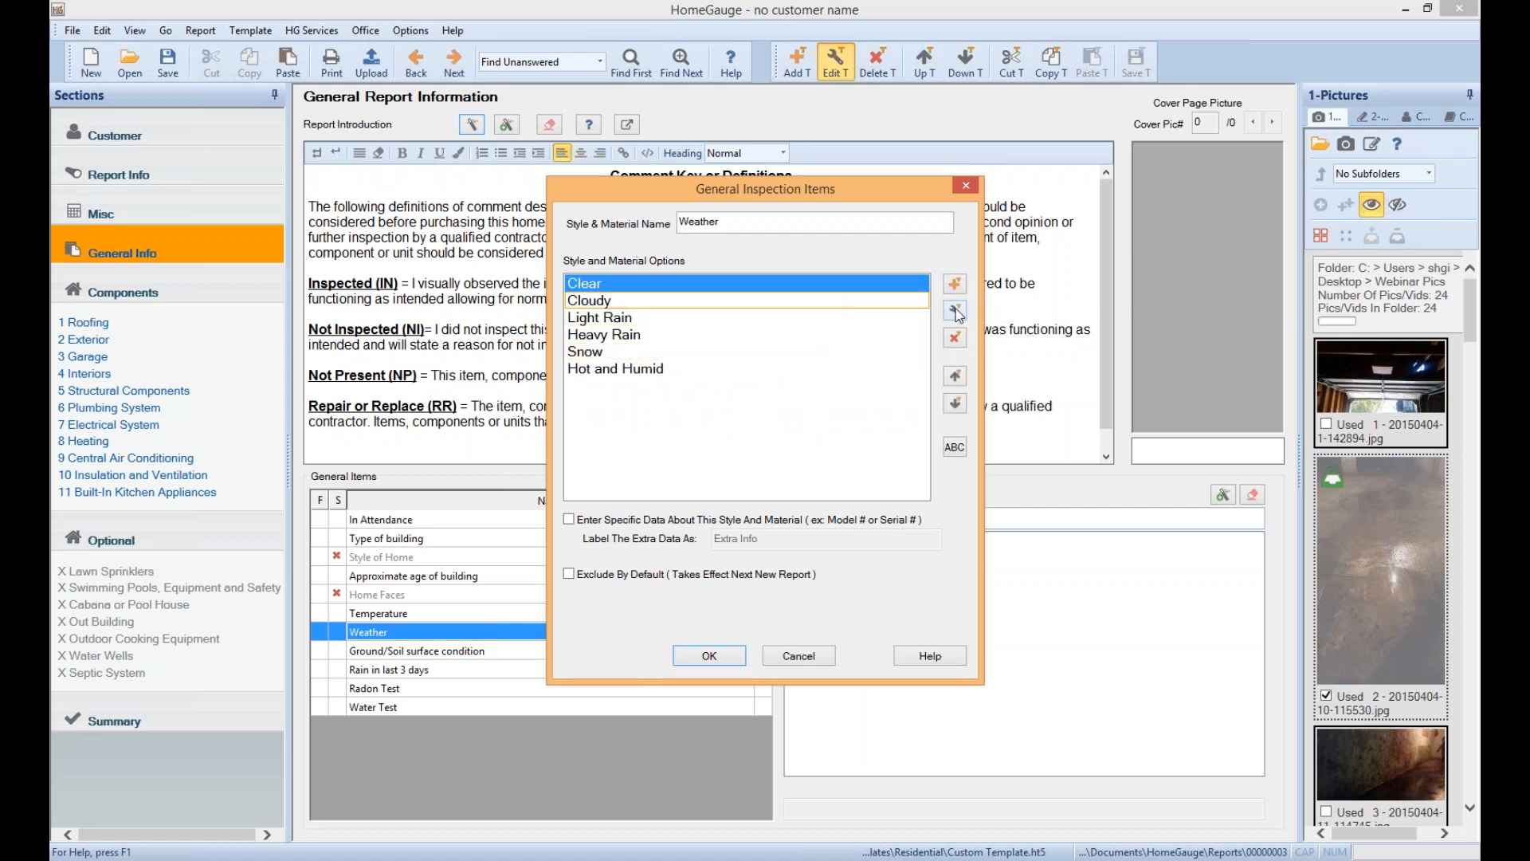
pyautogui.keyDown('ctrl'); pyautogui.click(635, 335); pyautogui.keyUp('ctrl')
pyautogui.keyDown('ctrl'); pyautogui.click(795, 317); pyautogui.keyUp('ctrl')
pyautogui.keyDown('ctrl'); pyautogui.click(794, 317); pyautogui.keyUp('ctrl')
pyautogui.keyDown('ctrl'); pyautogui.click(761, 335); pyautogui.keyUp('ctrl')
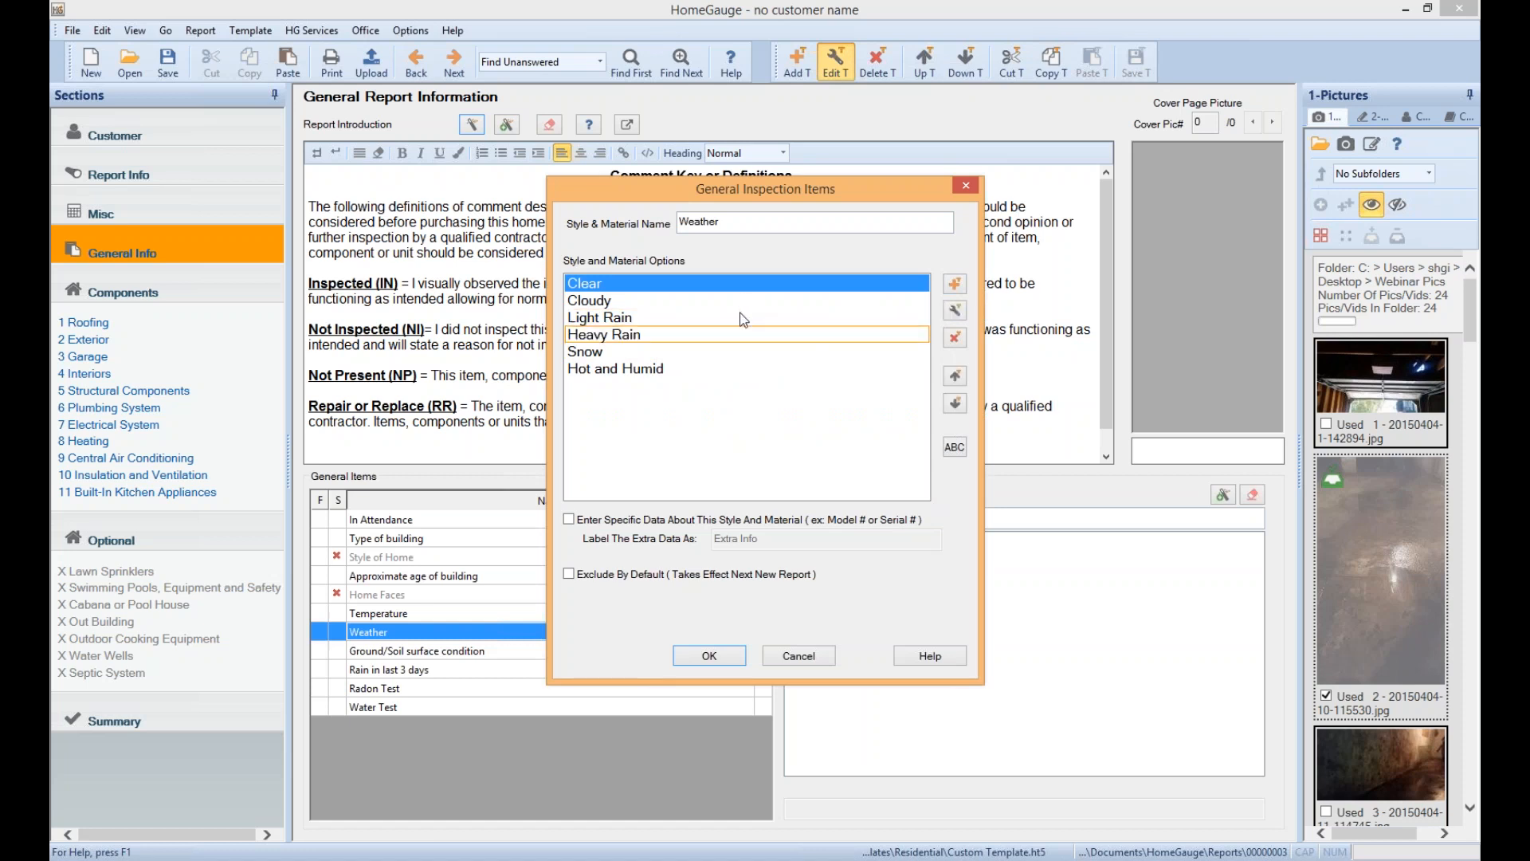
pyautogui.keyDown('ctrl'); pyautogui.click(748, 317); pyautogui.keyUp('ctrl')
pyautogui.keyDown('ctrl'); pyautogui.click(803, 317); pyautogui.keyUp('ctrl')
pyautogui.keyDown('ctrl'); pyautogui.click(801, 283); pyautogui.keyUp('ctrl')
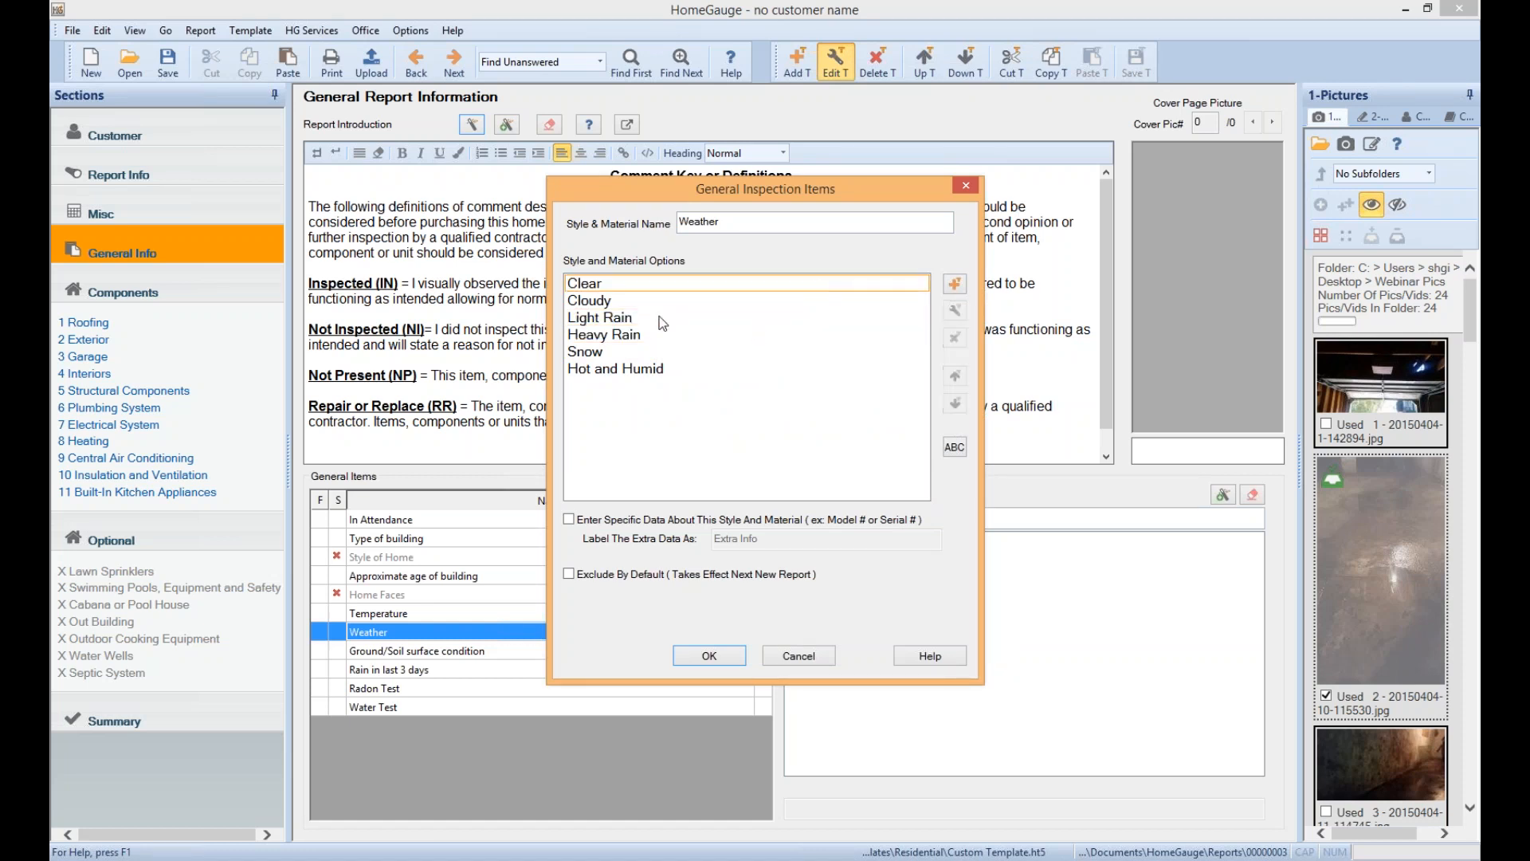
# Add a "Perfect" option to the Weather item's style and material options and select it in the list
pyautogui.click(954, 285)
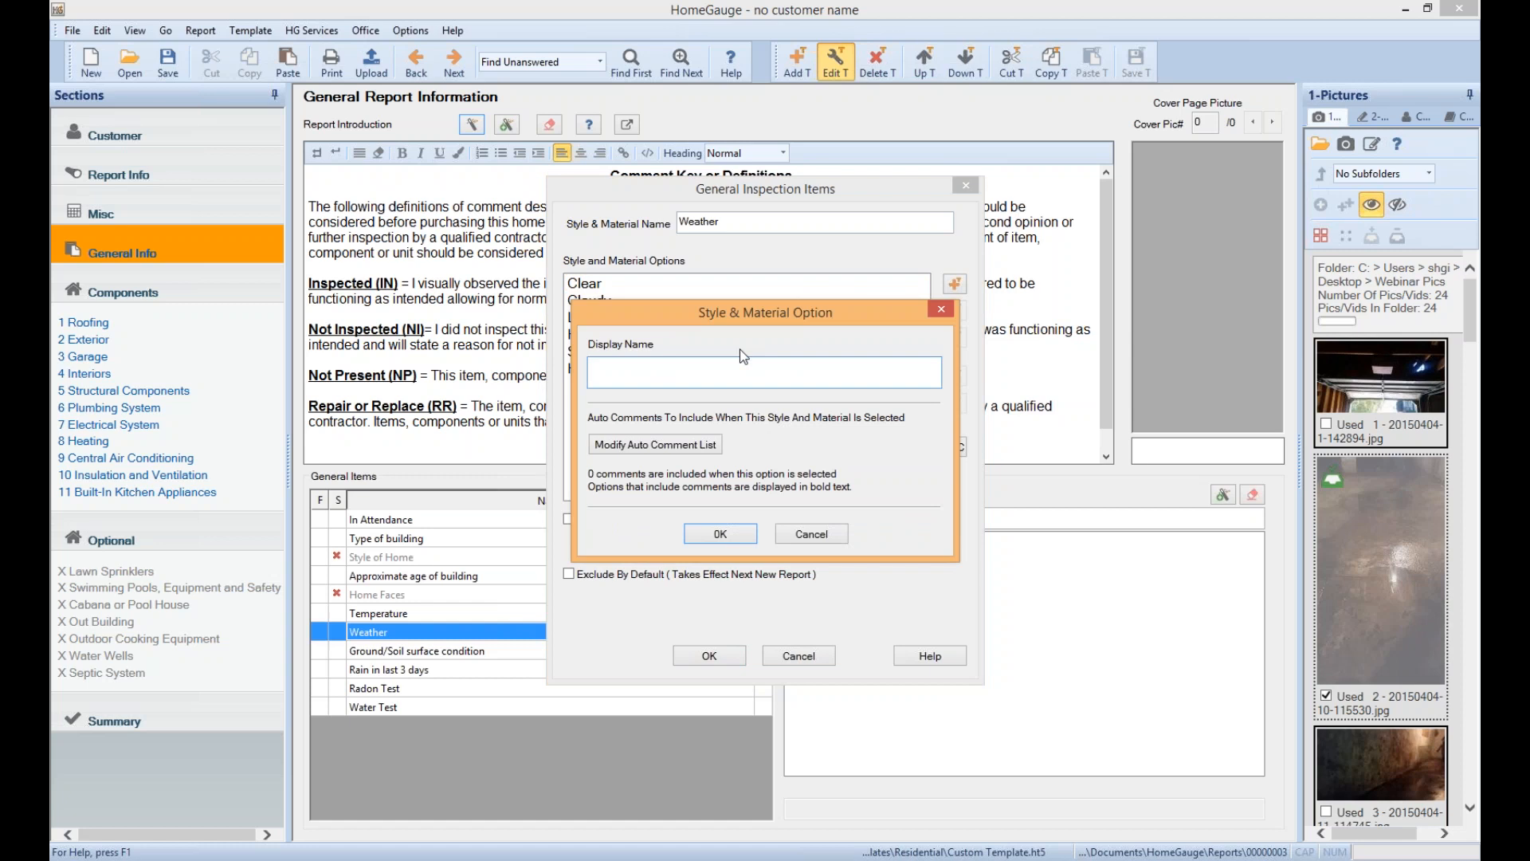
pyautogui.write('Perfect')
pyautogui.click(714, 535)
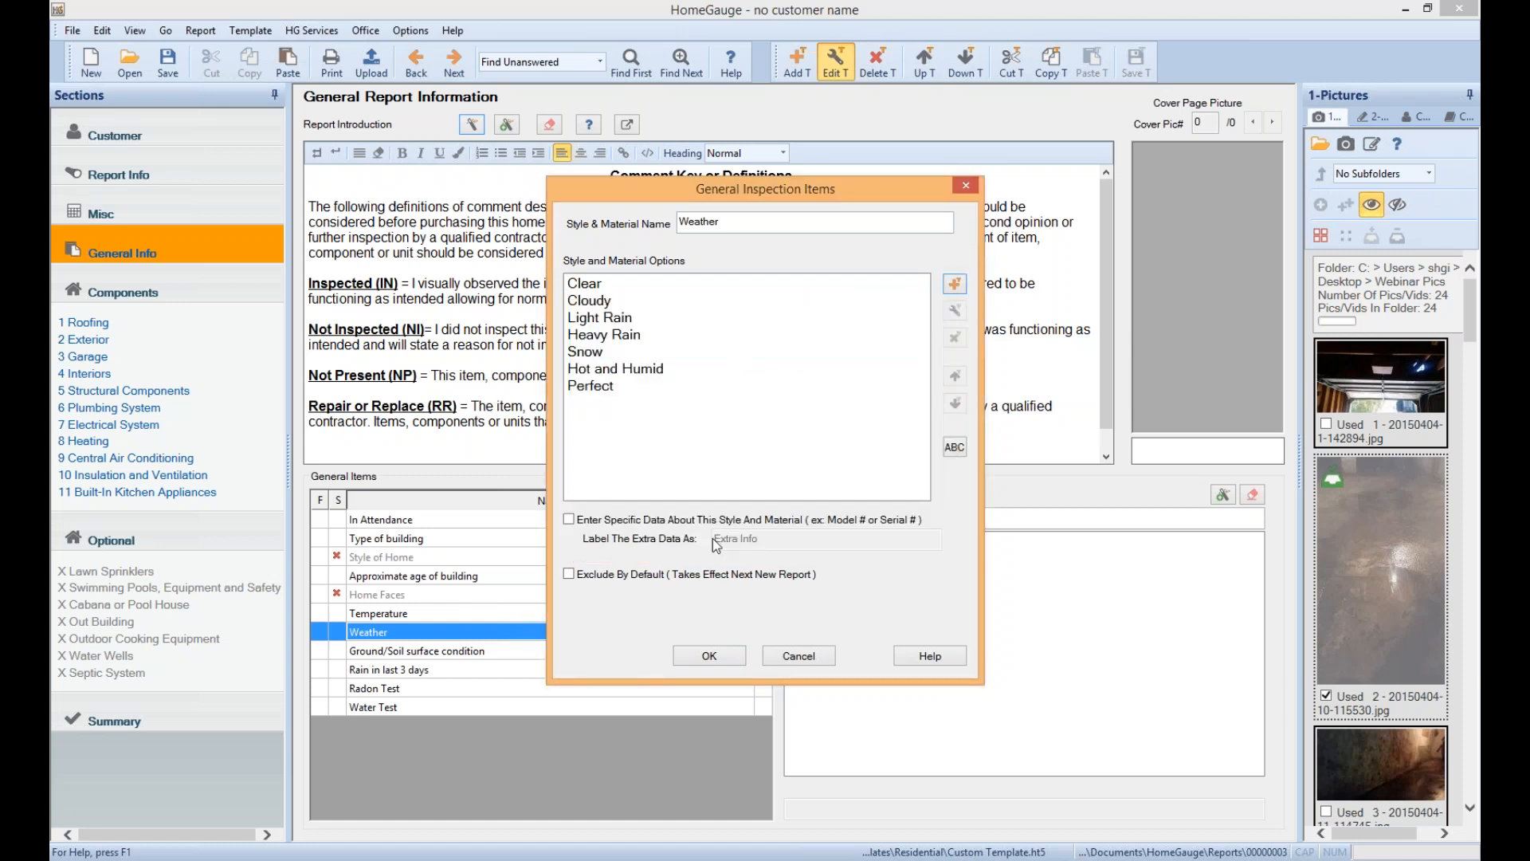
pyautogui.click(587, 388)
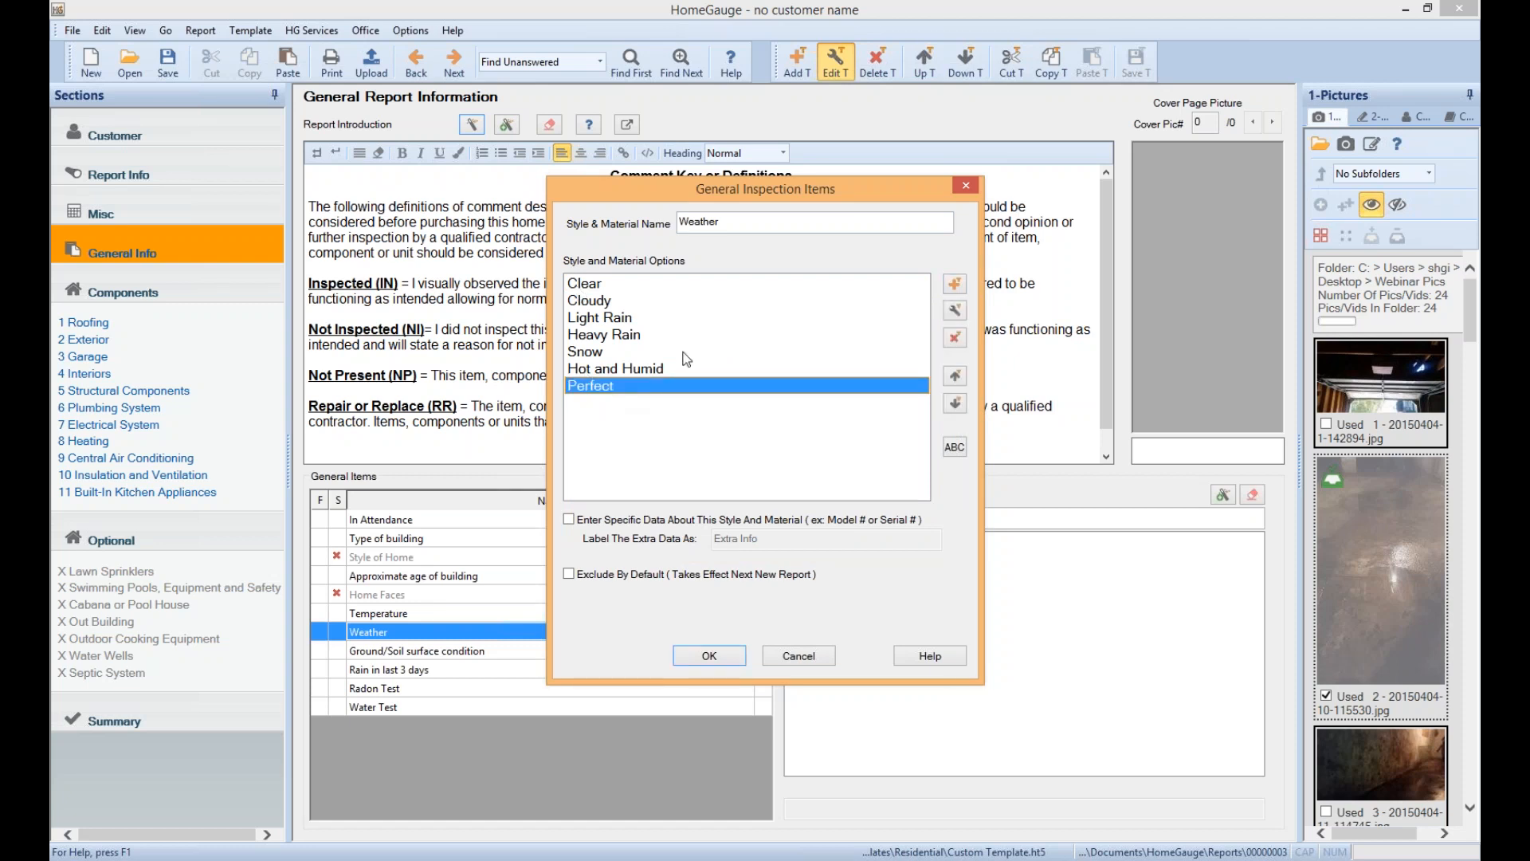
# Open the auto comment list of the Weather item's Perfect option and bring up the template's global comment list
pyautogui.click(960, 314)
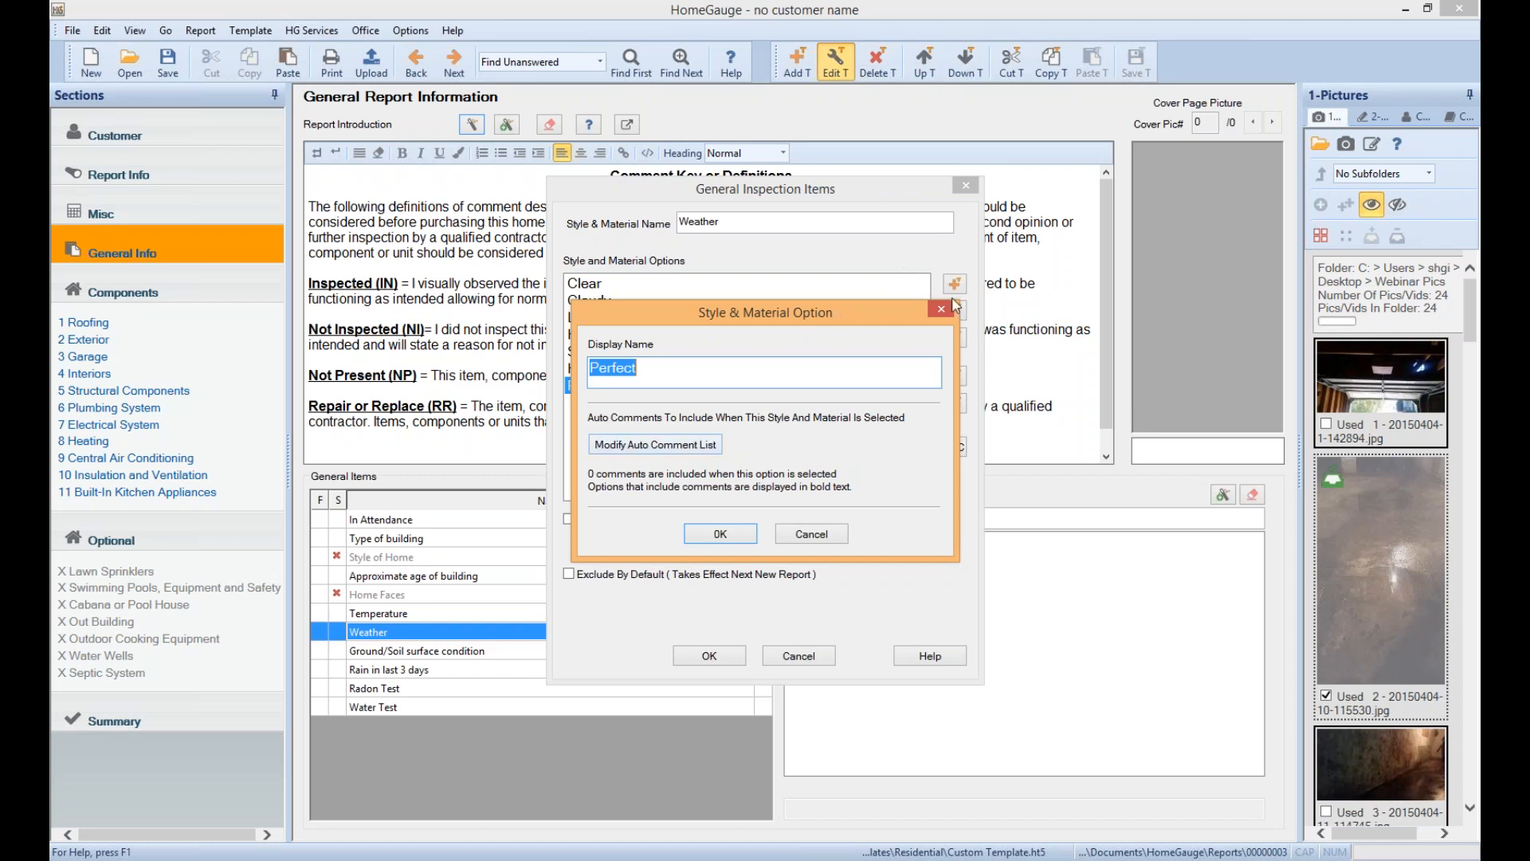
pyautogui.click(941, 309)
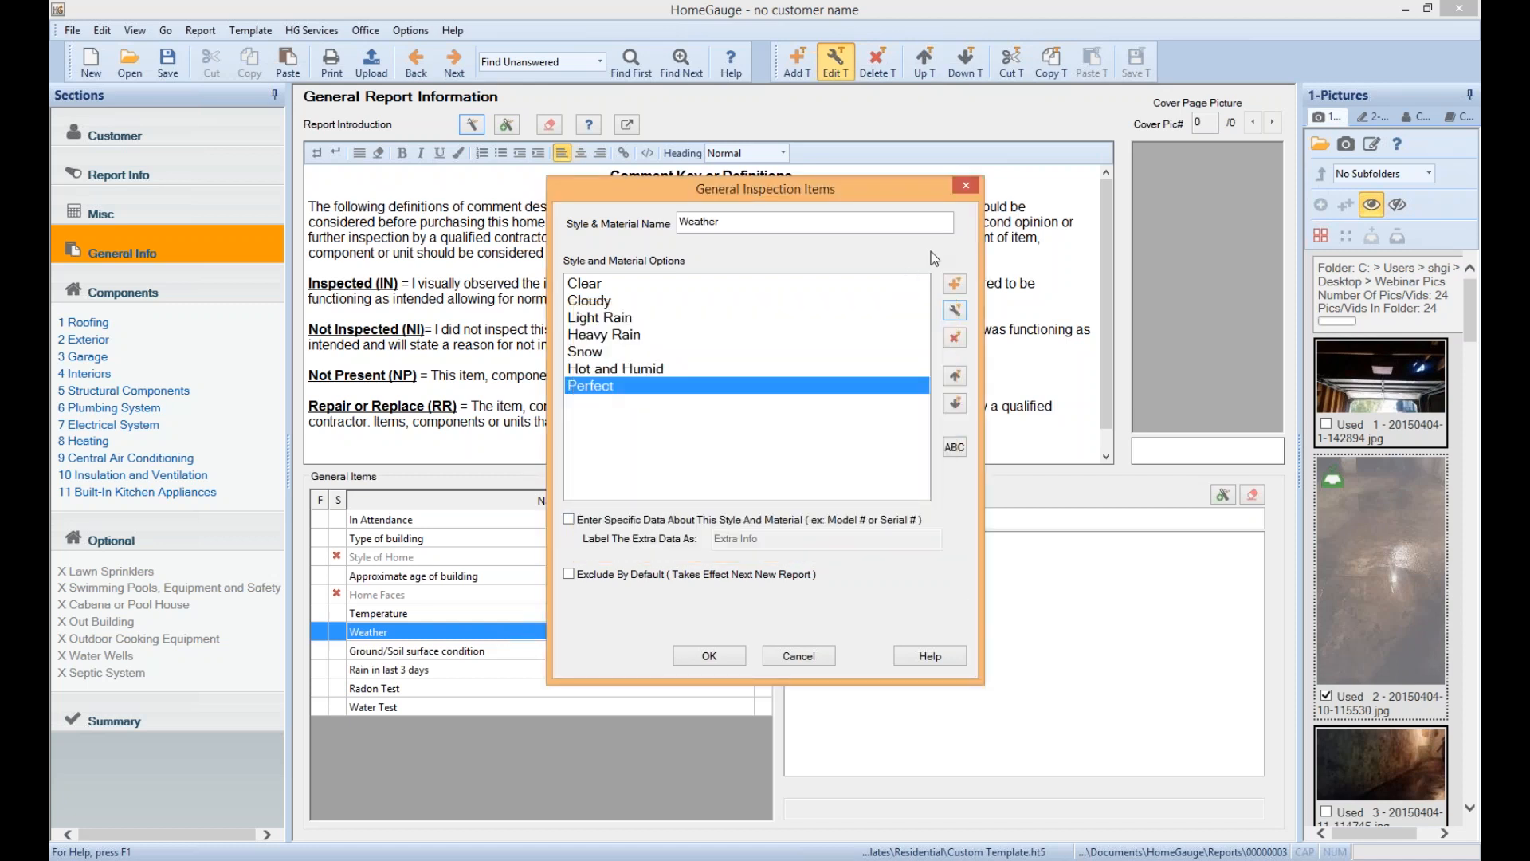
pyautogui.click(954, 310)
pyautogui.click(603, 445)
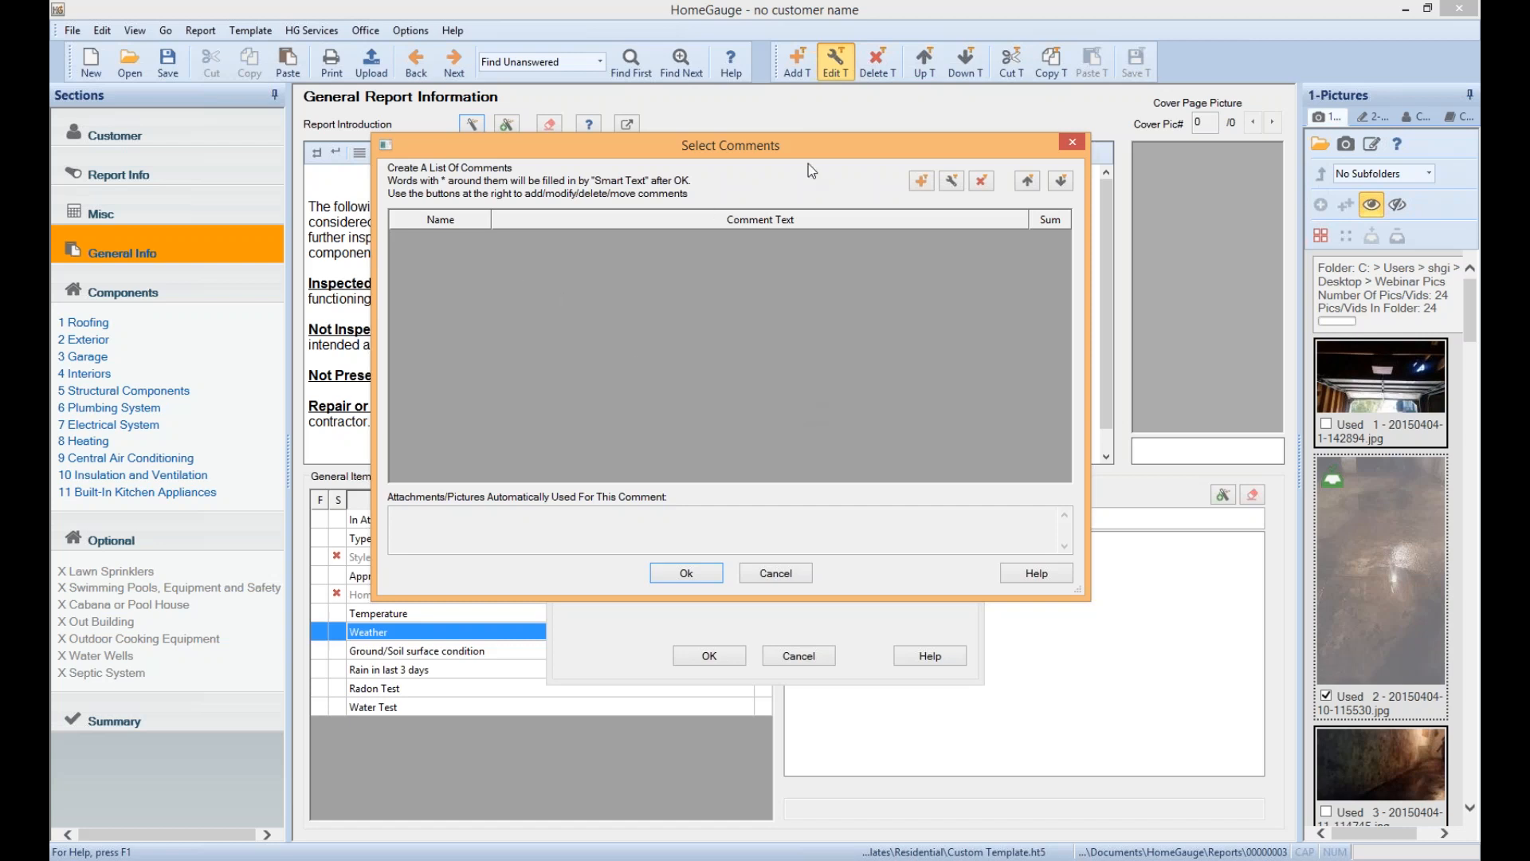
pyautogui.click(921, 185)
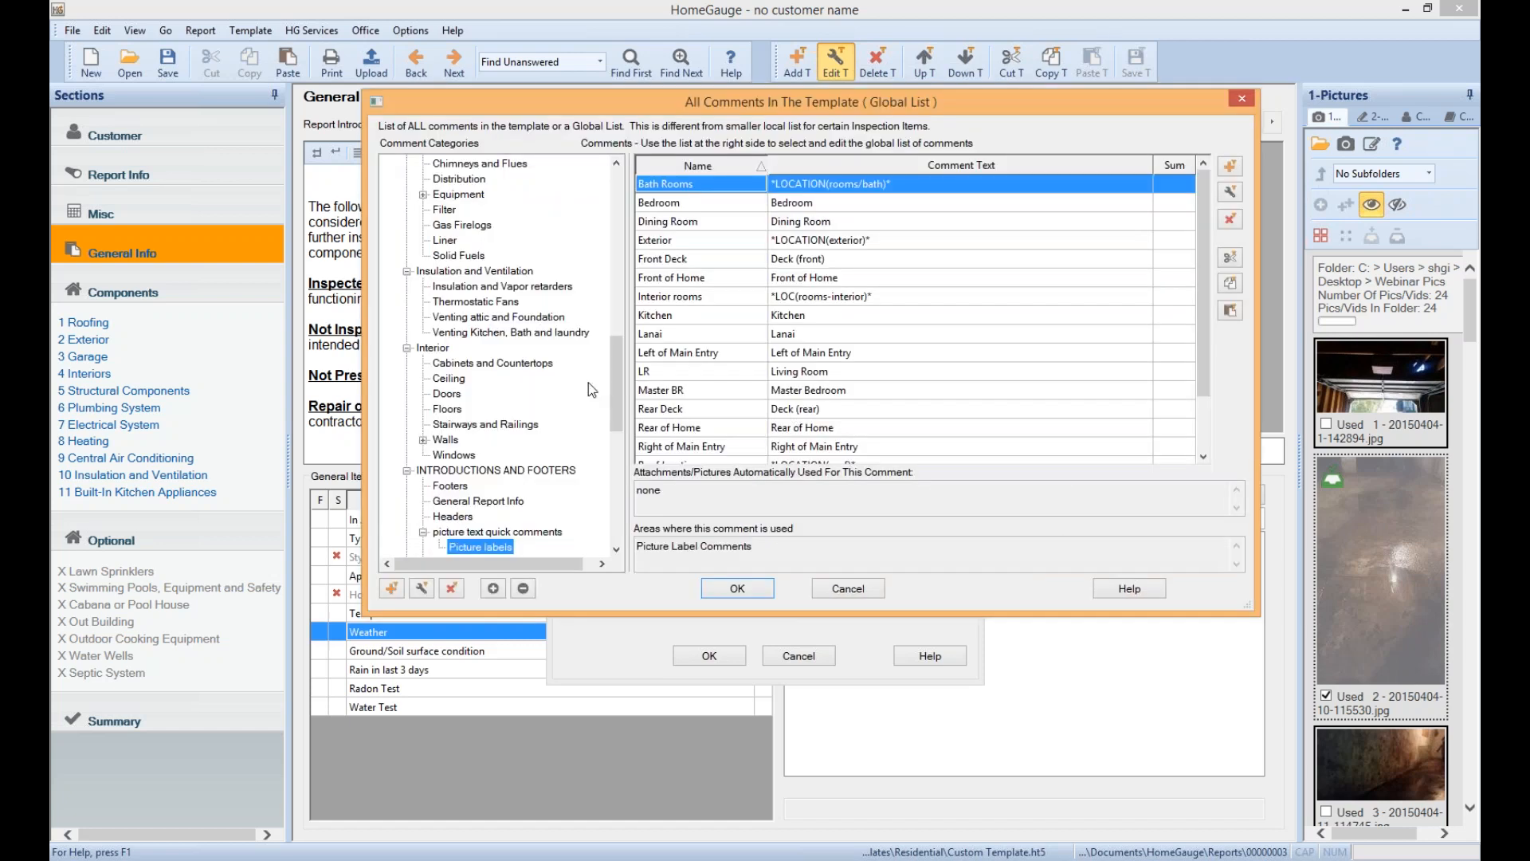
# Add the epoxy-fail comment from the Floor-garage category as Perfect's auto comment and save the Weather item
pyautogui.scroll(4, 588, 382)
pyautogui.click(451, 194)
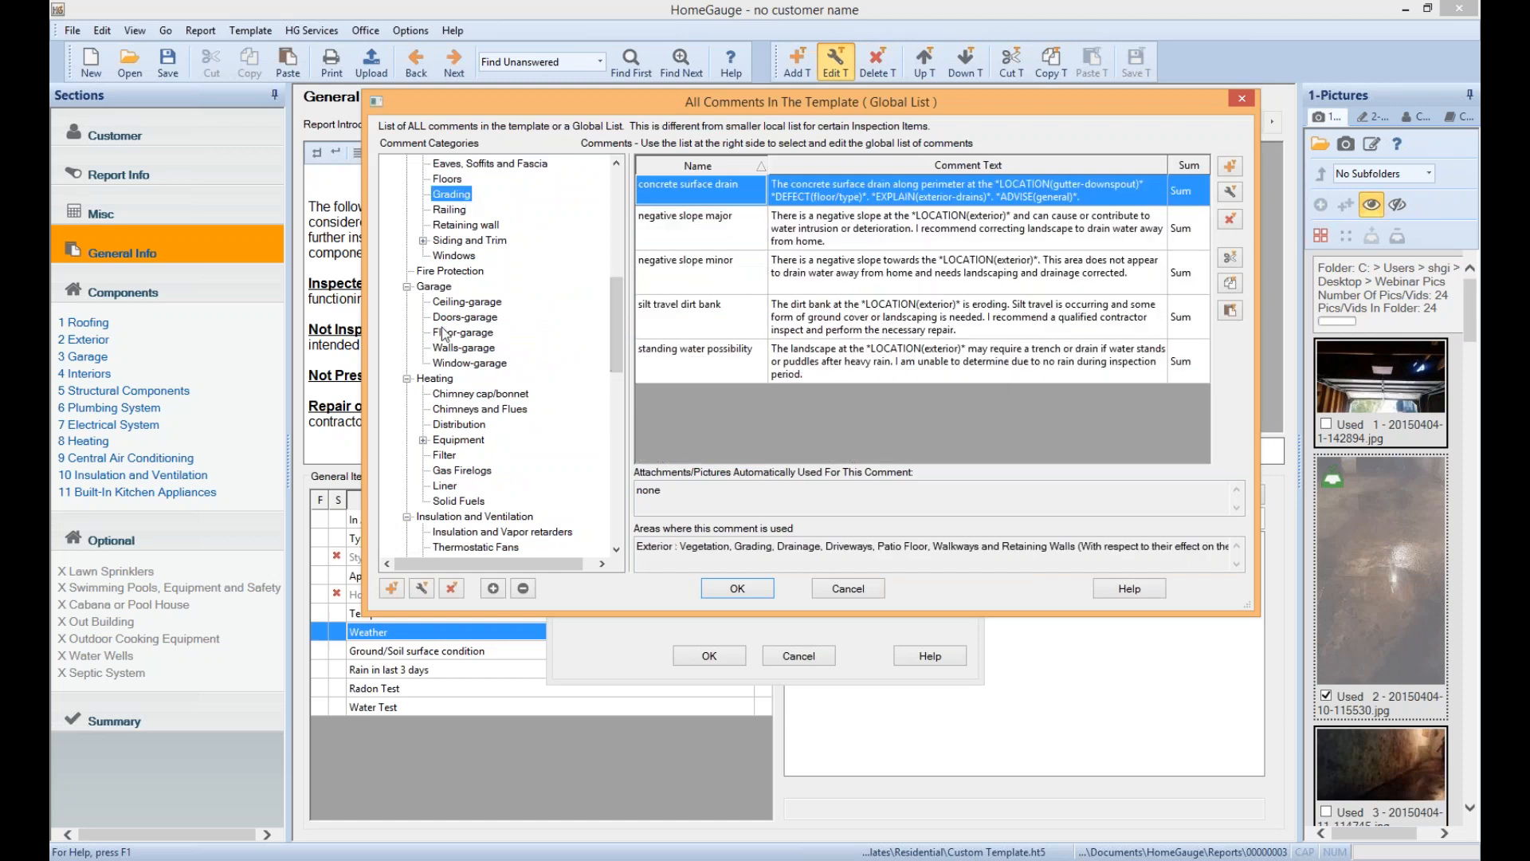
pyautogui.click(869, 356)
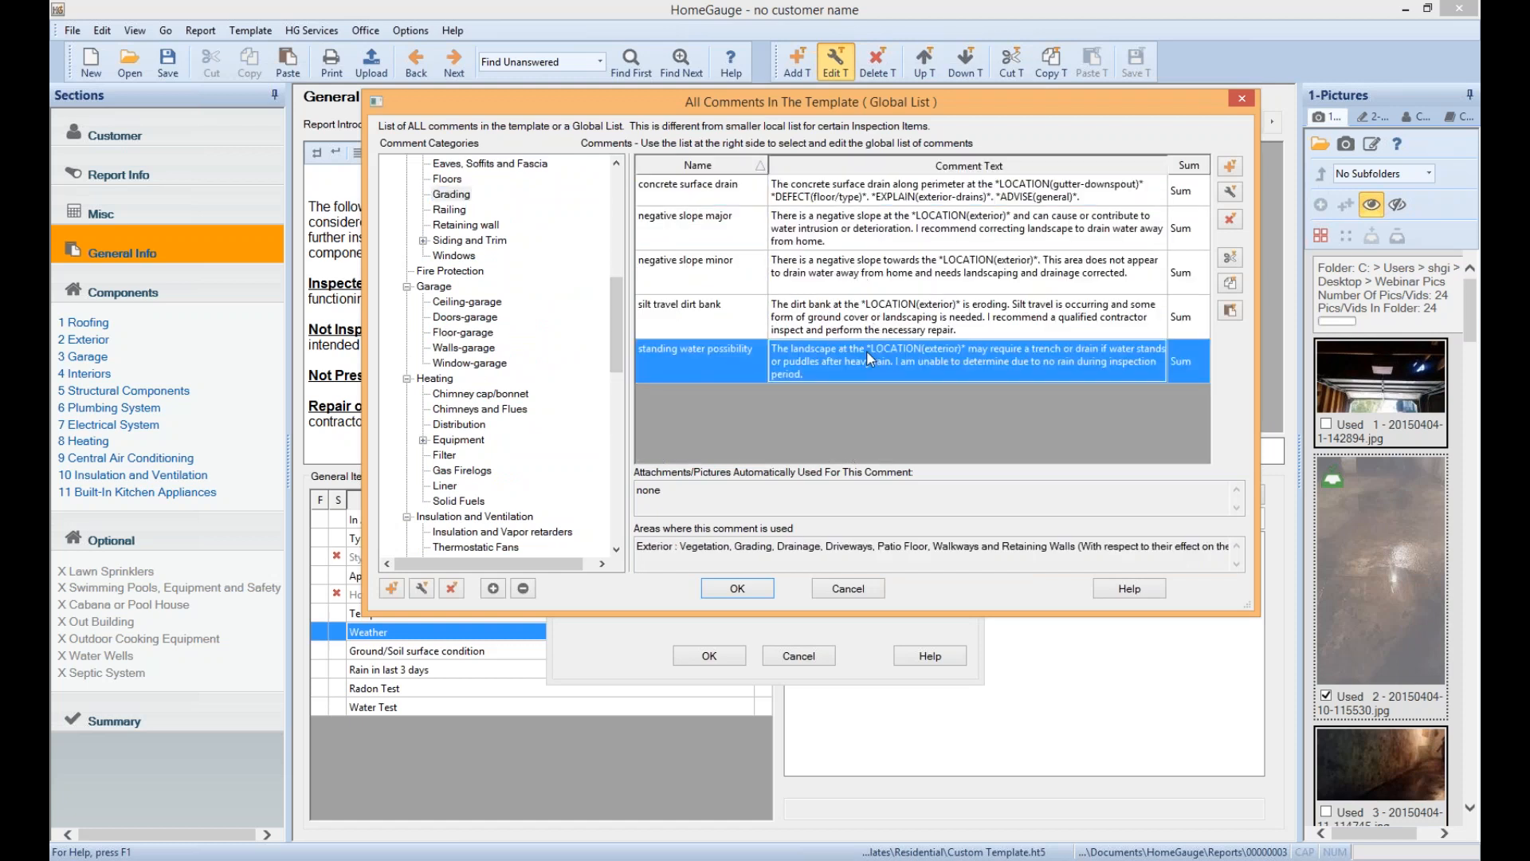
pyautogui.click(467, 334)
pyautogui.click(1006, 210)
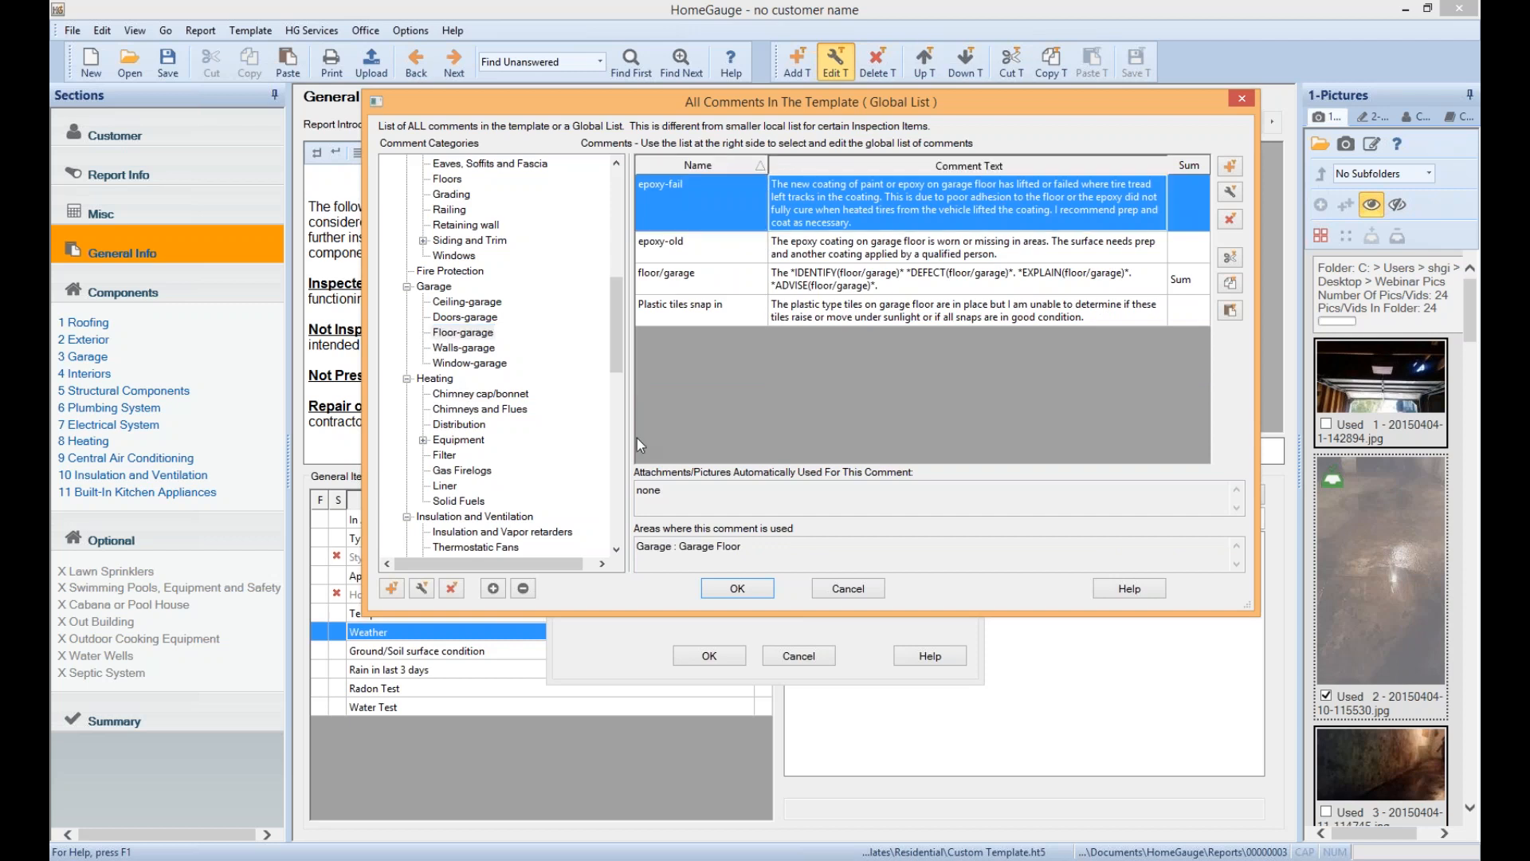
pyautogui.click(737, 588)
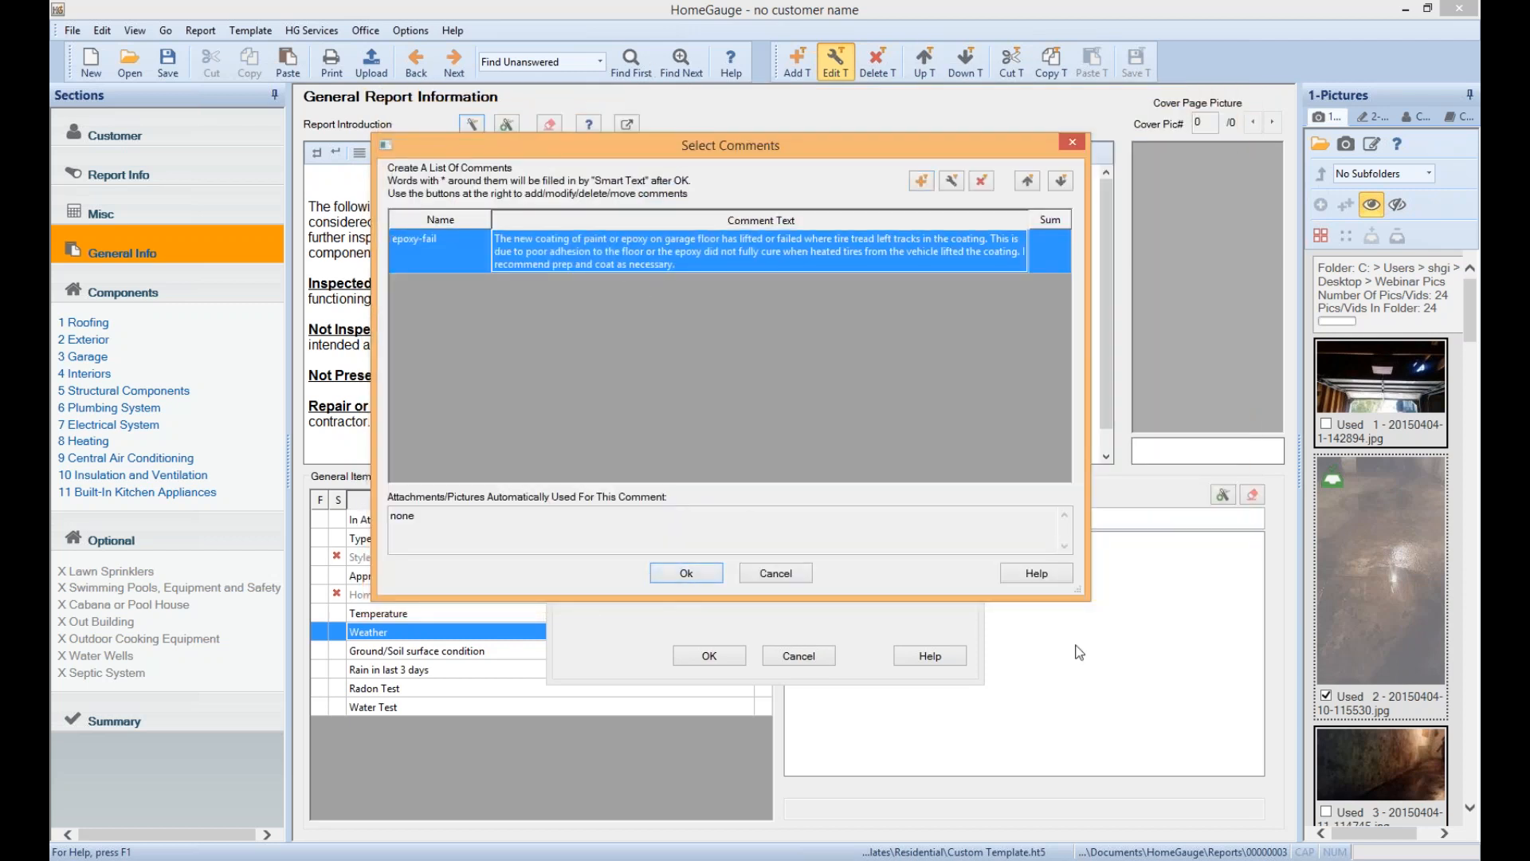
pyautogui.click(698, 572)
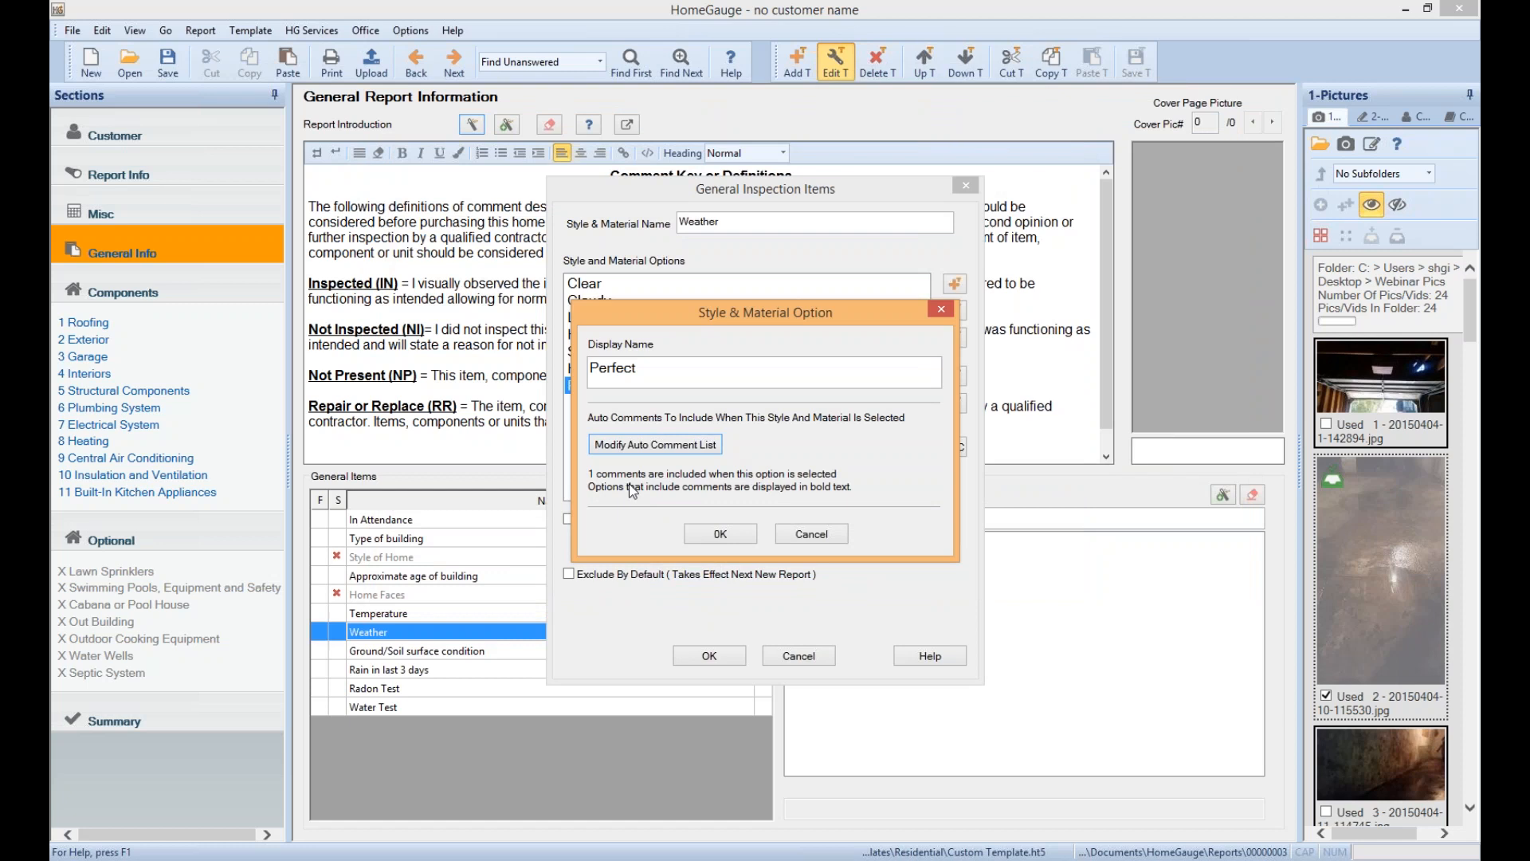
pyautogui.click(719, 534)
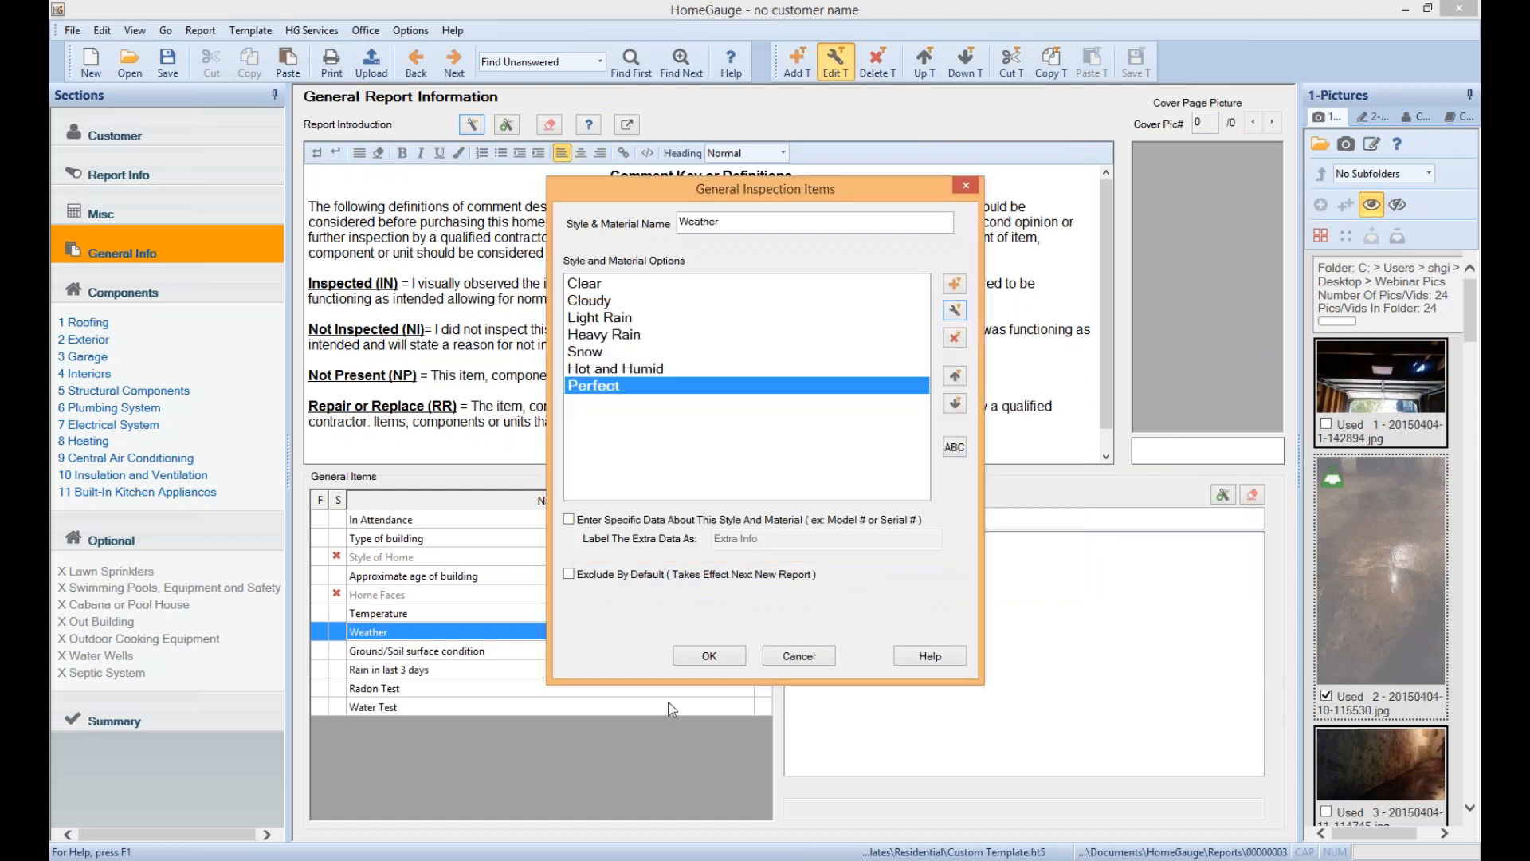
pyautogui.click(712, 656)
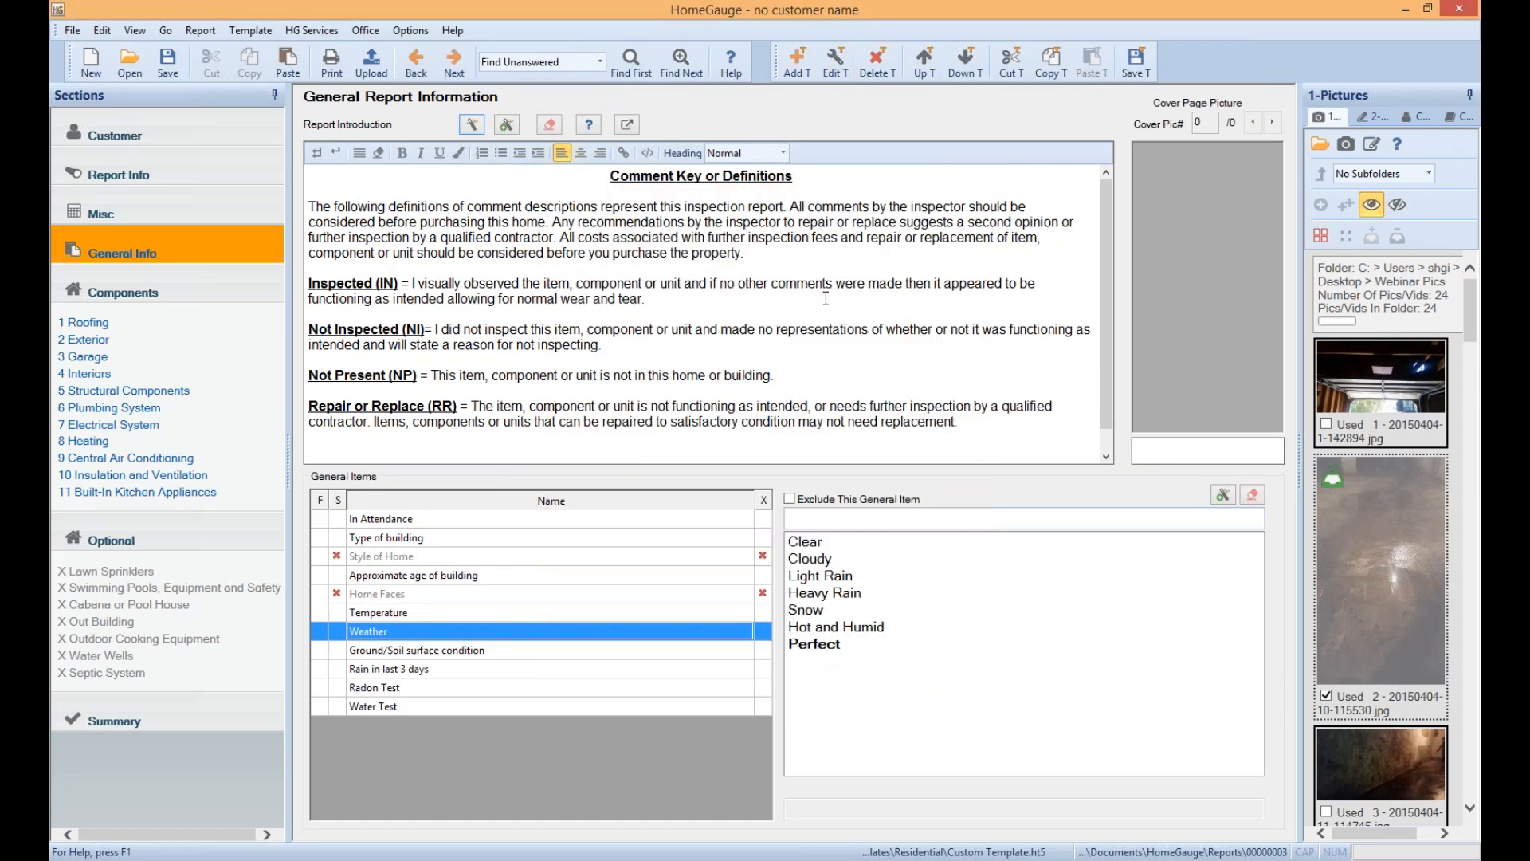
# Choose Perfect as the weather and select its auto comment paragraph at the end of the report introduction
pyautogui.click(822, 646)
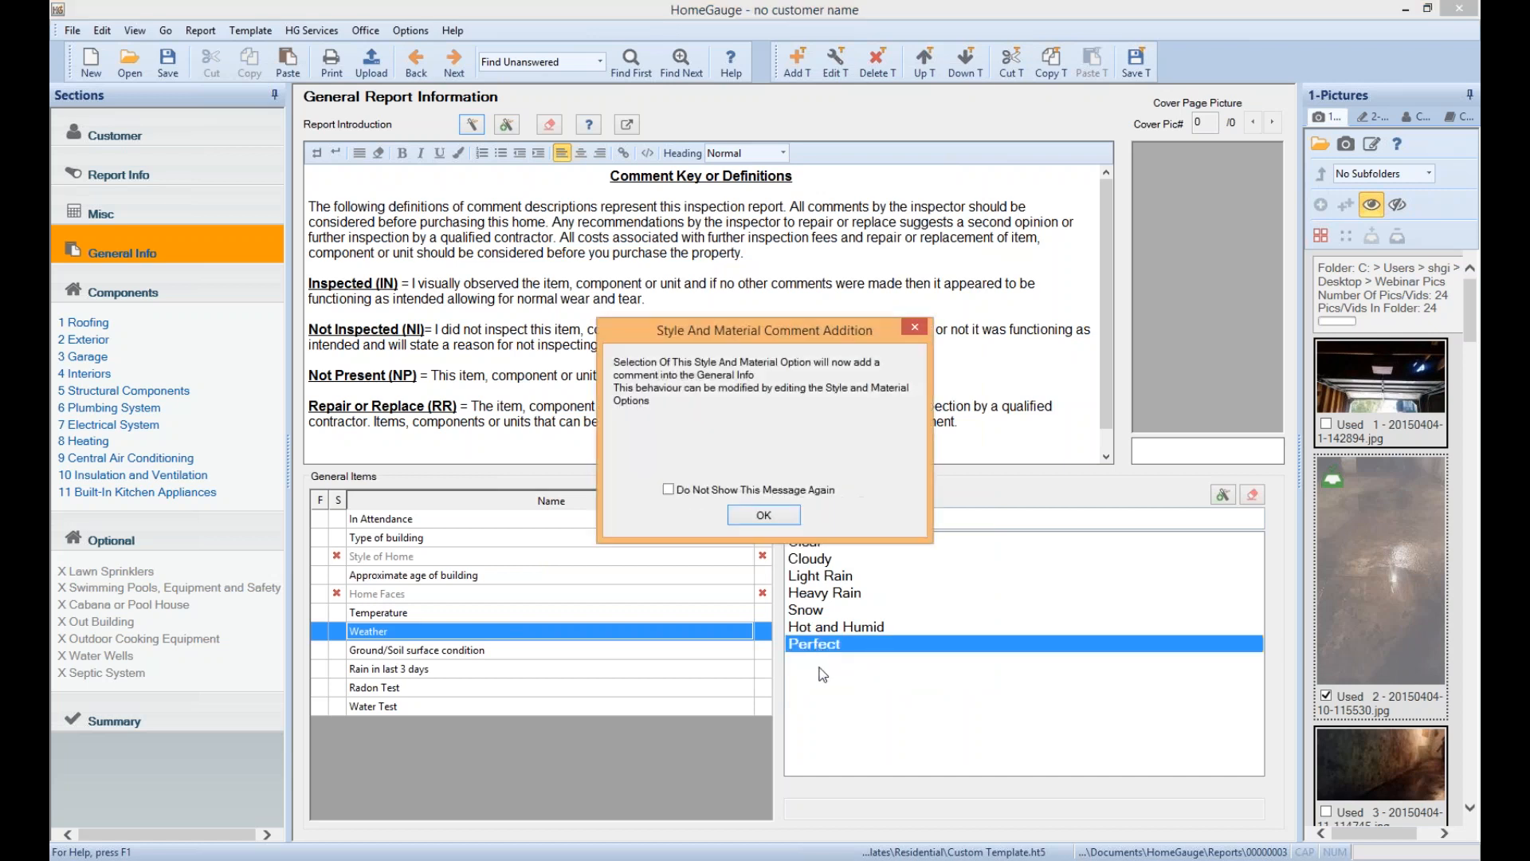
pyautogui.click(776, 519)
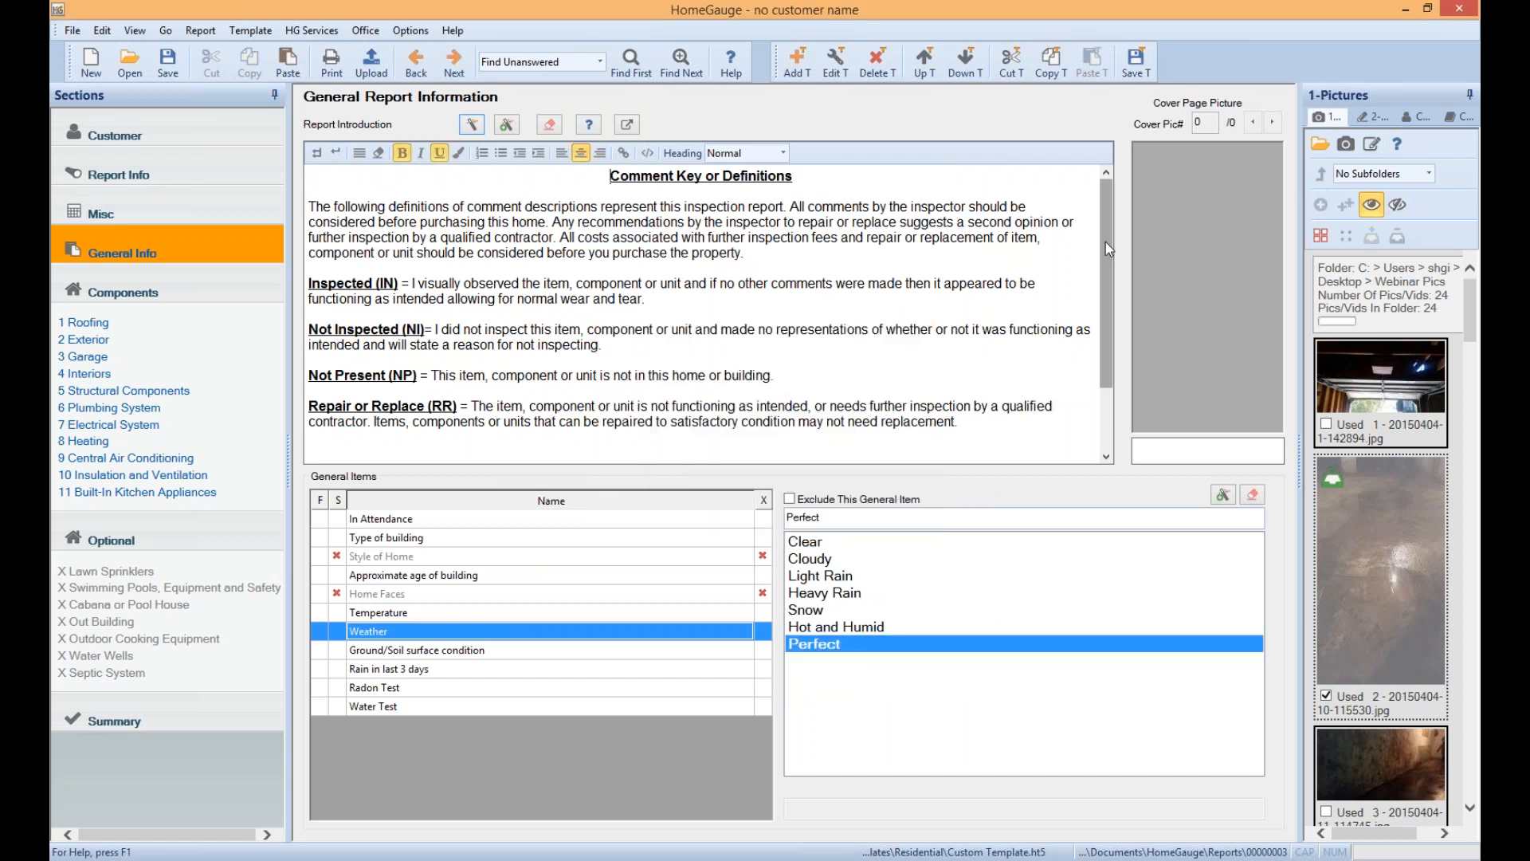
pyautogui.scroll(-2, 1106, 241)
pyautogui.tripleClick(311, 421)
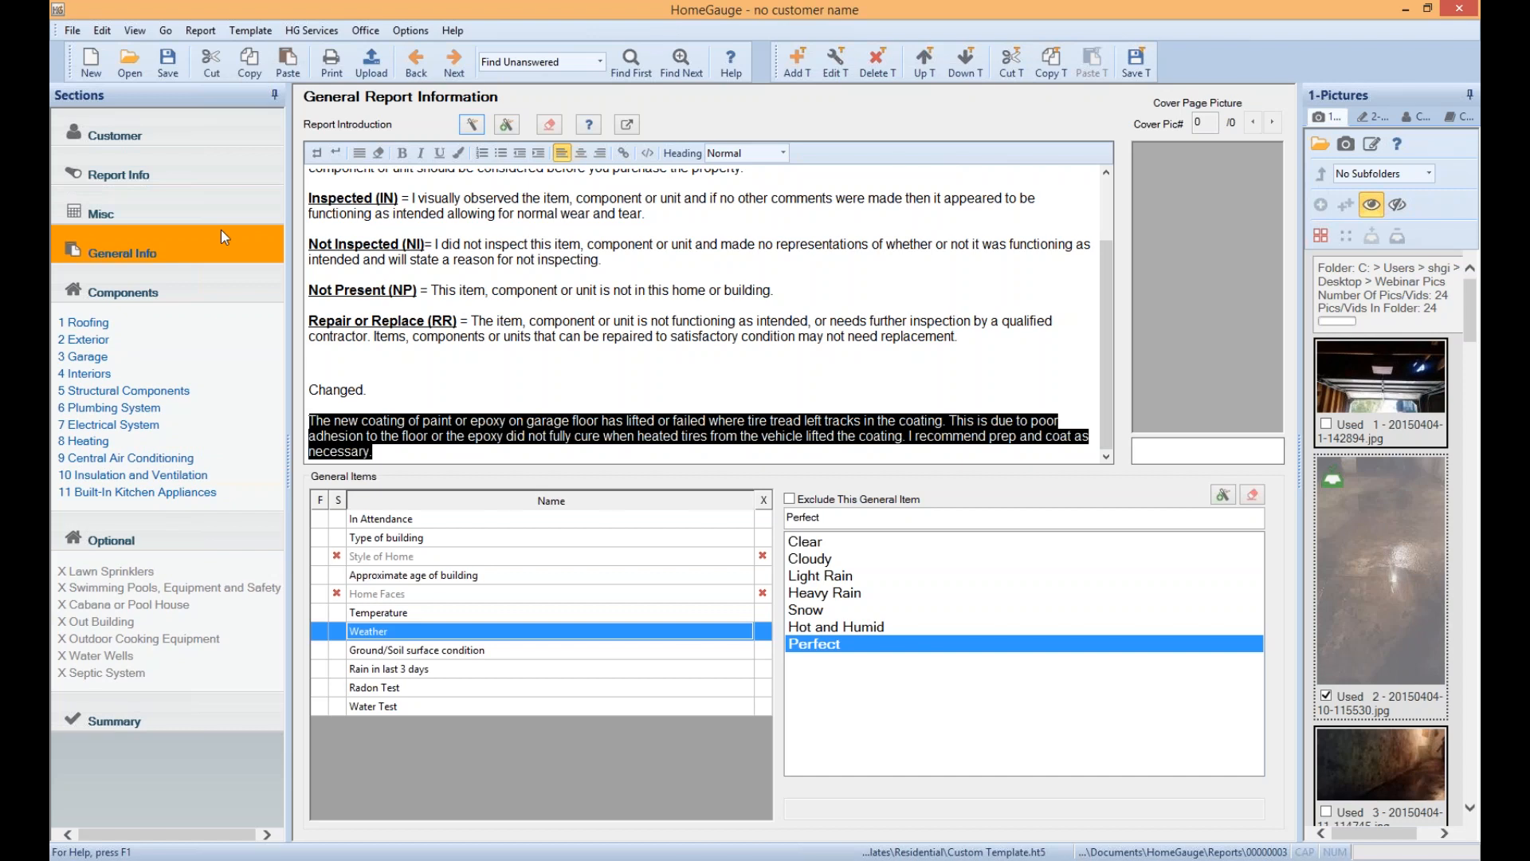
pyautogui.moveTo(1106, 318)
pyautogui.mouseDown()
pyautogui.moveTo(1117, 198)
pyautogui.moveTo(1107, 318)
pyautogui.mouseUp()
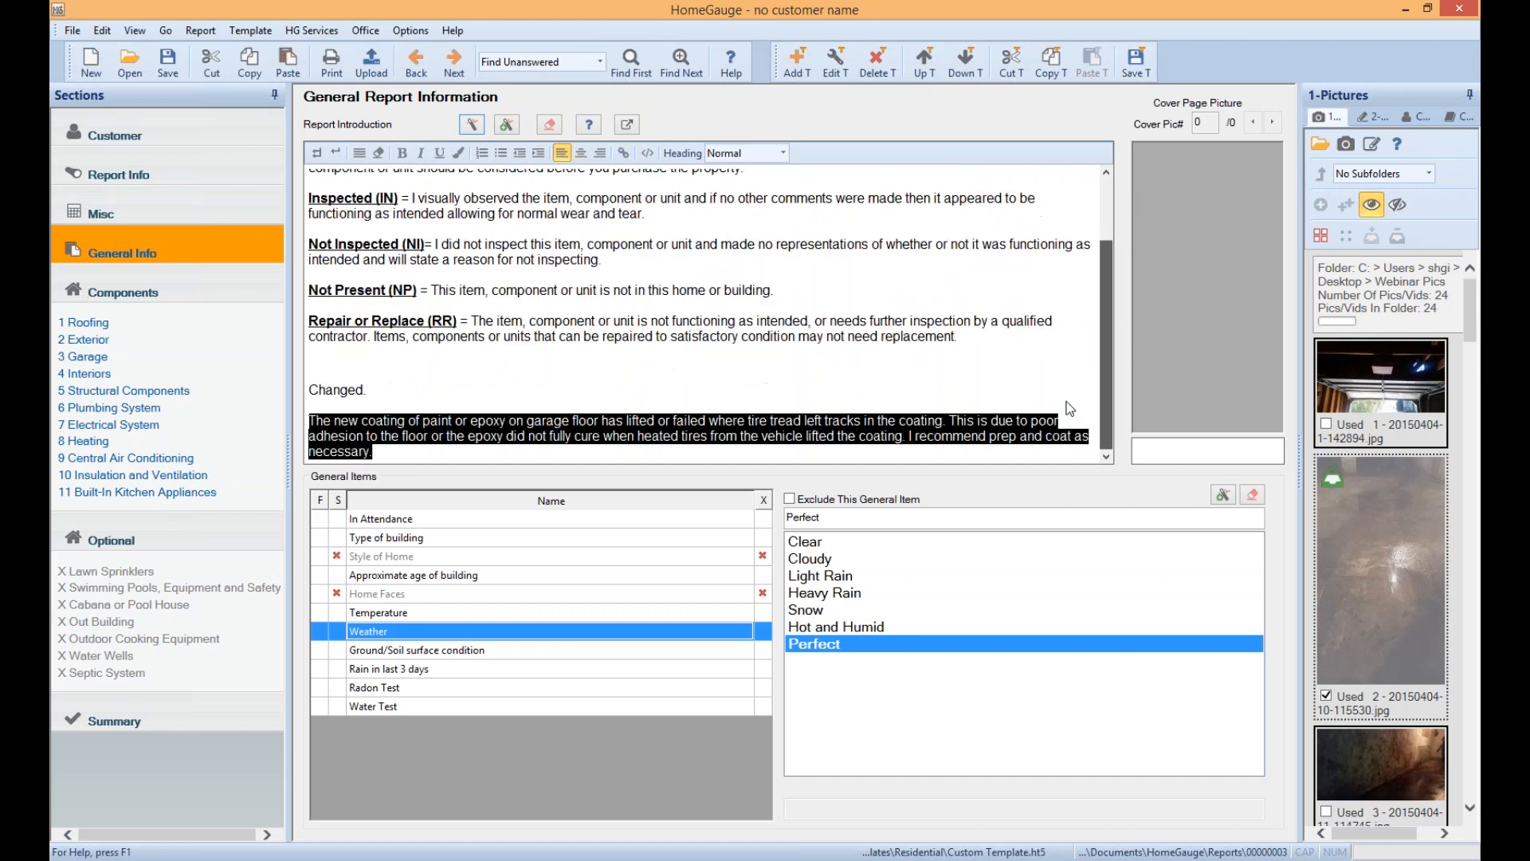
# Set Approximate age of building to Over 50 Years and reorder the item so it sits directly below Home Faces
pyautogui.click(465, 577)
pyautogui.click(854, 629)
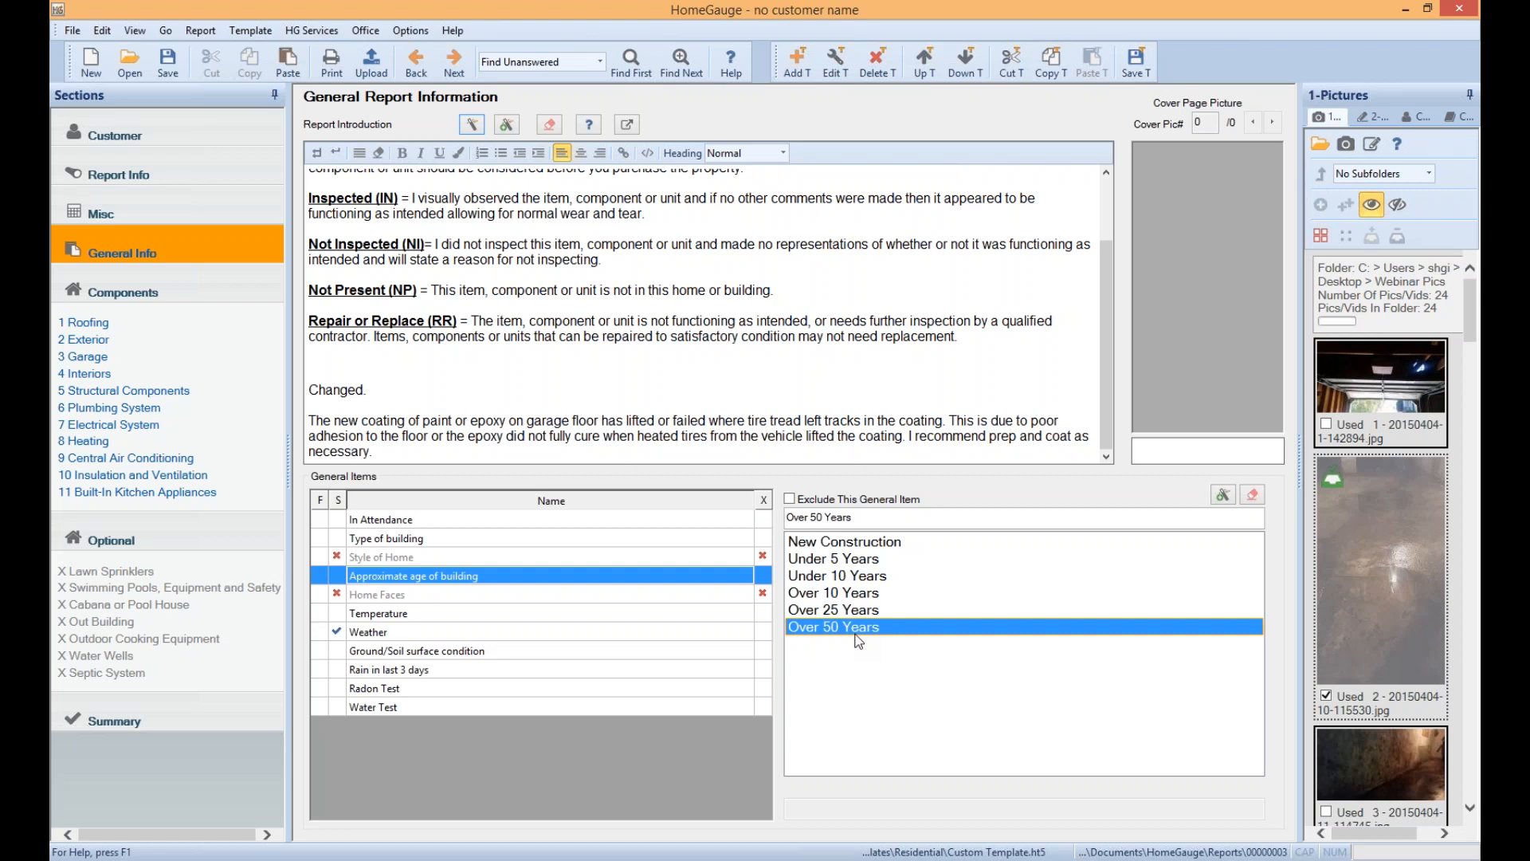
pyautogui.click(957, 62)
pyautogui.click(957, 62)
pyautogui.click(957, 62)
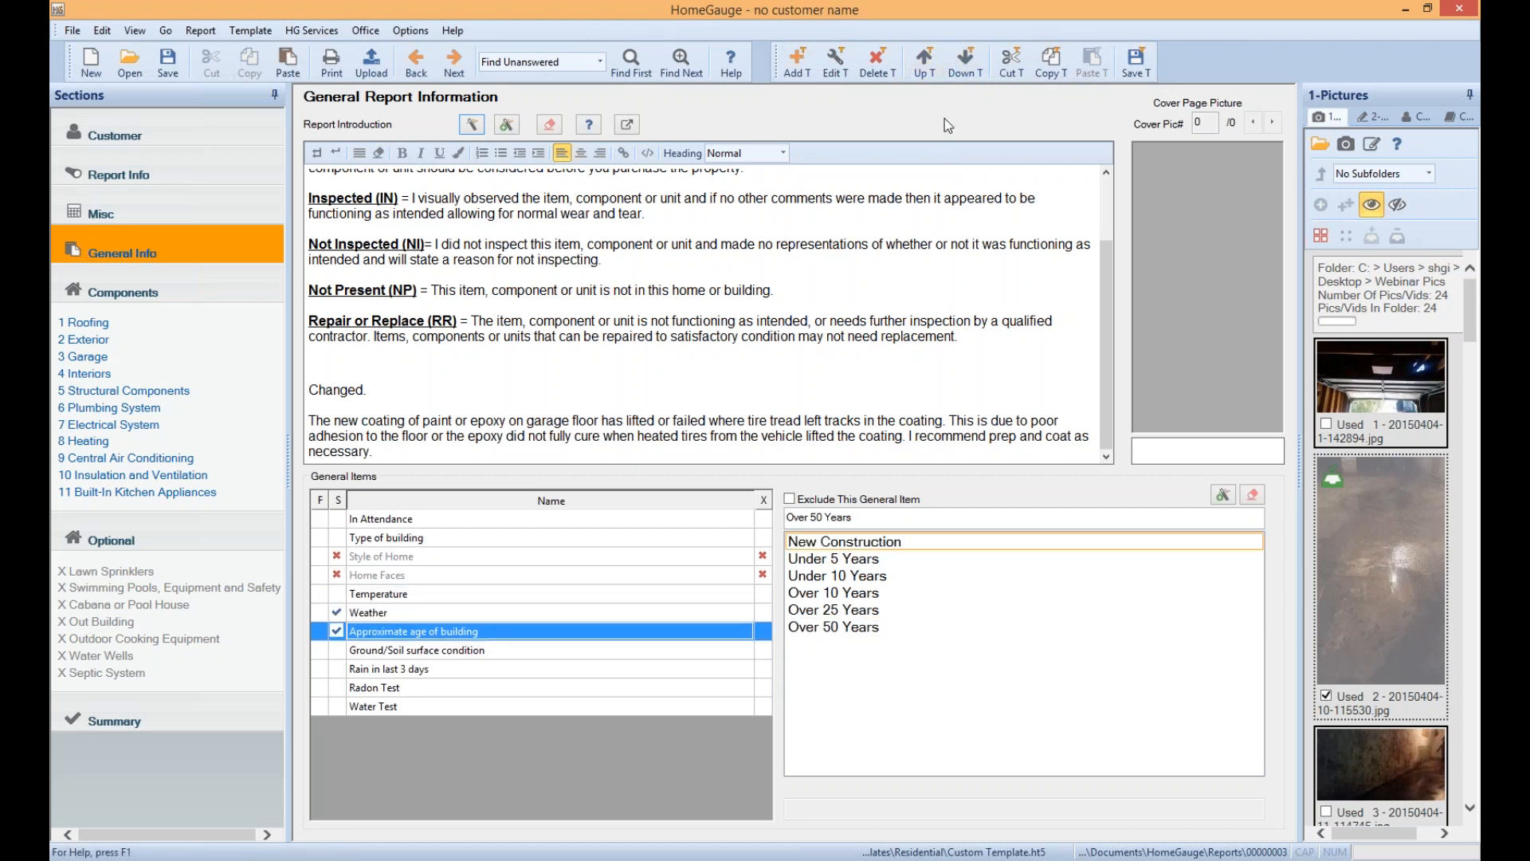
pyautogui.click(961, 62)
pyautogui.click(928, 61)
pyautogui.click(928, 61)
pyautogui.click(929, 61)
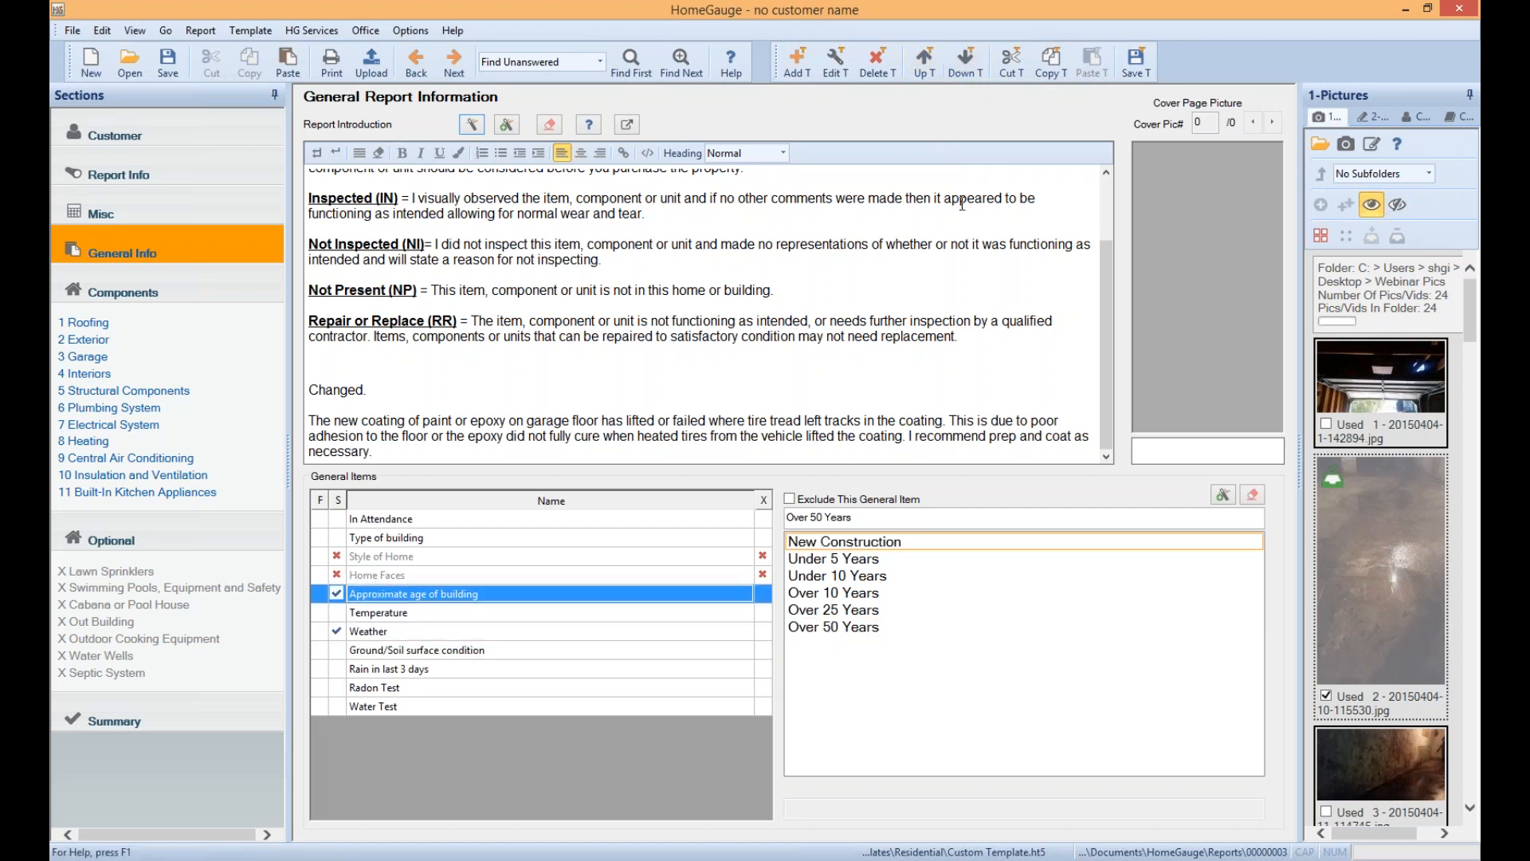
# Paste a copy of the Approximate age of building item at the end of the general items and delete that copy
pyautogui.click(1094, 64)
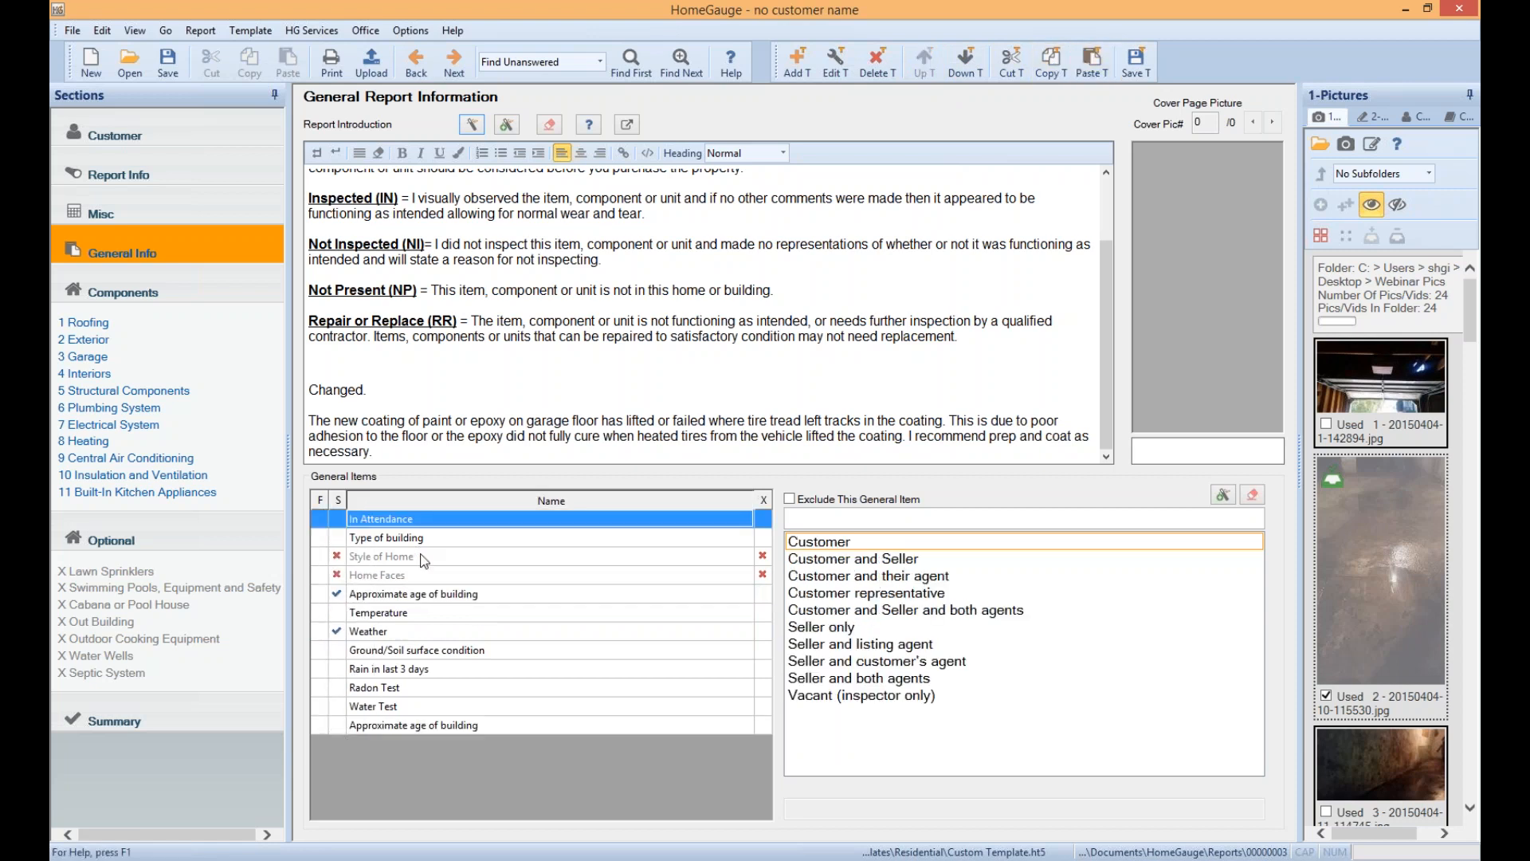
pyautogui.click(415, 725)
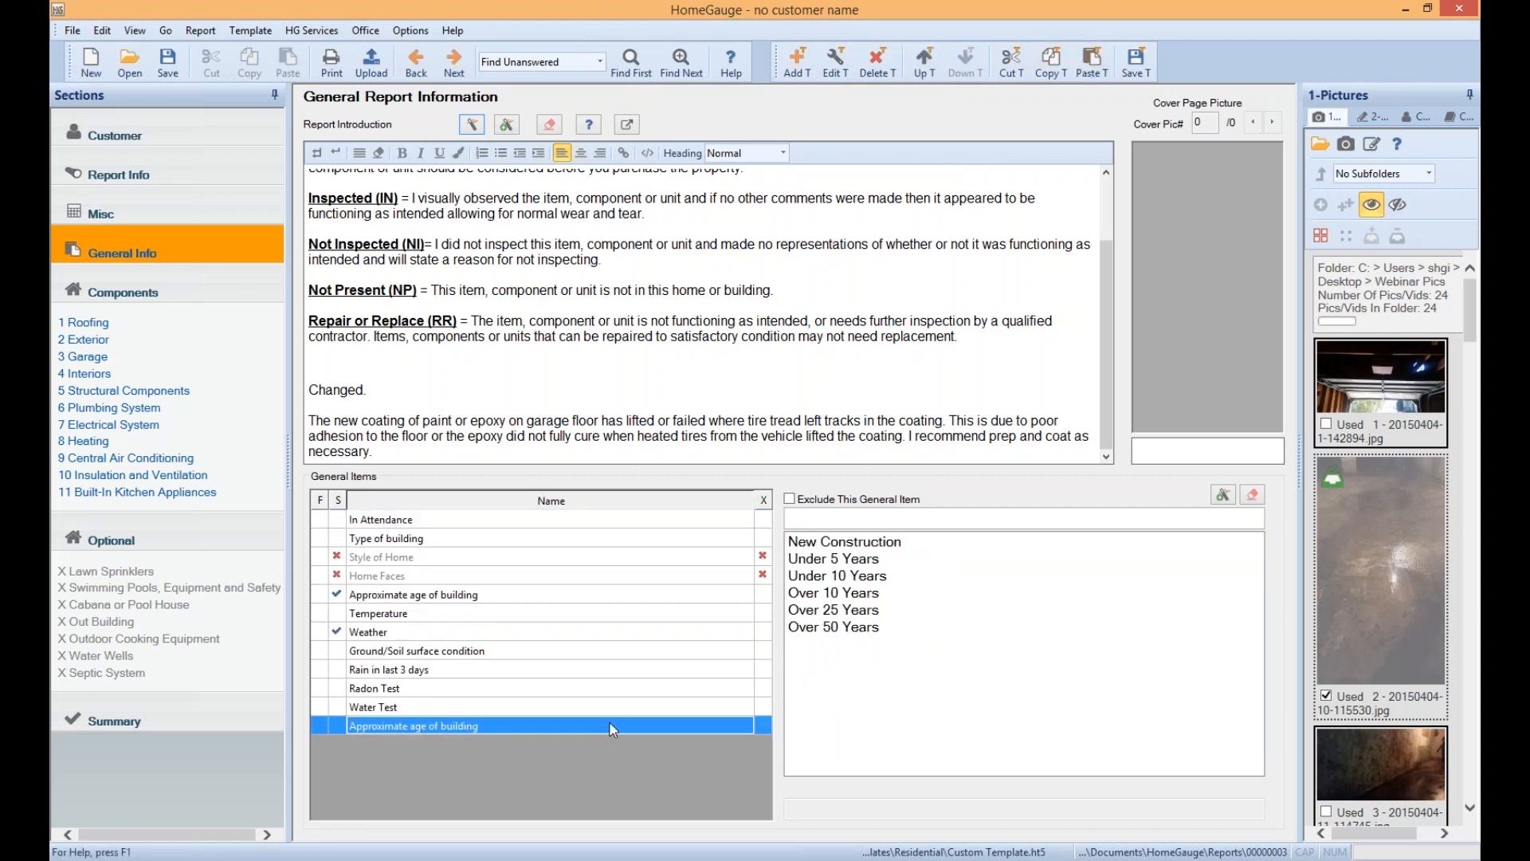
pyautogui.click(878, 61)
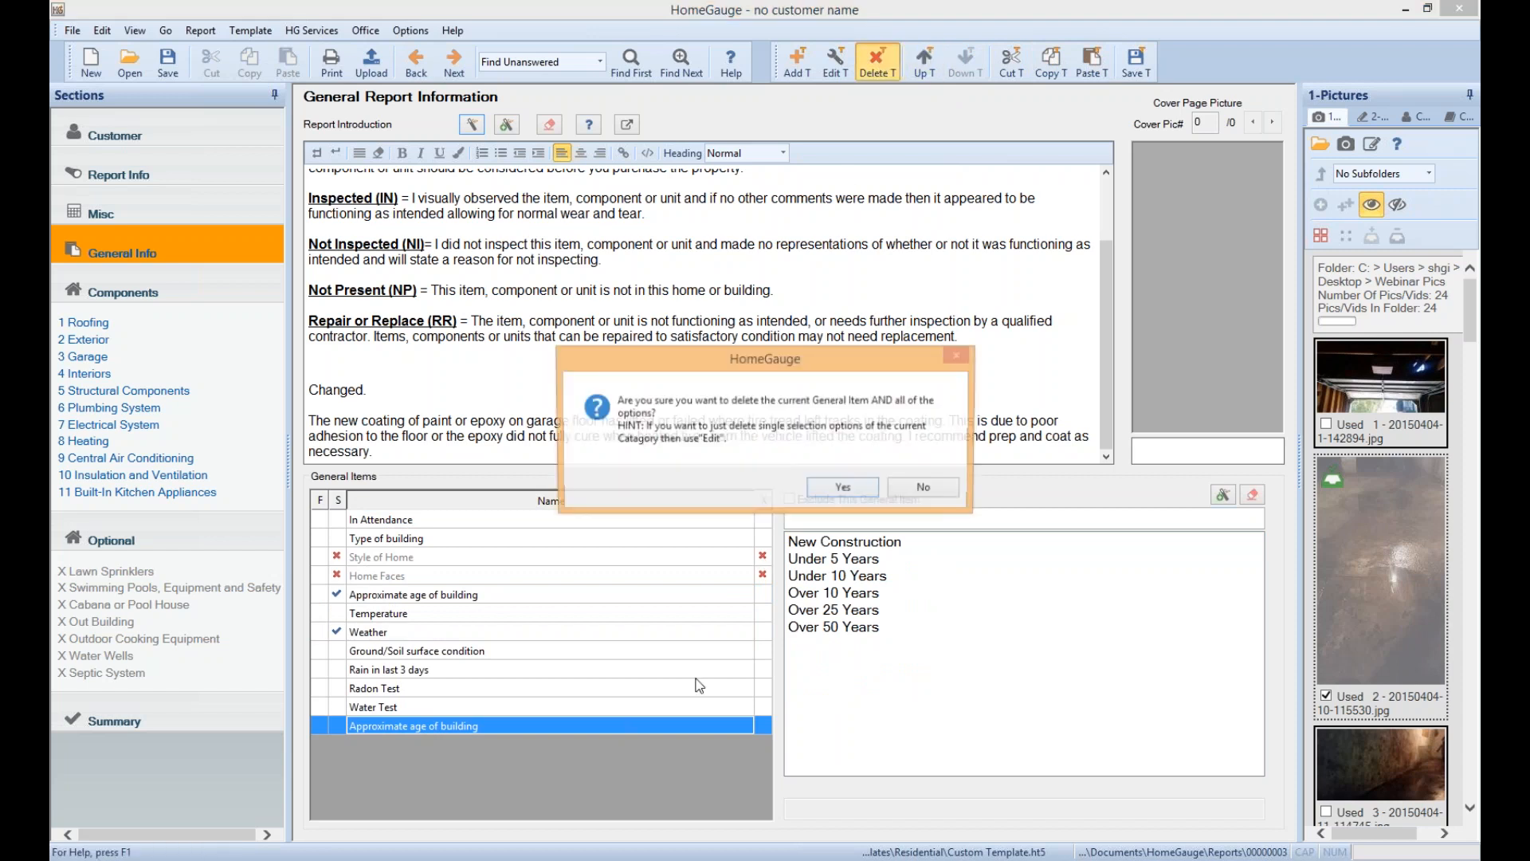
pyautogui.click(845, 483)
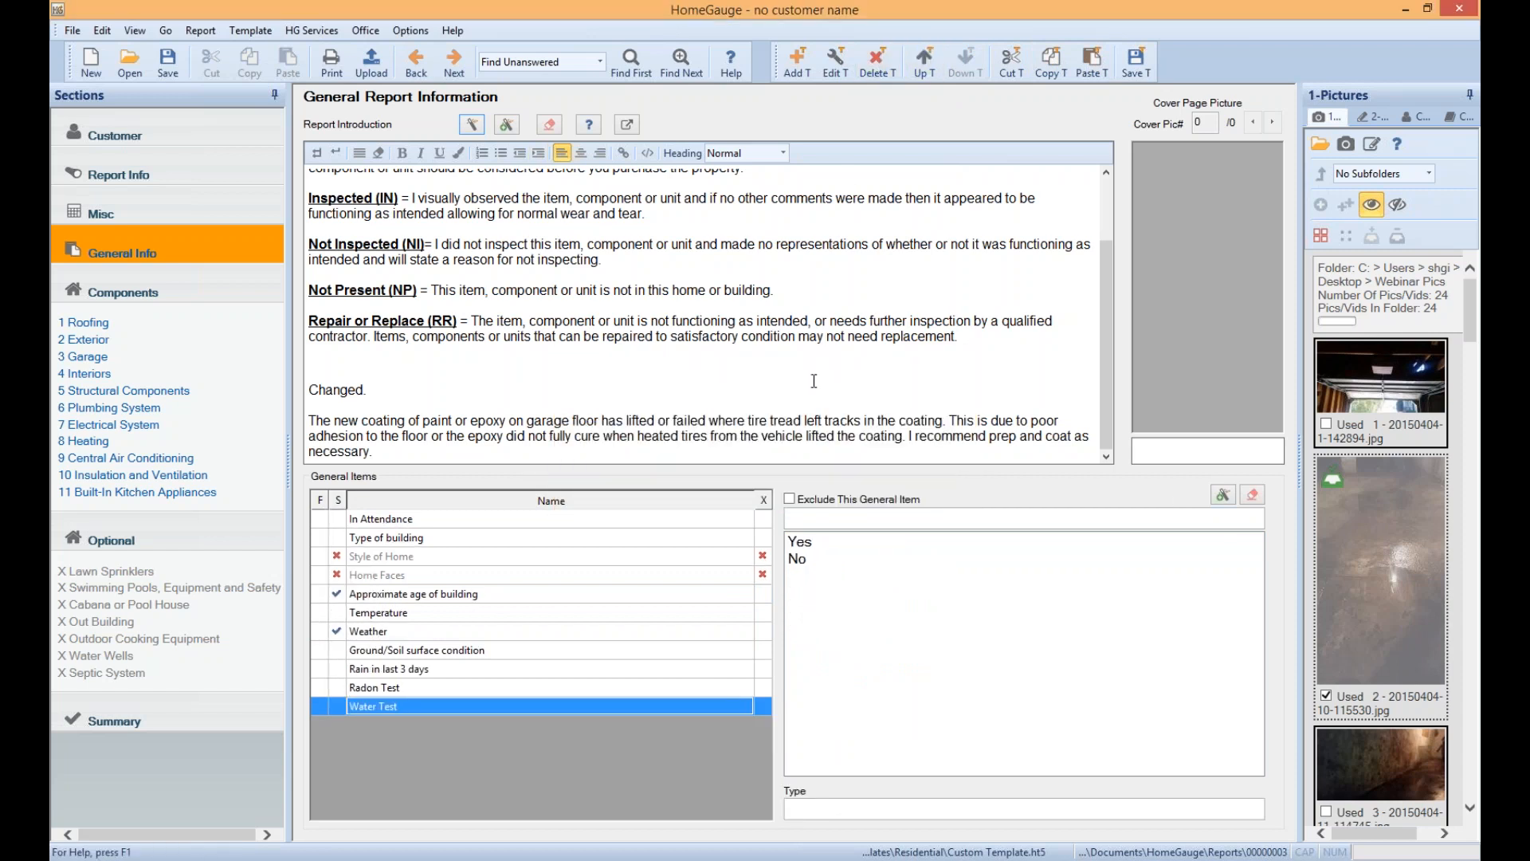
# Save the current template and return to the beginning of the report introduction
pyautogui.click(1144, 63)
pyautogui.moveTo(1052, 320); pyautogui.dragTo(845, 320)
pyautogui.scroll(2, 860, 303)
pyautogui.click(860, 304)
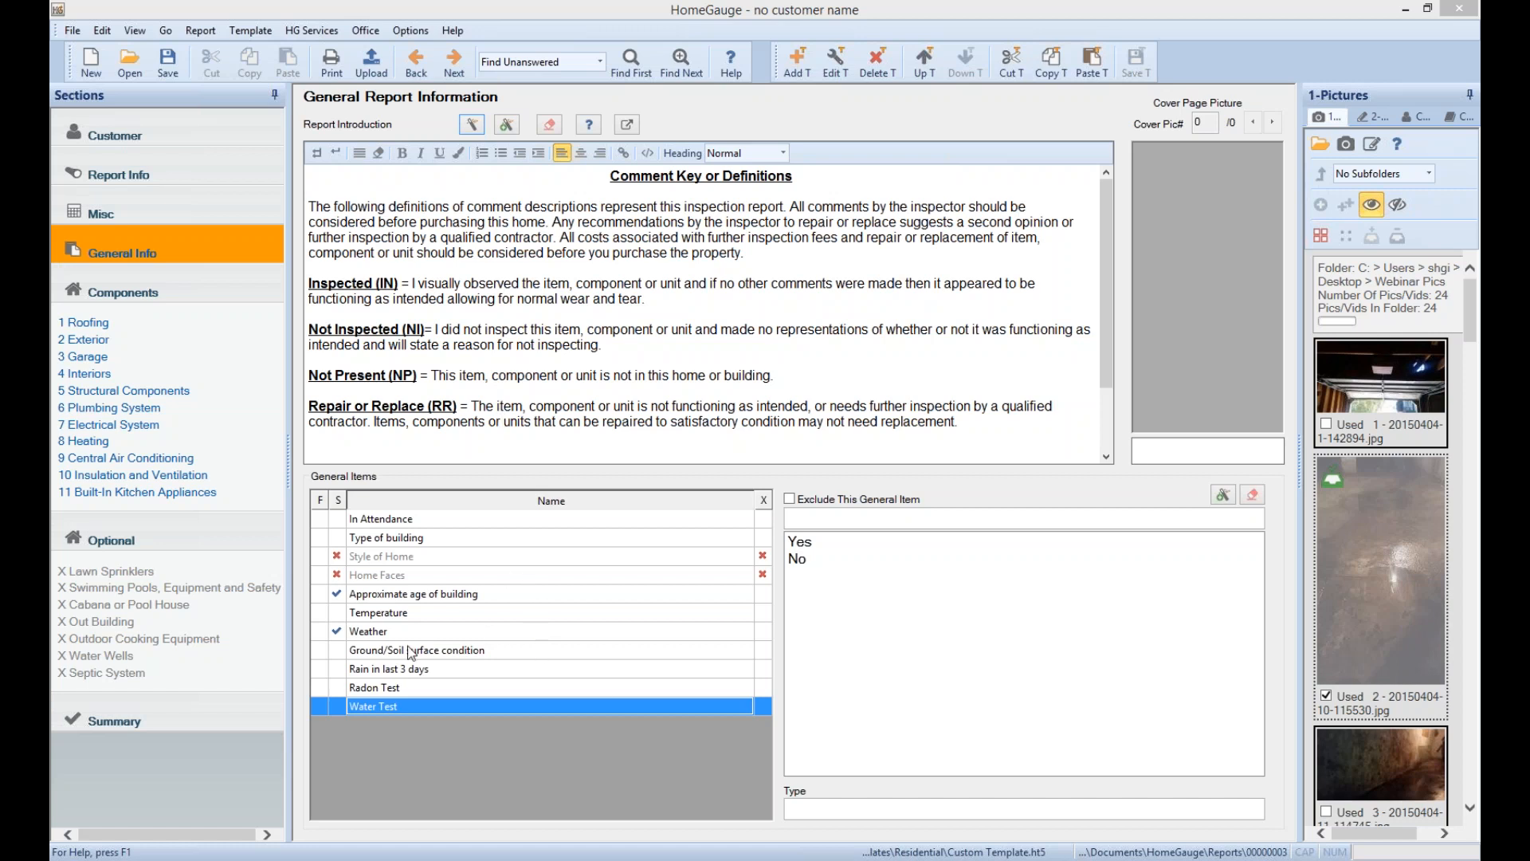
# Start a new entry named "New Style" in the Roofing component's styles and materials
pyautogui.click(114, 341)
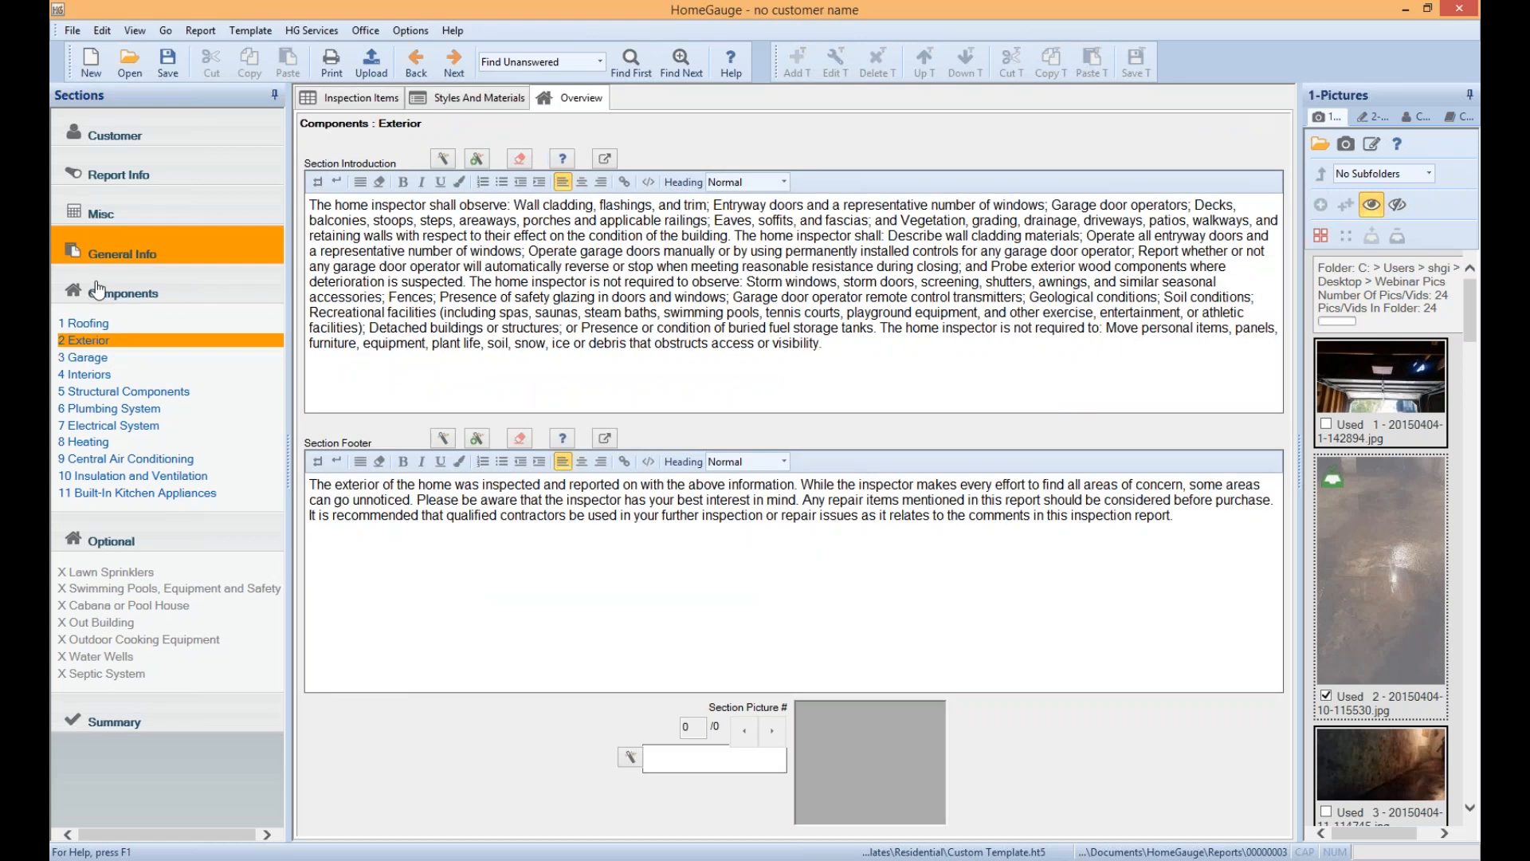
pyautogui.click(88, 322)
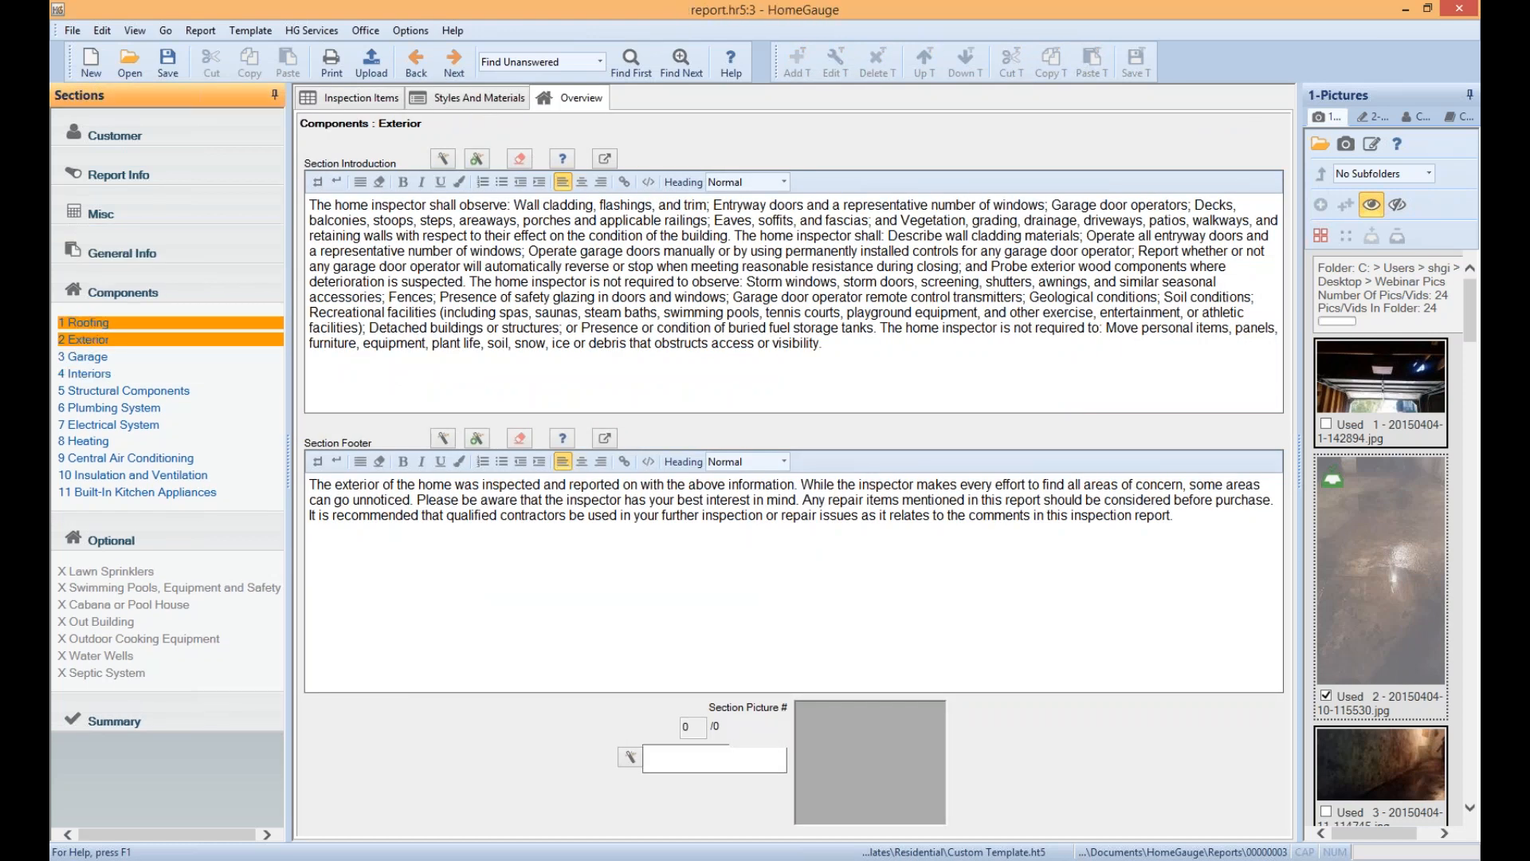
pyautogui.click(475, 99)
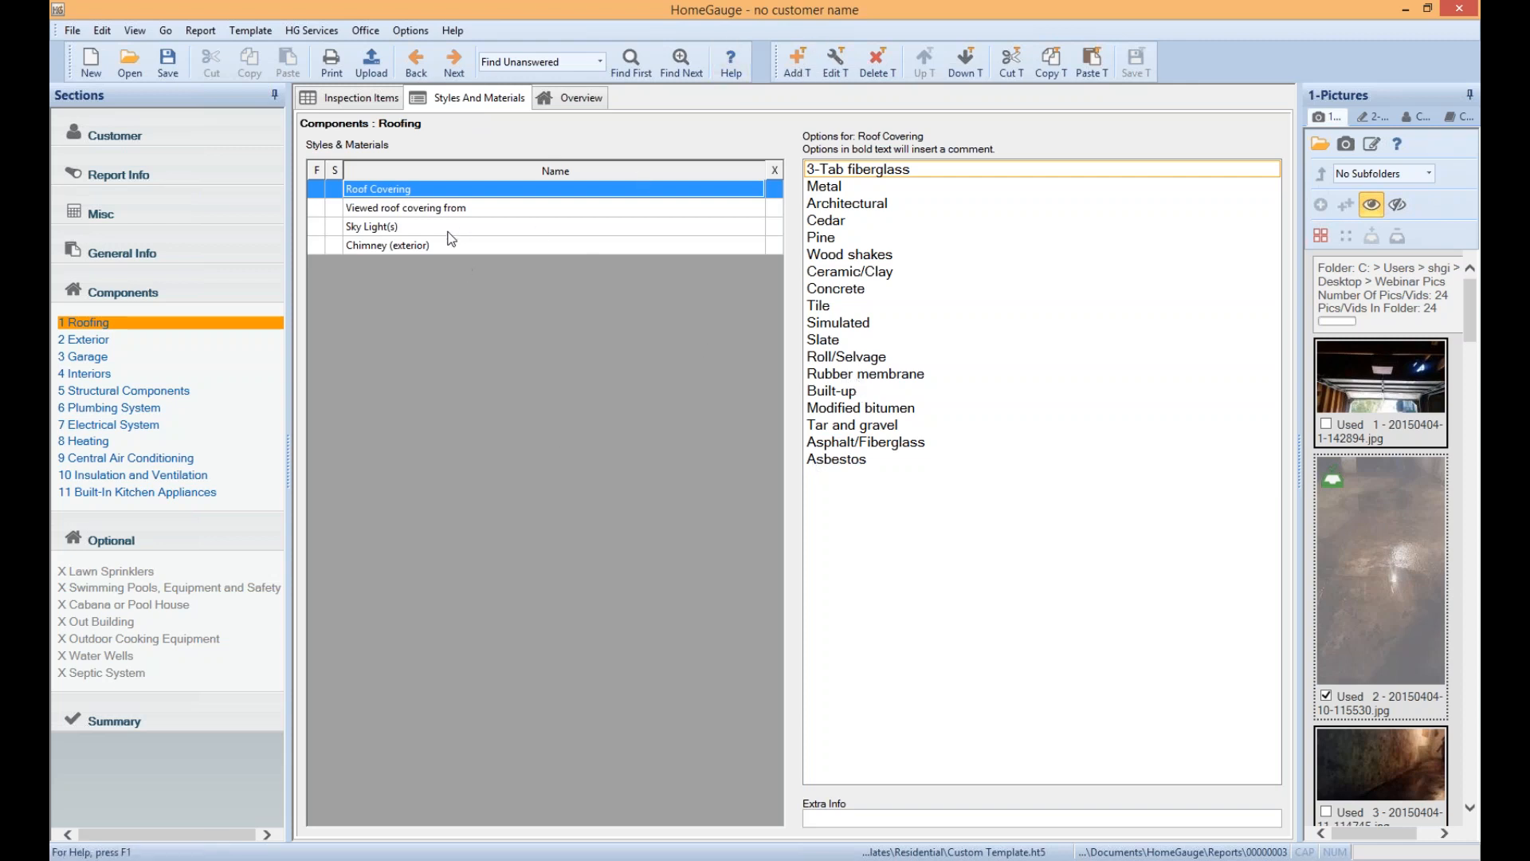
pyautogui.click(797, 62)
pyautogui.click(746, 224)
pyautogui.write('Style')
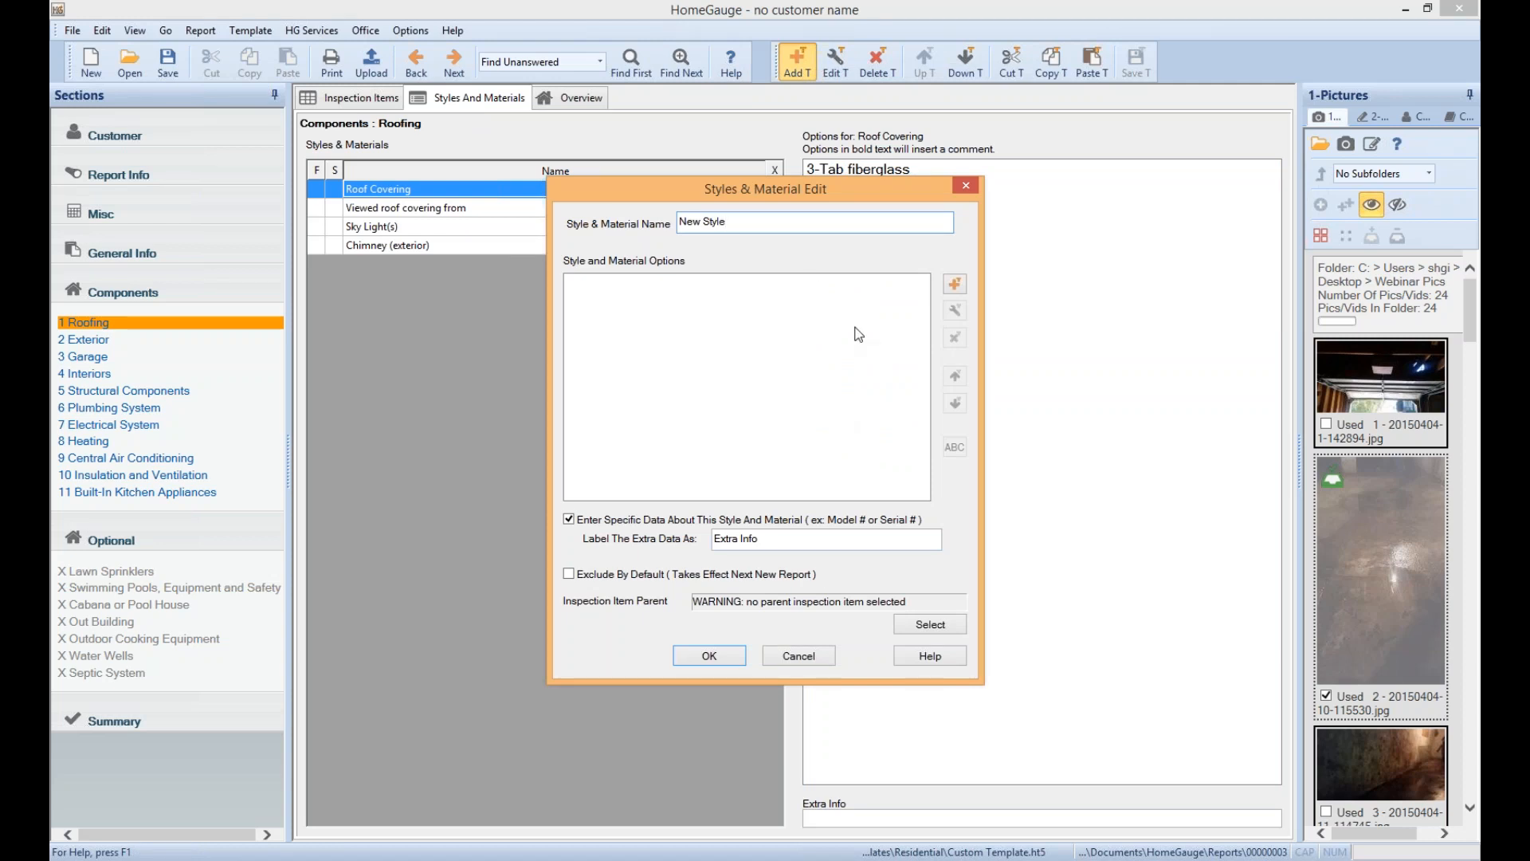
pyautogui.moveTo(850, 193); pyautogui.dragTo(589, 111)
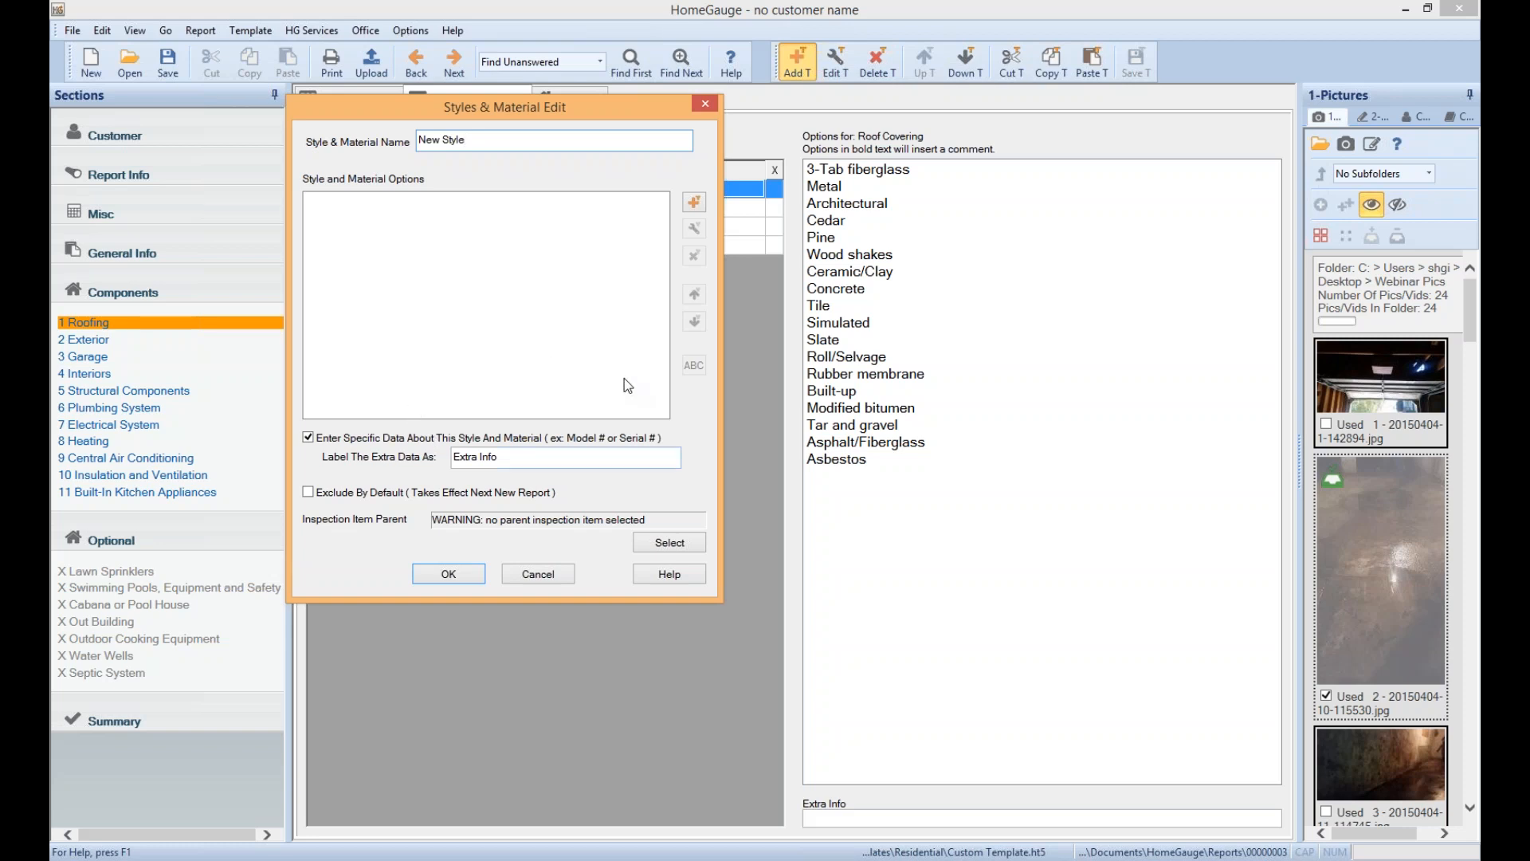
# Add the options "1" and "three" to New Style and save the entry without a parent inspection item
pyautogui.click(694, 203)
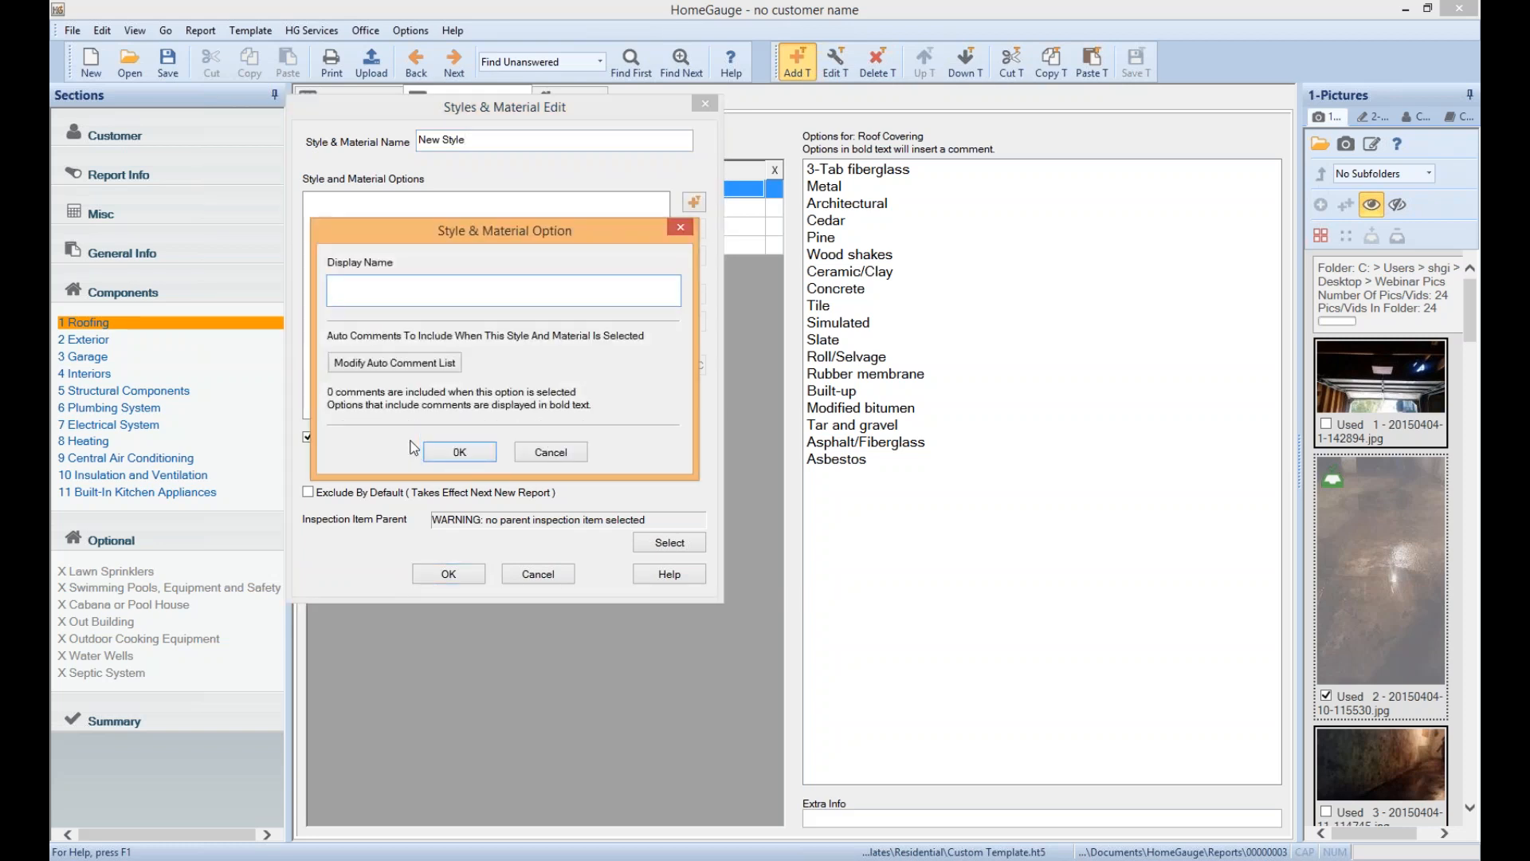
pyautogui.write('1')
pyautogui.click(460, 452)
pyautogui.click(695, 202)
pyautogui.write('three')
pyautogui.click(454, 454)
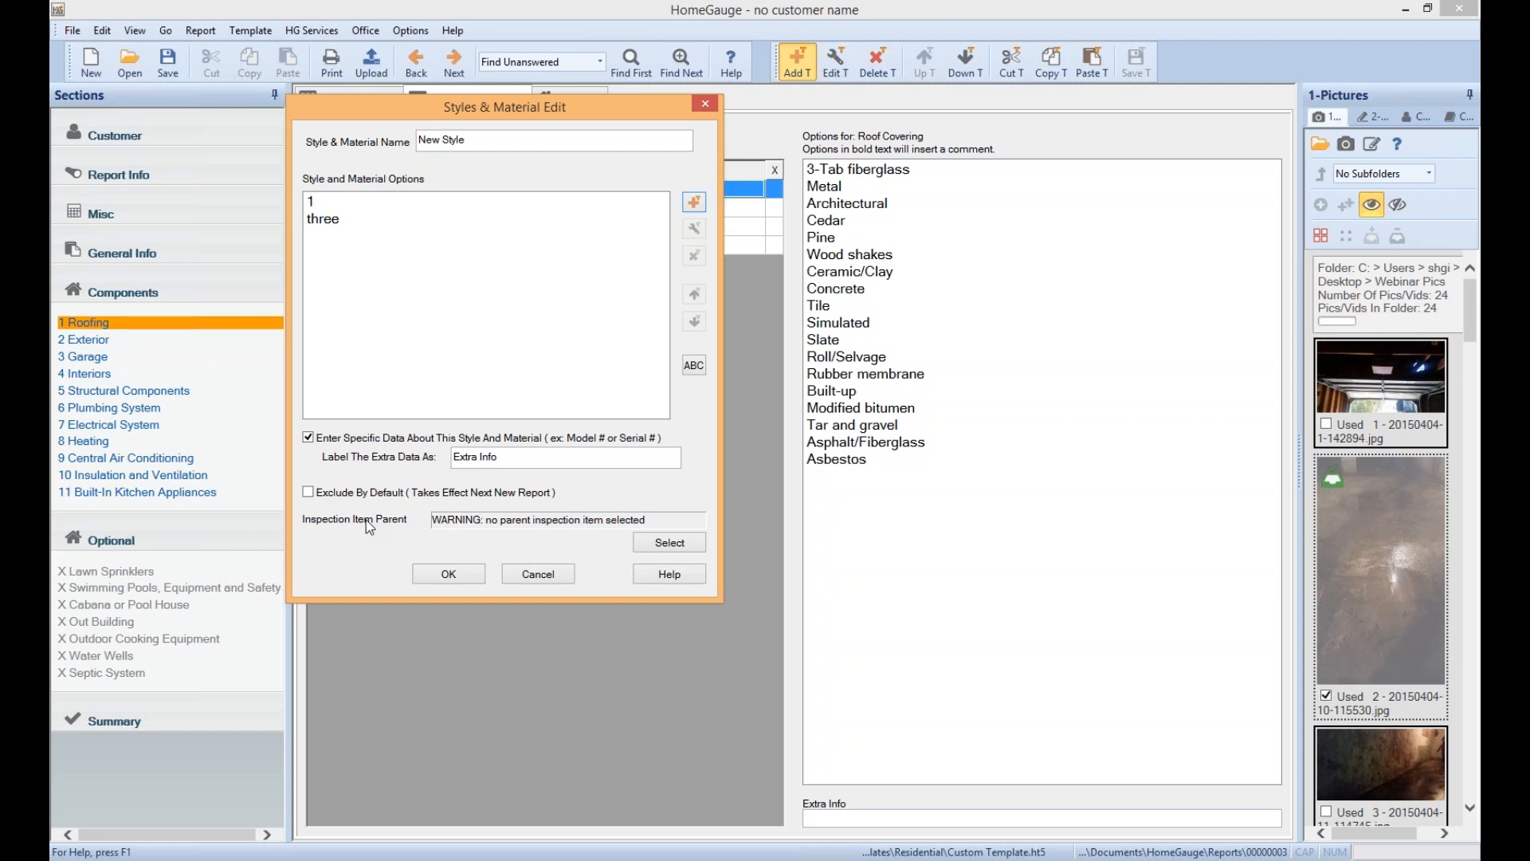
pyautogui.click(463, 572)
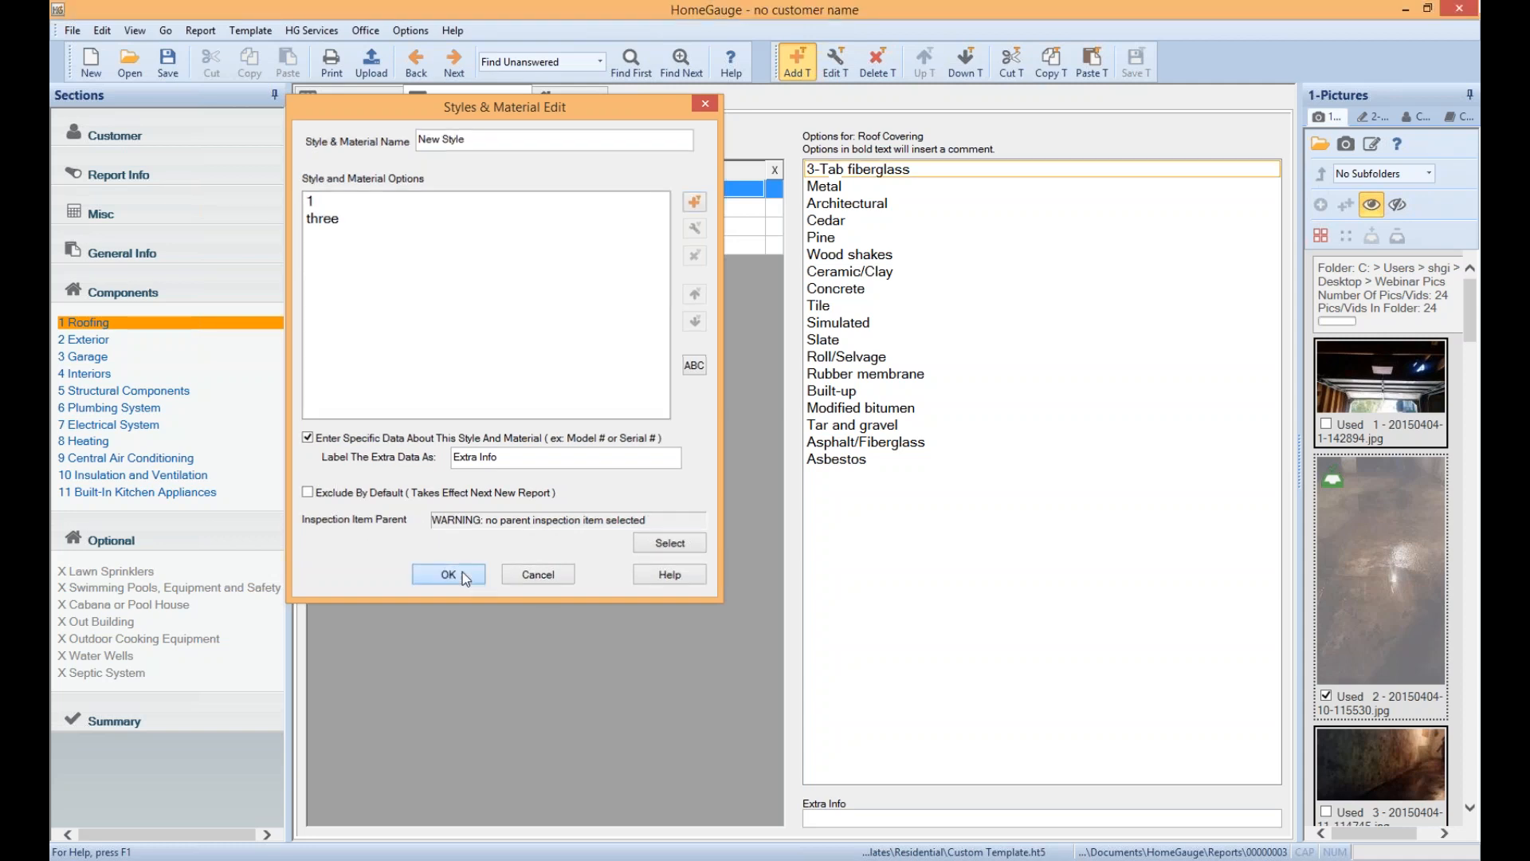
pyautogui.click(463, 571)
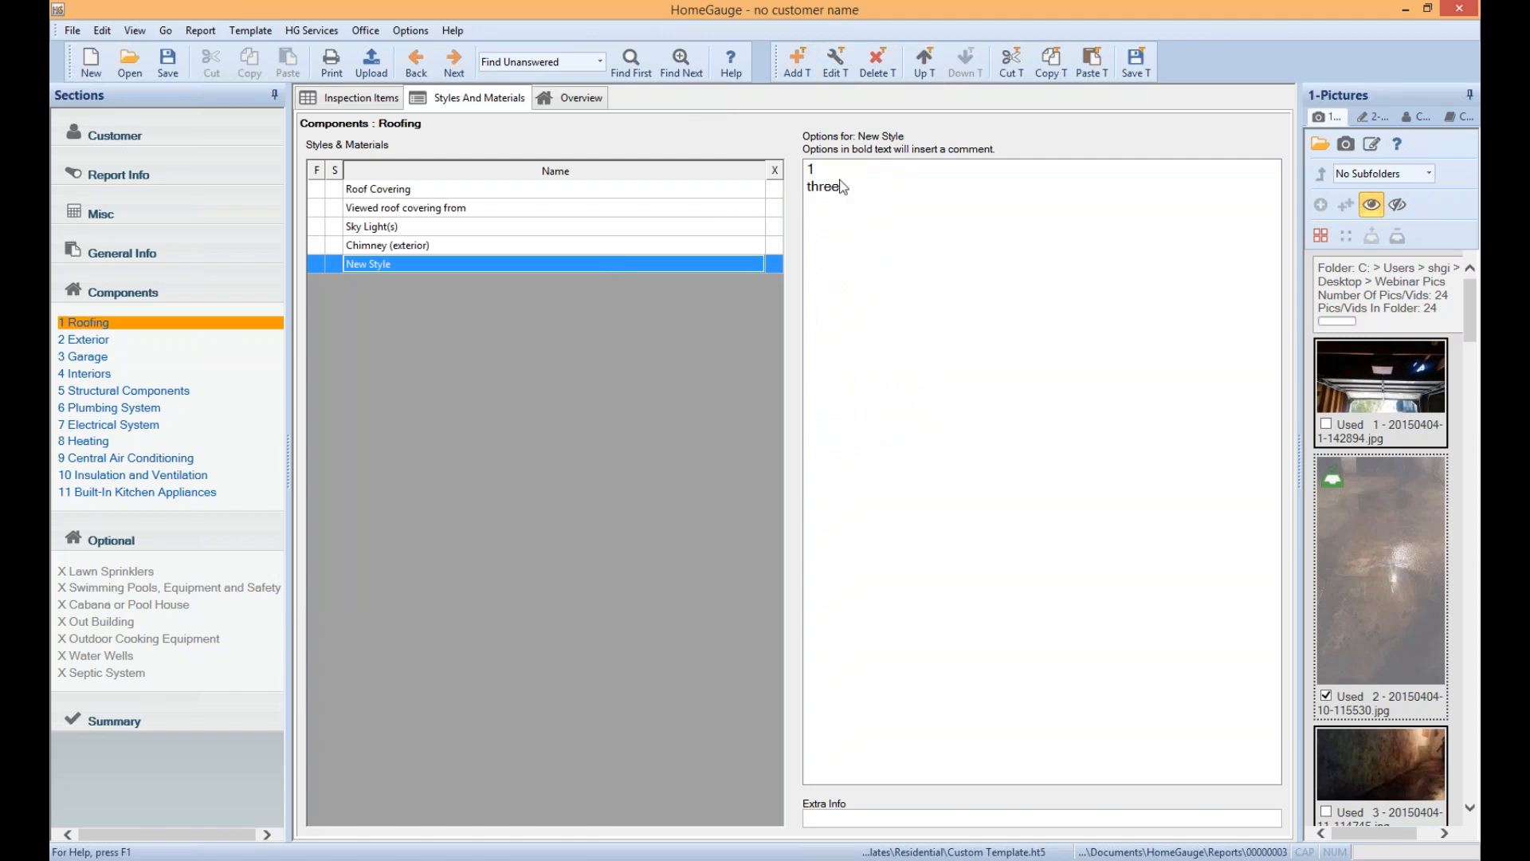
pyautogui.click(877, 169)
pyautogui.press('Up')
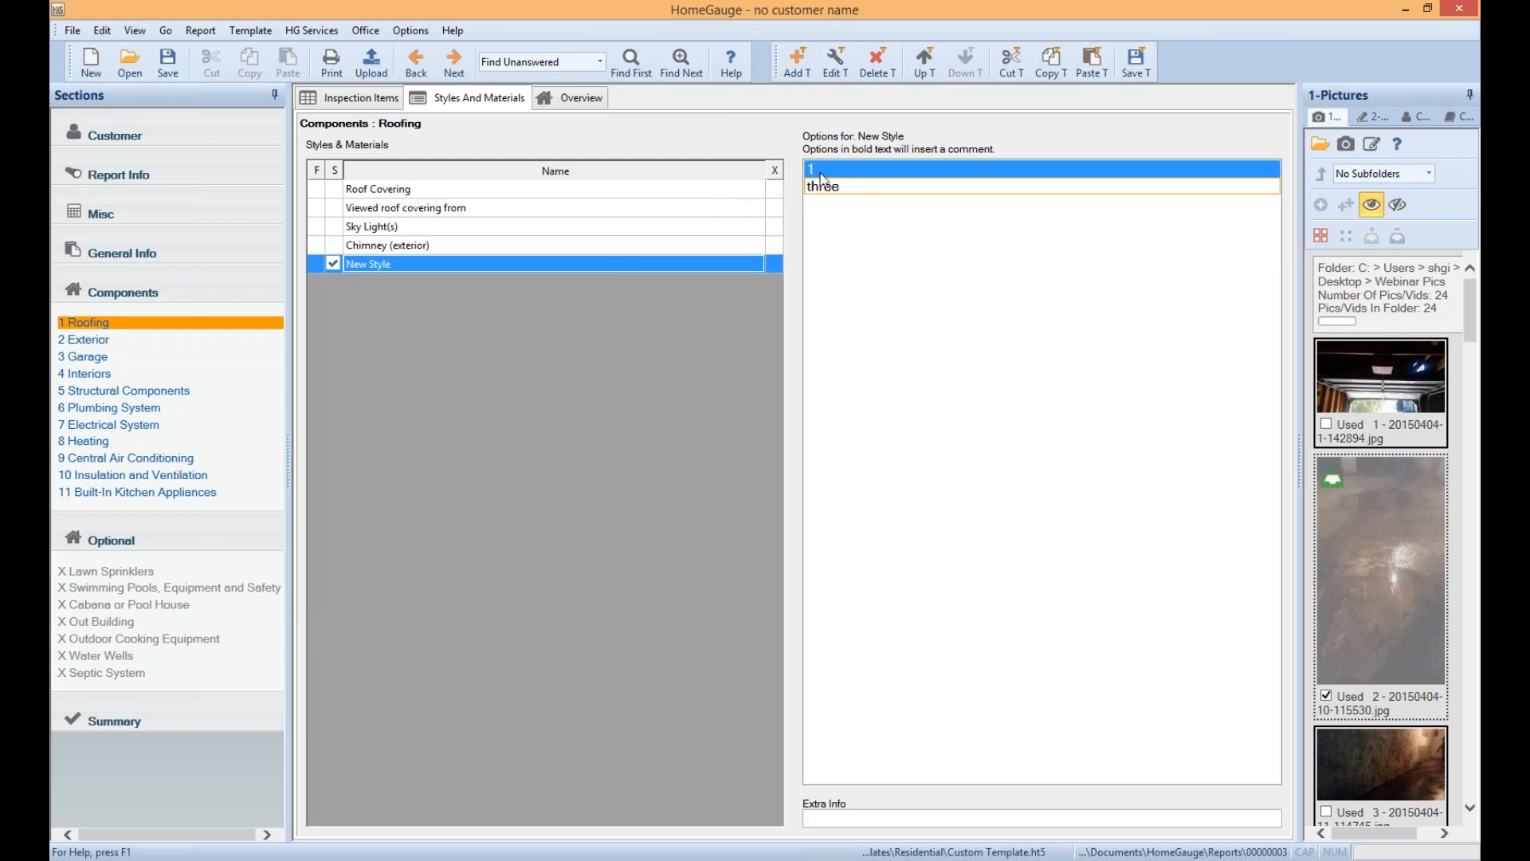
pyautogui.press('space')
pyautogui.click(869, 818)
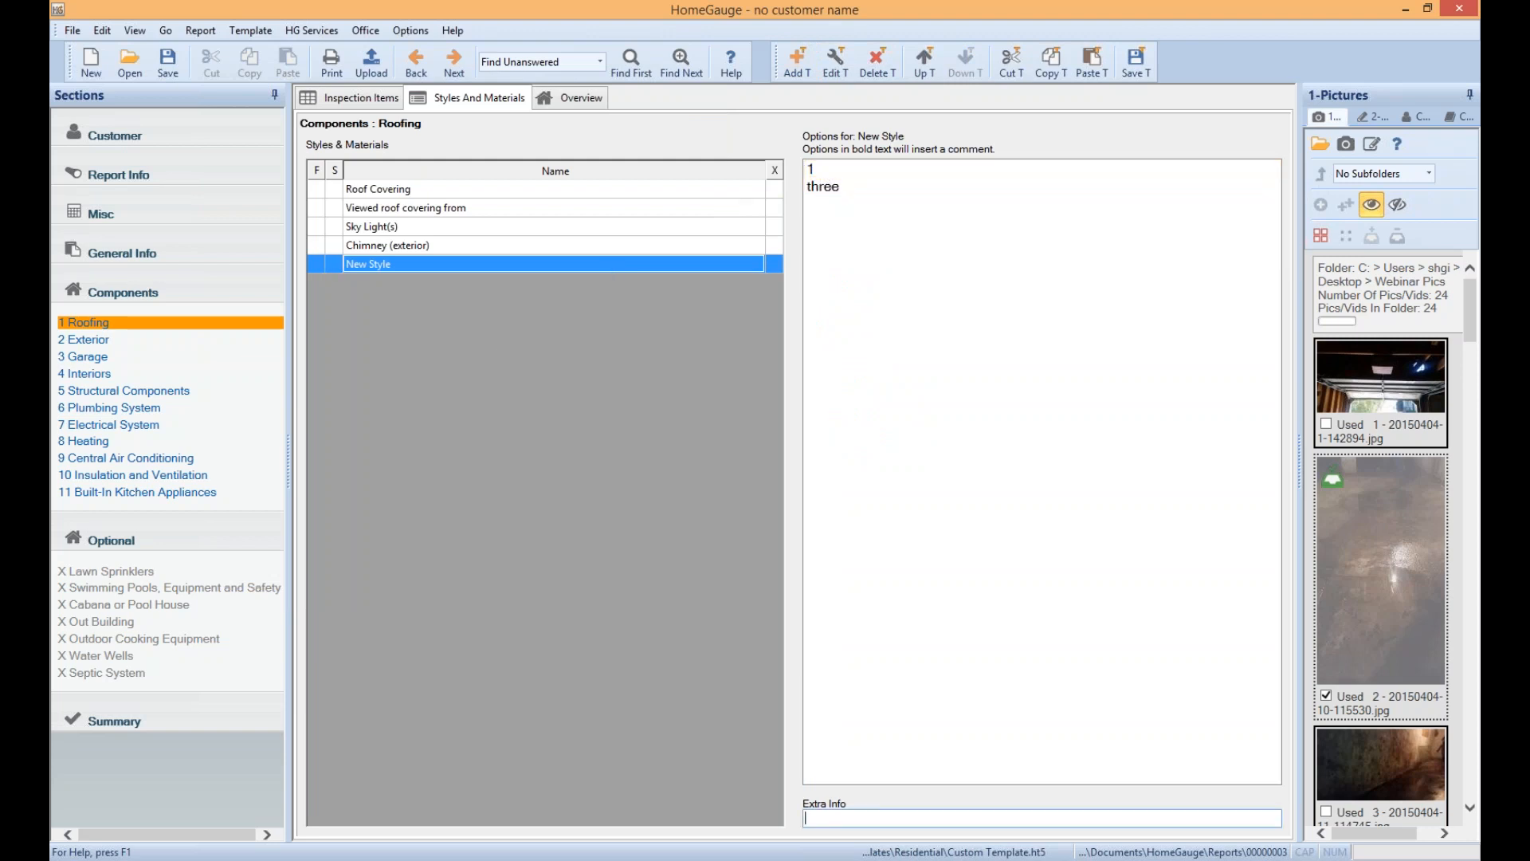
pyautogui.write('123456123456')
pyautogui.click(470, 189)
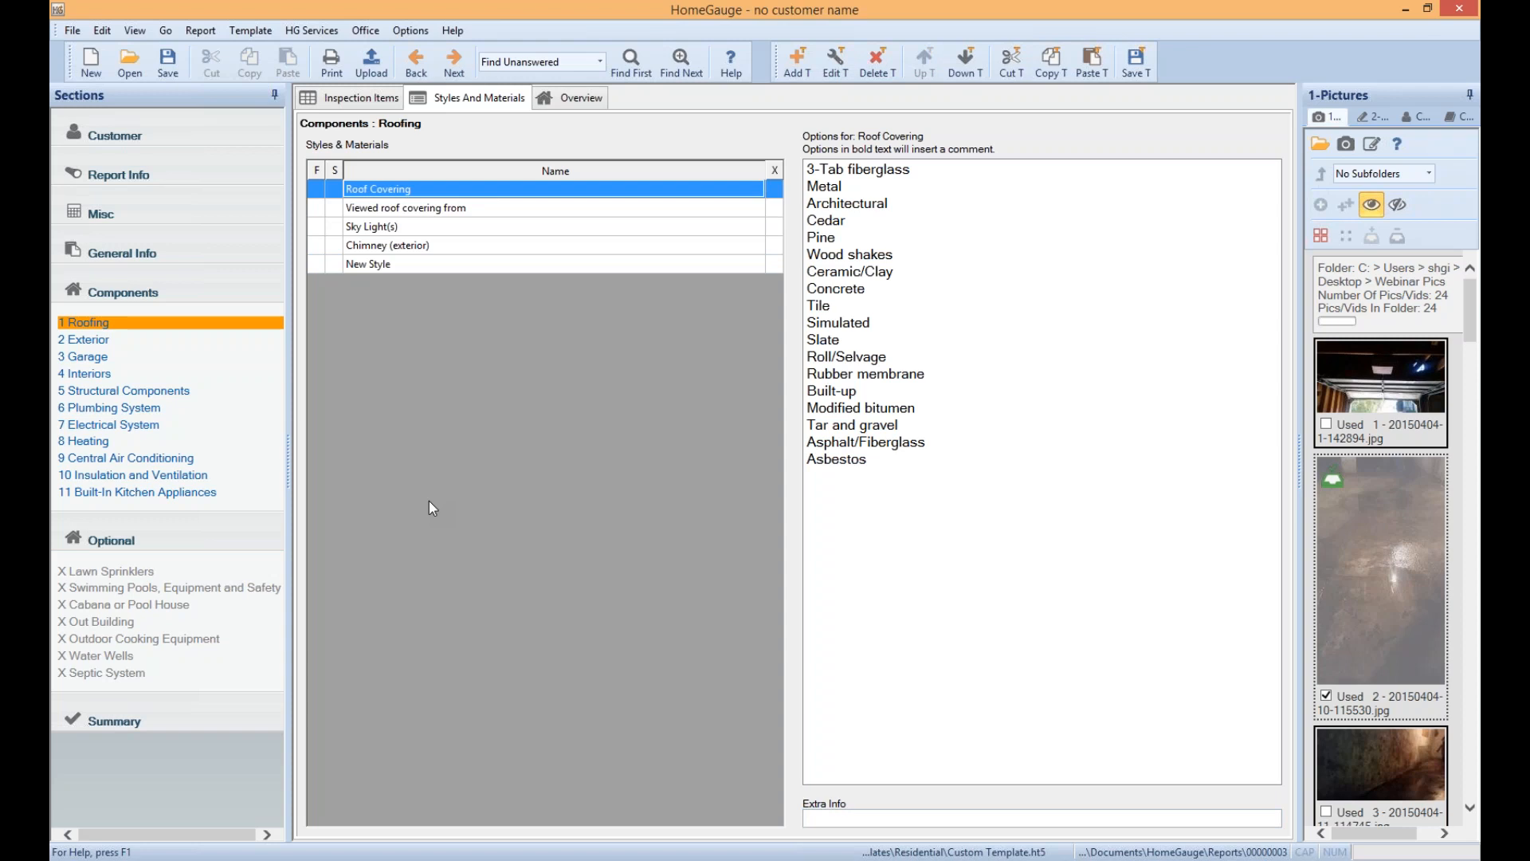
# Set the Roofing component's Sky Light(s) style and material to be excluded by default
pyautogui.click(874, 819)
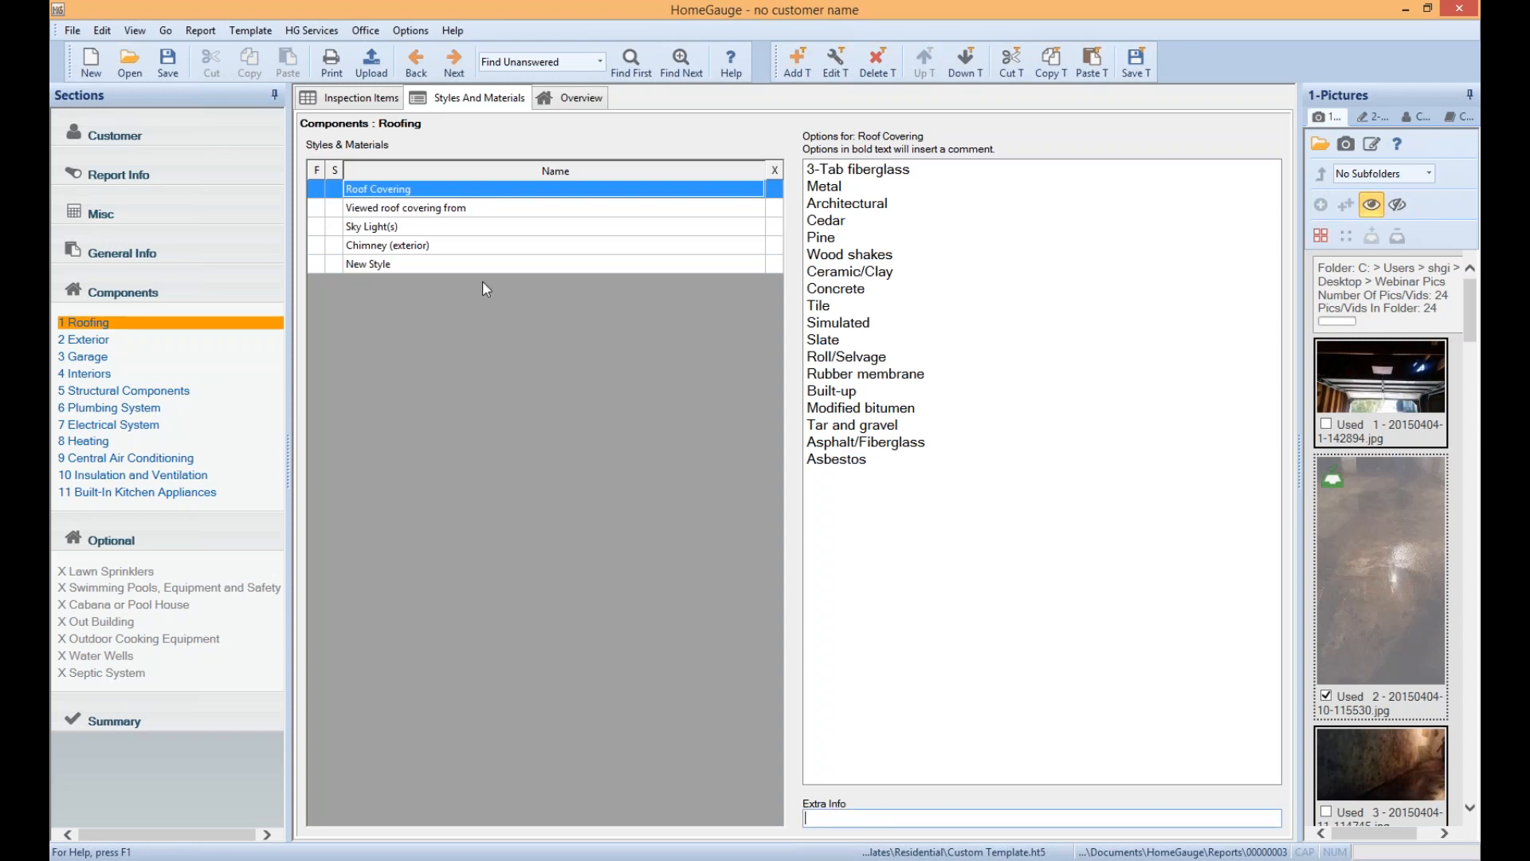
pyautogui.click(470, 228)
pyautogui.click(836, 64)
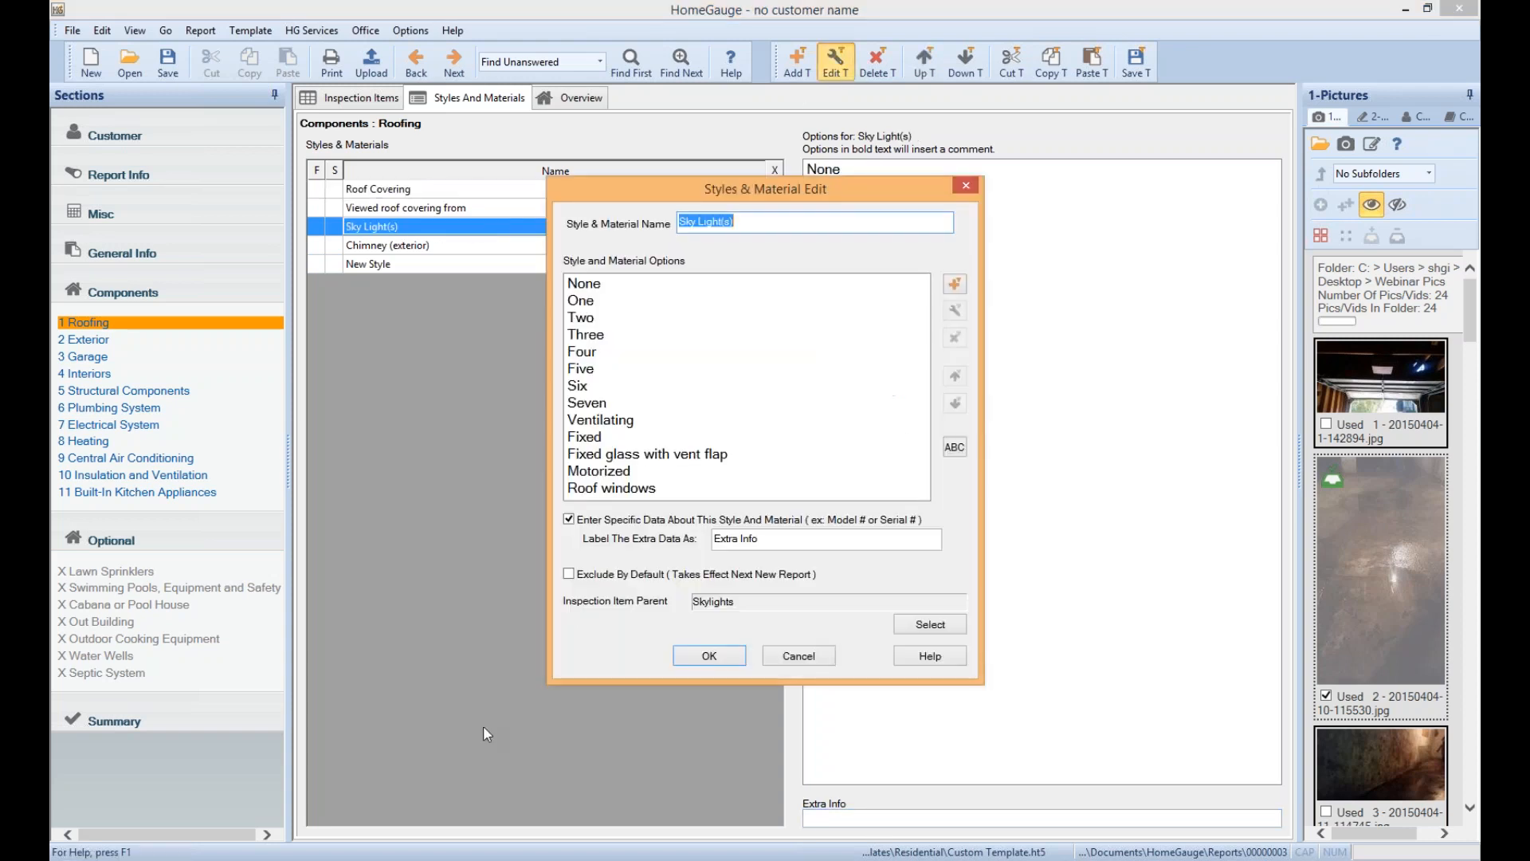
pyautogui.click(570, 575)
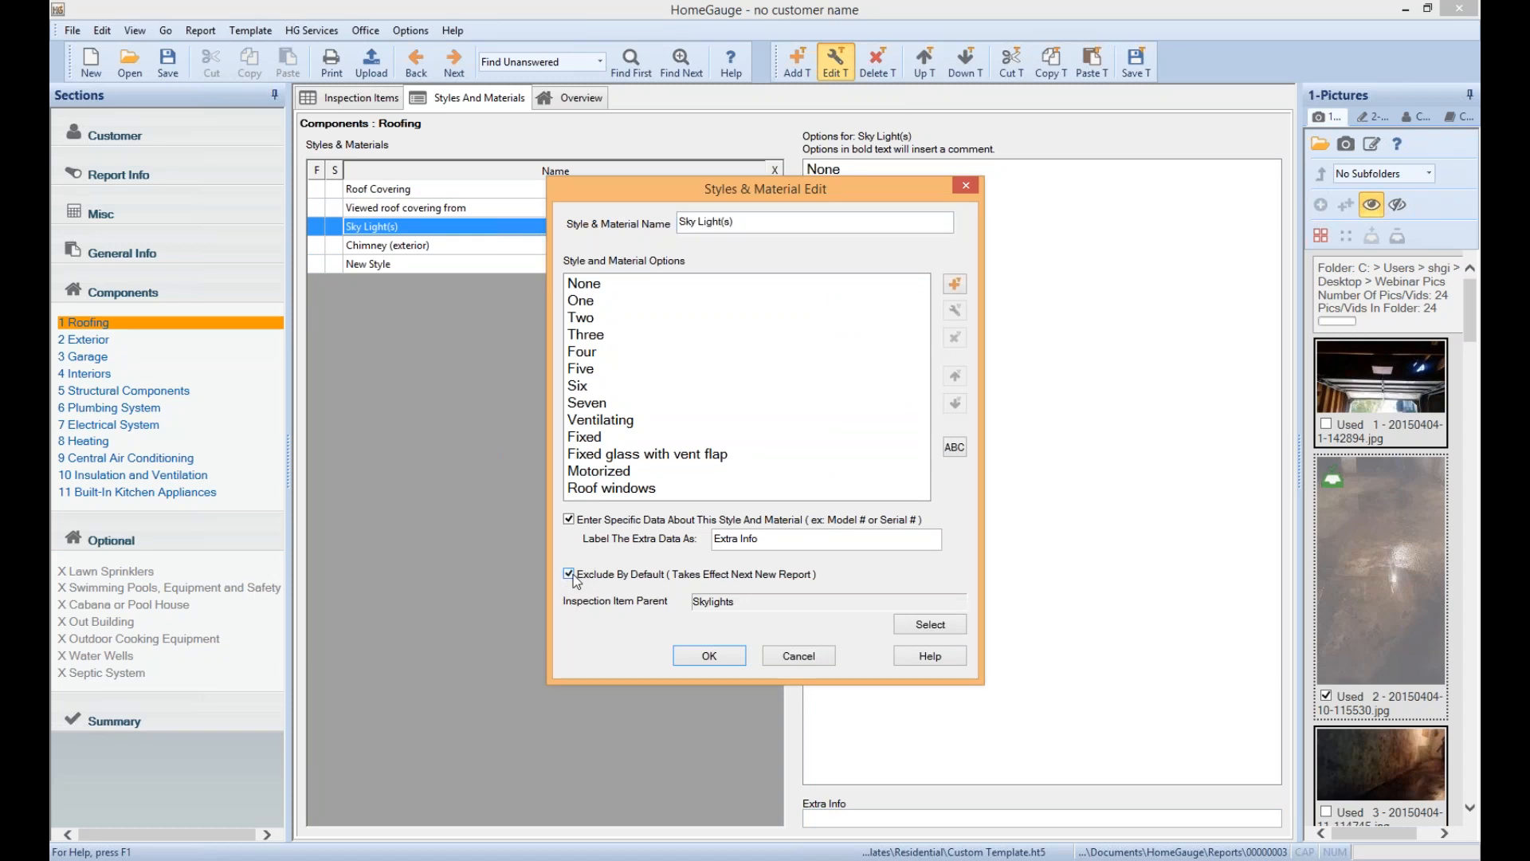
pyautogui.click(579, 716)
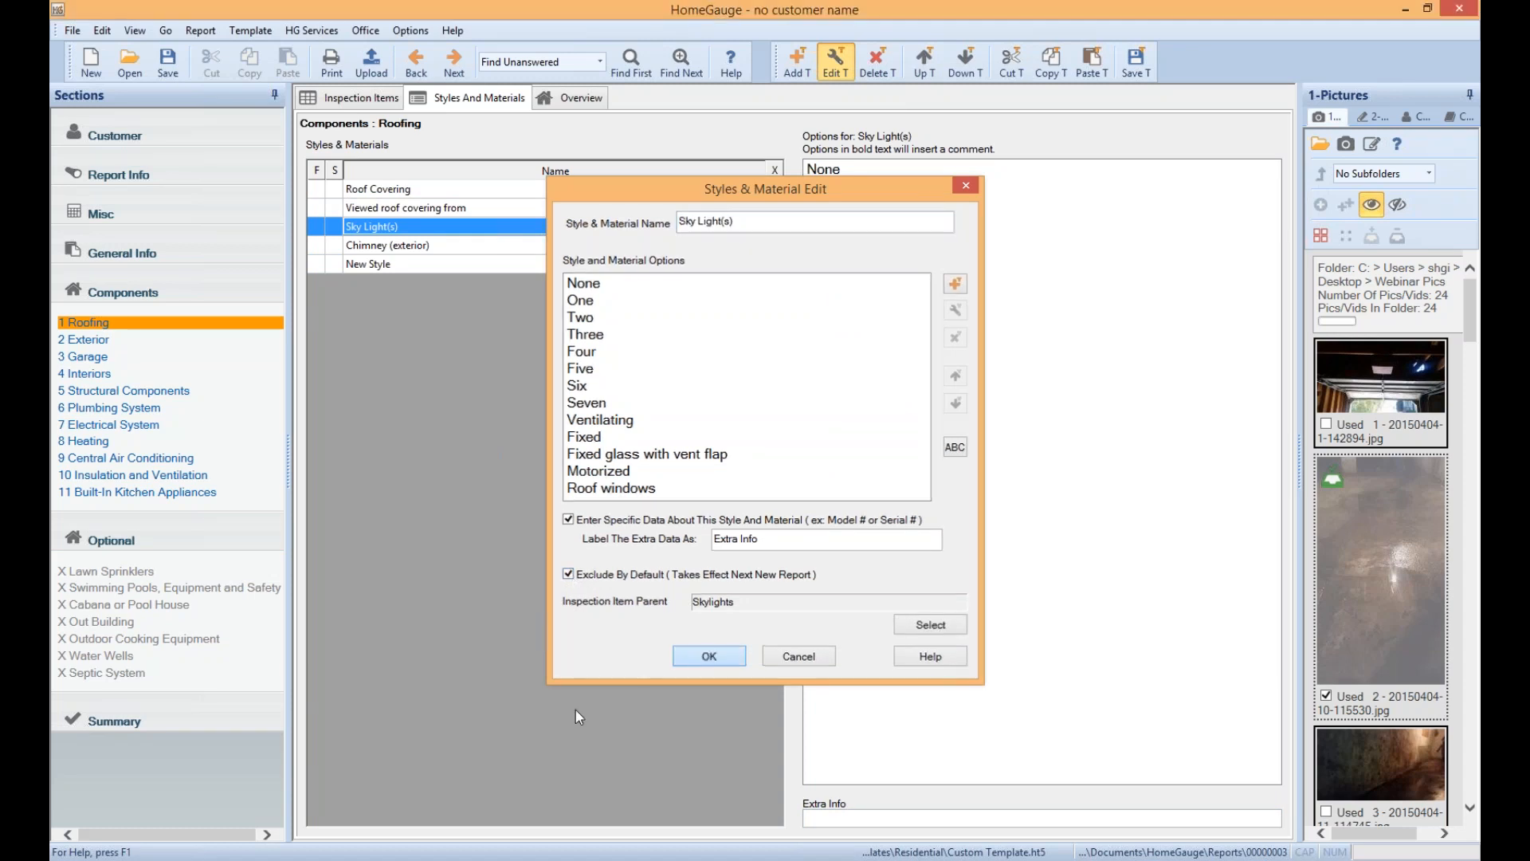
pyautogui.press('Return')
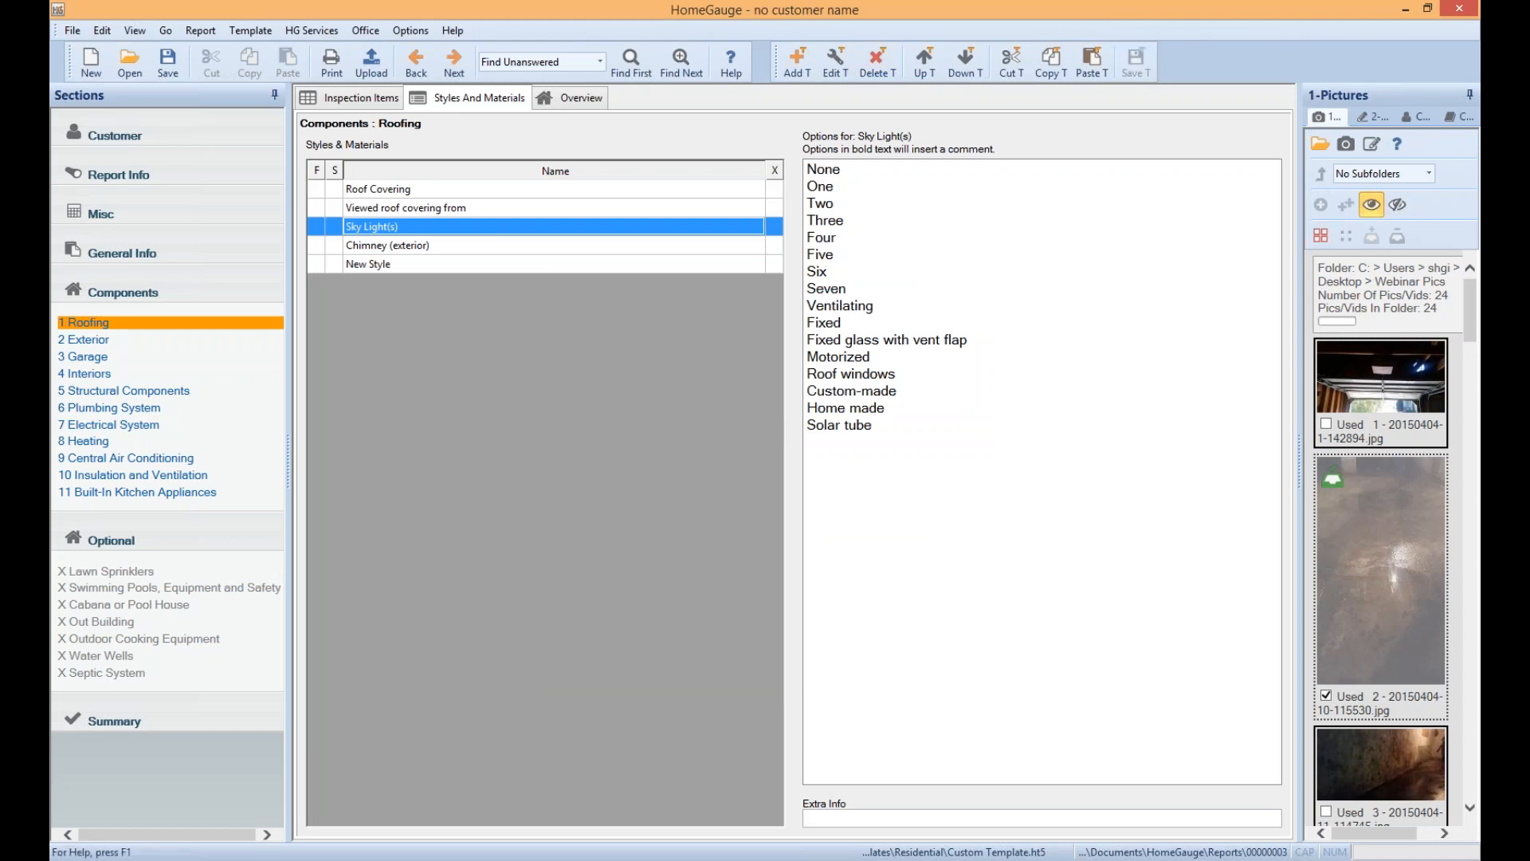
# Start a new report from Custom Template without saving the current report, and show Roofing's styles and materials
pyautogui.click(91, 63)
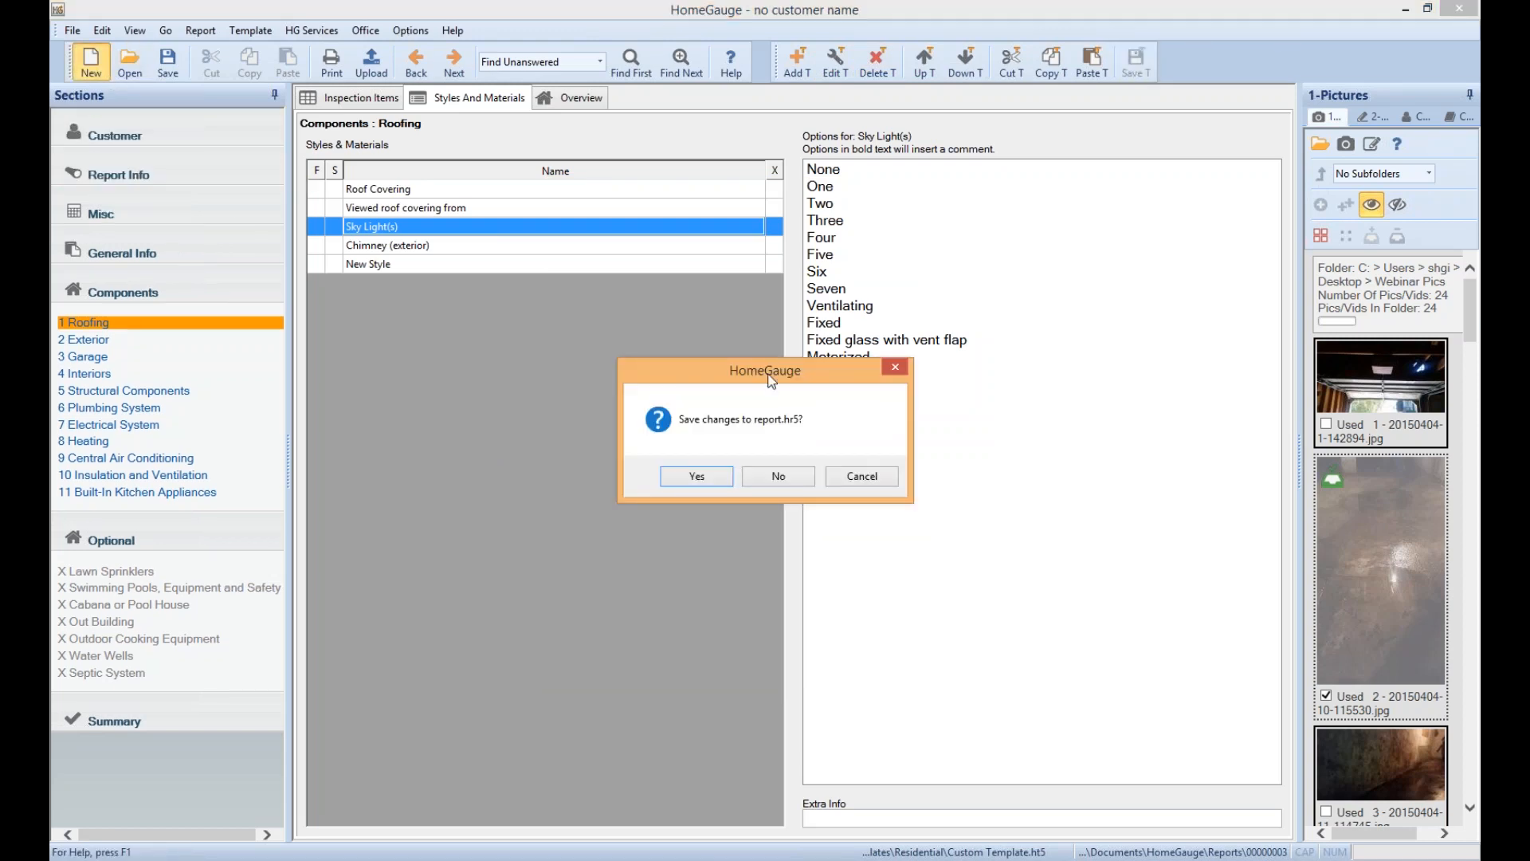
pyautogui.click(761, 476)
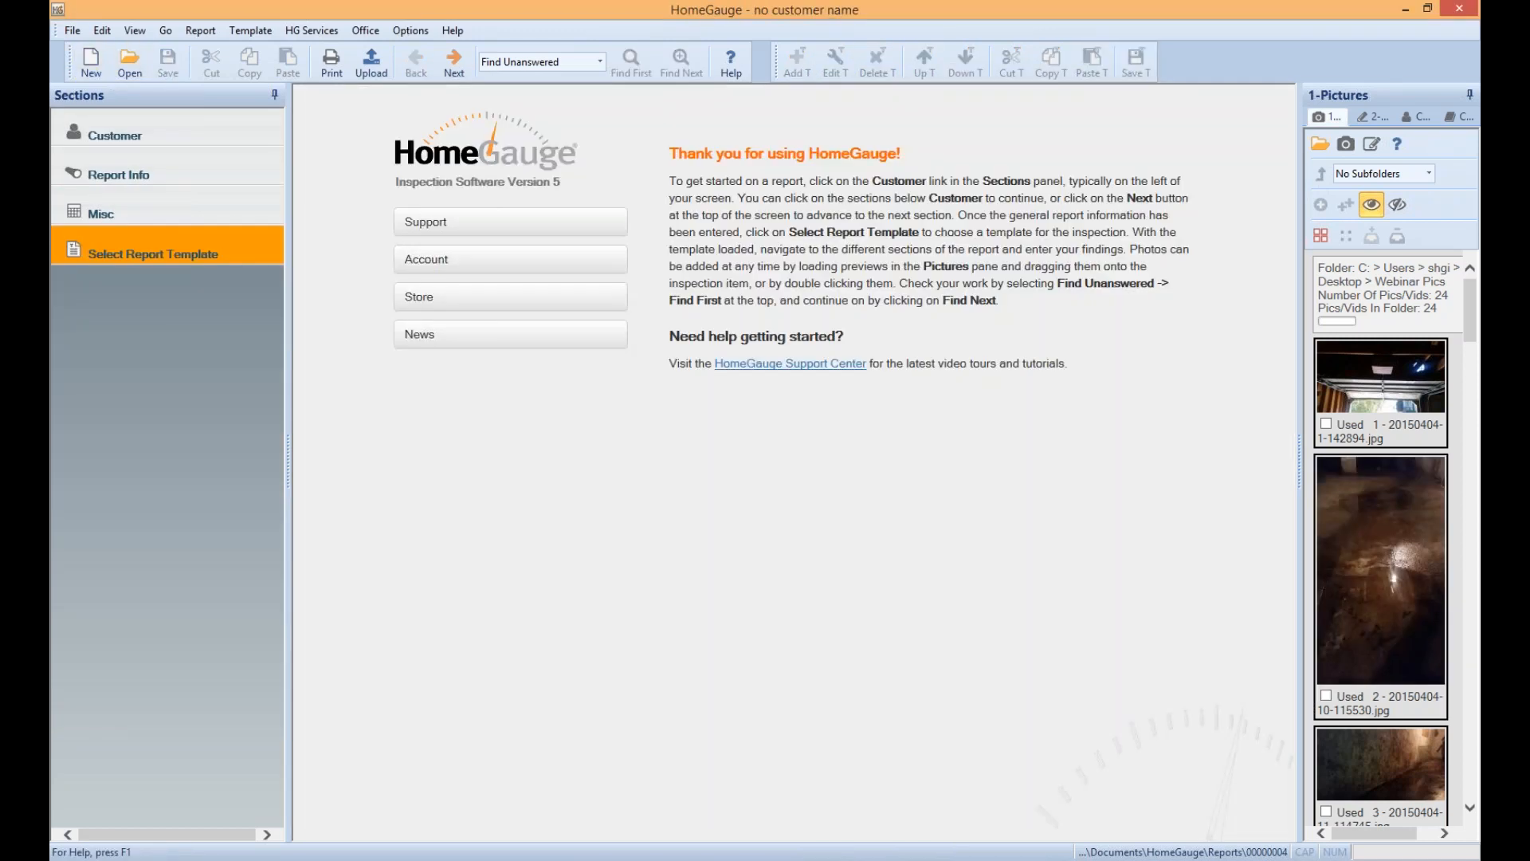
pyautogui.press('Return')
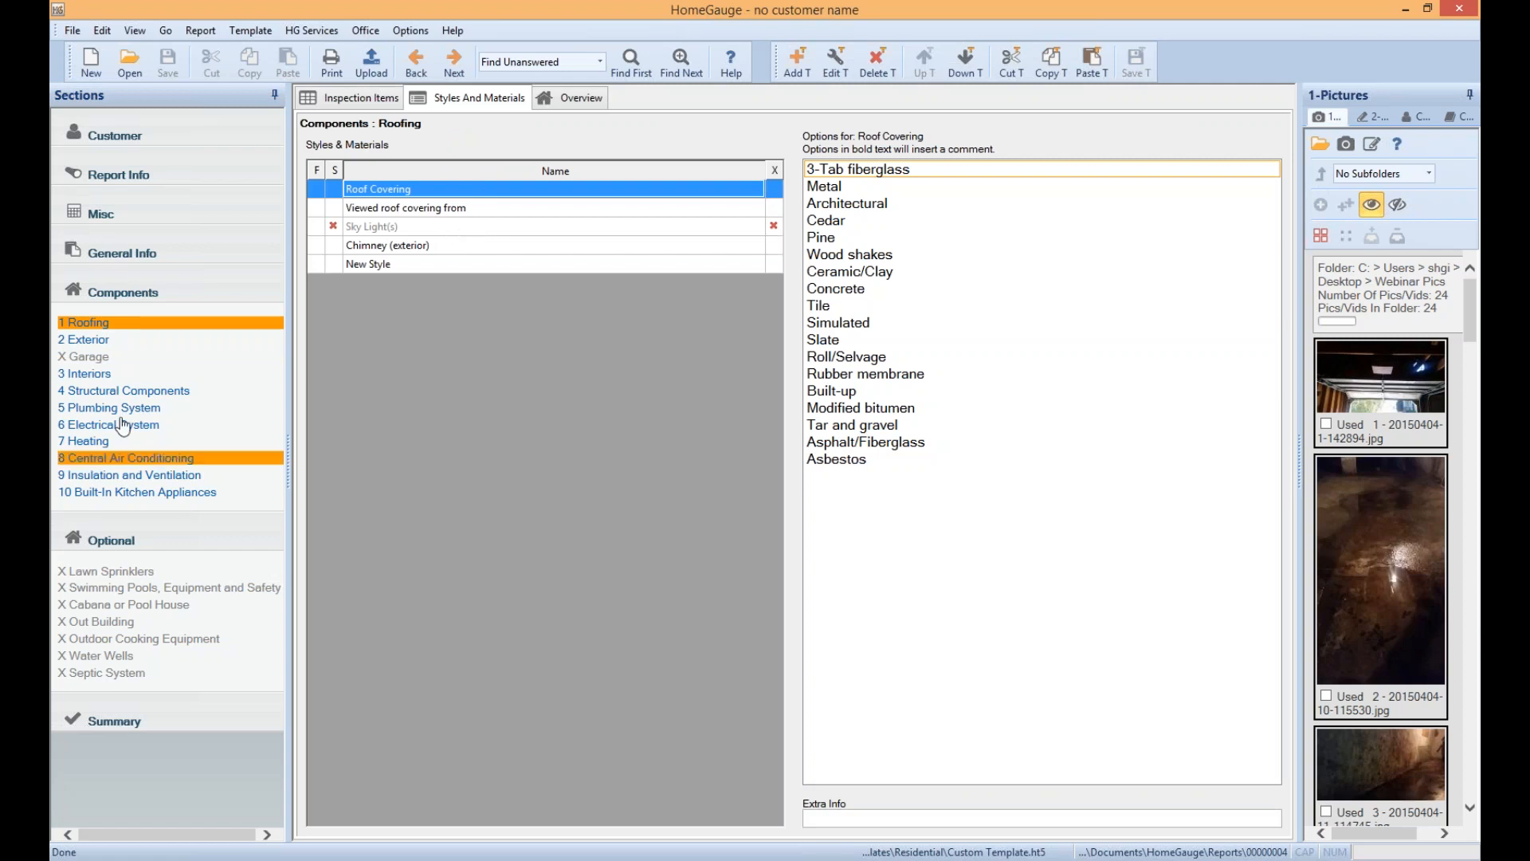
# Open the Exterior component's Siding Material entry for editing and keep Wall Cladding Flashing and Trim as its parent inspection item
pyautogui.click(132, 354)
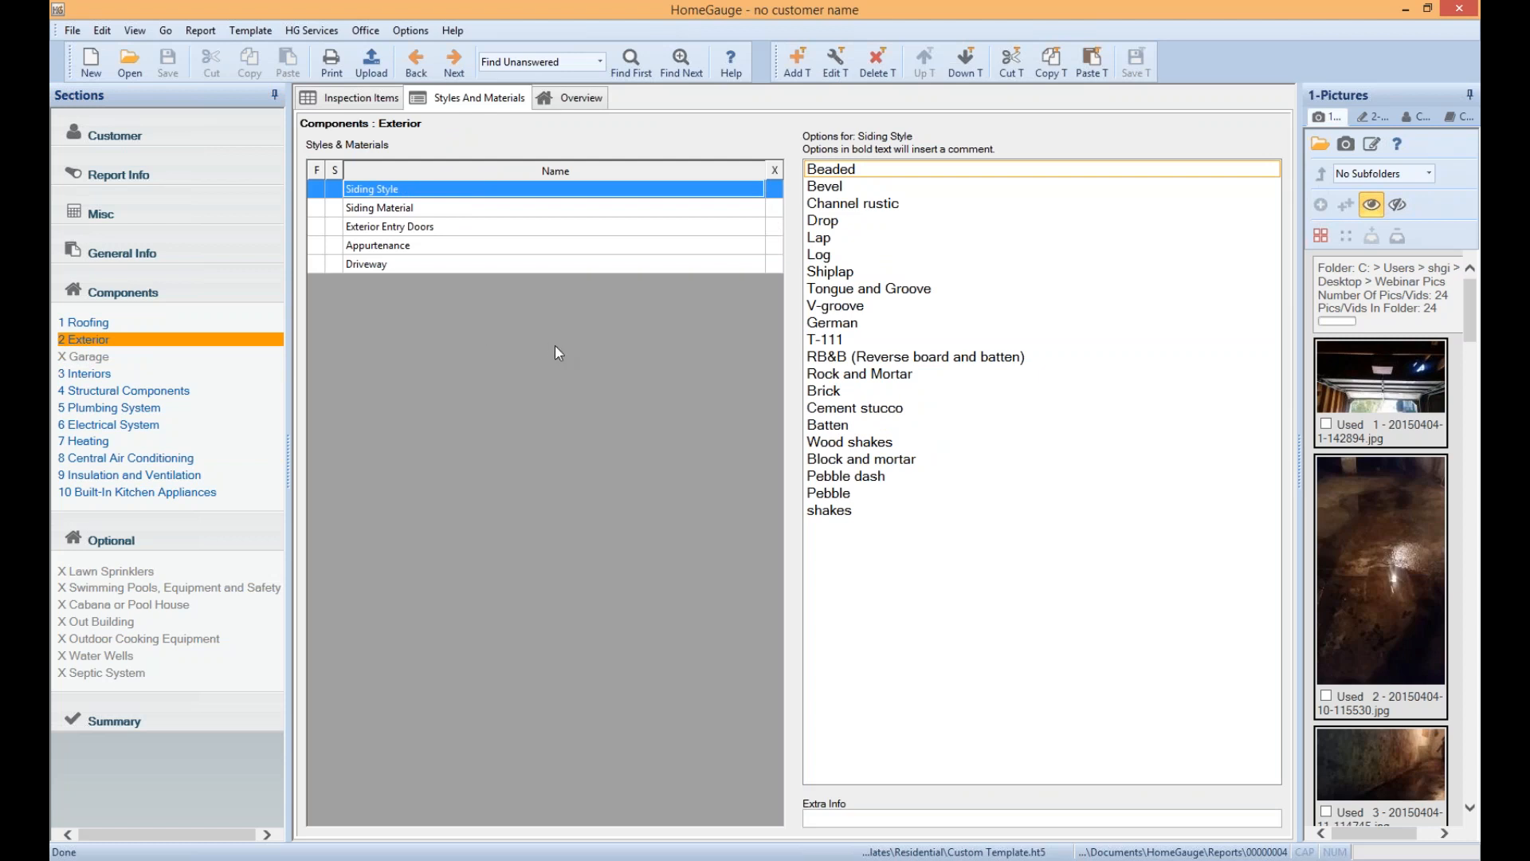
pyautogui.click(436, 210)
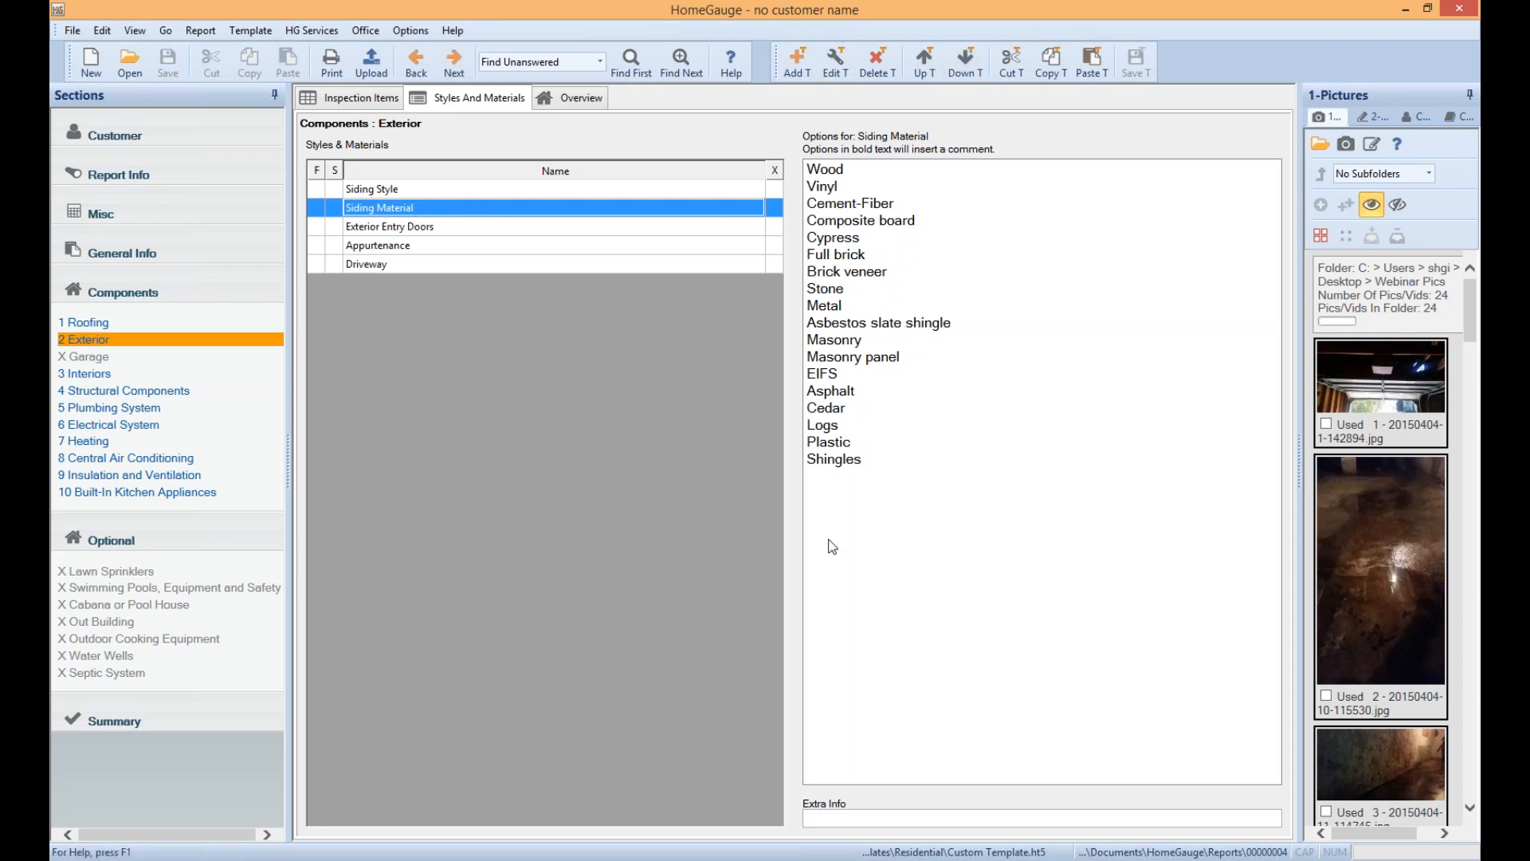
pyautogui.click(850, 62)
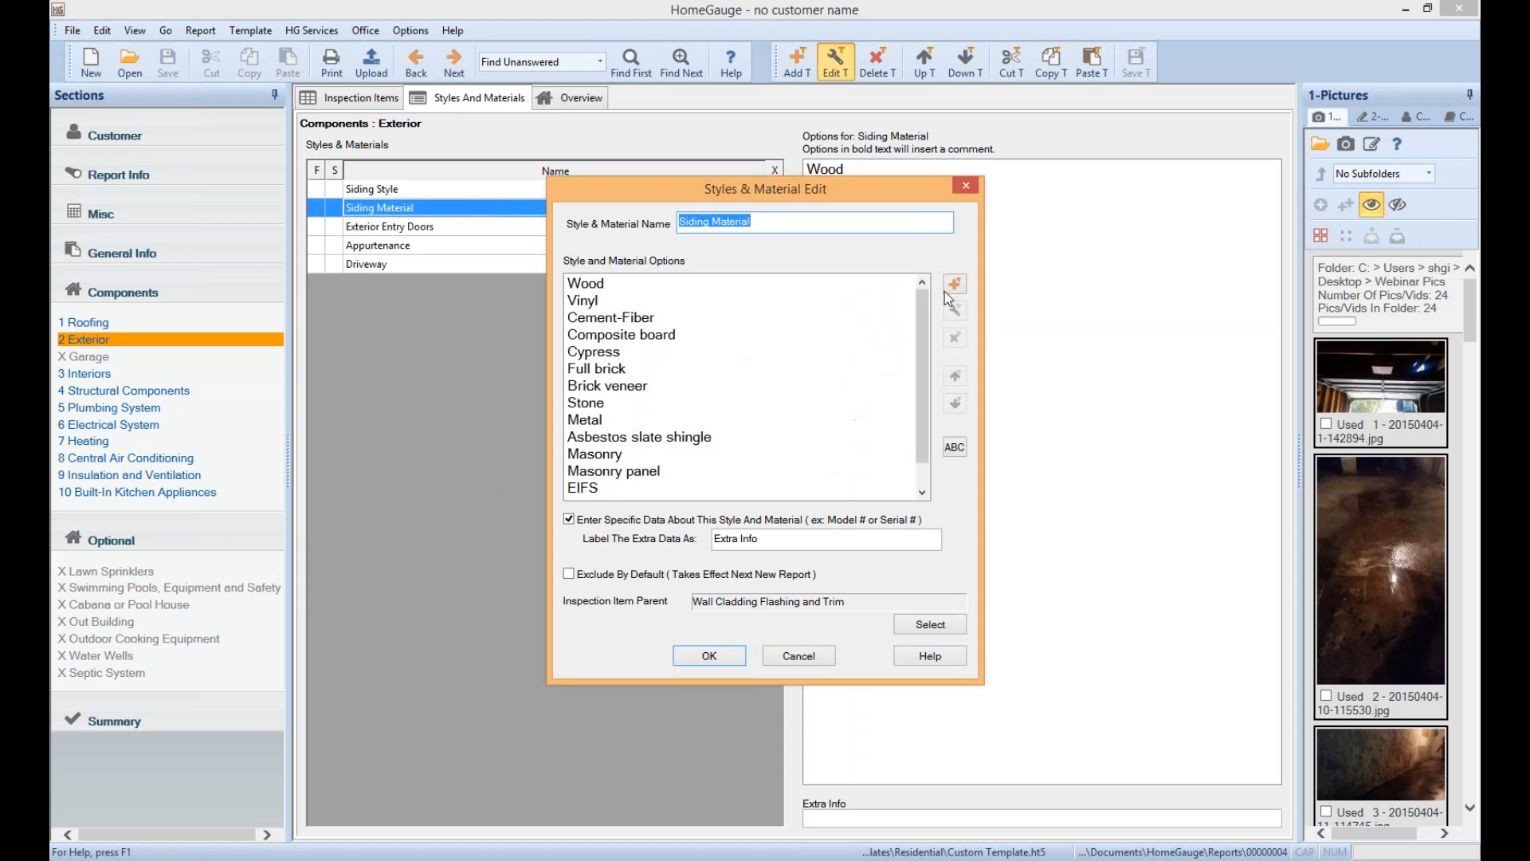
pyautogui.moveTo(925, 316); pyautogui.dragTo(661, 493)
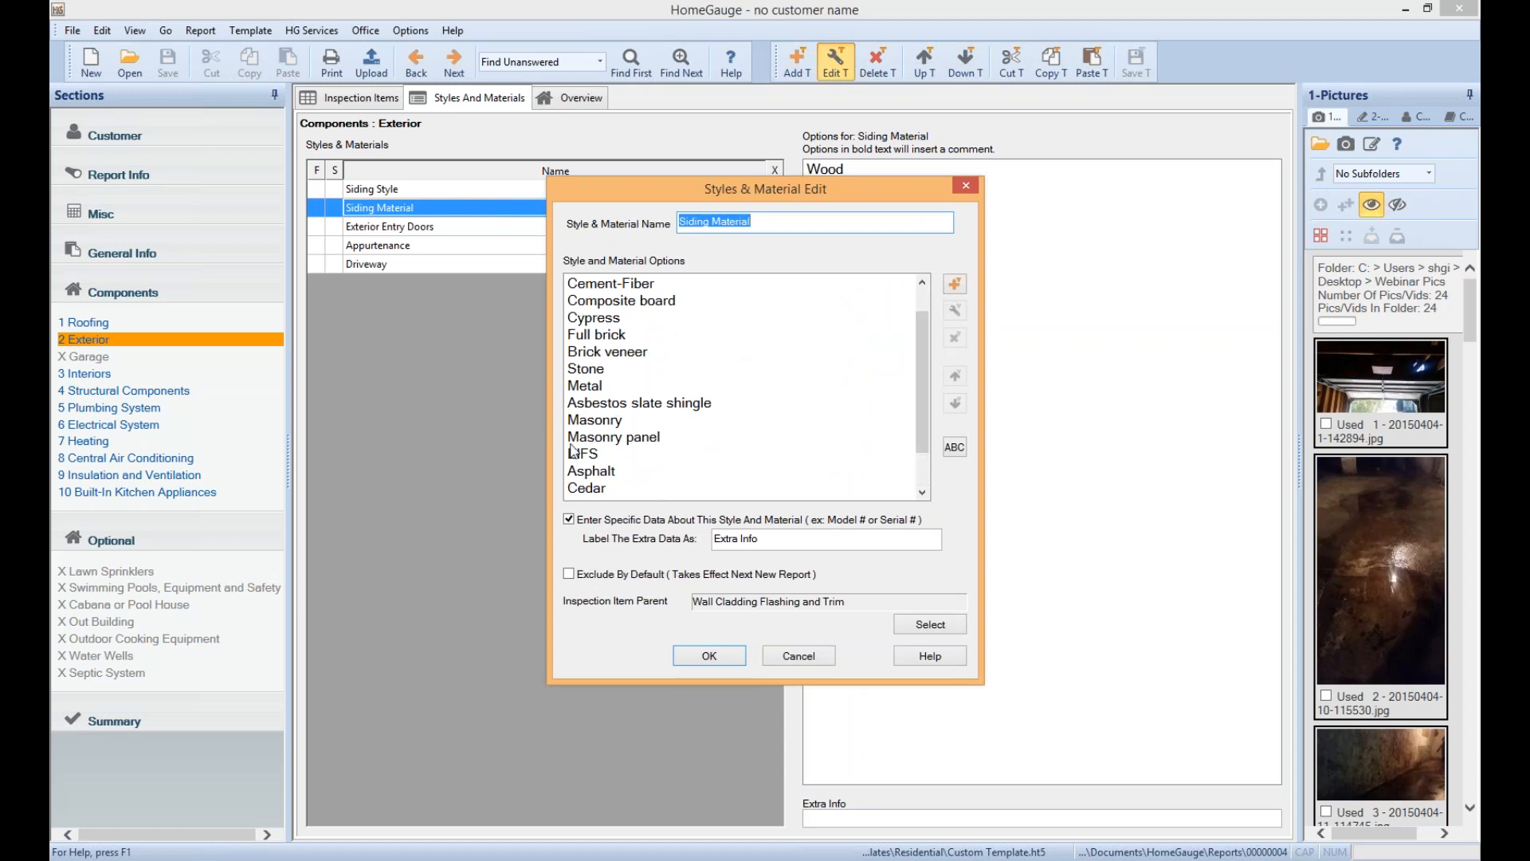
pyautogui.click(695, 453)
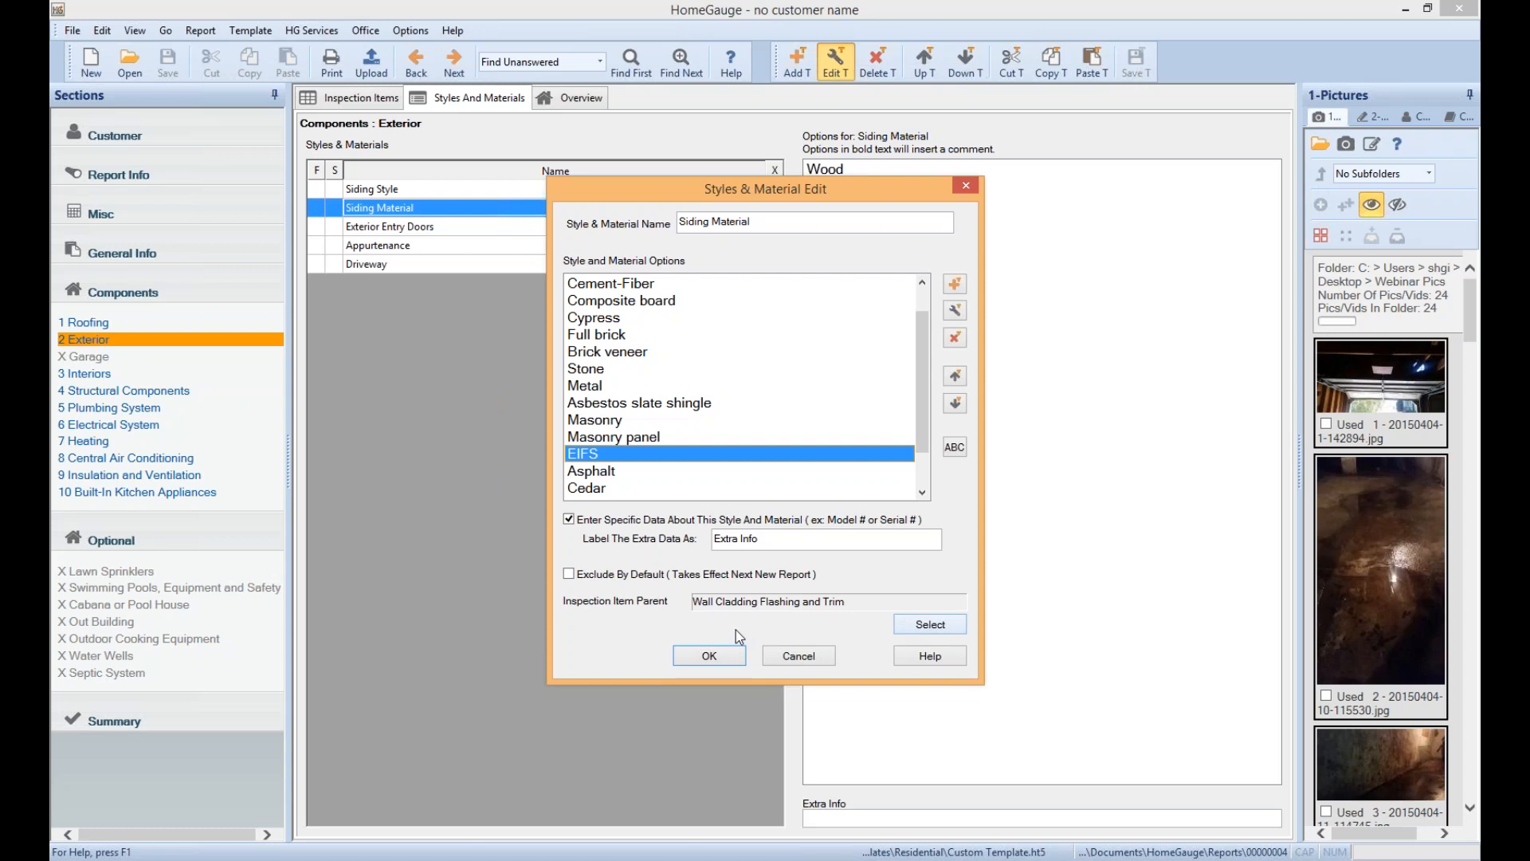
pyautogui.click(927, 625)
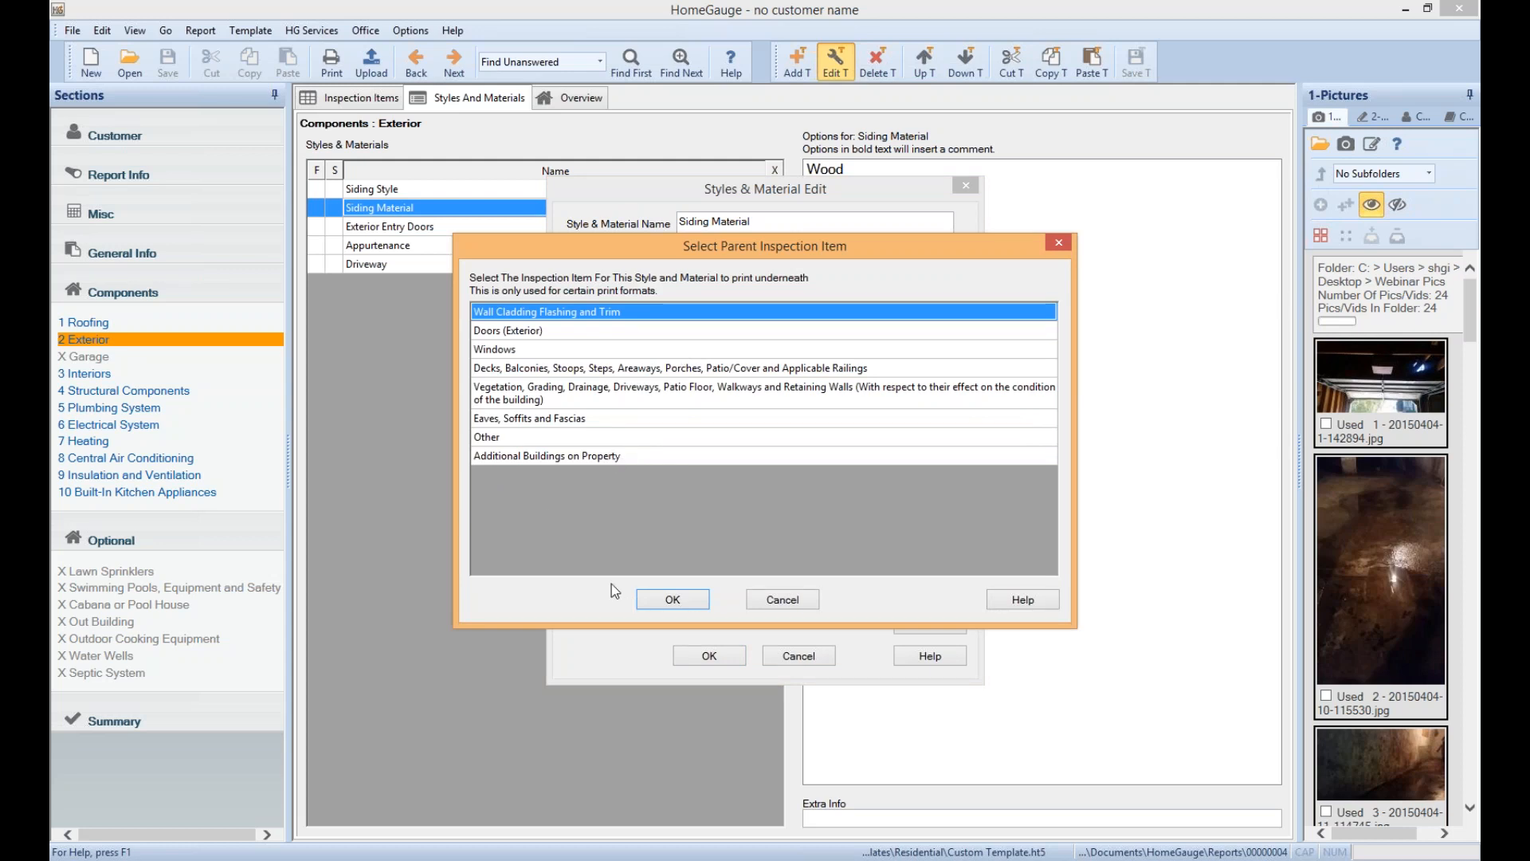
pyautogui.click(672, 600)
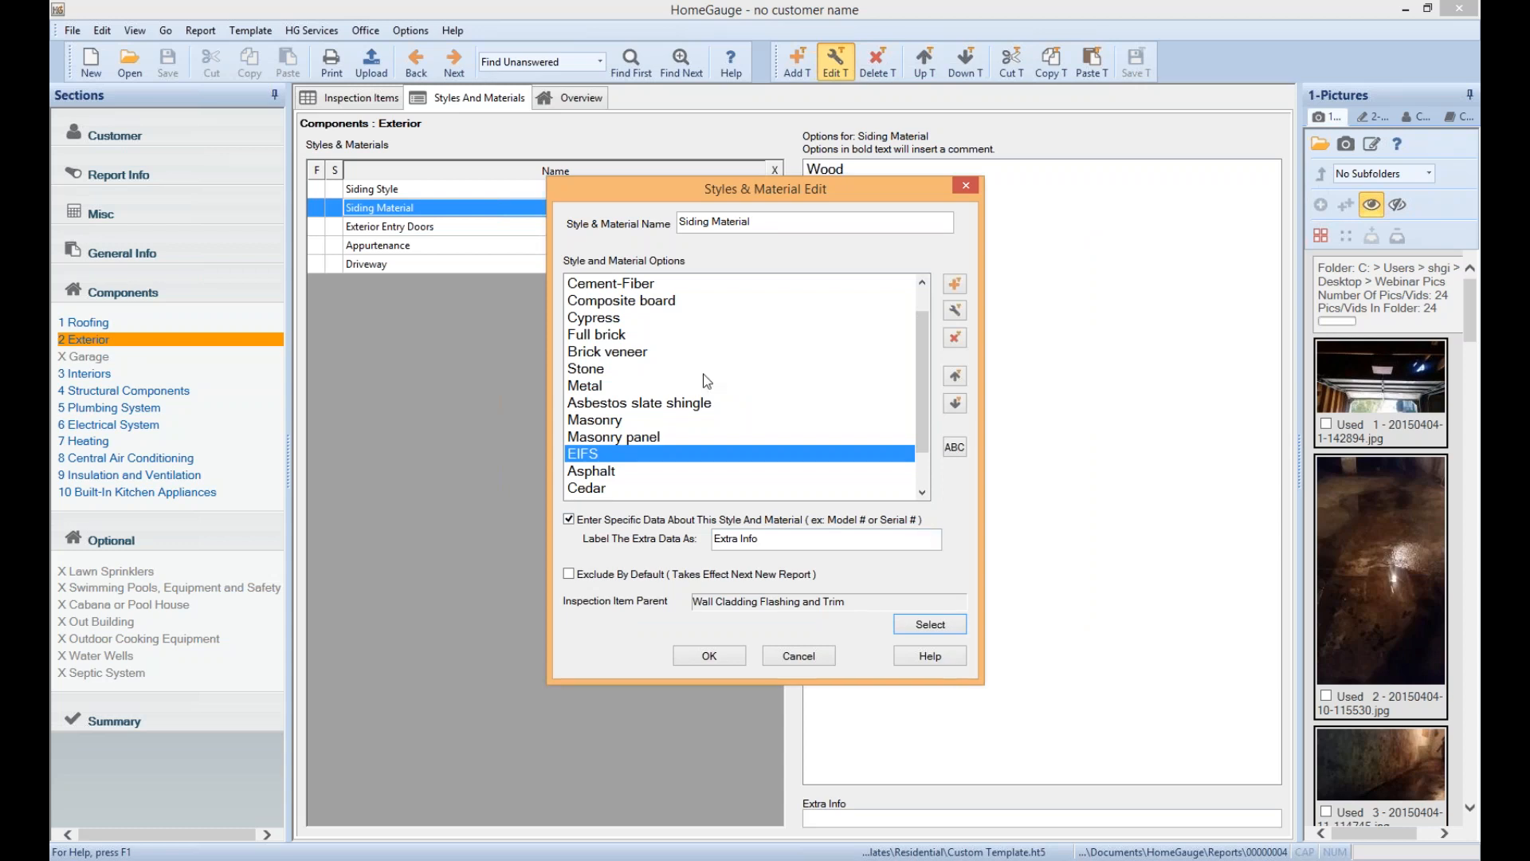
# Edit the EIFS option of Siding Material and open the template's global comments for adding to its auto comment list
pyautogui.keyDown('ctrl'); pyautogui.click(660, 453); pyautogui.keyUp('ctrl')
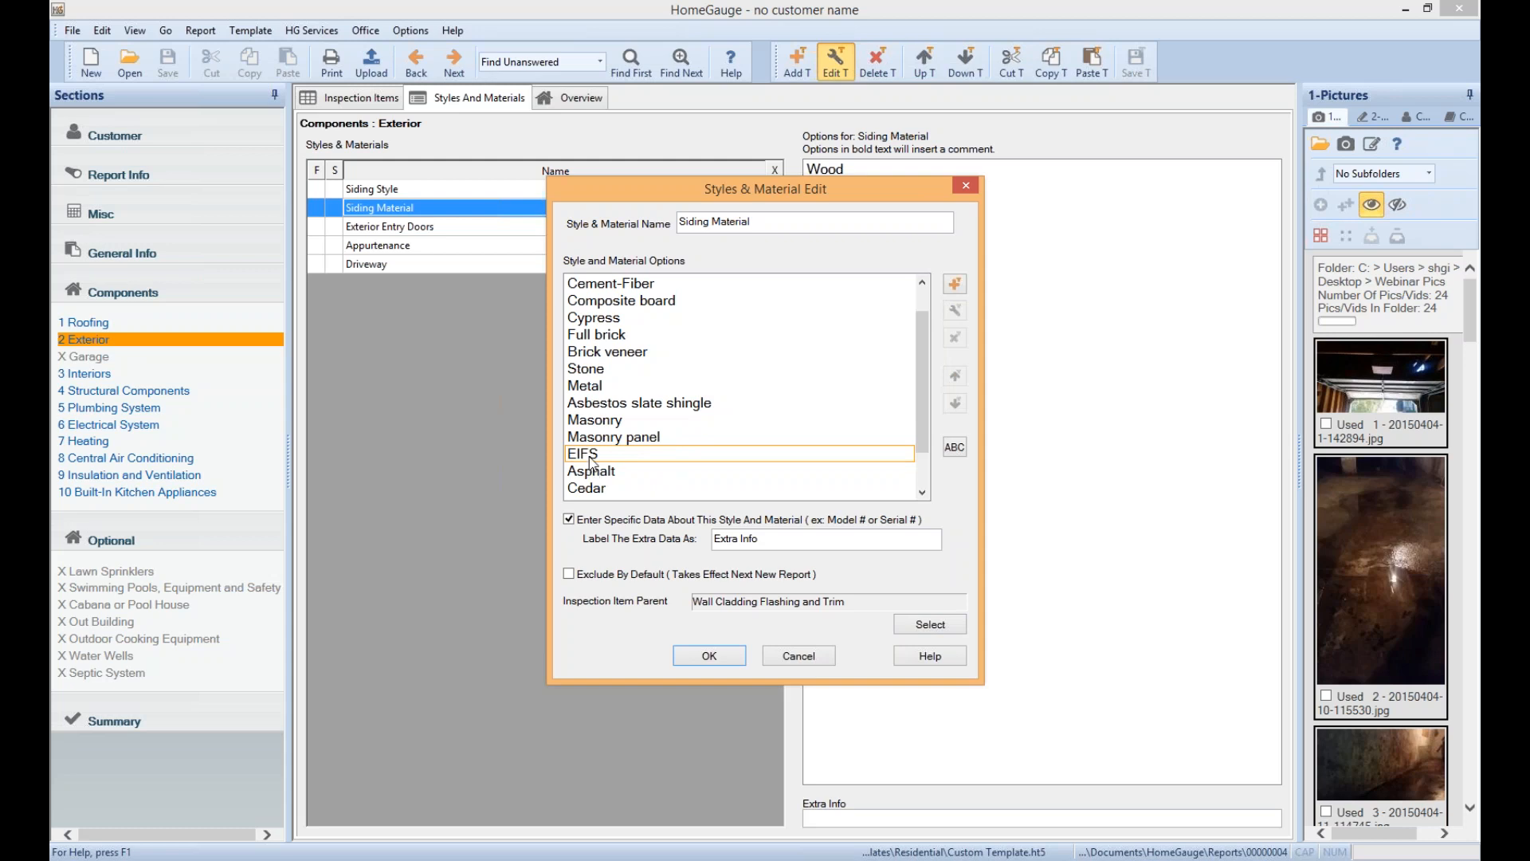
pyautogui.click(590, 460)
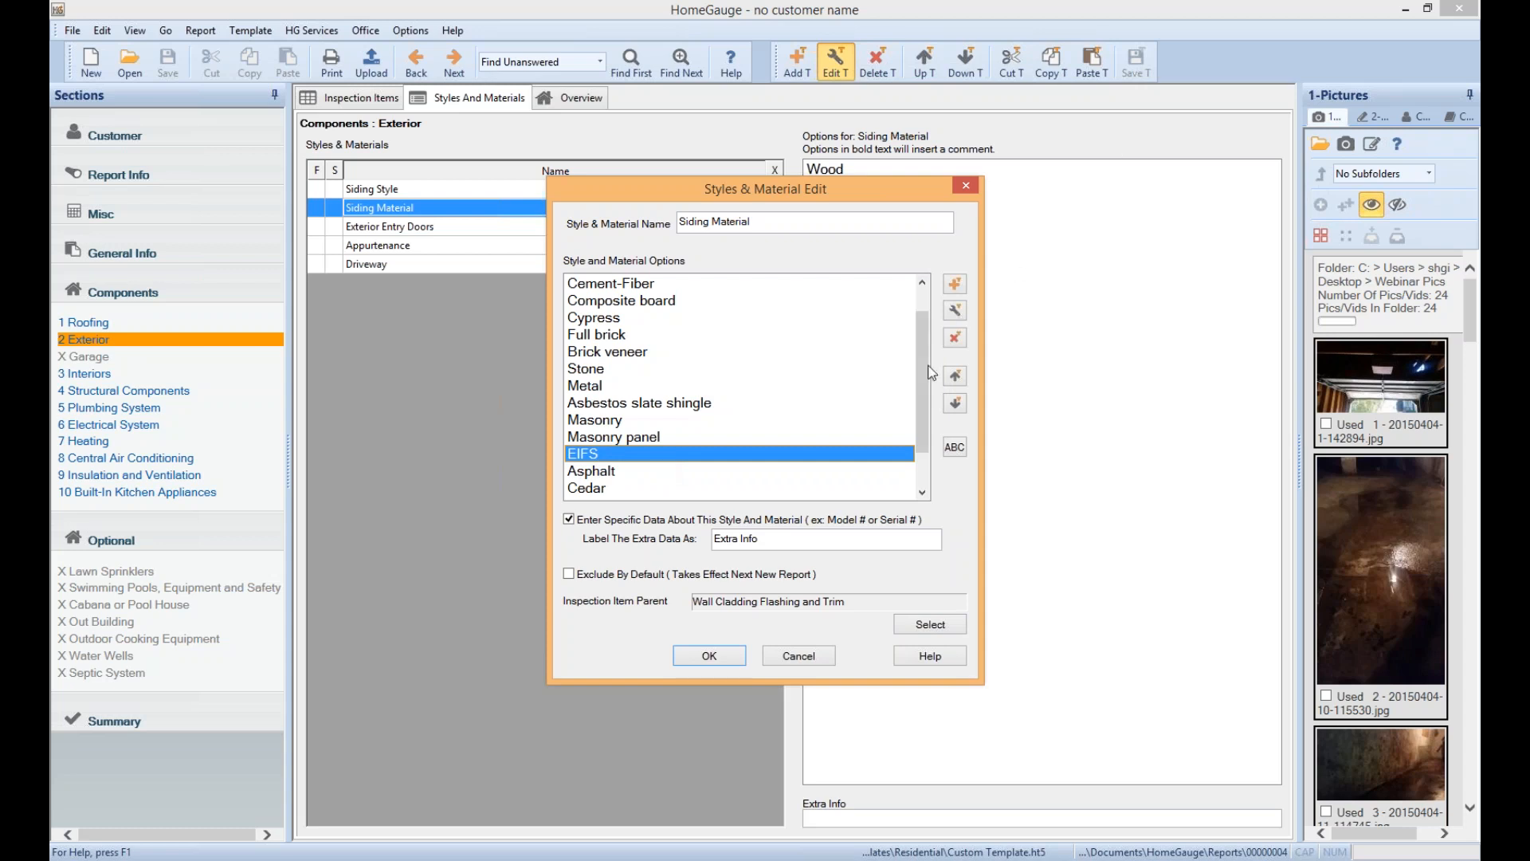
pyautogui.click(958, 312)
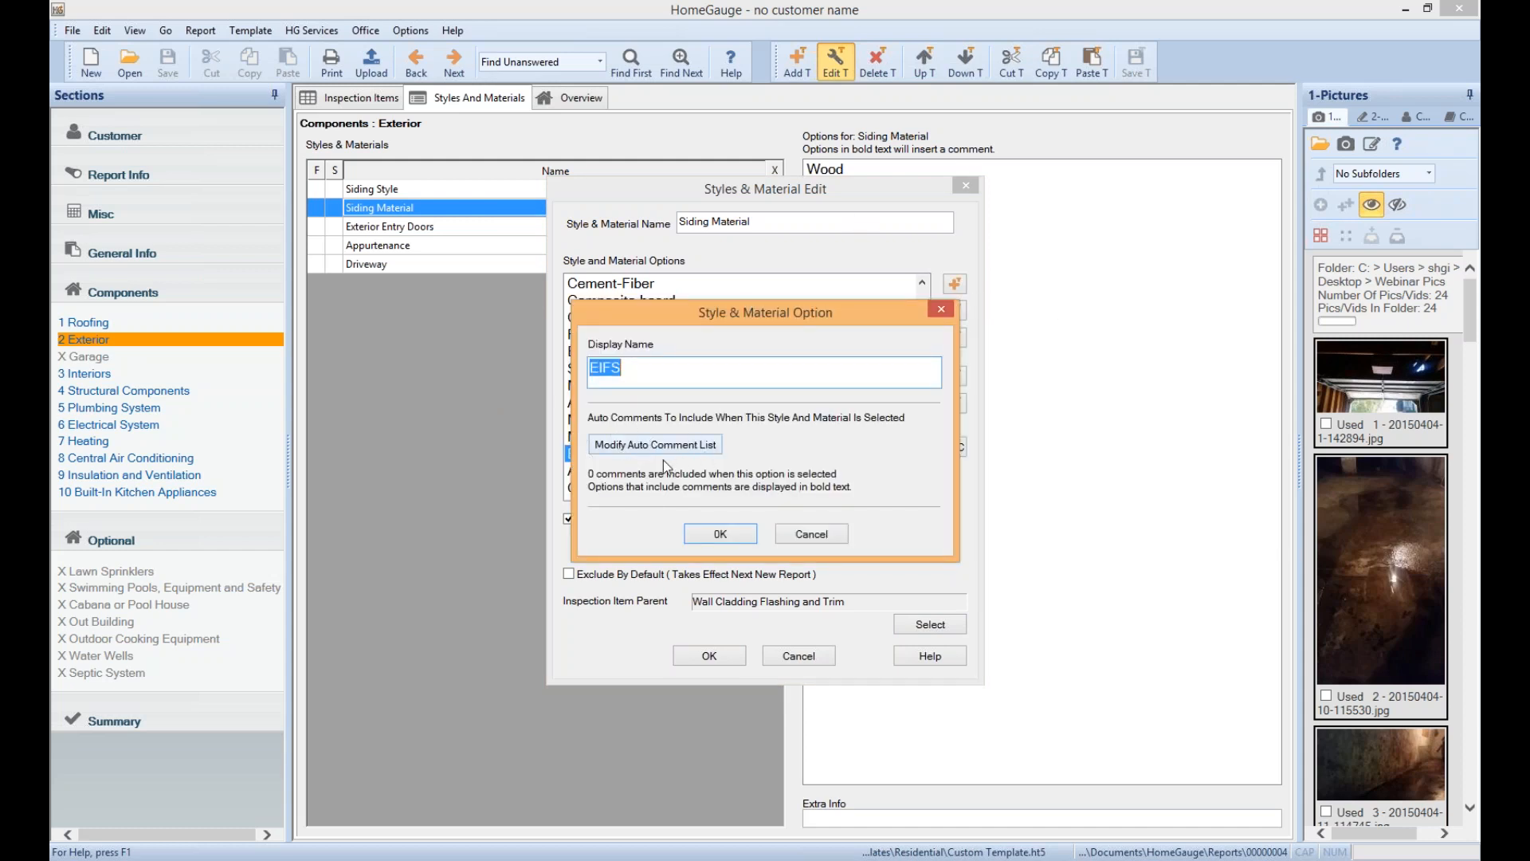
pyautogui.click(638, 445)
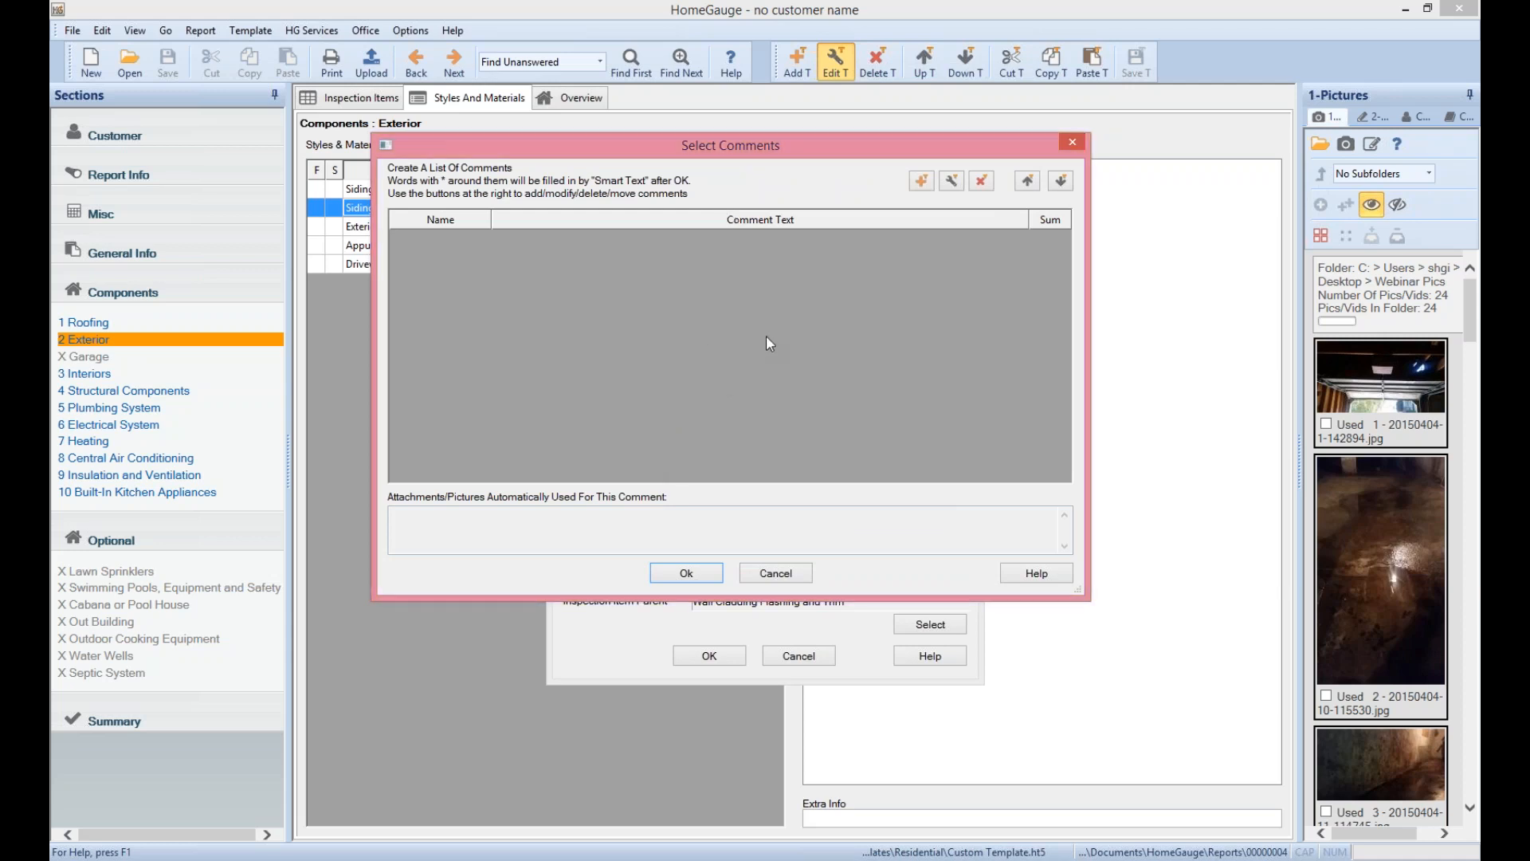
pyautogui.click(922, 183)
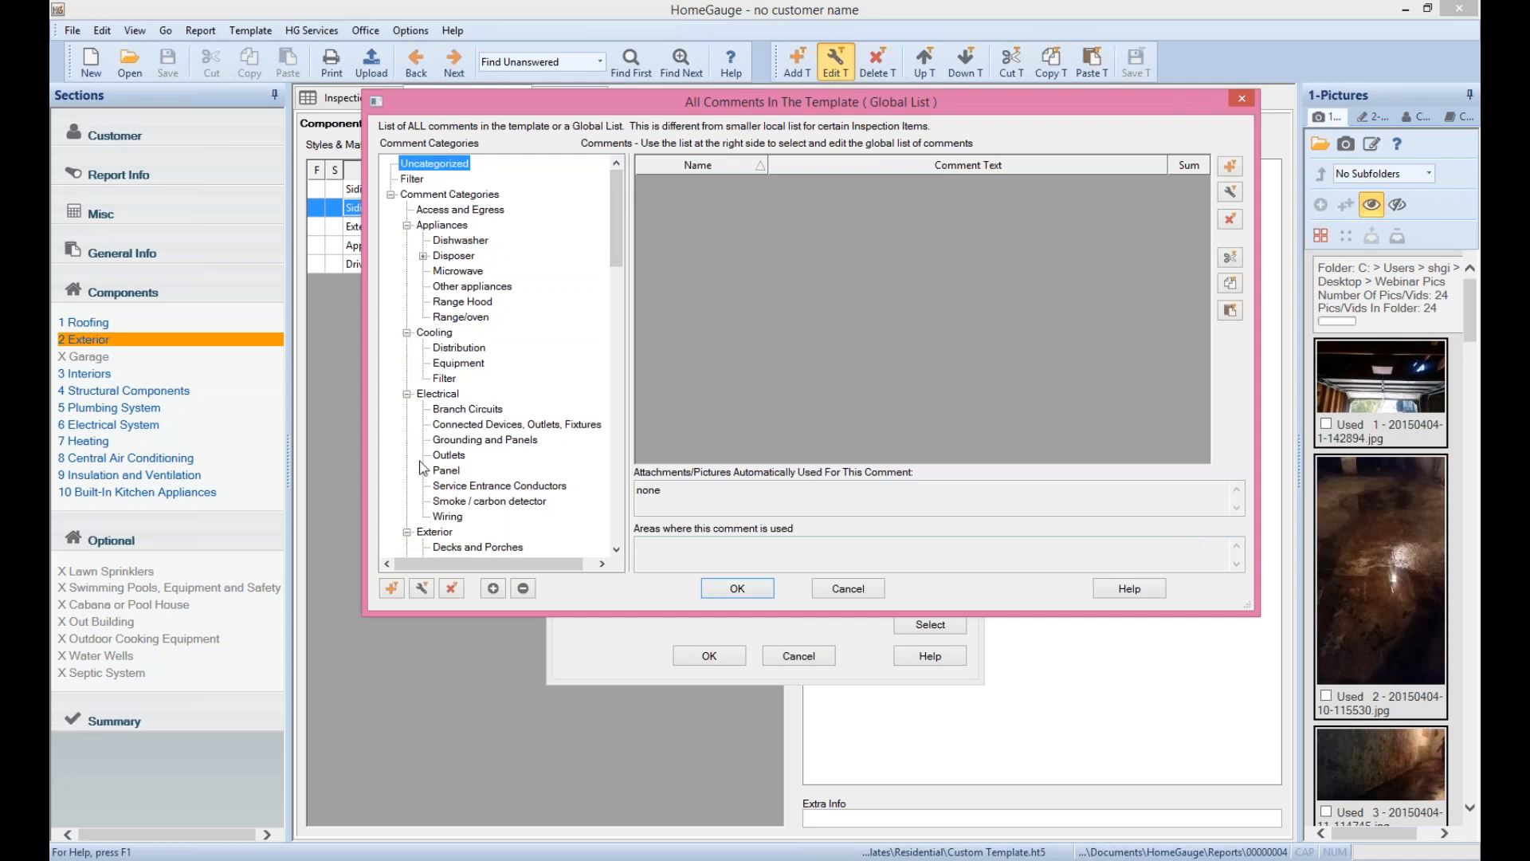
# Look through the Electrical comment categories and search the global comment list for "EIFS"
pyautogui.click(449, 410)
pyautogui.click(462, 440)
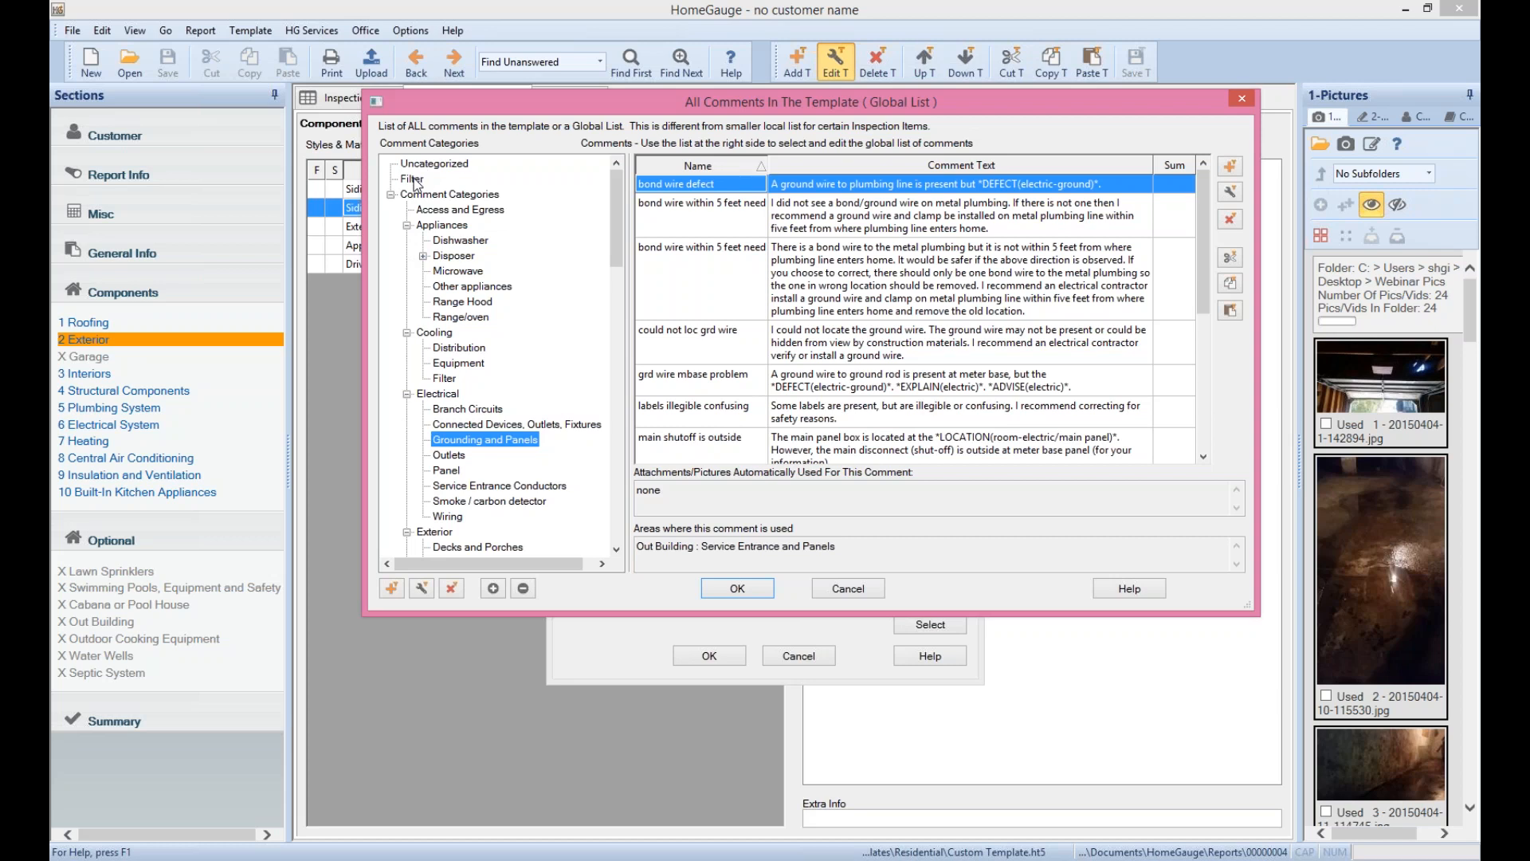
pyautogui.hotkey('ctrl', 'f')
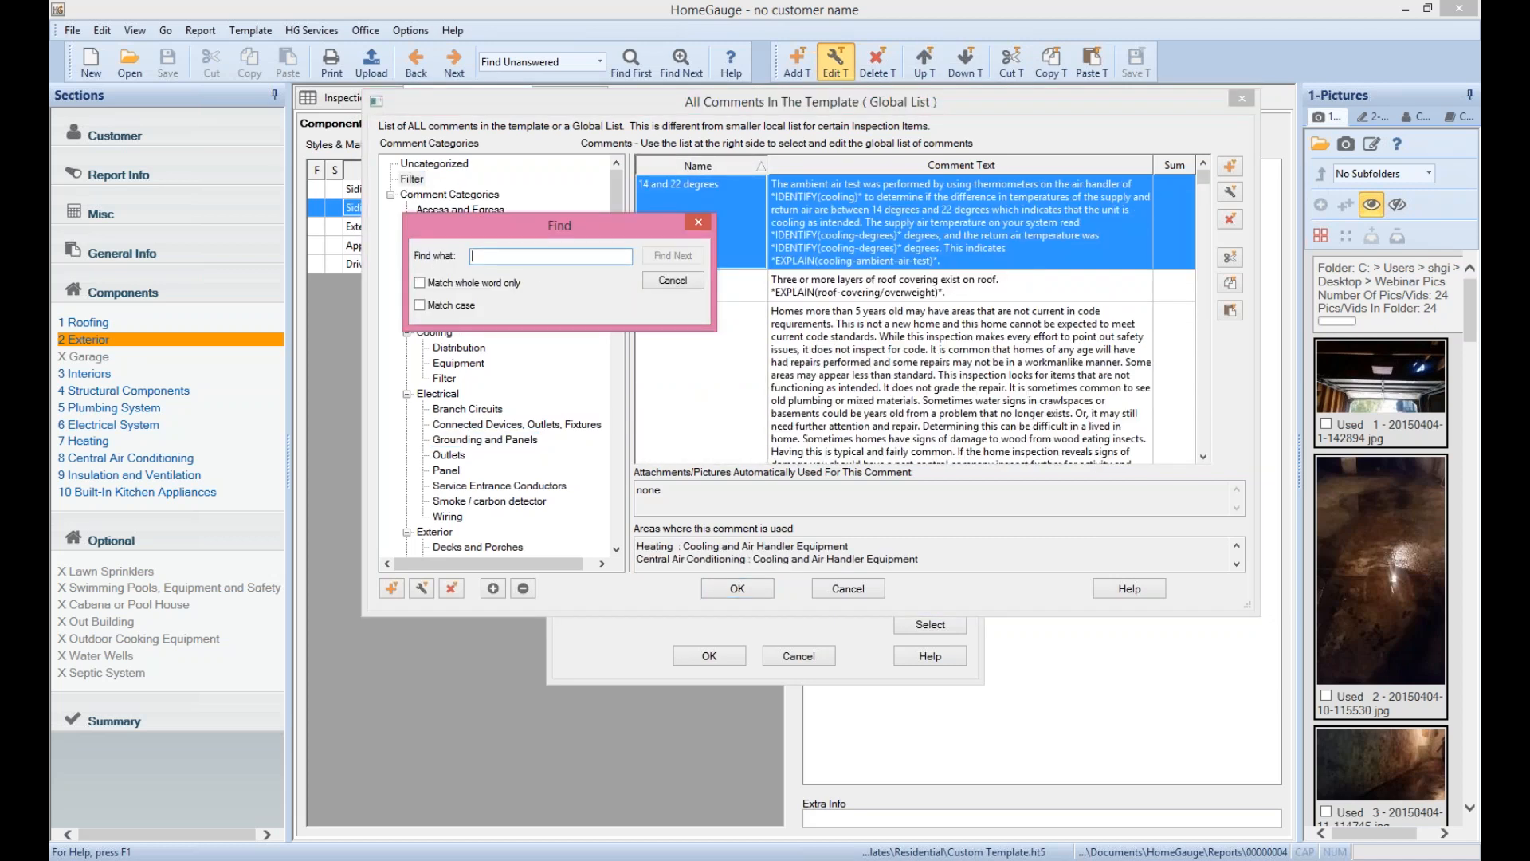
pyautogui.write('EIFS')
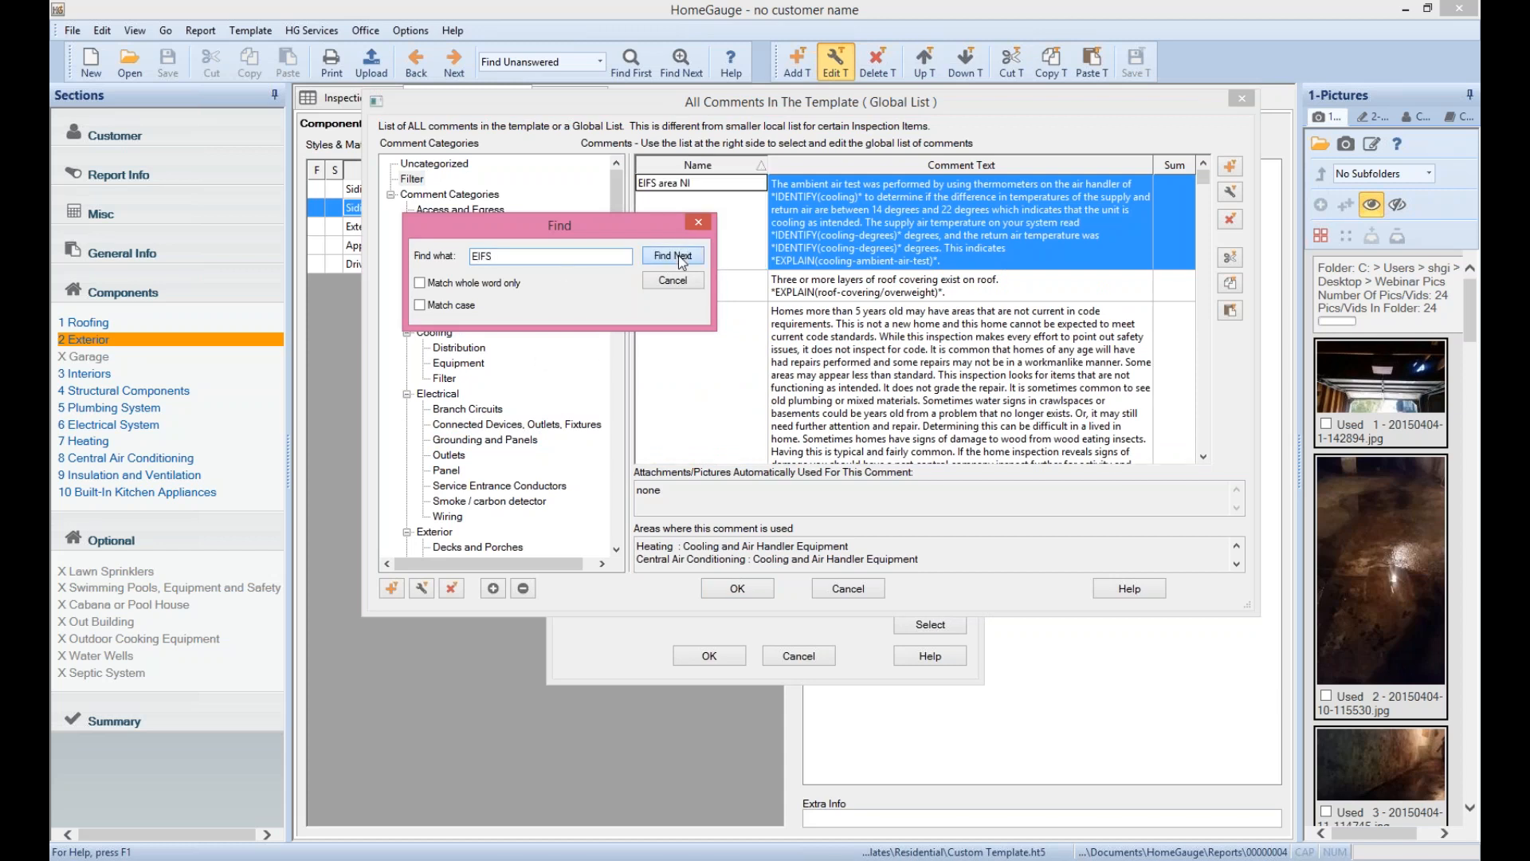
pyautogui.click(678, 256)
pyautogui.click(698, 223)
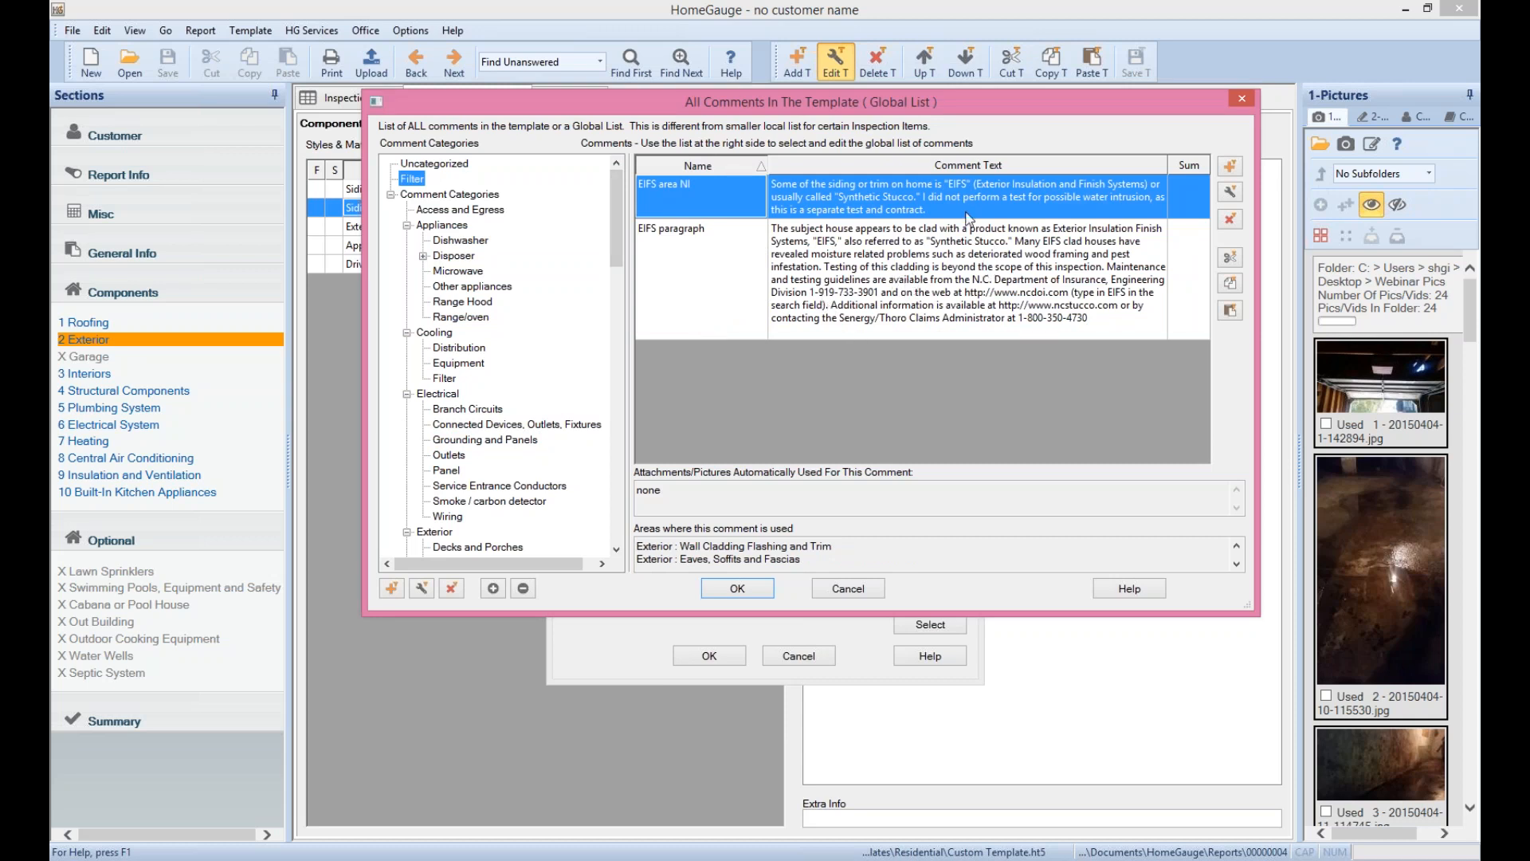
# Add the "EIFS paragraph" comment to the EIFS option's auto comments, confirm the Siding Material edit and save the template
pyautogui.click(855, 255)
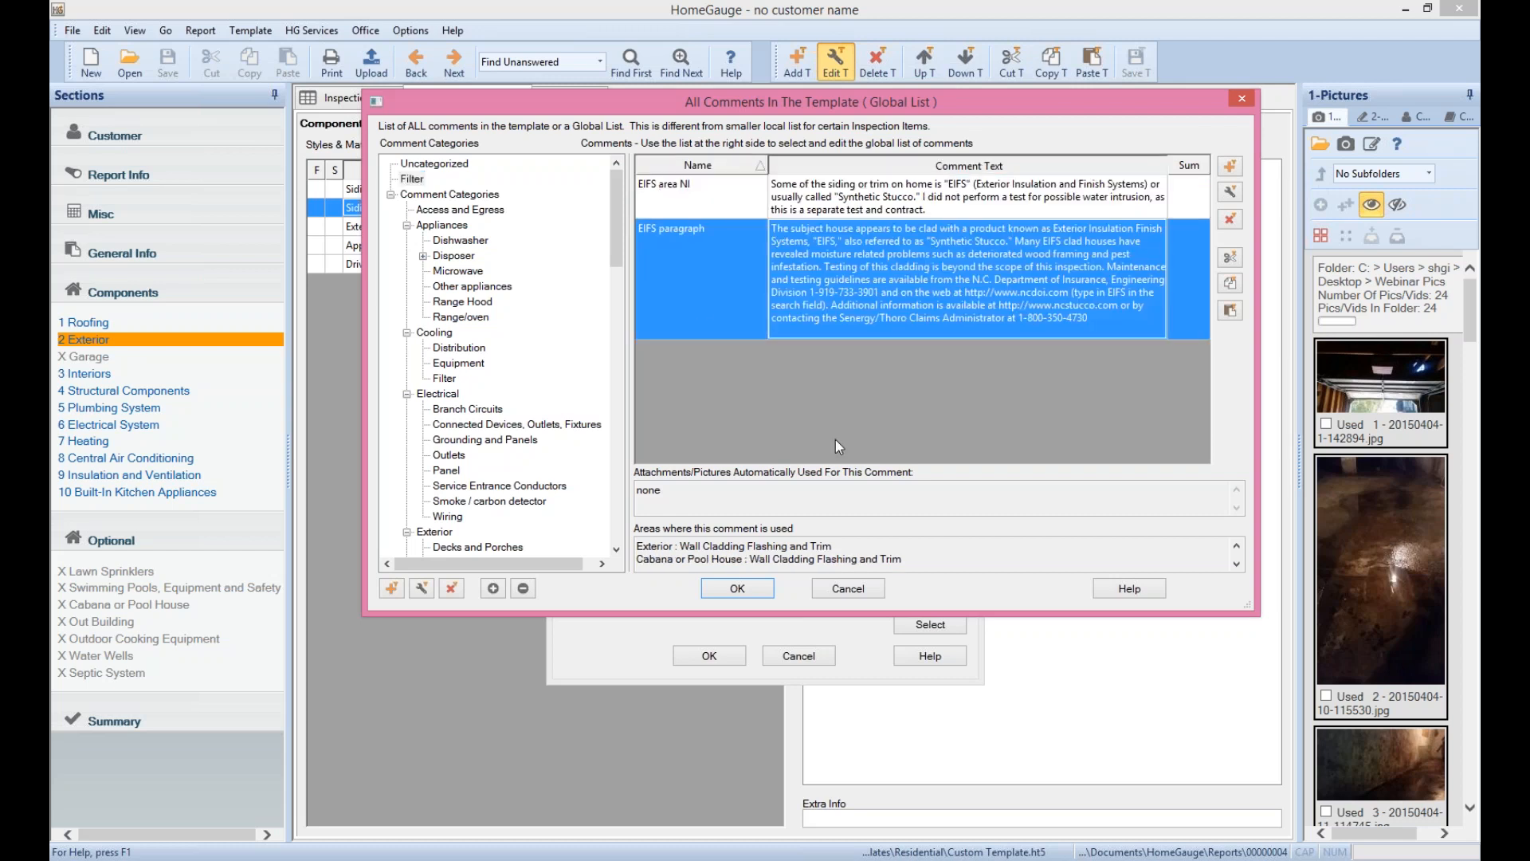
pyautogui.click(730, 592)
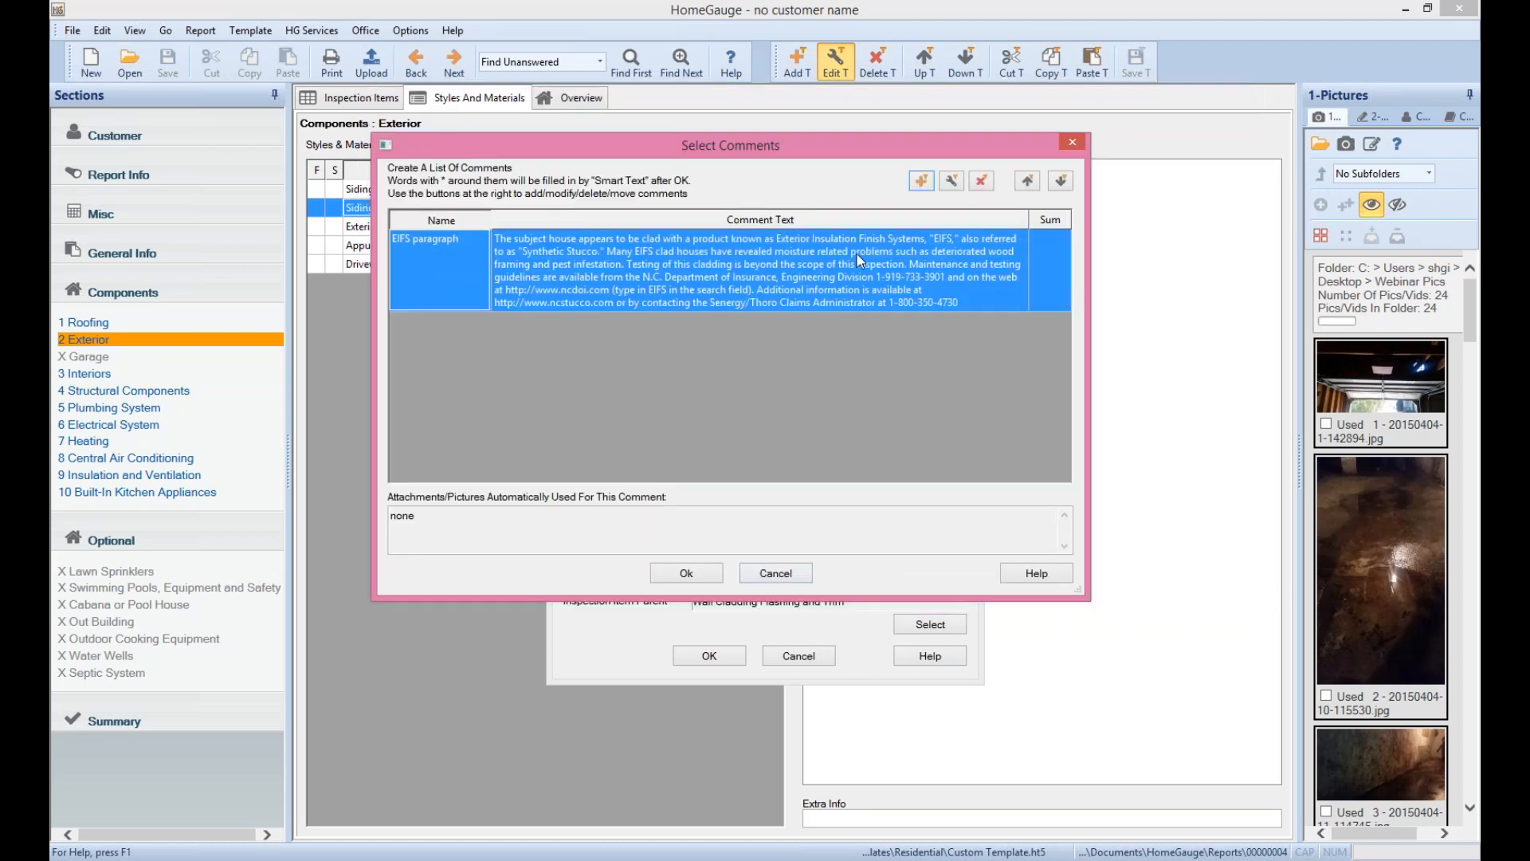
pyautogui.click(689, 579)
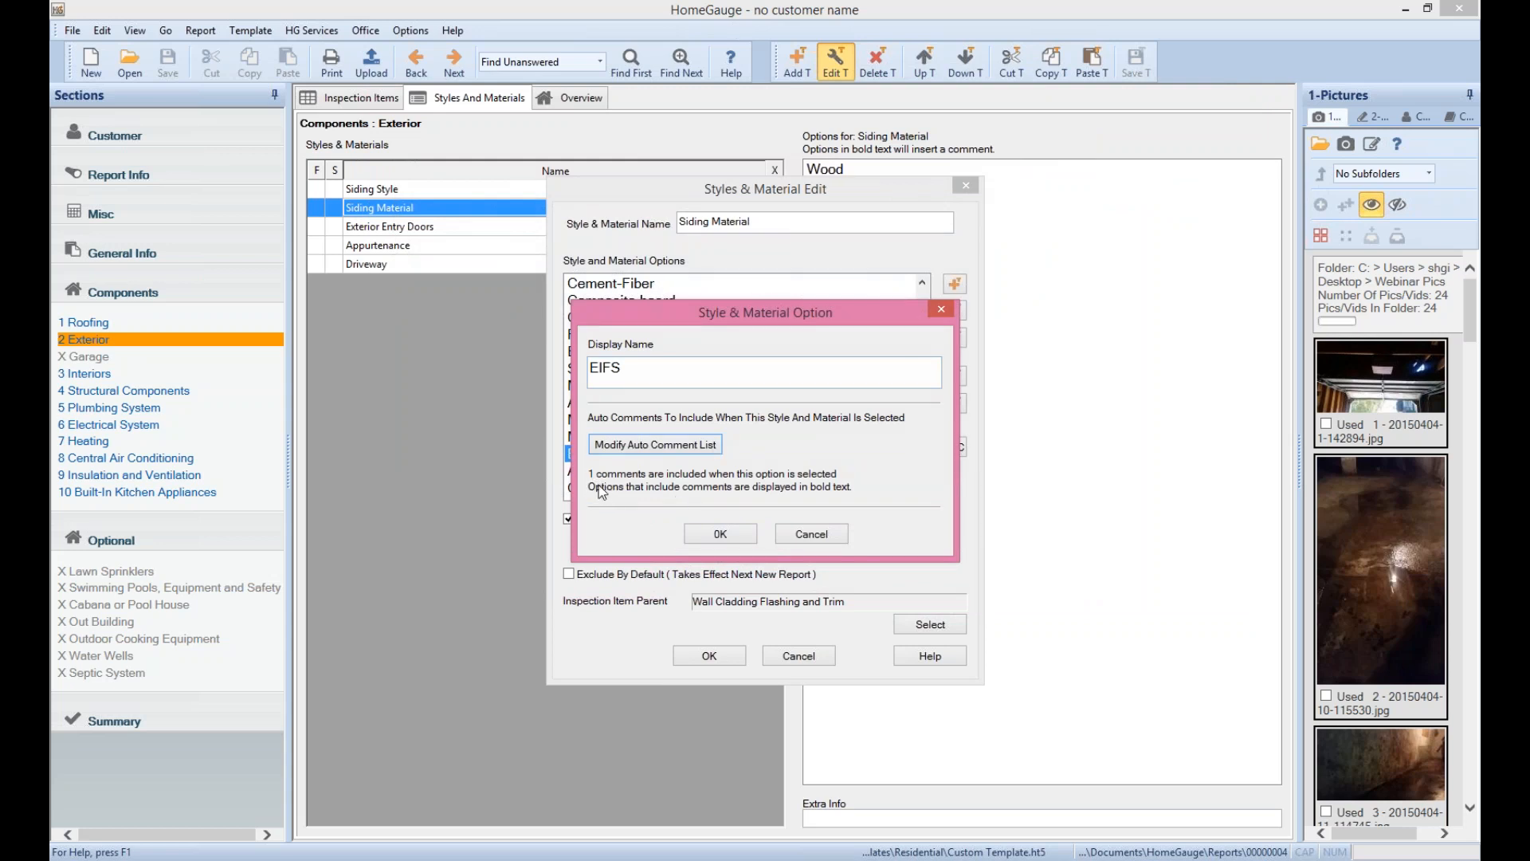
pyautogui.click(719, 534)
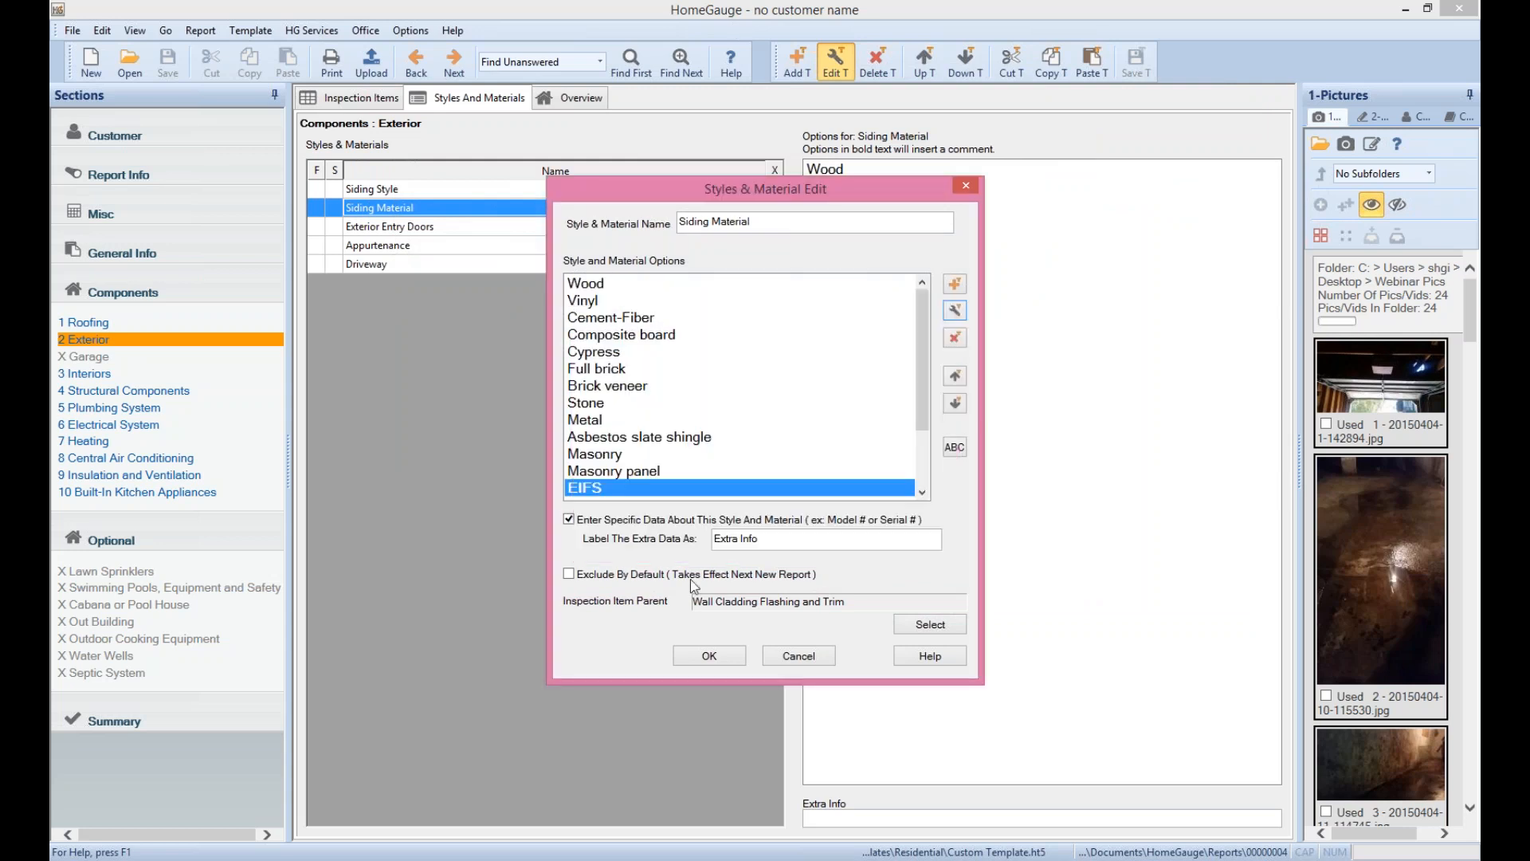
pyautogui.click(701, 655)
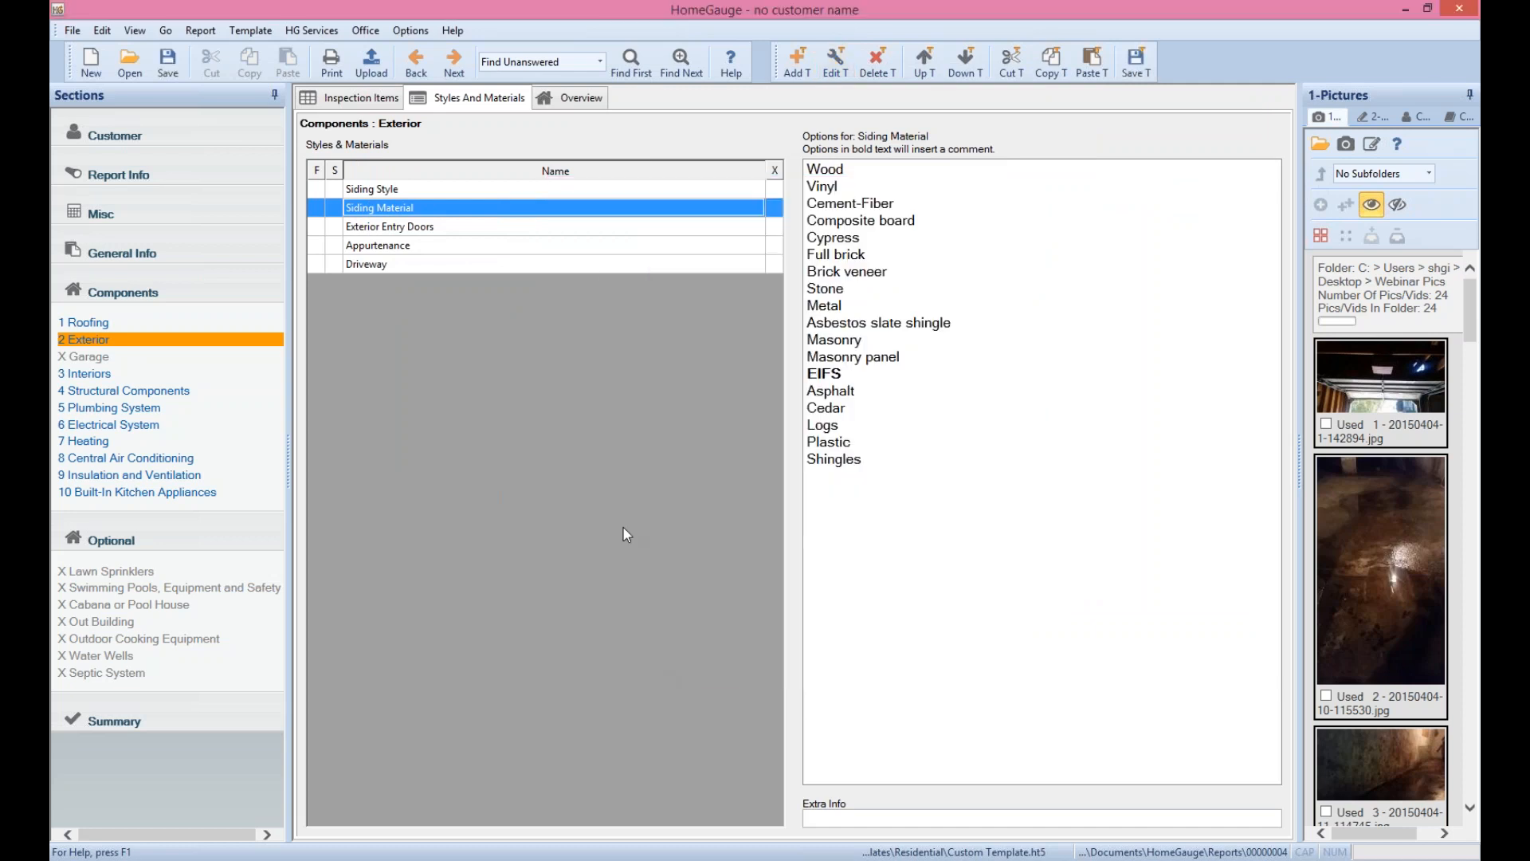
pyautogui.click(1146, 63)
# Select EIFS as the siding material and add the comment's unrecognized words, such as "Senergy", to the user dictionary
pyautogui.click(823, 373)
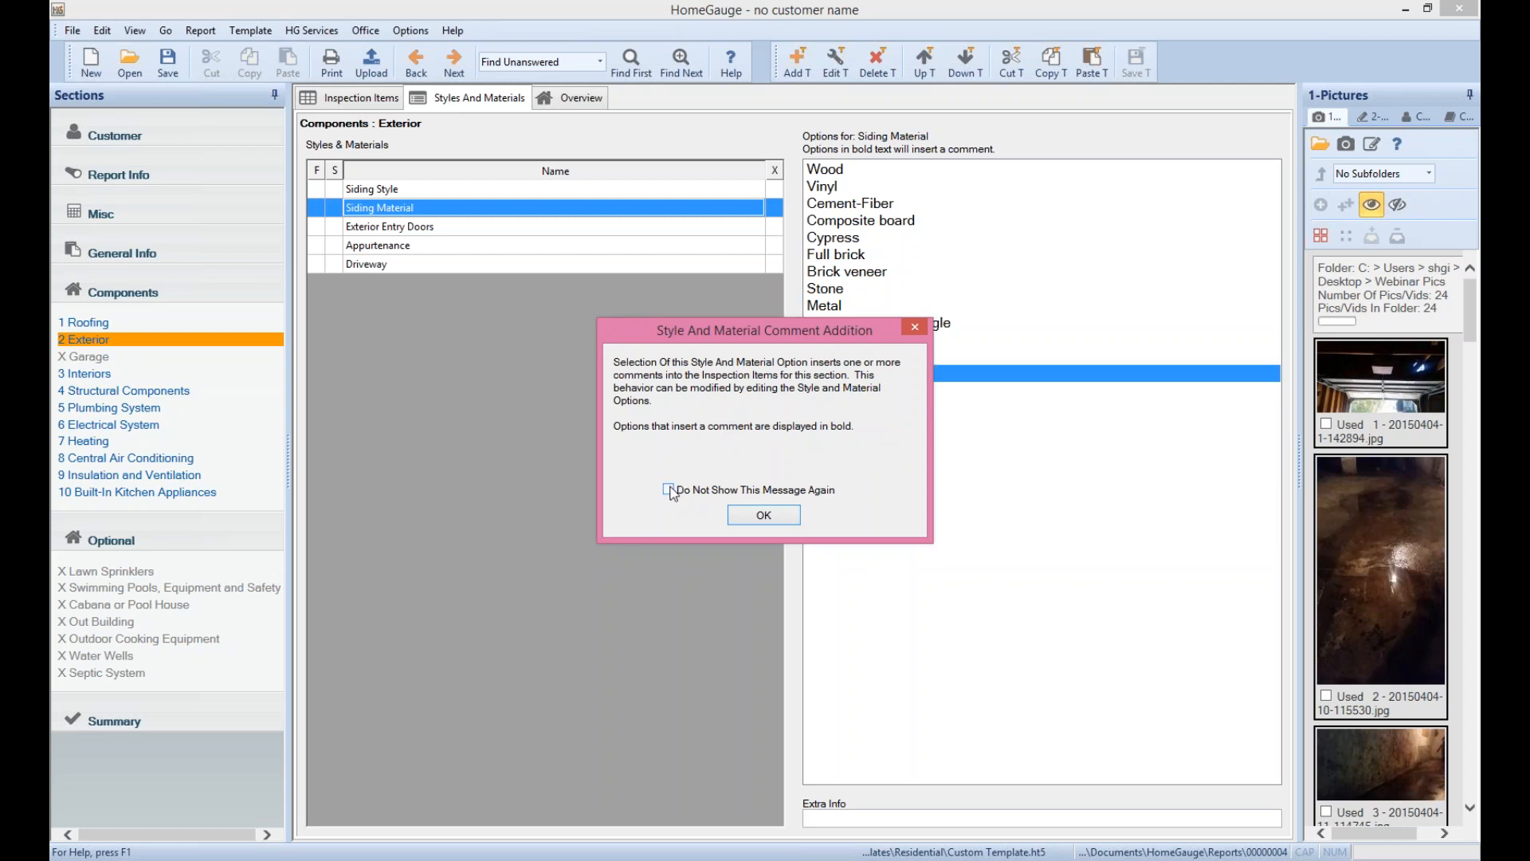
pyautogui.click(763, 515)
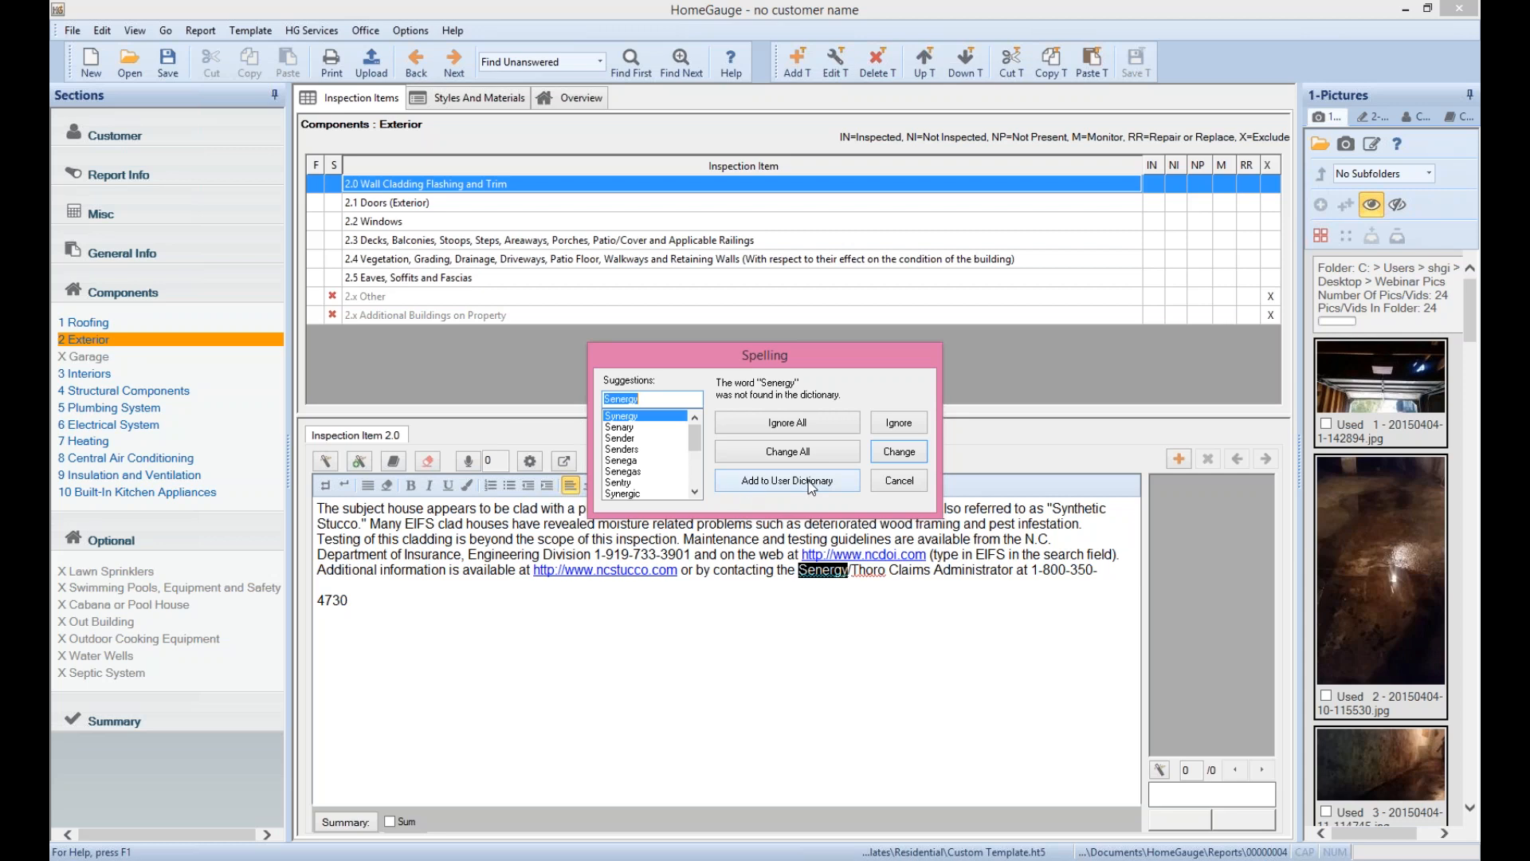
pyautogui.click(749, 482)
pyautogui.click(749, 481)
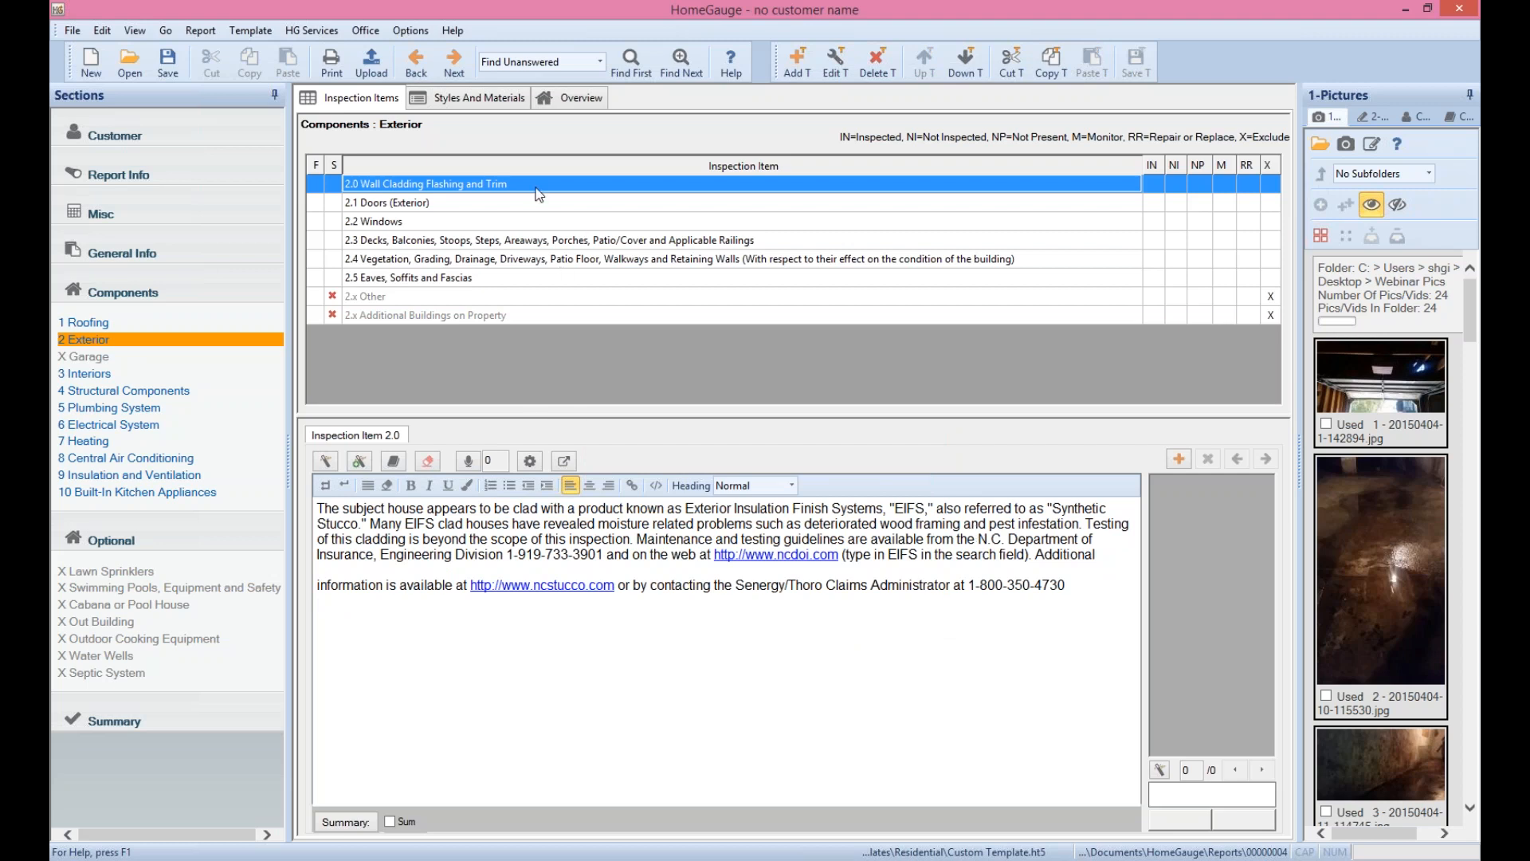
# Review the EIFS comment under Wall Cladding Flashing and Trim, and return to Exterior's styles and materials to view the Siding Style options
pyautogui.click(371, 540)
pyautogui.moveTo(321, 508); pyautogui.dragTo(1061, 569)
pyautogui.click(1054, 570)
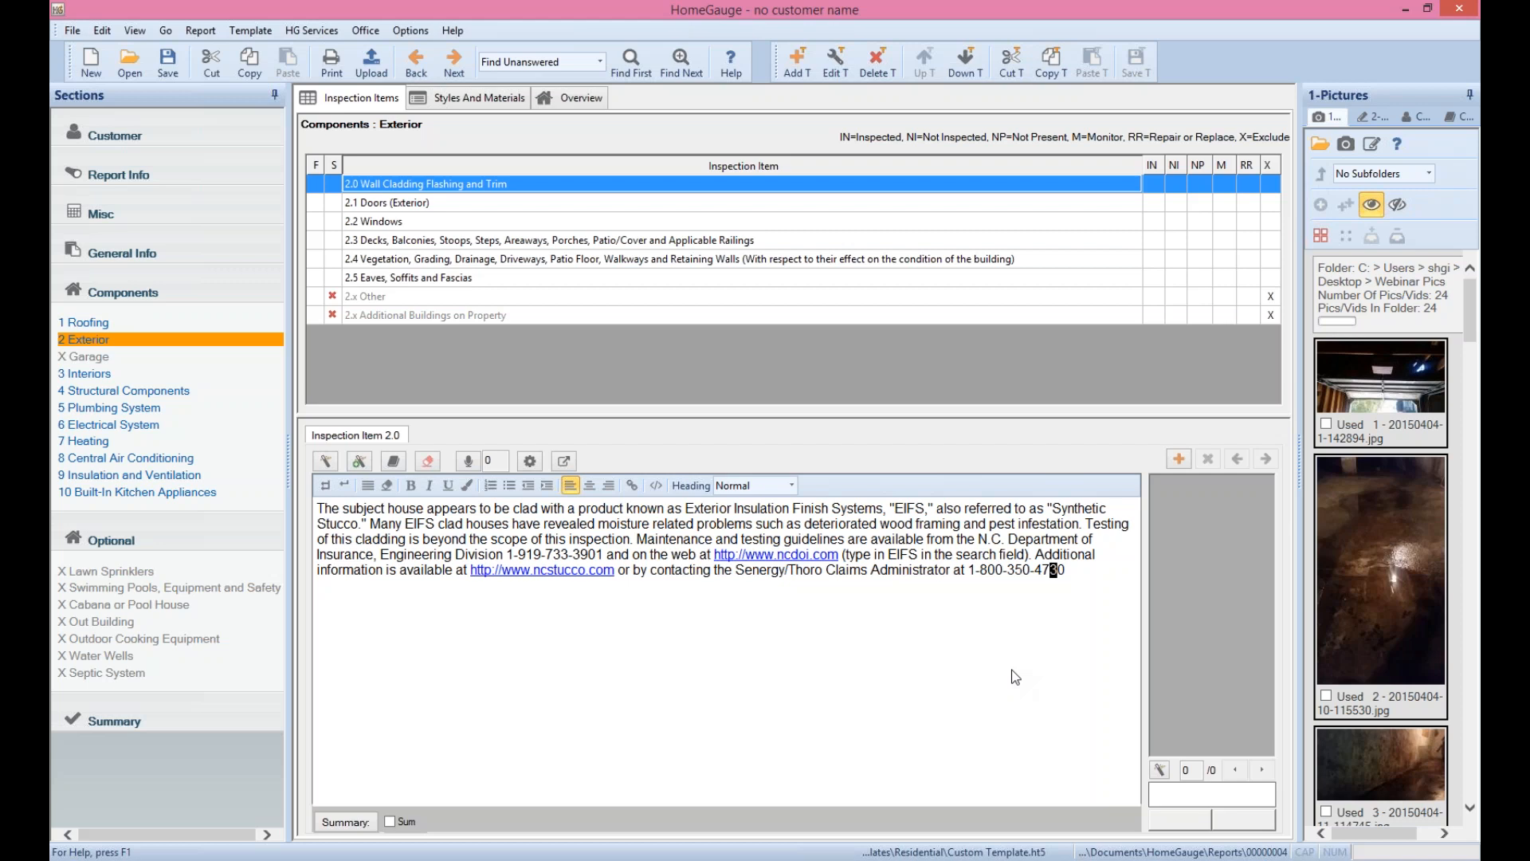
pyautogui.click(498, 101)
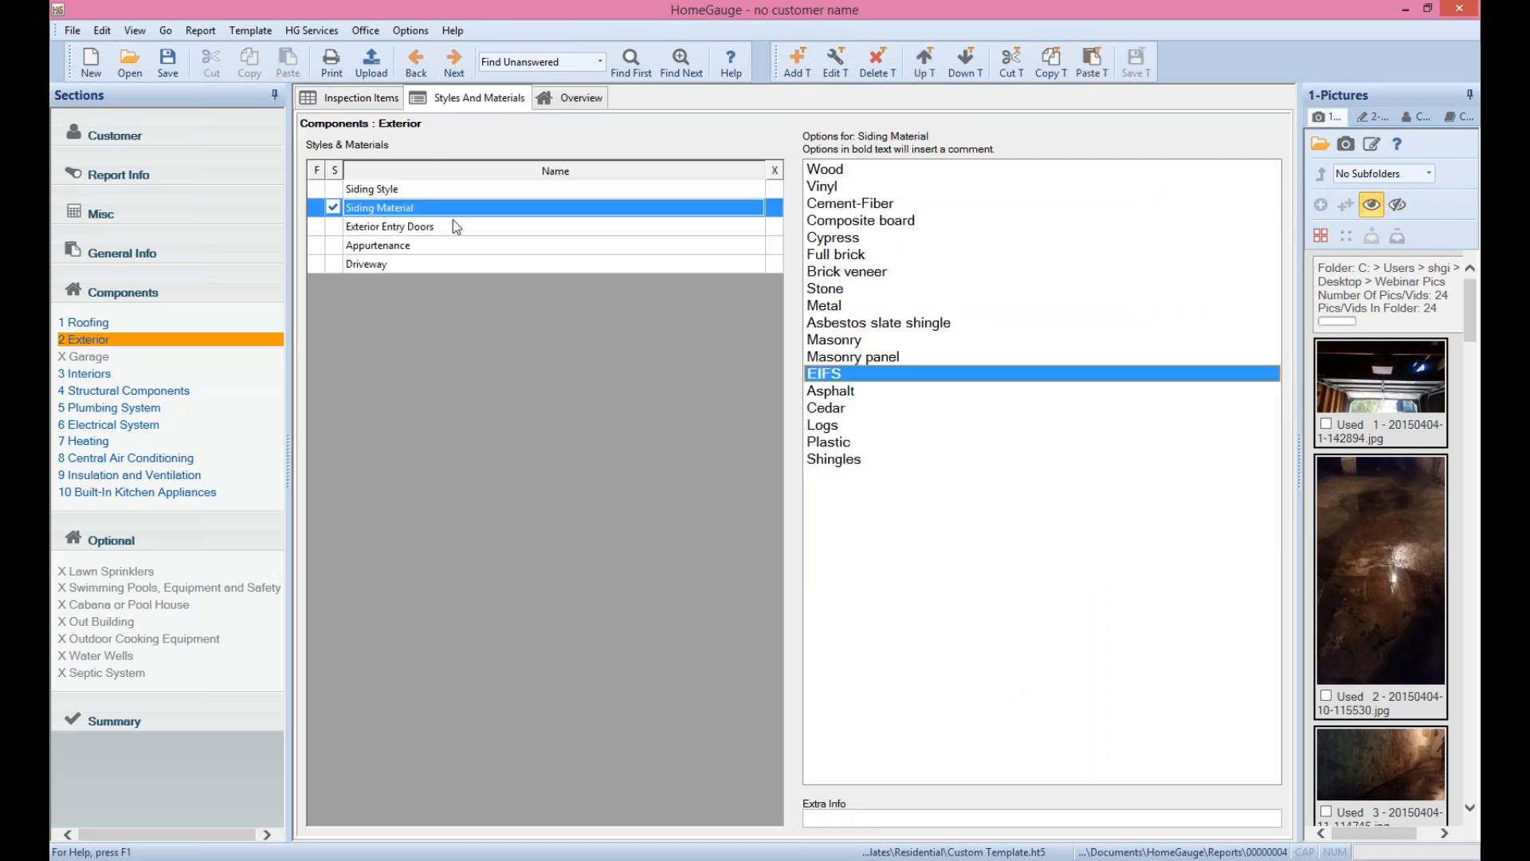
pyautogui.click(441, 190)
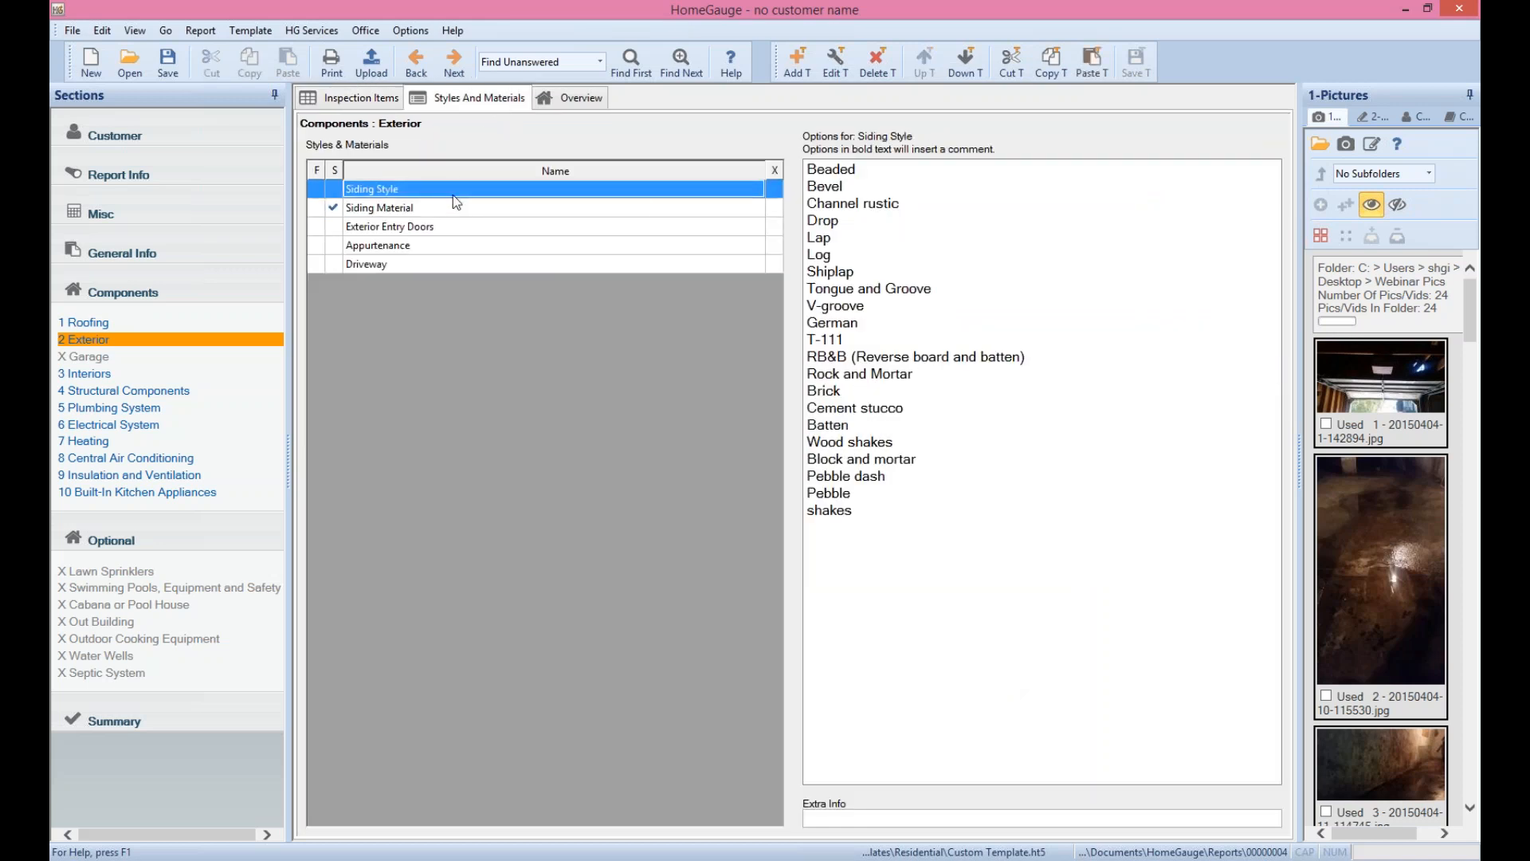
# Select Drop for Siding Style, Hollow core for Exterior Entry Doors and Balcony for Appurtenance, checking Exterior's inspection items against them
pyautogui.click(815, 222)
pyautogui.click(605, 229)
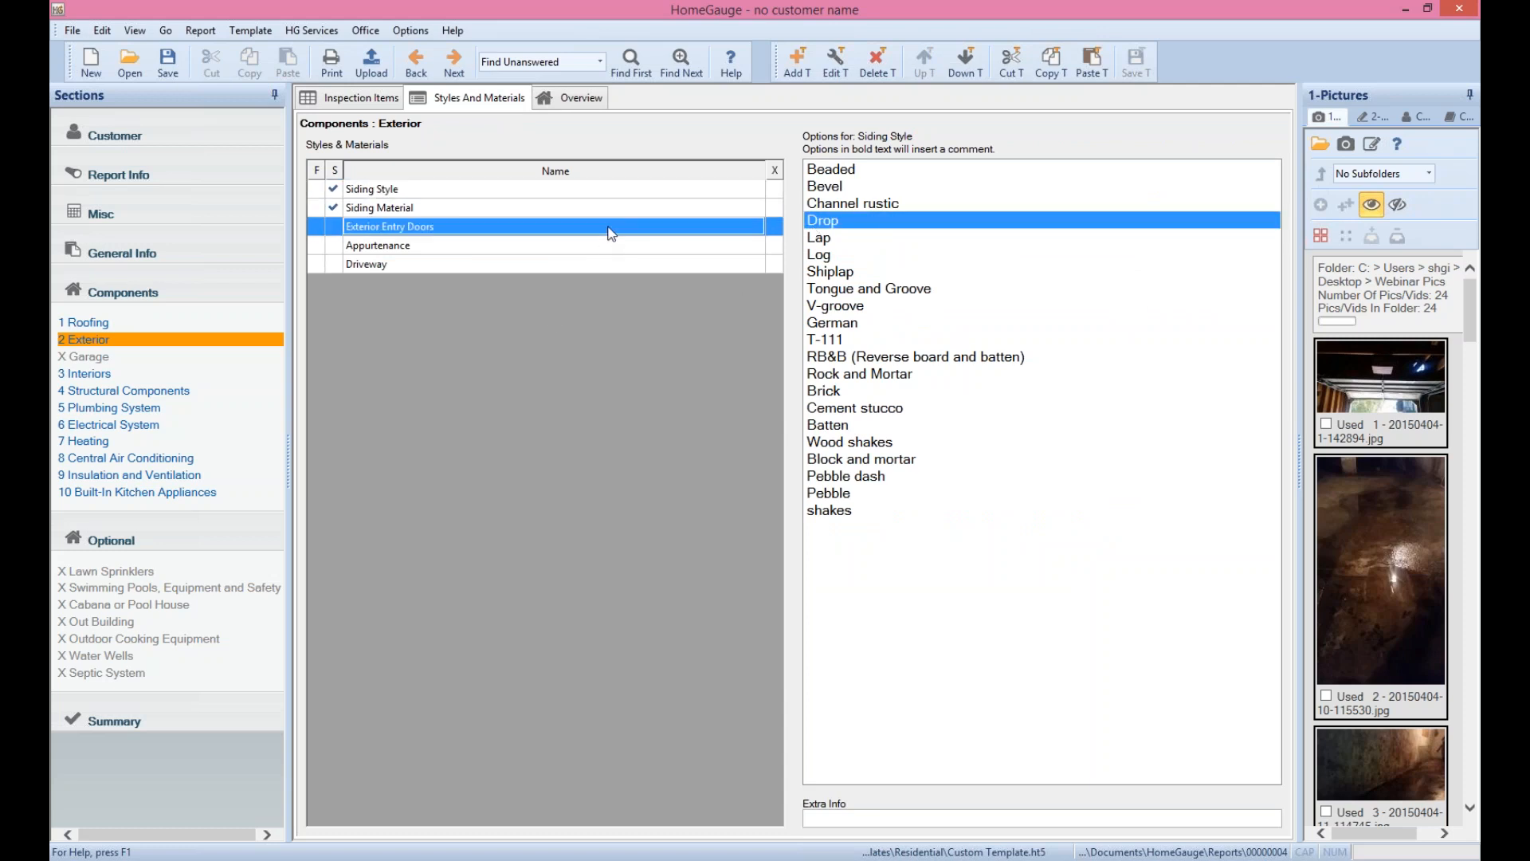
pyautogui.click(570, 246)
pyautogui.click(850, 190)
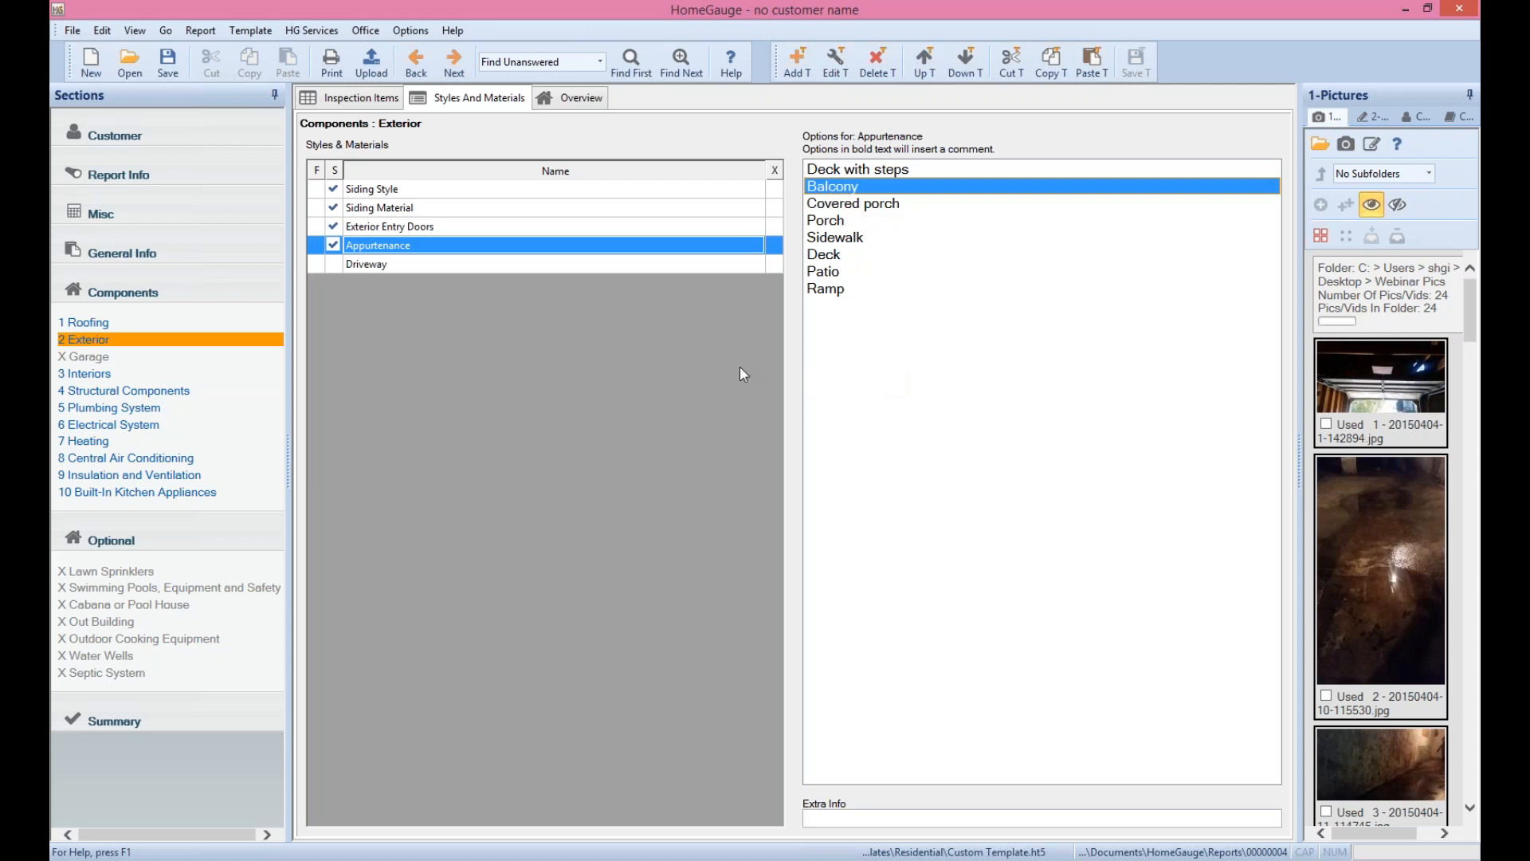
pyautogui.click(340, 99)
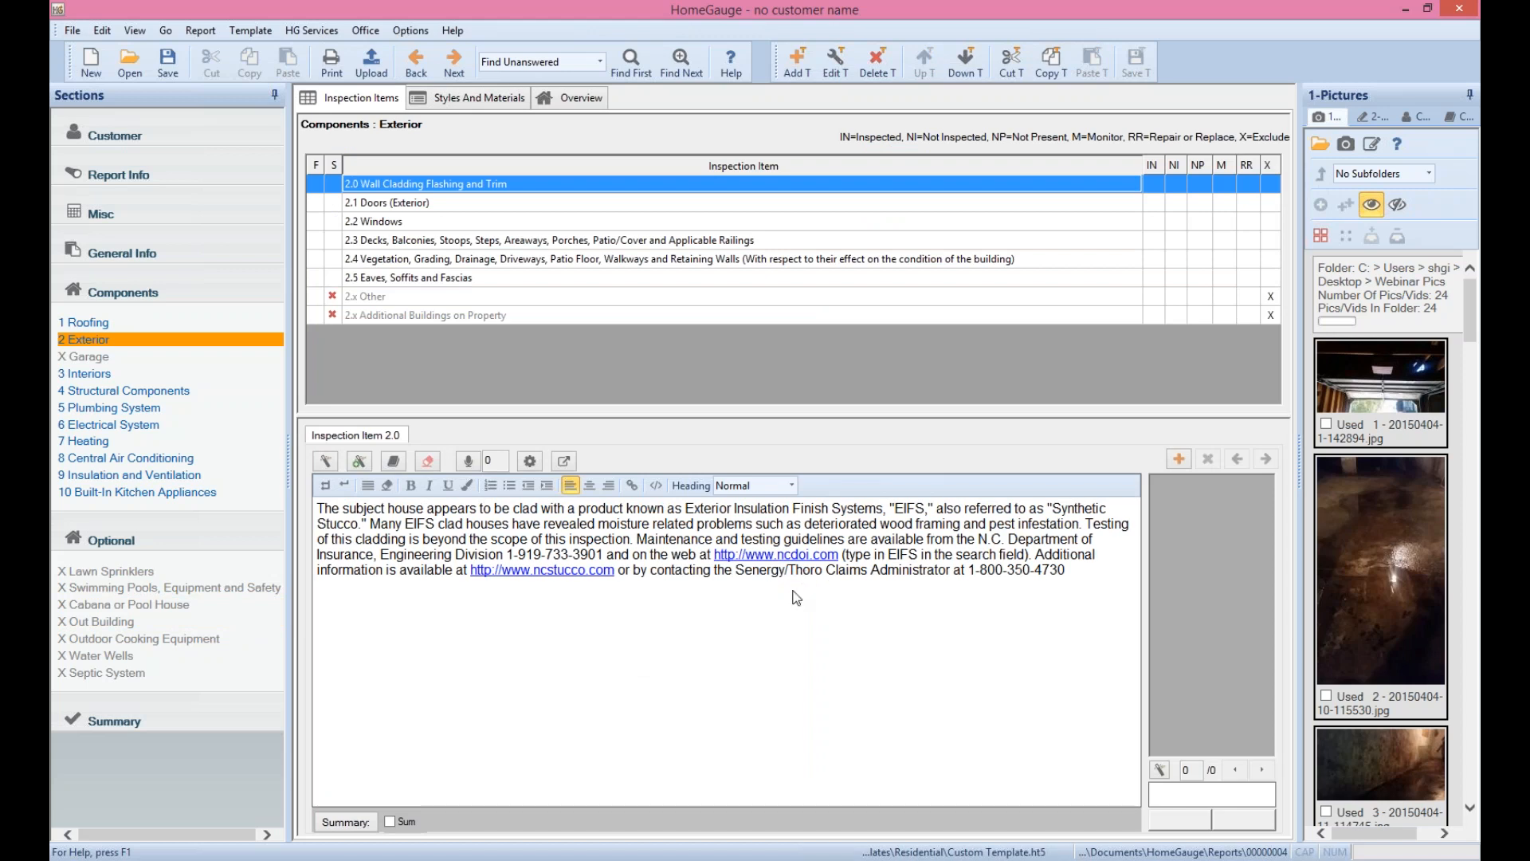
pyautogui.click(462, 98)
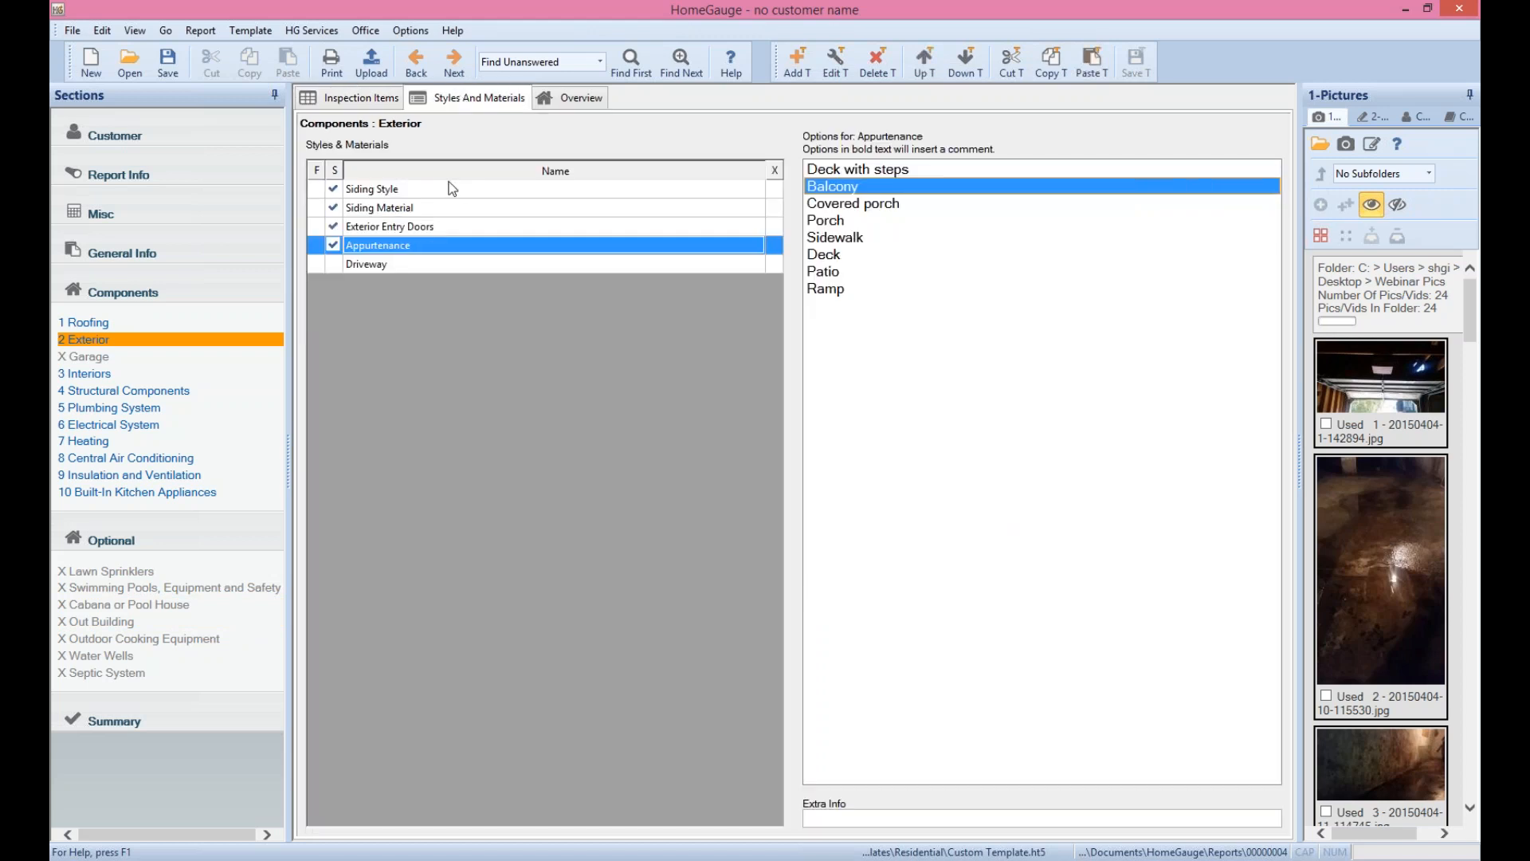
# Move Exterior Entry Doors up to the head of Exterior's styles and materials, and back down two places
pyautogui.click(450, 228)
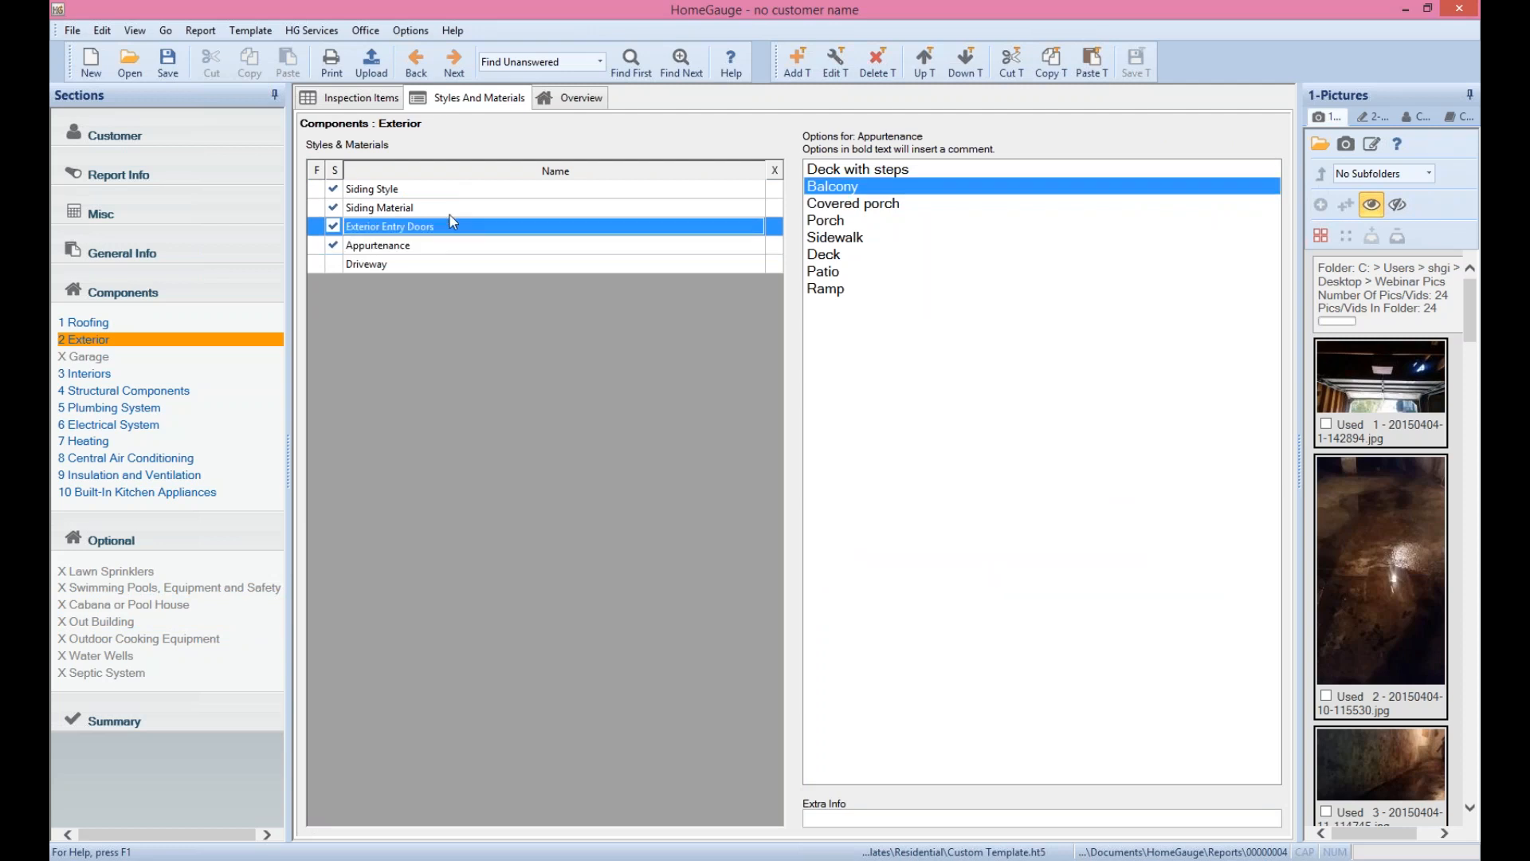
pyautogui.click(935, 65)
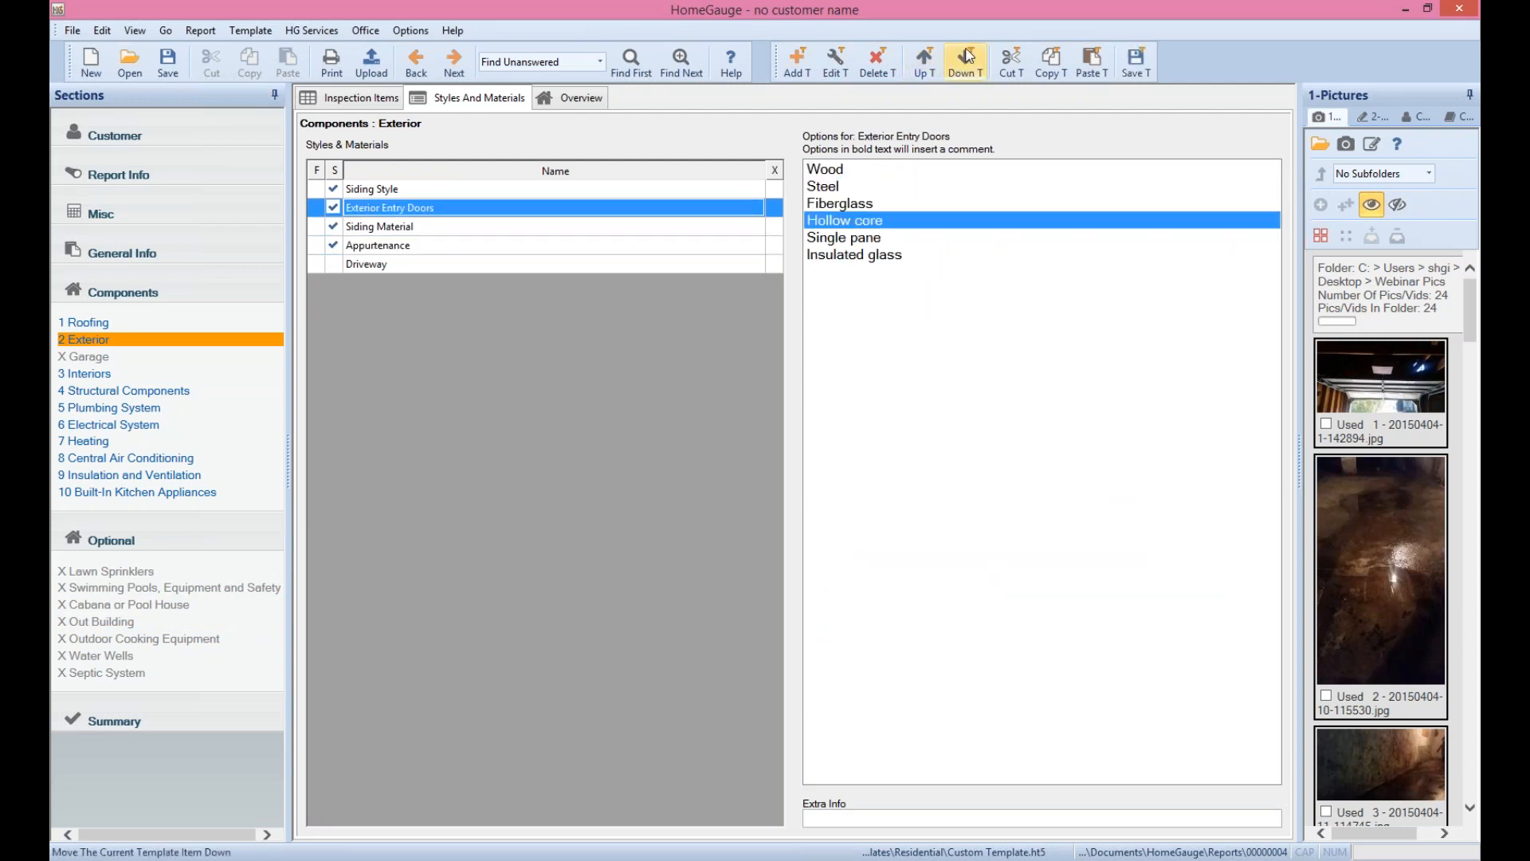
pyautogui.click(925, 62)
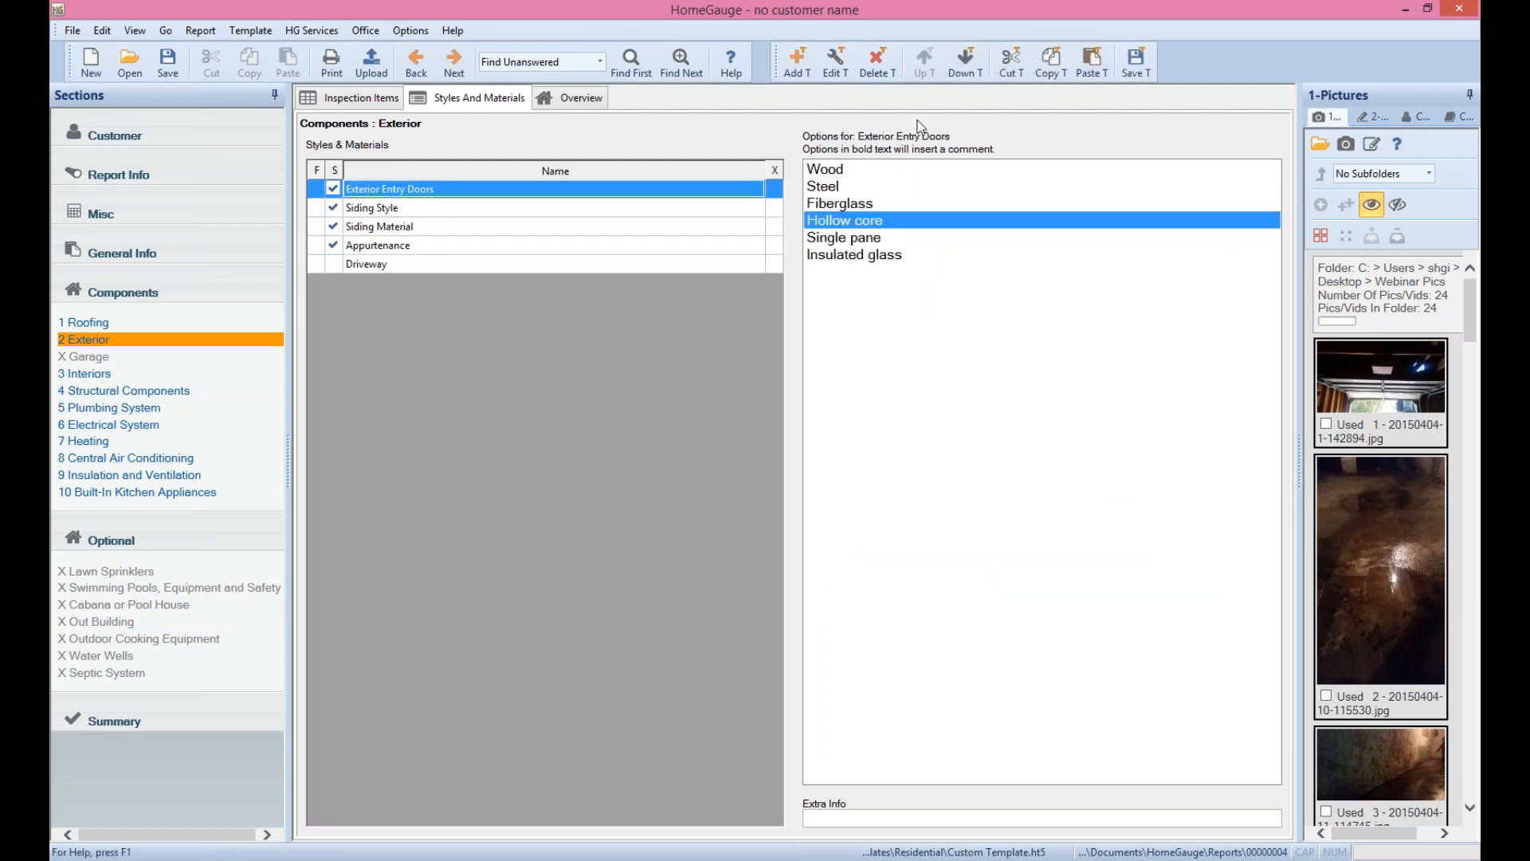
pyautogui.click(963, 67)
pyautogui.click(963, 67)
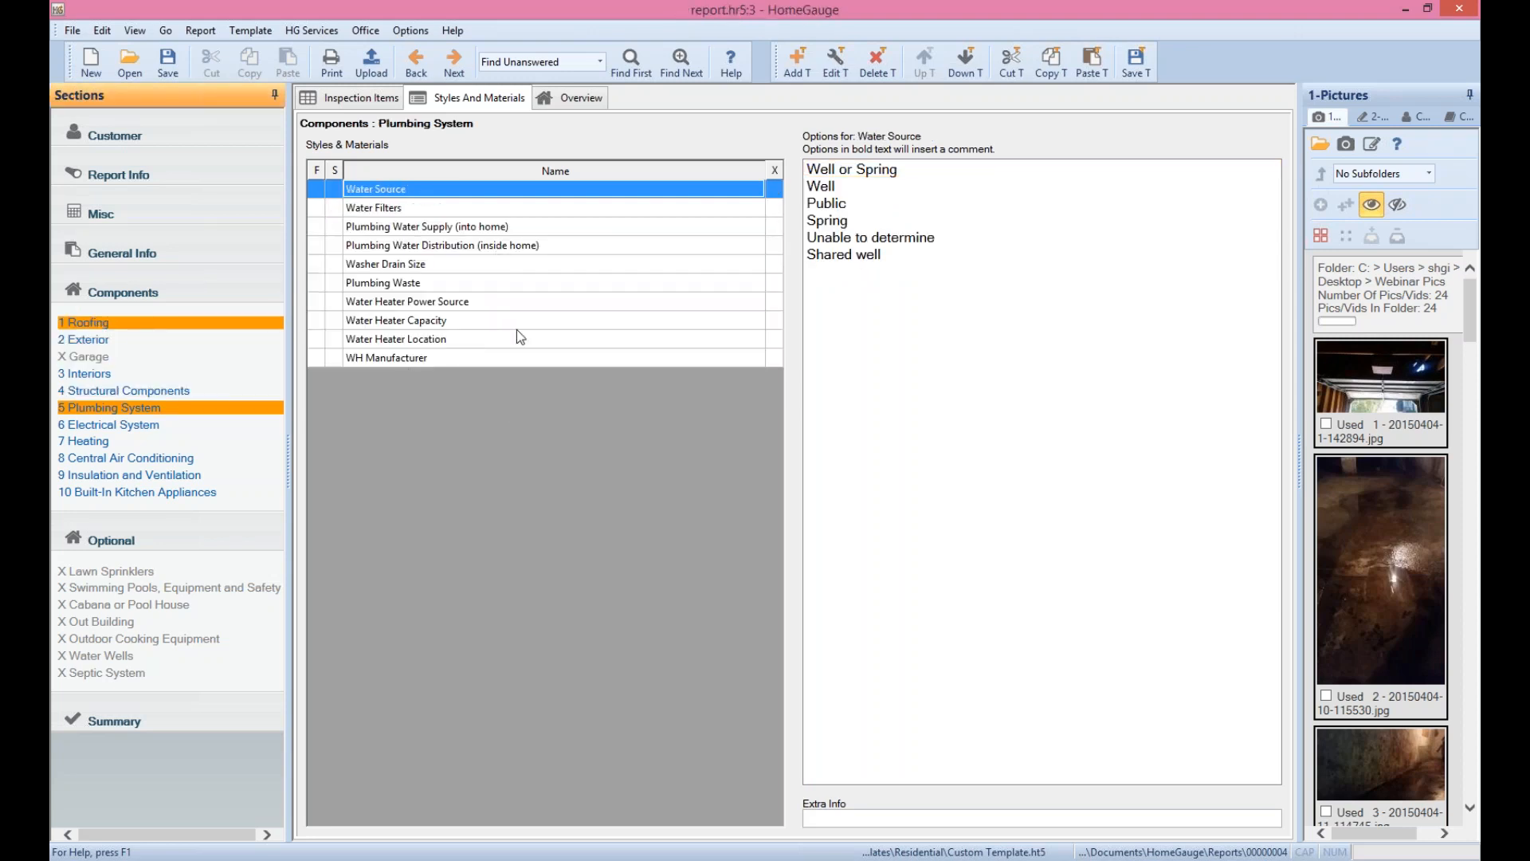
# View the options for Sky Light(s) and Viewed roof covering from in Roofing's styles and materials
pyautogui.click(466, 228)
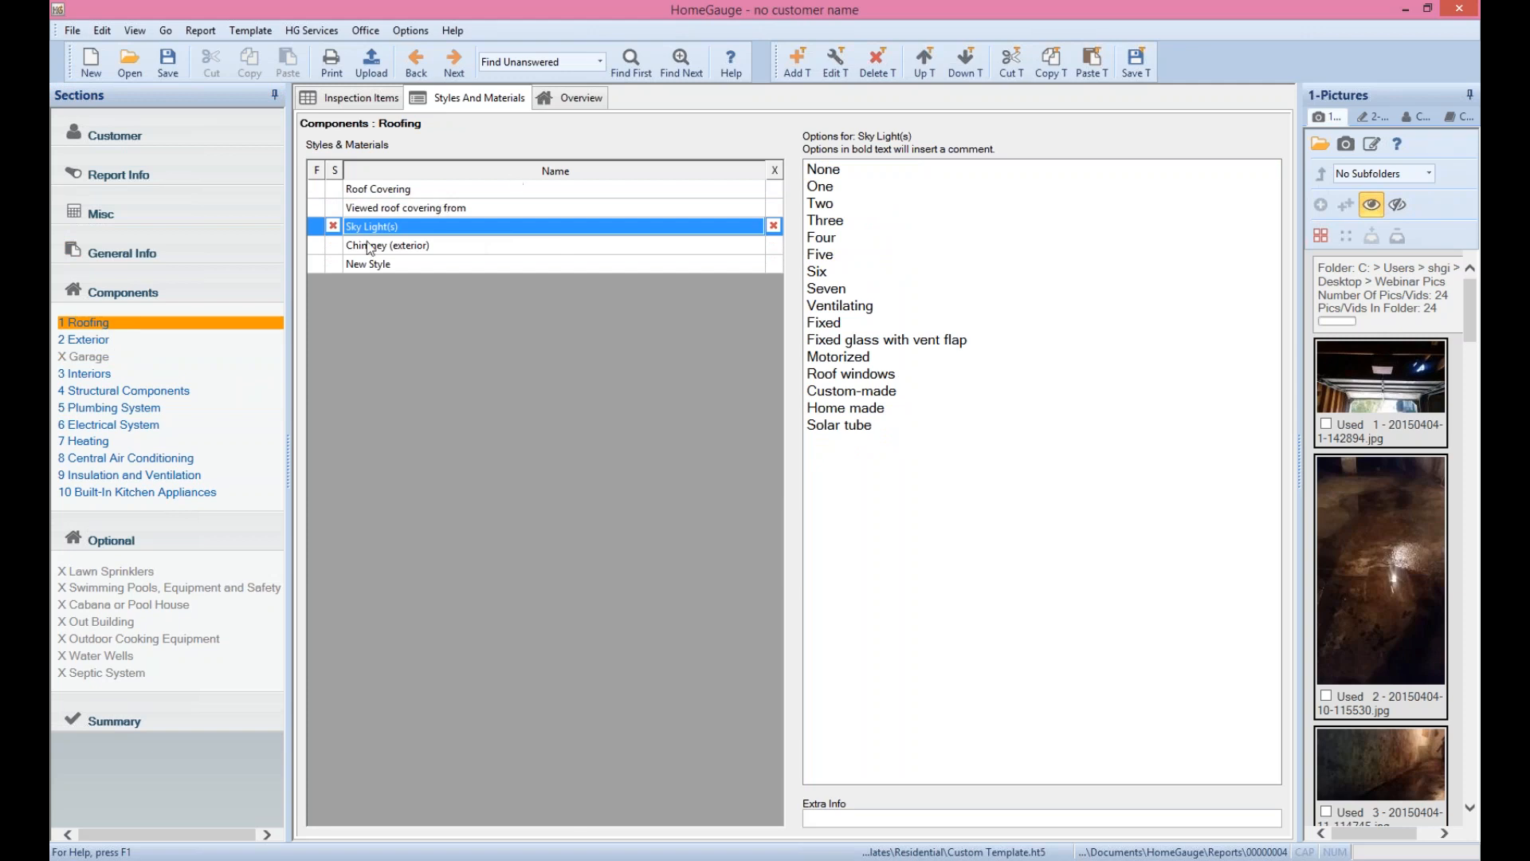
pyautogui.click(442, 211)
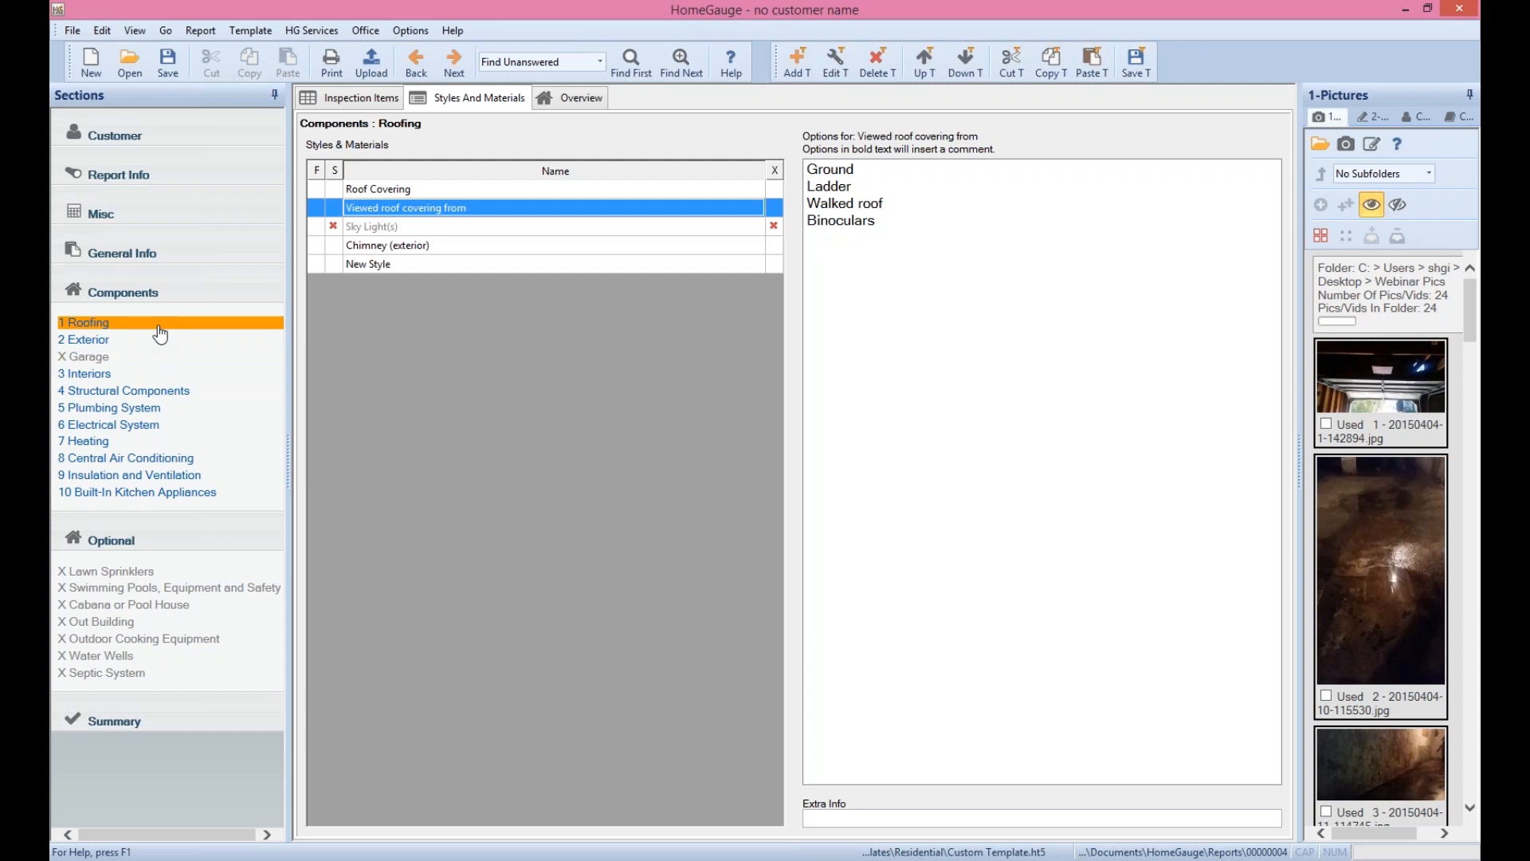
# Add a new Components section named "Extra Building" and view its inspection items and styles and materials
pyautogui.click(156, 300)
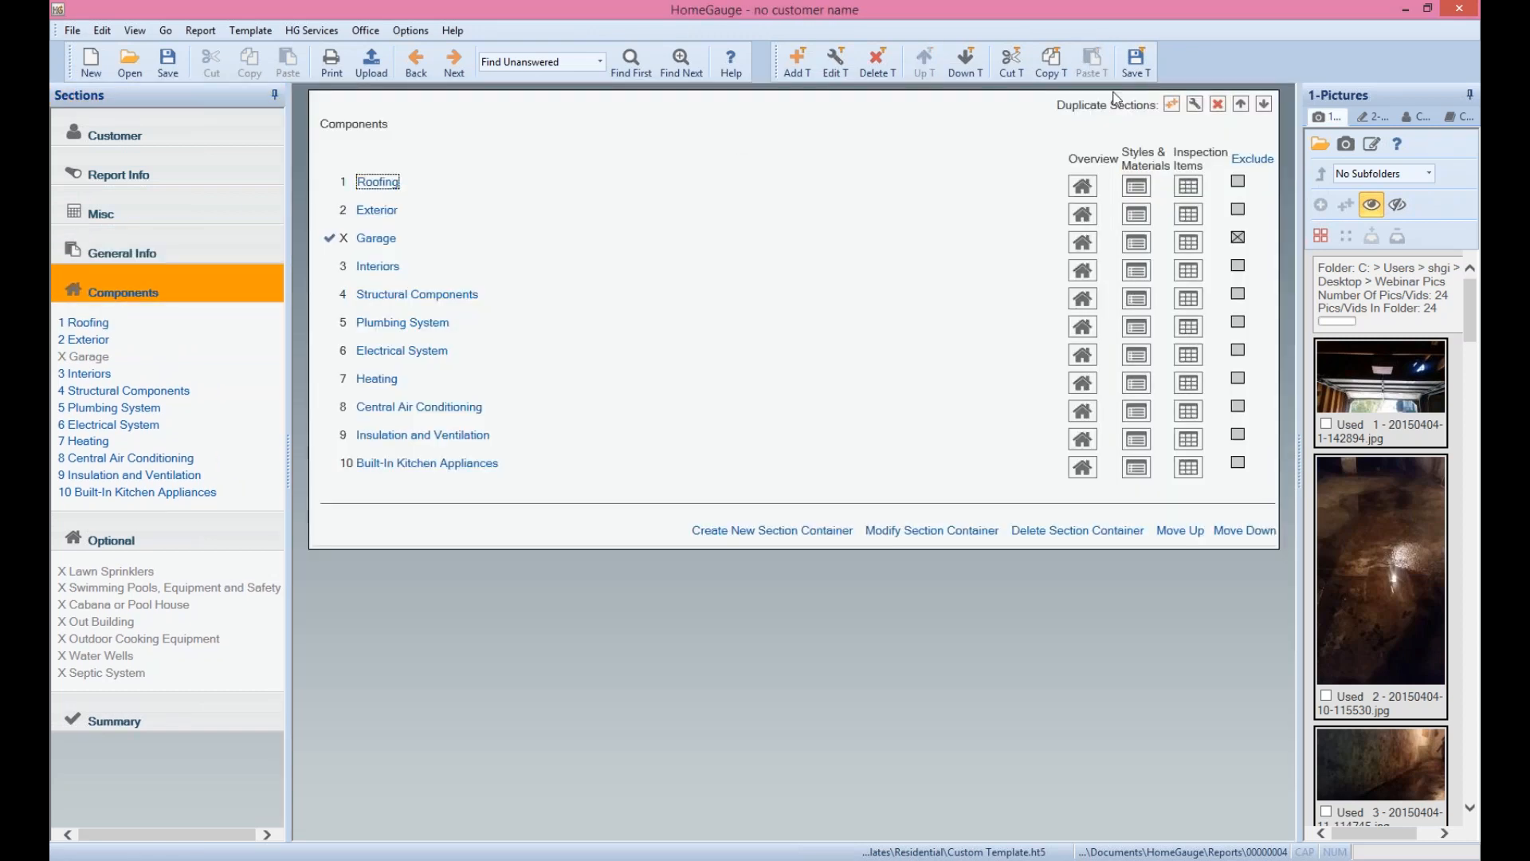
pyautogui.click(797, 63)
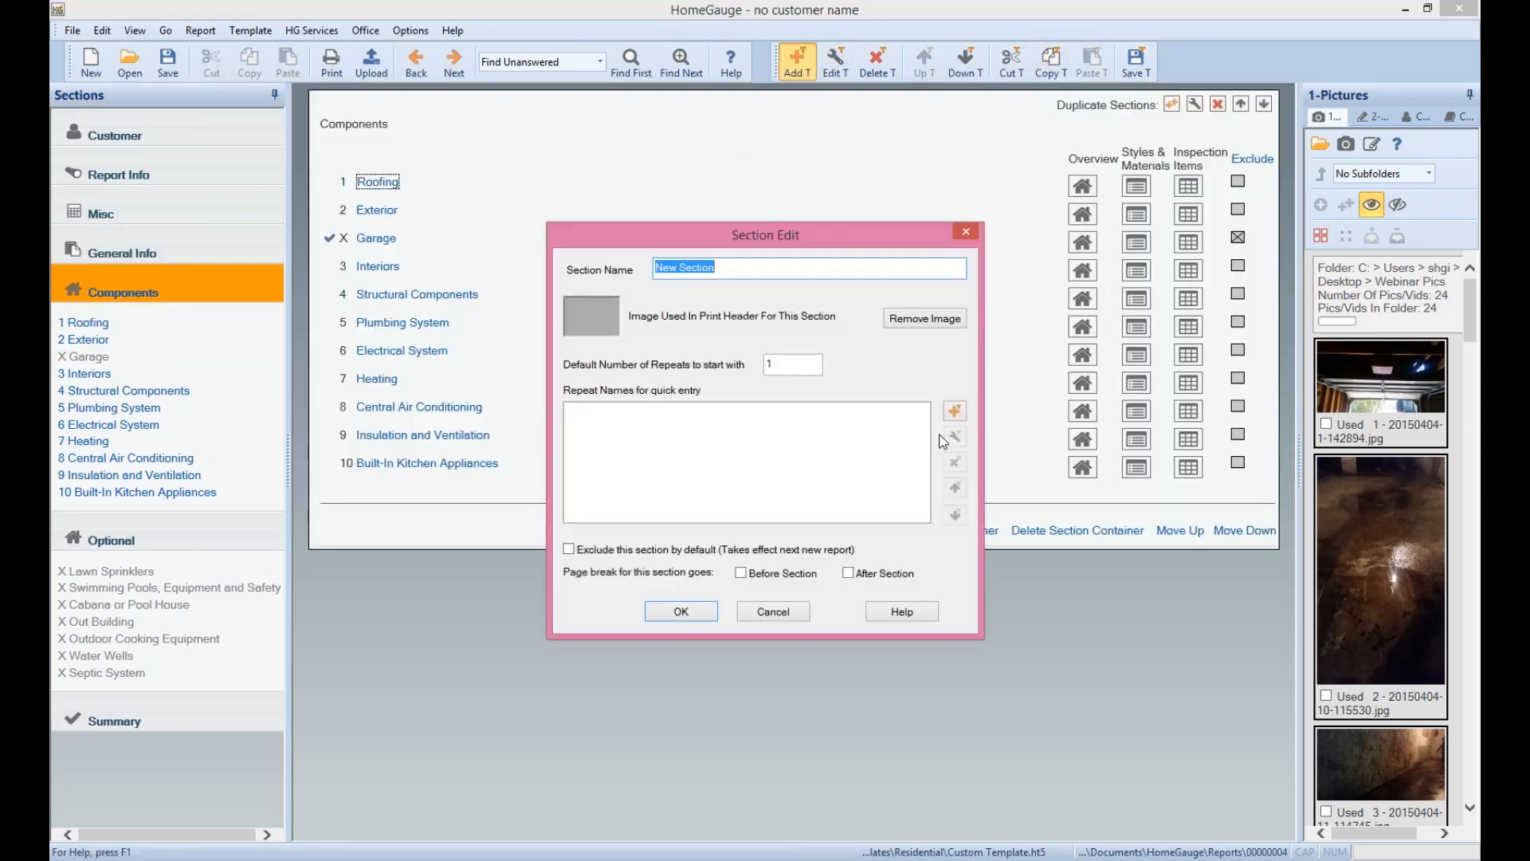
pyautogui.write('Extra Building')
pyautogui.click(681, 610)
pyautogui.click(131, 500)
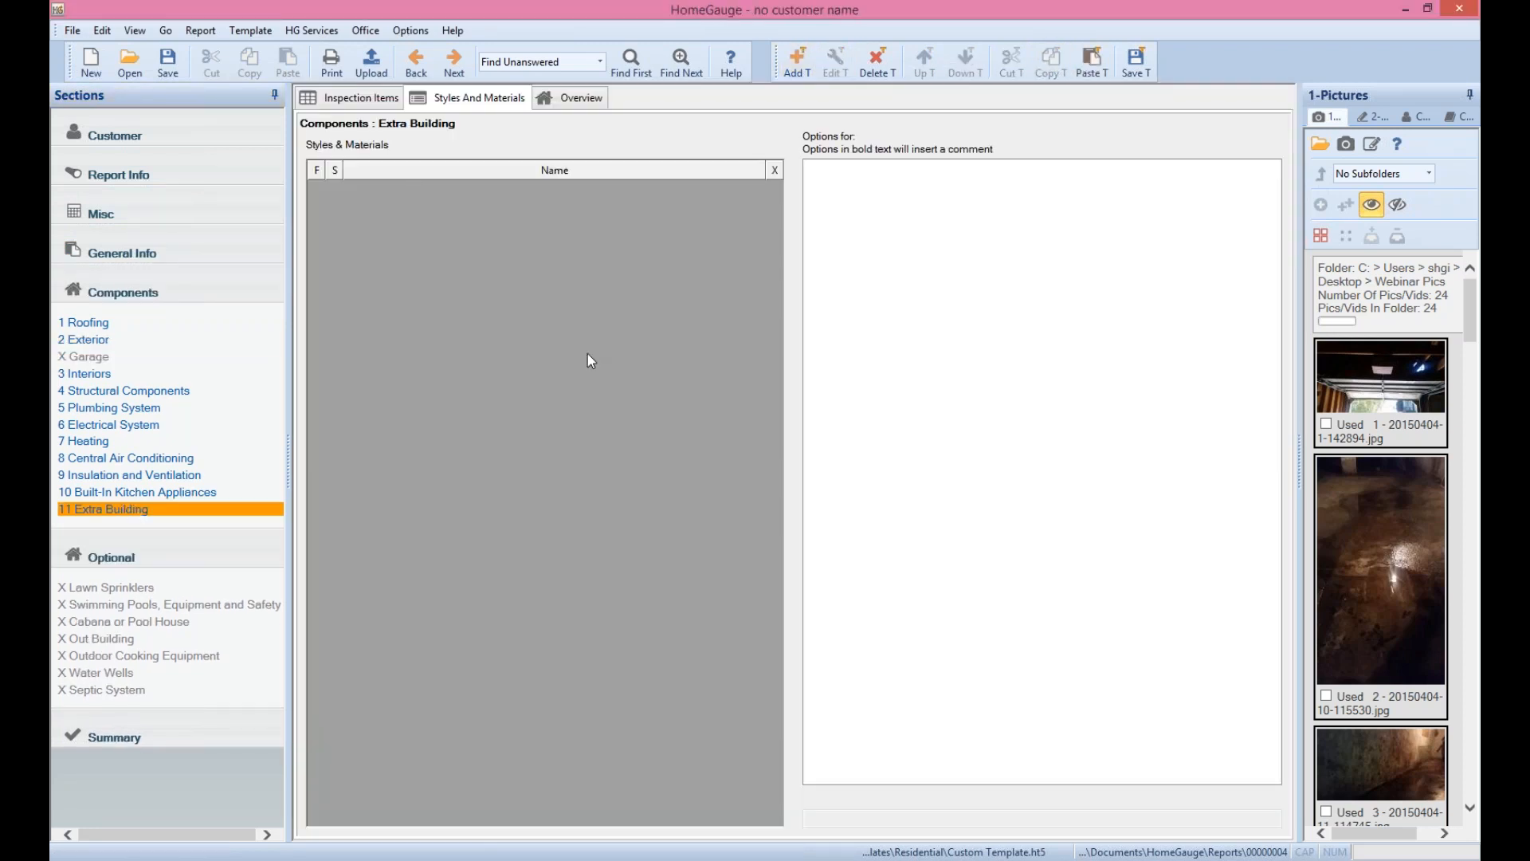
pyautogui.click(391, 99)
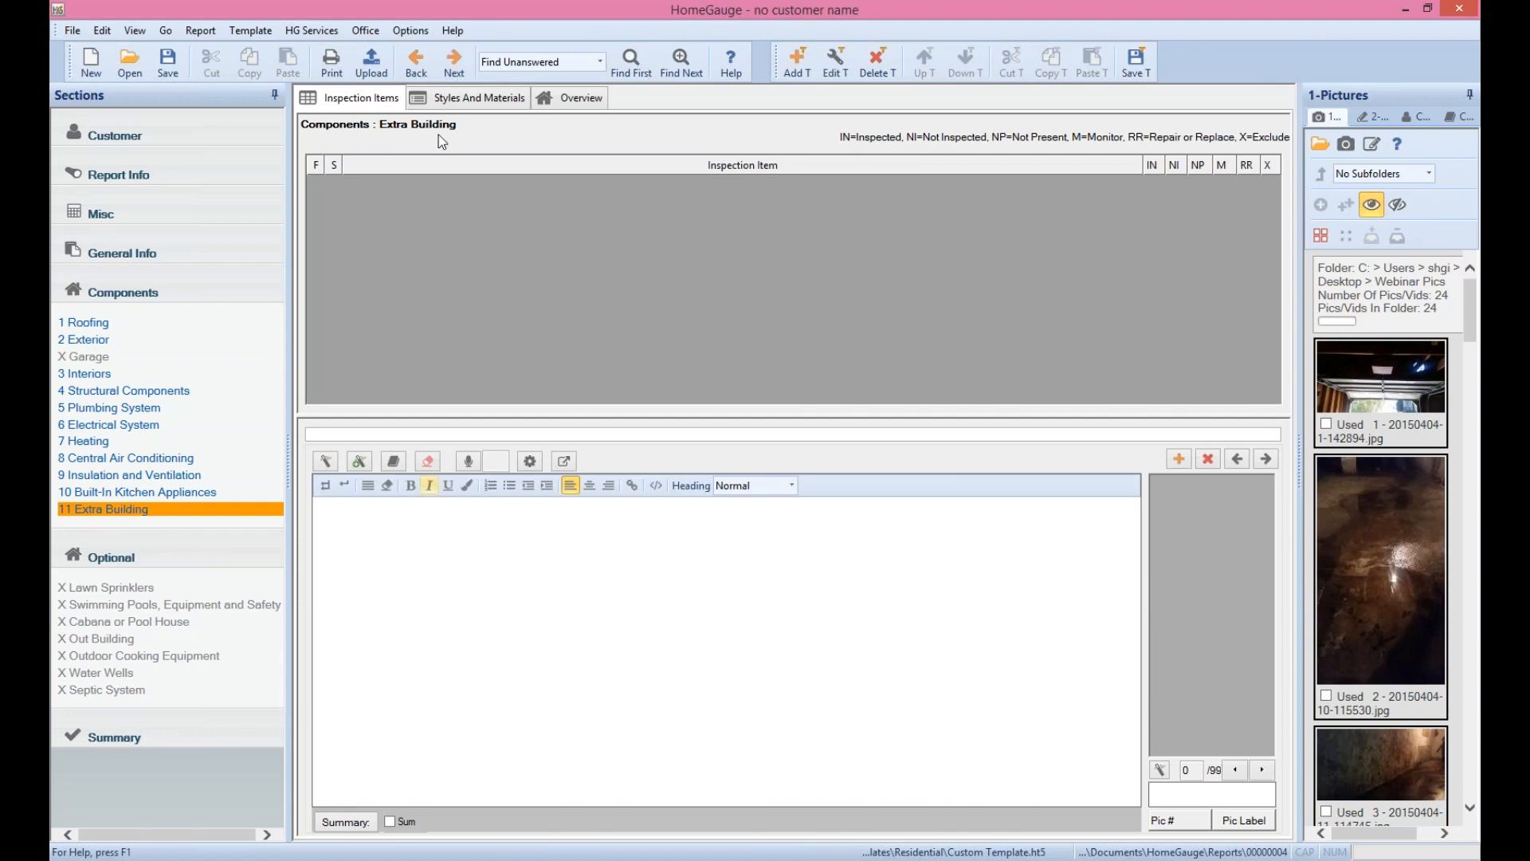
pyautogui.click(451, 99)
# Copy the Roof Coverings inspection item from Roofing into Extra Building and check its comment list
pyautogui.click(94, 323)
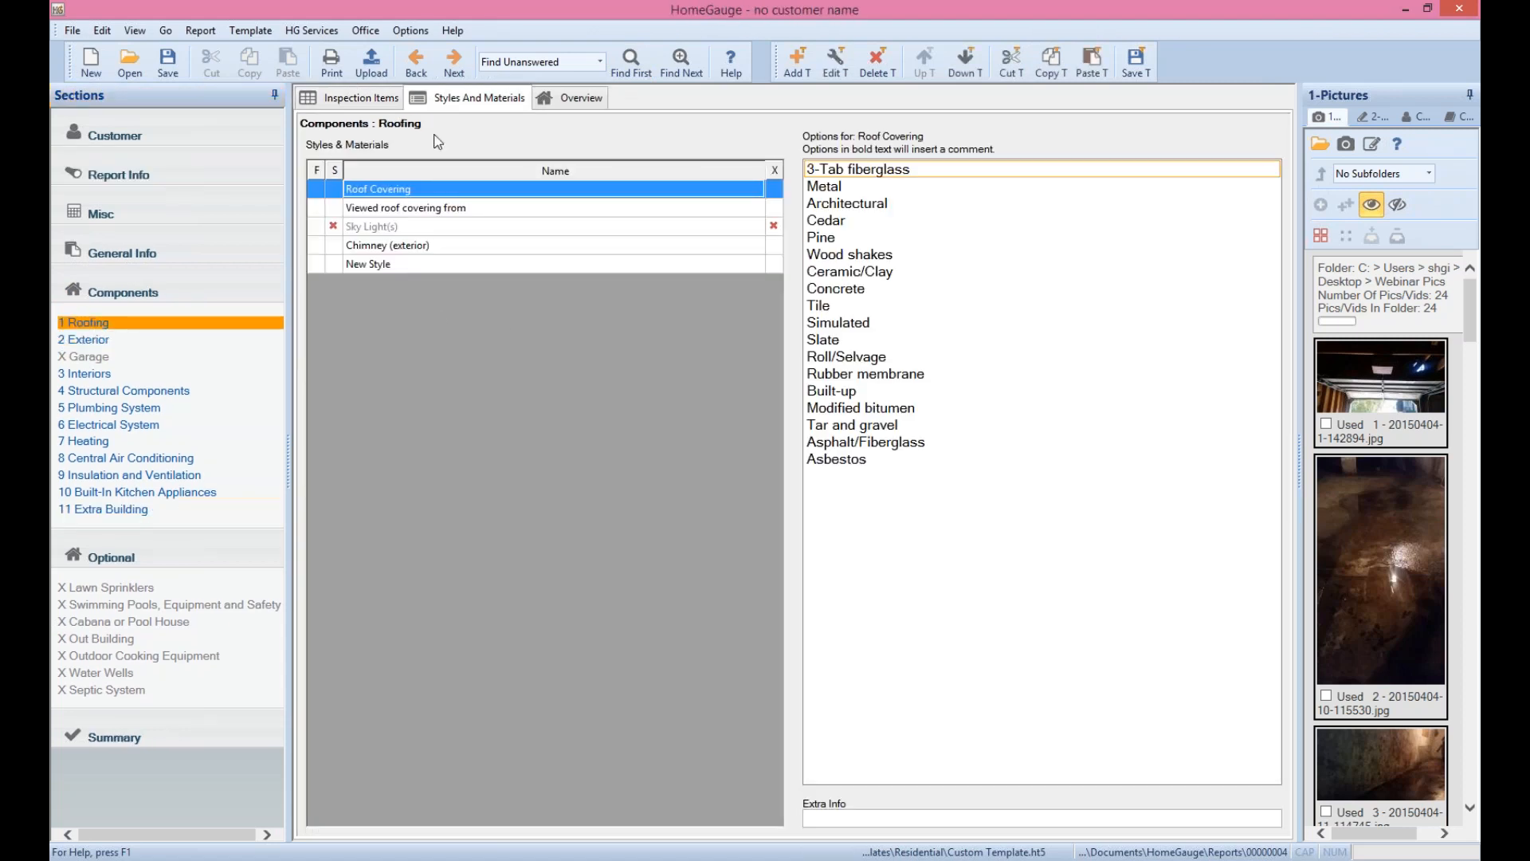
pyautogui.click(389, 97)
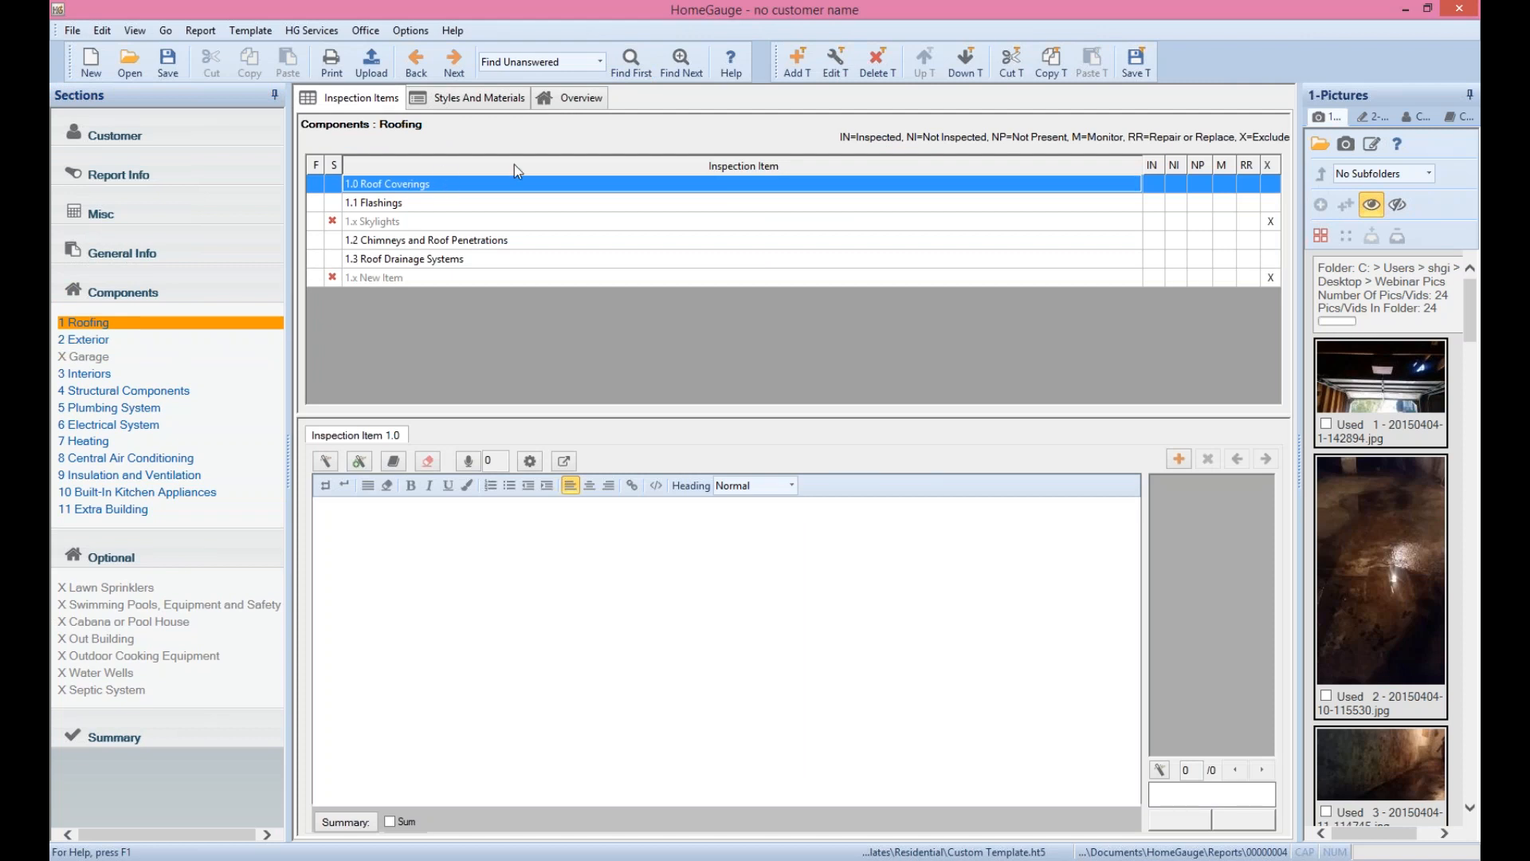
pyautogui.click(1054, 60)
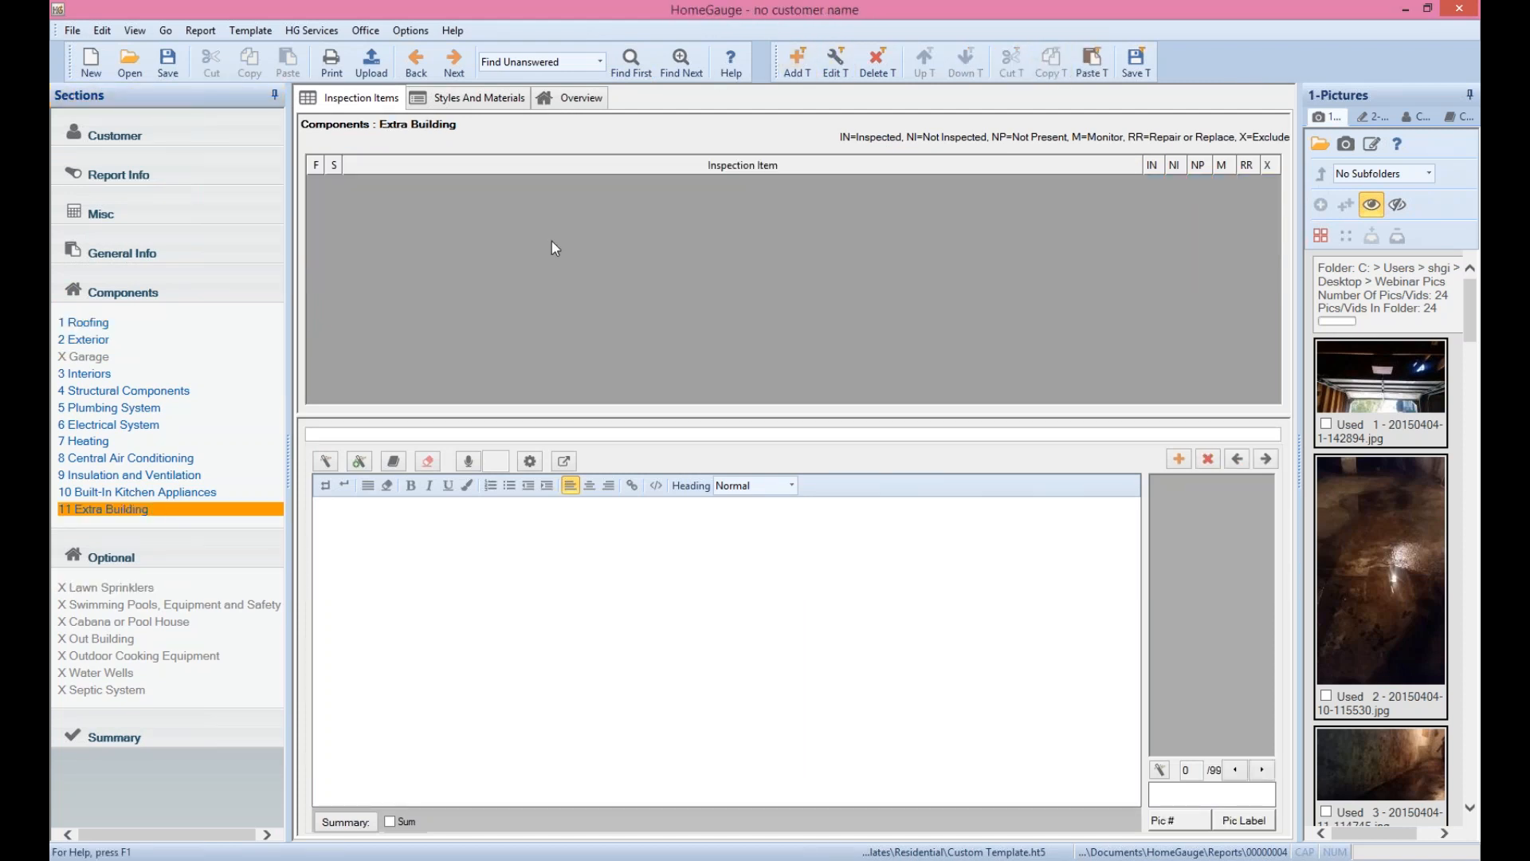
pyautogui.click(1092, 62)
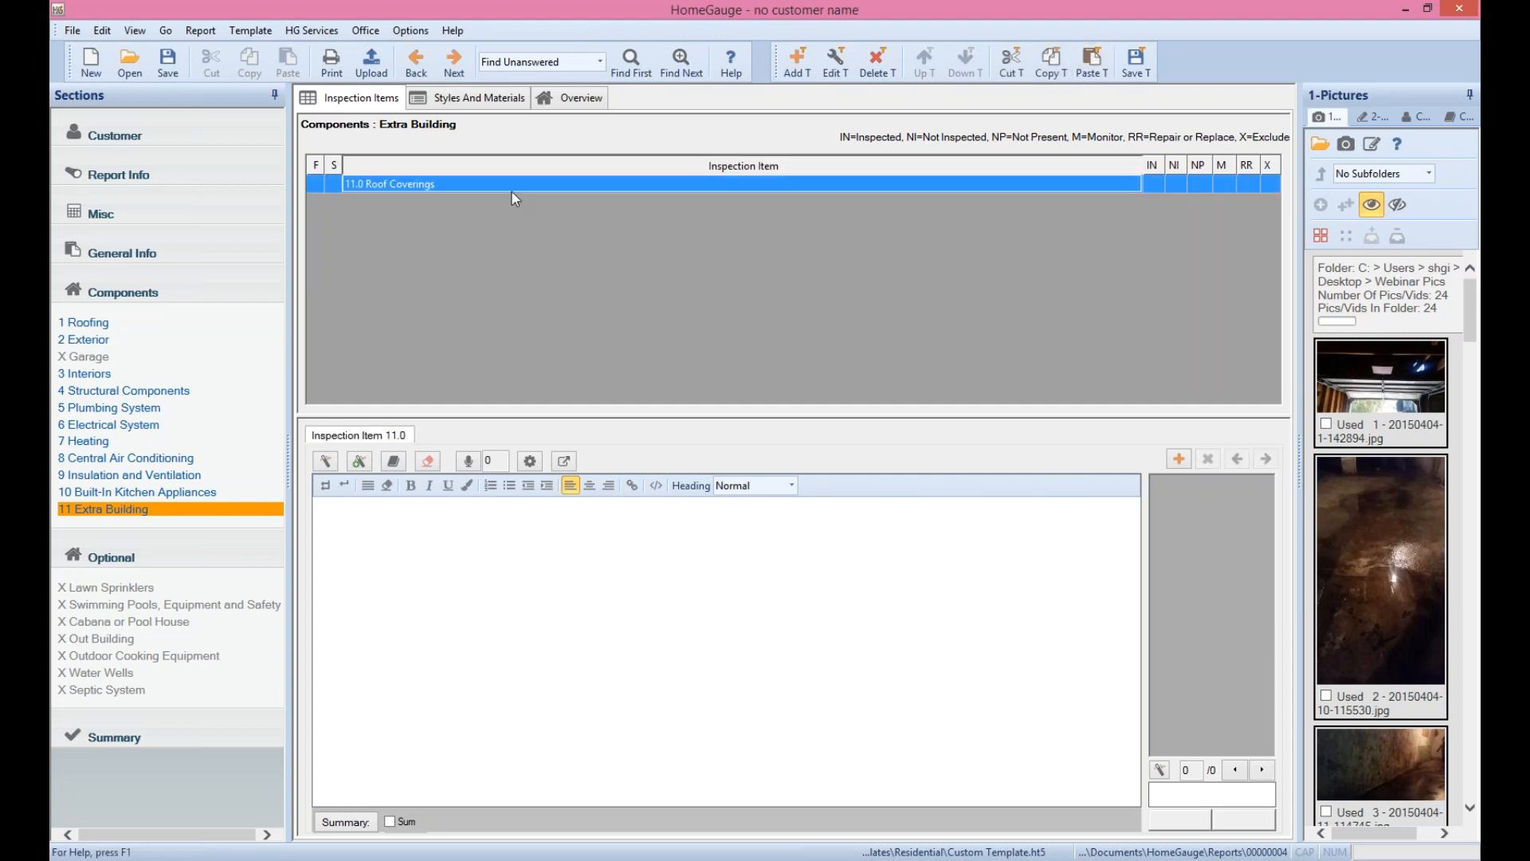
pyautogui.click(325, 460)
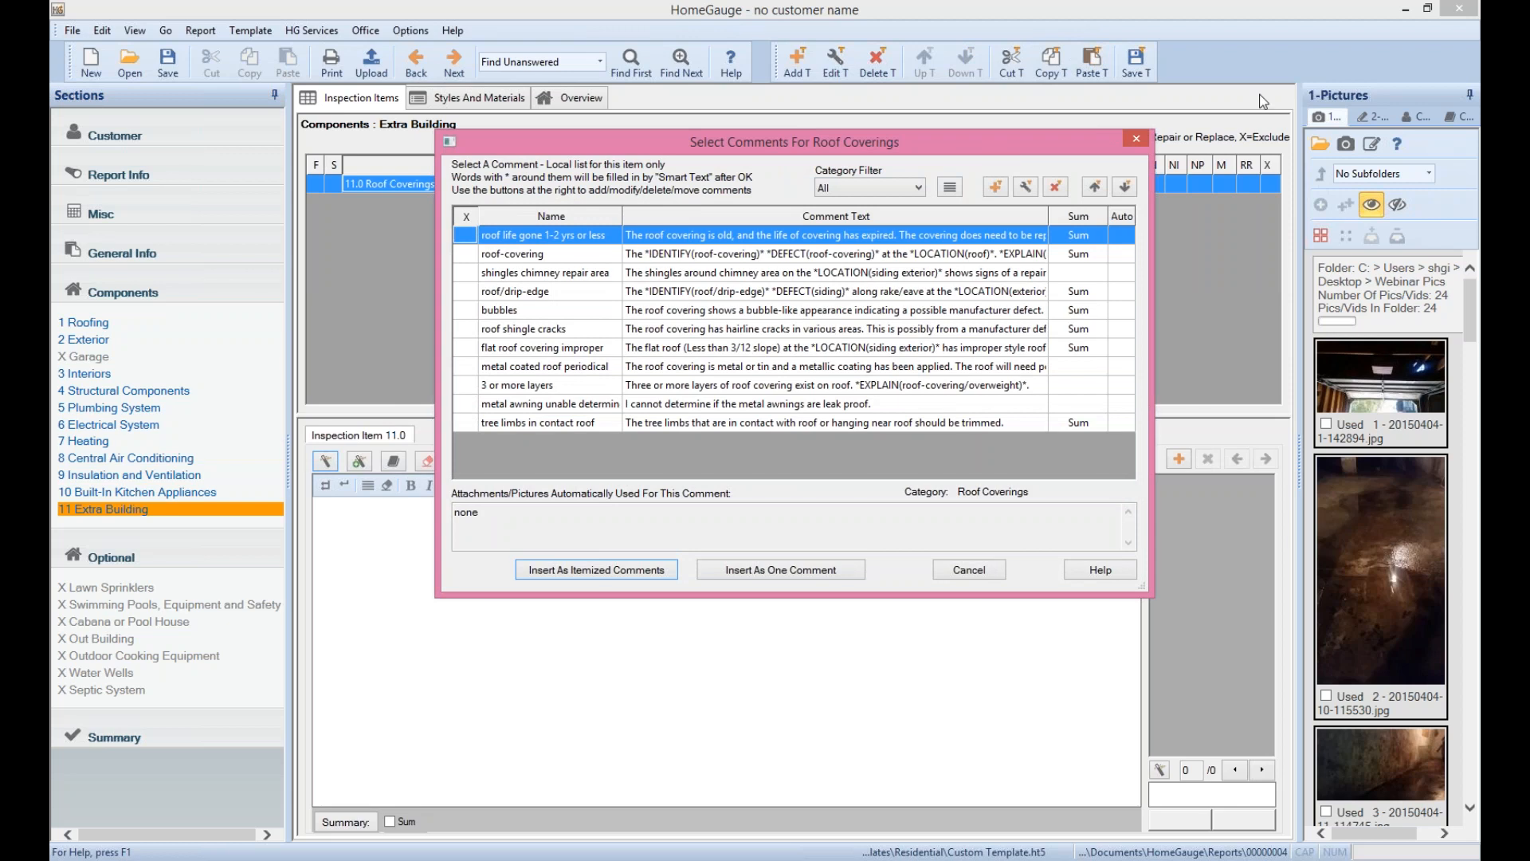
pyautogui.click(1137, 139)
# Copy the Roof Covering style with its options from Roofing into Extra Building's styles and materials, and save the template
pyautogui.click(471, 98)
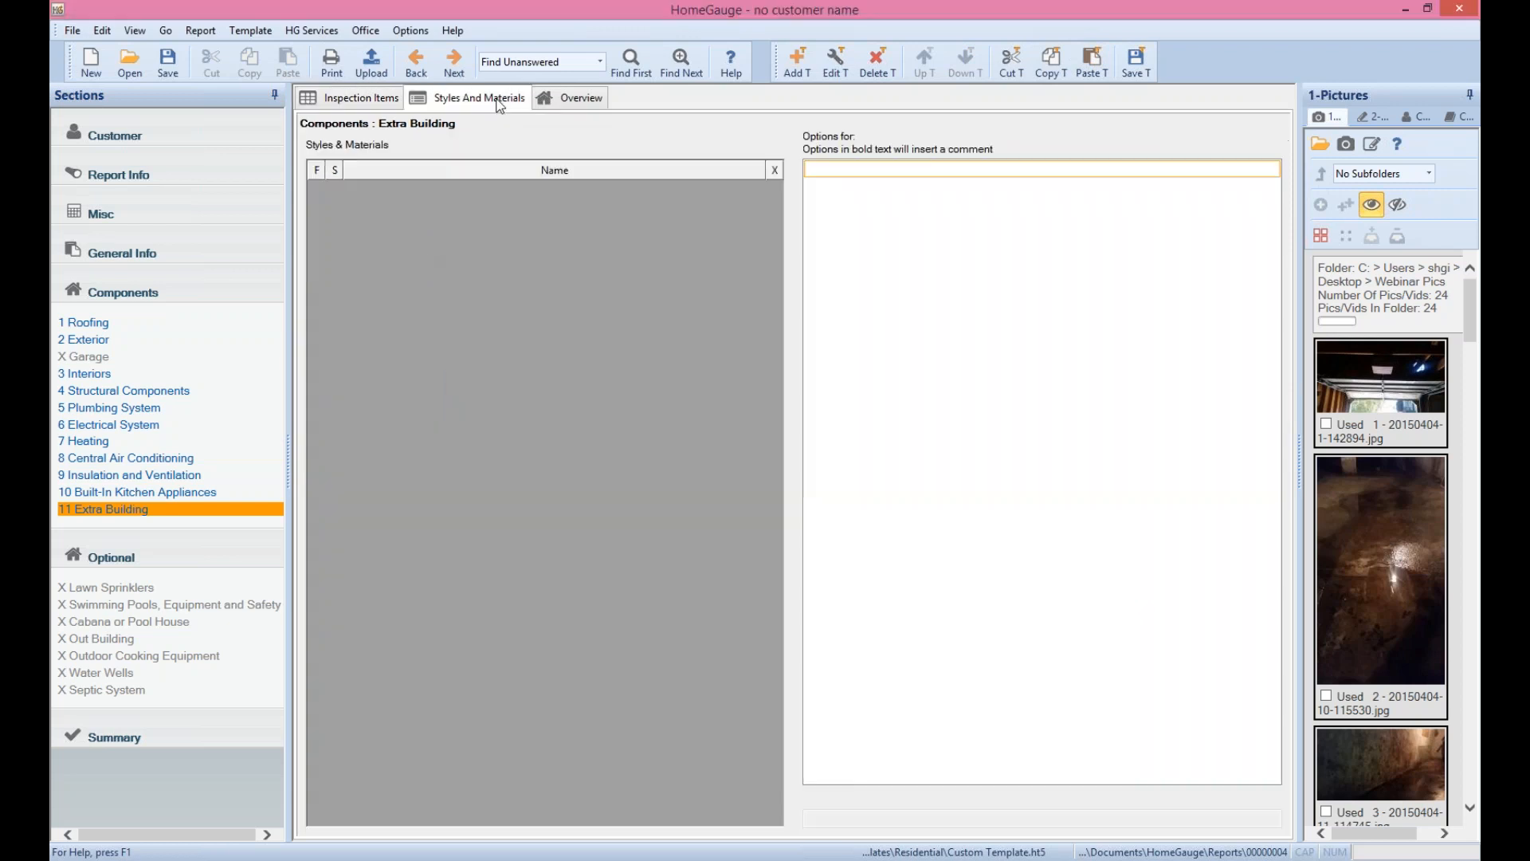
pyautogui.click(88, 322)
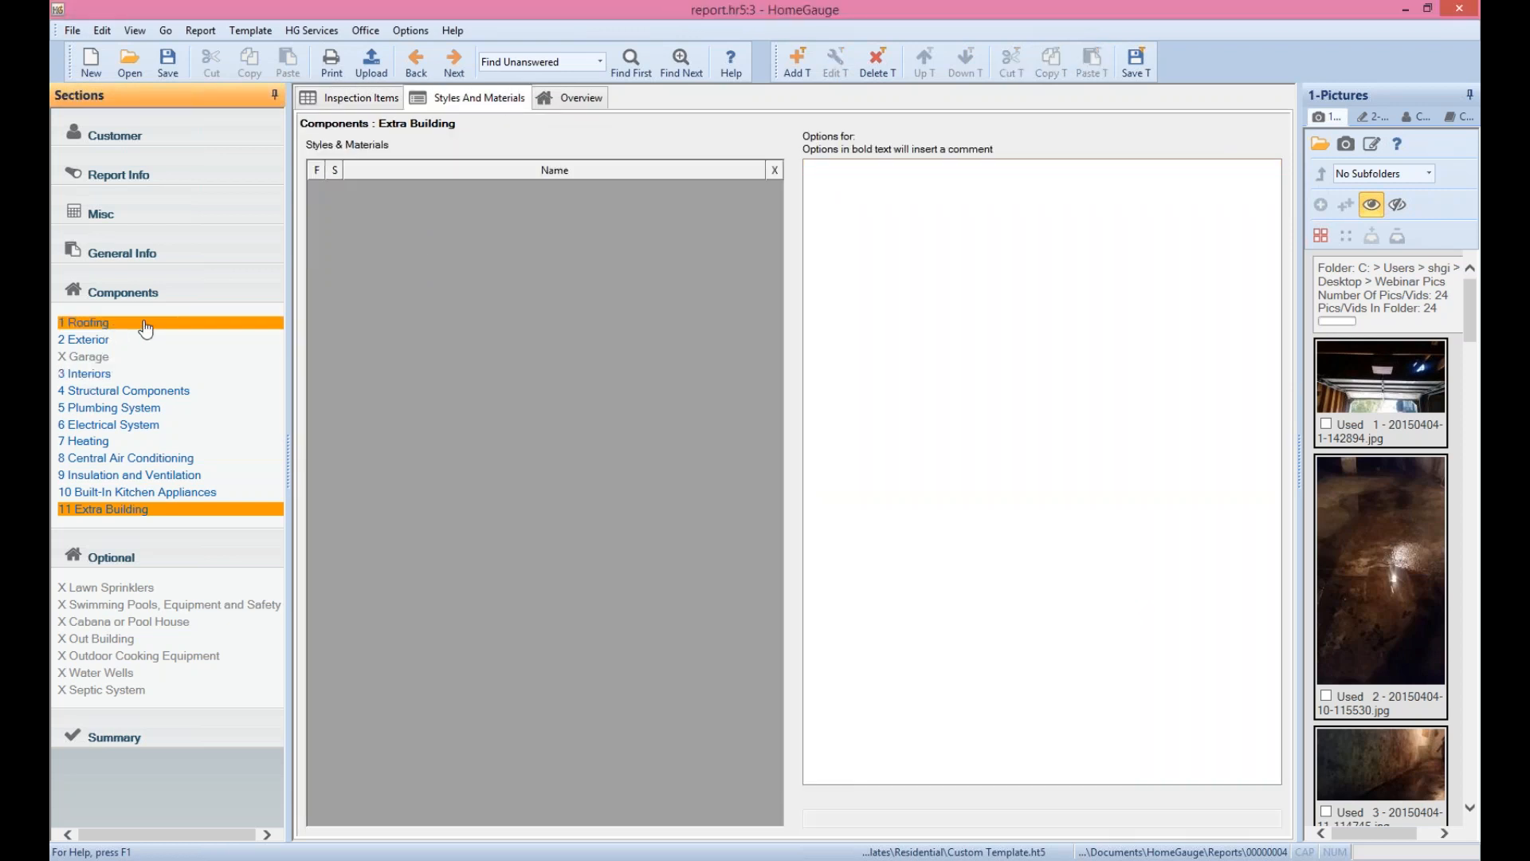
pyautogui.click(430, 192)
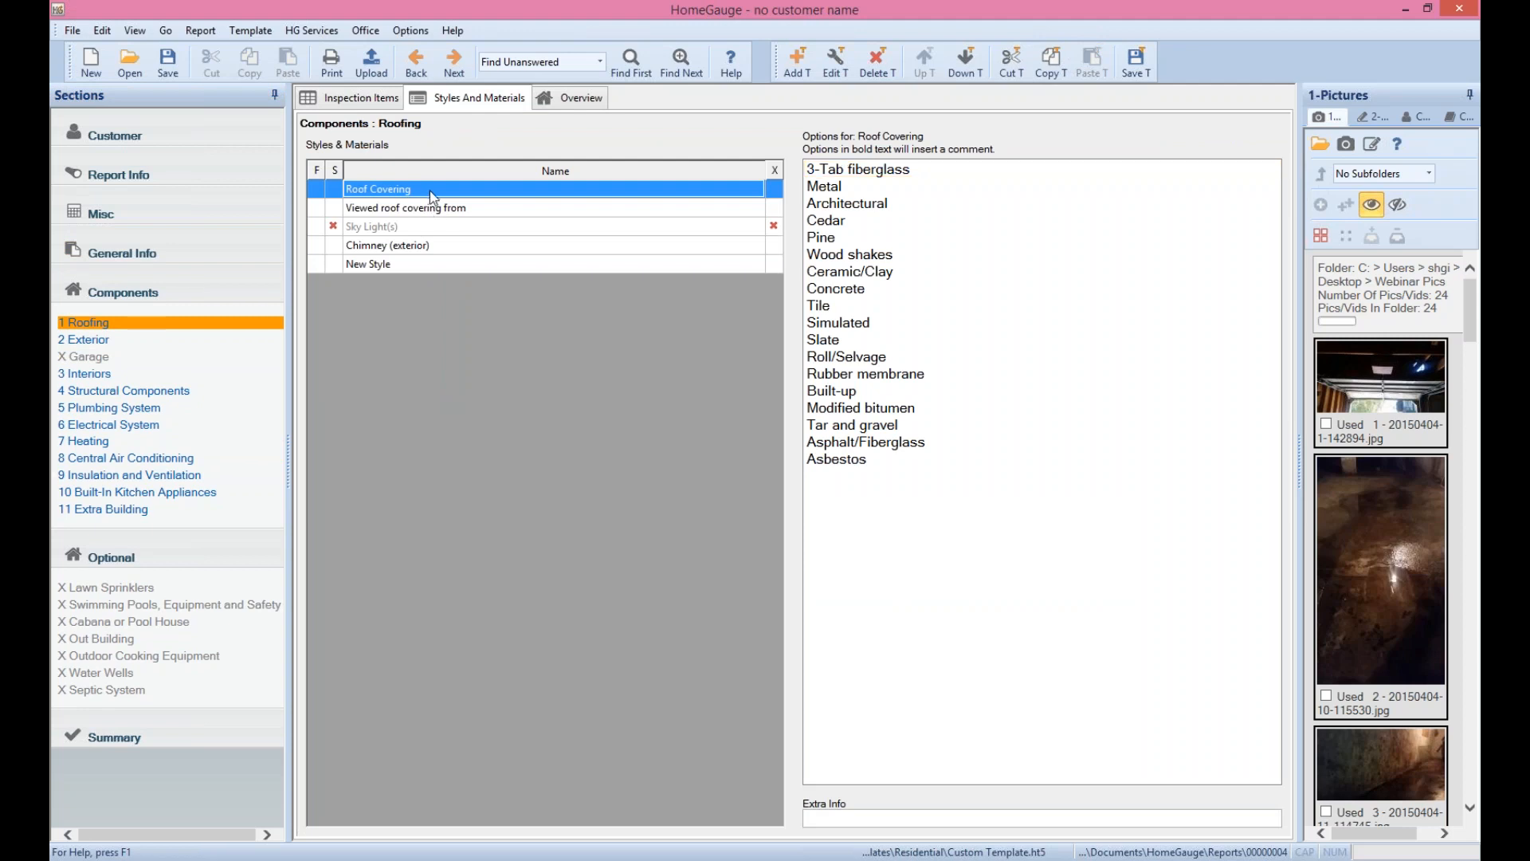
pyautogui.click(1053, 60)
pyautogui.click(108, 508)
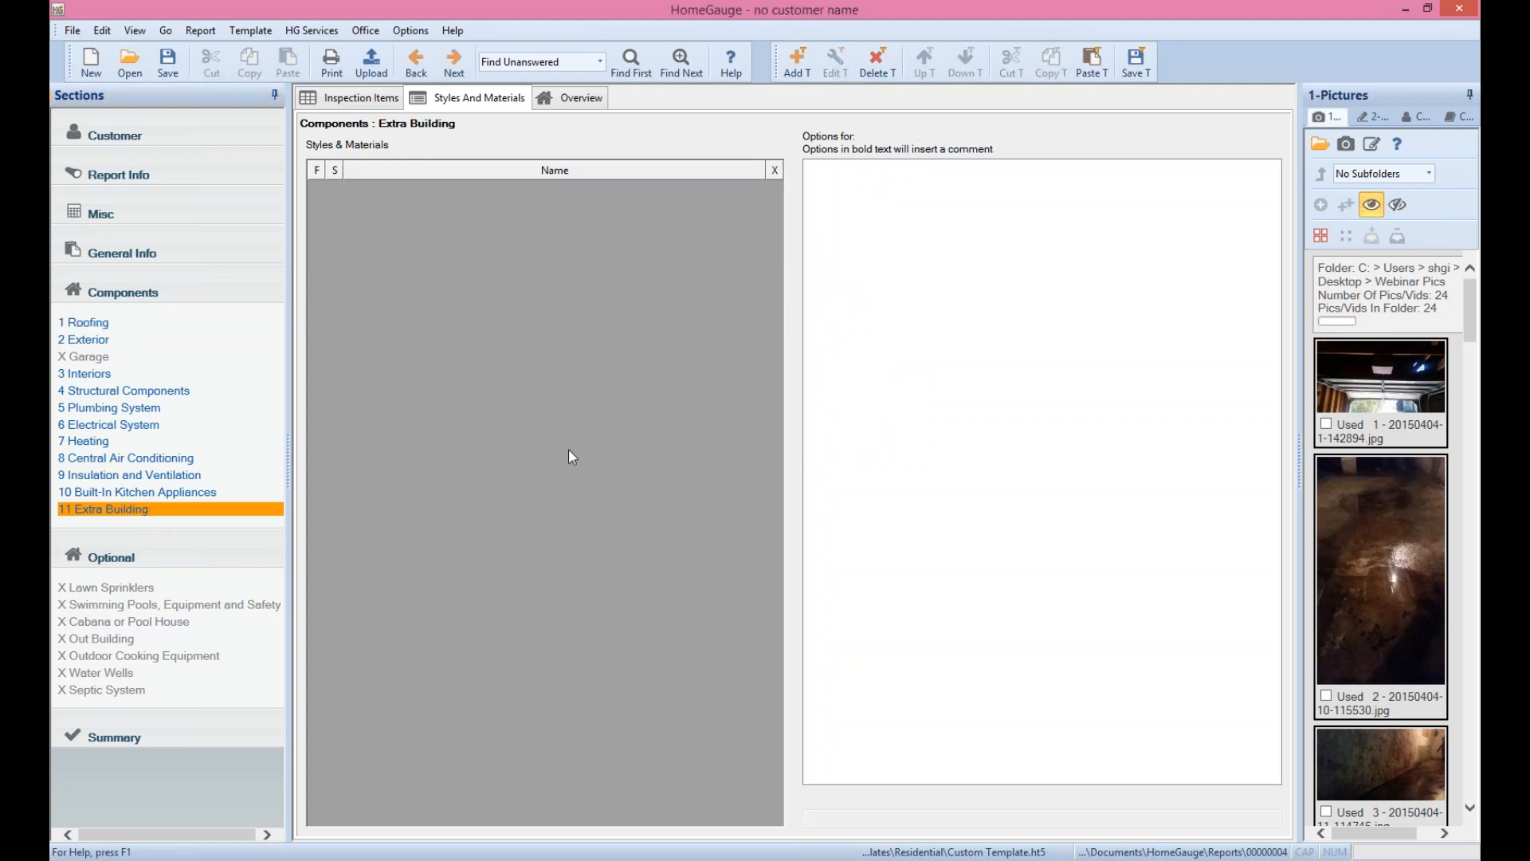
pyautogui.click(1092, 59)
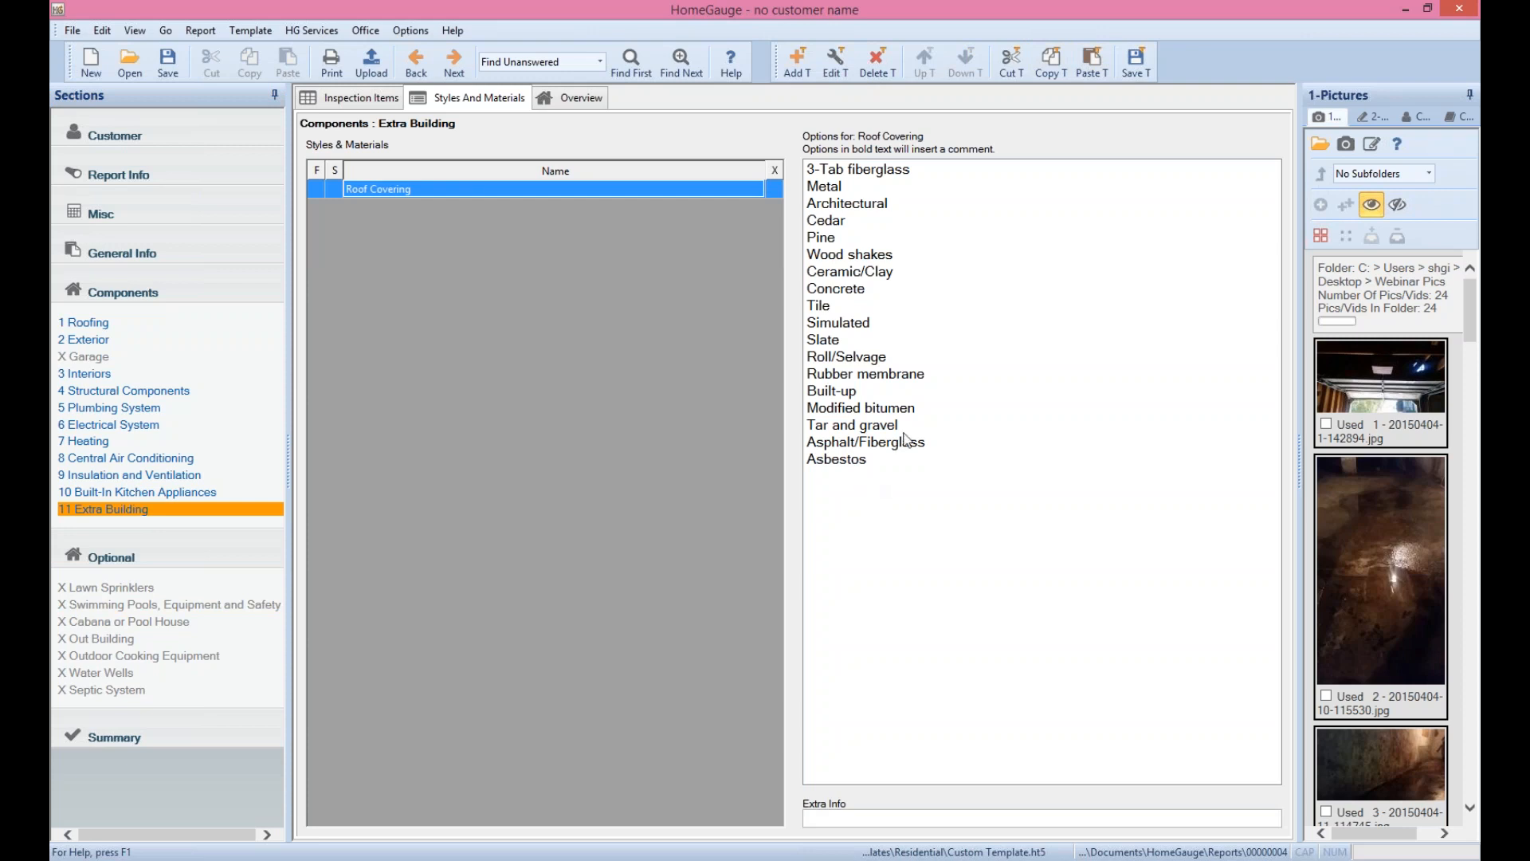
pyautogui.click(1135, 62)
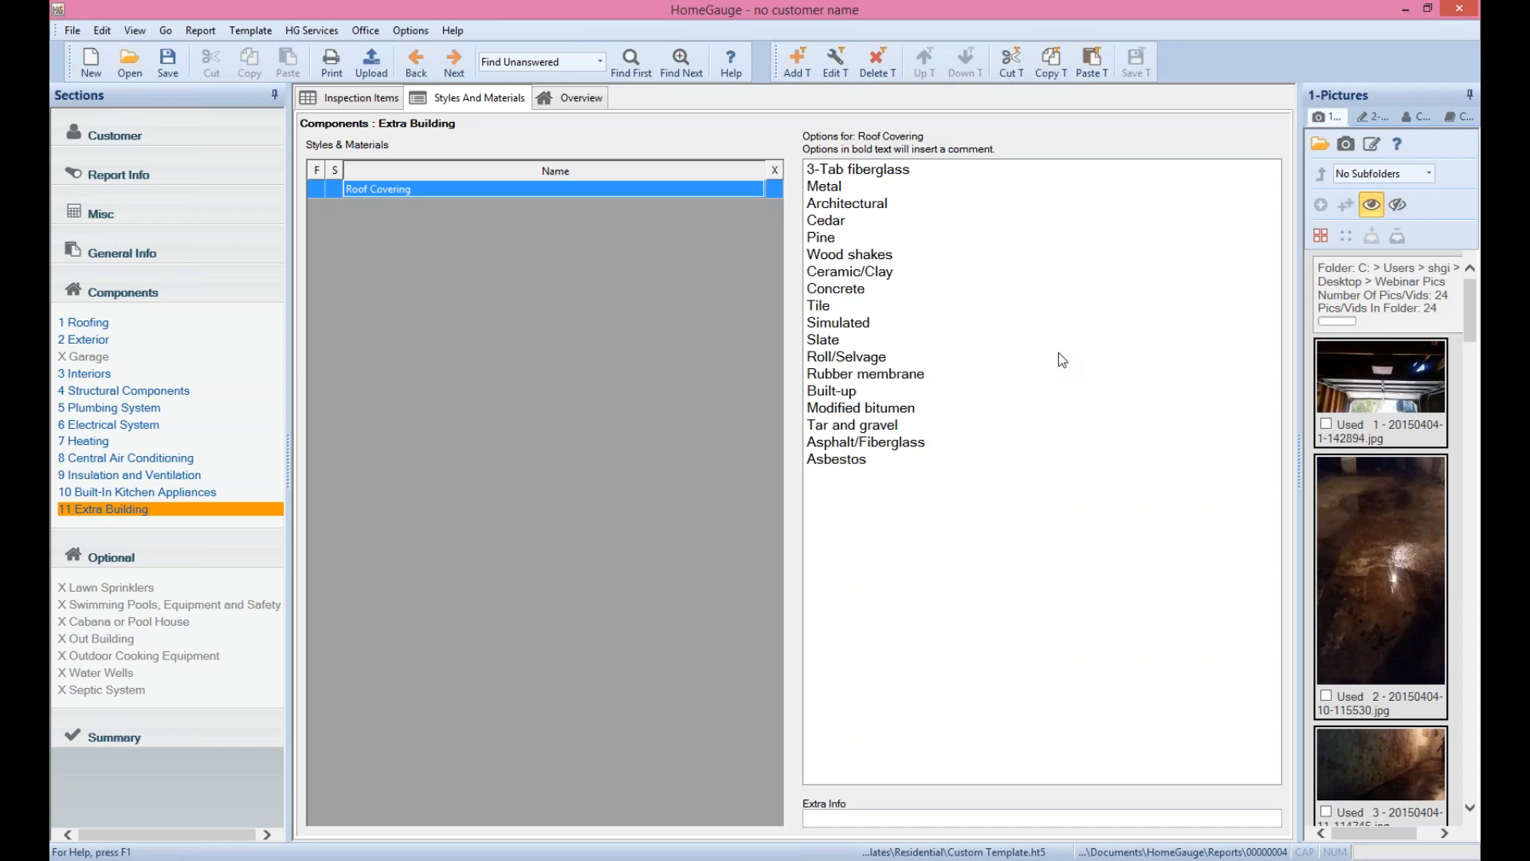
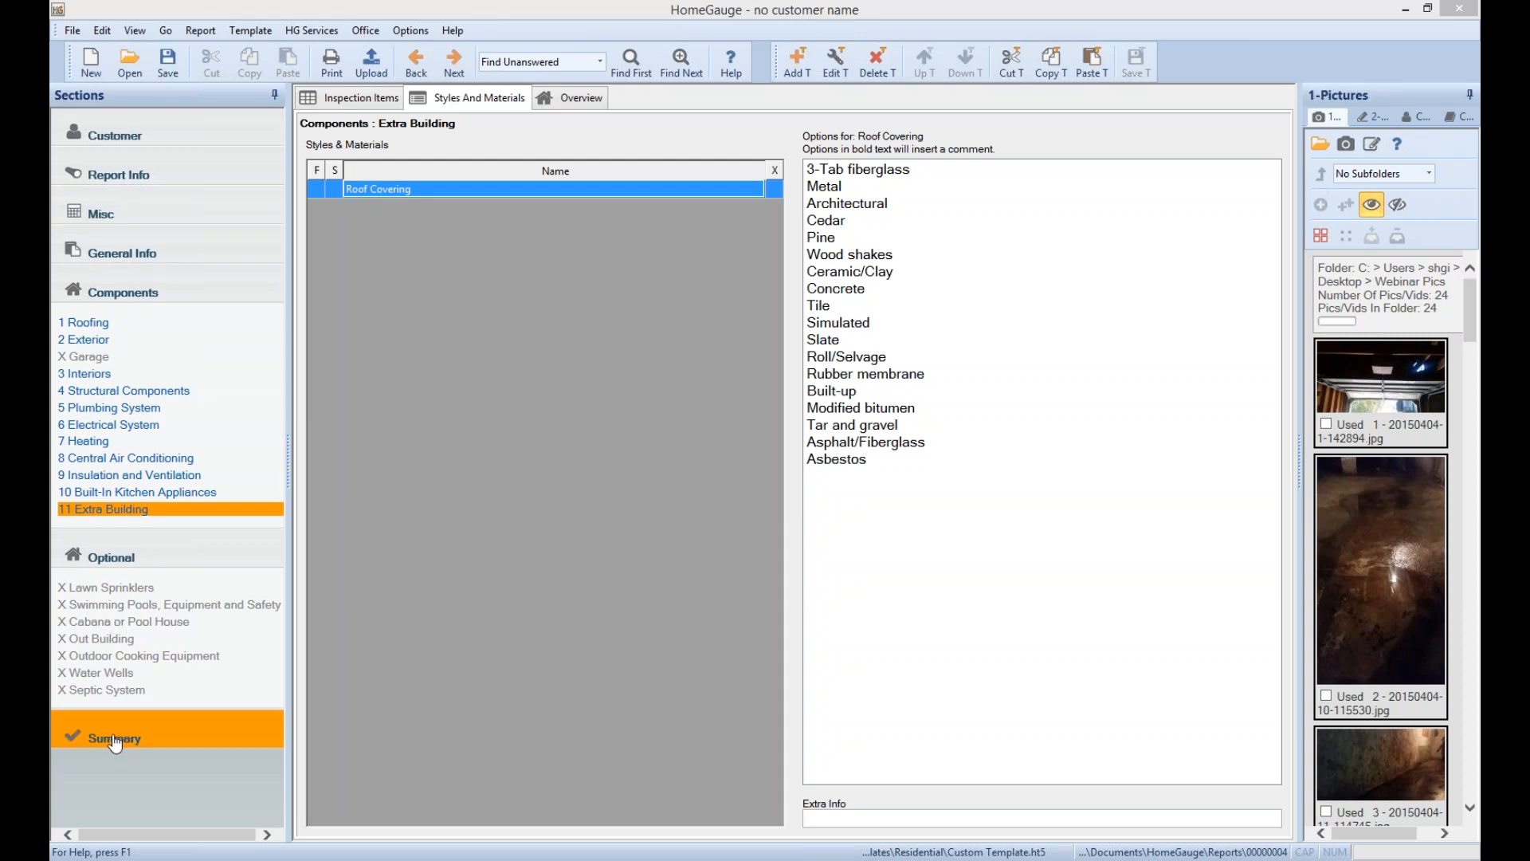
# Insert the "mold signs" comment for Interiors' Ceilings item with location "left of hall bath", include it in the summary and mark it RR
pyautogui.click(146, 732)
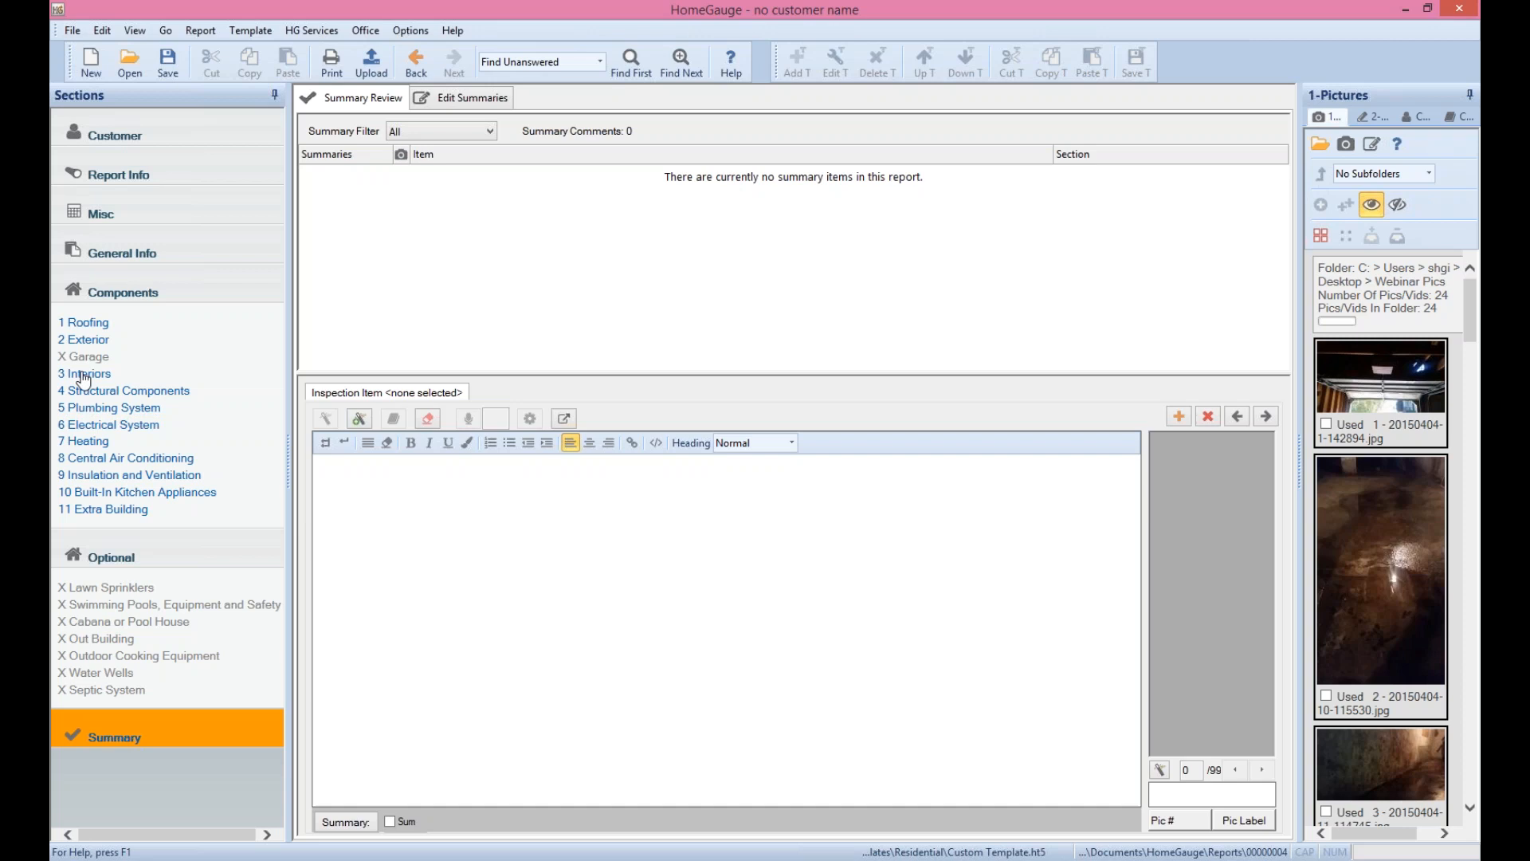
pyautogui.click(88, 324)
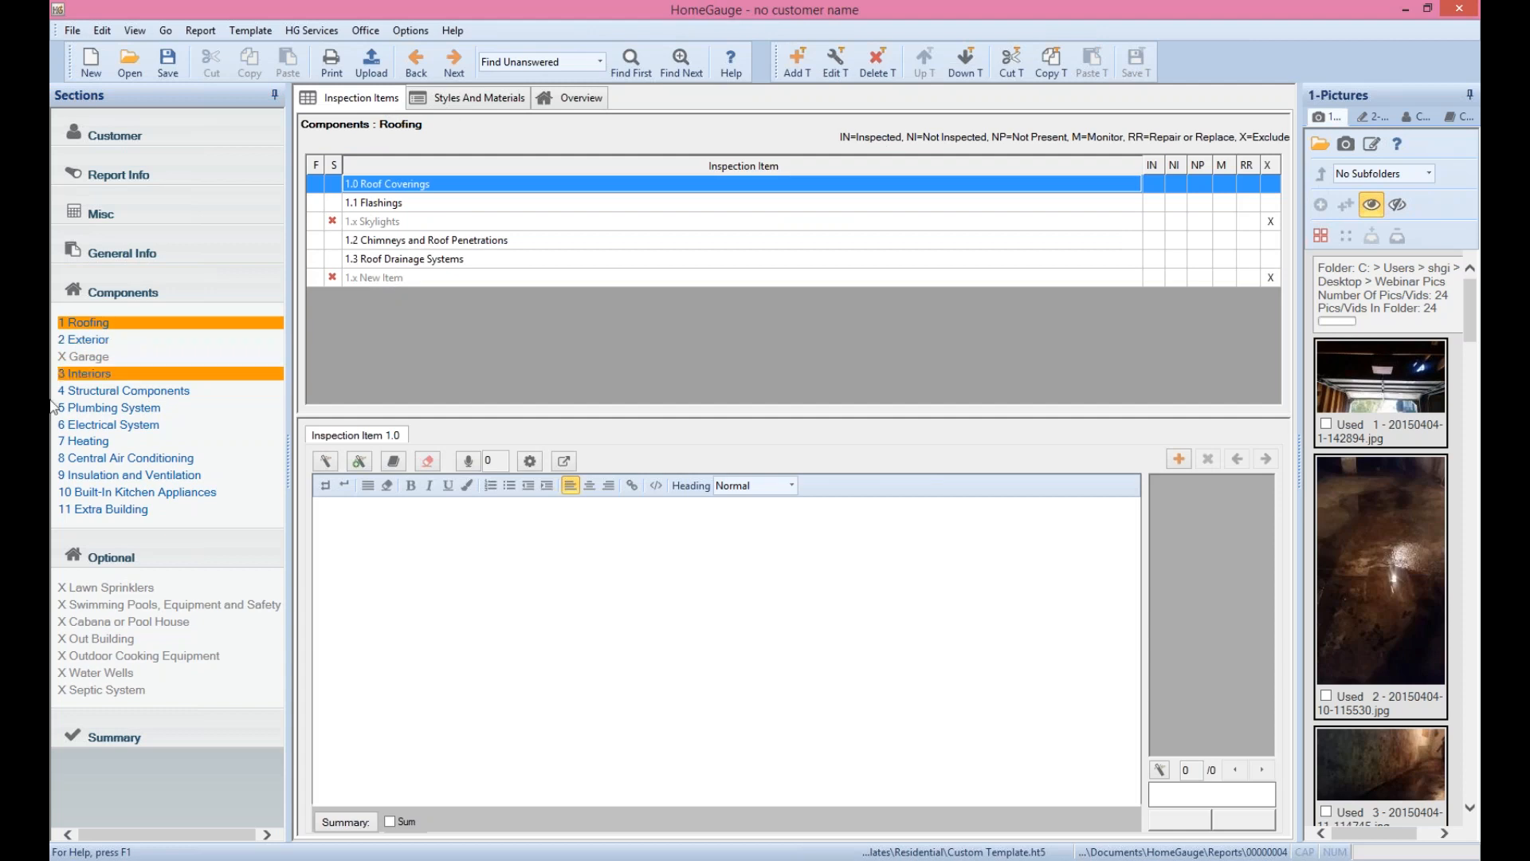
pyautogui.click(88, 356)
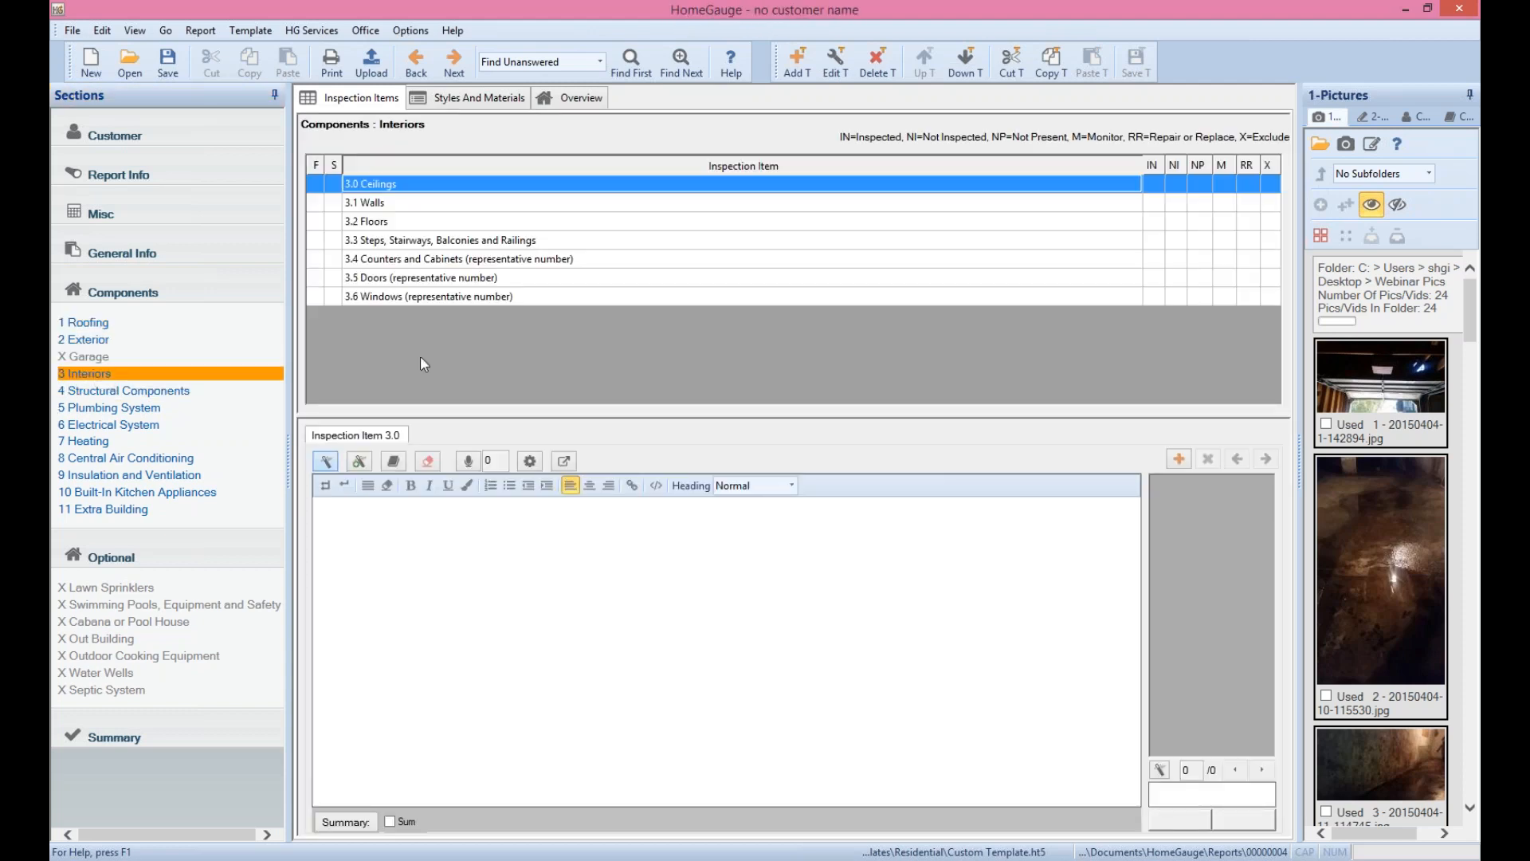
pyautogui.doubleClick(419, 355)
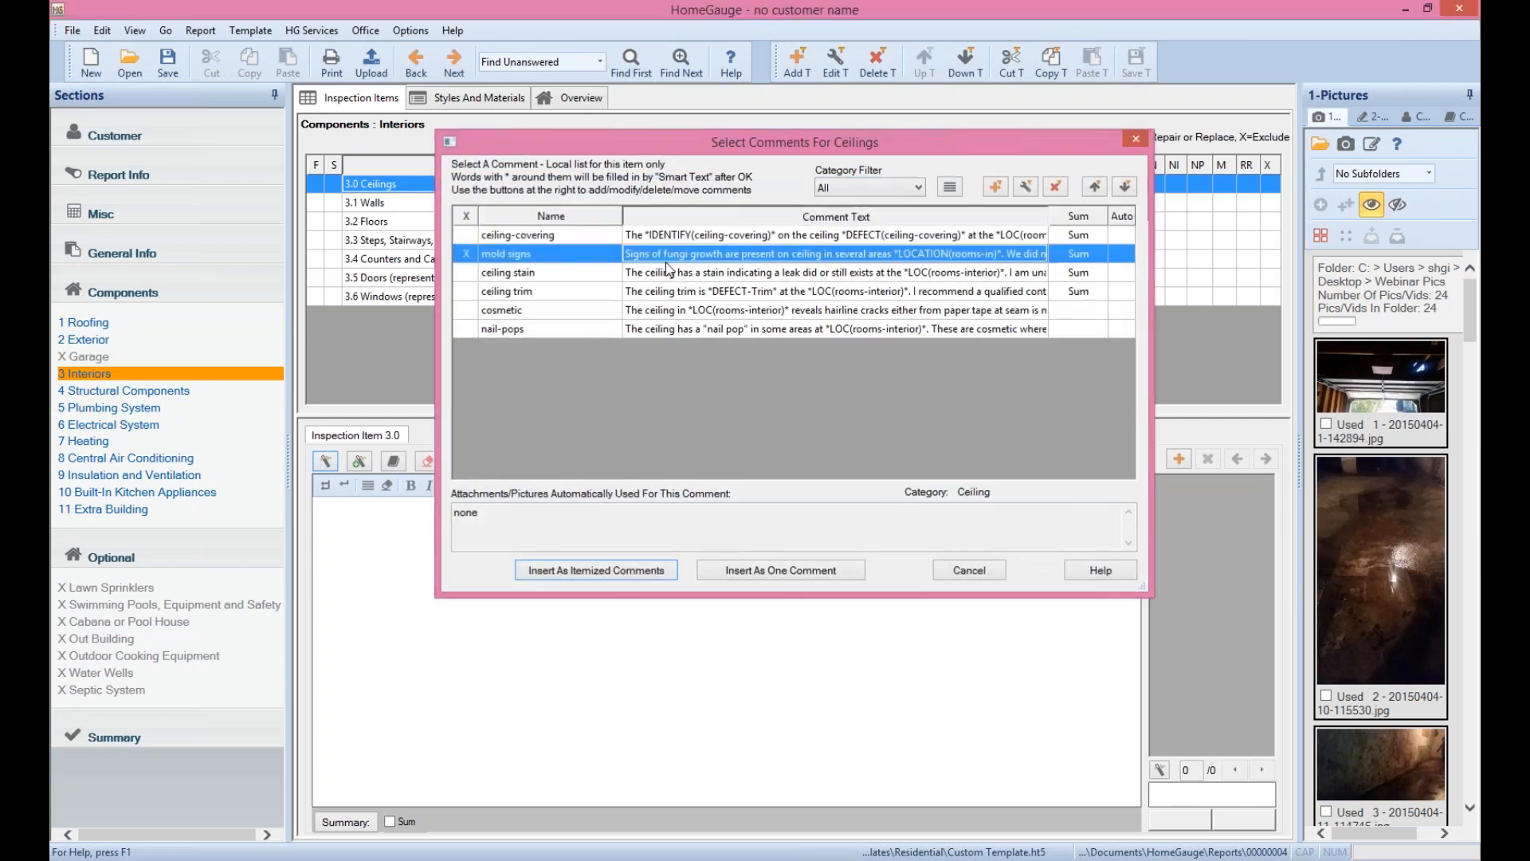
pyautogui.press('Return')
pyautogui.click(382, 402)
pyautogui.click(394, 452)
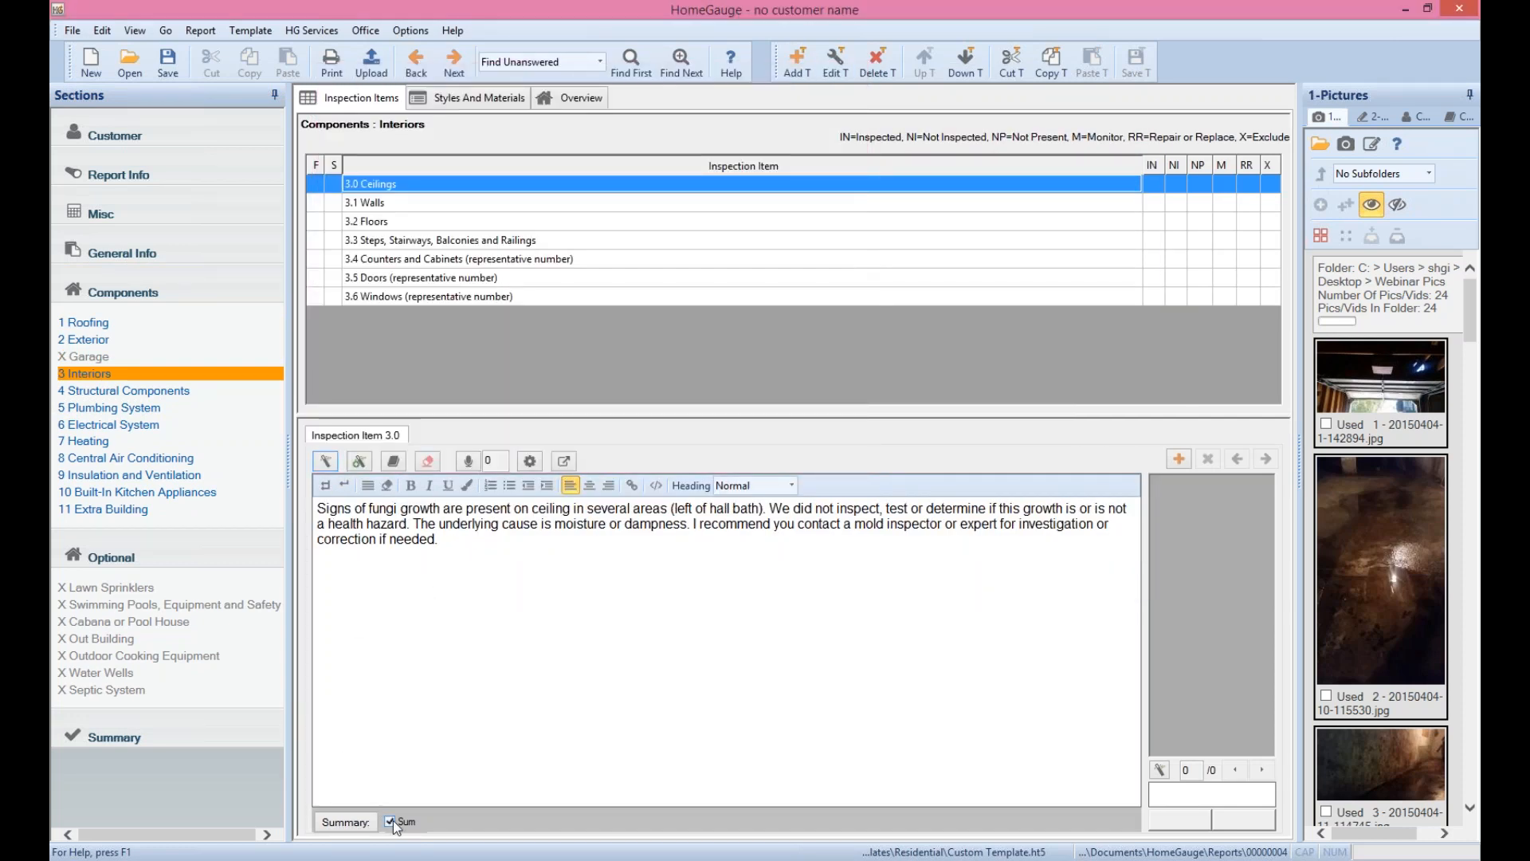
pyautogui.click(1249, 184)
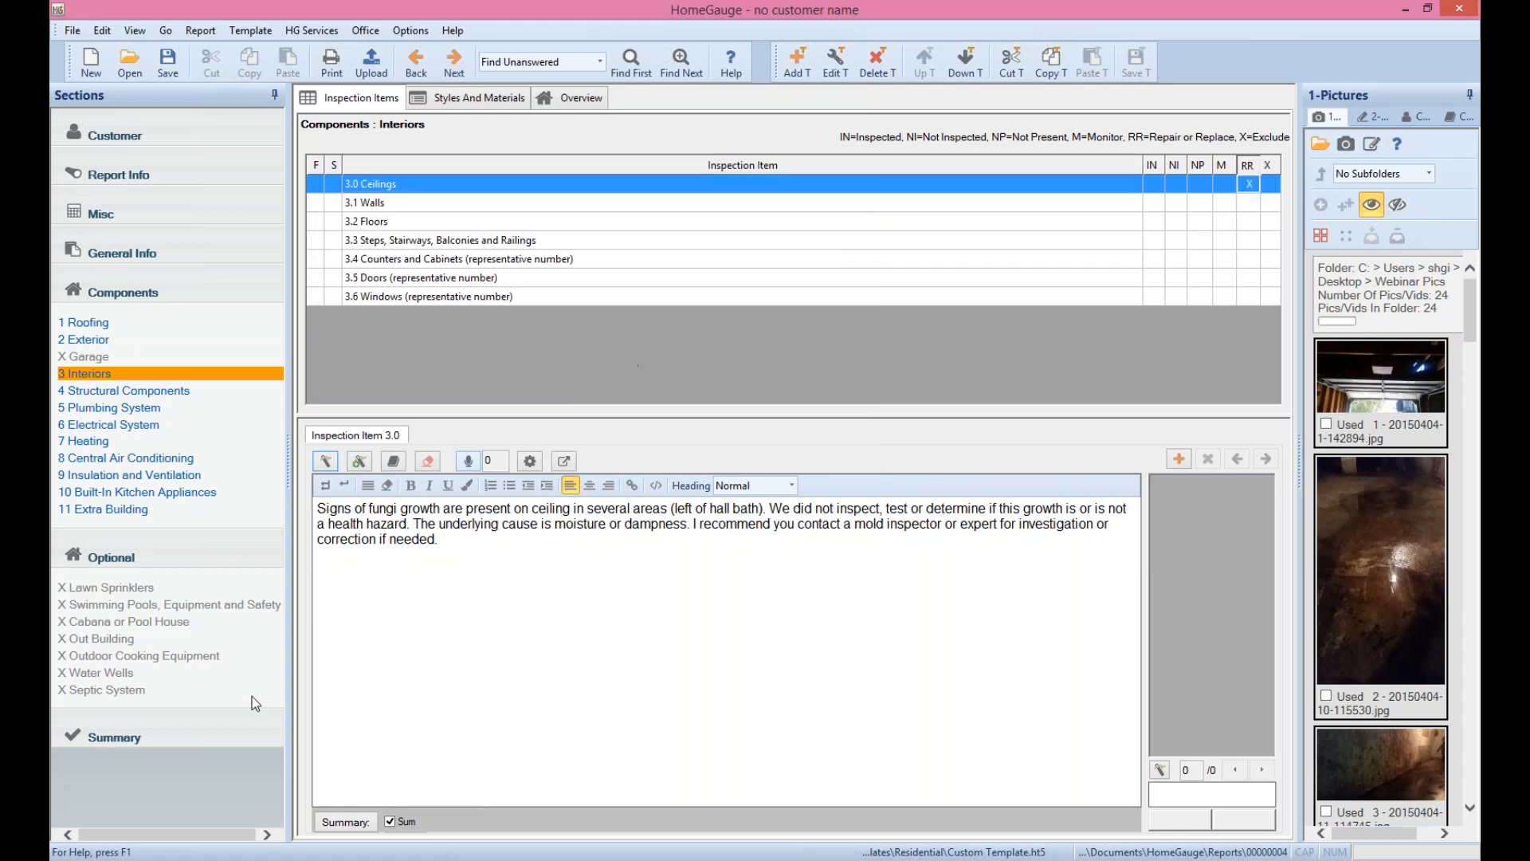
# Review the Ceilings comment in the report's Summary Review and look at the summary filter choices
pyautogui.click(239, 737)
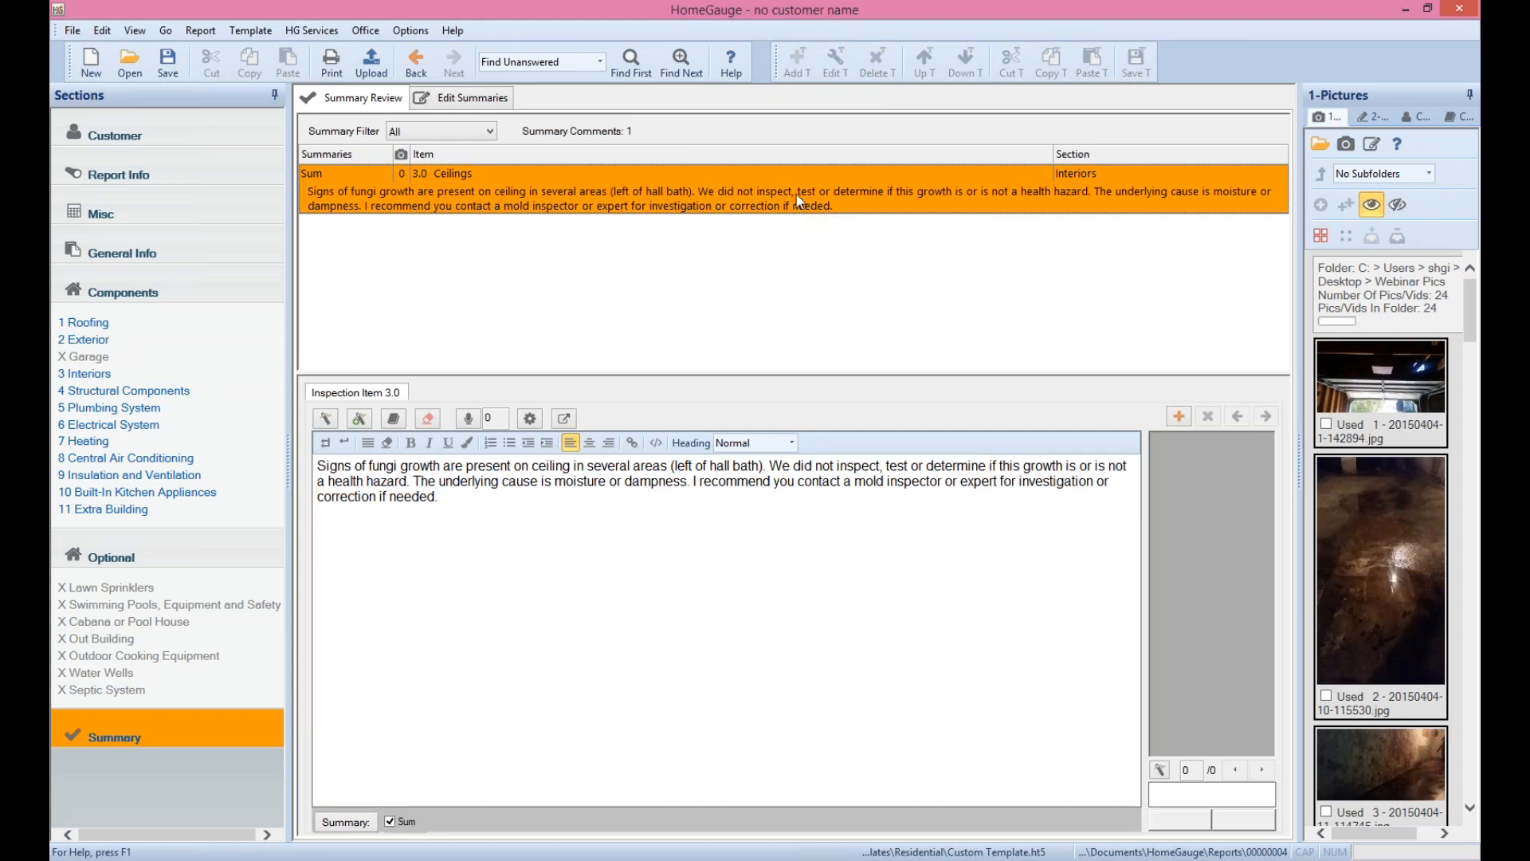
pyautogui.click(509, 481)
pyautogui.click(405, 500)
pyautogui.click(453, 500)
pyautogui.moveTo(318, 466); pyautogui.dragTo(523, 506)
pyautogui.click(524, 505)
pyautogui.click(136, 299)
pyautogui.click(463, 132)
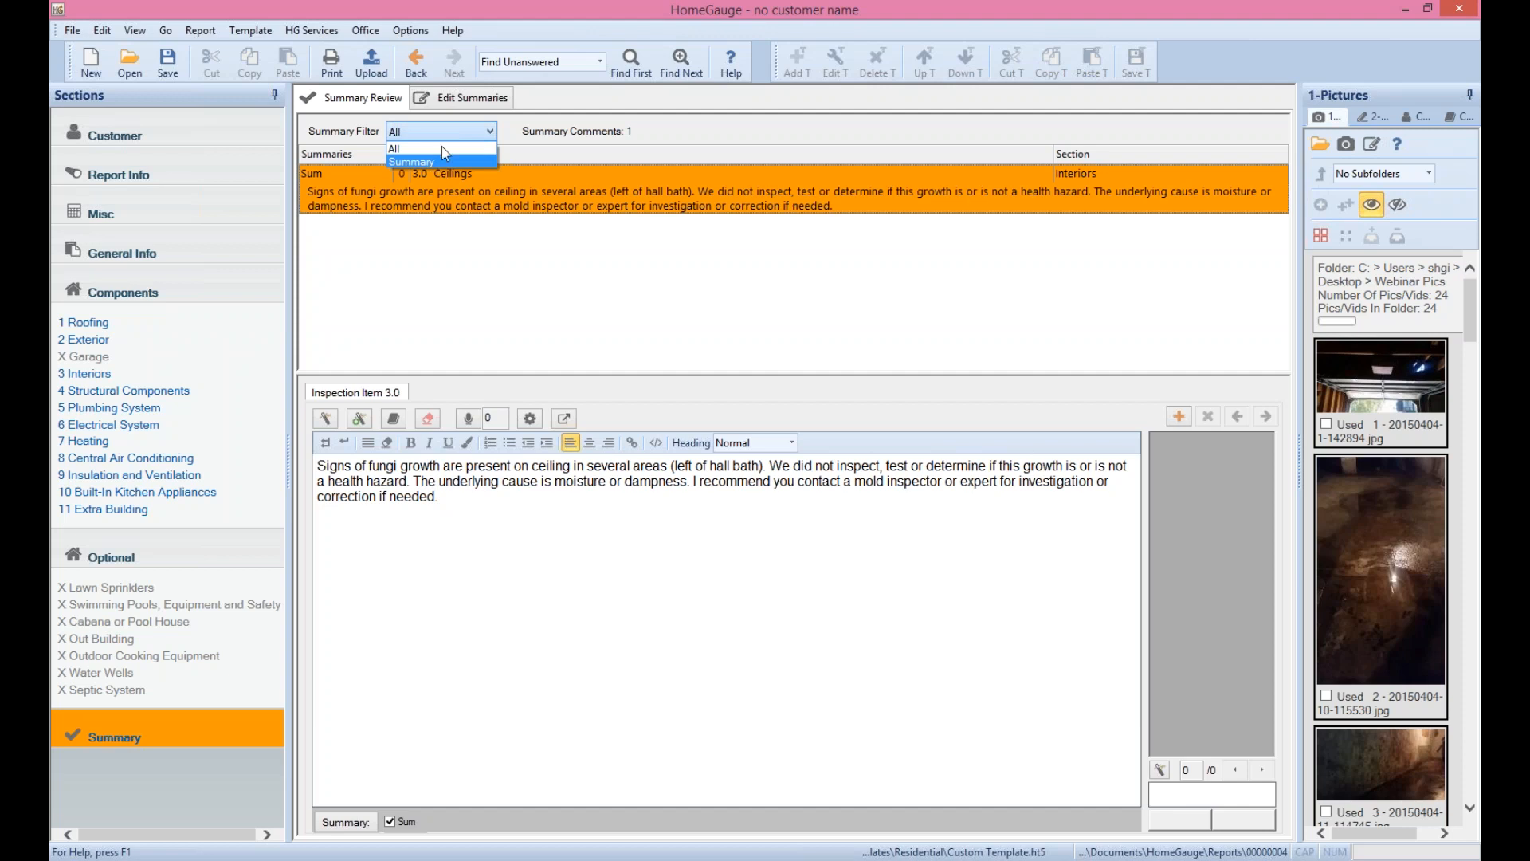
pyautogui.click(452, 199)
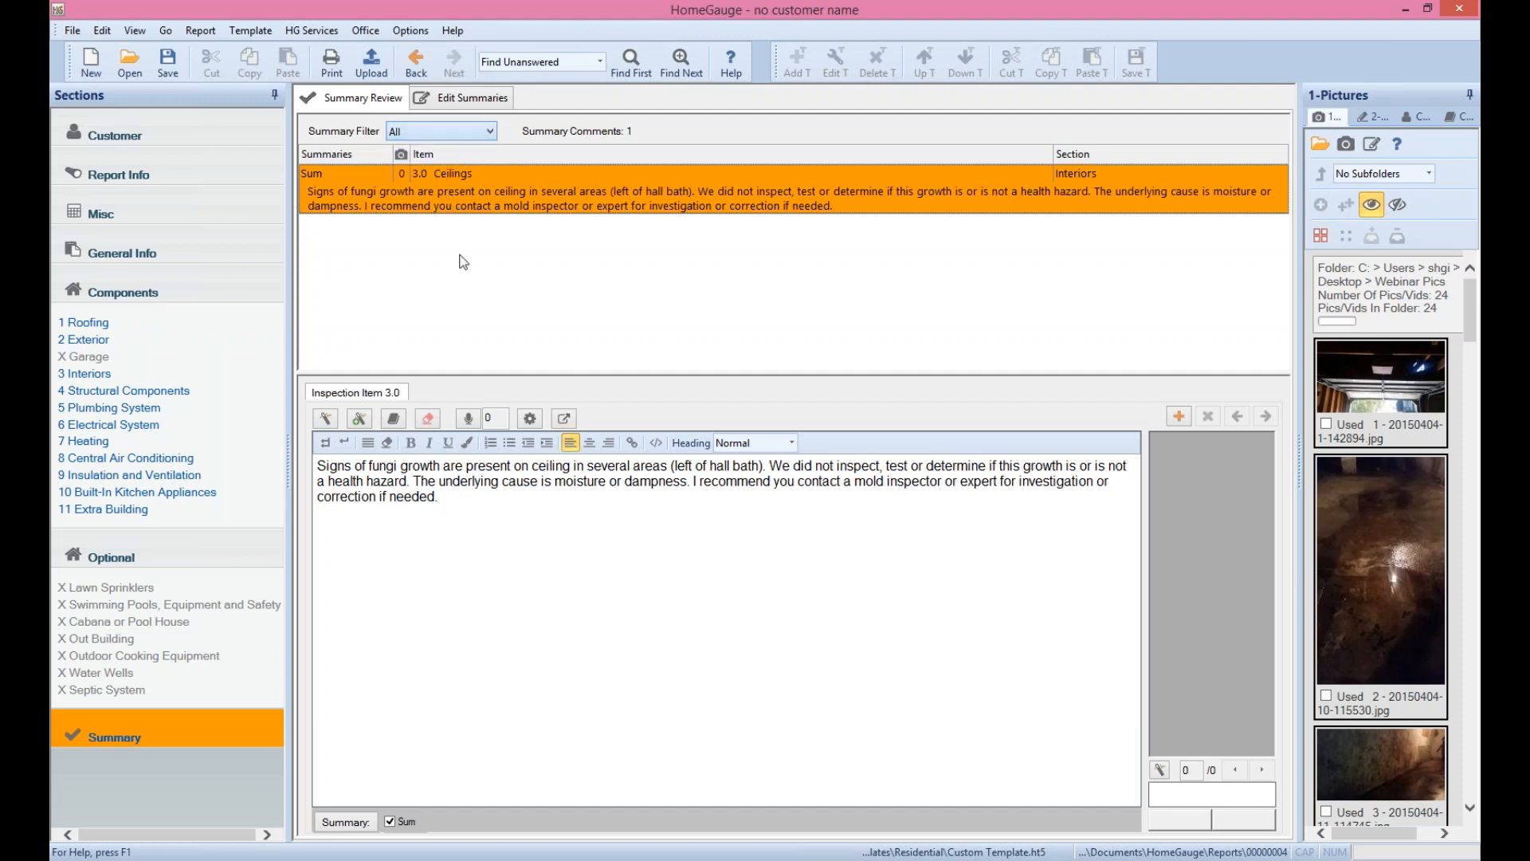
# Check the summary filter choices, then examine the introduction and footer texts of the existing summary in the summary editor
pyautogui.click(467, 131)
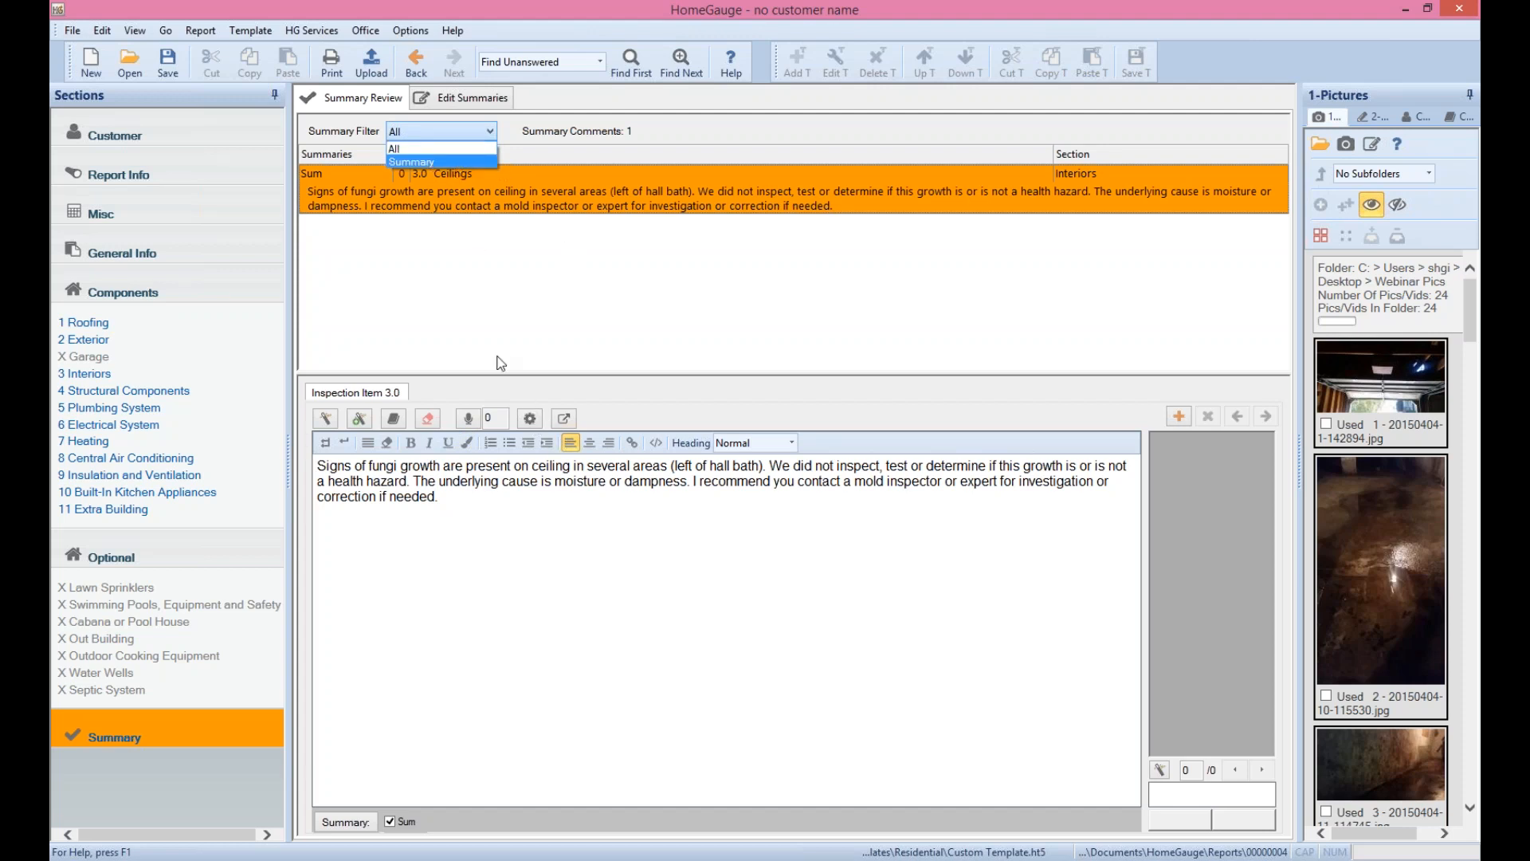
pyautogui.click(565, 285)
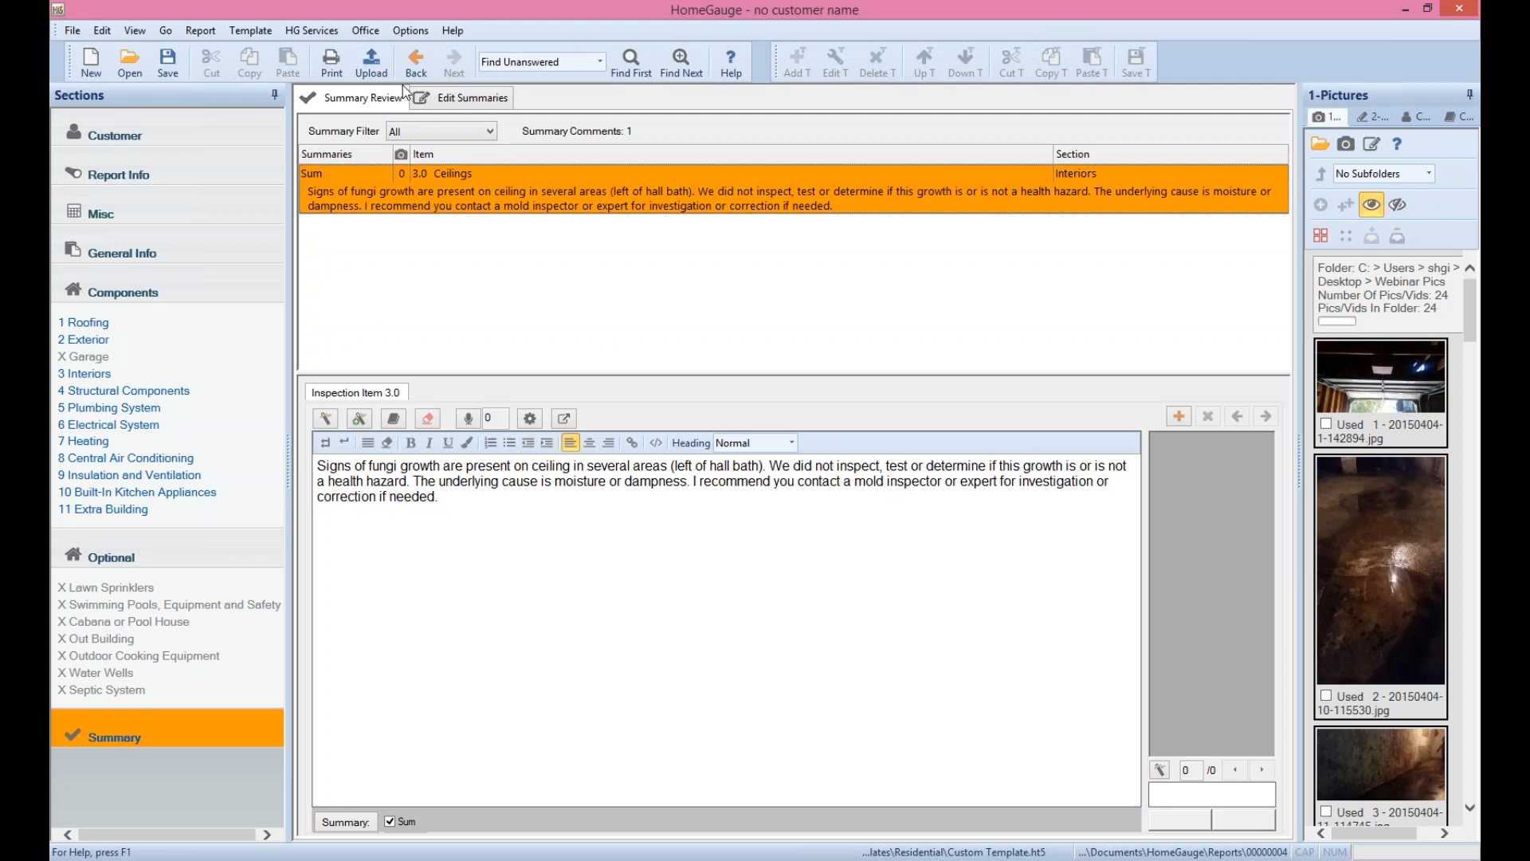
pyautogui.click(476, 97)
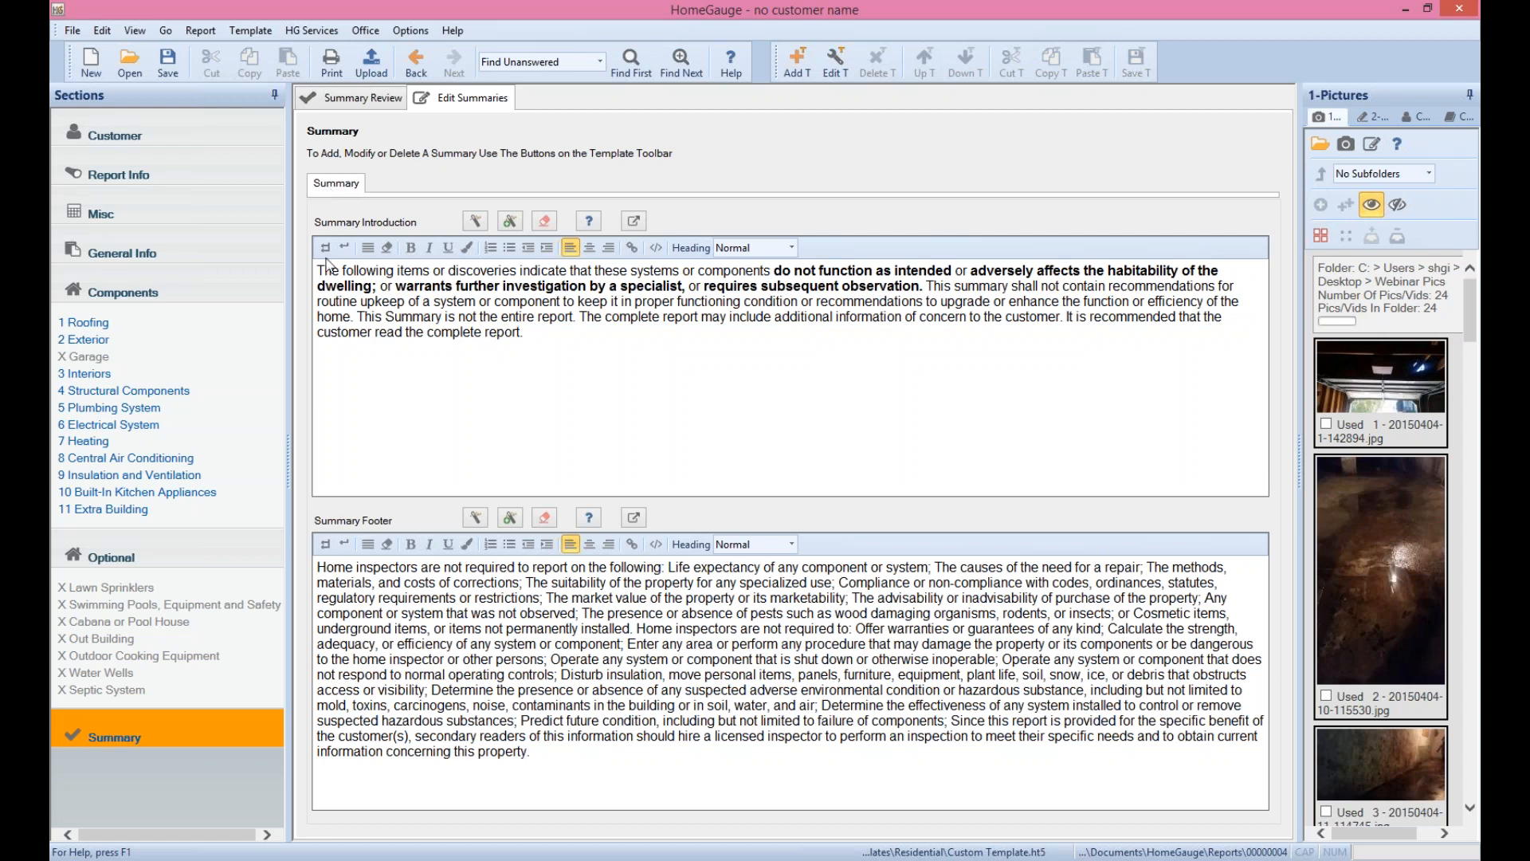
pyautogui.moveTo(521, 333); pyautogui.dragTo(352, 252)
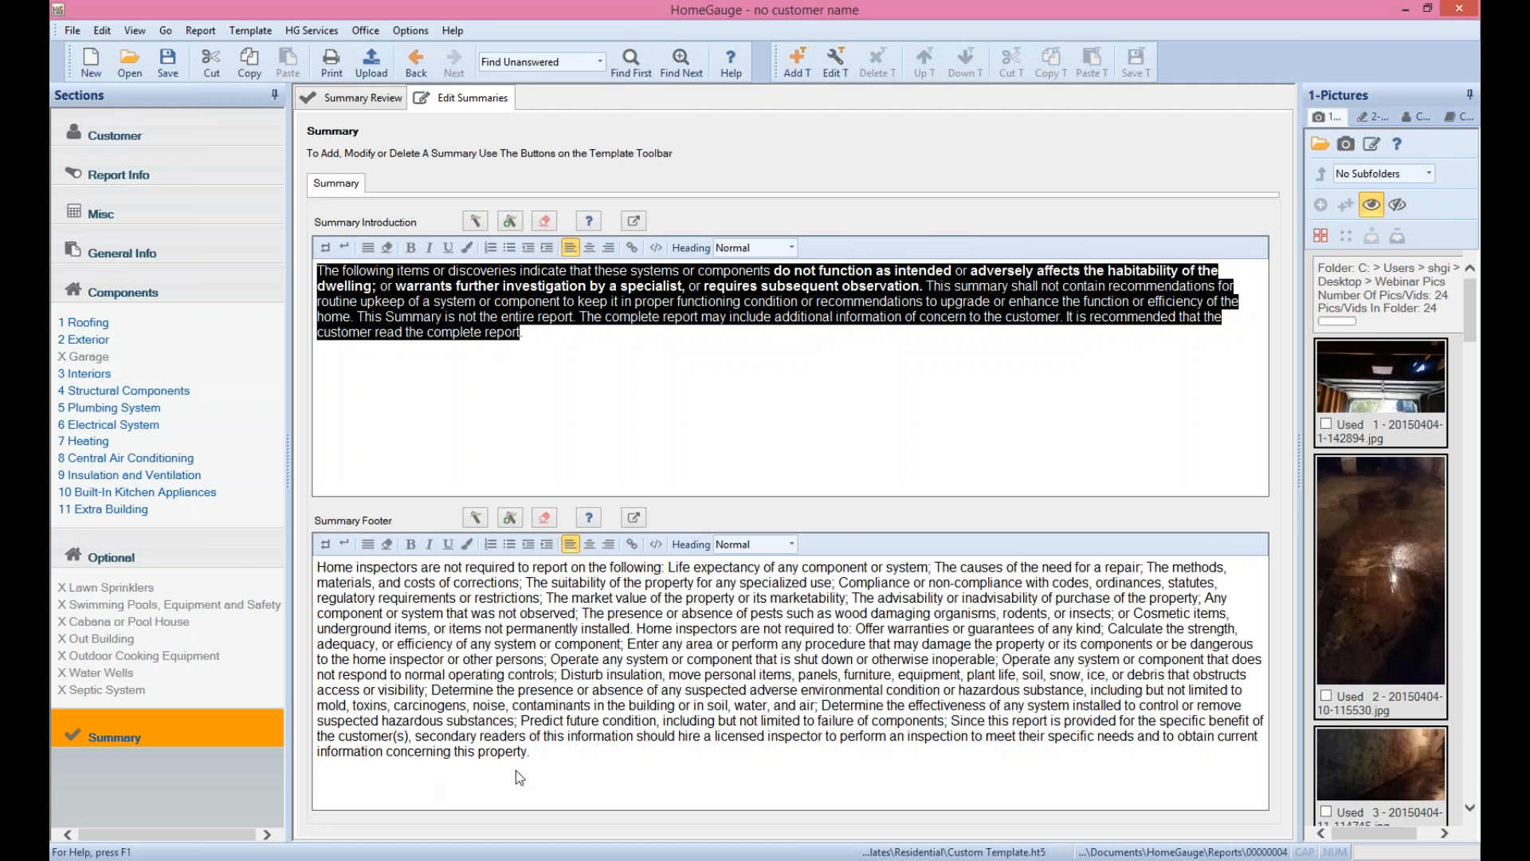
pyautogui.click(564, 756)
pyautogui.click(573, 328)
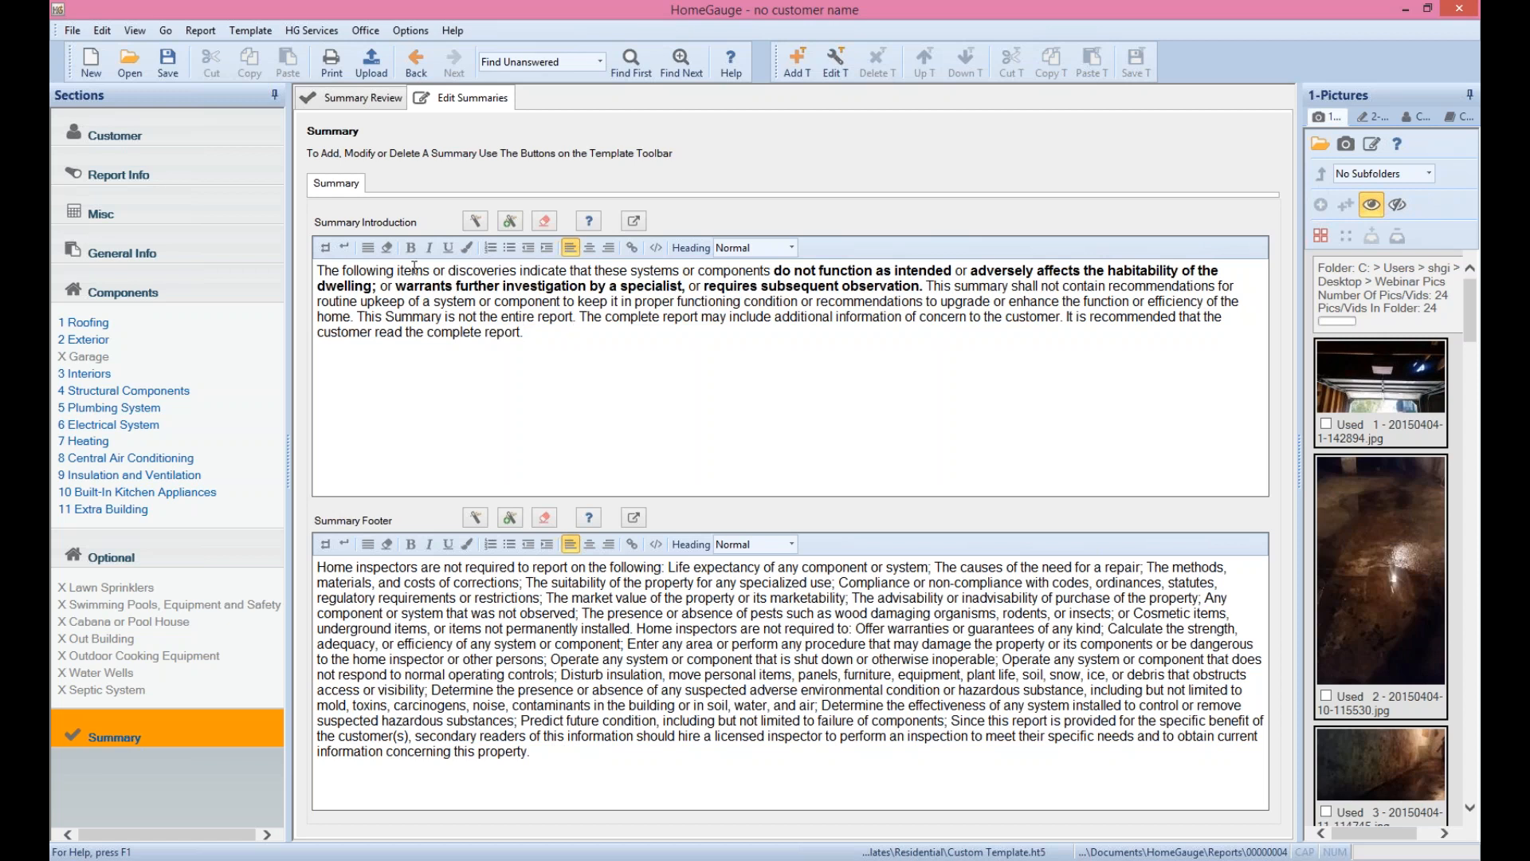
# Open the stored "Summary" comment for the Summary Introduction in its editor and close it without changes
pyautogui.click(476, 221)
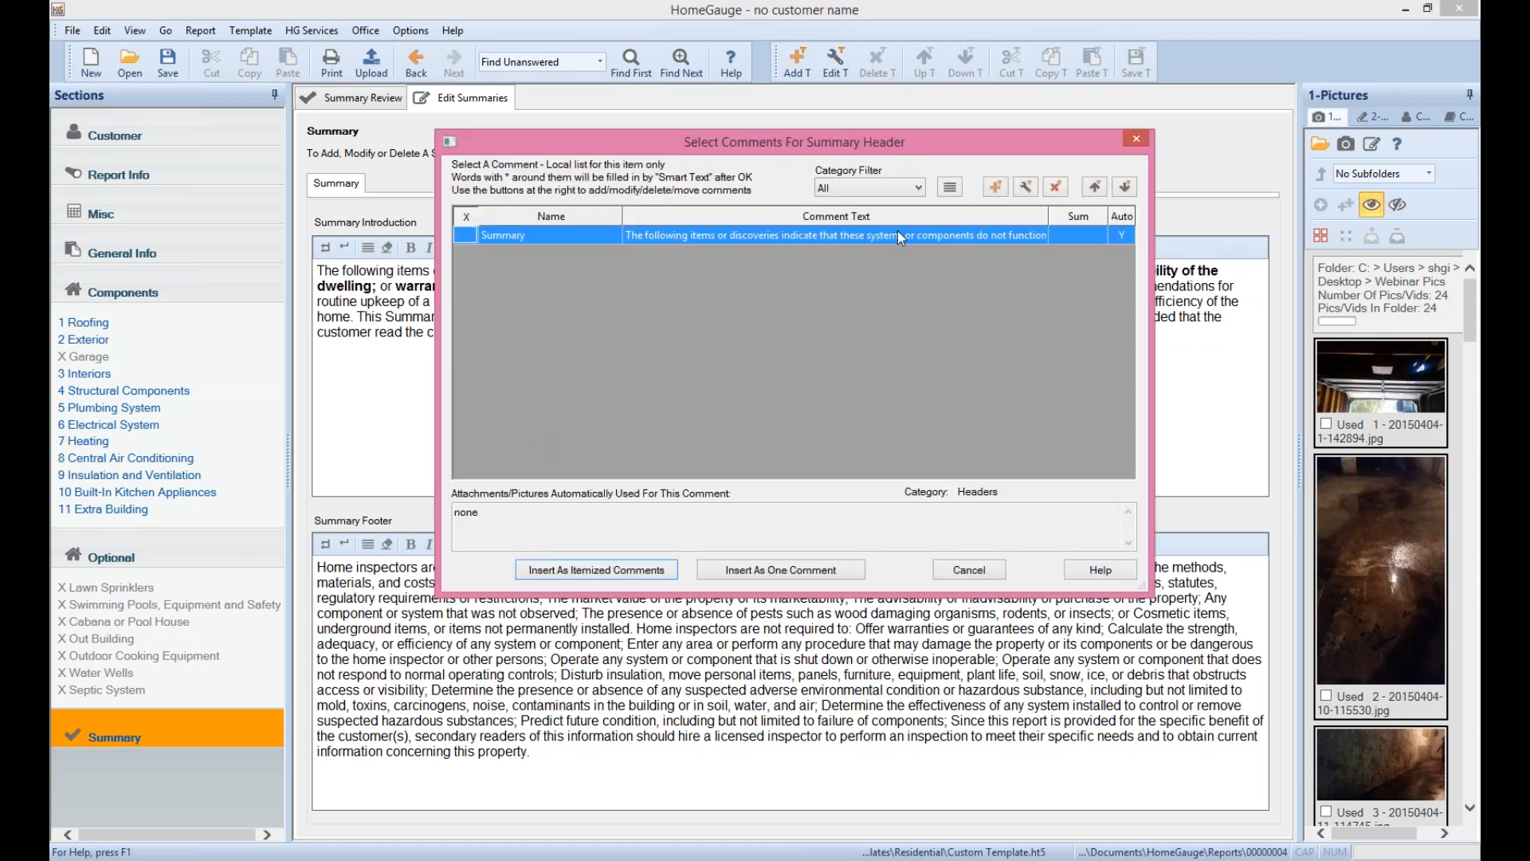
pyautogui.click(921, 241)
pyautogui.click(1026, 187)
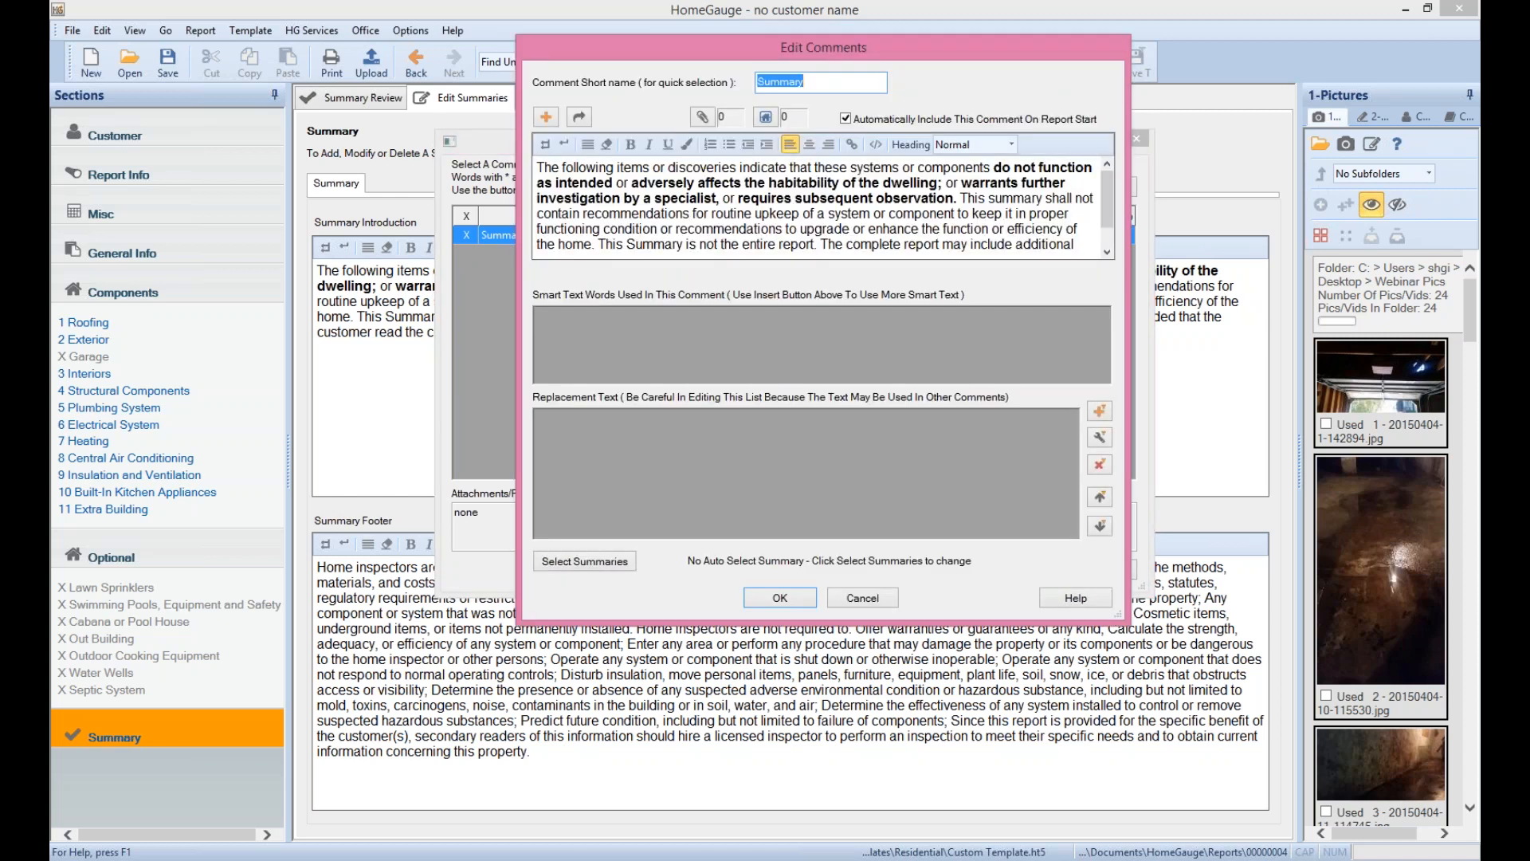
pyautogui.click(993, 190)
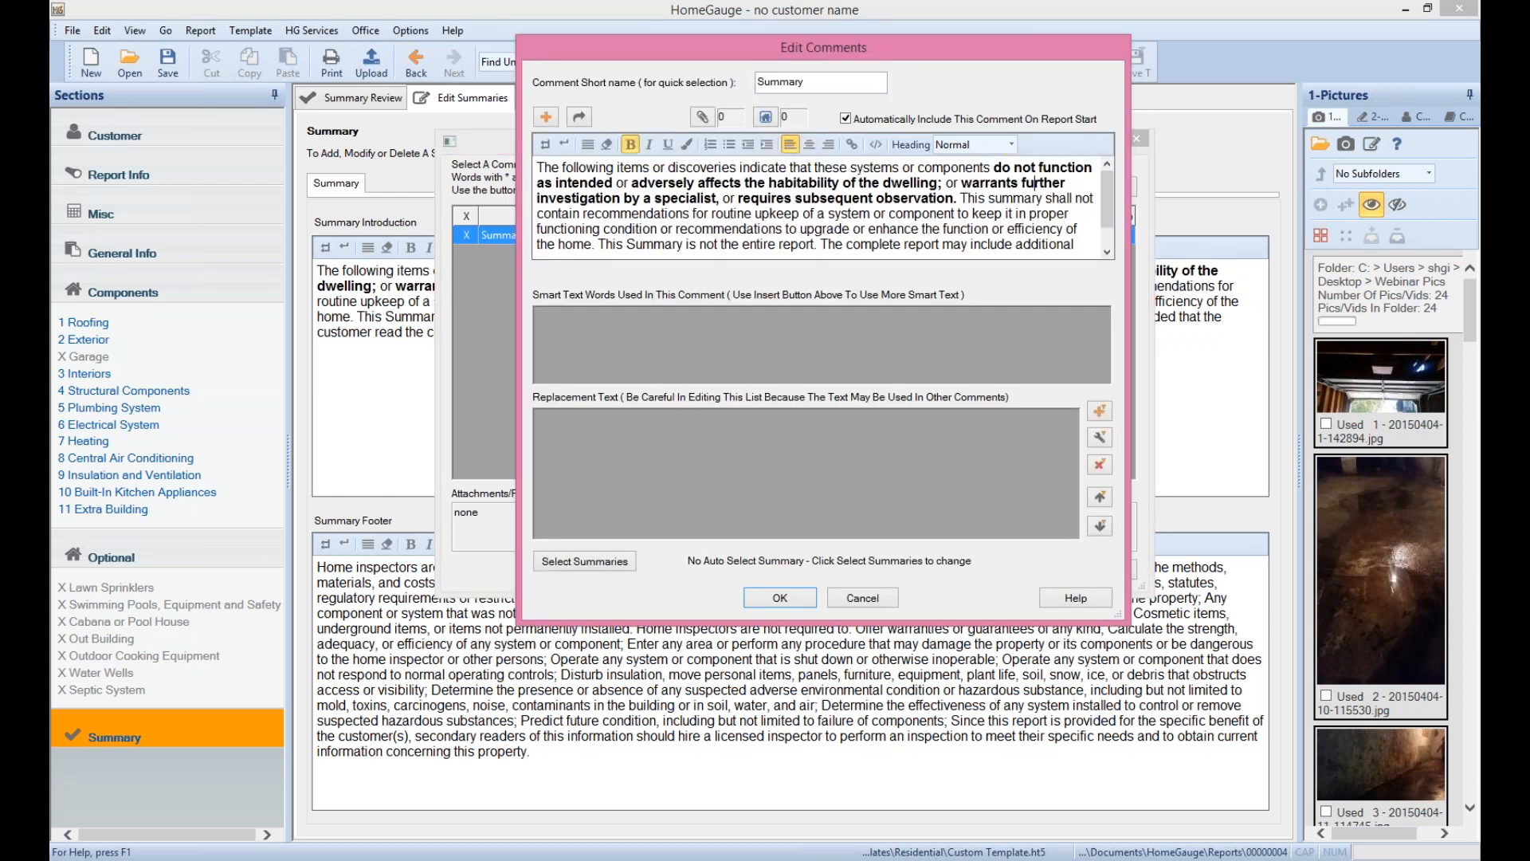
pyautogui.click(884, 599)
pyautogui.click(847, 379)
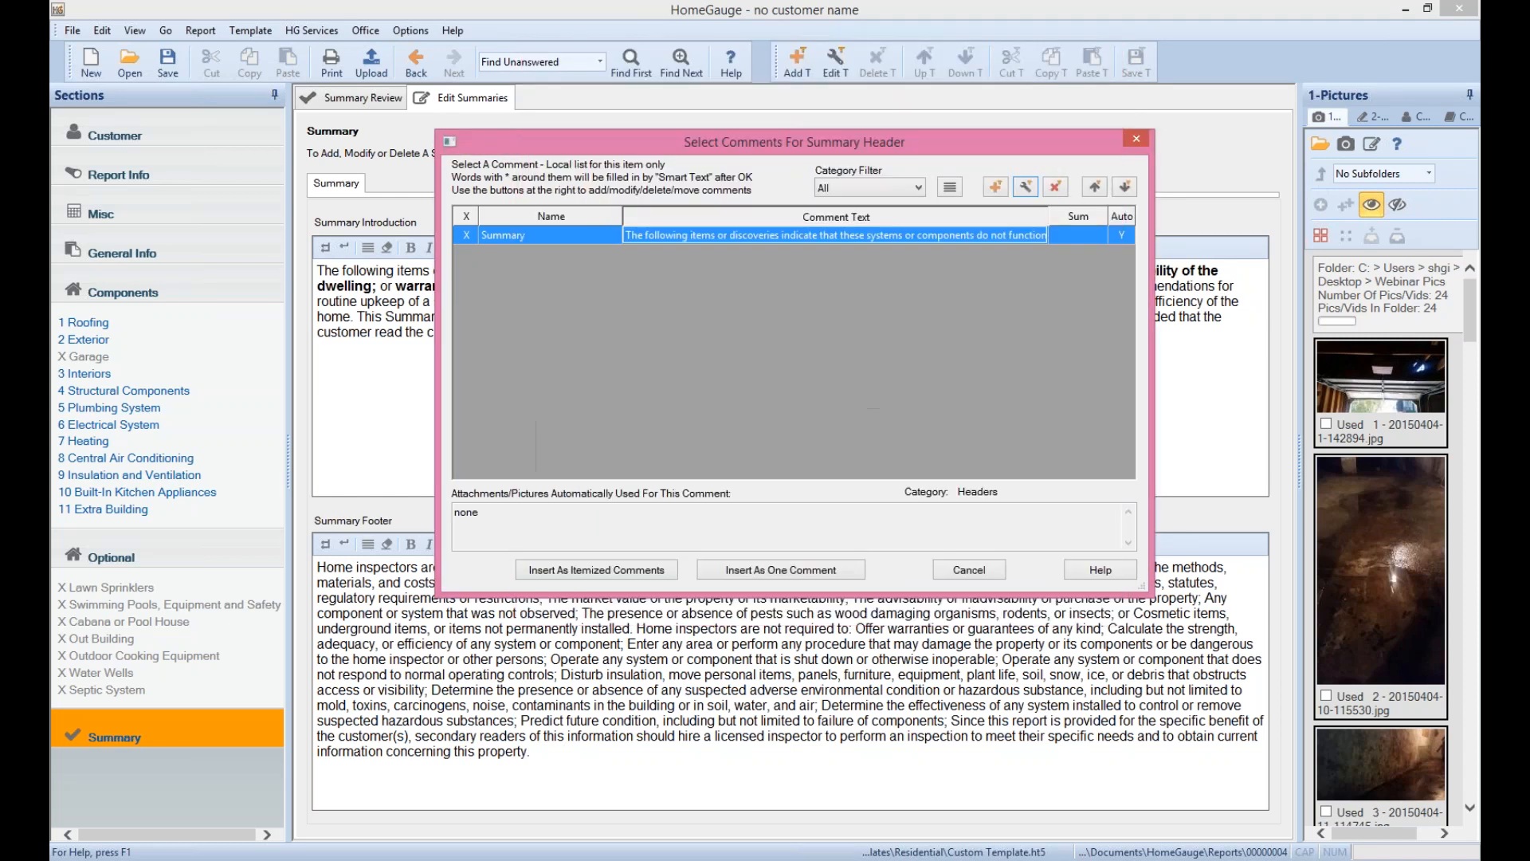
pyautogui.click(969, 570)
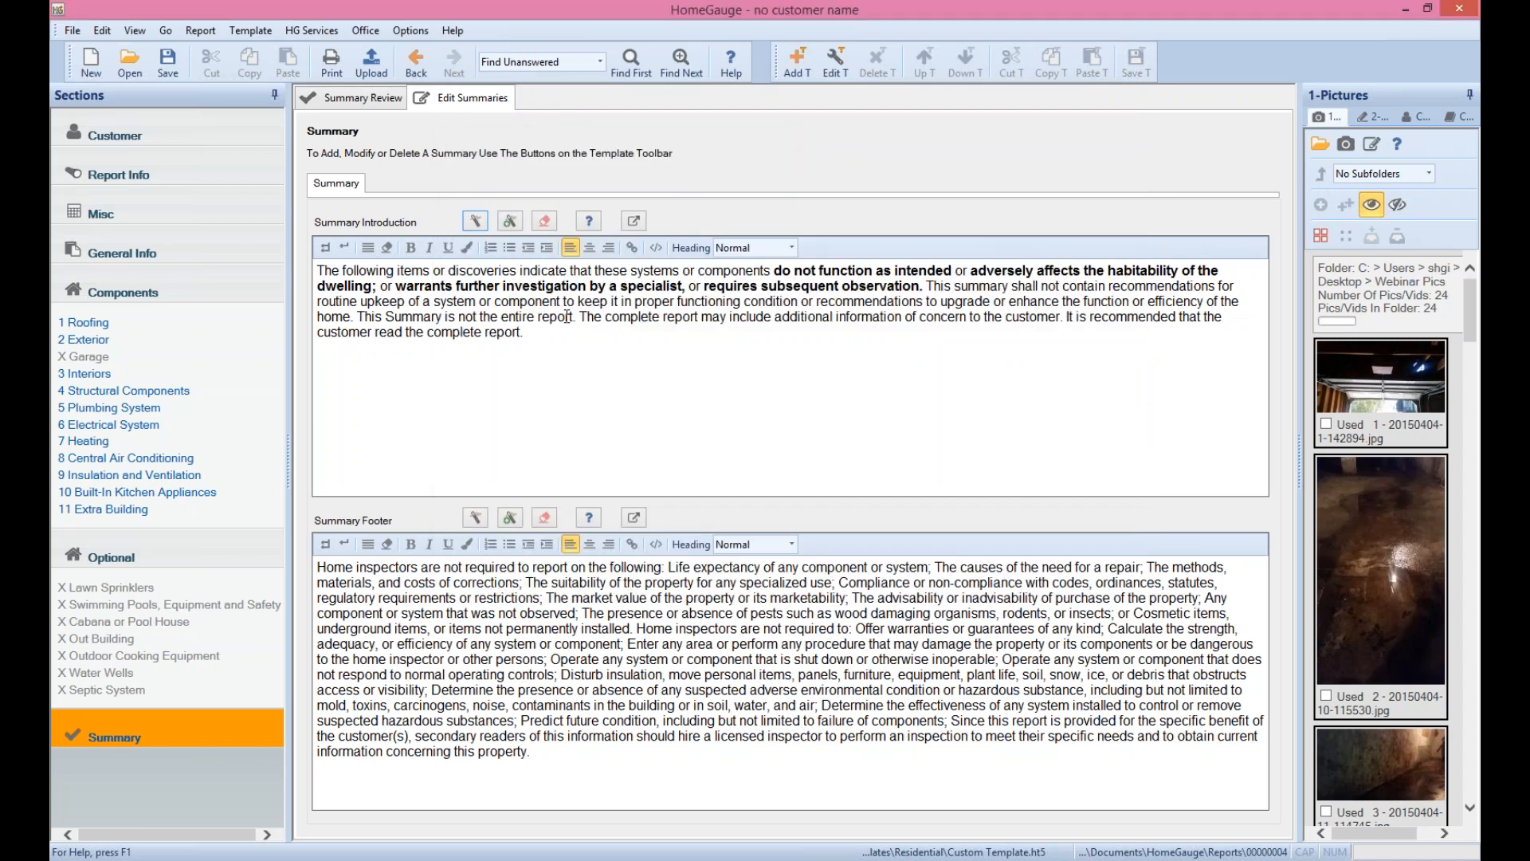
pyautogui.click(590, 352)
# Add a new summary named "Monitor" with the abbreviation M
pyautogui.click(802, 59)
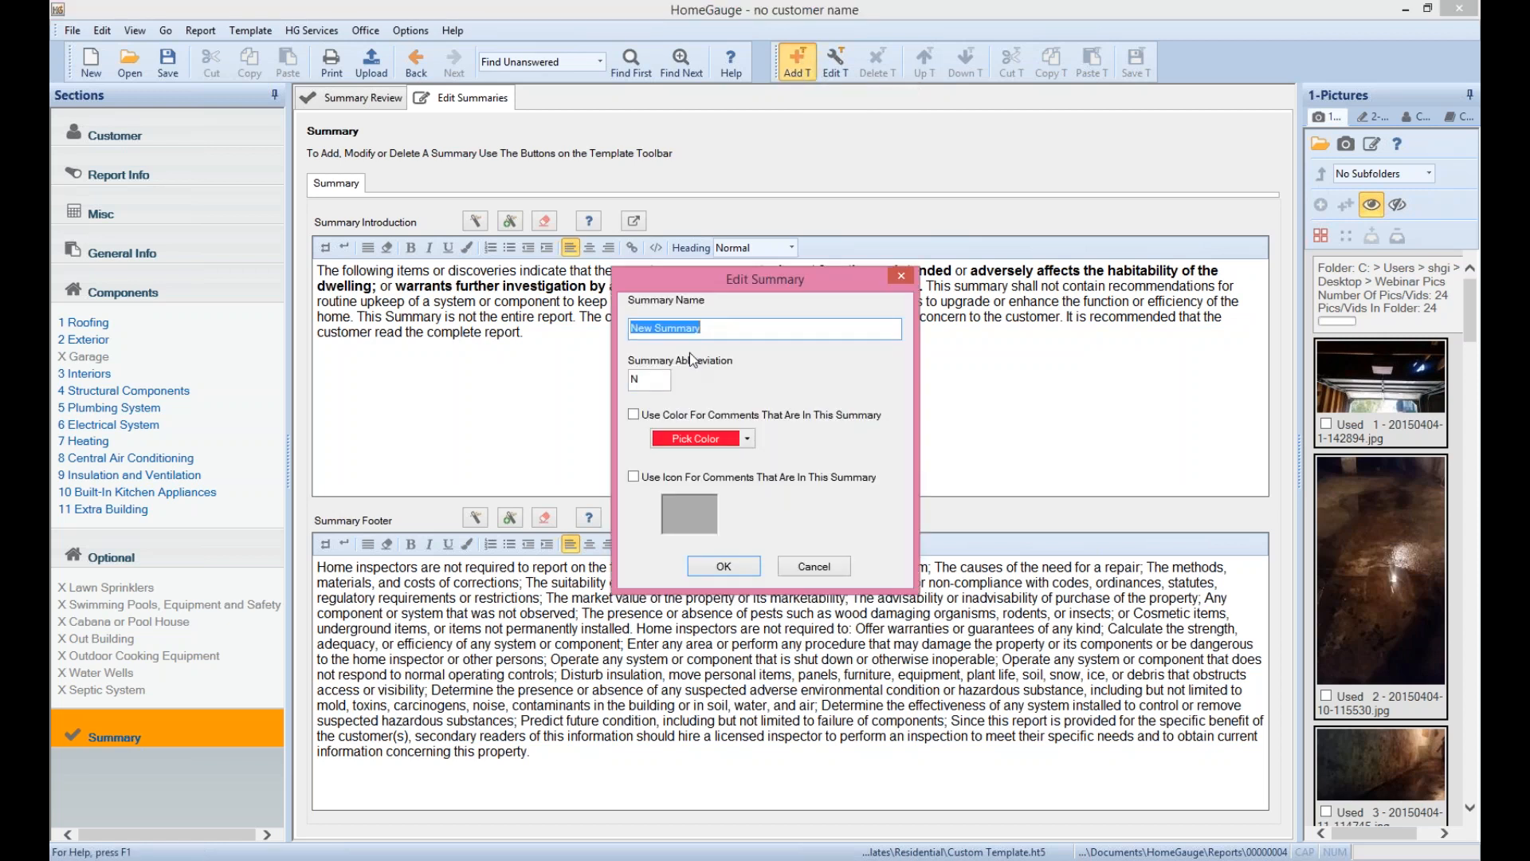
pyautogui.write('Monitor')
pyautogui.press('Tab')
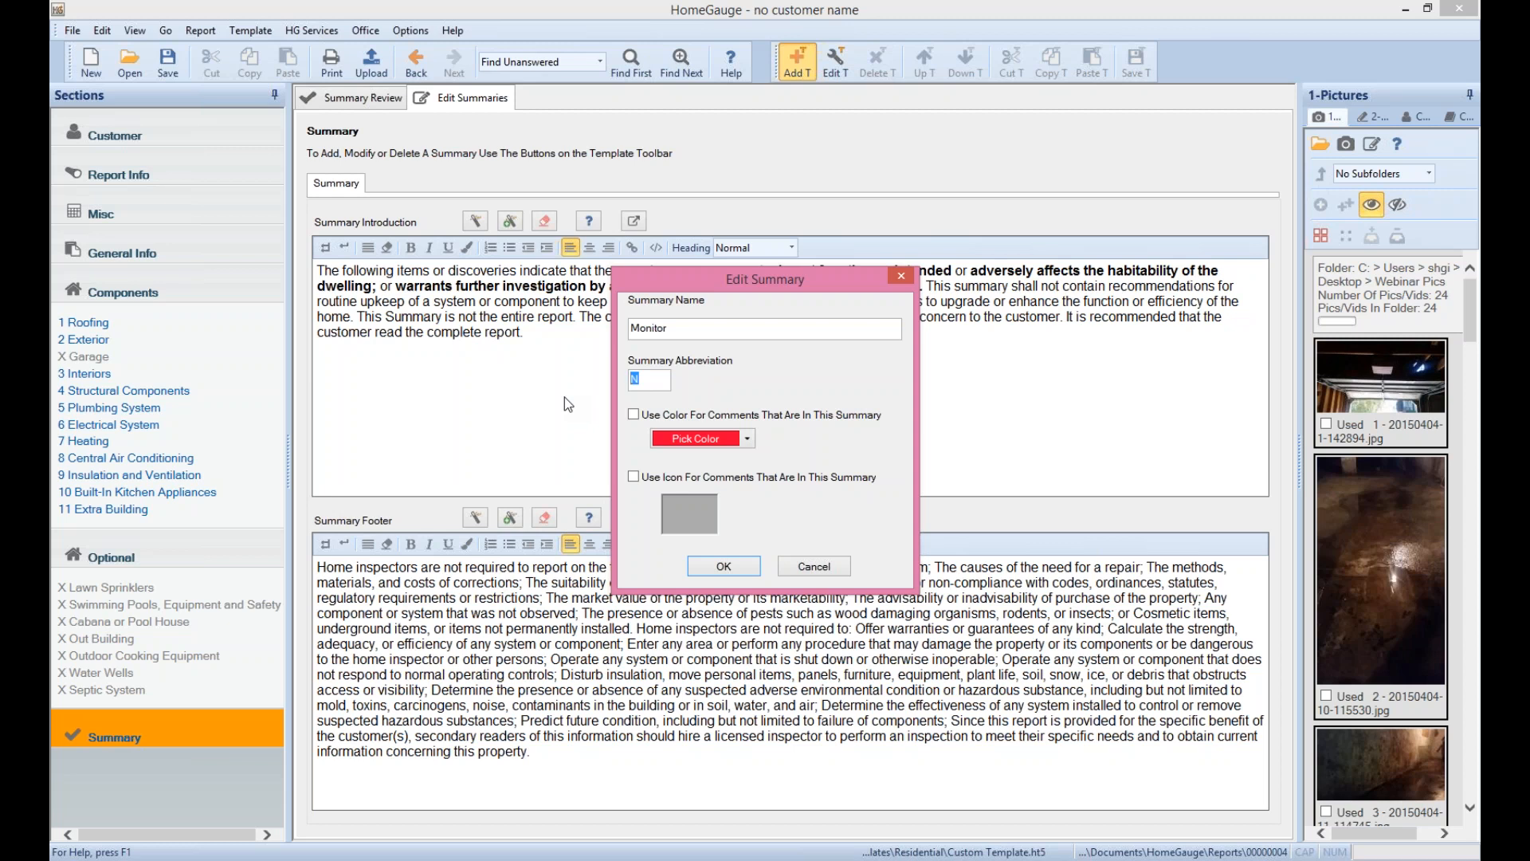
pyautogui.write('M')
# Try green and light purple as the color for comments in the Monitor summary
pyautogui.click(633, 415)
pyautogui.click(750, 439)
pyautogui.click(711, 515)
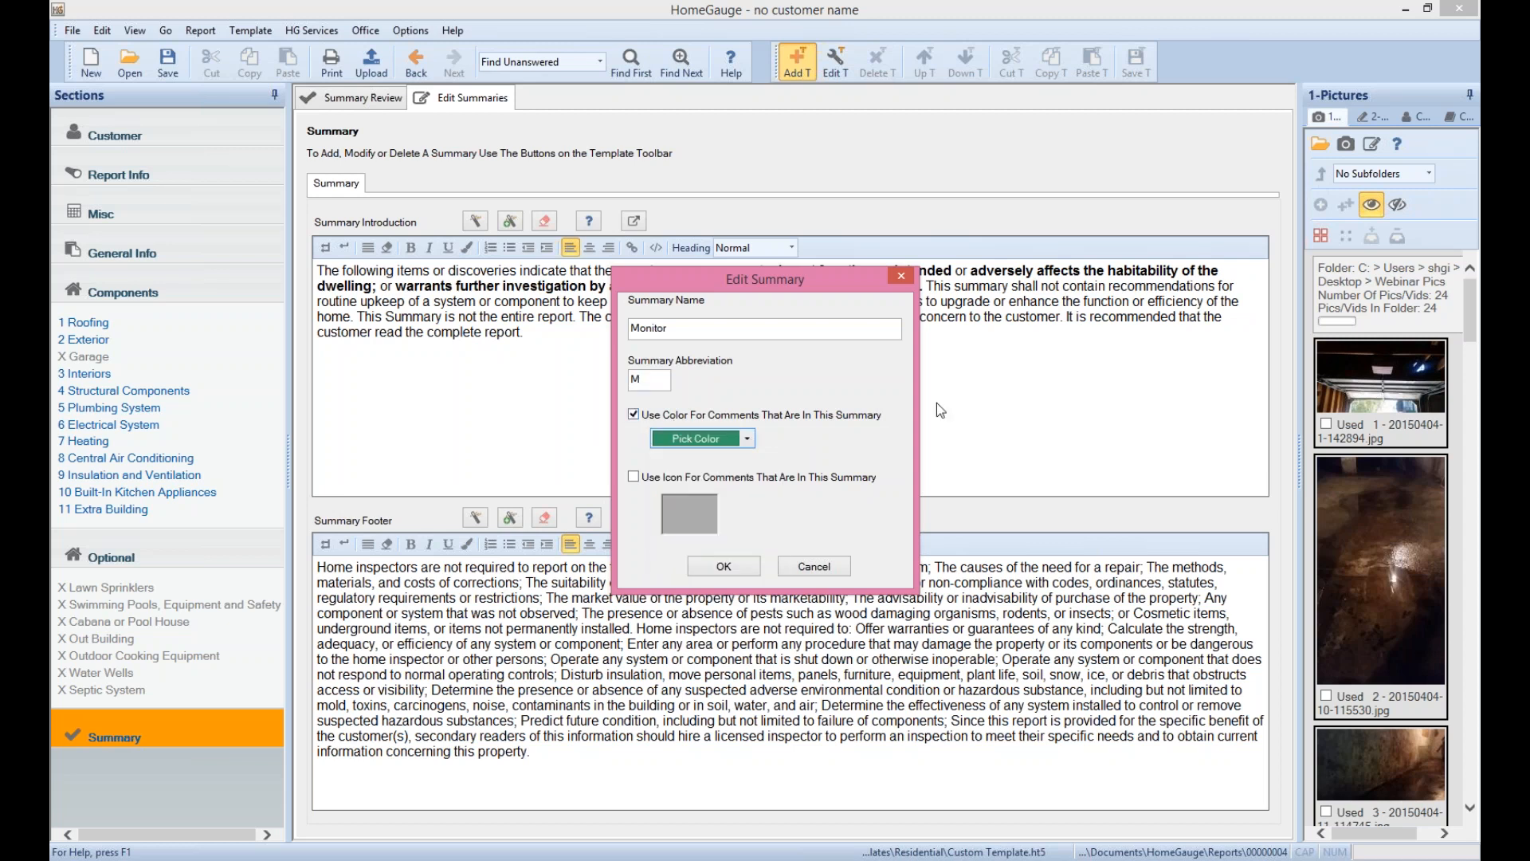
pyautogui.click(880, 422)
pyautogui.click(749, 438)
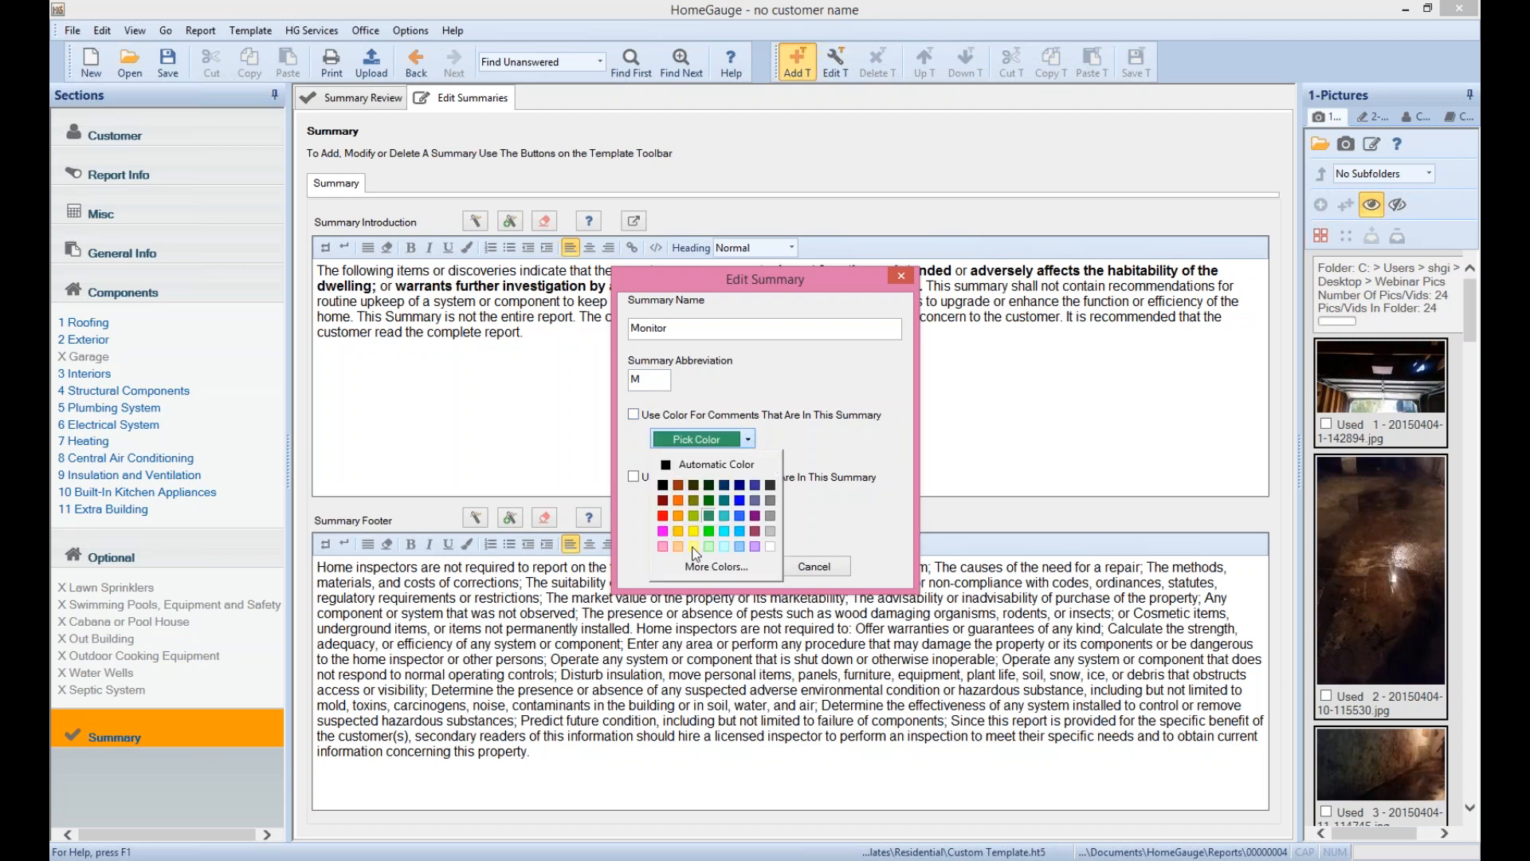
pyautogui.click(755, 547)
# Set the Monitor summary's color to plum and enable the color for its comments
pyautogui.click(749, 440)
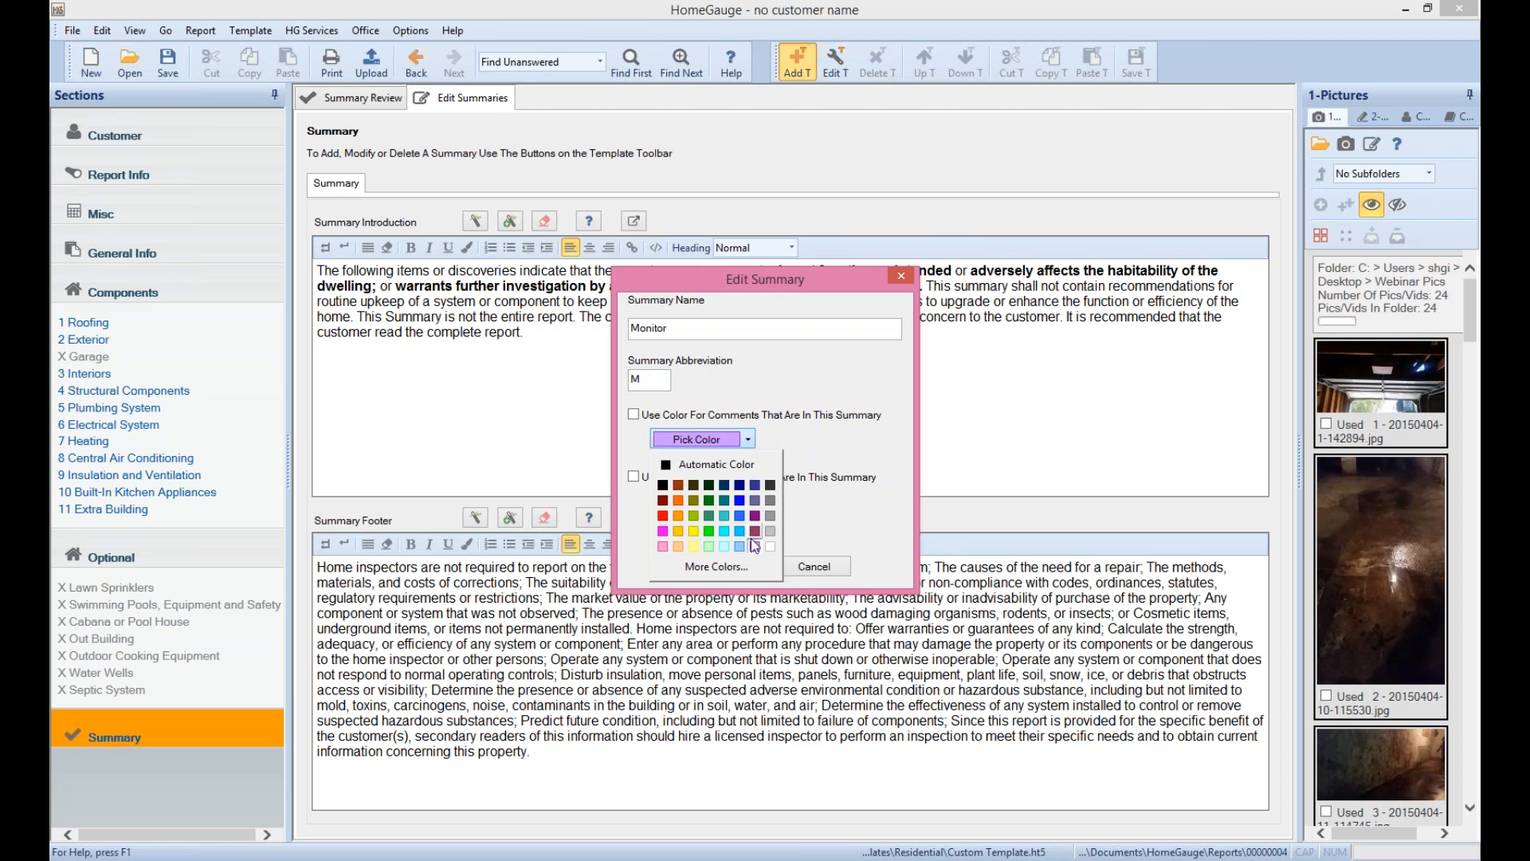
pyautogui.click(755, 534)
pyautogui.click(634, 414)
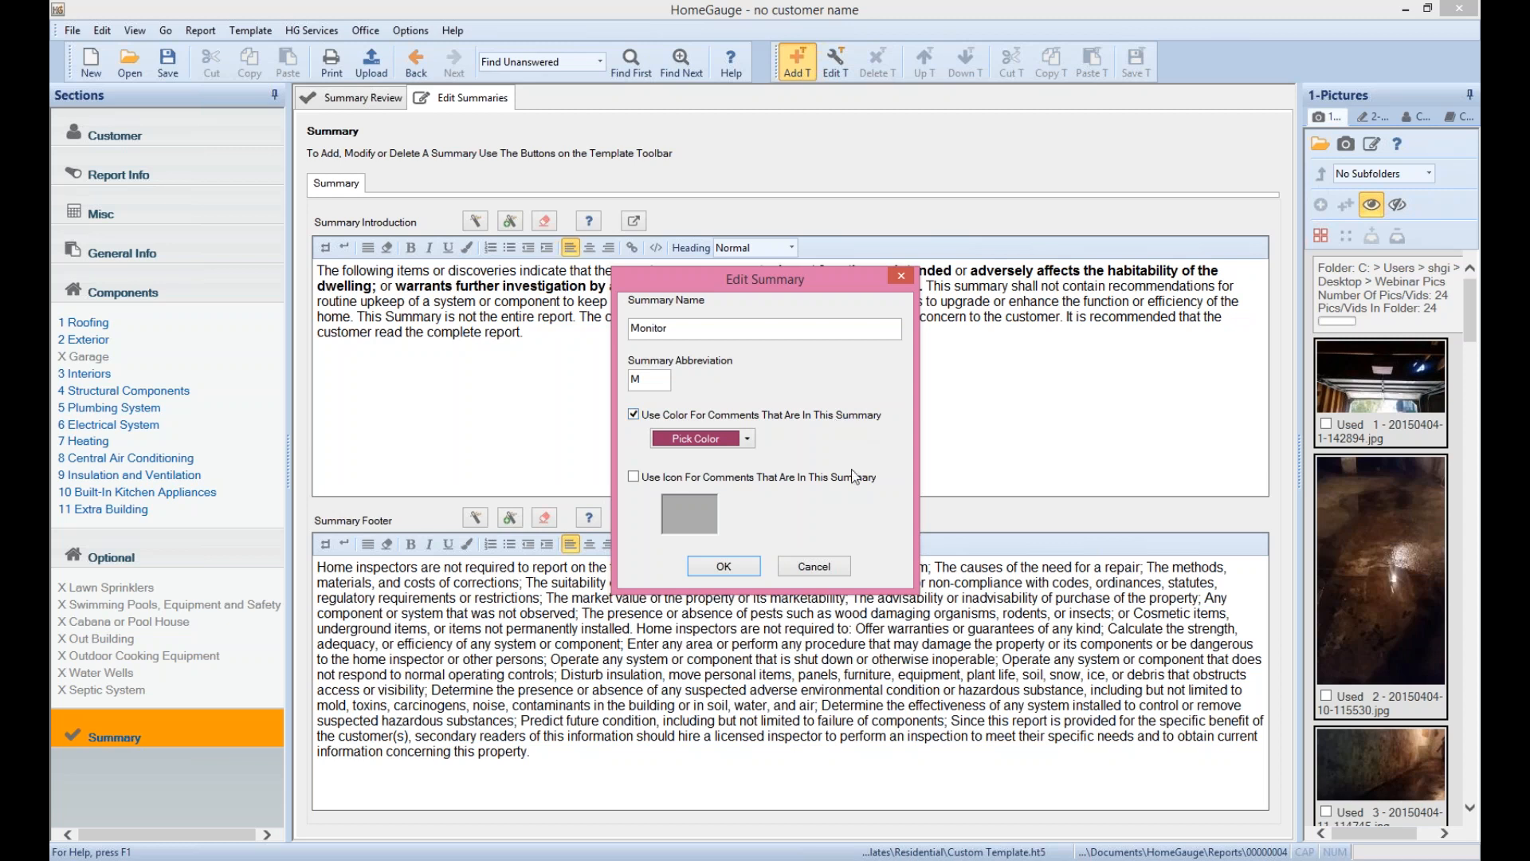
# Enable an icon for the Monitor summary's comments and browse to the html5 folder inside the HomeGauge folder
pyautogui.click(634, 478)
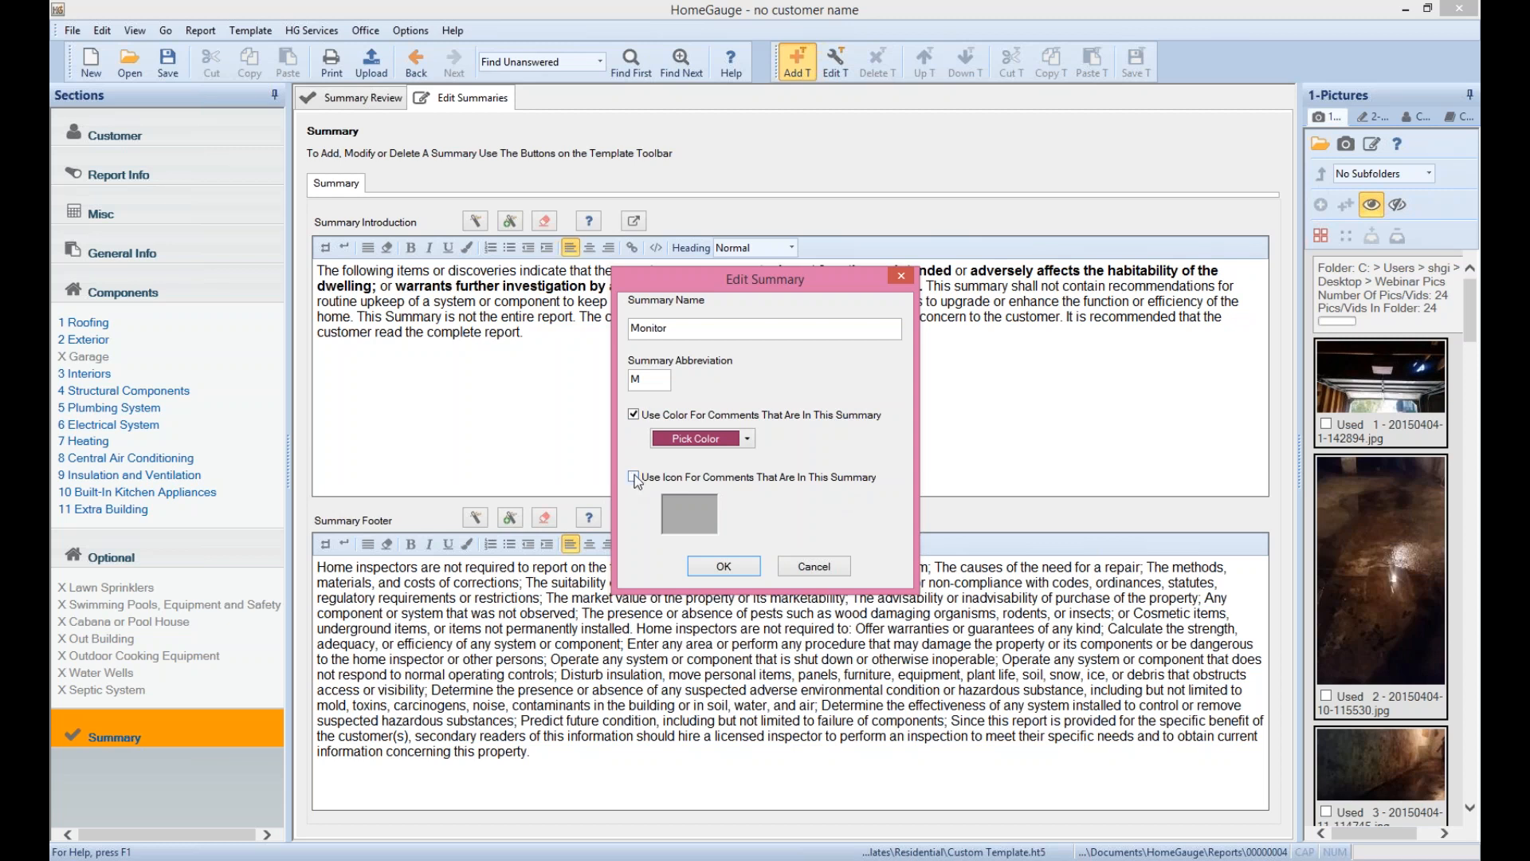
pyautogui.click(681, 523)
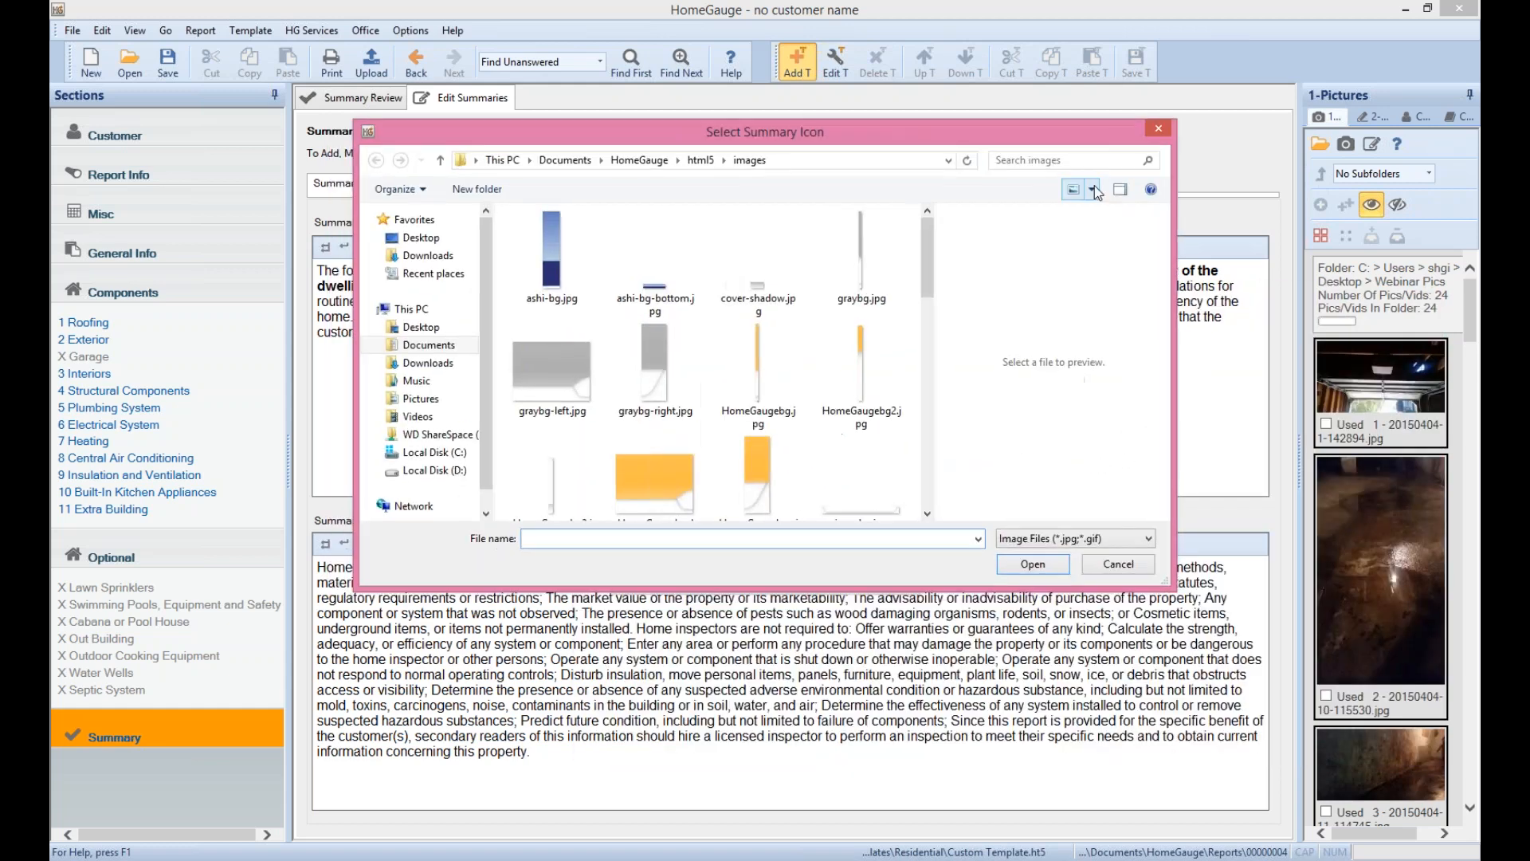
pyautogui.moveTo(926, 232); pyautogui.dragTo(744, 146)
pyautogui.click(646, 159)
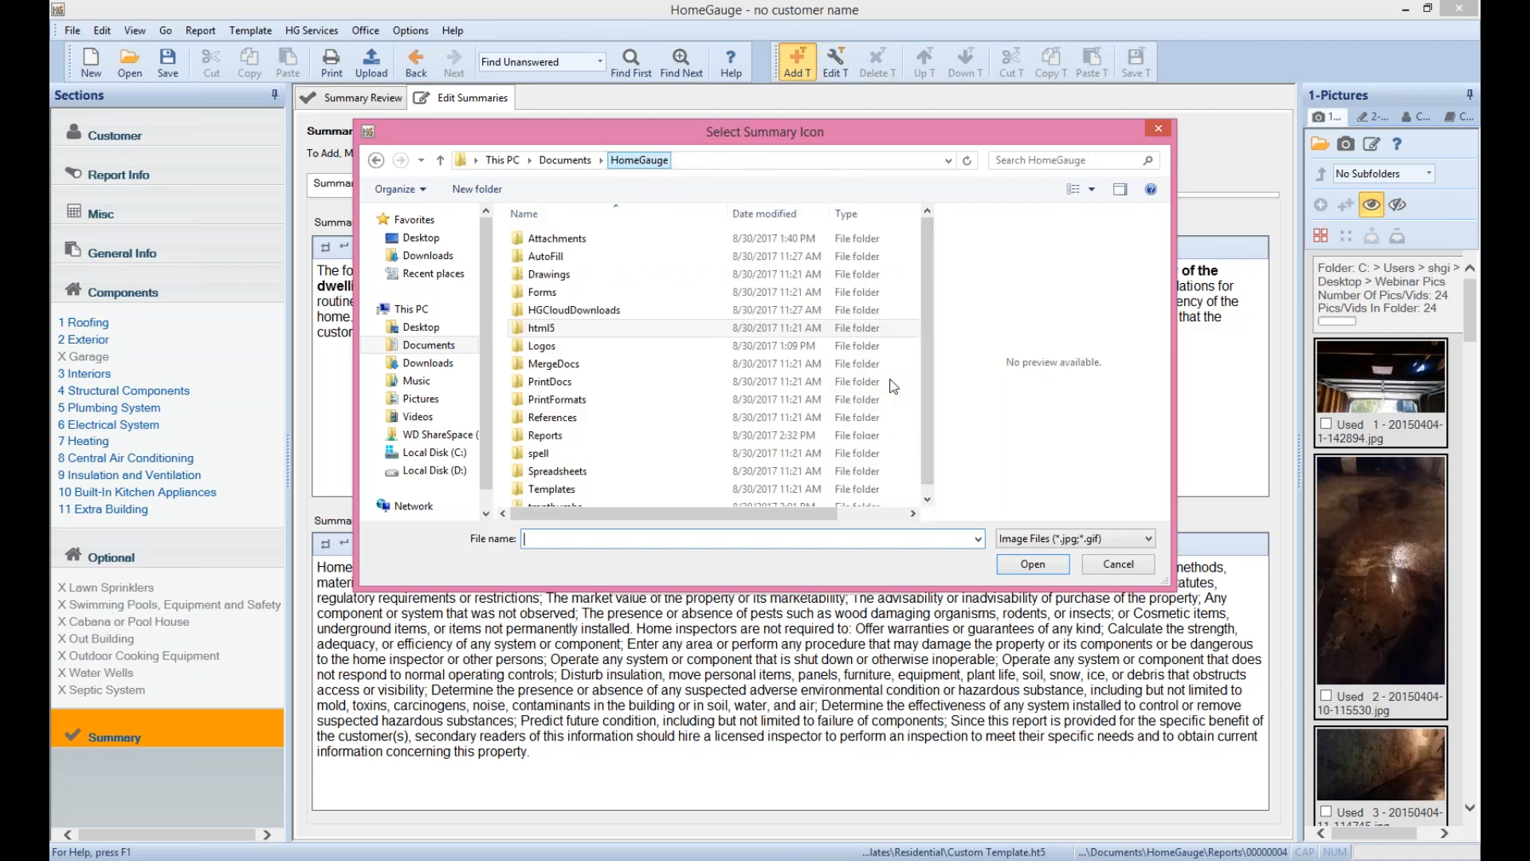
pyautogui.scroll(-1, 931, 280)
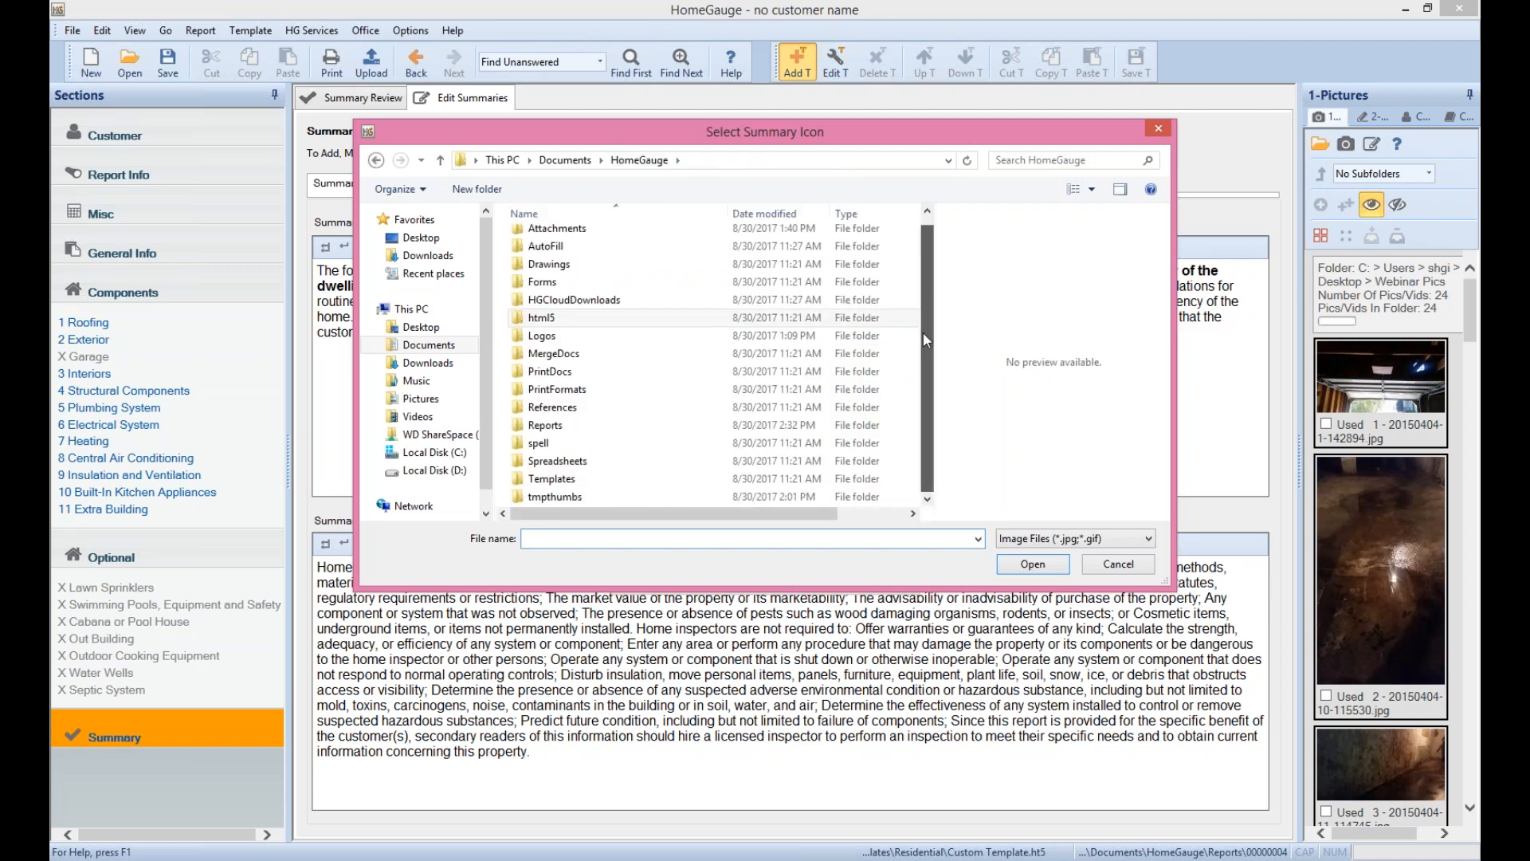
pyautogui.doubleClick(552, 478)
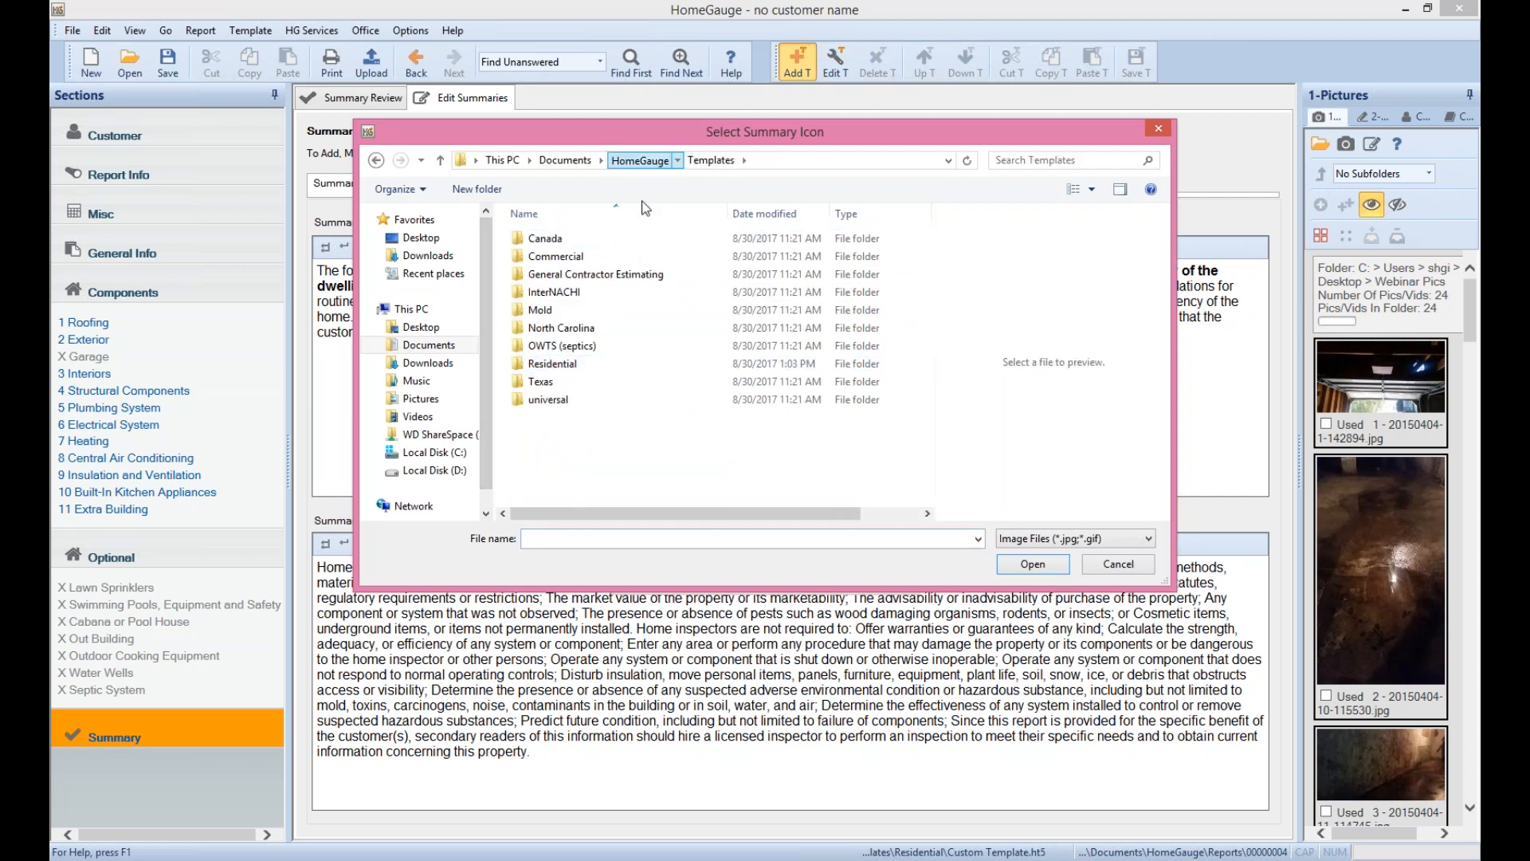
pyautogui.click(641, 159)
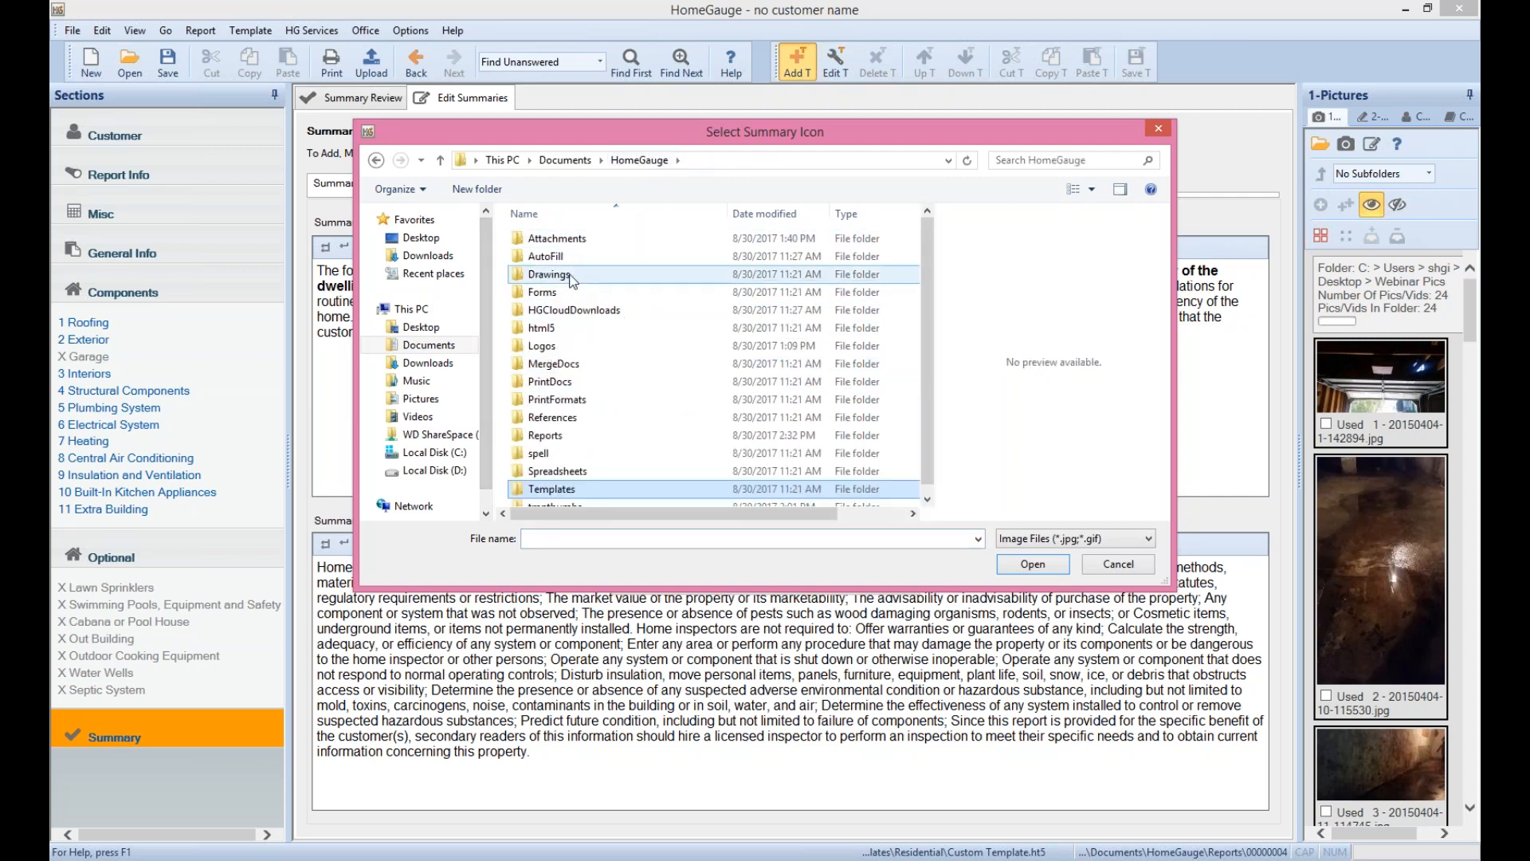
pyautogui.doubleClick(651, 326)
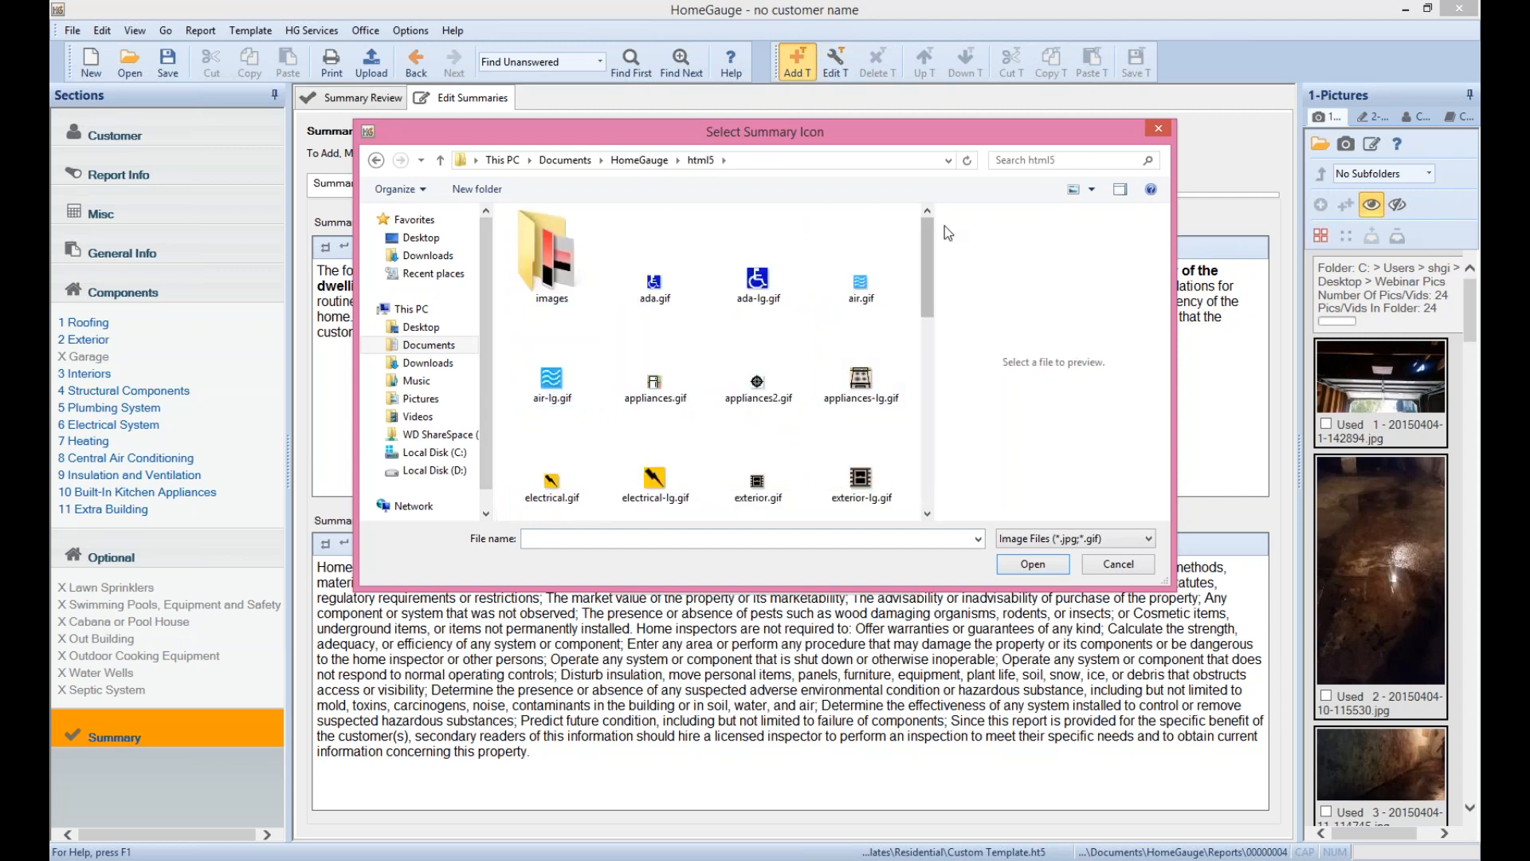
# Choose safety.gif as the Monitor summary's icon and save the new summary
pyautogui.moveTo(925, 242)
pyautogui.mouseDown()
pyautogui.moveTo(928, 279)
pyautogui.moveTo(897, 246)
pyautogui.mouseUp()
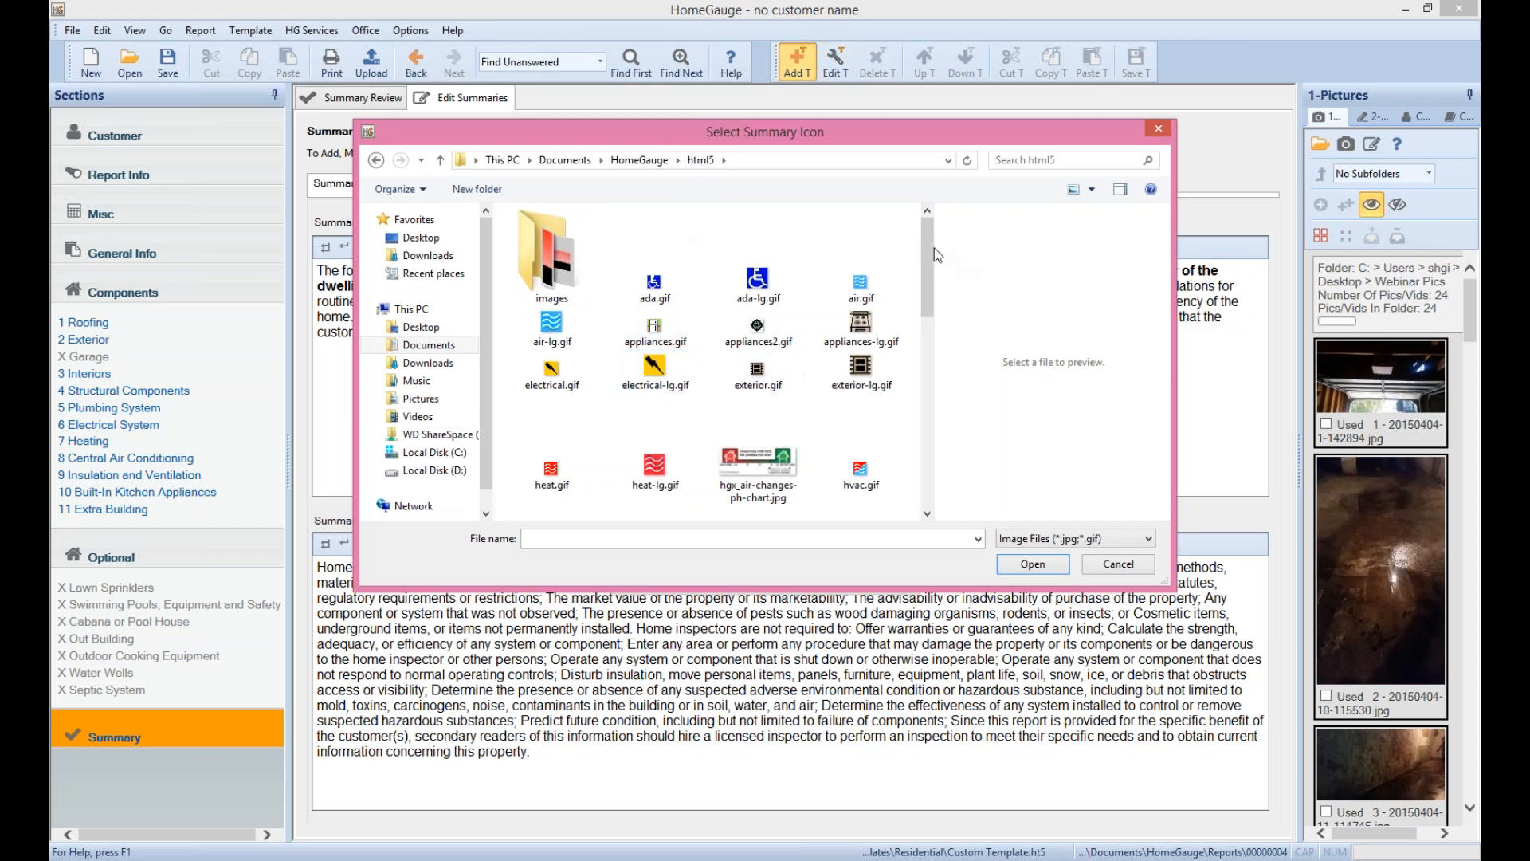
pyautogui.scroll(-2, 876, 319)
pyautogui.scroll(2, 877, 319)
pyautogui.scroll(-5, 923, 262)
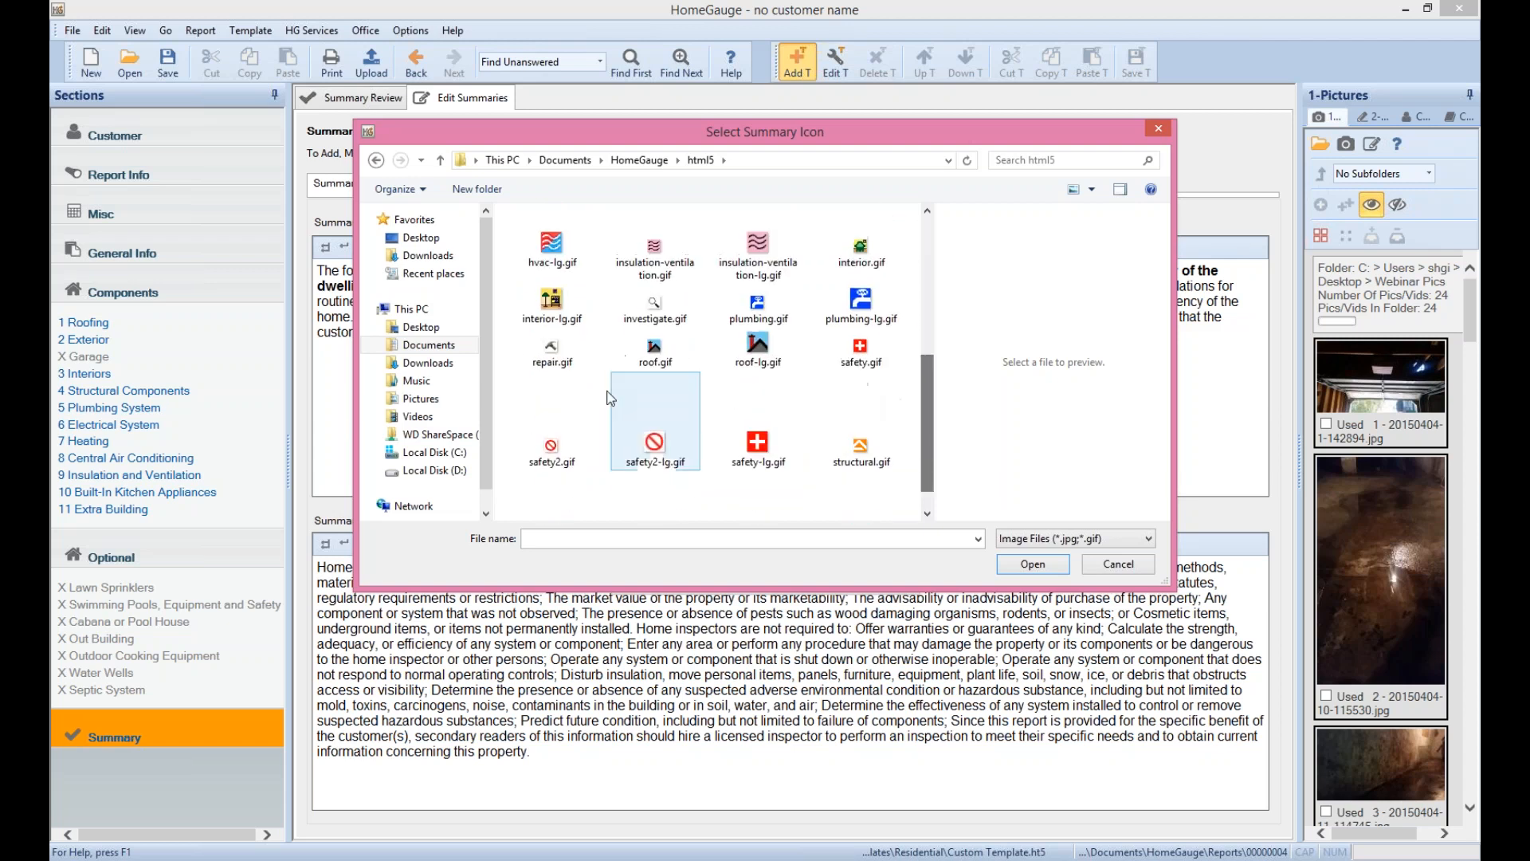
pyautogui.click(551, 311)
pyautogui.click(861, 349)
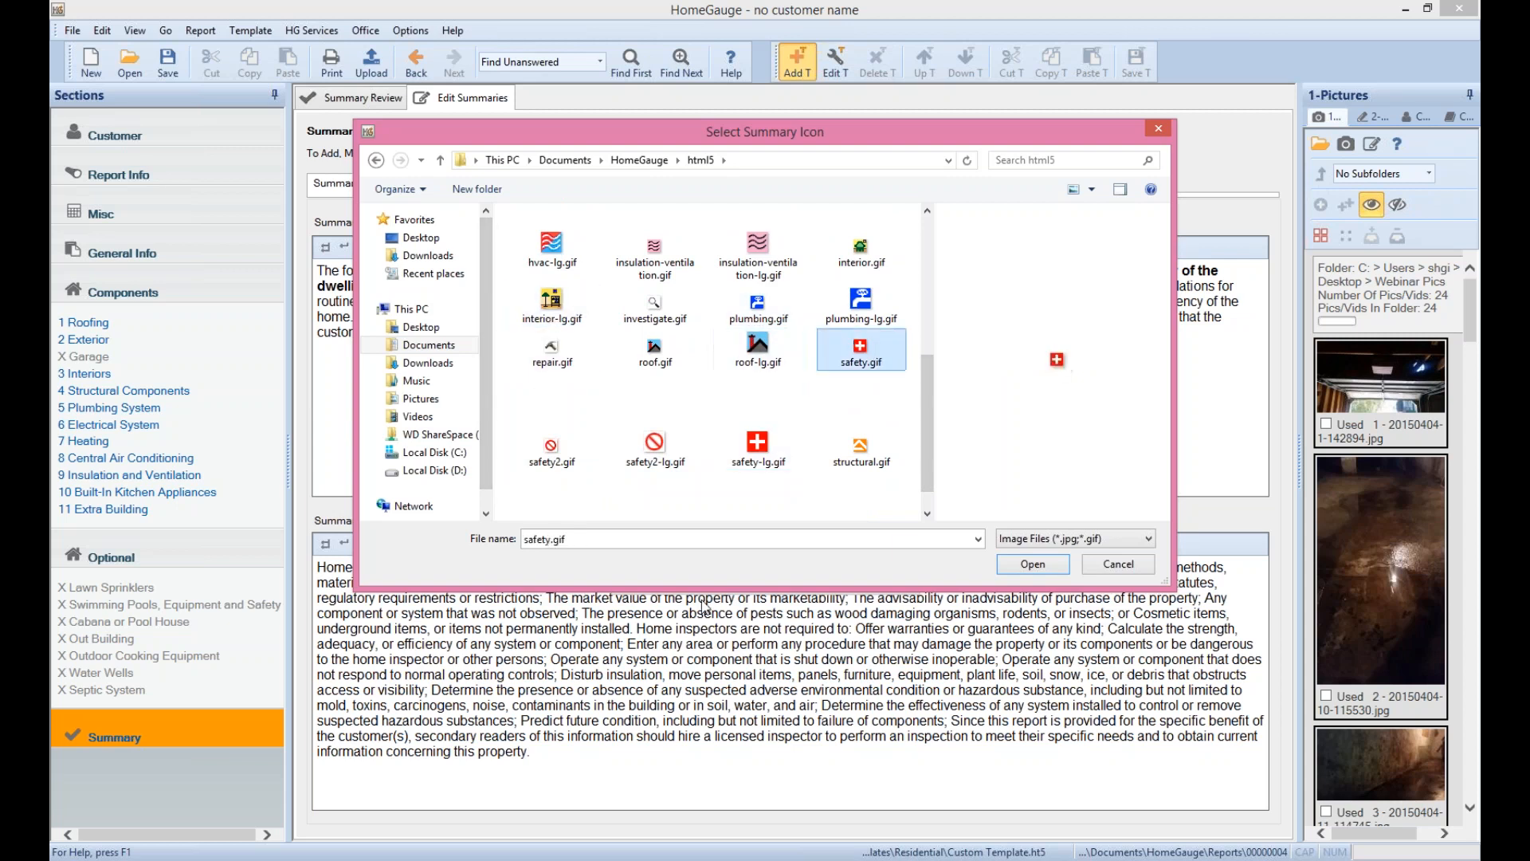
pyautogui.click(1034, 564)
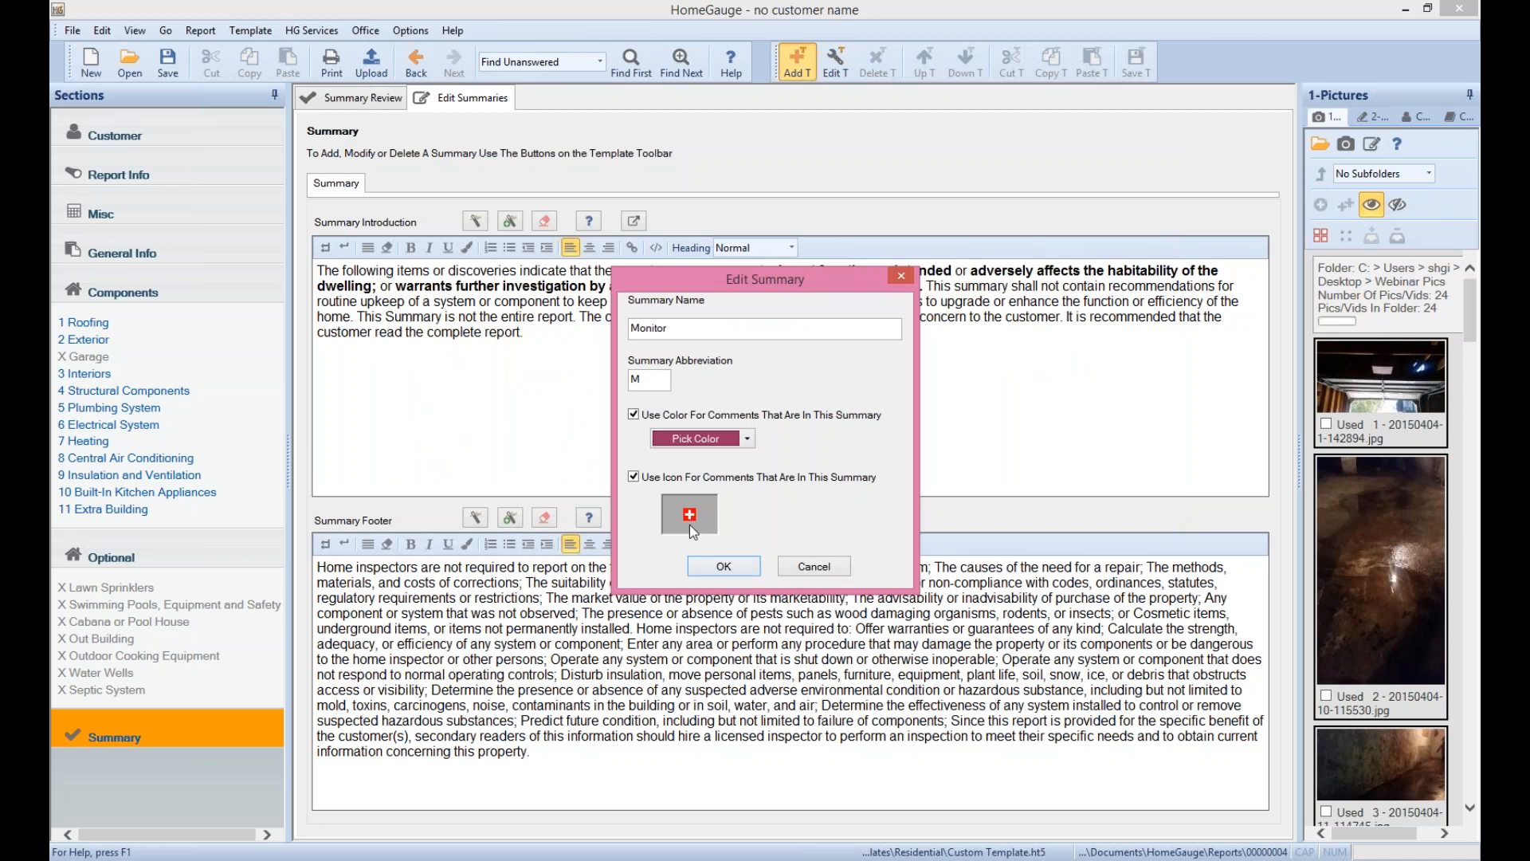
pyautogui.click(721, 566)
# Compare the introduction and footer areas of the Summary and Monitor summaries
pyautogui.click(327, 190)
pyautogui.click(386, 186)
pyautogui.click(333, 186)
pyautogui.click(384, 188)
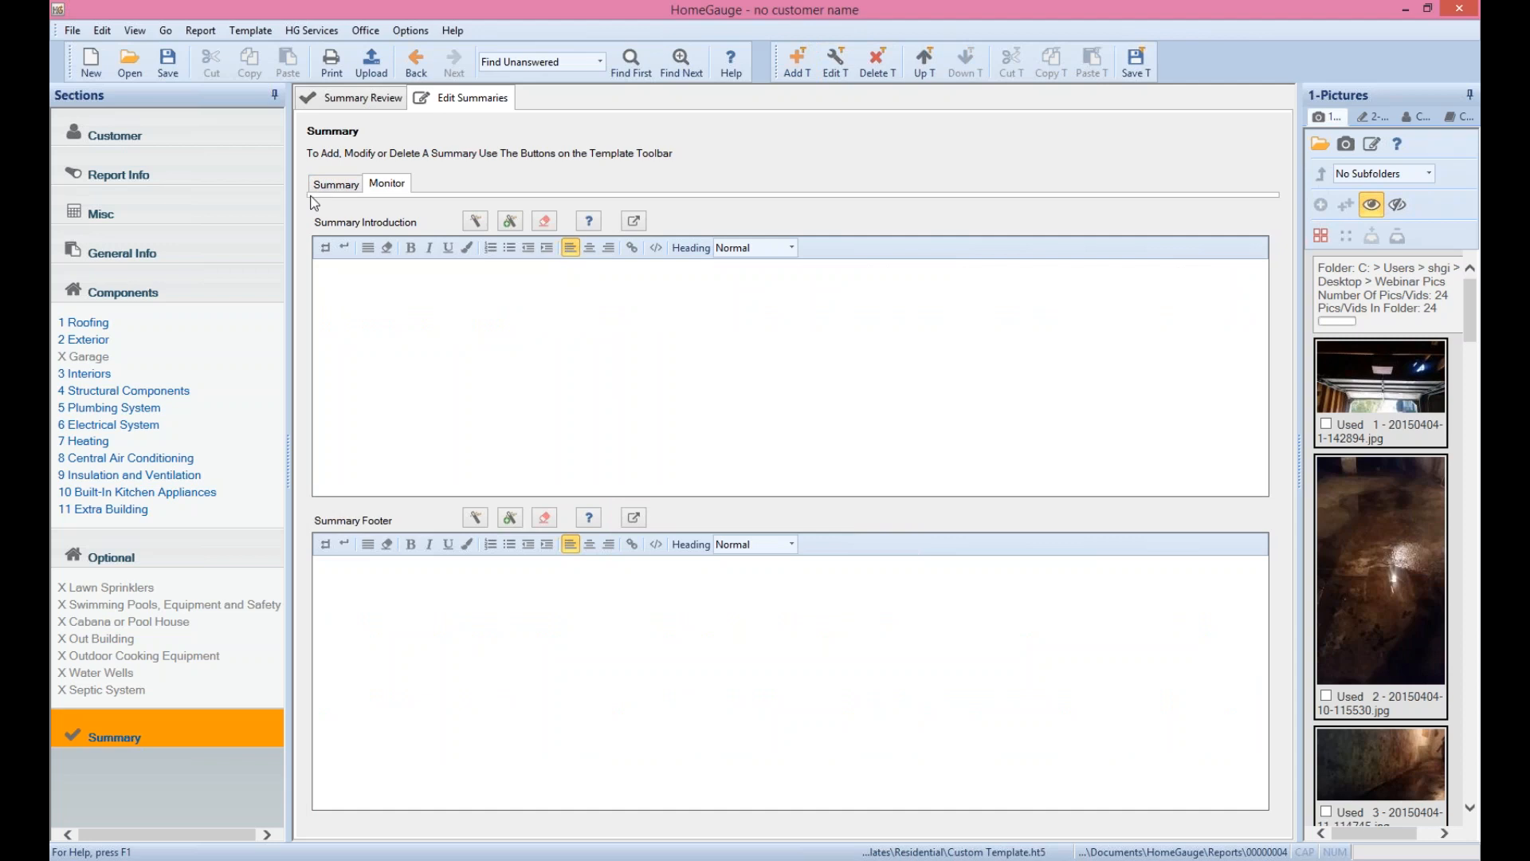
pyautogui.click(335, 184)
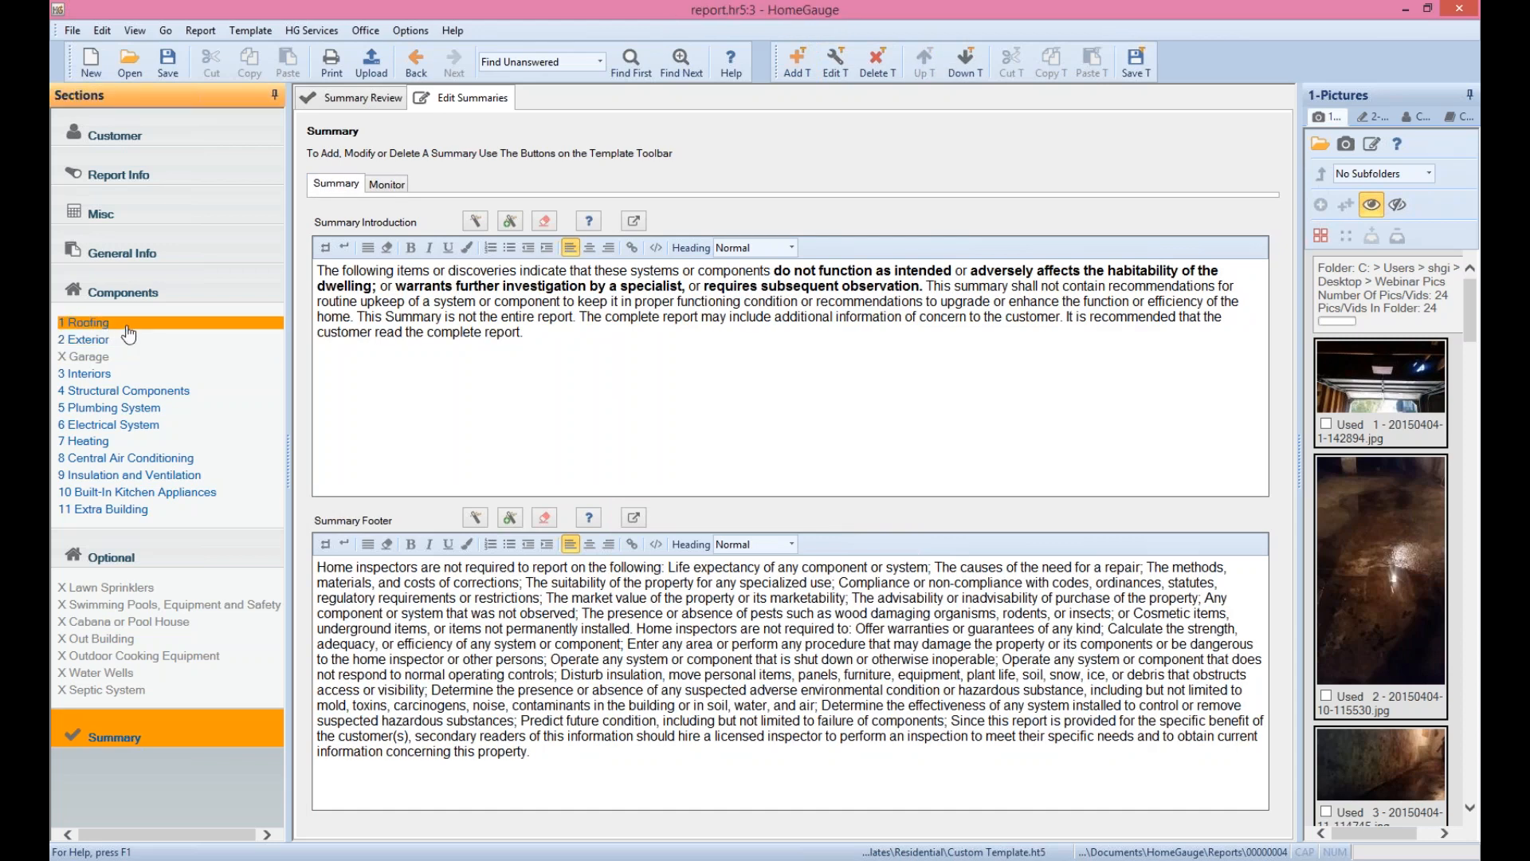
# Insert the "tree limbs in contact roof" comment for Roofing's Roof Coverings item and mark the item M (Monitor)
pyautogui.click(96, 323)
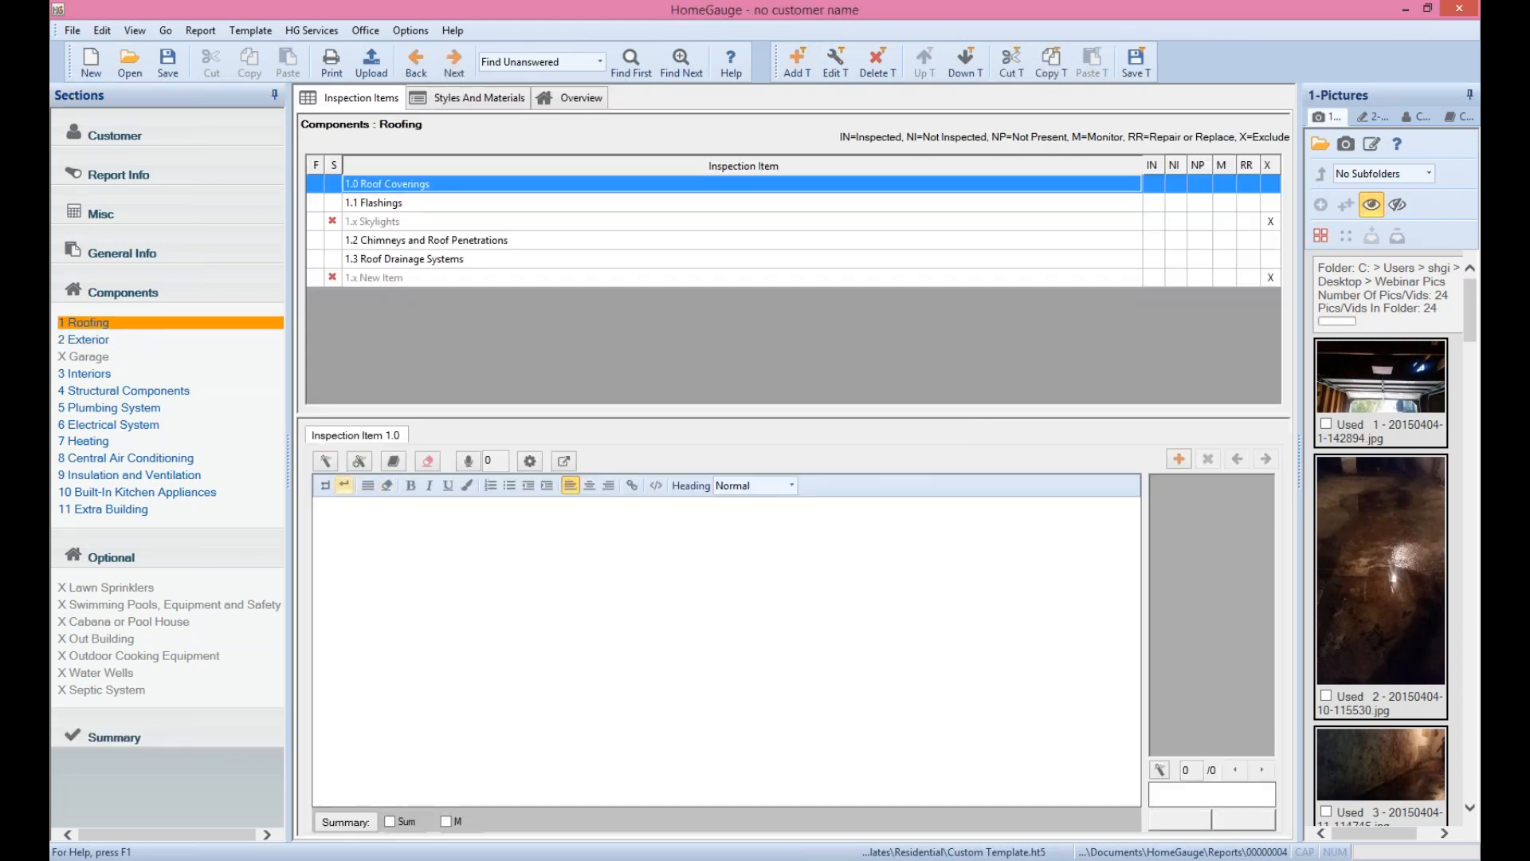
pyautogui.click(326, 462)
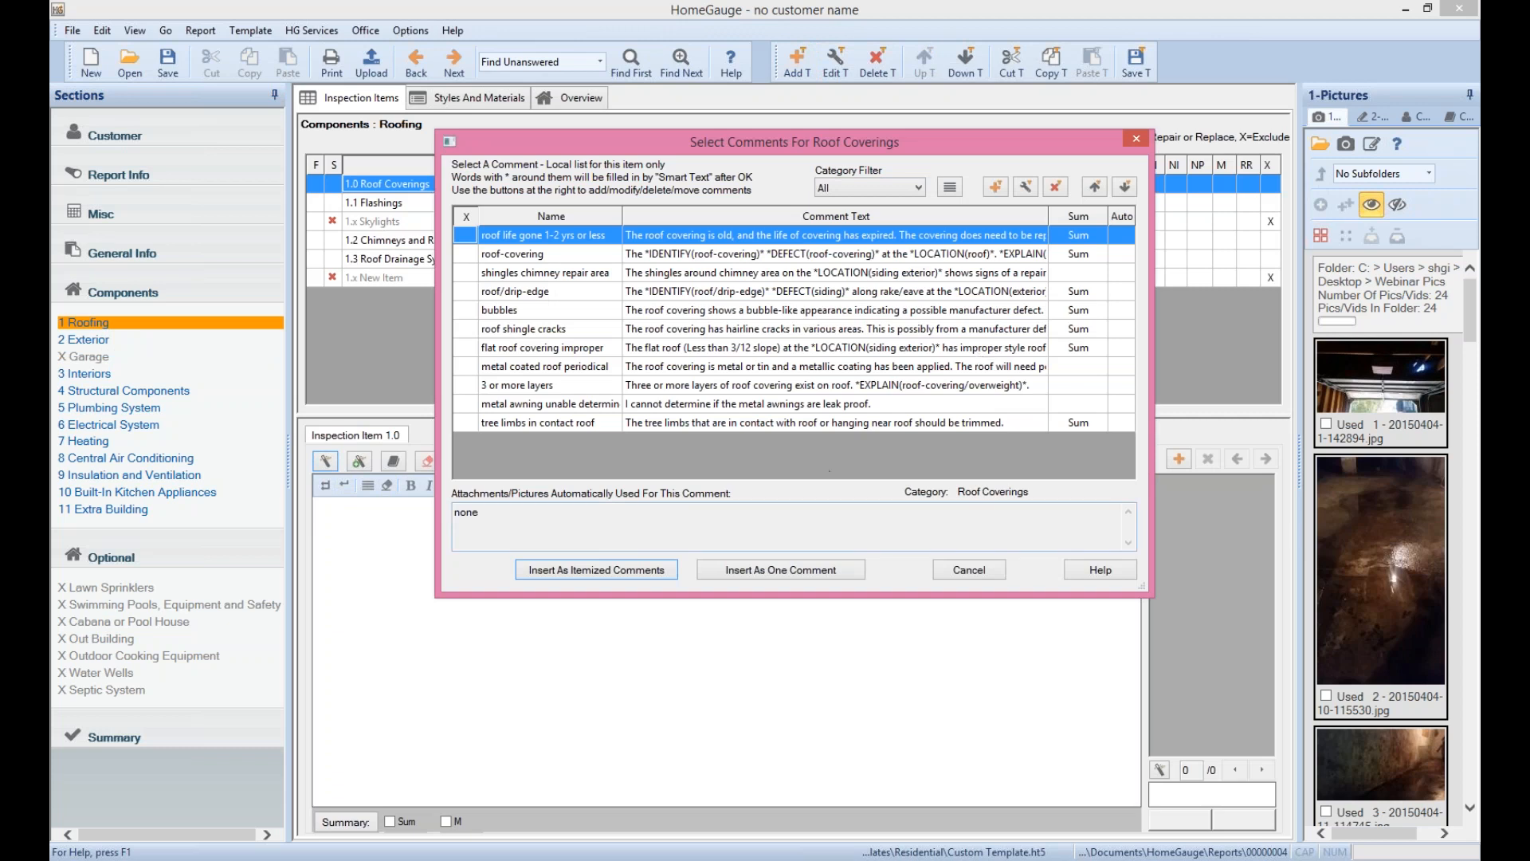
pyautogui.doubleClick(747, 424)
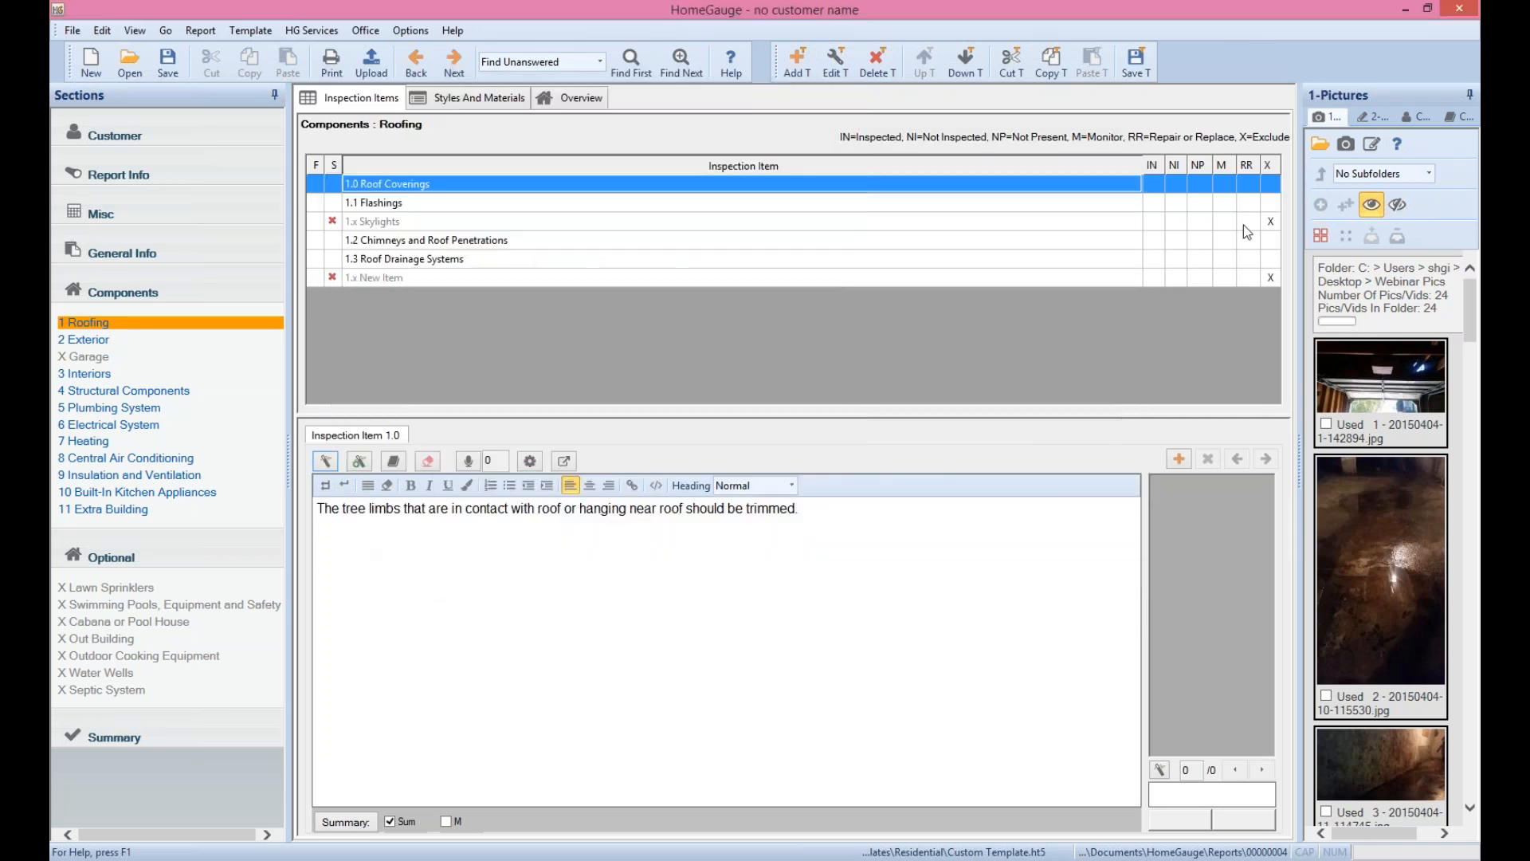
pyautogui.click(1225, 187)
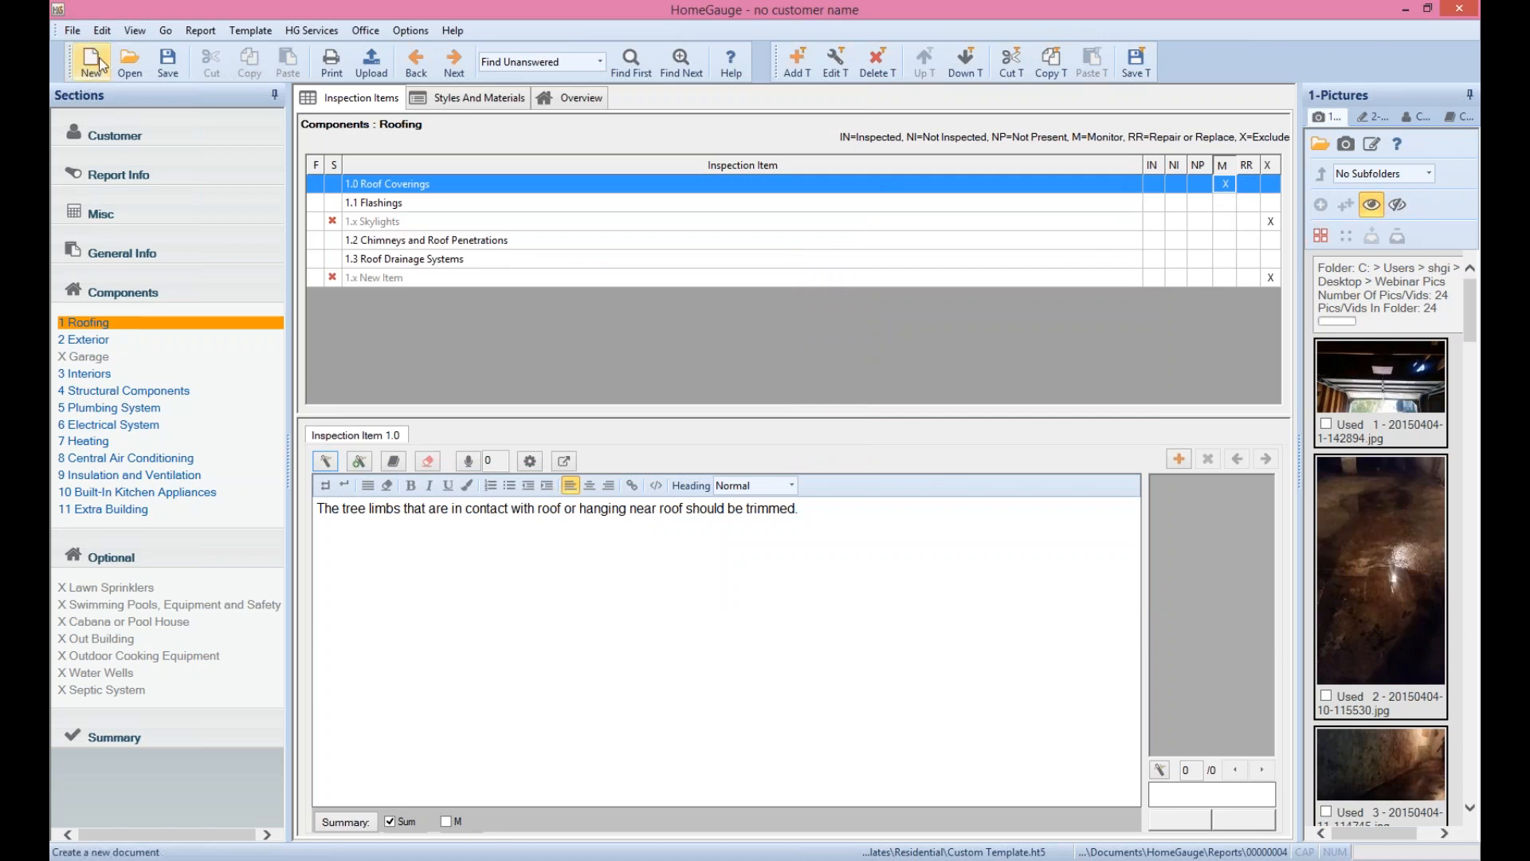
# Edit the default column headers for all sections so the Monitor column automatically selects only the Monitor (M) summary, and save the template
pyautogui.click(248, 32)
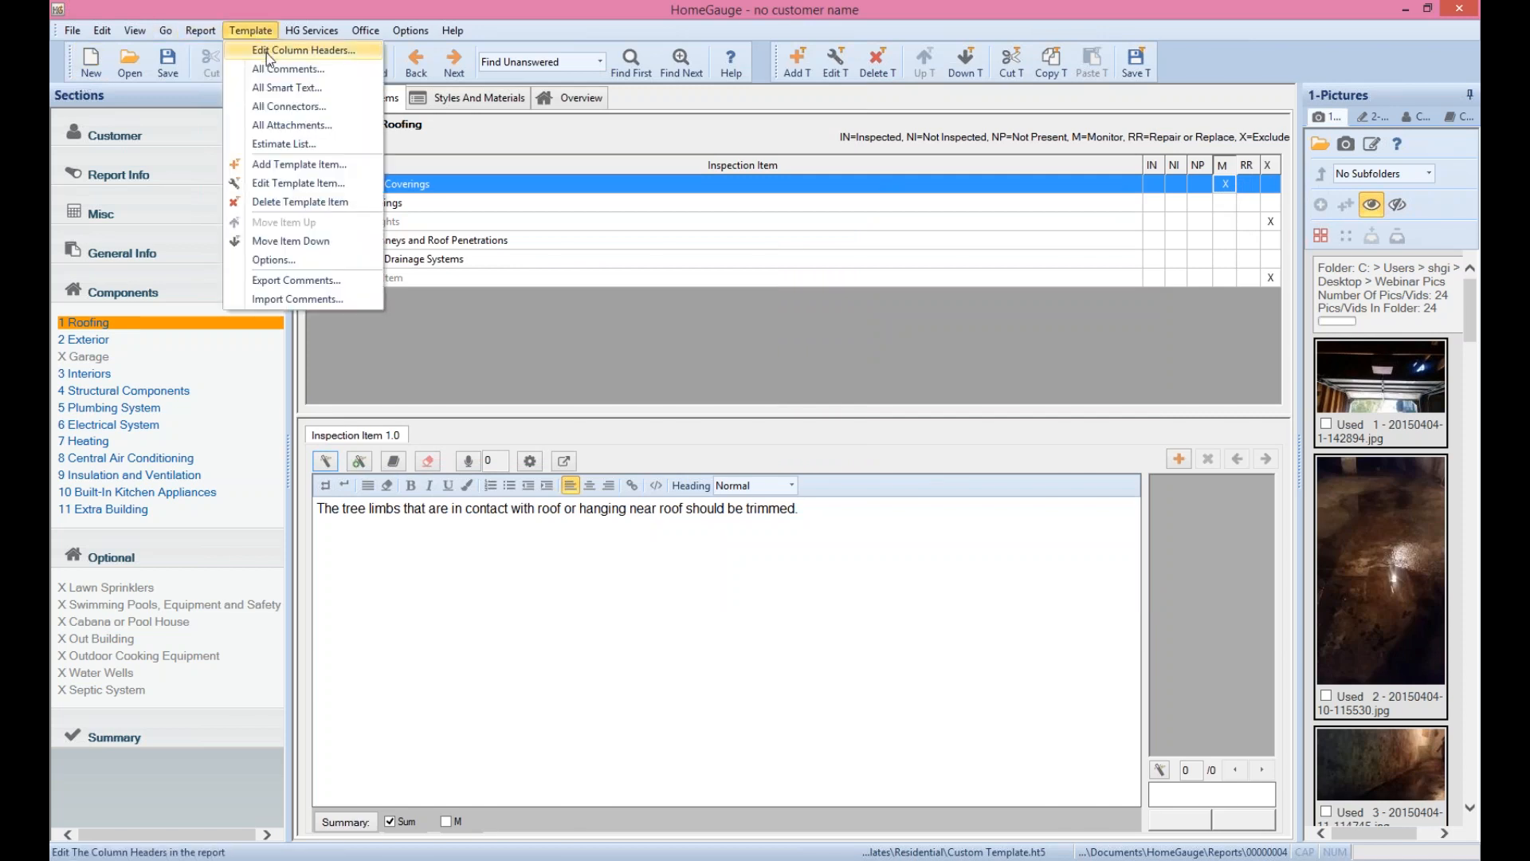
pyautogui.click(266, 51)
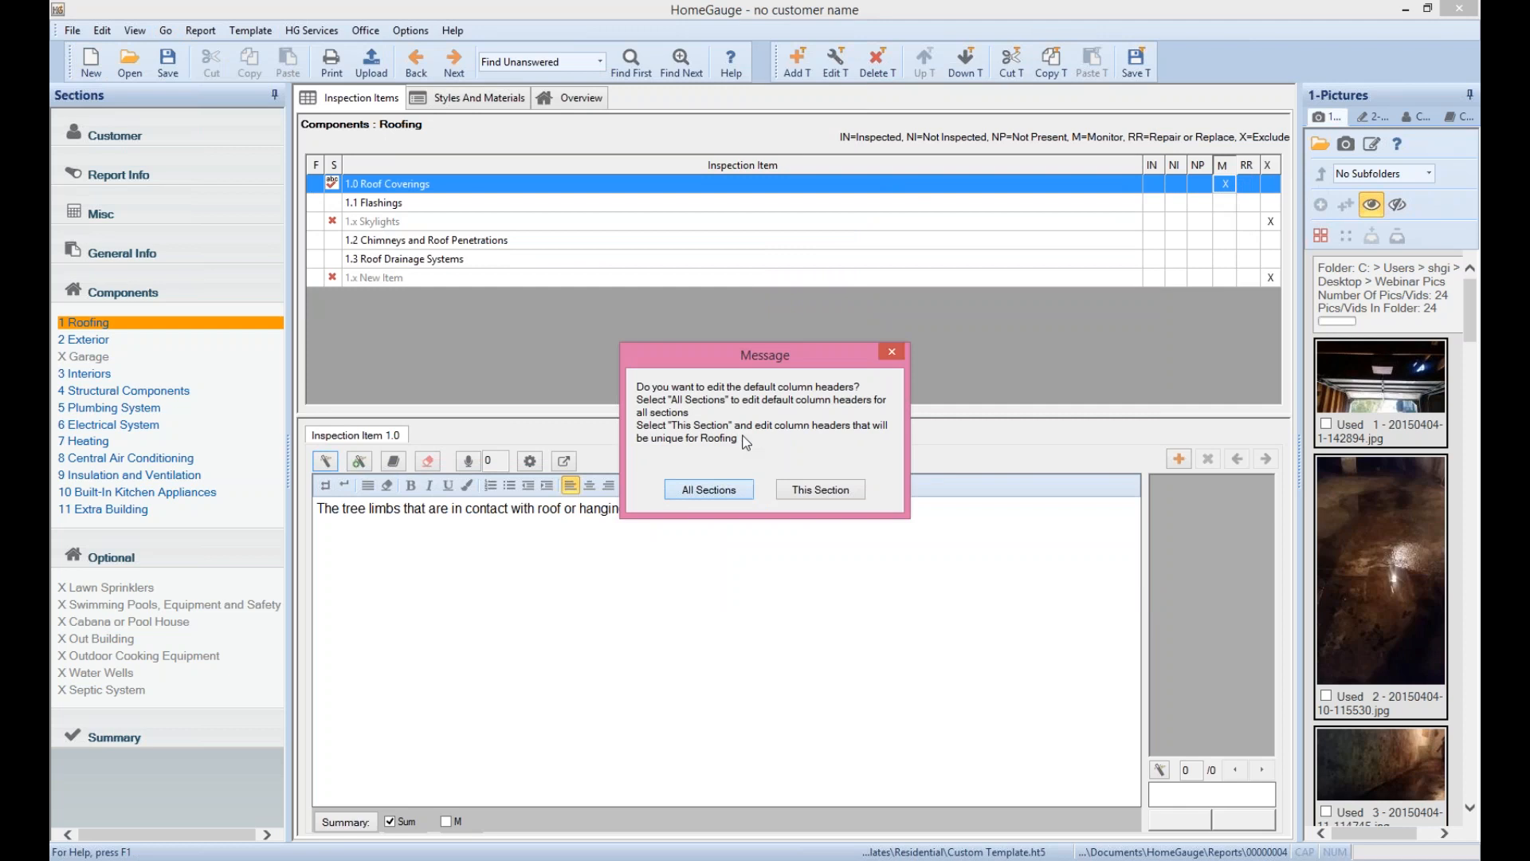
pyautogui.click(712, 491)
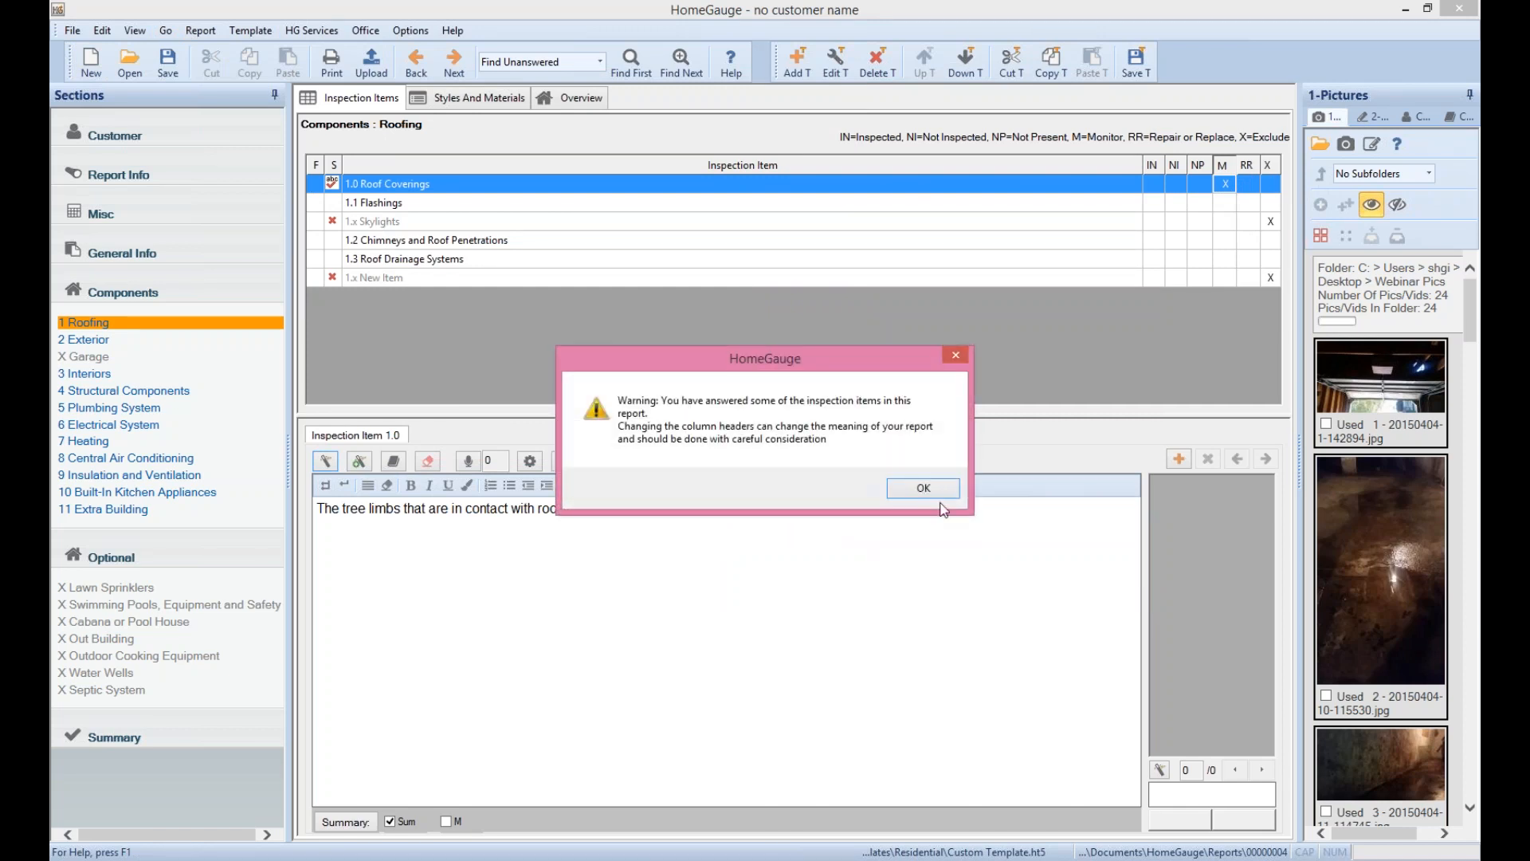
pyautogui.click(934, 489)
pyautogui.click(848, 295)
pyautogui.click(654, 581)
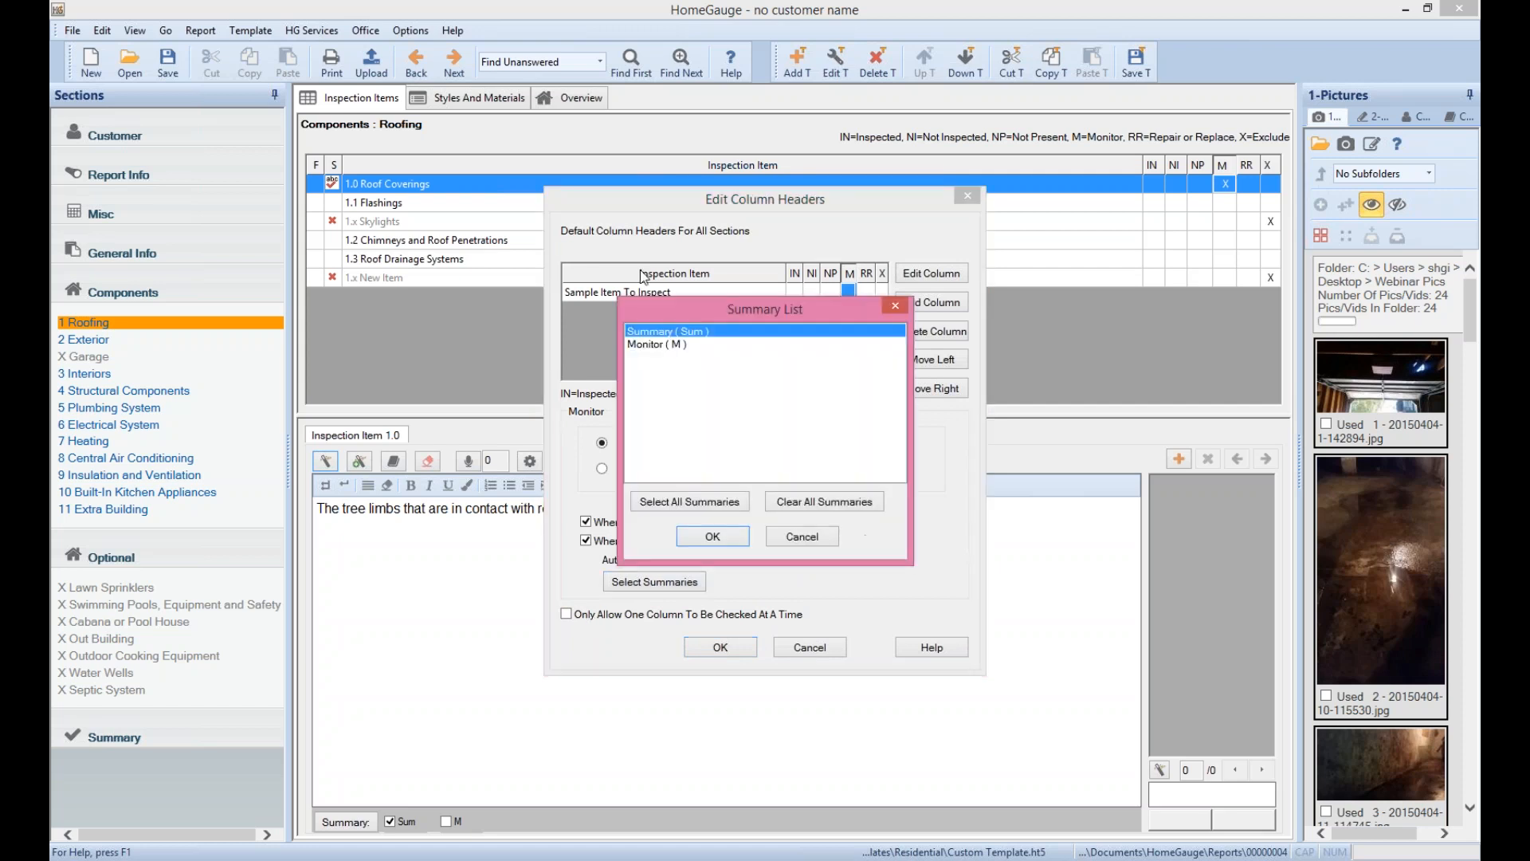
pyautogui.click(684, 345)
pyautogui.click(704, 329)
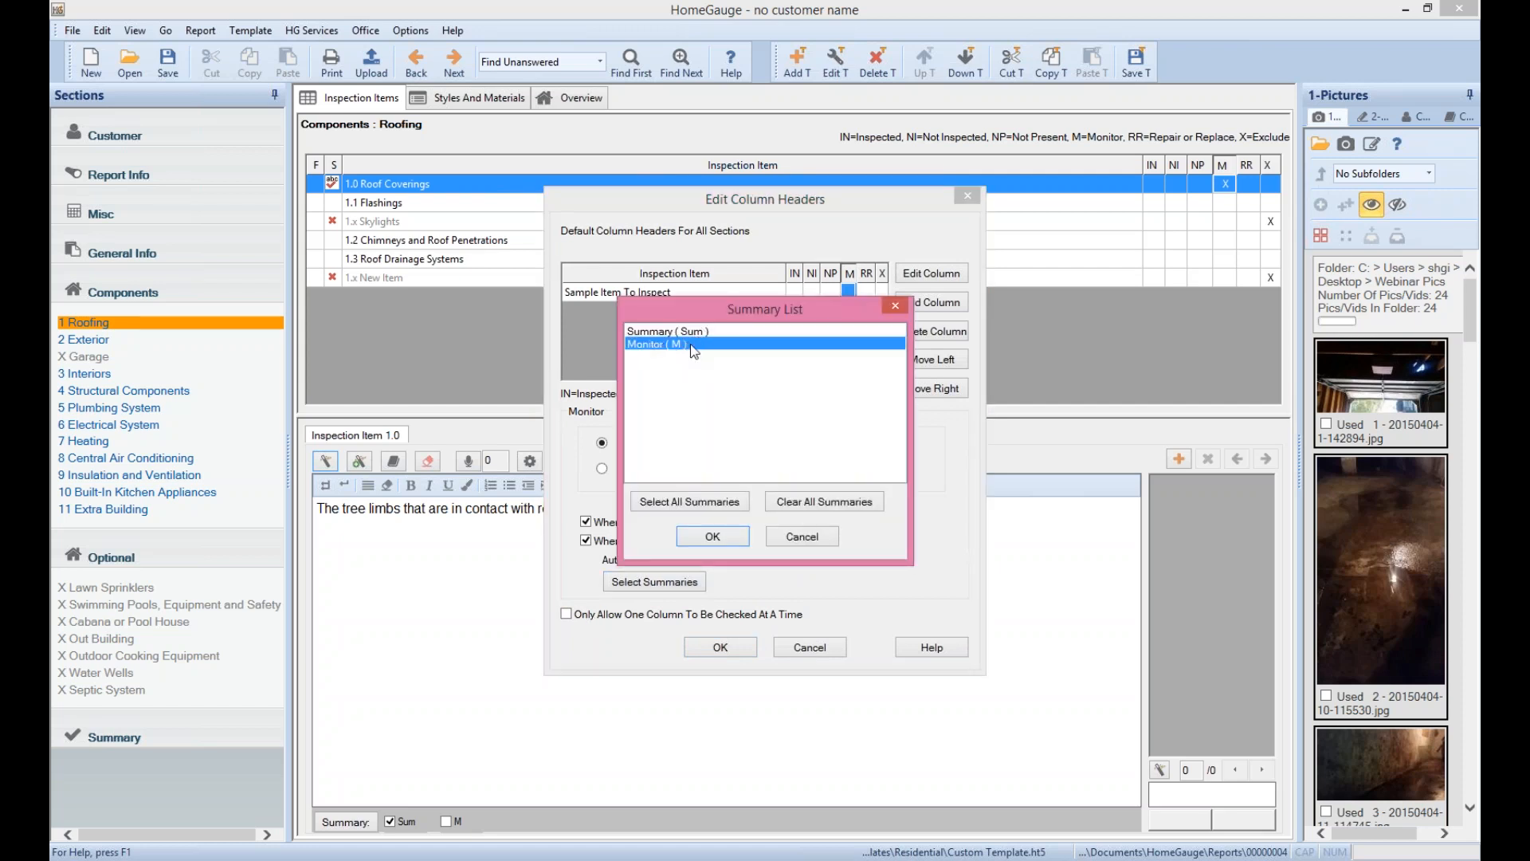
pyautogui.click(713, 536)
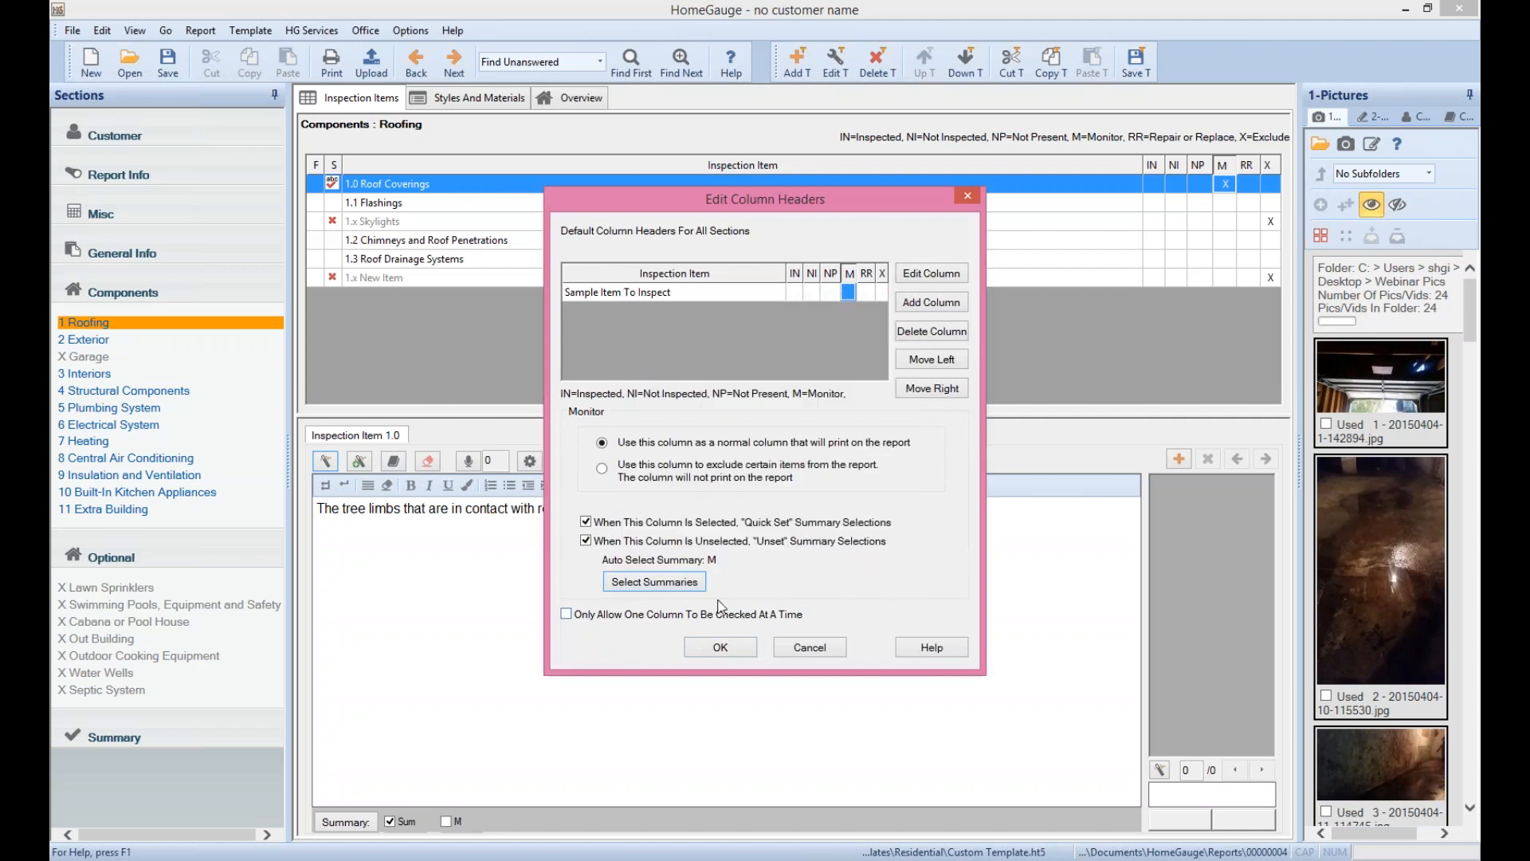
pyautogui.click(710, 648)
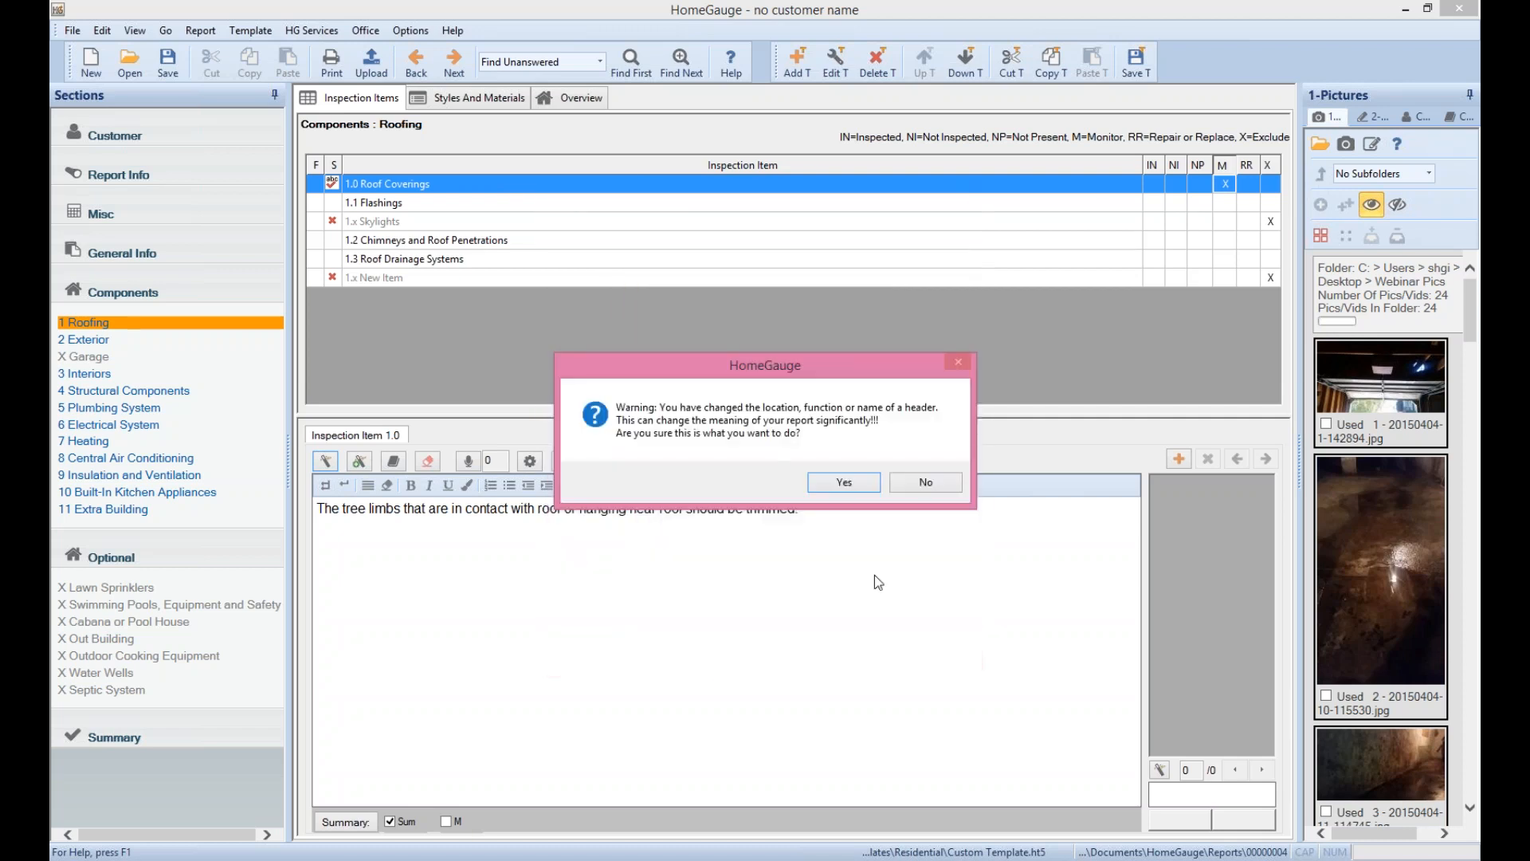
pyautogui.click(844, 482)
pyautogui.click(1135, 61)
# Try to switch the Roof Coverings comment from the Sum summary to M and filter the summary review by Monitor
pyautogui.click(390, 822)
pyautogui.click(446, 822)
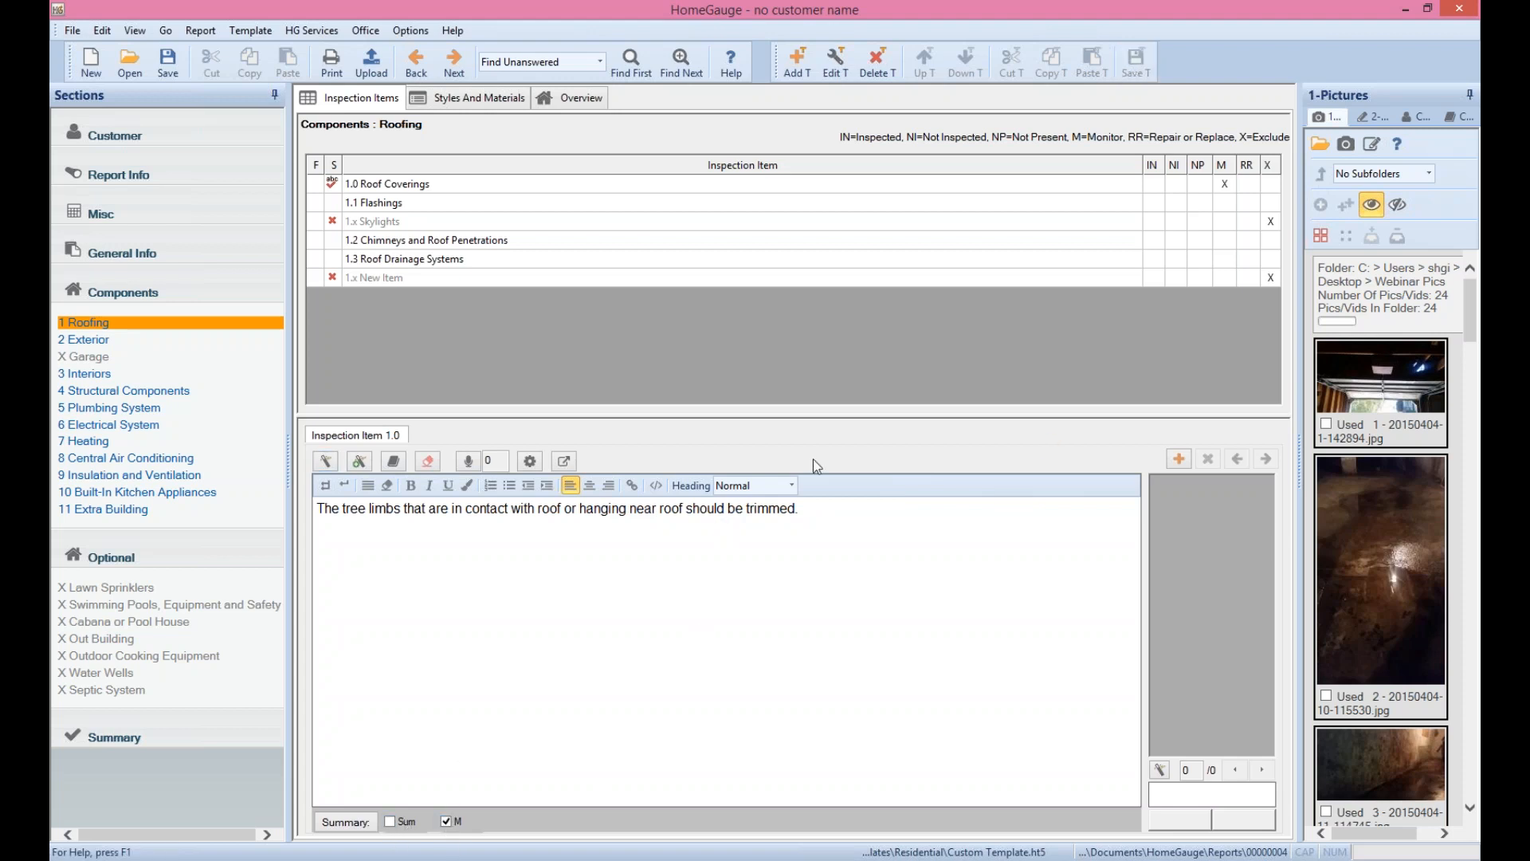
pyautogui.click(127, 740)
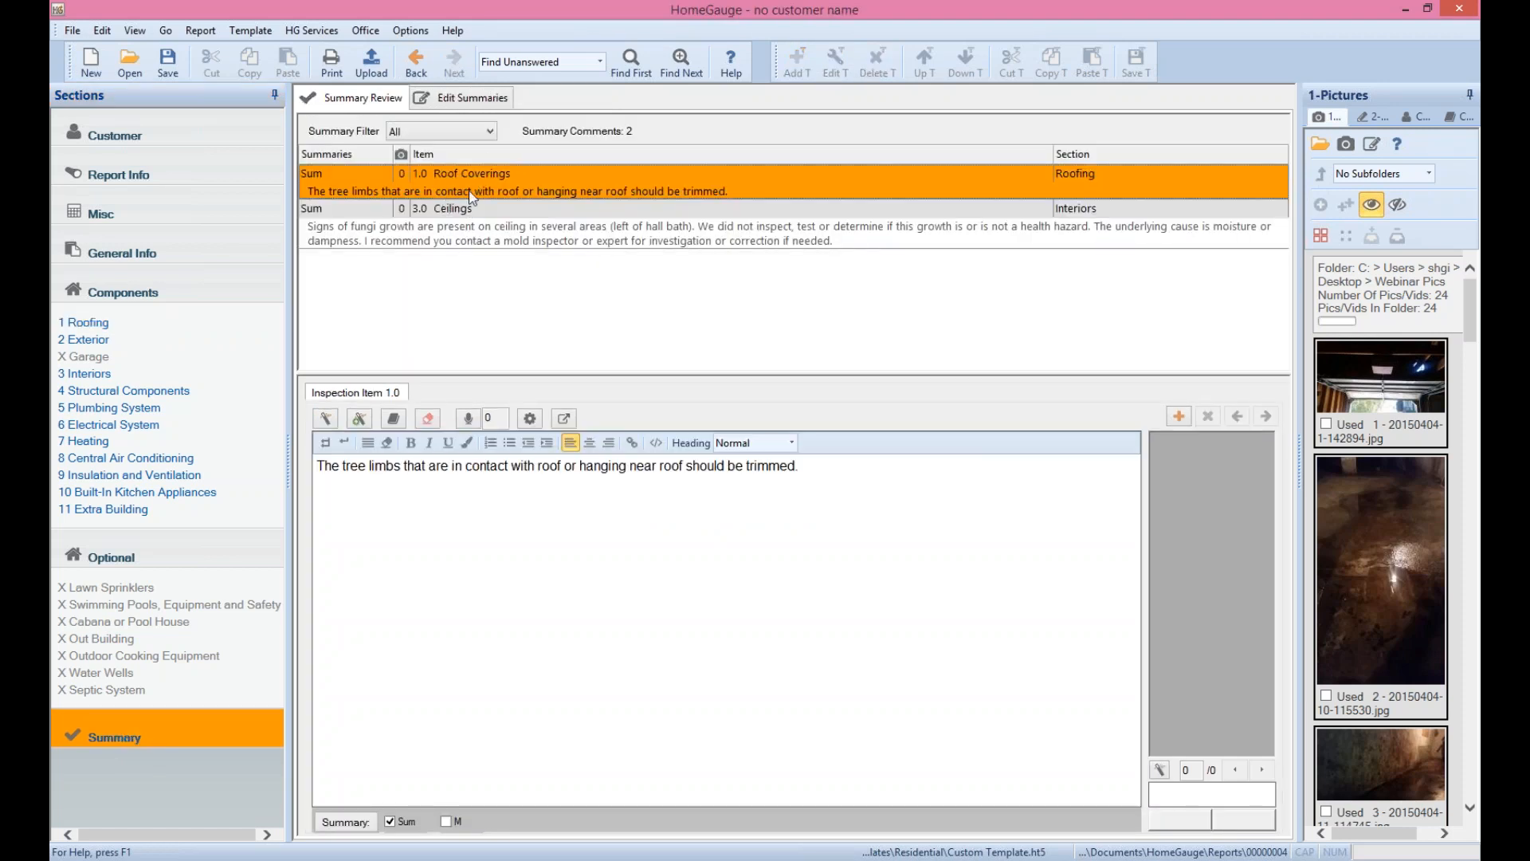
pyautogui.click(482, 131)
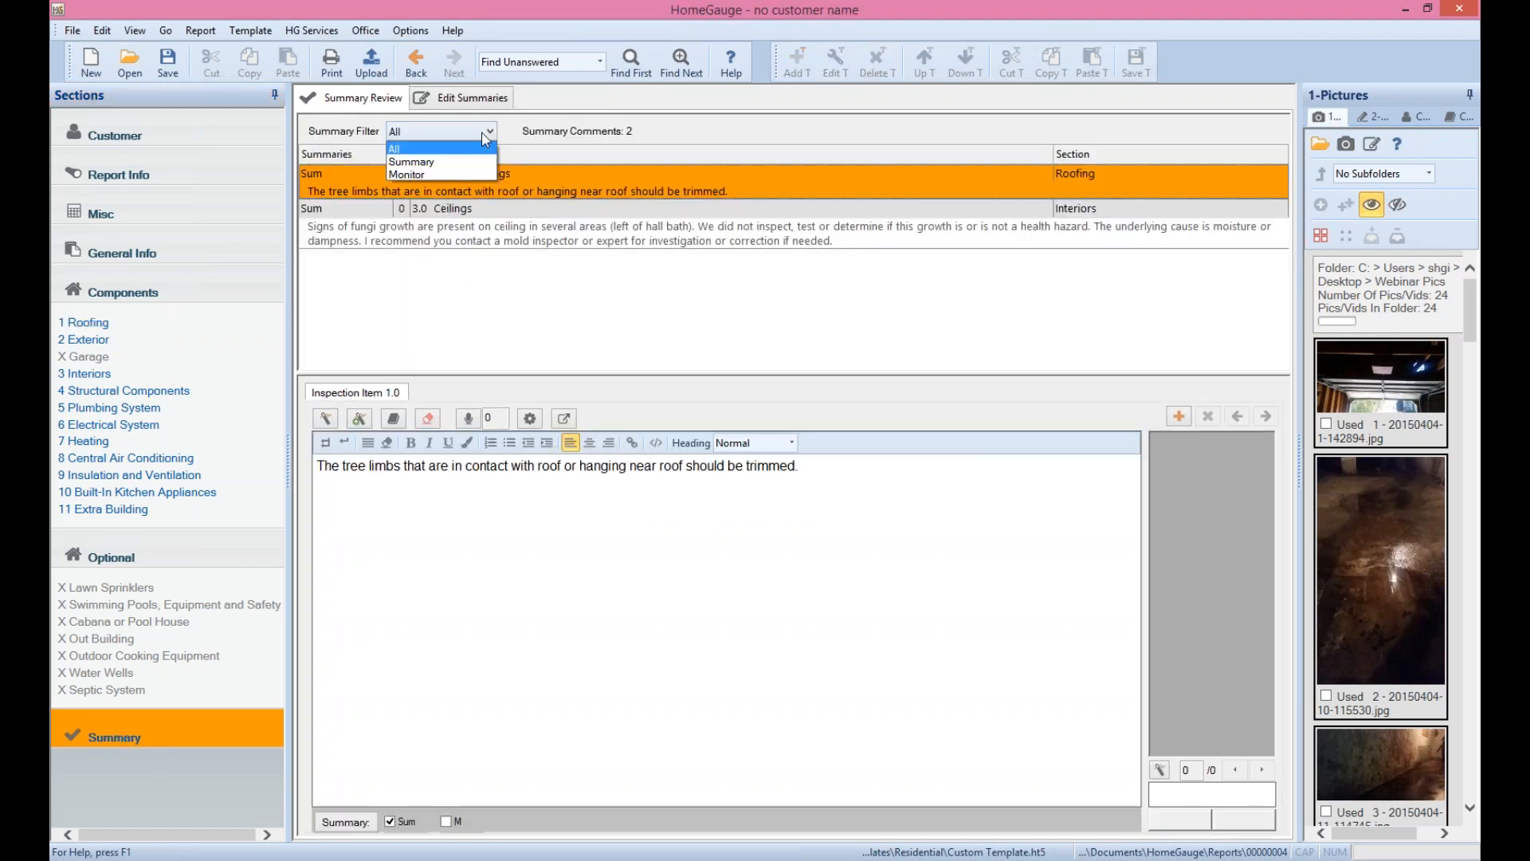
pyautogui.click(418, 169)
# Assign Roofing's Roof Coverings comment to the M summary instead of Sum, and filter the summary review by Monitor
pyautogui.click(112, 323)
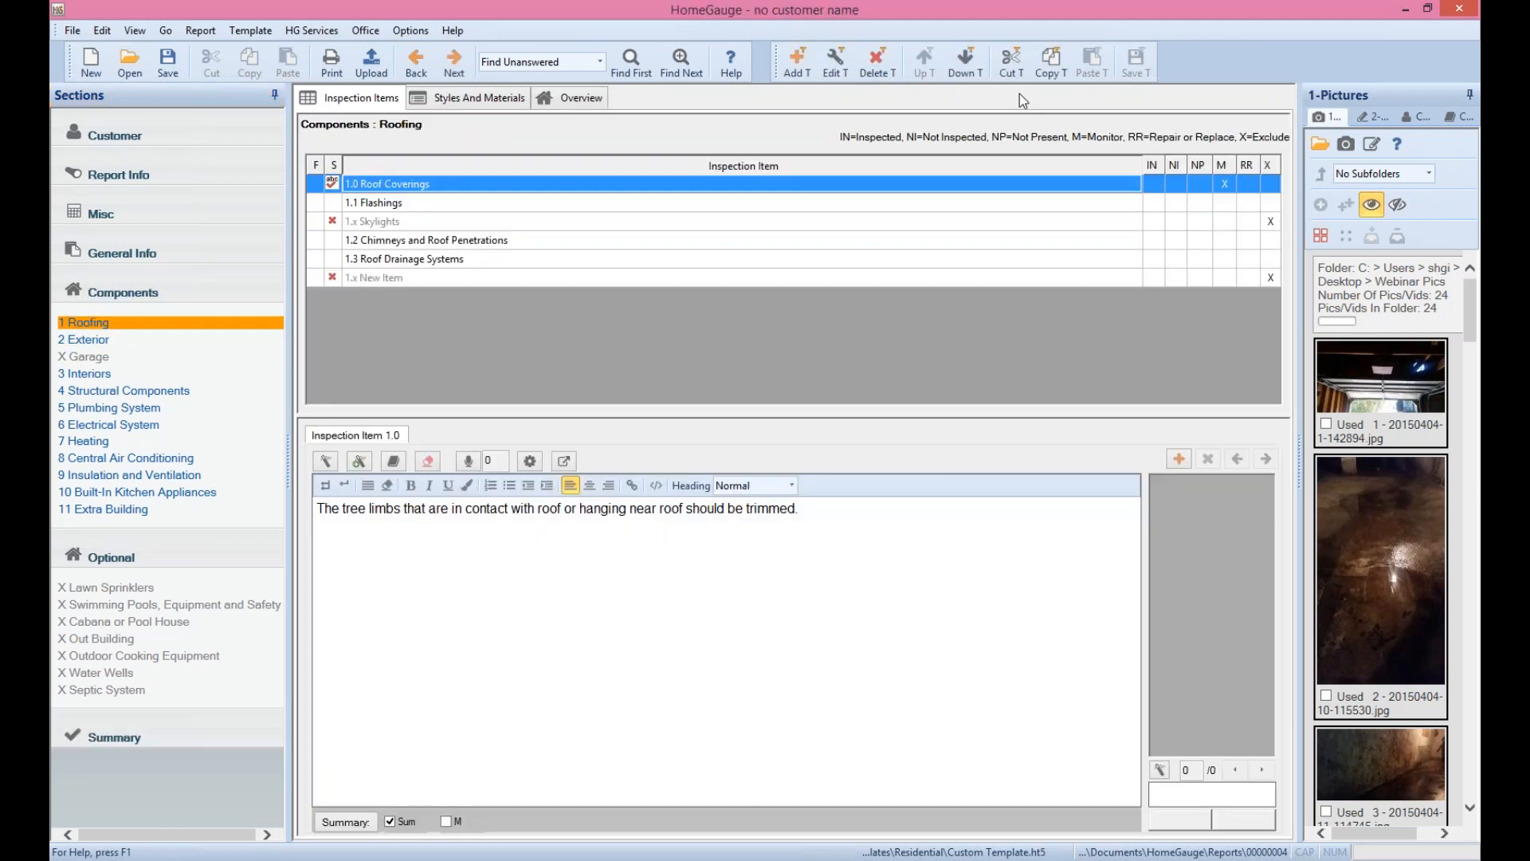
pyautogui.click(446, 822)
pyautogui.click(391, 822)
pyautogui.click(165, 738)
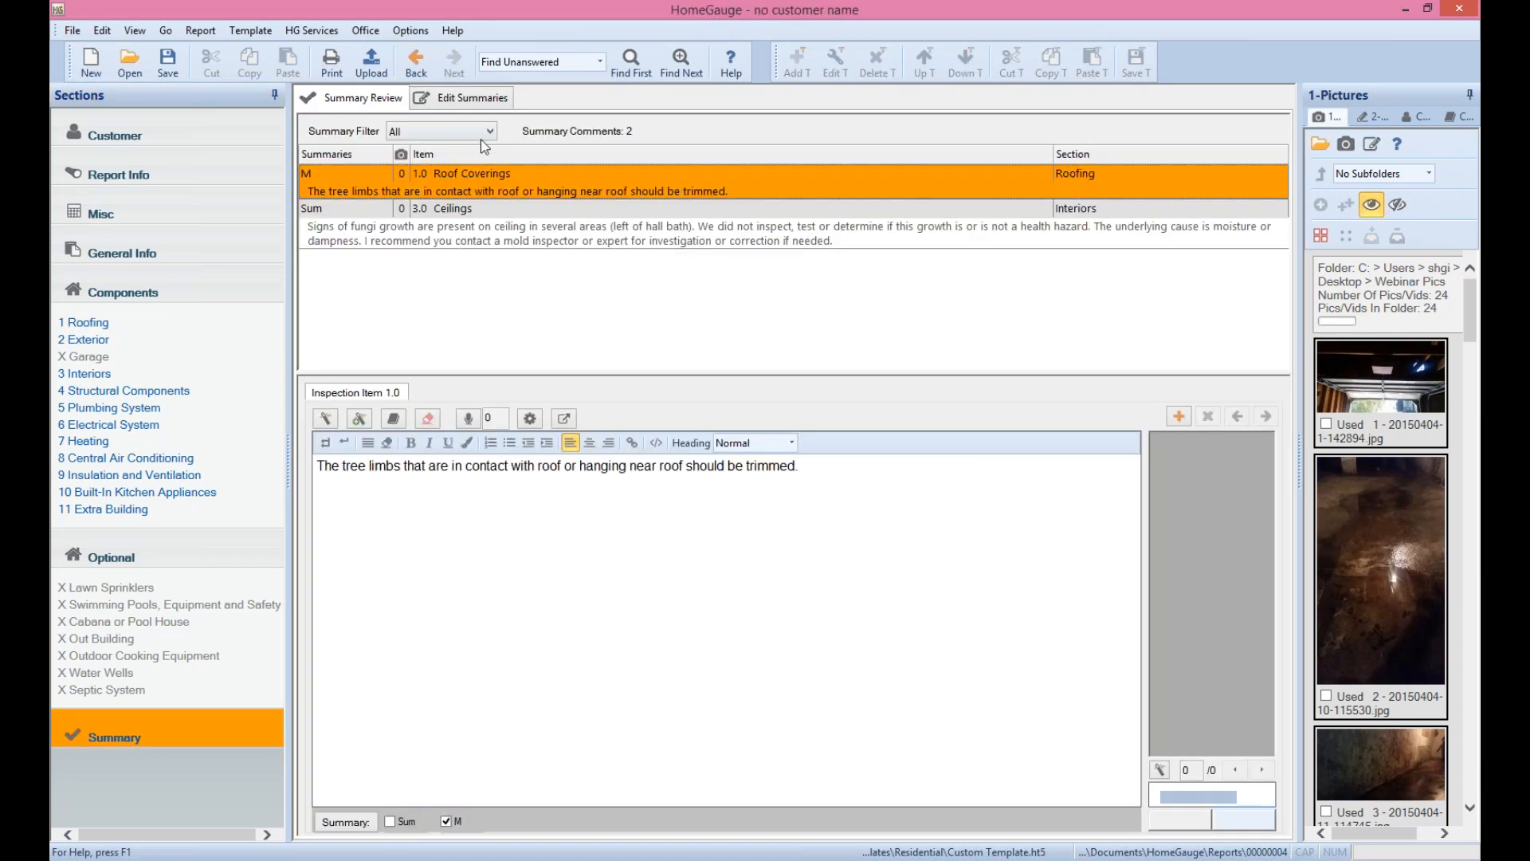
pyautogui.click(487, 132)
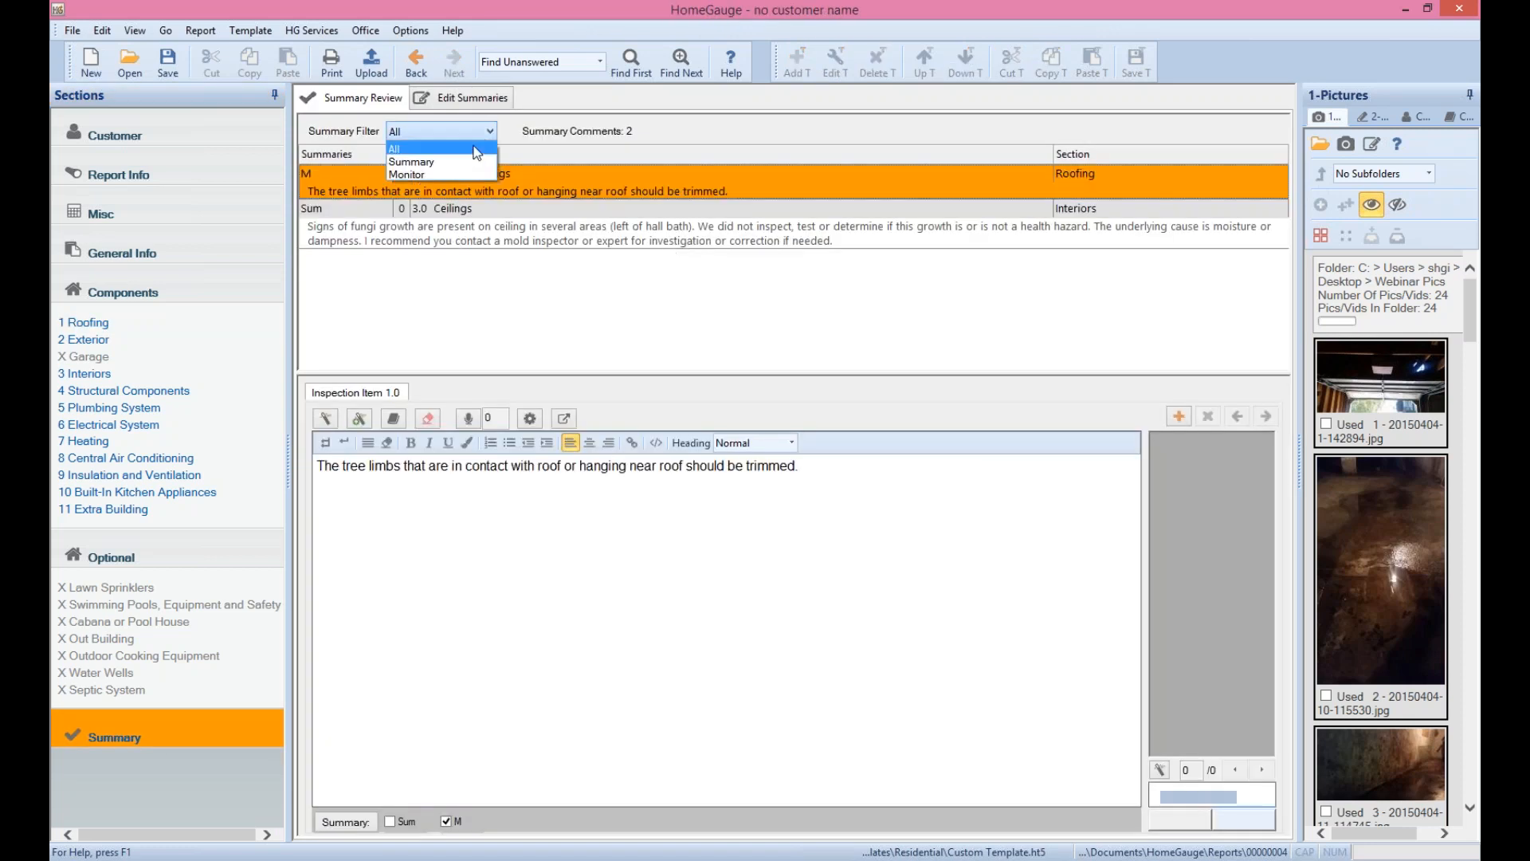
pyautogui.click(442, 171)
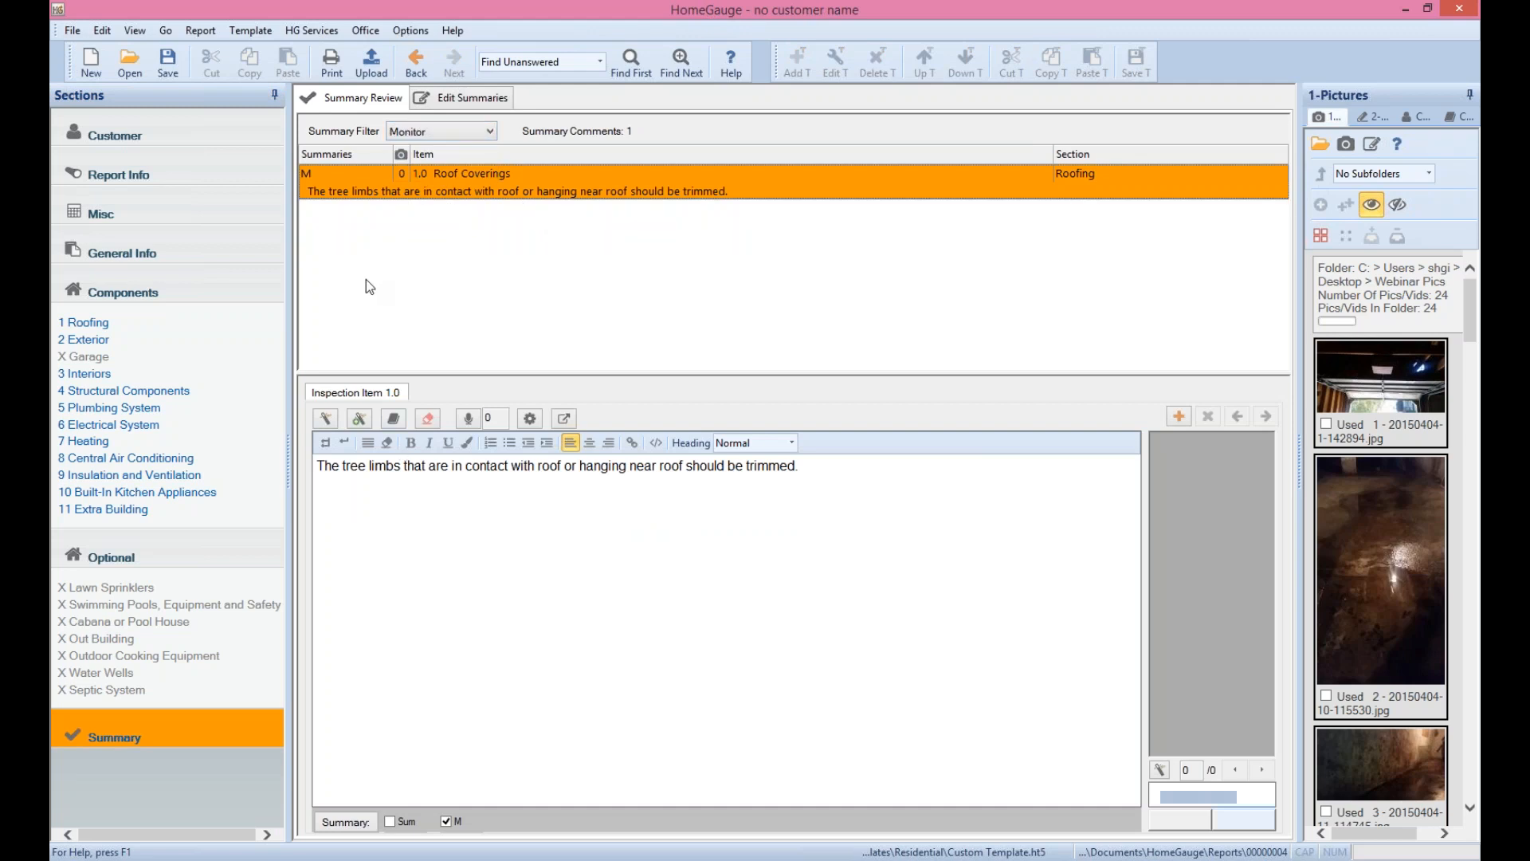
# Preview the full report for printing and examine the icon and colour of the Roof Coverings comment in the Roofing section
pyautogui.click(343, 65)
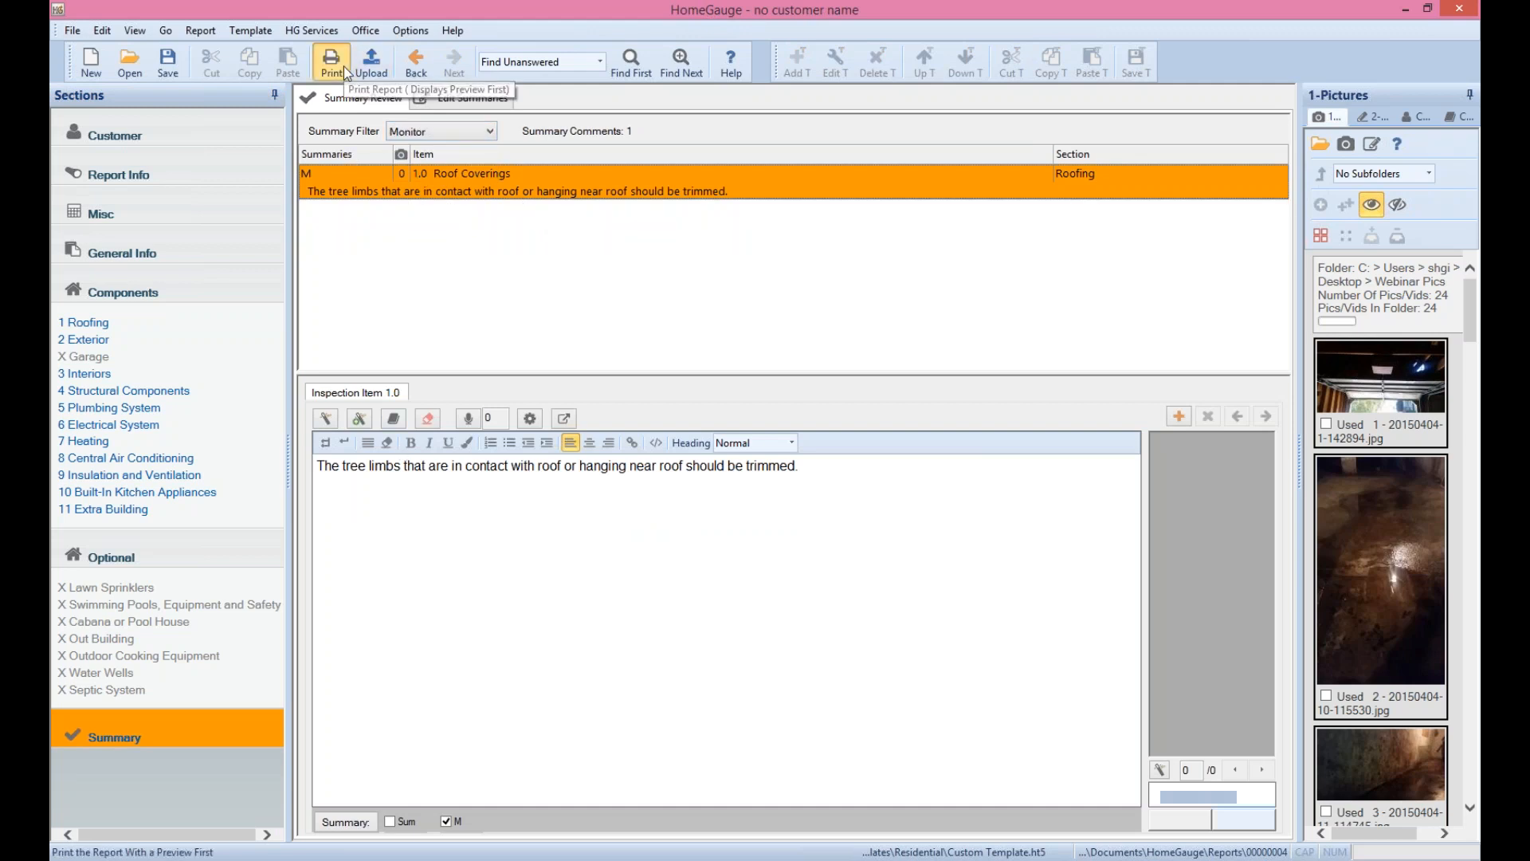
pyautogui.click(740, 496)
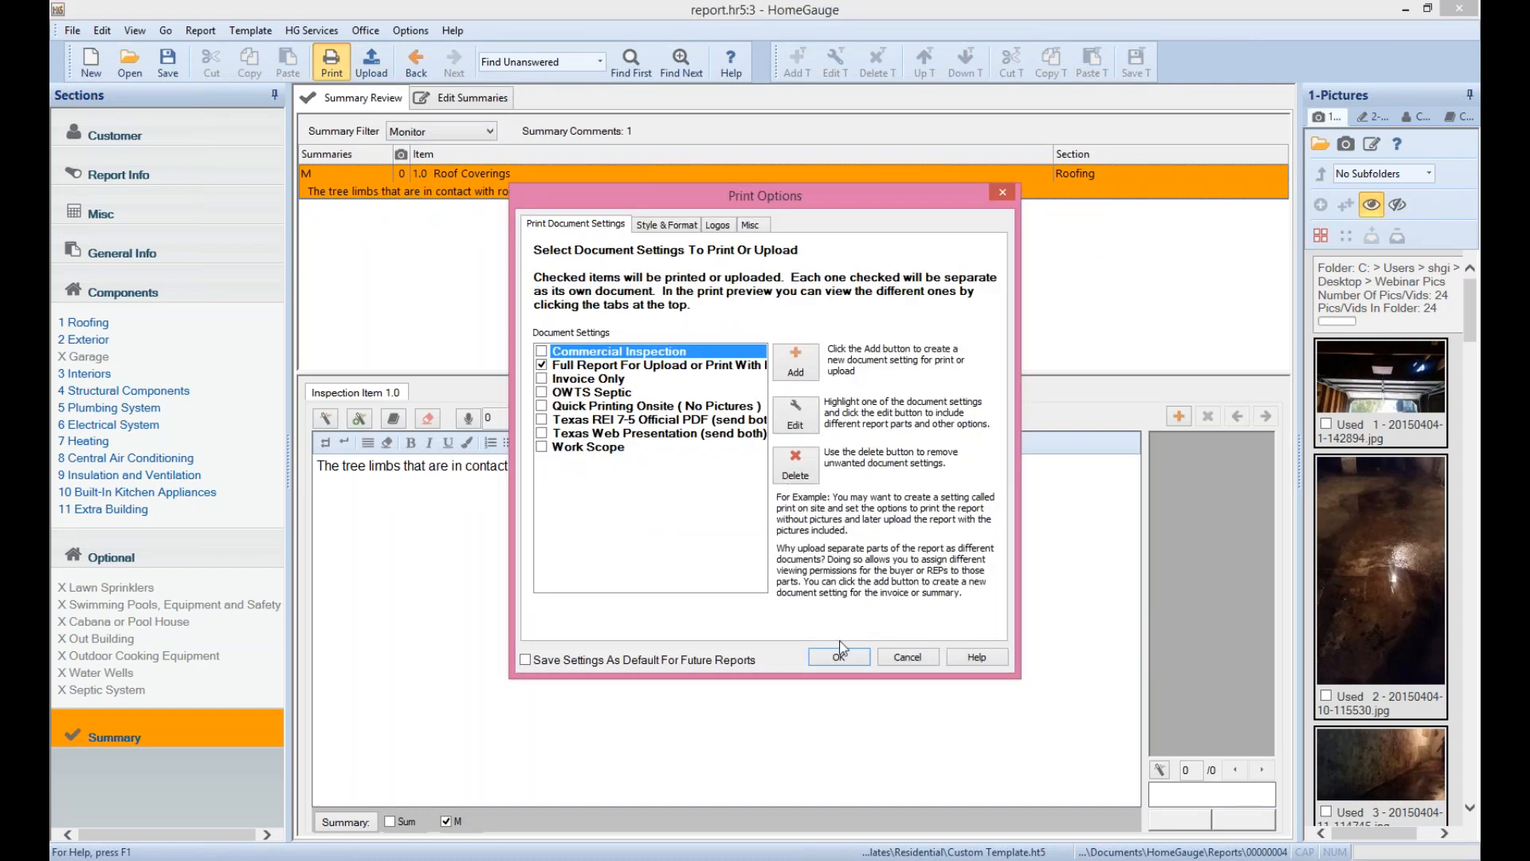
pyautogui.click(838, 656)
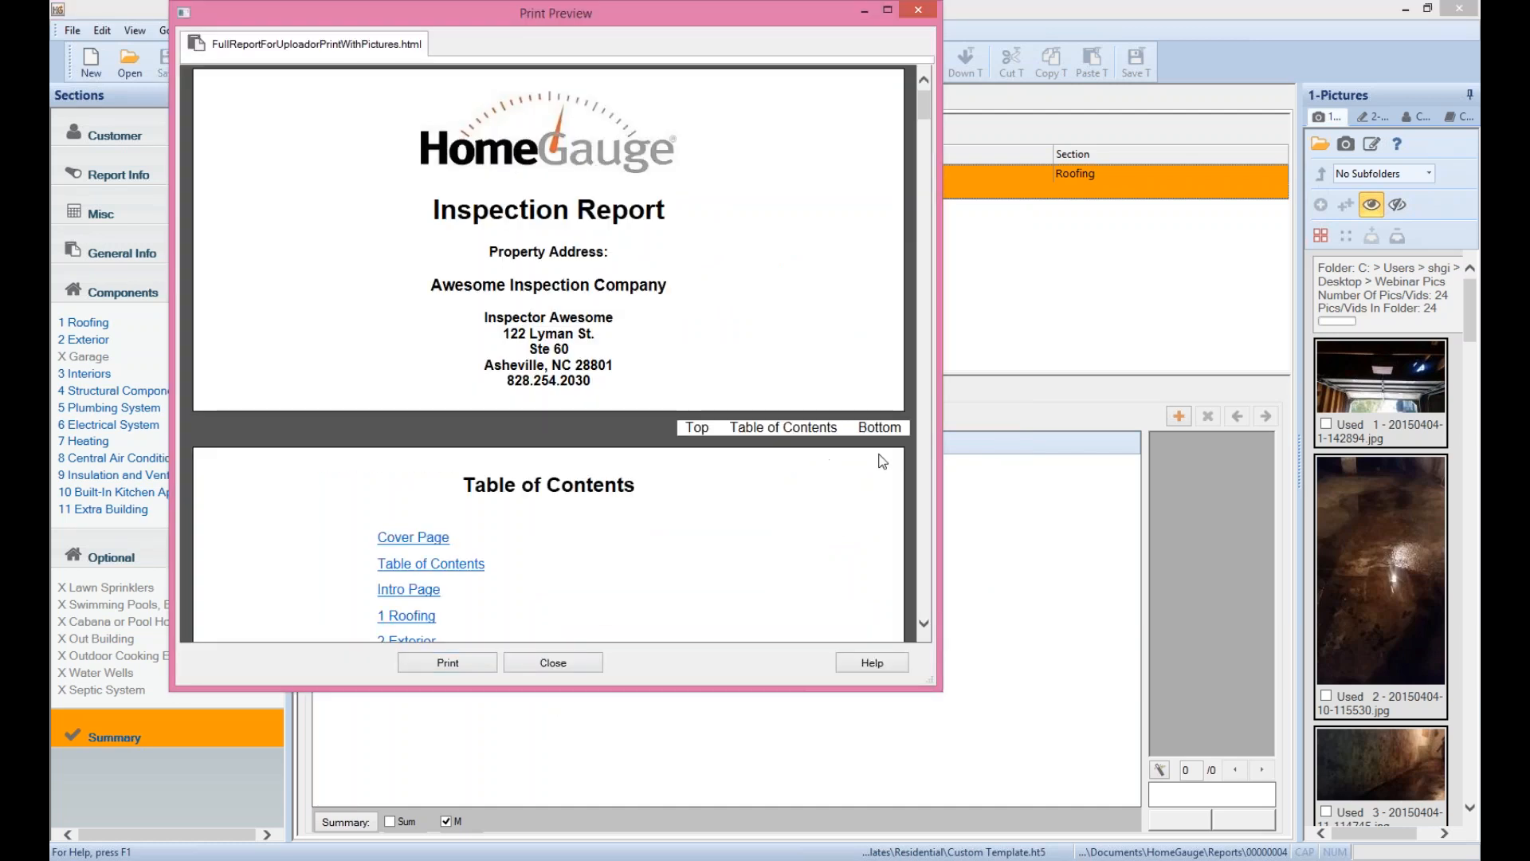
pyautogui.scroll(-1, 881, 454)
pyautogui.click(410, 528)
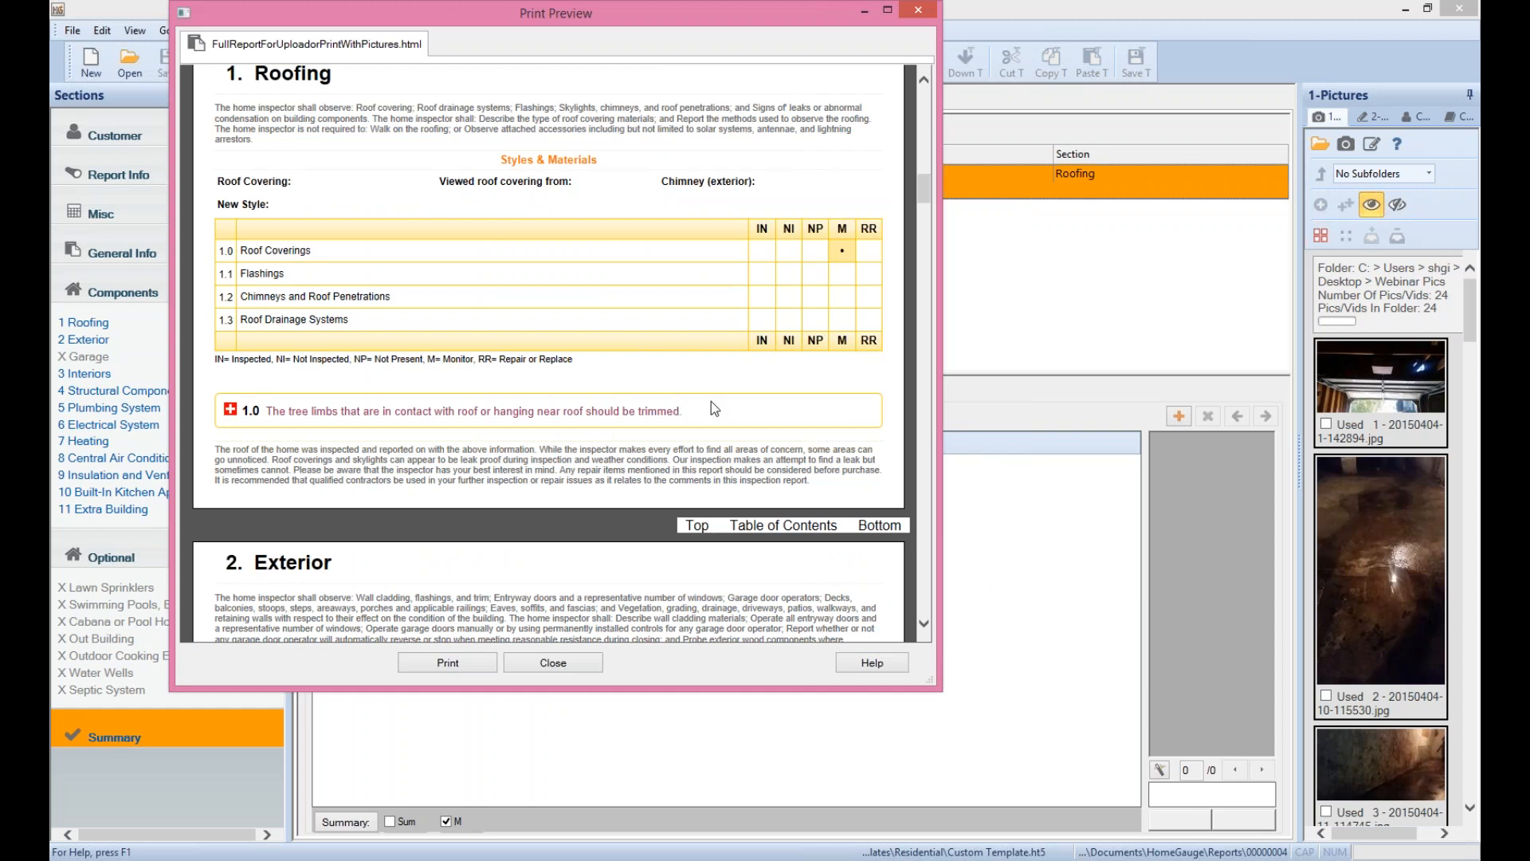
pyautogui.moveTo(683, 411); pyautogui.dragTo(256, 412)
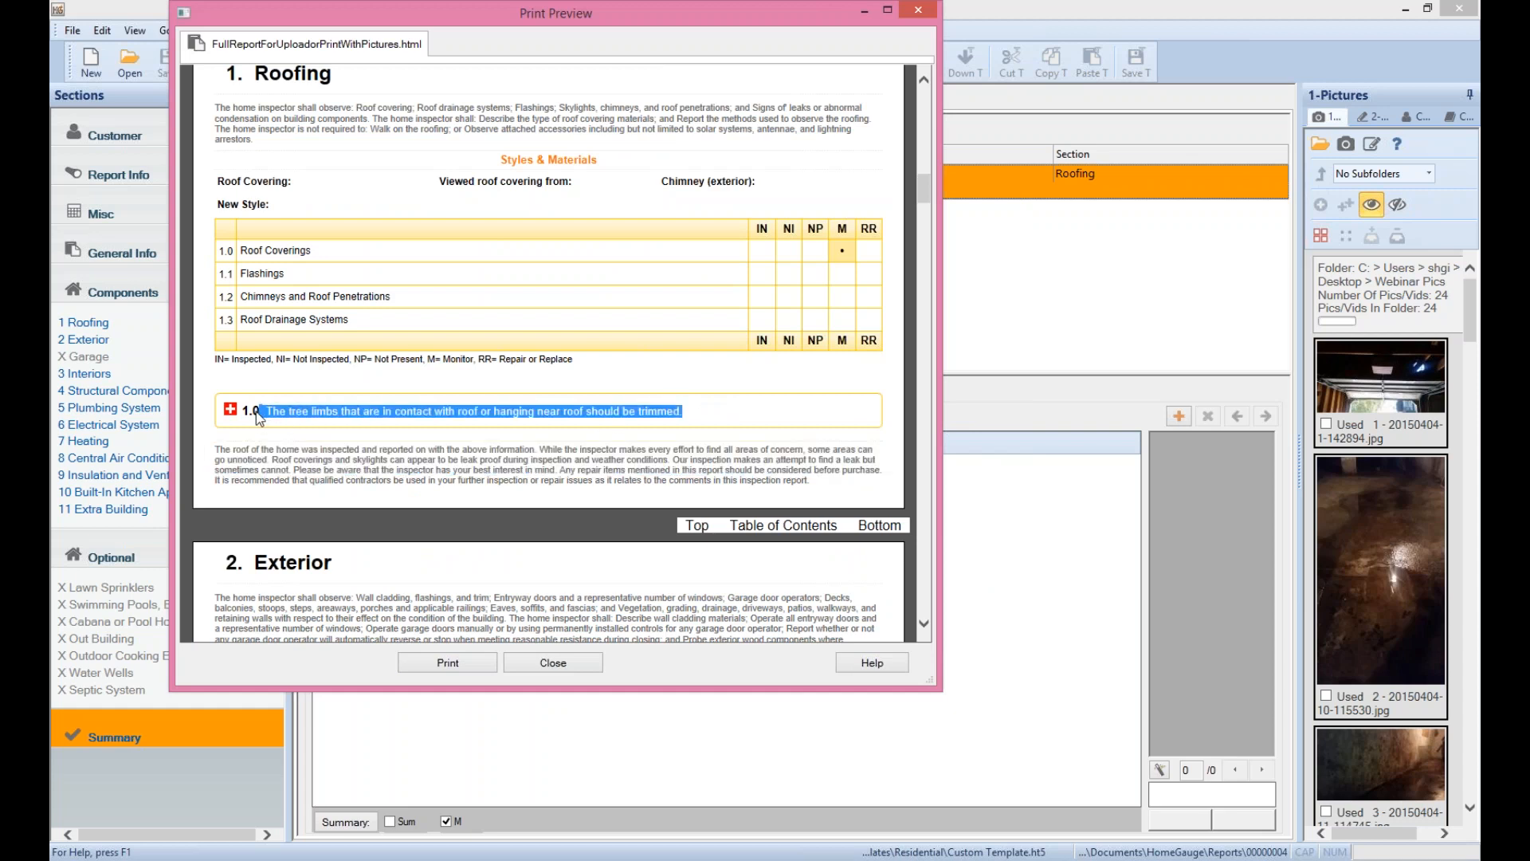
pyautogui.click(455, 454)
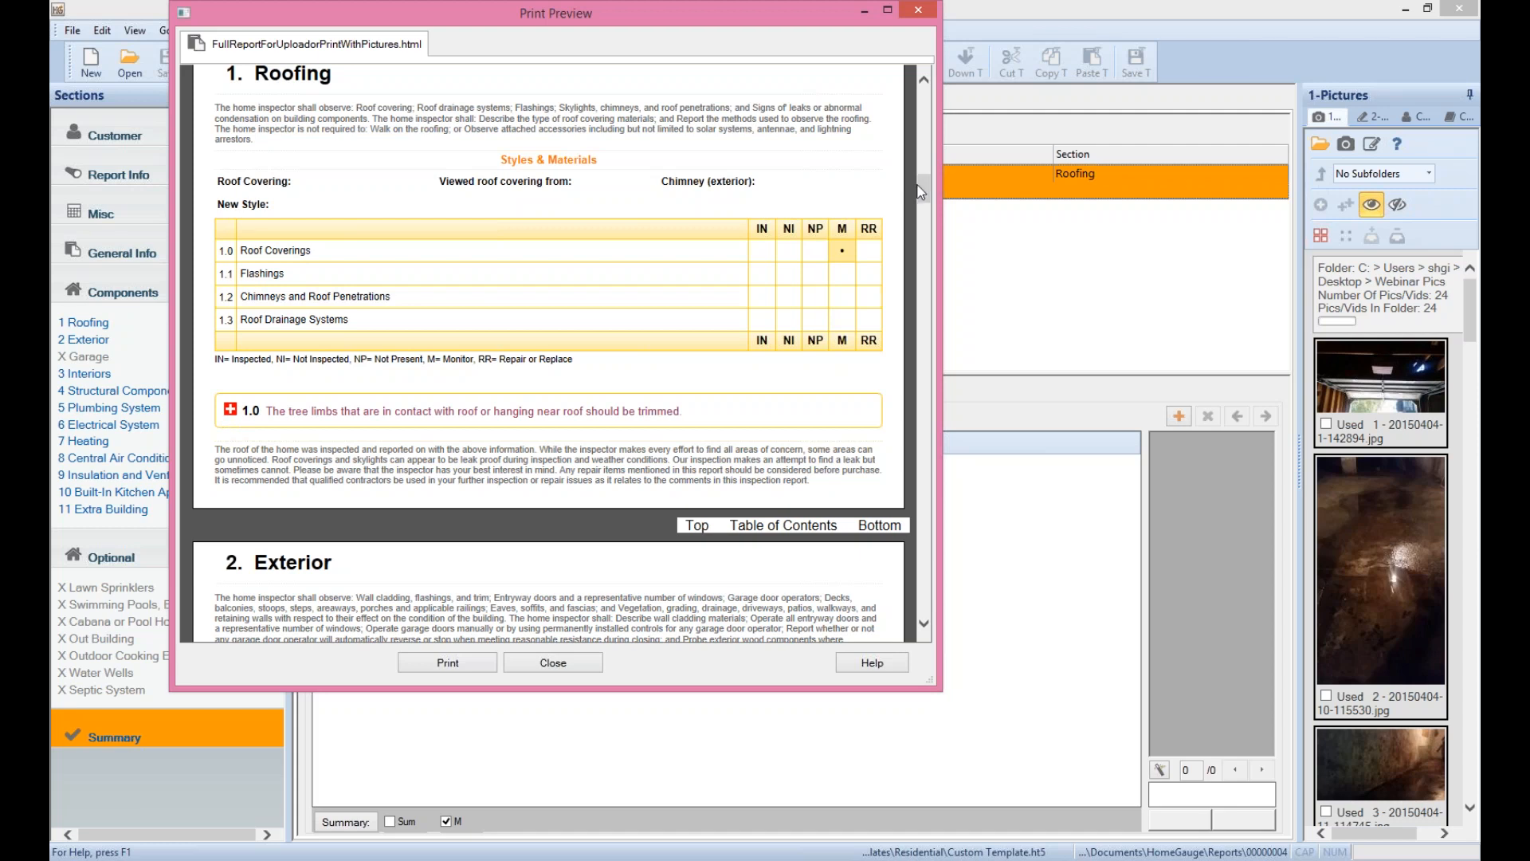
# Examine the separate Summary and Monitor summary pages in the report preview
pyautogui.moveTo(917, 178); pyautogui.dragTo(935, 127)
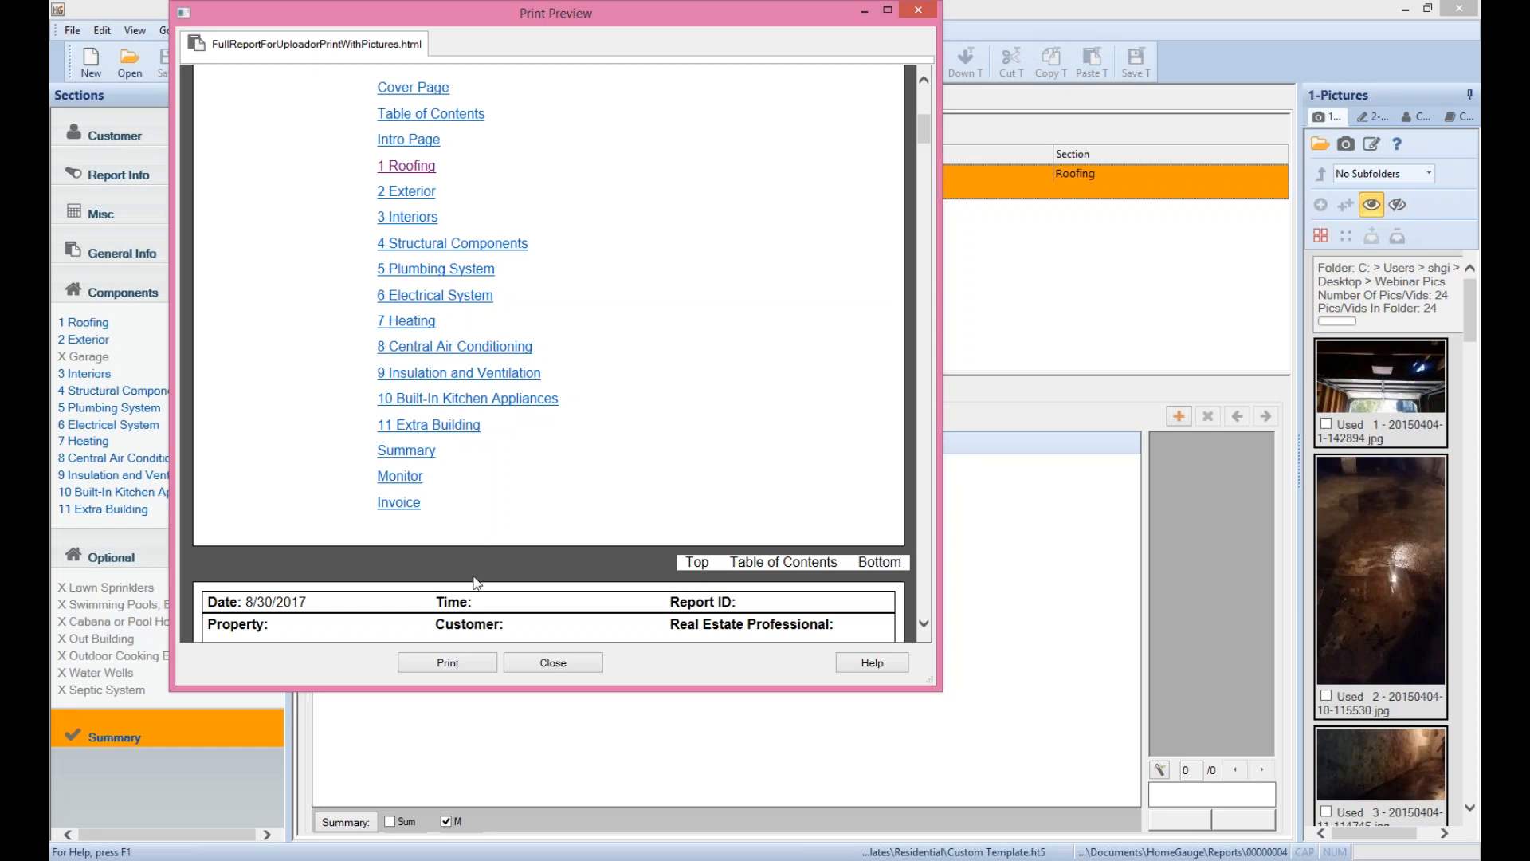
pyautogui.click(408, 451)
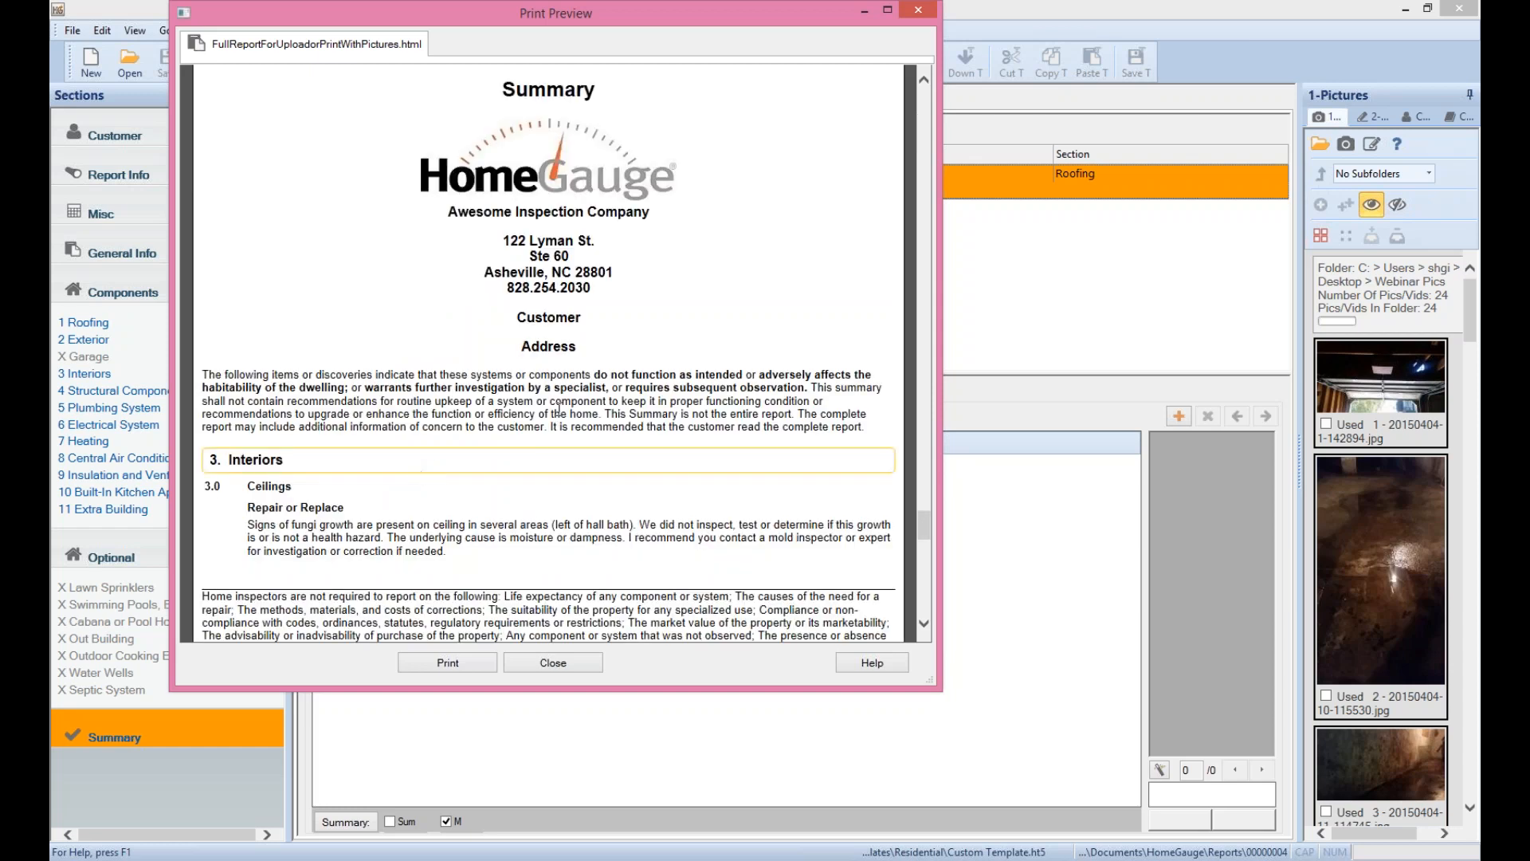
pyautogui.scroll(2, 711, 344)
pyautogui.scroll(-3, 711, 344)
pyautogui.scroll(-8, 501, 327)
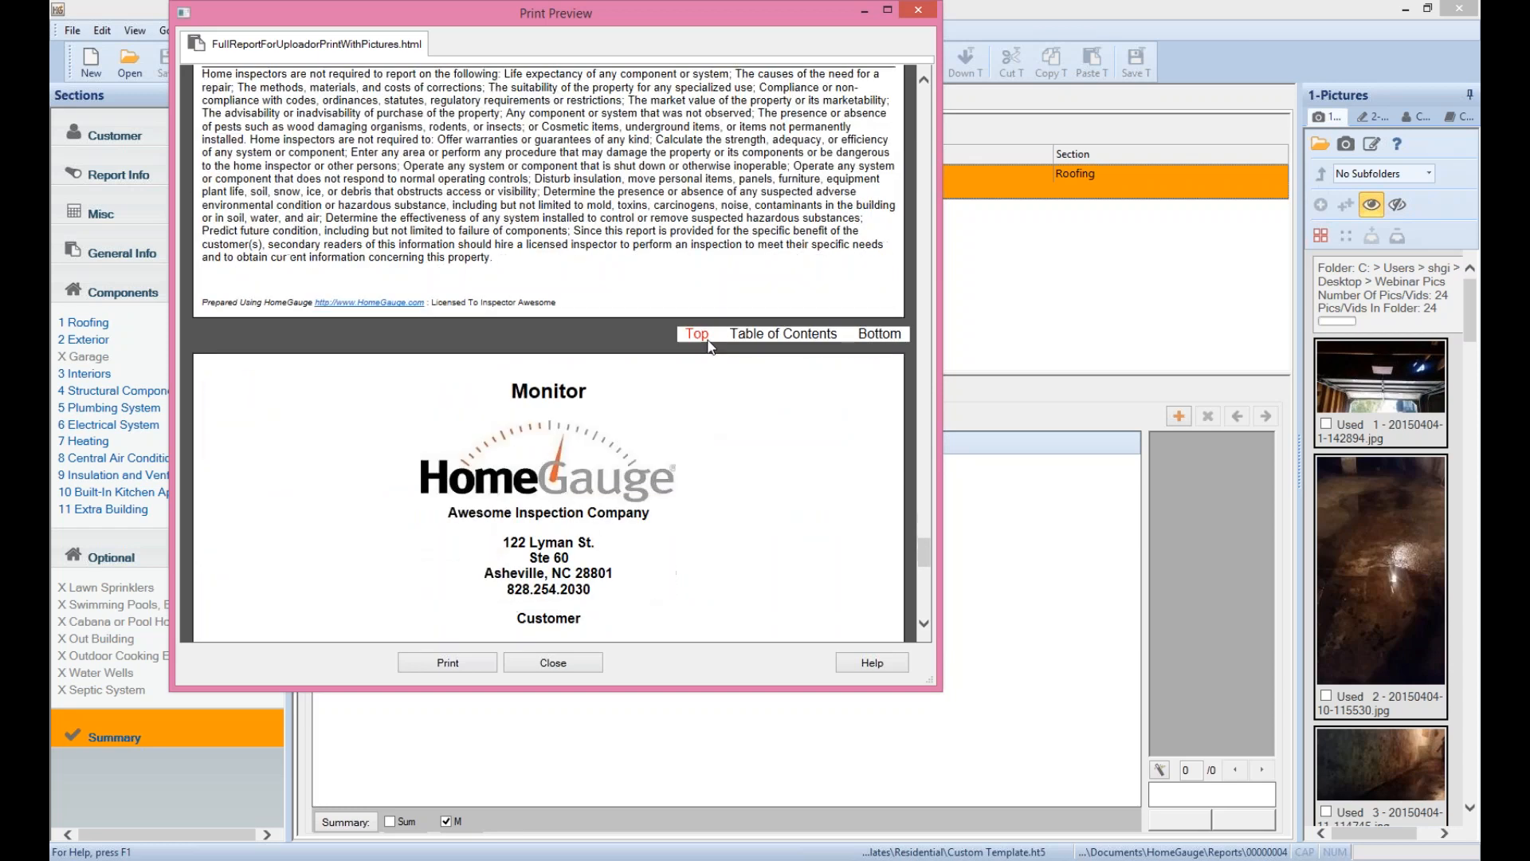
pyautogui.scroll(-6, 501, 327)
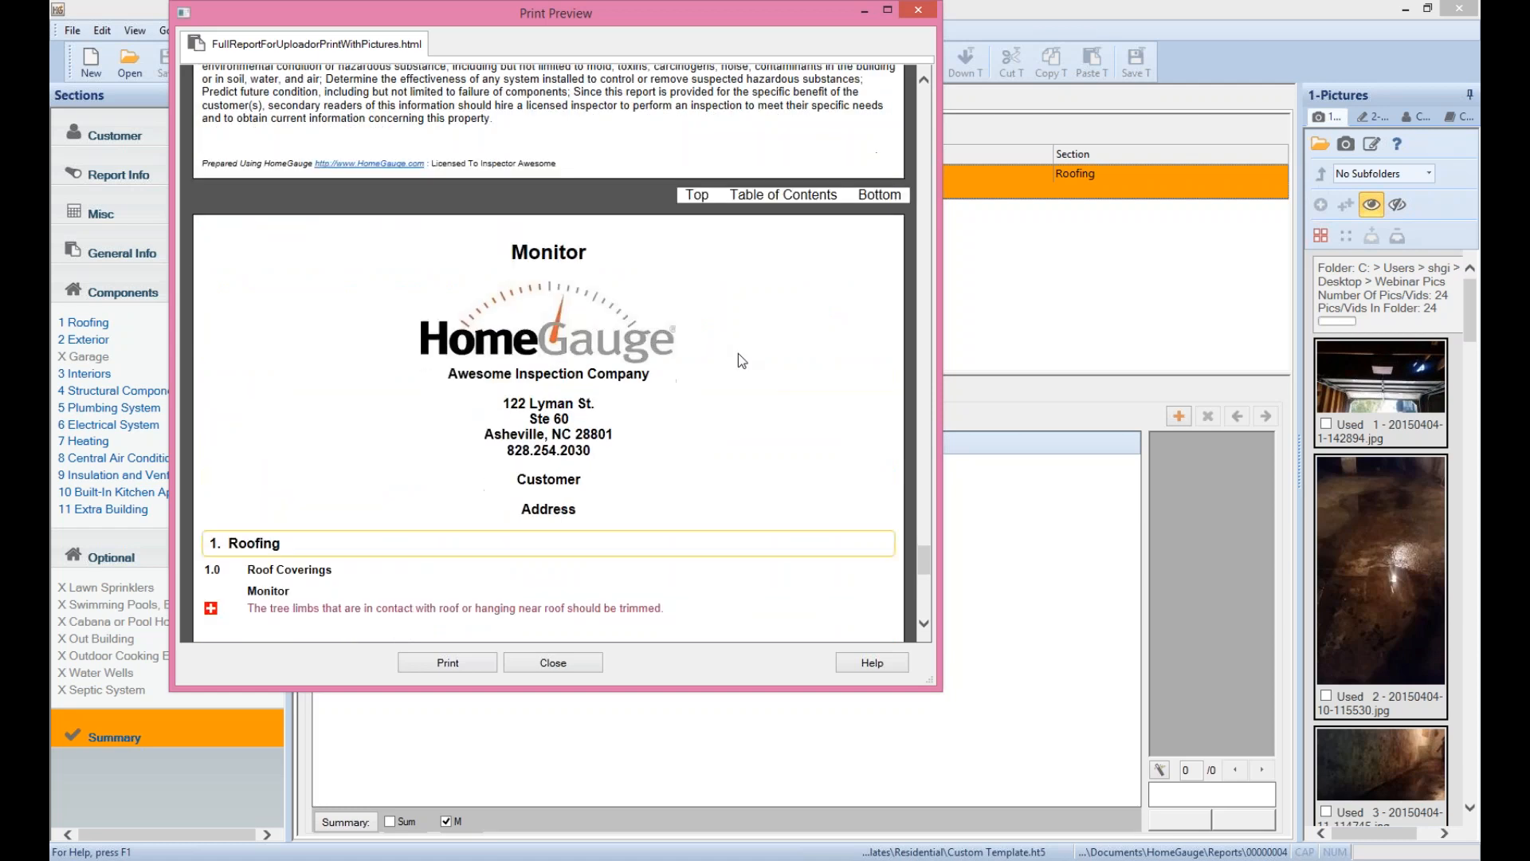
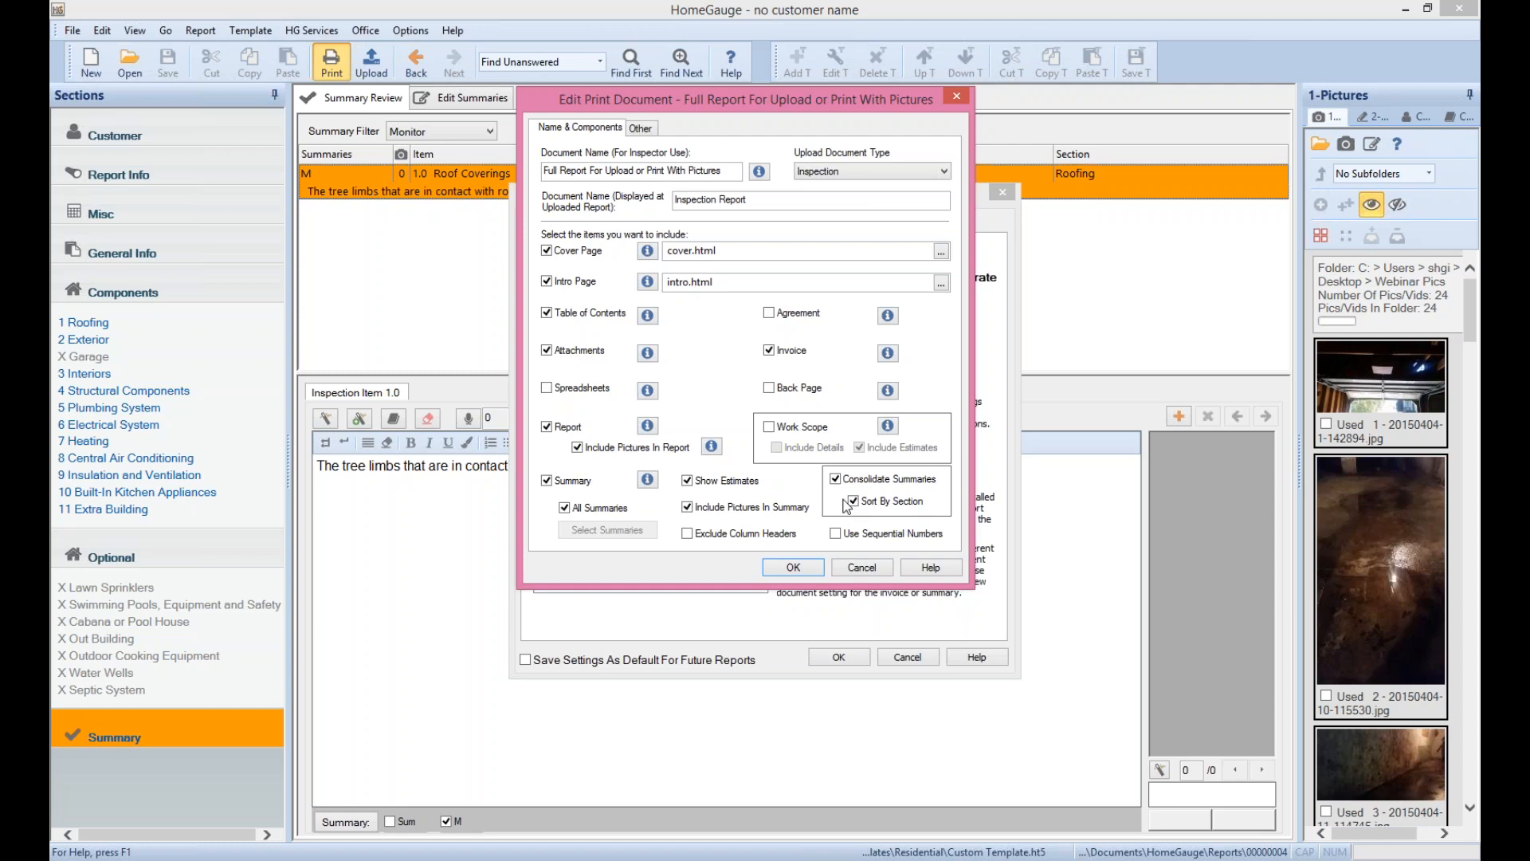
# Apply Consolidate Summaries and Sort By Section to the full report document, and preview its Summary page
pyautogui.click(794, 567)
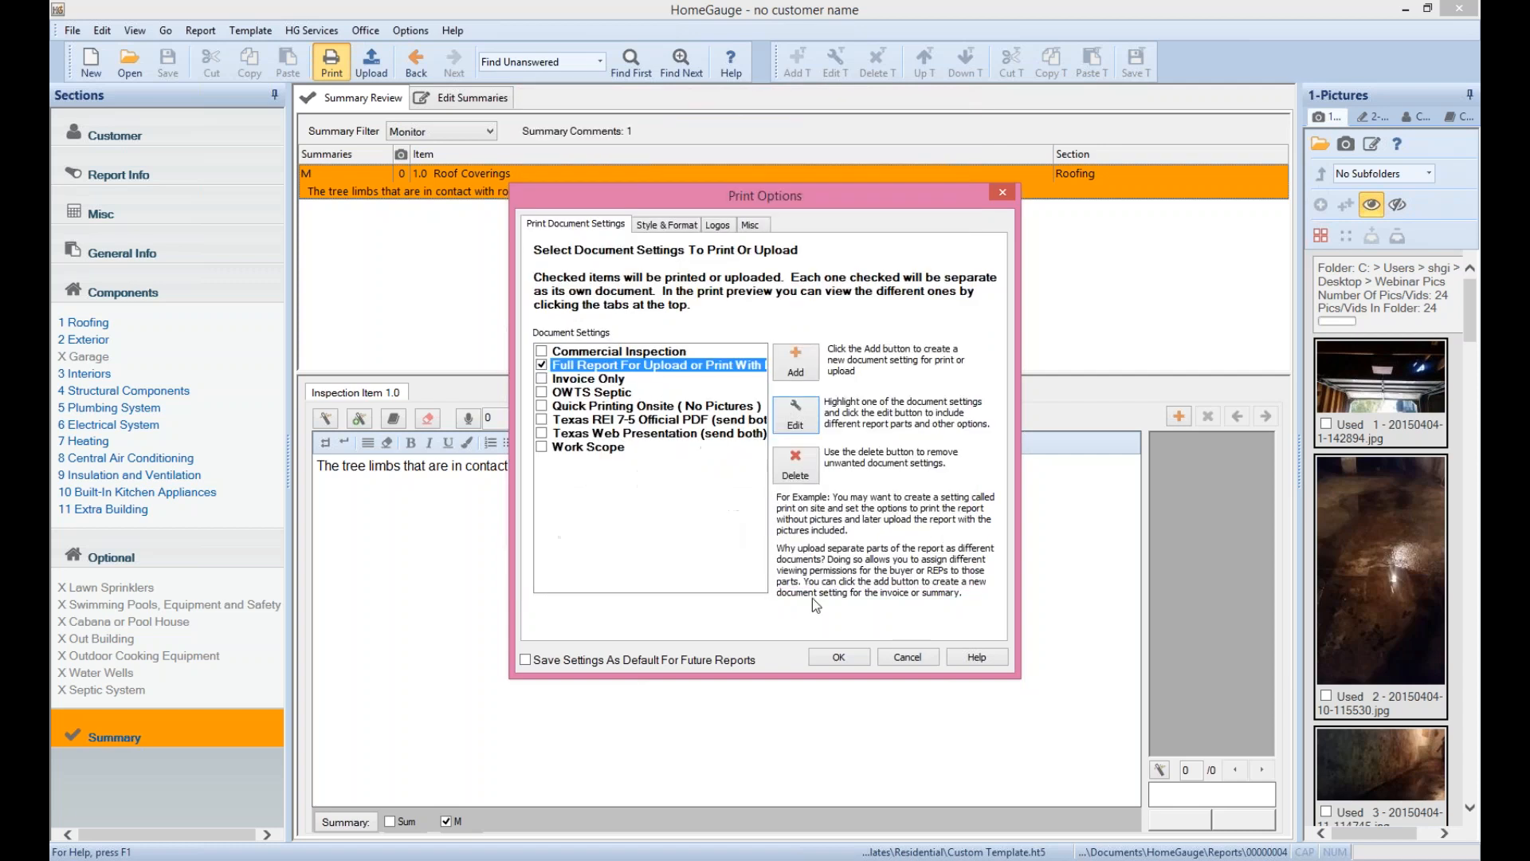
pyautogui.click(833, 659)
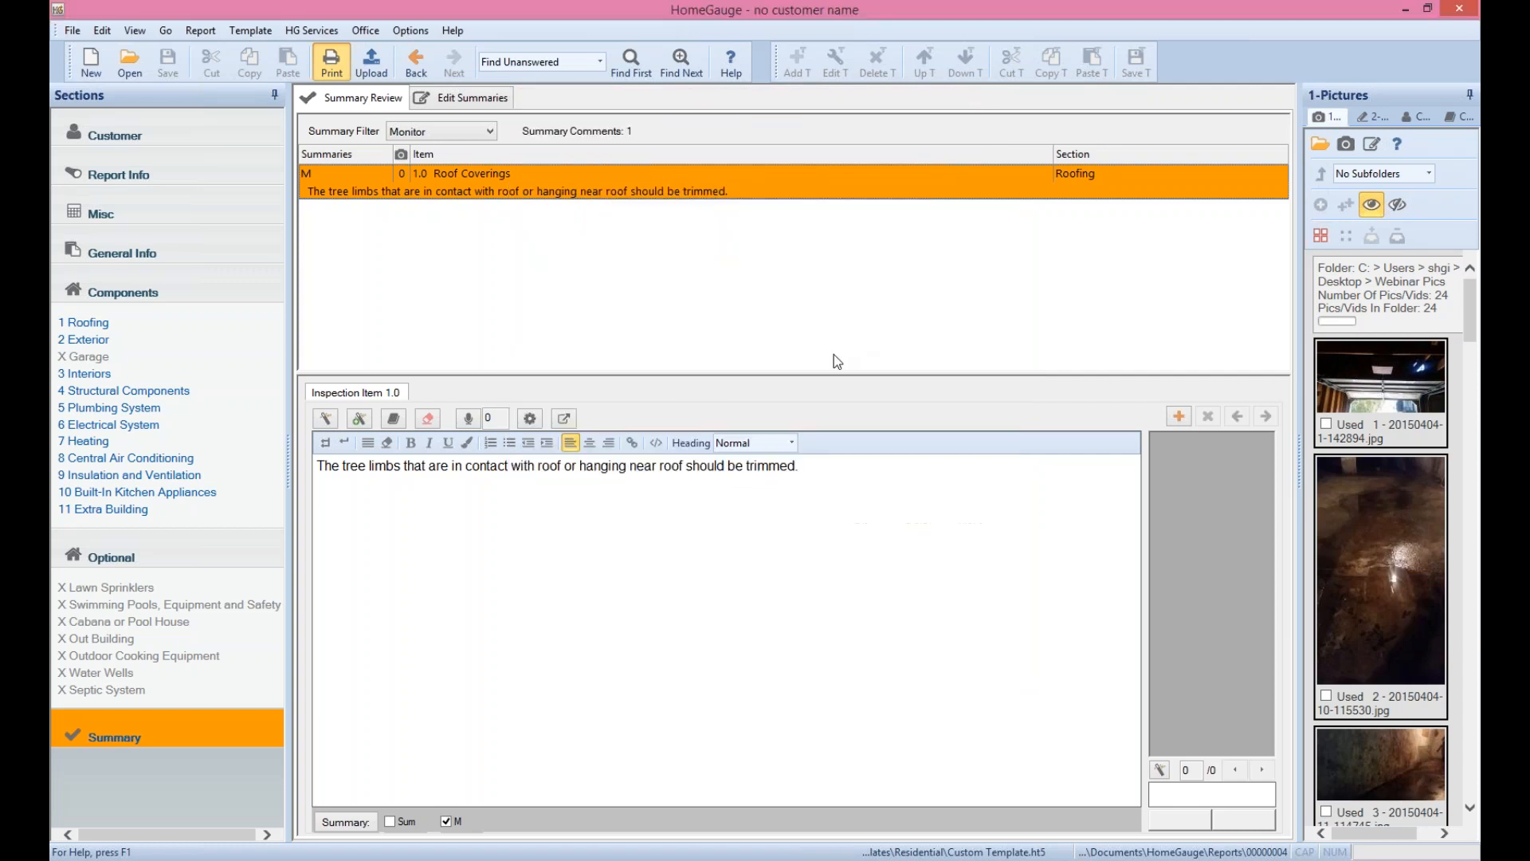
pyautogui.scroll(-7, 833, 295)
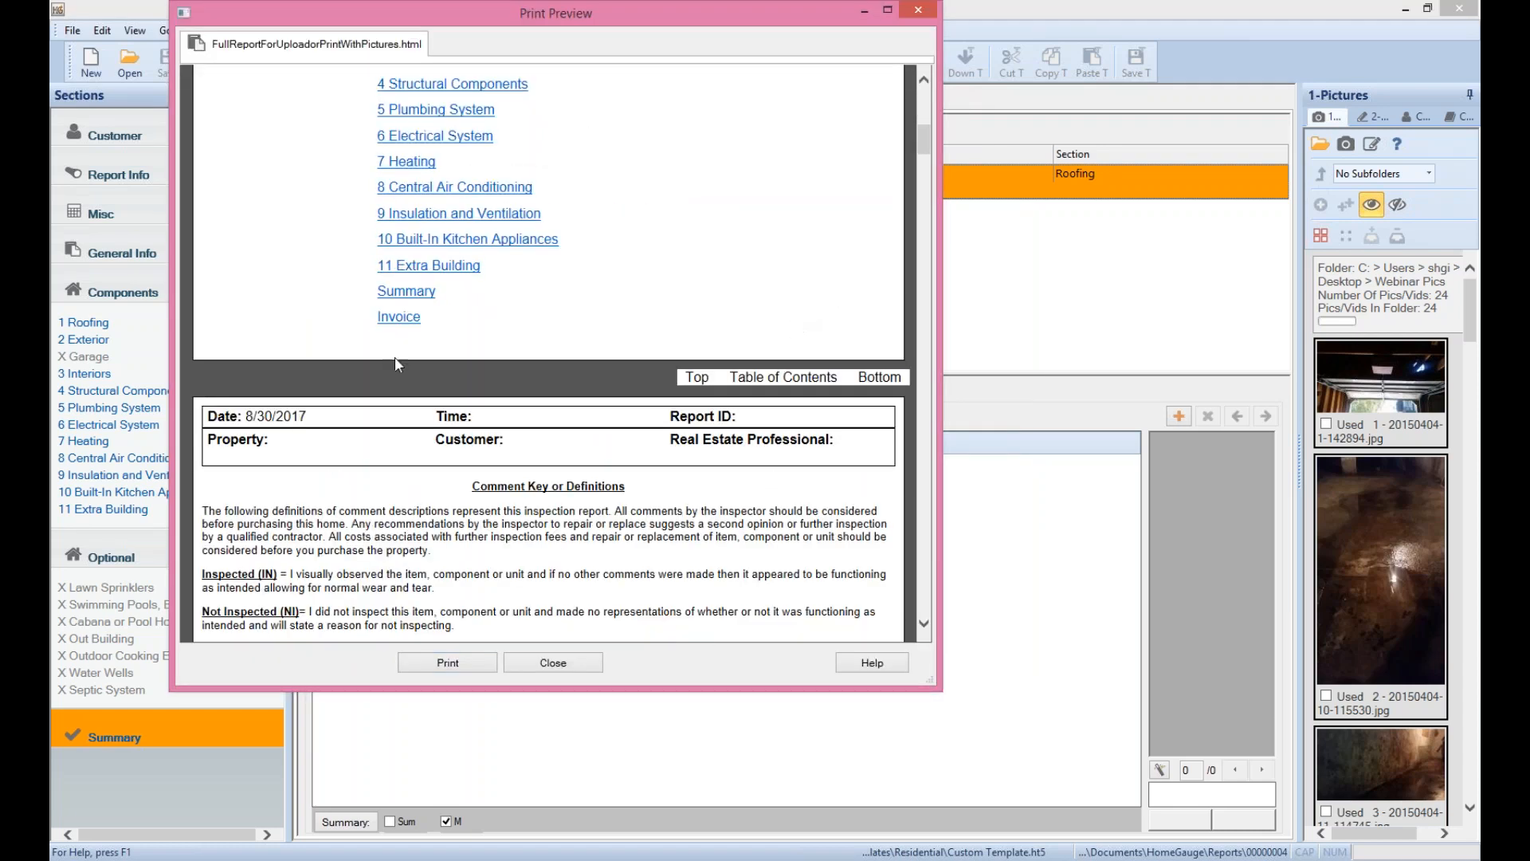
pyautogui.click(403, 295)
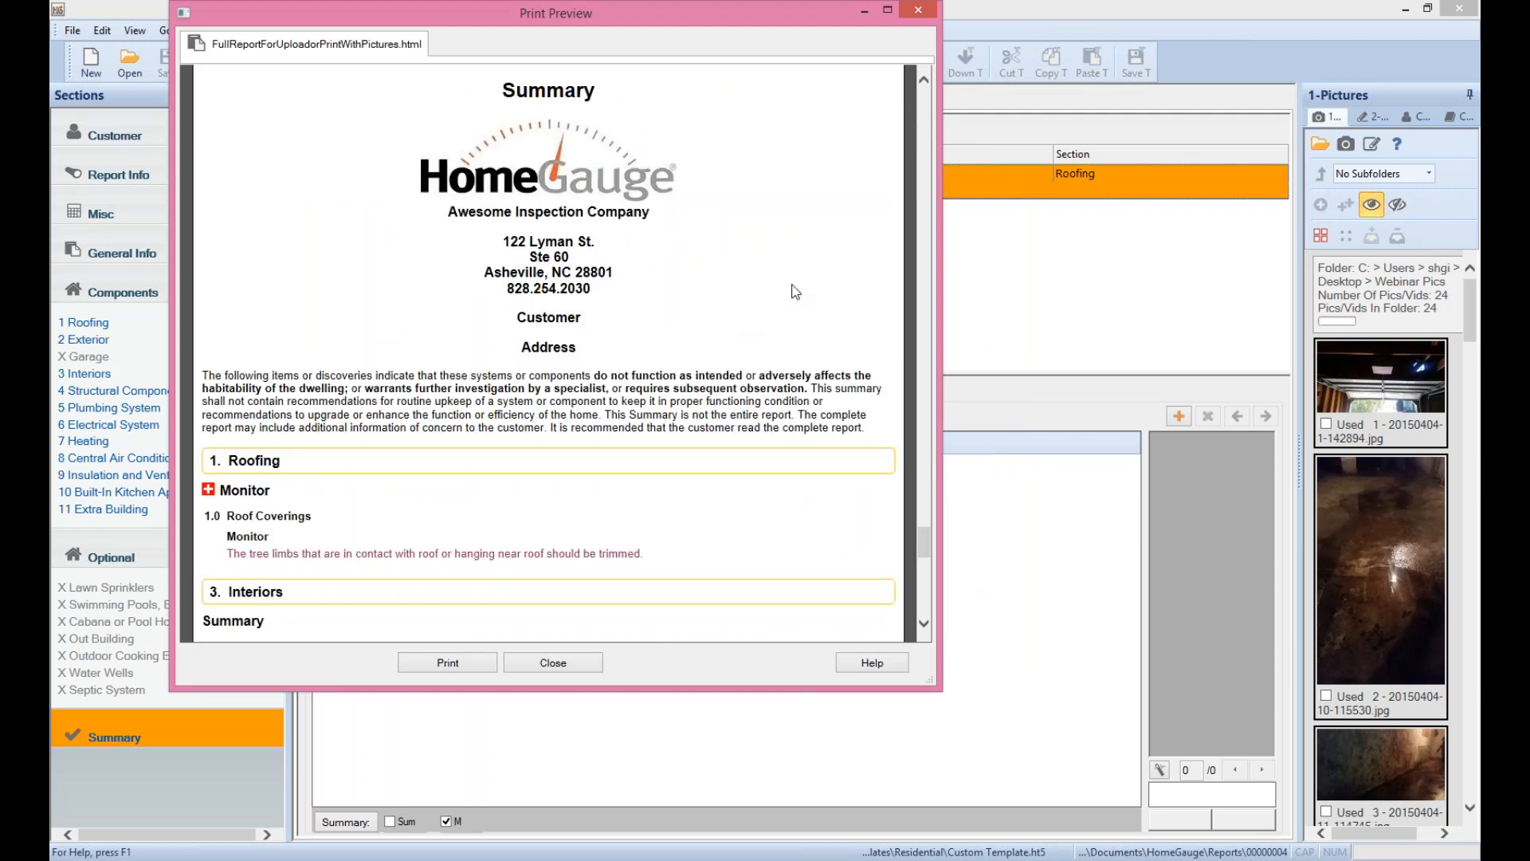
# Examine how the consolidated summary groups the Monitor and Summary comments under the Roofing and Interiors sections
pyautogui.scroll(-2, 548, 350)
pyautogui.scroll(-4, 763, 287)
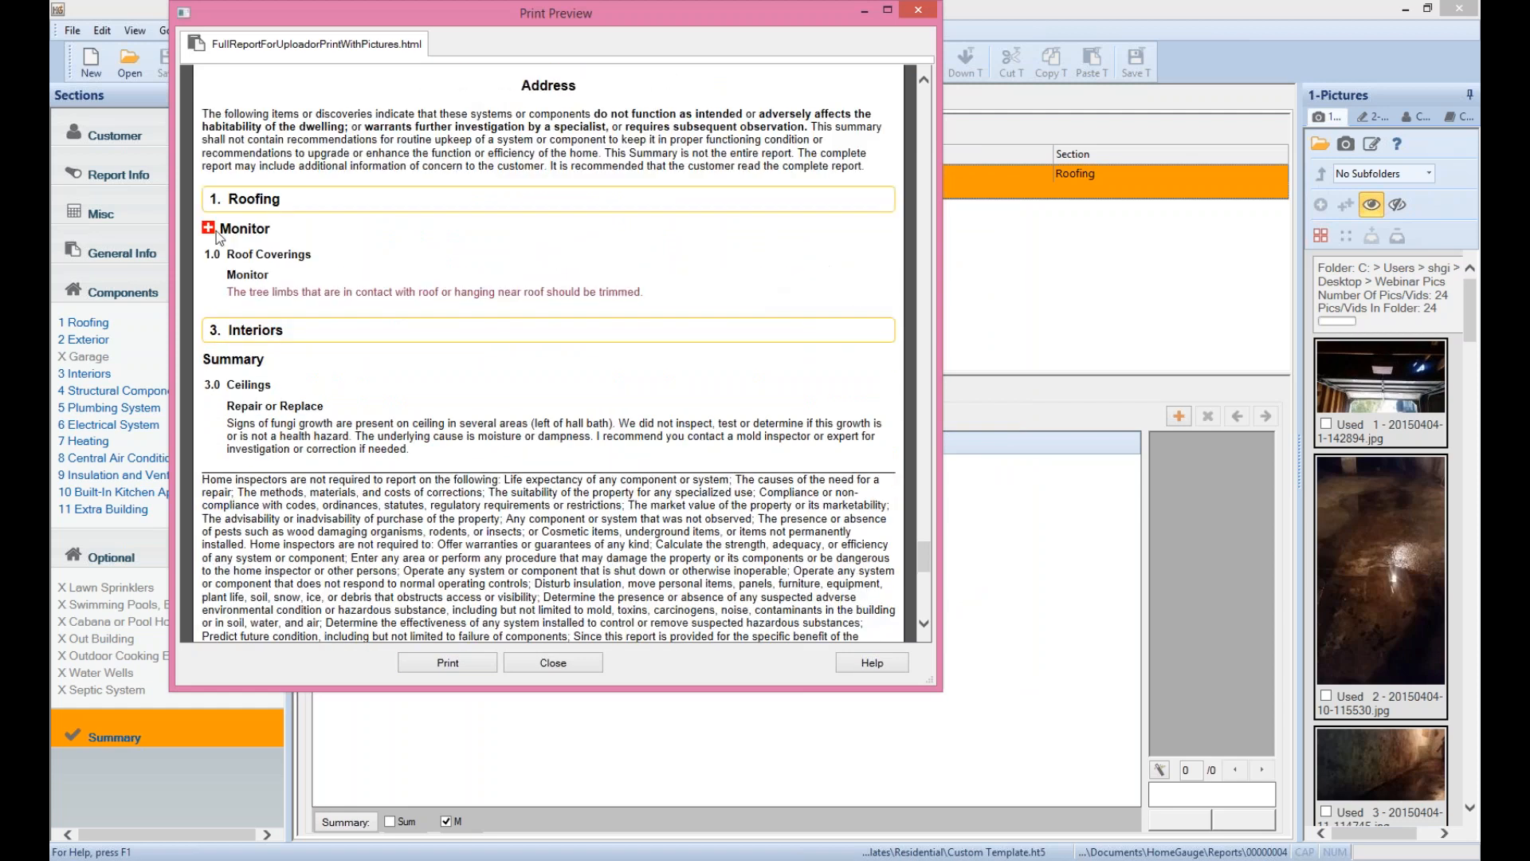
pyautogui.moveTo(185, 208); pyautogui.dragTo(695, 303)
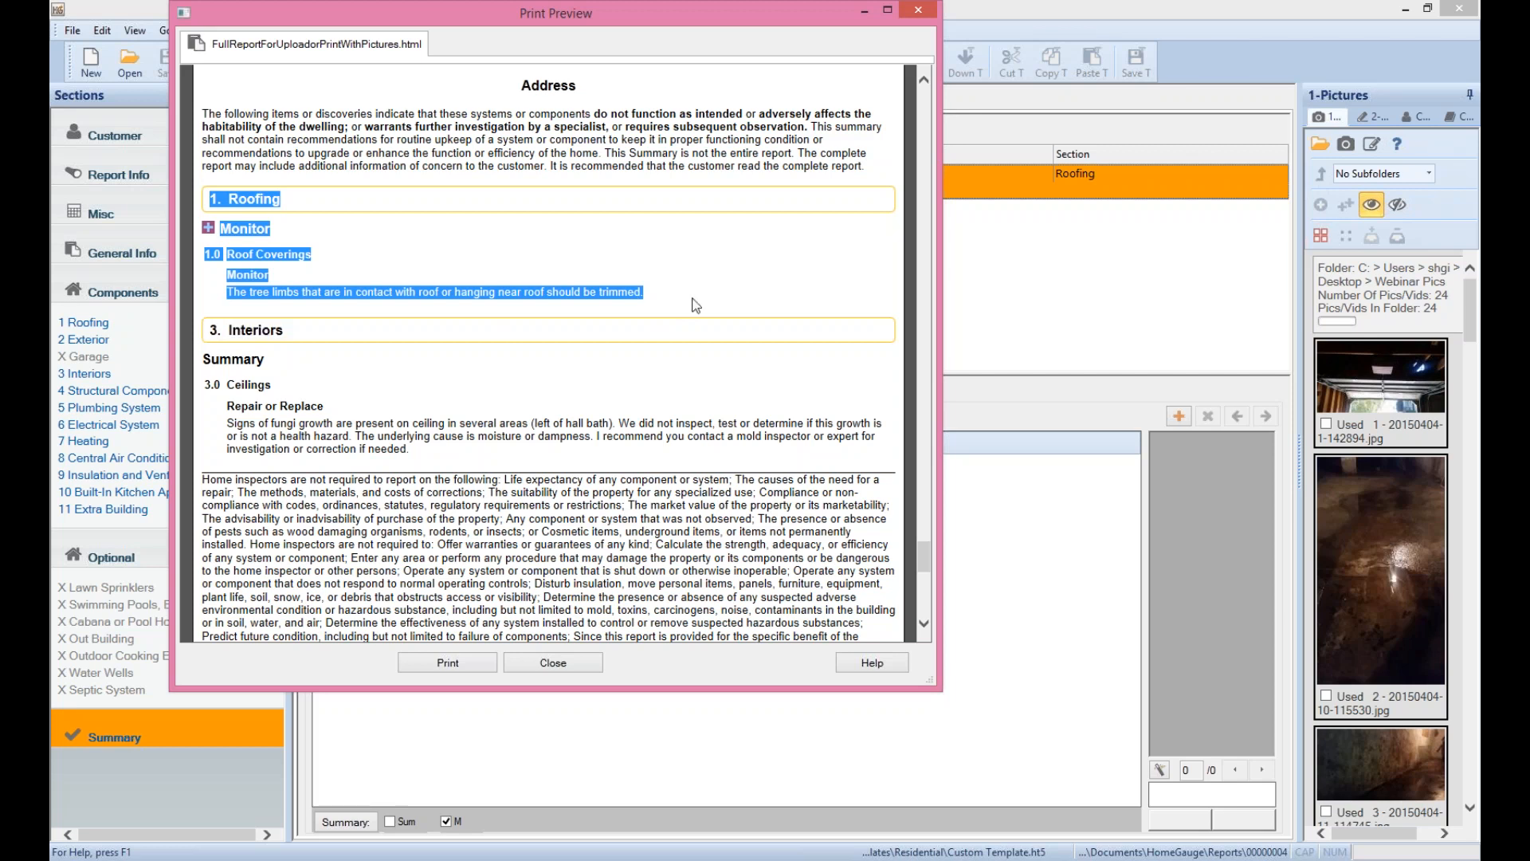
pyautogui.click(678, 315)
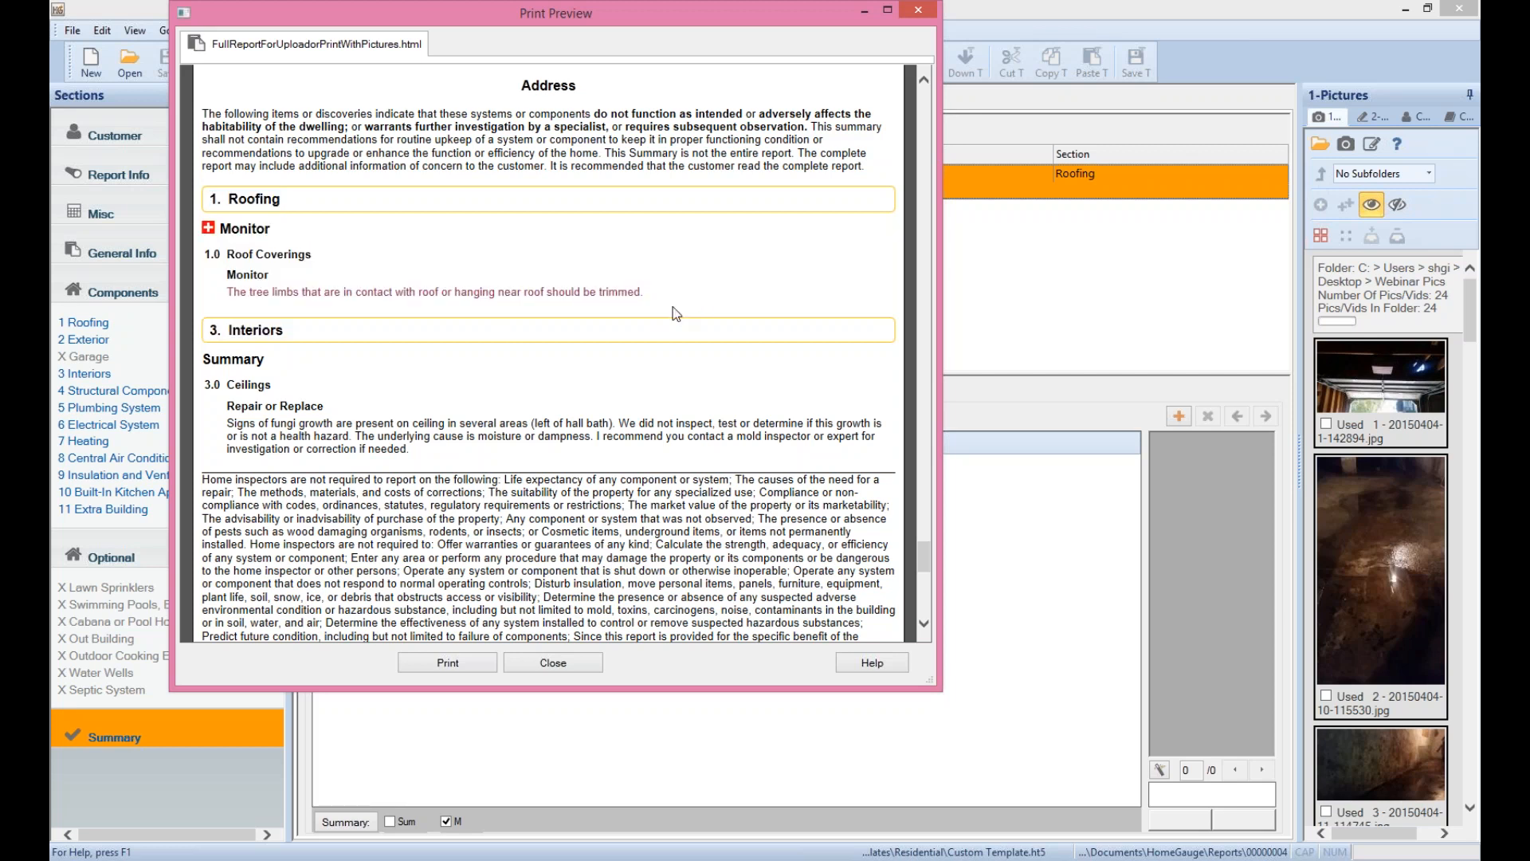
pyautogui.moveTo(206, 357); pyautogui.dragTo(323, 408)
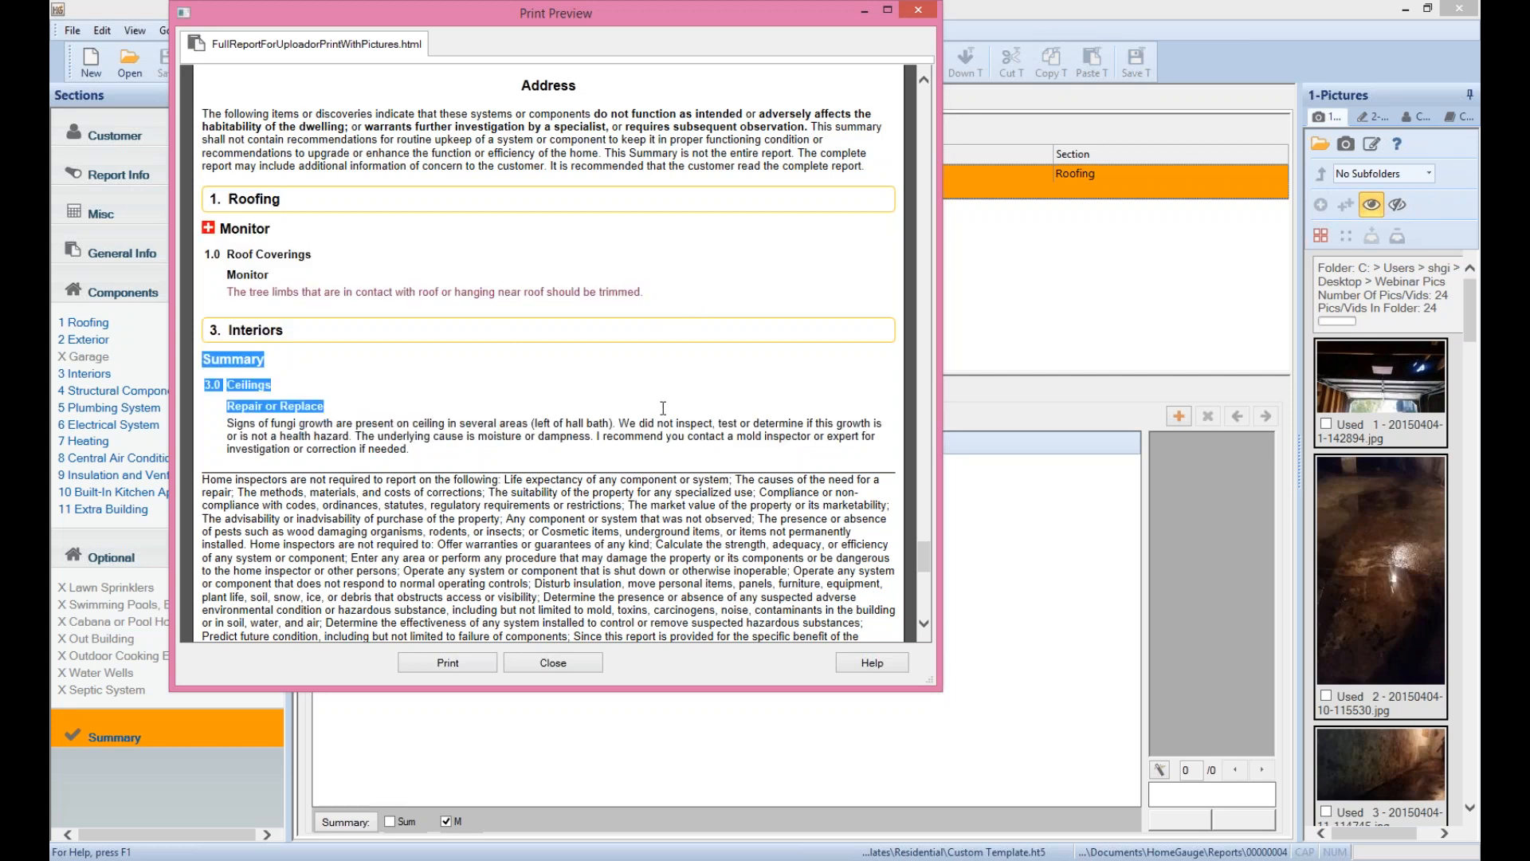
pyautogui.click(316, 394)
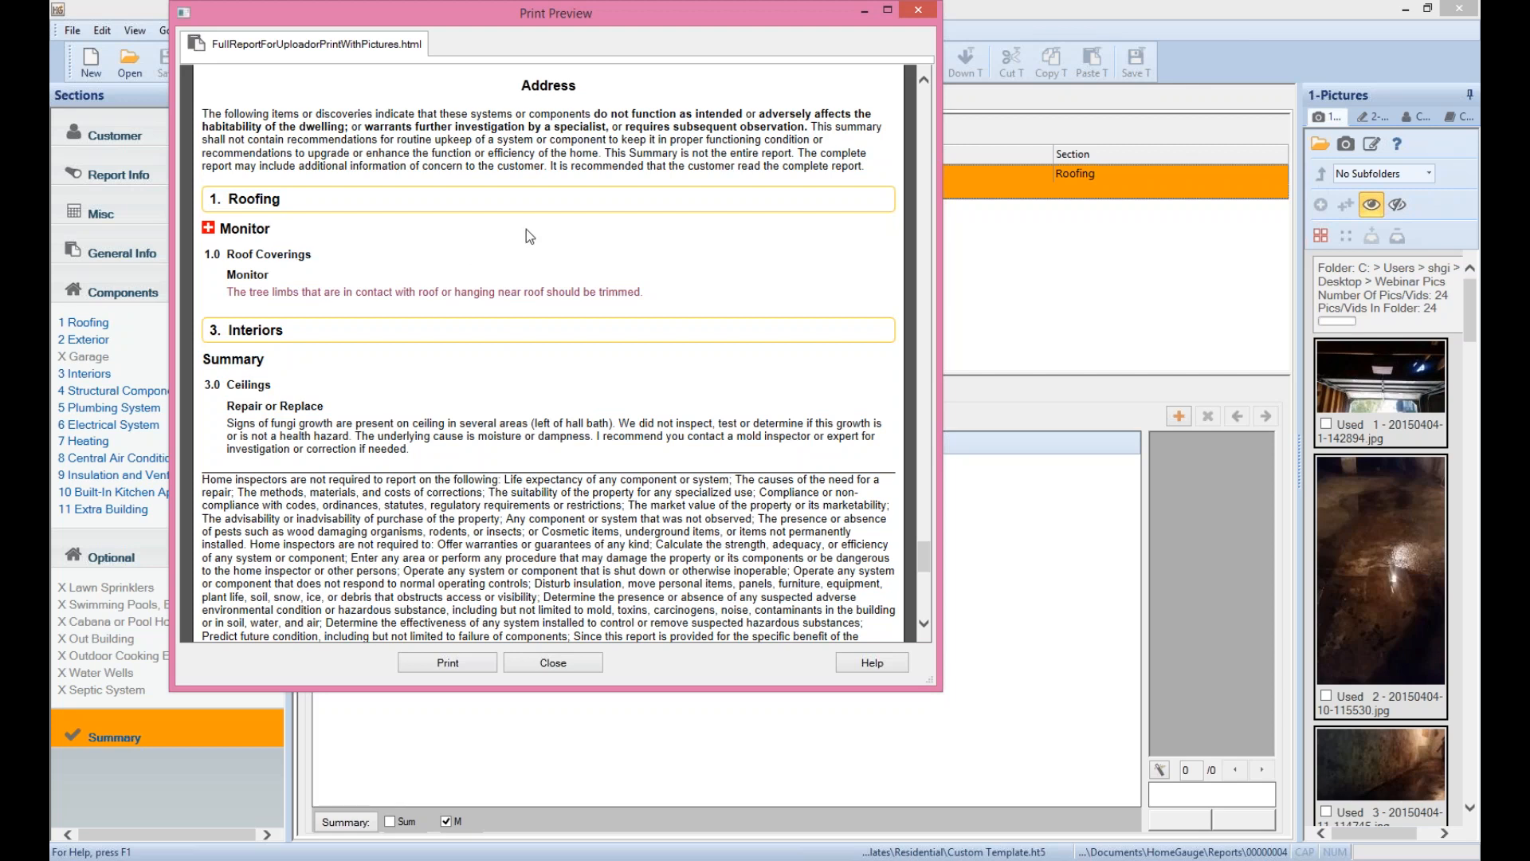
pyautogui.scroll(3, 526, 228)
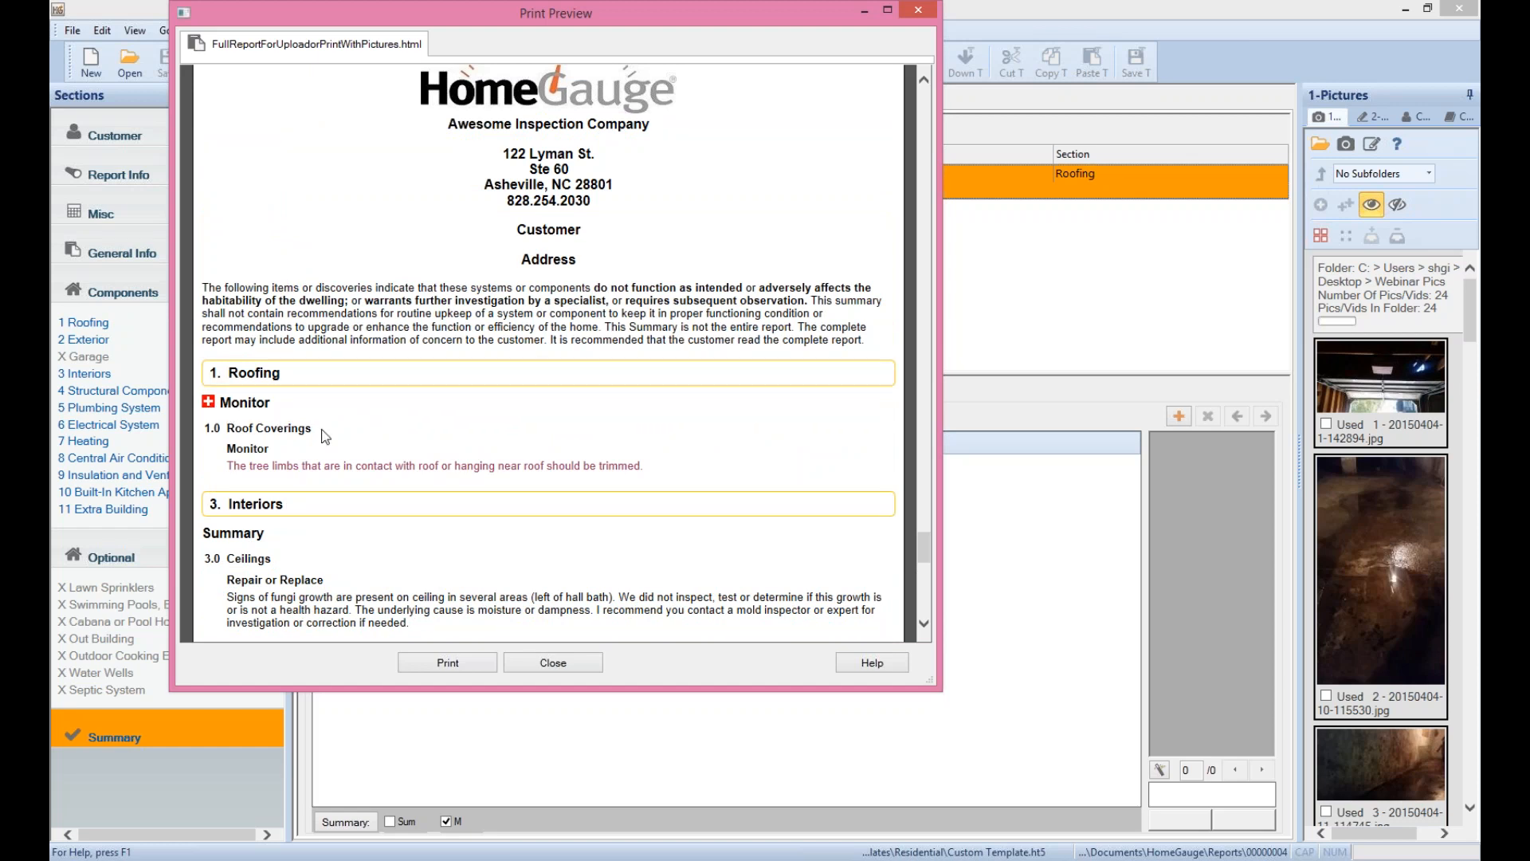
# Review the end of the consolidated summary, close the preview, and open the settings of the Full Report For Upload or Print With Pictures document
pyautogui.scroll(-5, 711, 376)
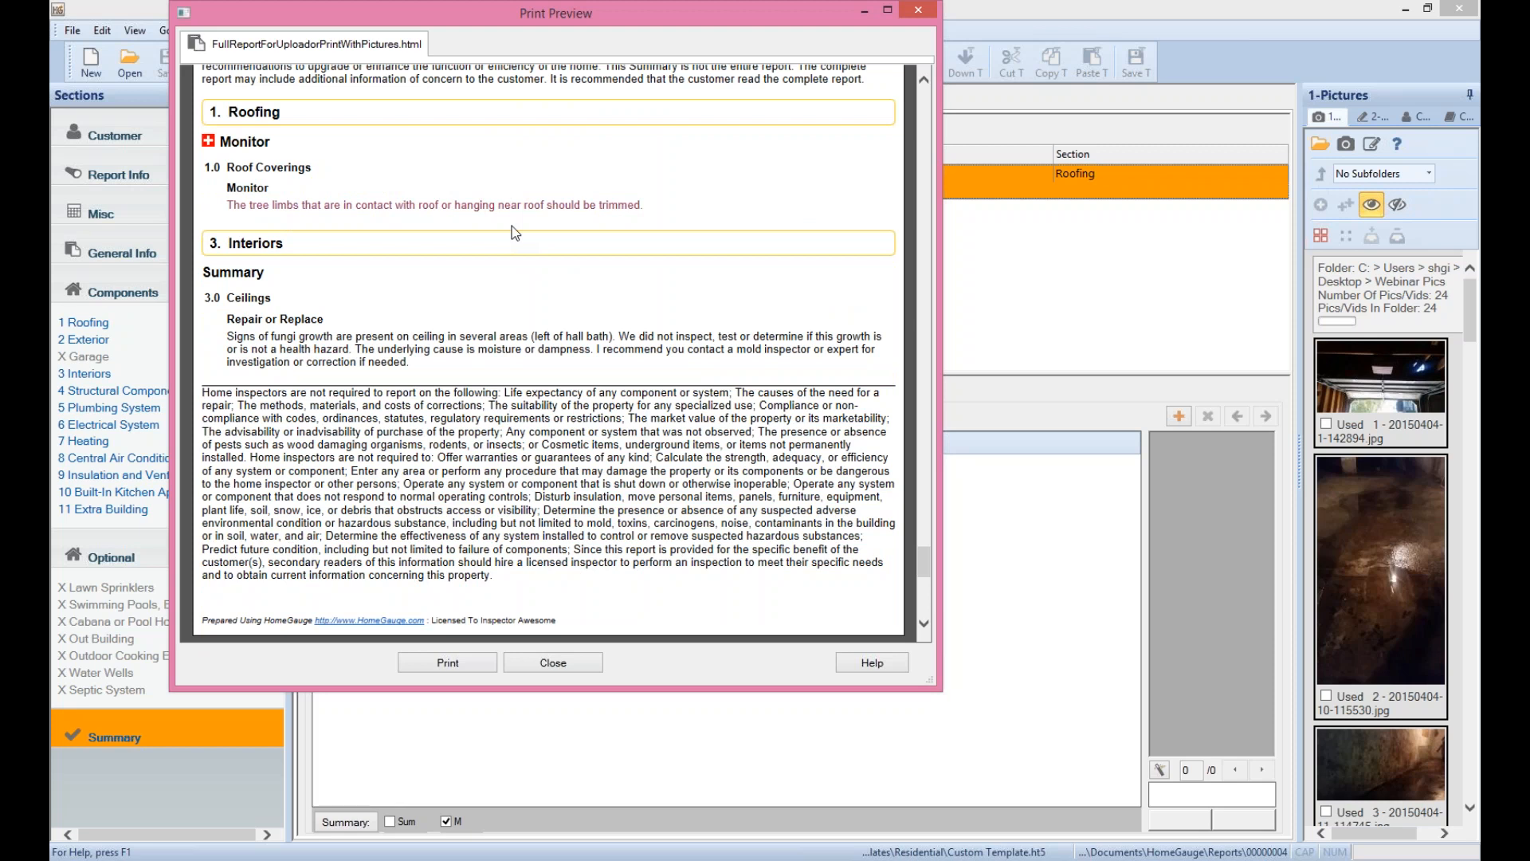
pyautogui.click(918, 10)
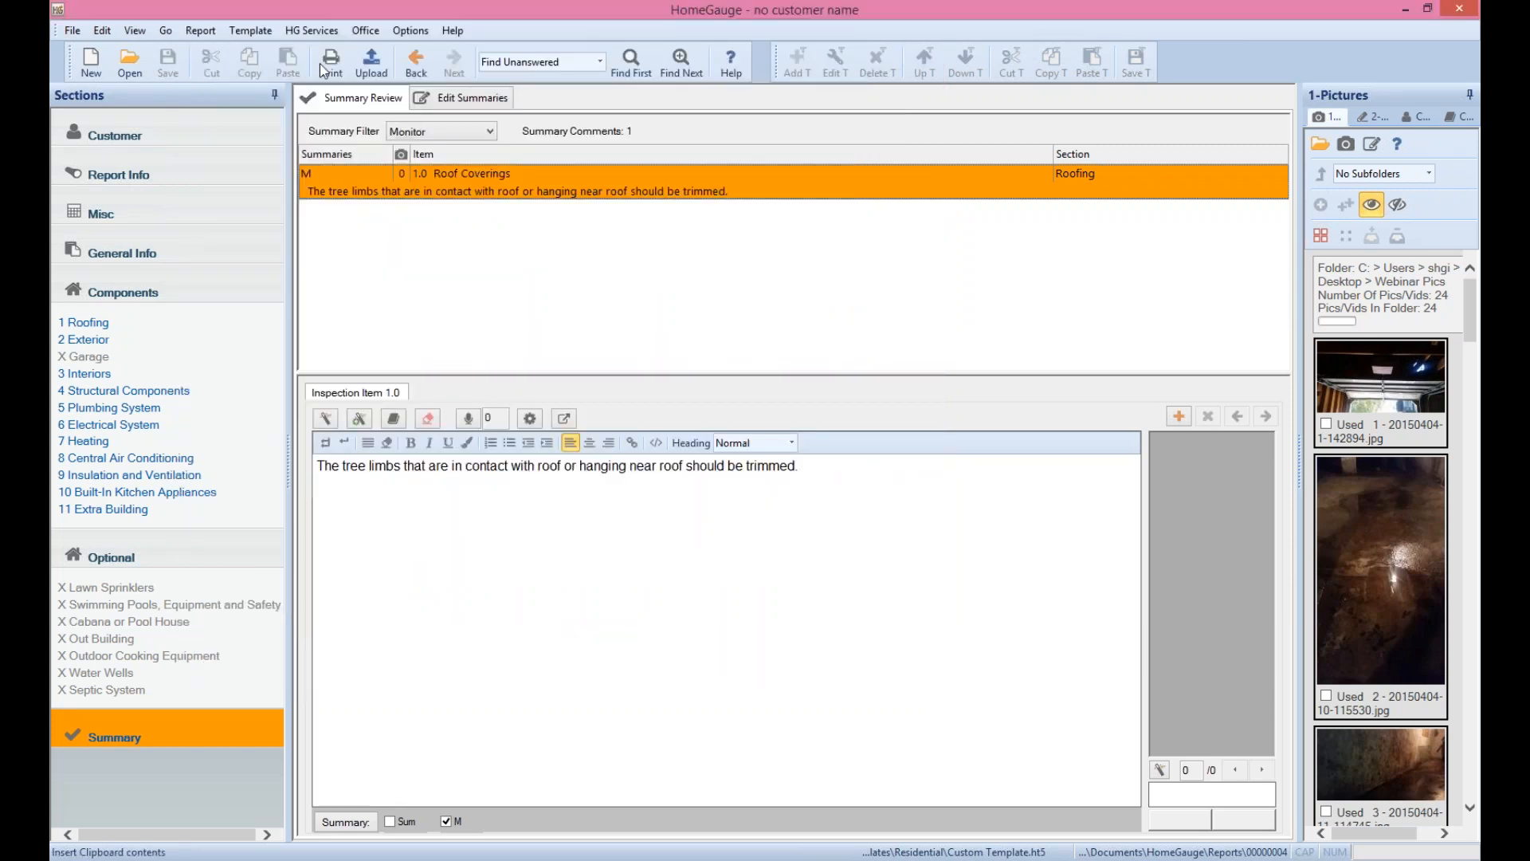
pyautogui.click(327, 67)
pyautogui.click(720, 500)
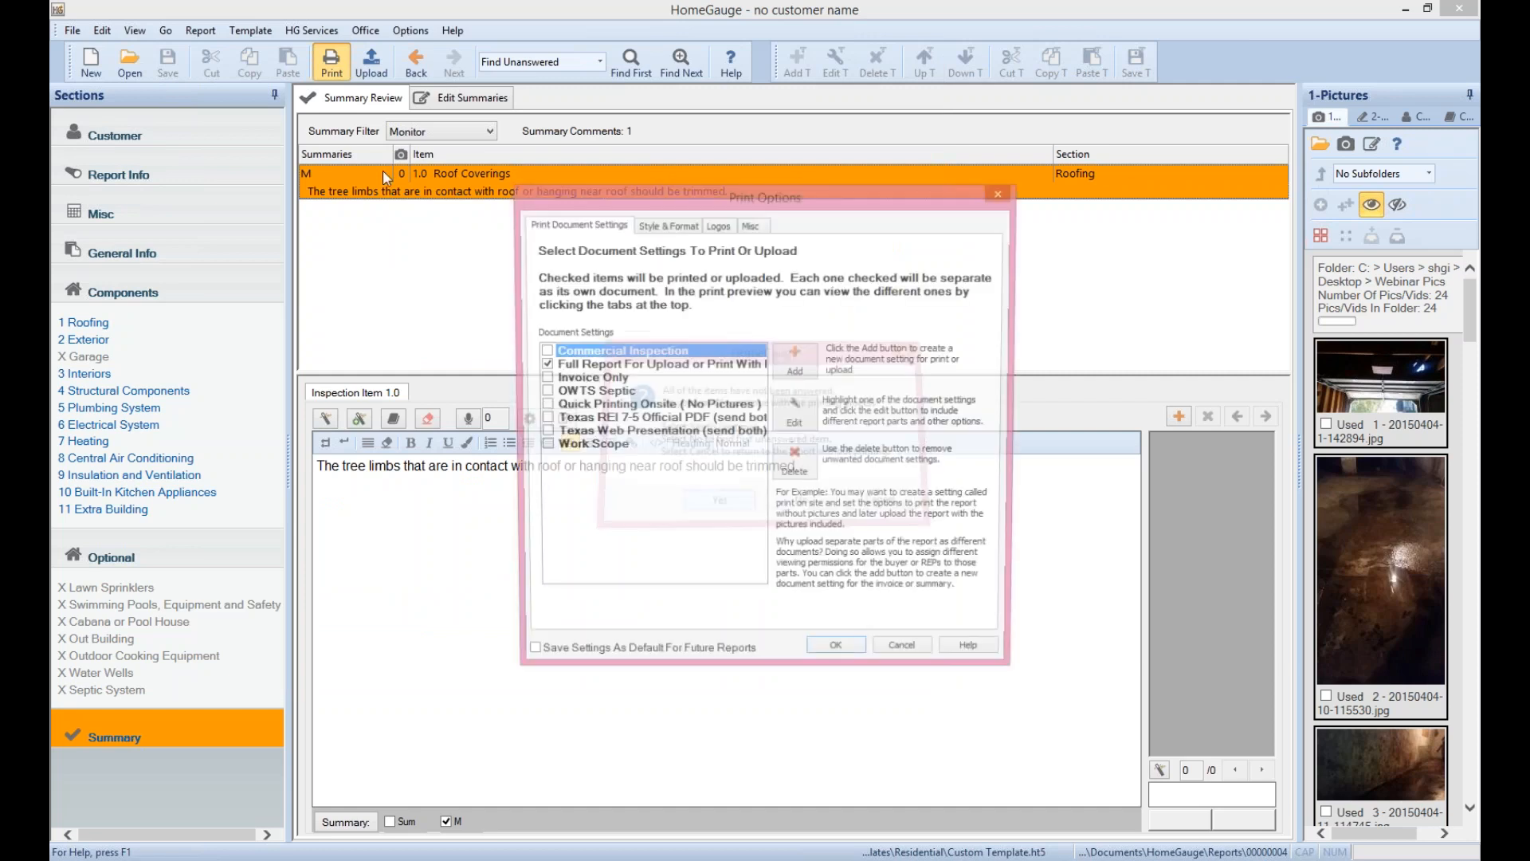
pyautogui.click(631, 368)
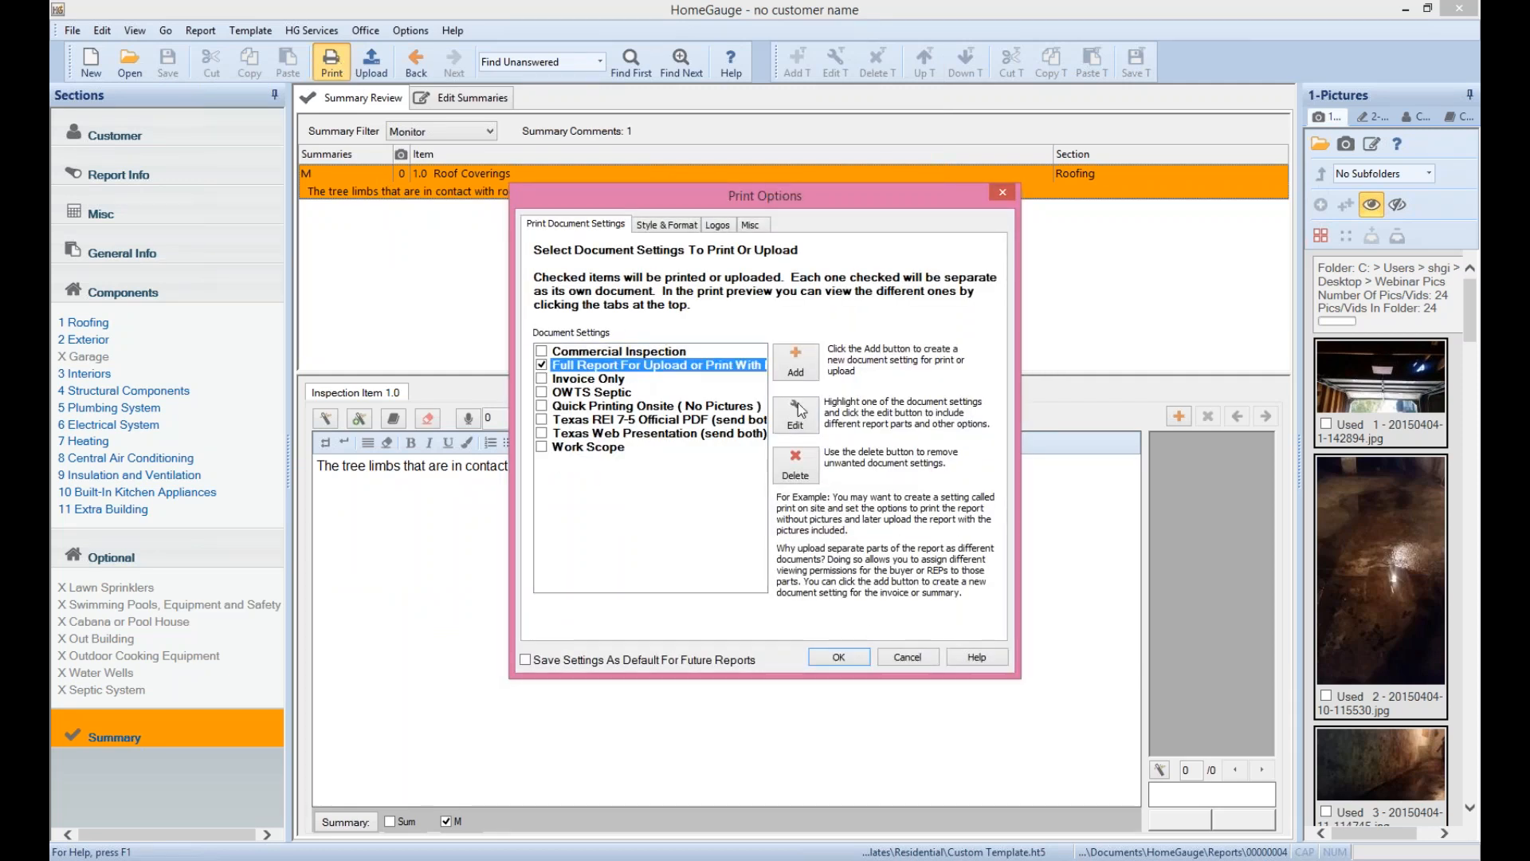
pyautogui.click(796, 414)
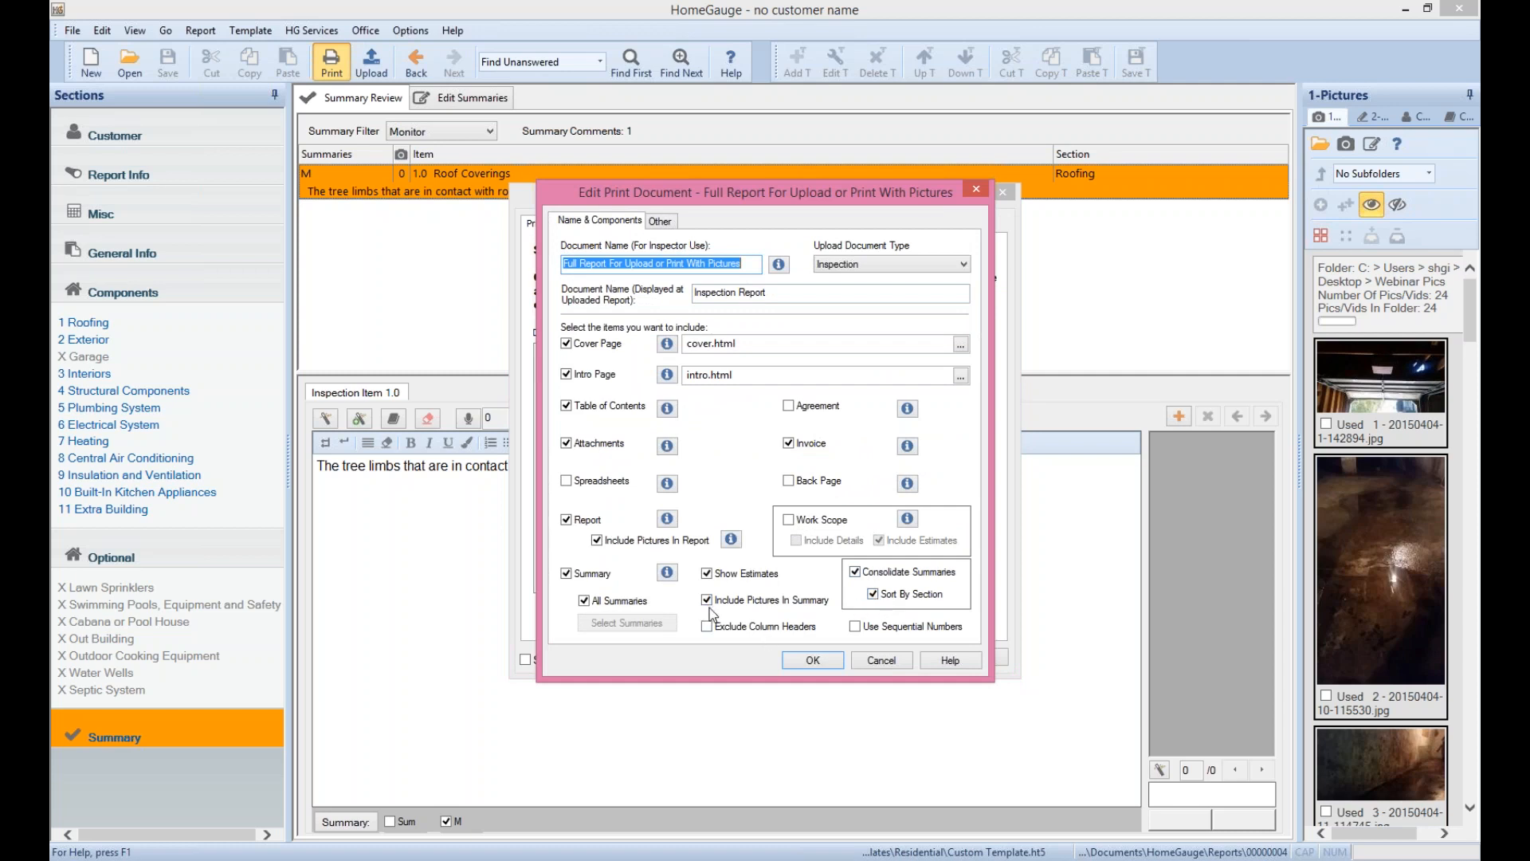
# Try to limit the full report document to the Monitor summary instead of All Summaries, and leave the print options without saving
pyautogui.click(577, 574)
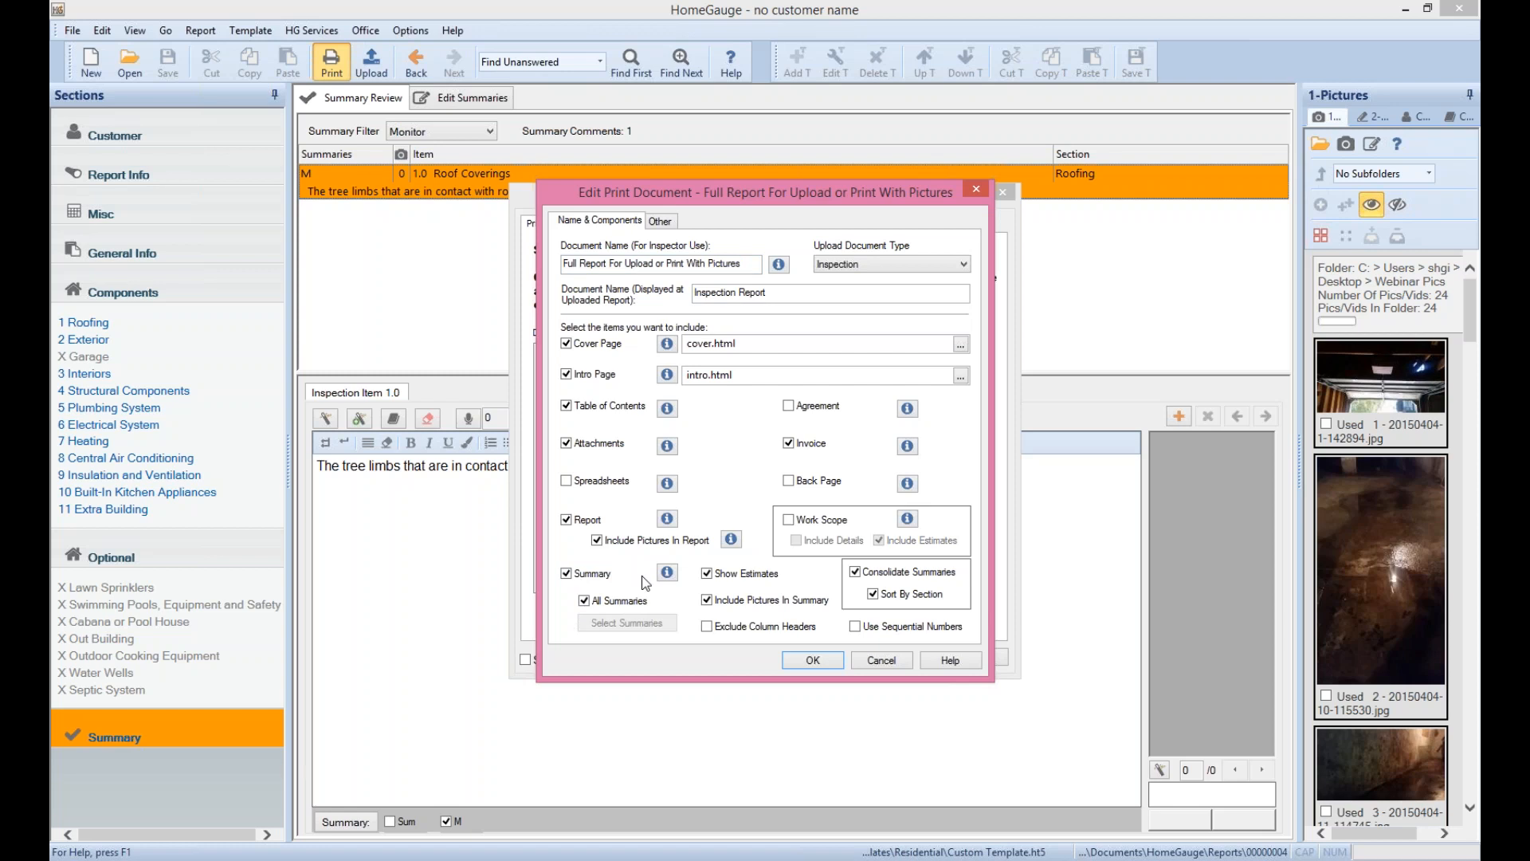
pyautogui.click(585, 600)
pyautogui.click(612, 625)
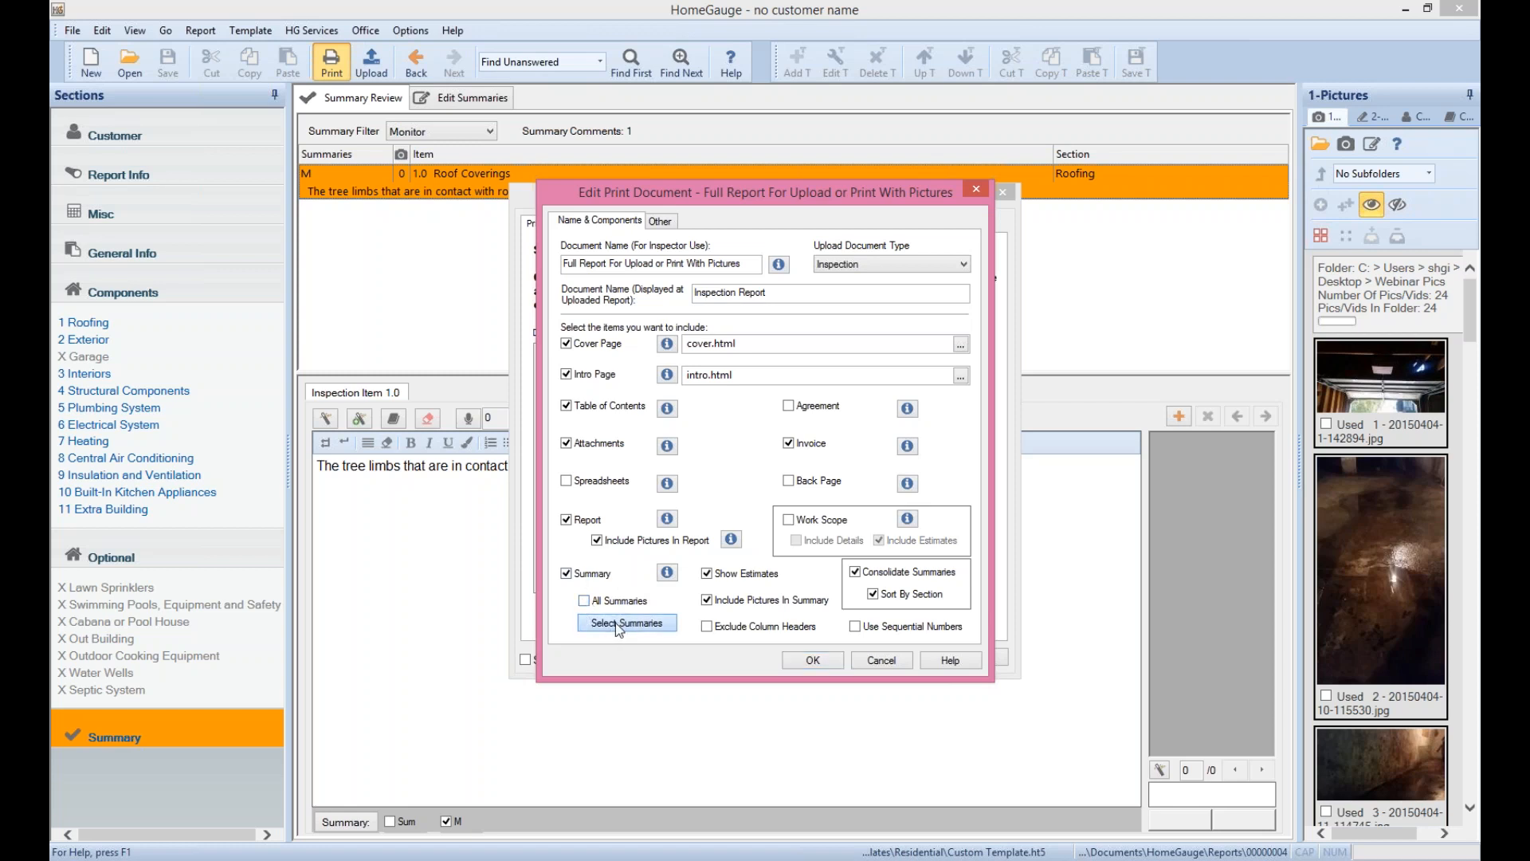
pyautogui.click(682, 344)
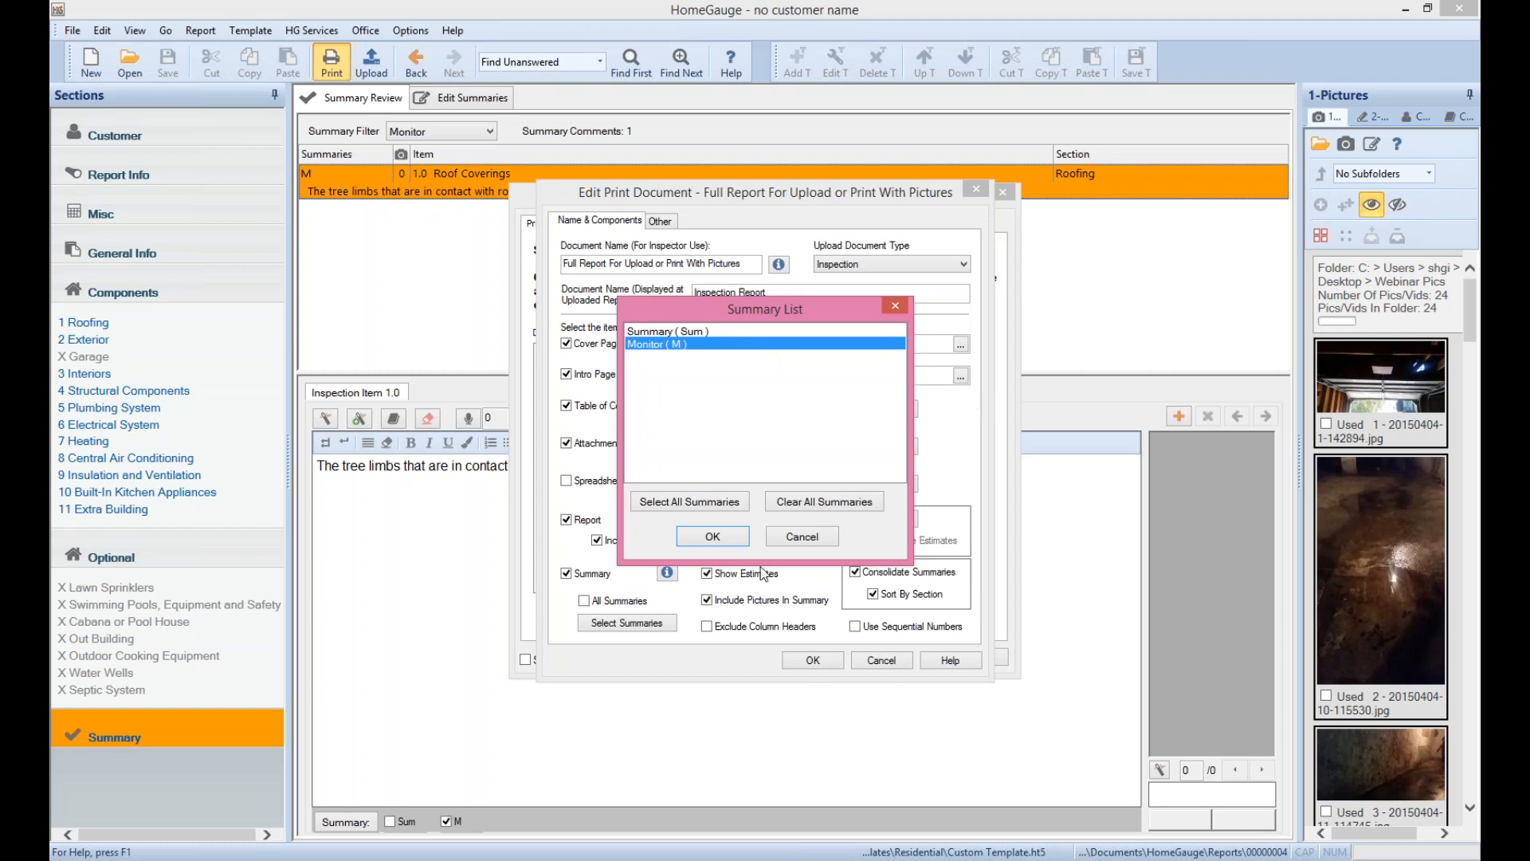
pyautogui.click(800, 534)
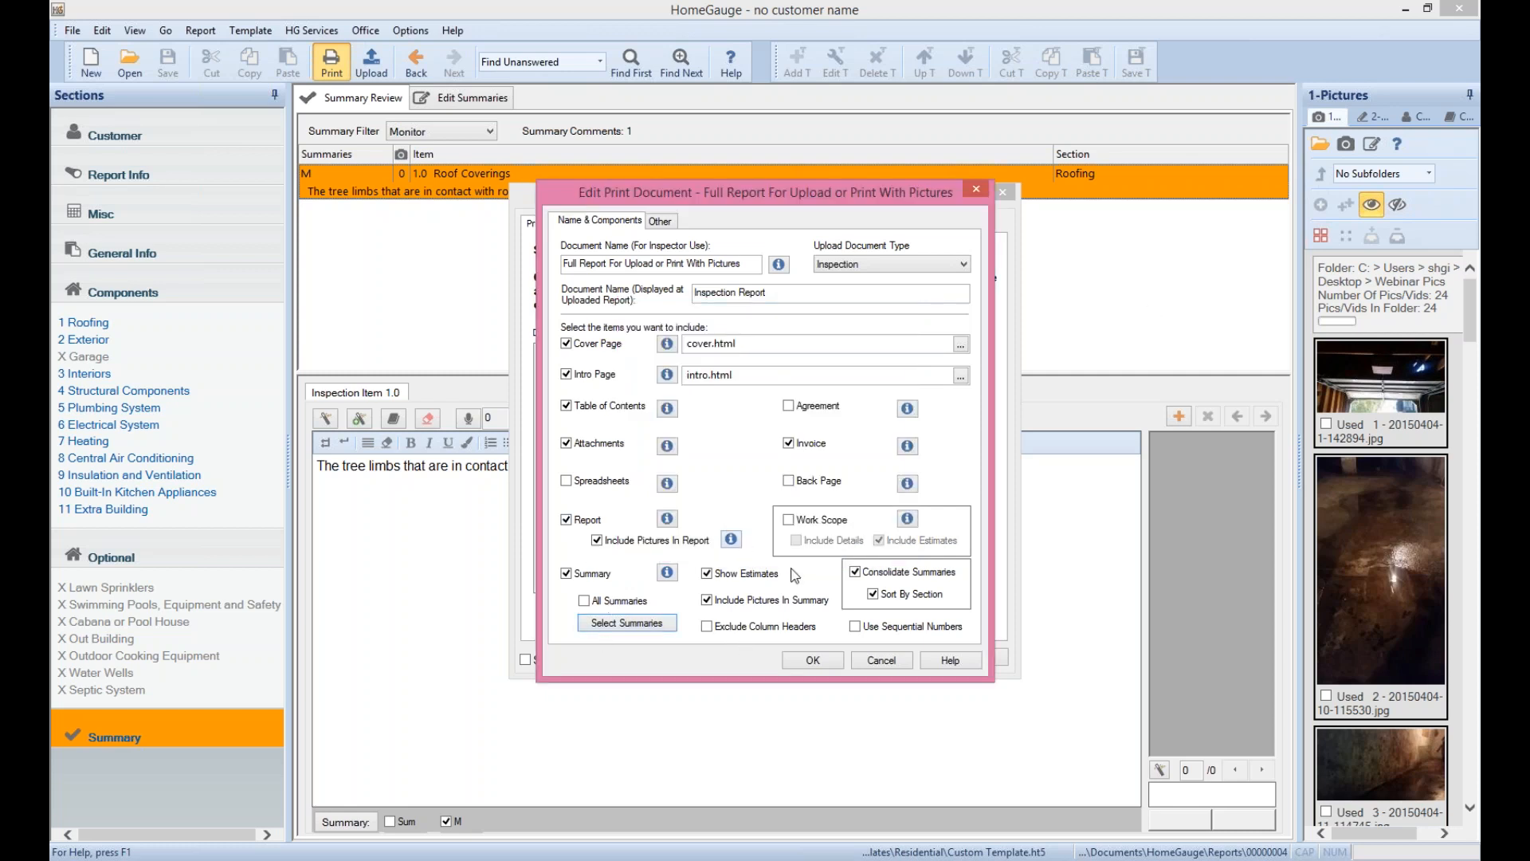
pyautogui.click(894, 659)
pyautogui.click(908, 660)
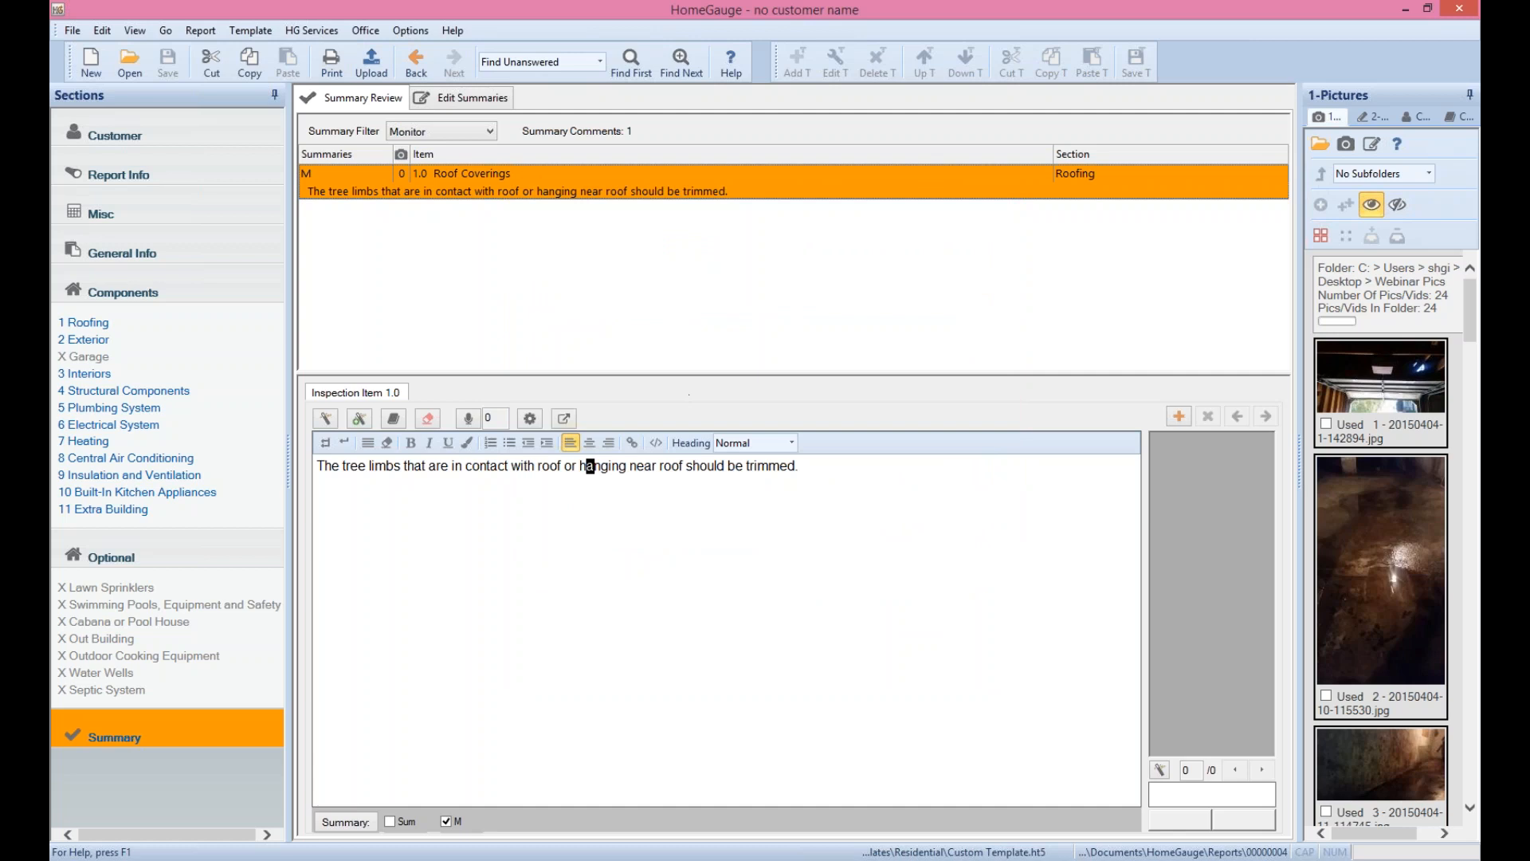
# Open the Monitor summary under Edit Summaries and review its template settings
pyautogui.click(467, 97)
pyautogui.click(386, 184)
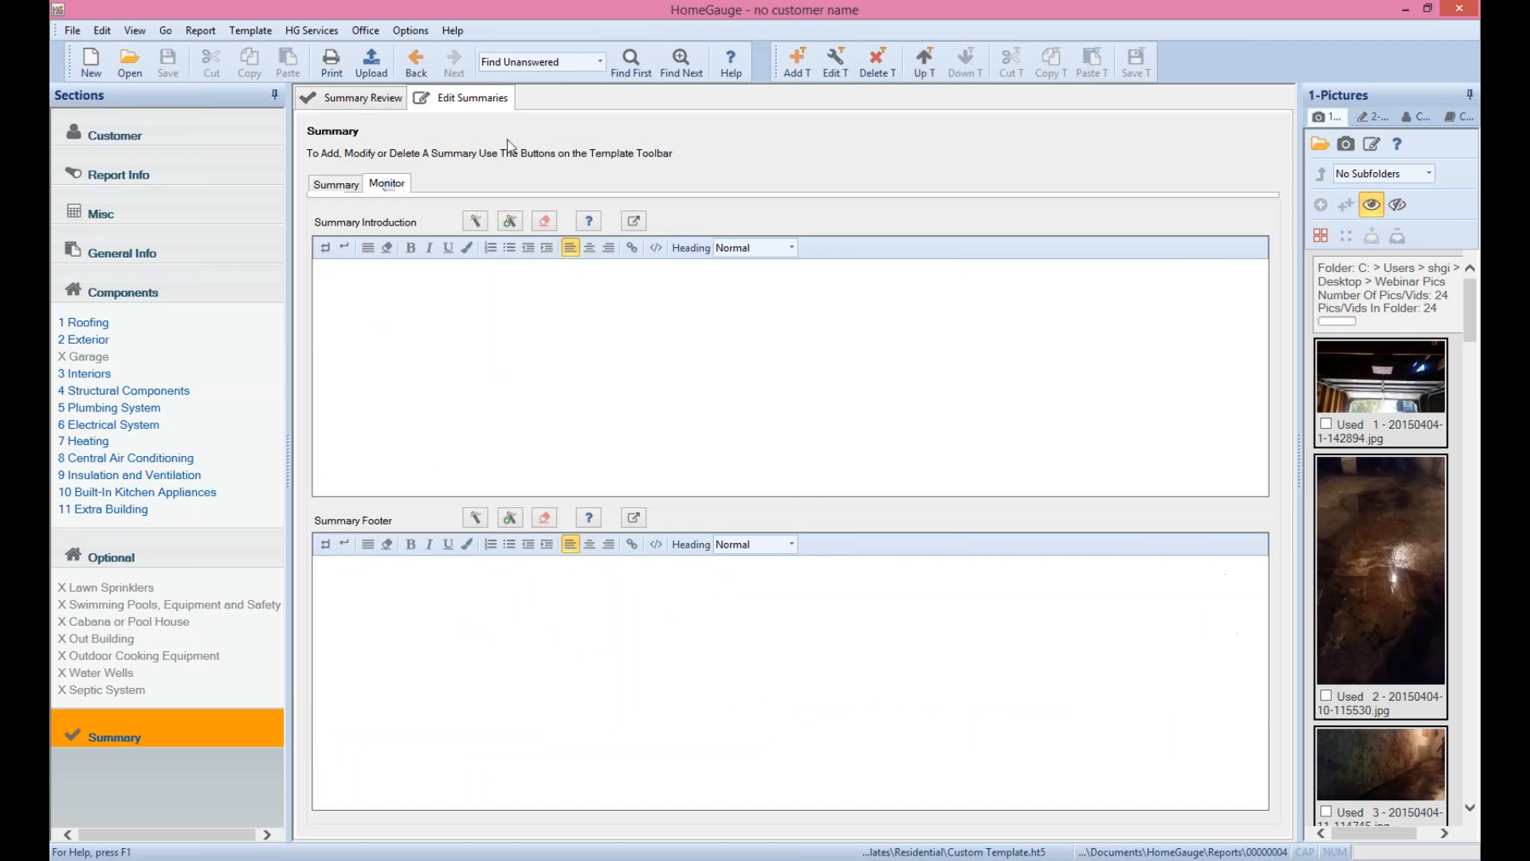
pyautogui.click(835, 63)
pyautogui.click(634, 414)
pyautogui.click(703, 562)
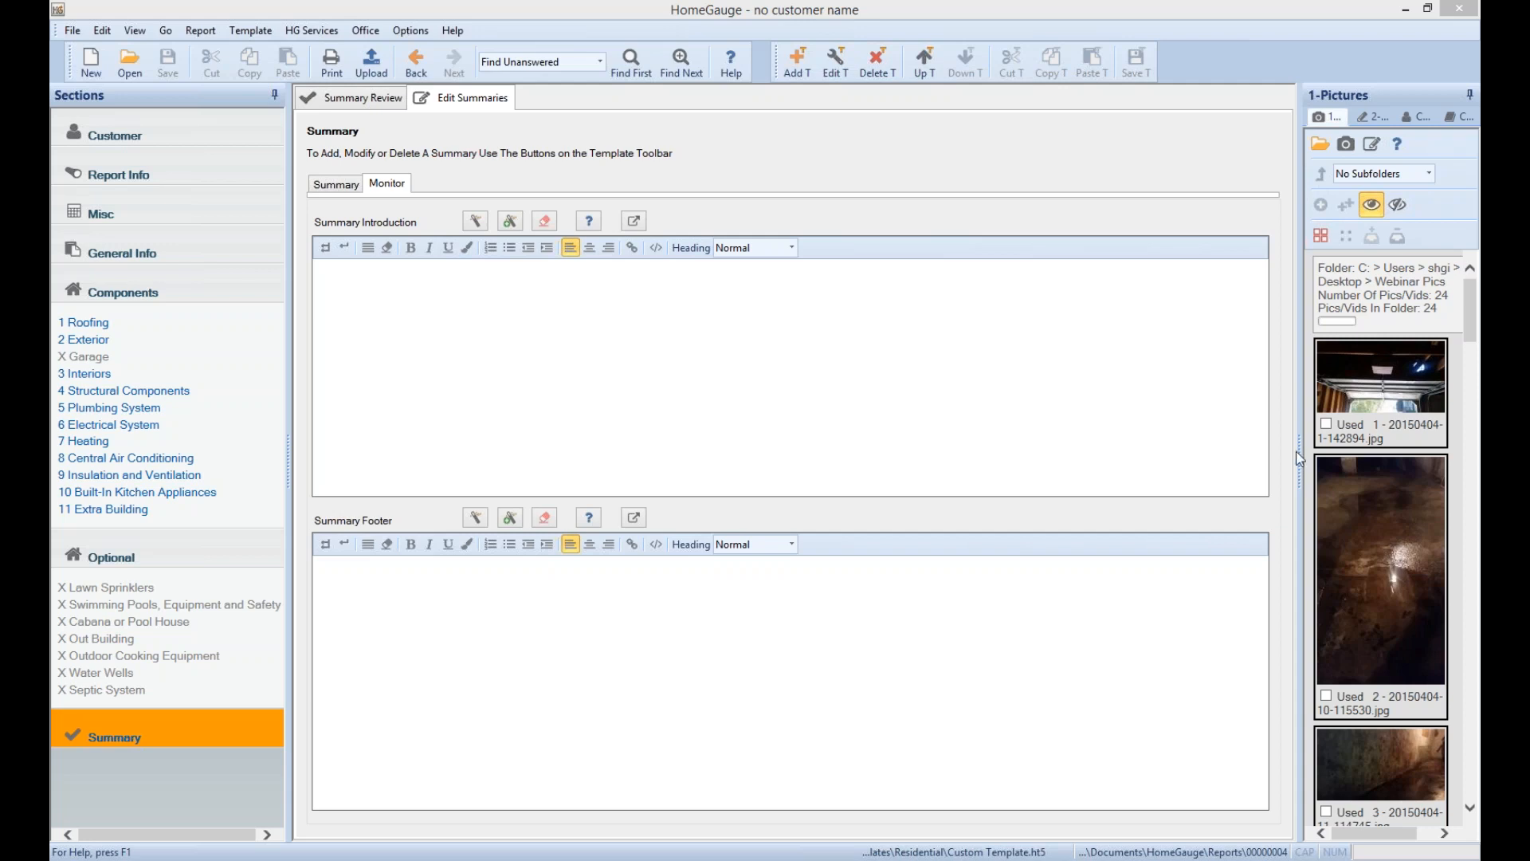
# Add the text "Changed." at the end of the General Info report introduction
pyautogui.click(120, 252)
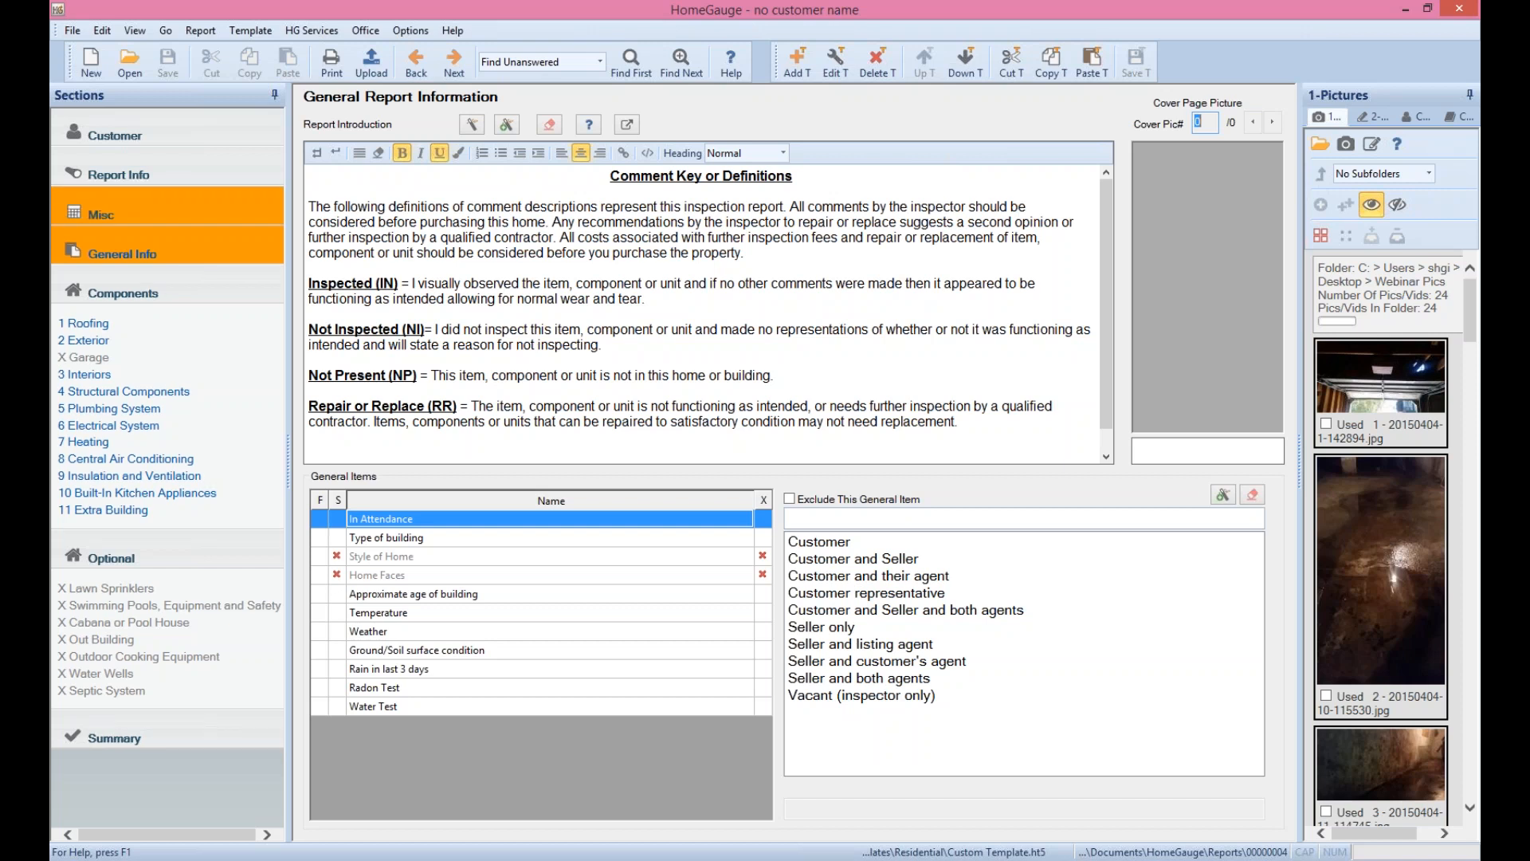
pyautogui.click(555, 255)
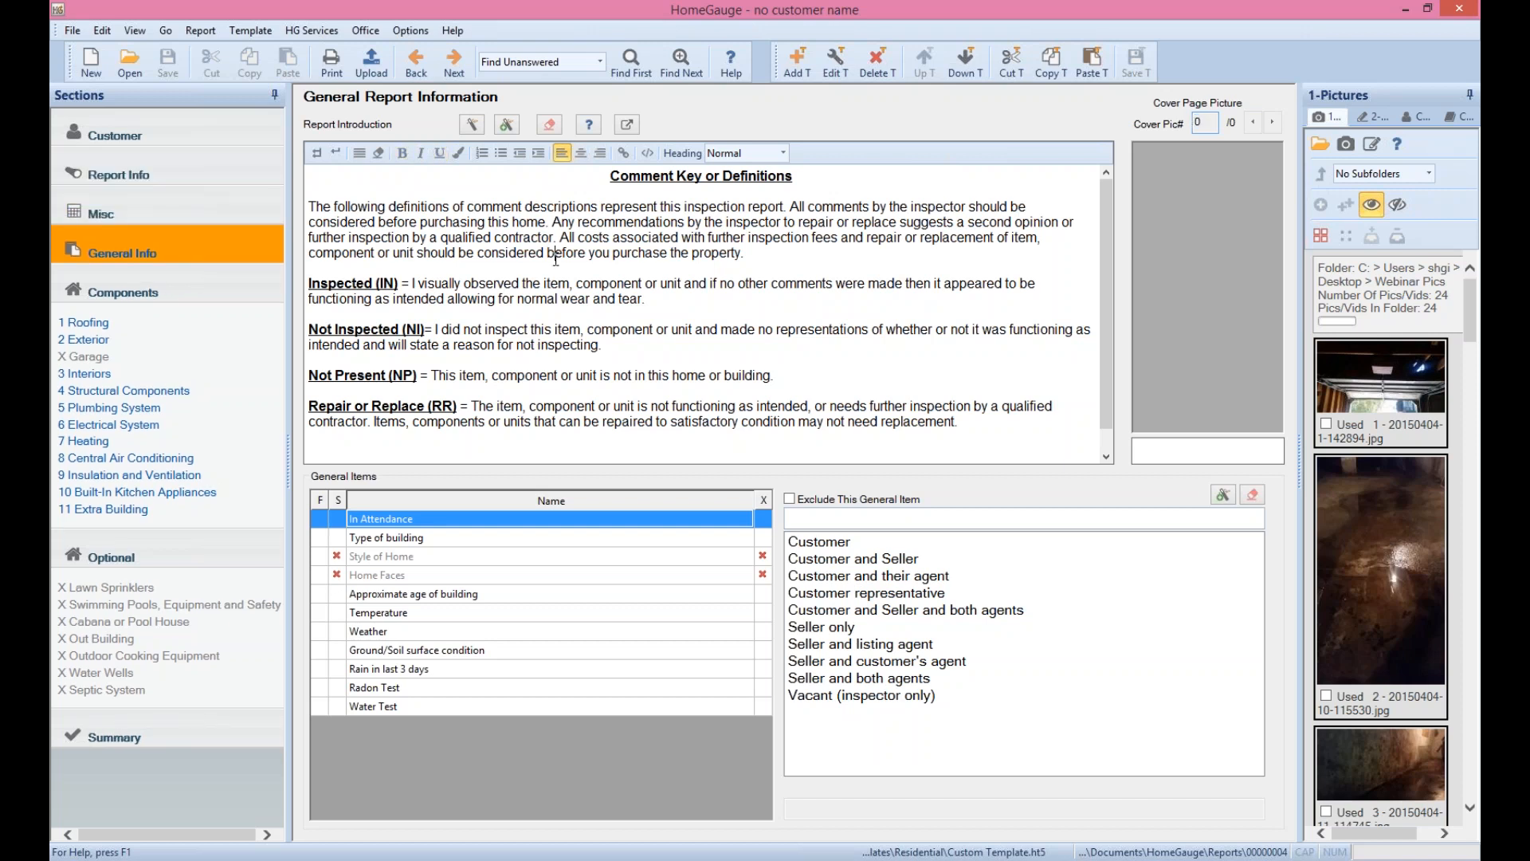
# Start a new report from the residential Custom Template without saving the current report
pyautogui.click(91, 67)
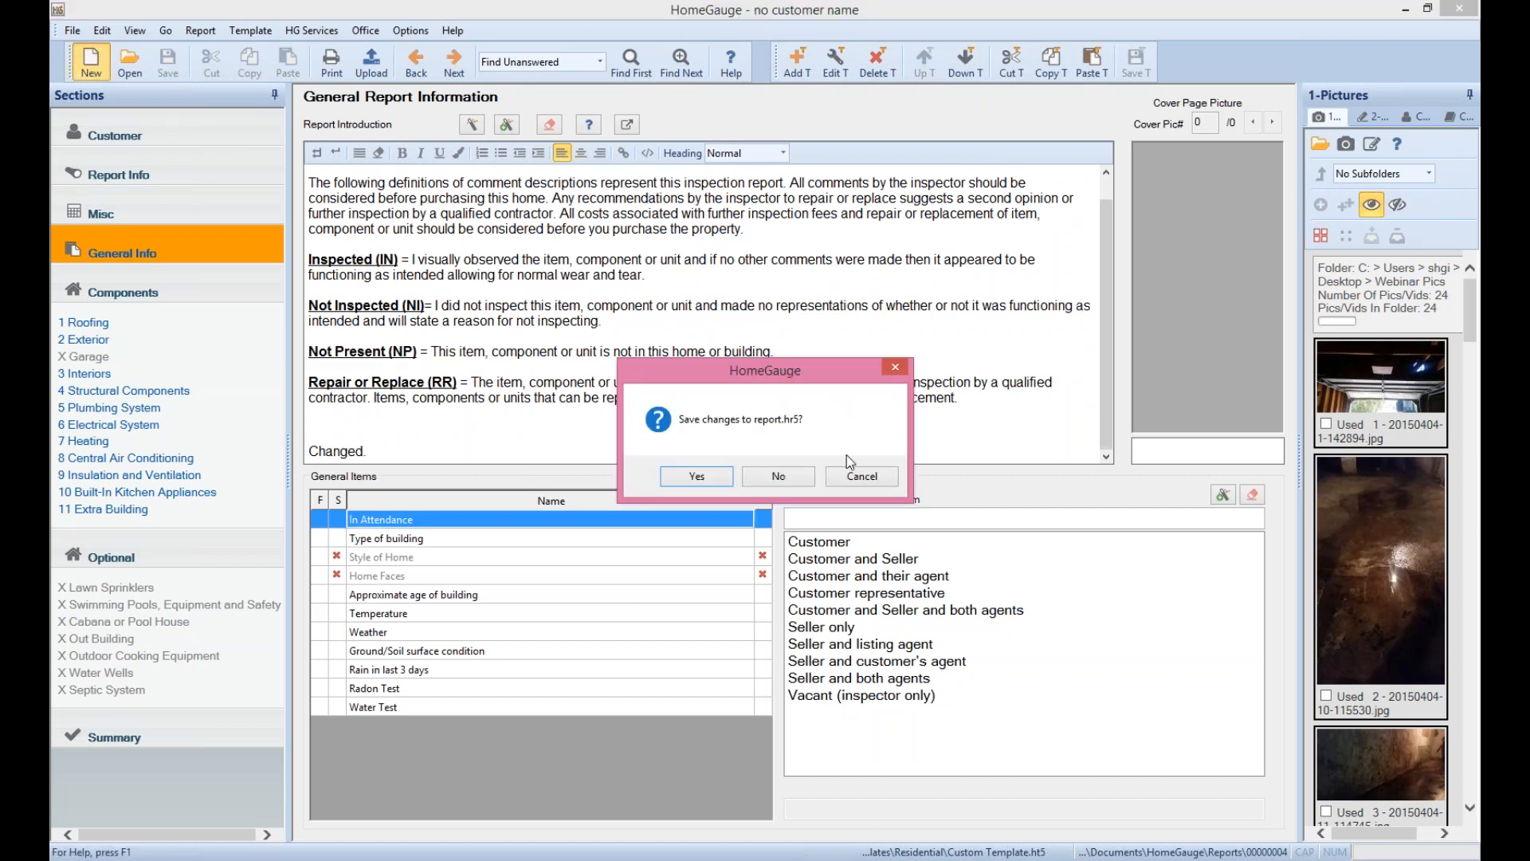
pyautogui.click(774, 477)
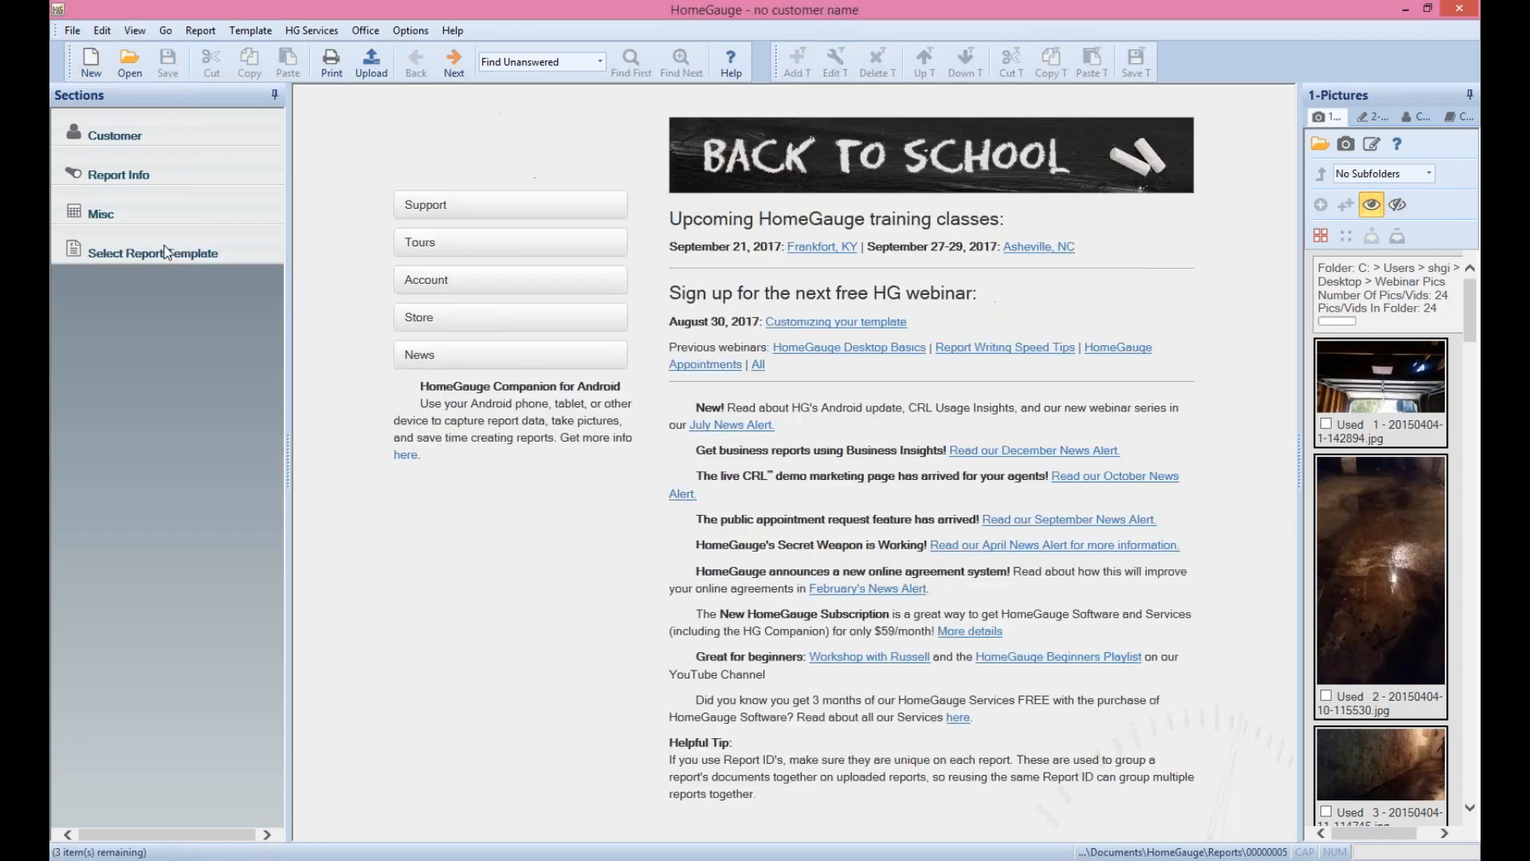
pyautogui.click(112, 252)
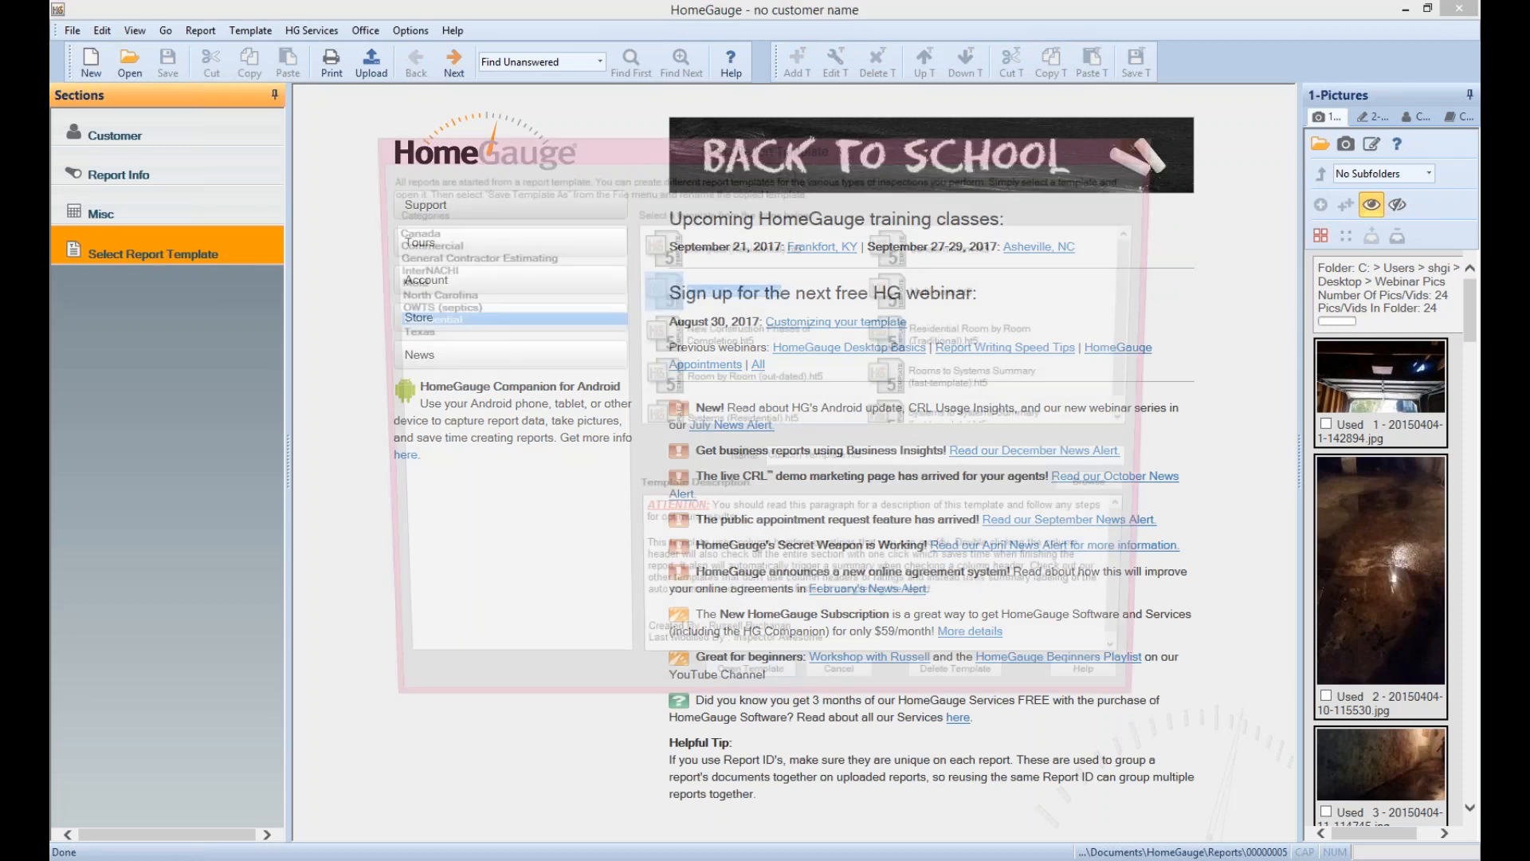
pyautogui.click(709, 700)
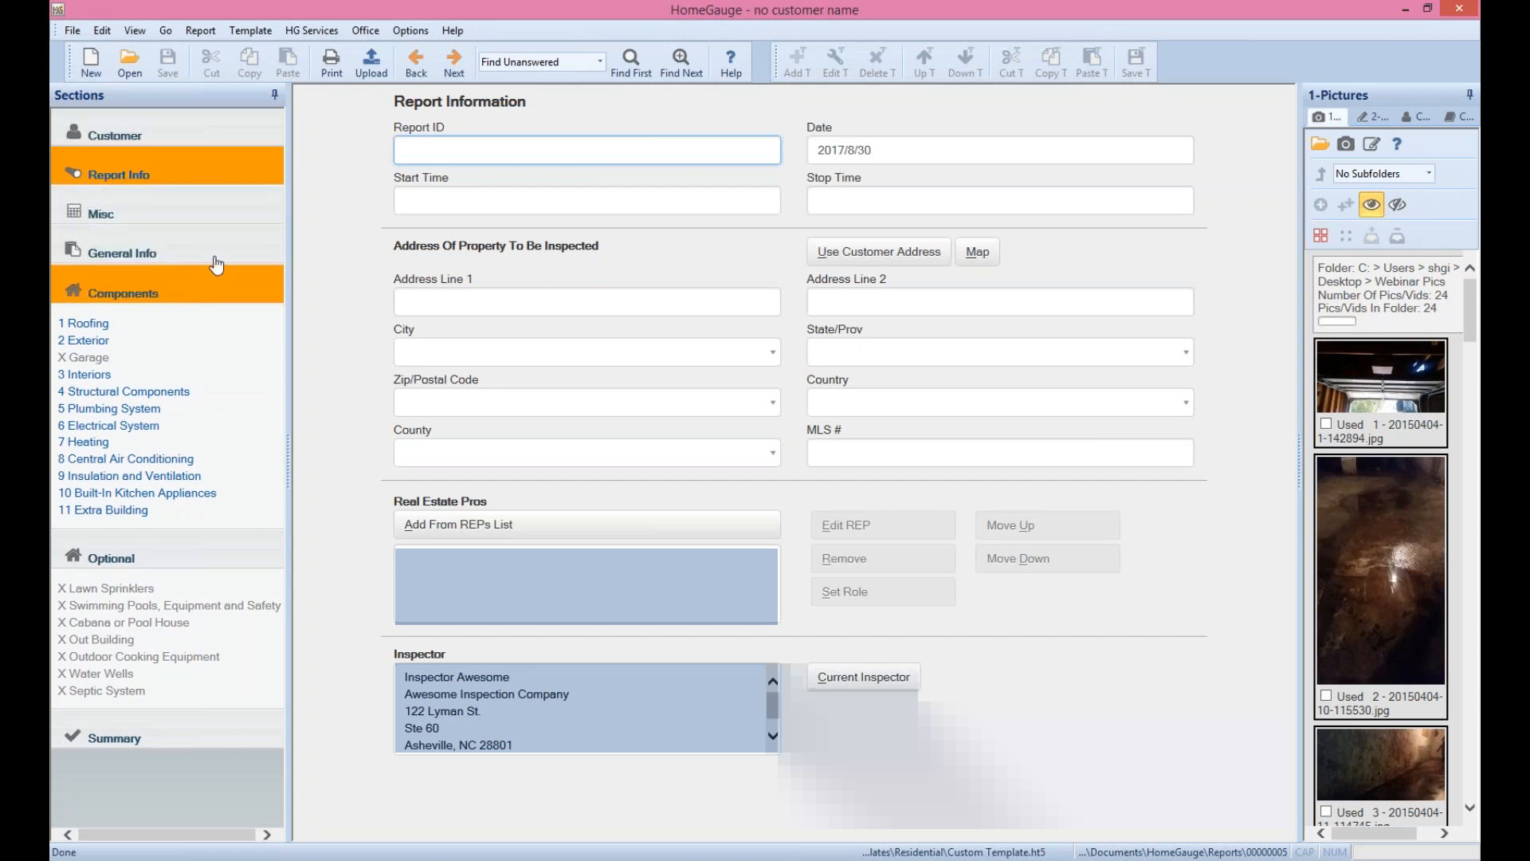
# Add the line "Just for this area comment." at the end of the new report's General Info introduction
pyautogui.click(250, 232)
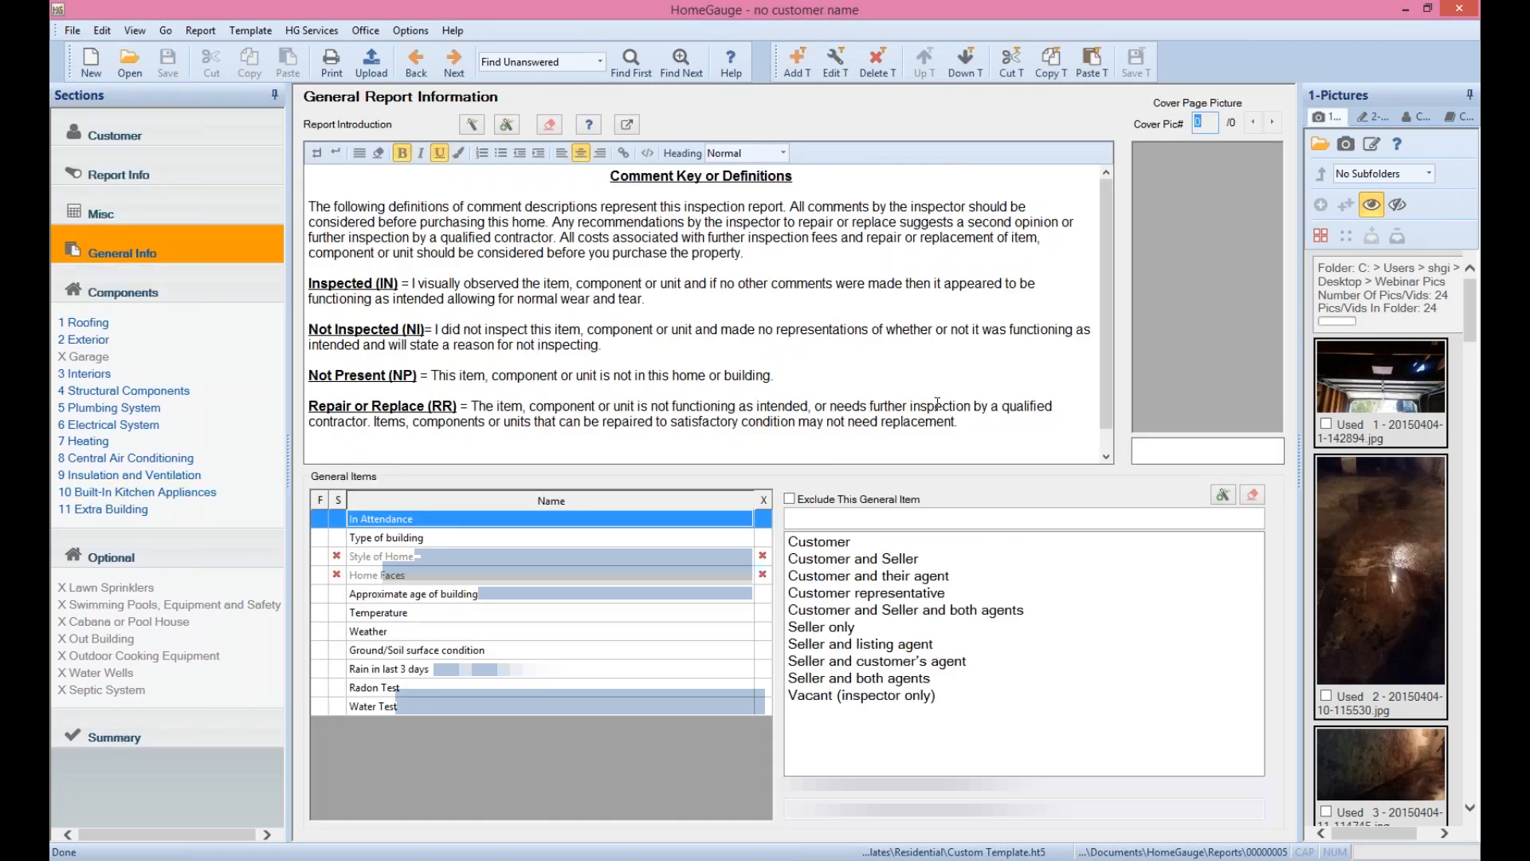
pyautogui.scroll(-1, 1076, 425)
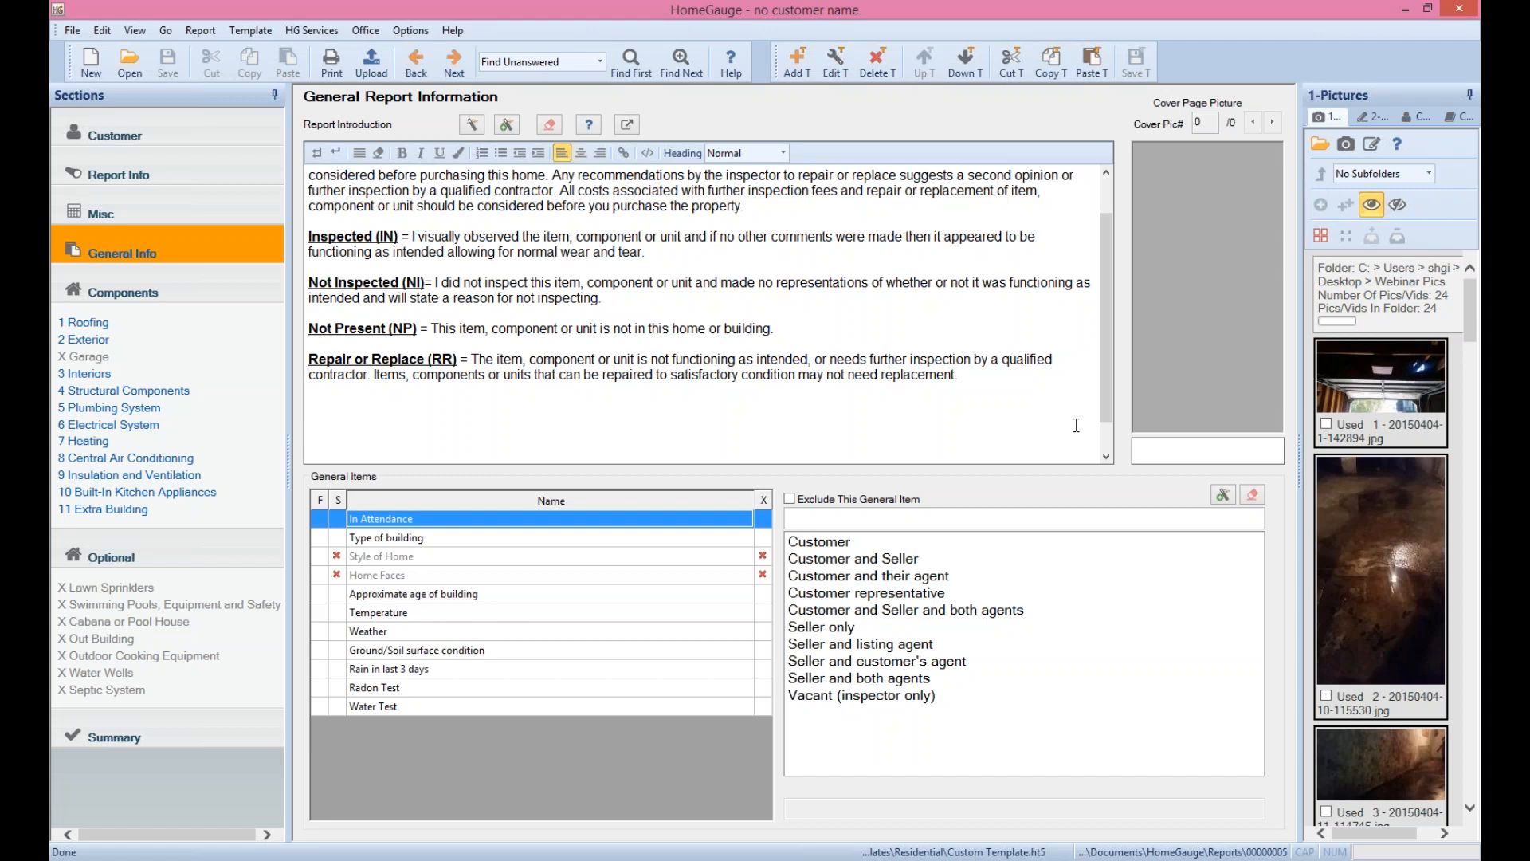
pyautogui.write('Just for this area comment.')
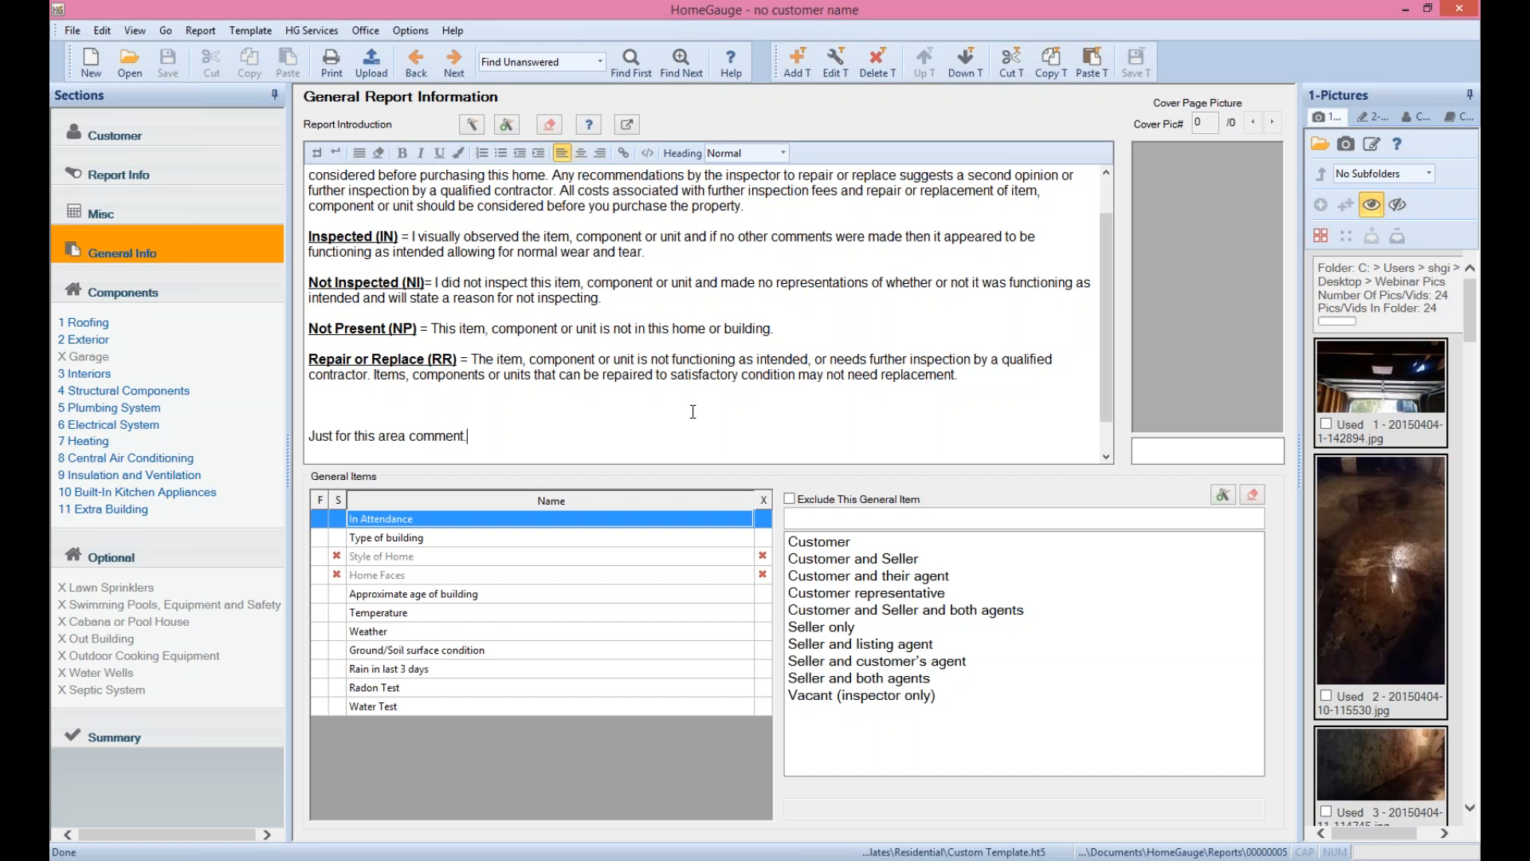
# In Roofing's styles and materials, choose Cedar for Roof Covering, Binoculars for Viewed roof covering from, Rock for Chimney (exterior) and 1 for New Style
pyautogui.click(85, 324)
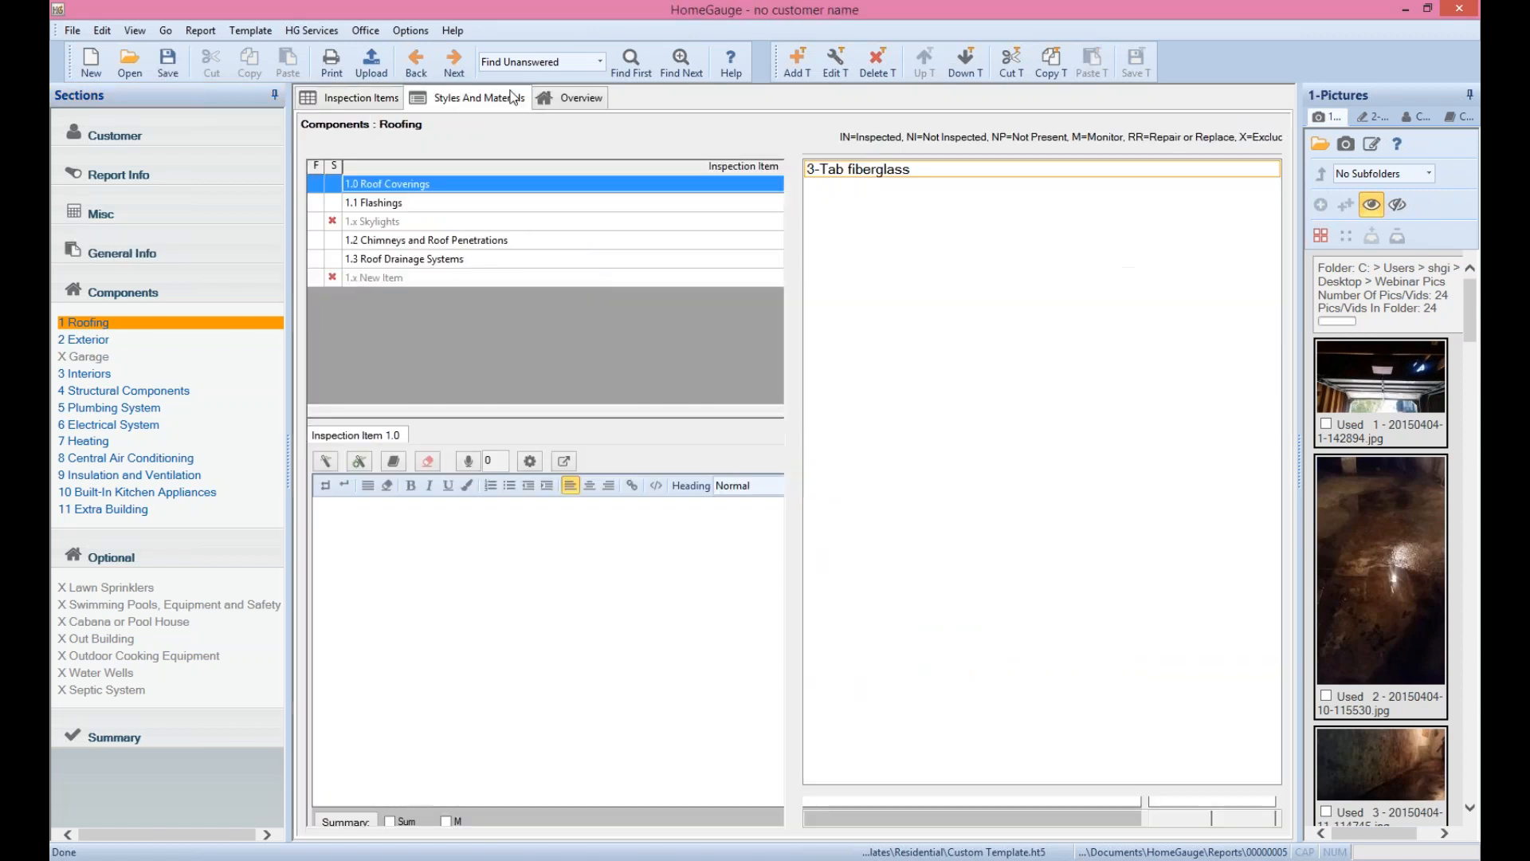
pyautogui.click(511, 97)
pyautogui.click(833, 219)
pyautogui.click(687, 207)
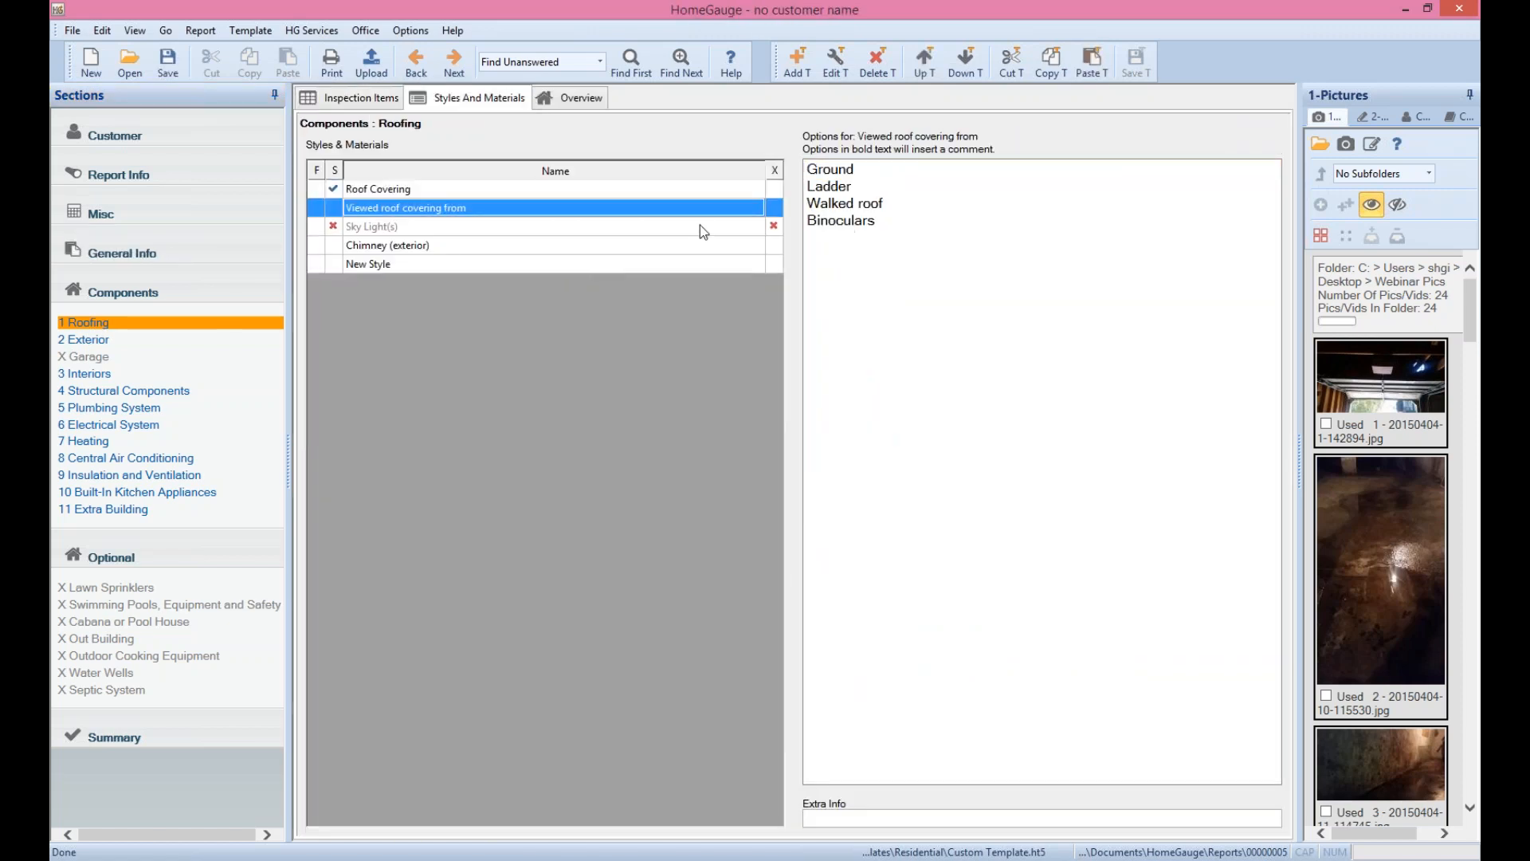
pyautogui.click(845, 220)
pyautogui.click(581, 245)
pyautogui.click(837, 186)
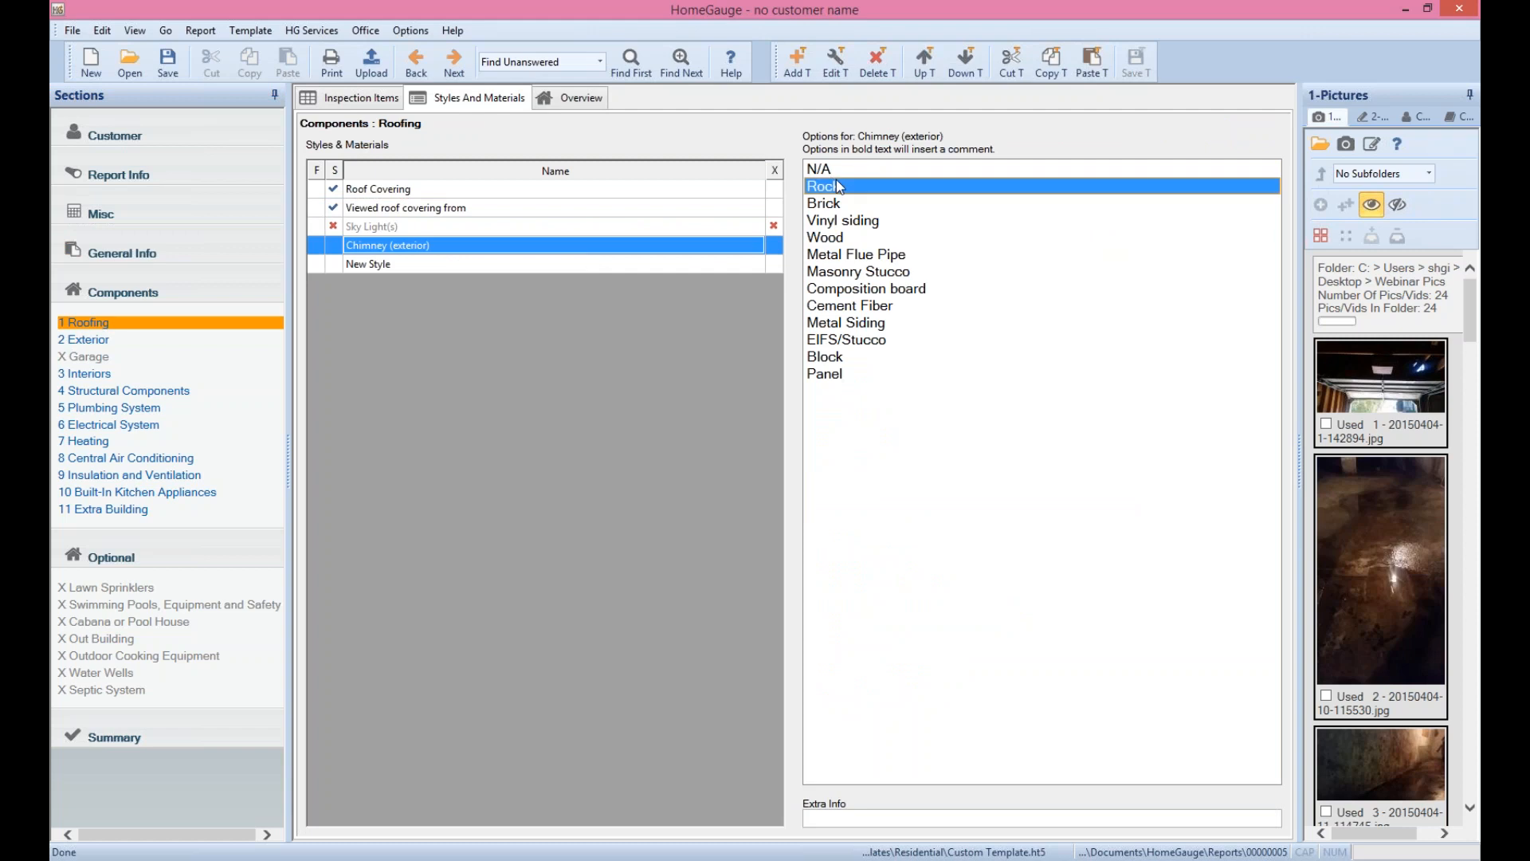
pyautogui.click(618, 263)
pyautogui.click(821, 169)
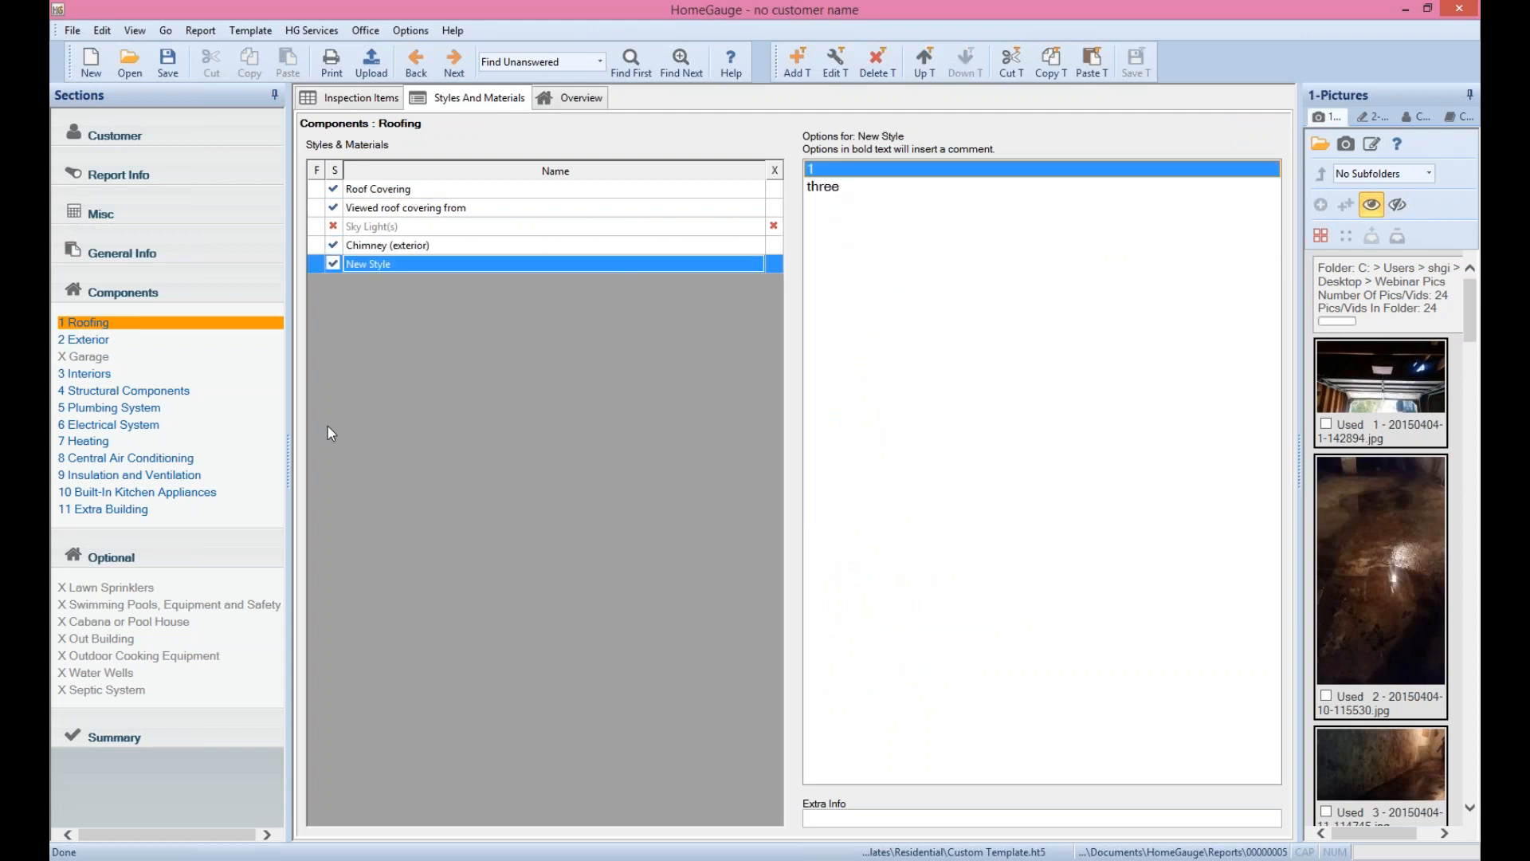
# Fill in Exterior's styles and materials: Drop and German siding style, Full brick siding material, Cobblestone driveway, plus an entry door and an appurtenance option
pyautogui.click(84, 339)
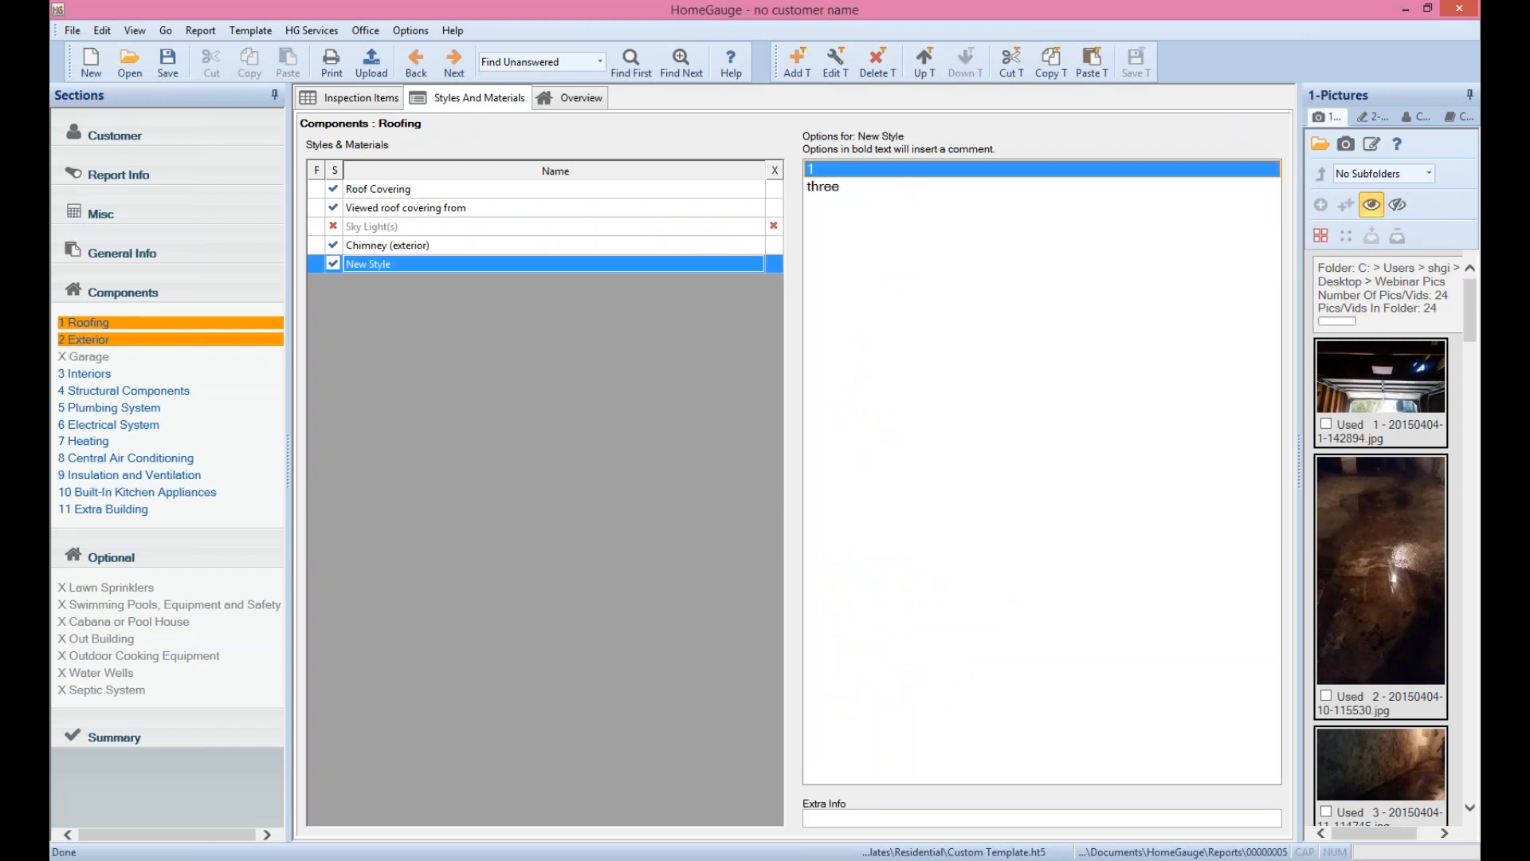
pyautogui.click(824, 223)
pyautogui.click(825, 322)
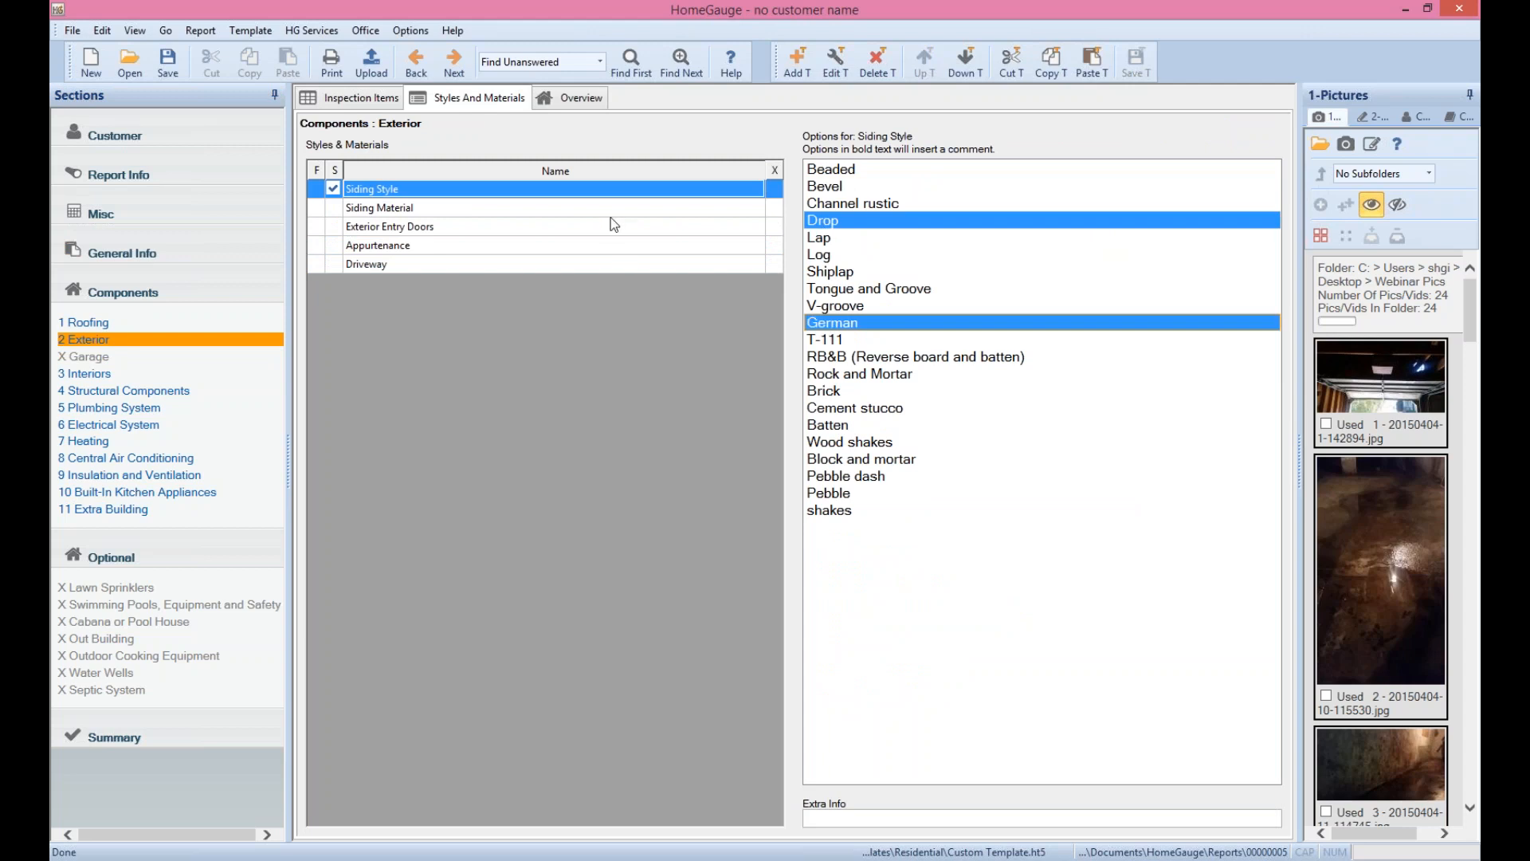
pyautogui.click(610, 210)
pyautogui.click(809, 254)
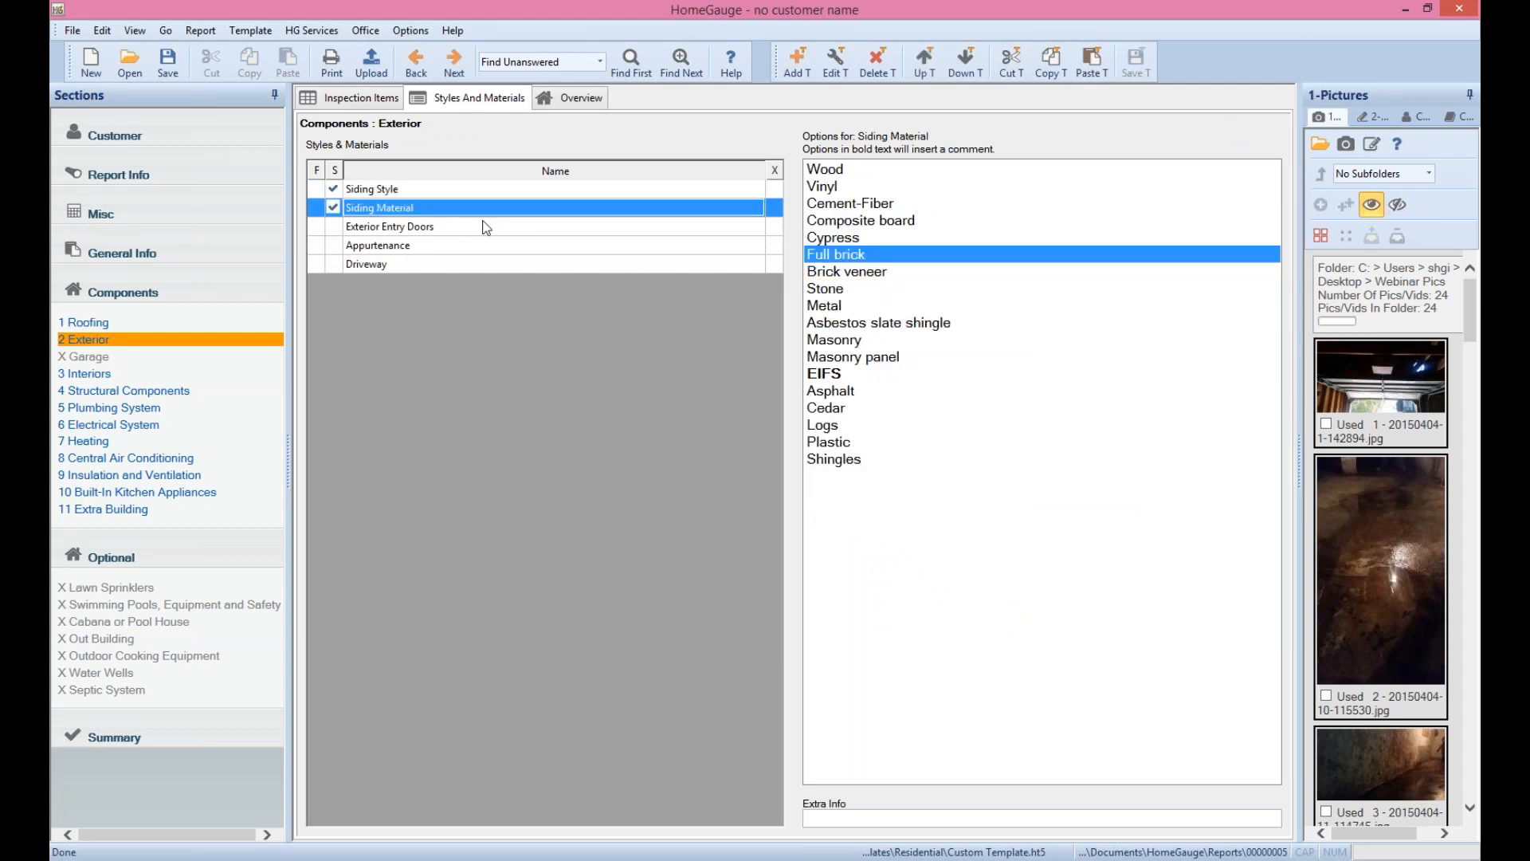
pyautogui.click(487, 228)
pyautogui.click(859, 205)
pyautogui.click(649, 248)
pyautogui.click(853, 205)
pyautogui.click(642, 265)
pyautogui.click(833, 220)
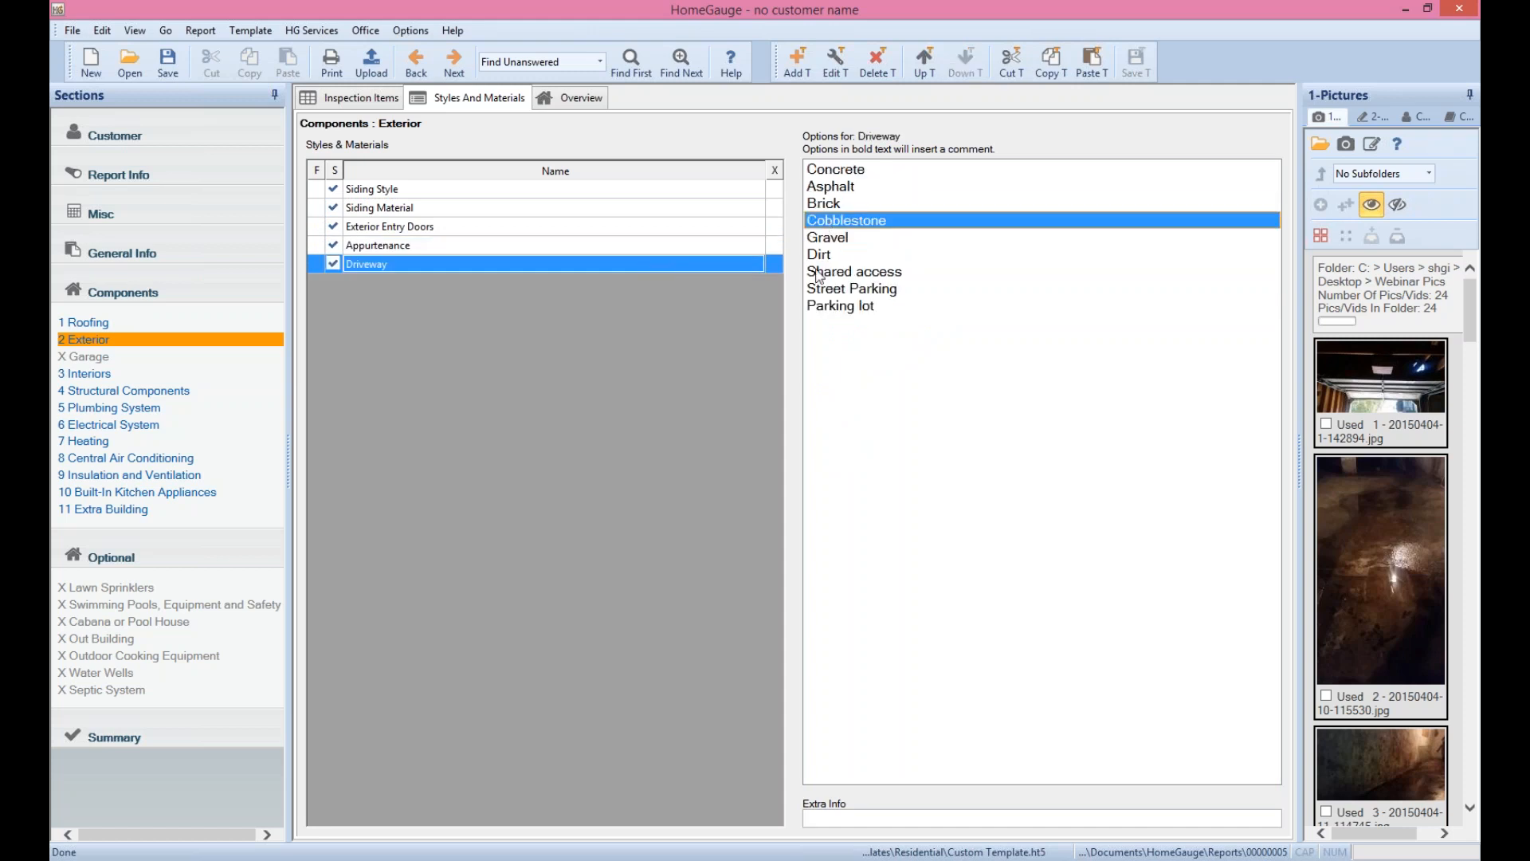
# Fill in Interiors' styles and materials: Plaster ceilings, Laminated T&G floor covering, Single-hung windows, plus a wall material and an interior door option
pyautogui.click(87, 373)
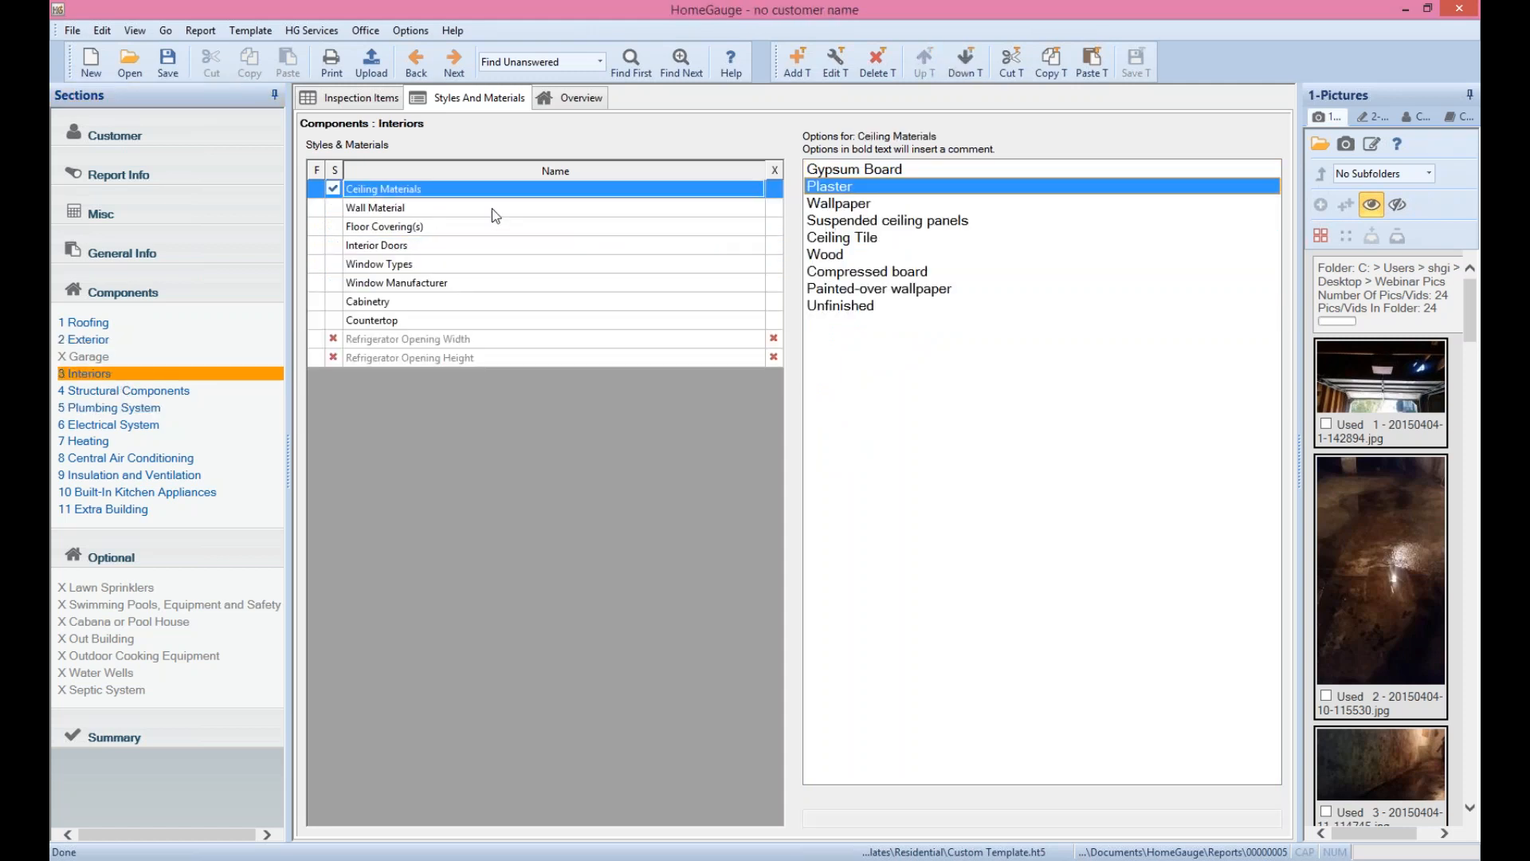
pyautogui.click(491, 208)
pyautogui.click(845, 220)
pyautogui.click(590, 227)
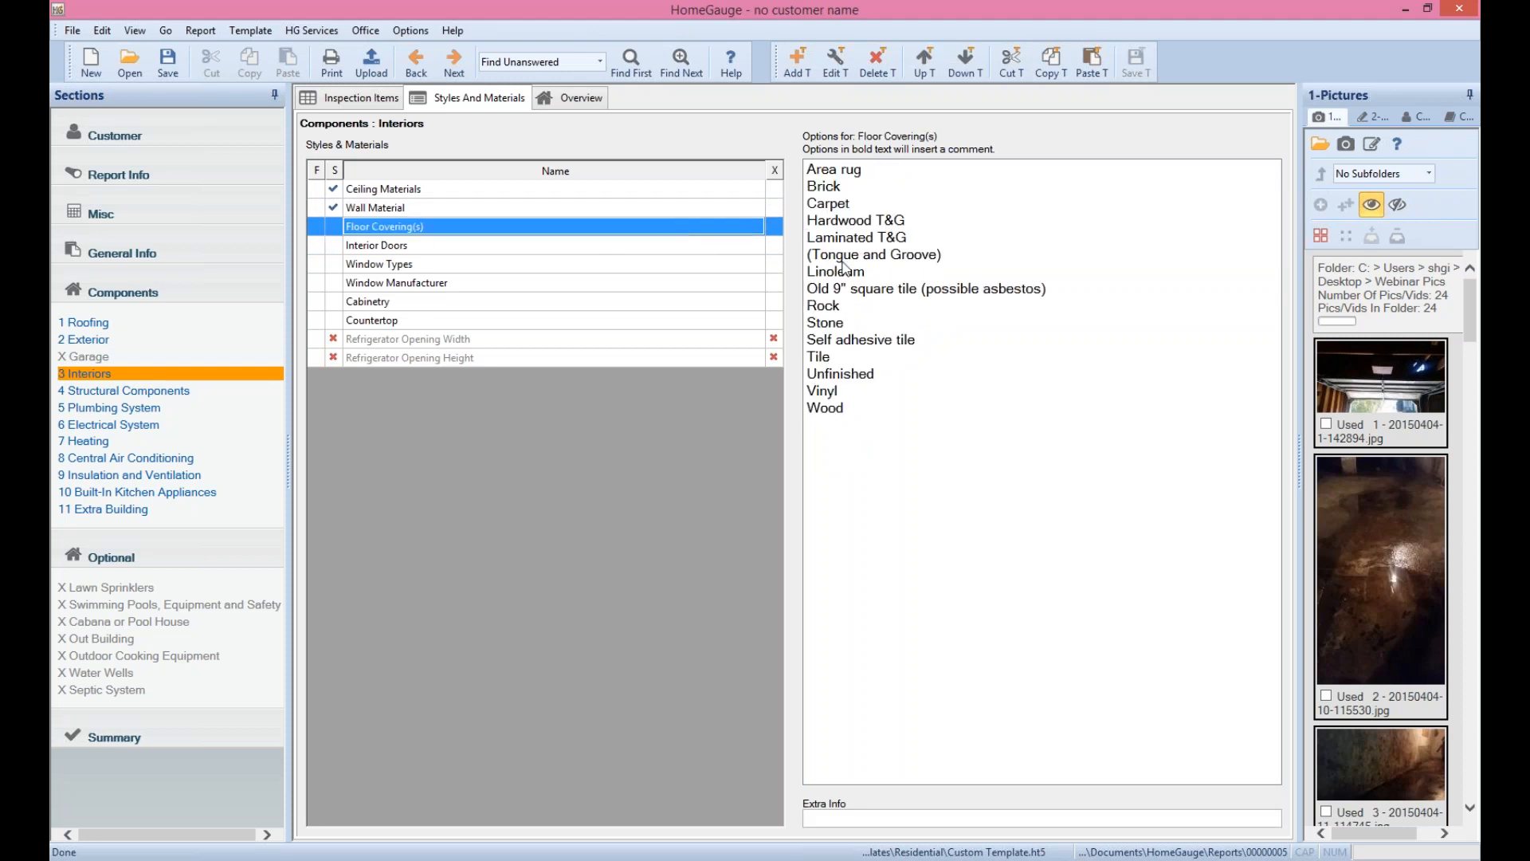
pyautogui.click(850, 237)
pyautogui.click(630, 246)
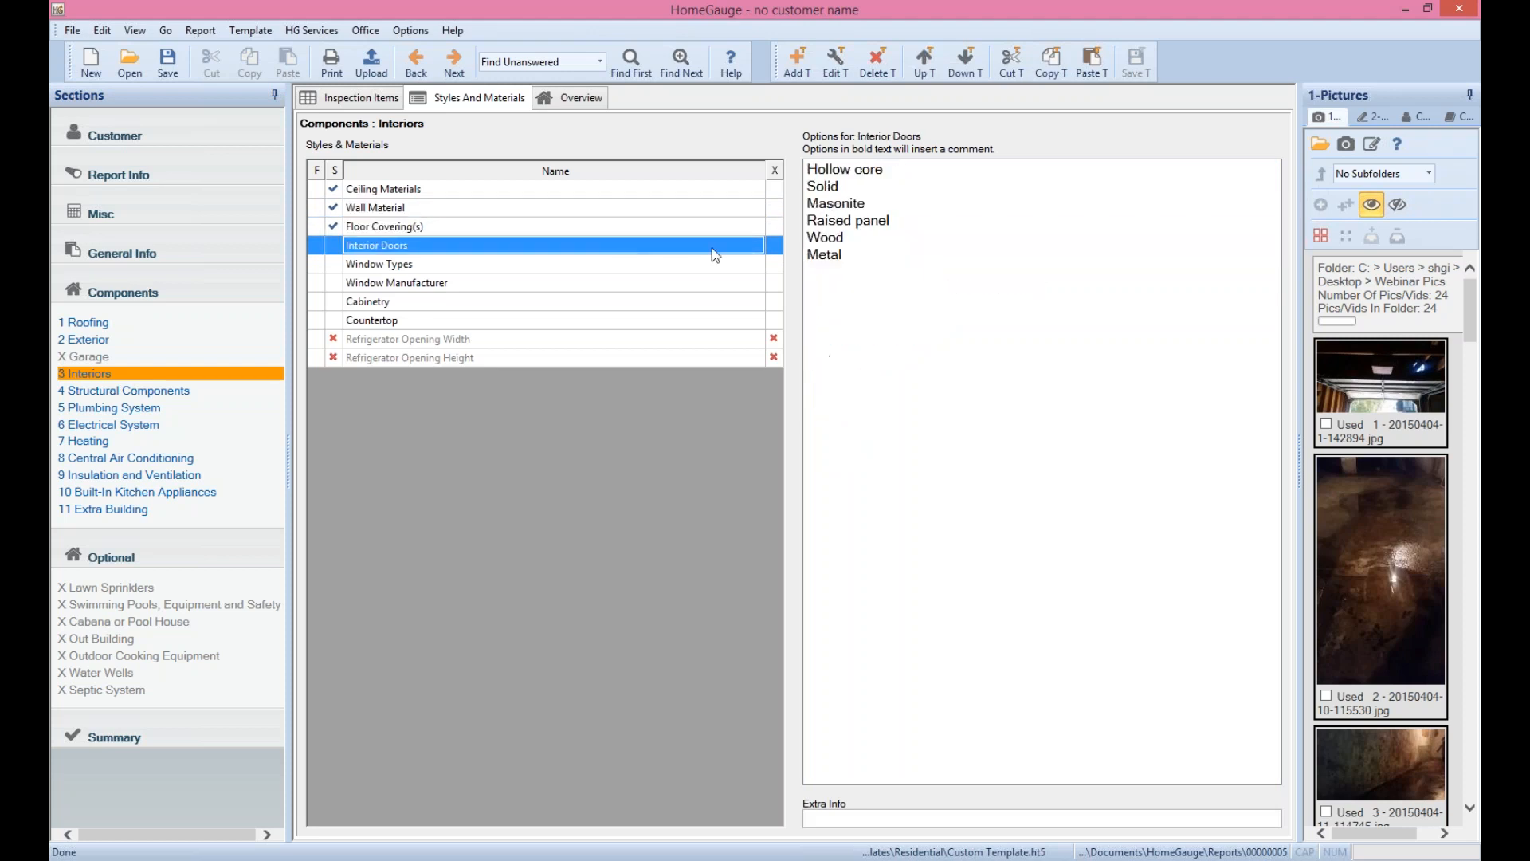
pyautogui.click(823, 227)
pyautogui.click(590, 265)
pyautogui.click(836, 234)
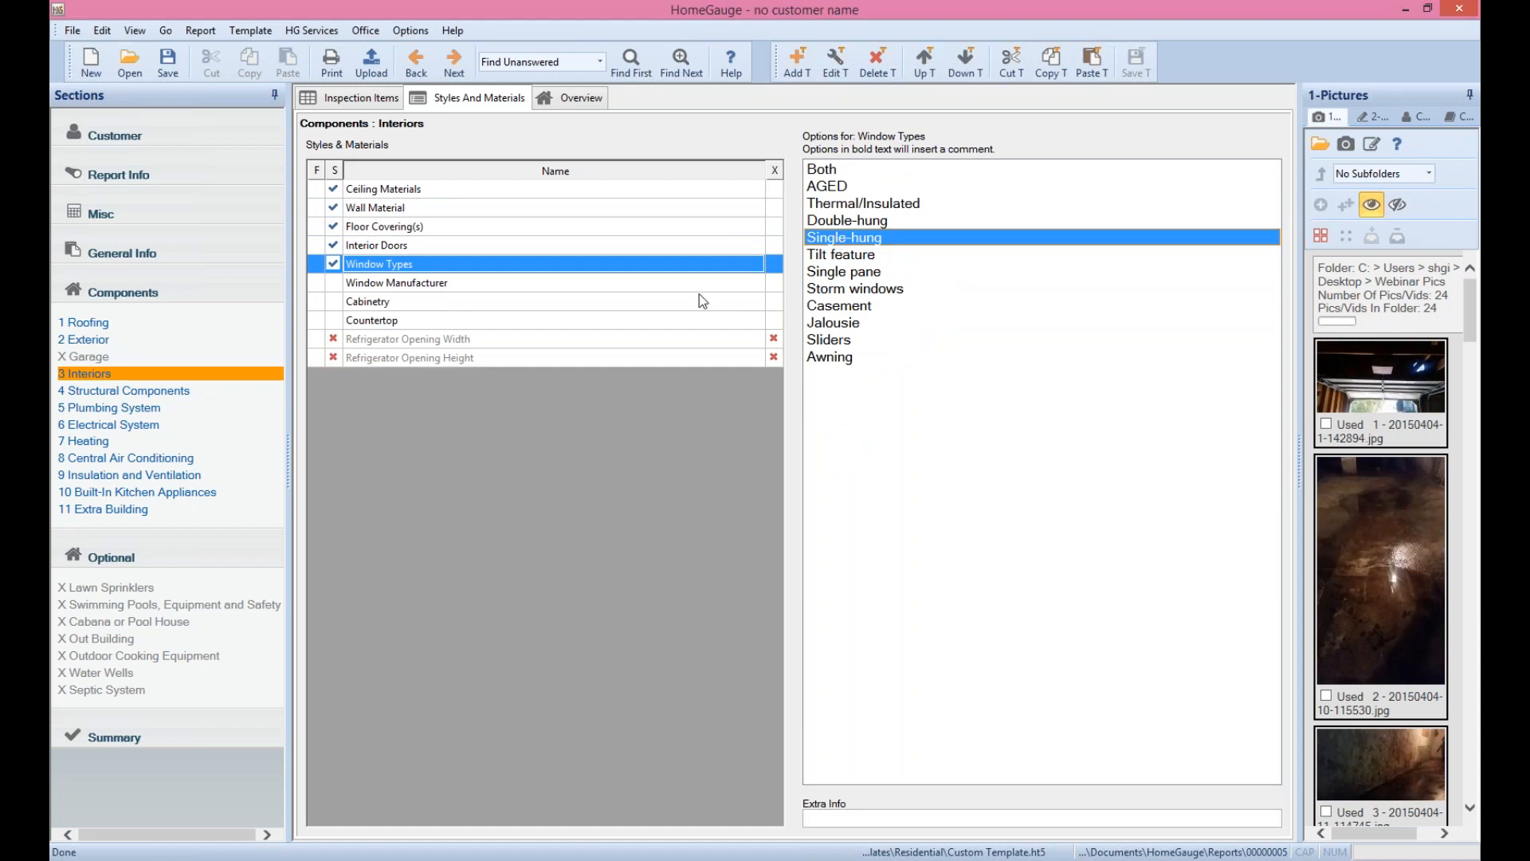
# In Roofing's inspection items, enter the comment "This is my area specific comment." for 1.0 Roof Coverings
pyautogui.click(274, 320)
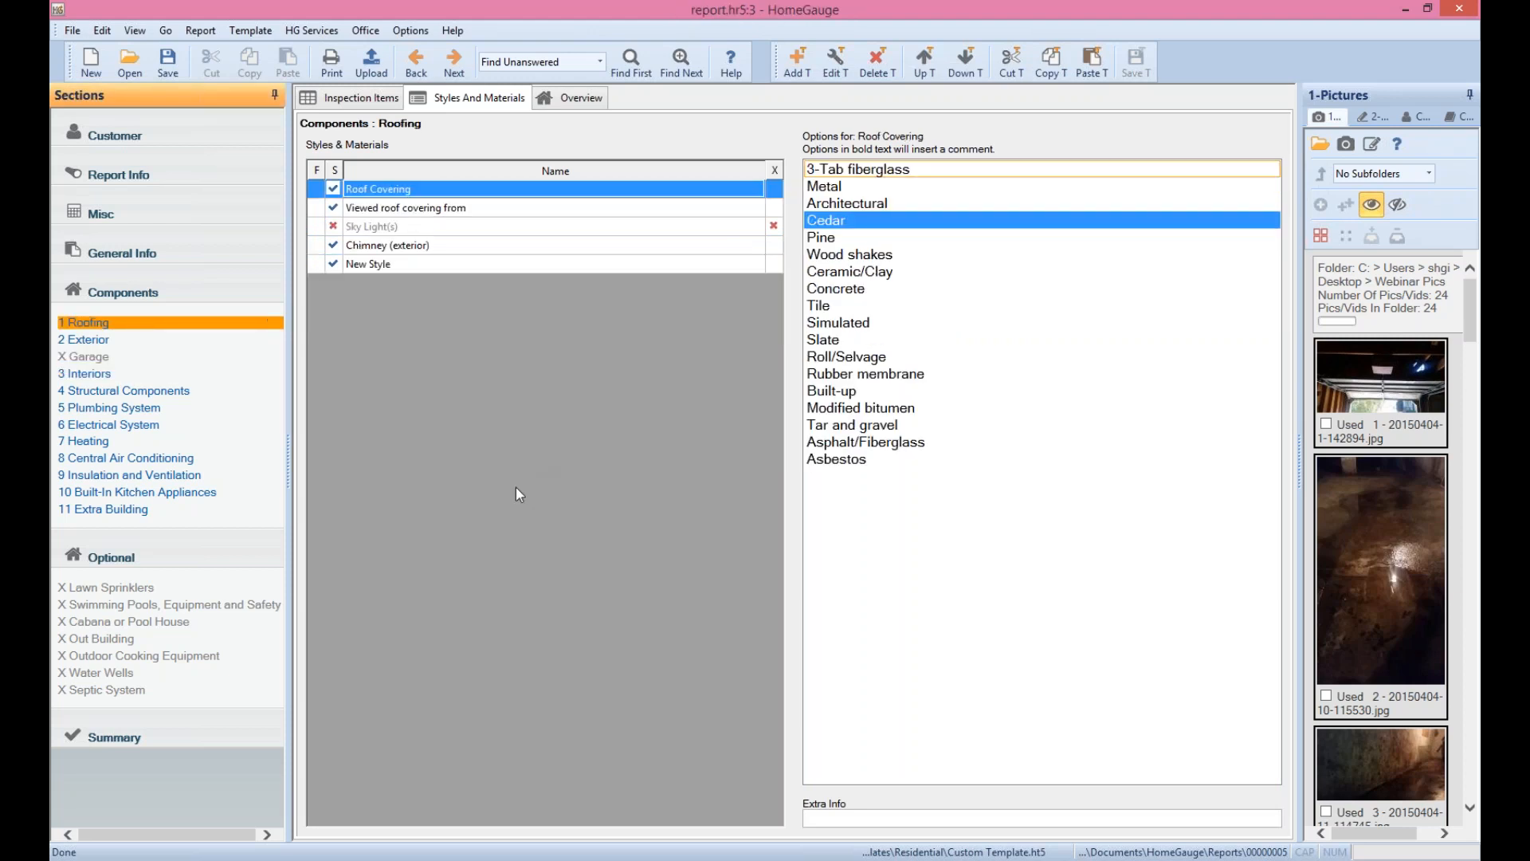
pyautogui.click(350, 98)
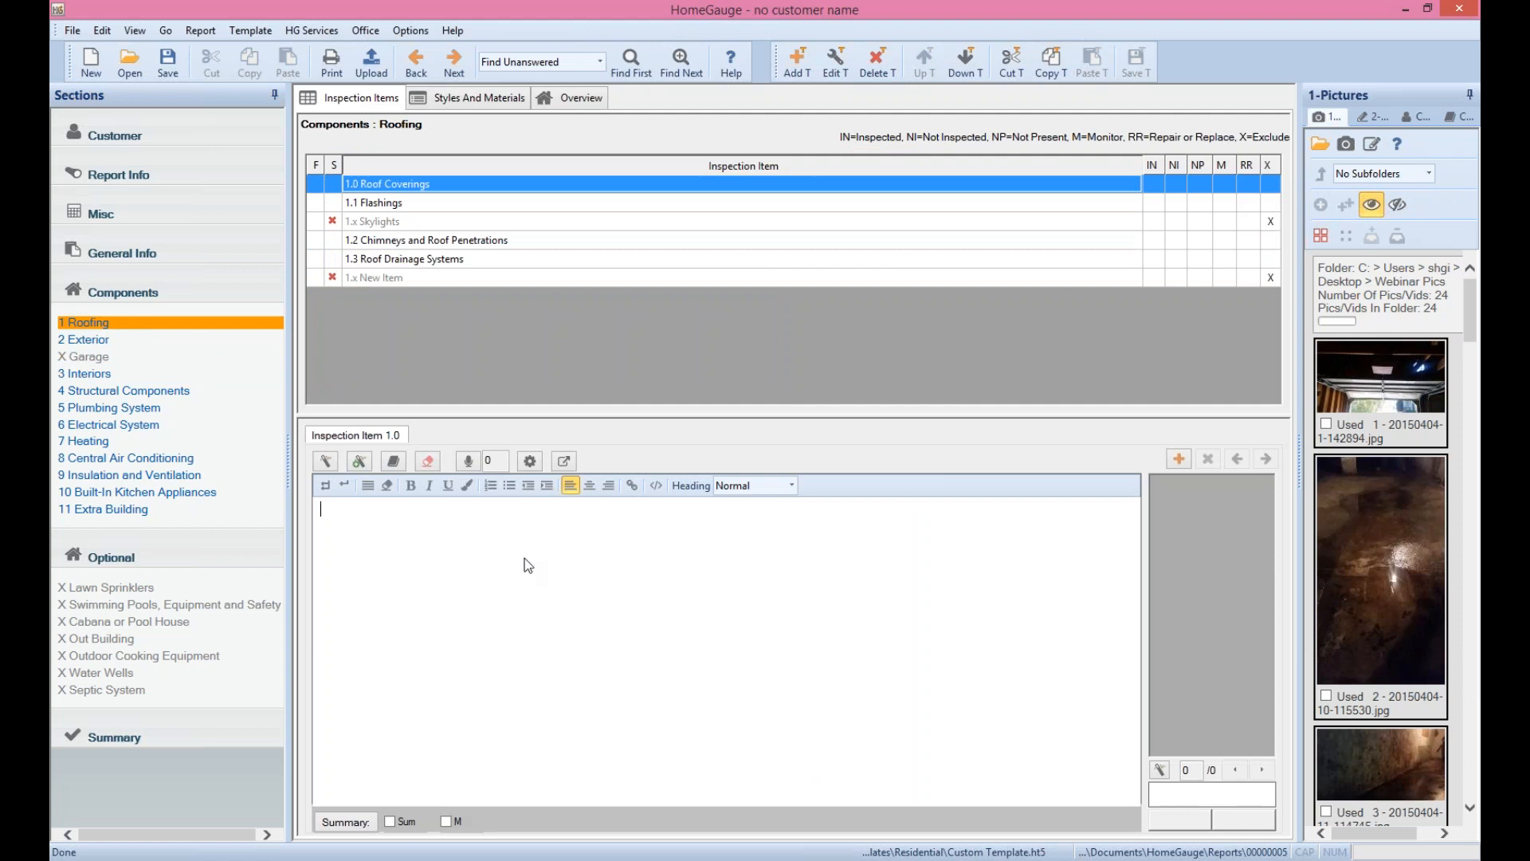
pyautogui.write('This is my area specific comment.')
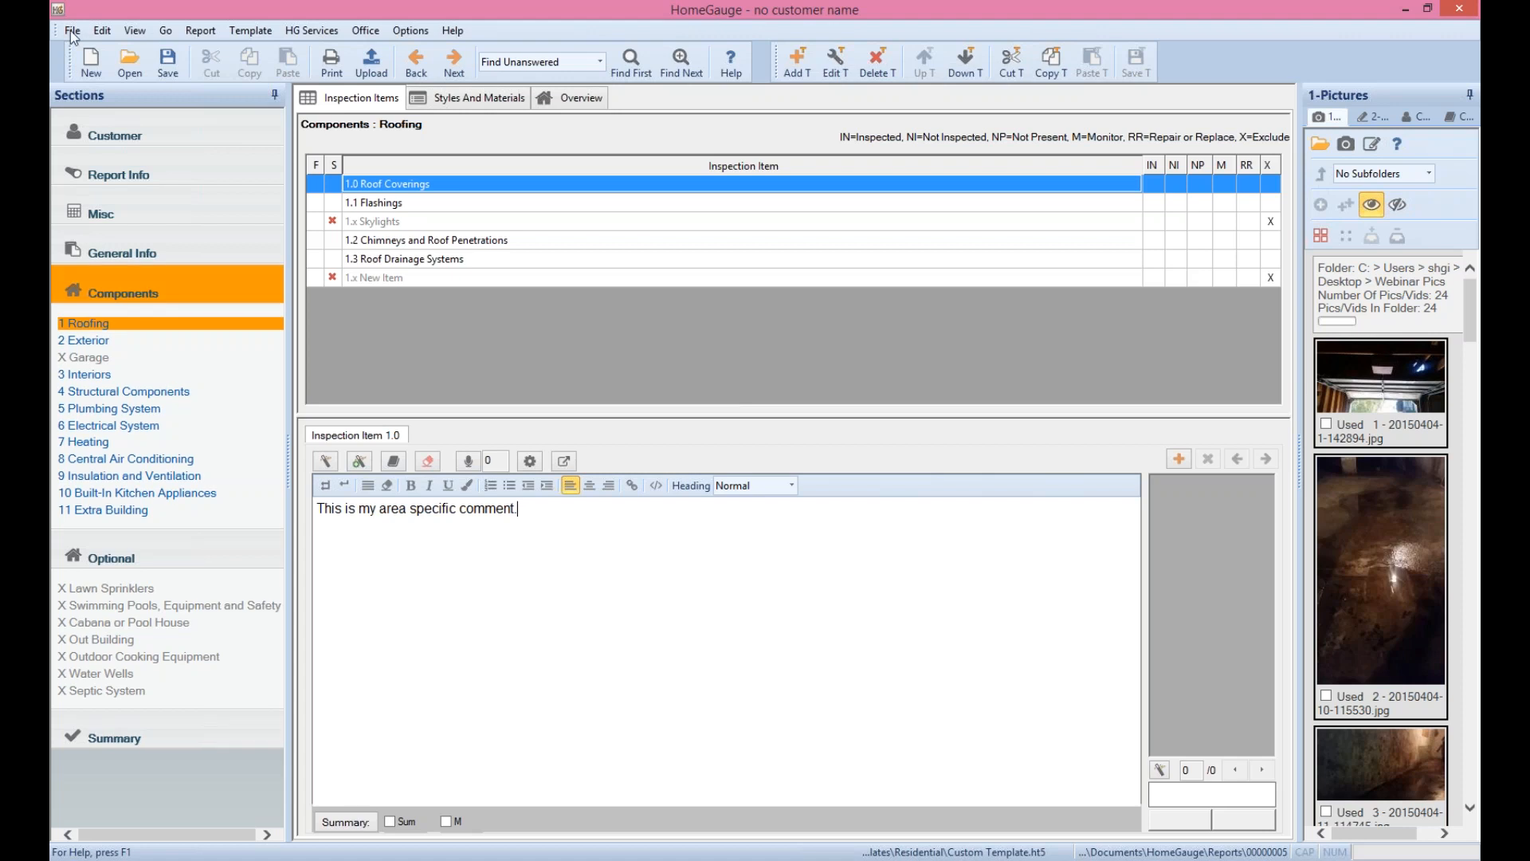
pyautogui.click(201, 30)
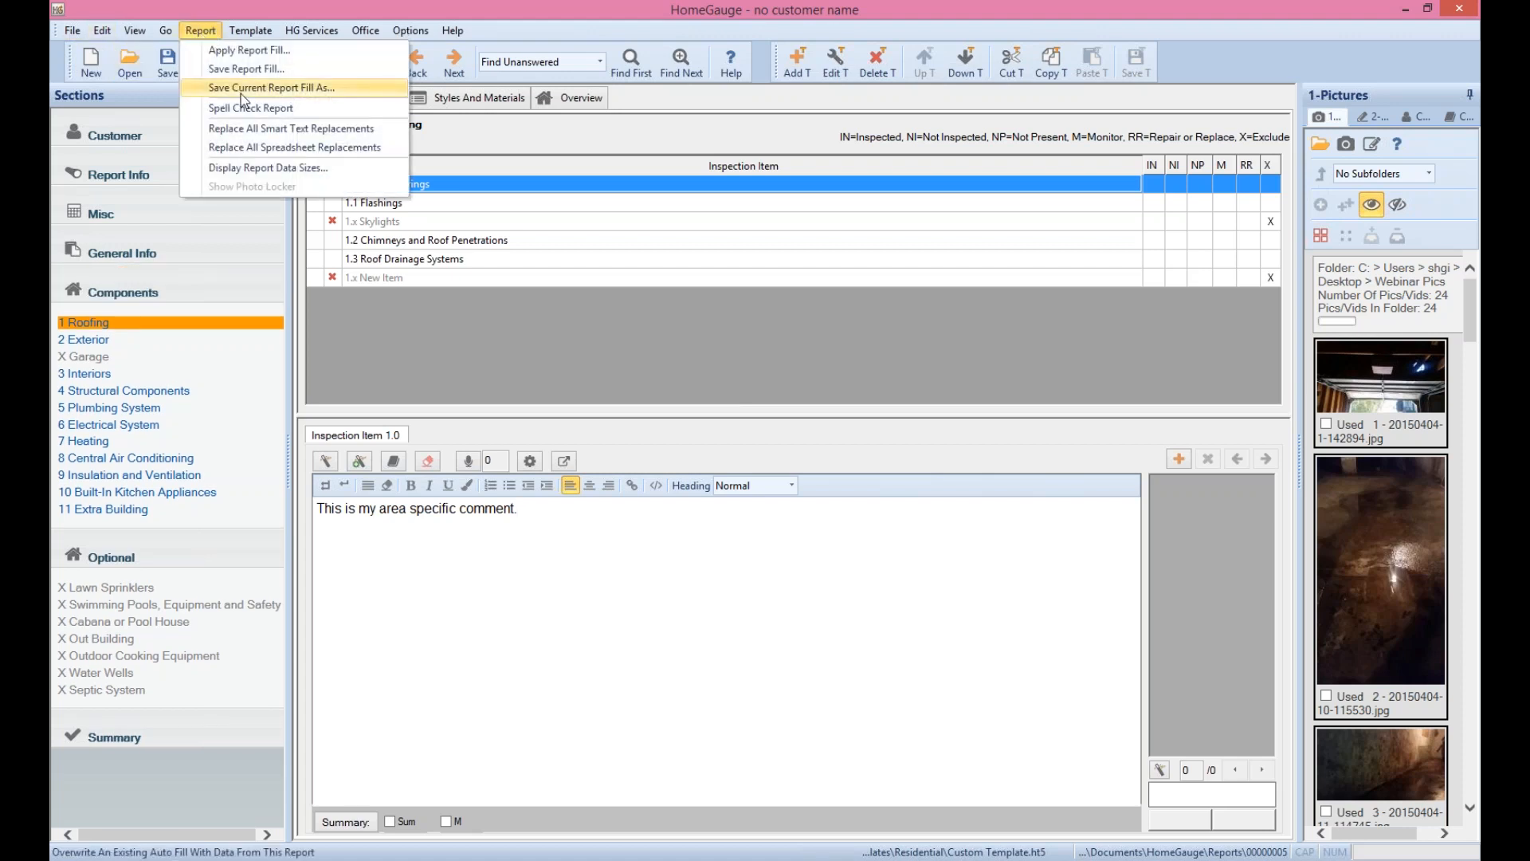
pyautogui.click(323, 88)
pyautogui.click(807, 628)
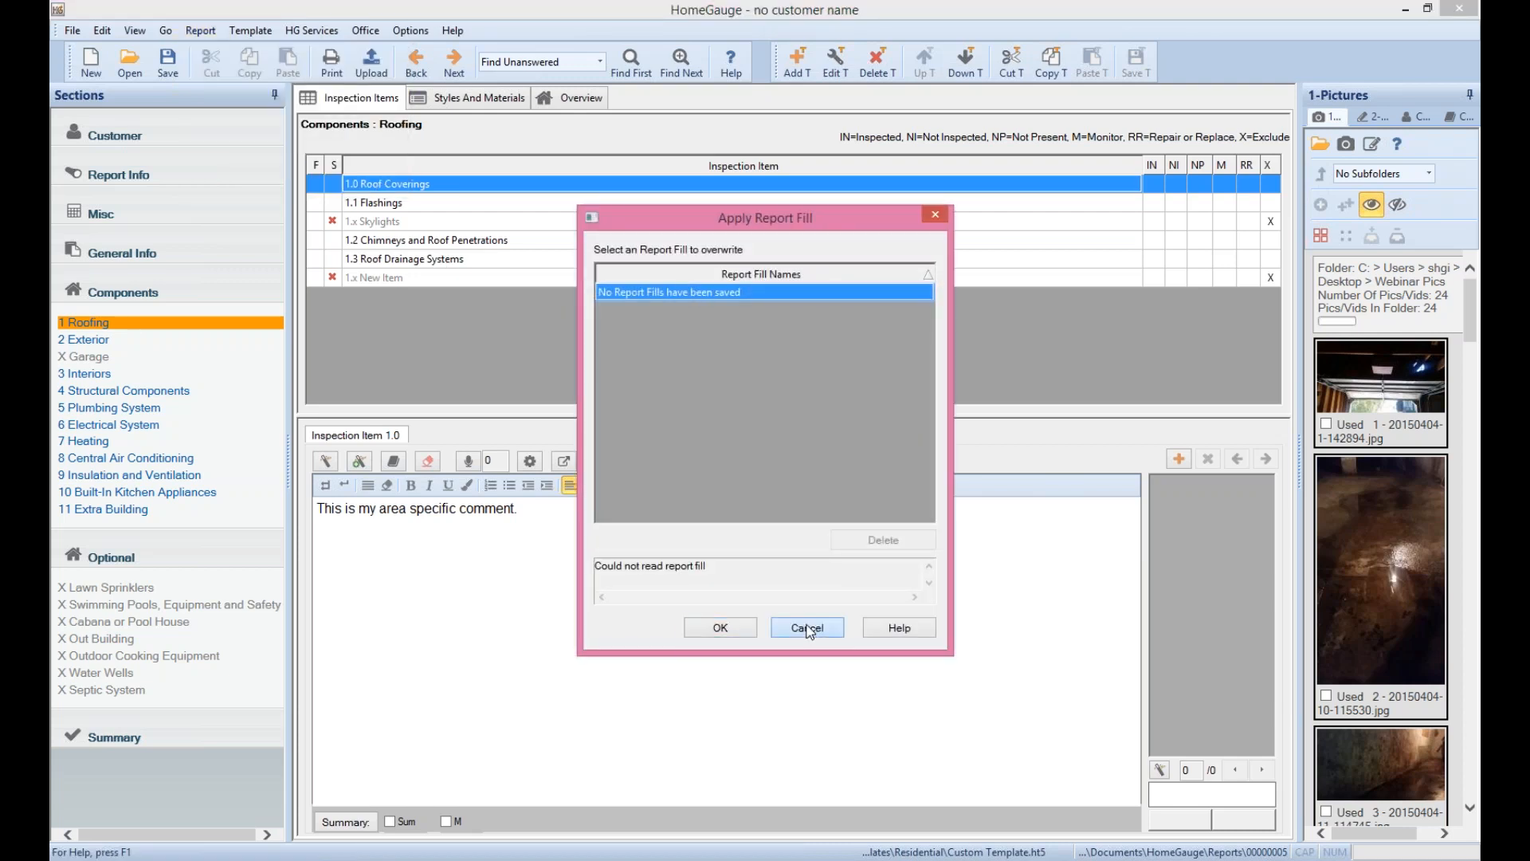
# Save all sections of the current report as a report fill named "Housing Development"
pyautogui.click(229, 32)
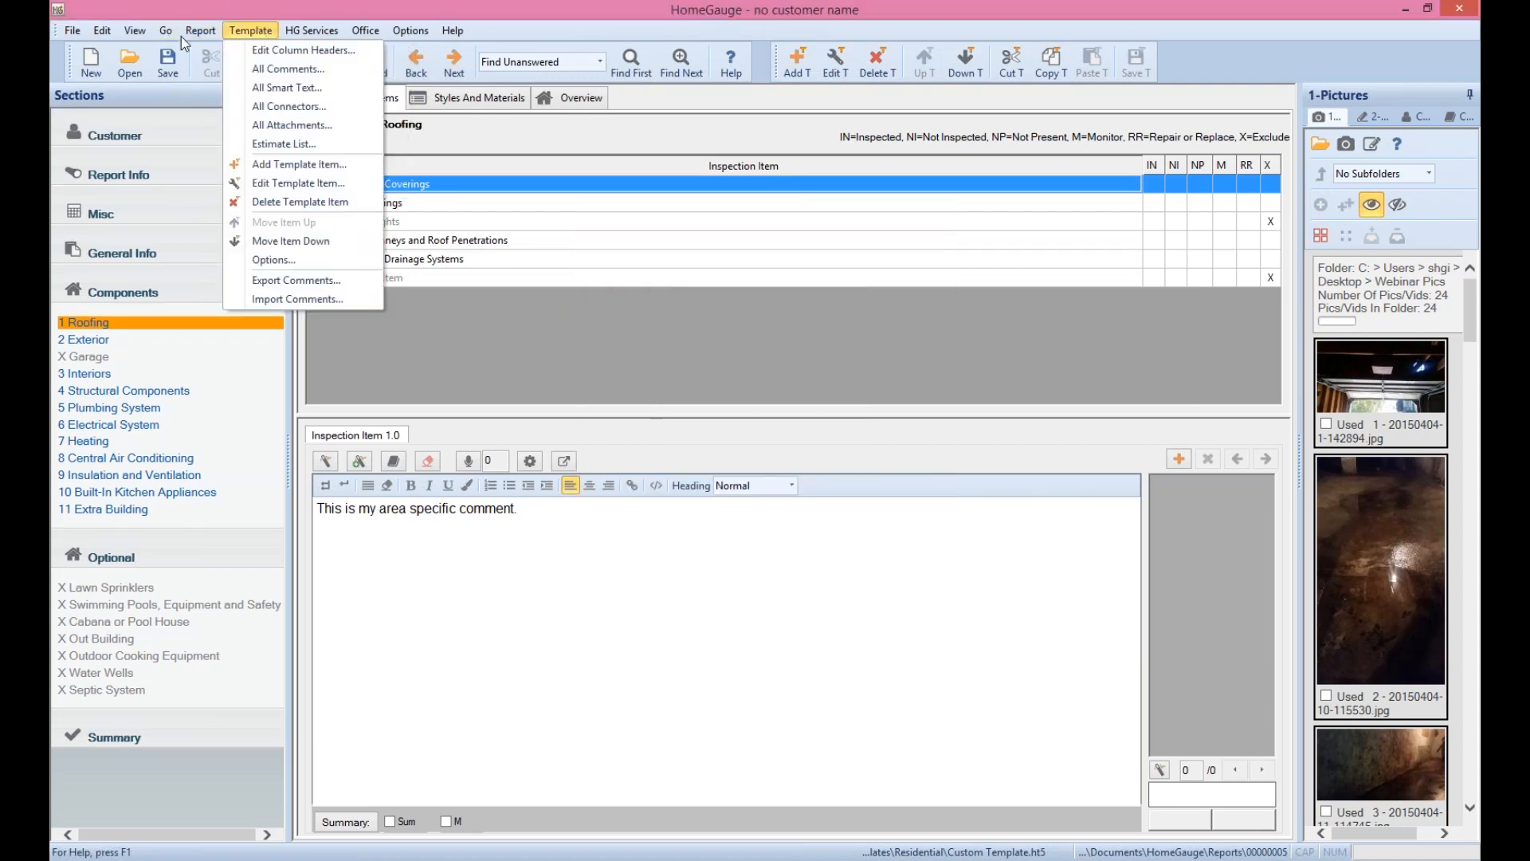
pyautogui.moveTo(184, 31)
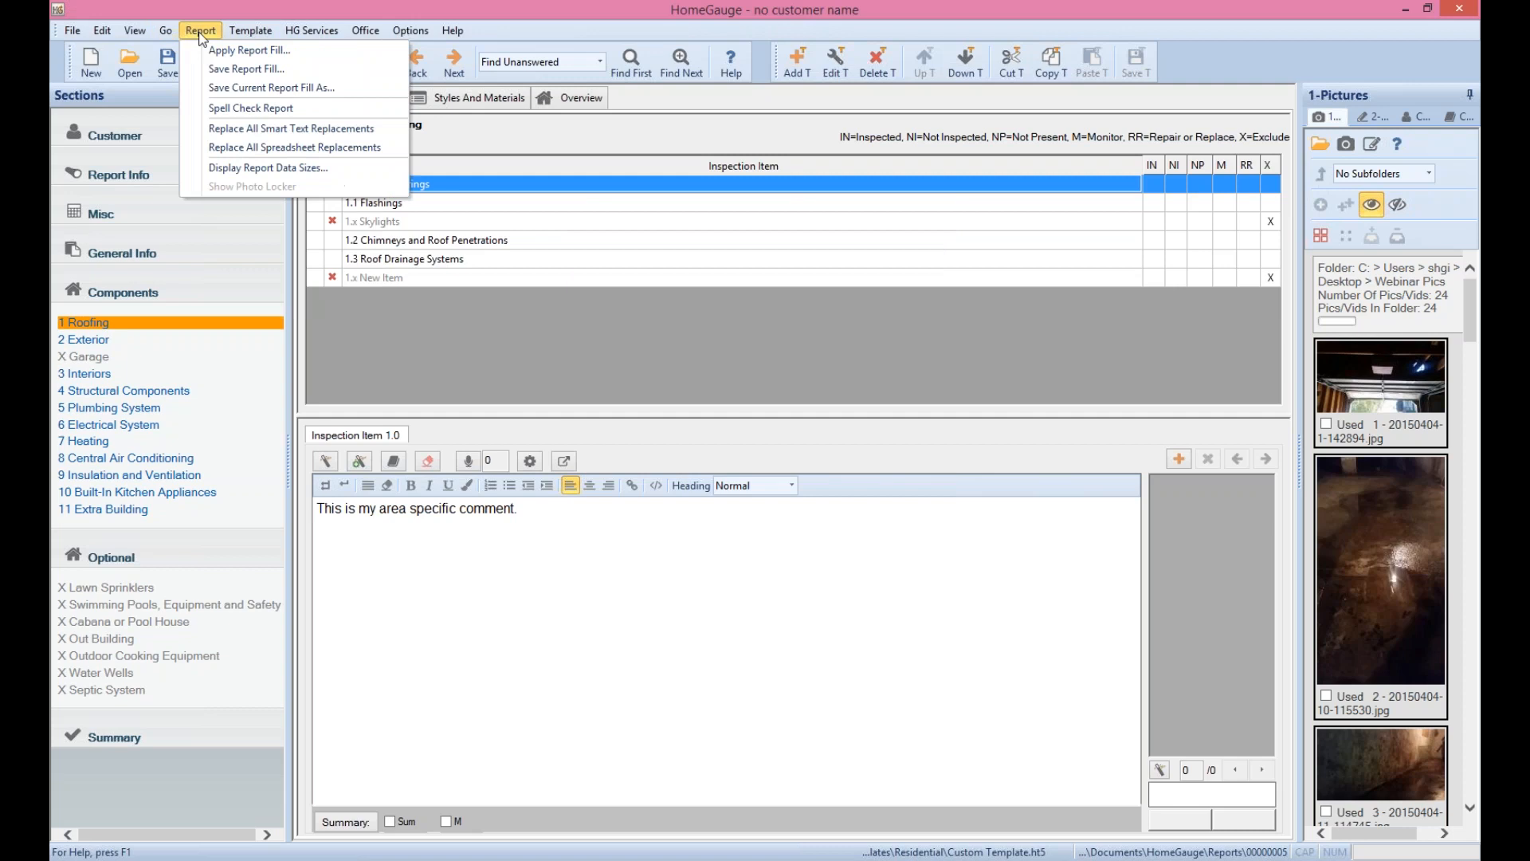
pyautogui.click(249, 70)
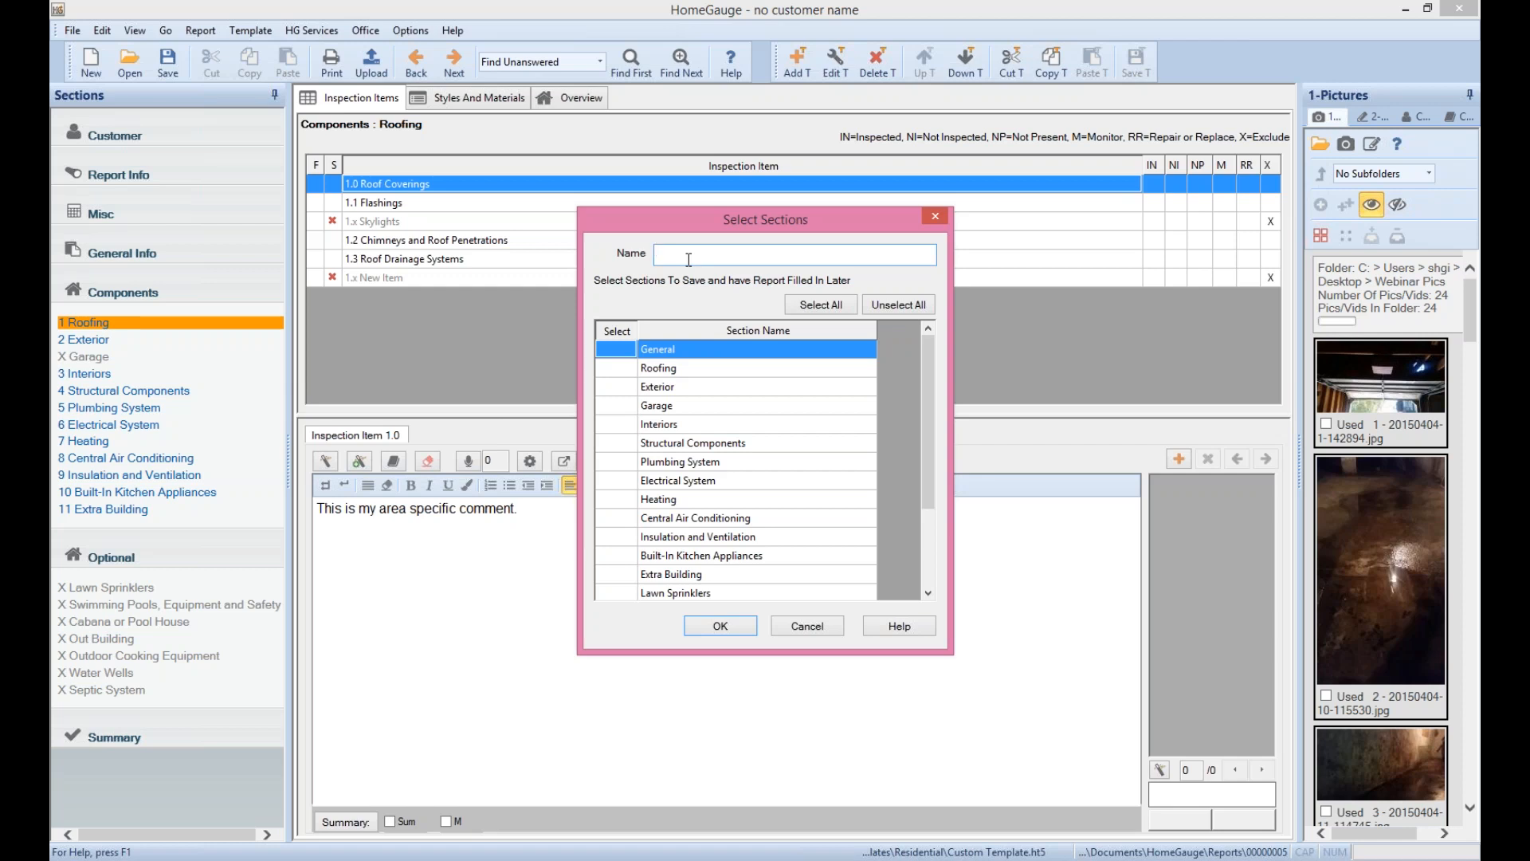
pyautogui.write('Housing Development')
pyautogui.click(816, 307)
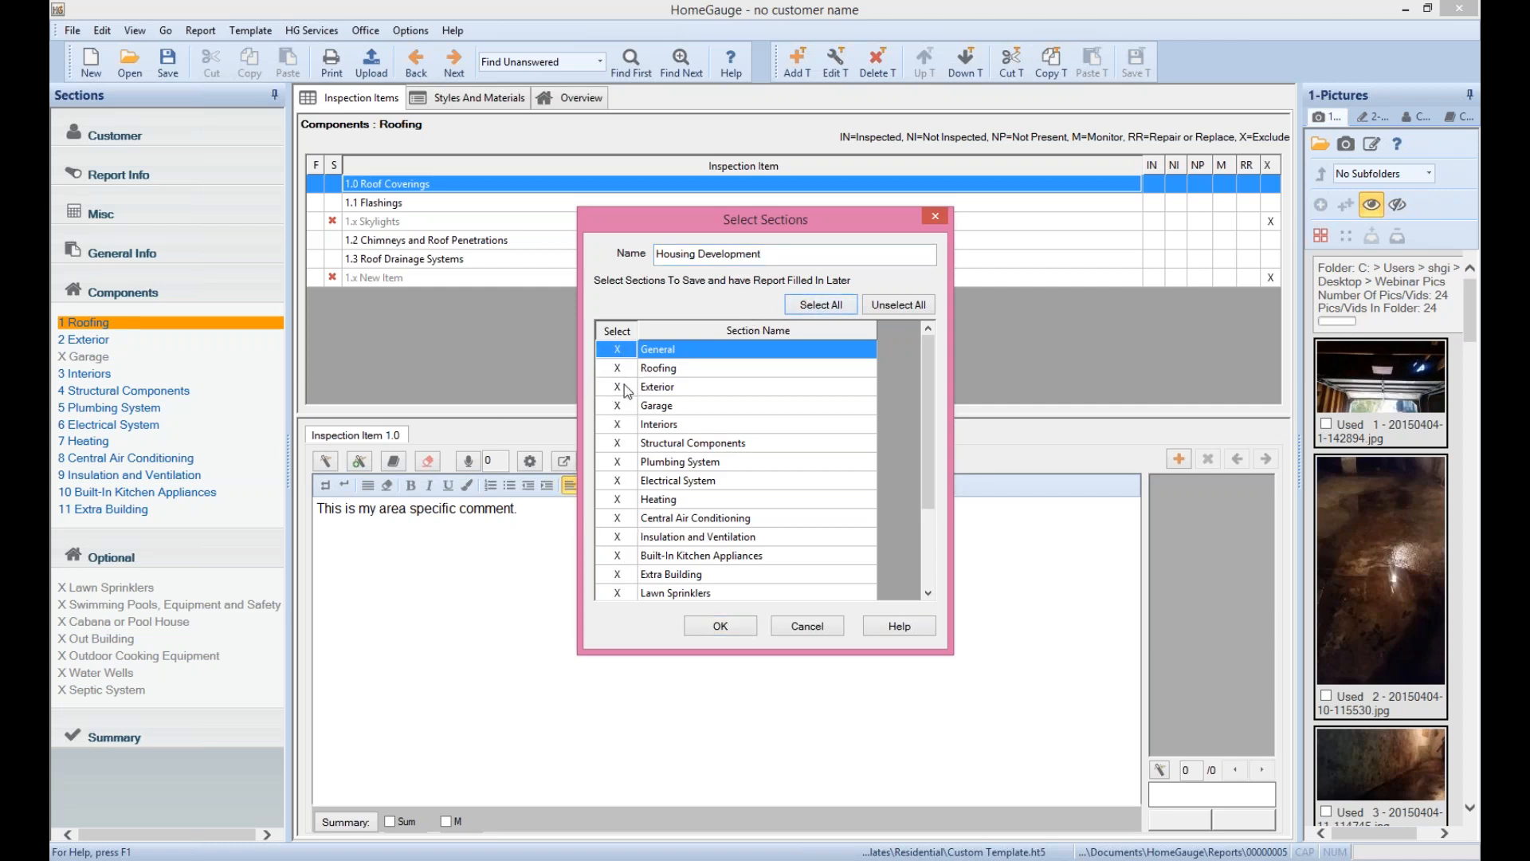
pyautogui.click(737, 625)
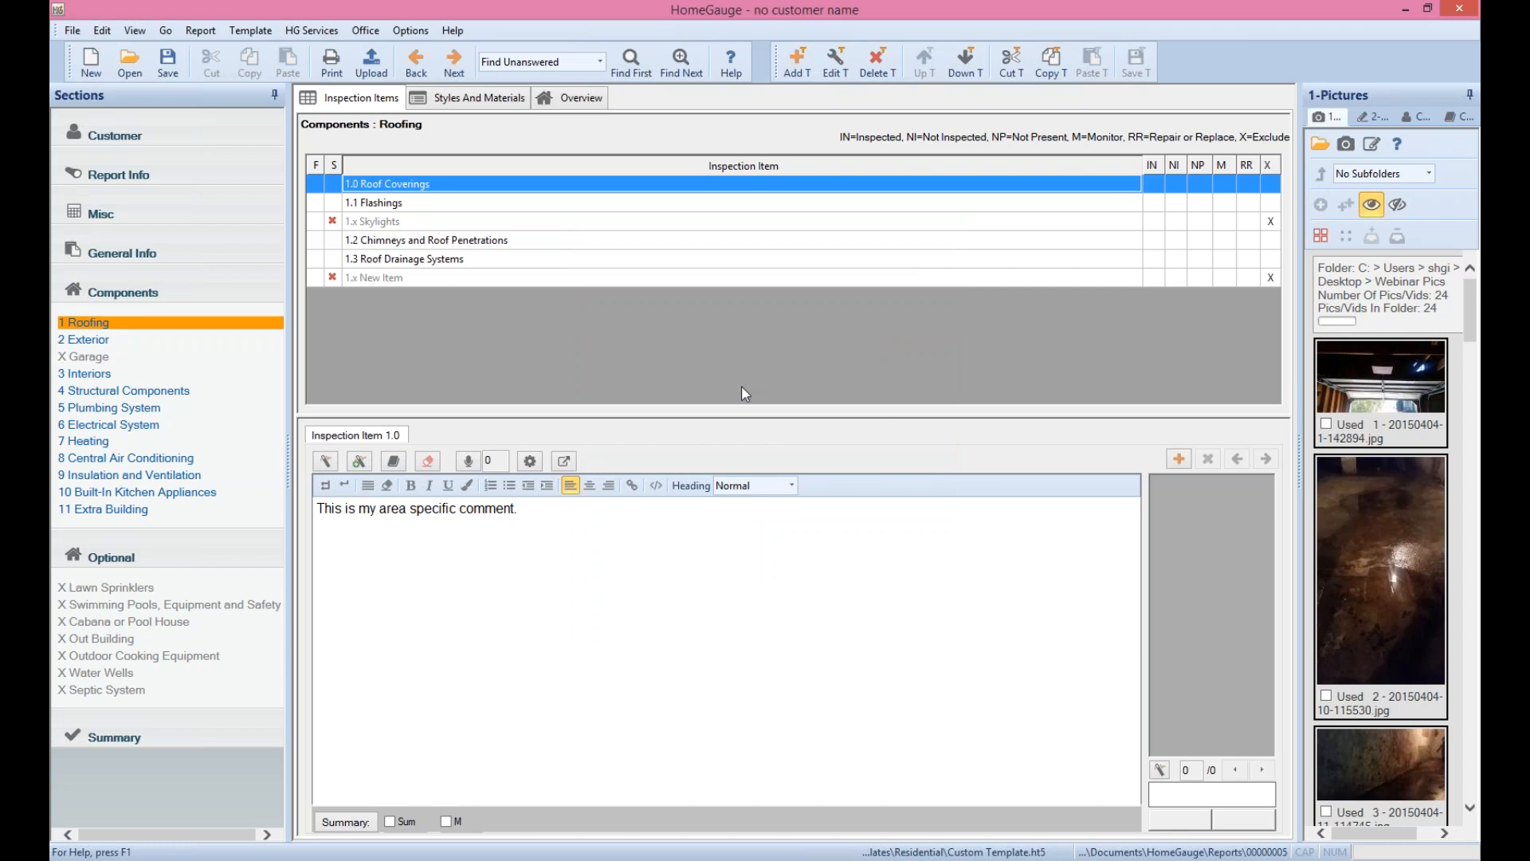
# Start a new report from the Residential template Custom Template.ht5
pyautogui.click(84, 72)
pyautogui.click(758, 481)
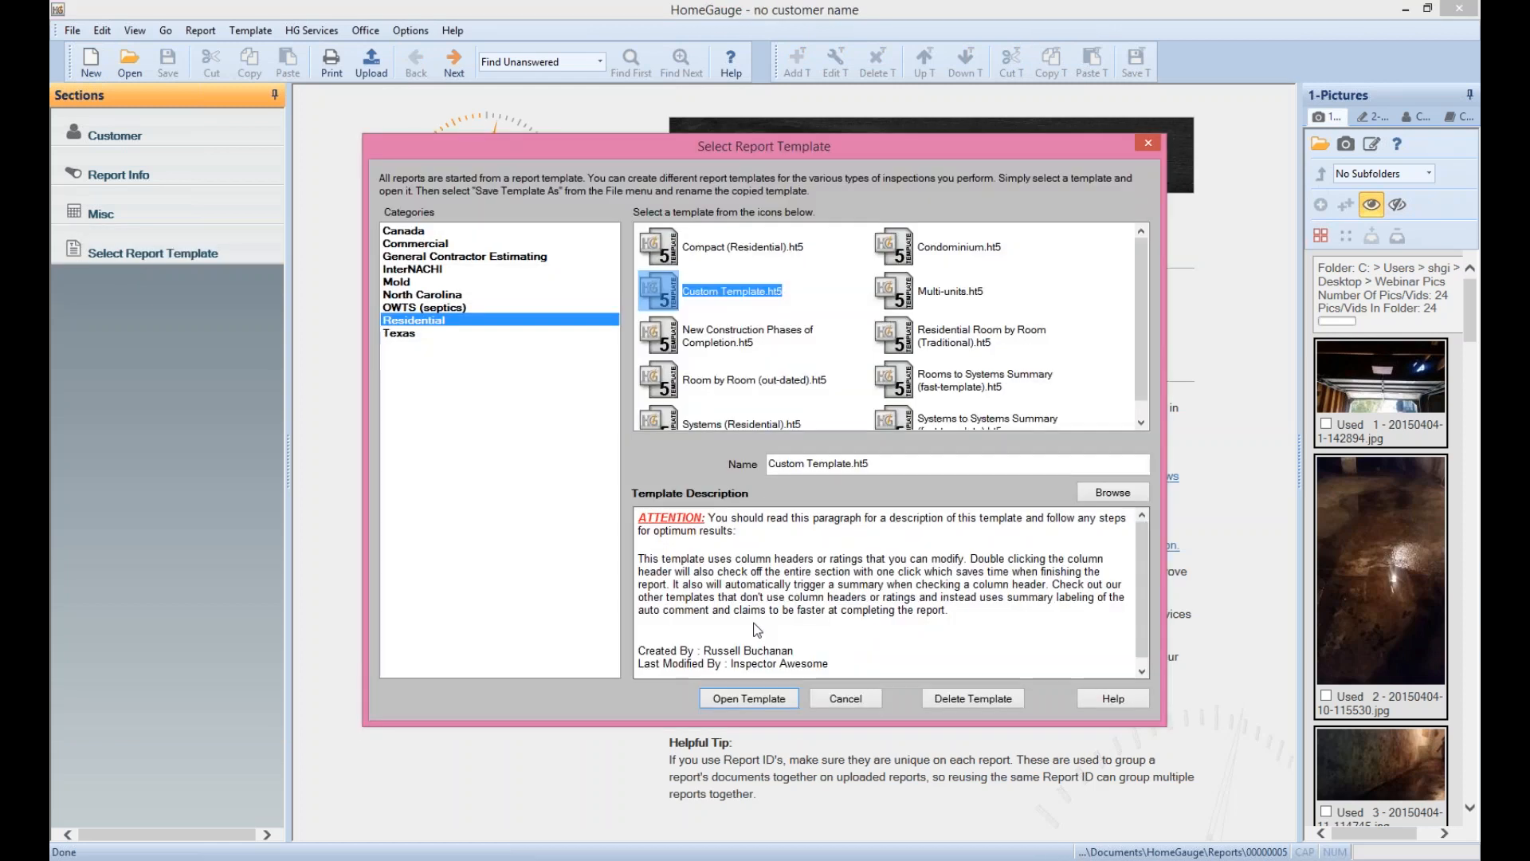
pyautogui.click(775, 700)
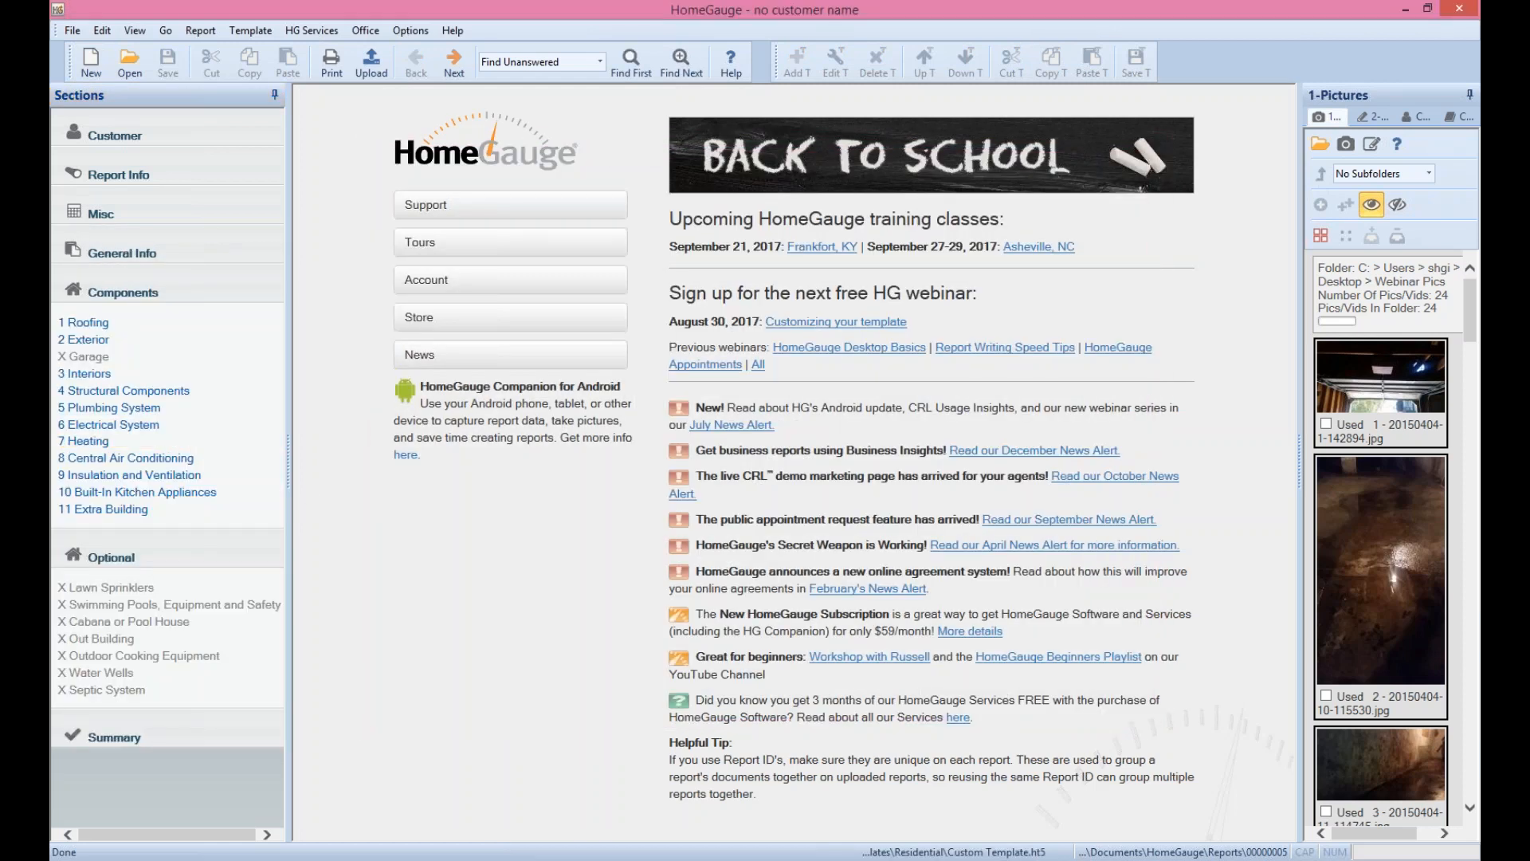
# Apply the Housing Development report fill to all sections of the new report
pyautogui.click(199, 30)
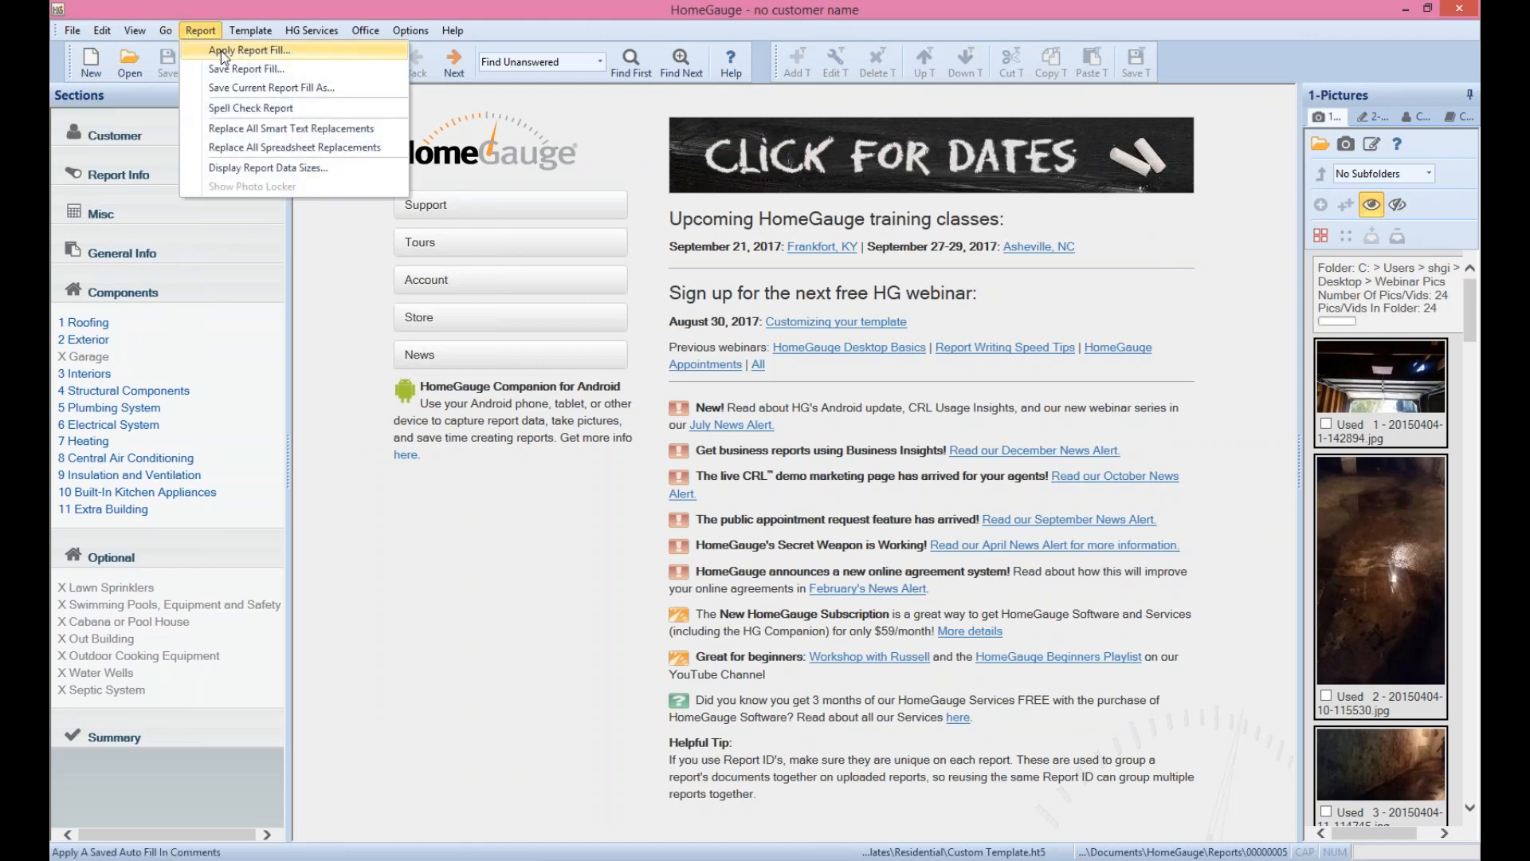
pyautogui.click(224, 51)
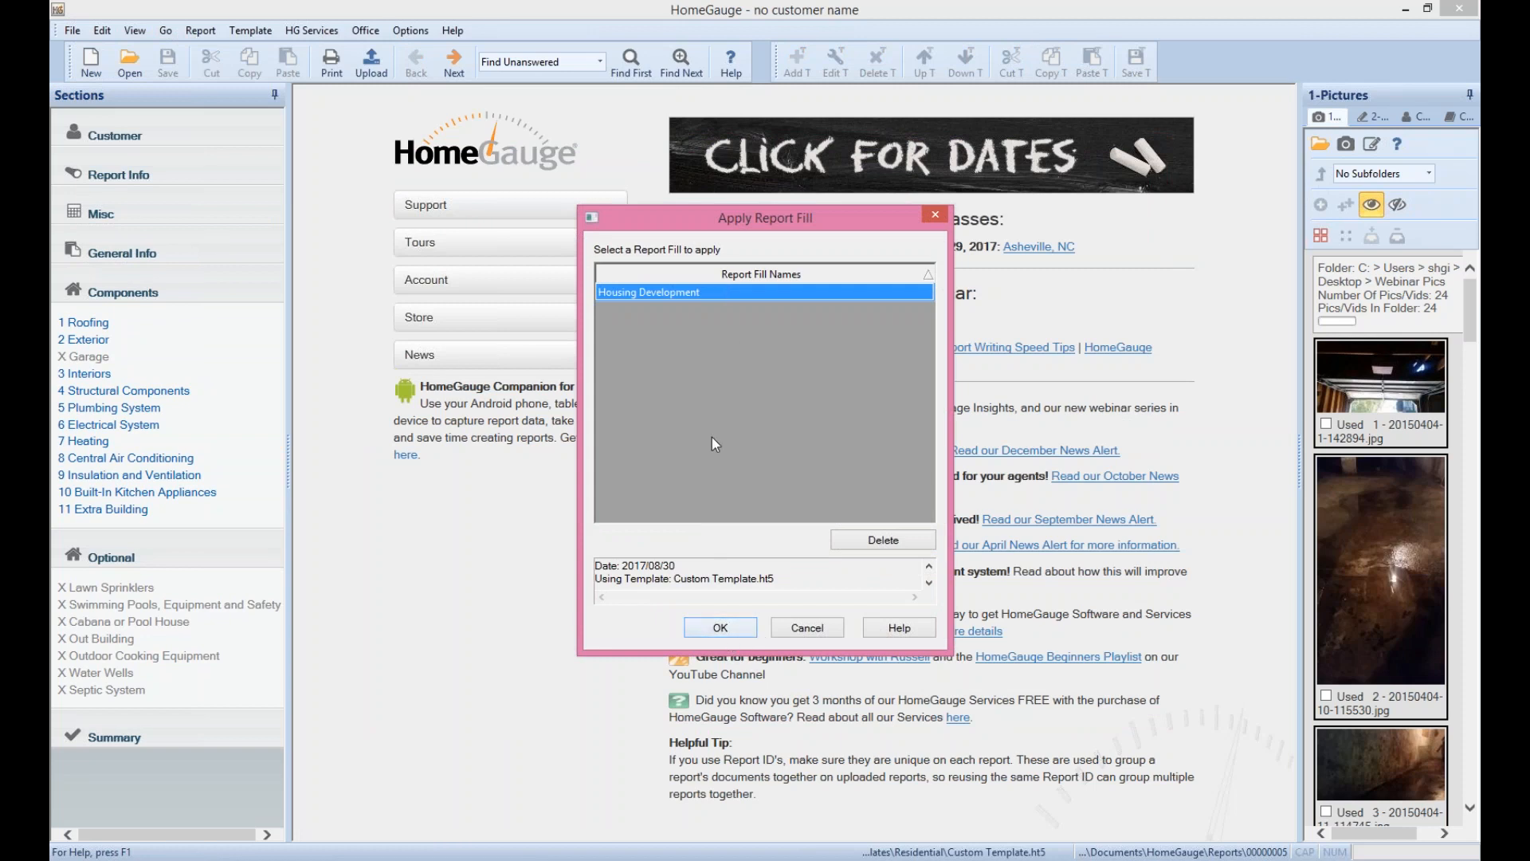
pyautogui.click(705, 634)
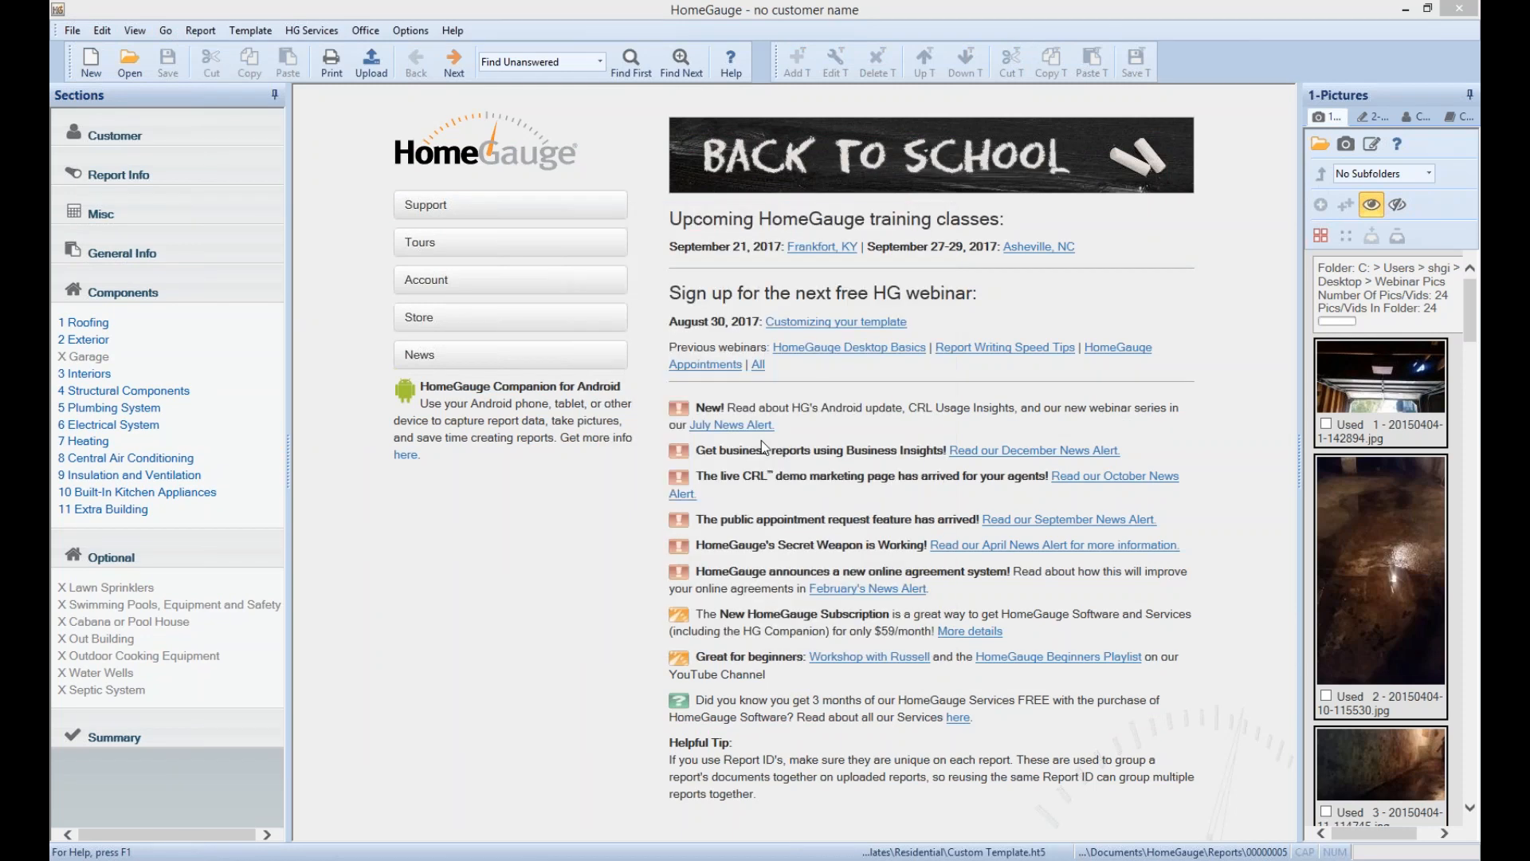
pyautogui.click(836, 307)
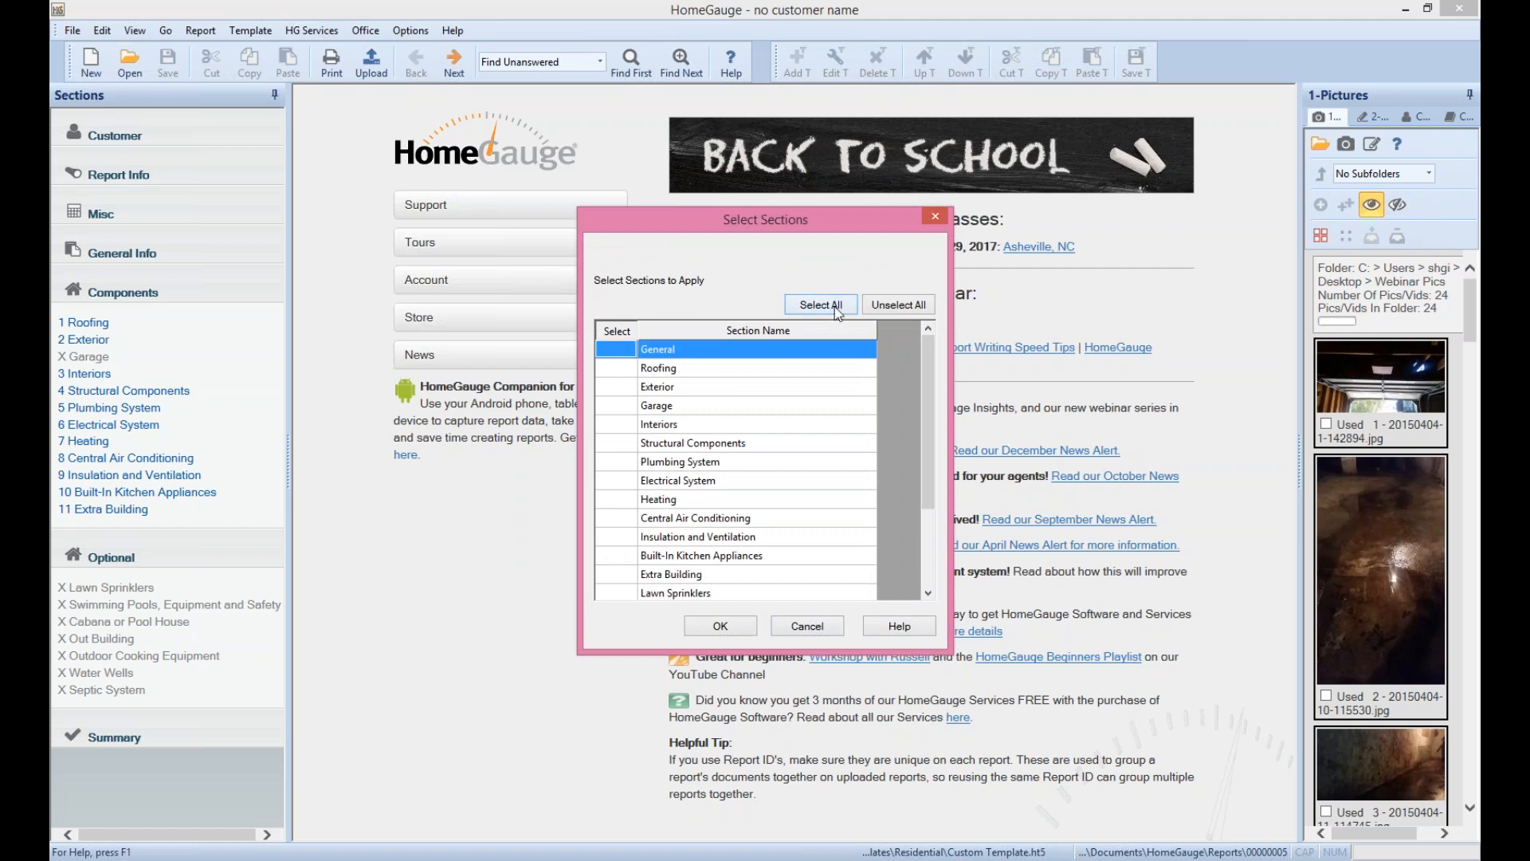
pyautogui.click(722, 628)
pyautogui.click(847, 476)
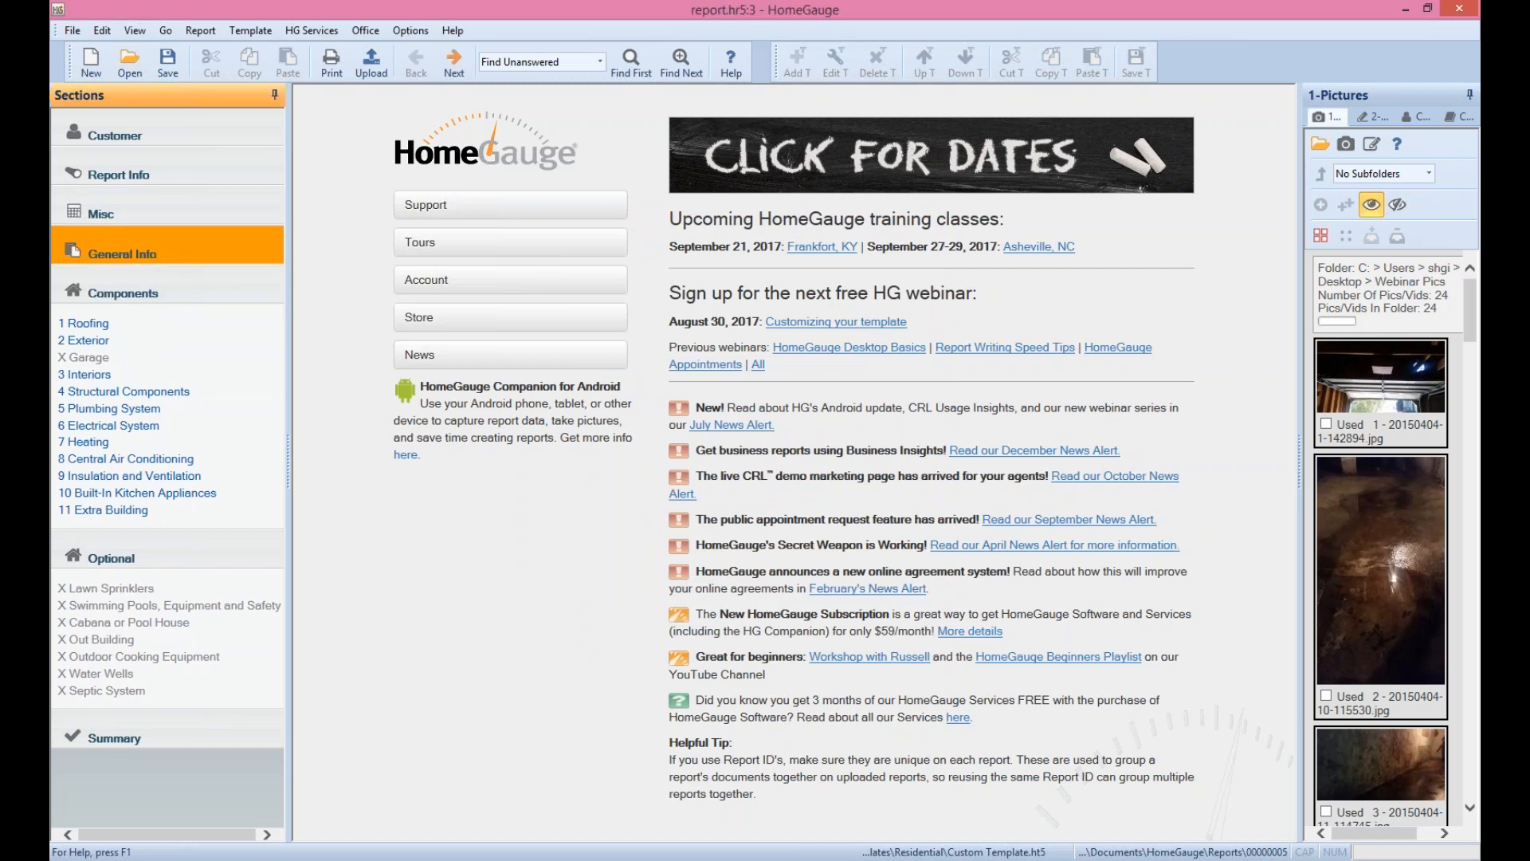
# Check the end of the General Info introduction and the Roof Coverings comment for the text carried over by the report fill
pyautogui.scroll(-1, 1107, 210)
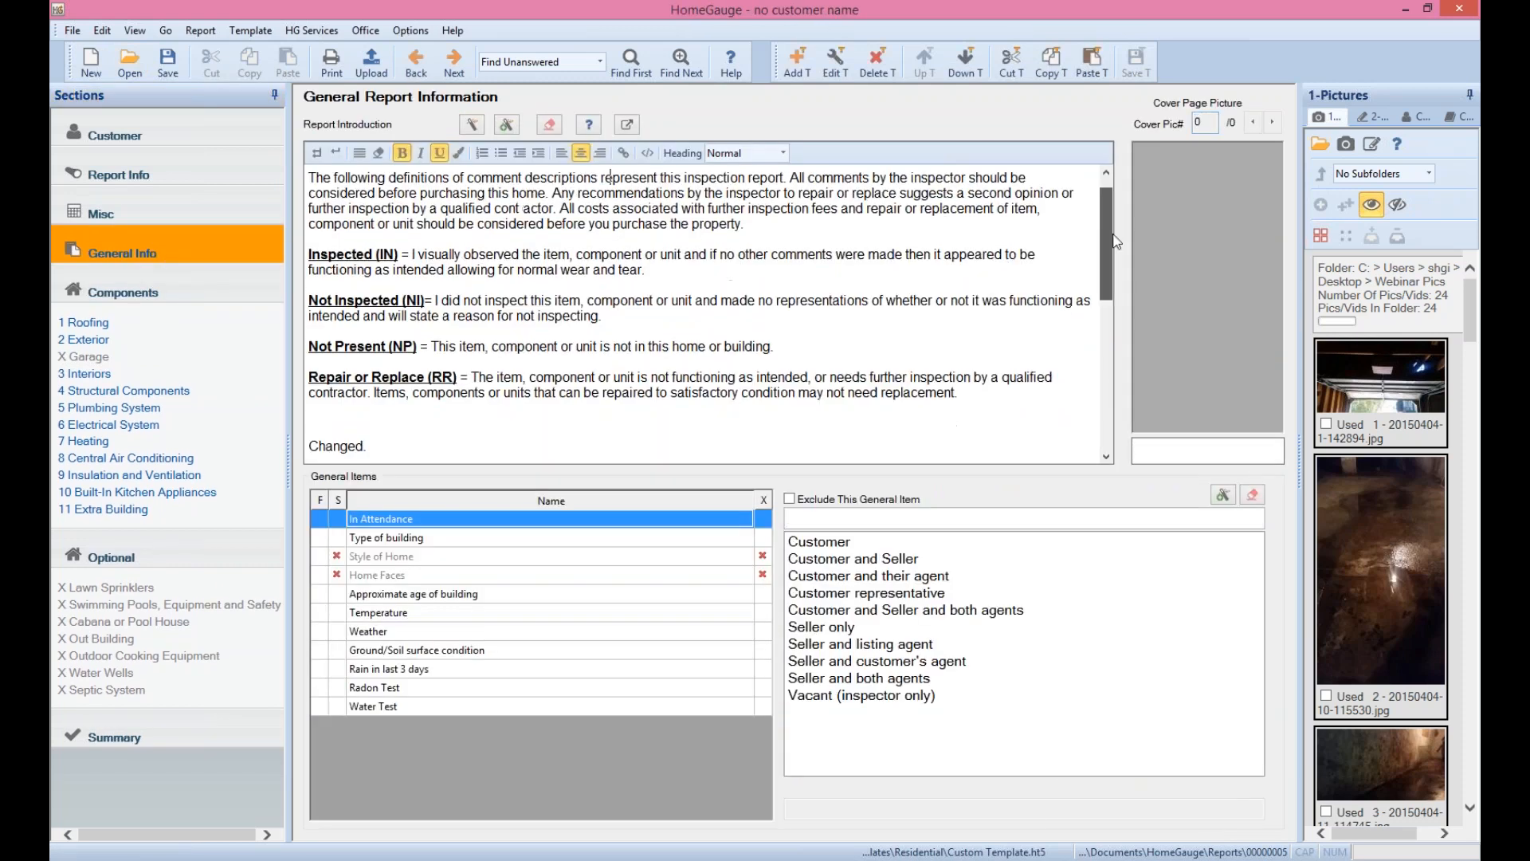
pyautogui.scroll(-3, 1116, 241)
pyautogui.moveTo(367, 451); pyautogui.dragTo(307, 379)
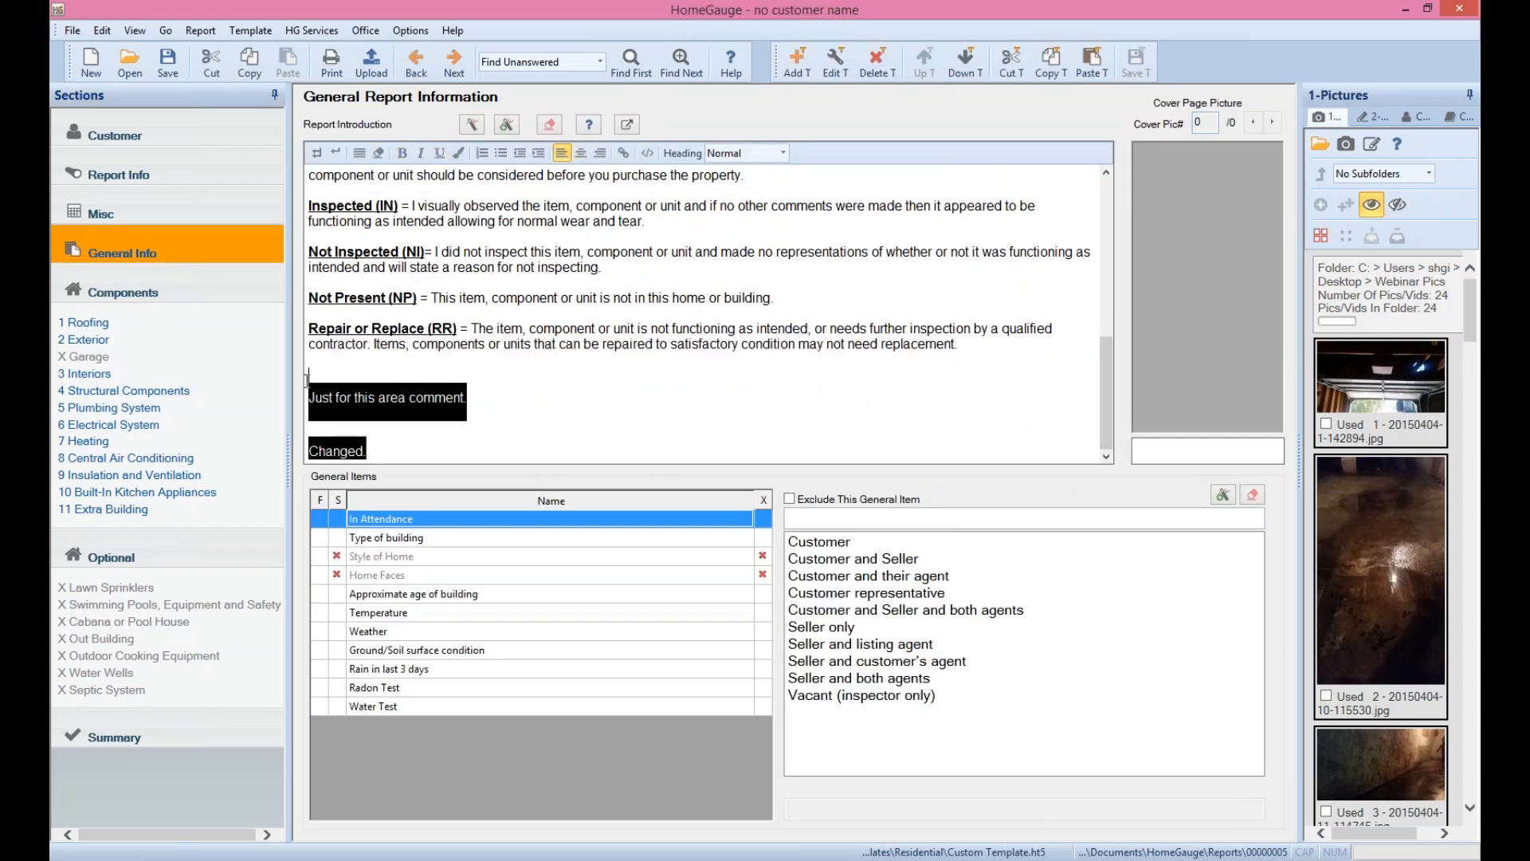
pyautogui.click(121, 323)
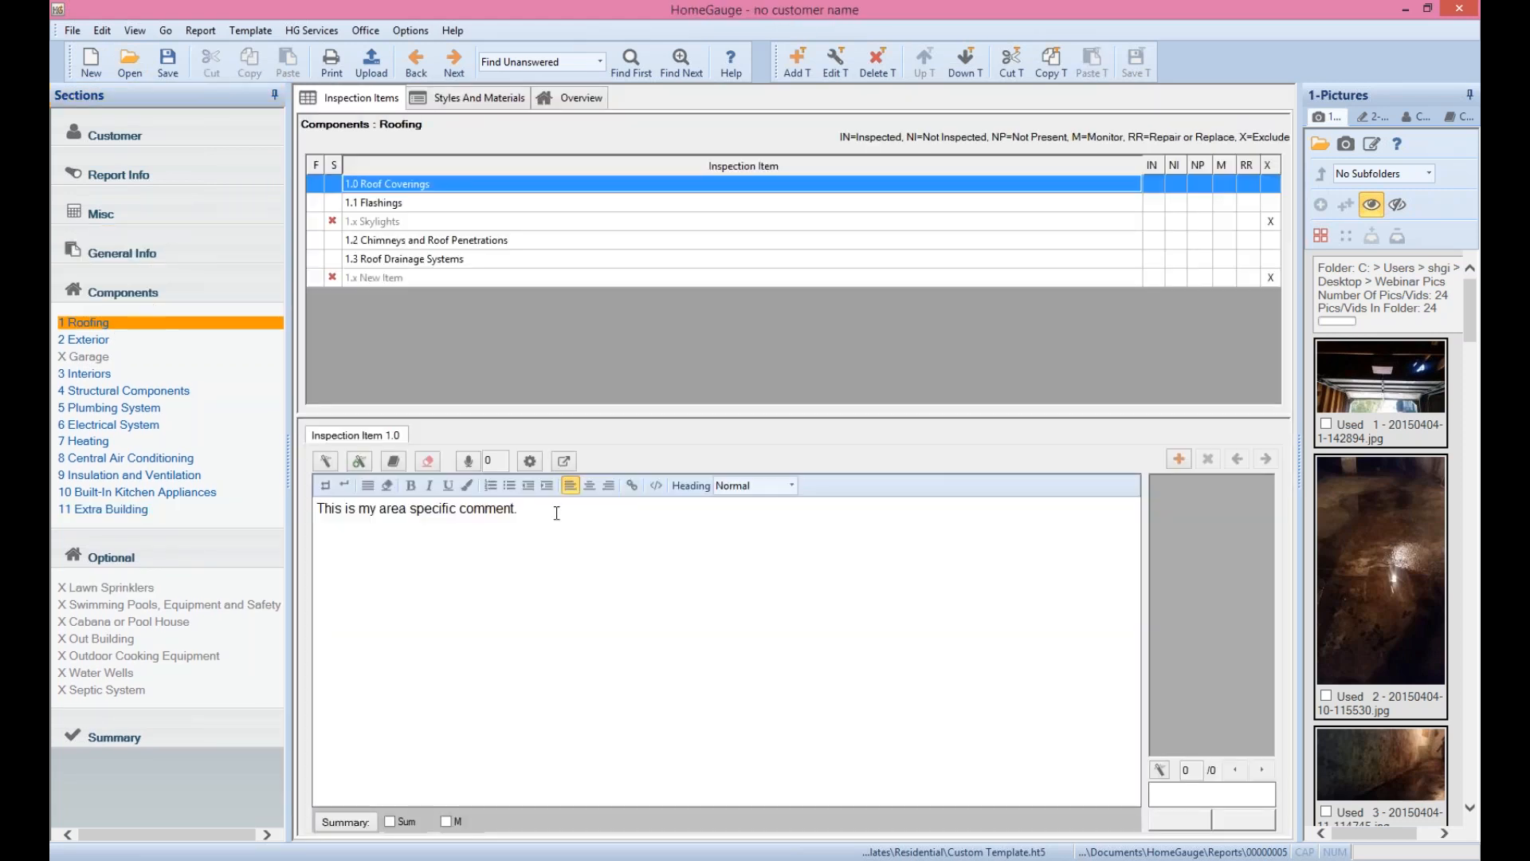
pyautogui.tripleClick(557, 509)
# Review the selected options for Roof Covering, Viewed roof covering from, Chimney (exterior) and New Style in Roofing's styles and materials
pyautogui.click(505, 97)
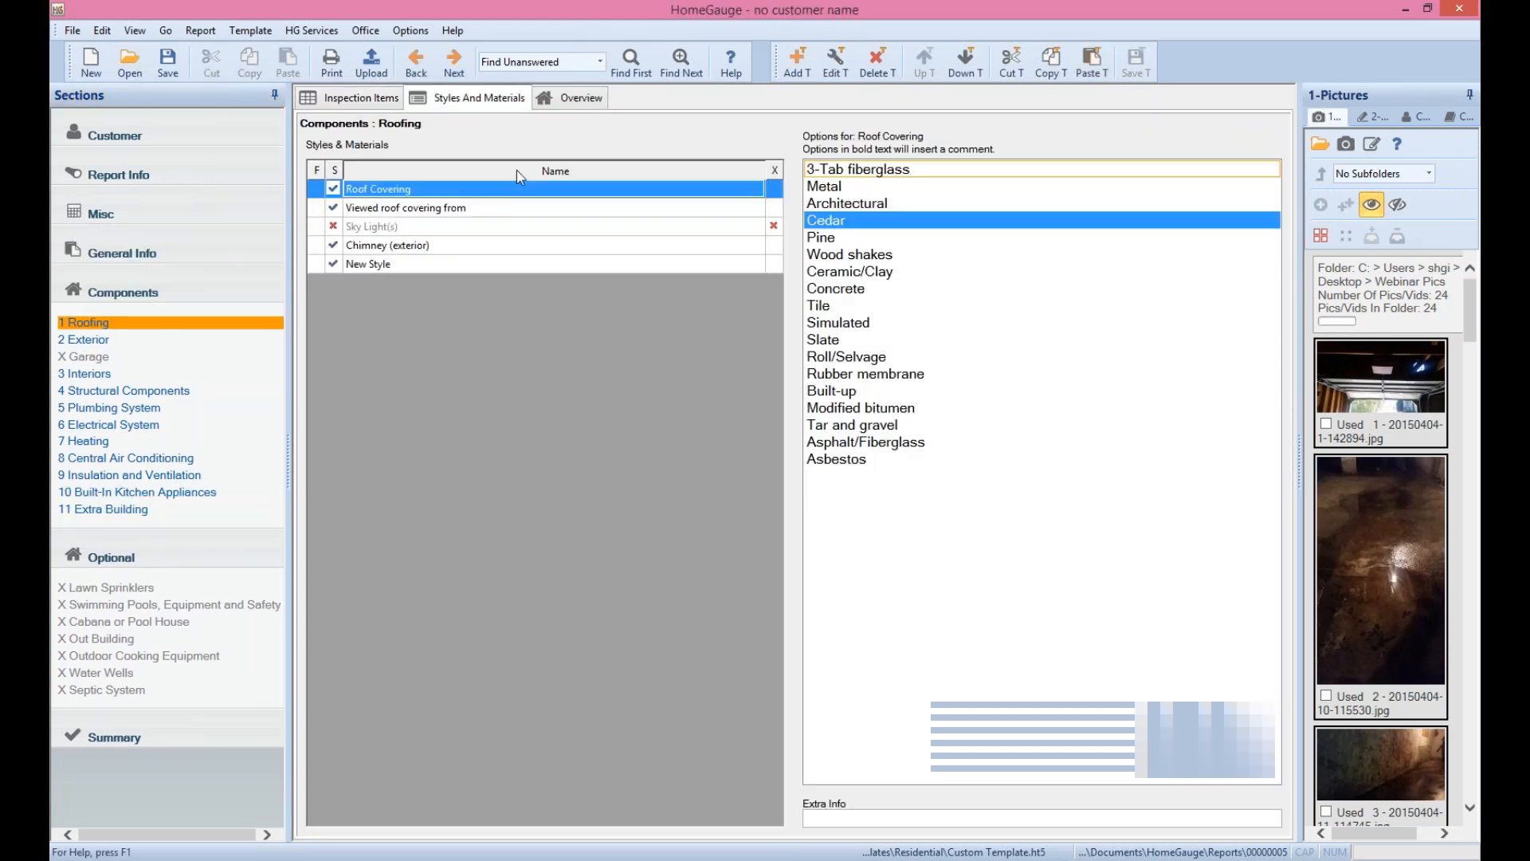
pyautogui.click(591, 209)
pyautogui.click(585, 245)
pyautogui.click(582, 266)
pyautogui.click(598, 245)
pyautogui.click(606, 208)
pyautogui.click(613, 190)
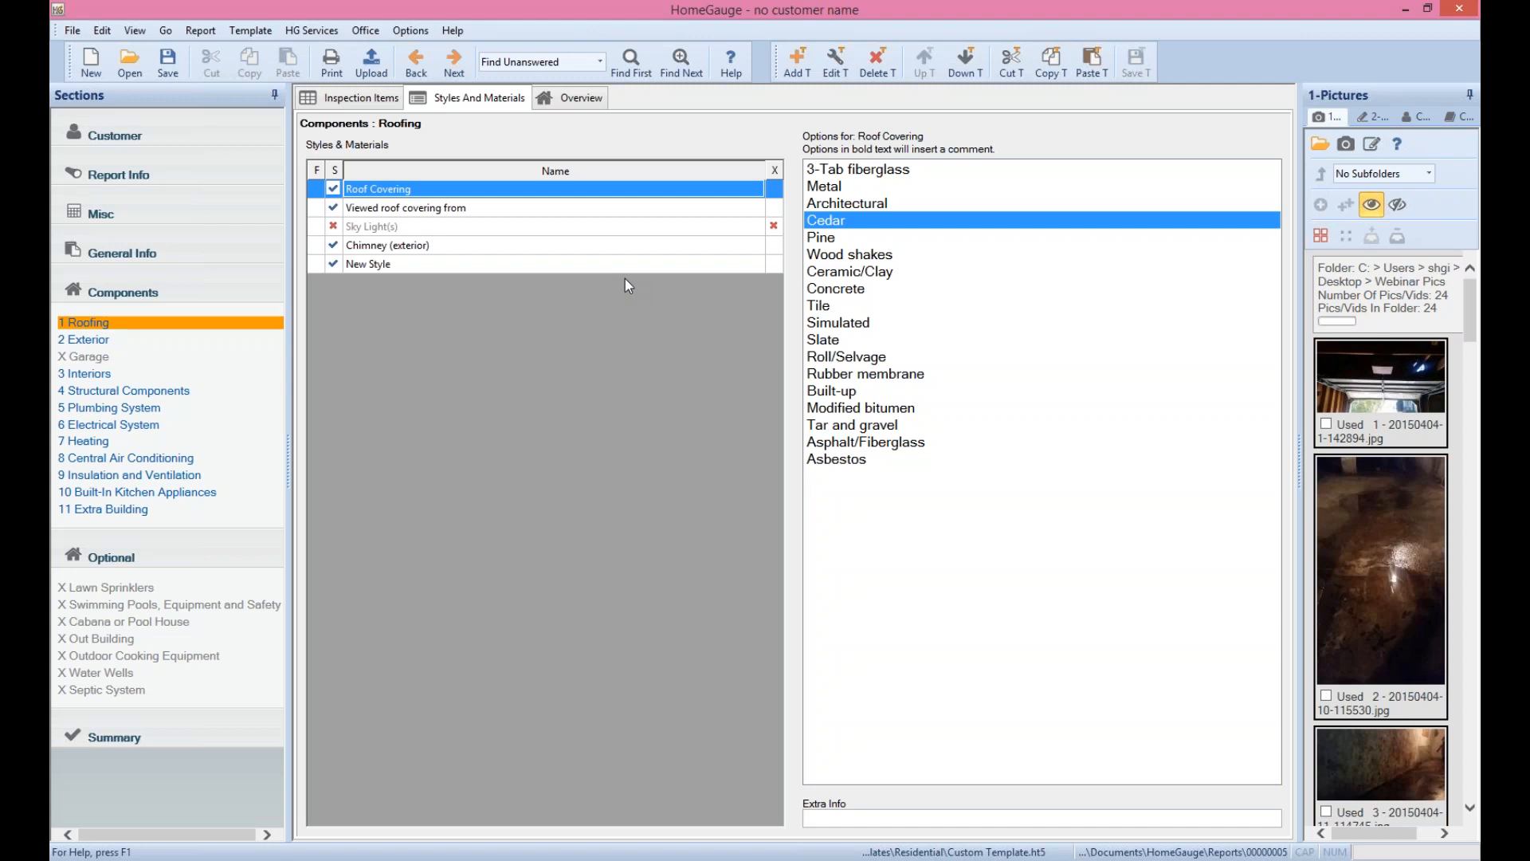
# Look through the template's global comment list, viewing the Distribution comments under Cooling, and close it without changes
pyautogui.click(238, 33)
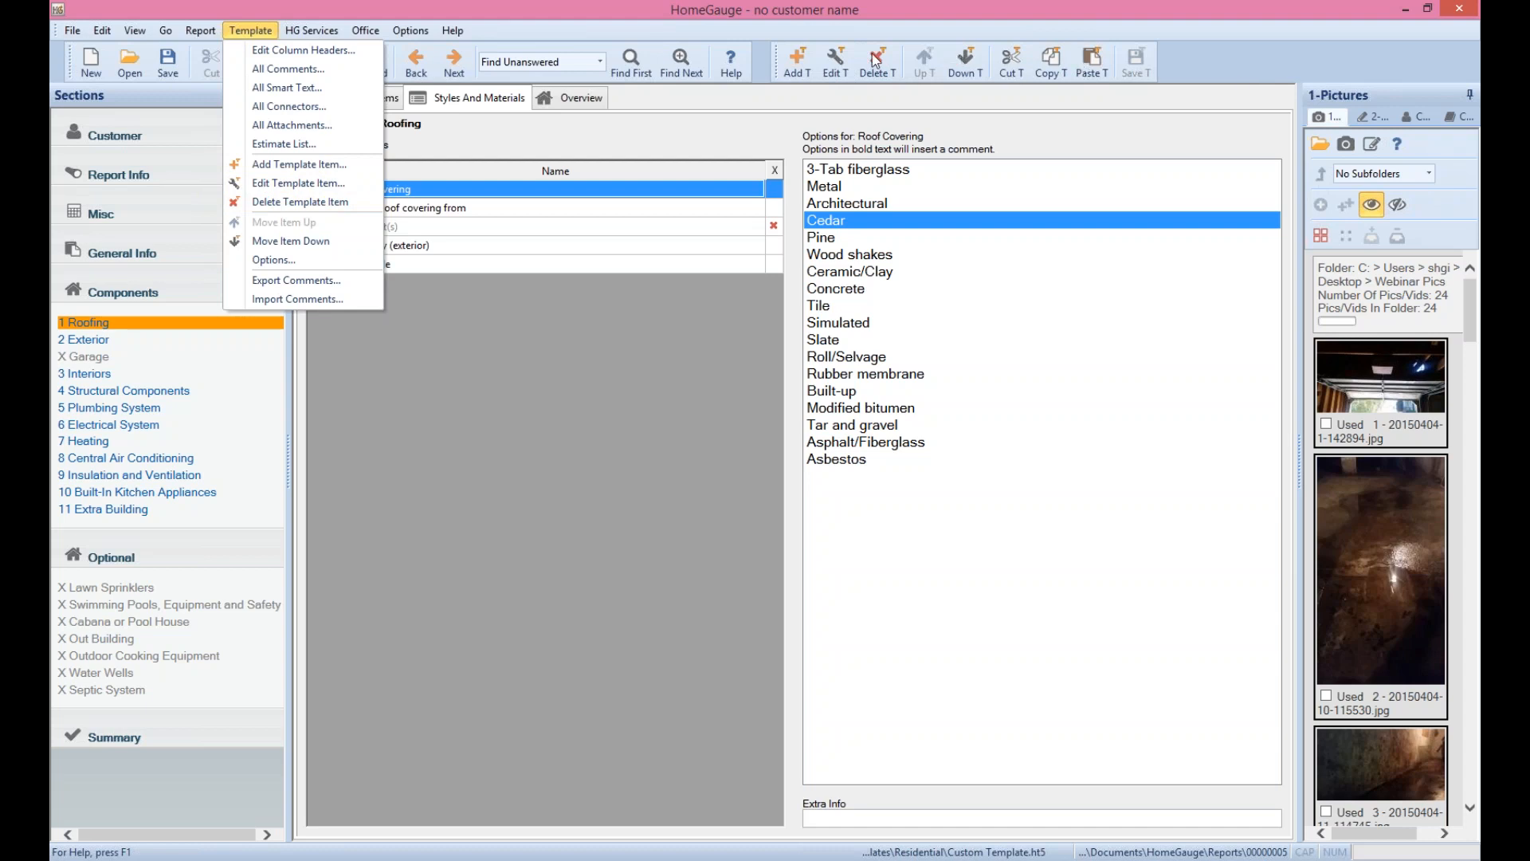
pyautogui.press('Left')
pyautogui.moveTo(250, 31)
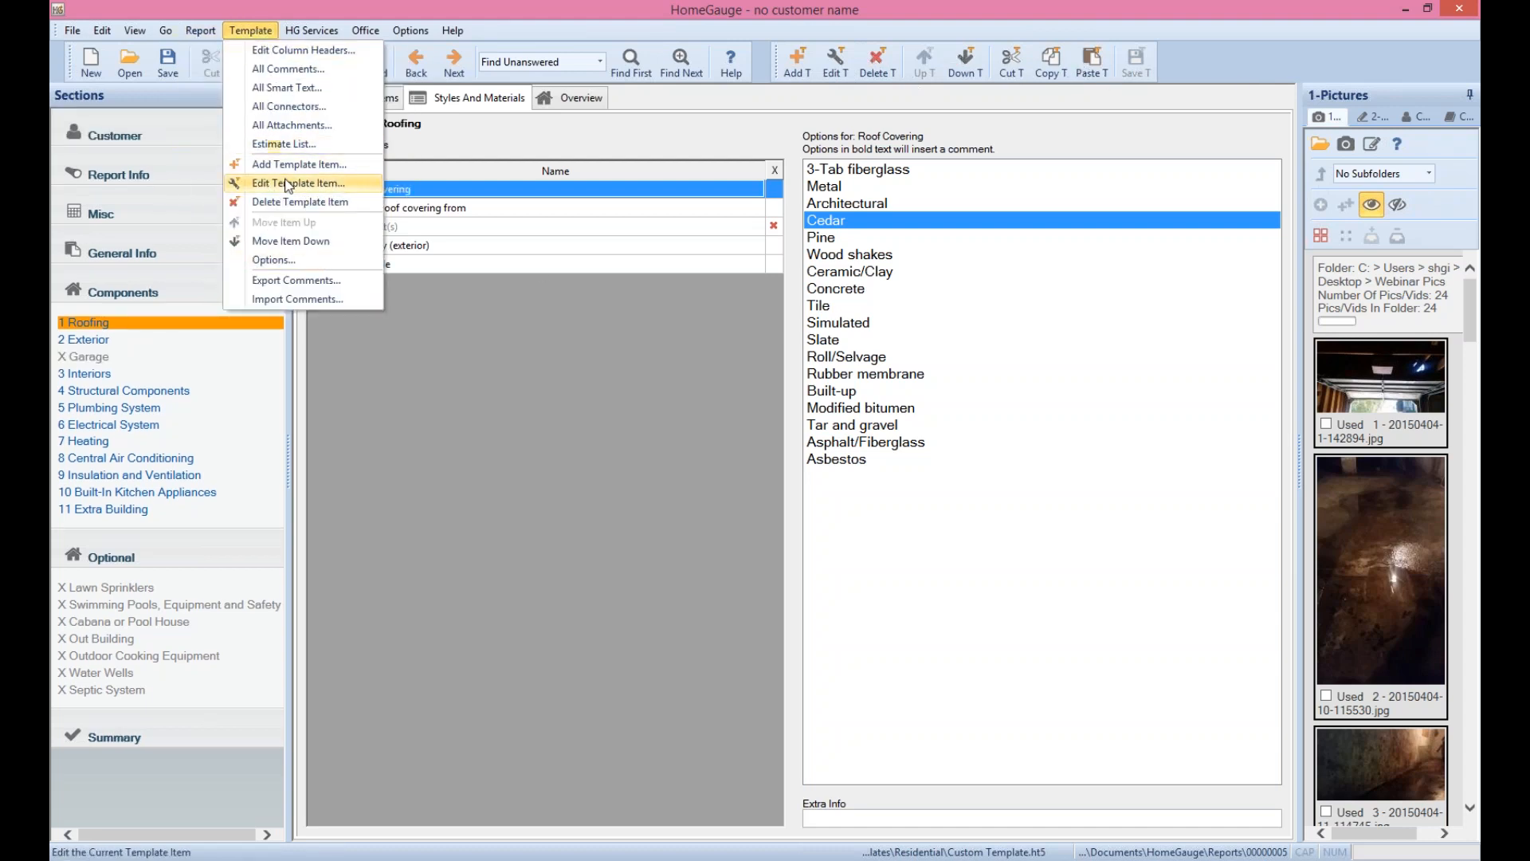
pyautogui.click(338, 70)
pyautogui.click(423, 256)
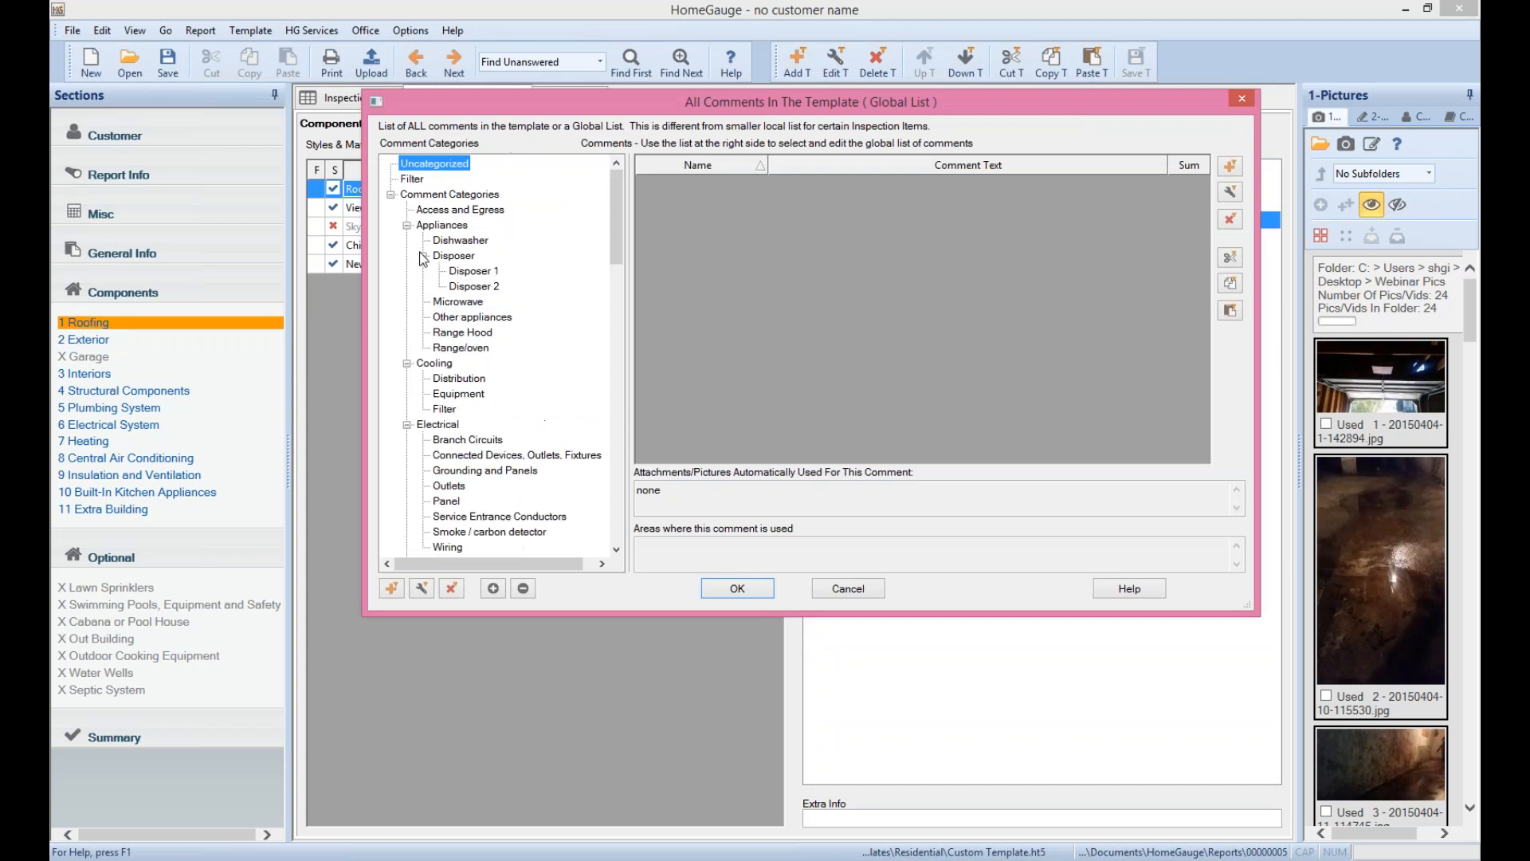
pyautogui.click(459, 377)
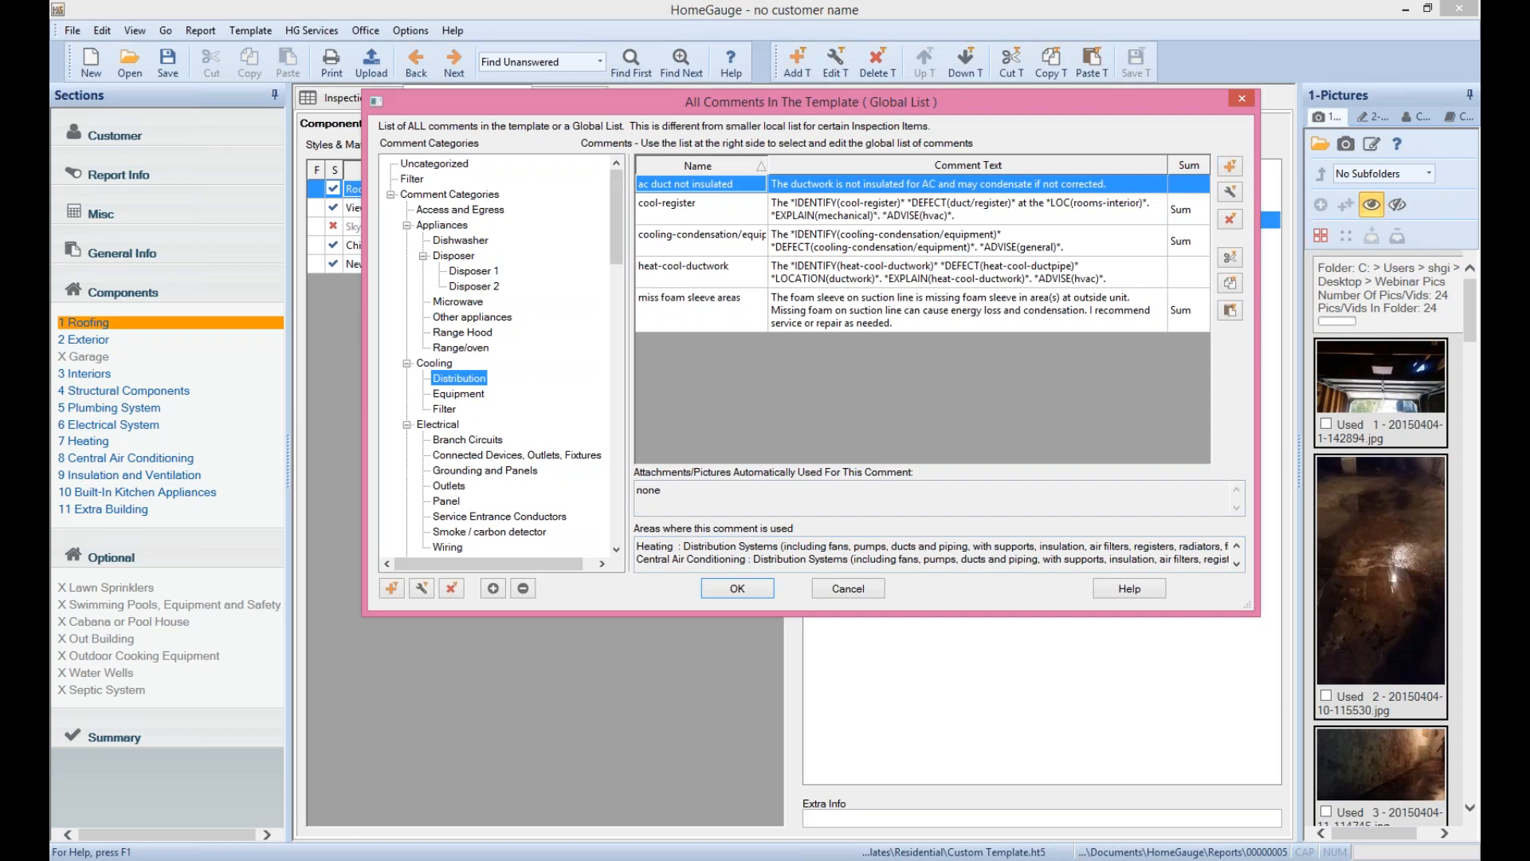
pyautogui.click(868, 596)
# View the template's list of all Smart Text words and close it without changes
pyautogui.click(252, 30)
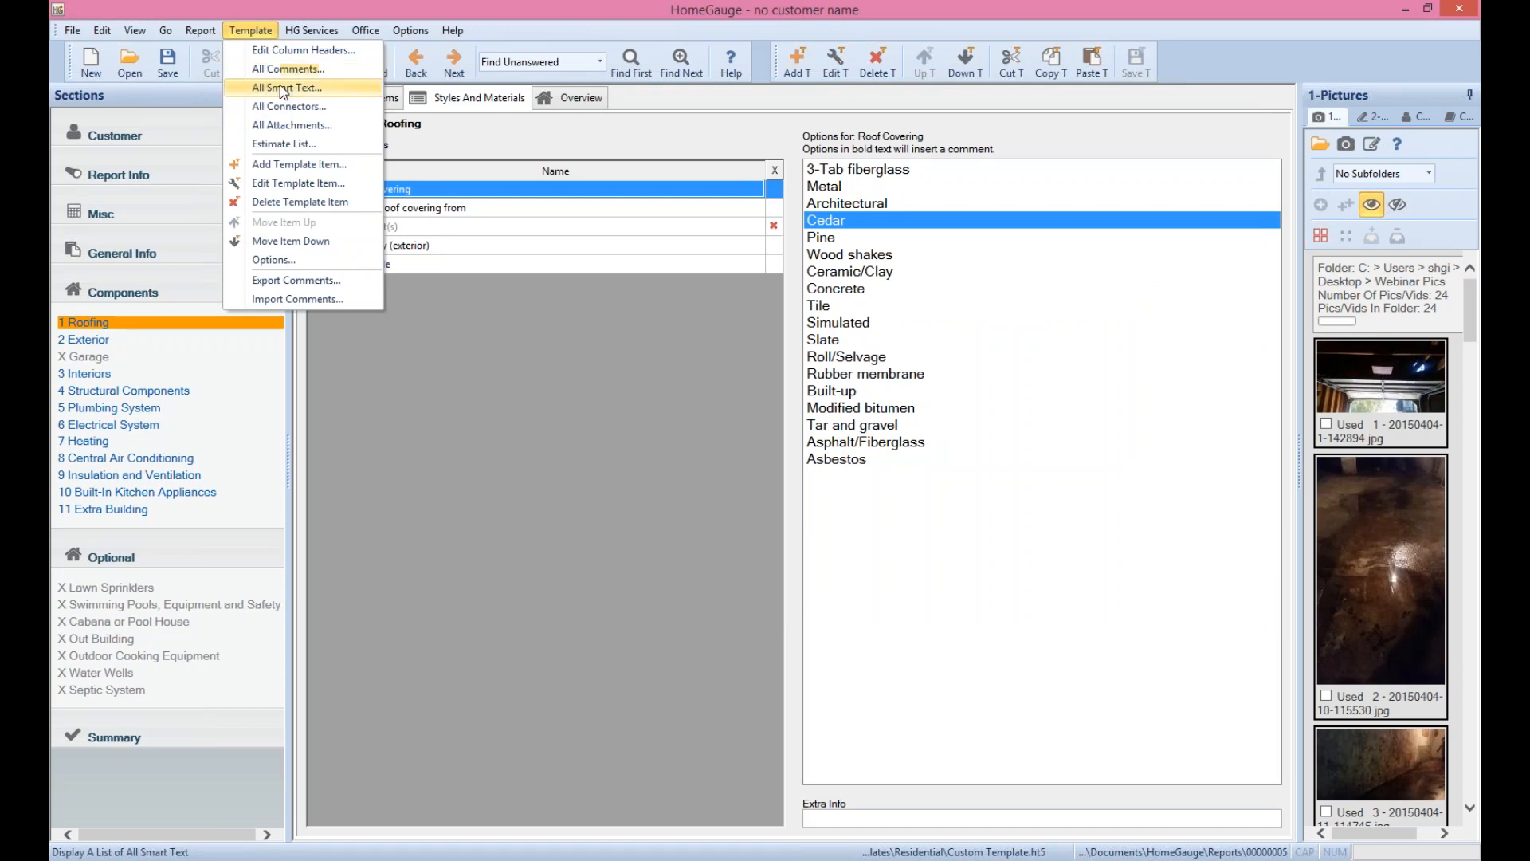
pyautogui.click(281, 87)
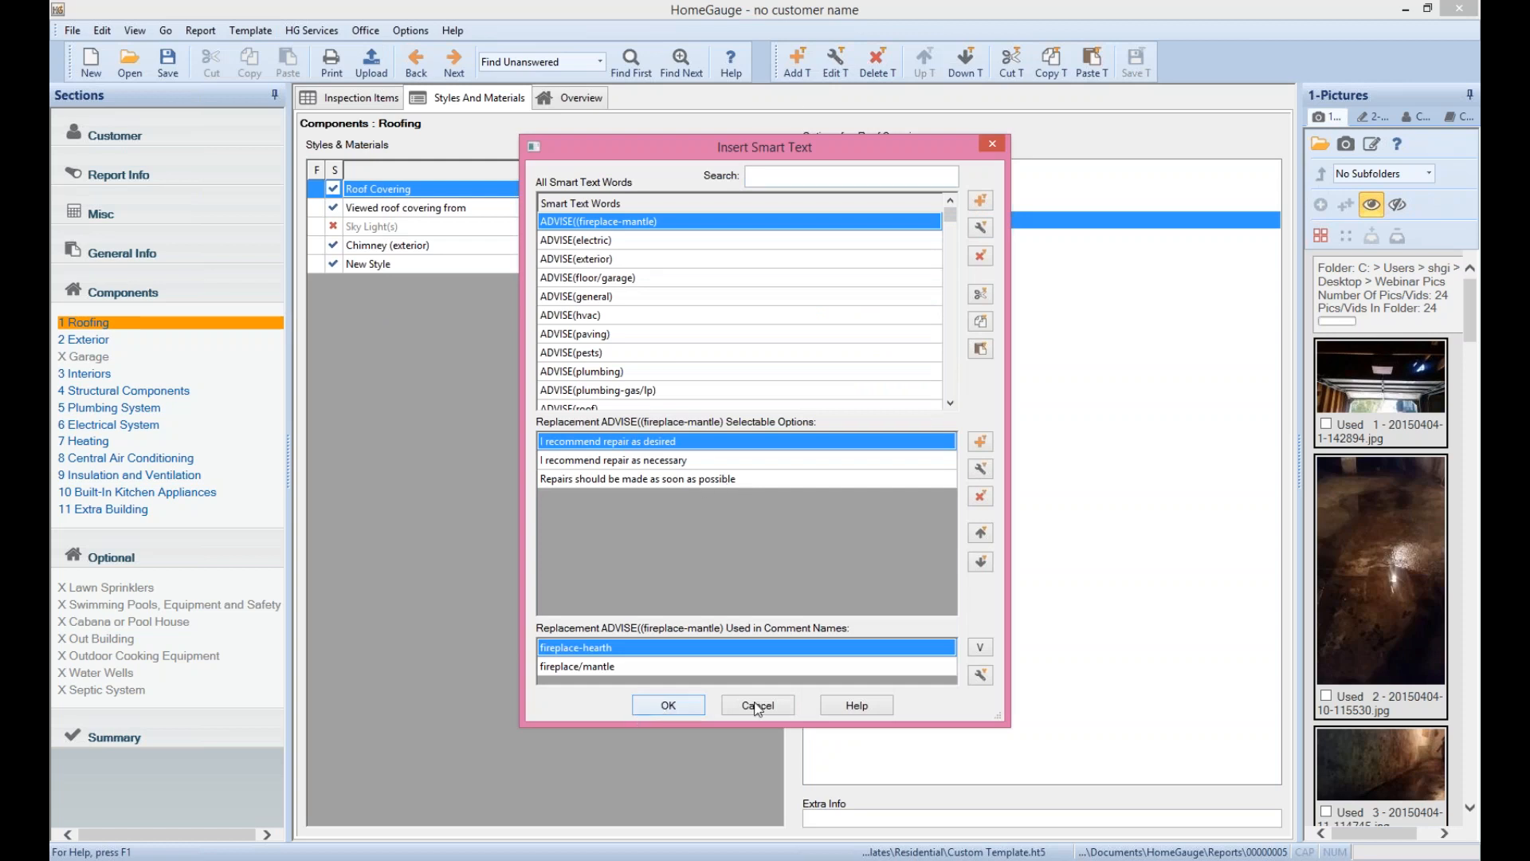
pyautogui.click(764, 699)
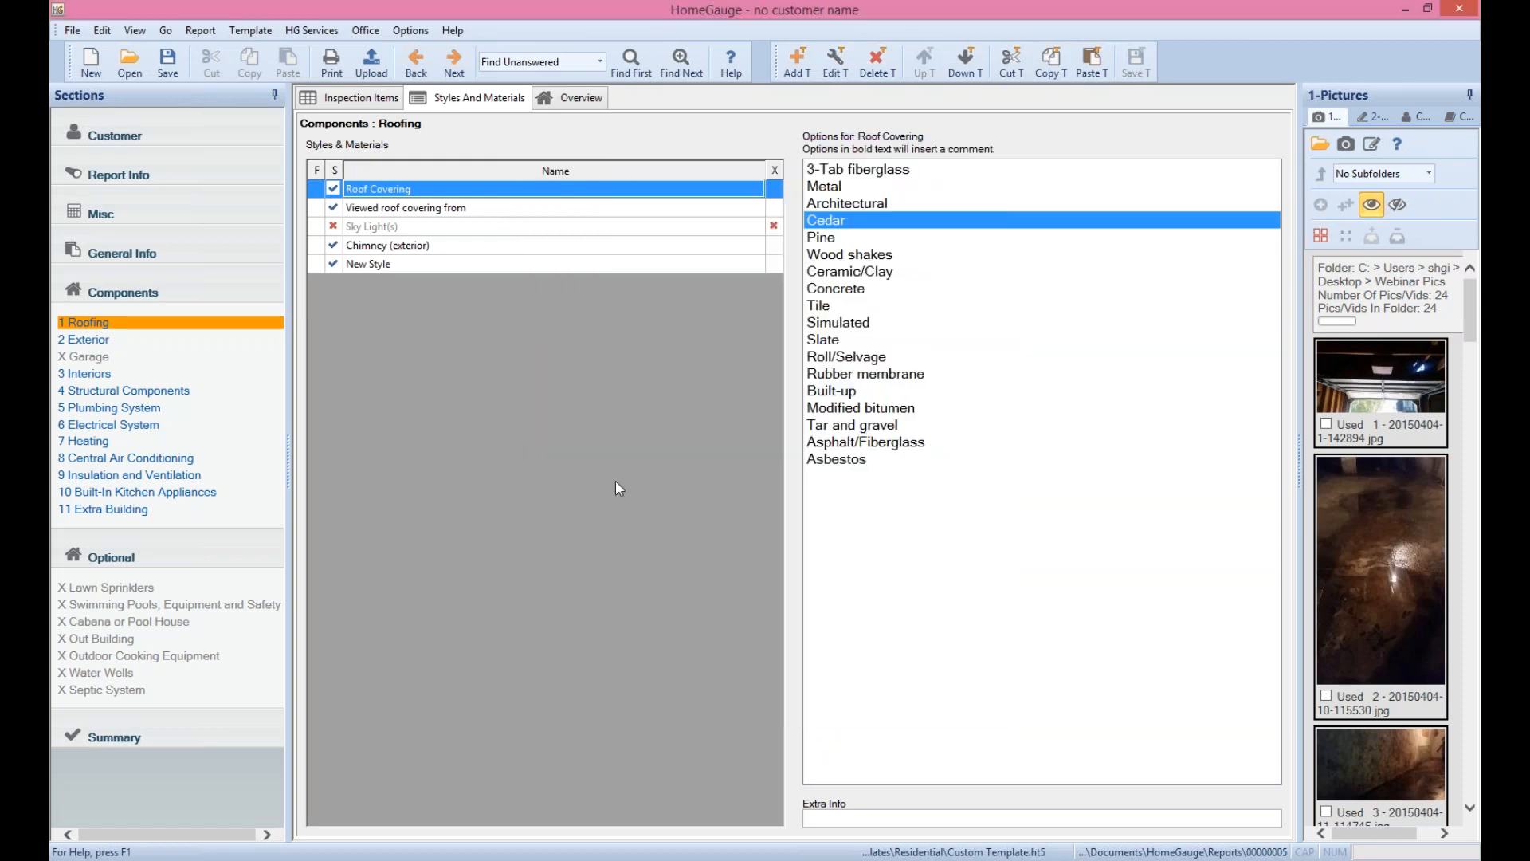
# Inspect the template's attachments one by one, including which comment name and comment text We-Use-HomeGauge.pdf is attached to
pyautogui.click(244, 20)
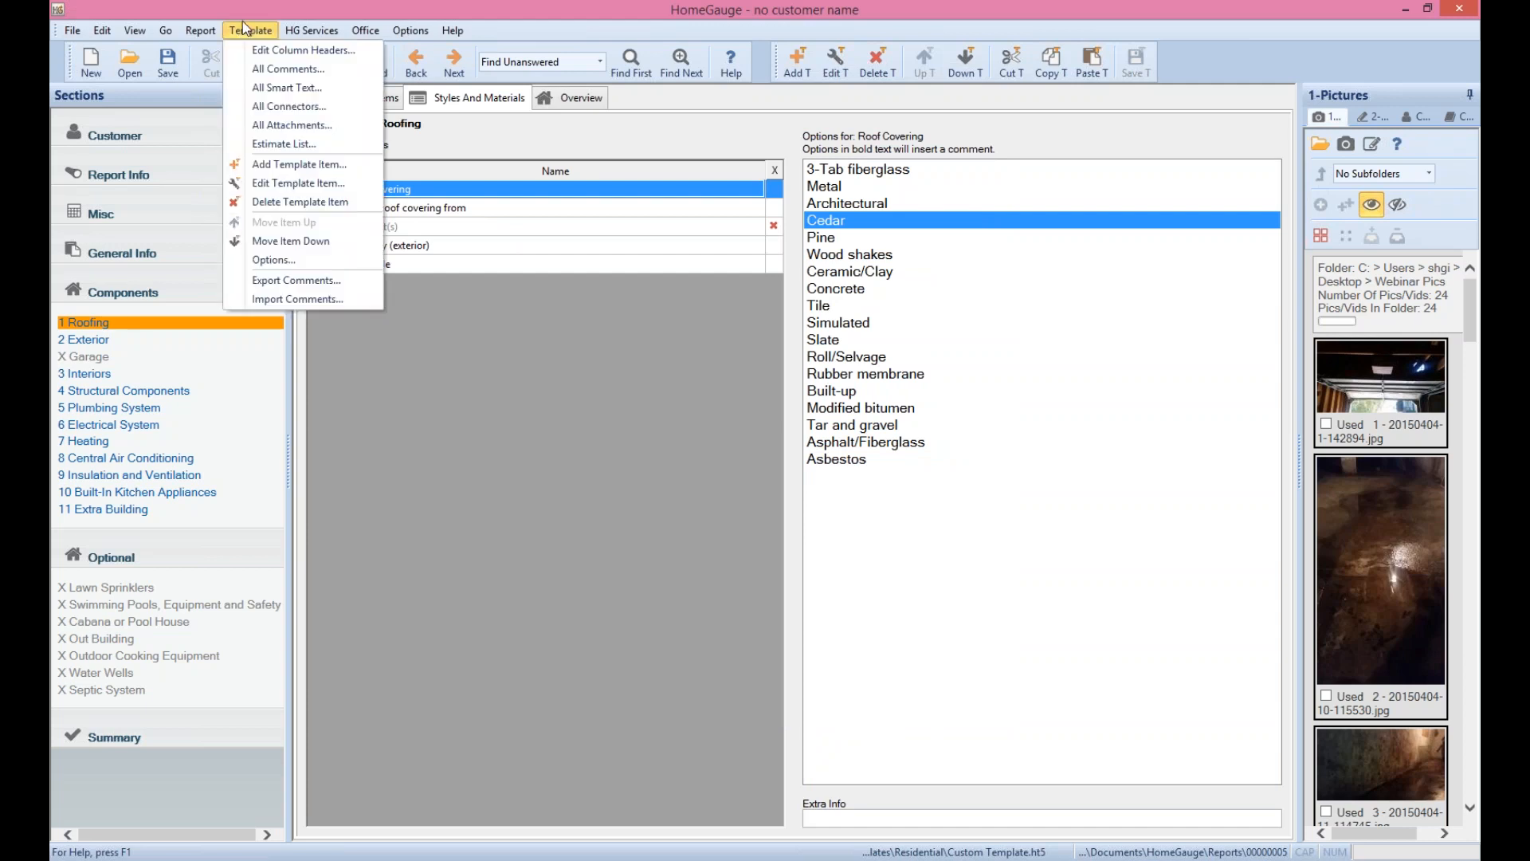
pyautogui.click(286, 127)
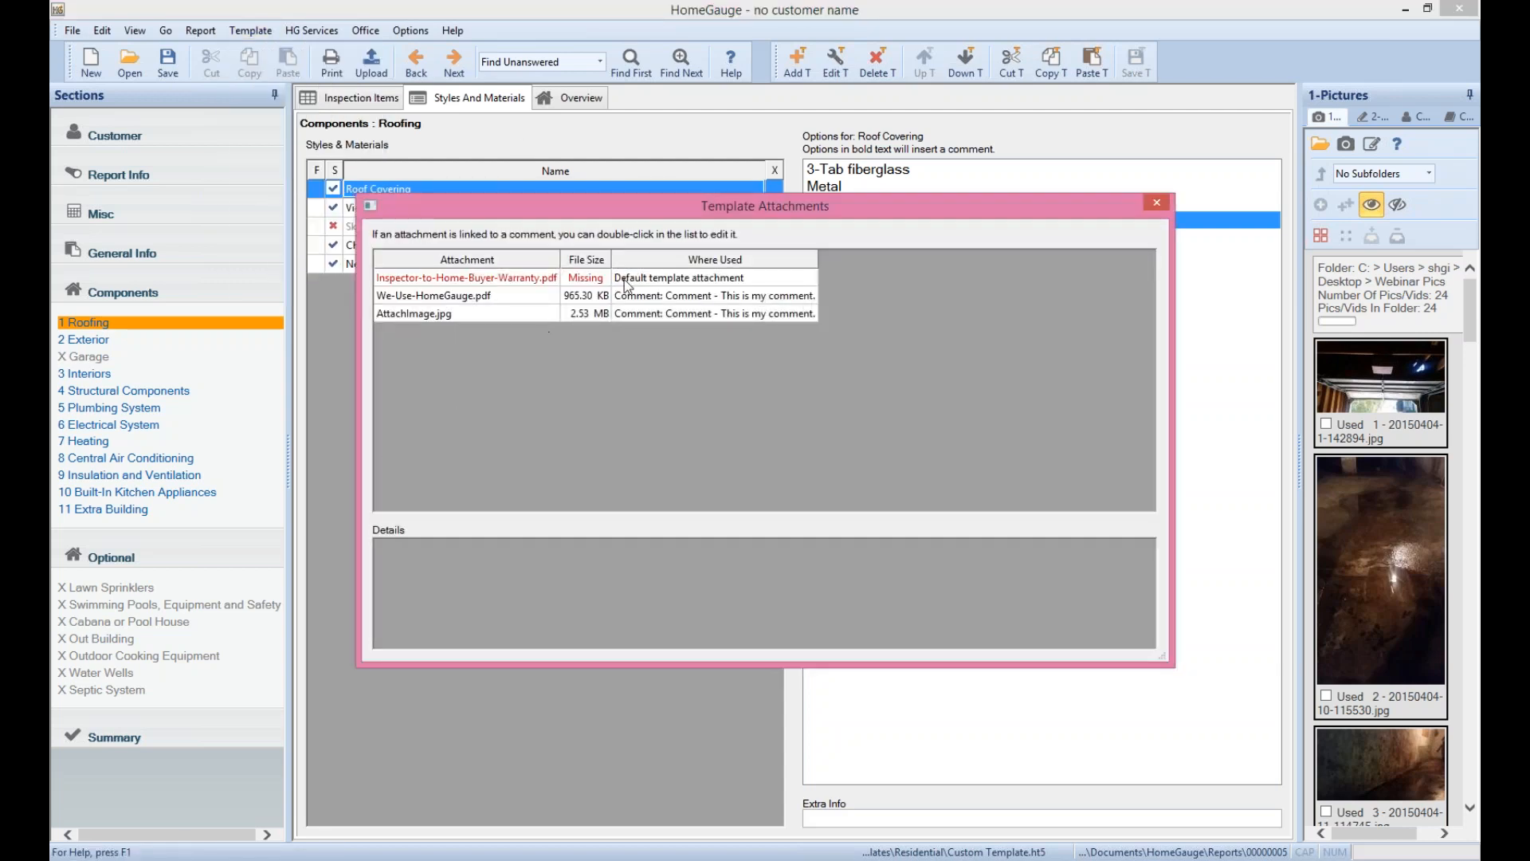
pyautogui.click(636, 284)
pyautogui.click(637, 296)
pyautogui.click(629, 315)
pyautogui.click(644, 277)
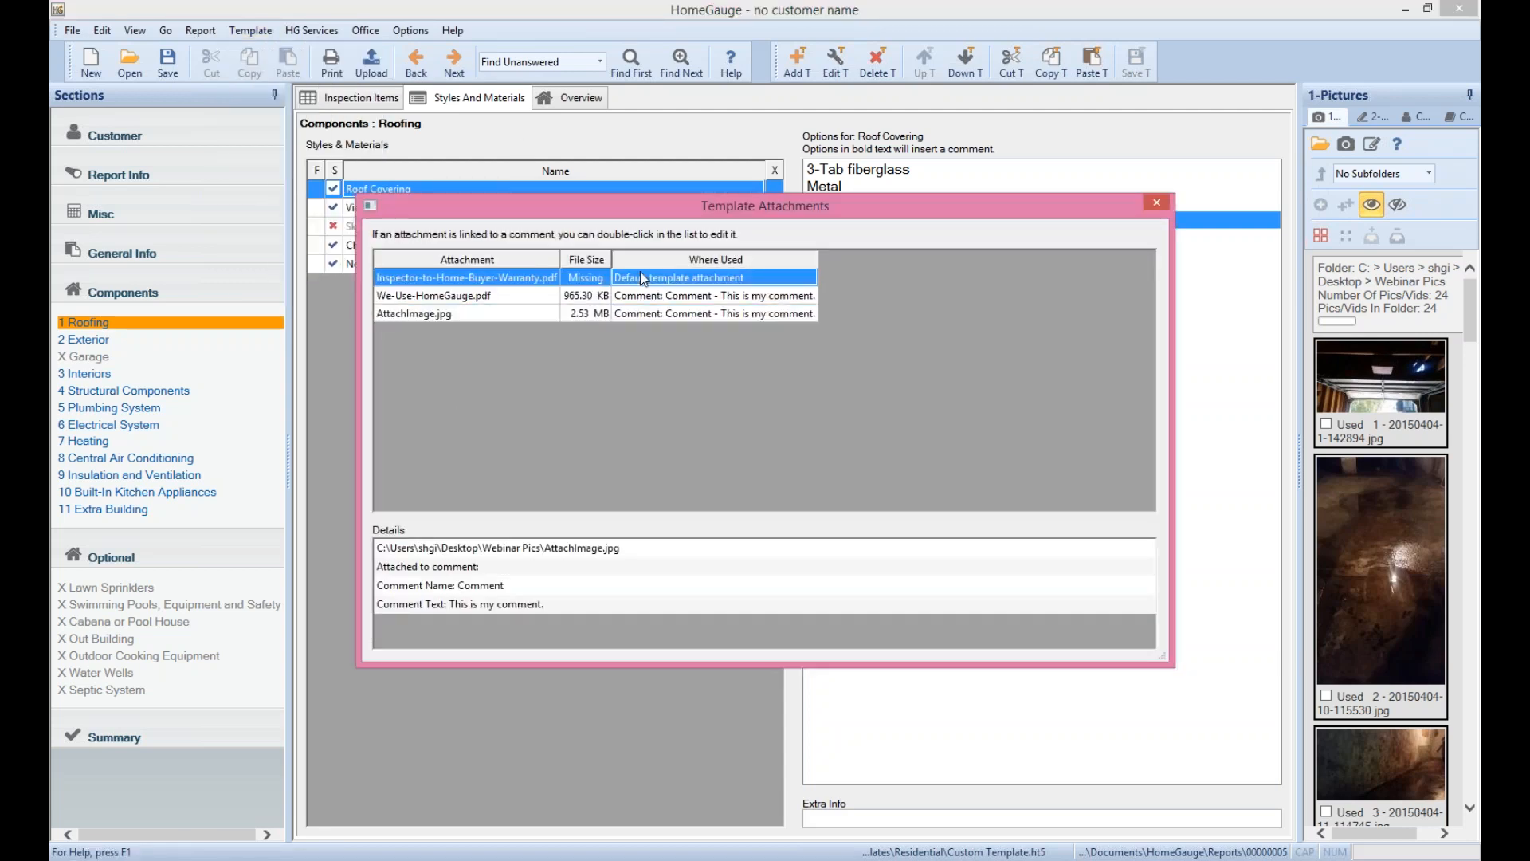
pyautogui.click(650, 297)
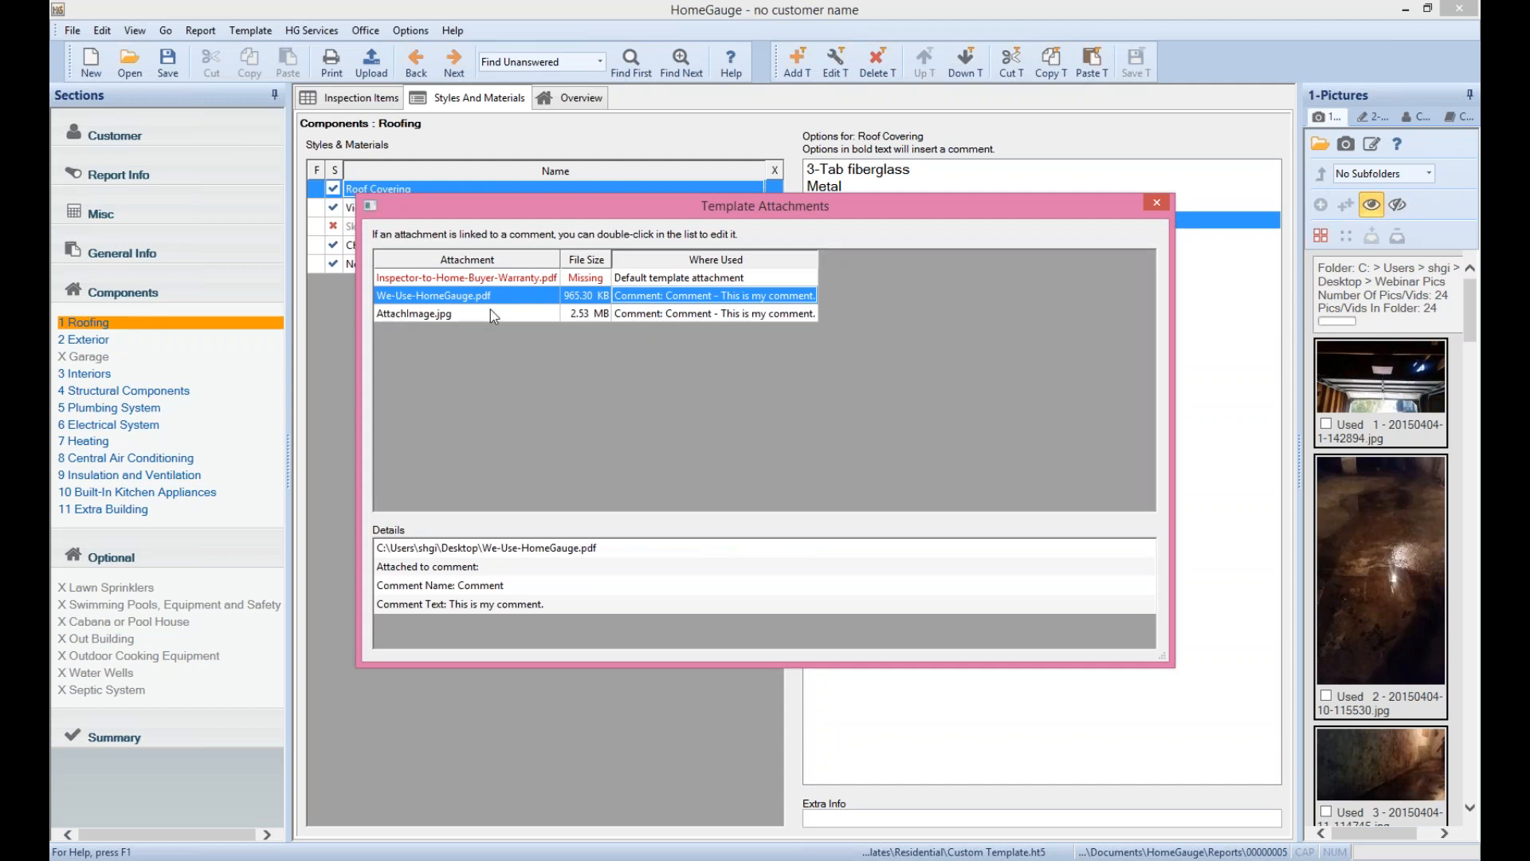
pyautogui.click(523, 590)
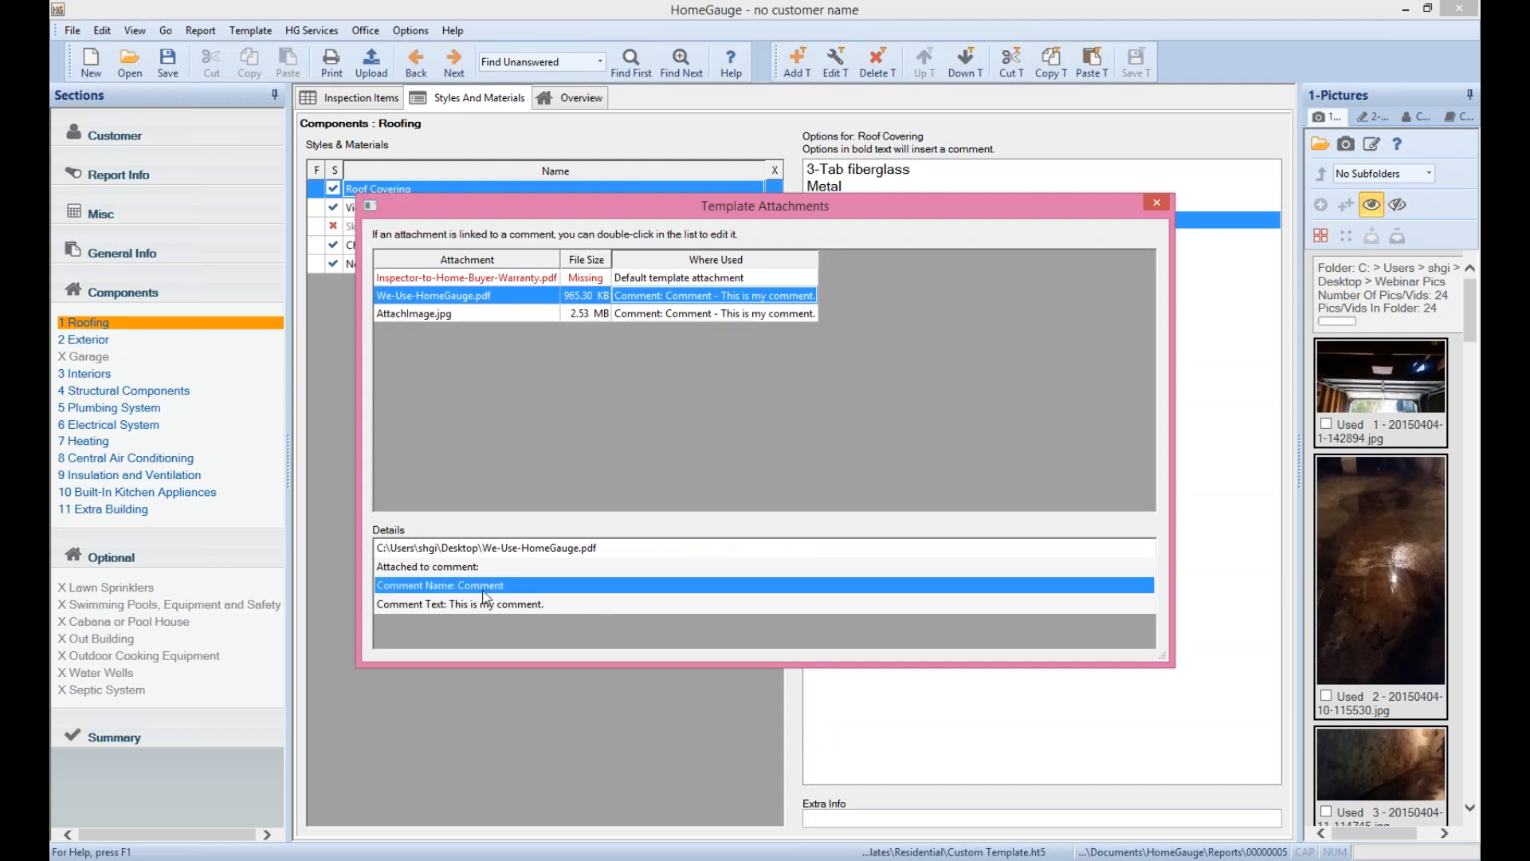
pyautogui.click(539, 605)
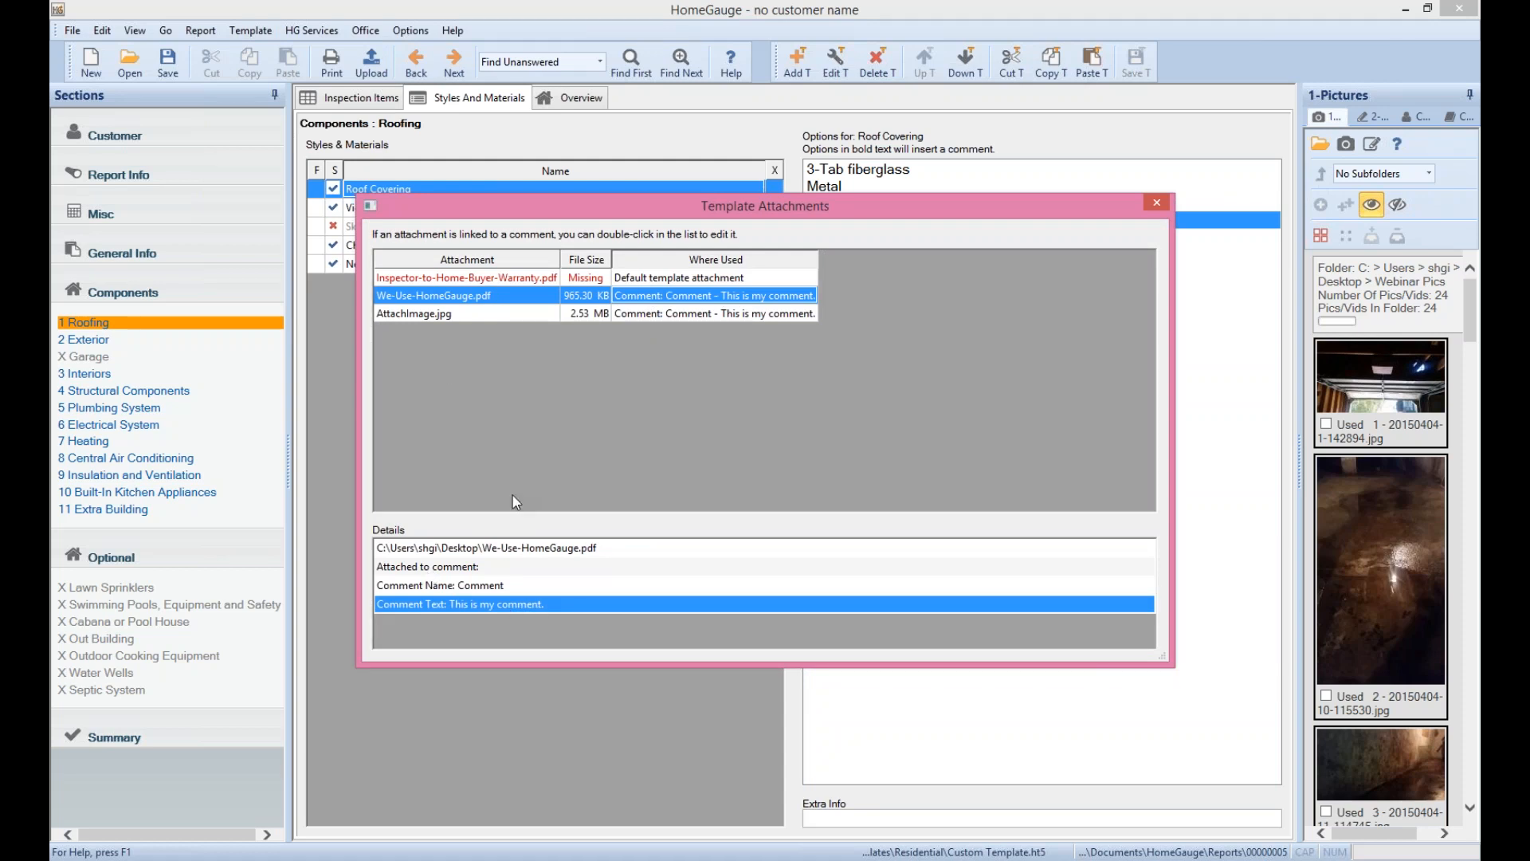
# Inspect the file path and usage details of AttachImage.jpg and Inspector-to-Home-Buyer-Warranty.pdf among the template attachments
pyautogui.click(714, 314)
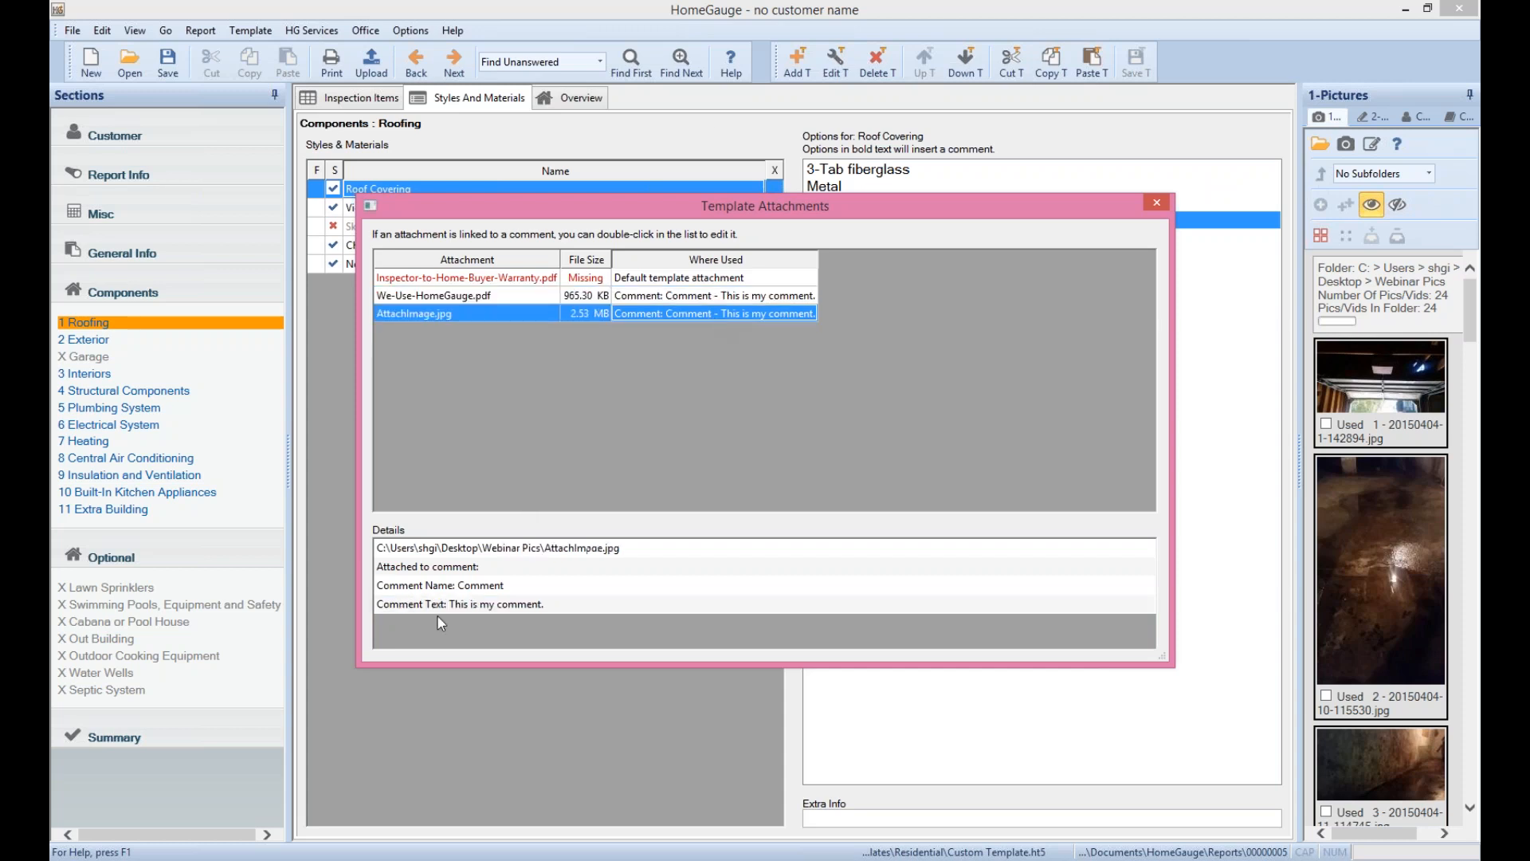
pyautogui.click(515, 277)
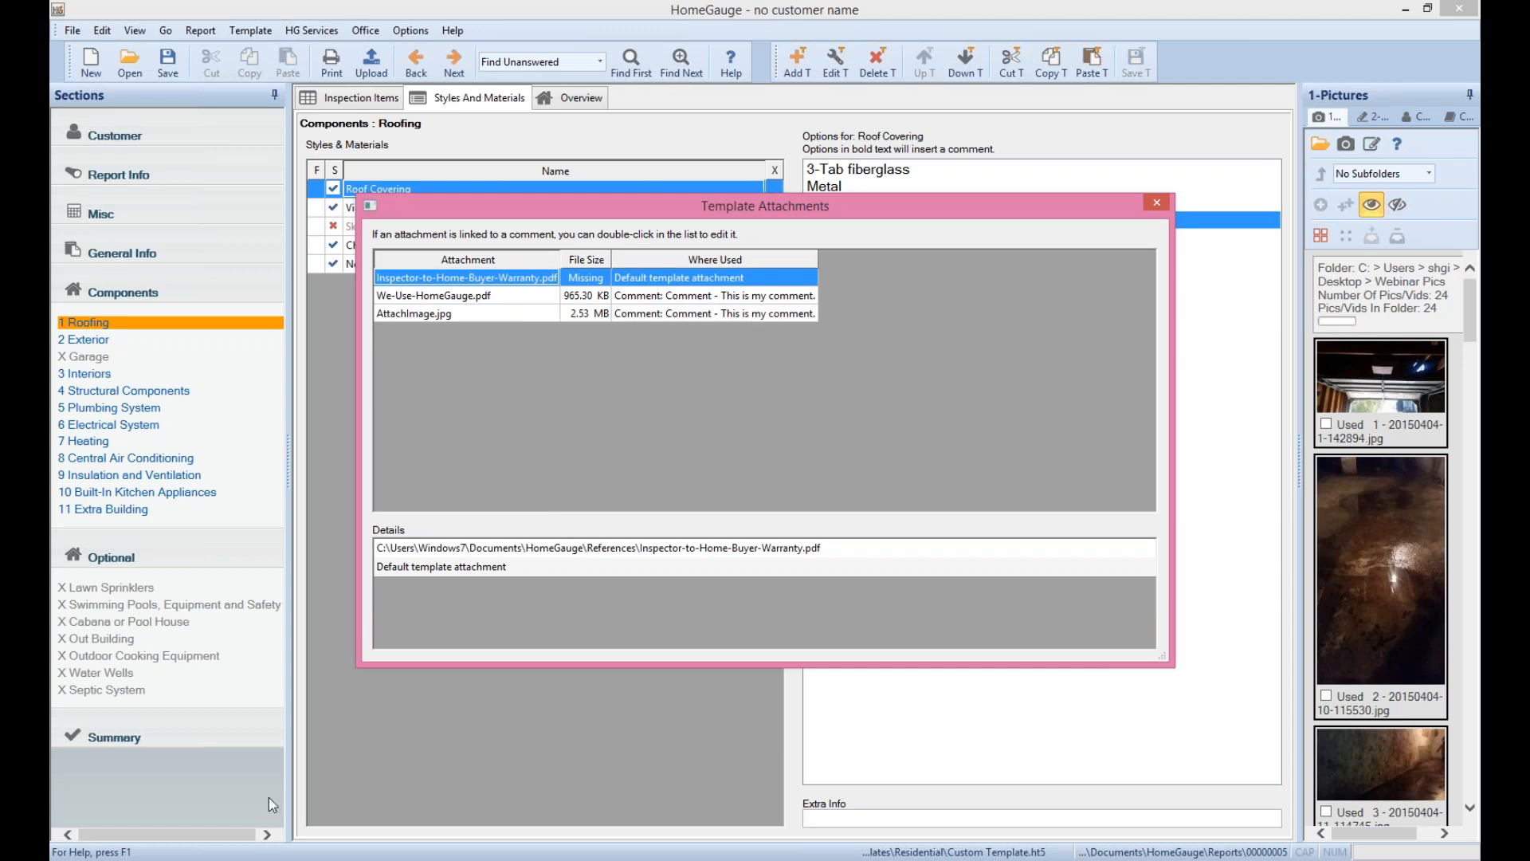
# Locate the References and Attachments folders under Documents > HomeGauge in File Explorer, close it, and close the template attachments list
pyautogui.press('super+e')
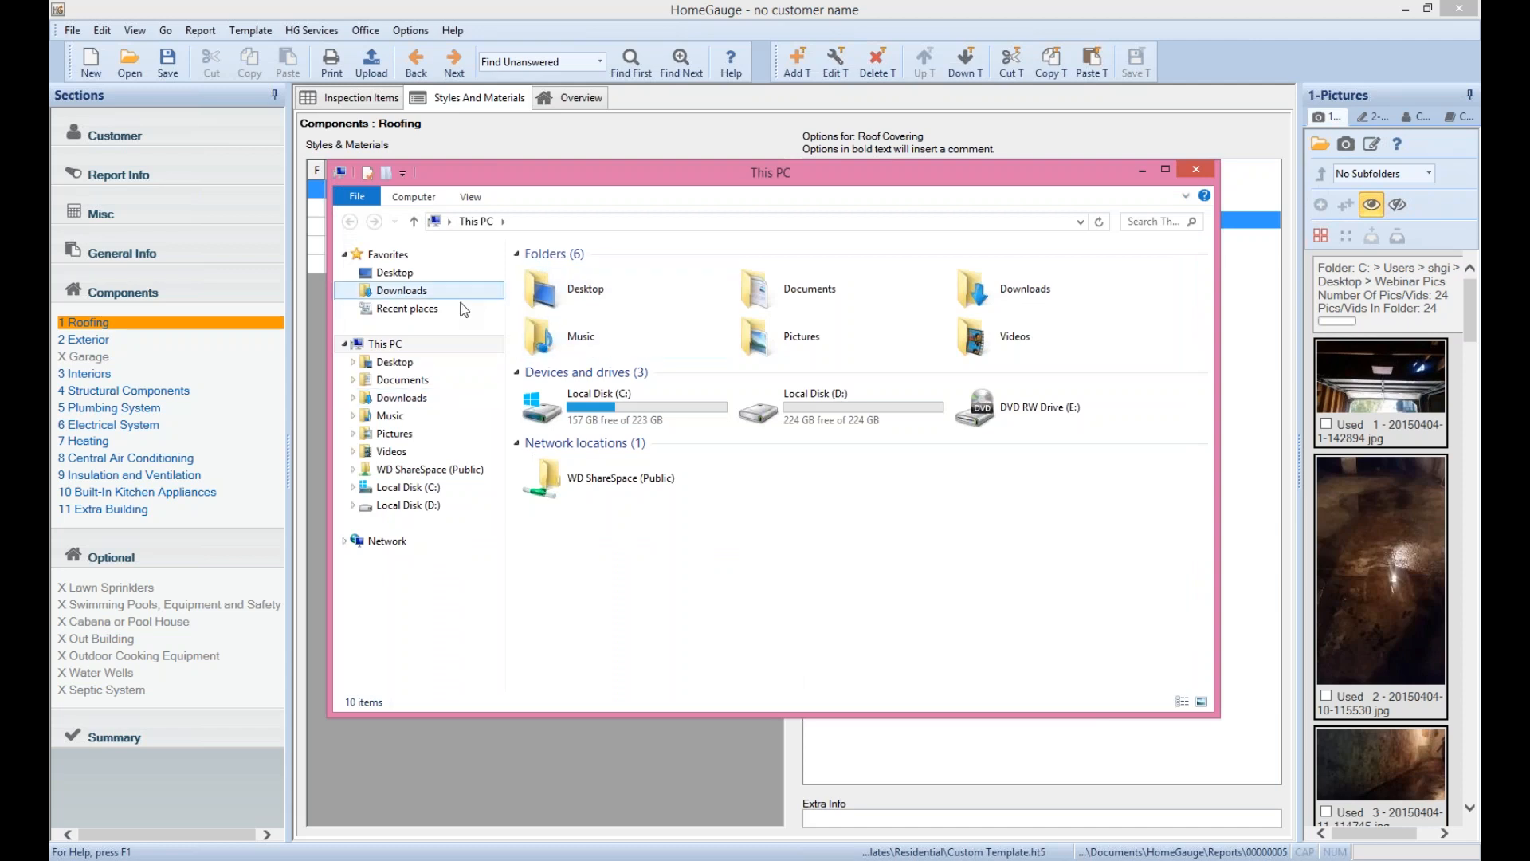
pyautogui.click(403, 379)
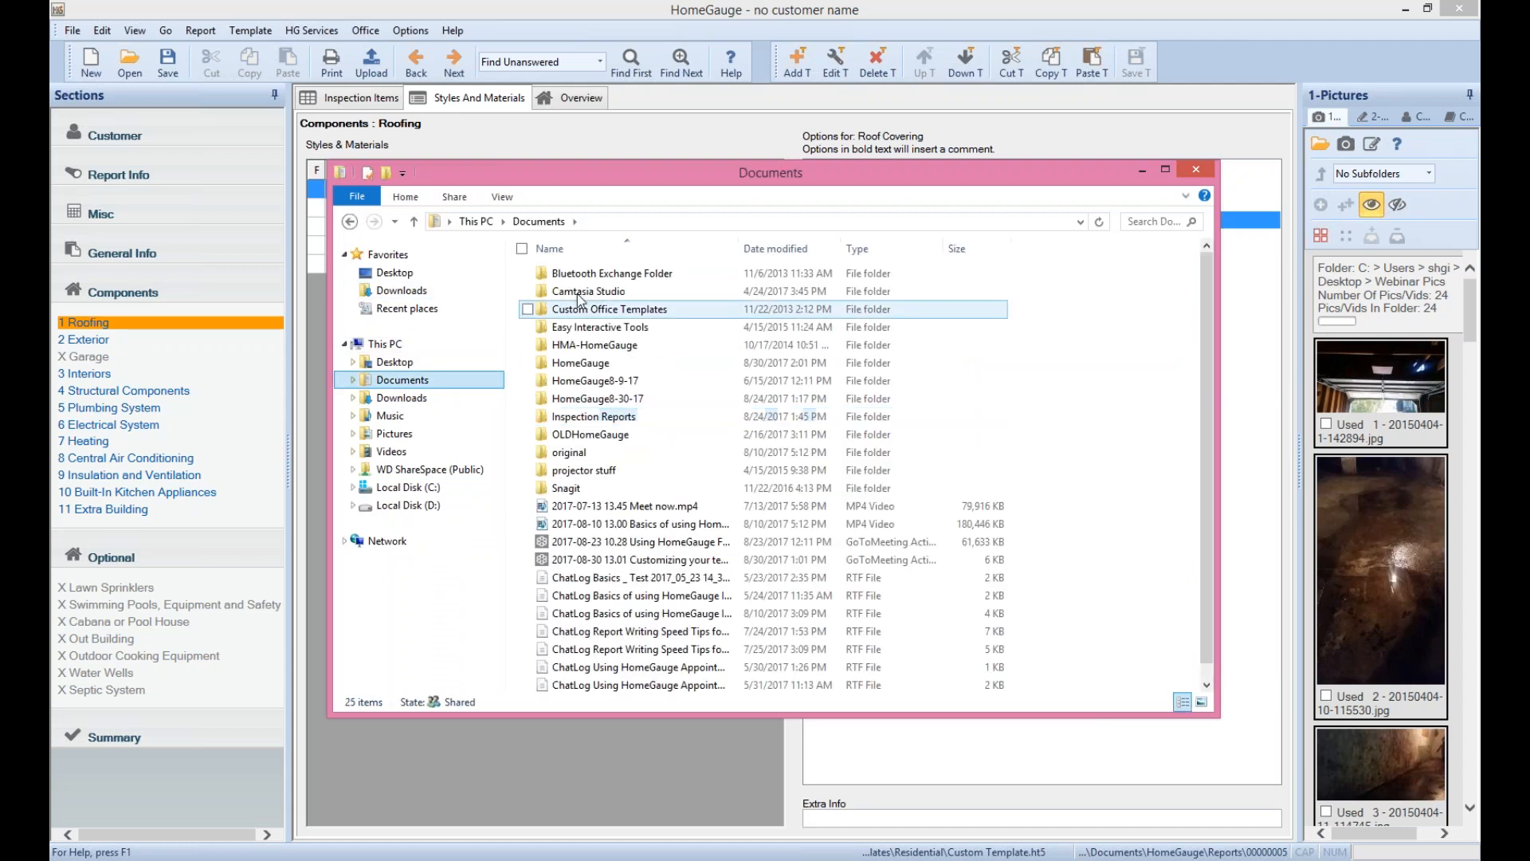
pyautogui.doubleClick(584, 363)
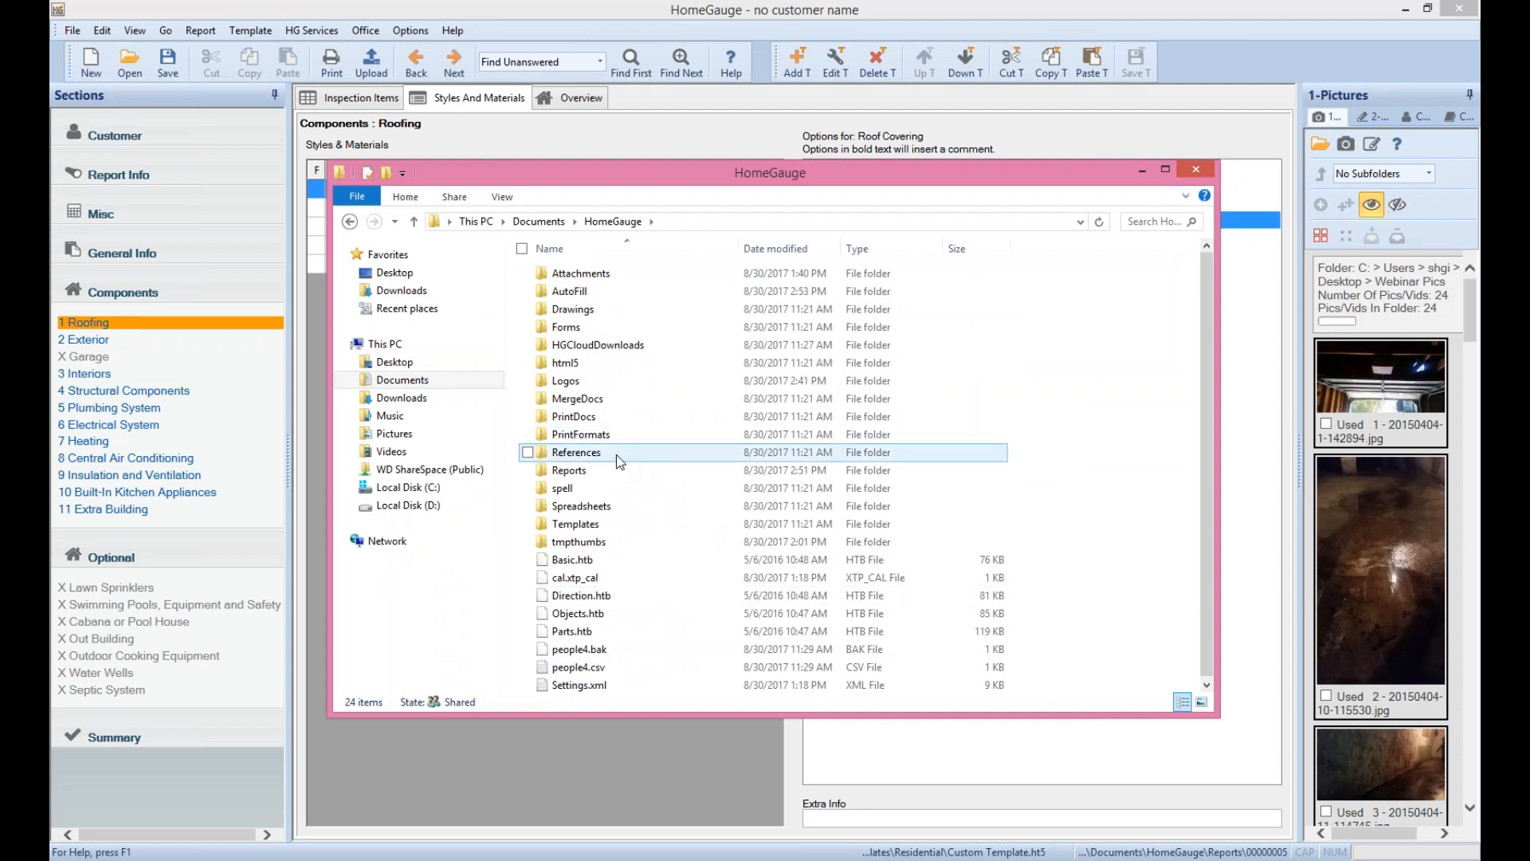
pyautogui.moveTo(619, 461)
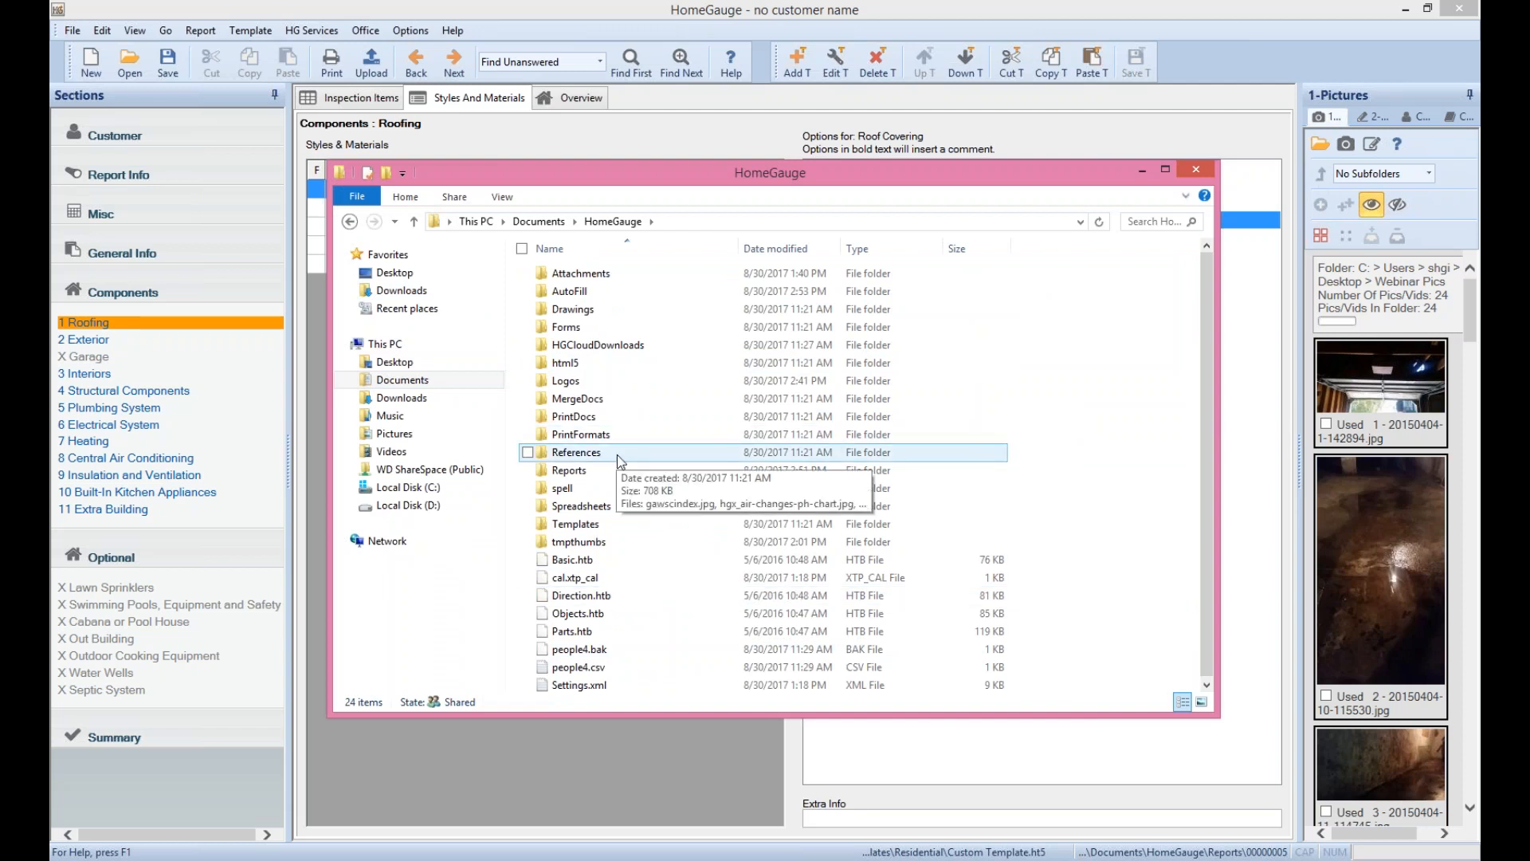
pyautogui.click(602, 276)
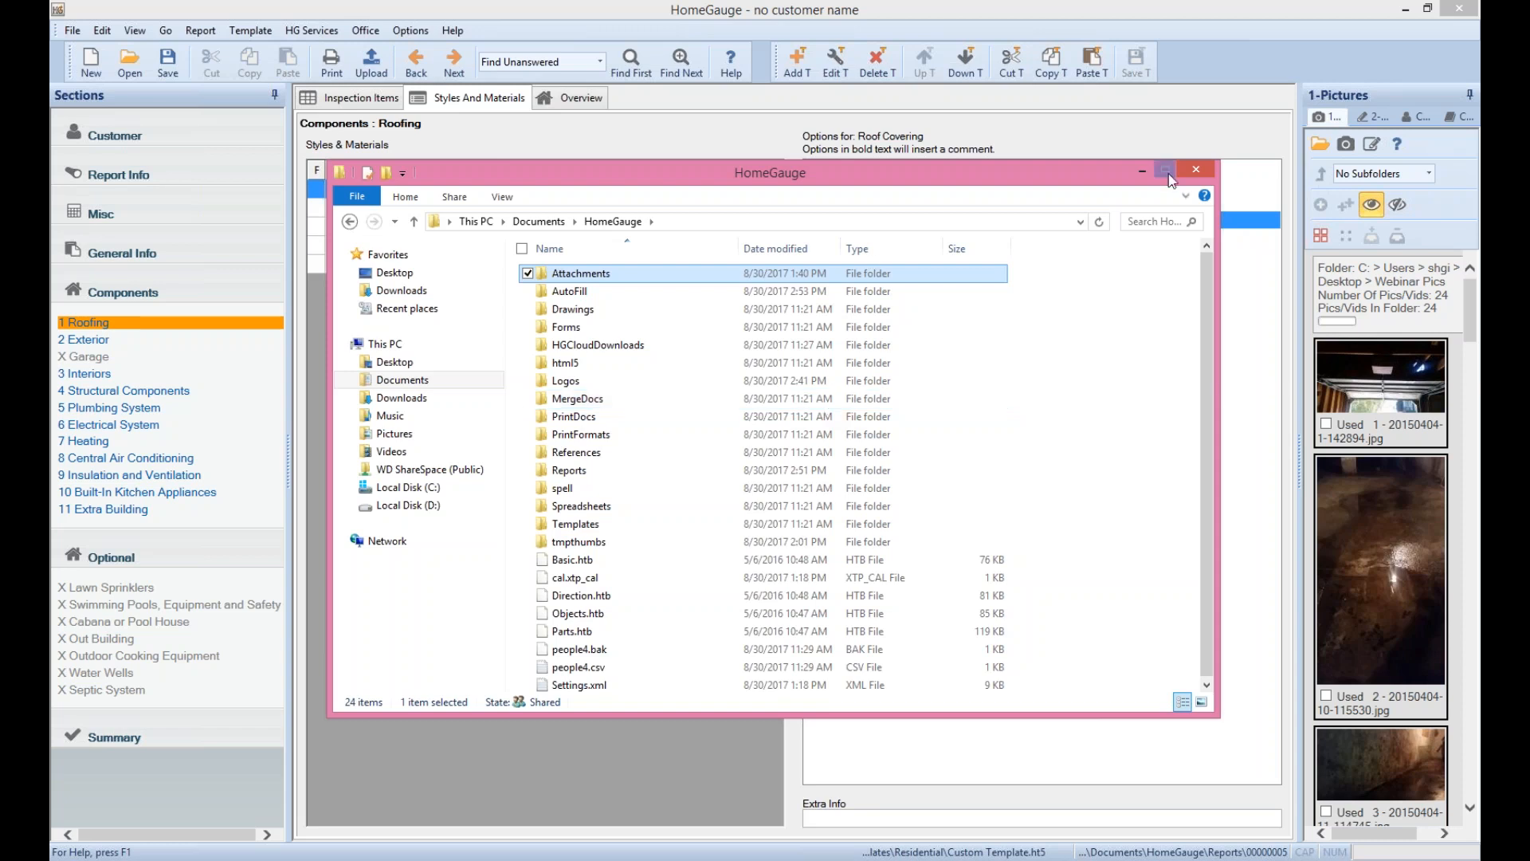
pyautogui.click(1200, 170)
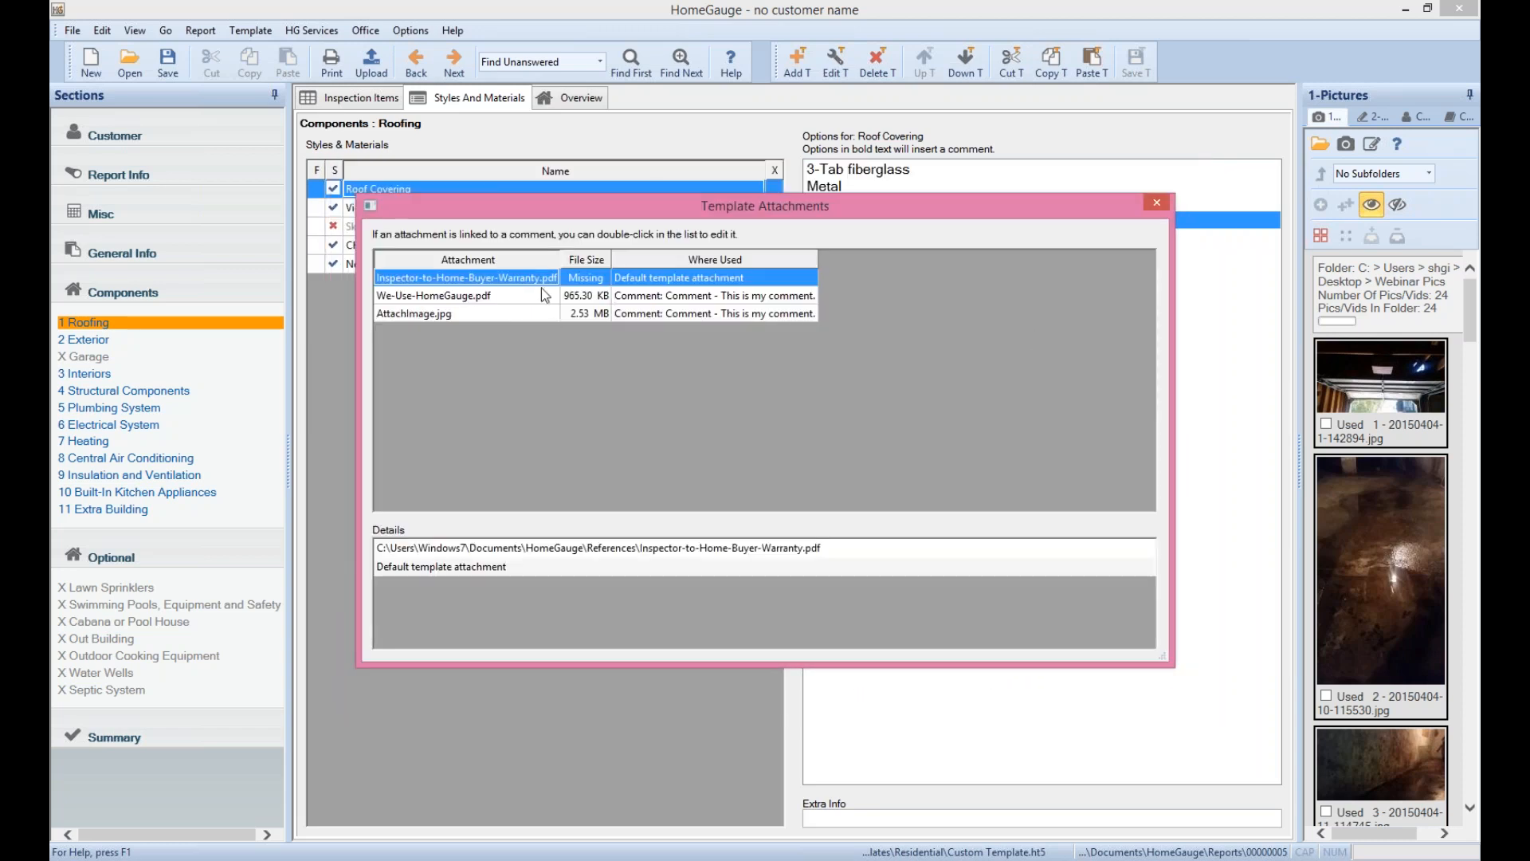
pyautogui.click(671, 282)
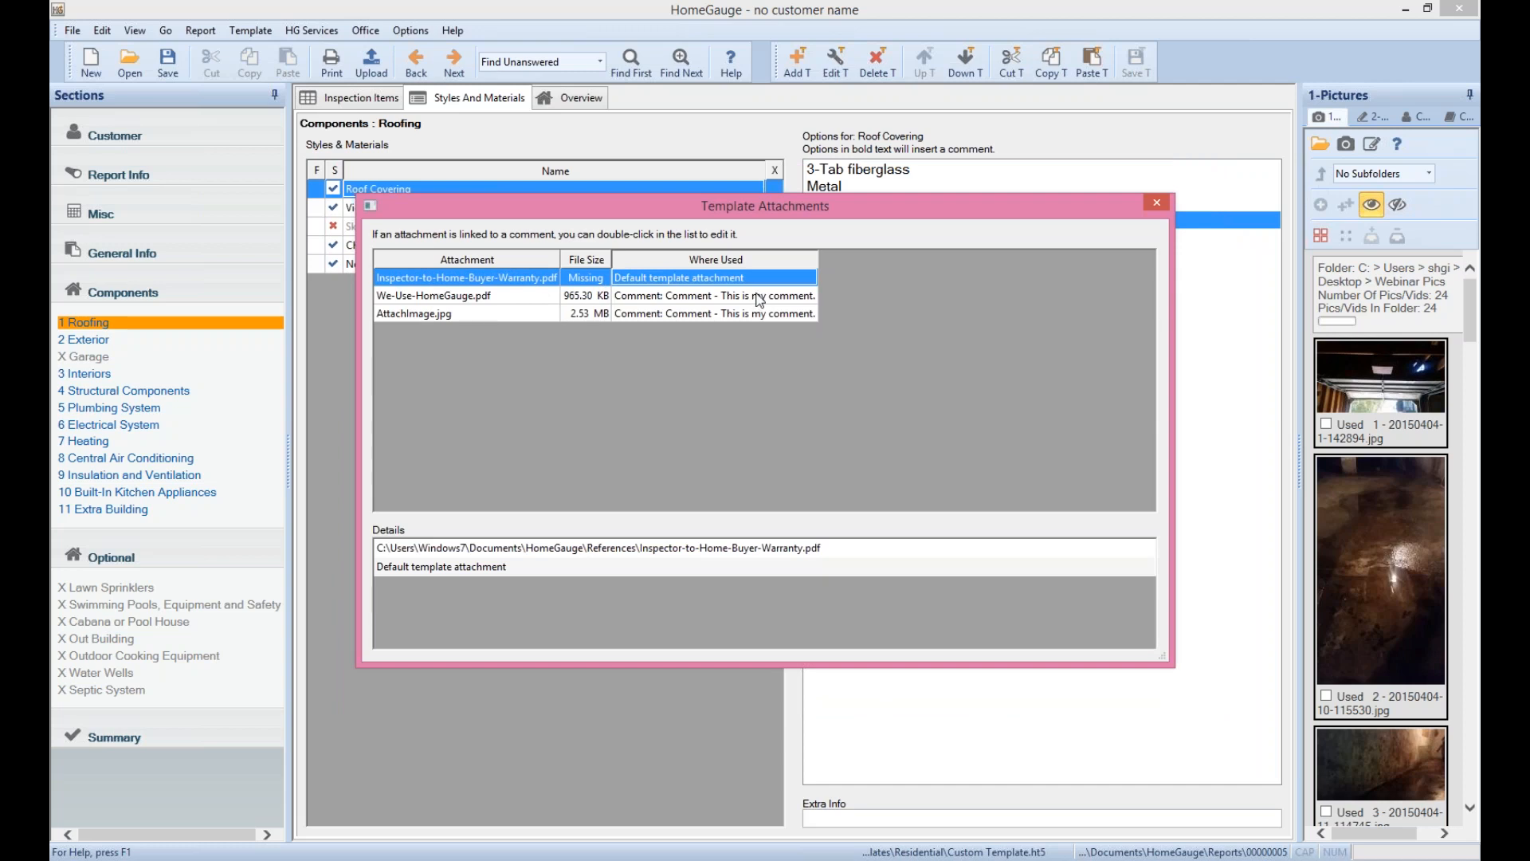
pyautogui.click(1156, 202)
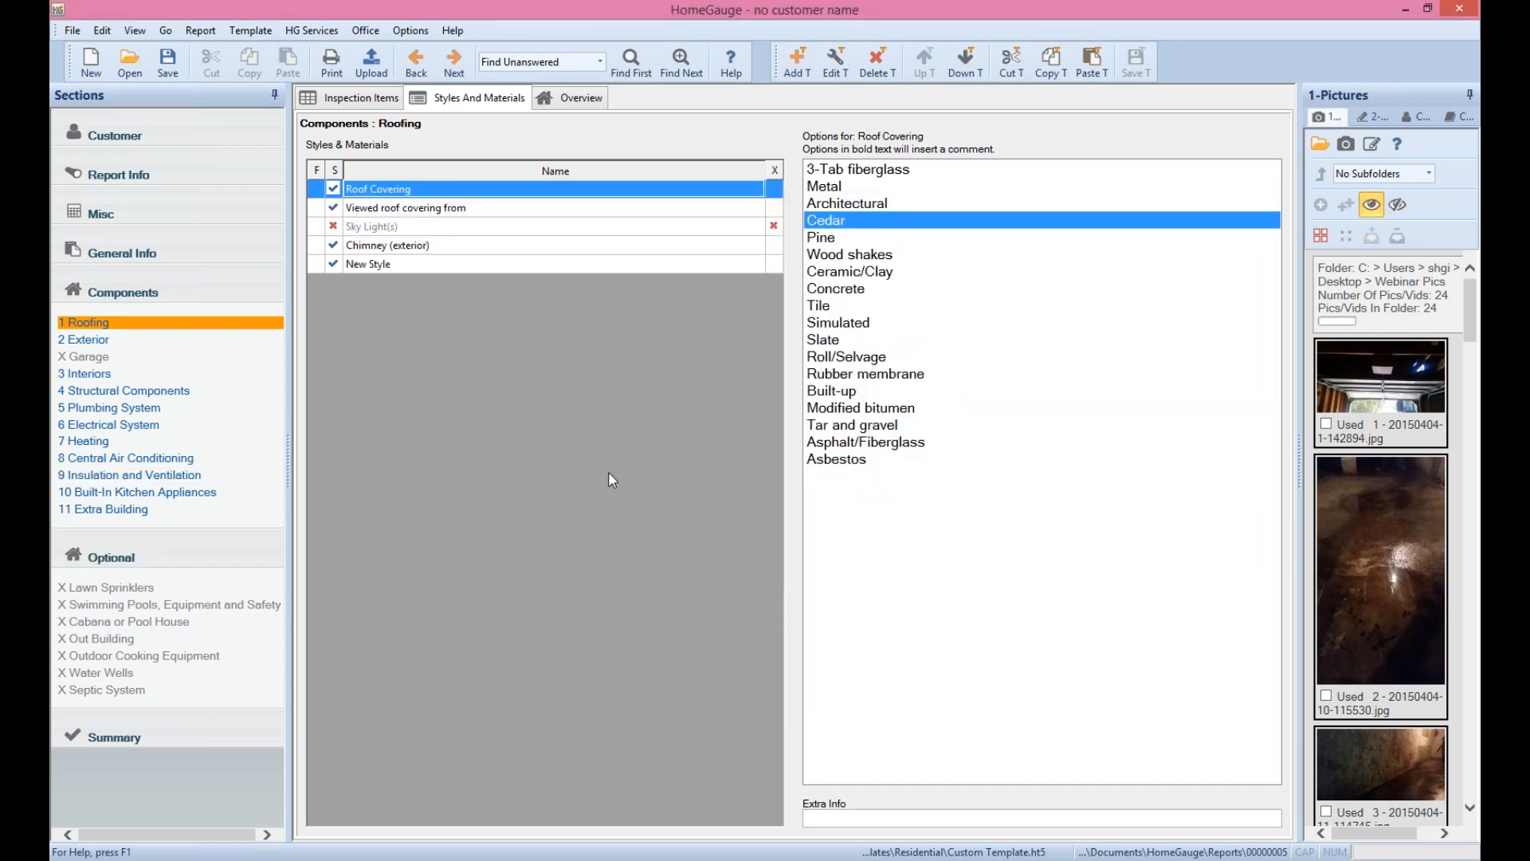
# View the template's list of estimate ranges and close it without changes
pyautogui.click(251, 30)
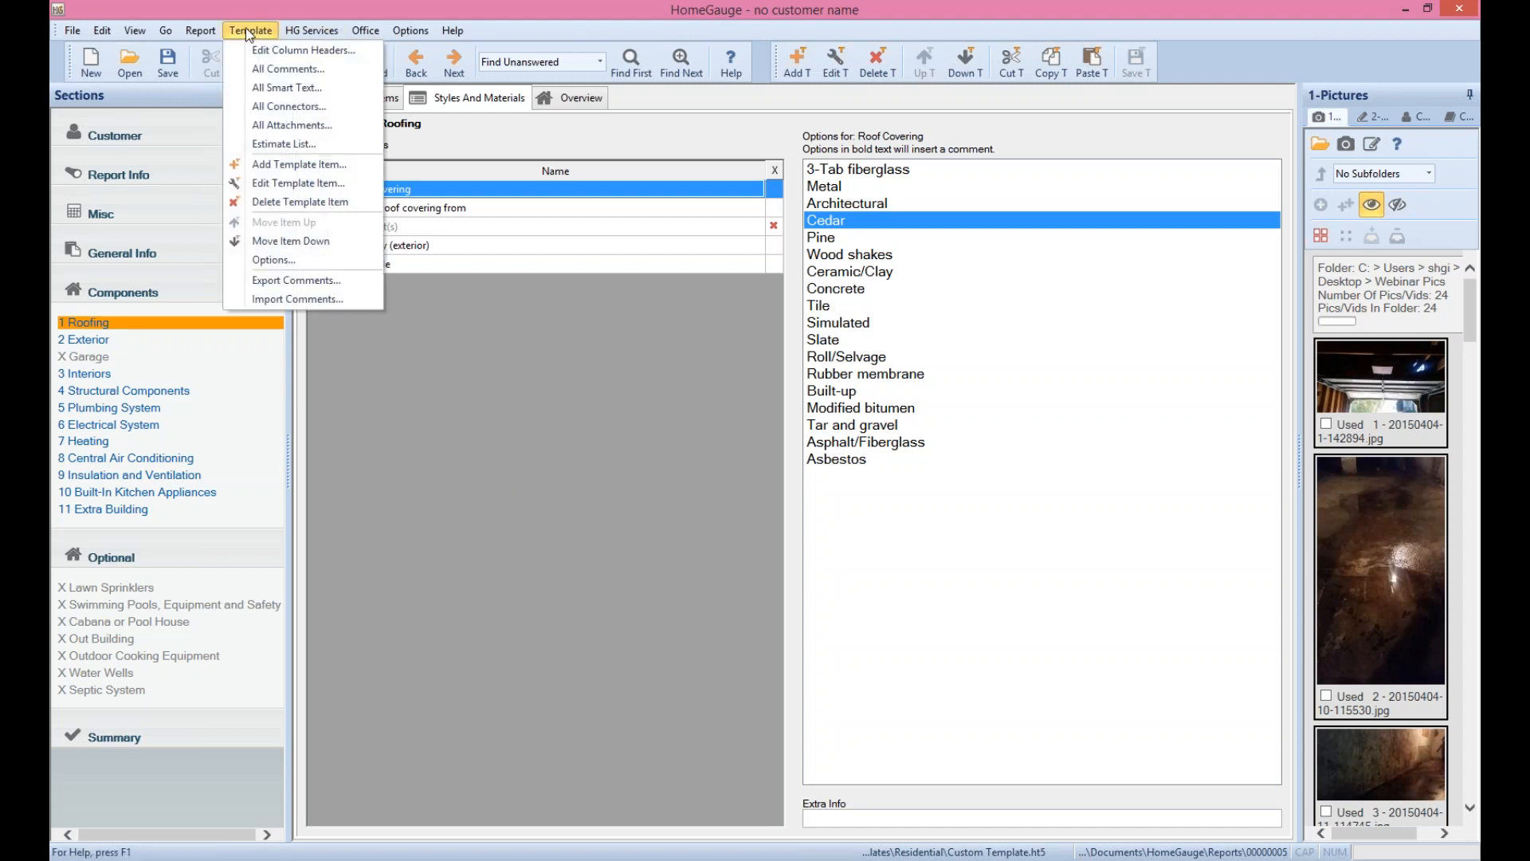
pyautogui.click(314, 145)
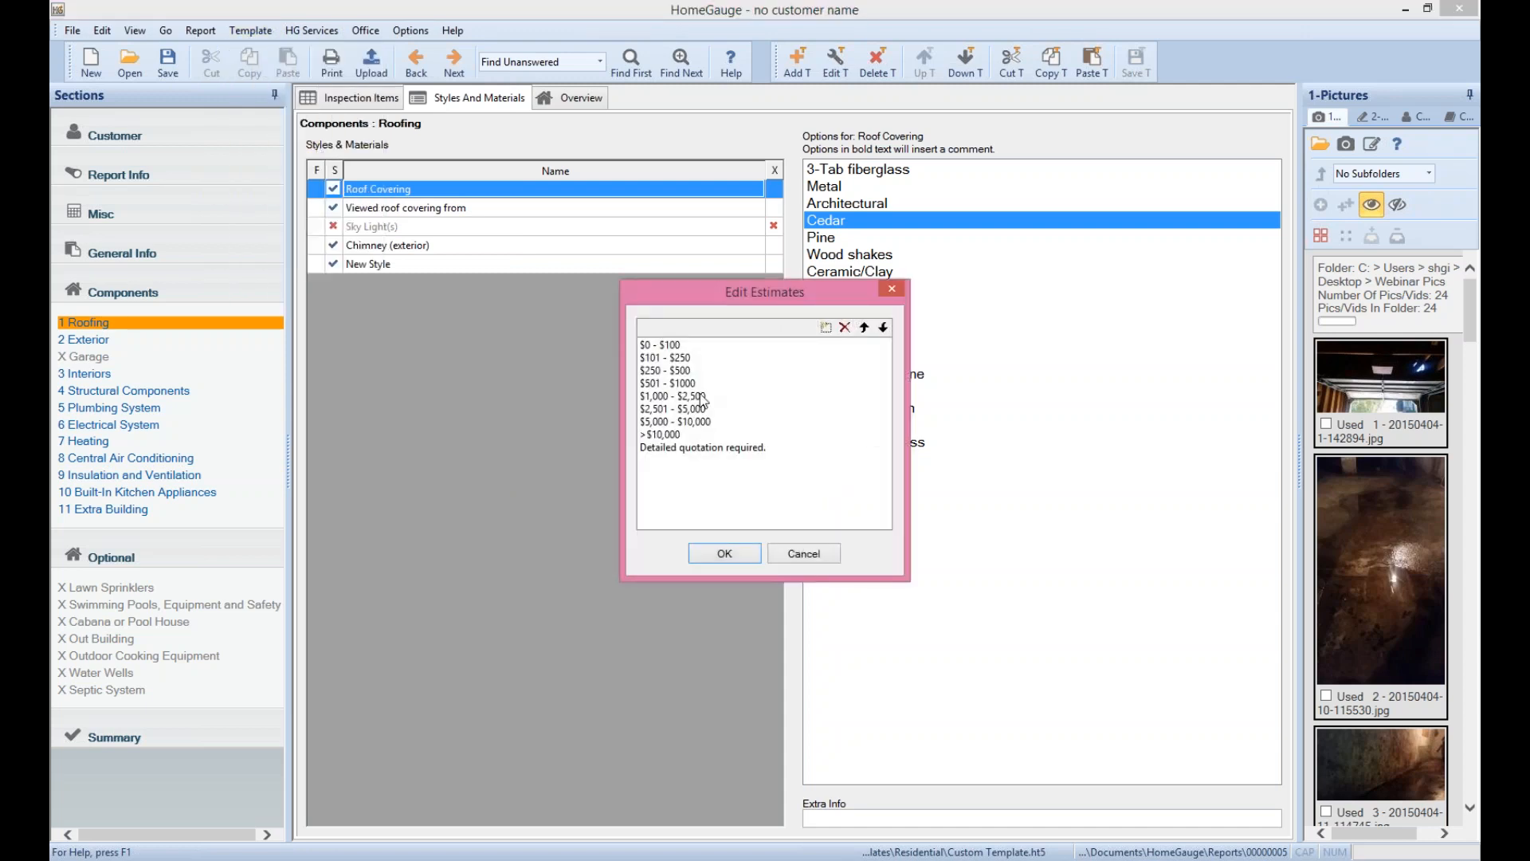
pyautogui.click(804, 554)
# Review the numbering, summary, work scope and spreadsheet settings in the template options, and close them without changes
pyautogui.click(247, 27)
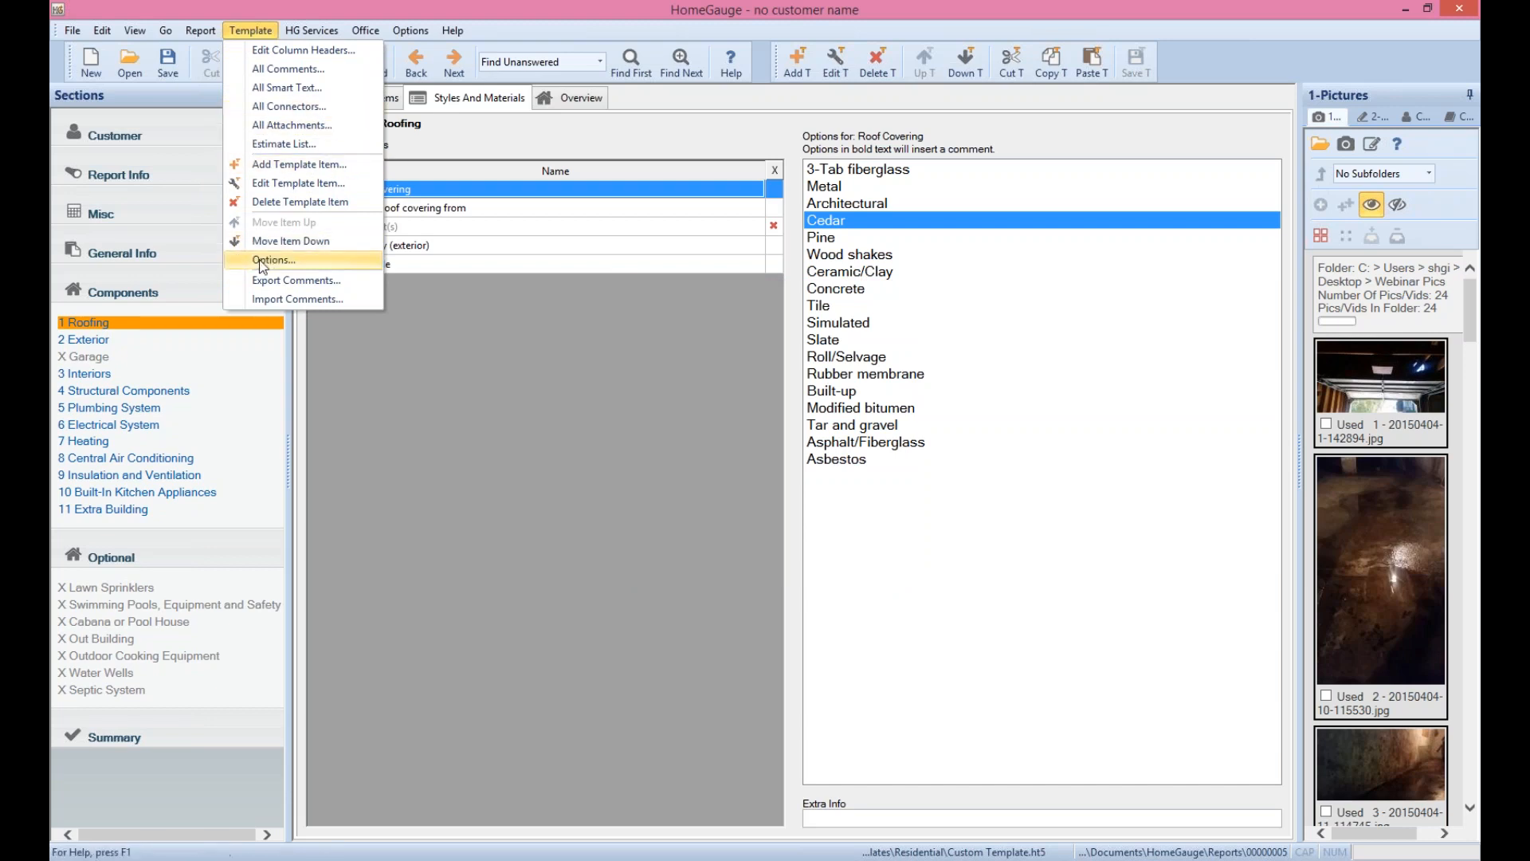
pyautogui.click(294, 265)
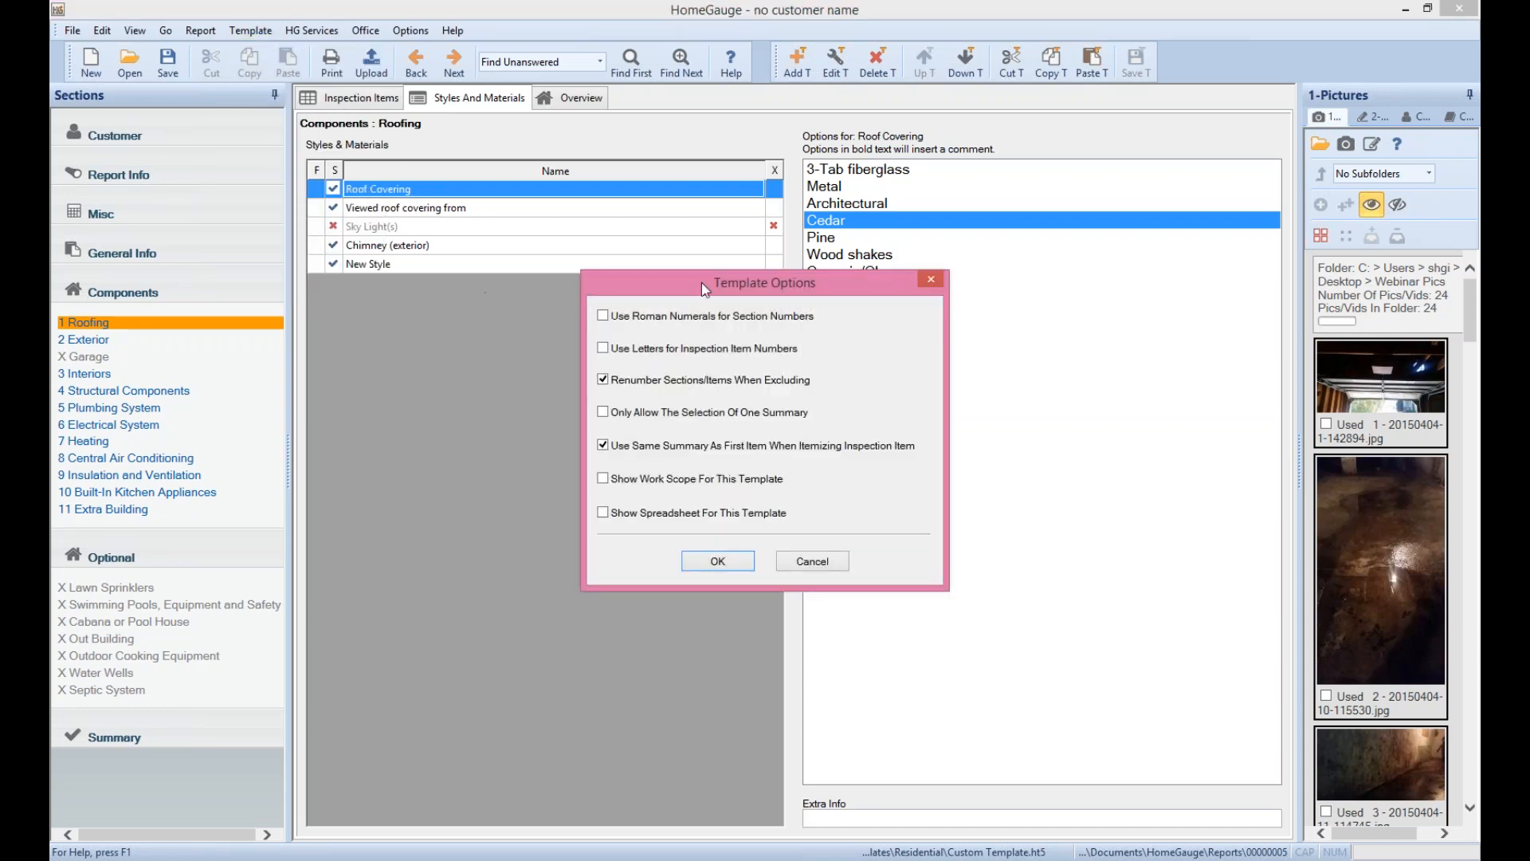
pyautogui.moveTo(727, 255); pyautogui.dragTo(628, 172)
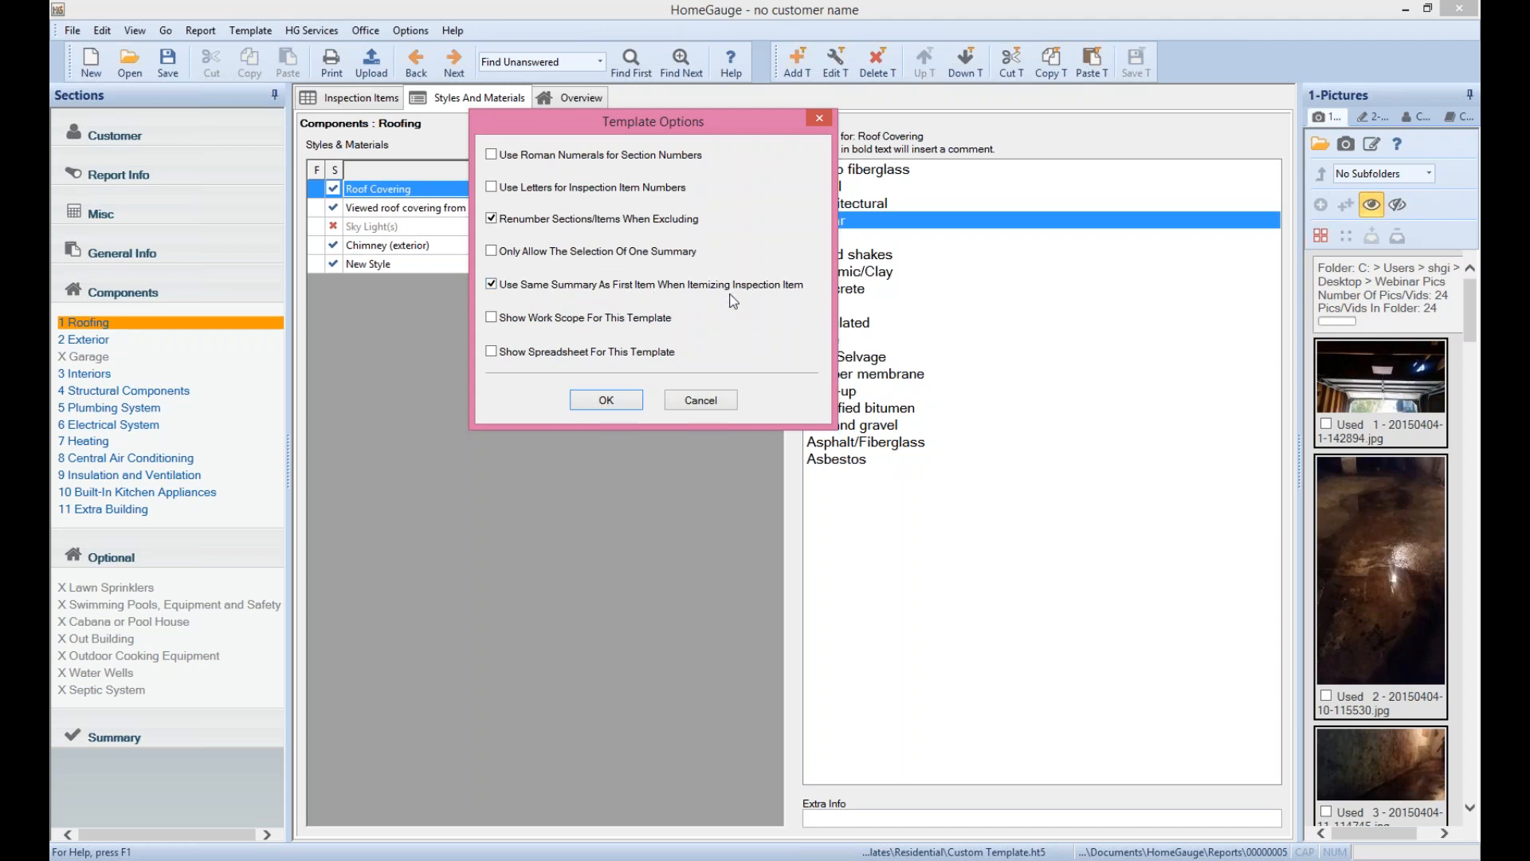
pyautogui.click(705, 404)
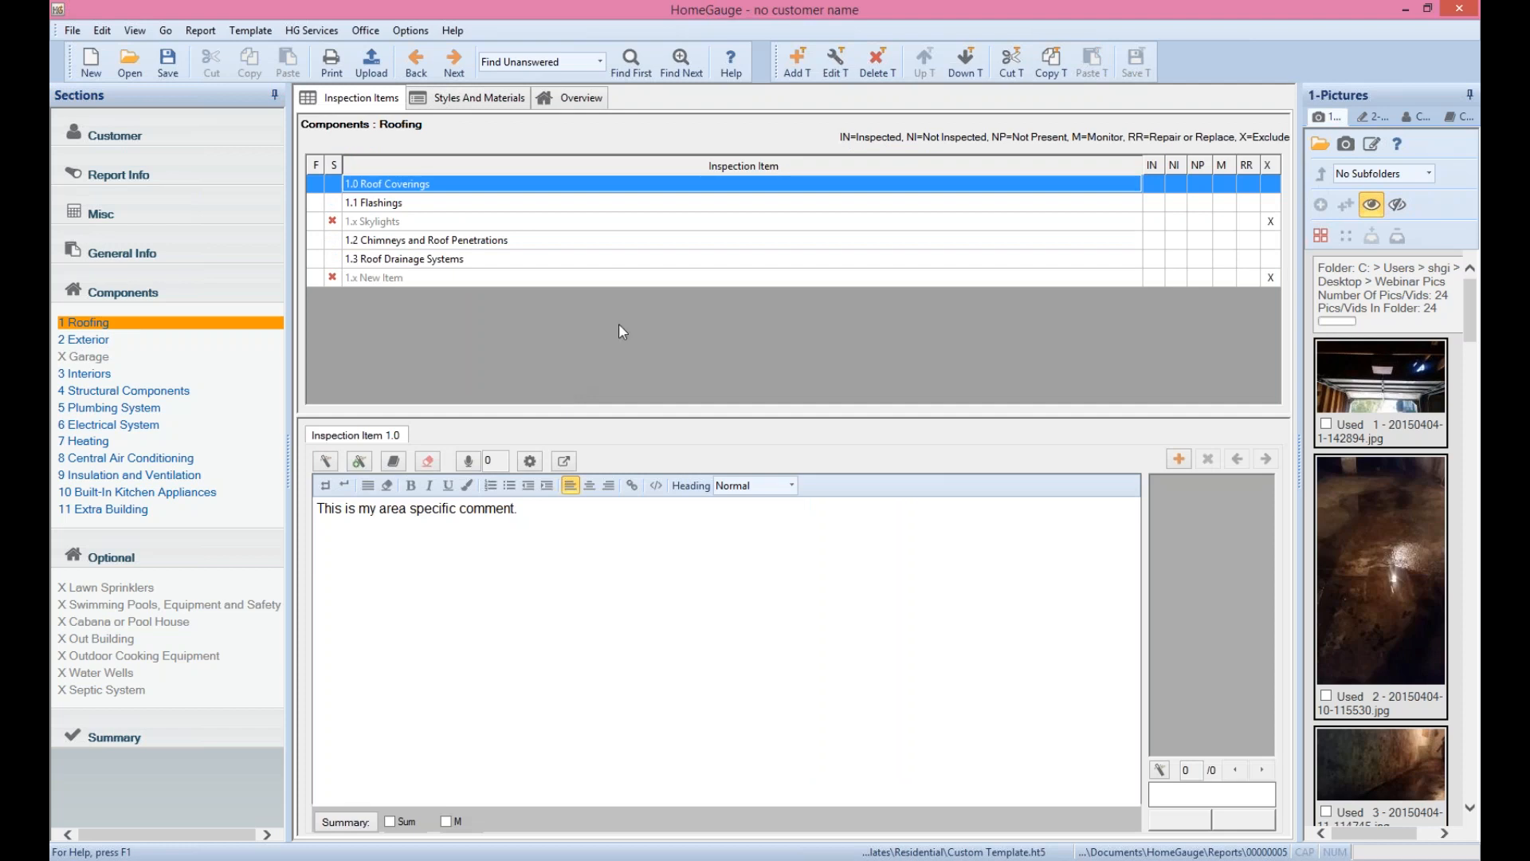
# Add a second itemized comment to Roof Coverings using the stored comment "roof life gone 1-2 yrs or less"
pyautogui.click(1180, 459)
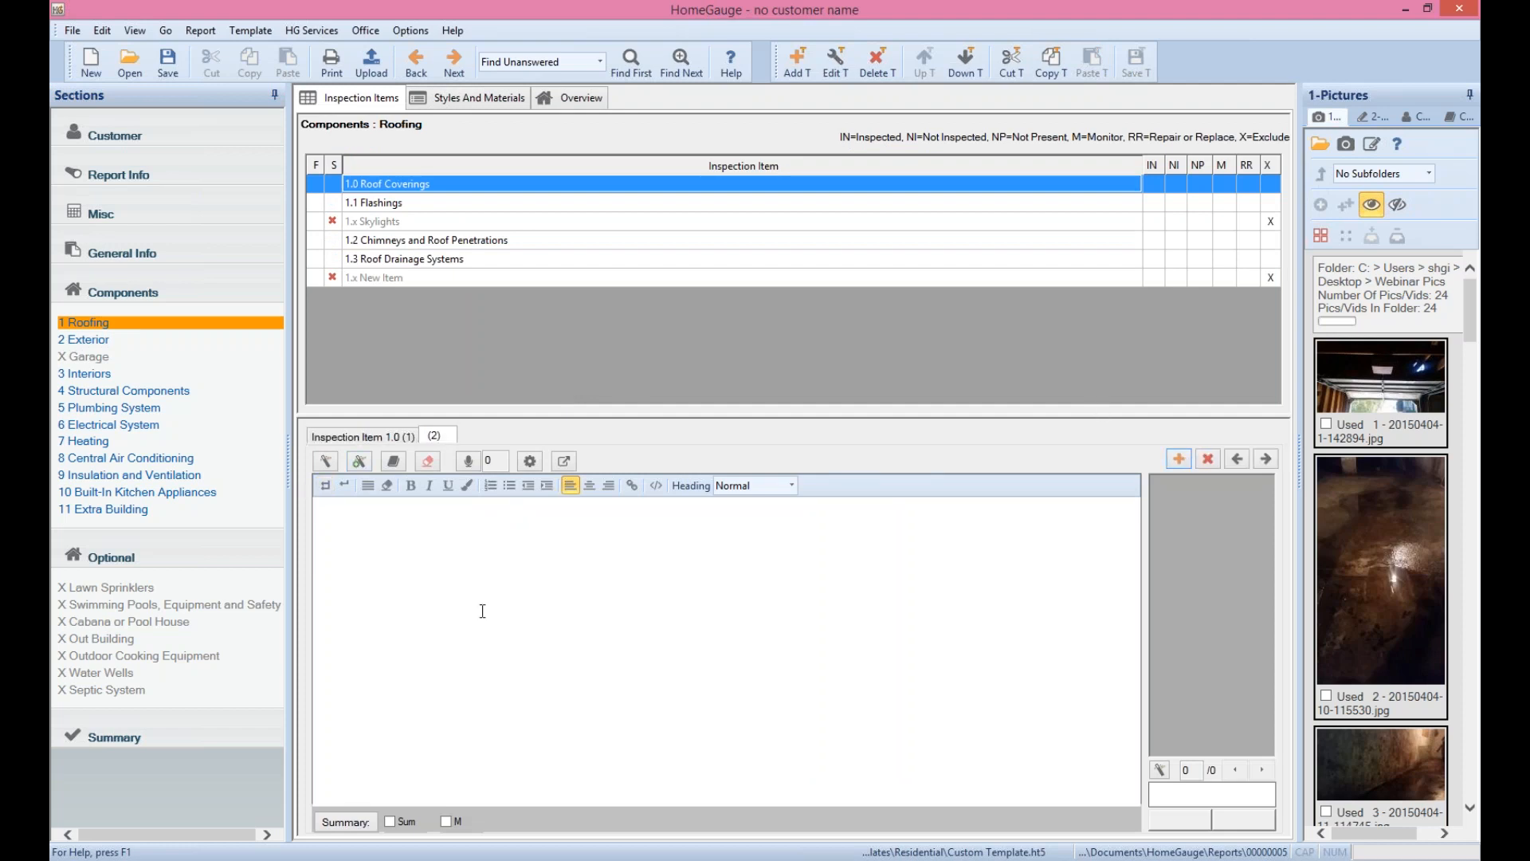
pyautogui.click(326, 460)
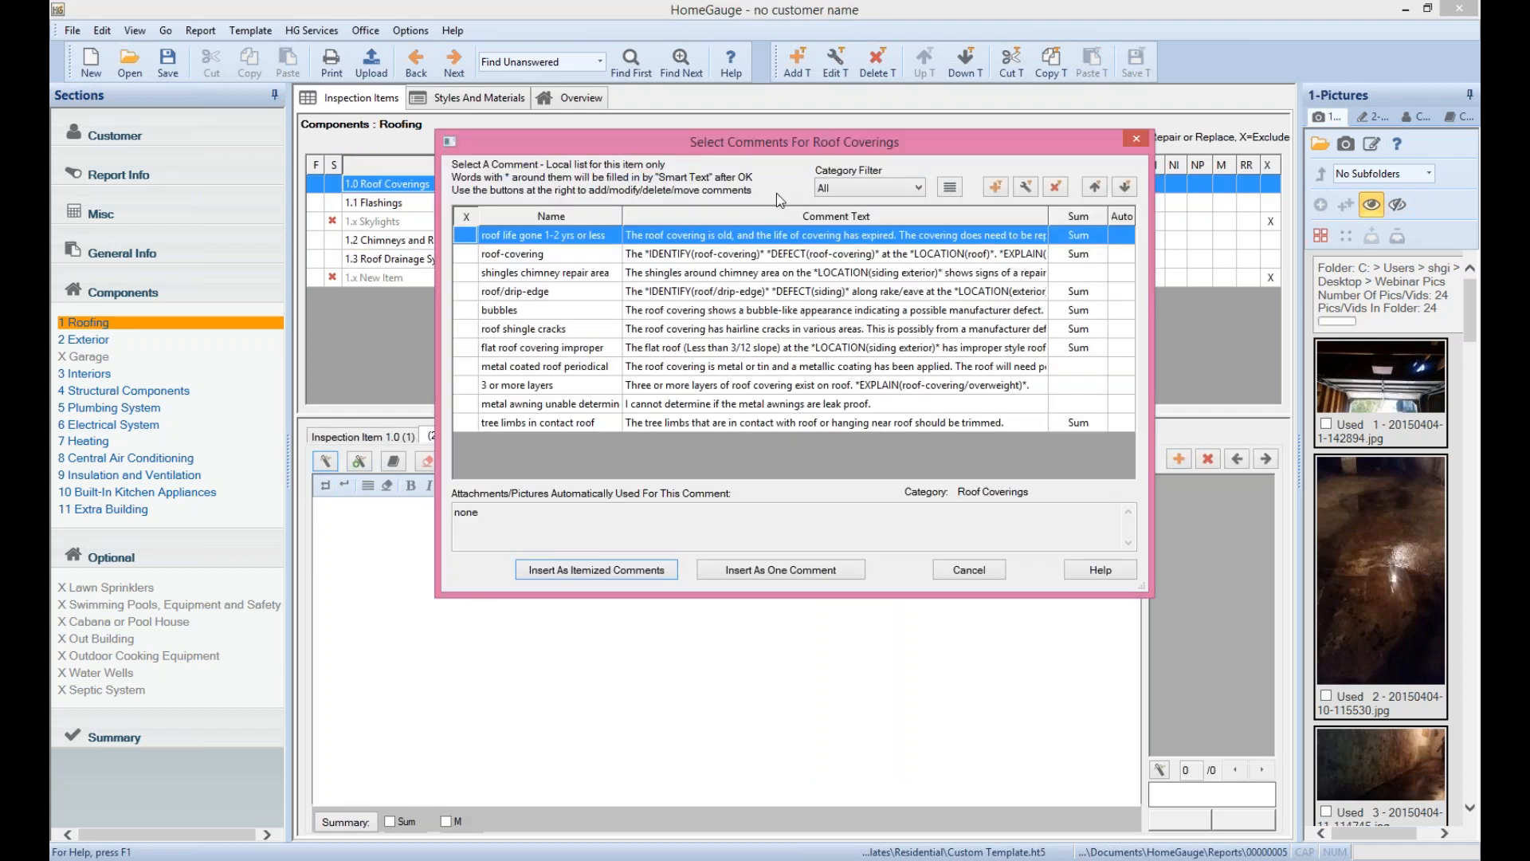
pyautogui.doubleClick(784, 238)
# Rate Roof Coverings as Repair or Replace from its first comment, and exclude the second comment from the Sum summary
pyautogui.click(380, 437)
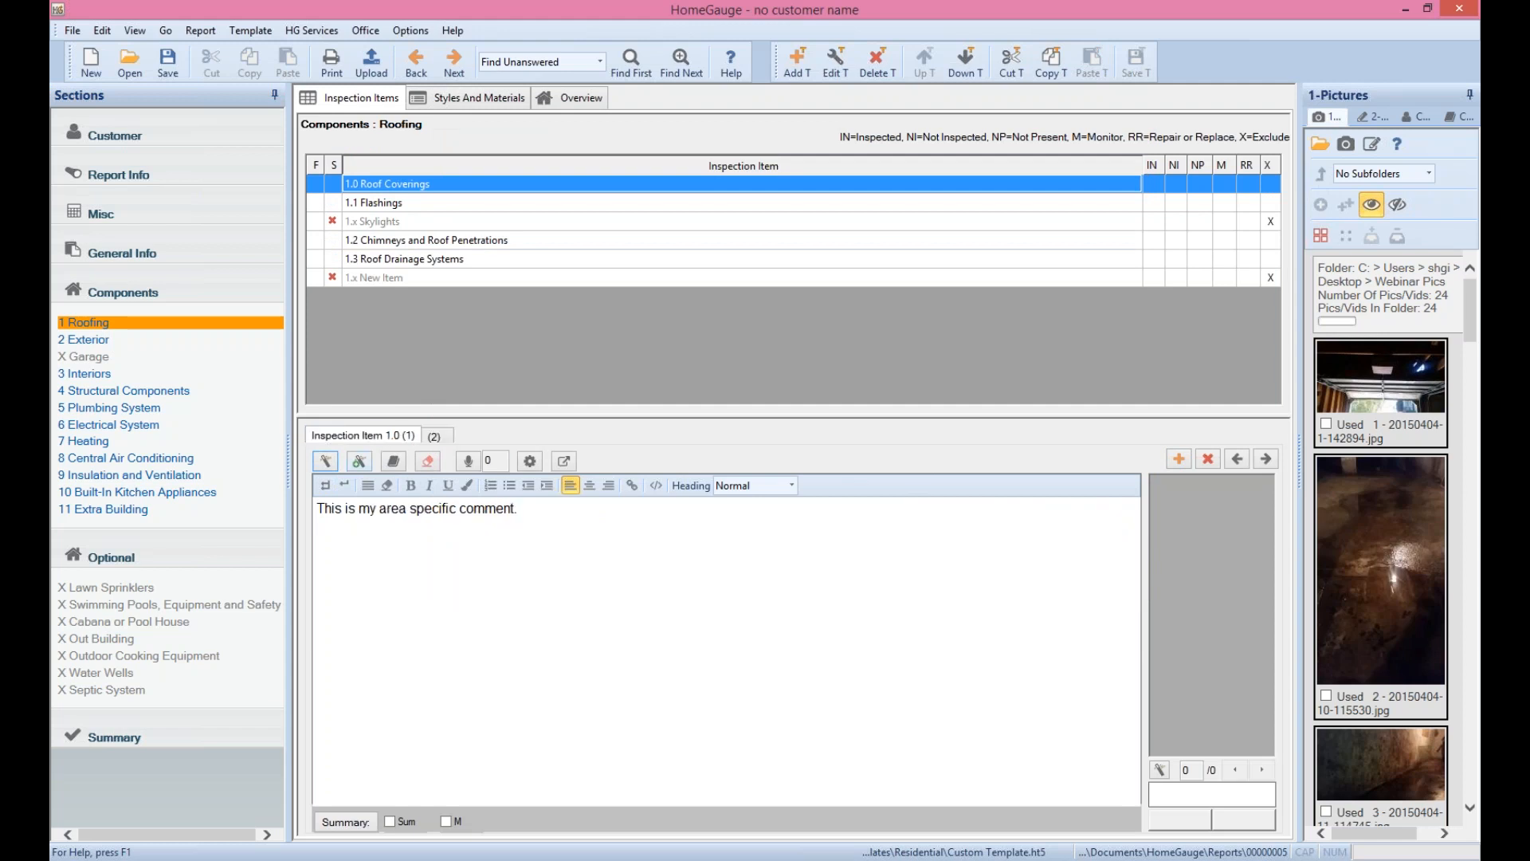
pyautogui.click(1249, 185)
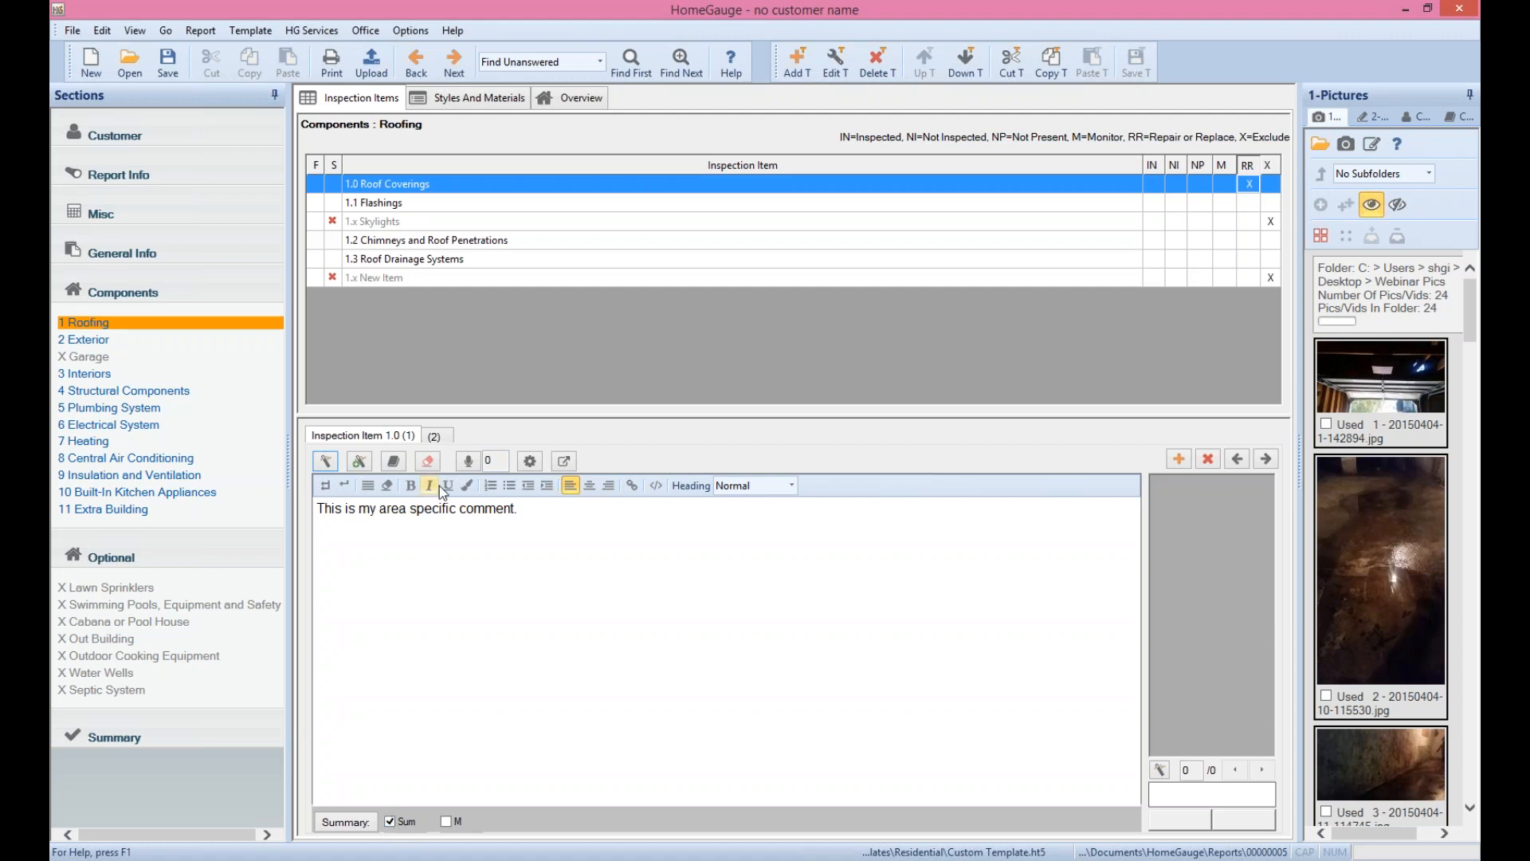
pyautogui.click(441, 437)
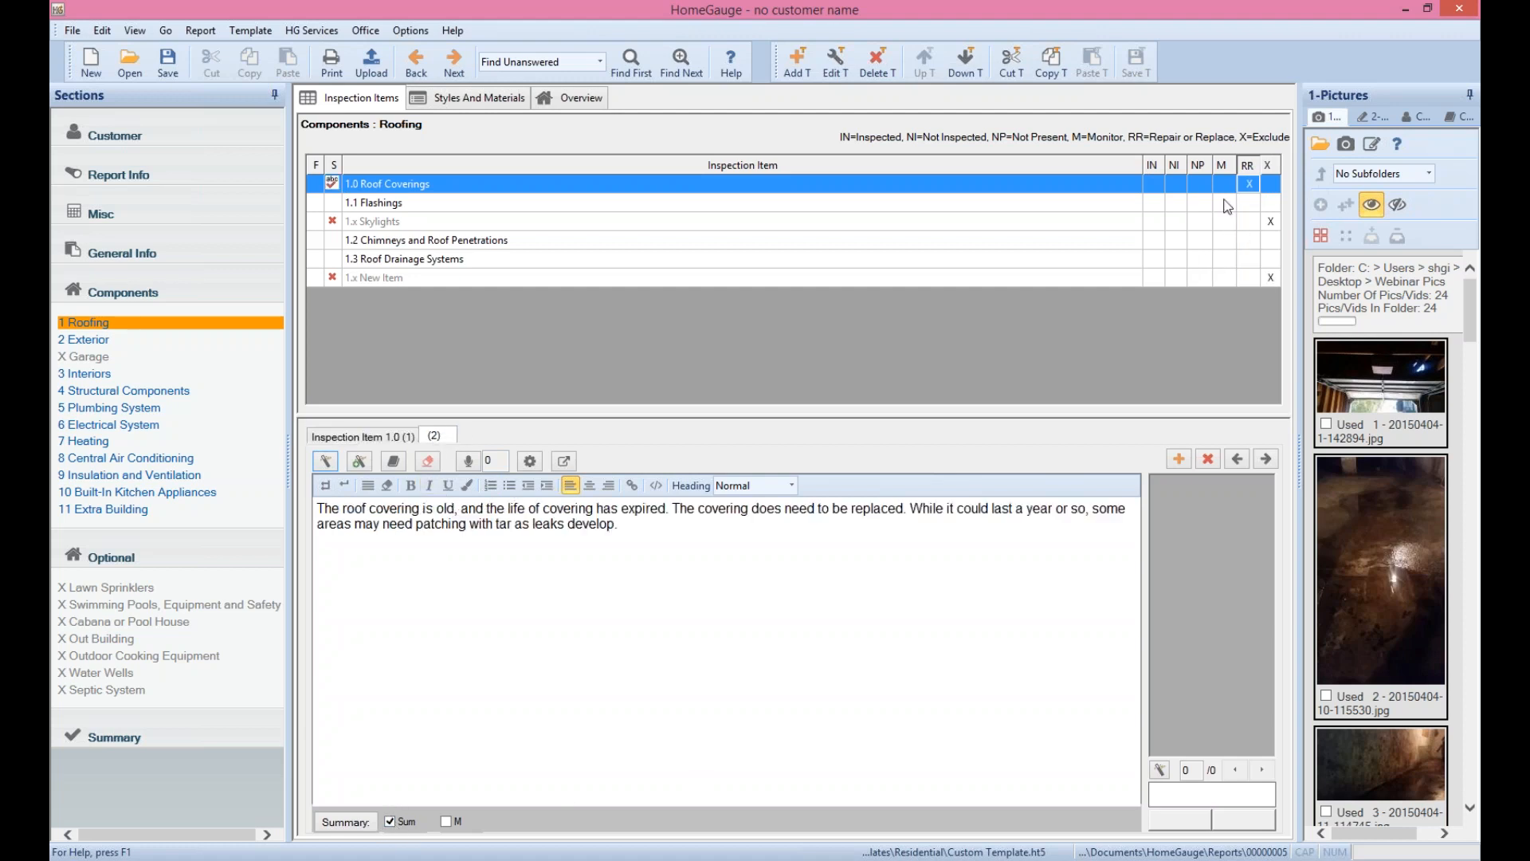
pyautogui.click(391, 821)
pyautogui.click(392, 825)
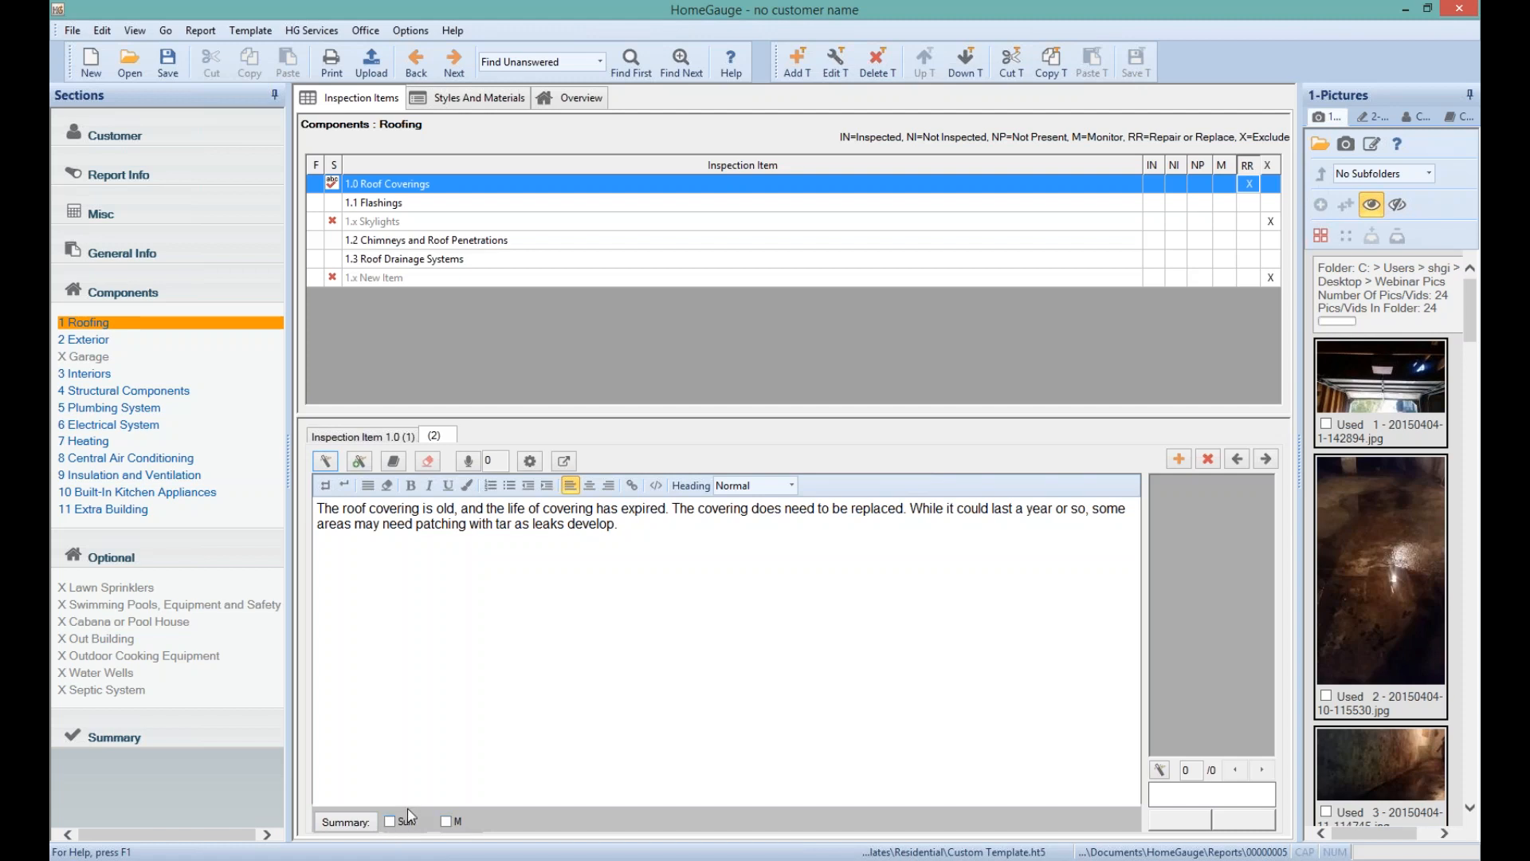
# Recheck the template option for using the same summary as the first item when itemizing, and cancel without changes
pyautogui.click(251, 30)
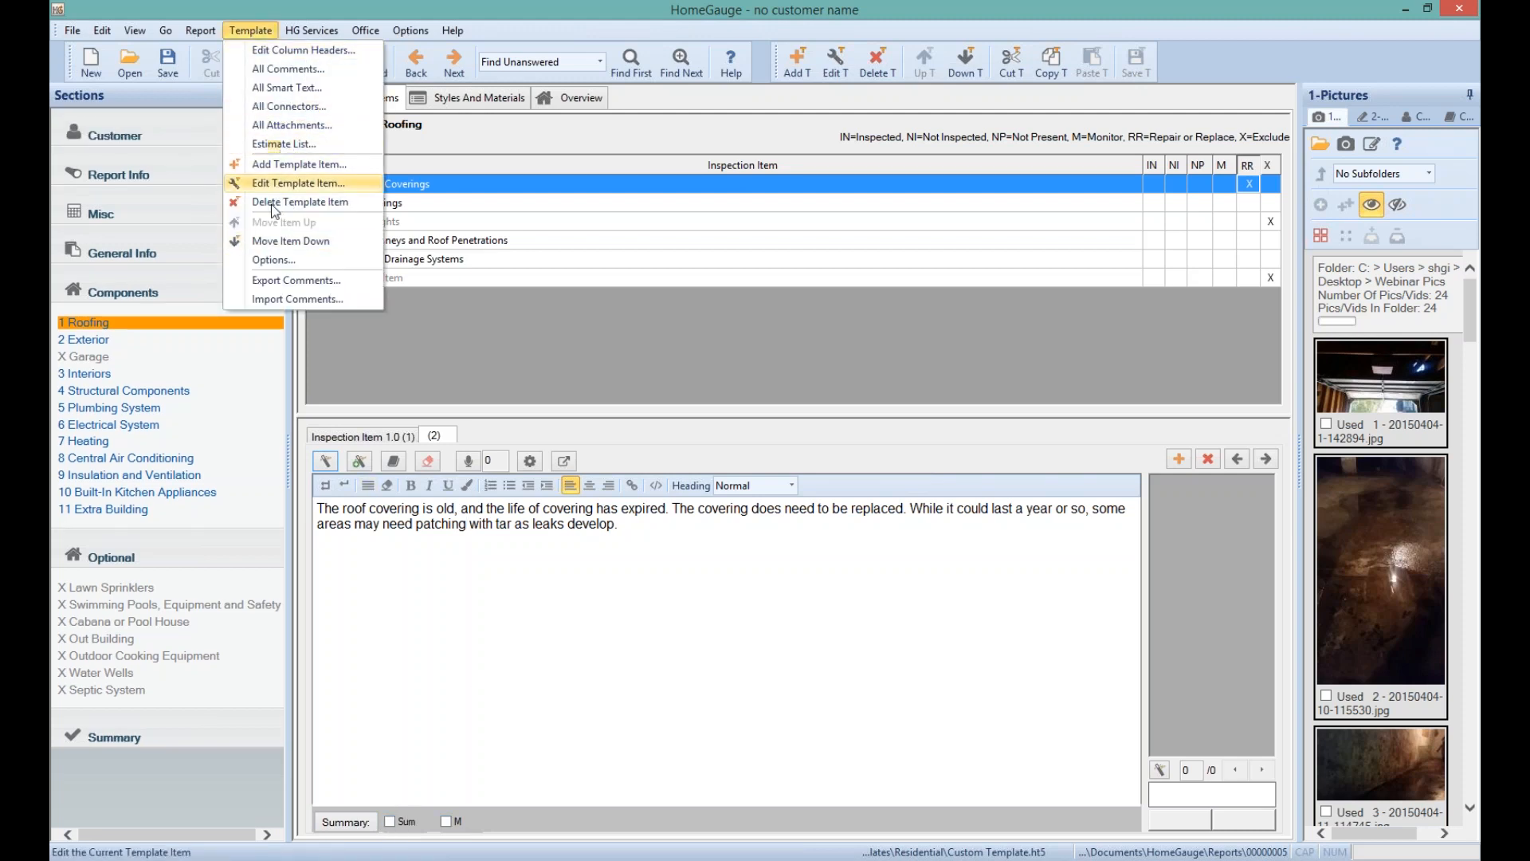
pyautogui.click(274, 260)
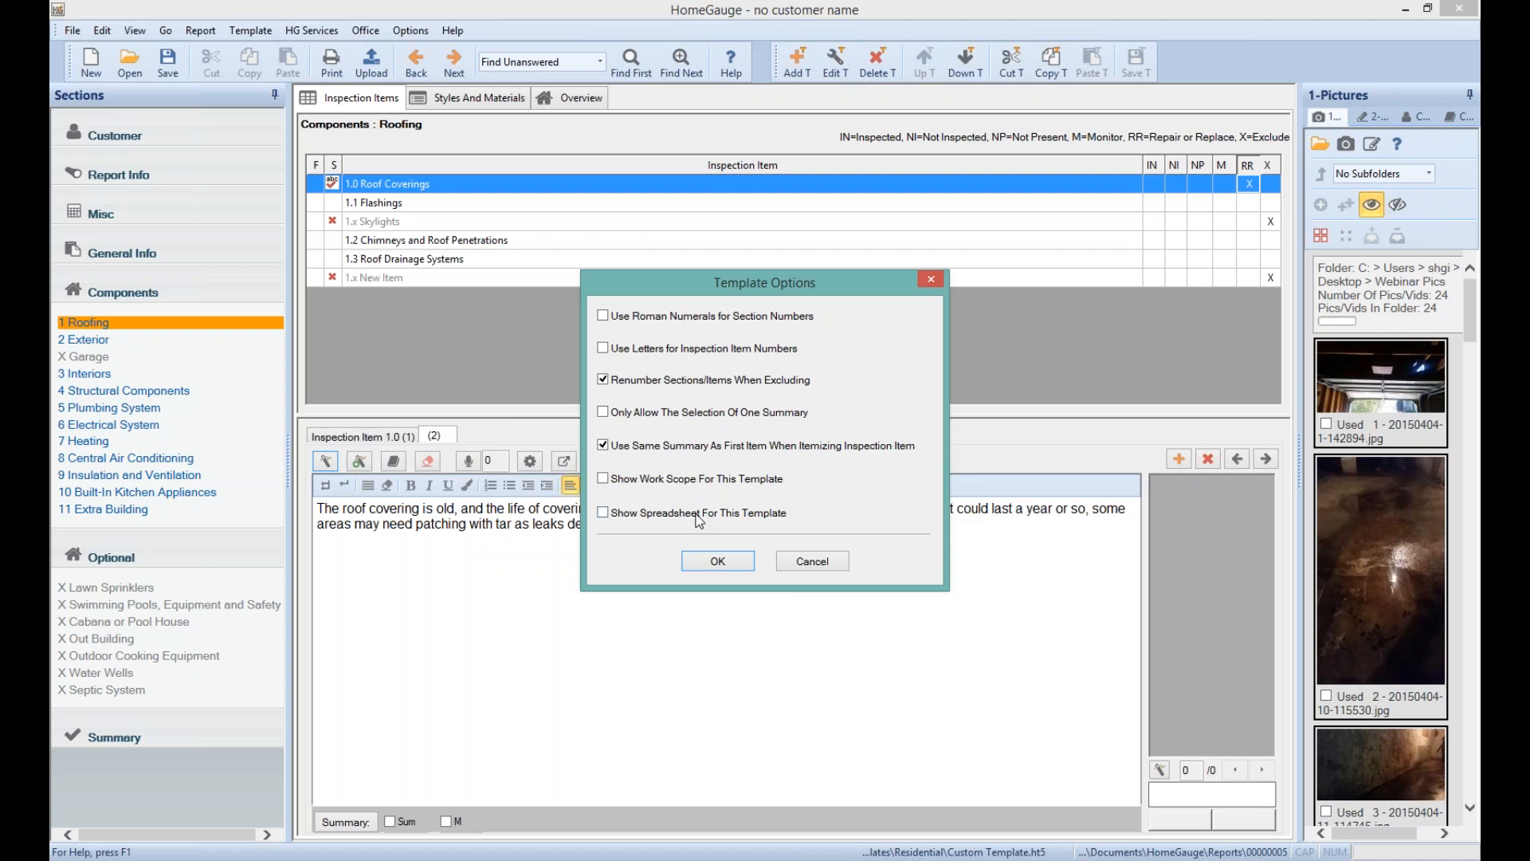
pyautogui.click(821, 559)
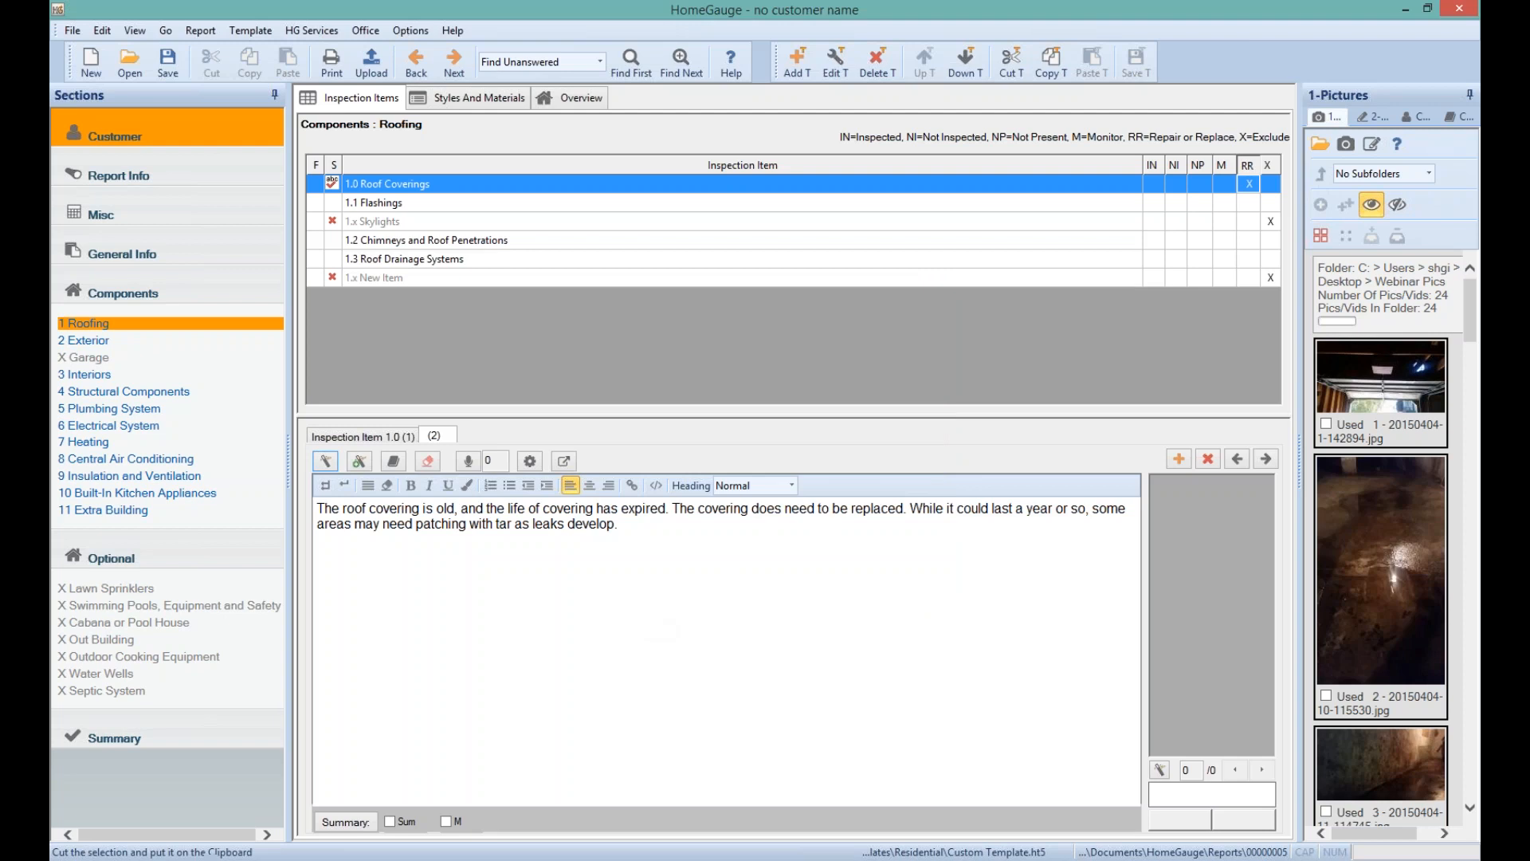
pyautogui.click(253, 31)
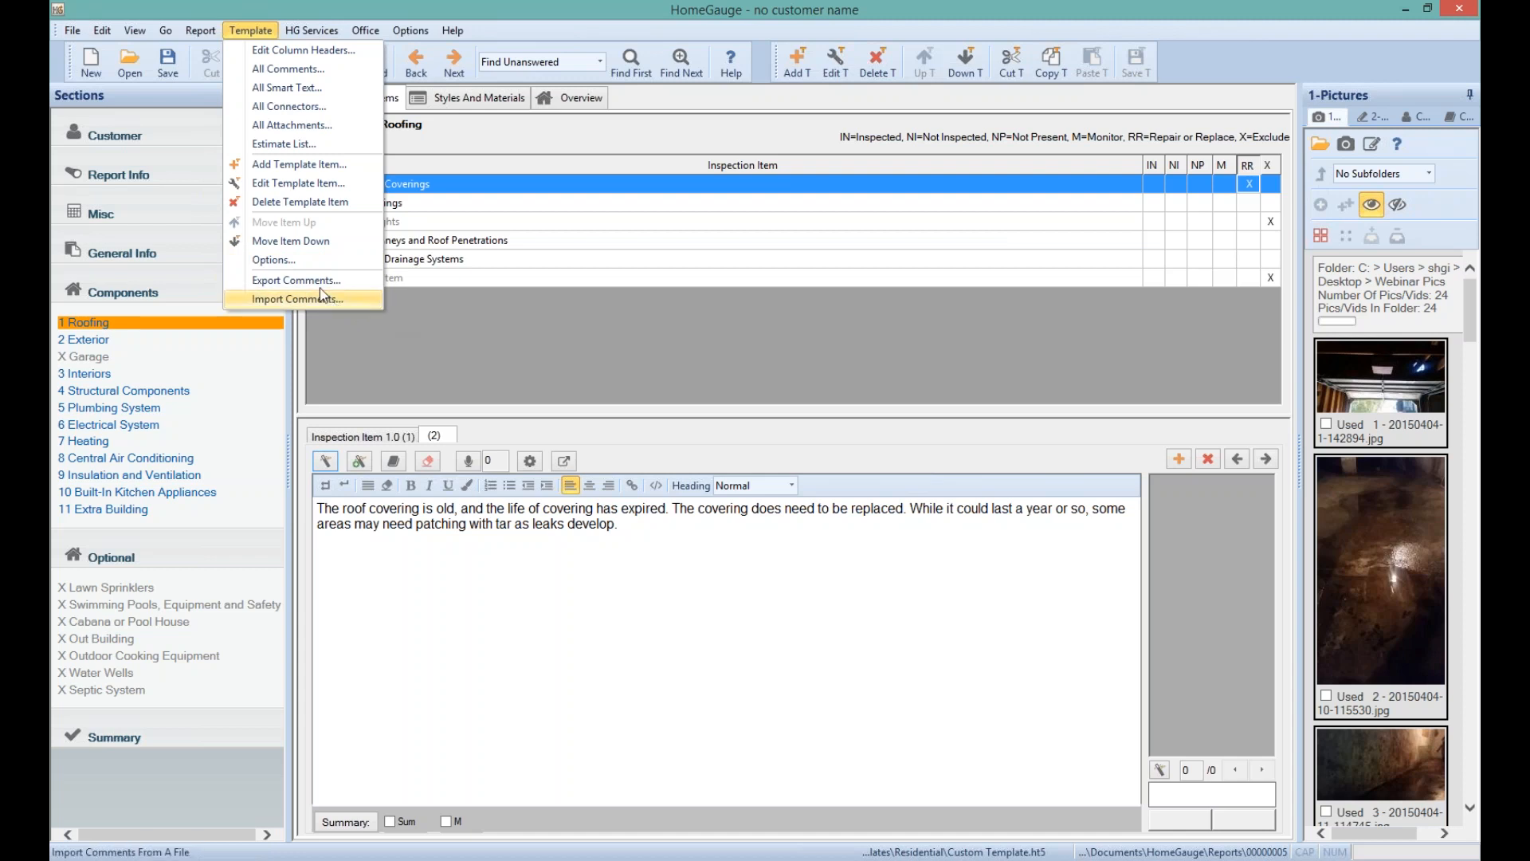
pyautogui.click(553, 342)
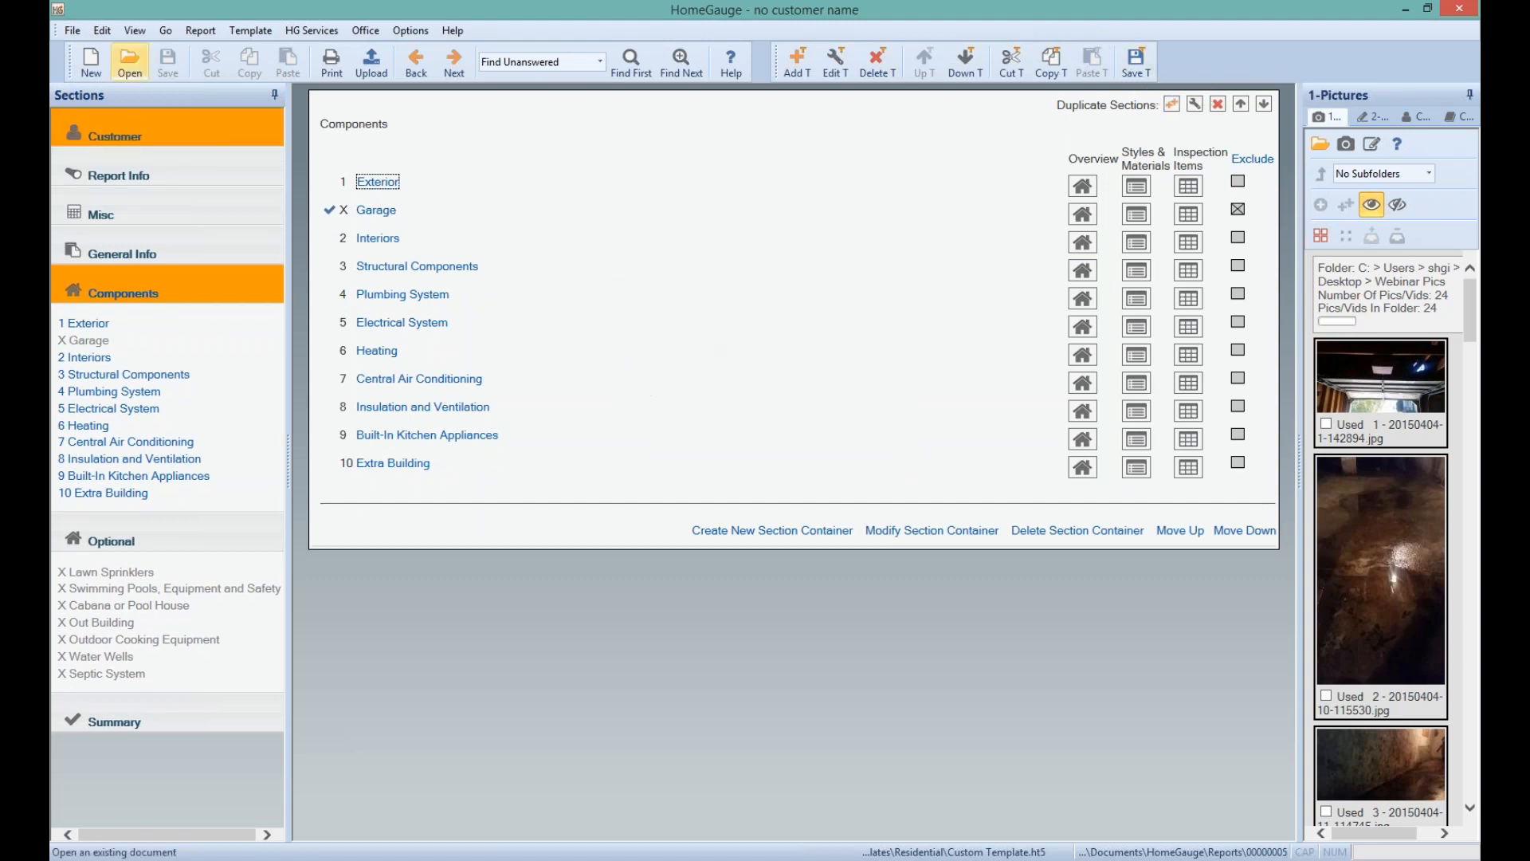
# Start a new report based on Custom Template
pyautogui.click(90, 61)
pyautogui.click(831, 479)
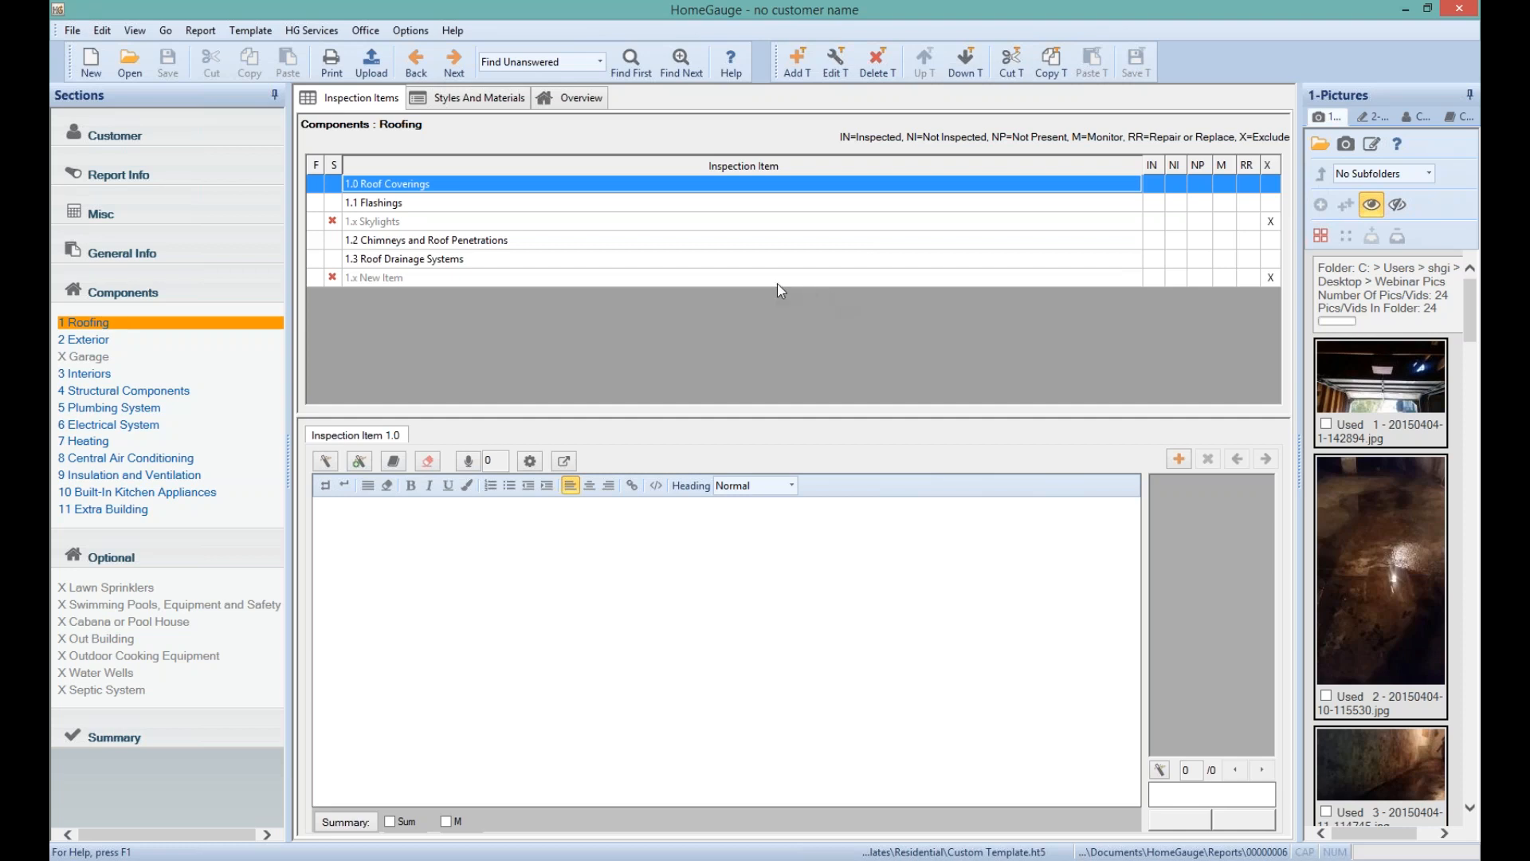
# Open the existing report with the ID sample--2013
pyautogui.click(117, 64)
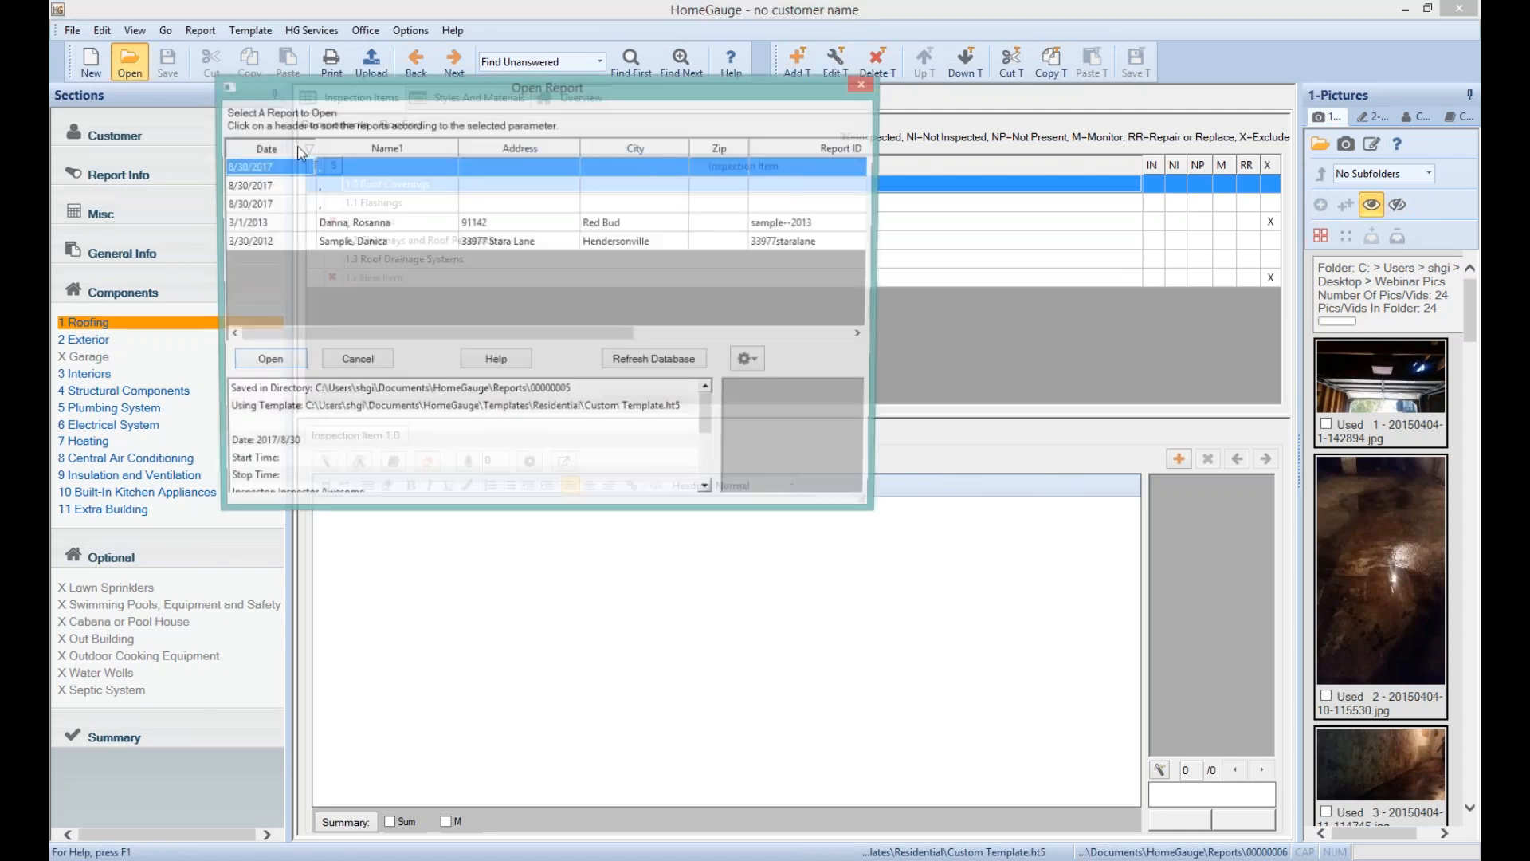
pyautogui.click(383, 223)
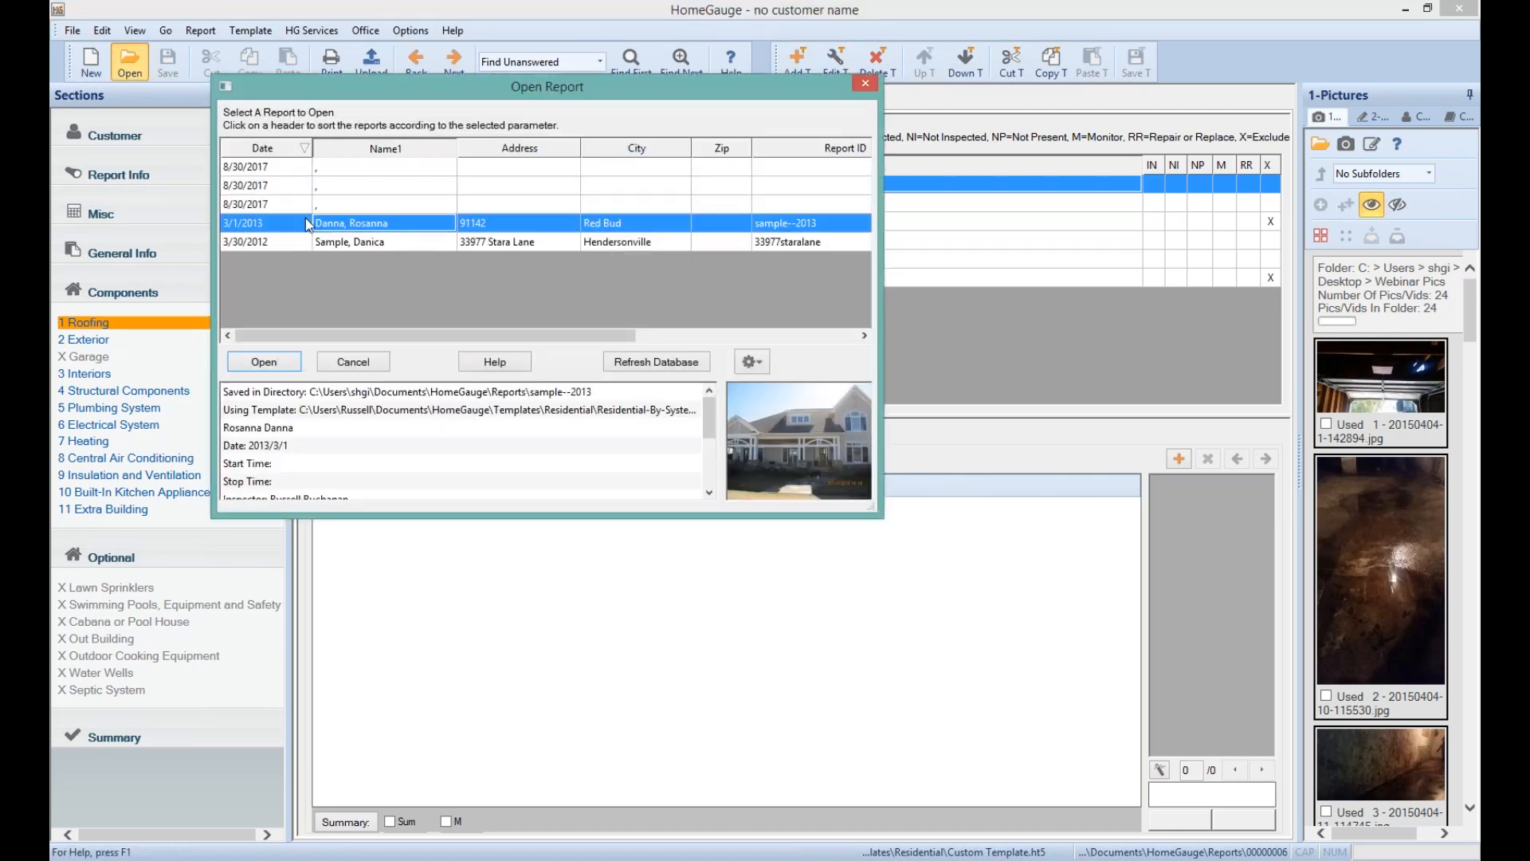
pyautogui.click(271, 363)
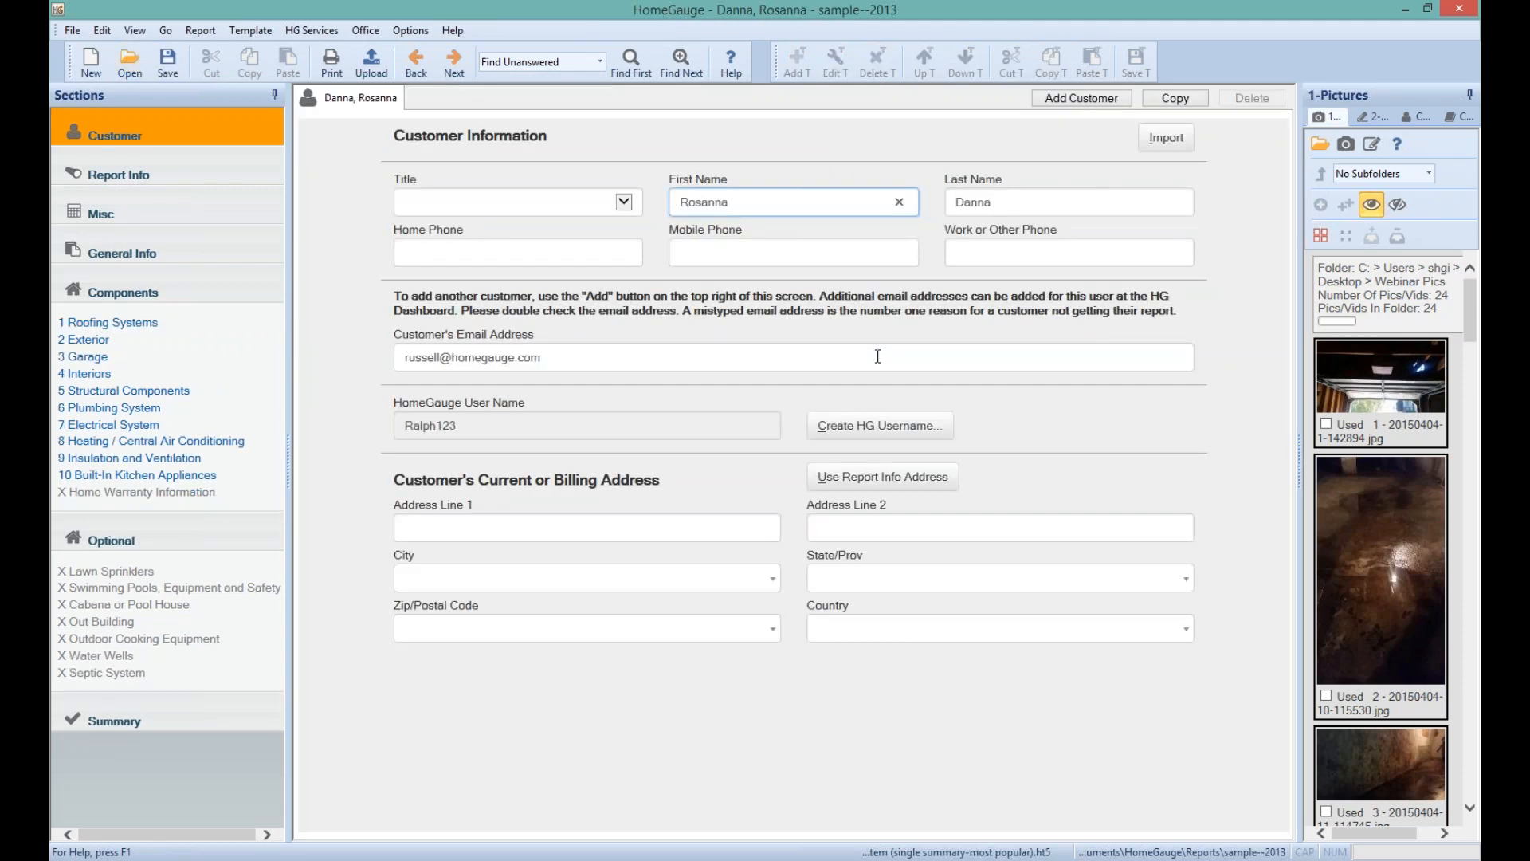
# View the Save Template As choices for the sample report's template in the Residential category, and cancel without saving
pyautogui.click(71, 30)
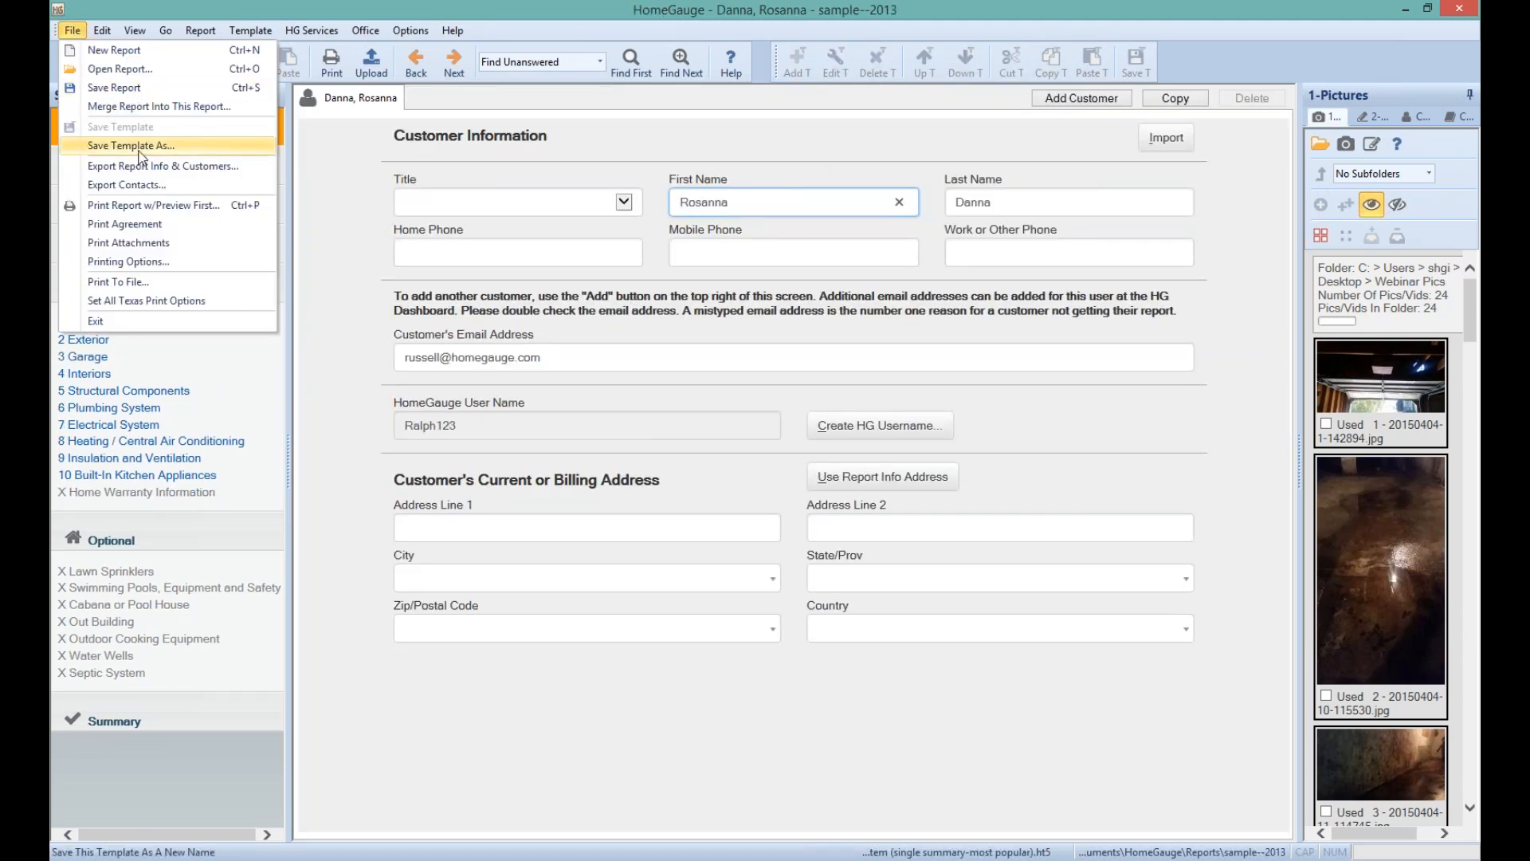
pyautogui.click(139, 151)
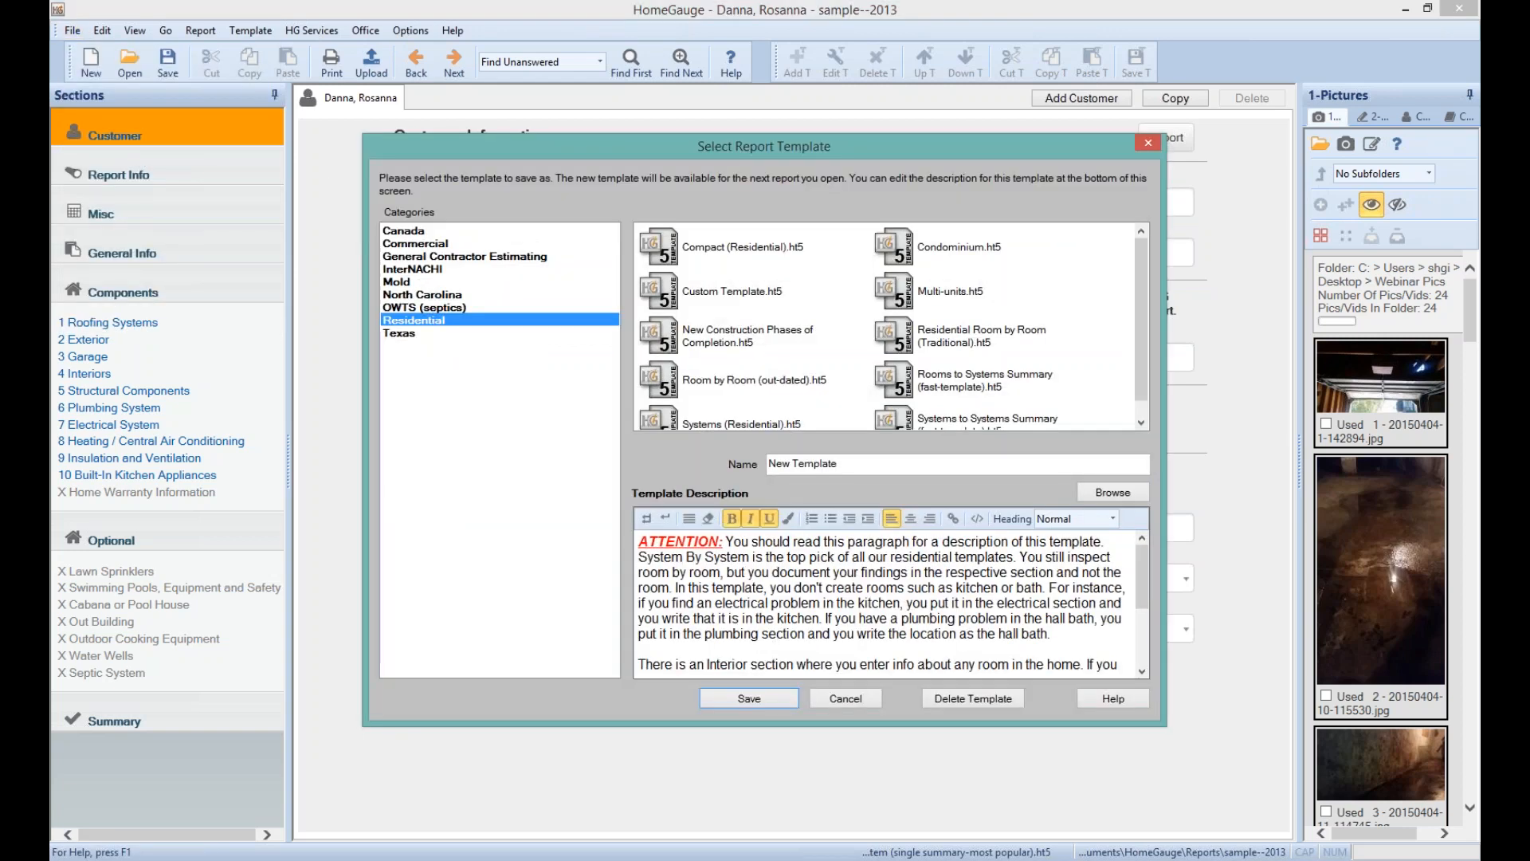
pyautogui.click(861, 697)
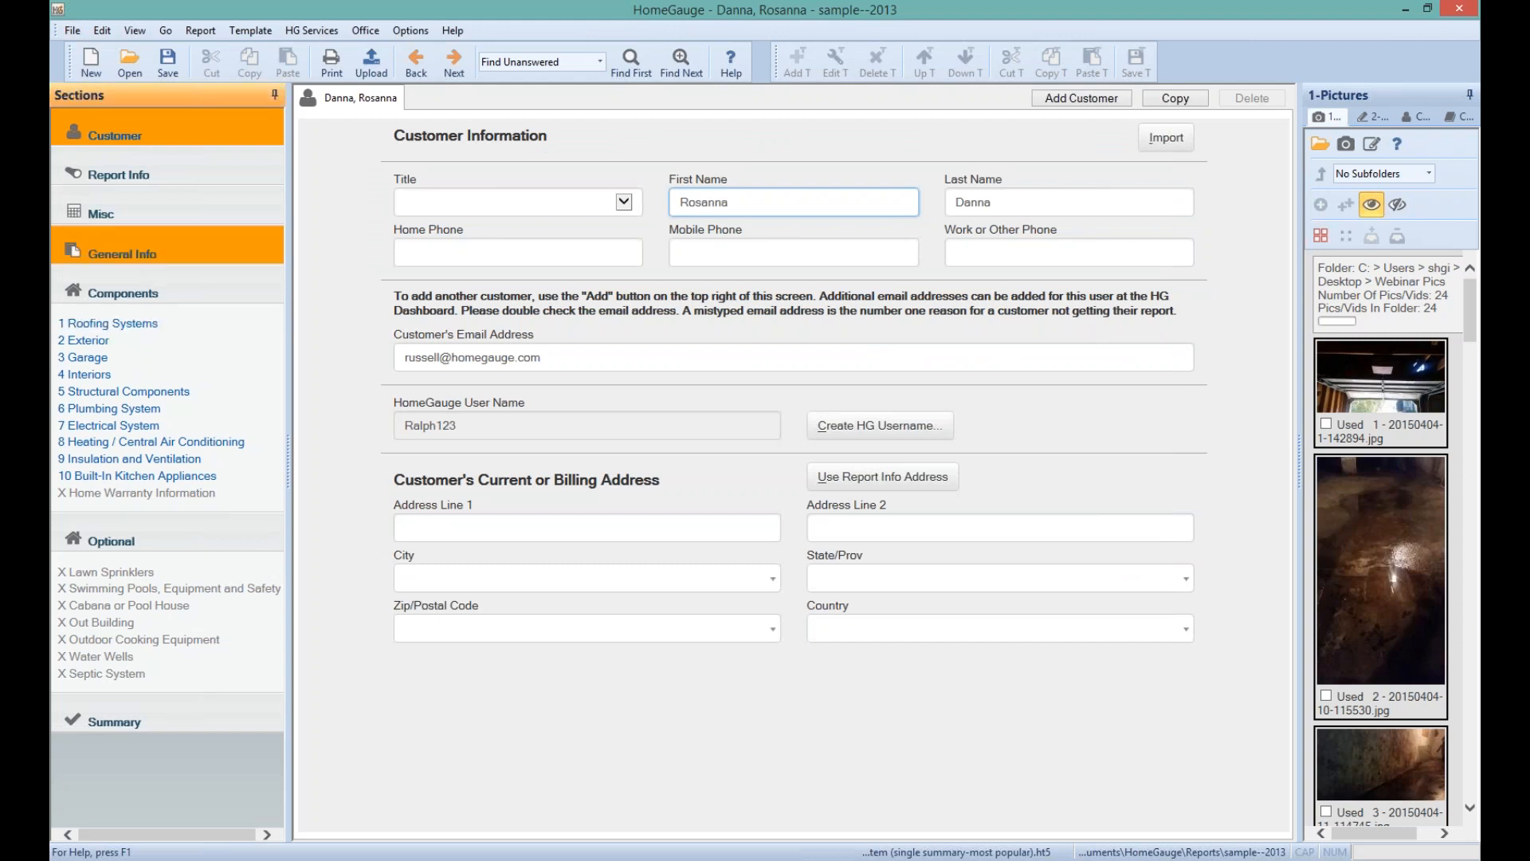
# Copy the Roofing Systems section from the sample report's list of components
pyautogui.click(123, 292)
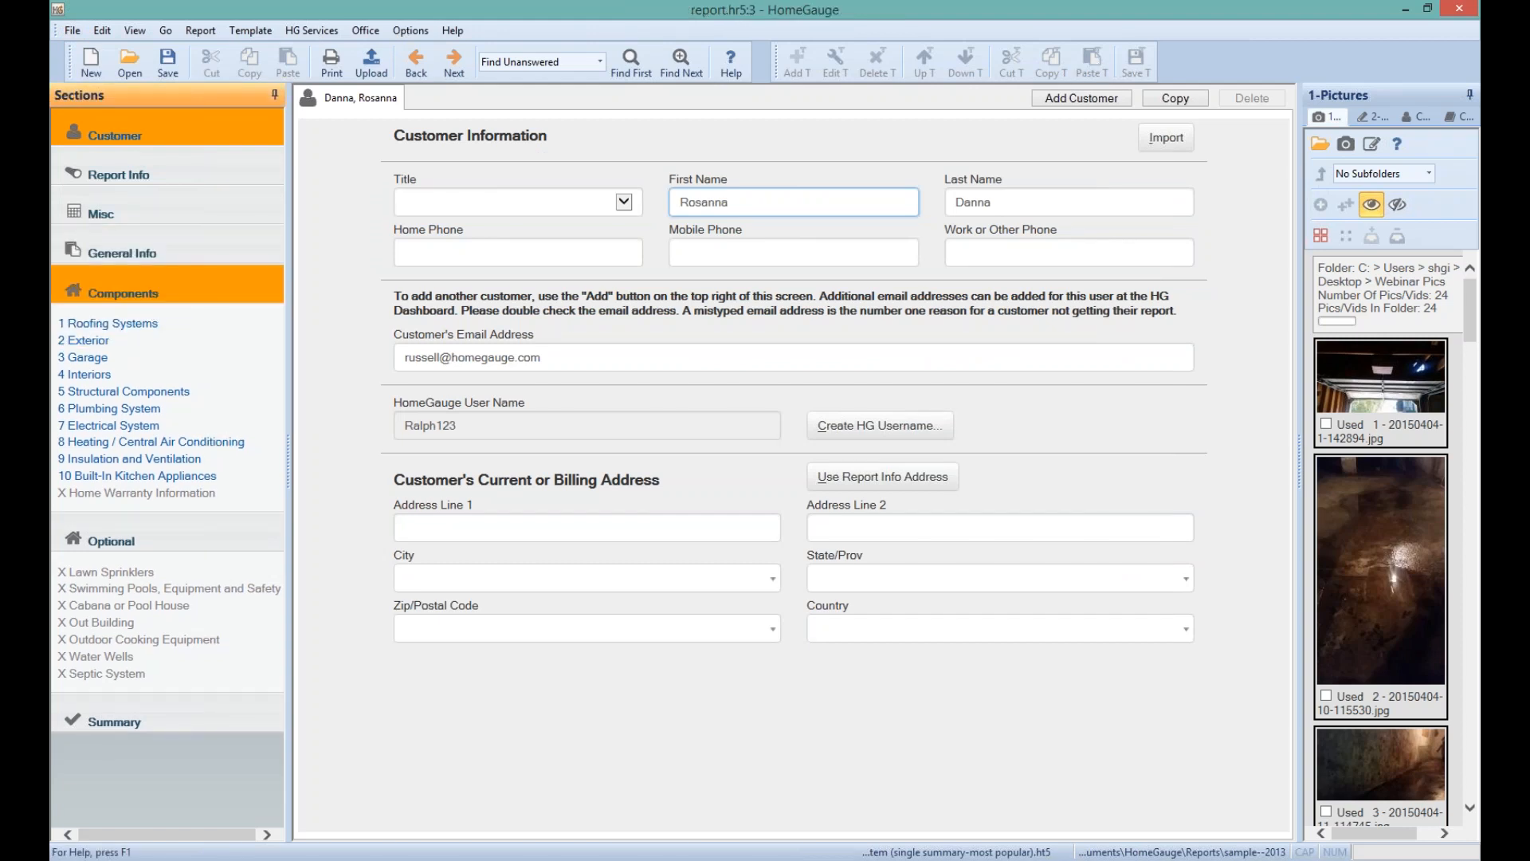
pyautogui.click(391, 211)
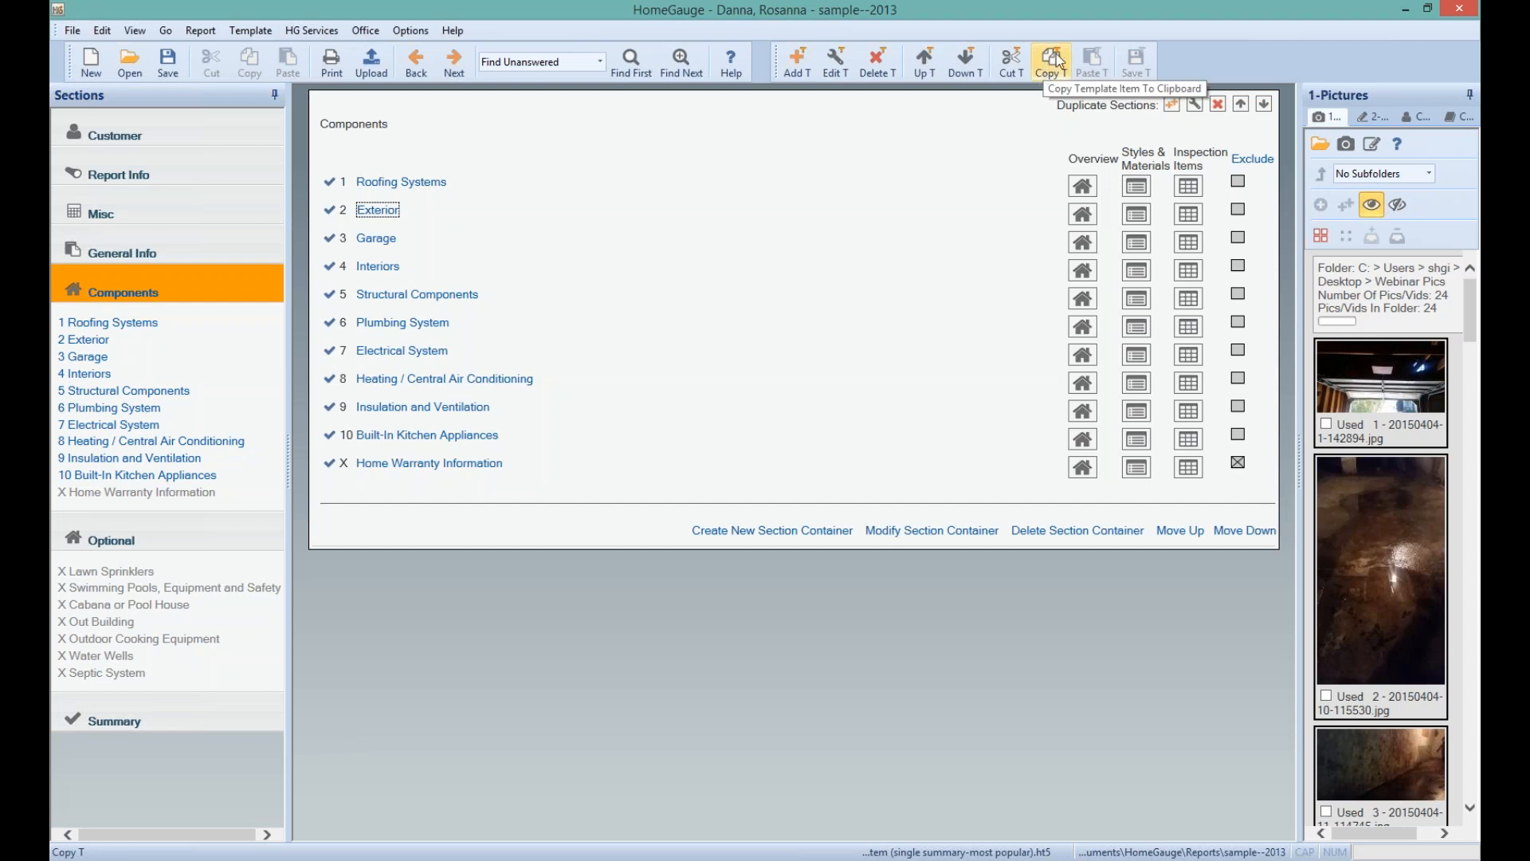
pyautogui.click(401, 181)
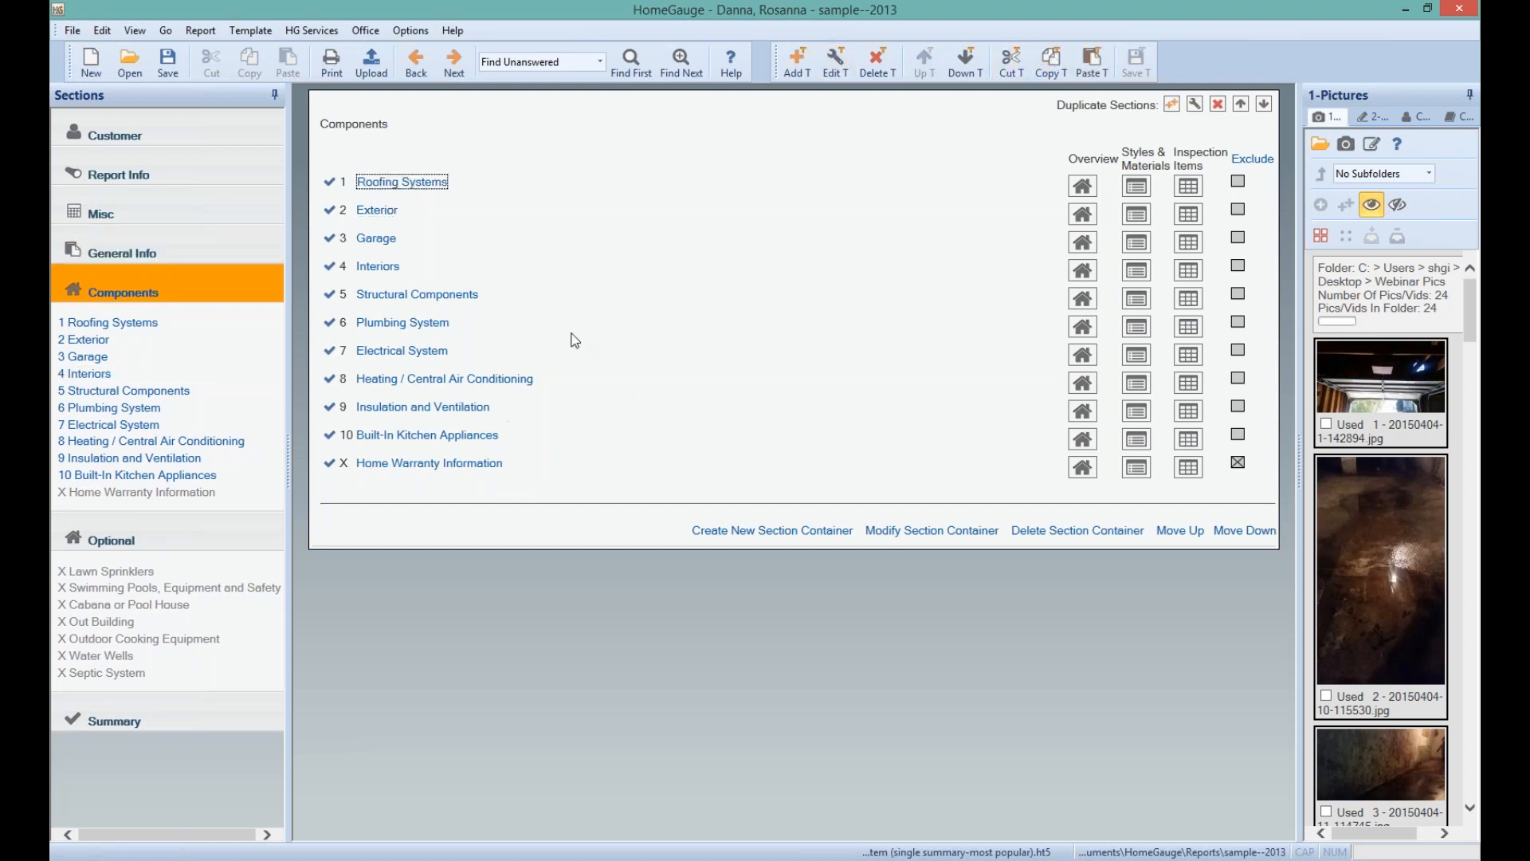